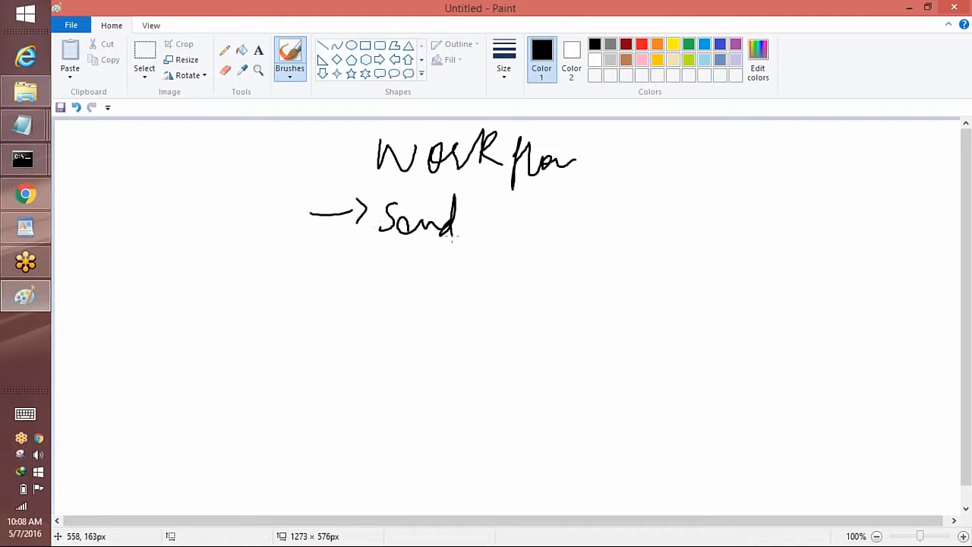
Handwrite a second arrow item, "new to email", and complete the first item as "Send an update", underlining "an update".
drag(311, 271, 354, 277)
mouse_move(381, 250)
mouse_down()
mouse_move(382, 270)
mouse_move(399, 252)
mouse_move(463, 271)
mouse_move(491, 258)
mouse_move(596, 254)
mouse_move(621, 268)
mouse_up()
click(583, 232)
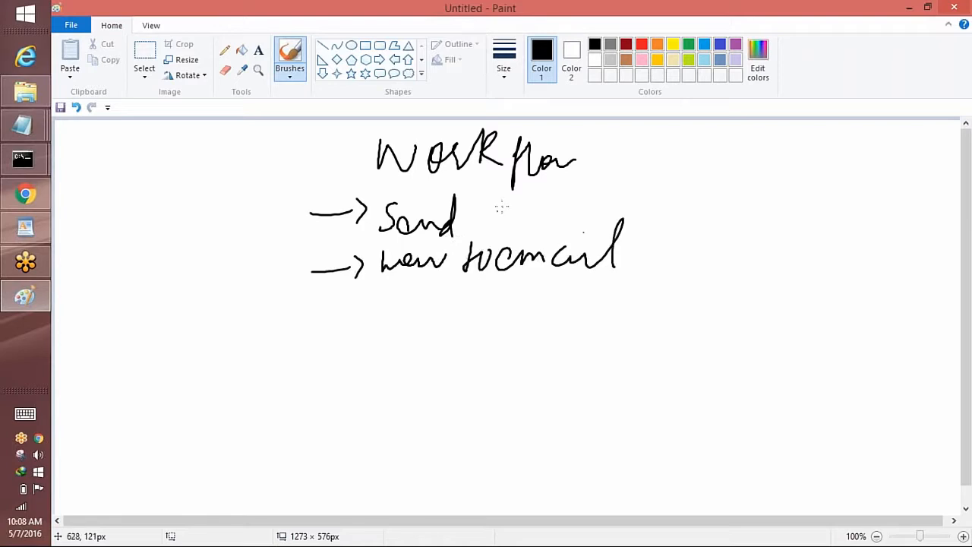
mouse_move(498, 212)
mouse_down()
mouse_move(512, 226)
mouse_move(565, 217)
mouse_move(580, 226)
mouse_move(610, 177)
mouse_move(631, 176)
mouse_move(659, 220)
mouse_up()
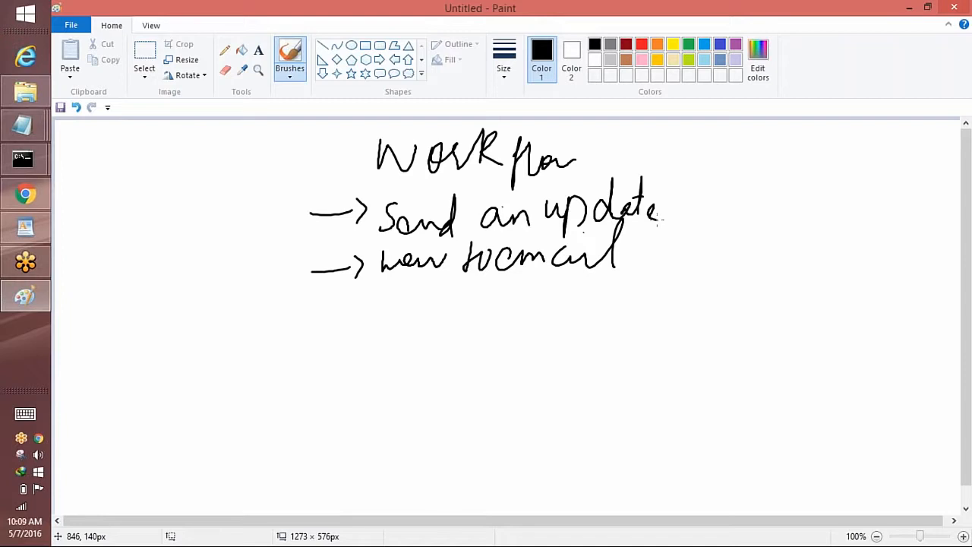
drag(664, 220, 486, 227)
Handwrite a third arrow item for task creation beneath the email line, underline it and circle it.
mouse_move(309, 310)
mouse_down()
mouse_move(357, 310)
mouse_move(344, 319)
mouse_up()
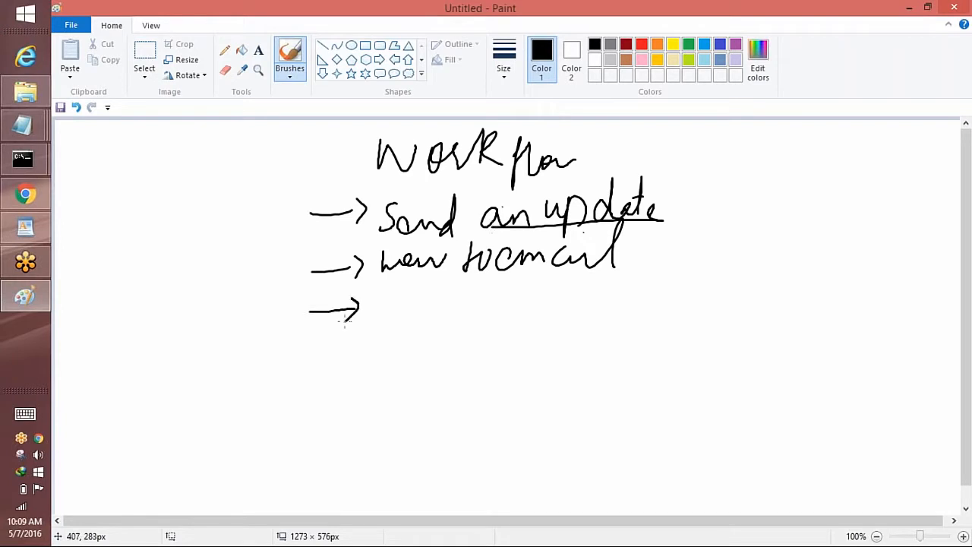
mouse_move(416, 295)
mouse_down()
mouse_move(403, 306)
mouse_move(432, 293)
mouse_up()
mouse_move(417, 300)
mouse_down()
mouse_move(416, 326)
mouse_move(459, 322)
mouse_up()
mouse_move(459, 322)
mouse_down()
mouse_move(471, 302)
mouse_move(494, 315)
mouse_up()
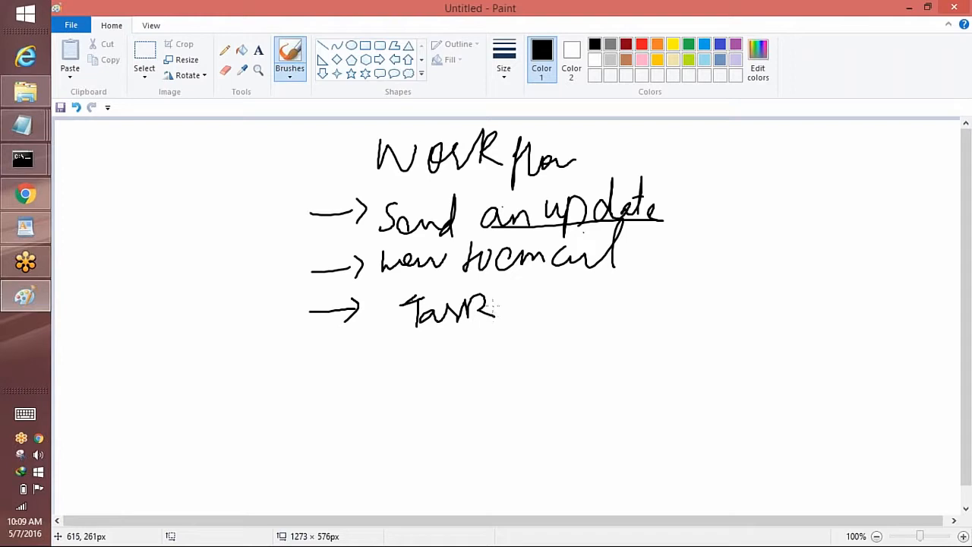
drag(408, 329, 462, 327)
mouse_move(522, 287)
mouse_down()
mouse_move(515, 314)
mouse_move(565, 304)
mouse_up()
drag(419, 330, 514, 325)
mouse_move(572, 300)
mouse_down()
mouse_move(485, 271)
mouse_move(489, 342)
mouse_move(577, 304)
mouse_up()
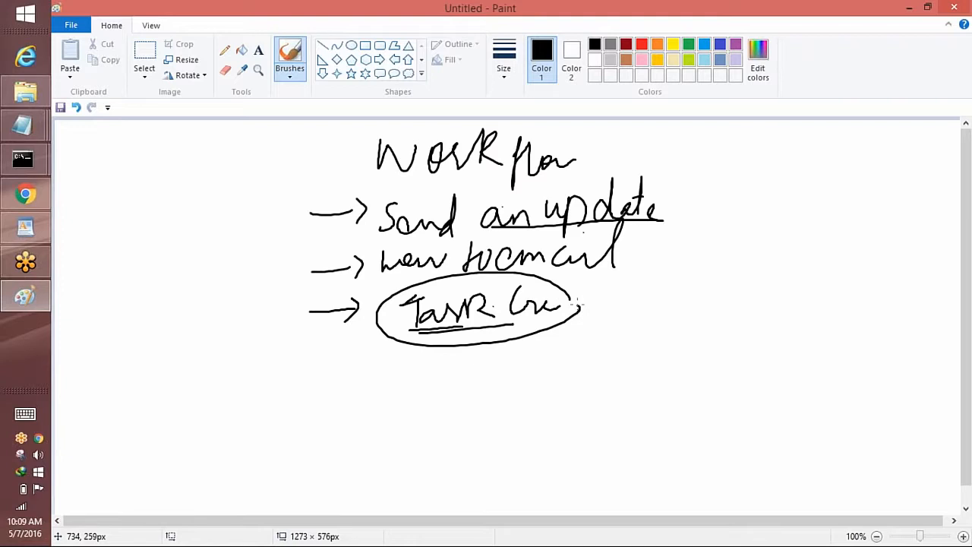
Handwrite a fourth arrow item, "Outbound", underline it and draw a pair of empty square brackets beside it.
mouse_move(303, 357)
mouse_down()
mouse_move(351, 355)
mouse_move(332, 375)
mouse_move(391, 364)
mouse_move(417, 374)
mouse_move(446, 357)
mouse_move(486, 364)
mouse_move(501, 338)
mouse_up()
drag(501, 338, 500, 379)
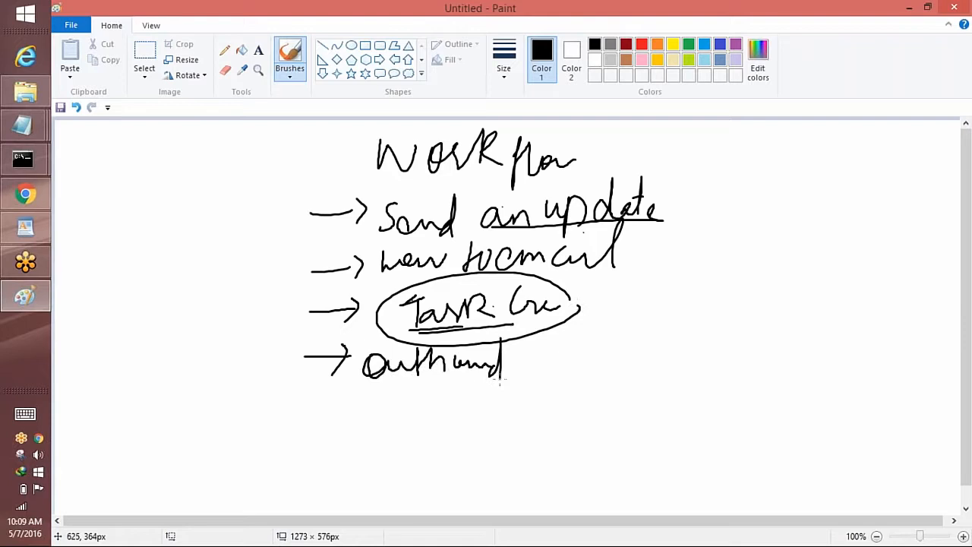
drag(375, 385, 499, 378)
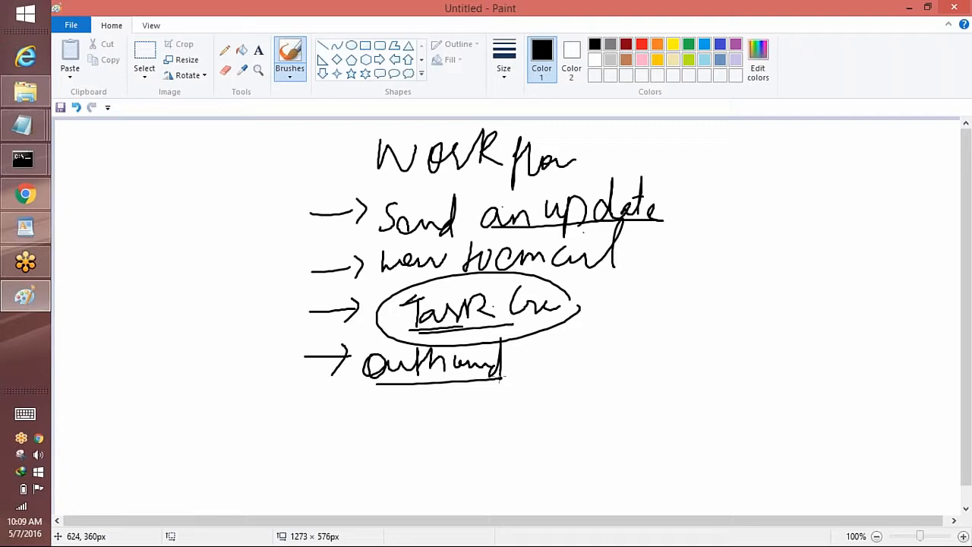
drag(550, 331, 565, 377)
drag(647, 314, 633, 370)
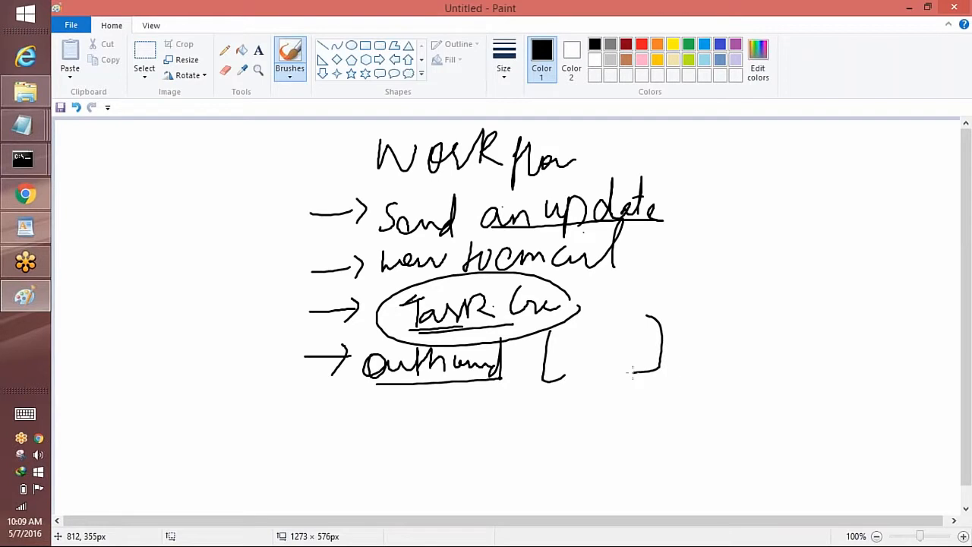
Tick the "Send an update" and task items, and handwrite "Approval P" below the list with "Approval" underlined.
drag(309, 229, 372, 202)
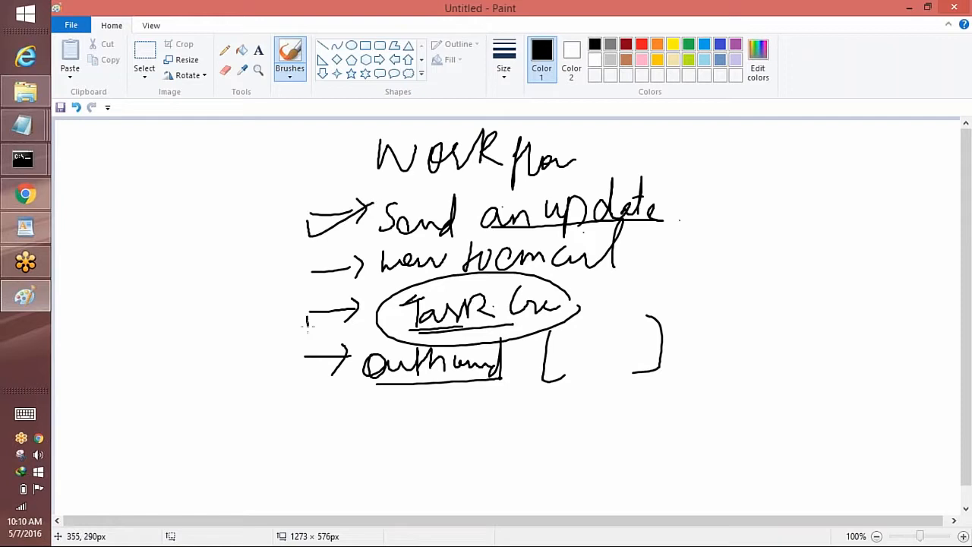
drag(307, 324, 360, 298)
mouse_move(173, 399)
mouse_down()
mouse_move(174, 430)
mouse_move(193, 427)
mouse_up()
mouse_move(179, 417)
mouse_down()
mouse_move(198, 411)
mouse_move(209, 428)
mouse_up()
drag(208, 399, 222, 424)
mouse_move(219, 392)
mouse_down()
mouse_move(222, 410)
mouse_move(259, 387)
mouse_move(287, 414)
mouse_move(306, 412)
mouse_up()
drag(312, 381, 316, 420)
drag(189, 447, 307, 430)
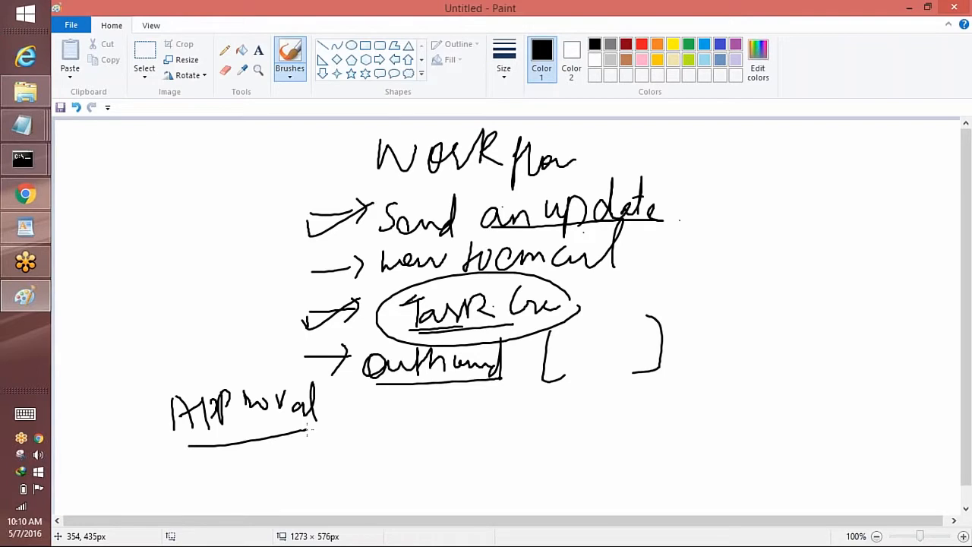
mouse_move(344, 383)
mouse_down()
mouse_move(343, 419)
mouse_move(344, 407)
mouse_up()
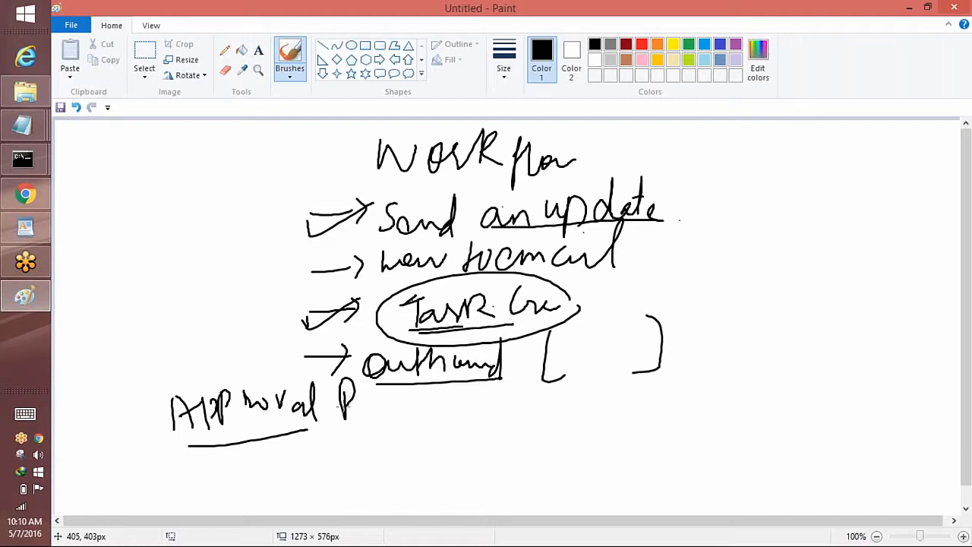
Switch to Chrome, open login.salesforce.com in a new tab and log in with the saved credentials.
click(26, 194)
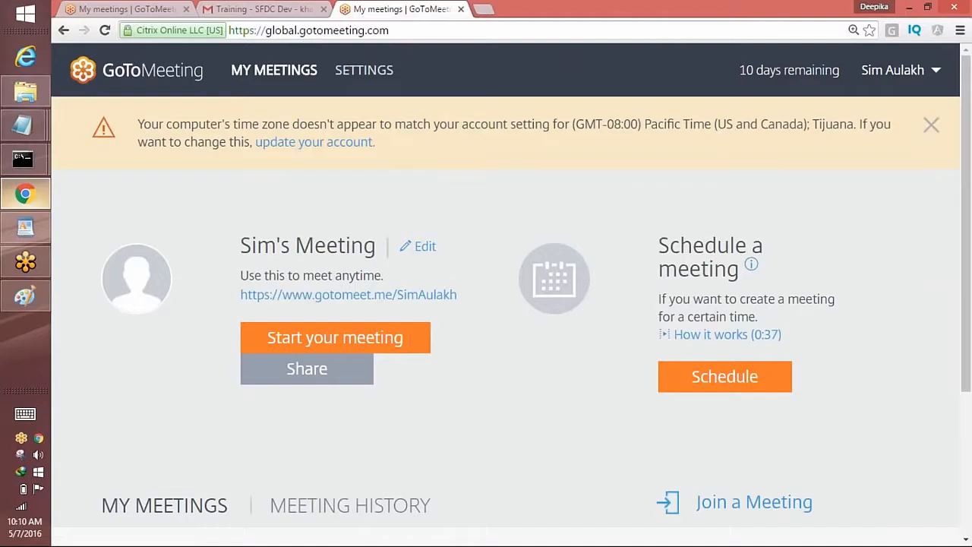
click(482, 9)
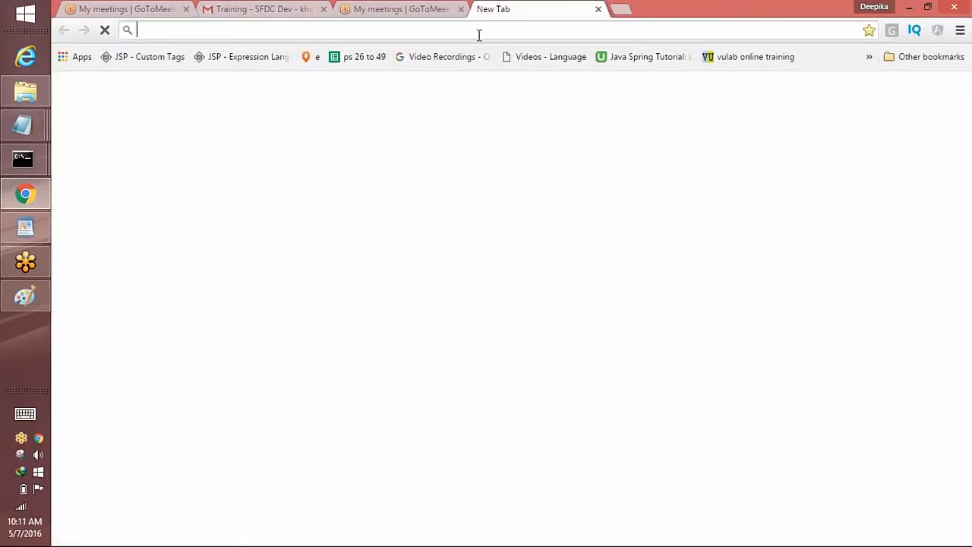
text(login)
key(BackSpace)
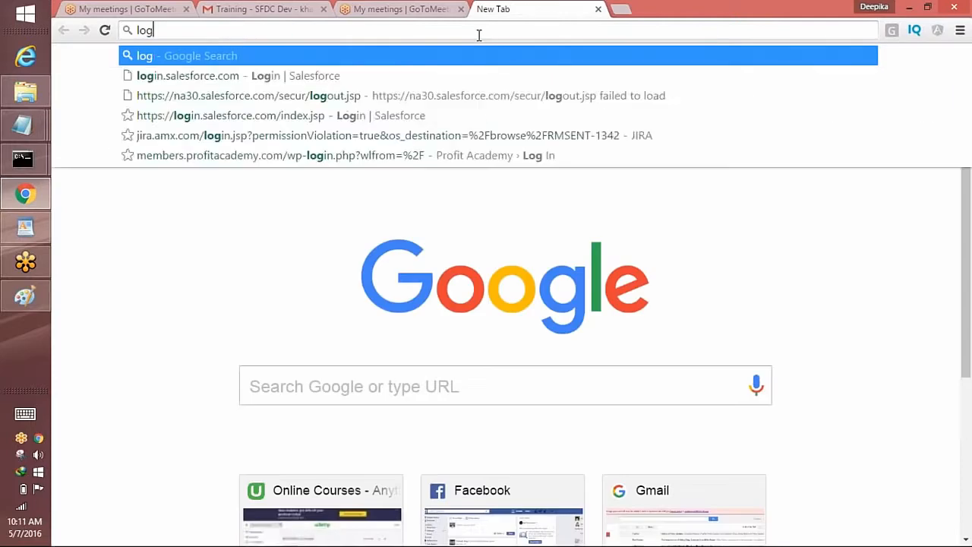
text(in.s)
key(Return)
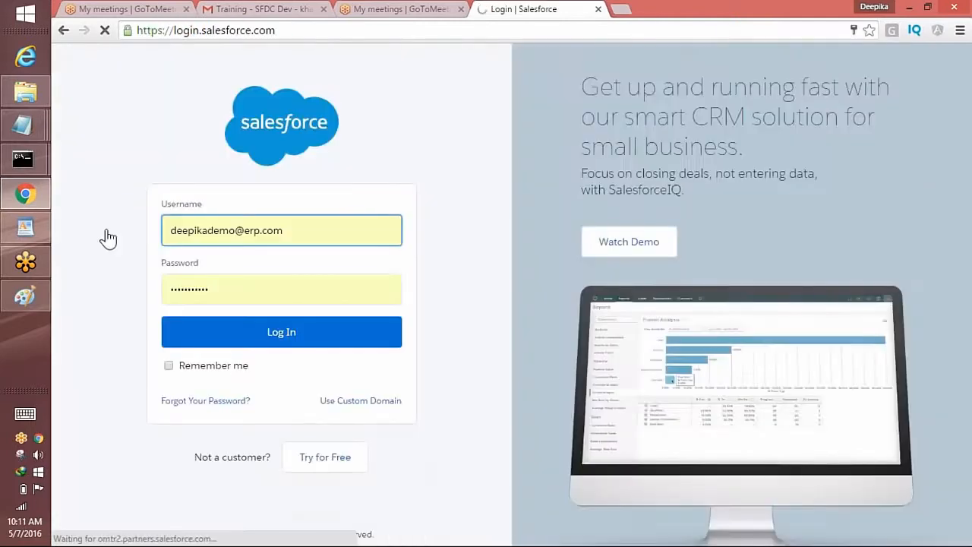
click(265, 331)
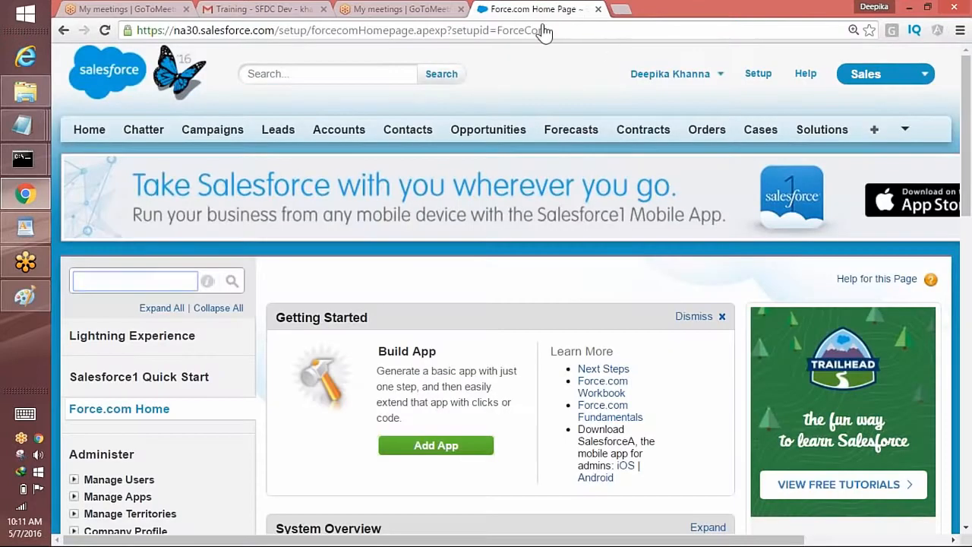
Search the Salesforce setup for "workflow" and open Workflow Rules.
text(workflow)
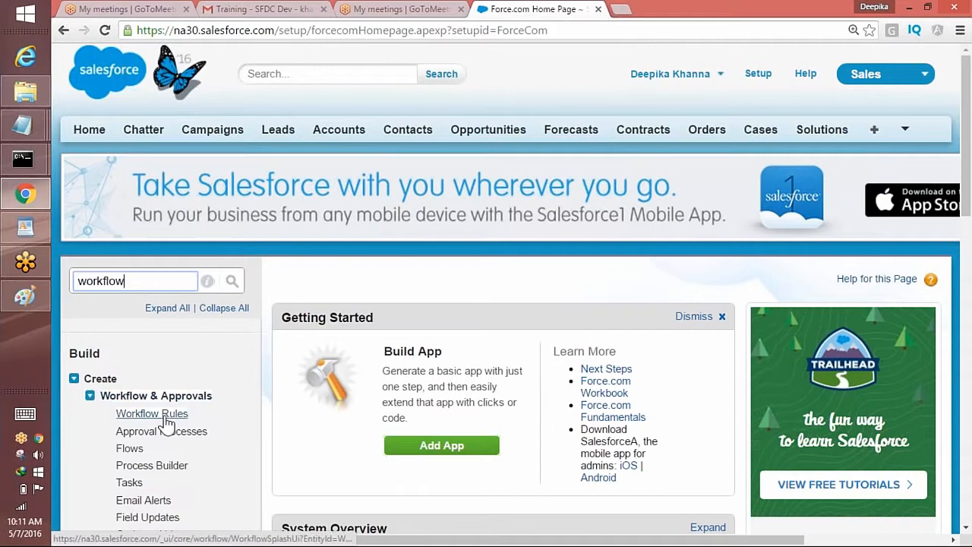
click(758, 74)
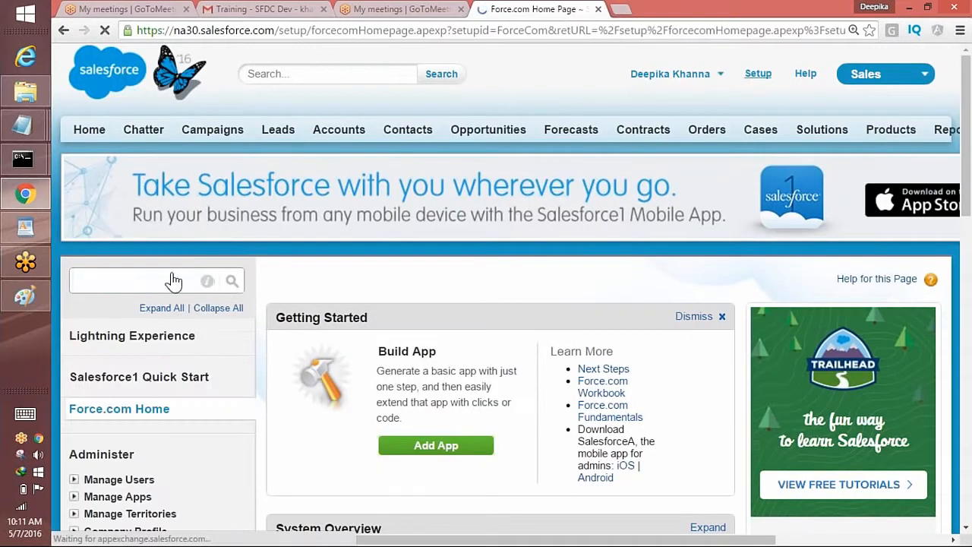
text(workfow)
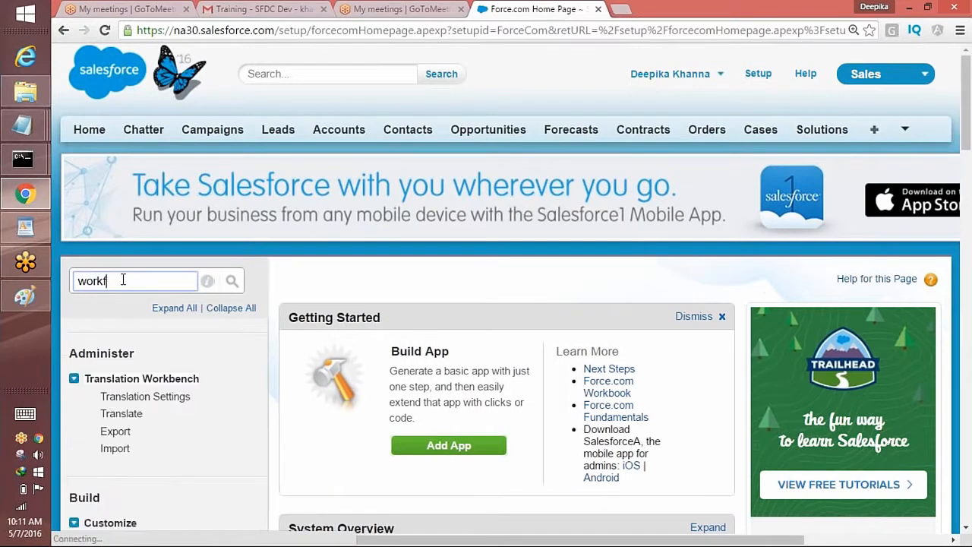
key(BackSpace)
key(BackSpace)
text(low)
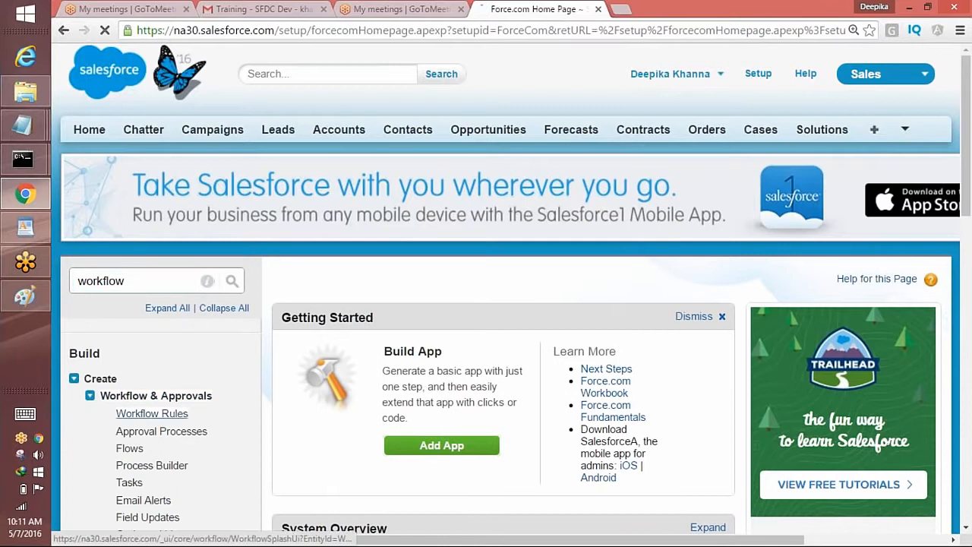
click(151, 413)
Highlight the Field Updates description in the workflow introduction and continue to the list of all workflow rules.
drag(968, 122, 967, 229)
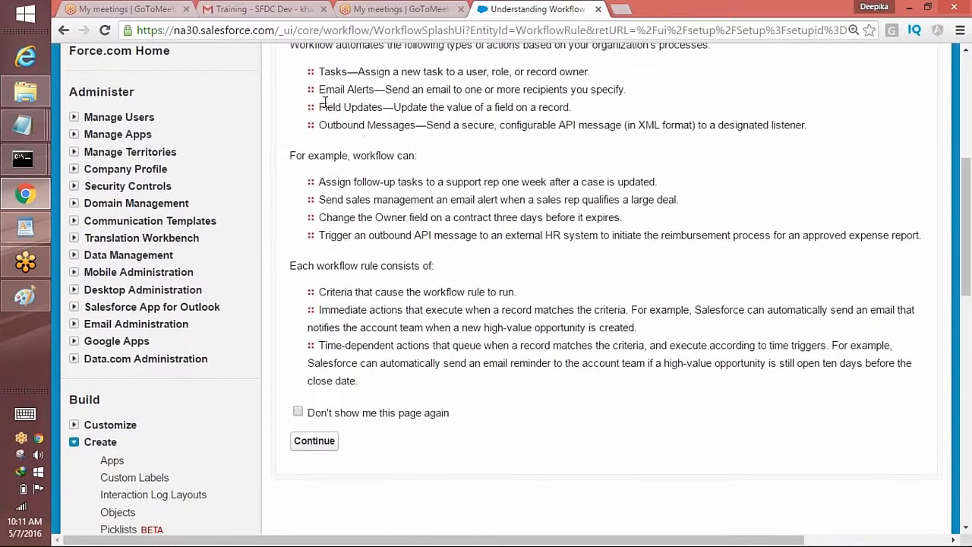
drag(319, 106, 549, 107)
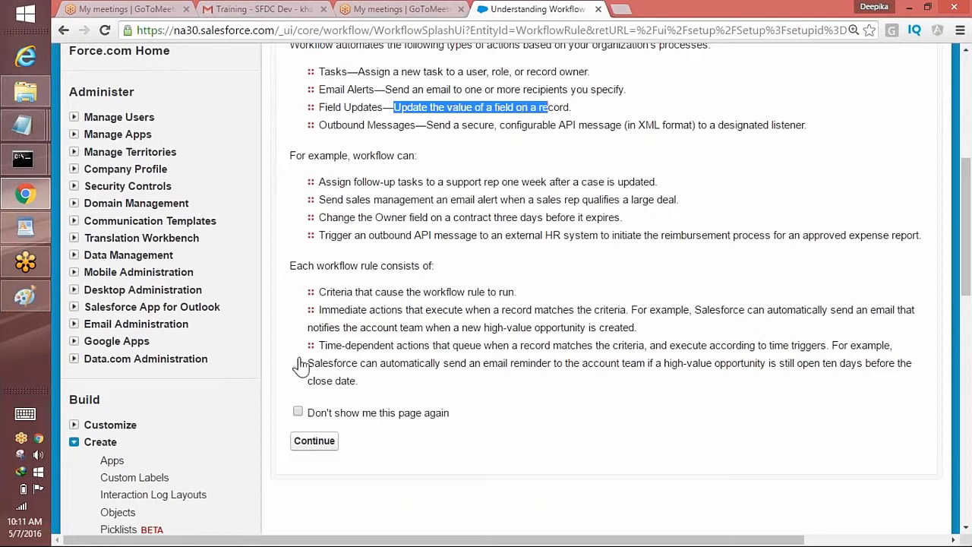
click(317, 445)
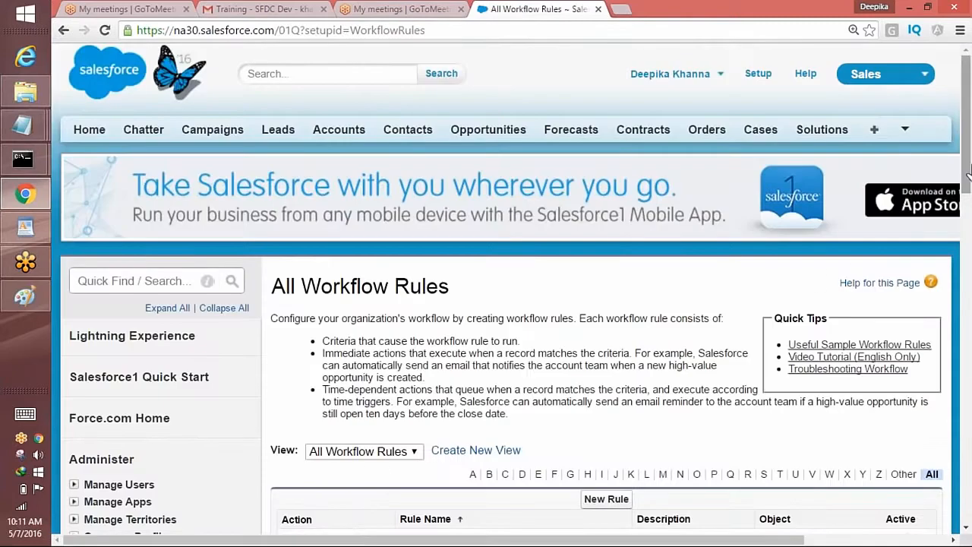
Start creating a new workflow rule from the All Workflow Rules list.
scroll(757, 204, down, 3)
click(606, 265)
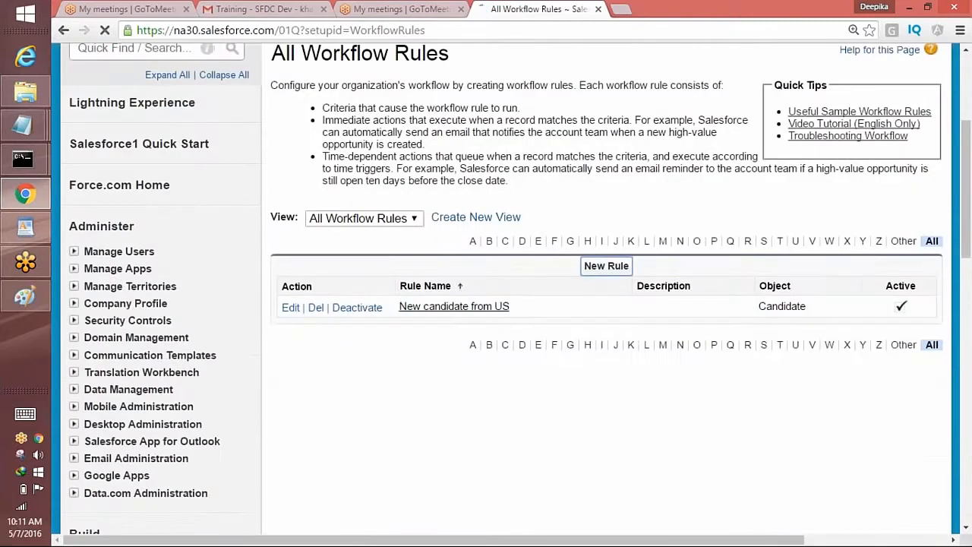
mouse_move(967, 169)
mouse_down()
mouse_move(967, 196)
mouse_move(968, 181)
mouse_up()
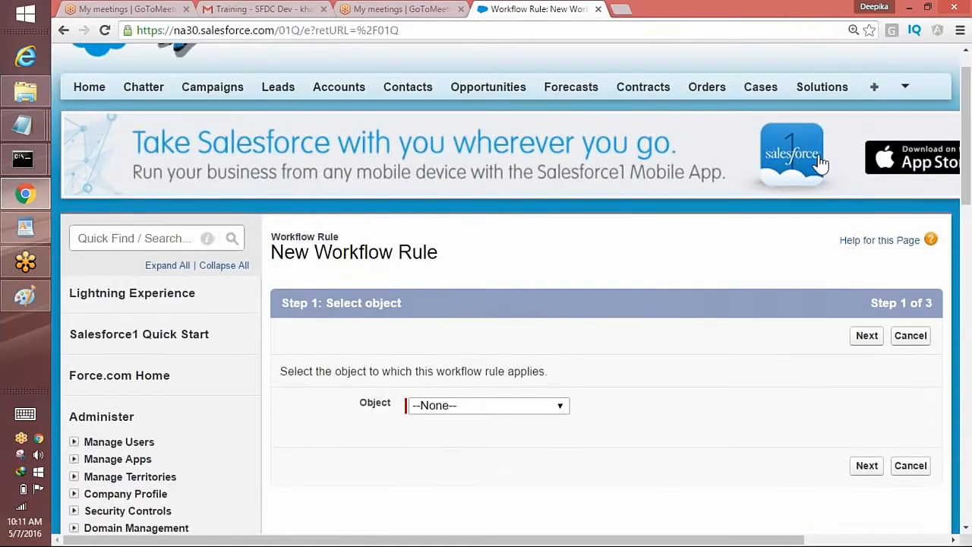
Browse the objects available for the new workflow rule without choosing one.
click(492, 410)
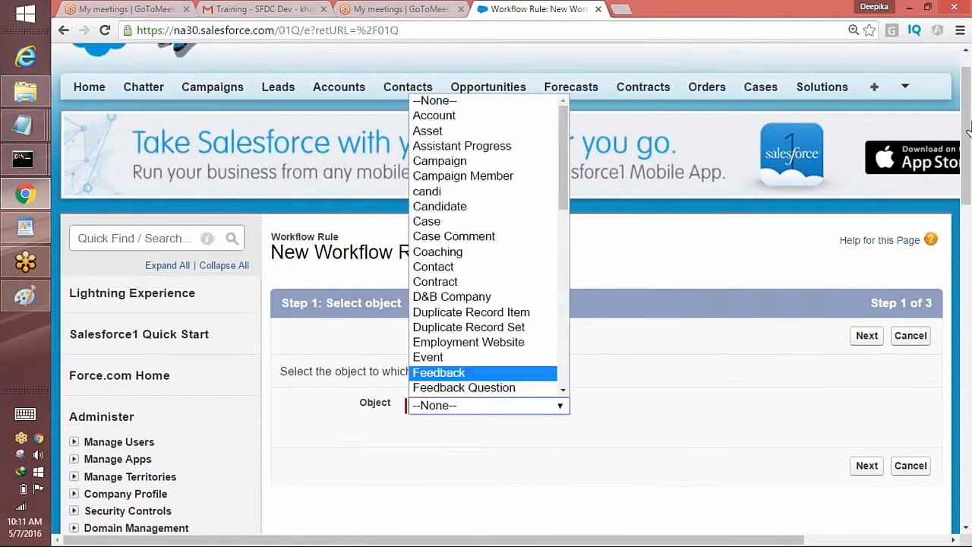
drag(967, 129, 967, 132)
drag(966, 173, 966, 187)
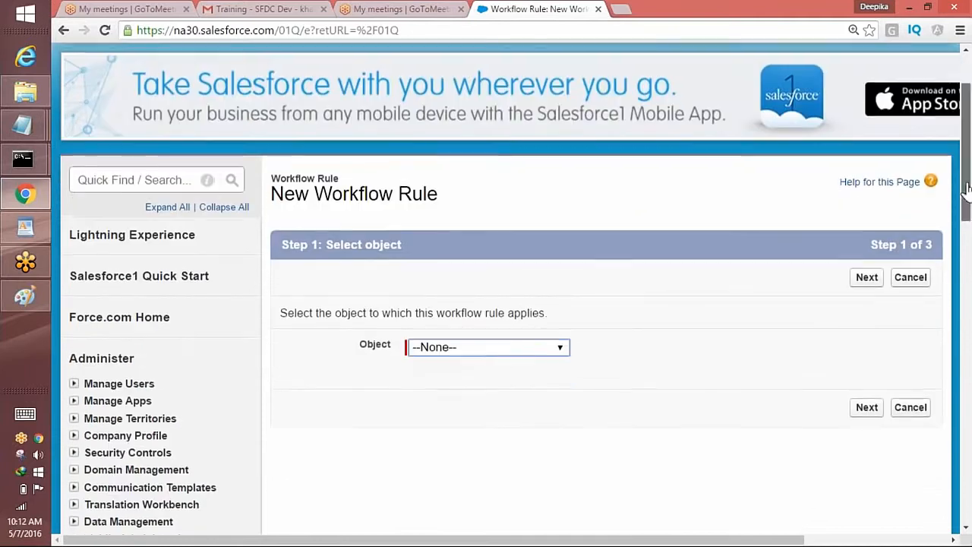
click(499, 346)
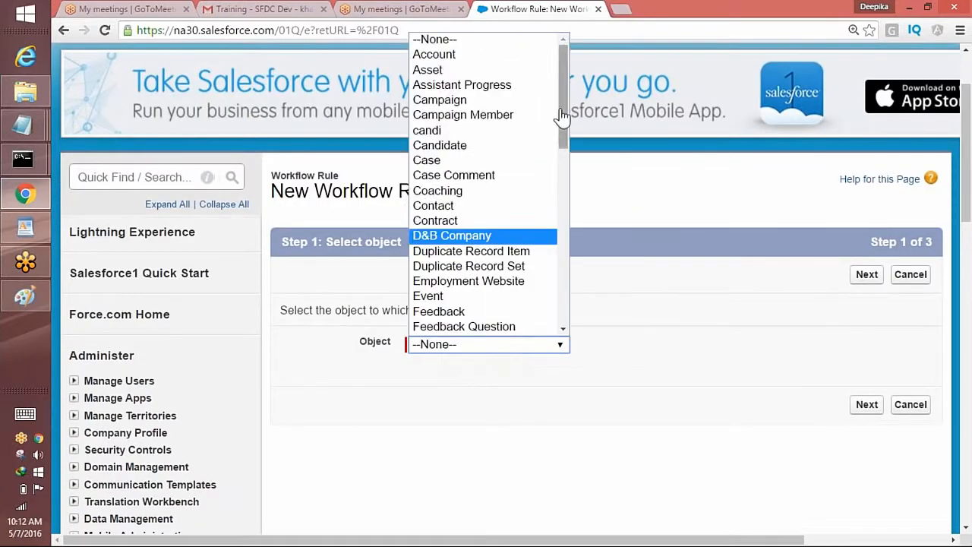
drag(565, 120, 568, 142)
scroll(568, 142, up, 1)
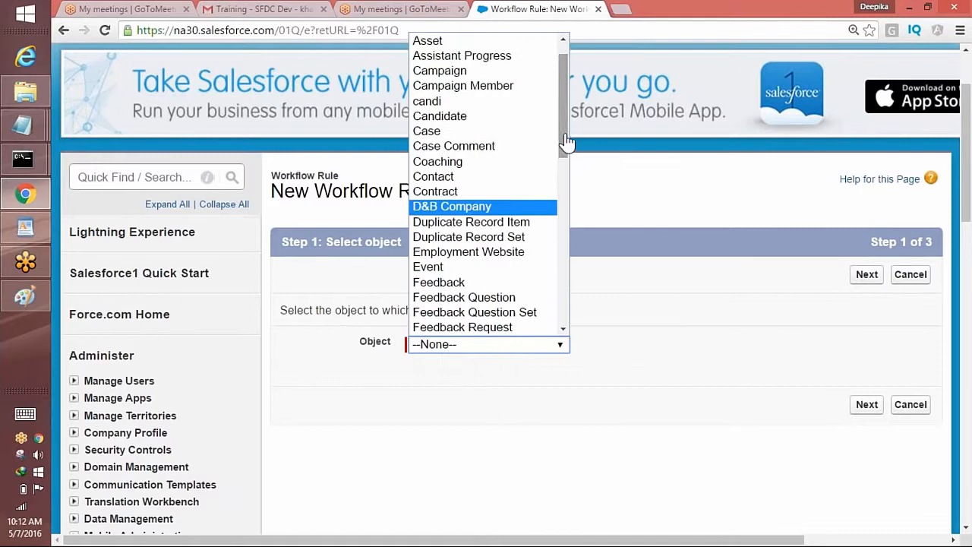
click(713, 249)
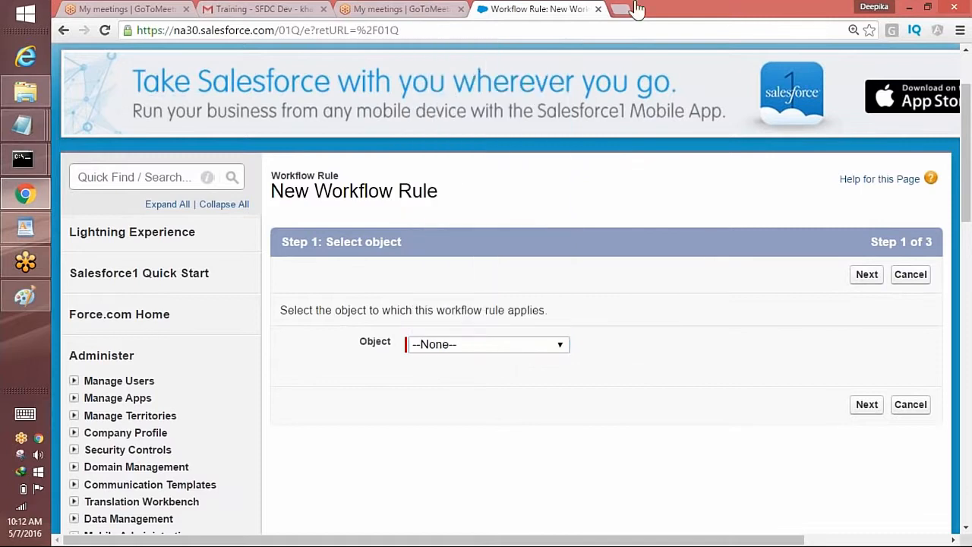
Open login.salesforce.com in another new tab and log in with the saved credentials.
click(623, 11)
text(login)
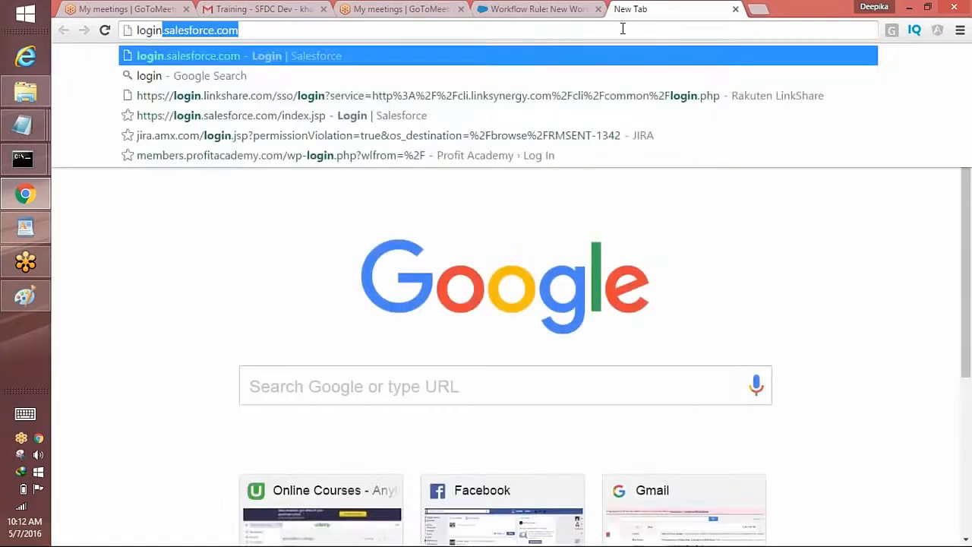
key(Return)
key(Return)
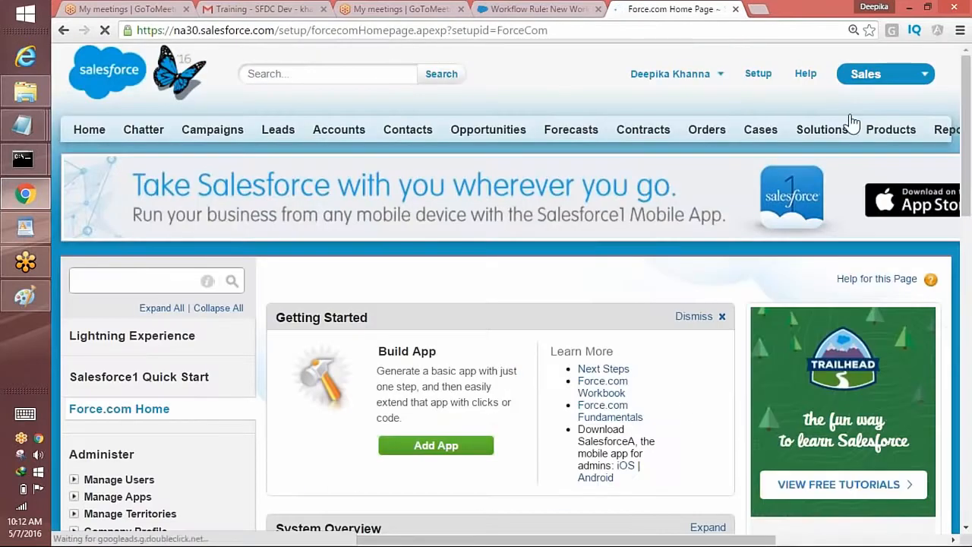
Switch Salesforce to the Recruiting app and open the Positions home page.
click(869, 74)
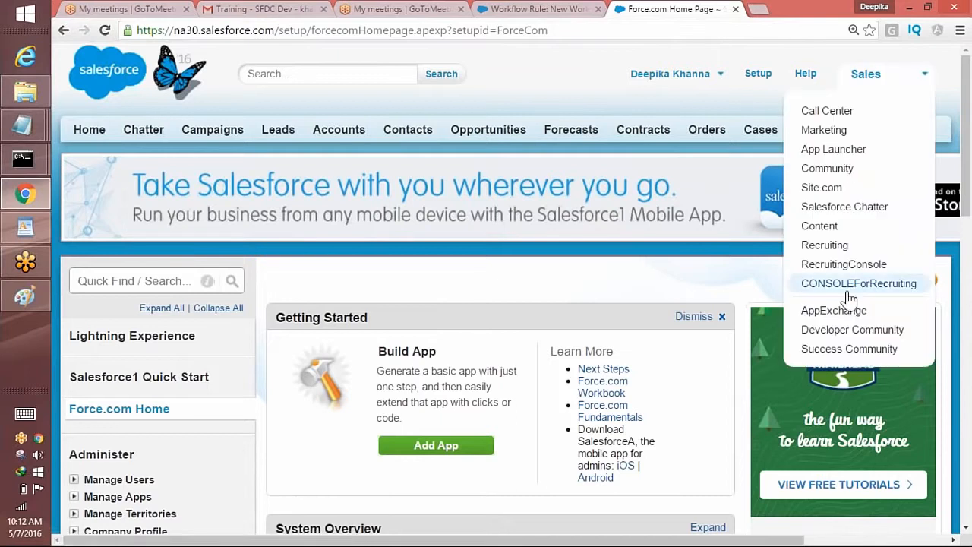
click(824, 285)
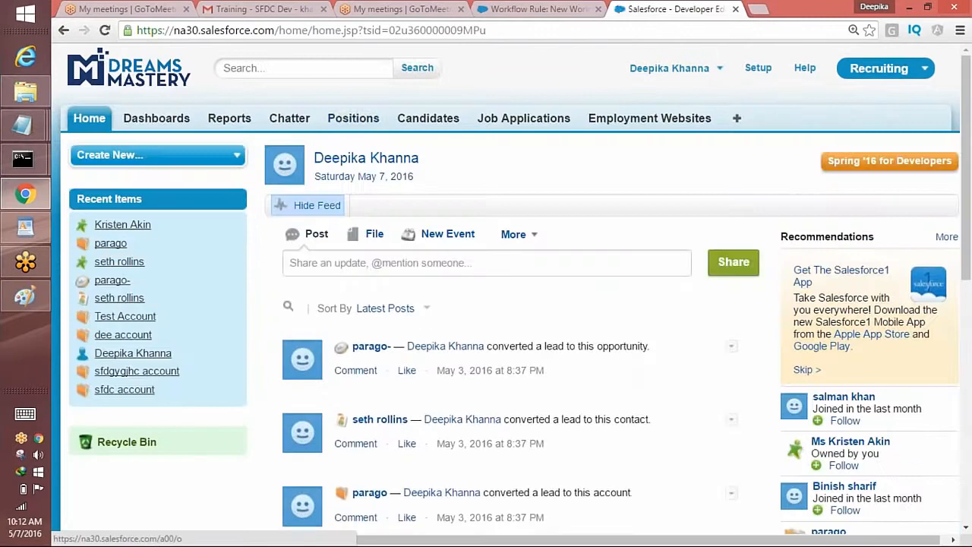
click(345, 122)
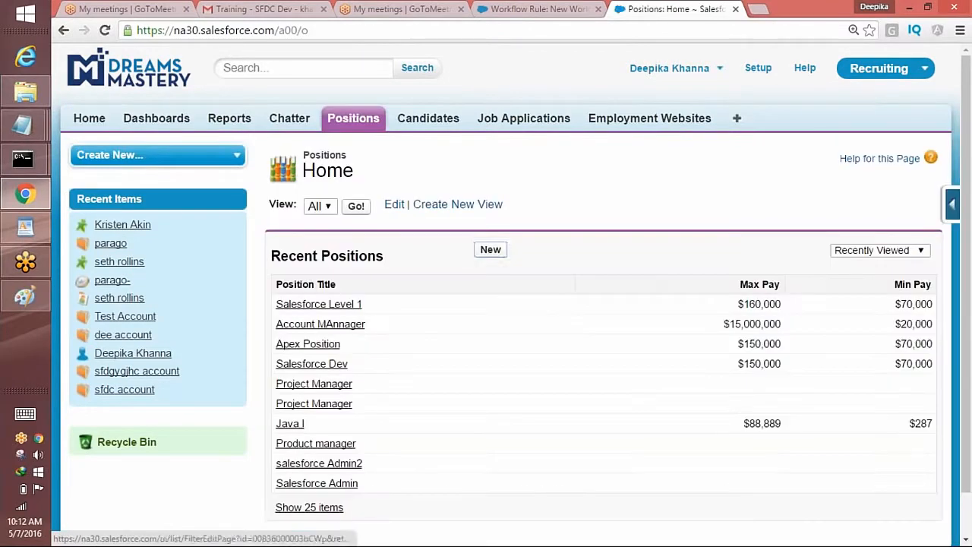
View the new position's record type selection and the blank new candidate form, and close that browser tab.
click(486, 250)
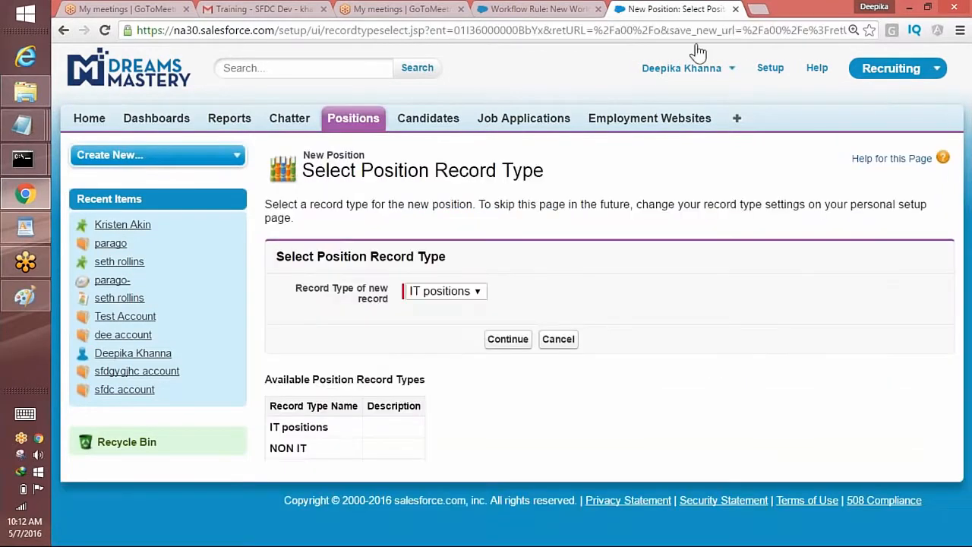
click(430, 118)
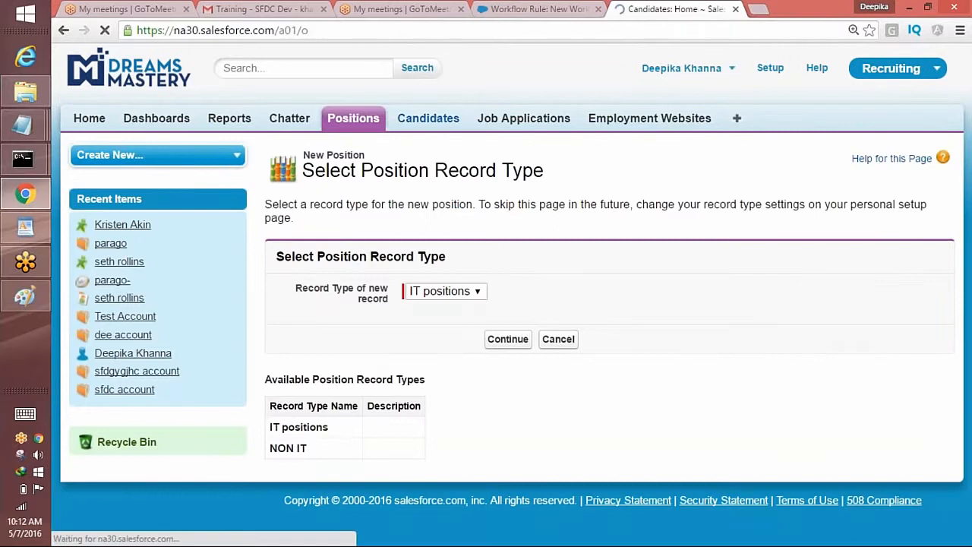
click(494, 250)
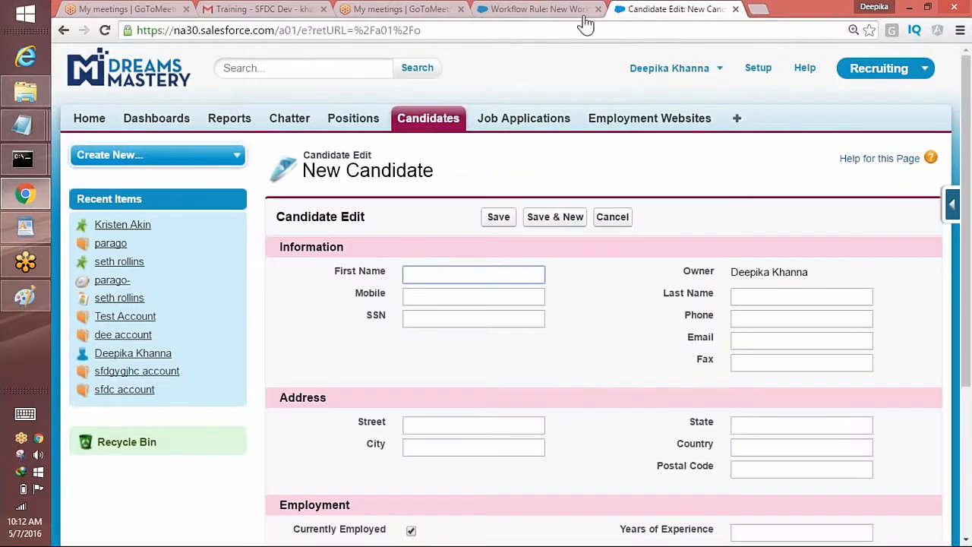
click(735, 9)
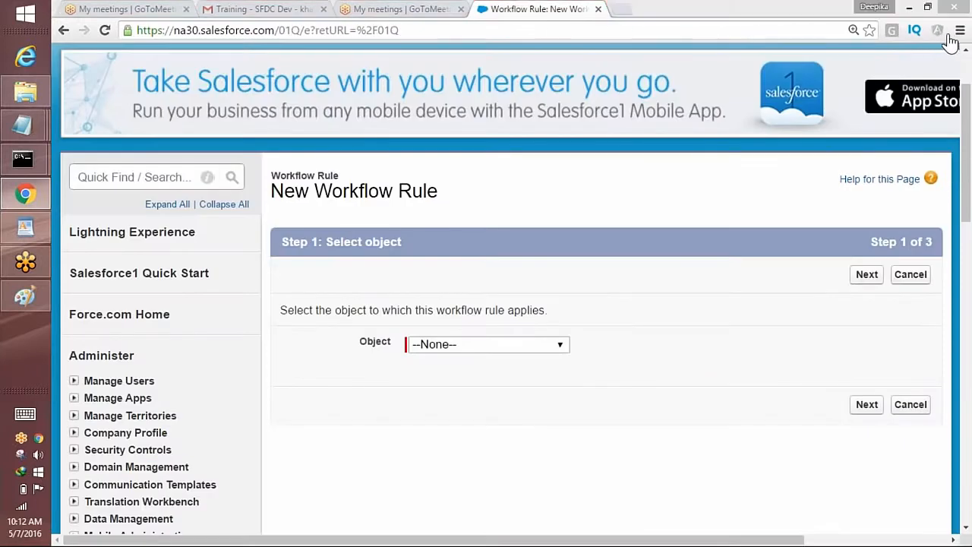
Choose Candidate as the workflow rule's object and name the rule Update the Email.
click(480, 347)
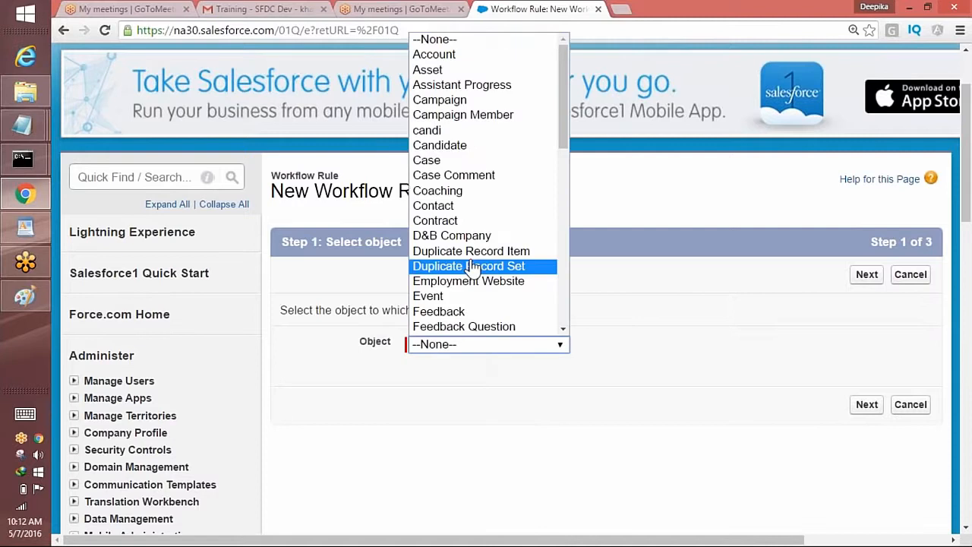
click(460, 151)
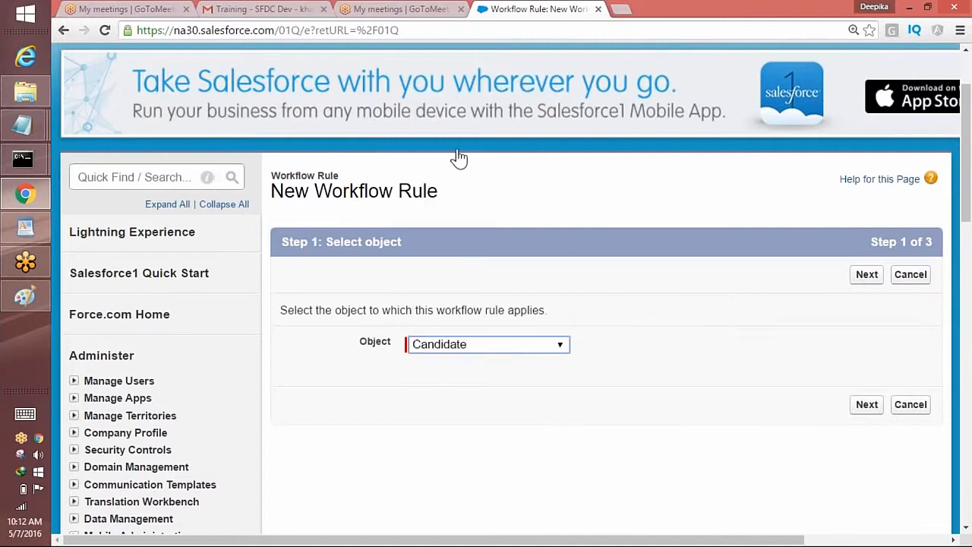
click(867, 404)
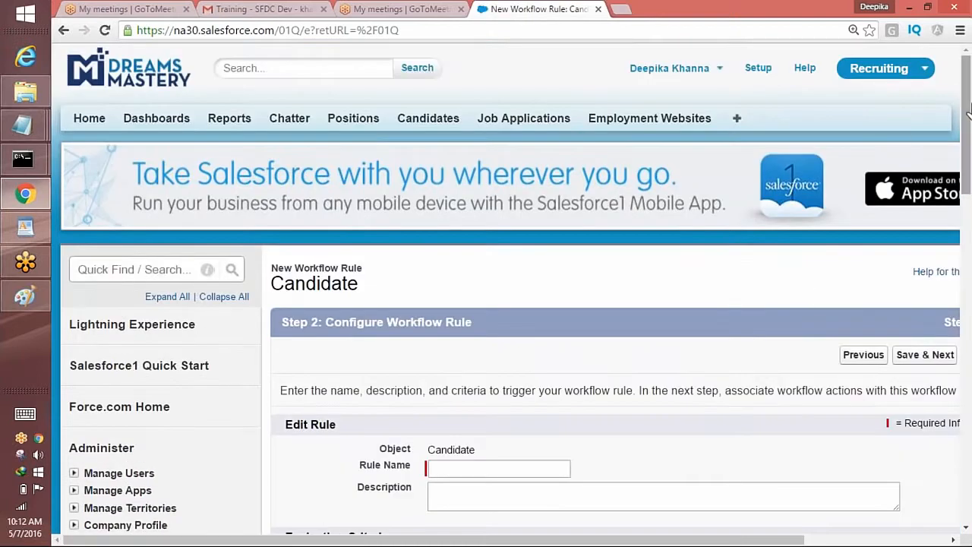
drag(968, 114, 968, 200)
click(521, 233)
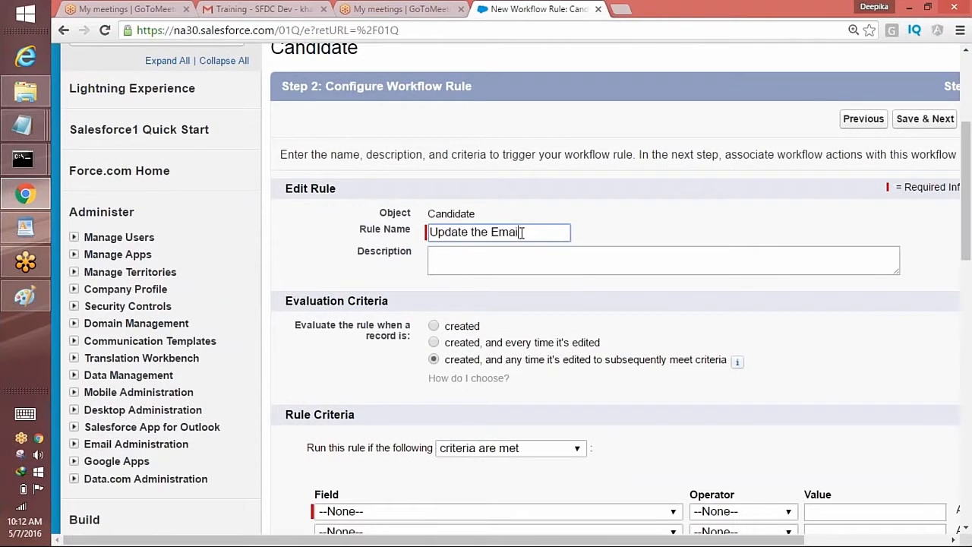
text(Update the Email)
Open the Salesforce login page in another browser tab and log in with the saved credentials.
click(621, 10)
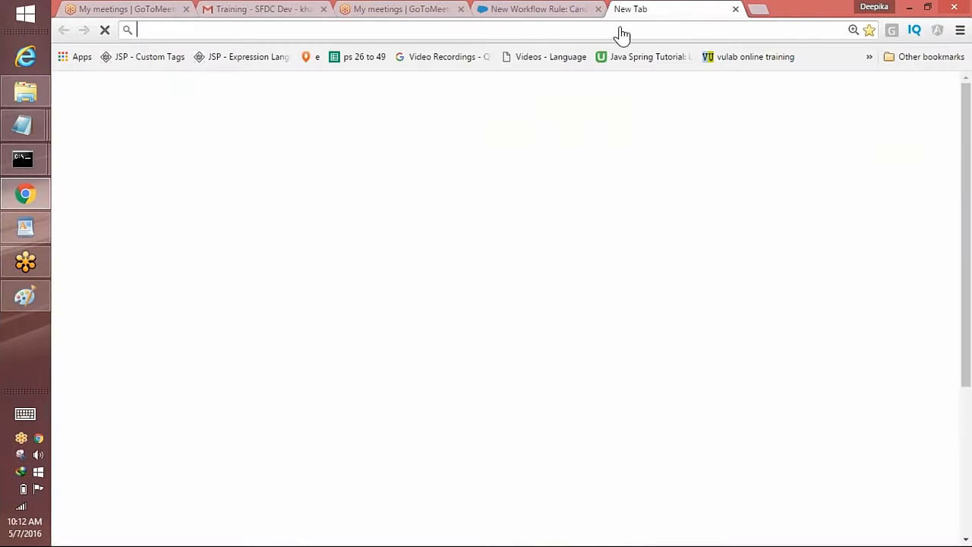
text(log)
key(Return)
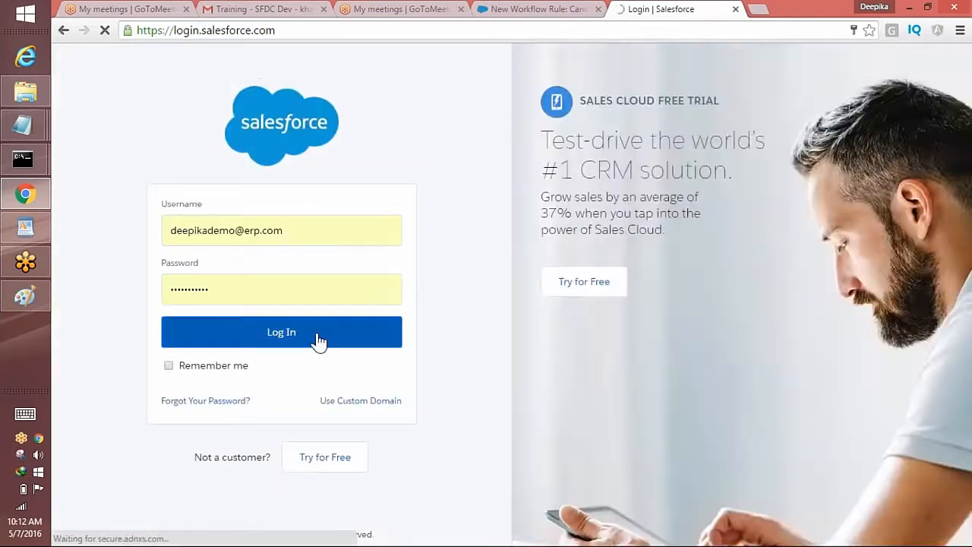
click(318, 342)
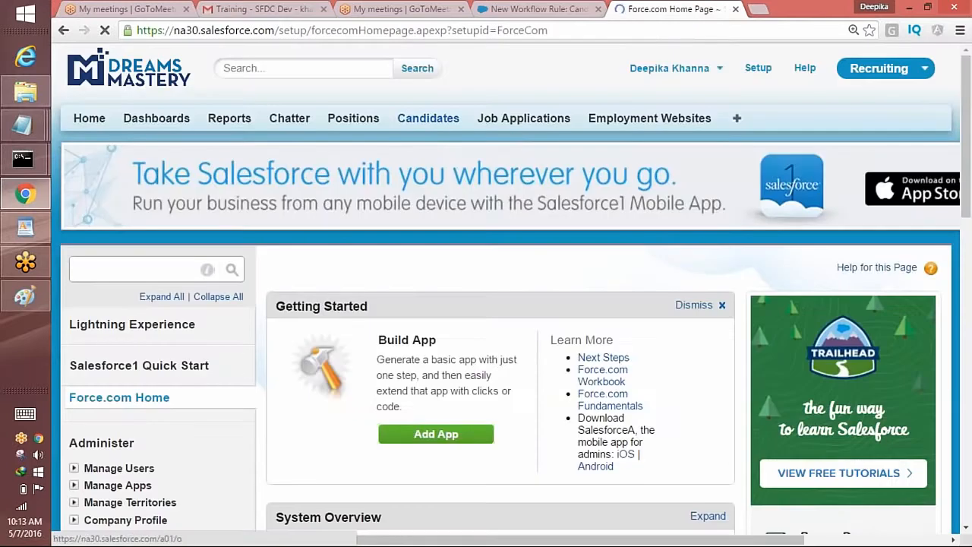
Open a new candidate record form and examine its fields, including State and Country in the address section.
click(428, 118)
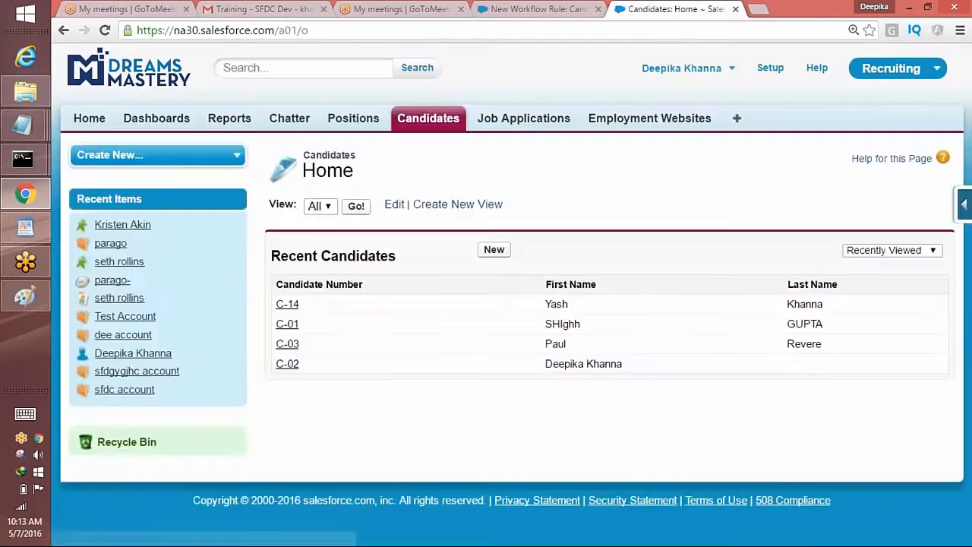
click(490, 250)
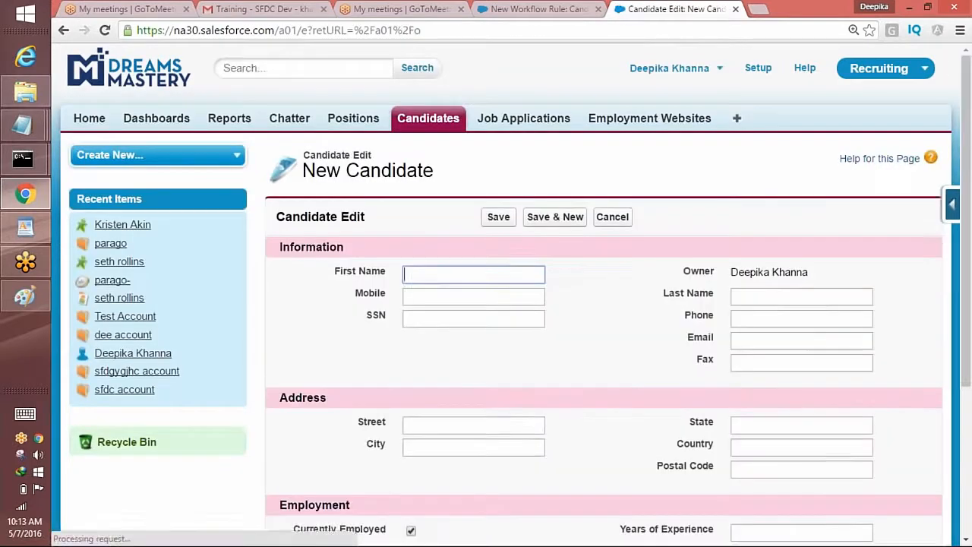
scroll(308, 190, down, 3)
scroll(308, 190, down, 1)
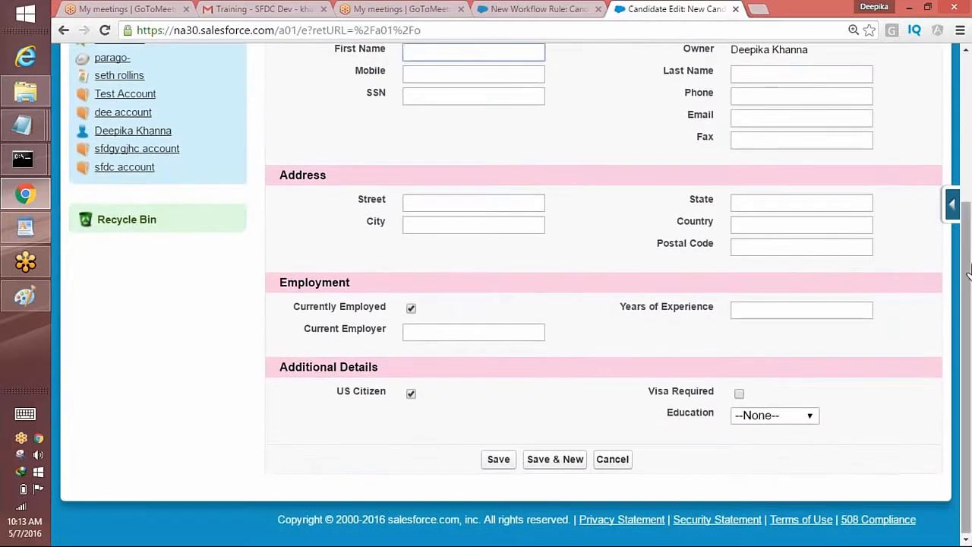
click(805, 202)
click(782, 231)
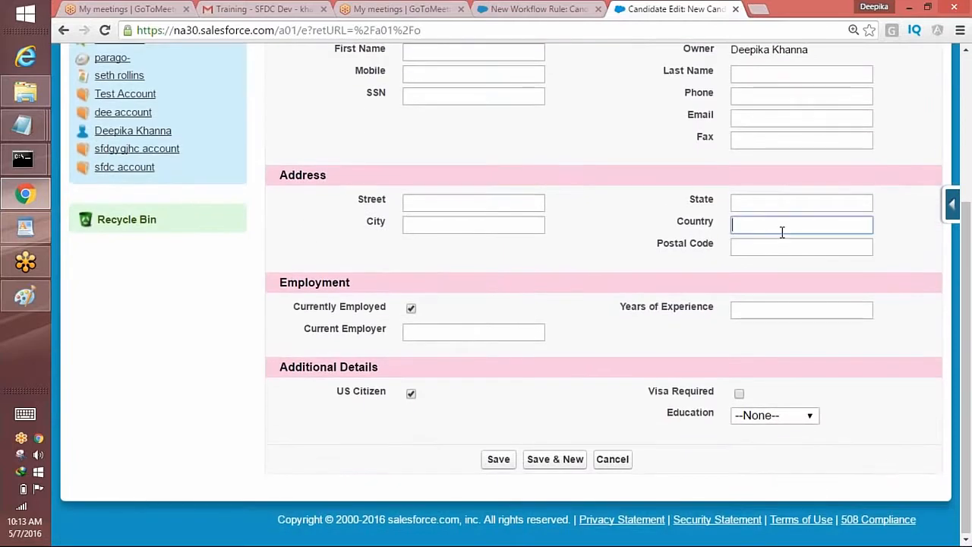
scroll(319, 365, up, 2)
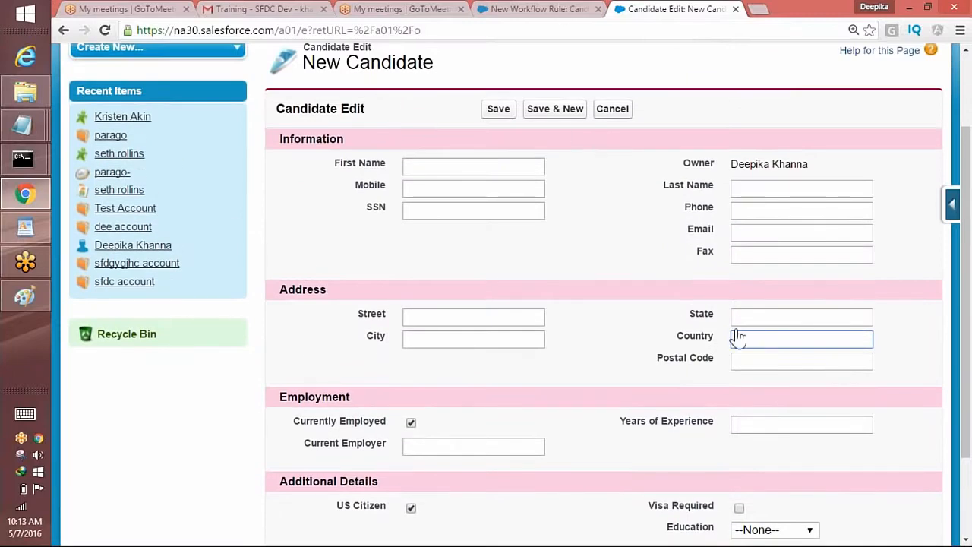
Return to the new workflow rule and change its name to Update the Country.
click(560, 8)
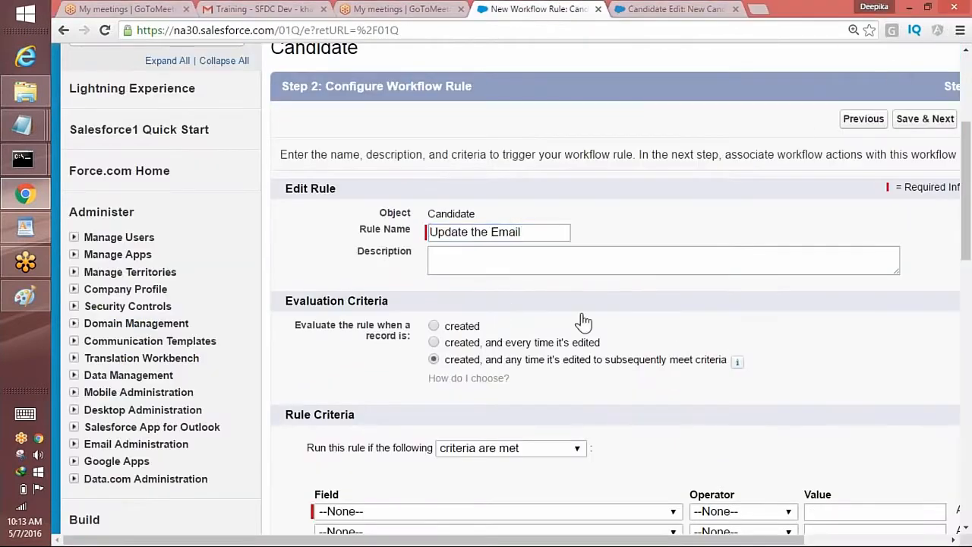
double_click(508, 233)
text(Country)
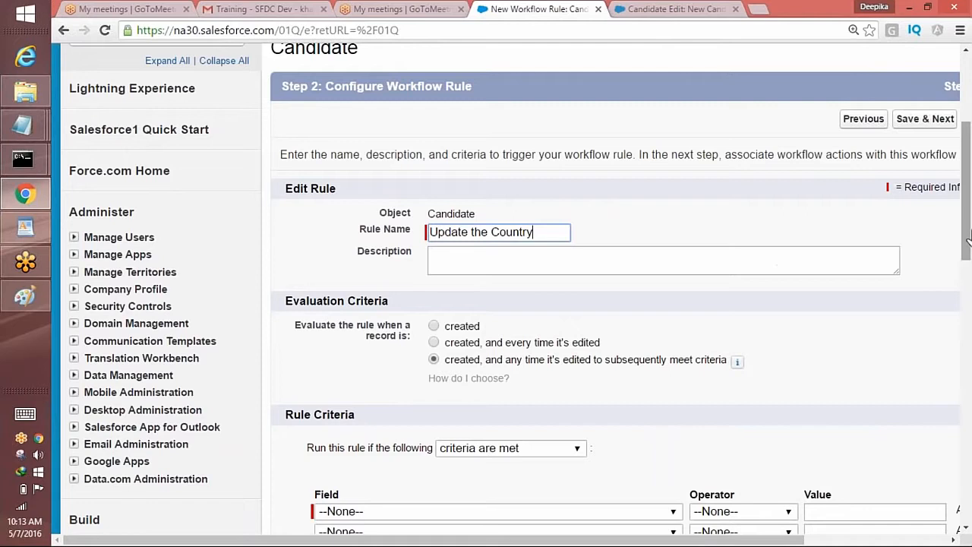
Set the first rule criterion to Candidate: Country equals, with an empty value.
scroll(961, 255, down, 1)
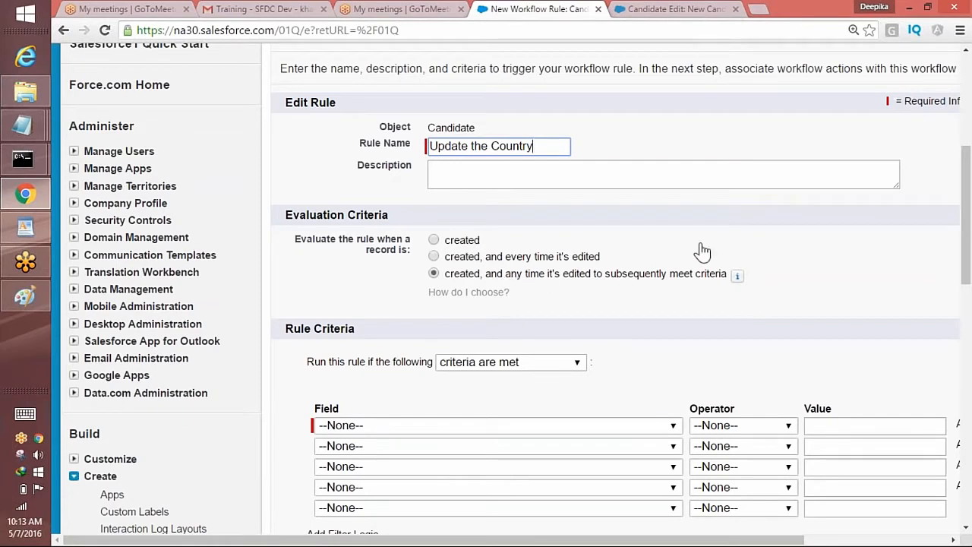
scroll(676, 205, down, 1)
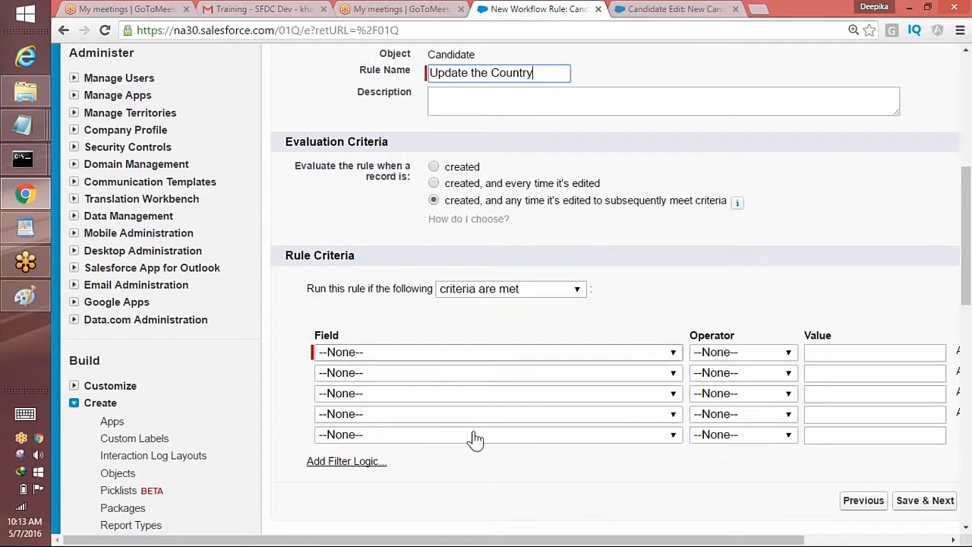
scroll(811, 172, down, 1)
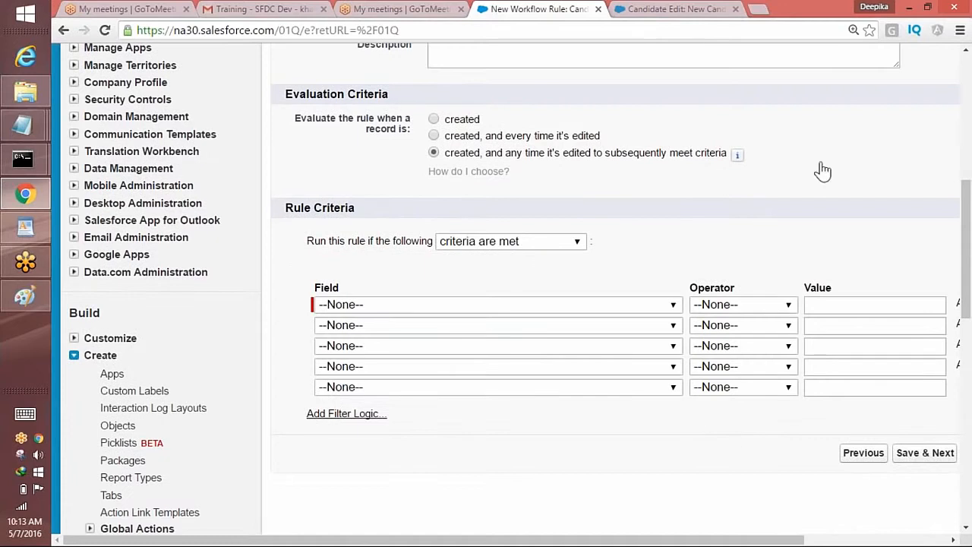
drag(969, 219, 968, 217)
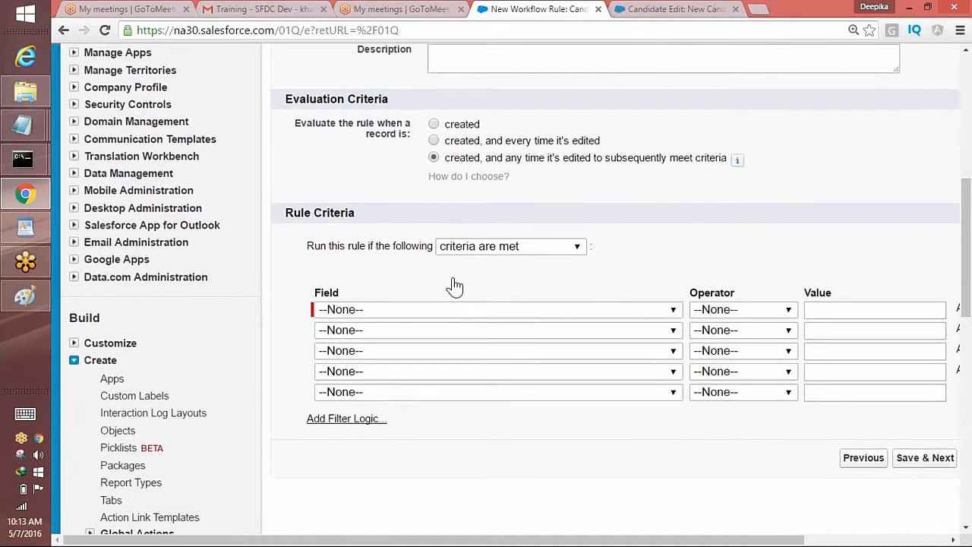
click(395, 311)
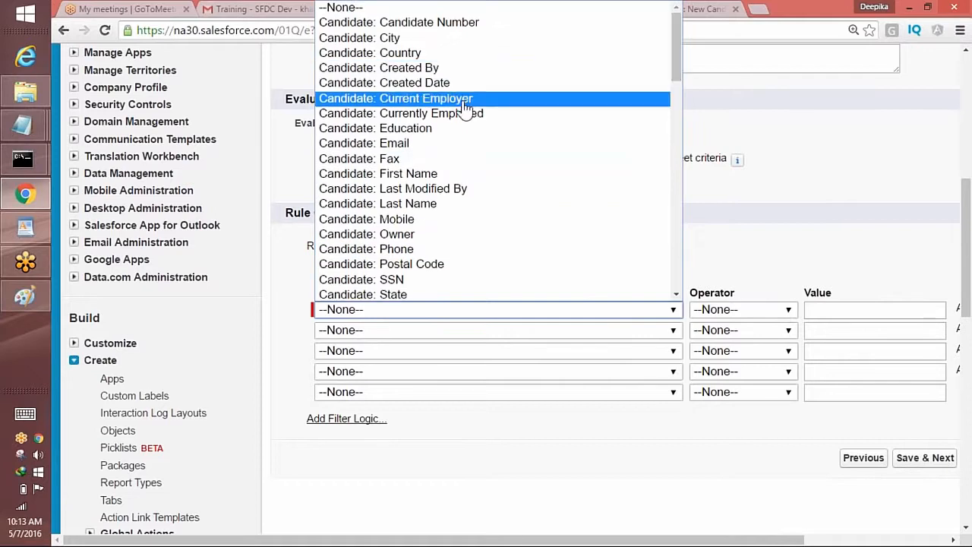
click(418, 54)
click(756, 311)
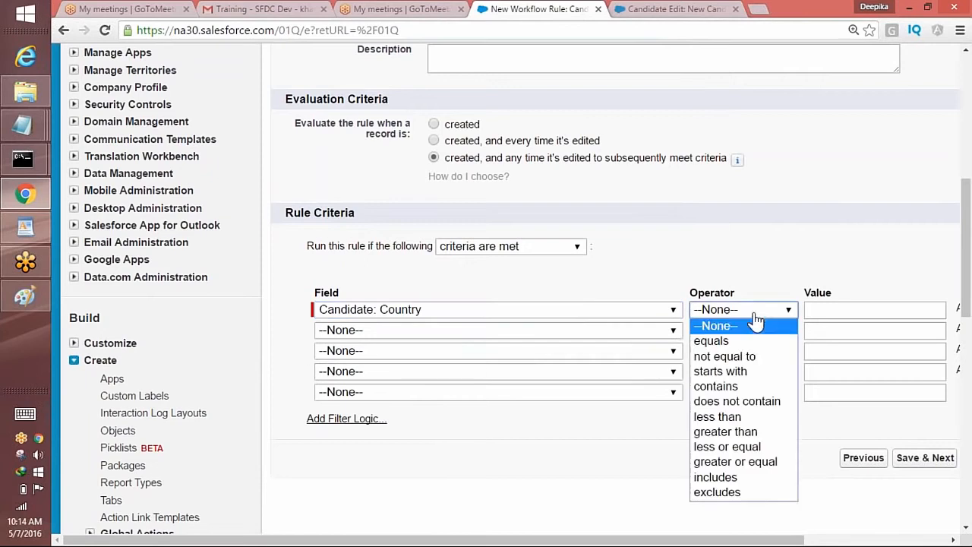
click(740, 338)
click(846, 307)
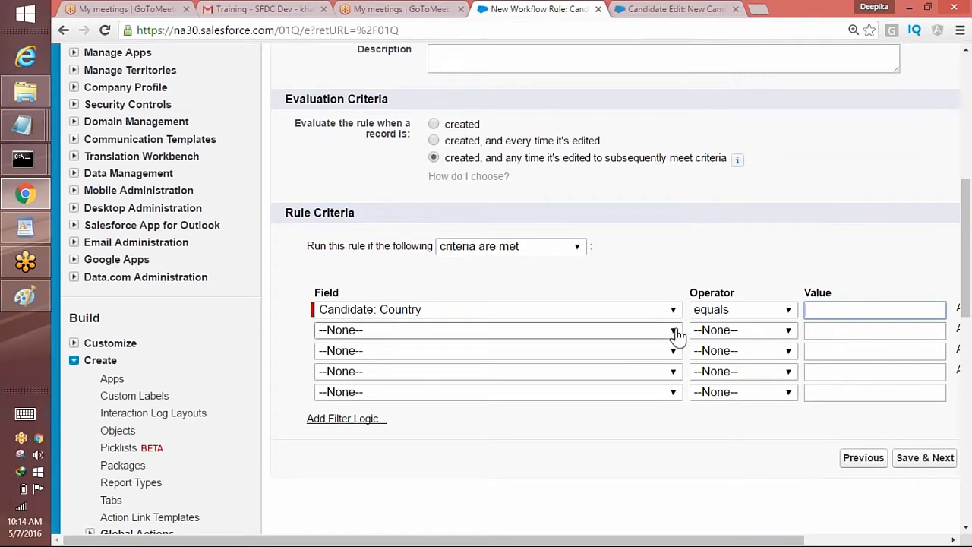
Review the rule settings and save them, resubmitting as needed to proceed to specifying workflow actions.
drag(966, 210, 966, 205)
scroll(964, 199, up, 2)
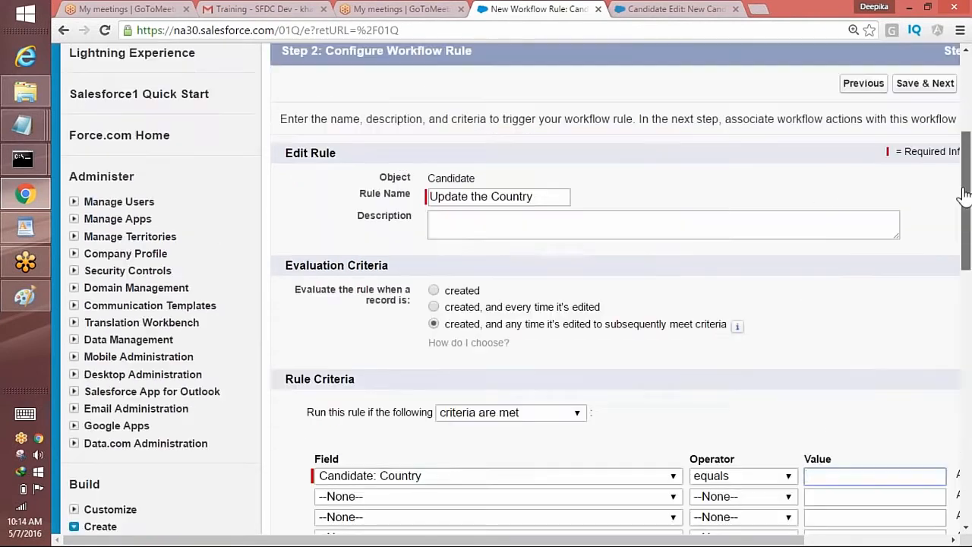
scroll(964, 195, down, 4)
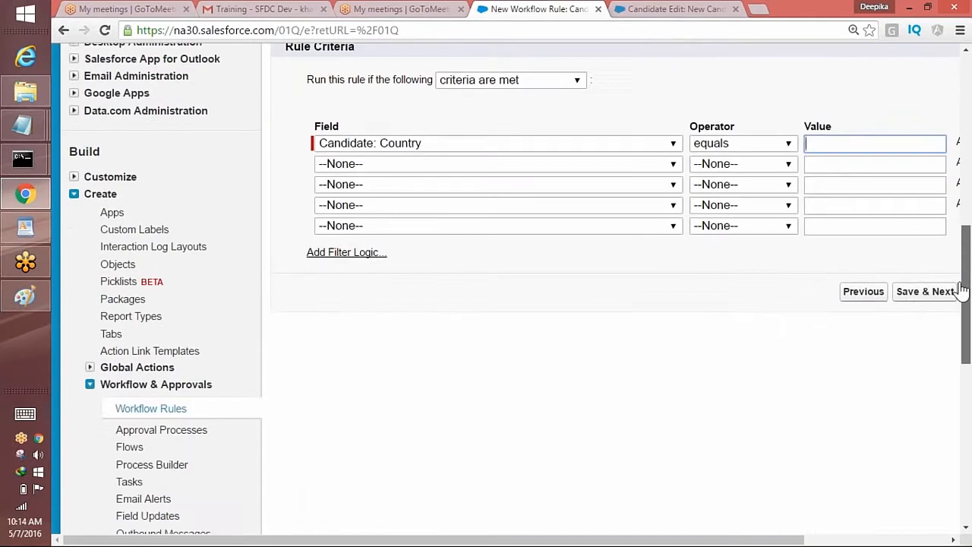
scroll(966, 265, up, 1)
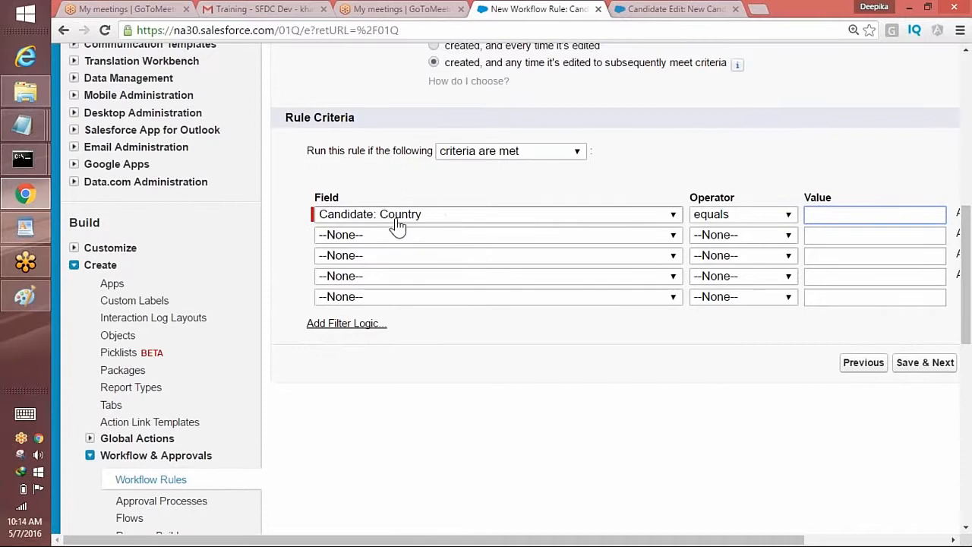
drag(966, 267, 968, 302)
click(917, 255)
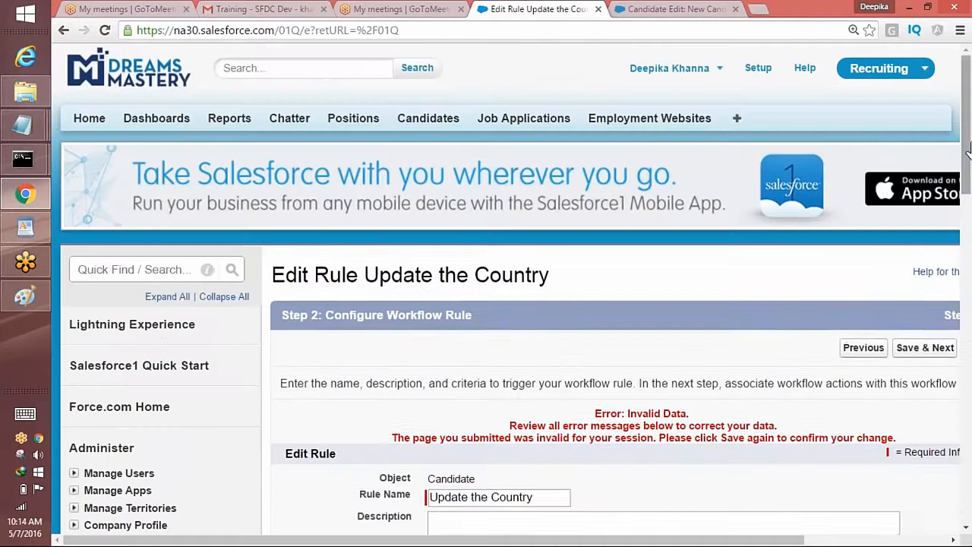
drag(968, 168, 967, 186)
scroll(968, 196, down, 2)
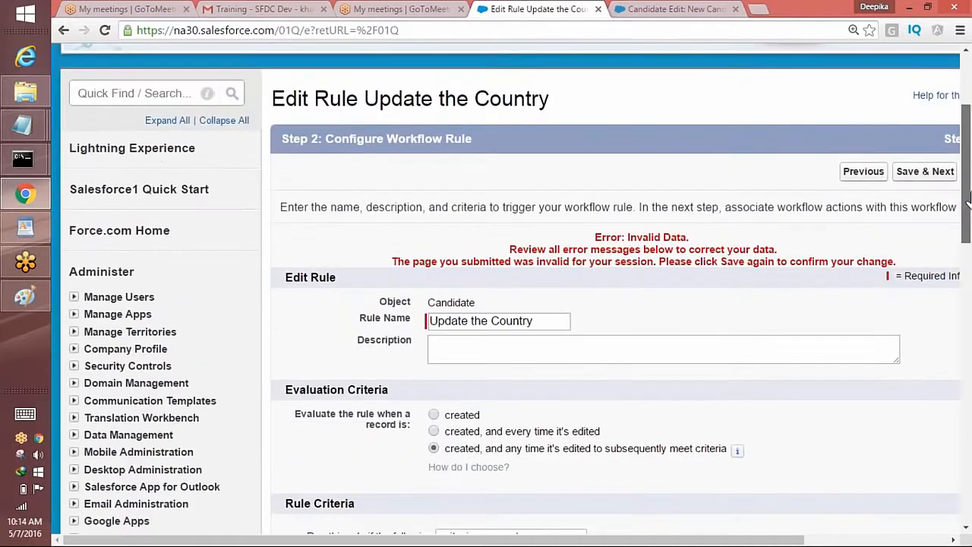
scroll(968, 199, down, 6)
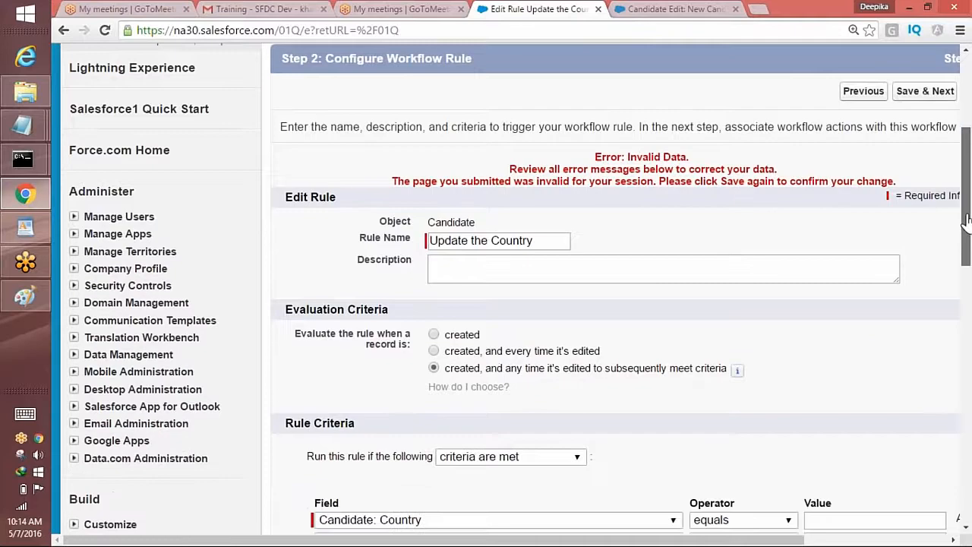
click(910, 285)
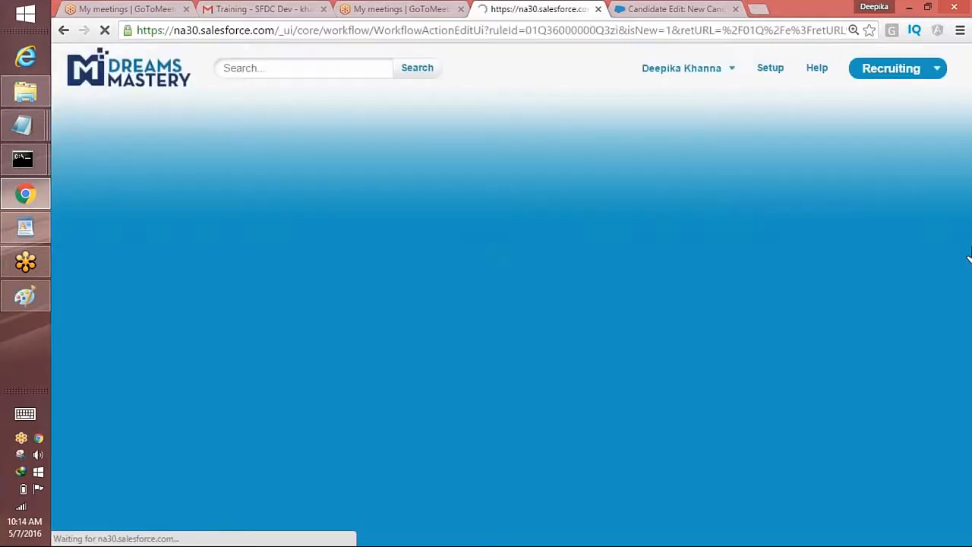
Review the rule criteria and start a new field update as an immediate workflow action.
scroll(968, 182, down, 3)
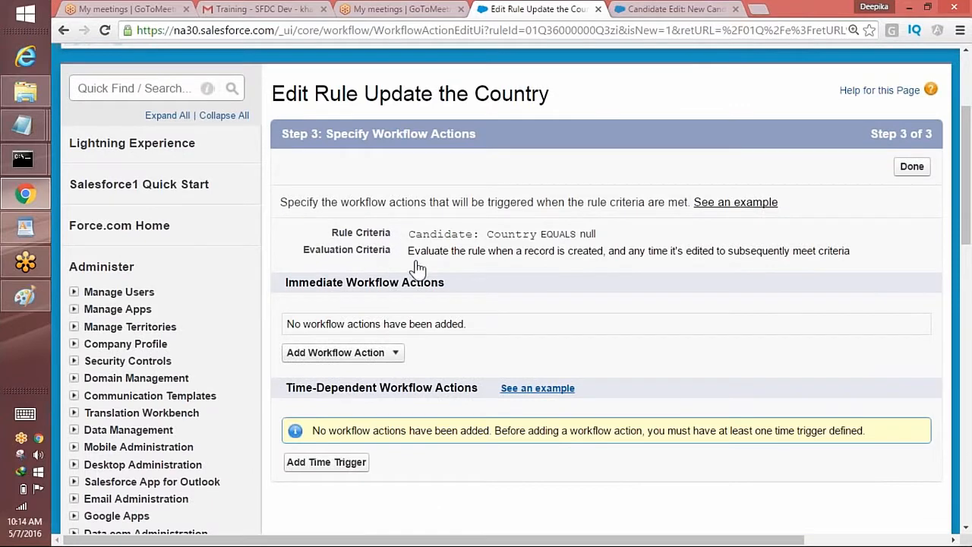
drag(409, 234, 597, 235)
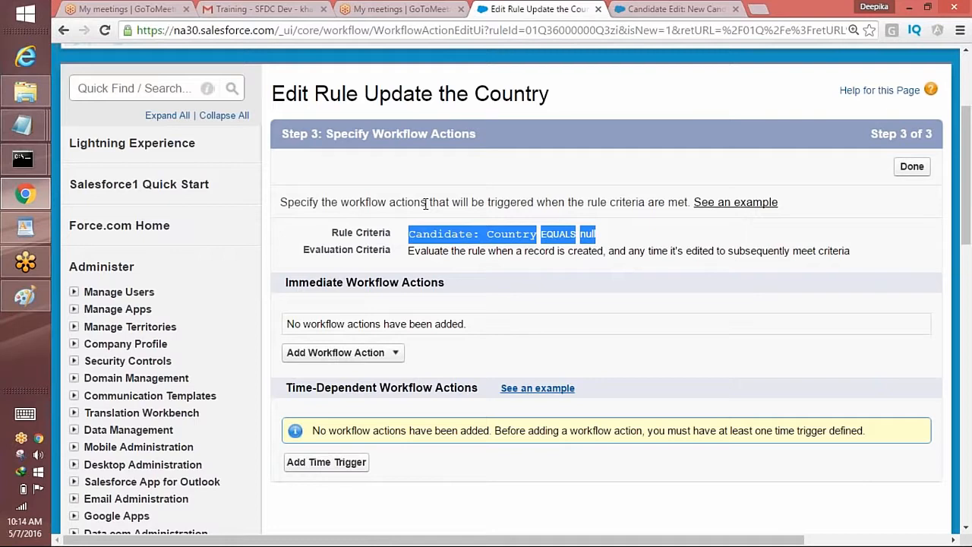
click(354, 359)
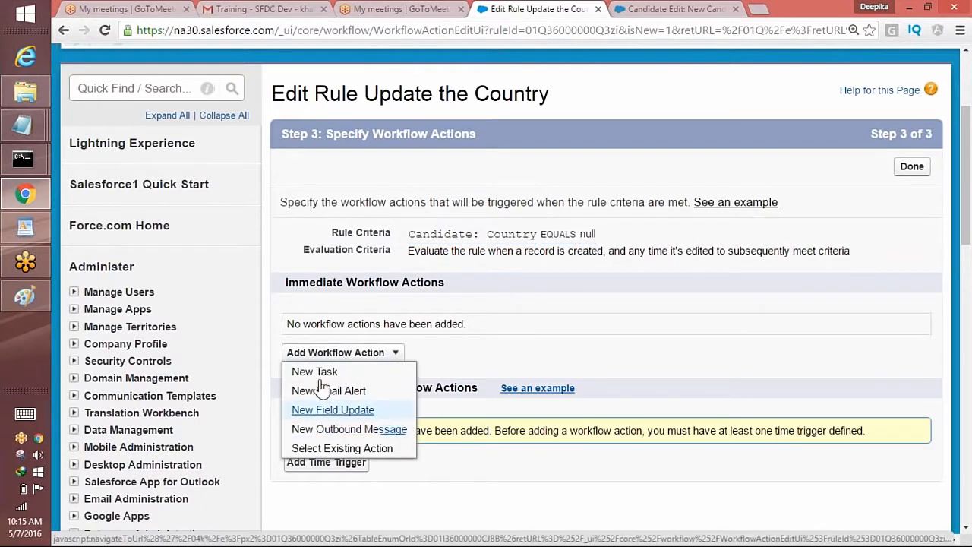
click(329, 414)
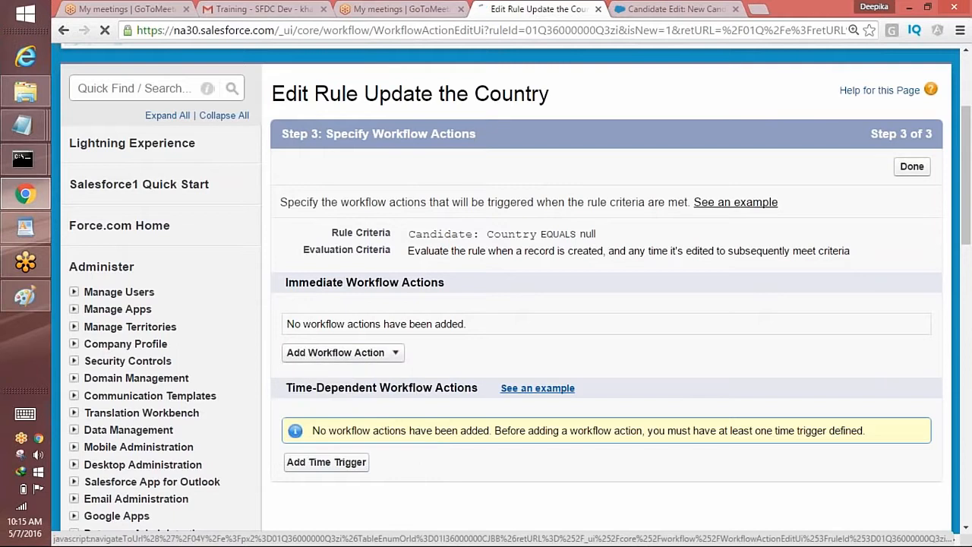
scroll(968, 145, down, 3)
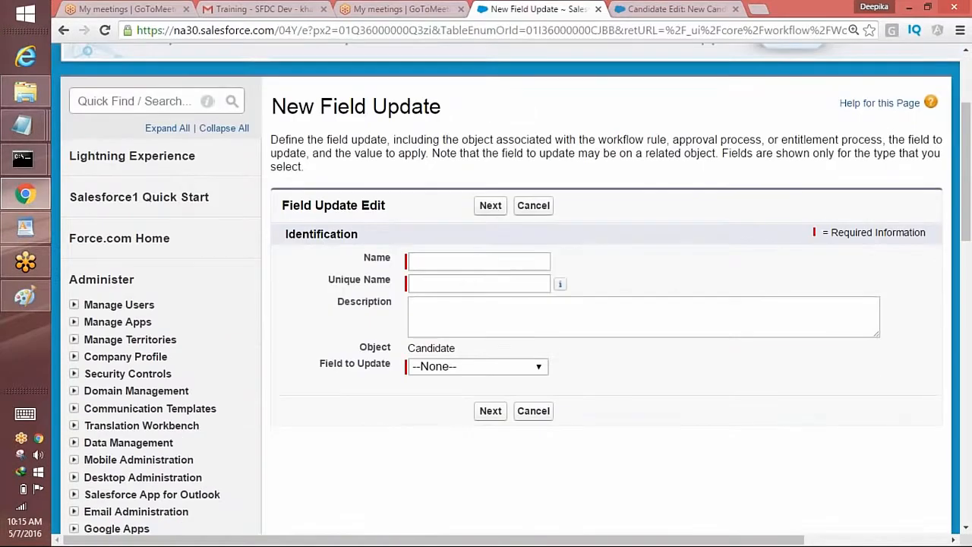
Choose Country as the Candidate field to update.
click(414, 261)
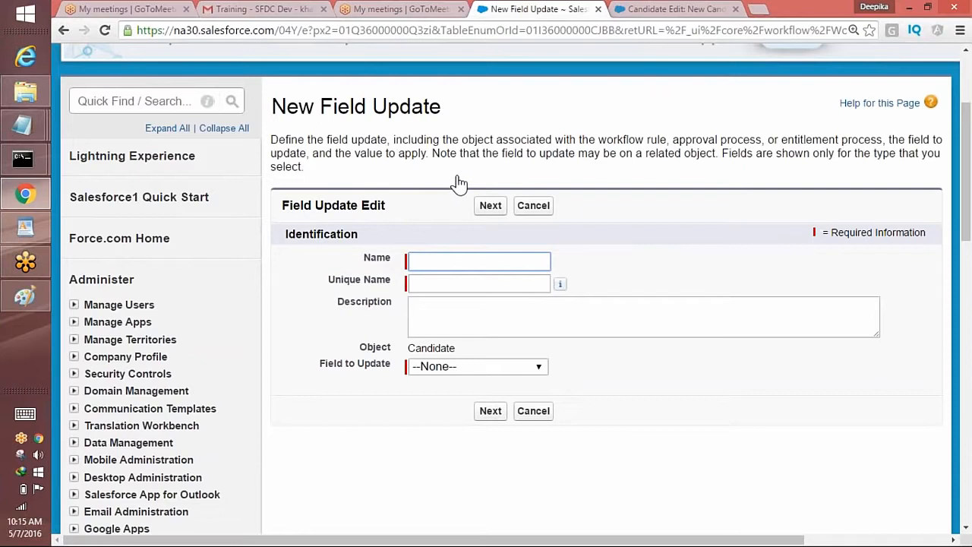
click(448, 371)
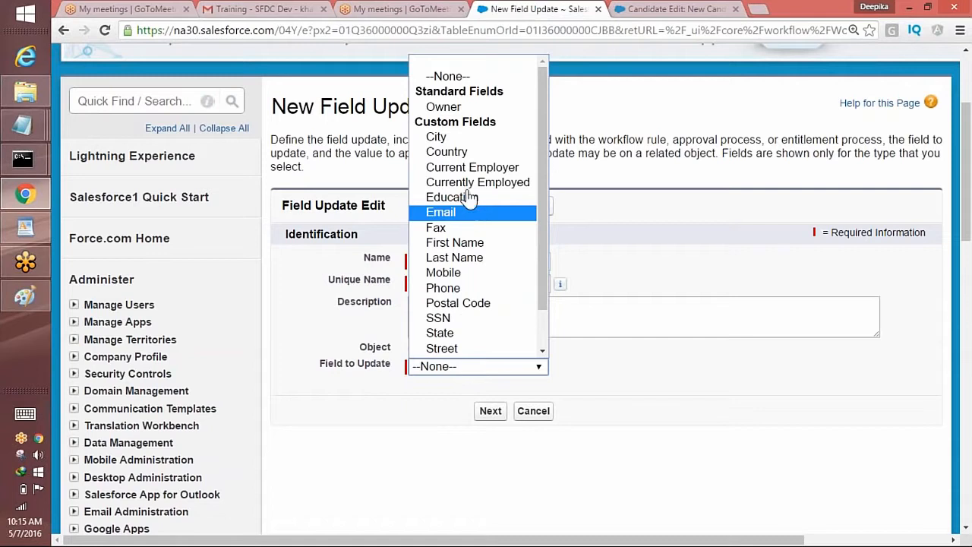
click(446, 152)
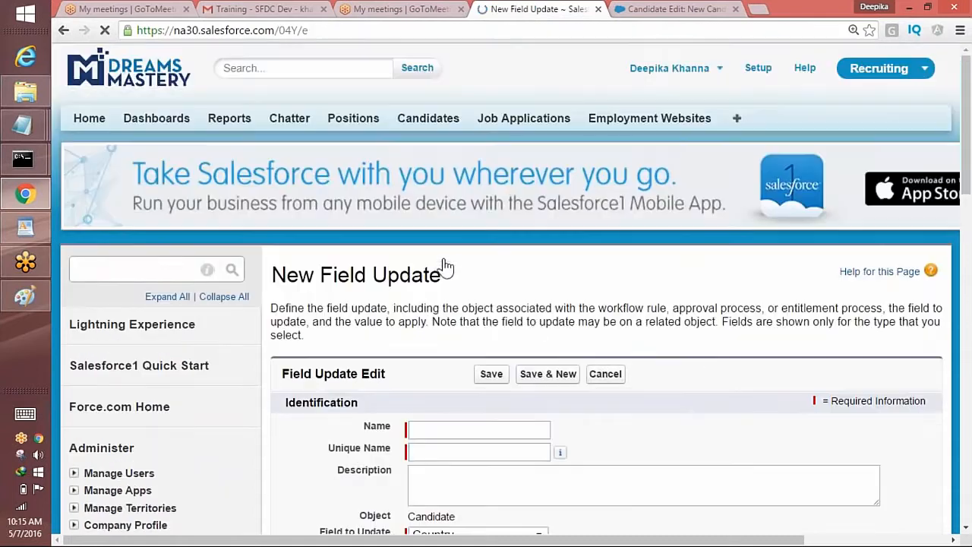
Name the field update Update the Country and let its unique name fill in as Update_the_Country.
drag(968, 180, 607, 243)
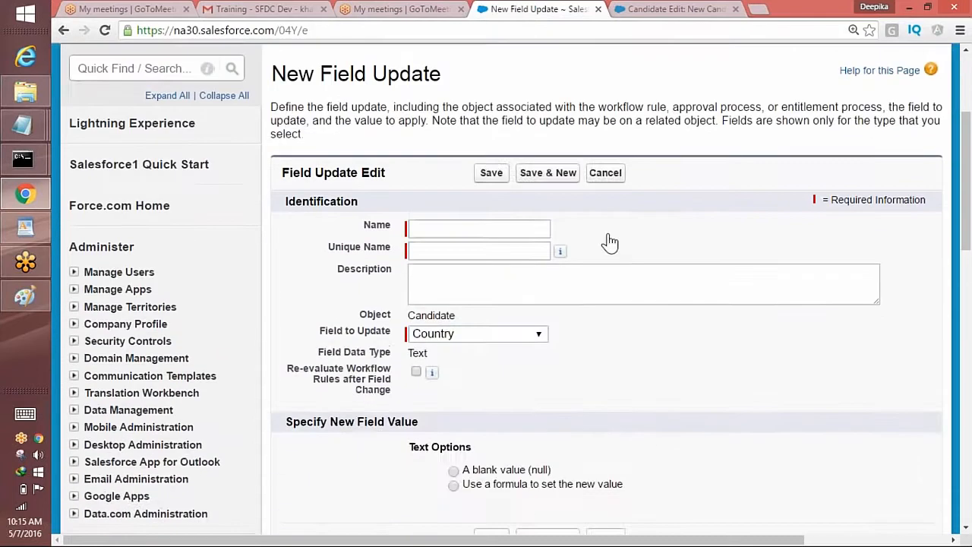
click(456, 228)
text(U)
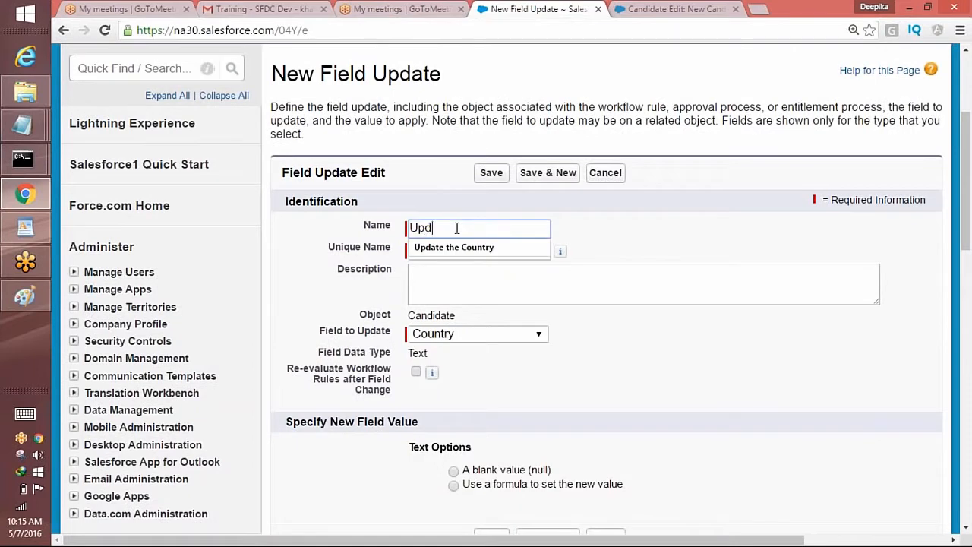
text(pd)
key(Down)
key(Tab)
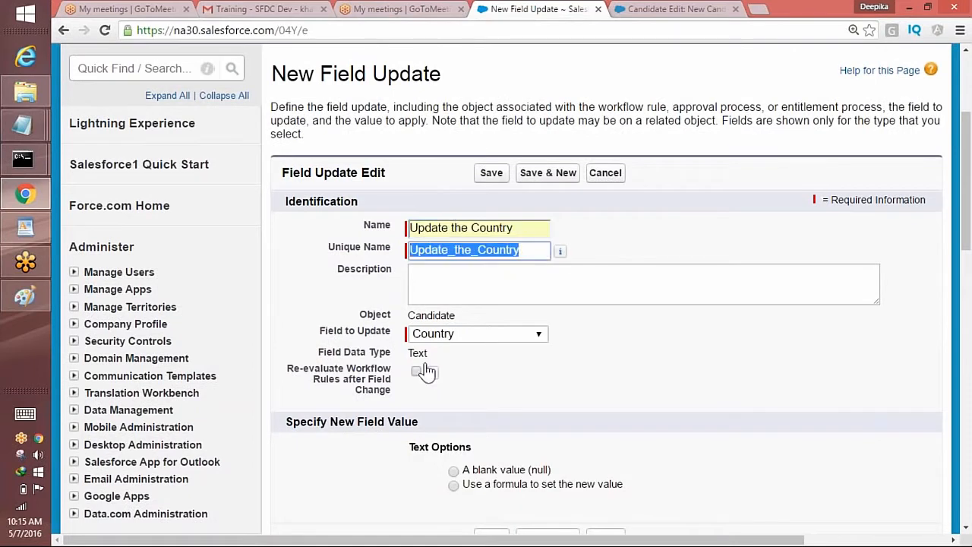
Set the new Country value with the formula "United States" and review the Re-evaluate Workflow Rules after Field Change option.
scroll(968, 237, down, 3)
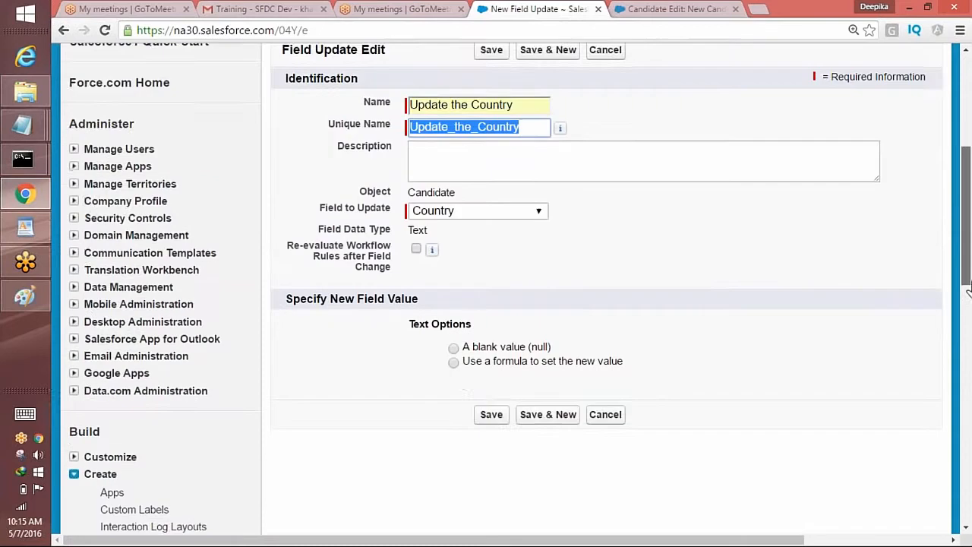
click(454, 283)
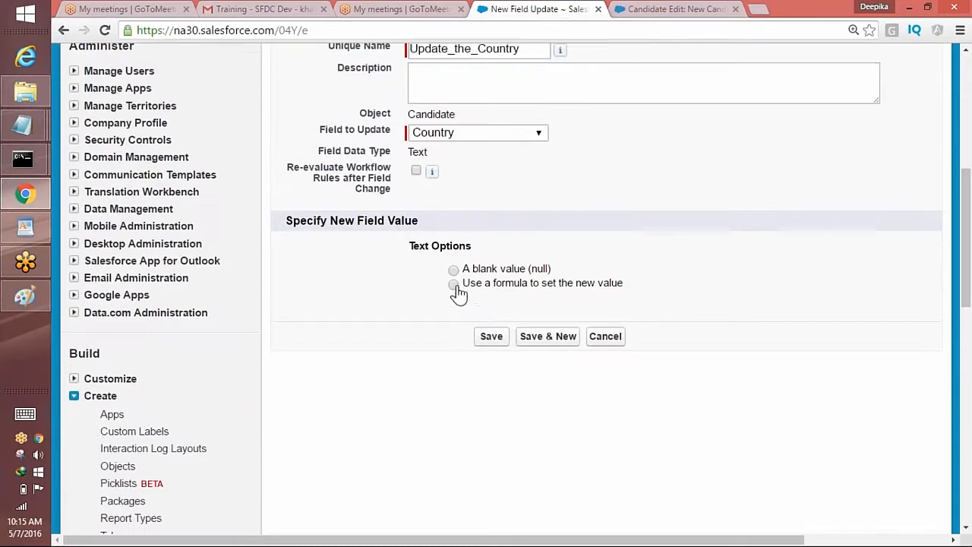
click(456, 313)
text(")
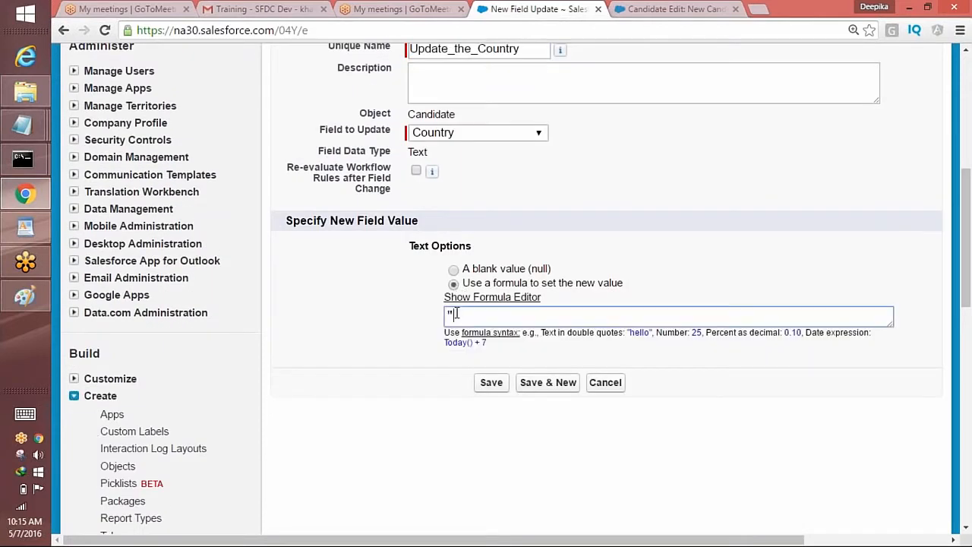
text(United States")
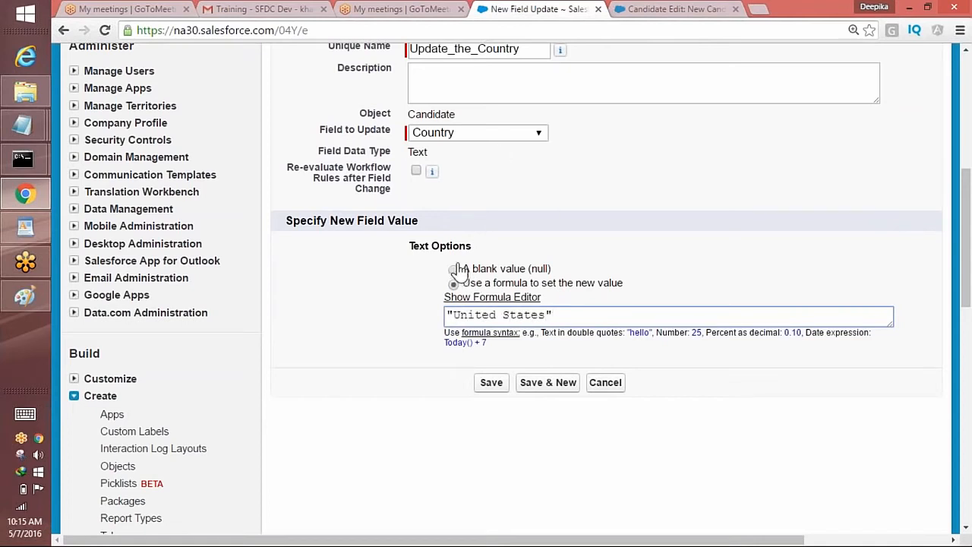
click(454, 282)
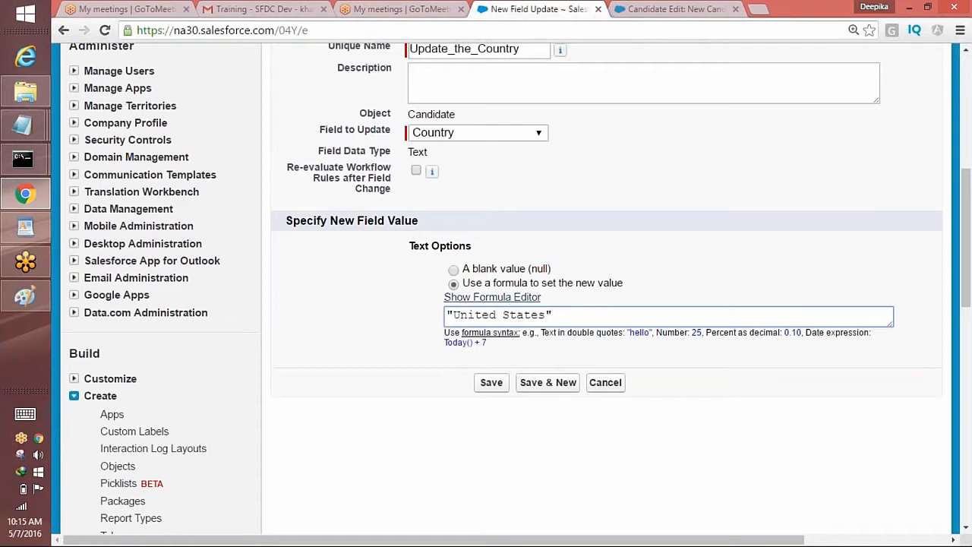
drag(567, 313, 444, 314)
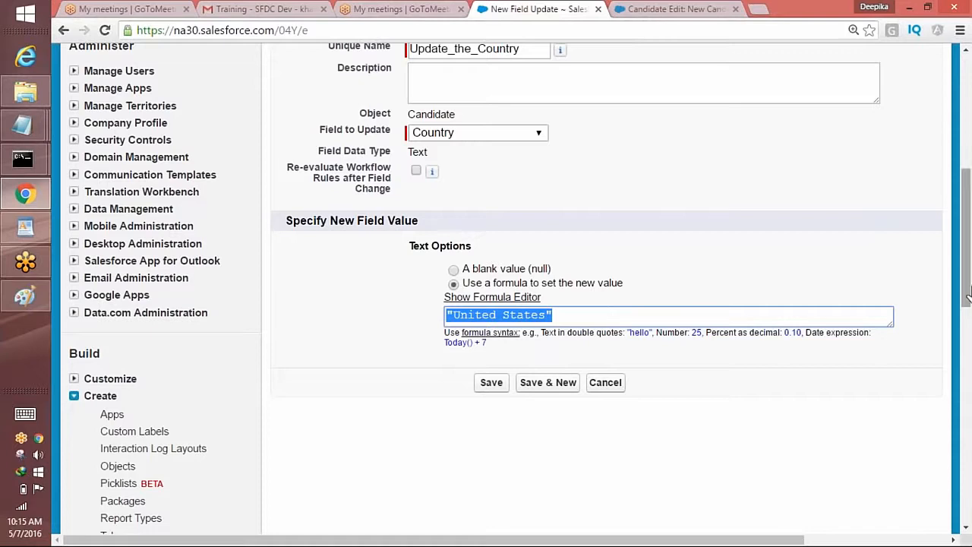
drag(969, 295, 969, 264)
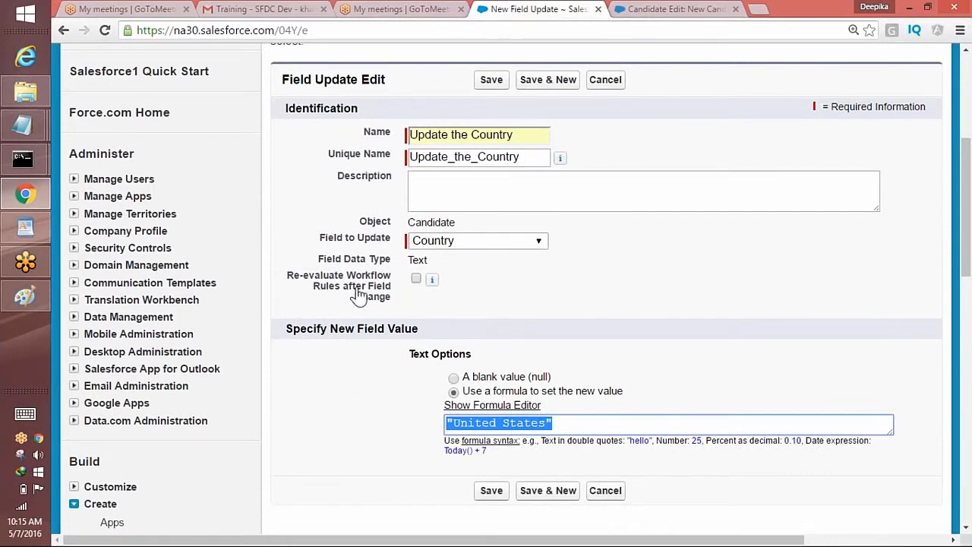
drag(391, 299, 333, 298)
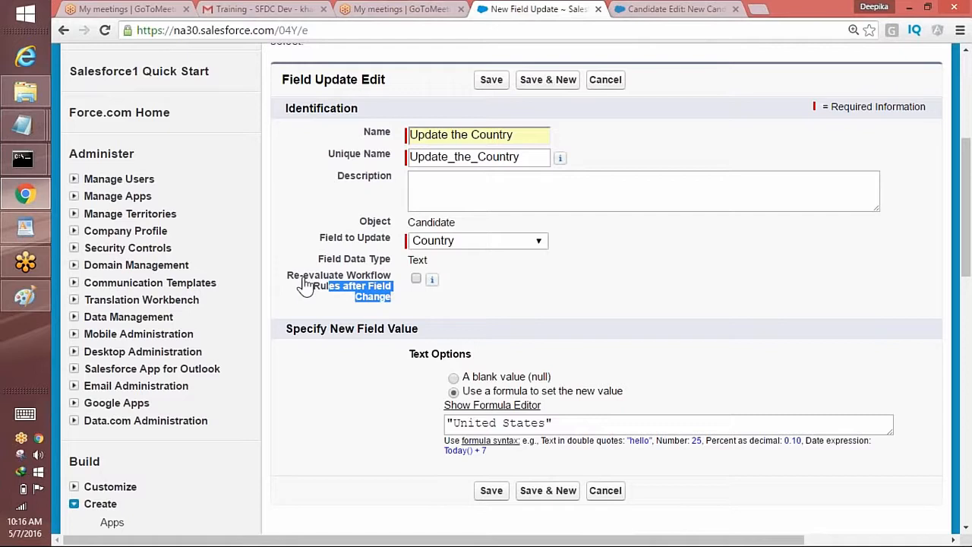
Launch Paint by running mspaint to get a blank canvas for a diagram.
key(super+r)
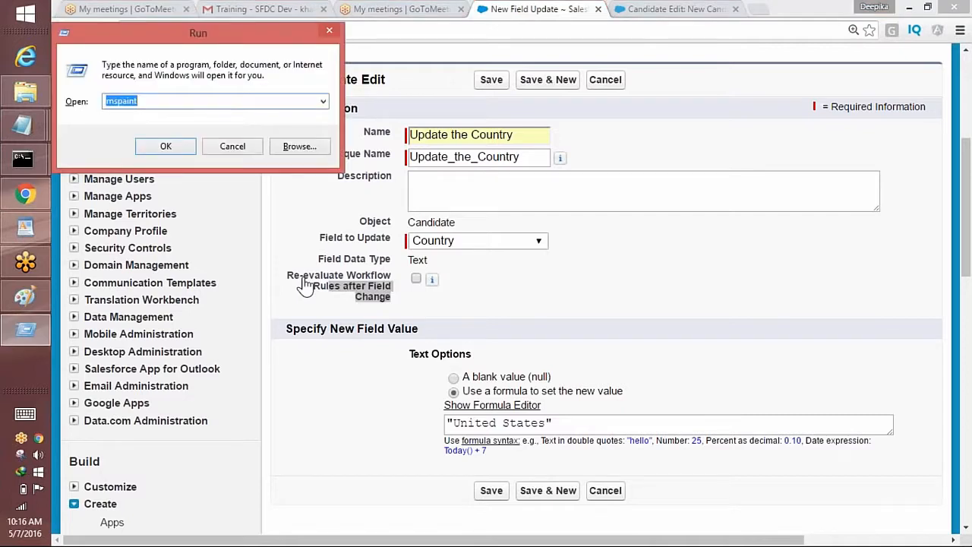
text(n)
key(BackSpace)
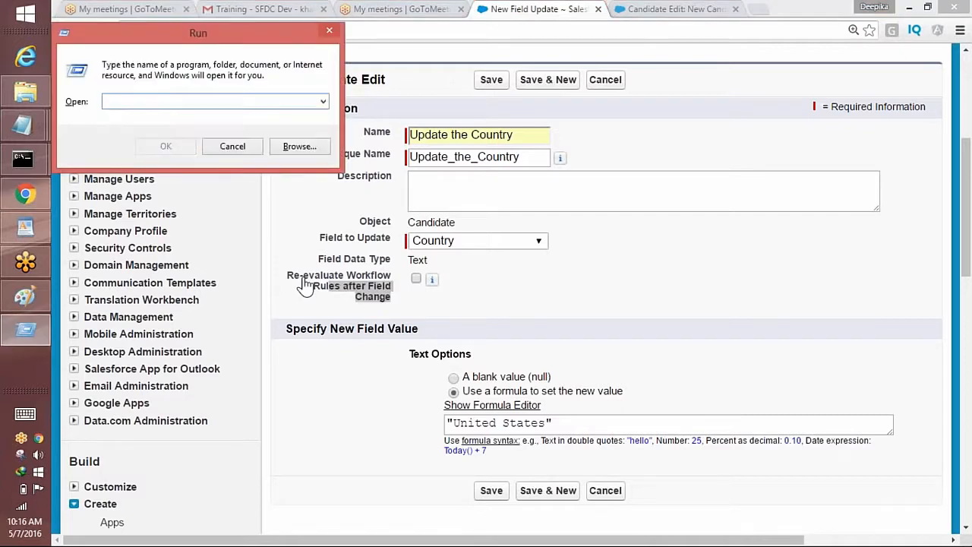
text(mspaint)
key(Return)
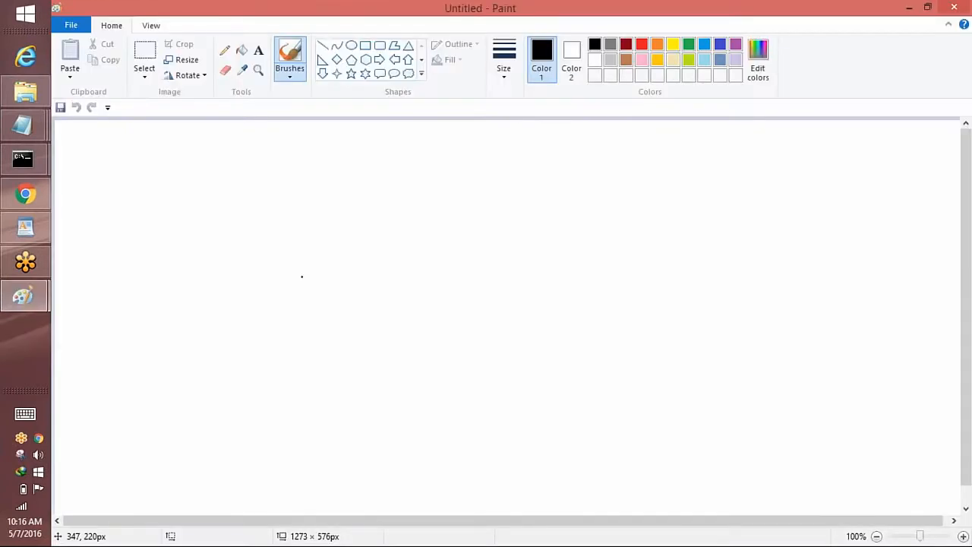
Brush a rectangle near the canvas's upper middle, with handwritten "Country" to its left and "New Ca" to its right, and retrace the rectangle.
mouse_move(378, 201)
mouse_down()
mouse_move(378, 163)
mouse_move(507, 188)
mouse_move(380, 213)
mouse_up()
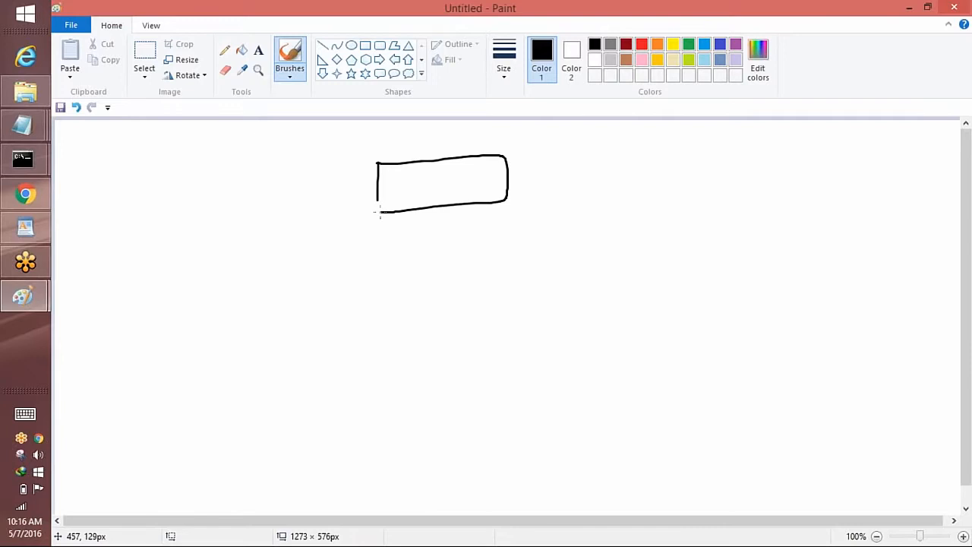
drag(660, 165, 660, 194)
mouse_move(661, 166)
mouse_down()
mouse_move(677, 188)
mouse_move(678, 157)
mouse_move(758, 191)
mouse_up()
mouse_move(182, 187)
mouse_down()
mouse_move(186, 214)
mouse_move(217, 200)
mouse_move(253, 202)
mouse_move(260, 226)
mouse_move(280, 201)
mouse_up()
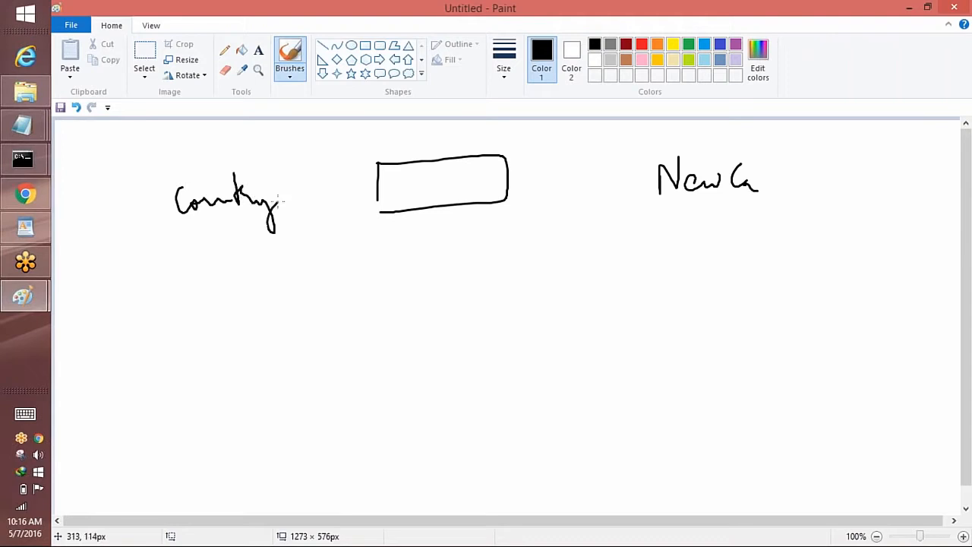
mouse_move(376, 165)
mouse_down()
mouse_move(377, 208)
mouse_move(507, 199)
mouse_move(377, 164)
mouse_move(374, 199)
mouse_up()
Draw two arrows from beneath the rectangle, leading to the handwritten labels "Action field" and "United States".
drag(444, 205, 482, 258)
mouse_move(526, 245)
mouse_down()
mouse_move(527, 228)
mouse_move(547, 243)
mouse_up()
mouse_move(529, 231)
mouse_down()
mouse_move(547, 228)
mouse_move(564, 241)
mouse_up()
mouse_move(571, 217)
mouse_down()
mouse_move(585, 237)
mouse_move(645, 233)
mouse_up()
mouse_move(682, 207)
mouse_down()
mouse_move(679, 256)
mouse_move(711, 206)
mouse_move(723, 246)
mouse_up()
mouse_move(477, 204)
mouse_down()
mouse_move(553, 278)
mouse_move(550, 287)
mouse_up()
mouse_move(583, 263)
mouse_down()
mouse_move(579, 283)
mouse_move(676, 275)
mouse_up()
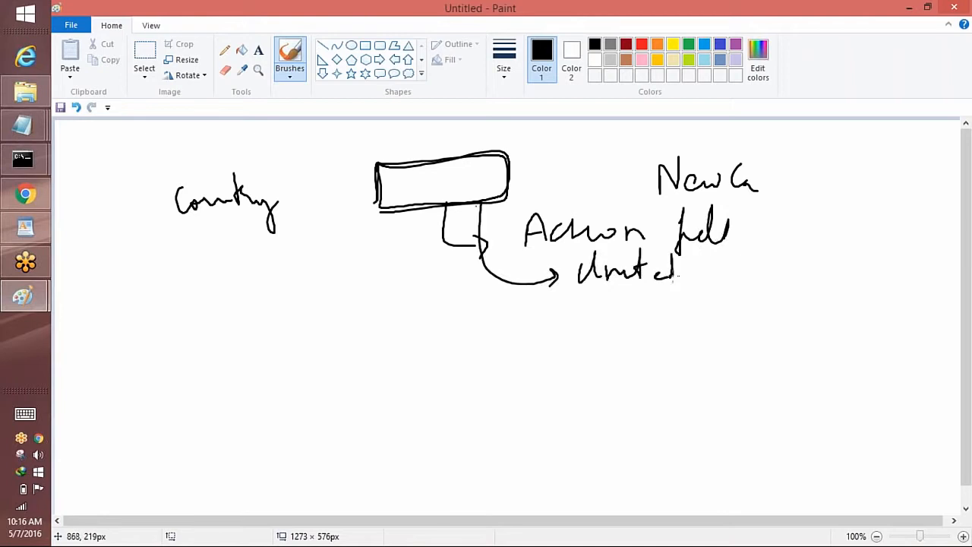
mouse_move(738, 257)
mouse_down()
mouse_move(718, 281)
mouse_move(782, 279)
mouse_up()
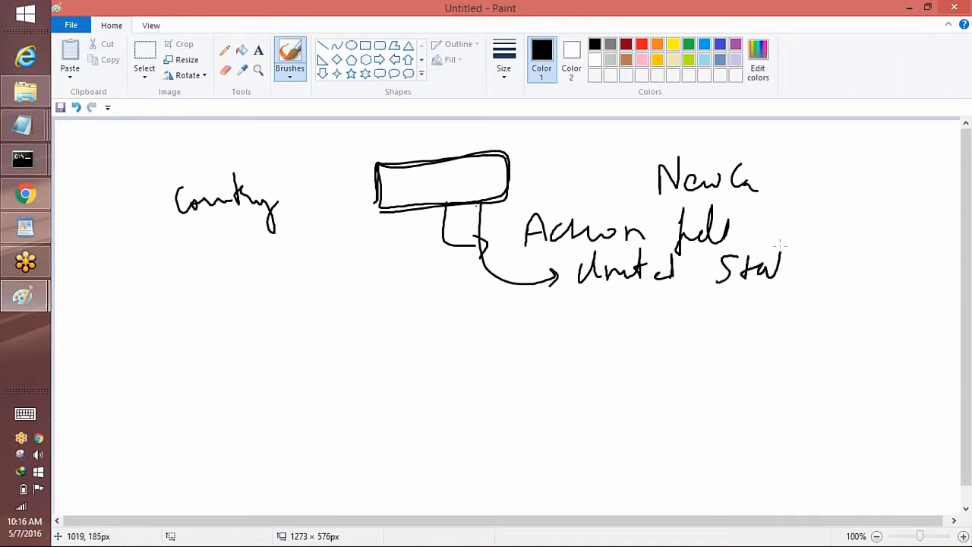
drag(783, 244, 784, 277)
mouse_move(787, 271)
mouse_down()
mouse_move(802, 262)
mouse_move(804, 278)
mouse_up()
Draw a double arrow from "United States" down to a second rectangle, curves looping back toward the first, and small boxes around the diagram.
mouse_move(641, 283)
mouse_down()
mouse_move(640, 314)
mouse_move(654, 327)
mouse_up()
drag(627, 308, 671, 307)
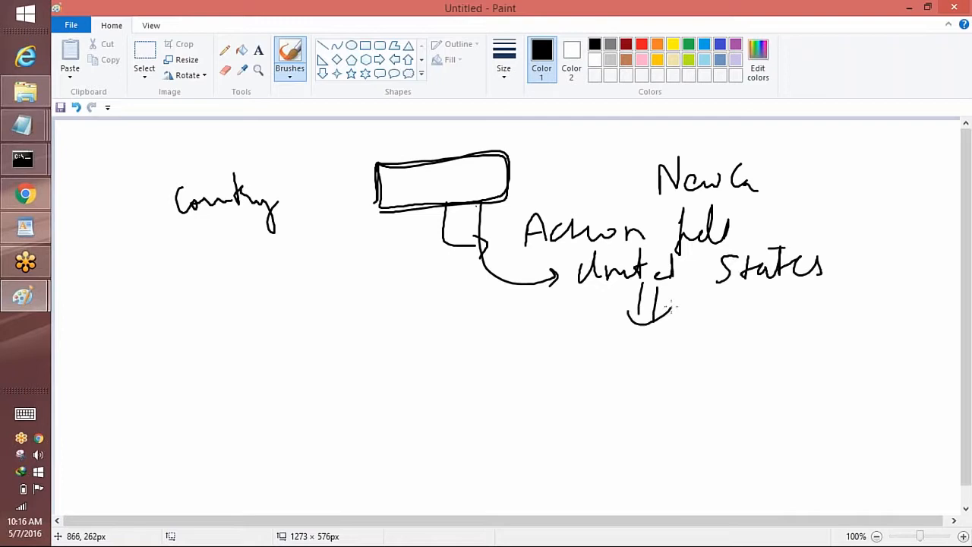
mouse_move(606, 380)
mouse_down()
mouse_move(602, 352)
mouse_move(697, 375)
mouse_move(582, 400)
mouse_up()
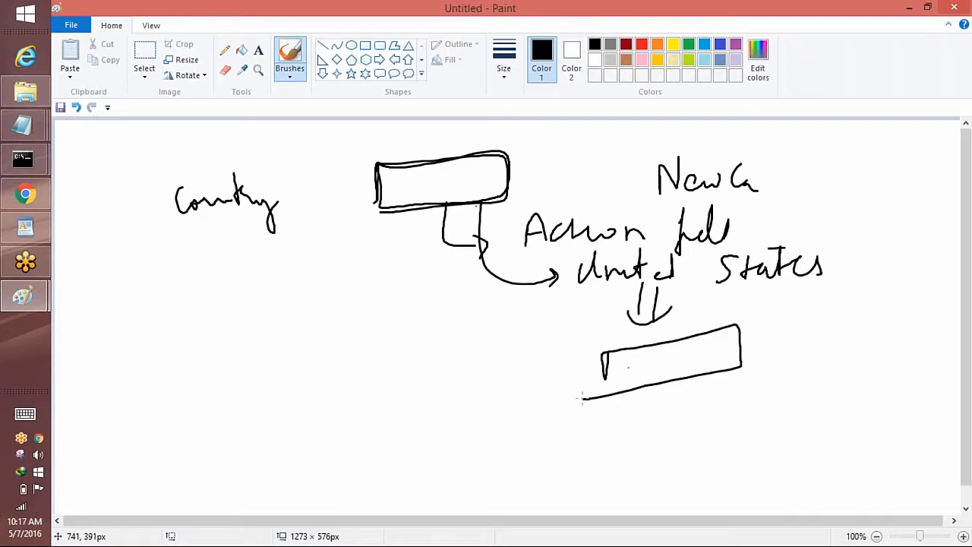
drag(629, 368, 433, 259)
mouse_move(244, 328)
mouse_down()
mouse_move(238, 310)
mouse_move(247, 342)
mouse_up()
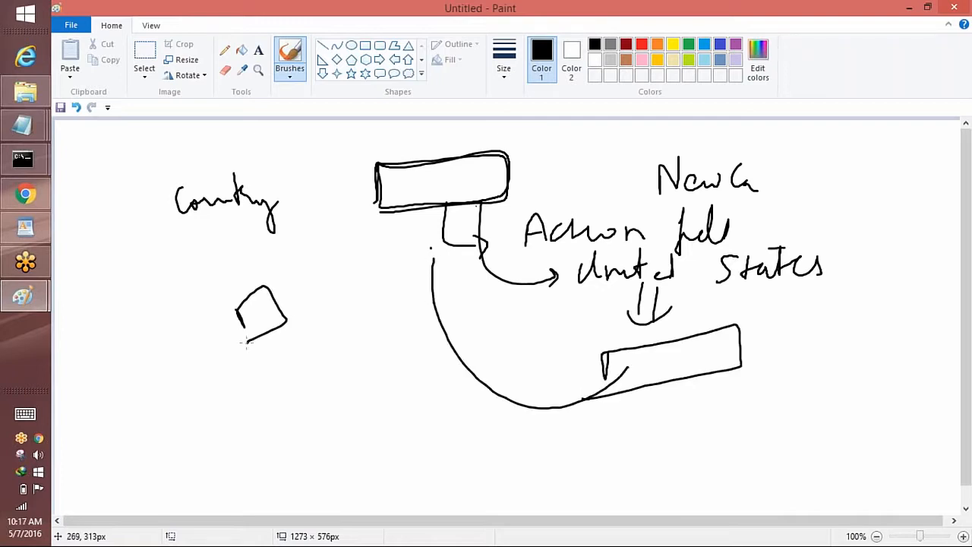
mouse_move(642, 358)
mouse_down()
mouse_move(438, 258)
mouse_move(458, 258)
mouse_up()
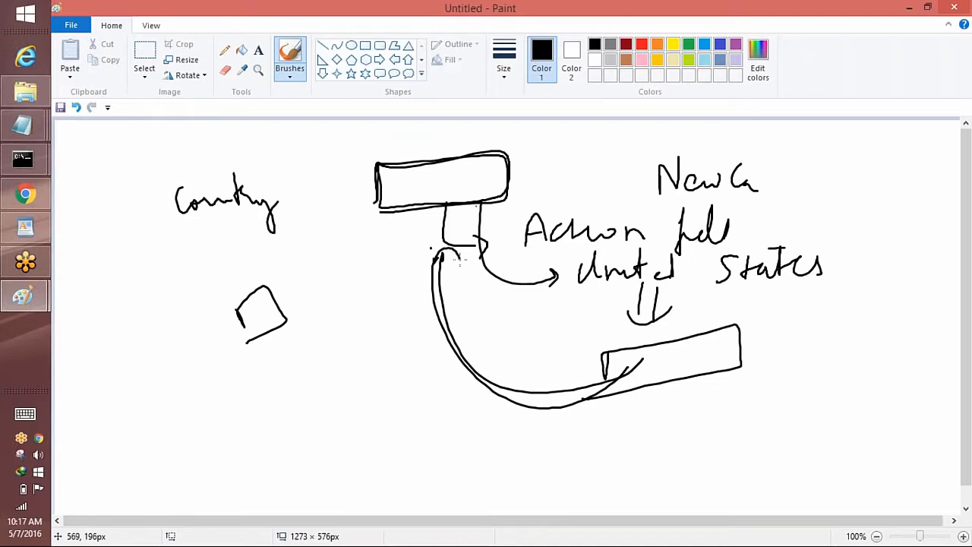
mouse_move(869, 298)
mouse_down()
mouse_move(869, 262)
mouse_move(874, 304)
mouse_up()
mouse_move(220, 448)
mouse_down()
mouse_move(232, 420)
mouse_move(224, 454)
mouse_up()
mouse_move(605, 383)
mouse_down()
mouse_move(734, 315)
mouse_move(661, 382)
mouse_move(422, 349)
mouse_move(459, 245)
mouse_move(606, 362)
mouse_move(765, 366)
mouse_move(658, 382)
mouse_up()
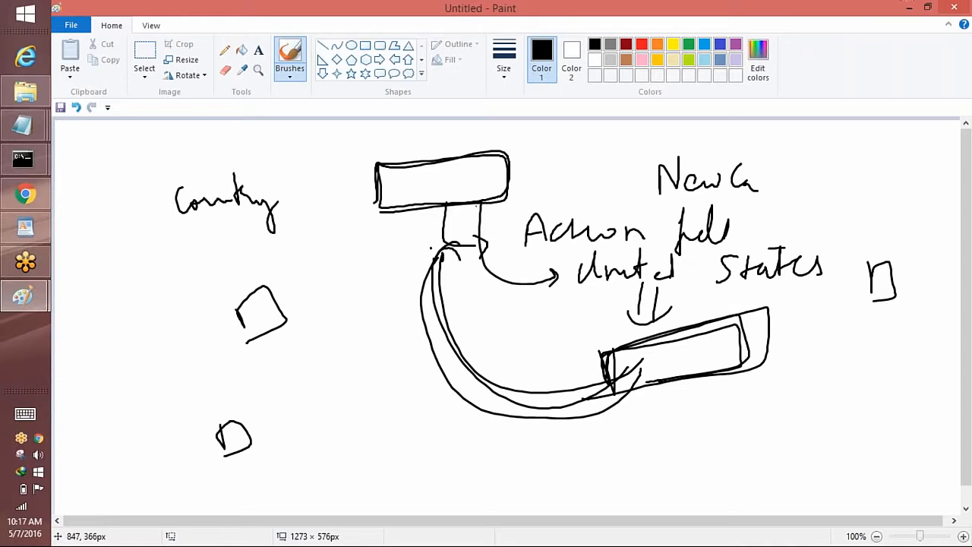
Return to the field update in Salesforce, enable Re-evaluate Workflow Rules after Field Change, and save it.
click(909, 8)
scroll(690, 268, down, 2)
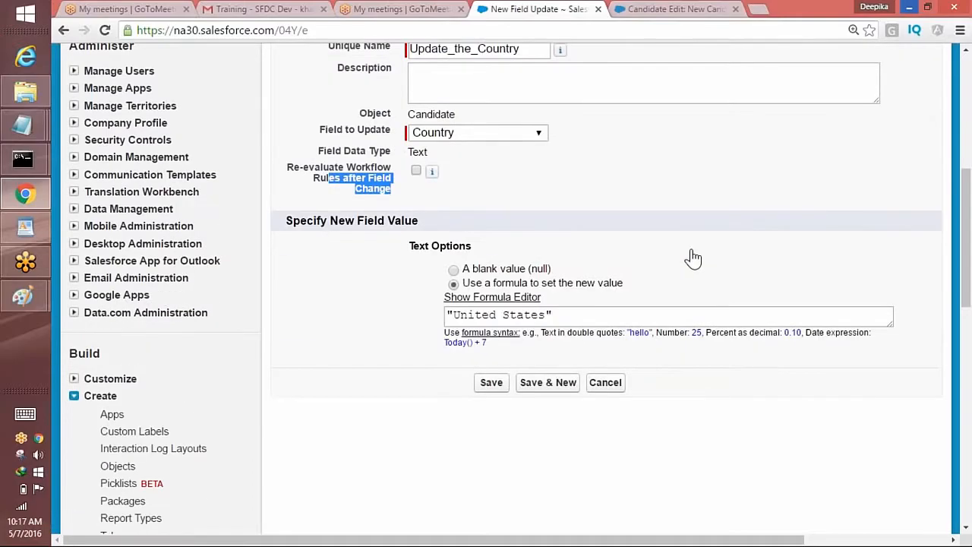
click(416, 171)
scroll(670, 274, up, 1)
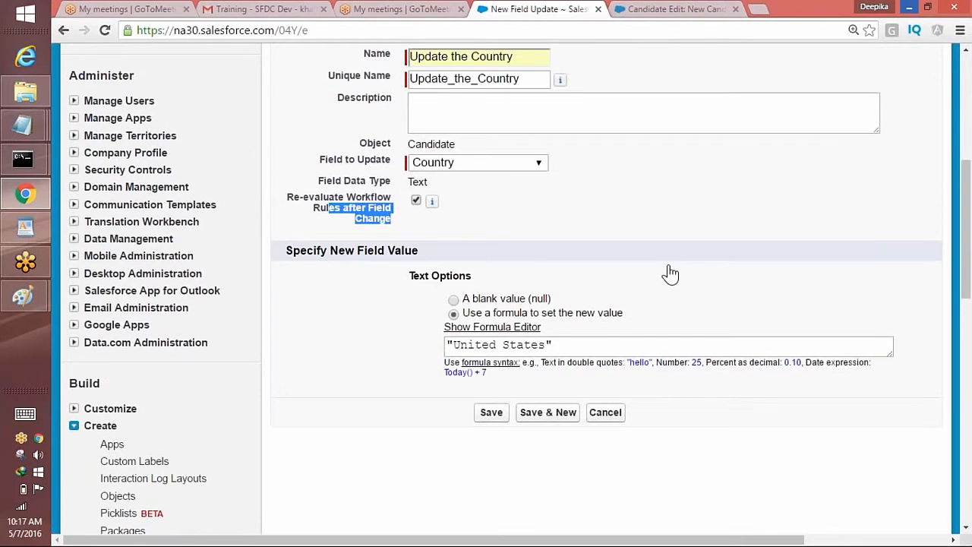
click(488, 414)
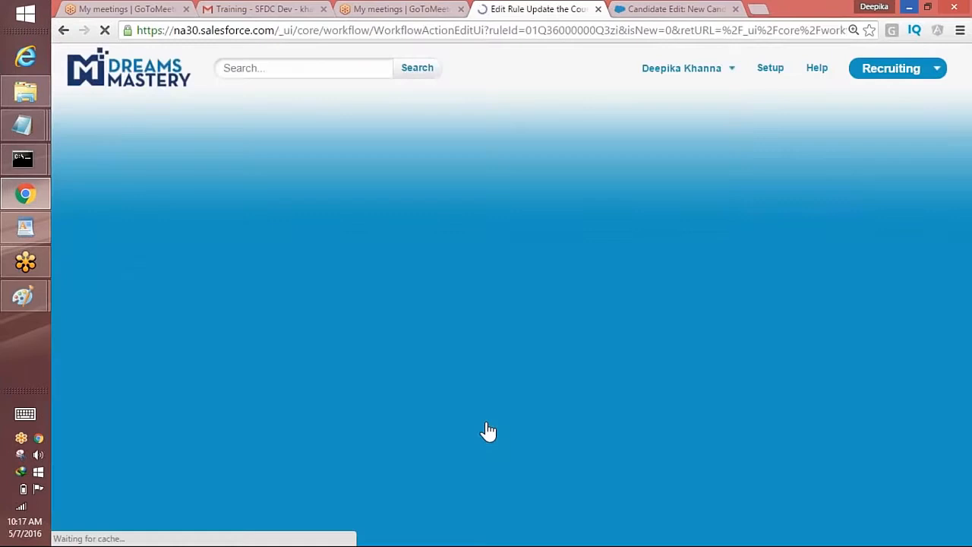
scroll(651, 233, down, 3)
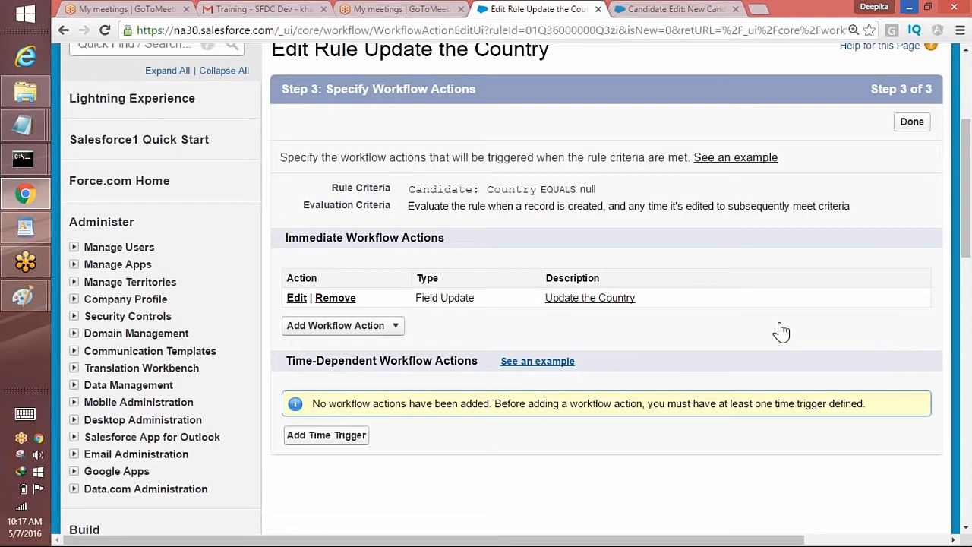
Finish specifying the workflow actions and activate the Update the Country rule.
click(917, 122)
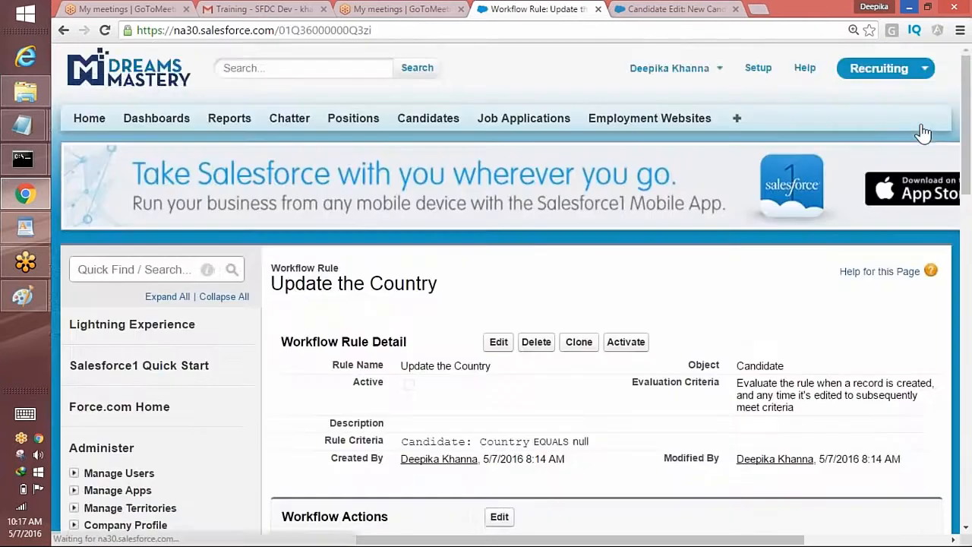
scroll(749, 317, down, 1)
click(627, 320)
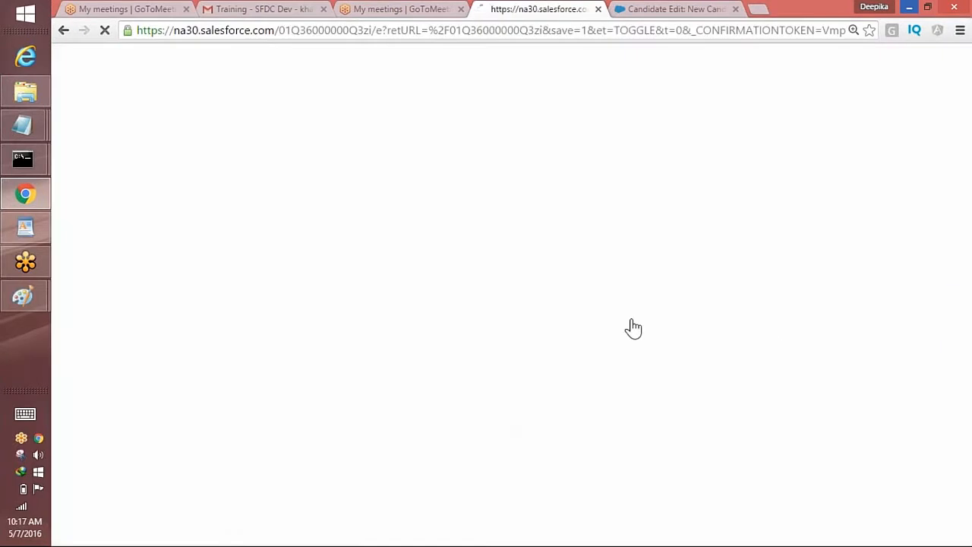
scroll(729, 296, down, 1)
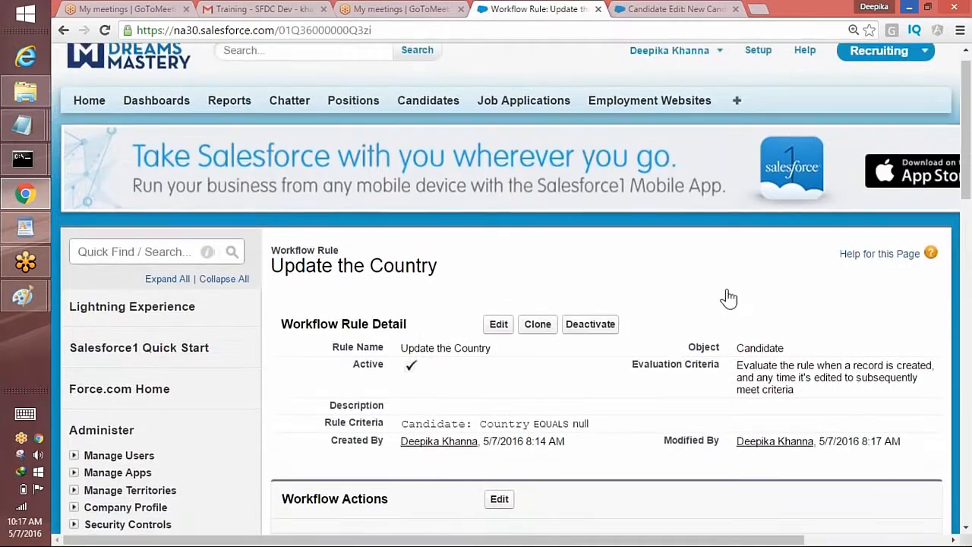
scroll(721, 278, up, 1)
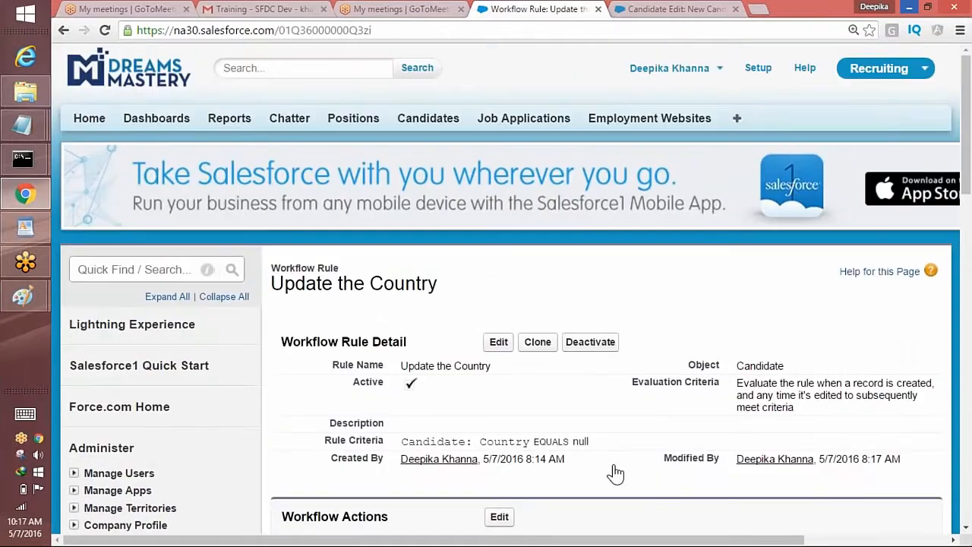
From the New Candidate browser tab, go to Setup, search for "workflo" and open the list of all workflow rules.
key(ctrl+Tab)
scroll(616, 468, up, 2)
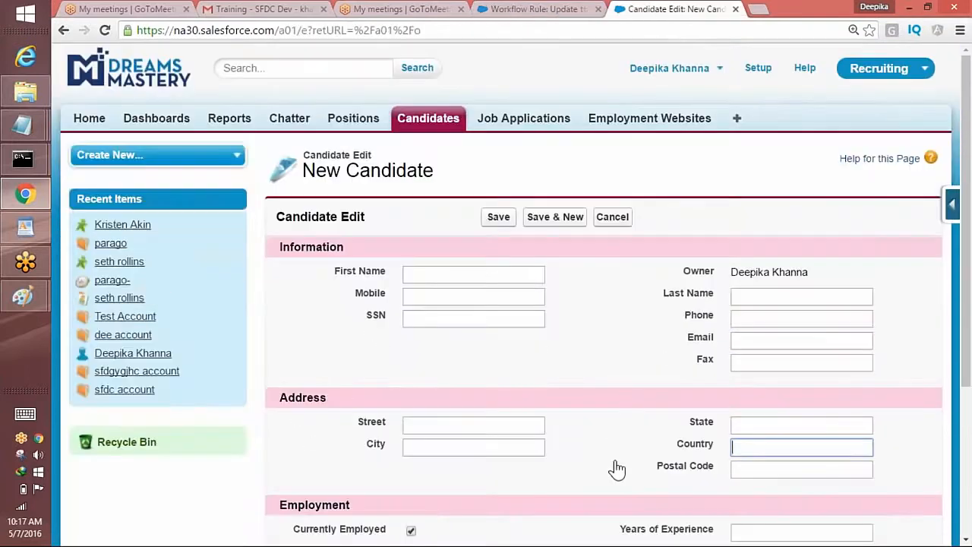
click(758, 68)
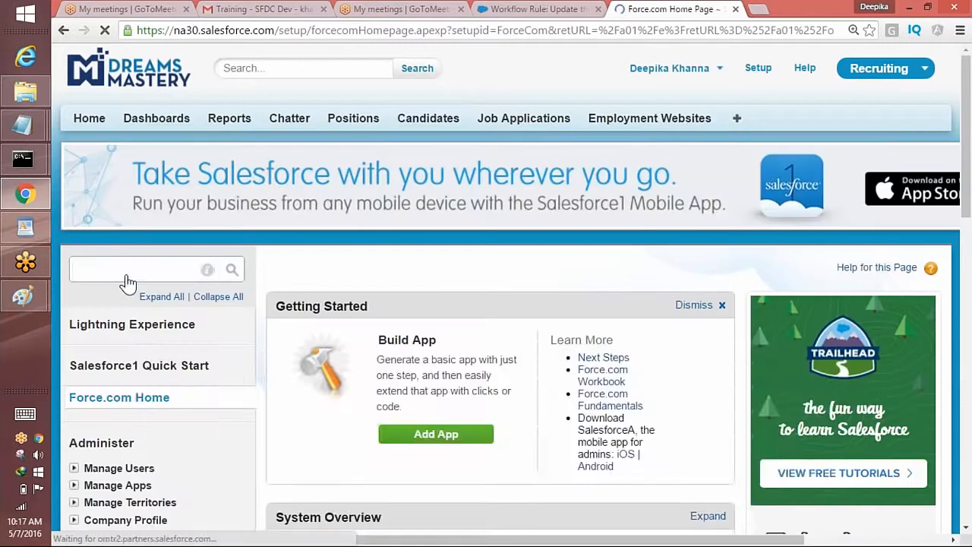
click(125, 276)
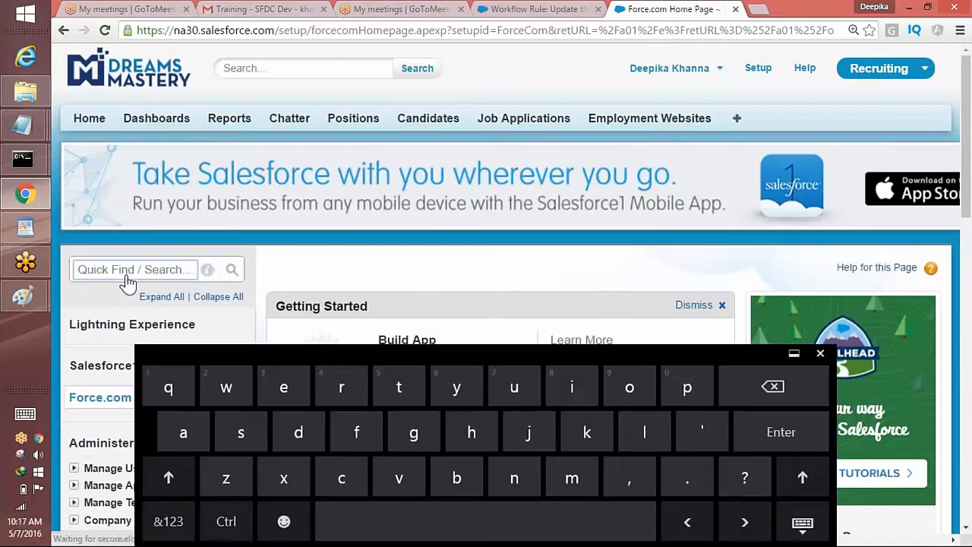
key(BackSpace)
key(BackSpace)
key(BackSpace)
key(BackSpace)
key(BackSpace)
key(BackSpace)
key(BackSpace)
key(BackSpace)
key(BackSpace)
key(BackSpace)
key(BackSpace)
key(BackSpace)
key(BackSpace)
key(BackSpace)
key(BackSpace)
key(BackSpace)
key(BackSpace)
key(BackSpace)
key(BackSpace)
key(BackSpace)
key(BackSpace)
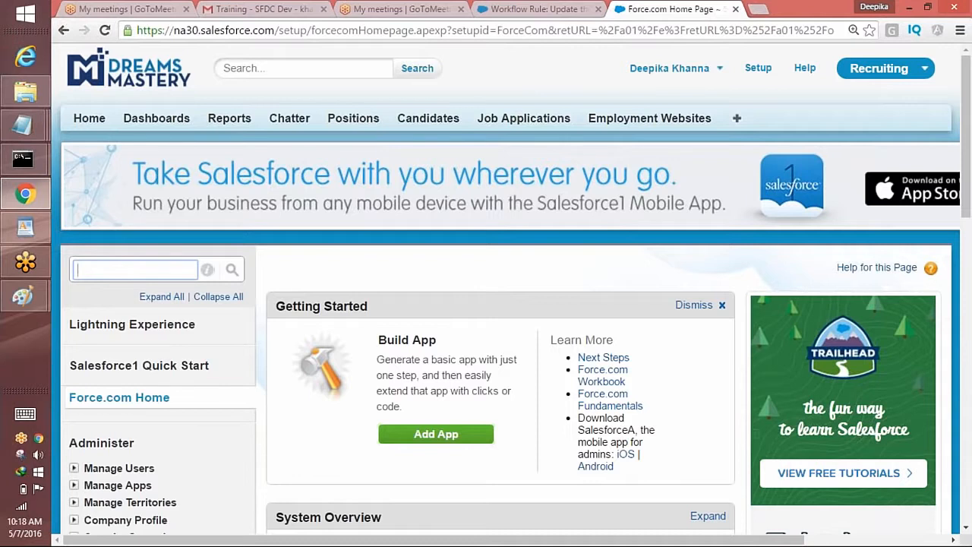
text(wor)
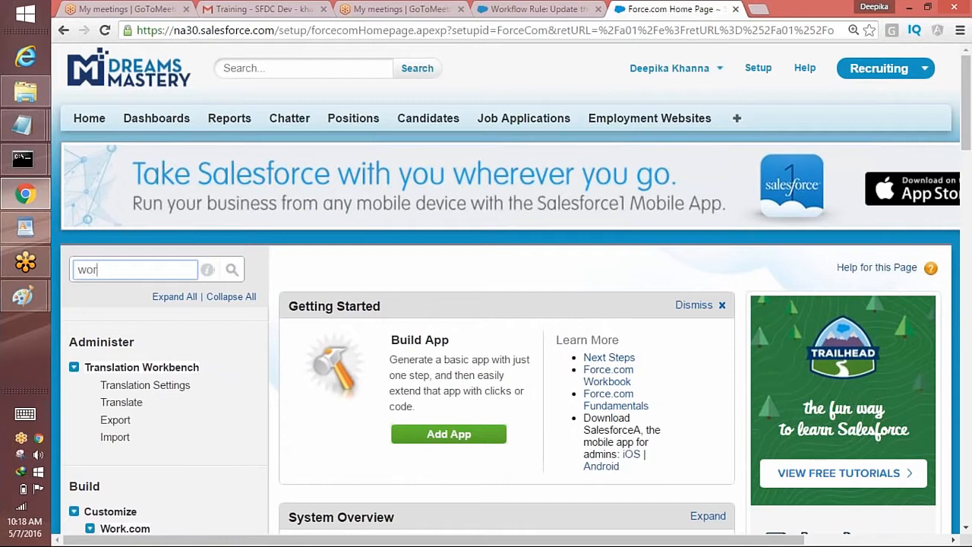
text(kflo)
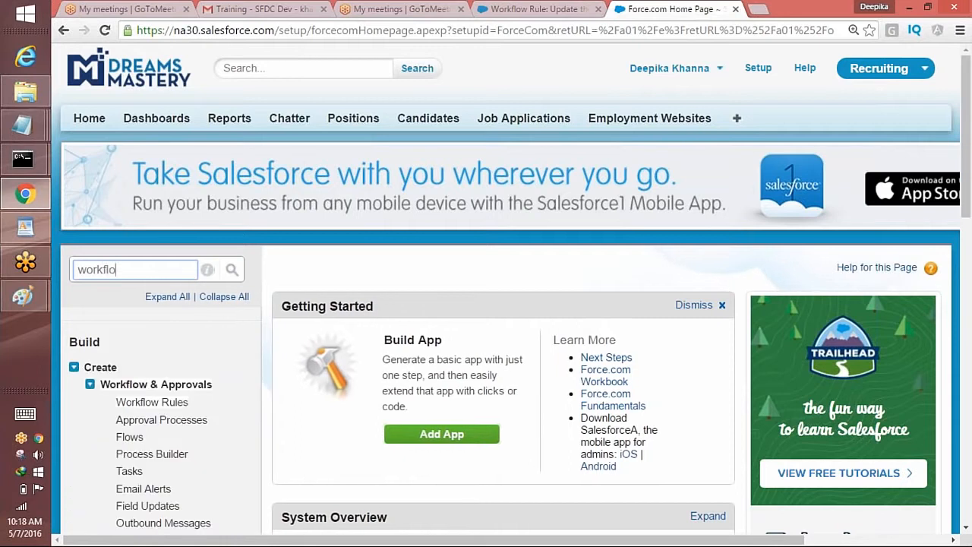
click(152, 401)
scroll(577, 321, down, 6)
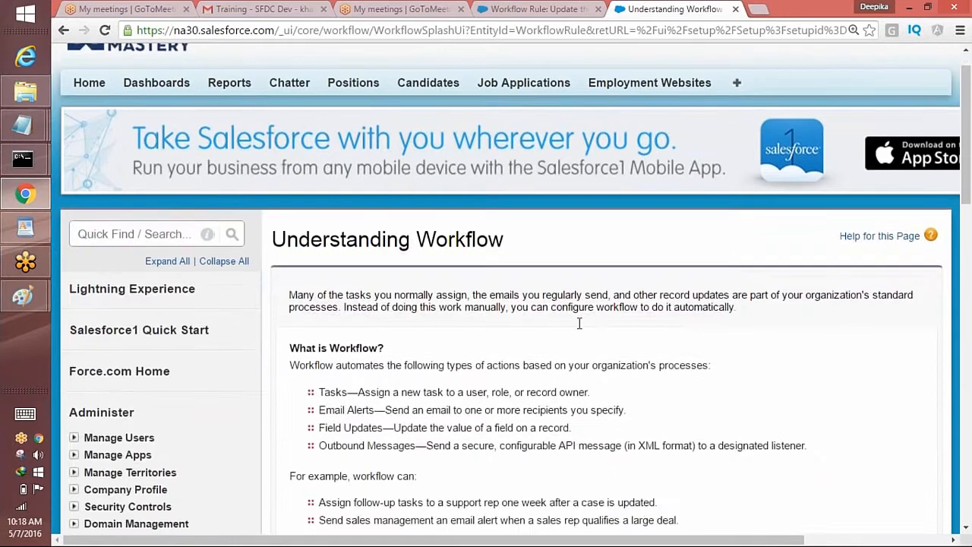
click(311, 360)
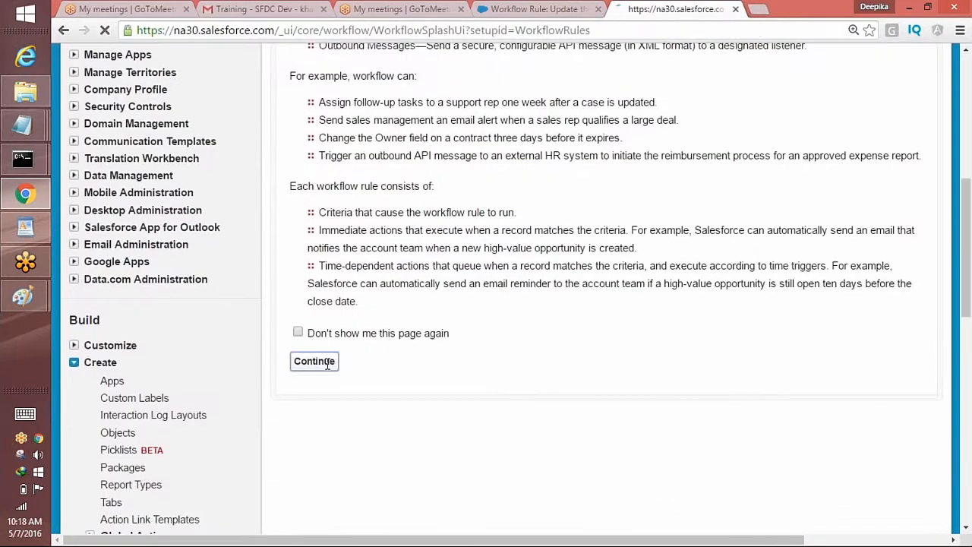
scroll(589, 220, down, 2)
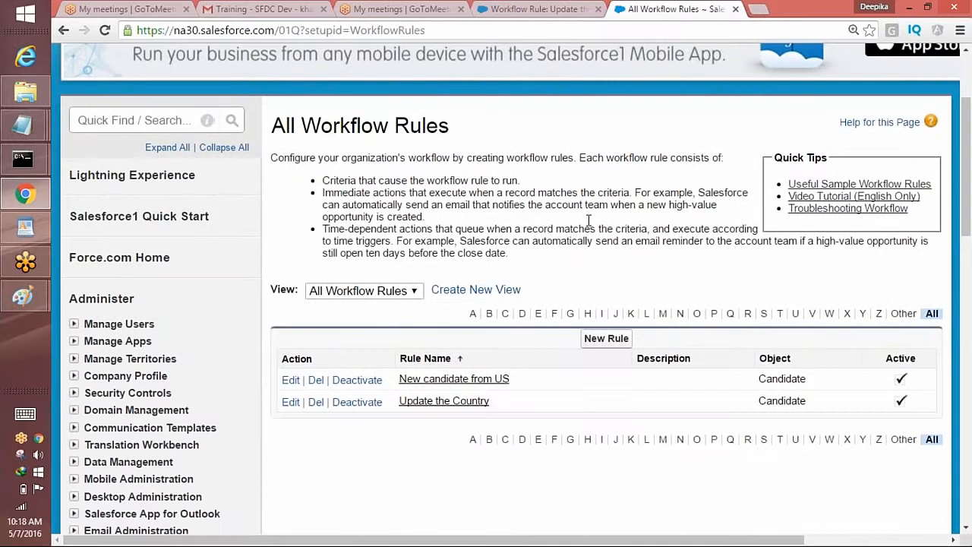
Start a new workflow rule on the Candidate object and proceed to its configuration.
click(606, 338)
scroll(563, 253, down, 2)
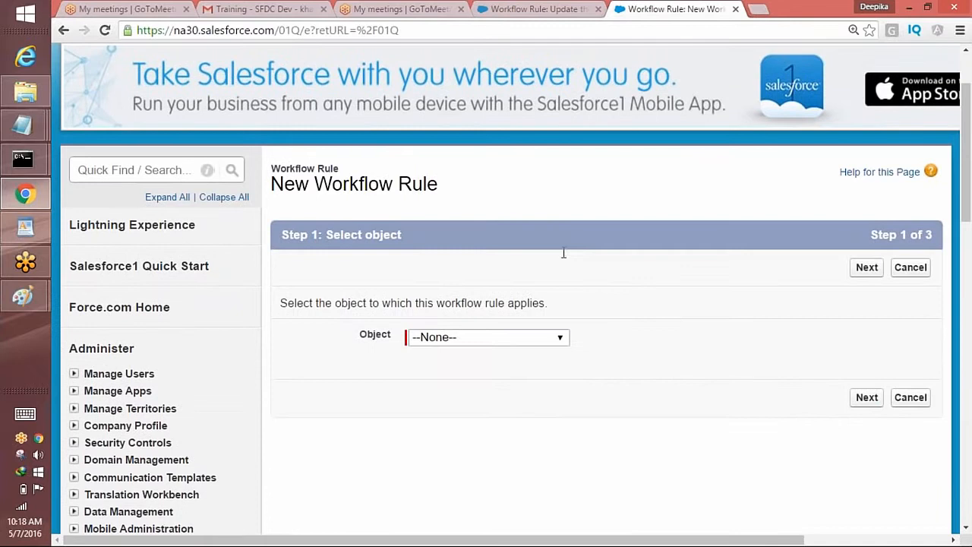
click(511, 338)
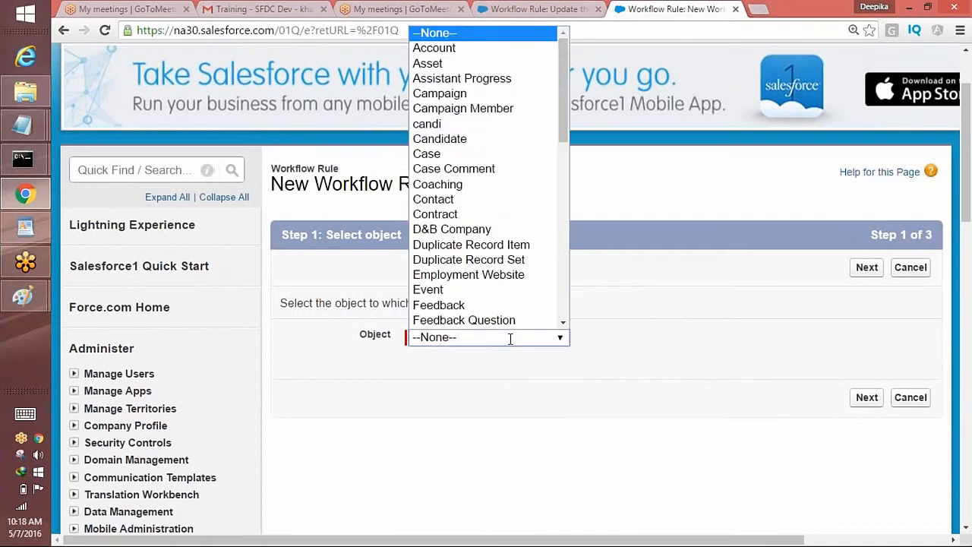
click(458, 139)
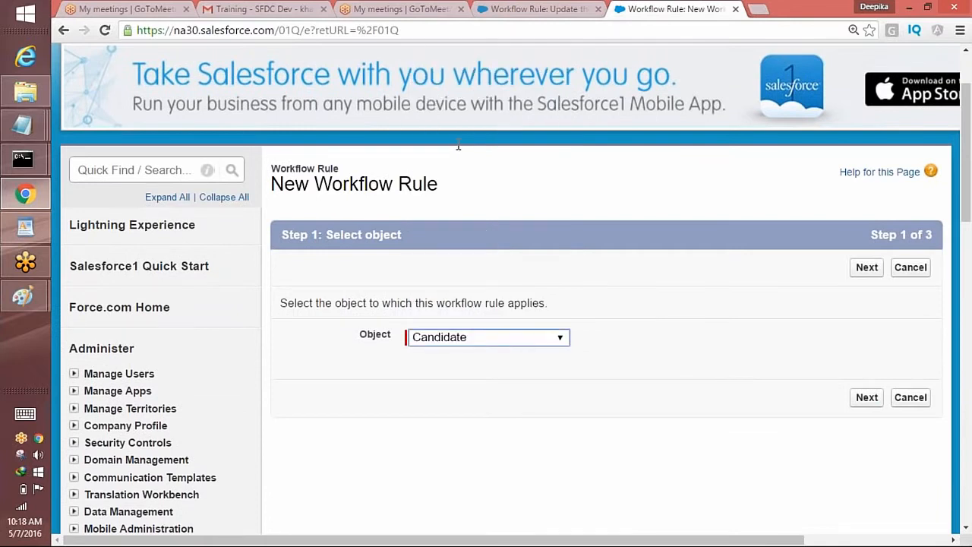
click(866, 396)
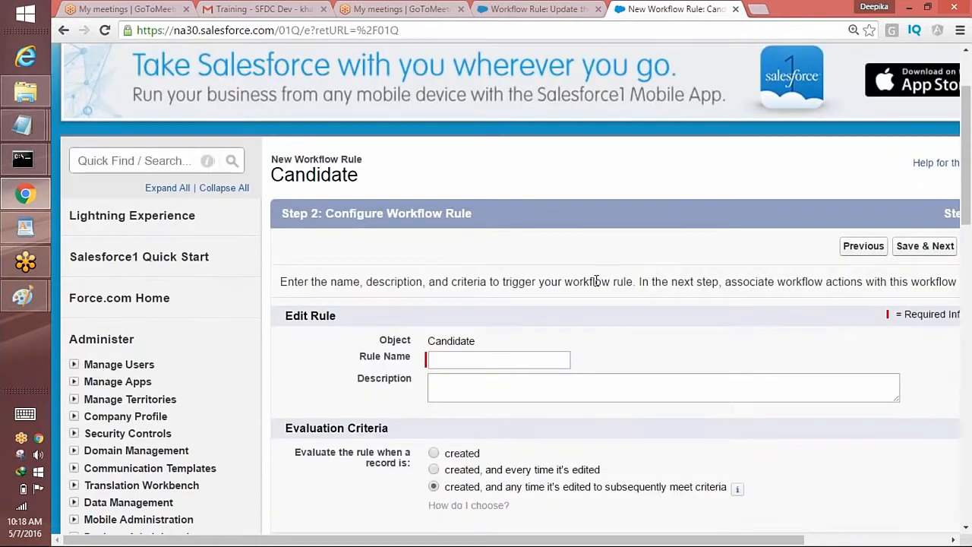
Choose Candidate: Country as the first rule criterion field, and discard the unsaved rule by closing its browser tab.
scroll(541, 394, right, 2)
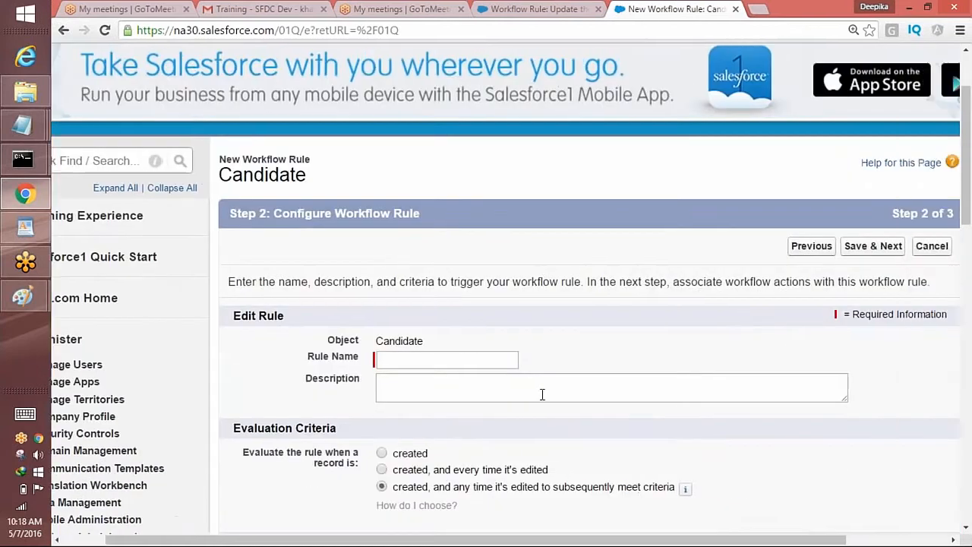
scroll(631, 365, down, 1)
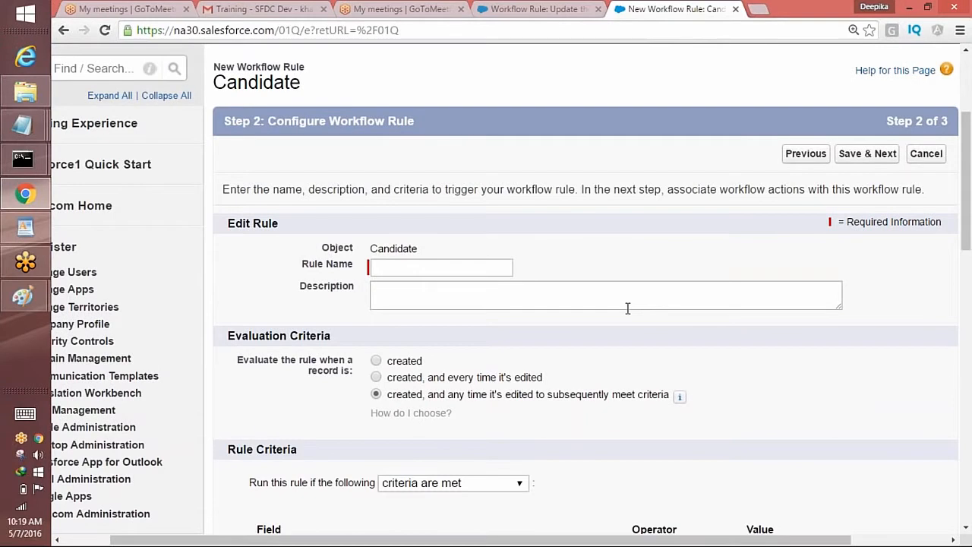
scroll(627, 307, down, 3)
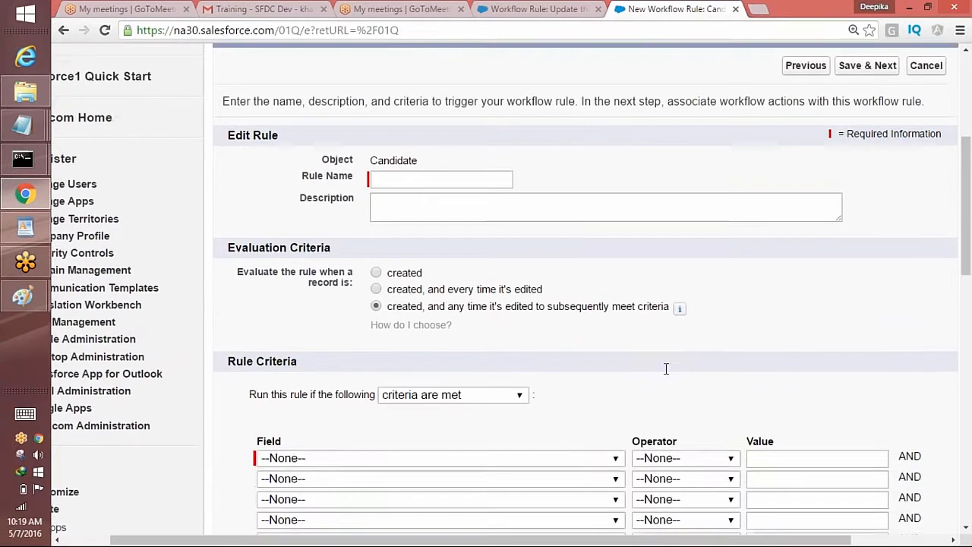
scroll(680, 341, down, 1)
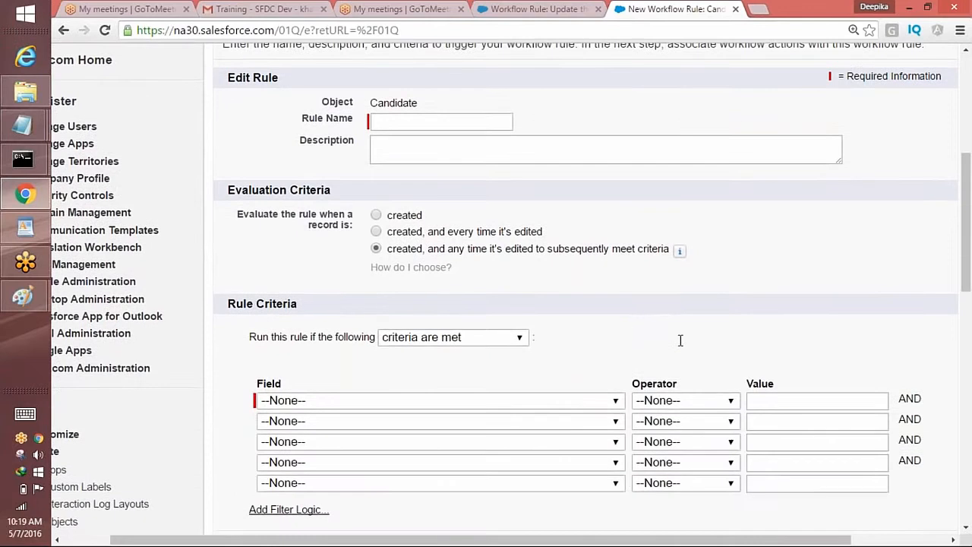
click(483, 402)
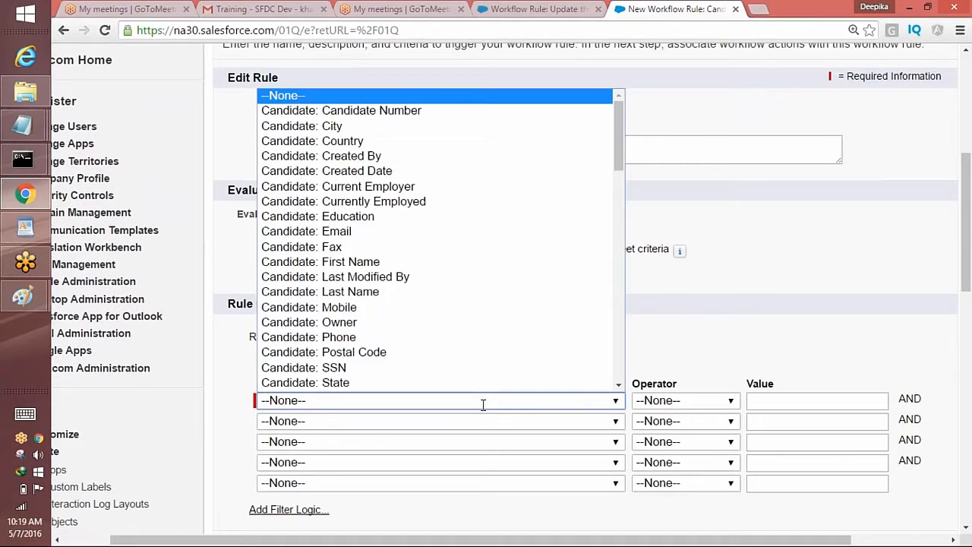
click(353, 142)
click(781, 399)
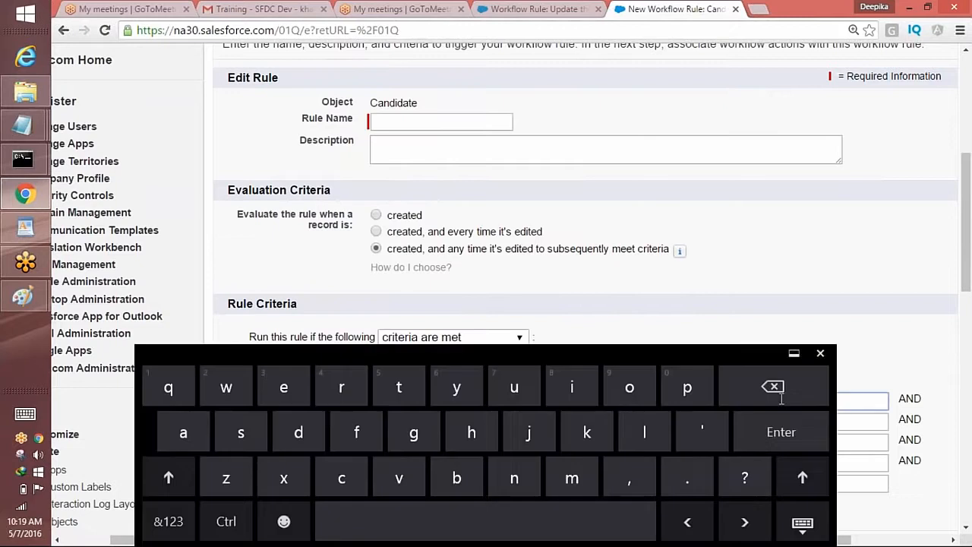
click(821, 353)
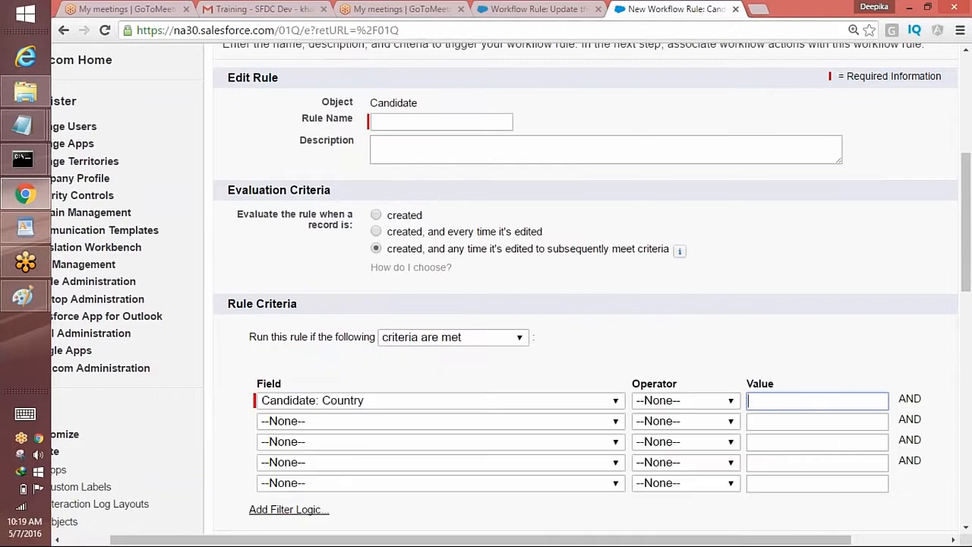
scroll(683, 473, up, 3)
click(735, 8)
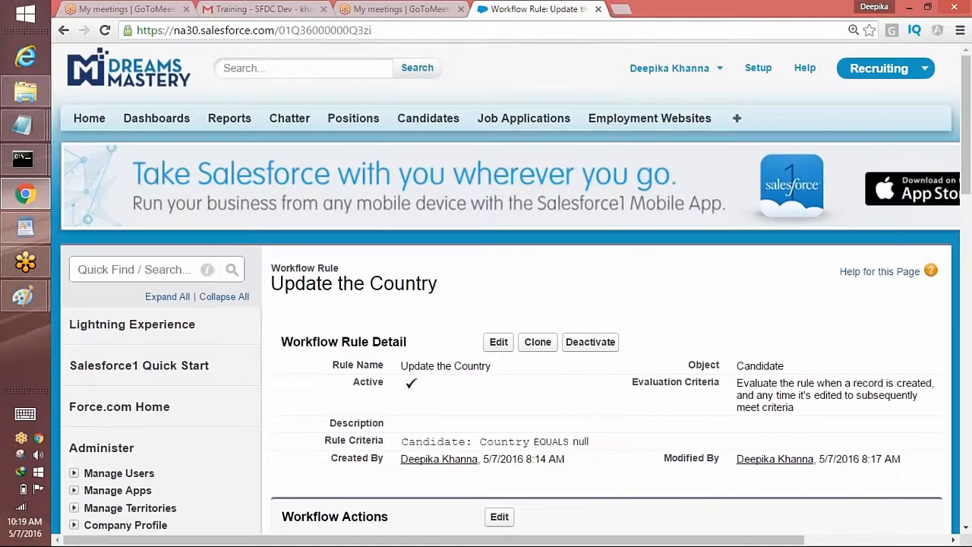
Review the Update the Country rule's details, search Setup for "workflo" and open the list of all workflow rules.
scroll(727, 262, down, 3)
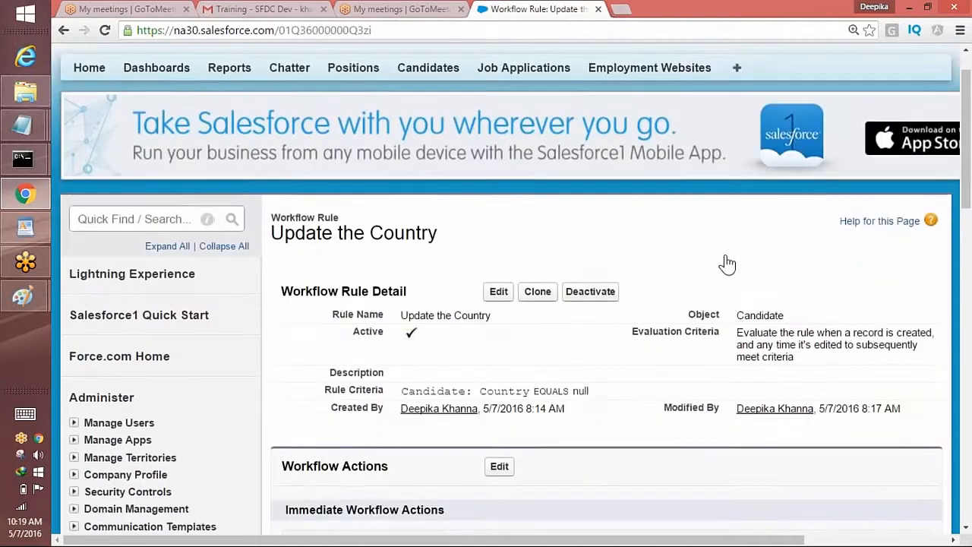
scroll(647, 363, up, 2)
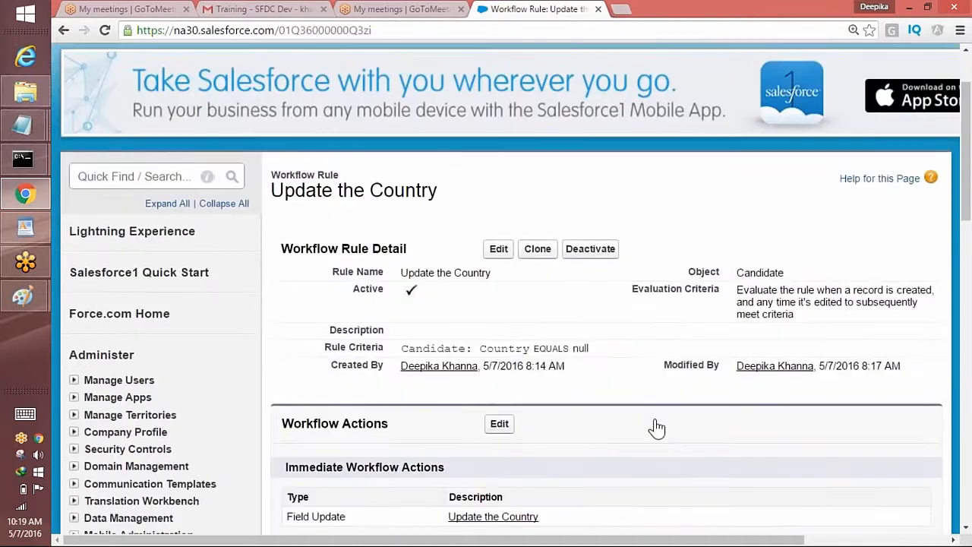
scroll(651, 365, down, 4)
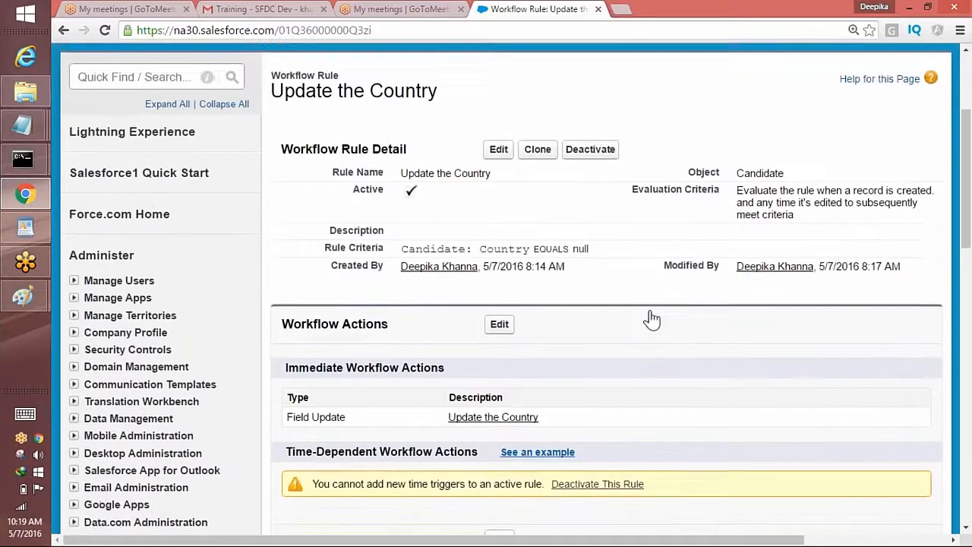
scroll(727, 320, up, 5)
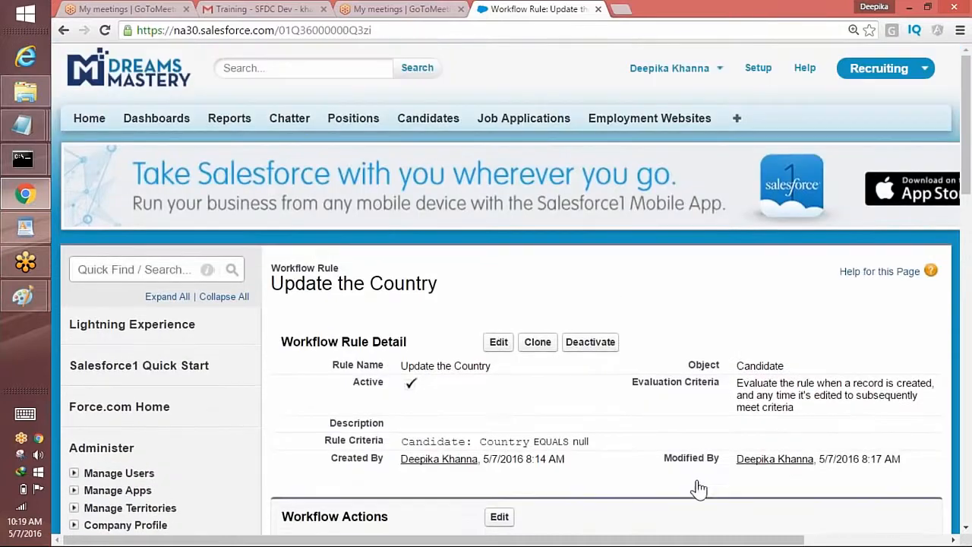
click(127, 272)
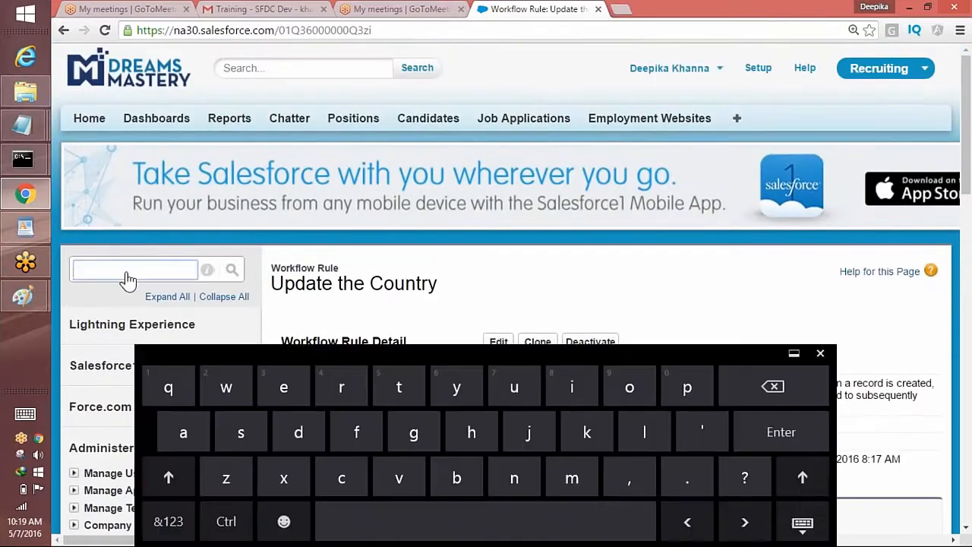
text(work)
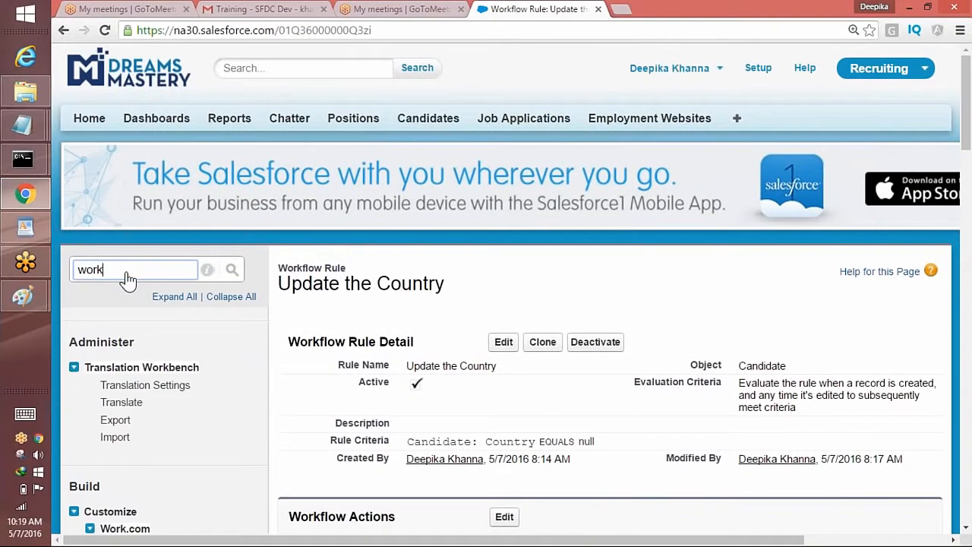
text(flo)
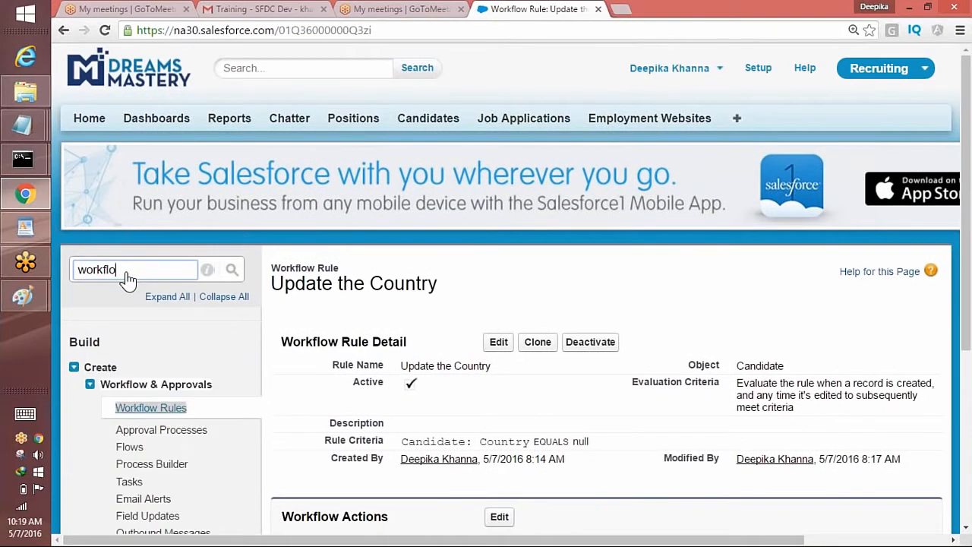
click(171, 410)
drag(651, 387, 657, 251)
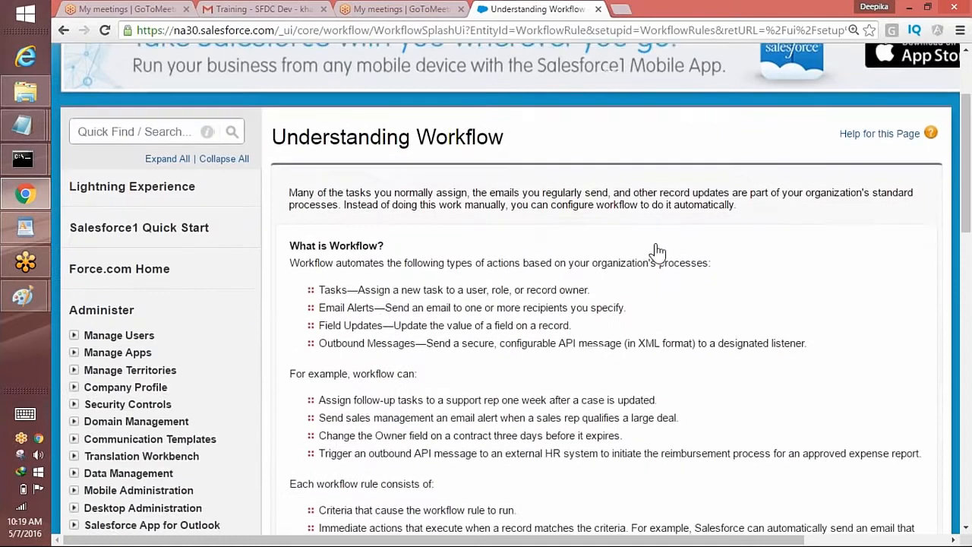
scroll(623, 278, down, 4)
click(314, 382)
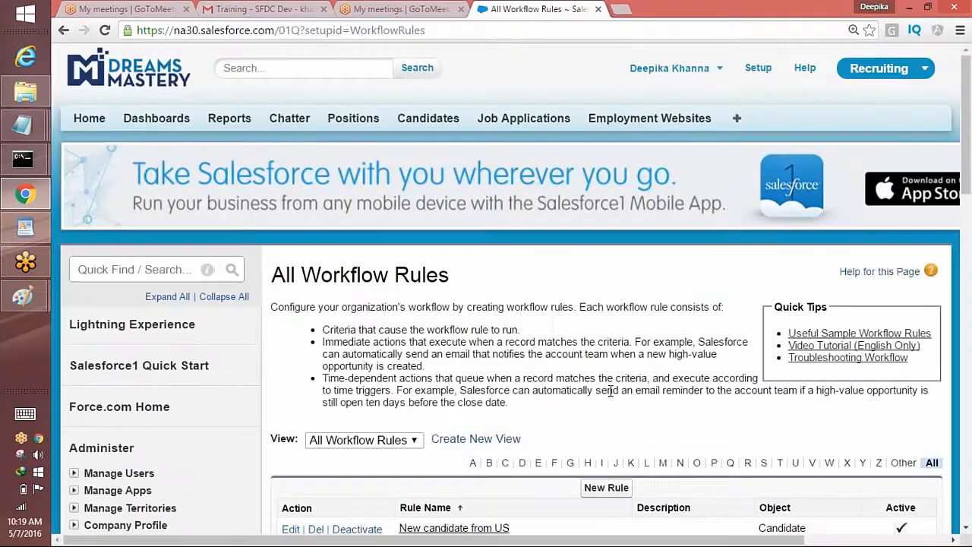
drag(612, 387, 609, 268)
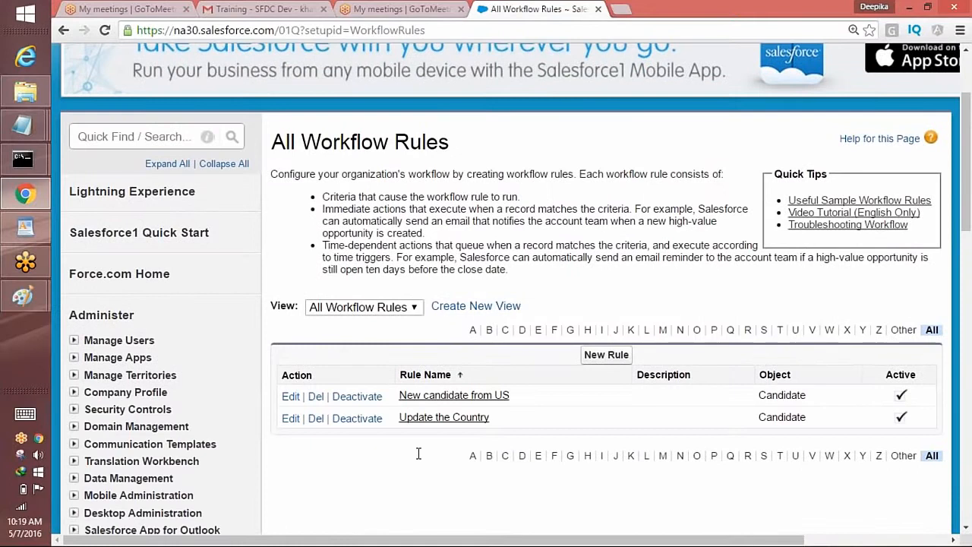
Deactivate the New candidate from US workflow rule.
click(356, 395)
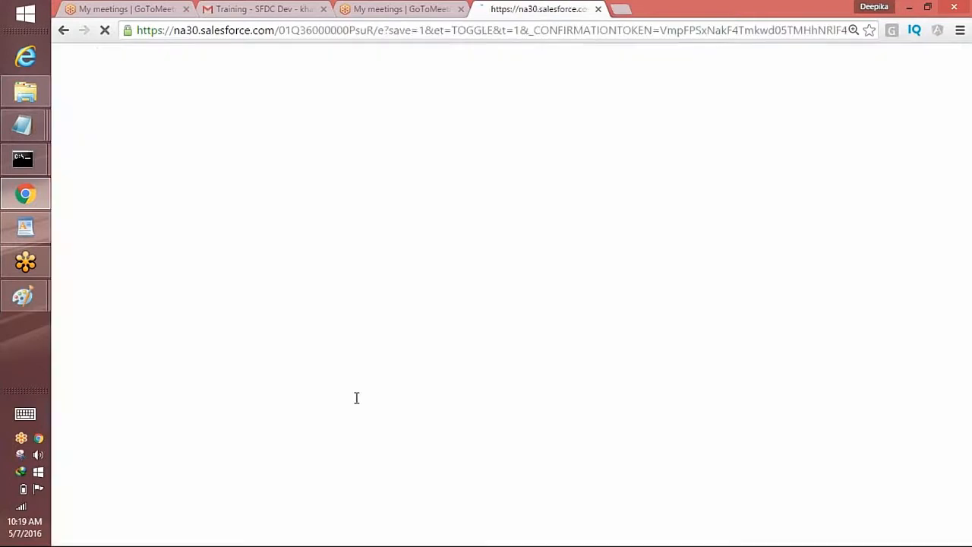
scroll(616, 243, down, 2)
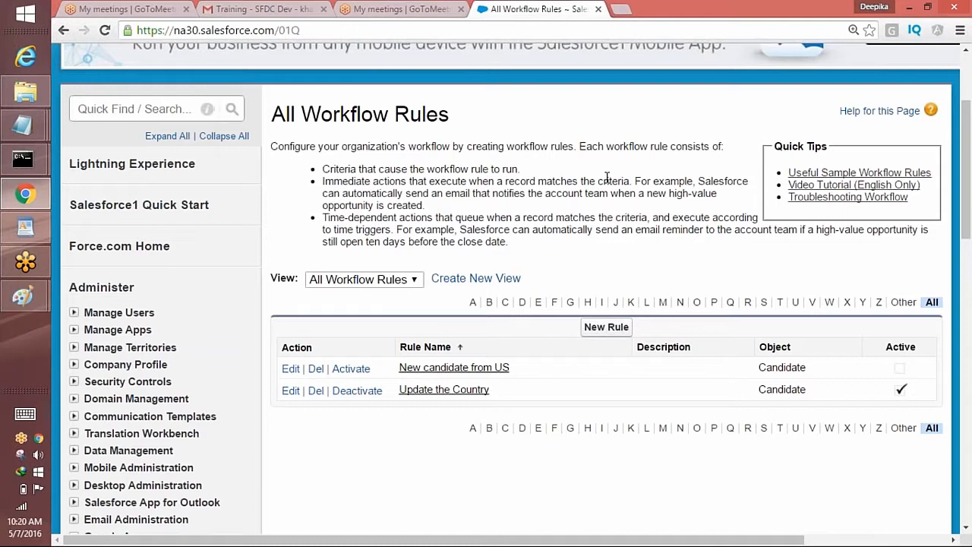
scroll(692, 296, up, 3)
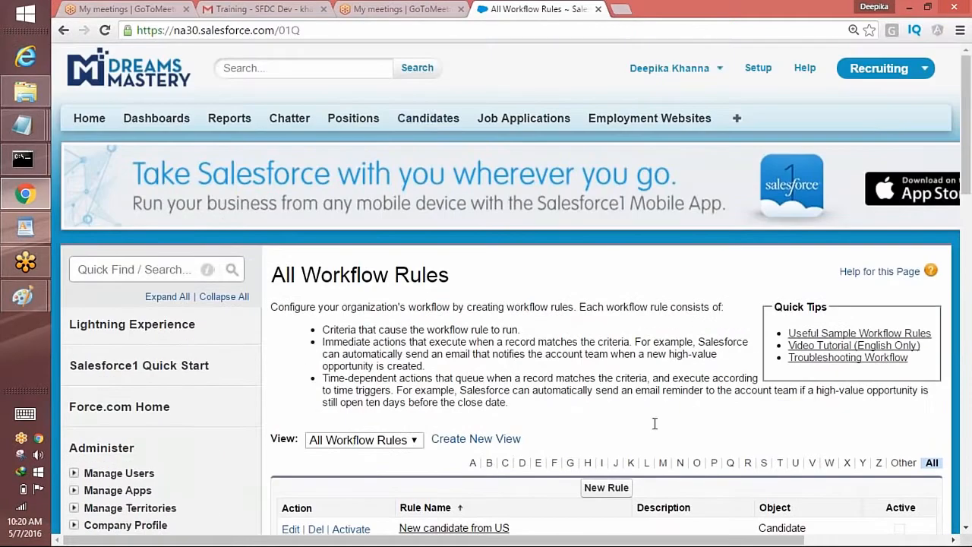
Start a new candidate record and enter the candidate's first name, last name and phone number.
click(430, 120)
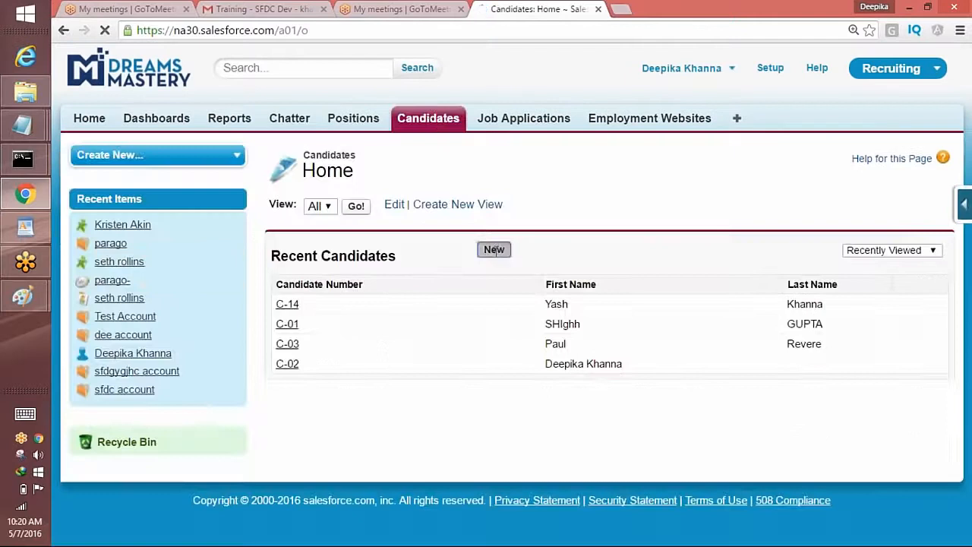
click(494, 250)
click(430, 281)
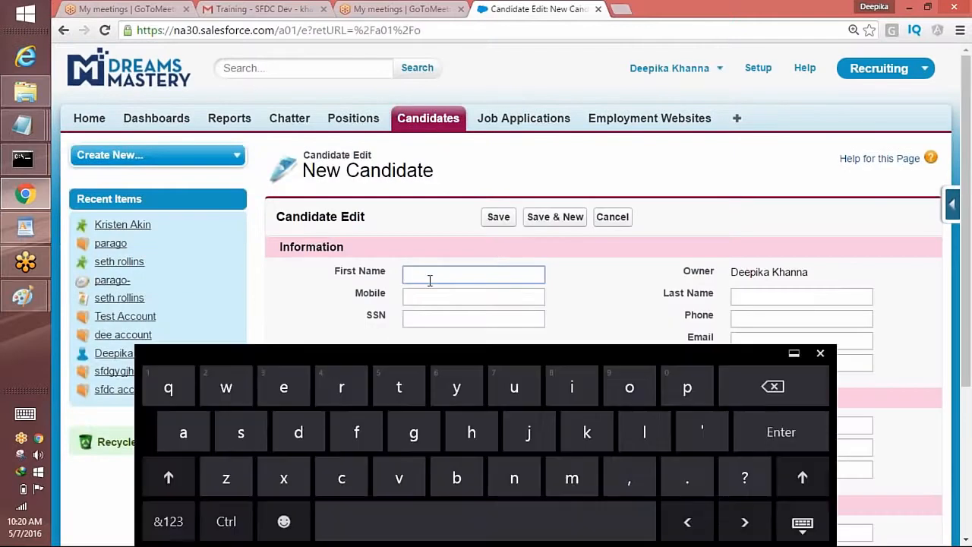
click(820, 352)
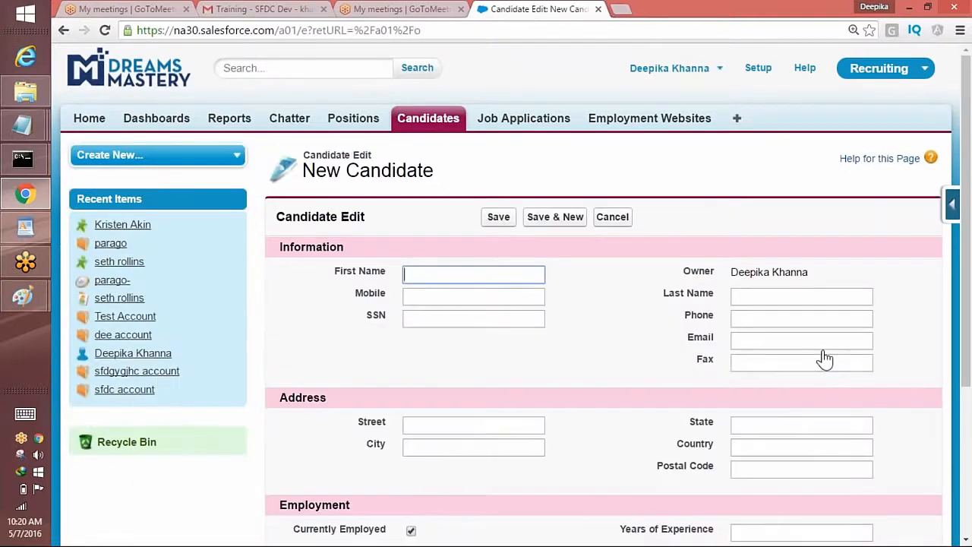
key(Tab)
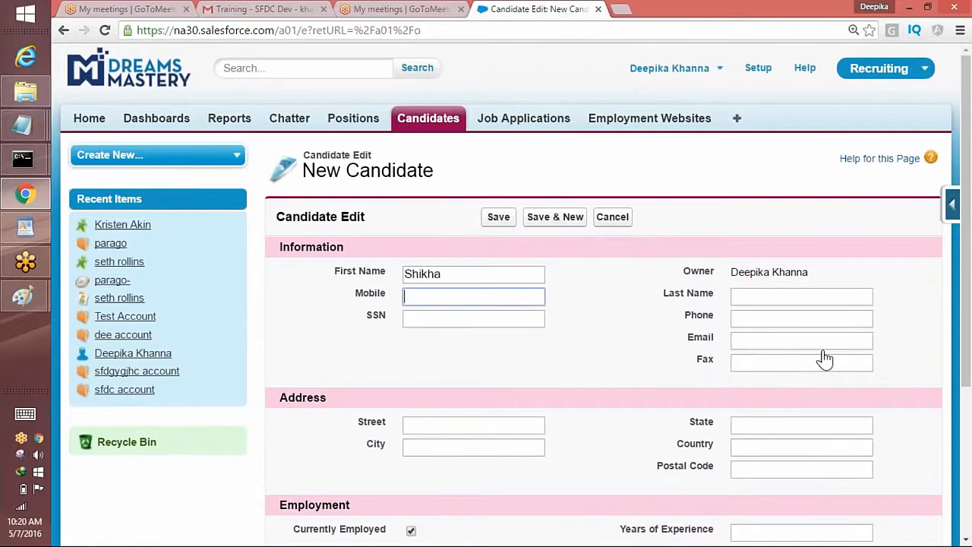
key(Tab)
key(Tab)
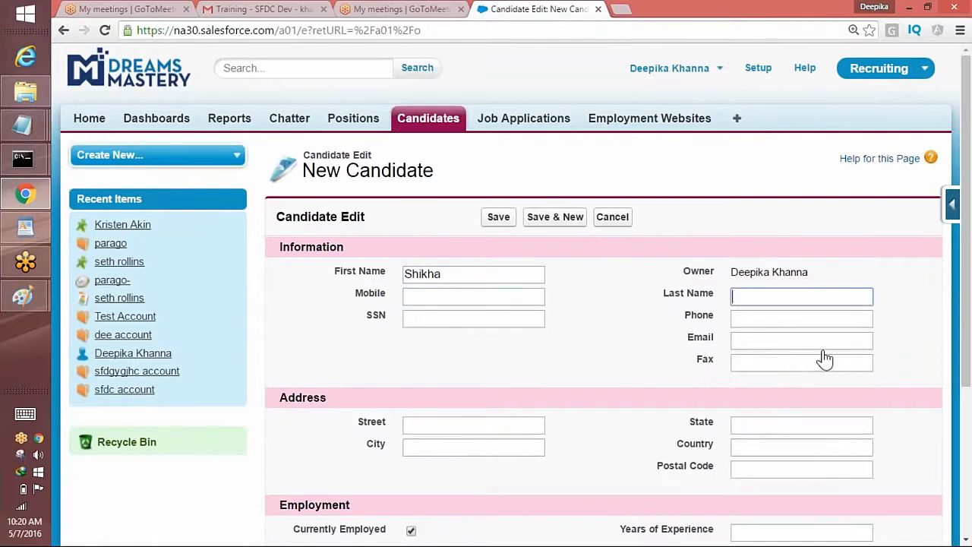
key(Tab)
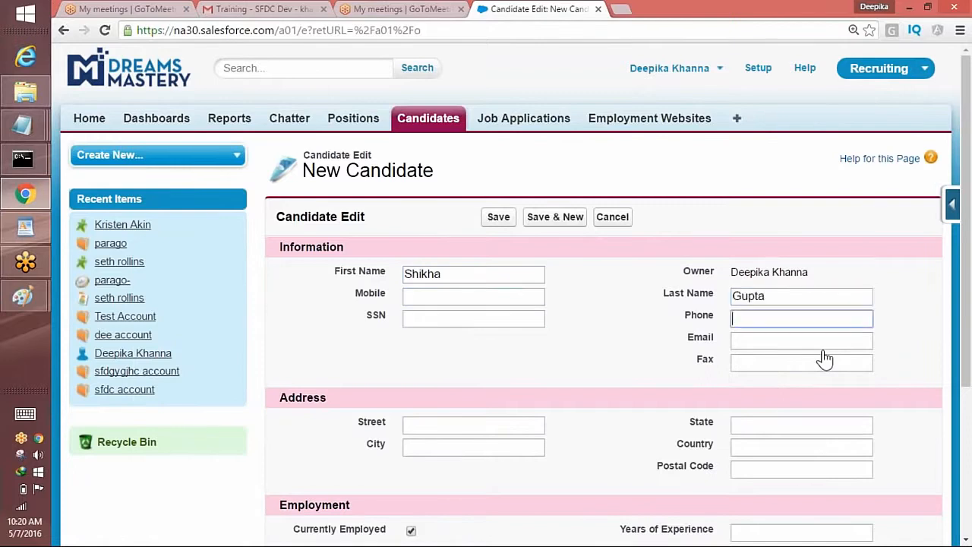
text(23613)
key(Tab)
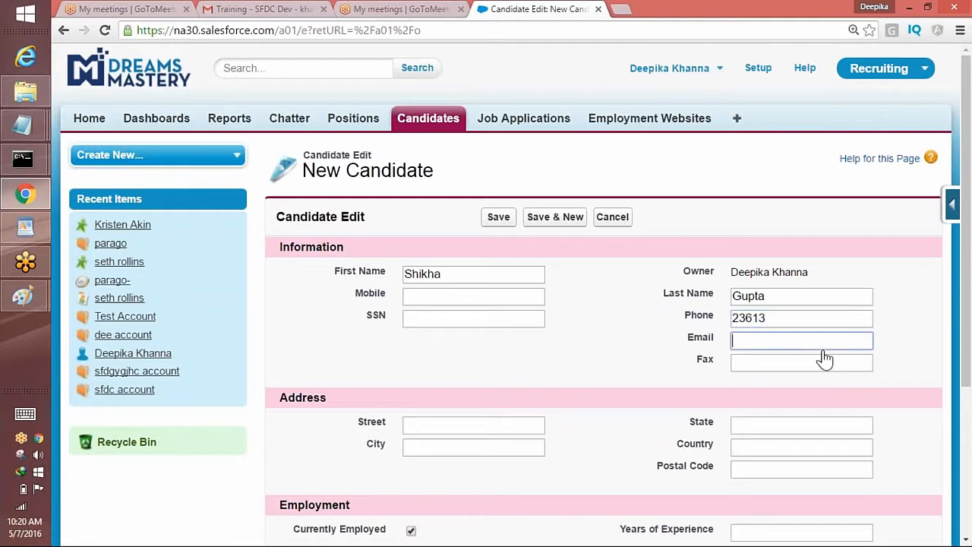
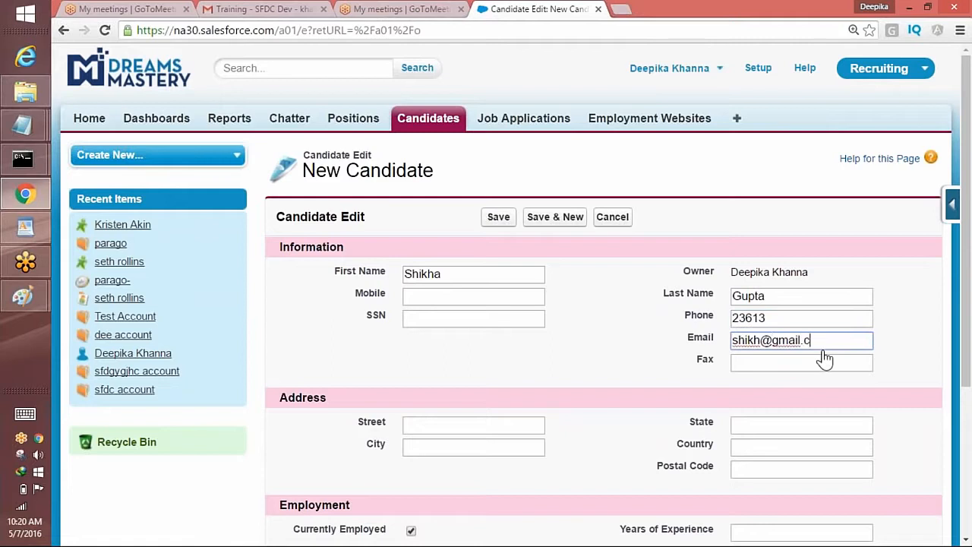
Fill in the candidate's e-mail, leave Country blank and save the record.
drag(966, 266, 966, 341)
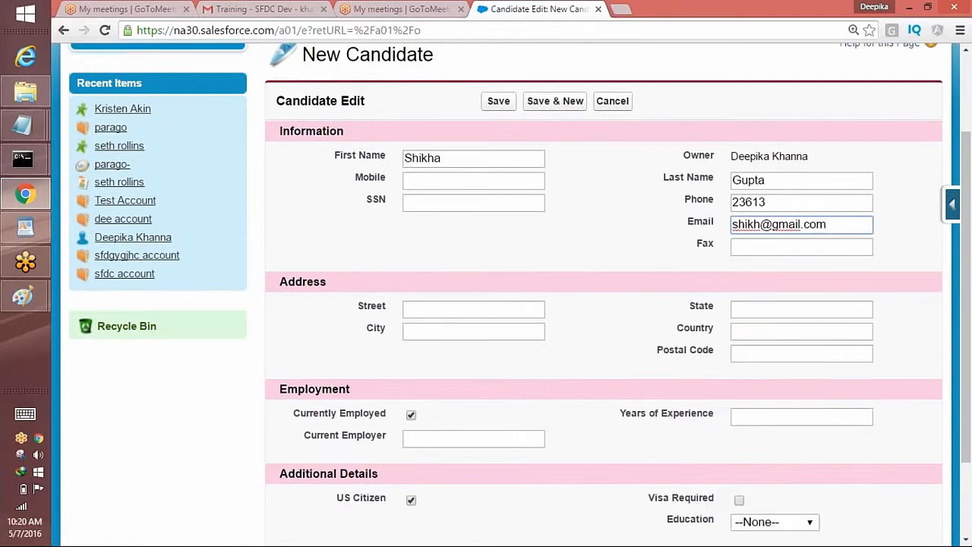
click(738, 329)
click(498, 101)
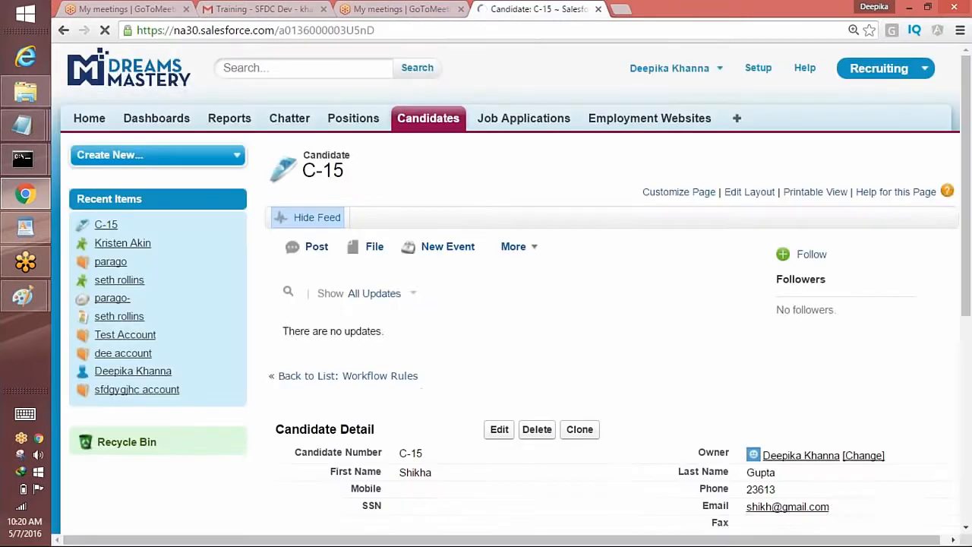
Check the Country value in the Address section of the saved candidate.
drag(966, 128, 957, 210)
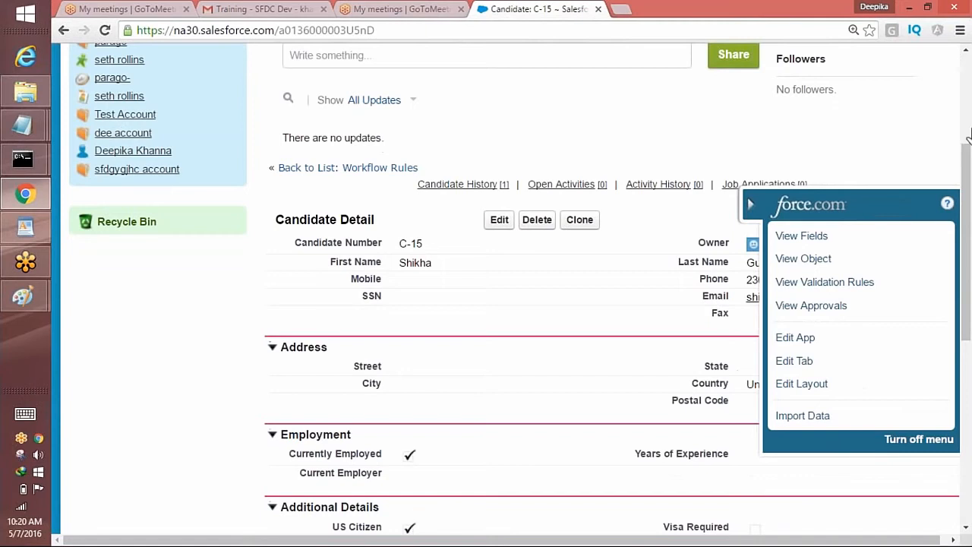
click(750, 209)
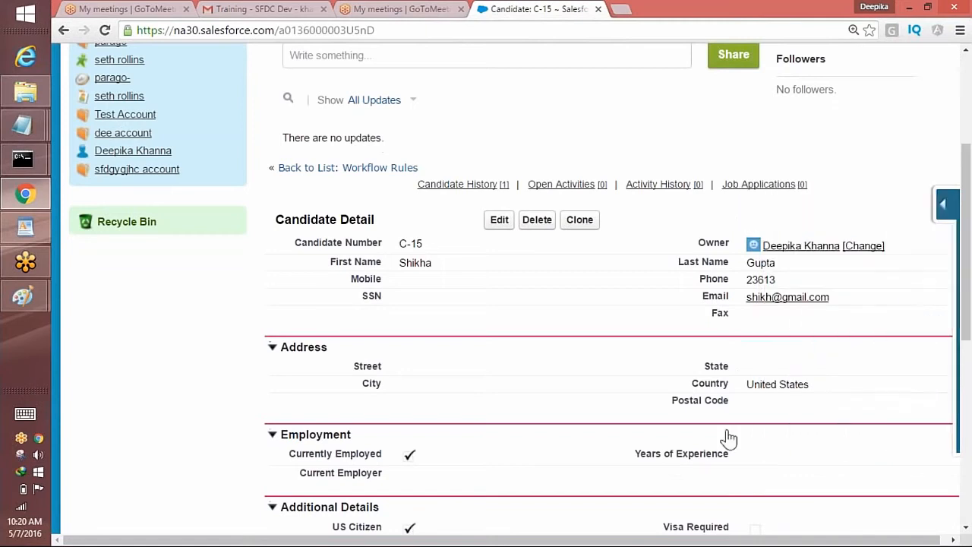
double_click(737, 384)
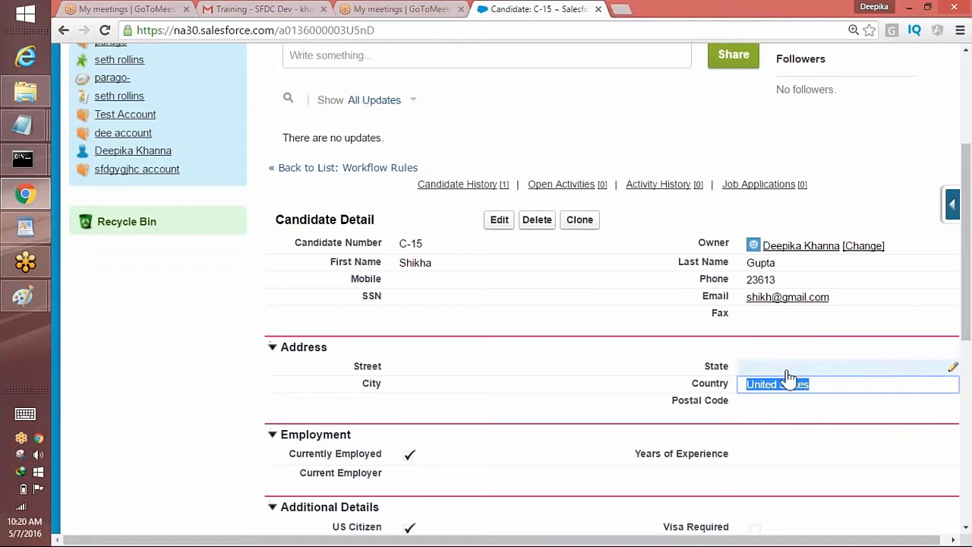
Start another candidate record and enter the second candidate's first name, last name and phone number.
scroll(787, 378, up, 3)
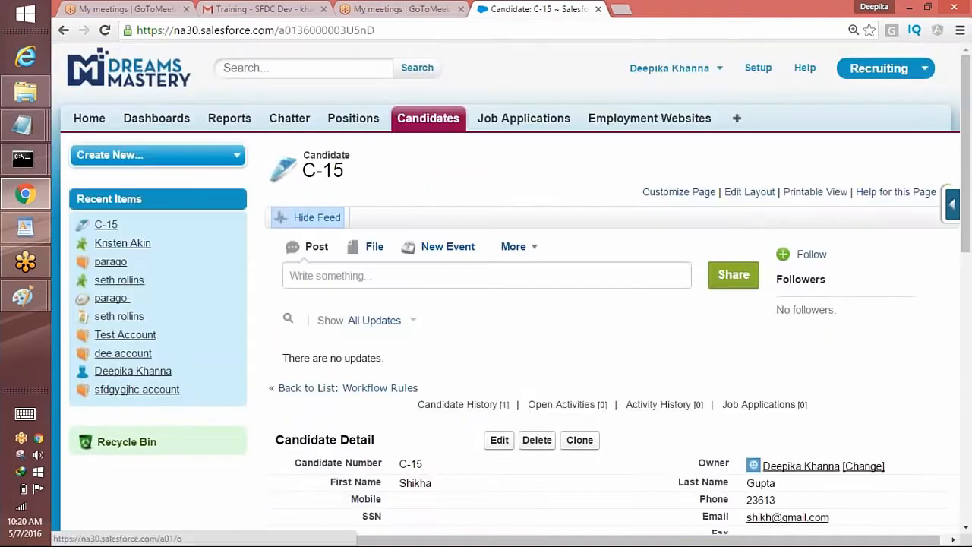
click(428, 120)
click(493, 250)
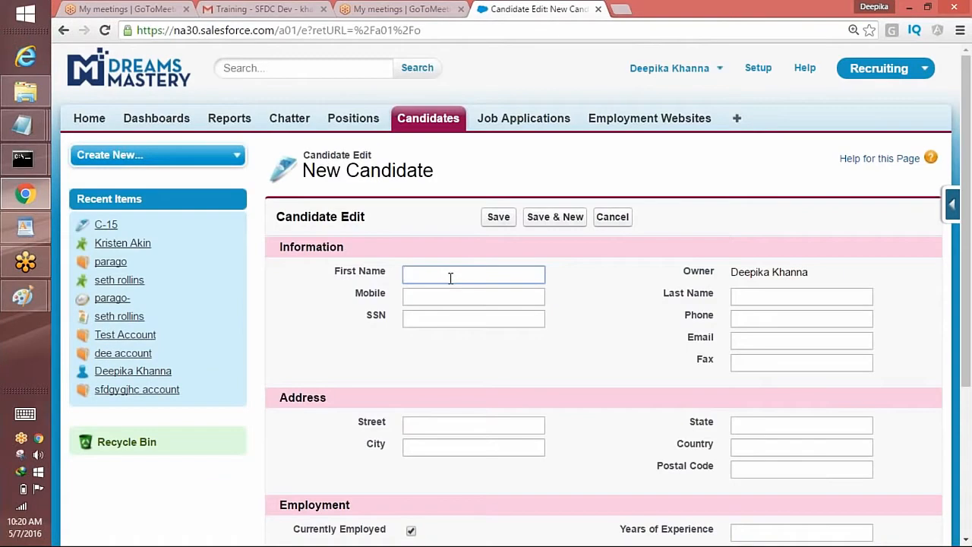
key(Tab)
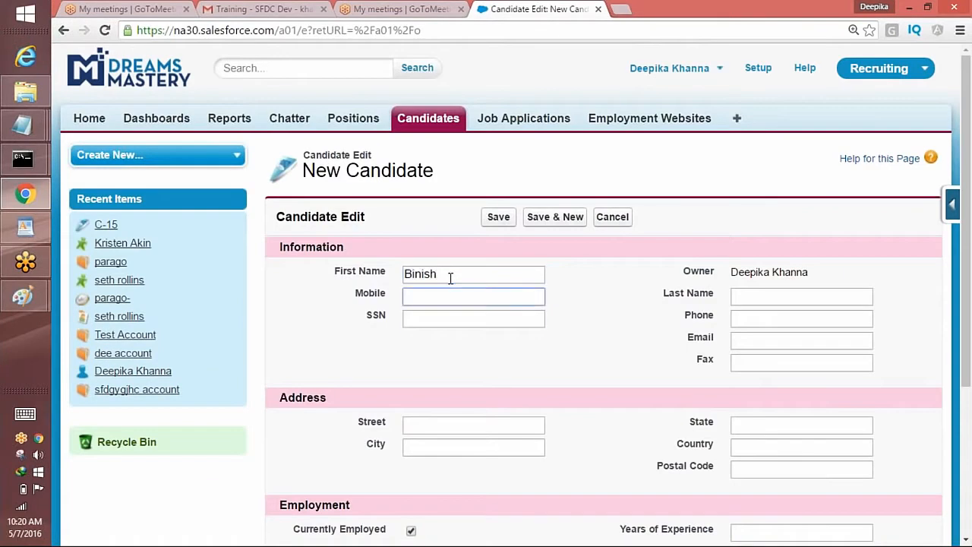
key(Tab)
key(Tab)
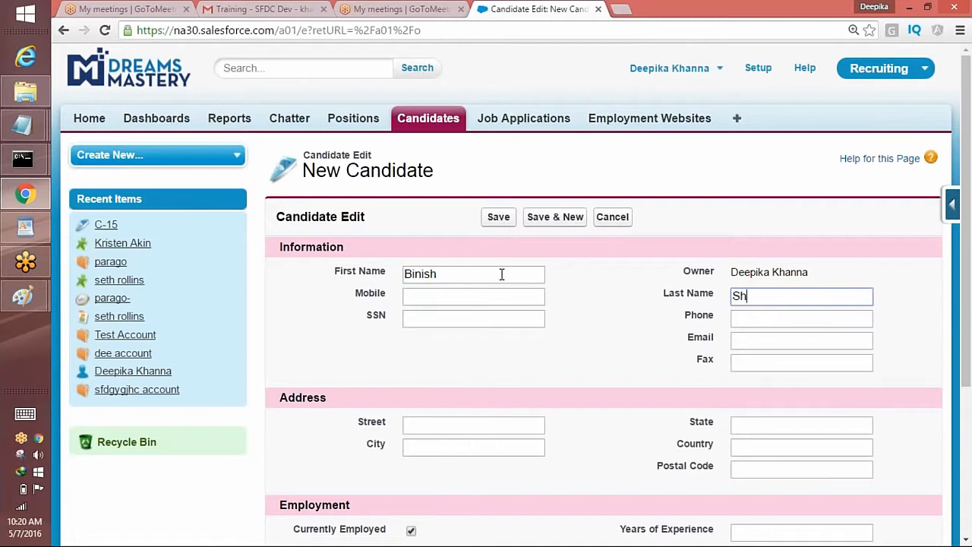
key(Tab)
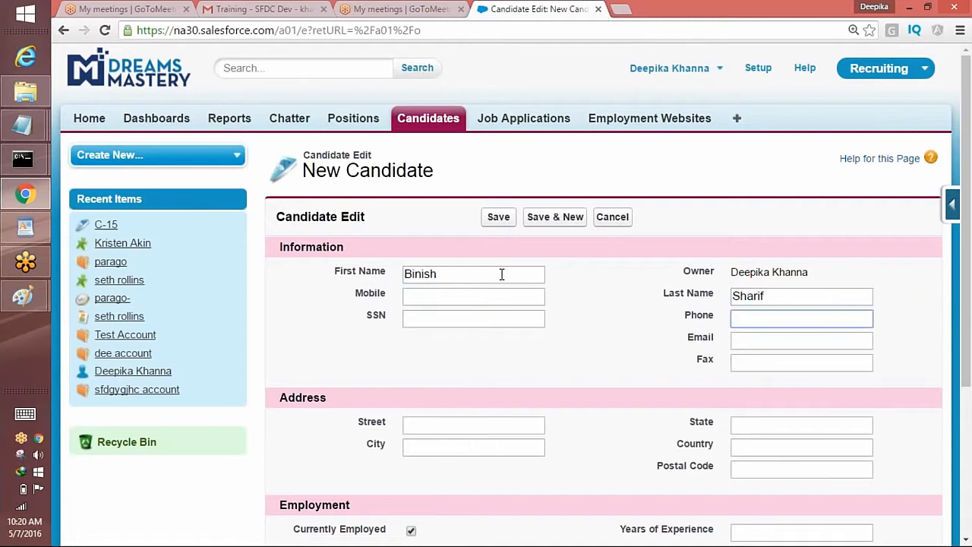
text(281783)
key(Tab)
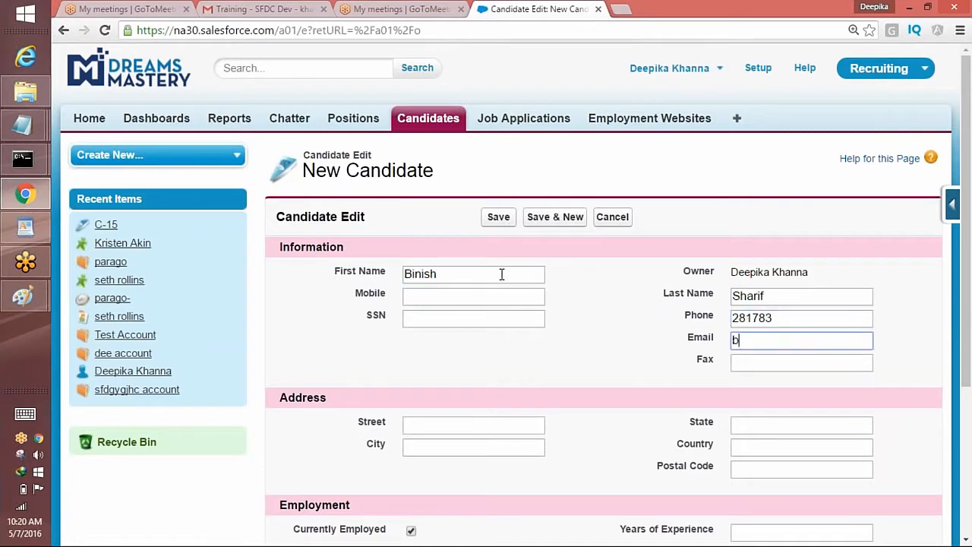
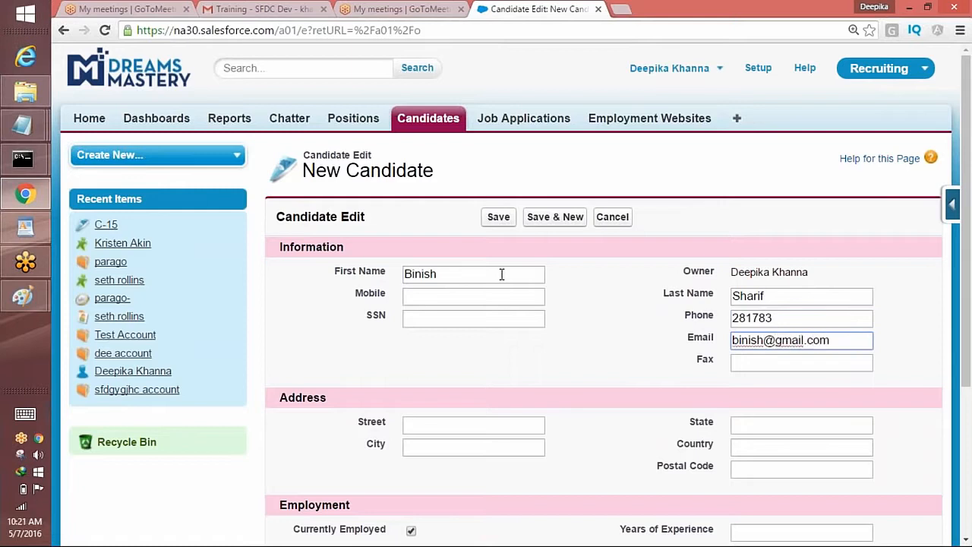
Fill in the second candidate's e-mail, set Country to France and save the record.
scroll(745, 385, down, 1)
click(759, 363)
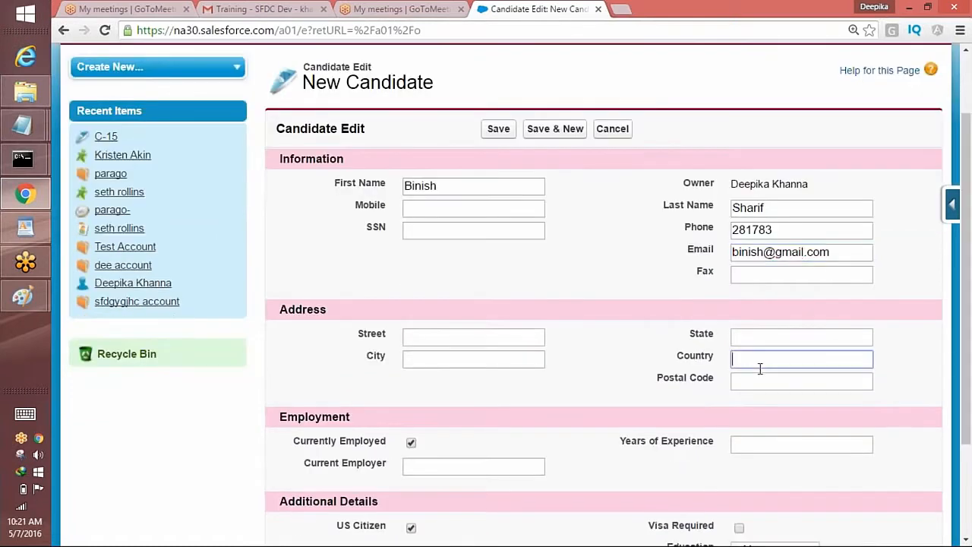
text(France)
click(499, 130)
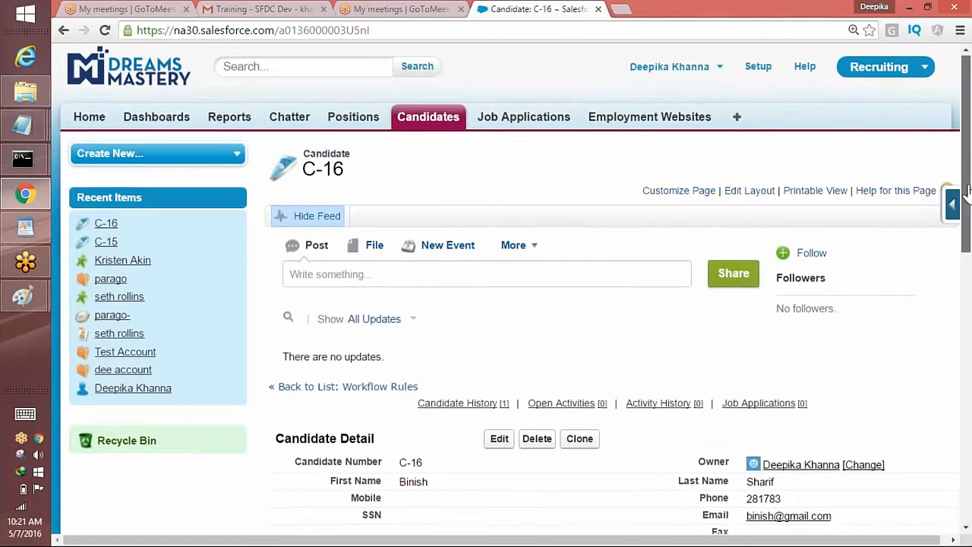
Check the Country value in the Address section of the second saved candidate.
scroll(769, 364, down, 3)
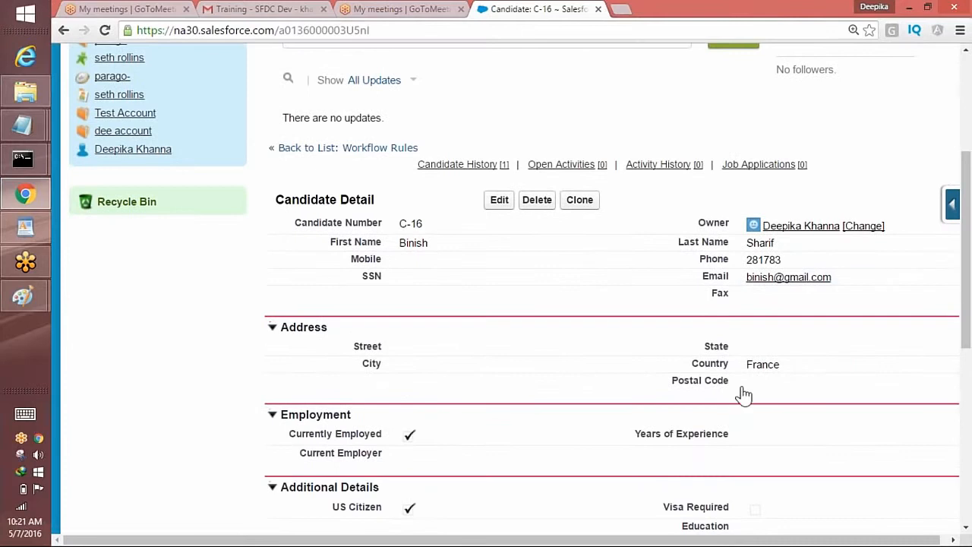
drag(692, 364, 822, 359)
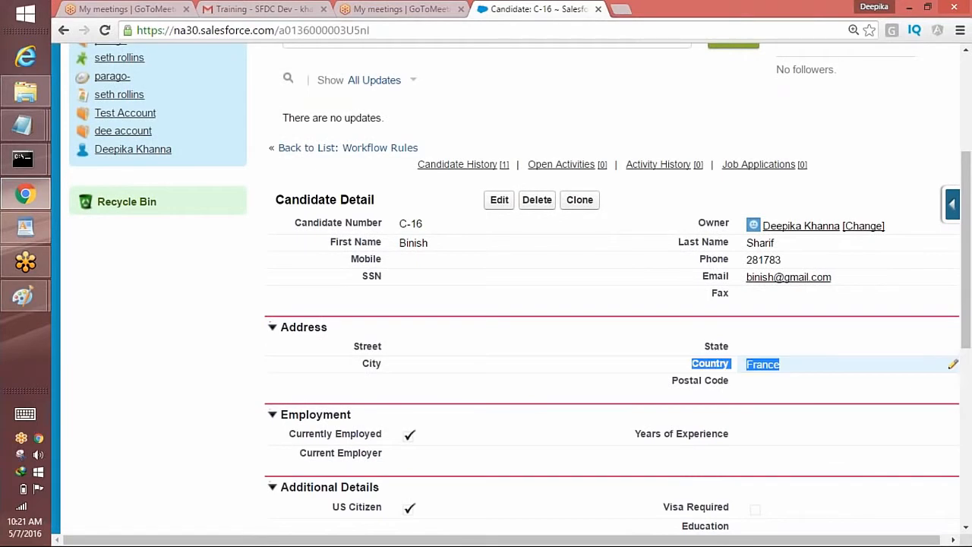
scroll(967, 243, up, 1)
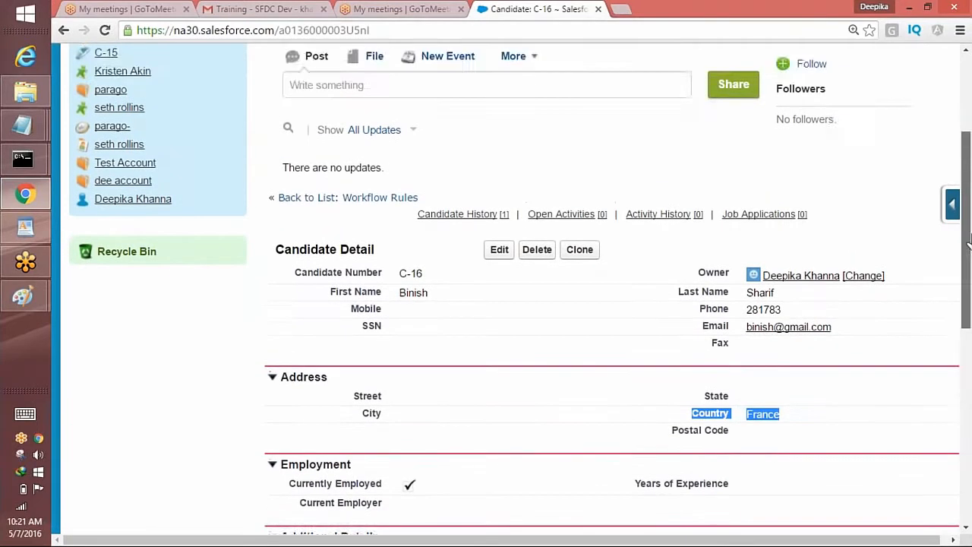
scroll(967, 243, down, 1)
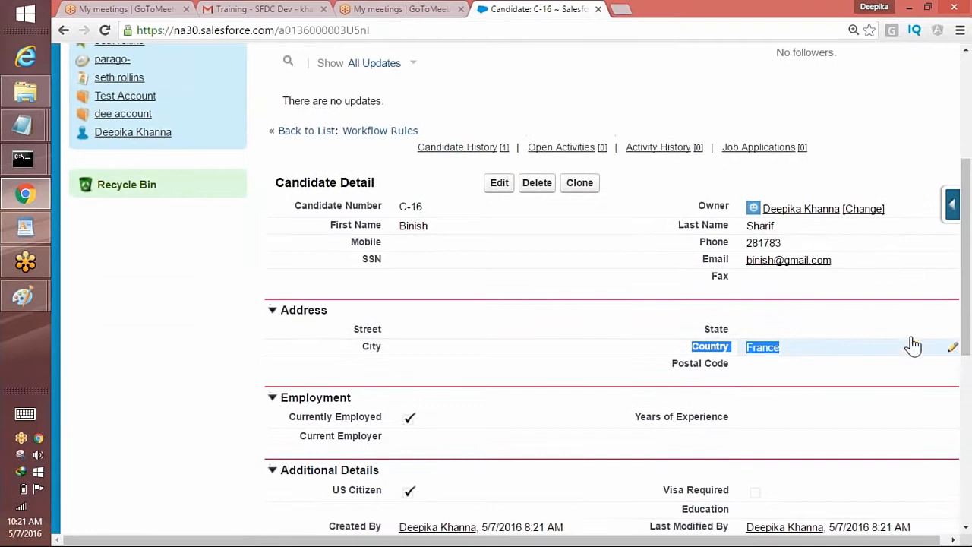
Edit the second candidate to clear the Country field, save the record and review its Country value.
click(954, 352)
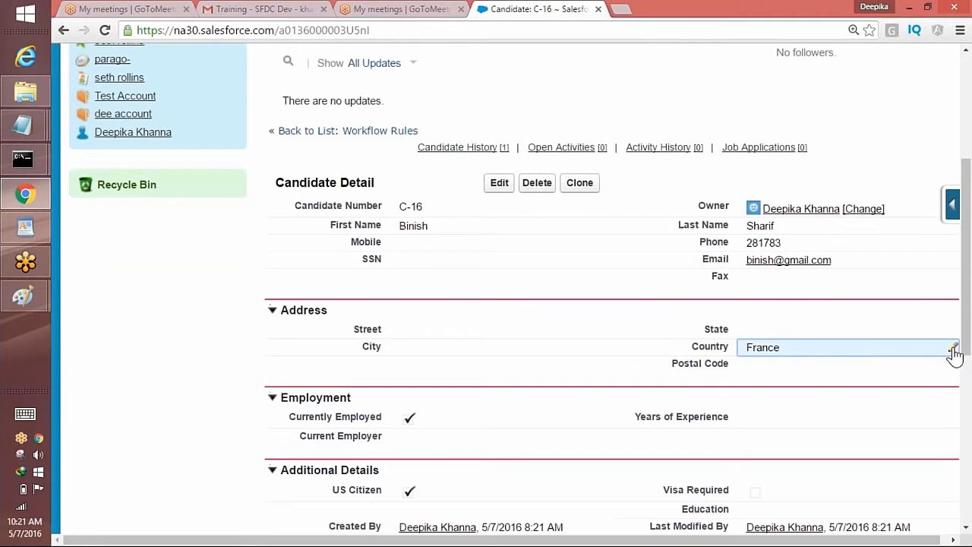
double_click(840, 353)
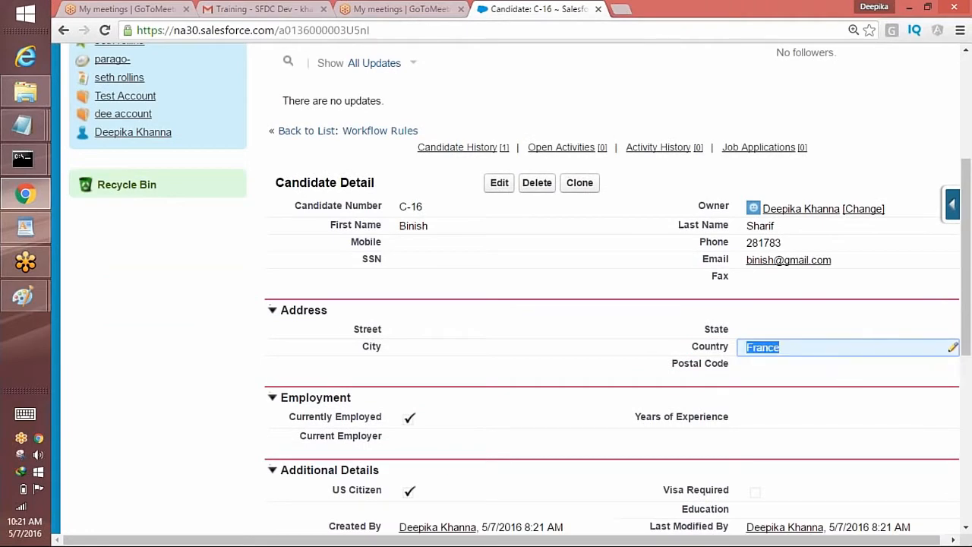
click(505, 187)
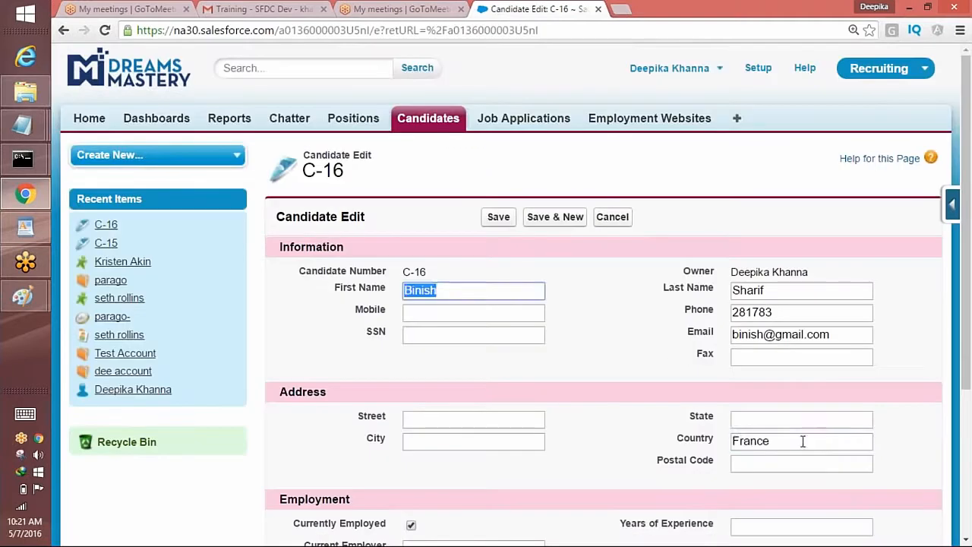
double_click(802, 440)
key(BackSpace)
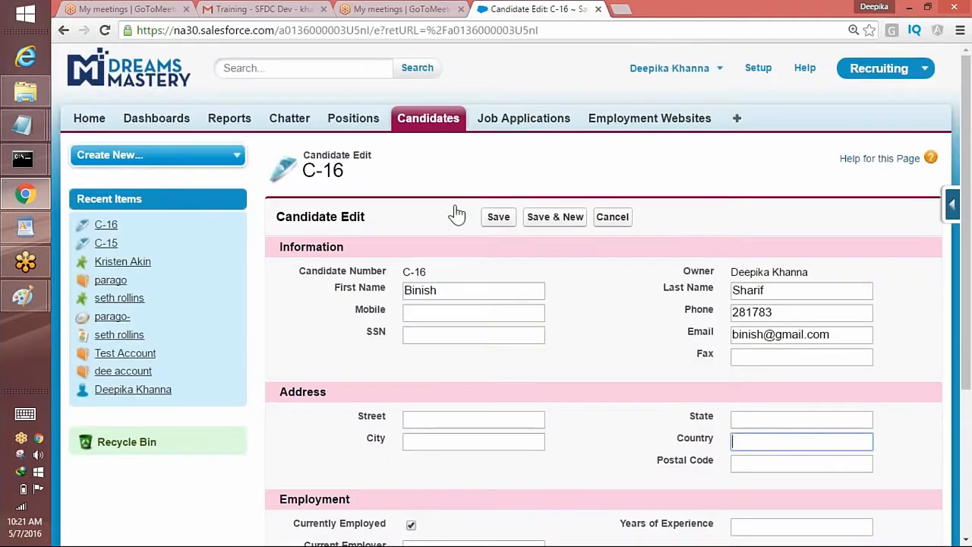
click(495, 219)
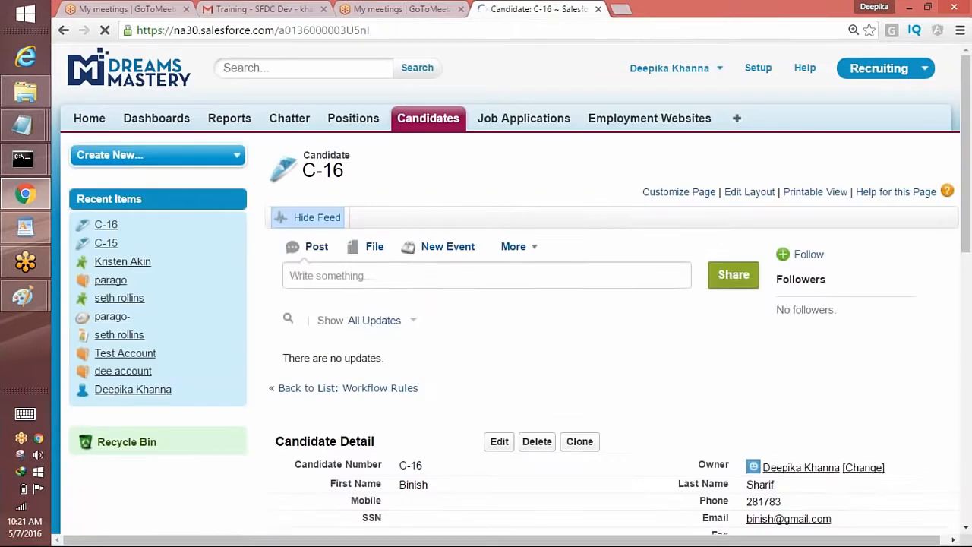
scroll(755, 427, down, 3)
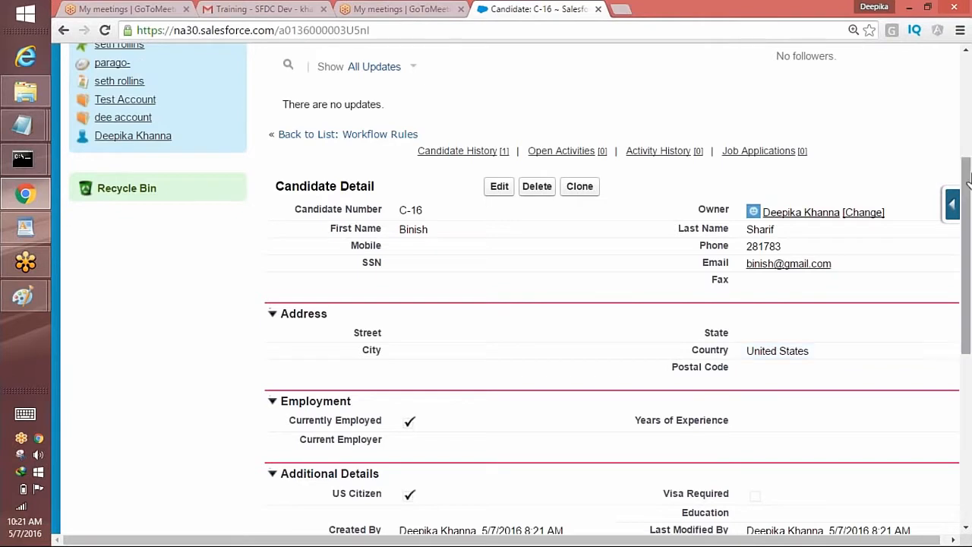
drag(968, 226, 968, 104)
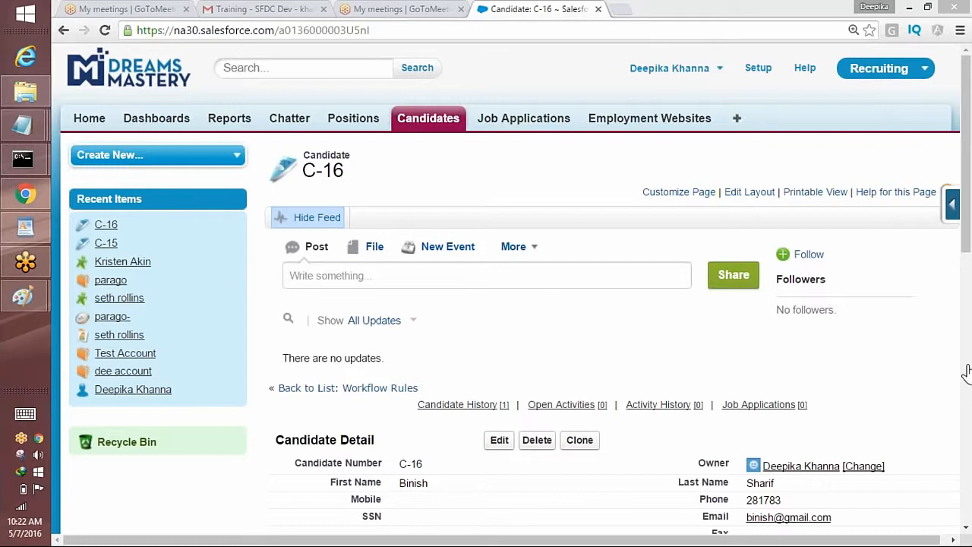
click(631, 256)
scroll(631, 256, down, 2)
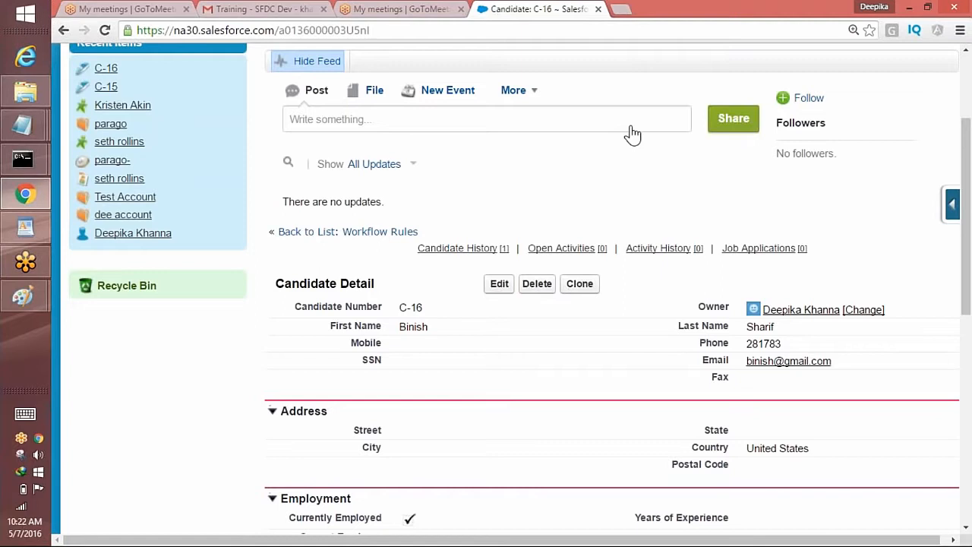
scroll(615, 486, up, 2)
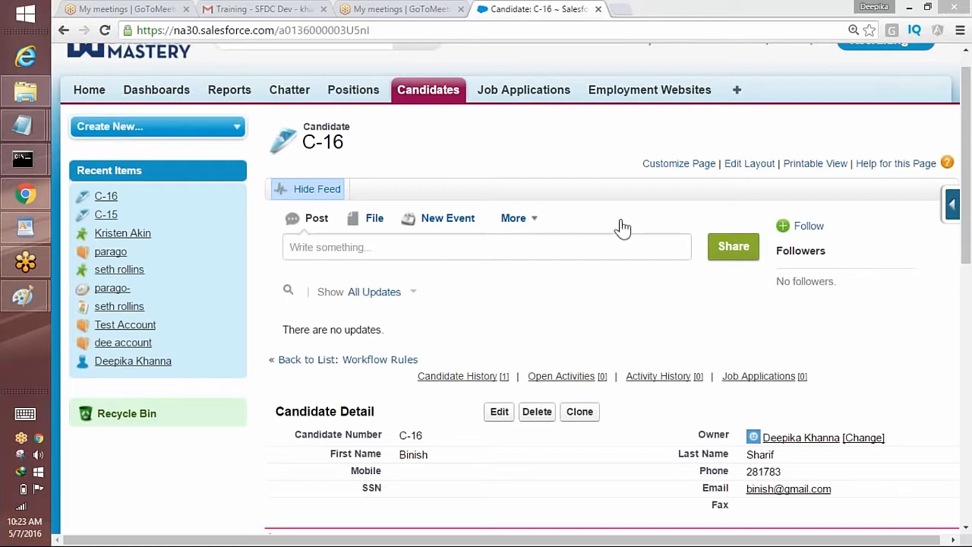
scroll(969, 133, up, 1)
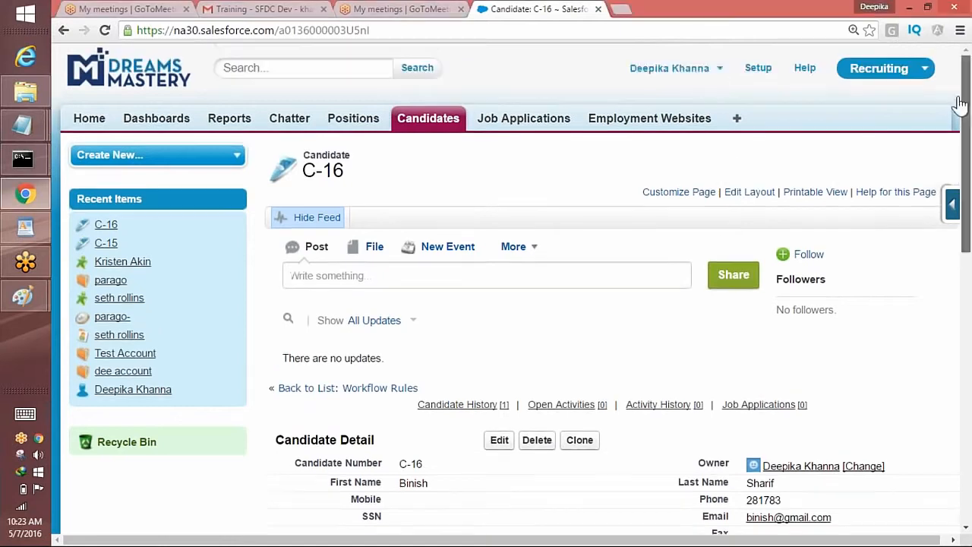
Open Salesforce Setup, then switch to Paint and start a blank drawing, discarding the unsaved sketch.
click(758, 67)
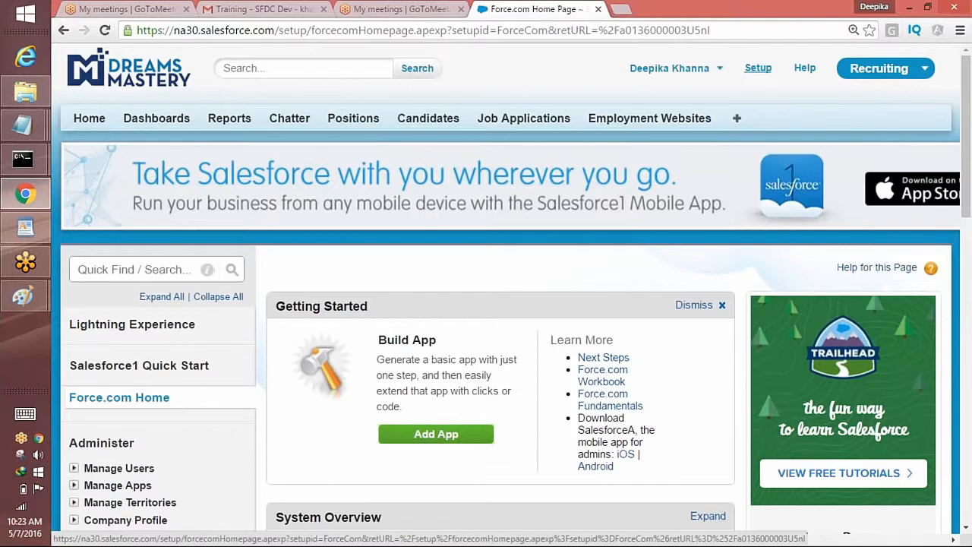
click(25, 294)
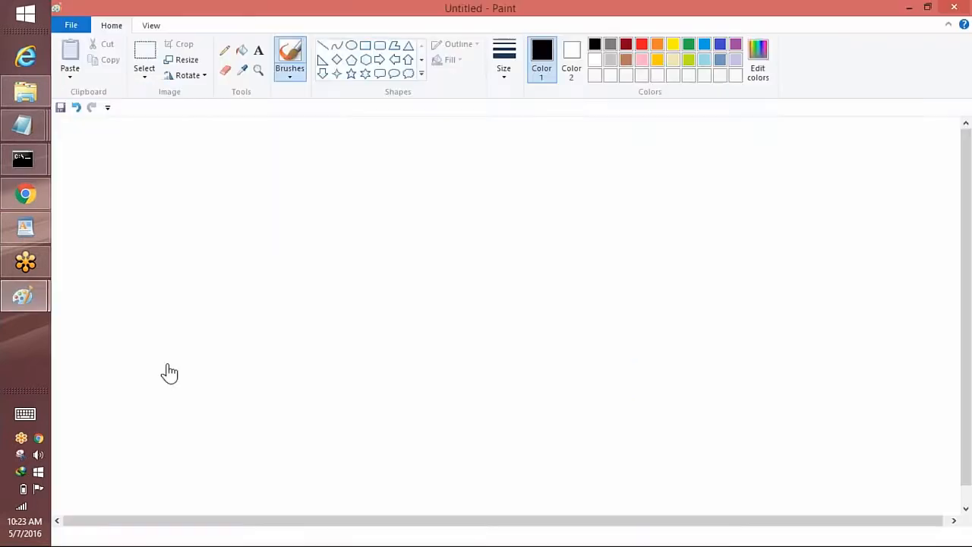
click(71, 25)
click(71, 25)
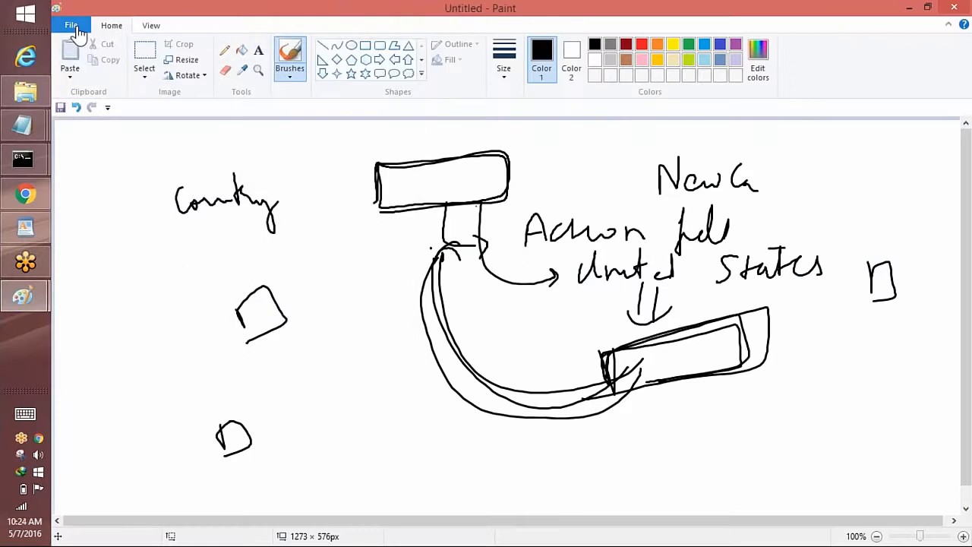
click(70, 25)
click(92, 50)
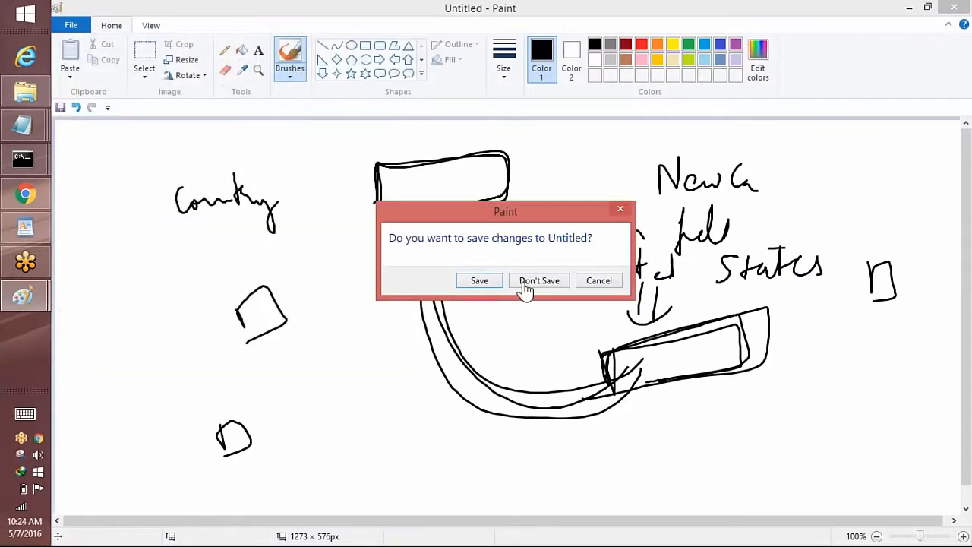
click(522, 281)
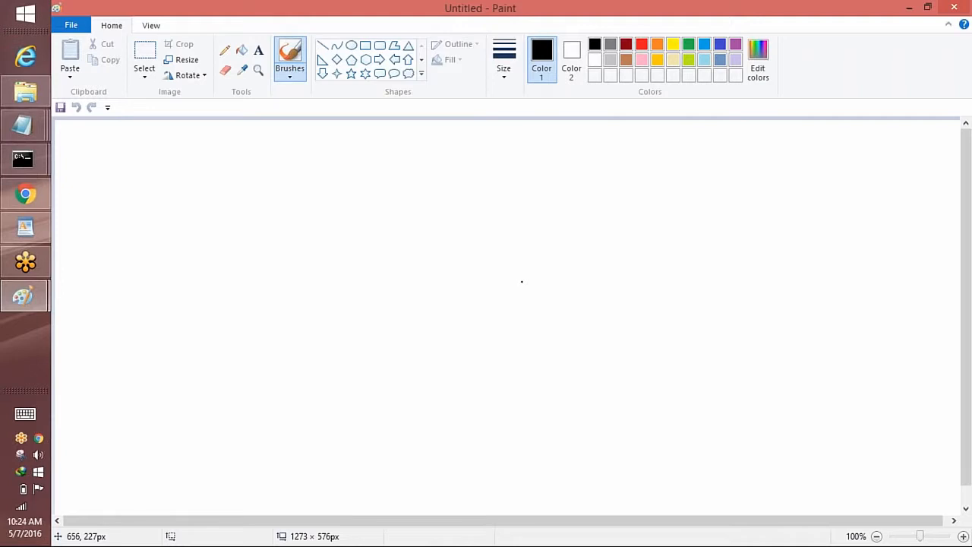
Handwrite an underlined "Candidate" with a bracket beside it and an arrow leading down to a circled "Task".
mouse_move(547, 182)
mouse_down()
mouse_move(543, 225)
mouse_move(607, 204)
mouse_move(682, 215)
mouse_move(705, 190)
mouse_move(727, 217)
mouse_up()
drag(511, 248, 743, 225)
drag(624, 184, 630, 192)
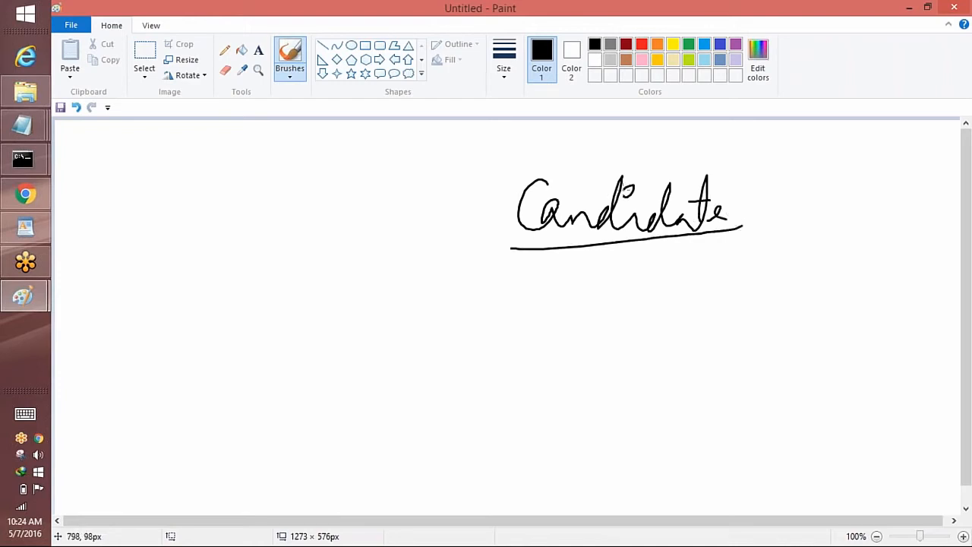
mouse_move(586, 244)
mouse_down()
mouse_move(495, 287)
mouse_move(490, 308)
mouse_up()
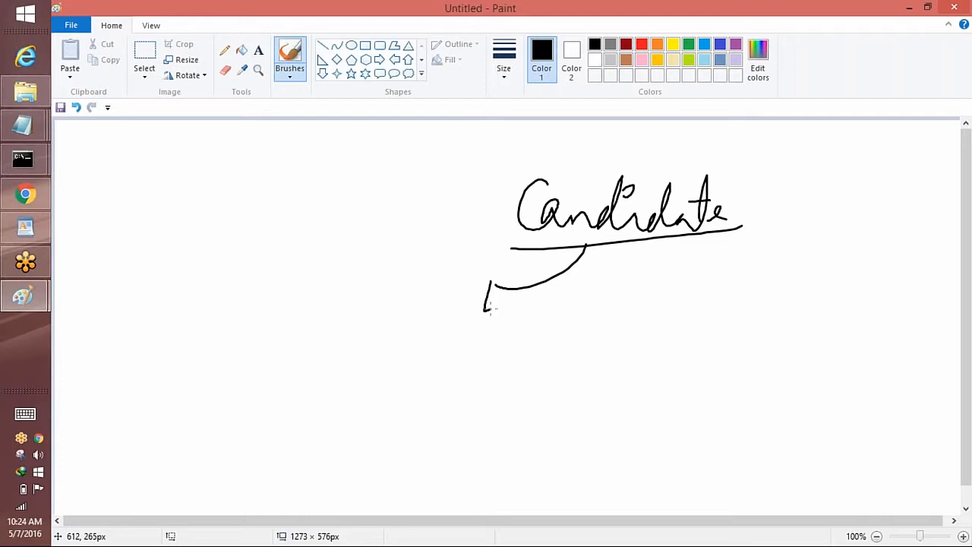
drag(773, 183, 787, 236)
drag(456, 321, 490, 313)
mouse_move(470, 316)
mouse_down()
mouse_move(469, 346)
mouse_move(561, 335)
mouse_up()
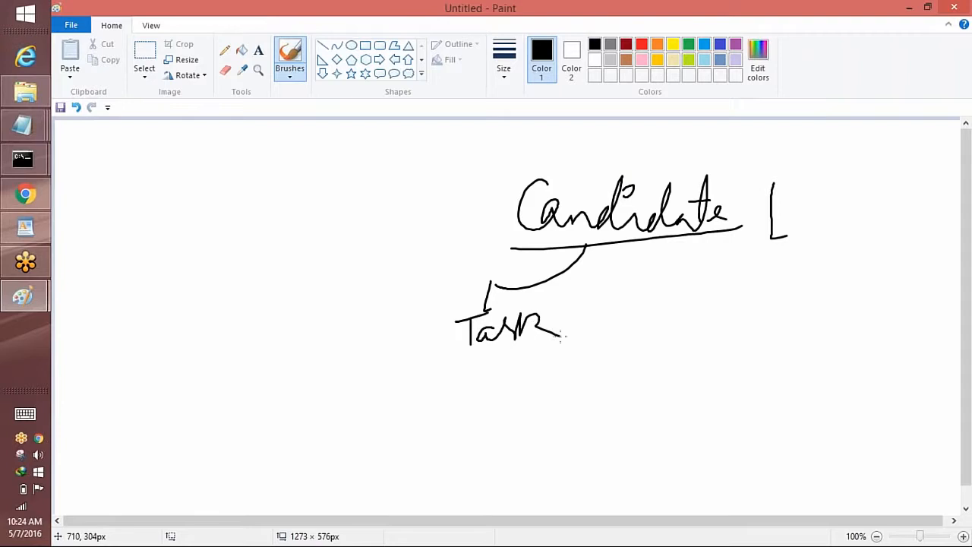
mouse_move(547, 293)
mouse_down()
mouse_move(532, 387)
mouse_move(507, 284)
mouse_up()
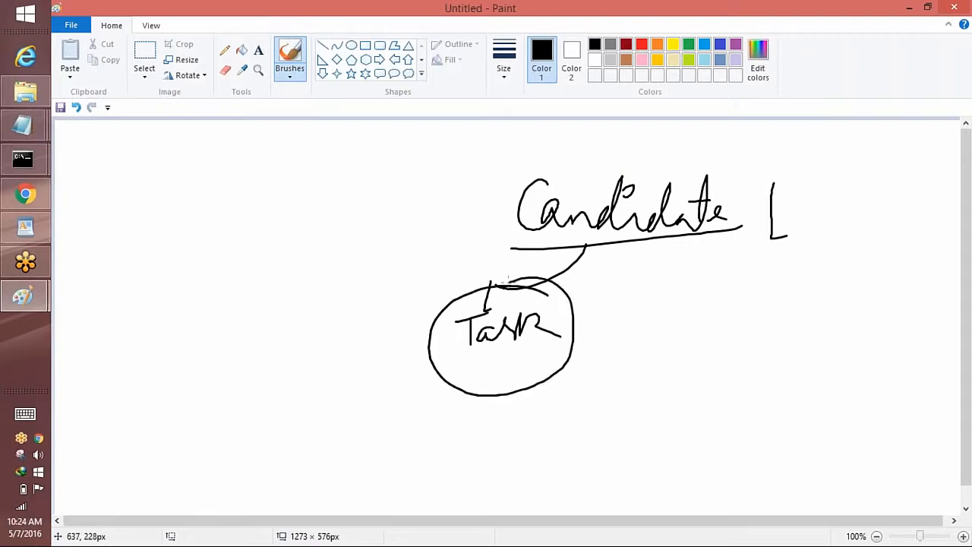
Circle the word "Candidate" and sketch a curly brace with short lines beyond it.
mouse_move(687, 155)
mouse_down()
mouse_move(517, 163)
mouse_move(694, 243)
mouse_move(676, 160)
mouse_up()
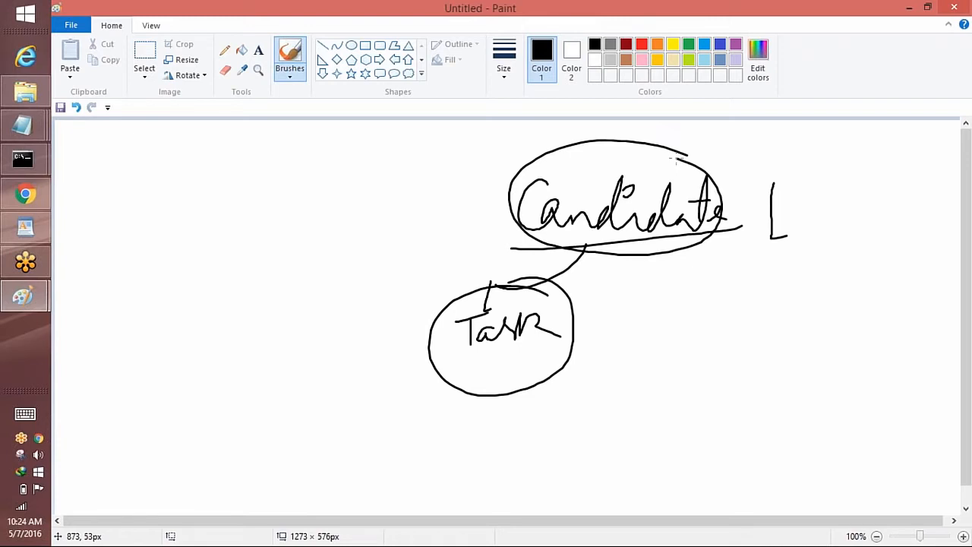
mouse_move(809, 134)
mouse_down()
mouse_move(794, 173)
mouse_move(814, 203)
mouse_up()
drag(855, 140, 896, 157)
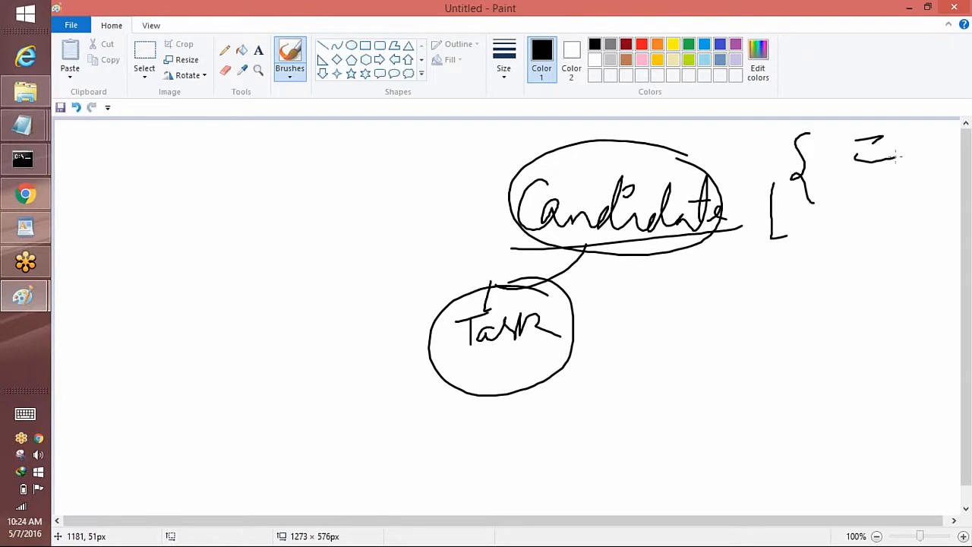
Handwrite the example candidate's name followed by "Dallas", underline the pair and circle it.
mouse_move(129, 188)
mouse_down()
mouse_move(167, 225)
mouse_move(211, 199)
mouse_move(291, 196)
mouse_up()
mouse_move(334, 156)
mouse_down()
mouse_move(342, 190)
mouse_move(379, 192)
mouse_move(410, 163)
mouse_move(431, 163)
mouse_move(404, 186)
mouse_move(157, 250)
mouse_up()
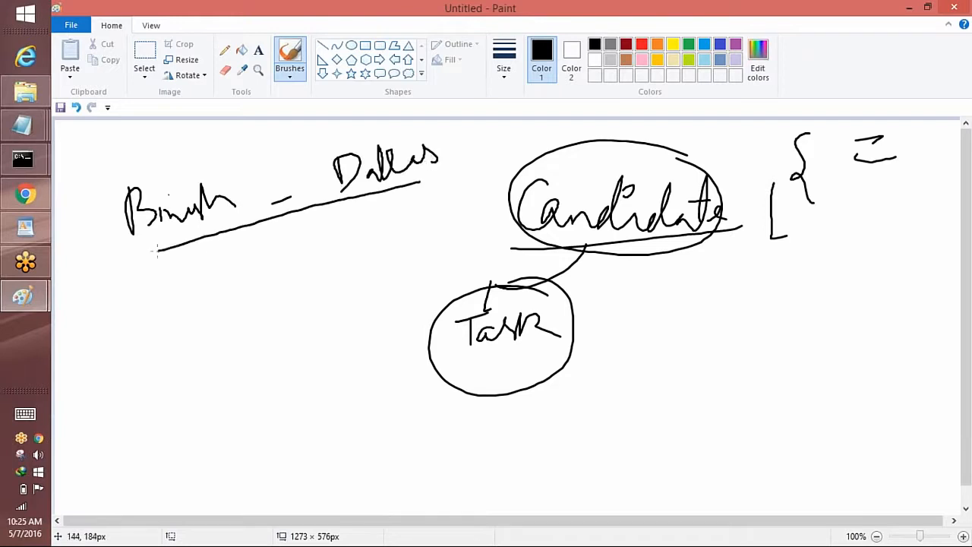
mouse_move(455, 136)
mouse_down()
mouse_move(114, 183)
mouse_move(435, 173)
mouse_up()
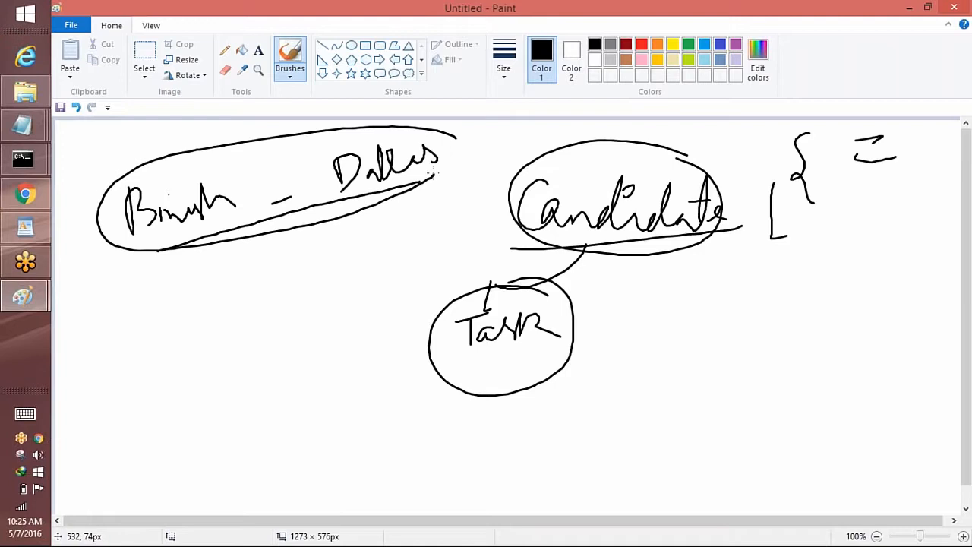
Write a circled "Dallas" below the candidate's name, with arrows linking it to the word "task" and the task back to the candidate.
mouse_move(136, 362)
mouse_down()
mouse_move(156, 365)
mouse_move(214, 321)
mouse_move(154, 394)
mouse_up()
drag(229, 311, 325, 277)
mouse_move(315, 272)
mouse_down()
mouse_move(366, 242)
mouse_move(385, 253)
mouse_up()
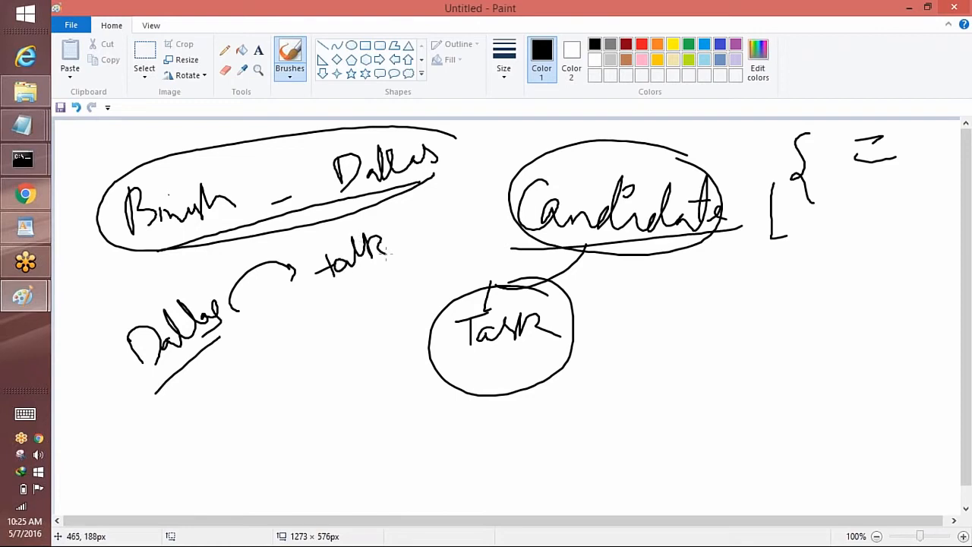
mouse_move(226, 281)
mouse_down()
mouse_move(116, 335)
mouse_move(212, 376)
mouse_up()
mouse_move(354, 258)
mouse_down()
mouse_move(161, 250)
mouse_move(183, 256)
mouse_up()
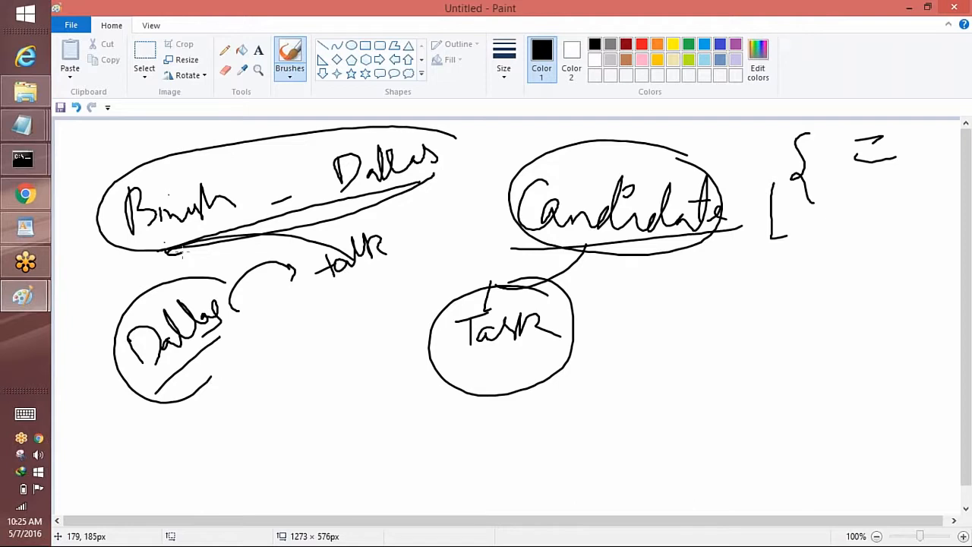
Draw arrows down from the task note to the handwritten name of the person receiving the task.
drag(291, 278, 258, 363)
mouse_move(250, 410)
mouse_down()
mouse_move(252, 437)
mouse_move(292, 424)
mouse_move(310, 402)
mouse_up()
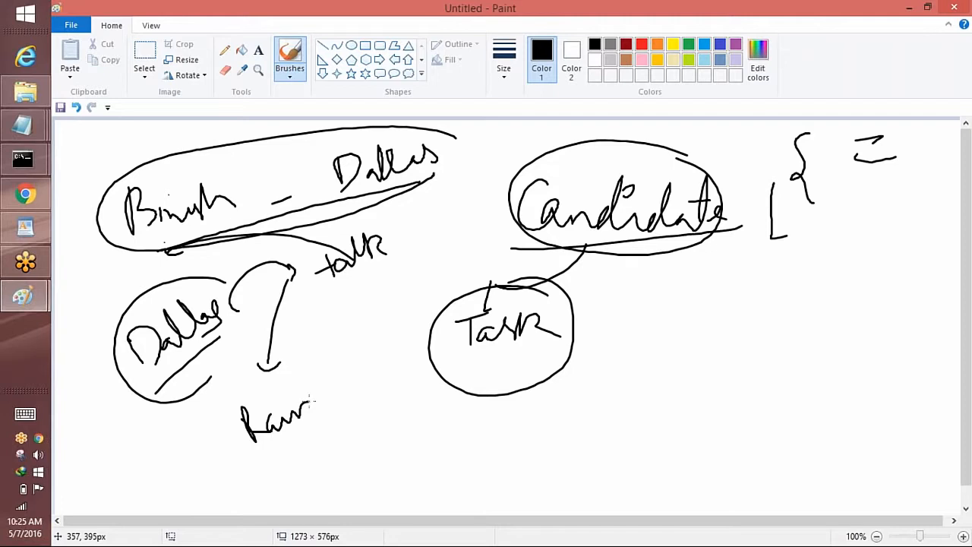
mouse_move(328, 281)
mouse_down()
mouse_move(291, 384)
mouse_move(316, 372)
mouse_up()
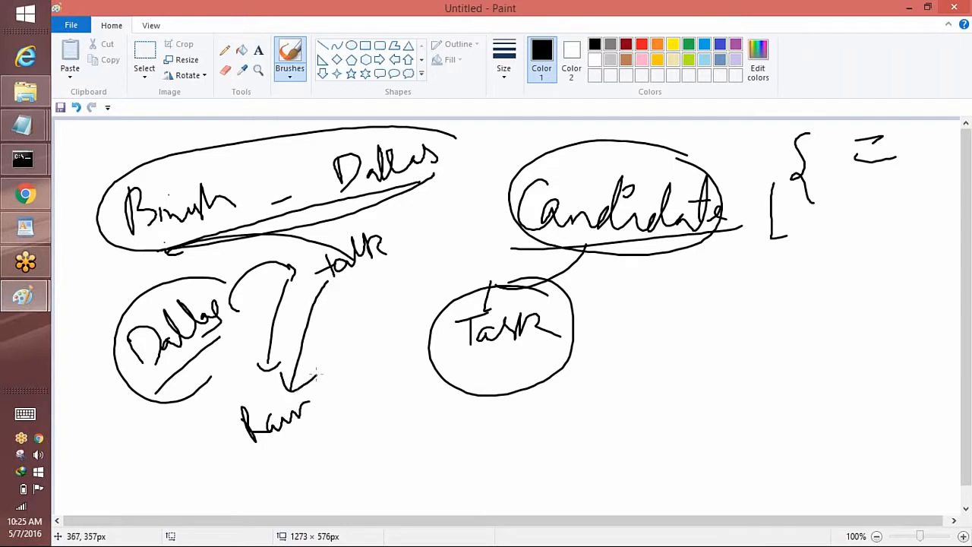
Draw a small box on the blank area below "Candidate" and write a circled "Queue" under it.
mouse_move(680, 296)
mouse_down()
mouse_move(680, 336)
mouse_move(735, 325)
mouse_move(688, 339)
mouse_up()
mouse_move(703, 357)
mouse_down()
mouse_move(706, 391)
mouse_move(750, 365)
mouse_move(790, 364)
mouse_up()
mouse_move(807, 340)
mouse_down()
mouse_move(699, 420)
mouse_move(810, 337)
mouse_up()
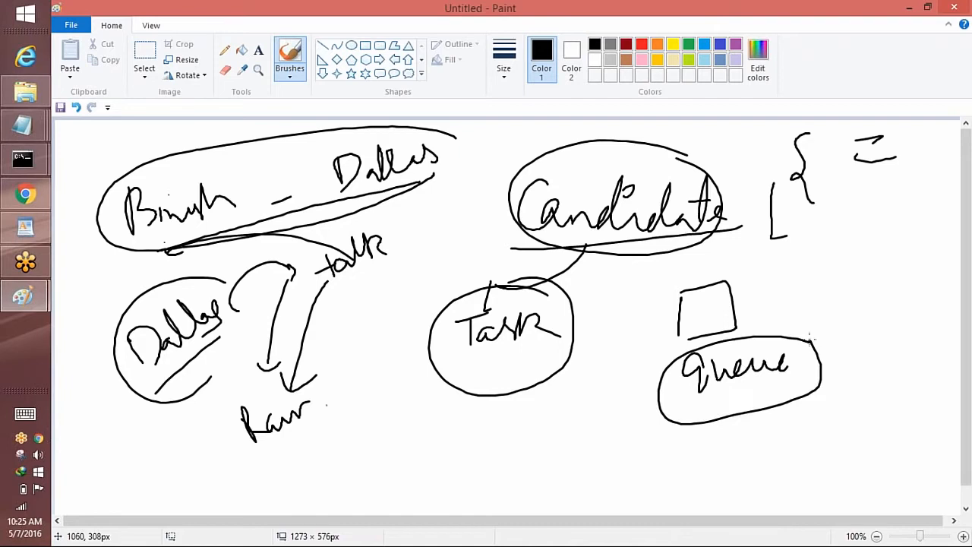
Circle the name of the person receiving the task and return to the Salesforce Setup page in Chrome.
drag(327, 402, 221, 432)
mouse_move(273, 379)
mouse_down()
mouse_move(207, 418)
mouse_move(321, 446)
mouse_move(292, 377)
mouse_up()
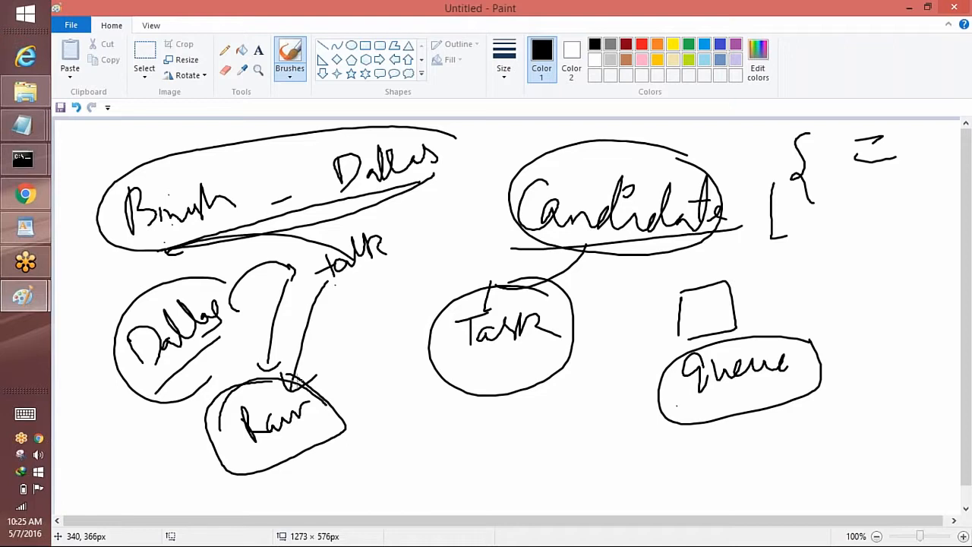
drag(334, 414, 236, 448)
mouse_move(790, 249)
mouse_down()
mouse_move(814, 261)
mouse_move(914, 268)
mouse_up()
click(908, 9)
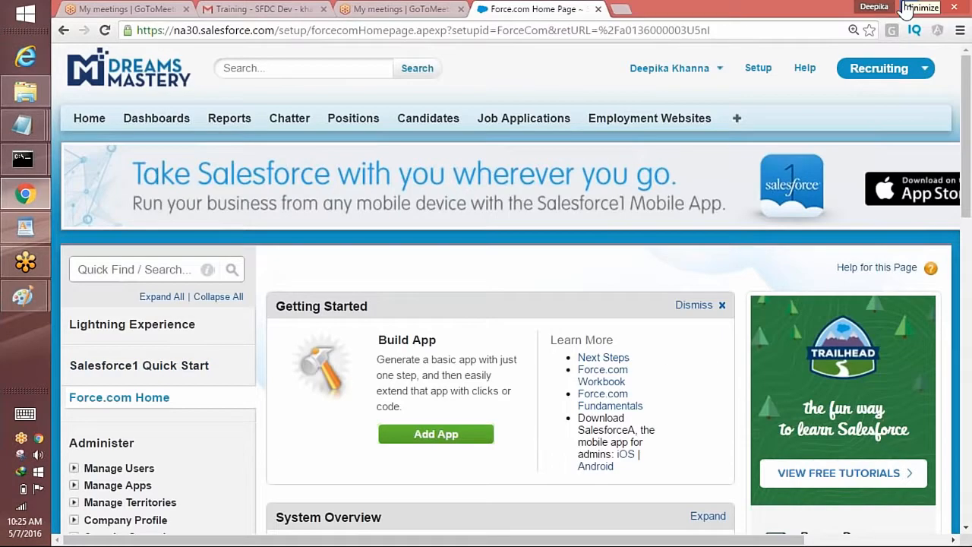
Search Setup for "workflo" and open Workflow Rules under Workflow & Approvals.
click(762, 79)
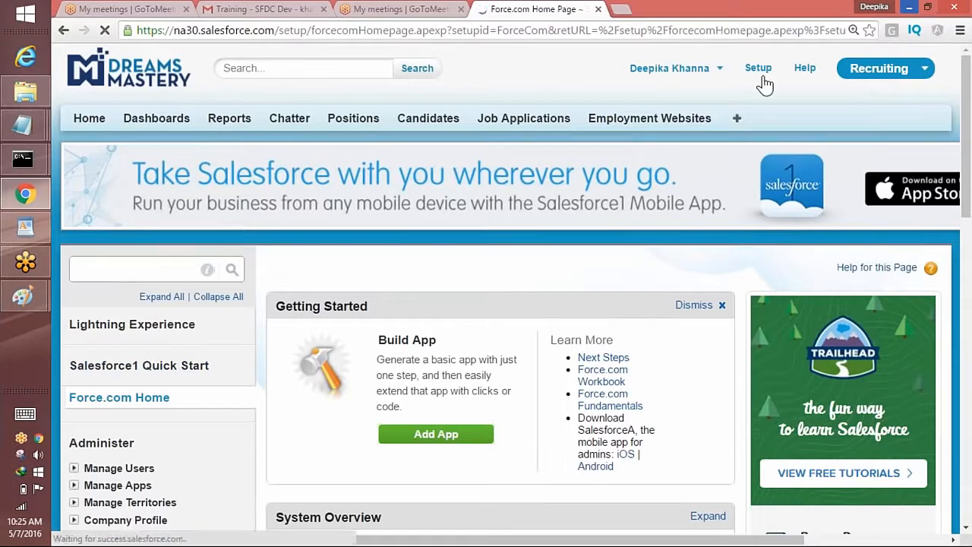
click(123, 274)
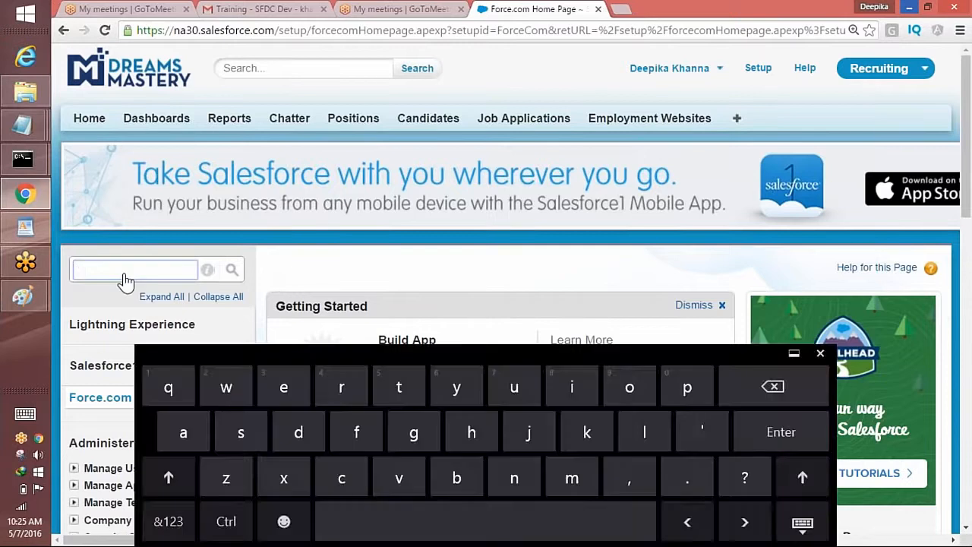
text(work)
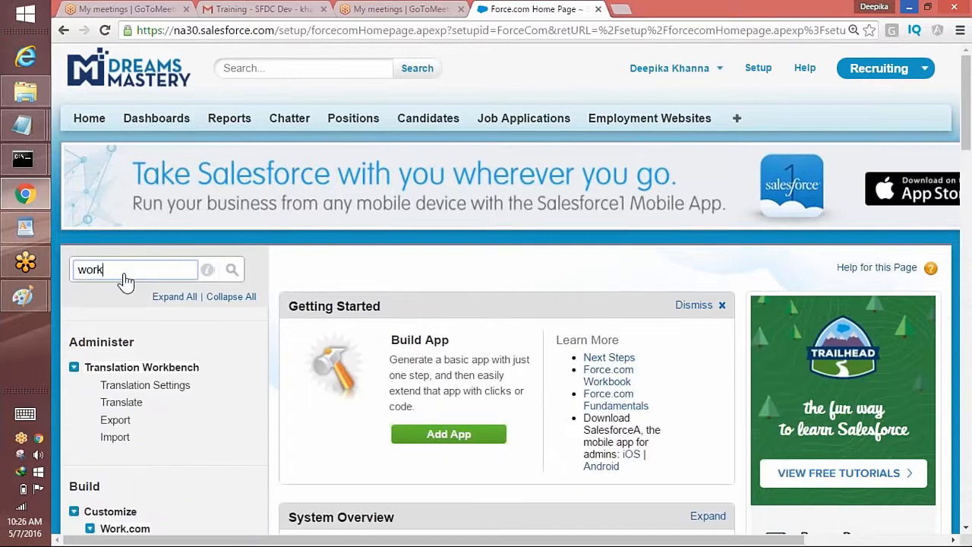
scroll(217, 308, down, 2)
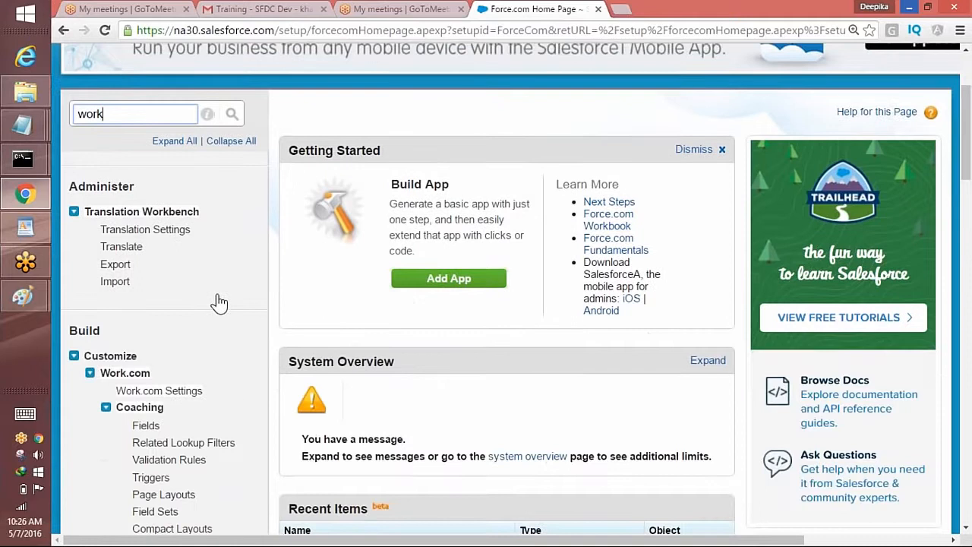
scroll(230, 394, up, 1)
text(flo)
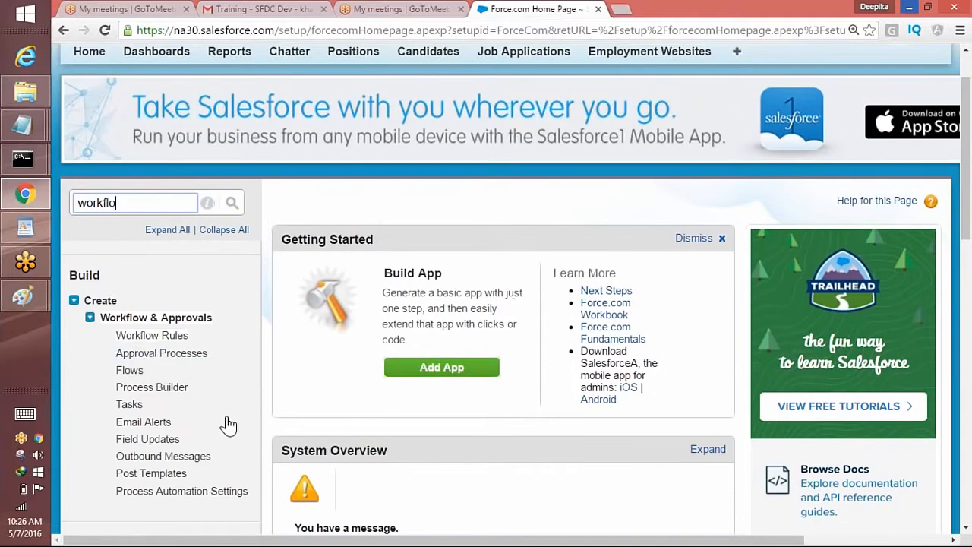
scroll(184, 391, up, 1)
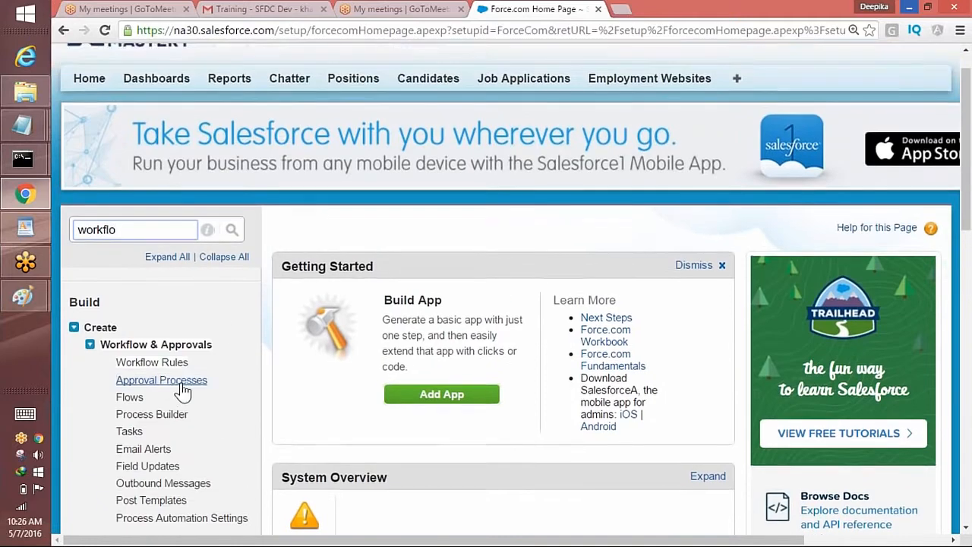
click(174, 382)
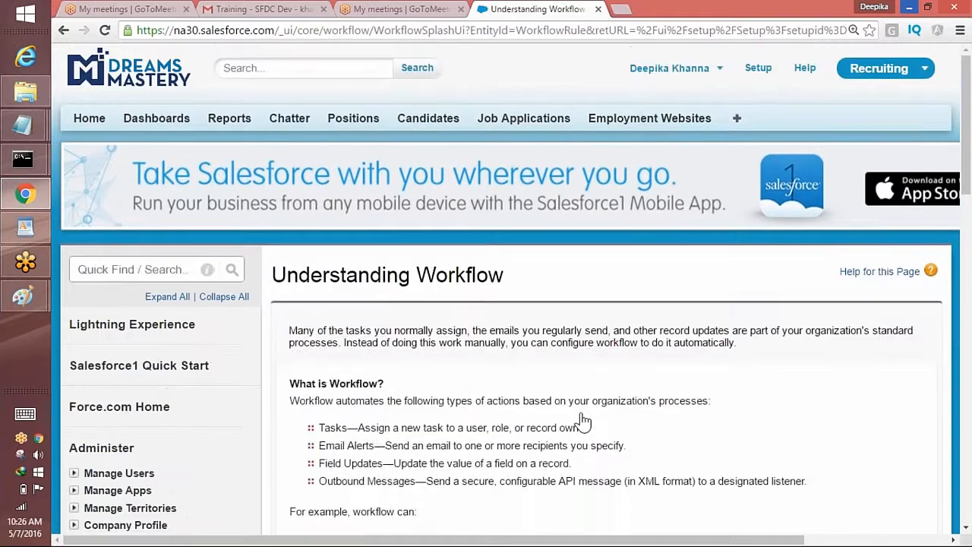
Continue past the Understanding Workflow introduction and deactivate the "Update the Country" rule.
scroll(584, 422, down, 4)
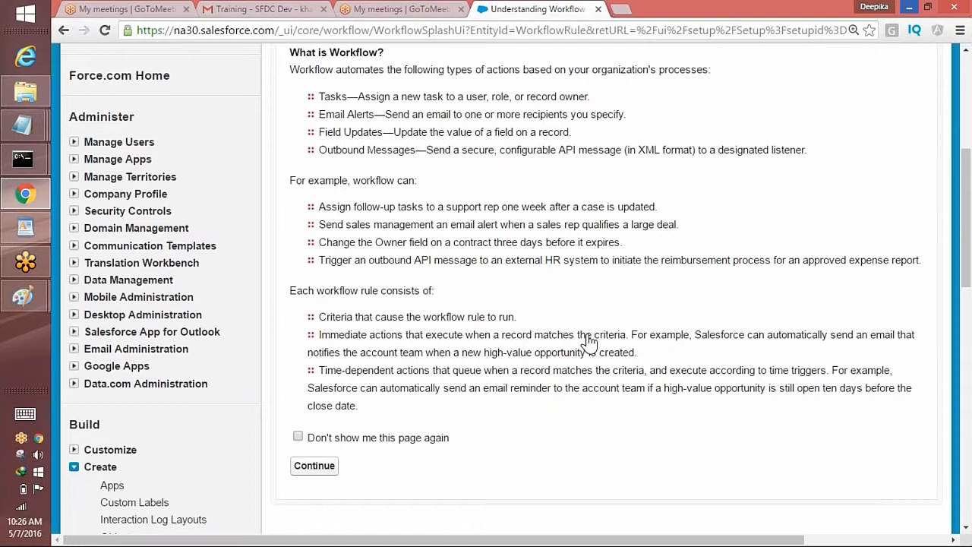
click(315, 465)
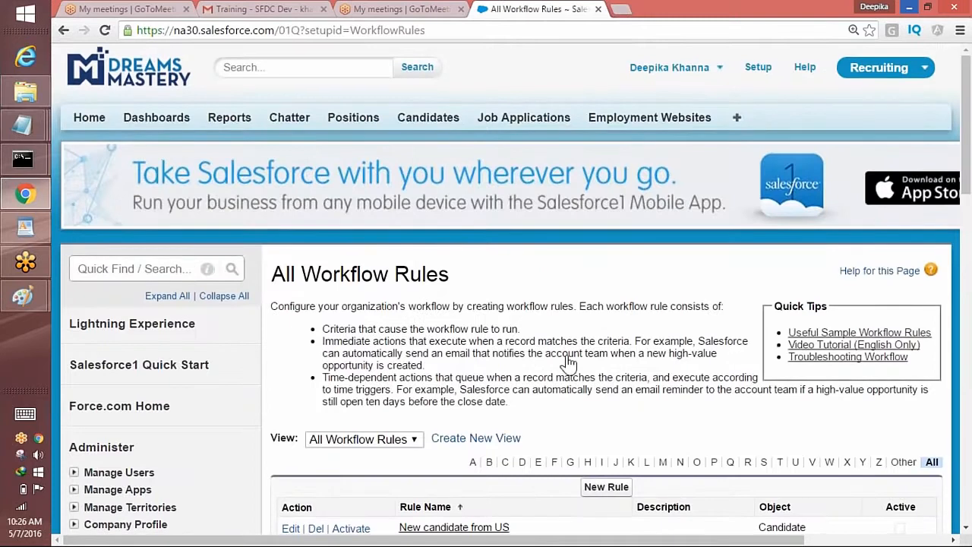
scroll(574, 246, down, 2)
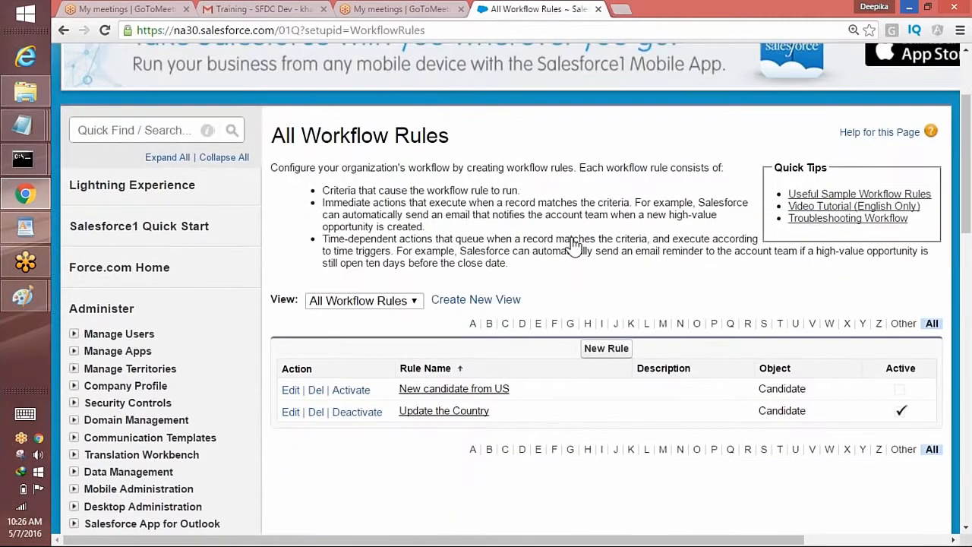
click(357, 411)
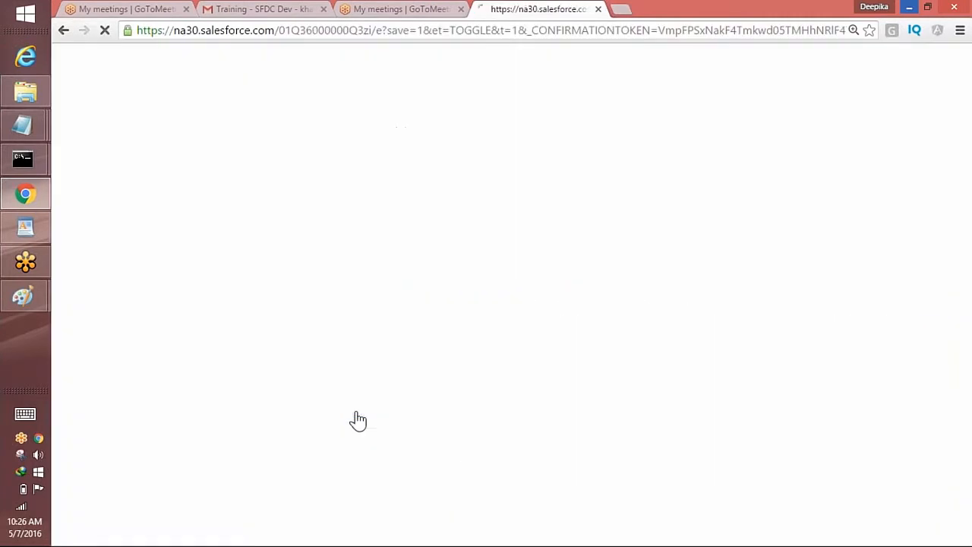
Start a new workflow rule on the Candidate object and continue to its configuration.
scroll(486, 342, down, 2)
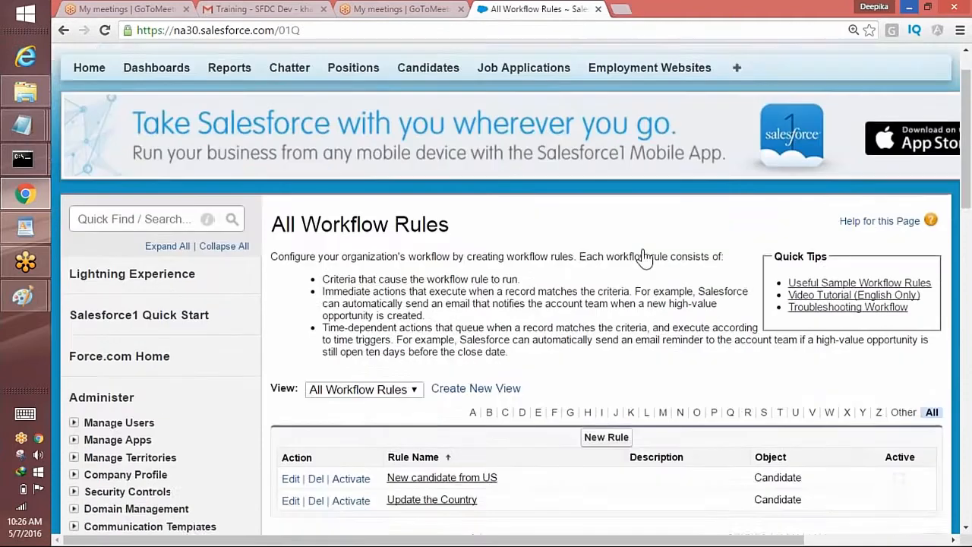
click(604, 354)
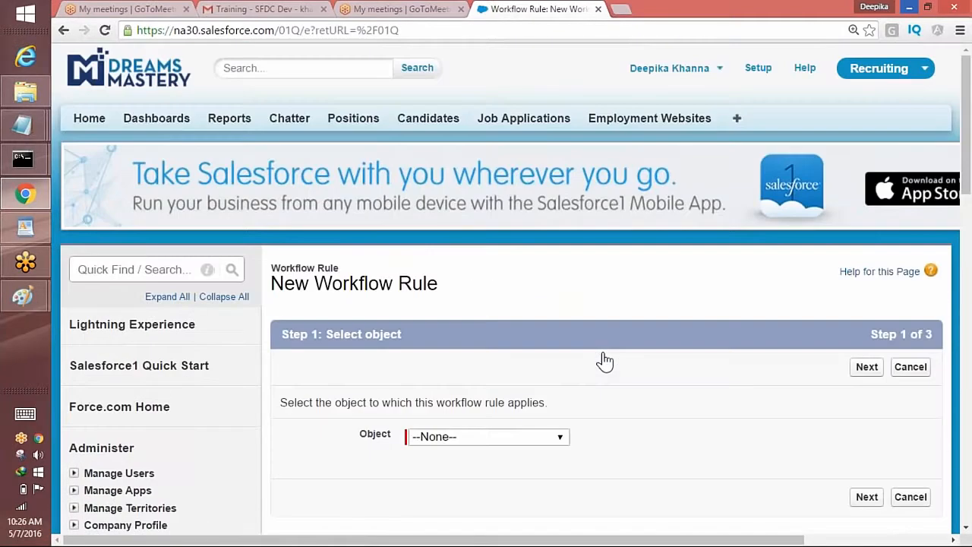
scroll(604, 362, down, 1)
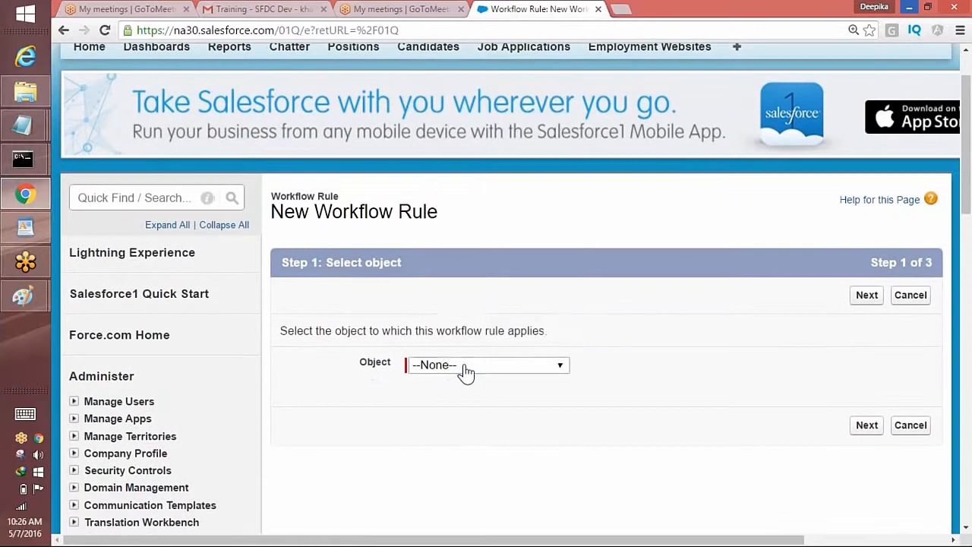
click(465, 368)
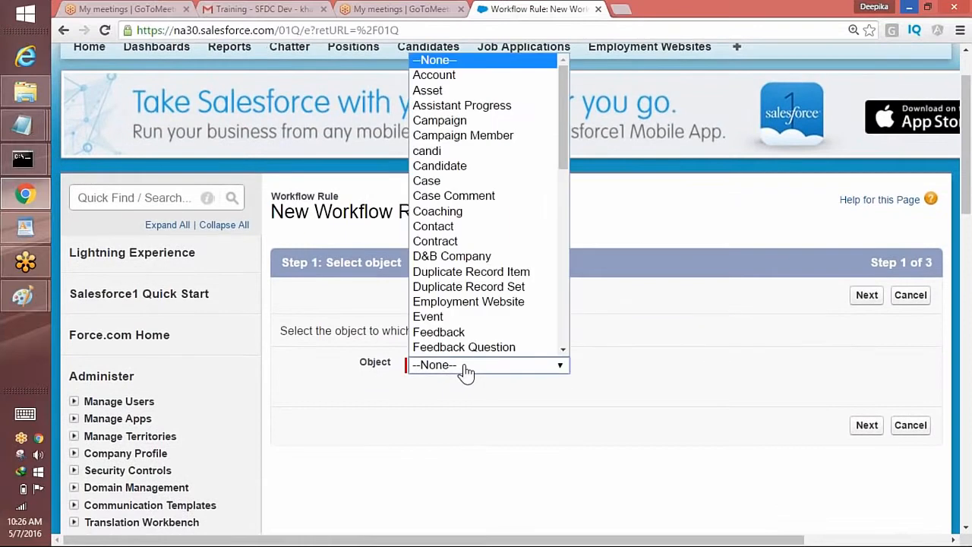
click(460, 167)
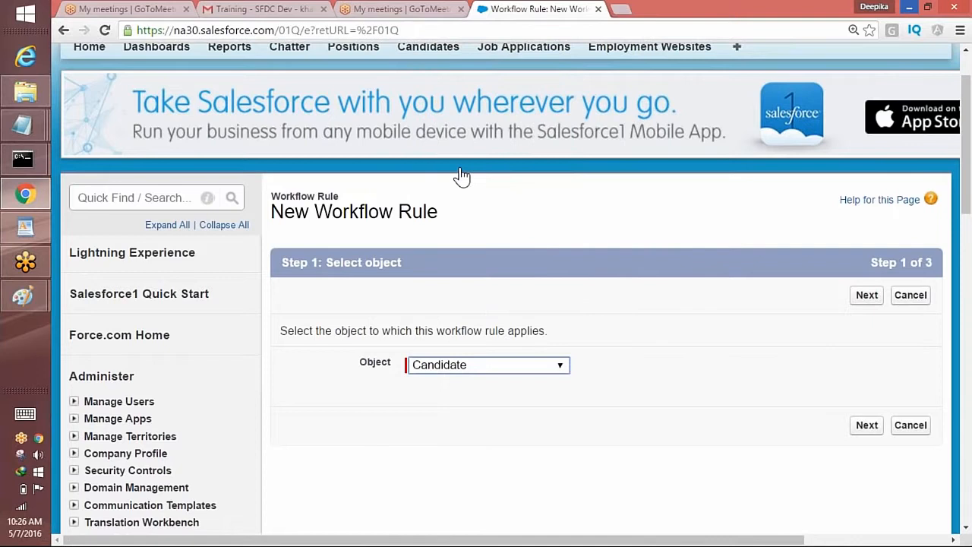
click(867, 427)
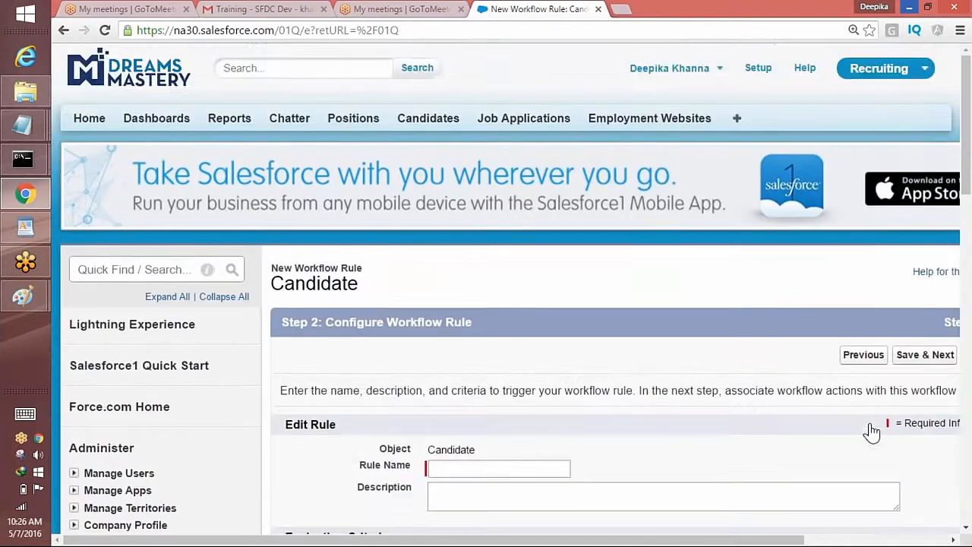
Name the new workflow rule "Assign a task for user".
scroll(597, 319, down, 2)
click(455, 390)
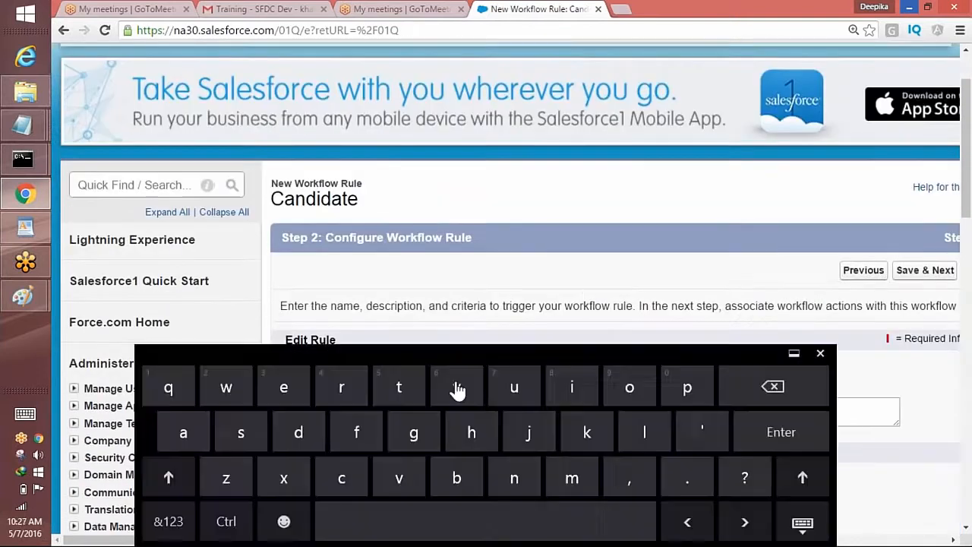
click(820, 353)
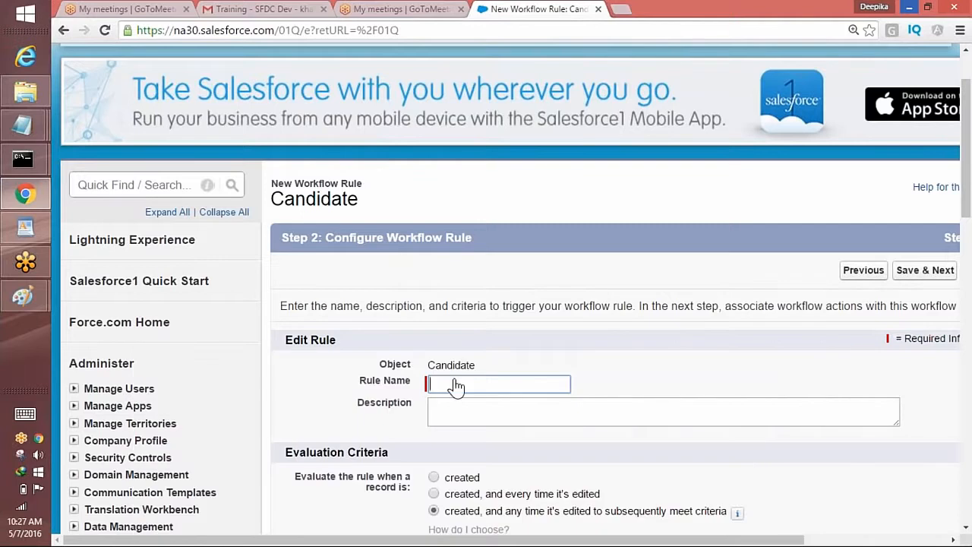
click(456, 388)
scroll(711, 228, down, 1)
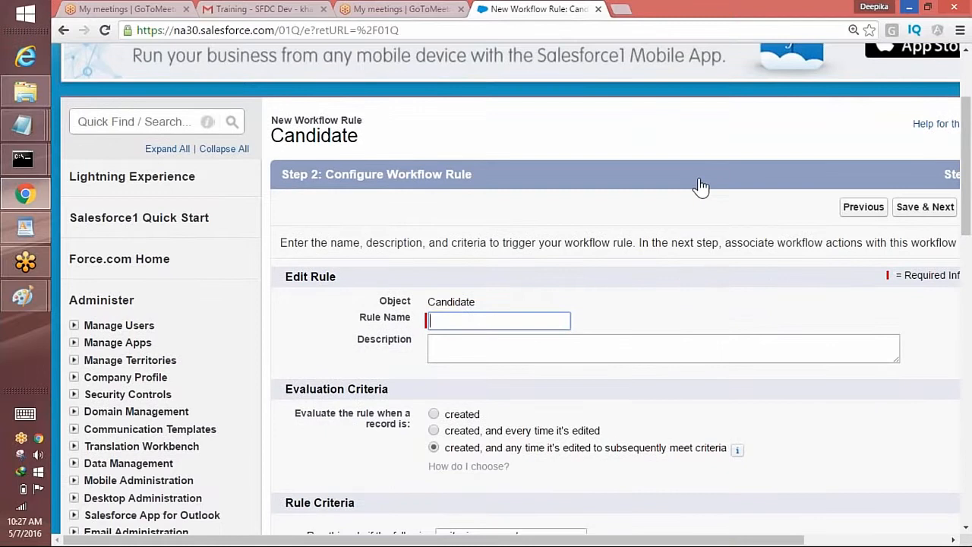
text(When a candi)
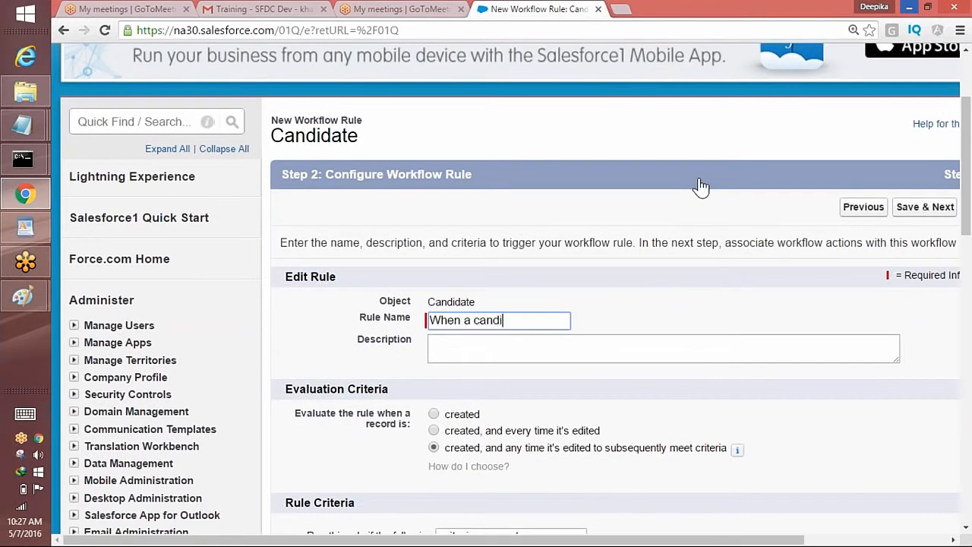
key(BackSpace)
key(BackSpace)
key(BackSpace)
key(BackSpace)
key(BackSpace)
key(BackSpace)
key(BackSpace)
key(BackSpace)
key(BackSpace)
key(BackSpace)
key(BackSpace)
key(BackSpace)
text(As)
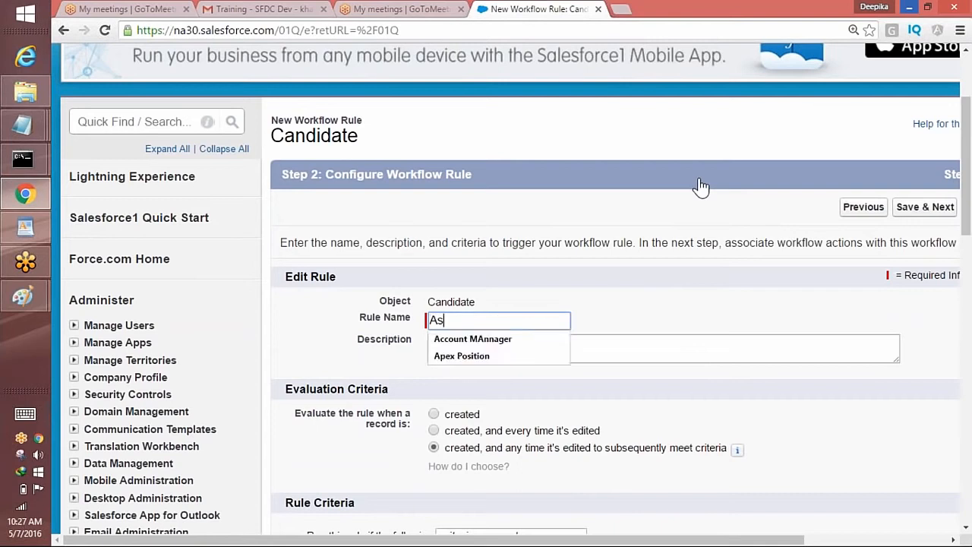
text(sign a taks)
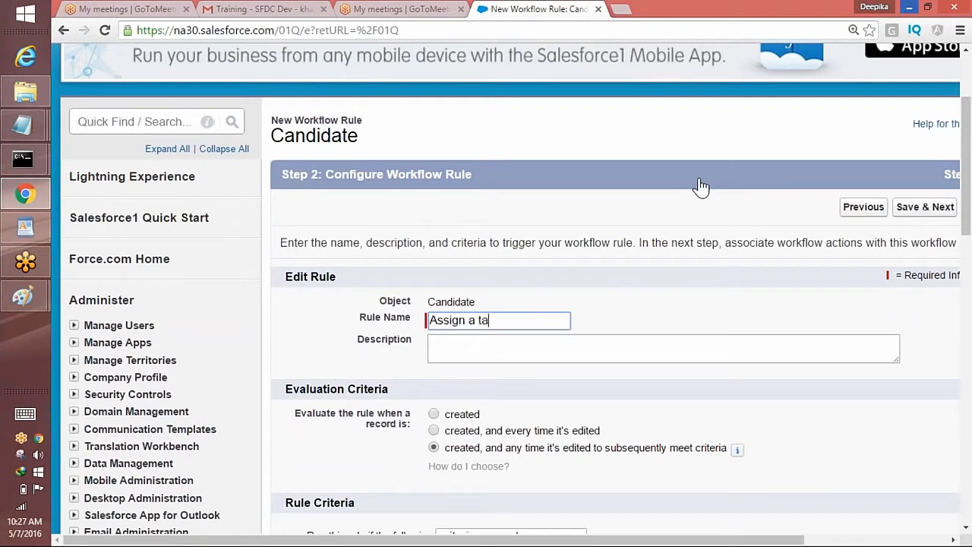
key(BackSpace)
key(BackSpace)
key(BackSpace)
key(BackSpace)
key(BackSpace)
text(task for user)
Set the first rule criterion to the Candidate: State field with the equals operator.
scroll(510, 262, down, 4)
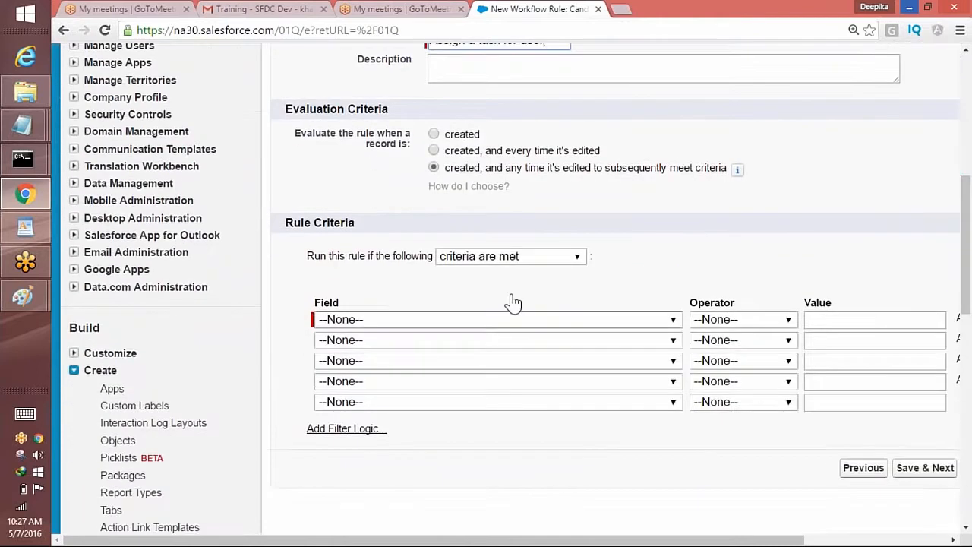
click(425, 319)
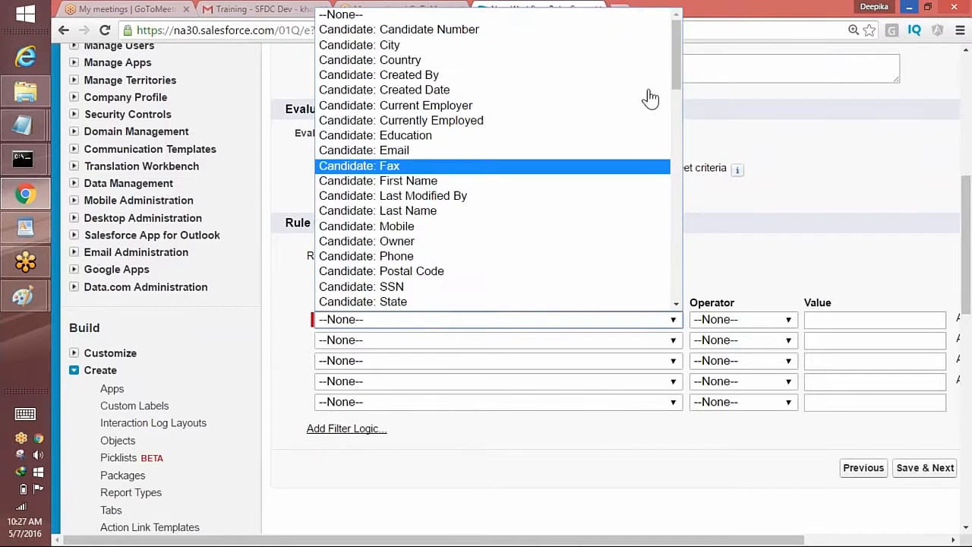
scroll(963, 231, up, 2)
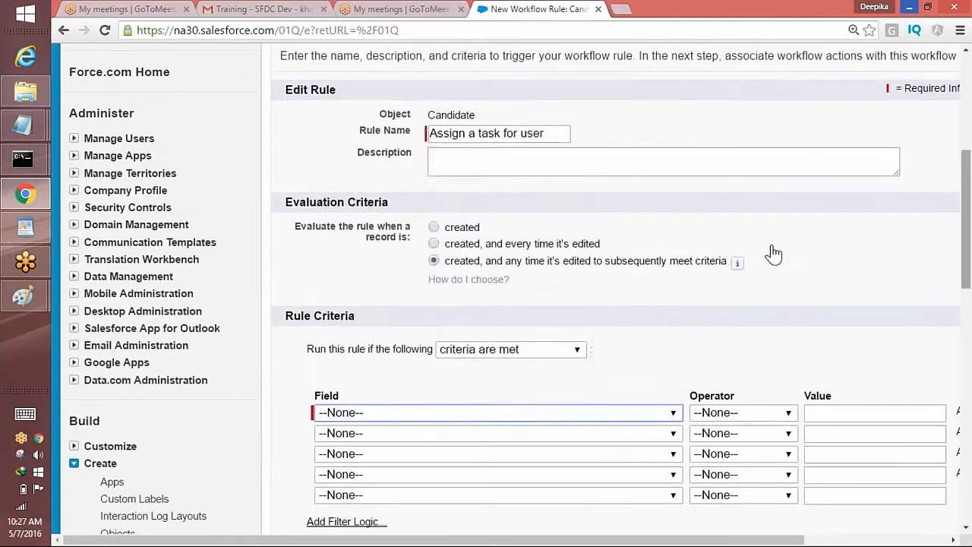
click(569, 414)
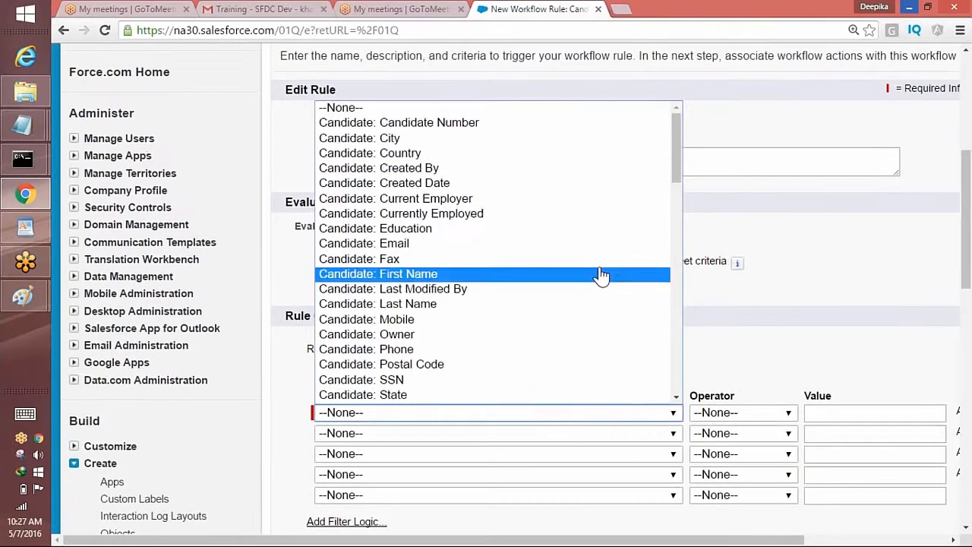
drag(679, 170, 681, 214)
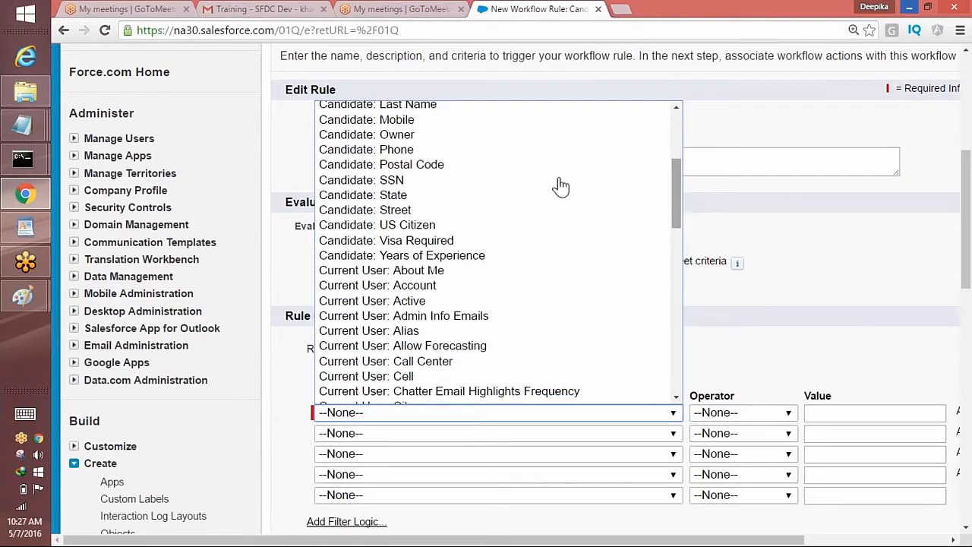
click(365, 198)
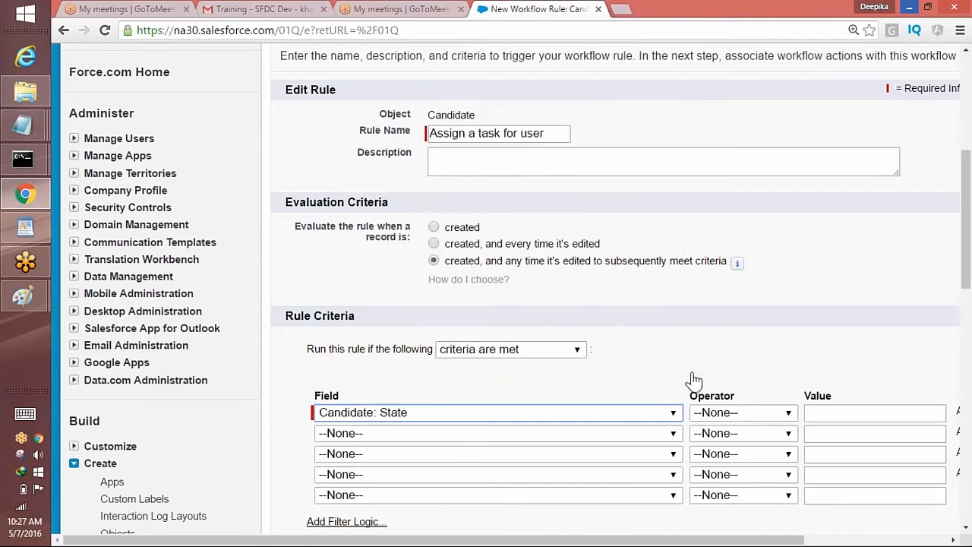
click(761, 414)
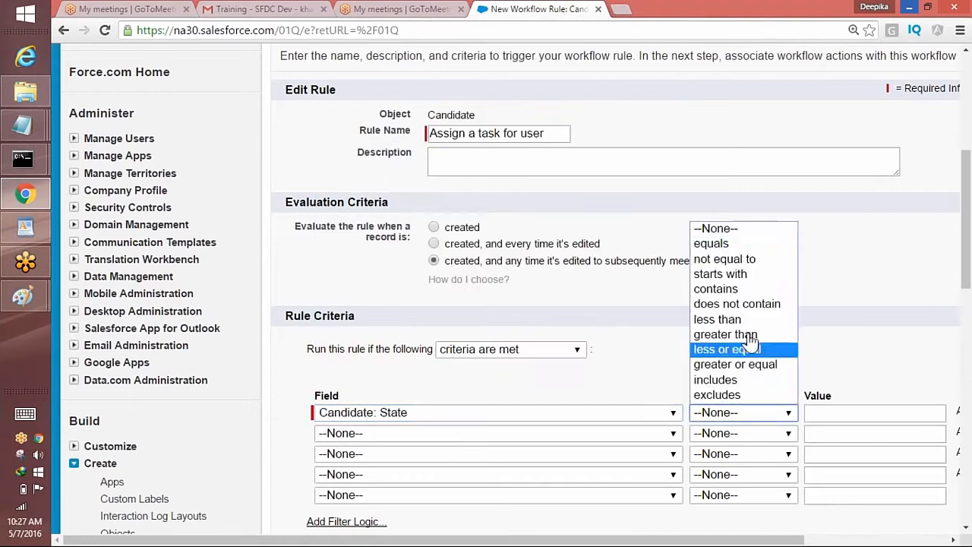
click(728, 243)
Enter Texas as the State criterion's value and save the rule to continue to its workflow actions.
click(806, 432)
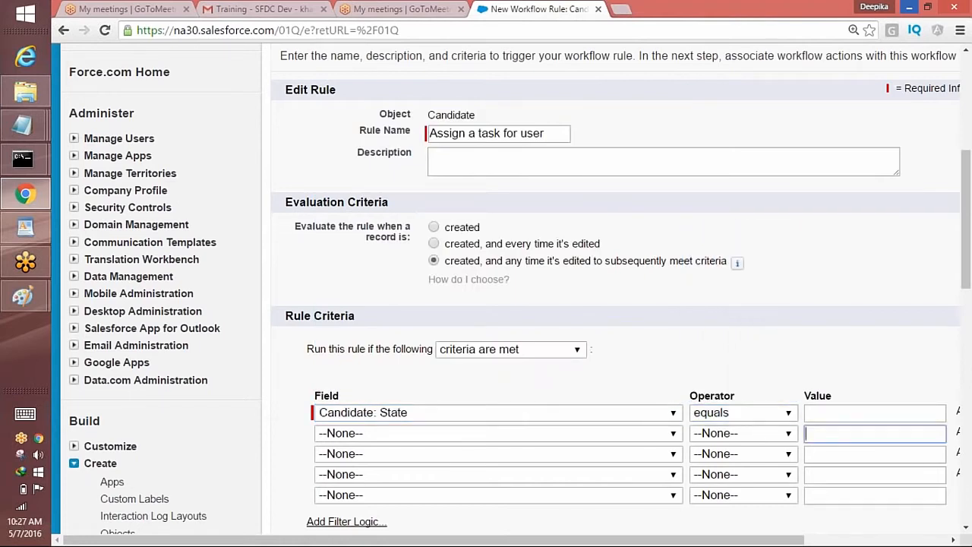
click(820, 412)
text(texa)
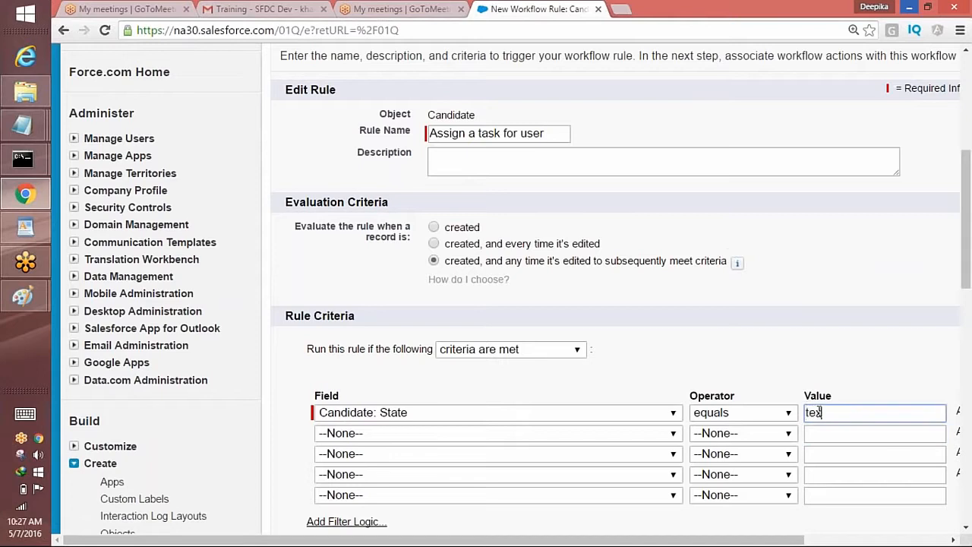
key(BackSpace)
key(BackSpace)
key(BackSpace)
key(BackSpace)
text(Texas)
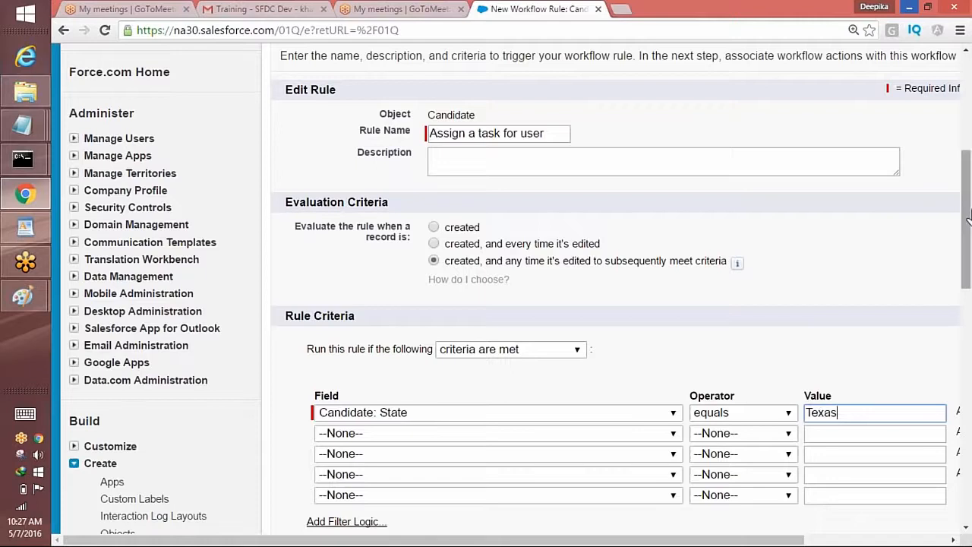
scroll(896, 411, down, 3)
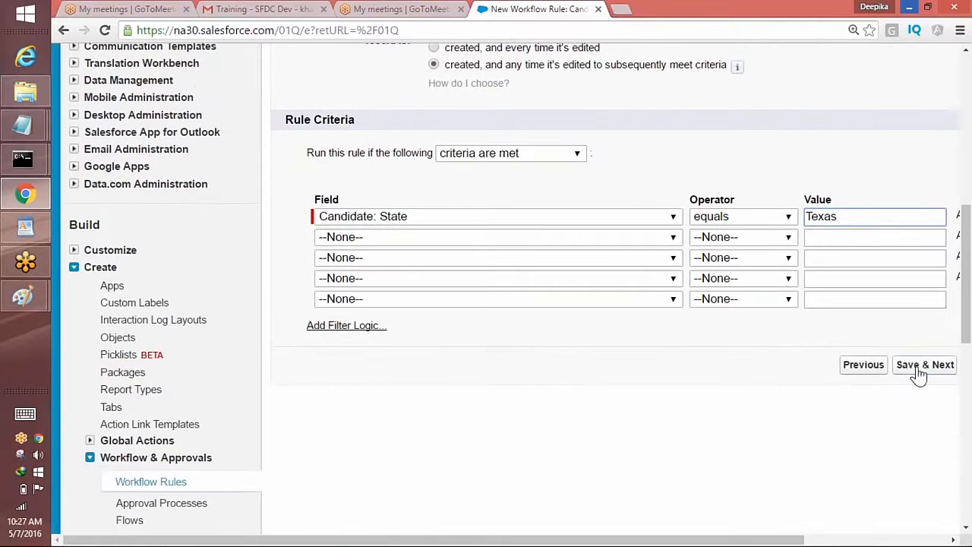
click(920, 369)
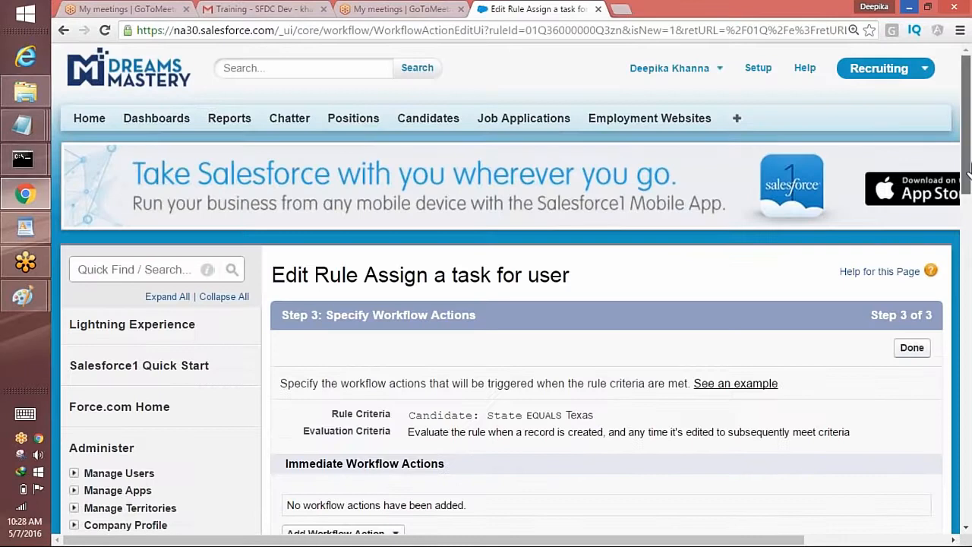
Add a new task as an immediate workflow action of the rule.
scroll(378, 259, down, 4)
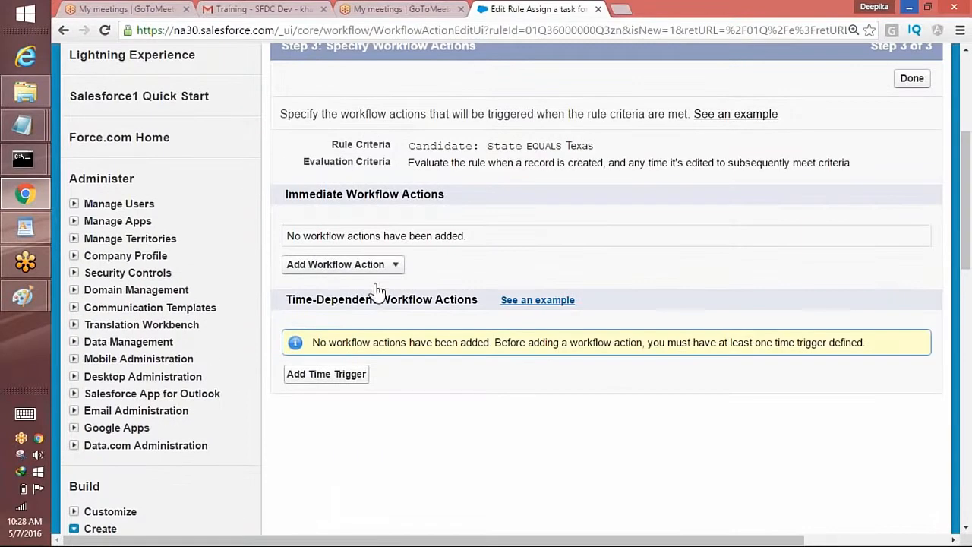
drag(414, 142, 599, 145)
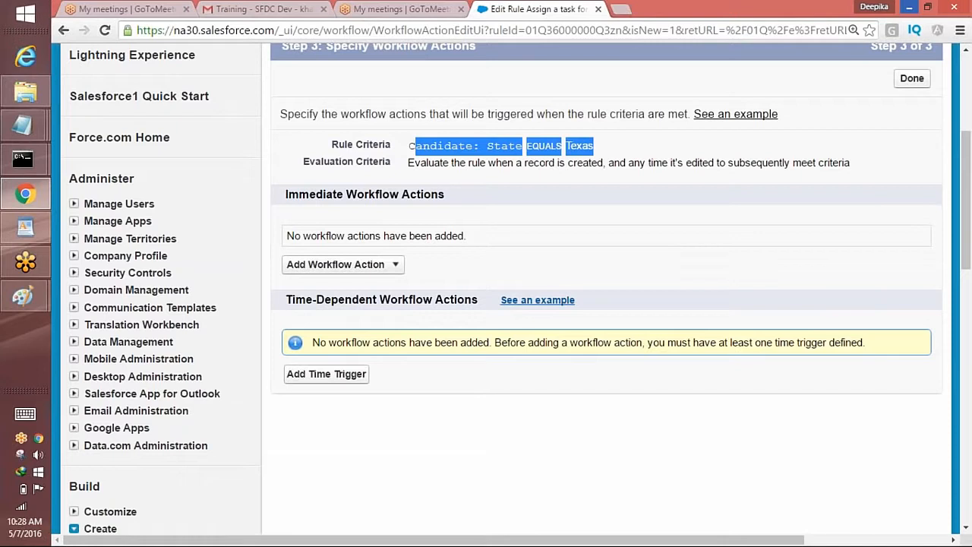
click(374, 266)
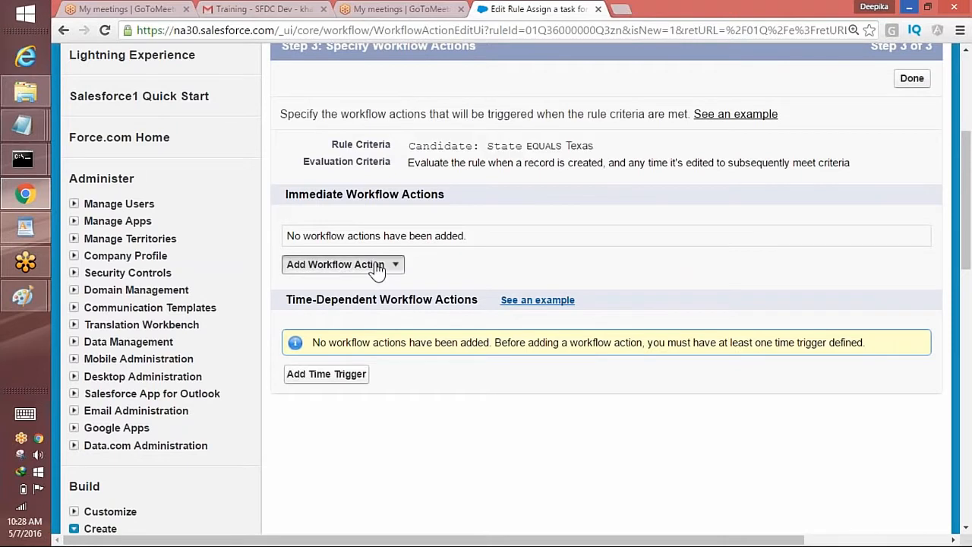
click(323, 290)
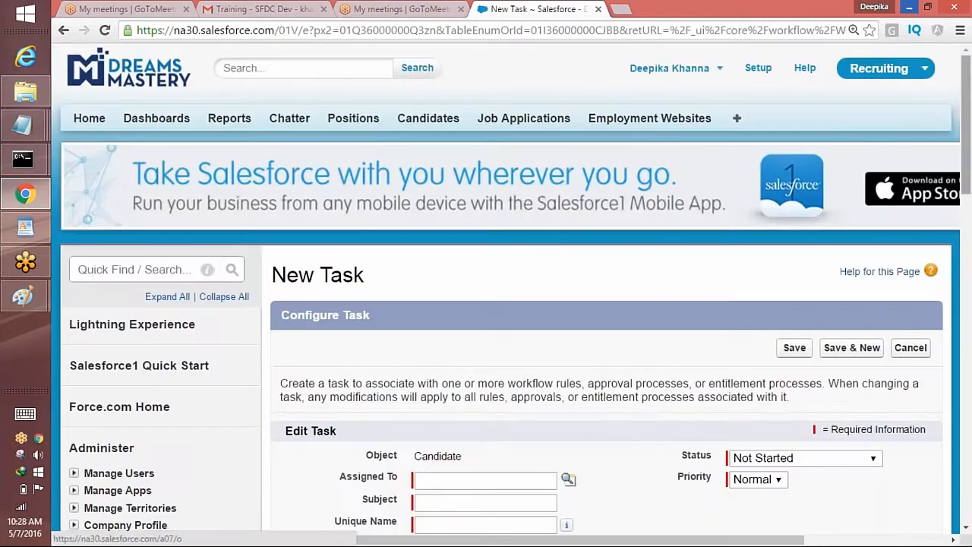
Open the task's Assigned To lookup and look through the Role and Owner assignee types.
drag(967, 155, 967, 264)
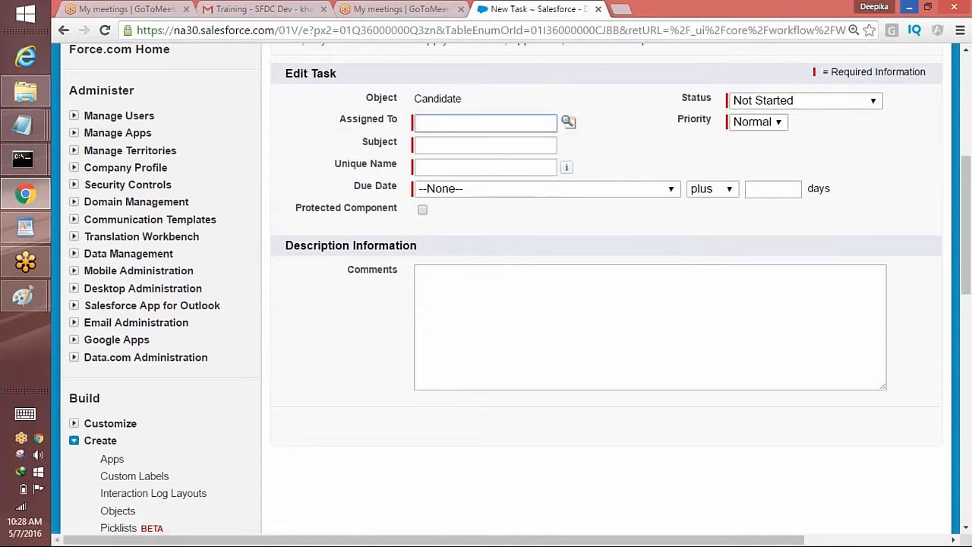
click(568, 121)
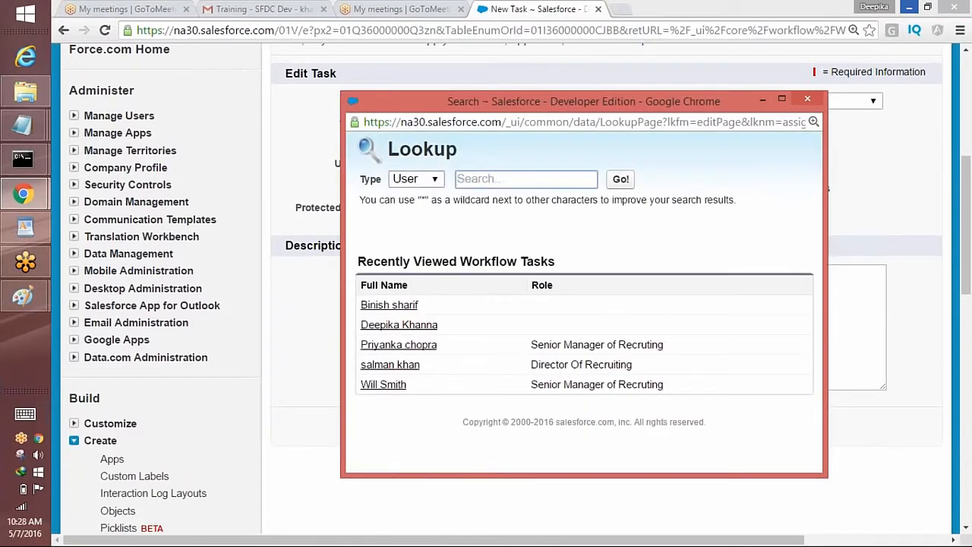
click(426, 181)
click(410, 210)
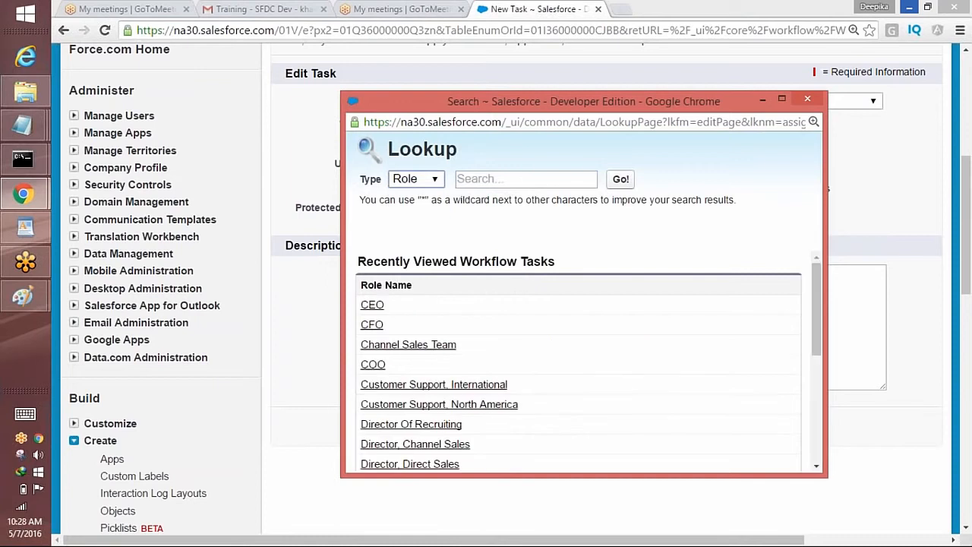
drag(818, 335, 807, 435)
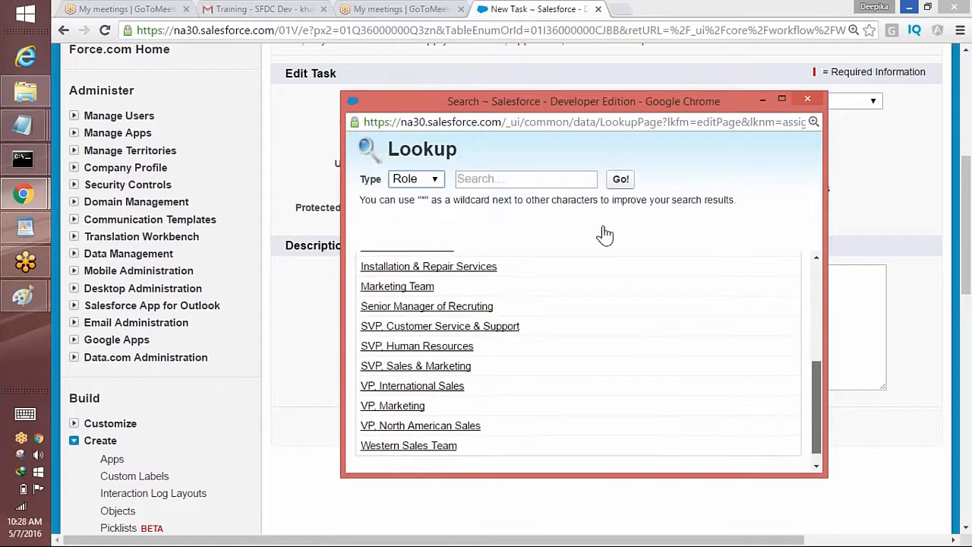
click(414, 181)
click(414, 227)
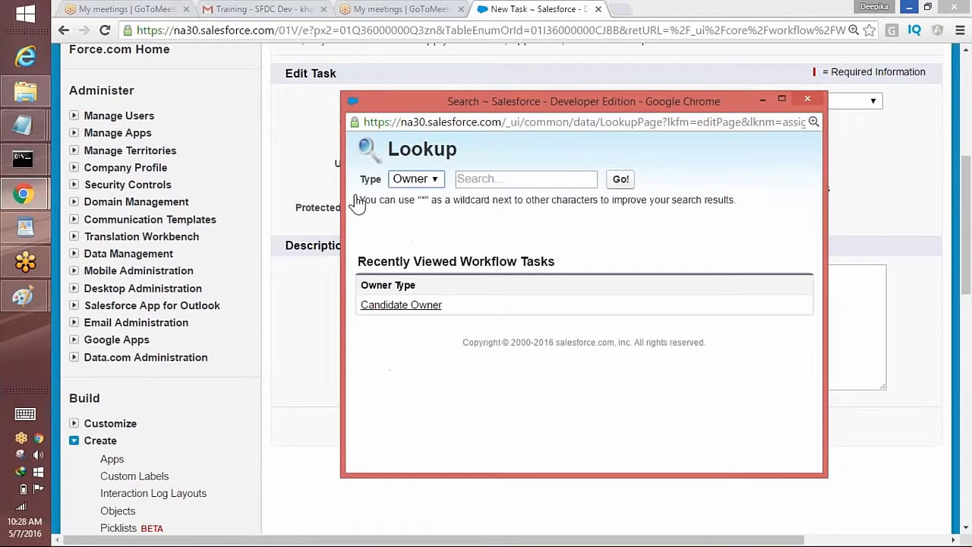
Switch the lookup to User and assign the task to the first user with the Senior Manager of Recruting role.
click(426, 183)
click(410, 197)
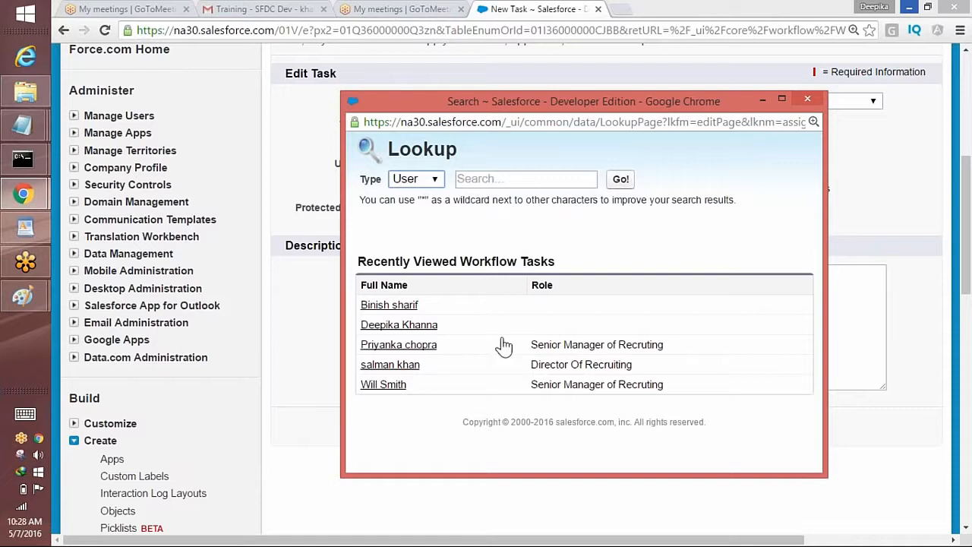
click(426, 351)
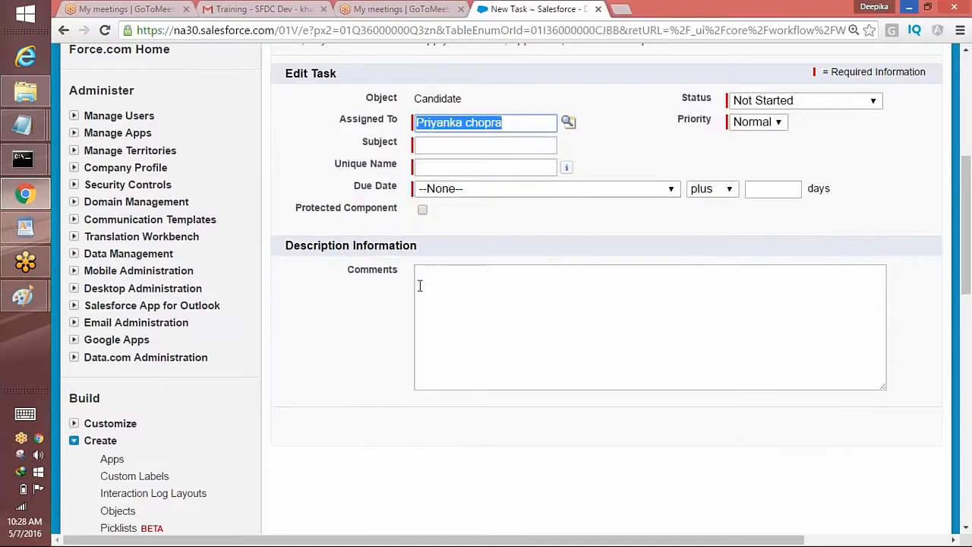
Enter "Communicate with the candidate over phone" as the task's subject and have the unique name filled in from it.
scroll(814, 223, up, 3)
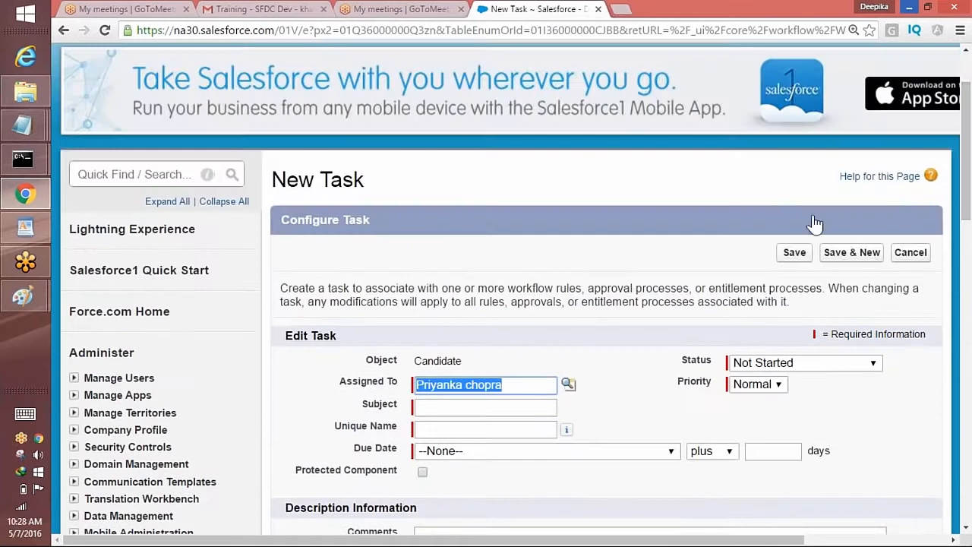
scroll(524, 287, down, 2)
click(453, 267)
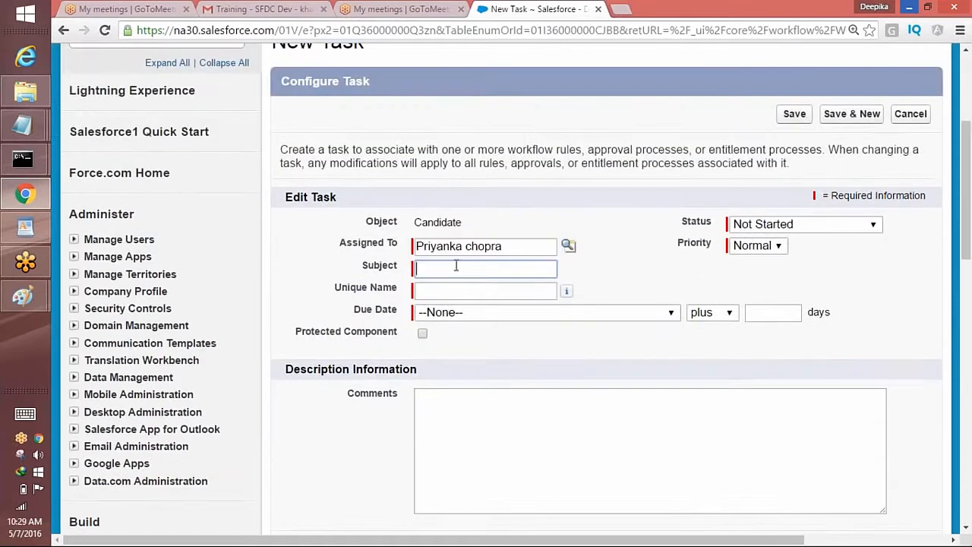
click(454, 267)
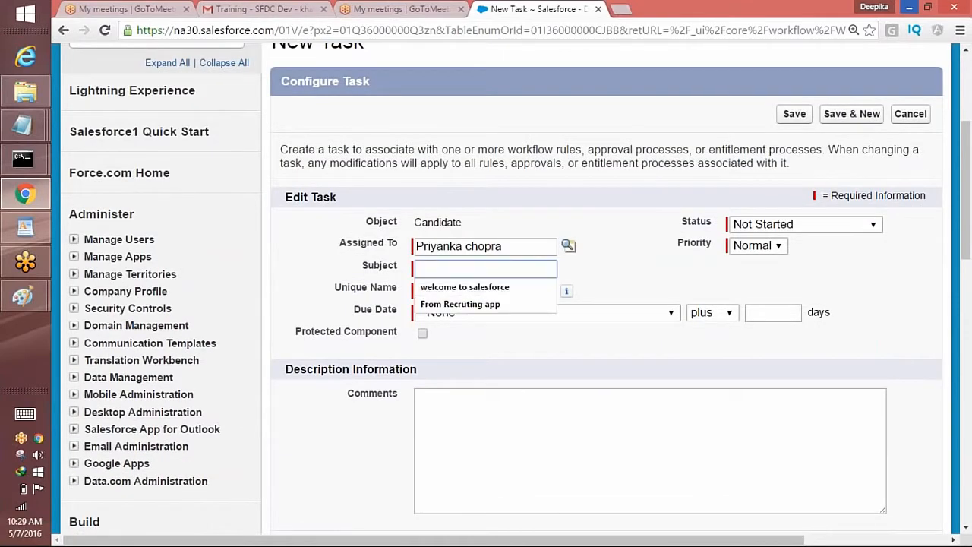
text(ommunicate with the)
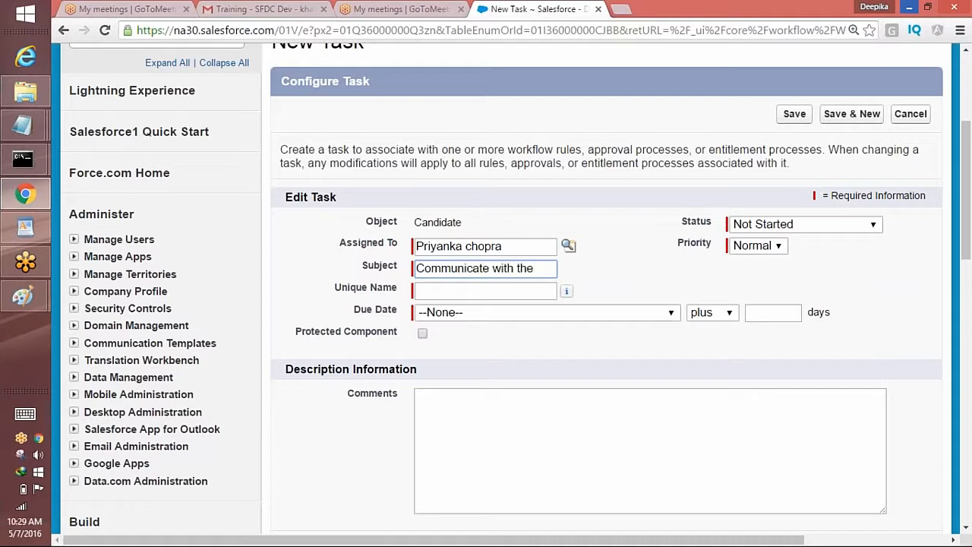
text(ndidate ov)
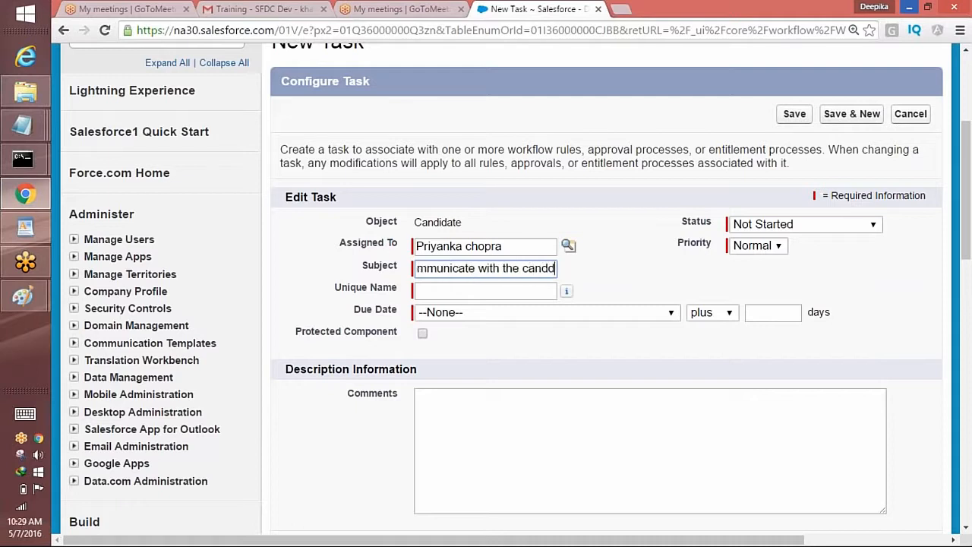
text(er phone)
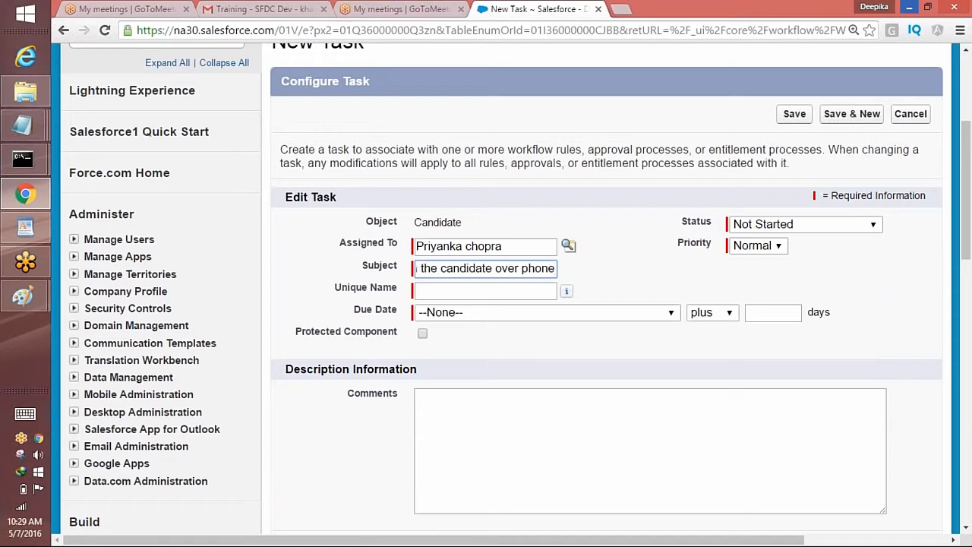
key(Tab)
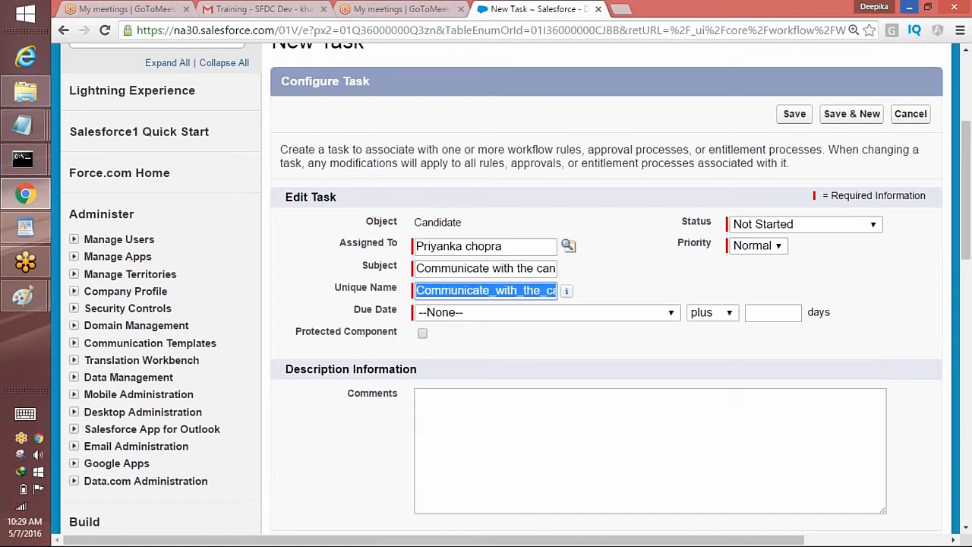
Set the task's due date to Candidate: Created Date plus 5 days.
click(507, 314)
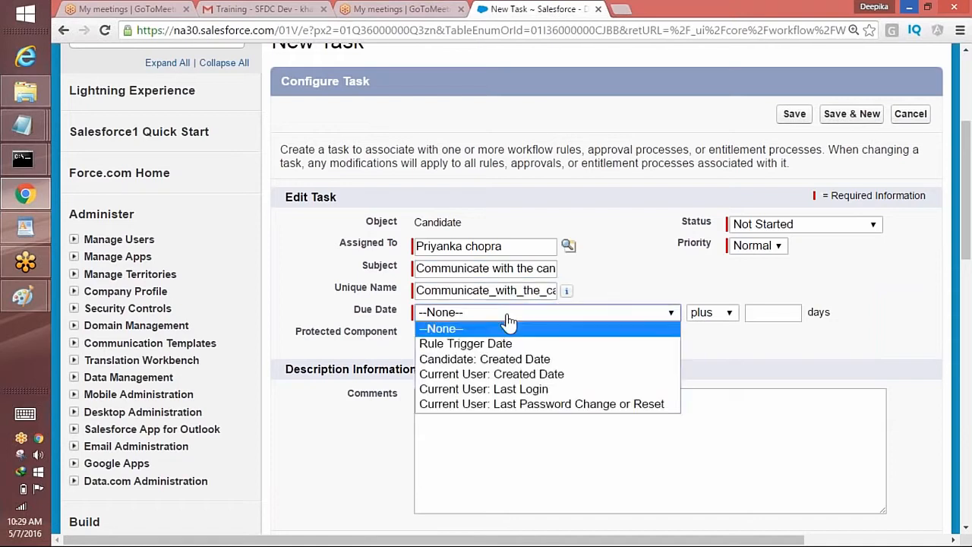
click(523, 363)
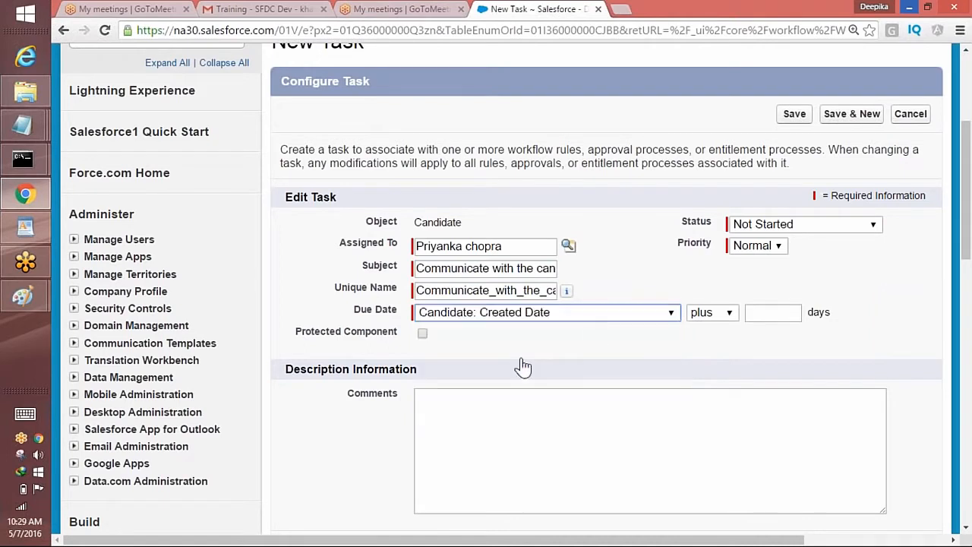
click(763, 311)
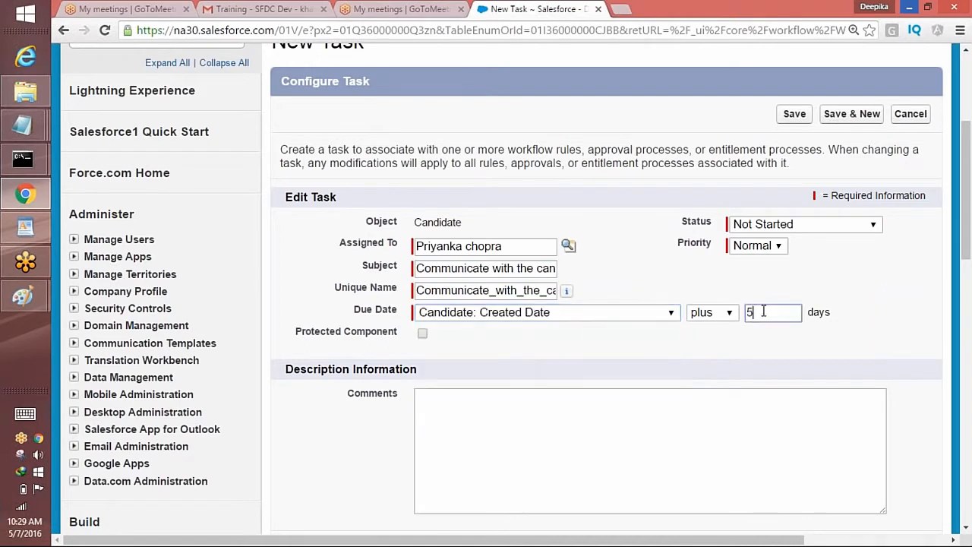
click(645, 291)
Try the In Progress status with Normal priority for the task, and return the status to Not Started.
click(855, 227)
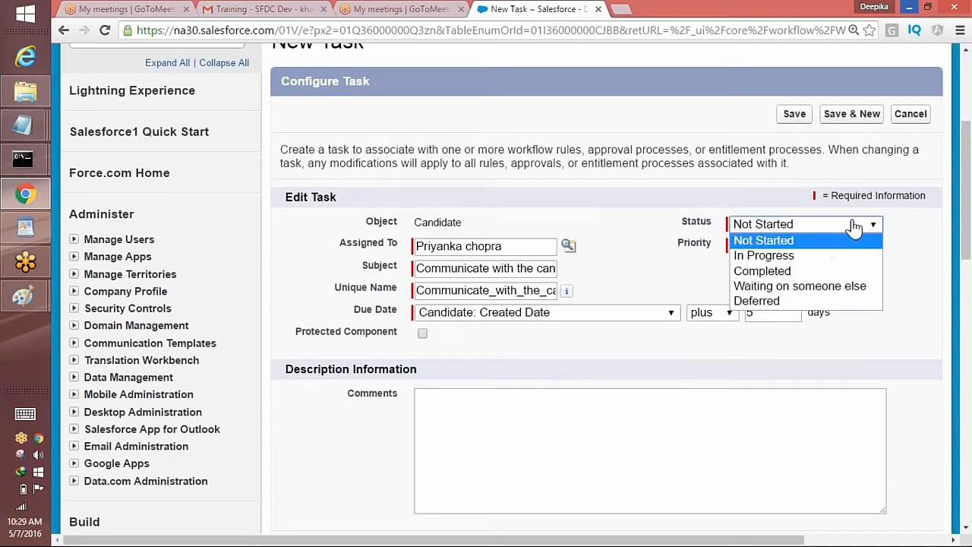
click(775, 257)
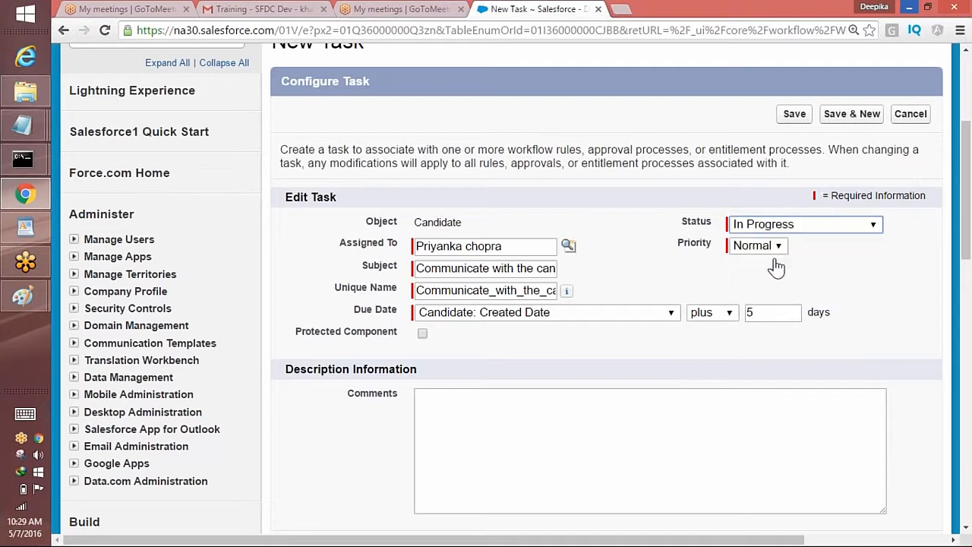
click(765, 251)
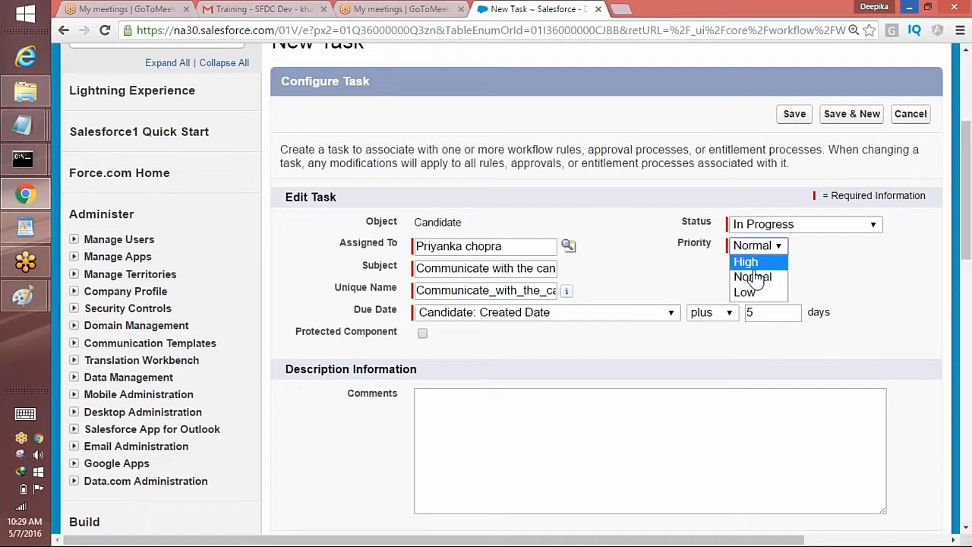
click(752, 275)
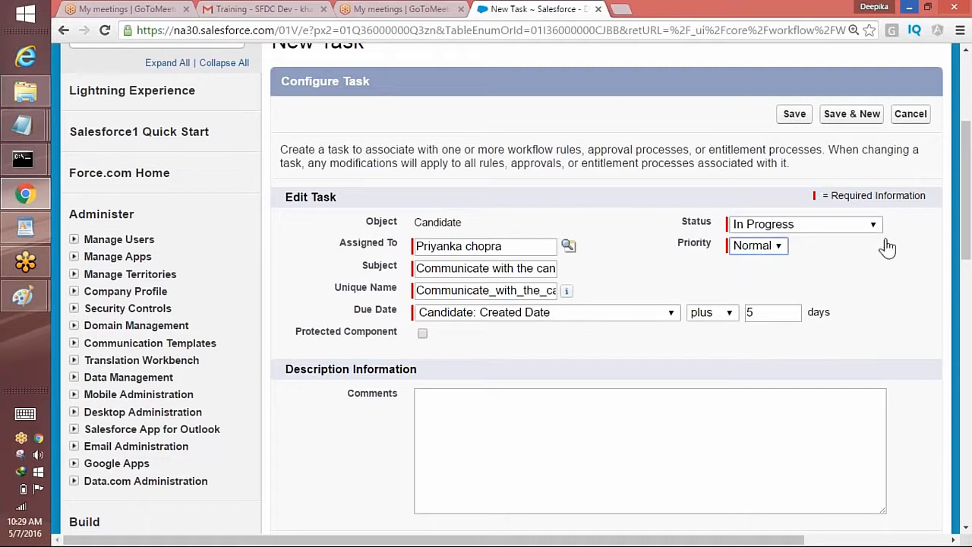
click(843, 225)
click(782, 242)
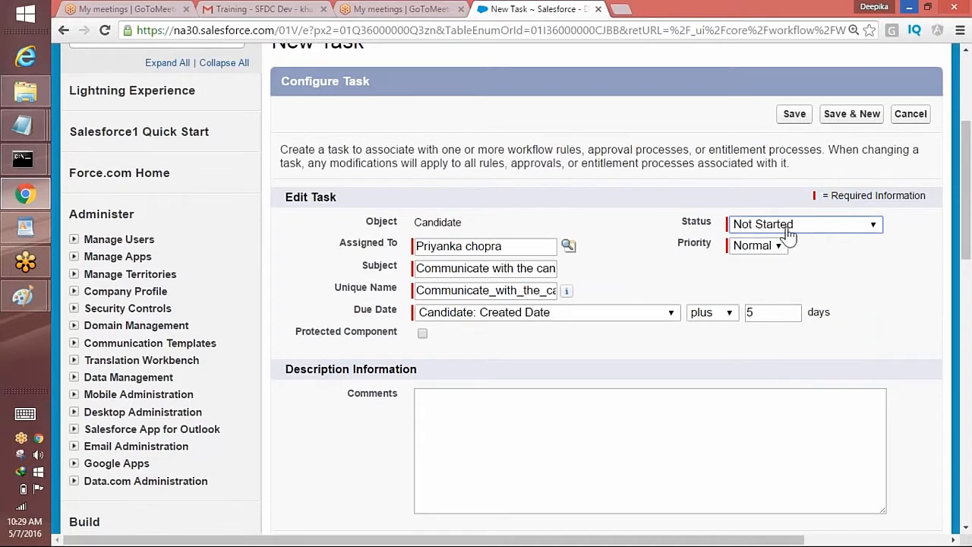
Save the task and review the rule criteria in the rule's workflow actions step.
mouse_move(968, 209)
mouse_down()
mouse_move(966, 494)
mouse_move(966, 189)
mouse_up()
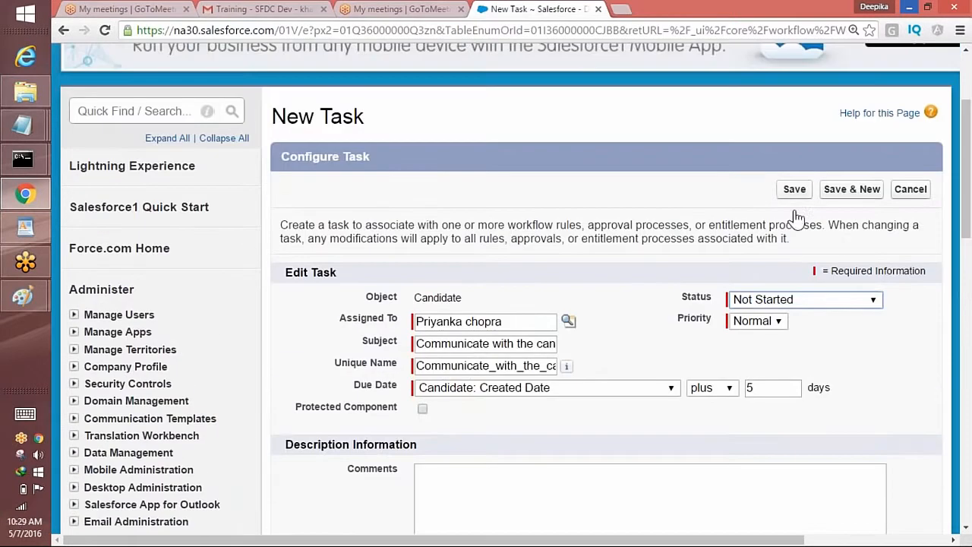
click(796, 192)
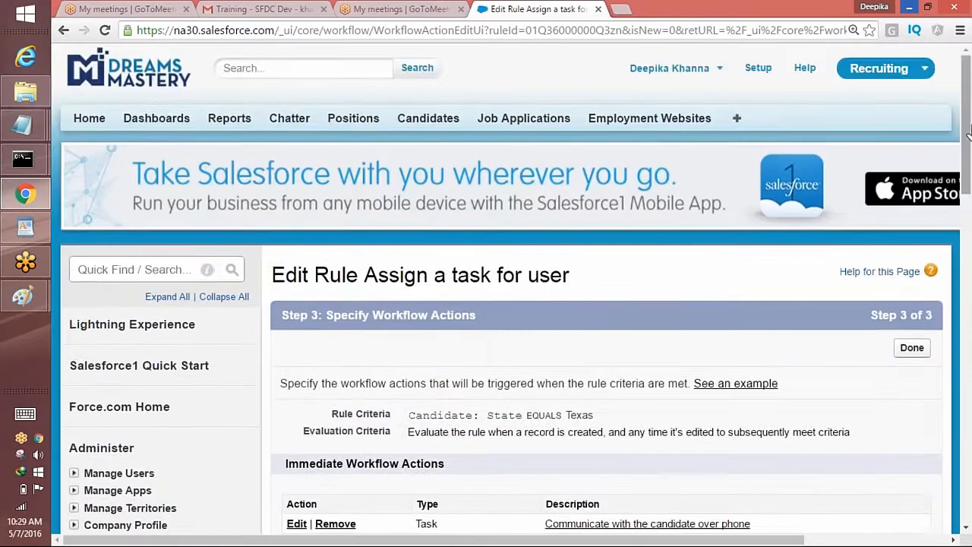
drag(968, 133, 964, 195)
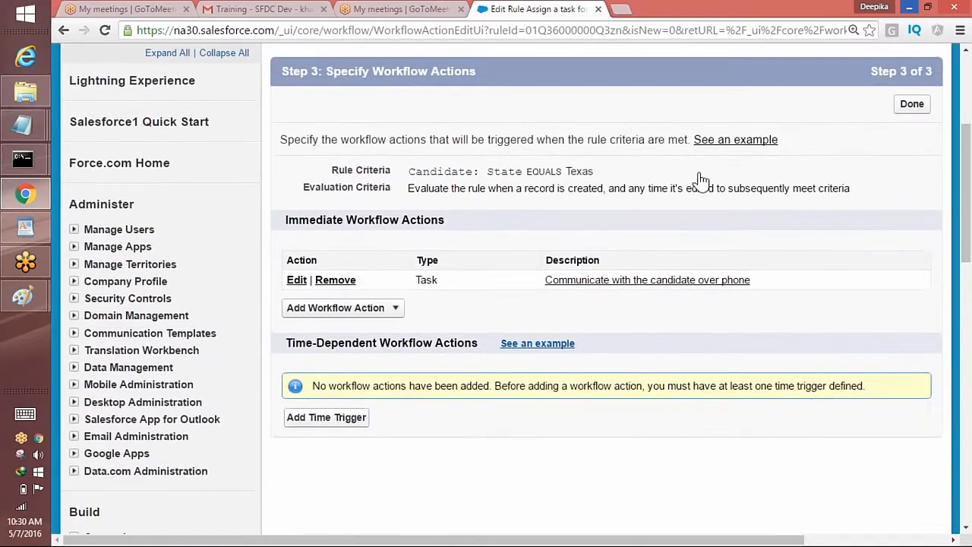
drag(410, 171, 556, 171)
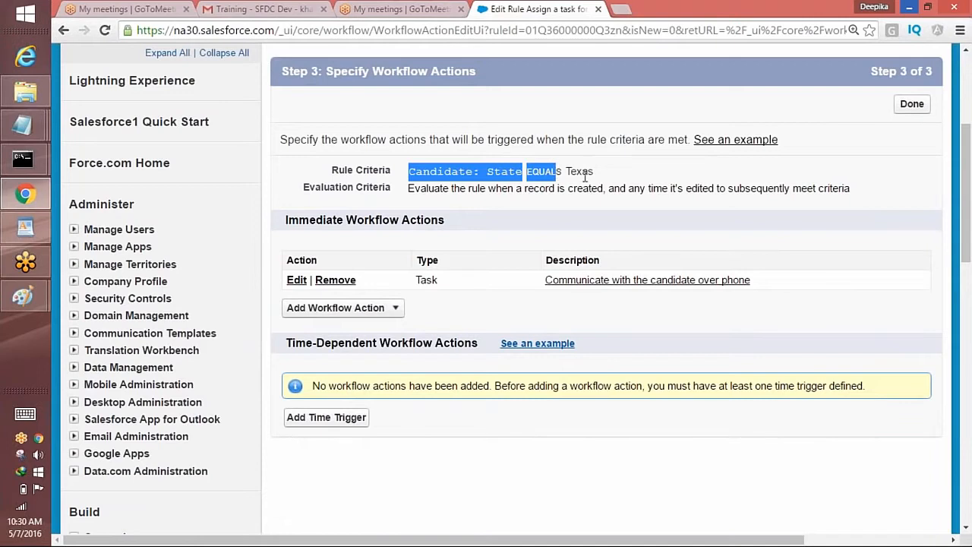
drag(594, 172, 487, 171)
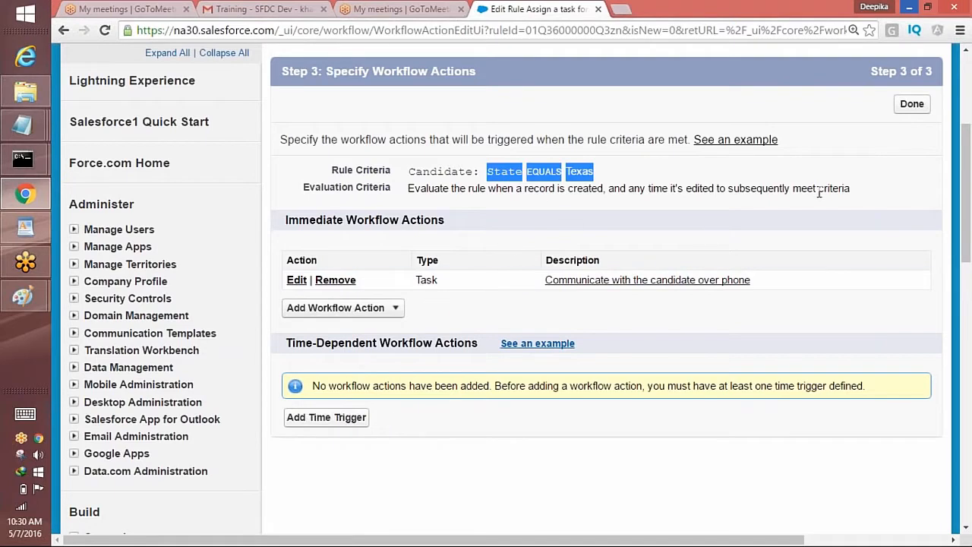
Finish the workflow actions setup for the "Assign a task for user" rule and activate the rule.
click(913, 103)
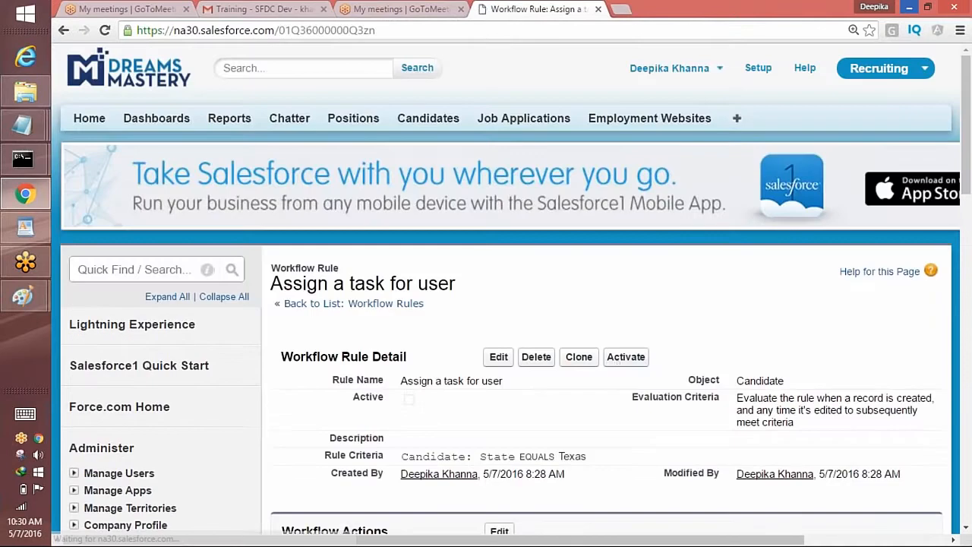
click(623, 364)
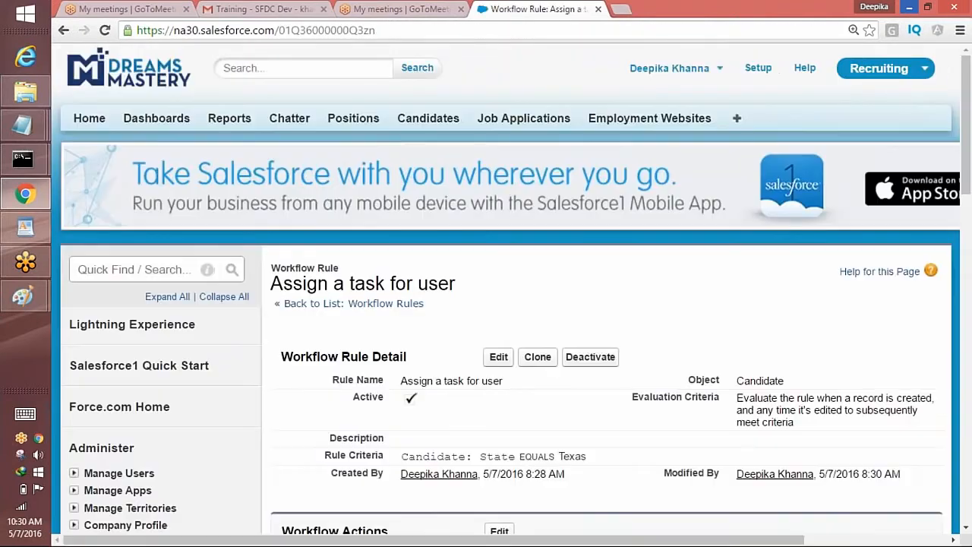
drag(964, 142, 962, 174)
scroll(964, 218, down, 3)
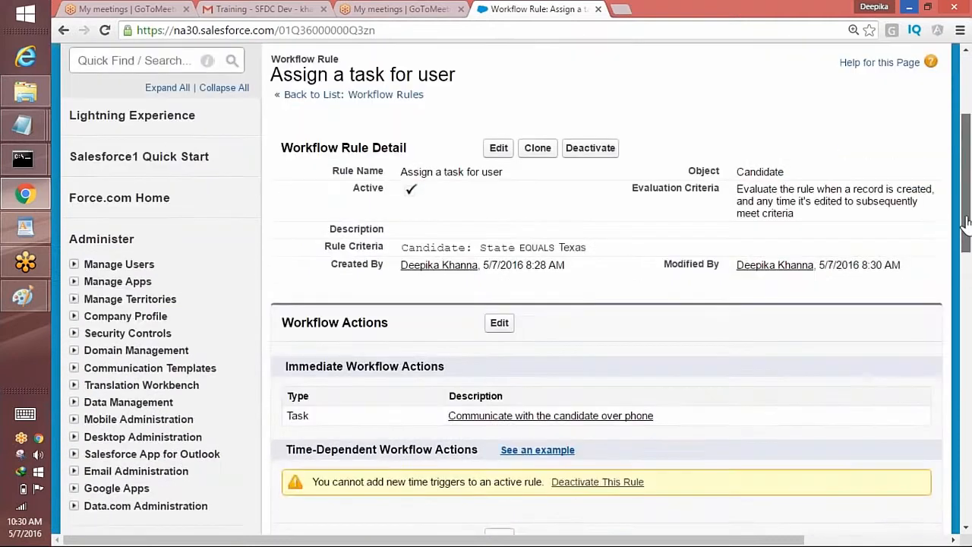
drag(966, 220, 969, 161)
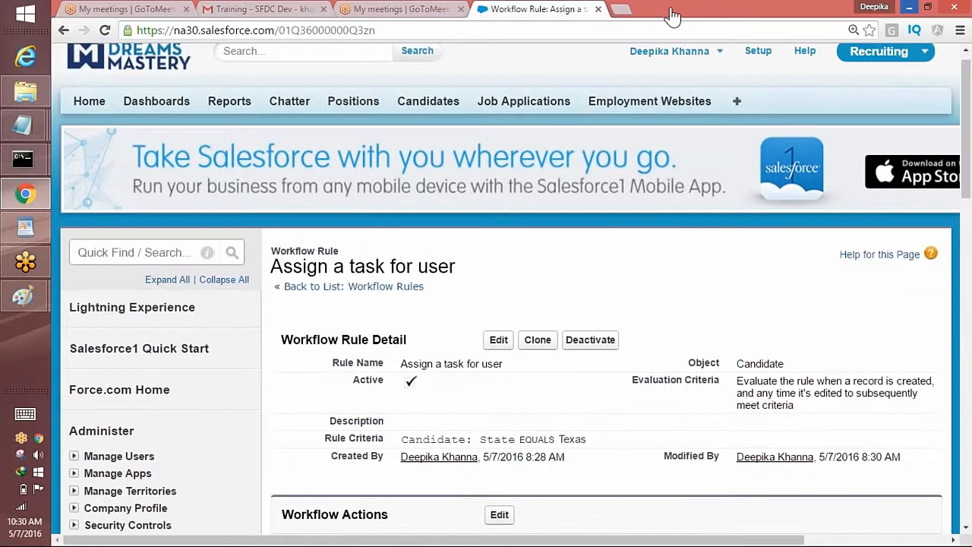
click(620, 9)
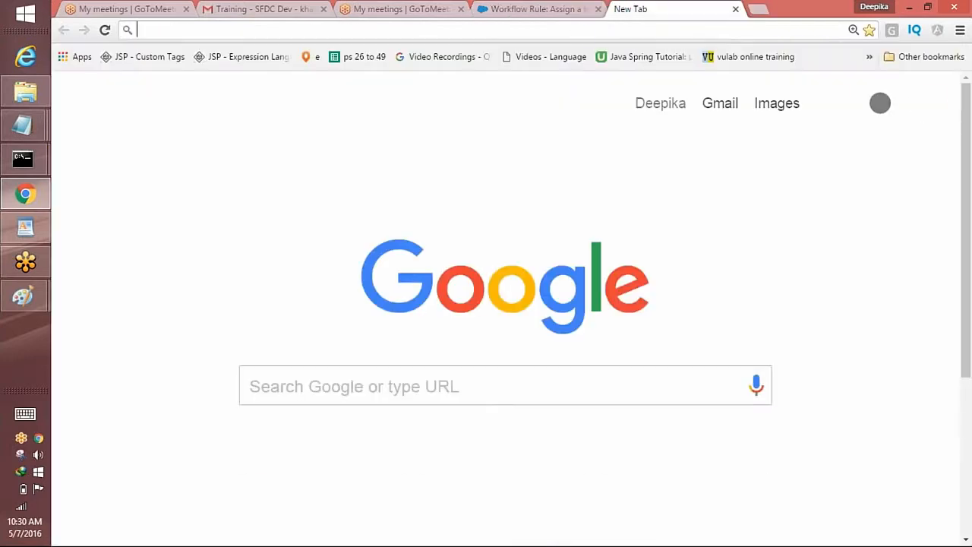
text(login.salesforce.com)
key(Return)
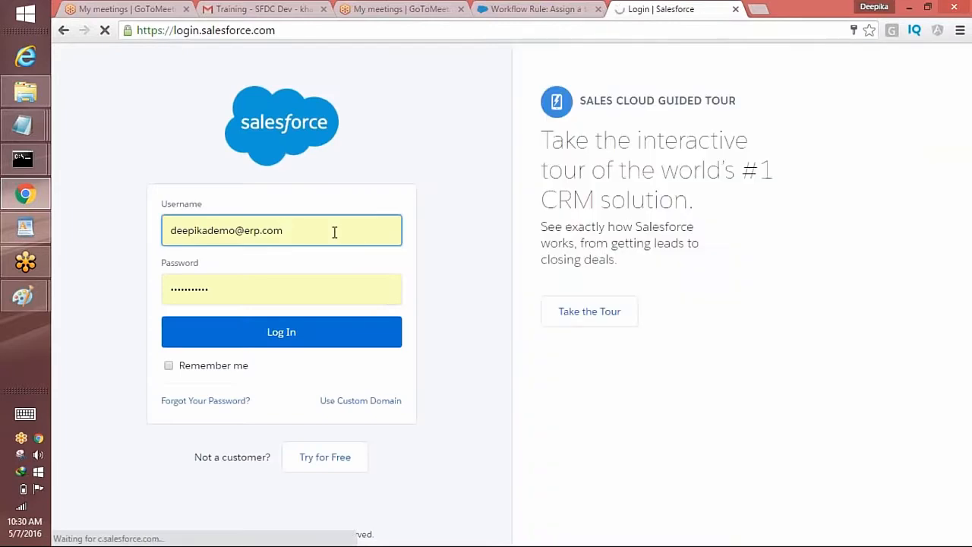
click(332, 230)
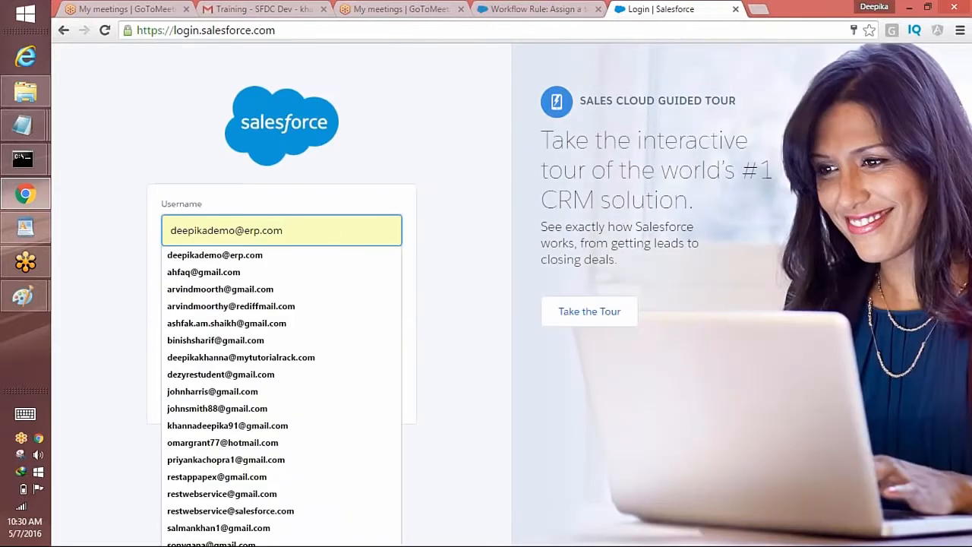
text(pr)
triple_click(309, 238)
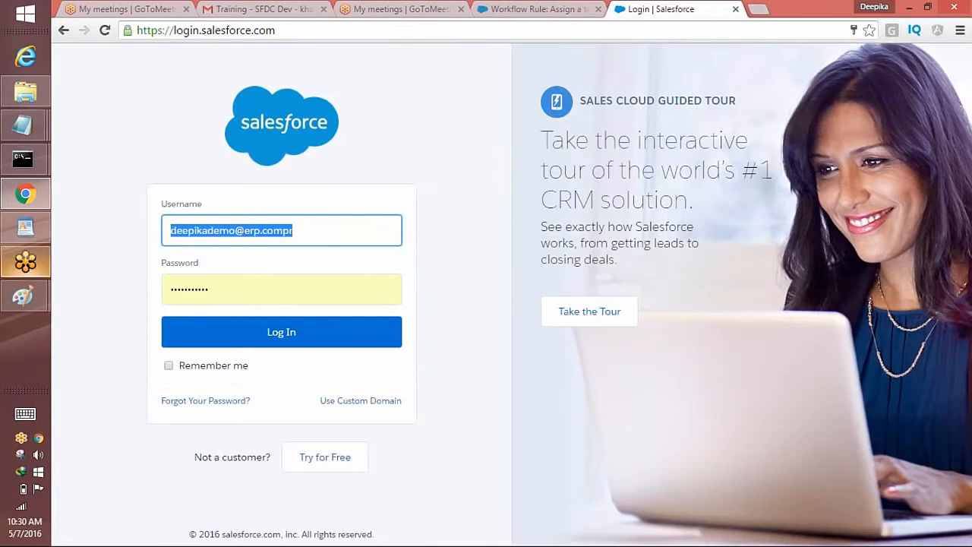
text(pr)
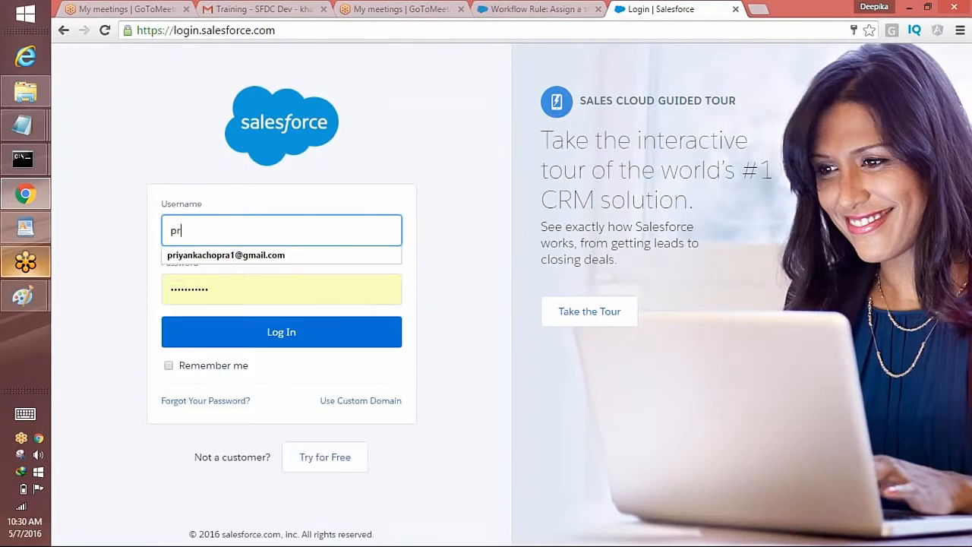
click(228, 257)
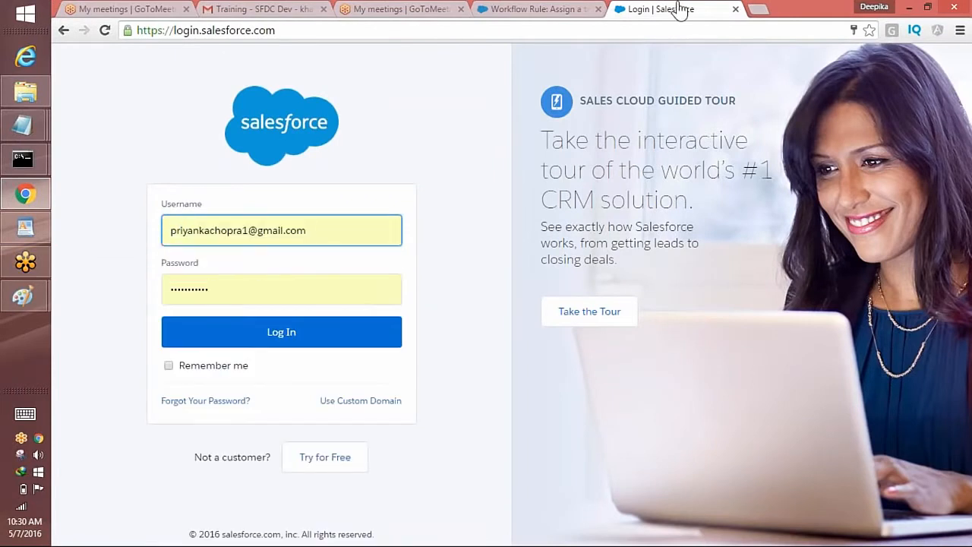
click(736, 9)
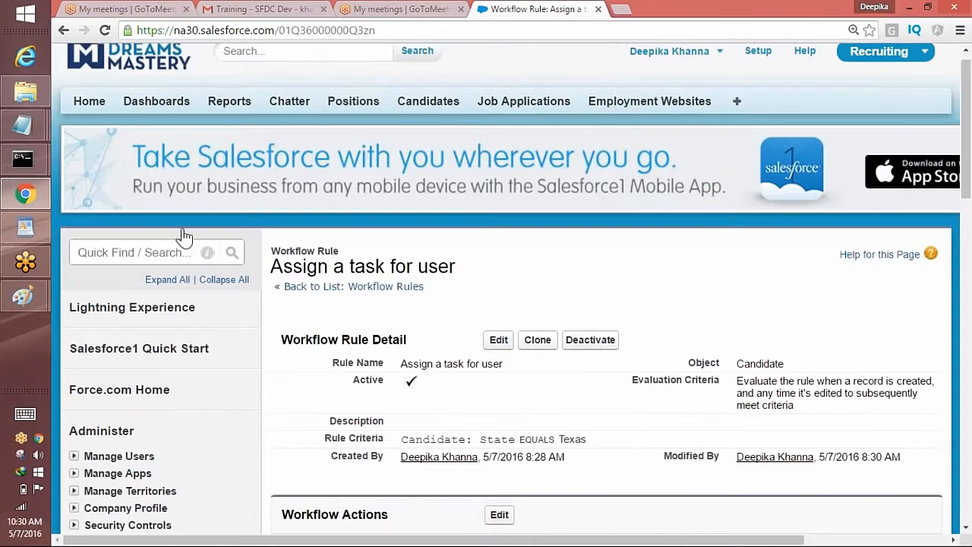
Start a new Candidate record and enter the candidate's first and last name.
click(434, 107)
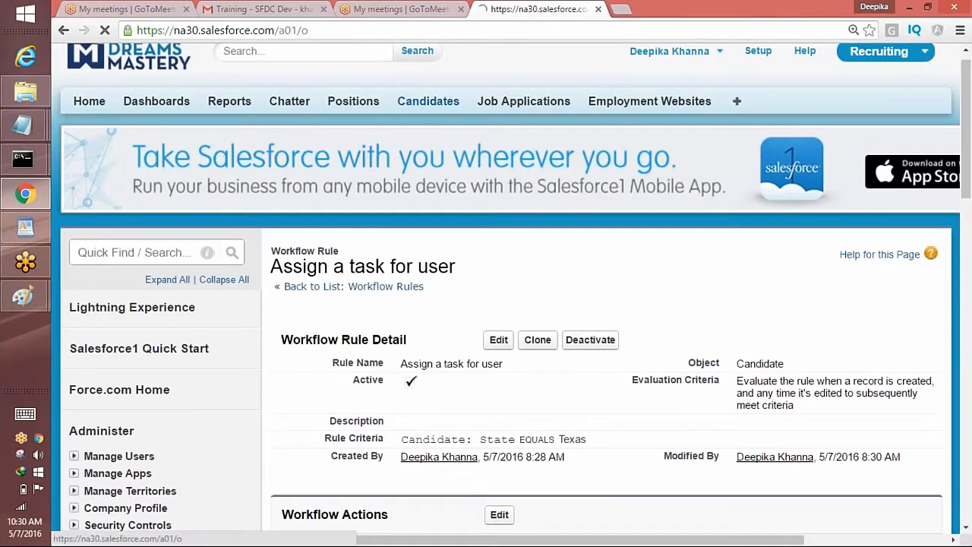
click(495, 250)
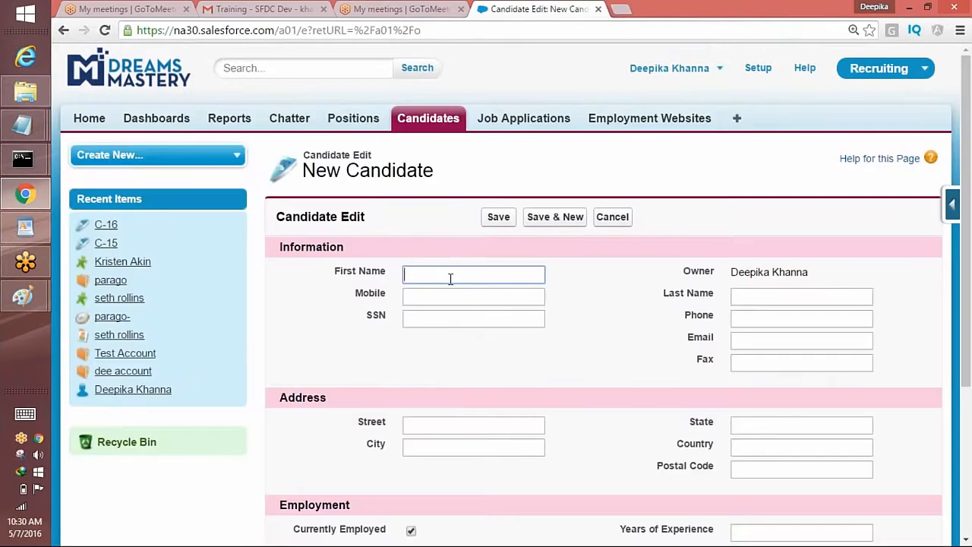
click(748, 298)
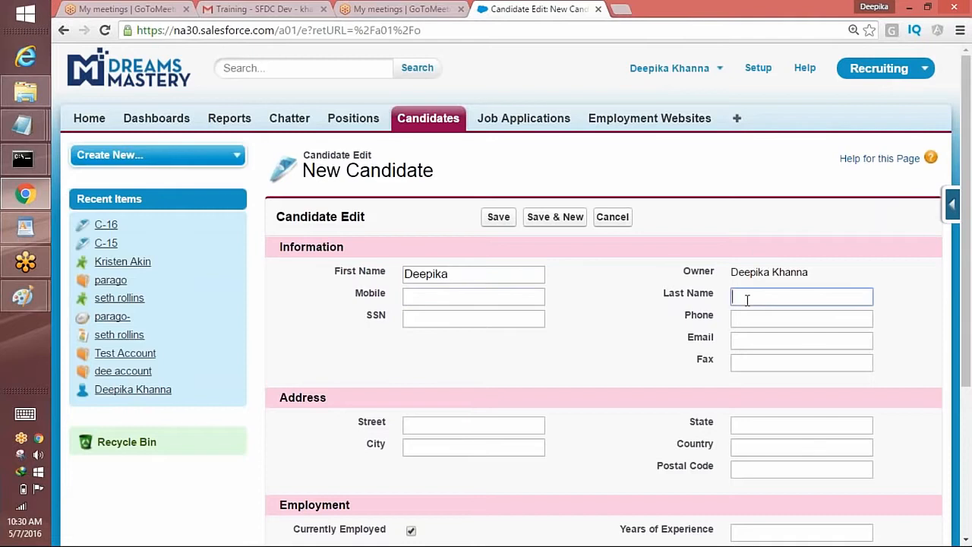
Fill in the new candidate's phone number and e-mail address.
key(Tab)
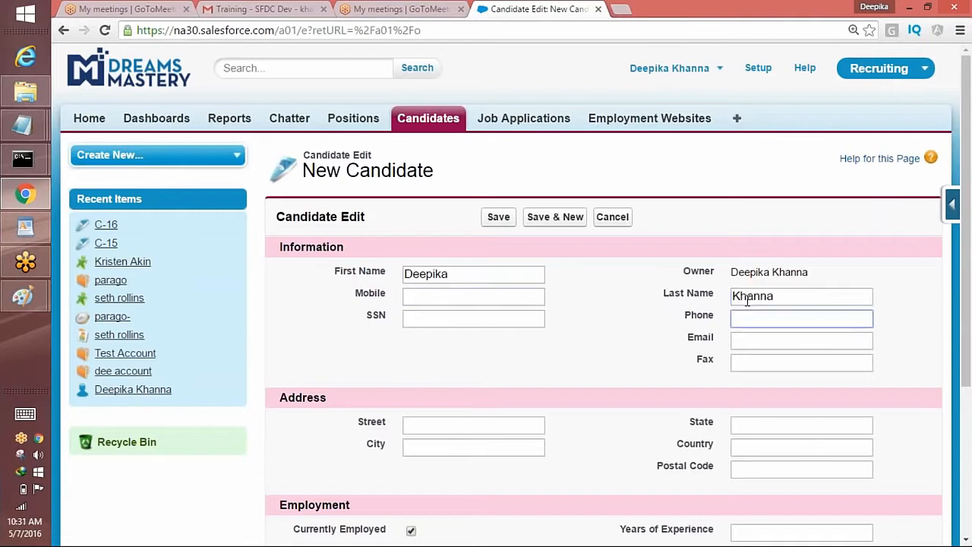
key(Tab)
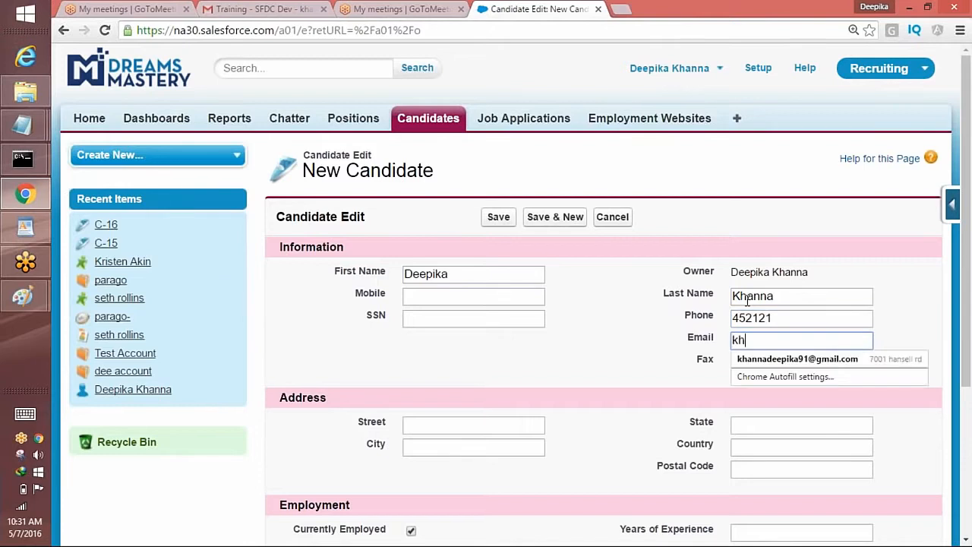
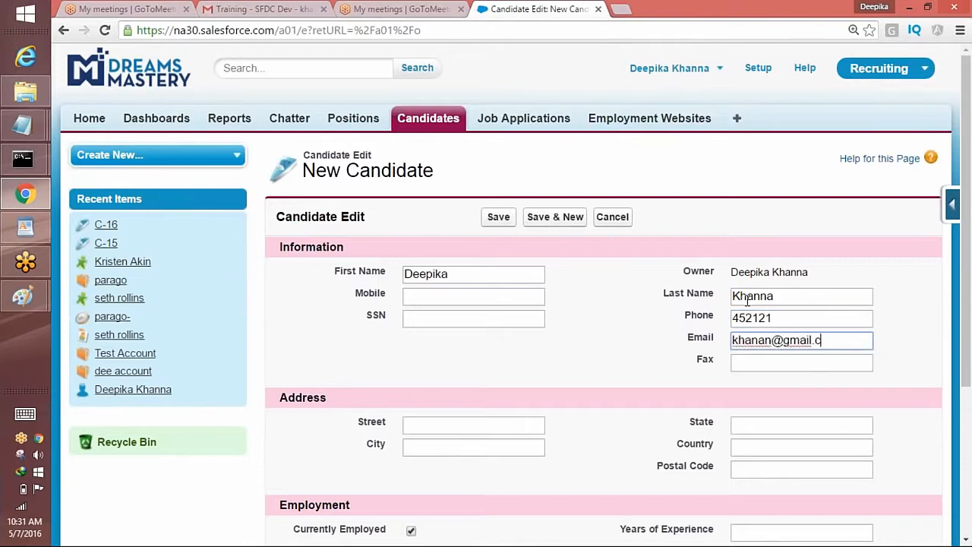
key(Tab)
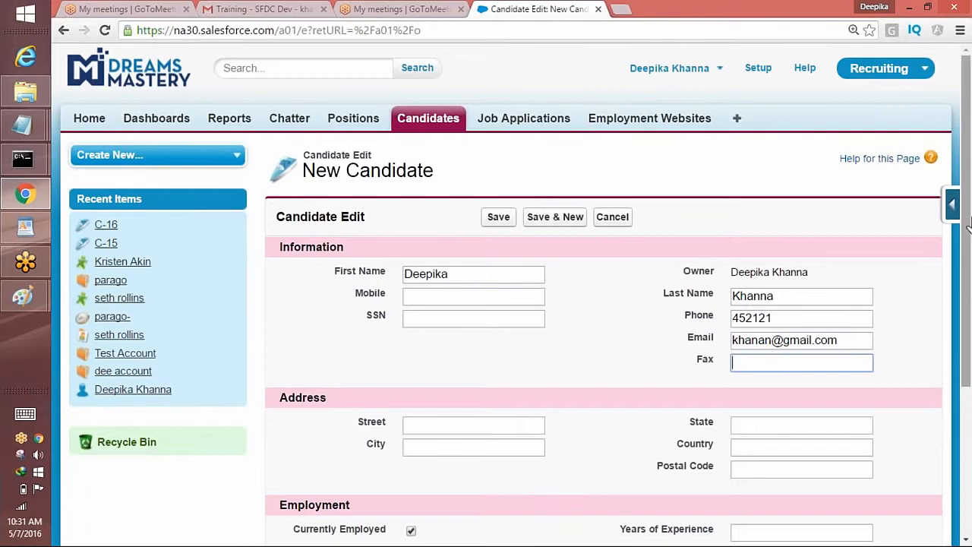
Set the State in the new candidate's address to Texas.
drag(966, 224, 966, 260)
click(802, 370)
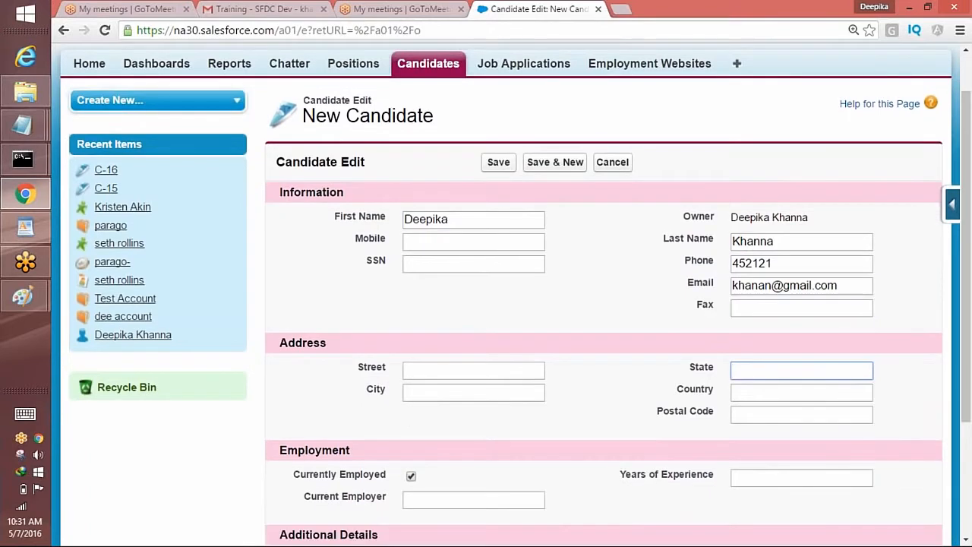
text(Texas)
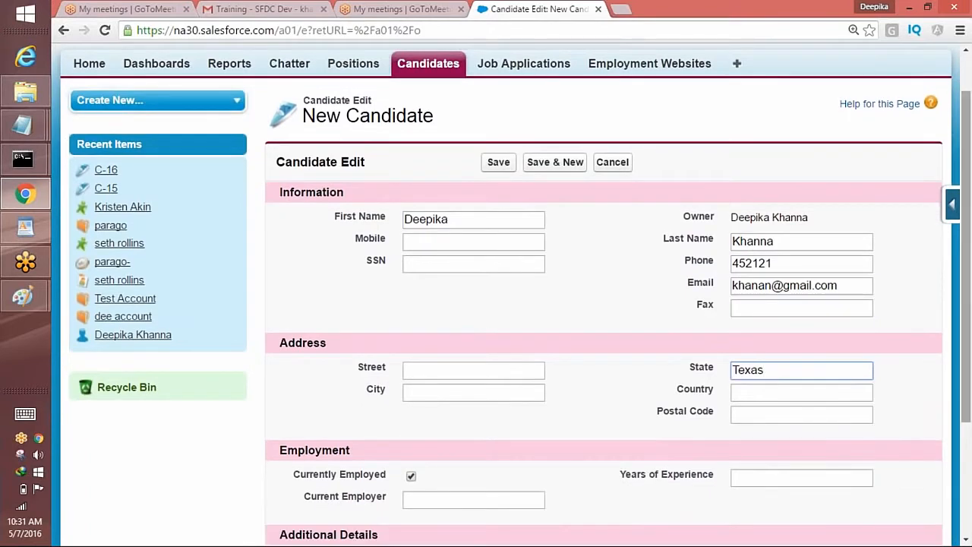
Set the candidate's Education to BA/BS and save the record.
drag(969, 294, 968, 356)
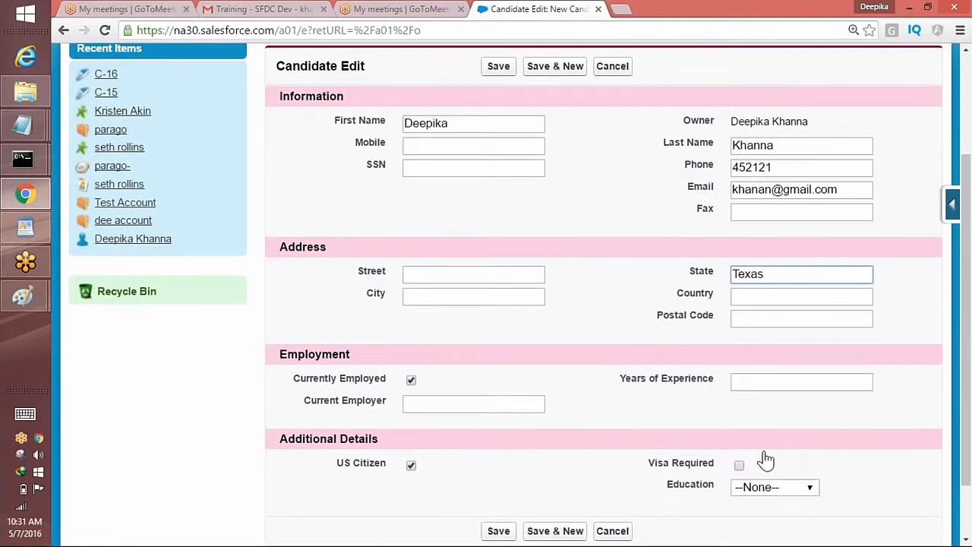
click(784, 486)
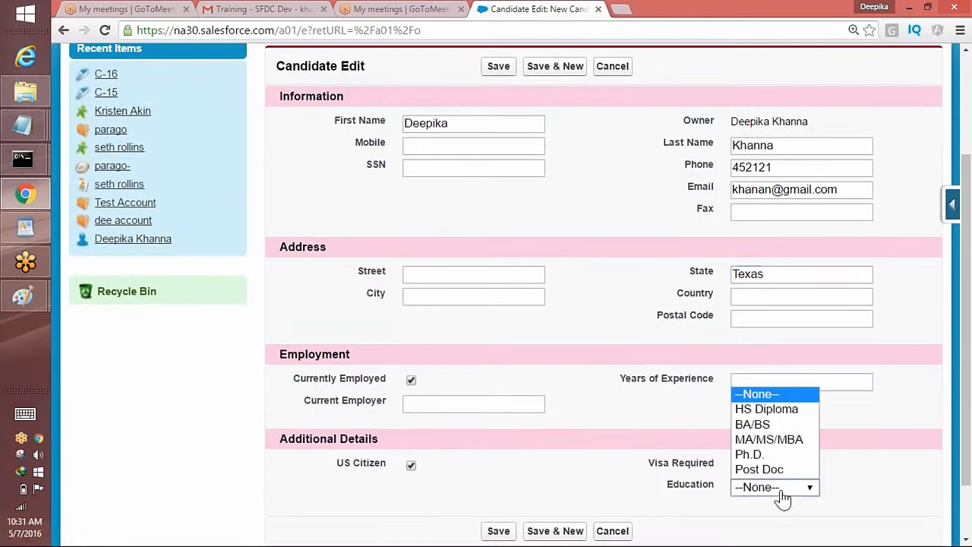
click(755, 423)
drag(969, 357, 968, 403)
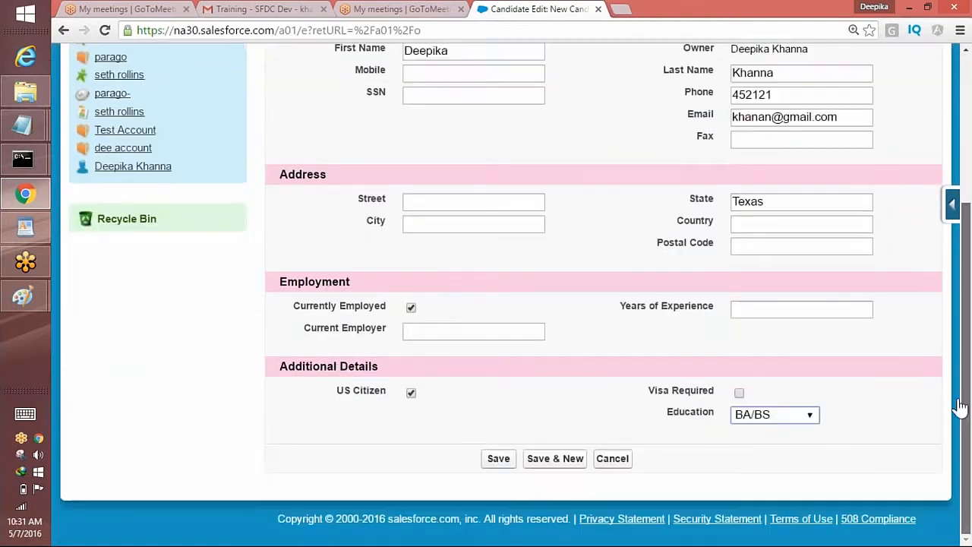
click(496, 461)
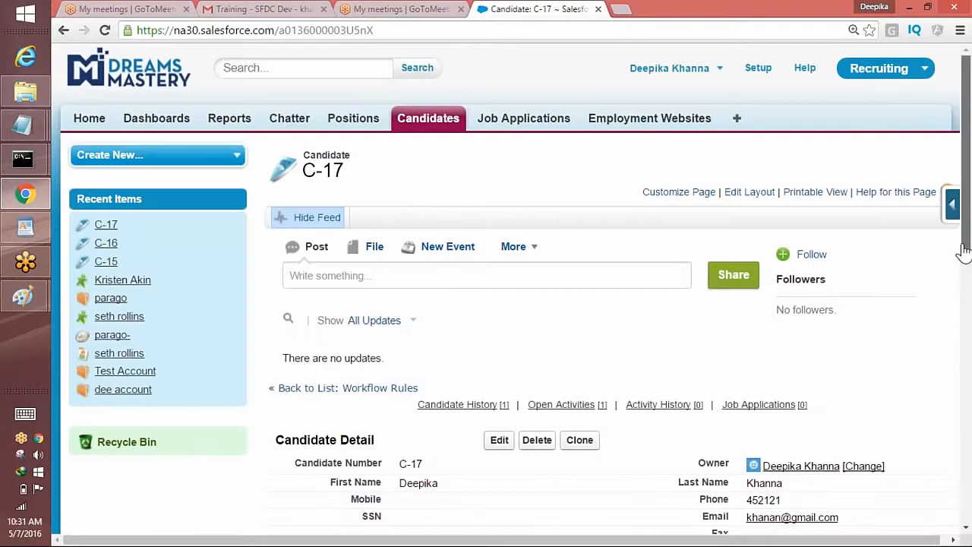
Examine the saved candidate's Open Activities for the phone-contact task, including its due date, status, priority and assignee.
drag(961, 251, 942, 459)
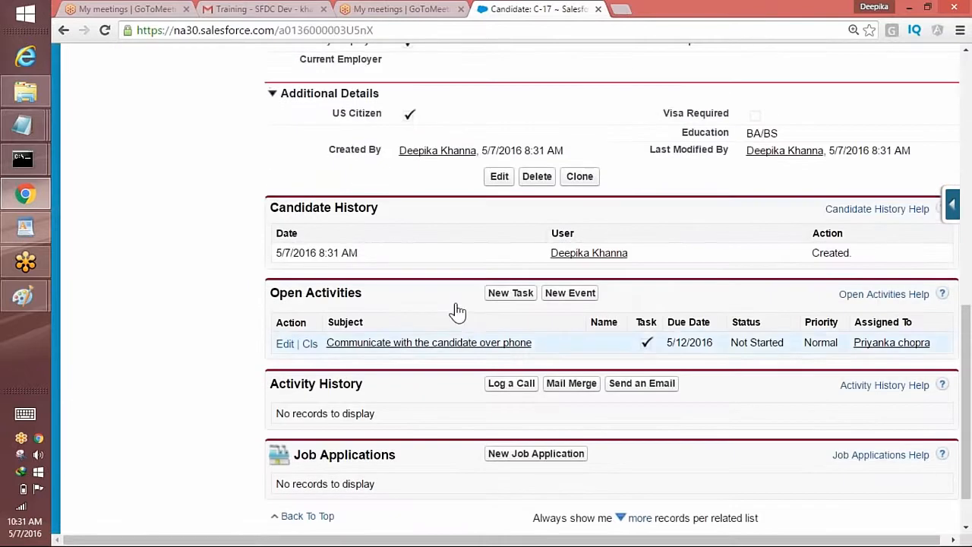
drag(363, 294, 268, 295)
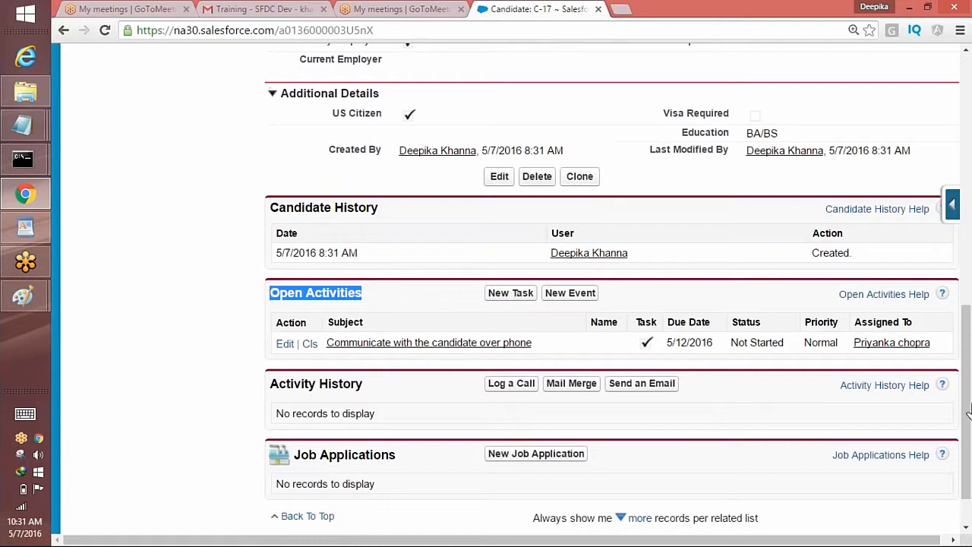
drag(969, 411, 961, 436)
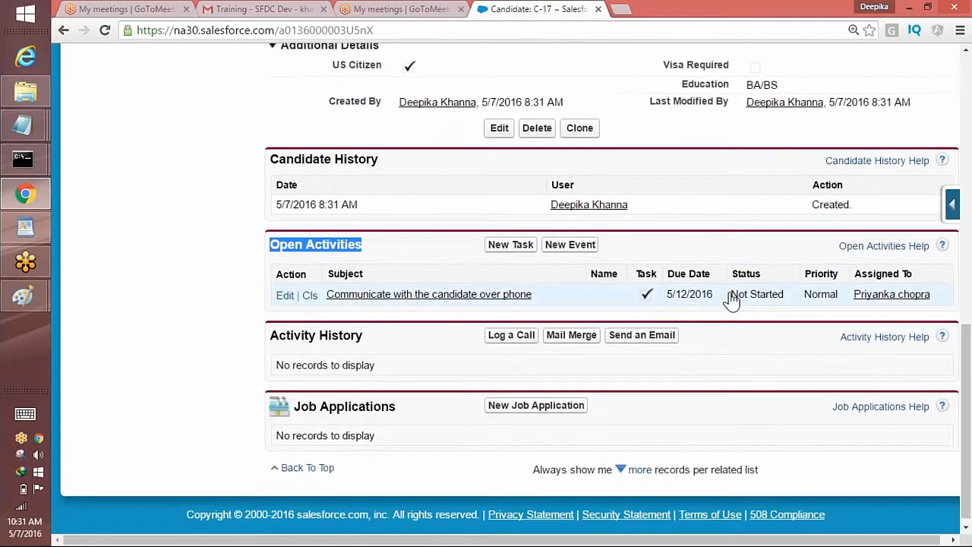
drag(731, 300, 773, 297)
click(365, 308)
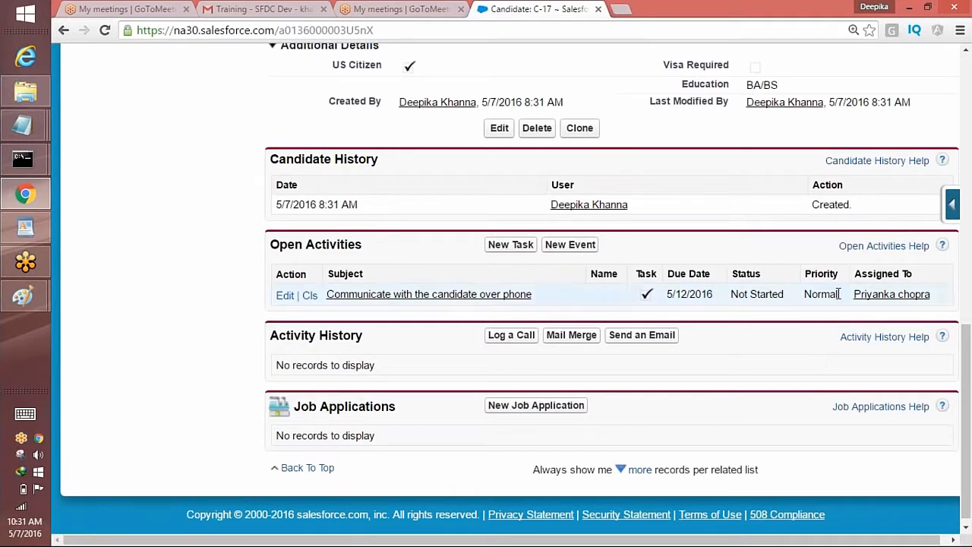
drag(968, 382, 970, 153)
drag(969, 223, 969, 156)
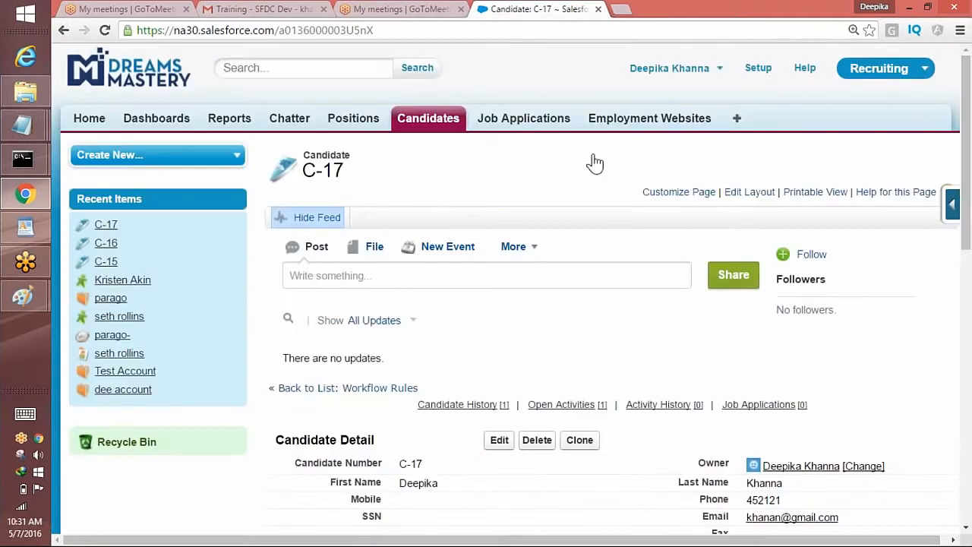
drag(968, 216, 960, 451)
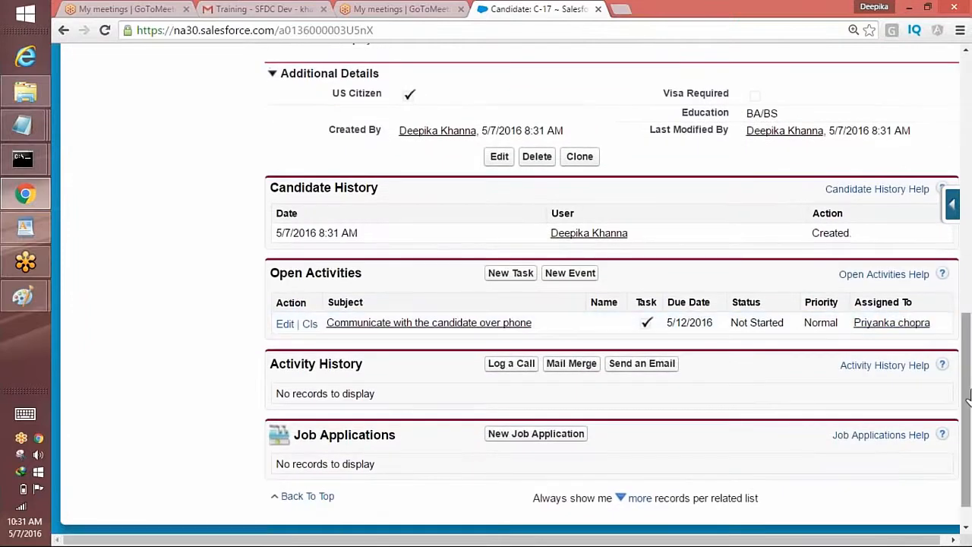
drag(966, 393, 949, 159)
scroll(804, 82, up, 1)
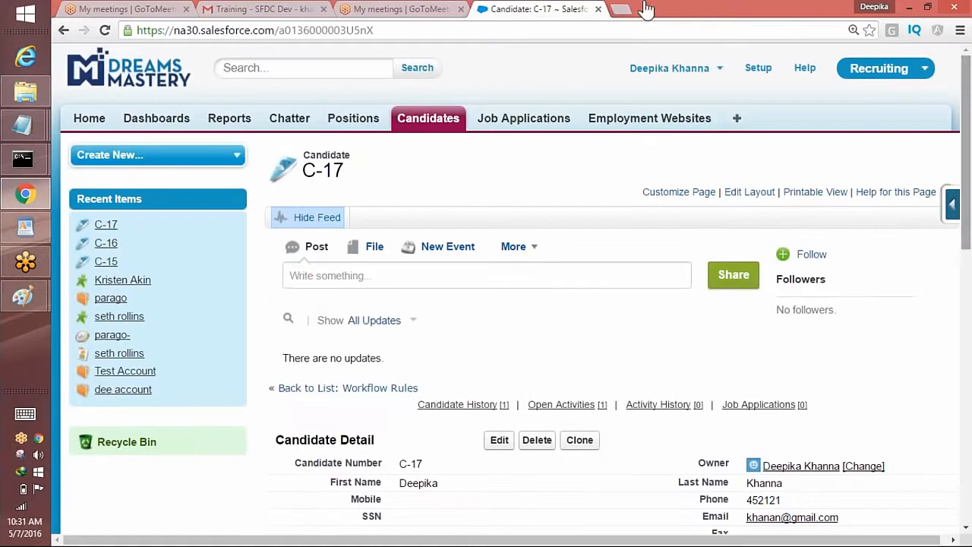
Start a new candidate record and fill in the candidate's first and last name.
click(423, 133)
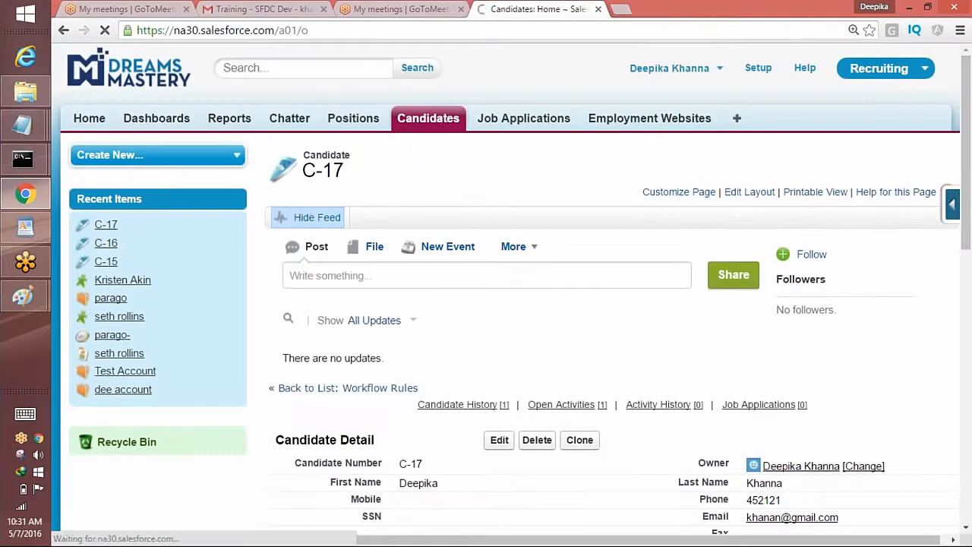
click(493, 251)
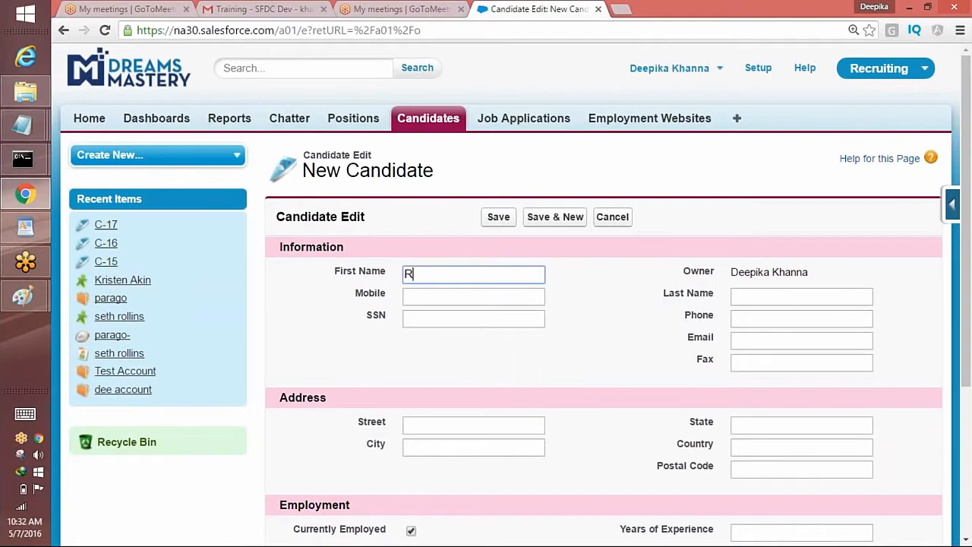
key(Tab)
key(Tab)
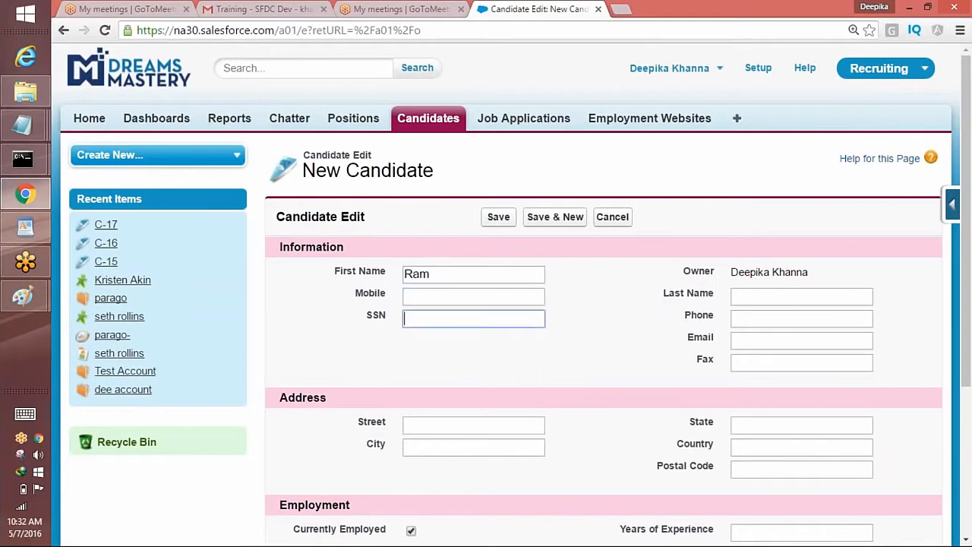
click(749, 296)
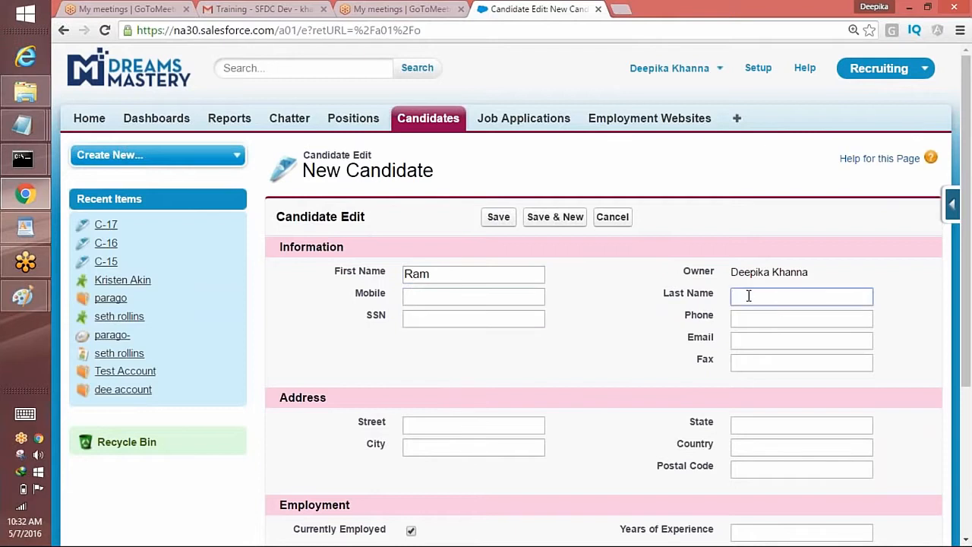
text(Laxman)
key(Tab)
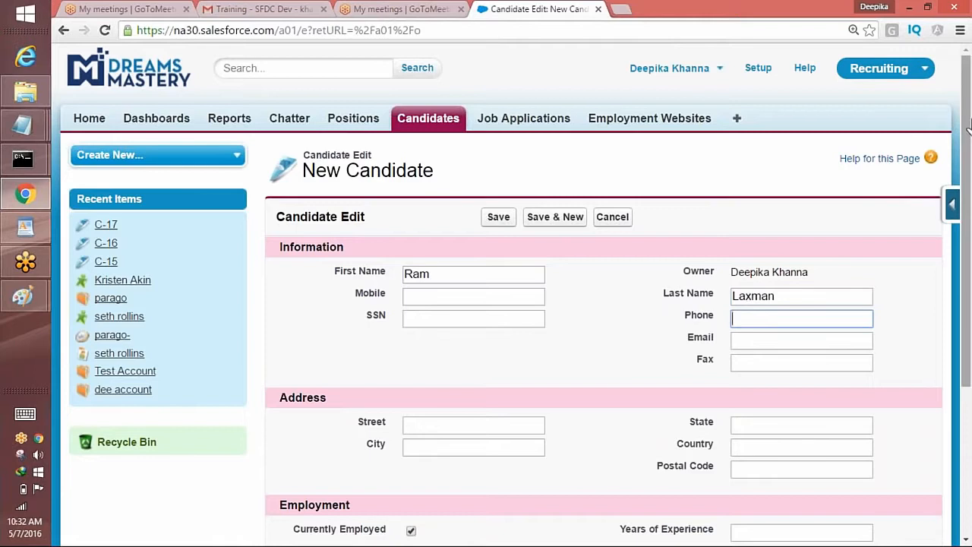
Set the candidate's State to Maryland and Education to BA/BS, and save the record.
scroll(748, 297, down, 1)
click(787, 357)
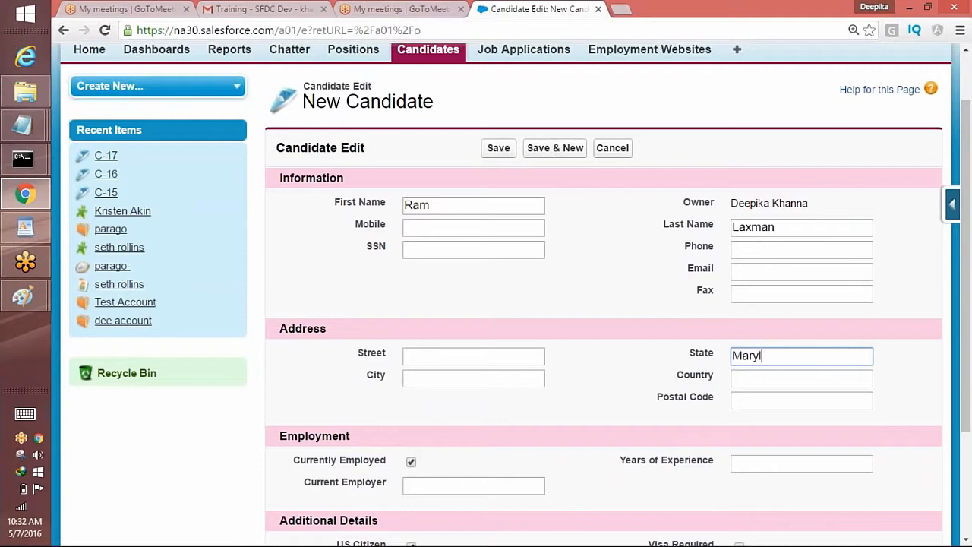
drag(968, 334, 964, 454)
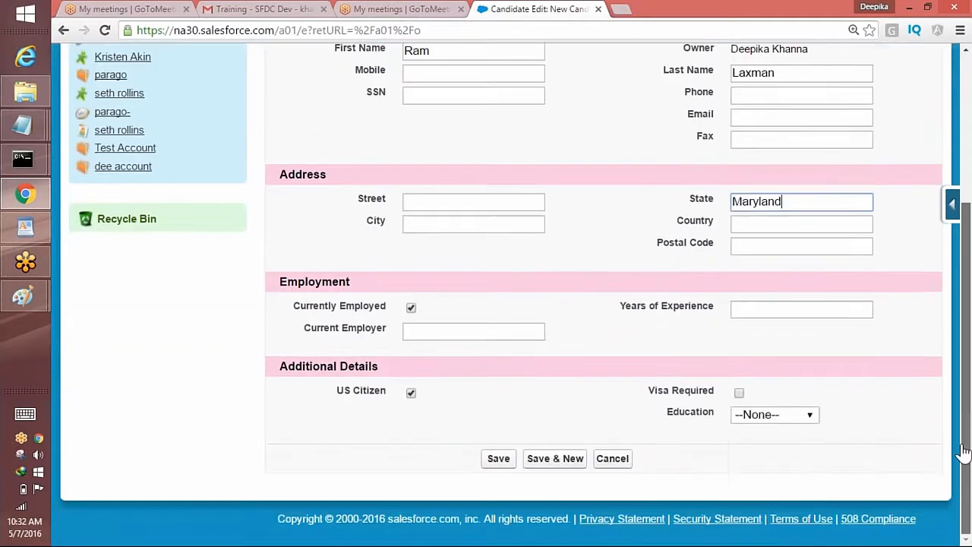
click(767, 425)
click(767, 425)
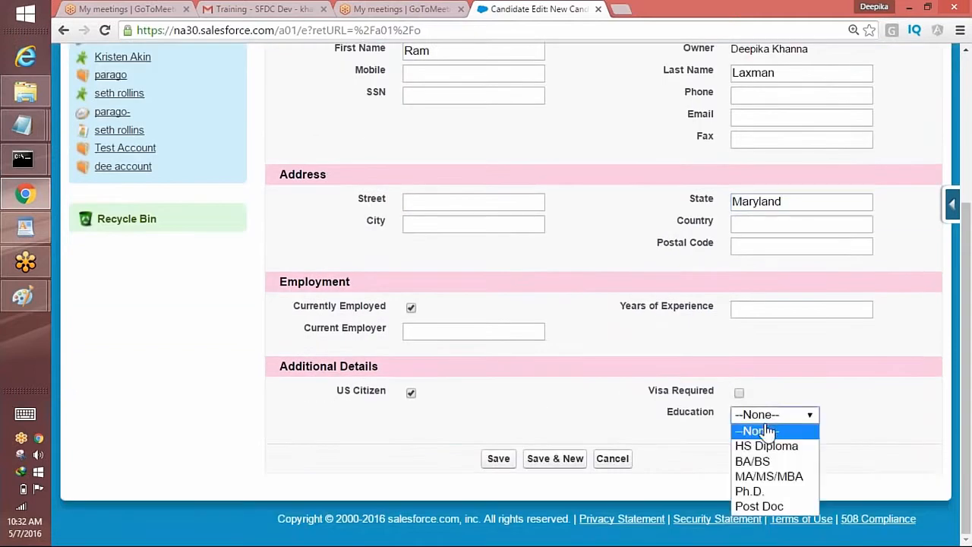
click(762, 462)
click(504, 461)
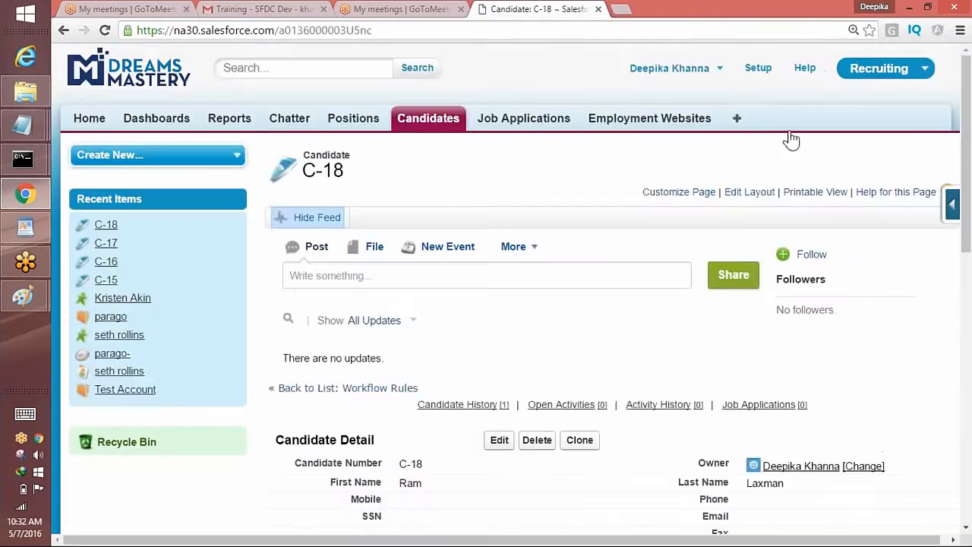
Check the saved Maryland candidate's Open Activities for a phone-contact task.
scroll(937, 399, down, 10)
scroll(939, 414, down, 1)
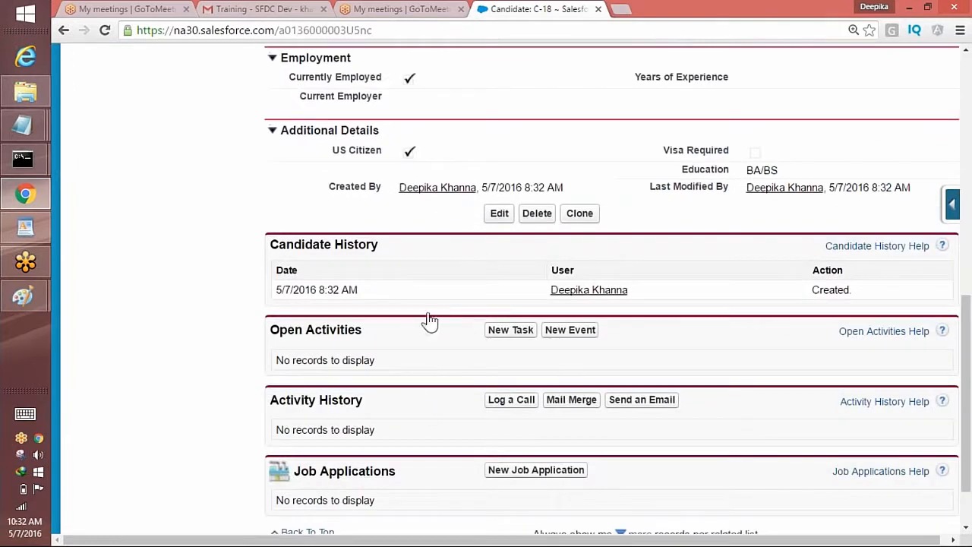
drag(966, 334, 969, 124)
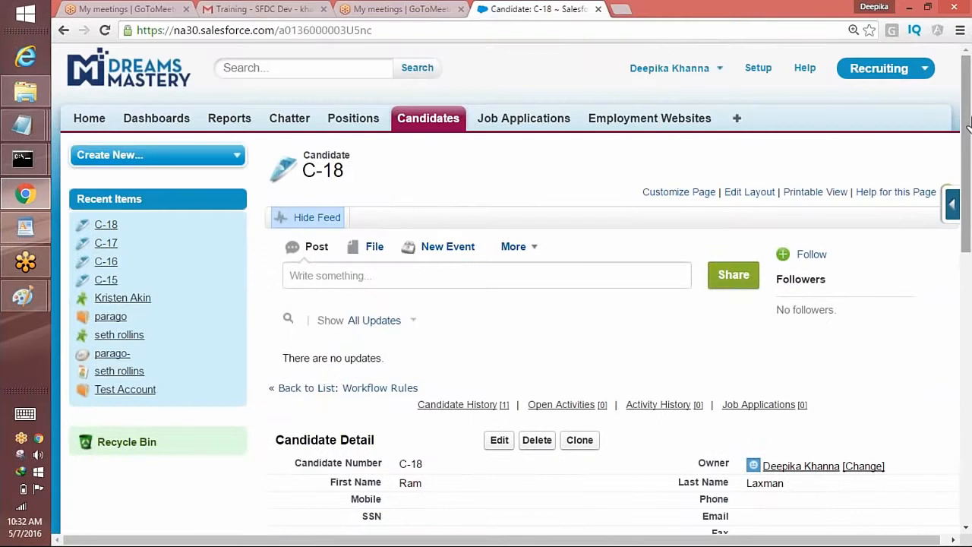
Close the candidate page and open the Salesforce login page in a new browser tab.
click(622, 8)
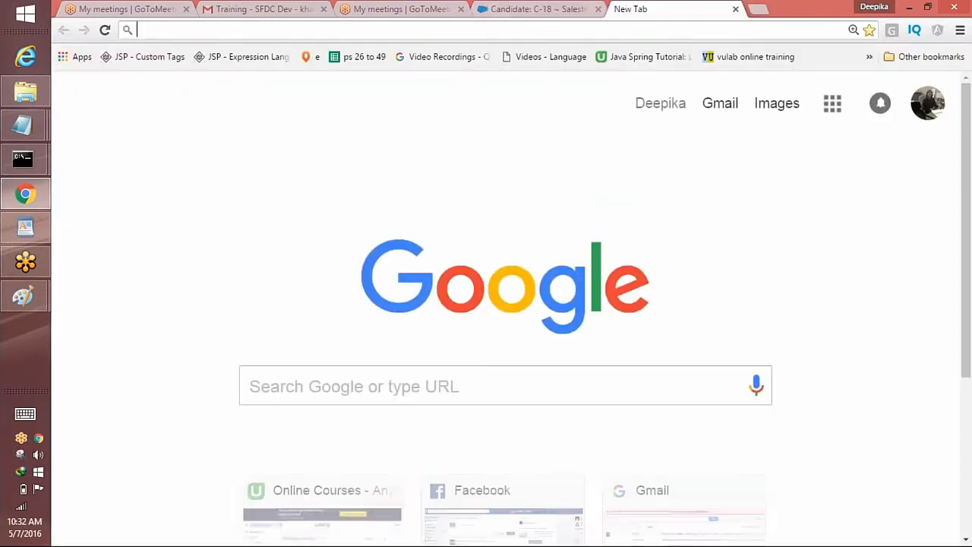
click(598, 9)
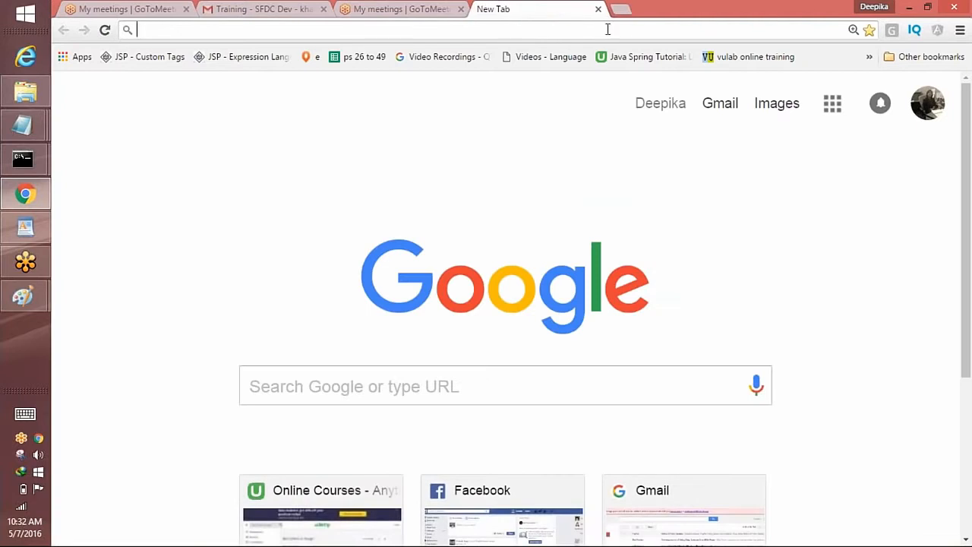
text(logo)
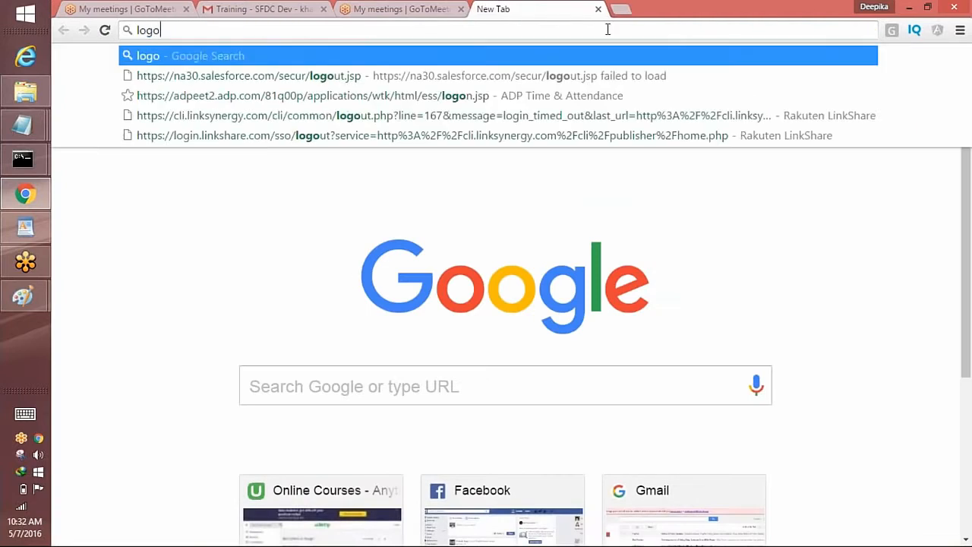
key(BackSpace)
text(in.salesforce.com)
key(Return)
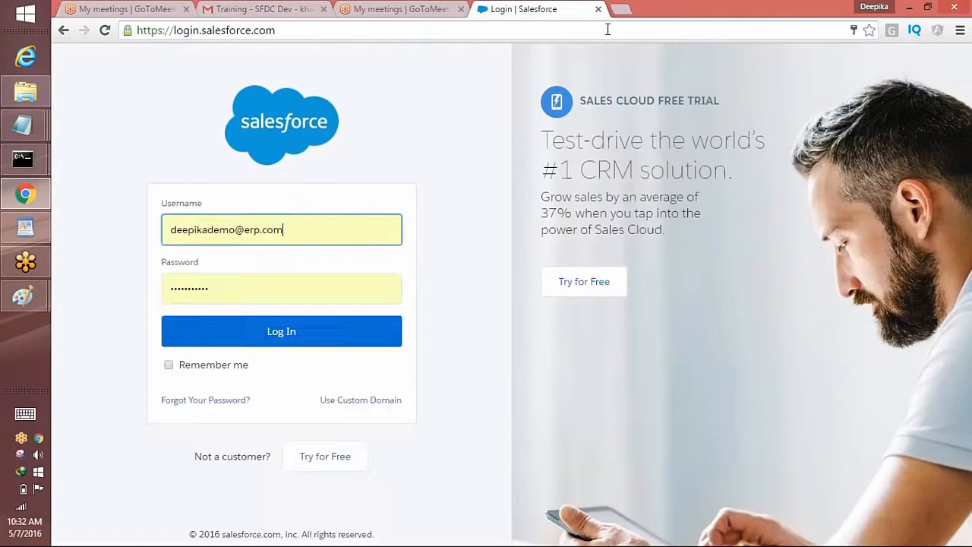
Replace the prefilled username with the task assignee's saved login and log in to Salesforce.
drag(287, 230, 126, 249)
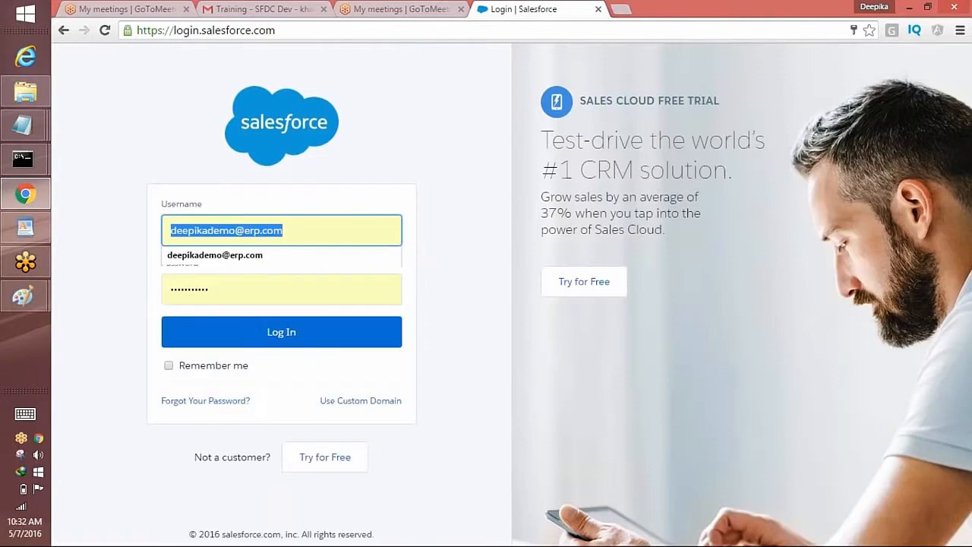
click(281, 256)
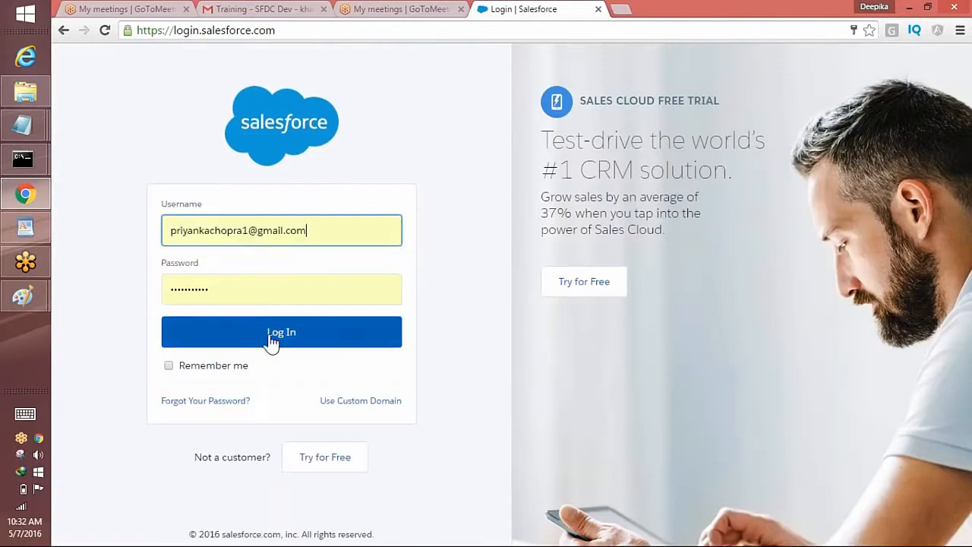
click(278, 332)
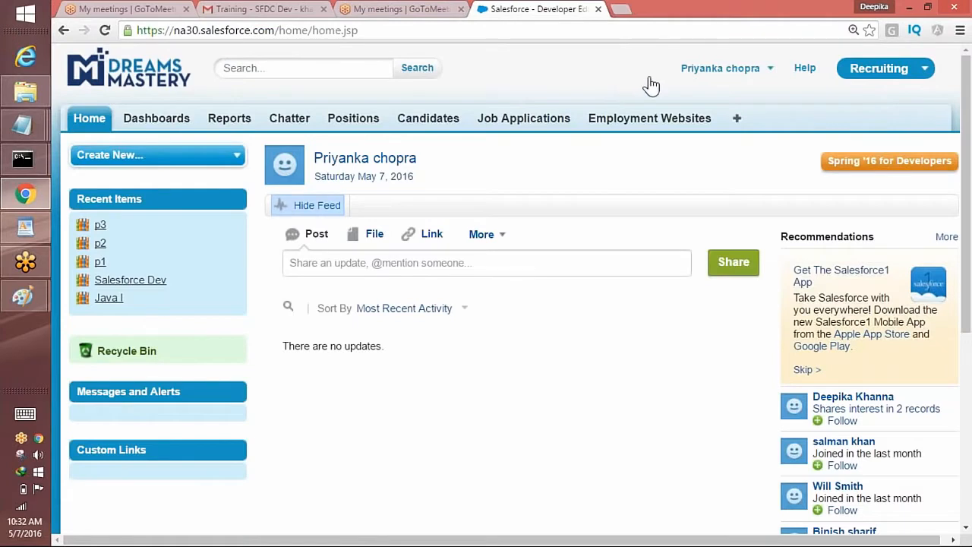
Look through the assignee's home page for the task, try the calendar's Activity List View, and return home.
click(720, 75)
scroll(961, 262, down, 1)
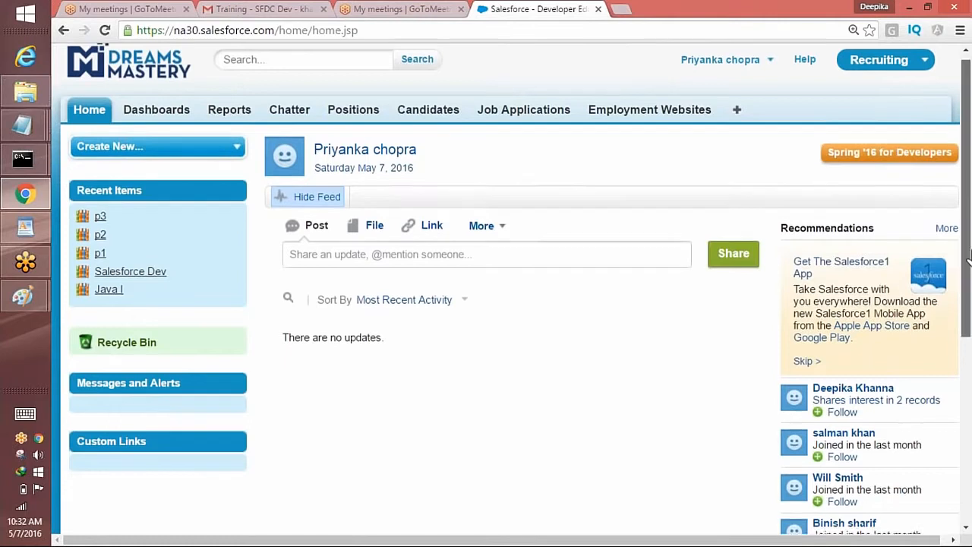
click(96, 89)
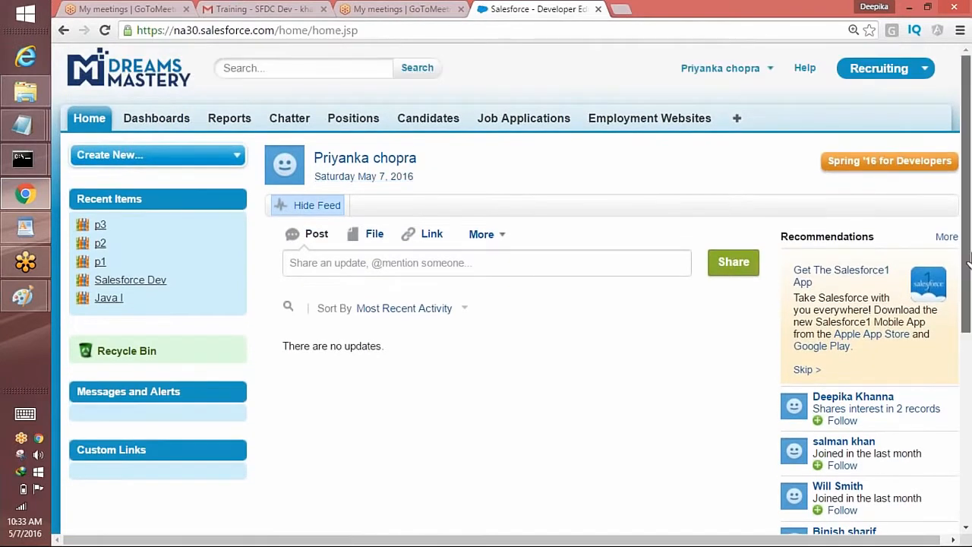
scroll(963, 416, down, 2)
scroll(963, 416, down, 2)
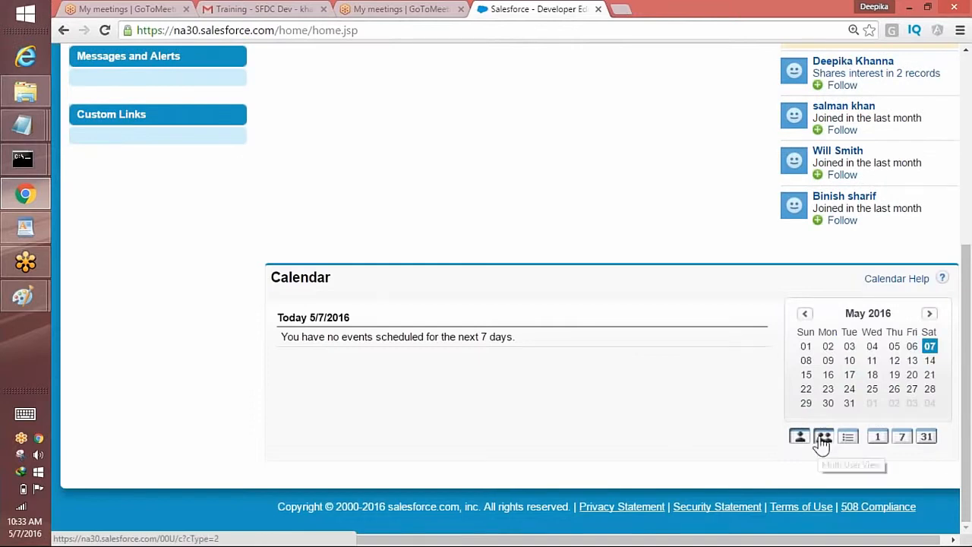
click(848, 439)
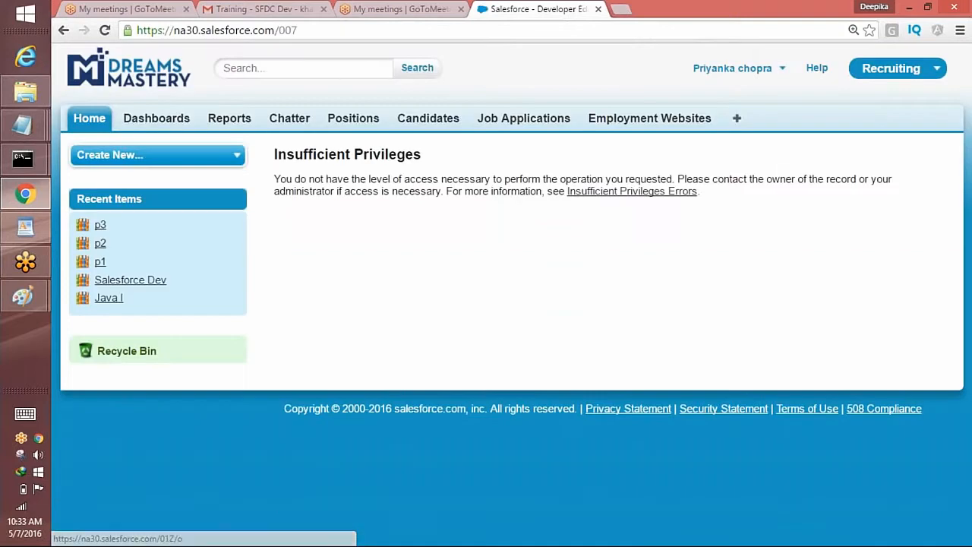
click(89, 118)
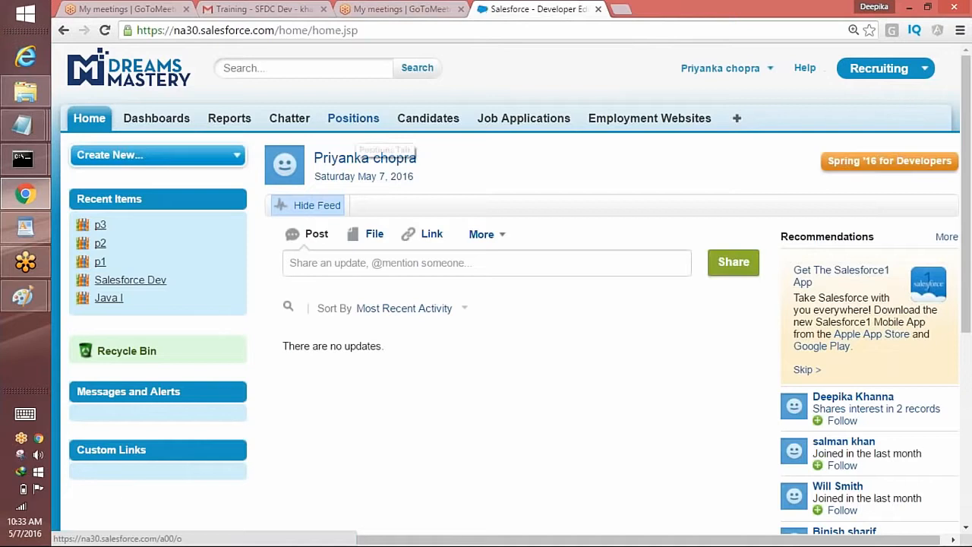
View the Positions page, and list all candidates through to the newest records.
click(353, 118)
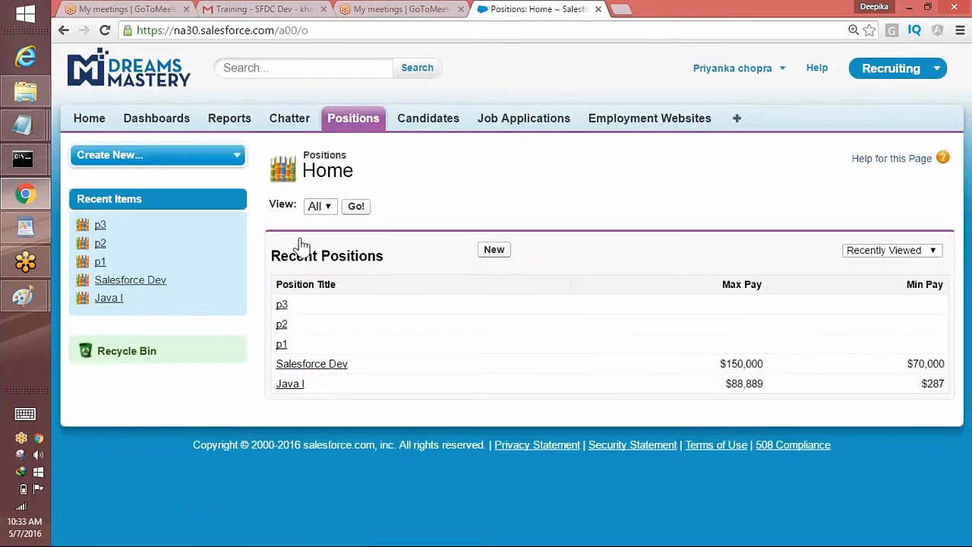
click(359, 207)
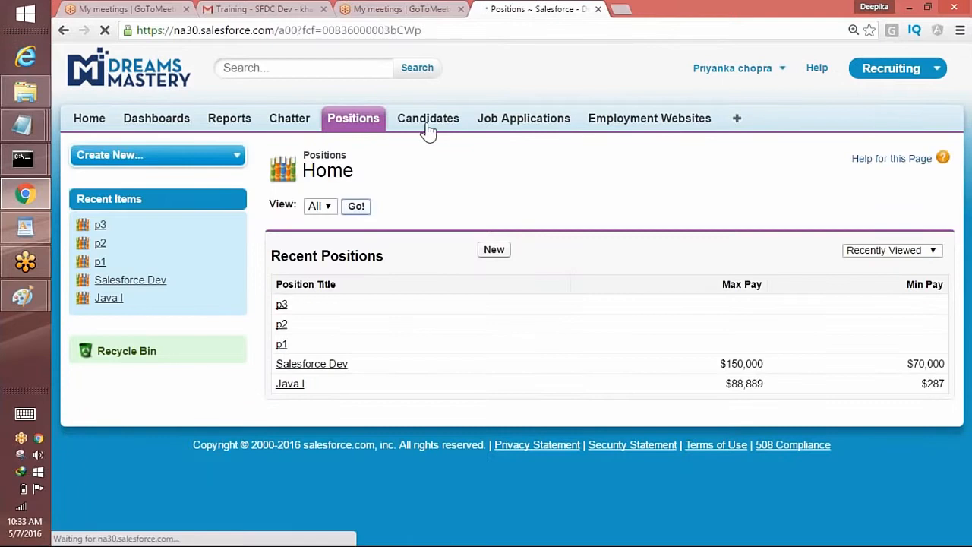
click(427, 119)
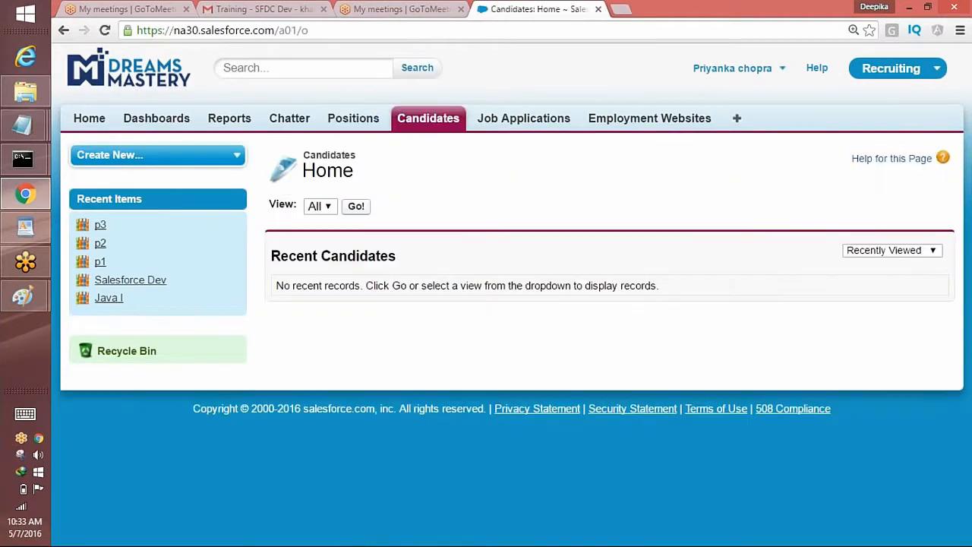
click(355, 206)
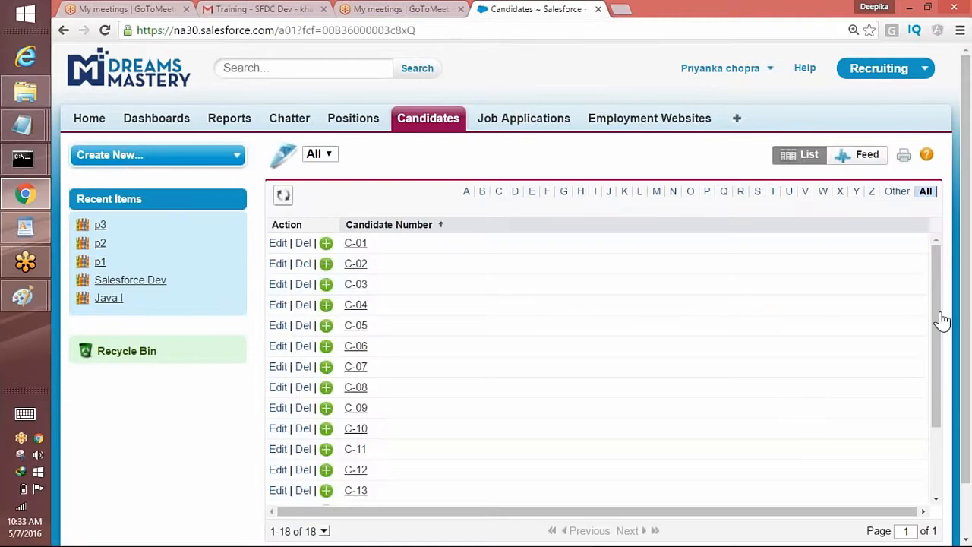
drag(939, 319, 905, 414)
Switch to Gmail, read the "Communicate with the candidate over phone" task notification, and return to Salesforce.
click(235, 9)
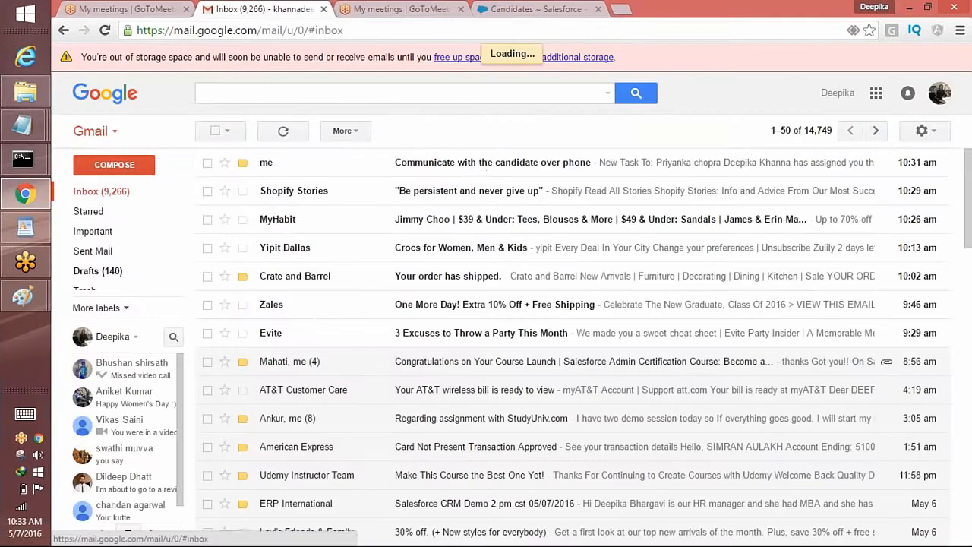
click(490, 175)
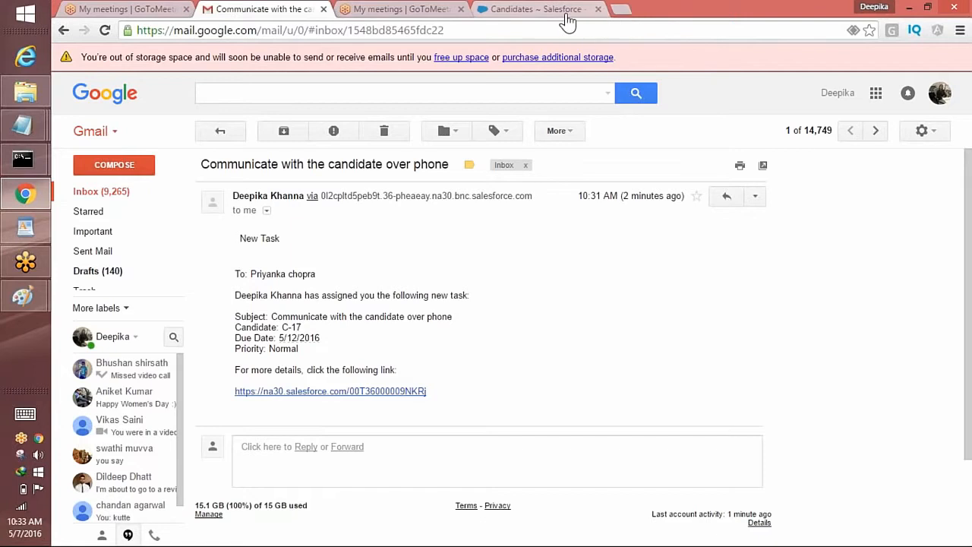
click(544, 15)
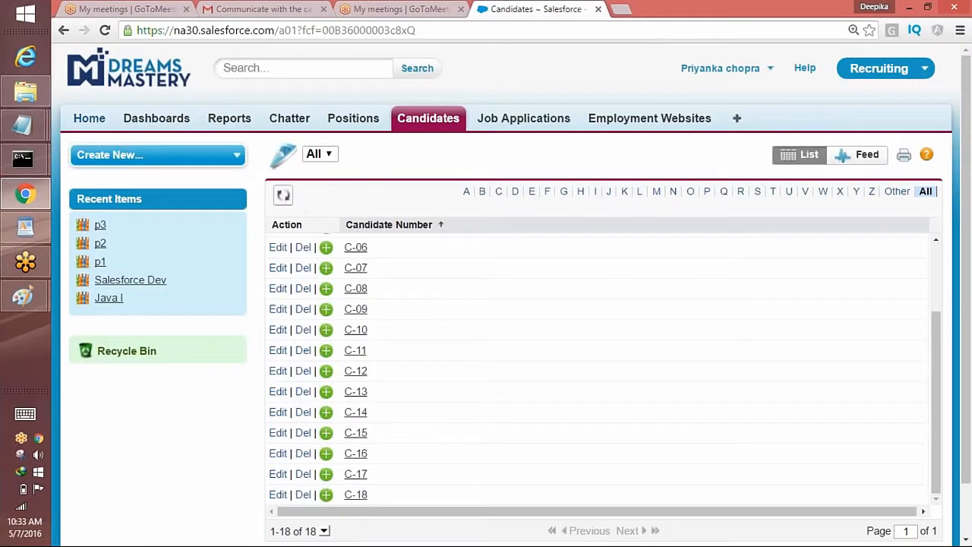
Retry the Activity List View from the assignee's home page, and go back to the home page's Calendar section.
click(80, 123)
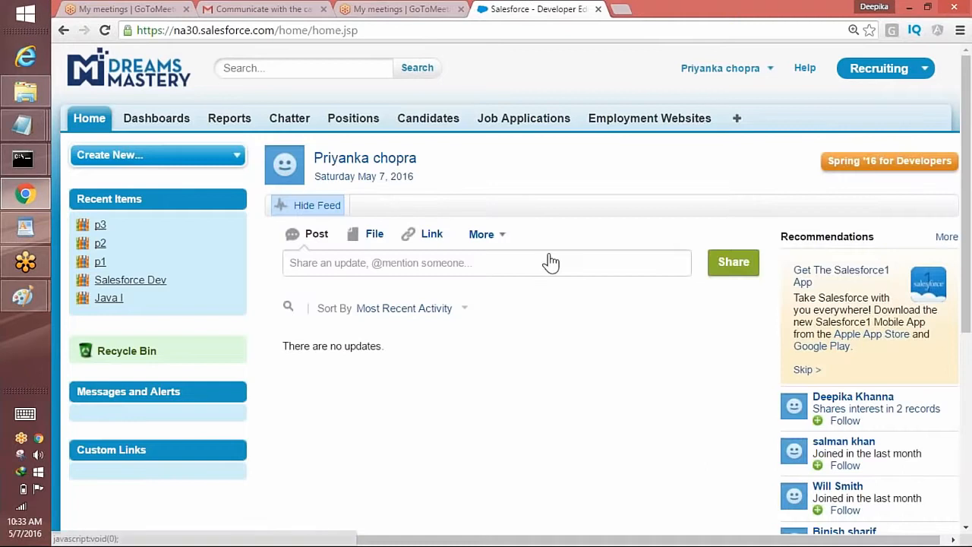
scroll(510, 288, down, 5)
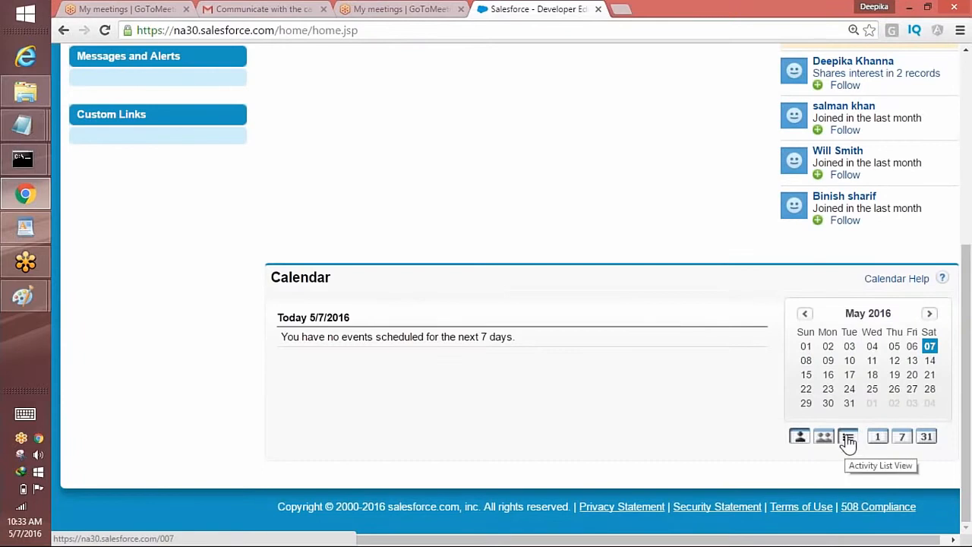
click(848, 439)
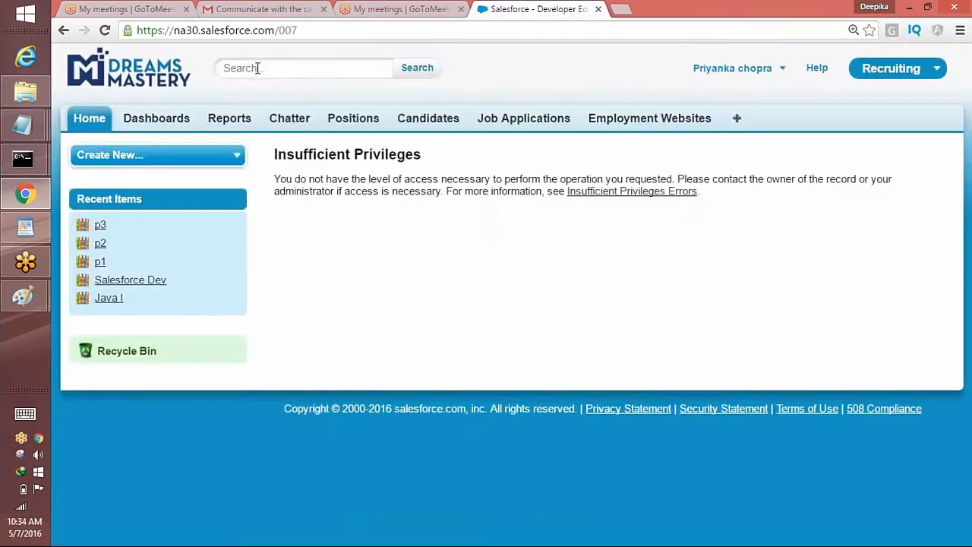
click(89, 118)
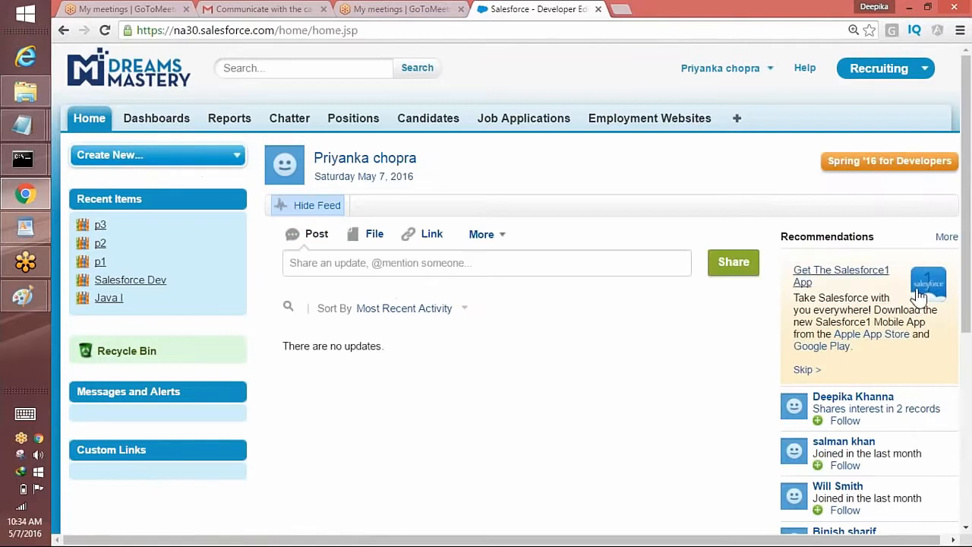
drag(966, 266, 967, 456)
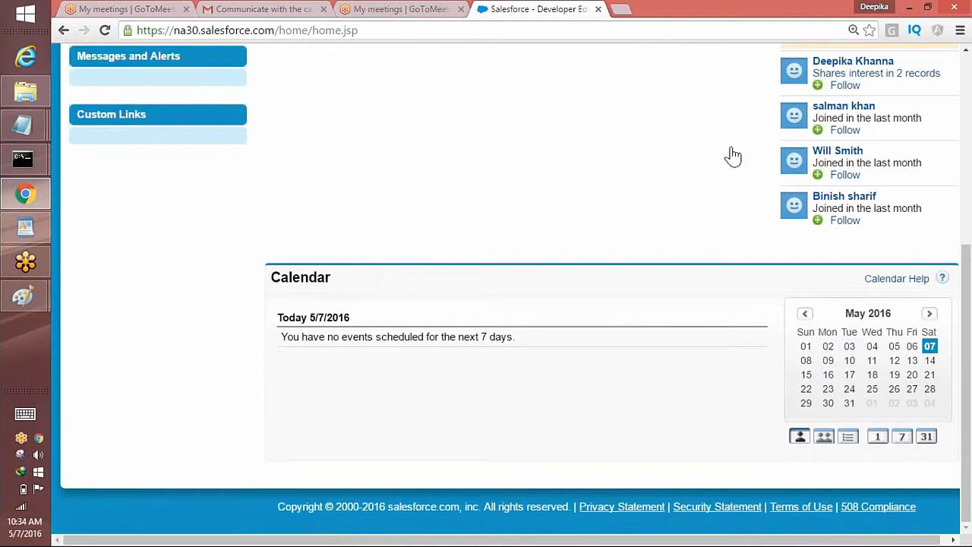
Sort the feed on the assignee's home page by Latest Posts.
drag(969, 340, 969, 220)
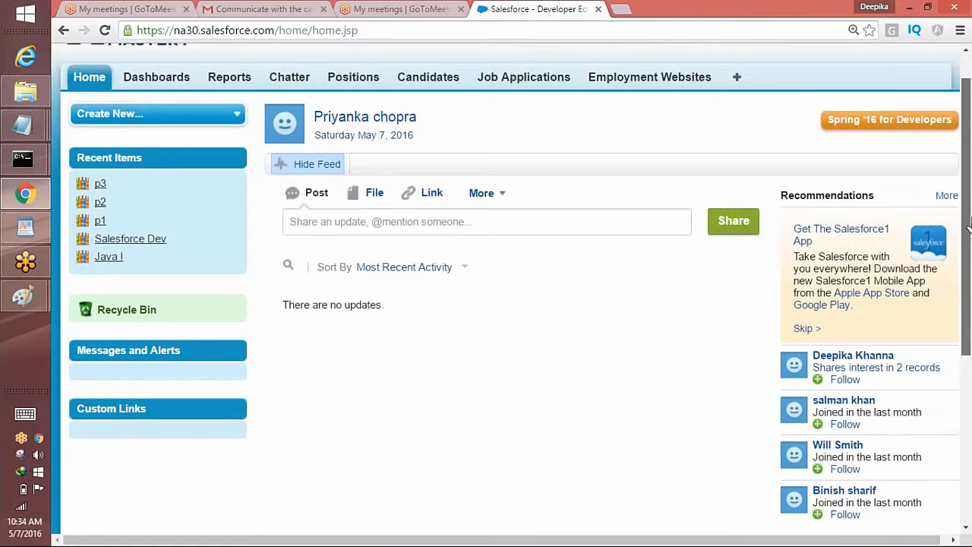
click(464, 268)
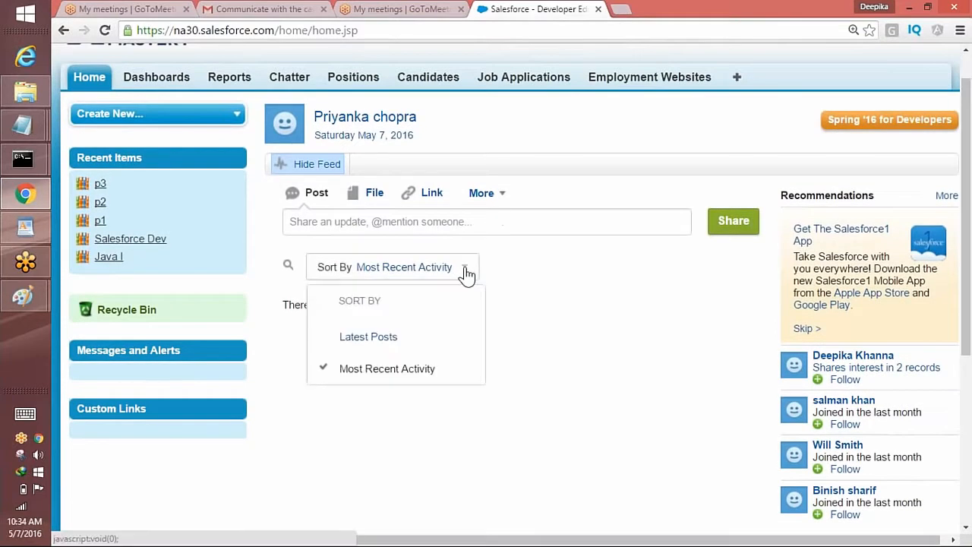
click(382, 339)
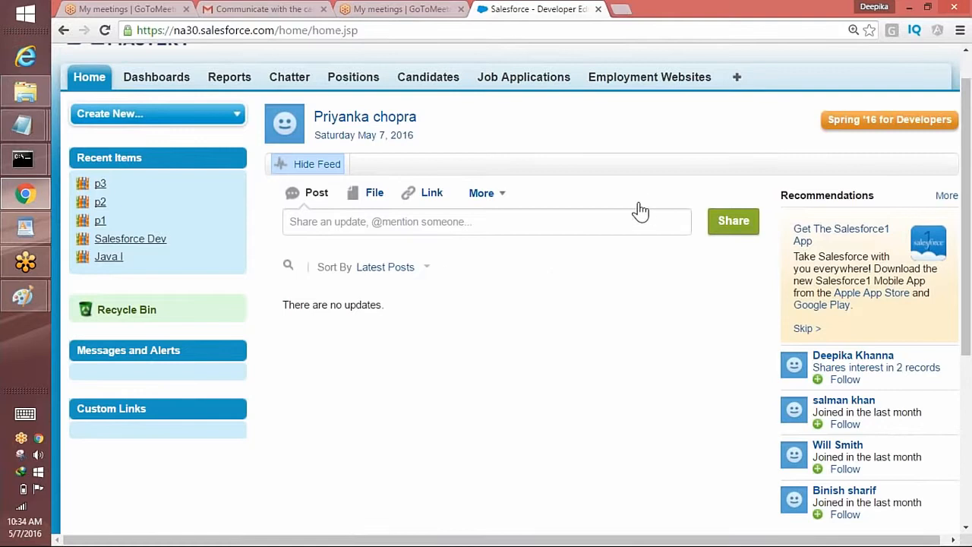
drag(967, 203, 966, 136)
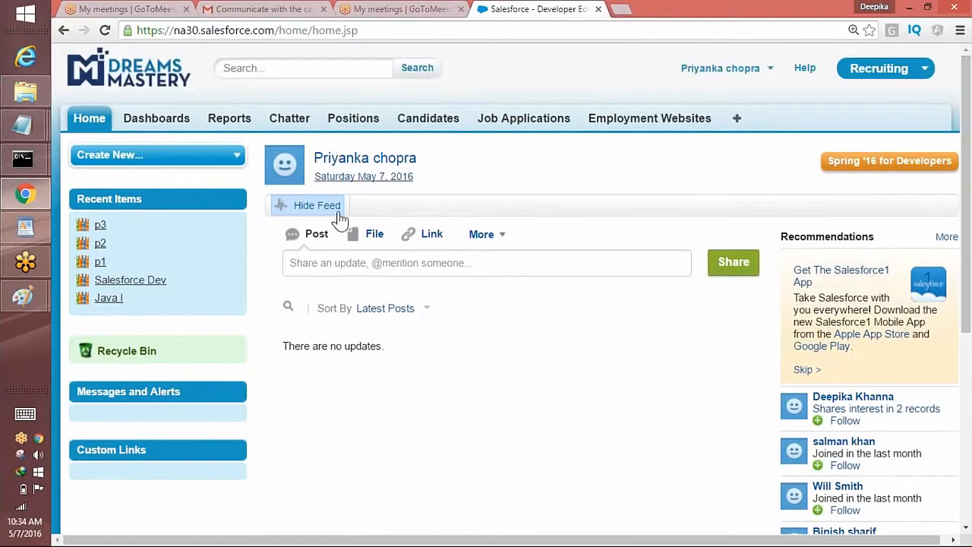
Reload the home page, hide its feed to check the Calendar section, and view the options for creating new records.
click(109, 123)
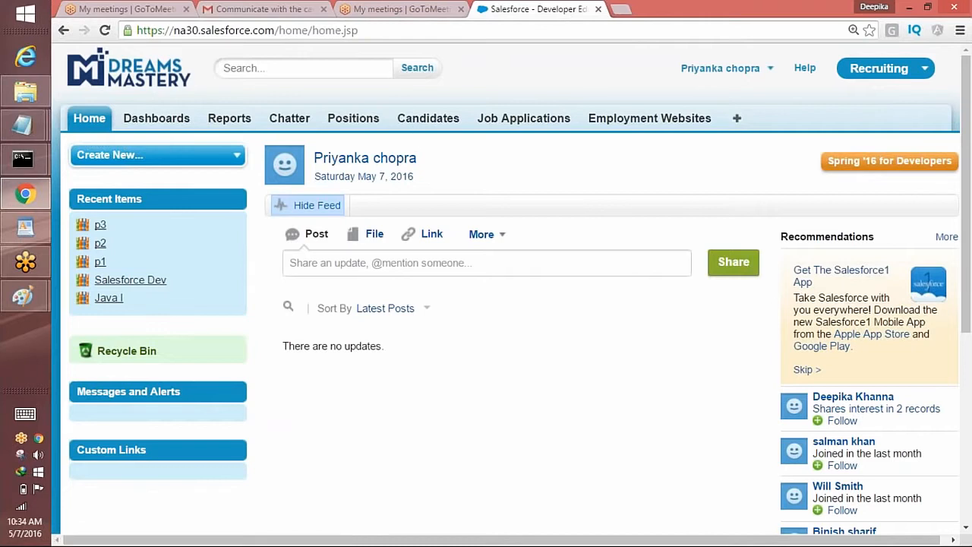
drag(967, 193, 967, 228)
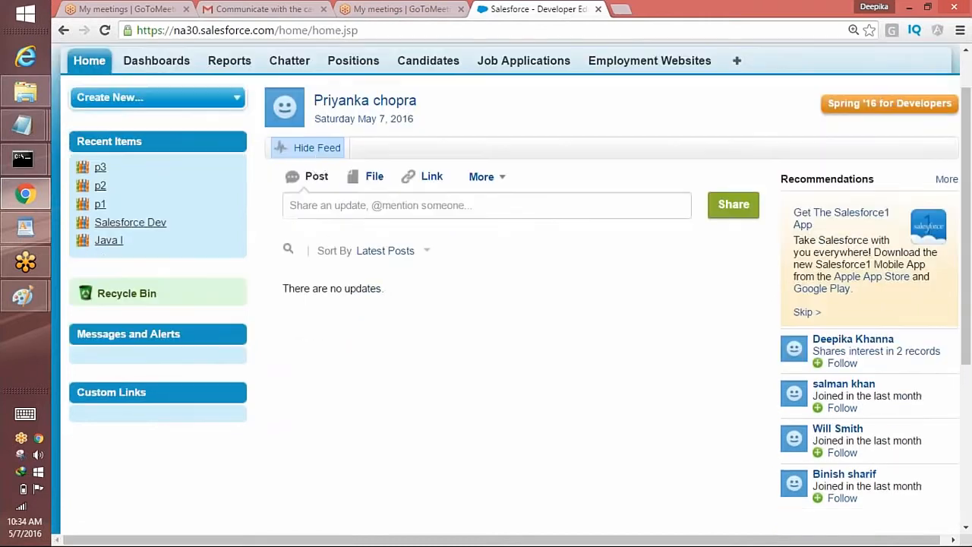
click(316, 149)
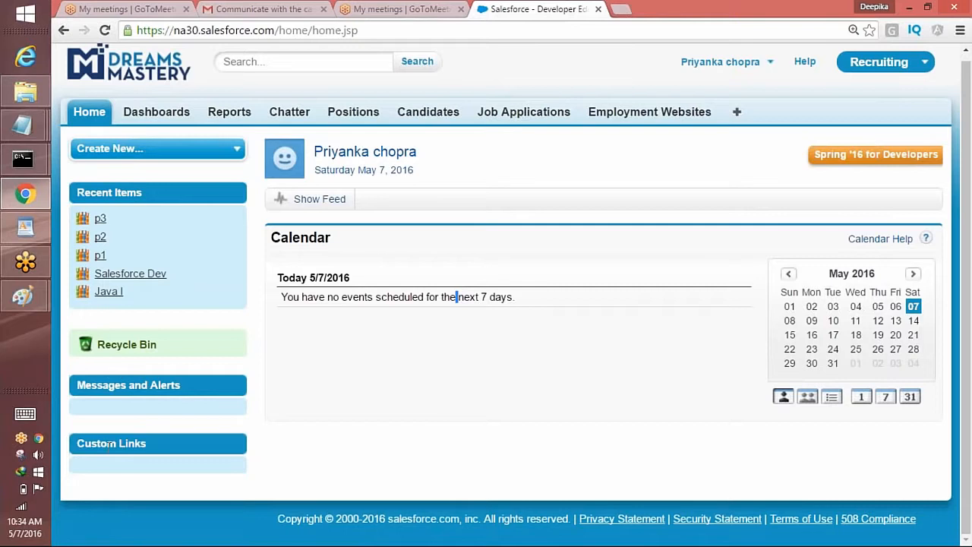
click(133, 150)
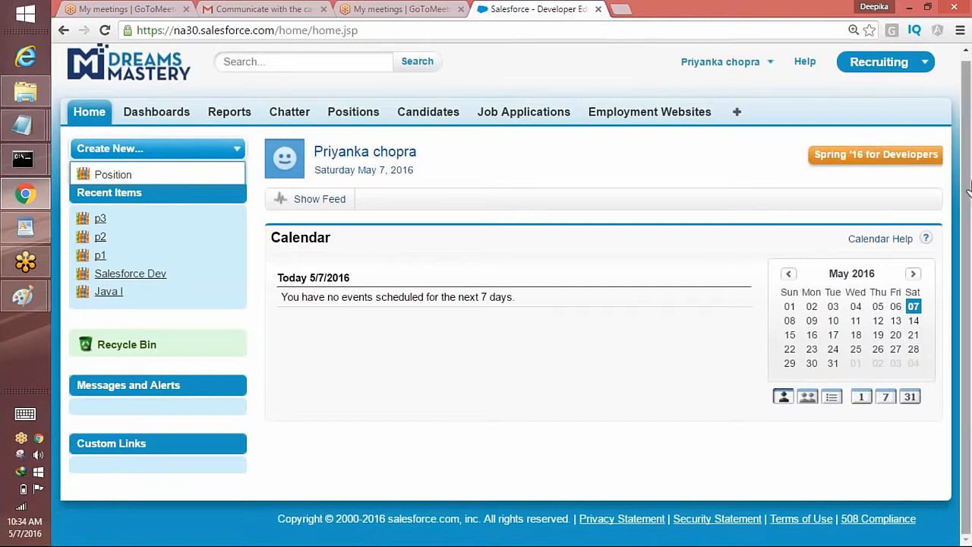
scroll(949, 148, up, 1)
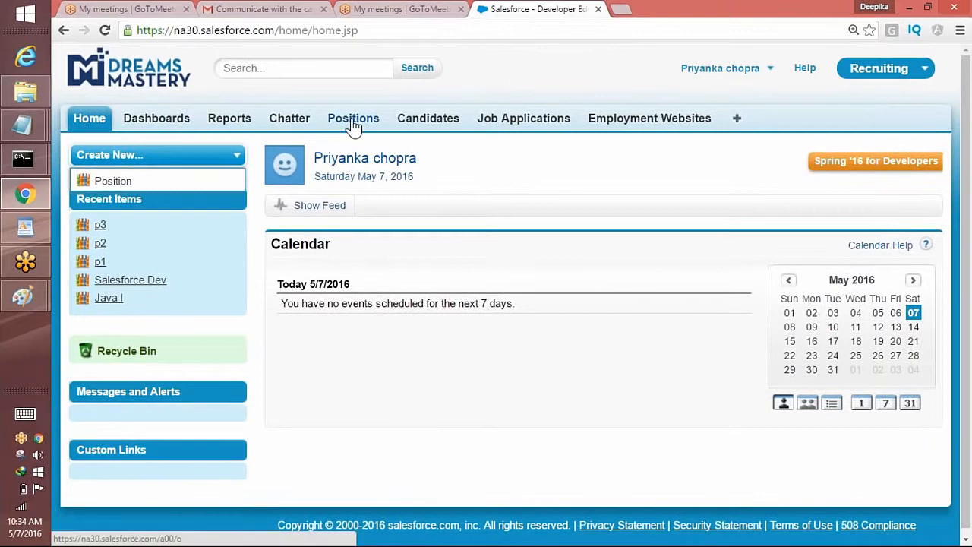
Switch to Gmail, follow the task link in the notification, look up Insufficient Privileges Errors, and return to the linked Salesforce page.
click(262, 10)
click(319, 393)
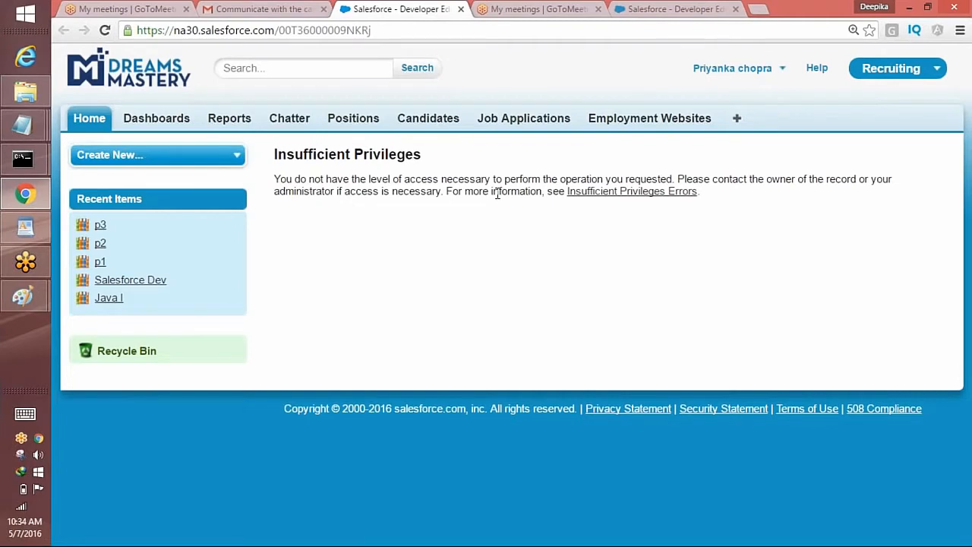
click(640, 192)
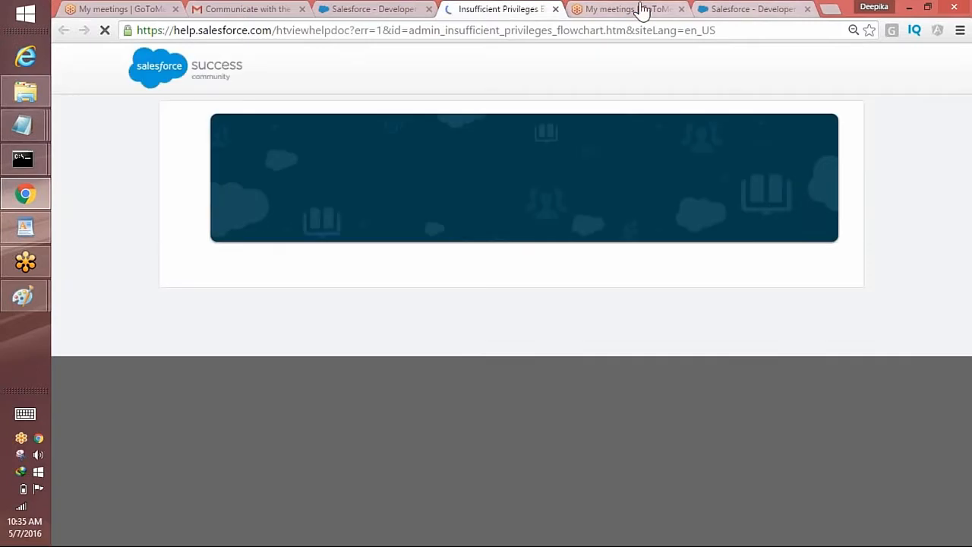
click(346, 10)
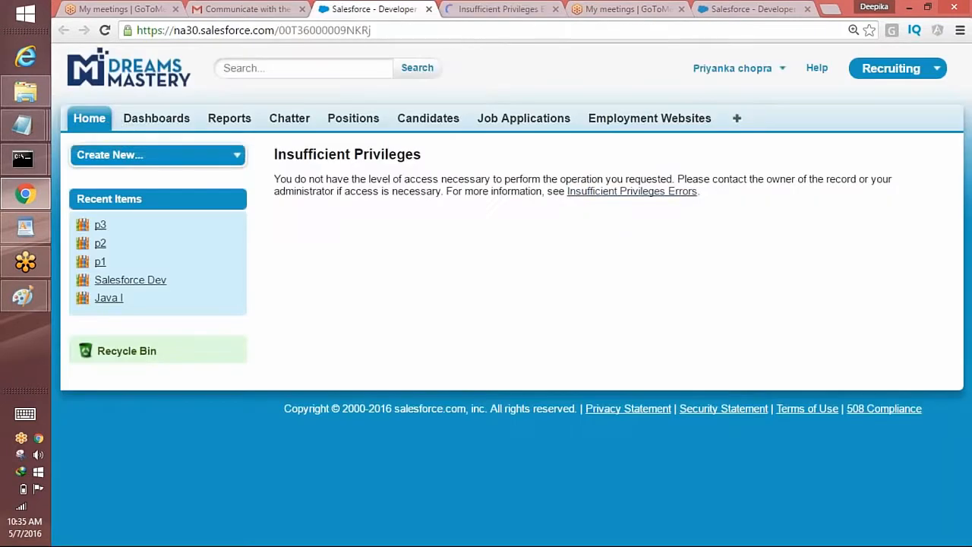
List all candidates and open the record of candidate C-17.
click(113, 122)
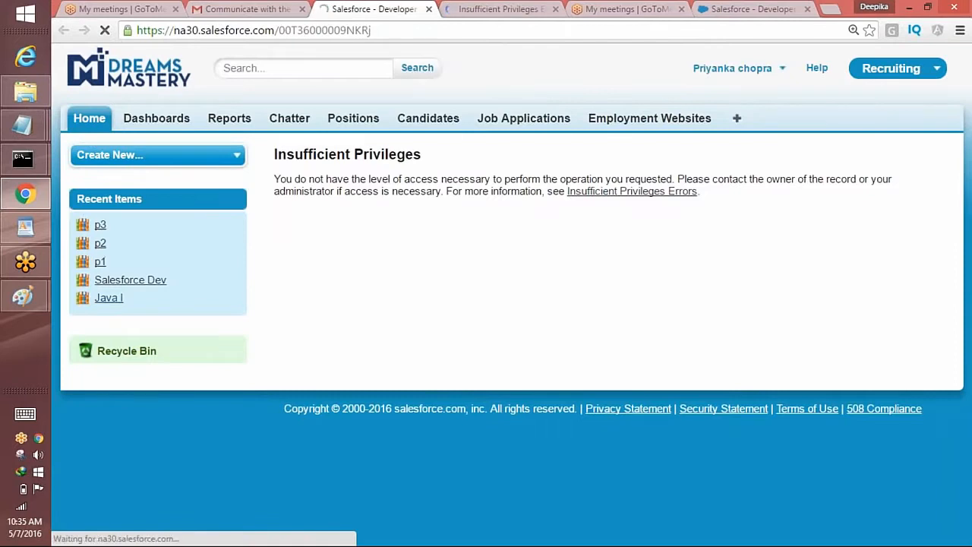
click(416, 124)
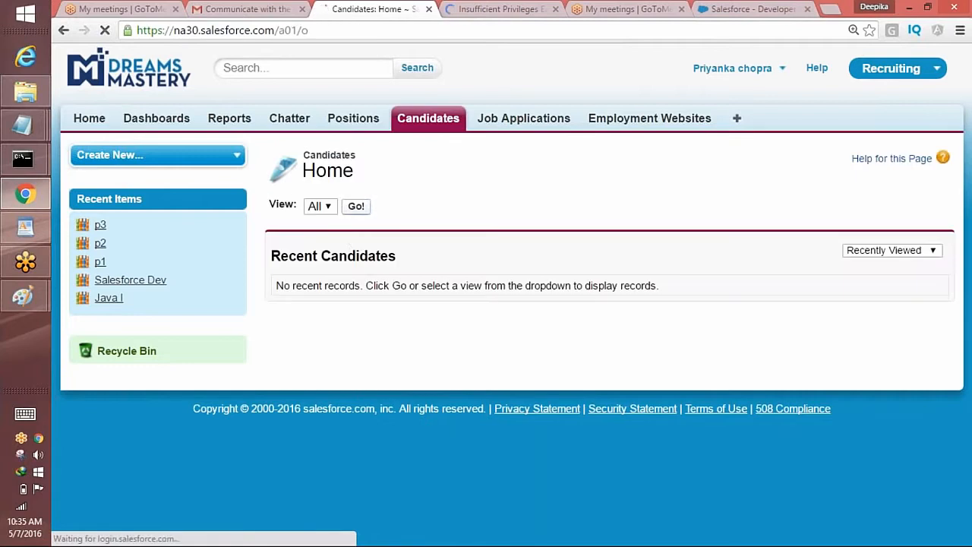
click(356, 206)
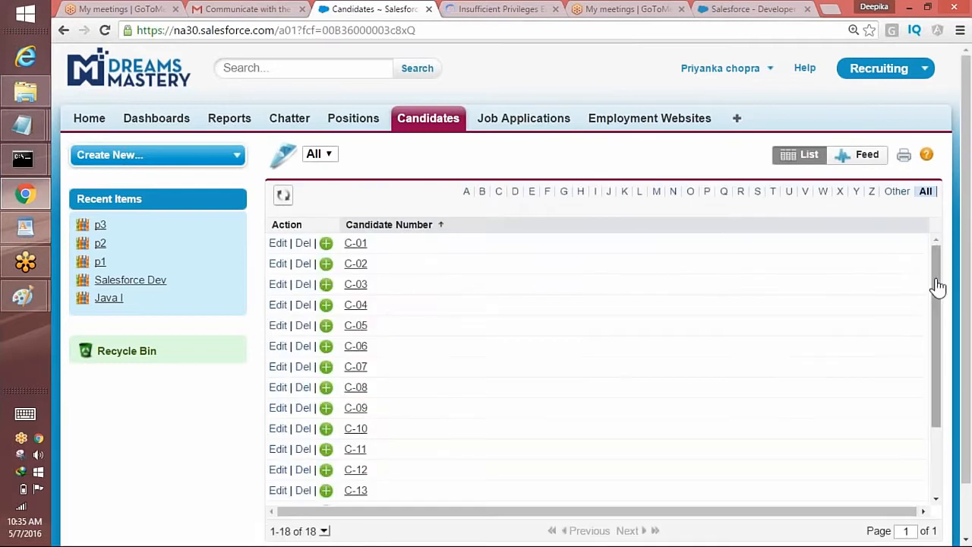
drag(937, 293, 929, 461)
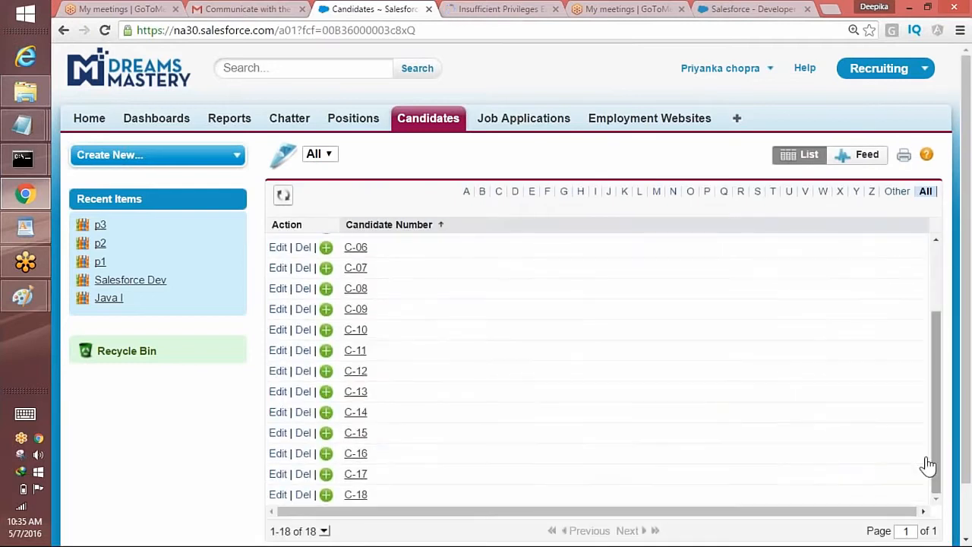
click(355, 474)
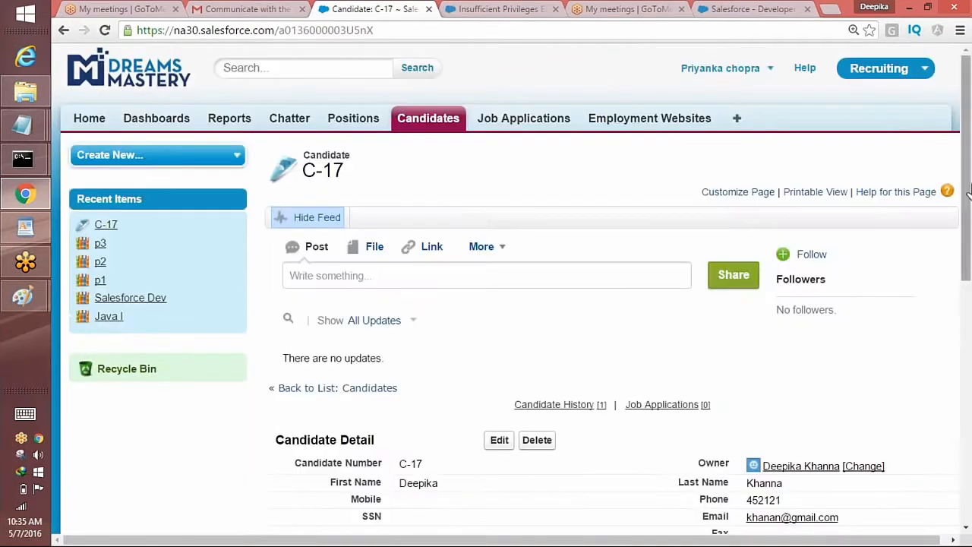
Examine candidate C-17's address, employment and additional details, plus the Candidate History and Job Applications lists.
drag(968, 193, 968, 377)
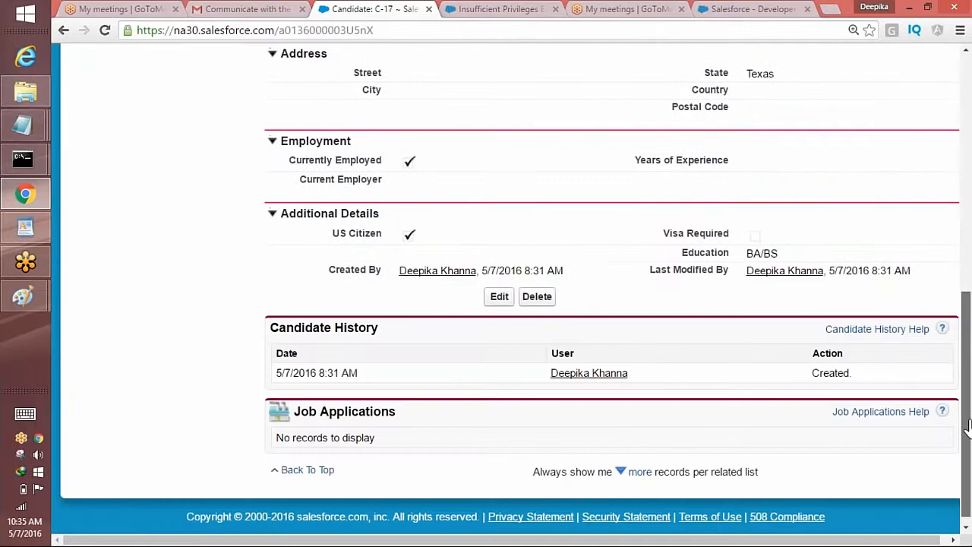
scroll(968, 422, up, 6)
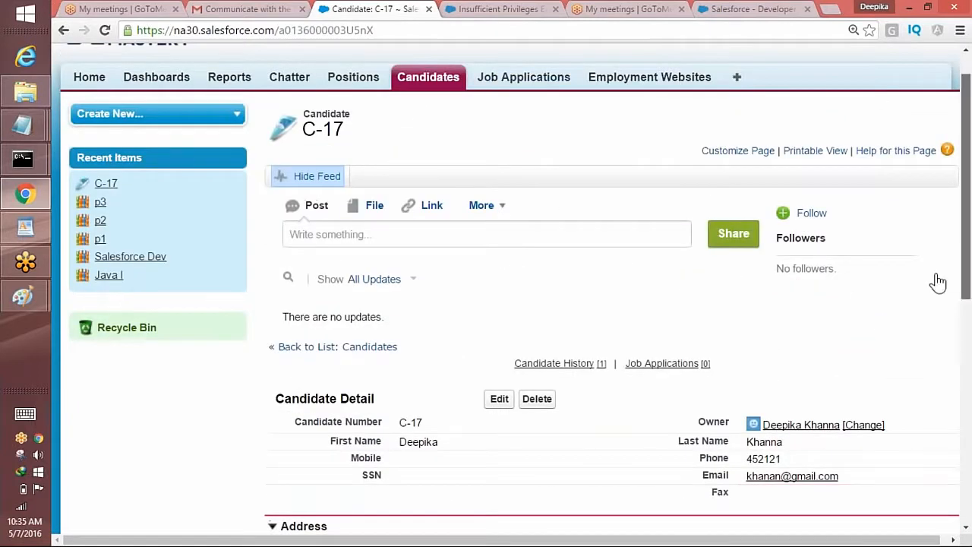
scroll(932, 319, down, 4)
scroll(940, 298, up, 1)
scroll(939, 298, down, 3)
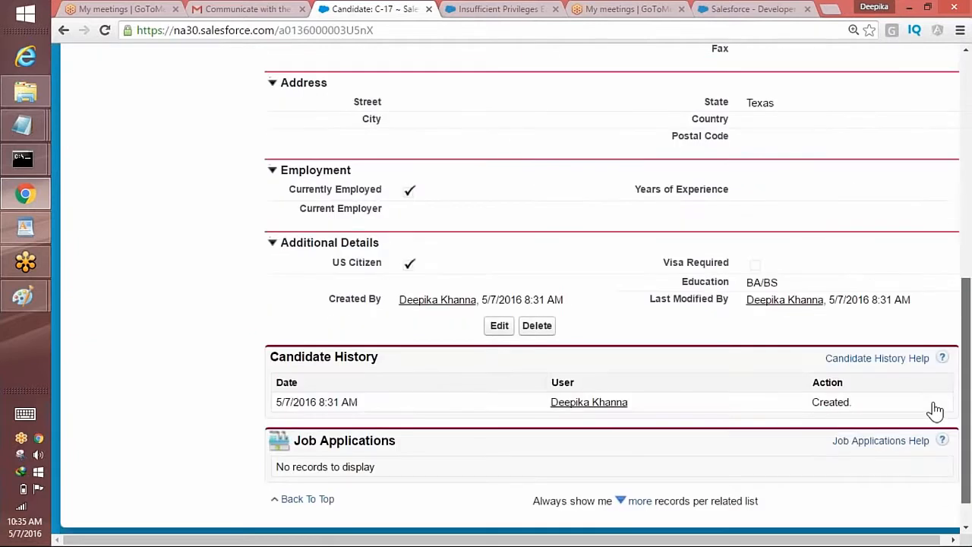
scroll(935, 426, down, 1)
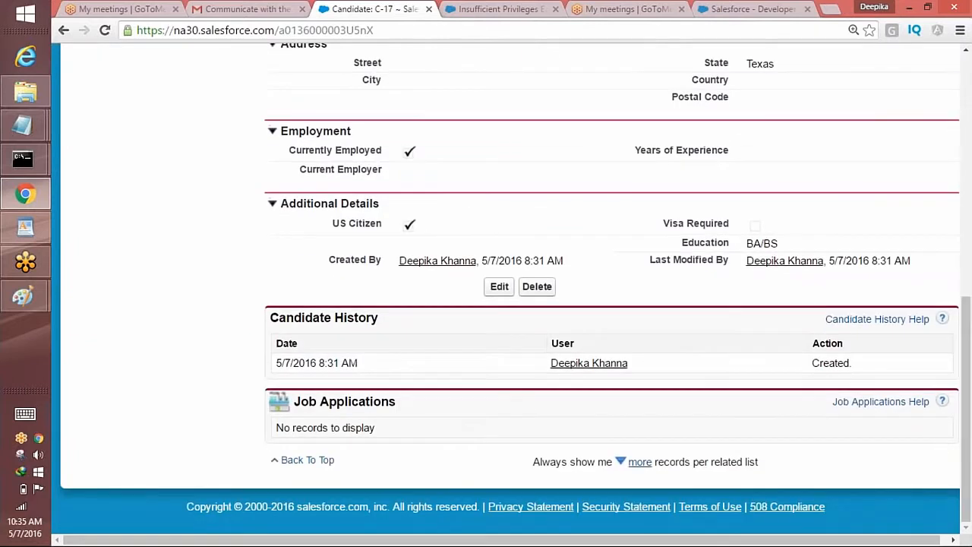
Show more records per related list on candidate C-17, and review its Candidate History.
click(637, 462)
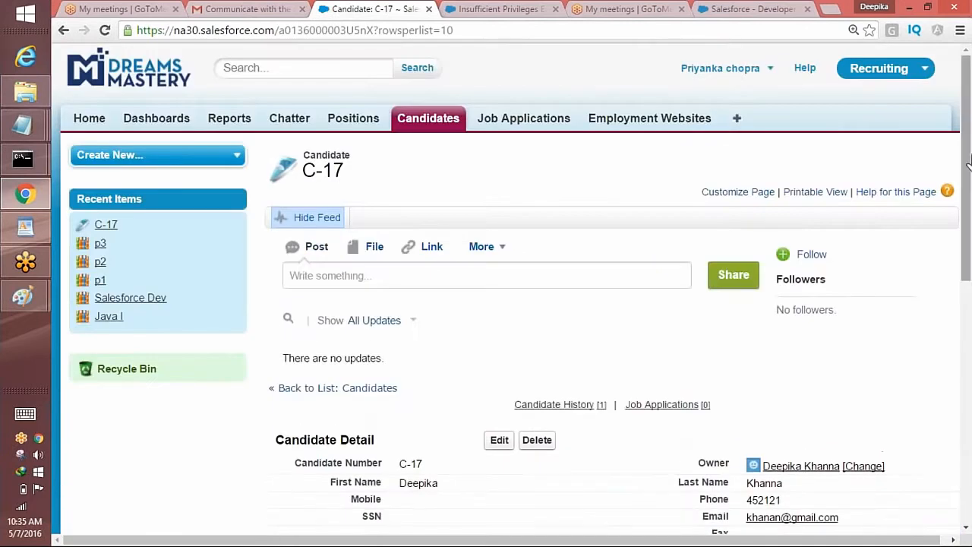
drag(967, 160, 967, 389)
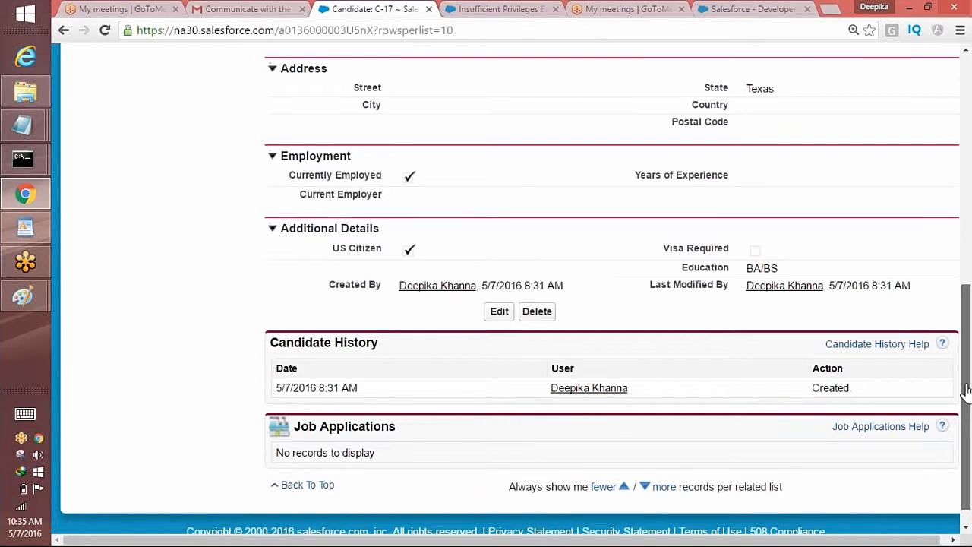
drag(966, 389, 968, 67)
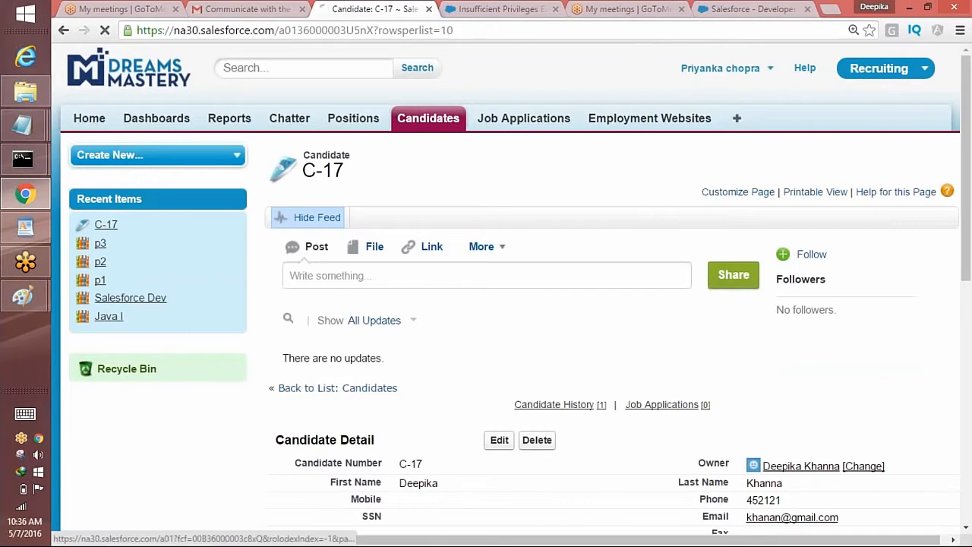
click(357, 388)
click(554, 404)
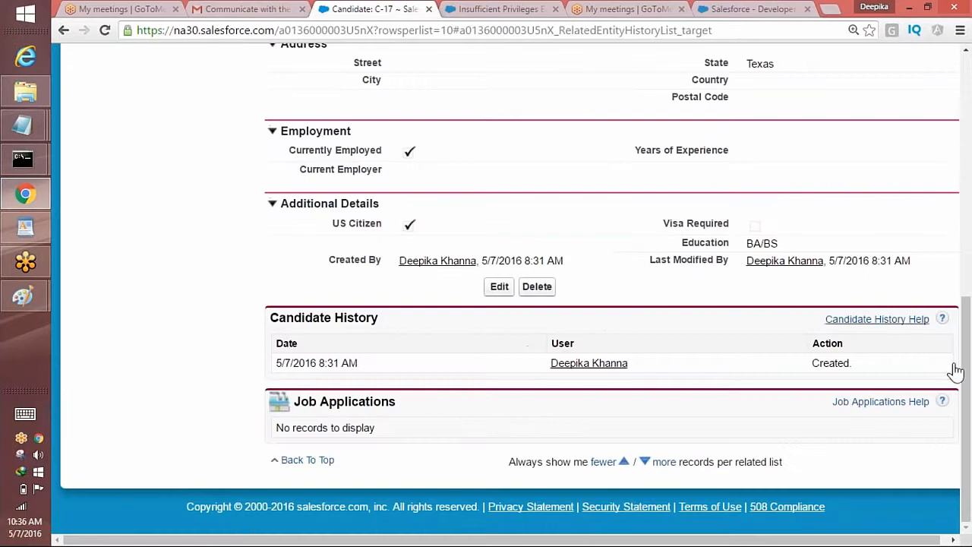
drag(964, 357, 966, 101)
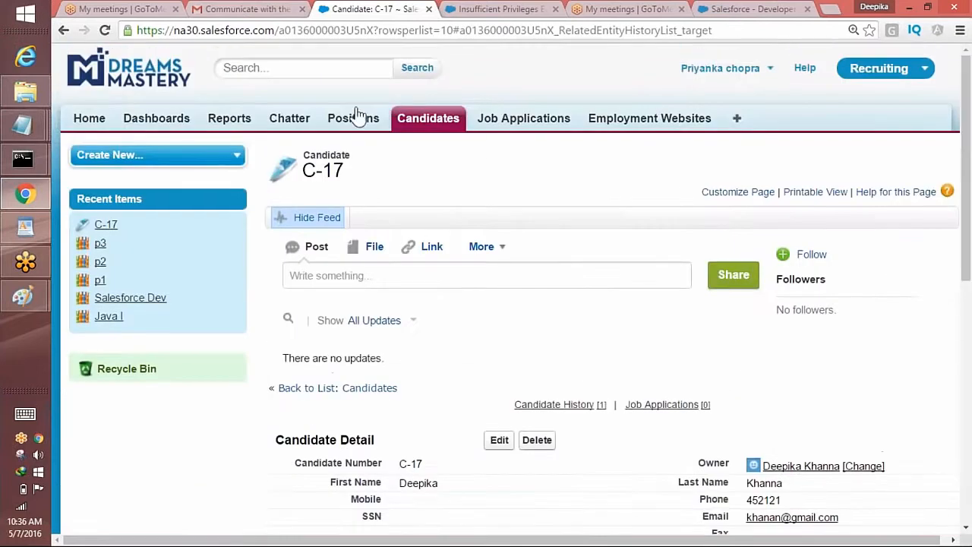
Leave the candidate record and view the Positions home page.
click(383, 120)
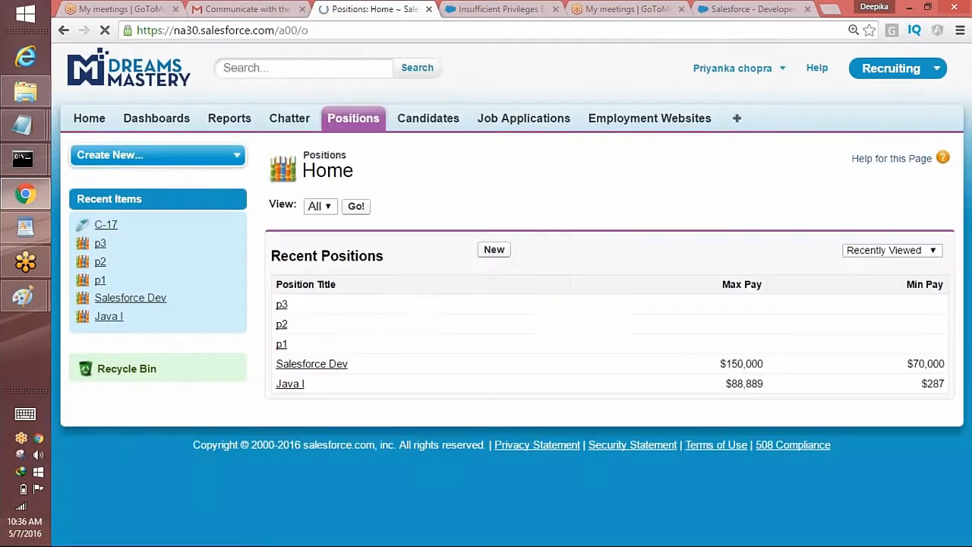
click(420, 134)
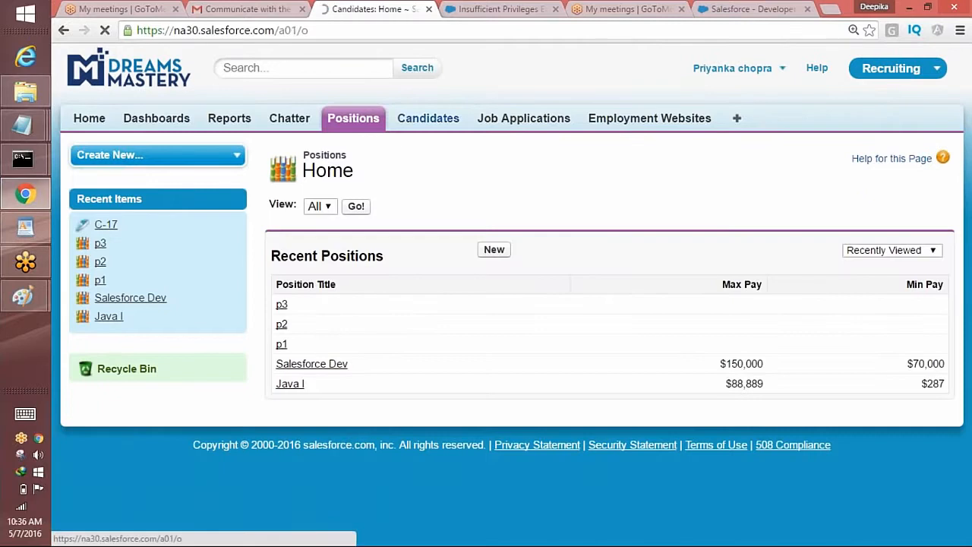
click(349, 124)
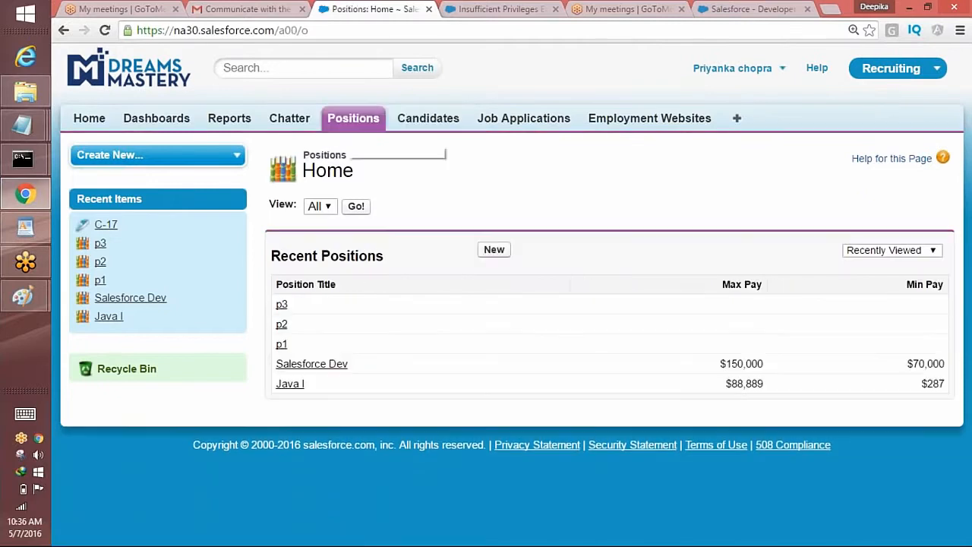
Log out of the current account and log in as another user with that user's saved username.
click(782, 72)
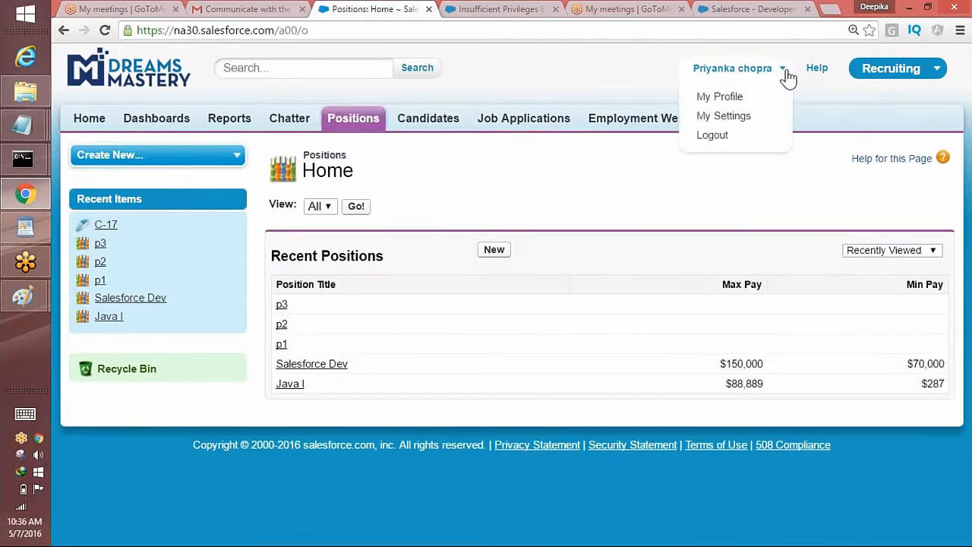
click(713, 135)
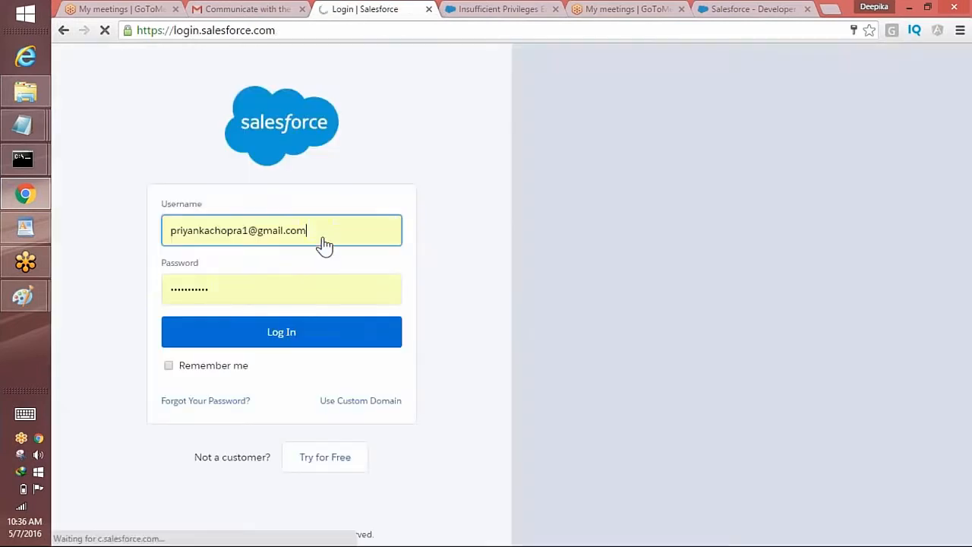
drag(323, 243, 126, 227)
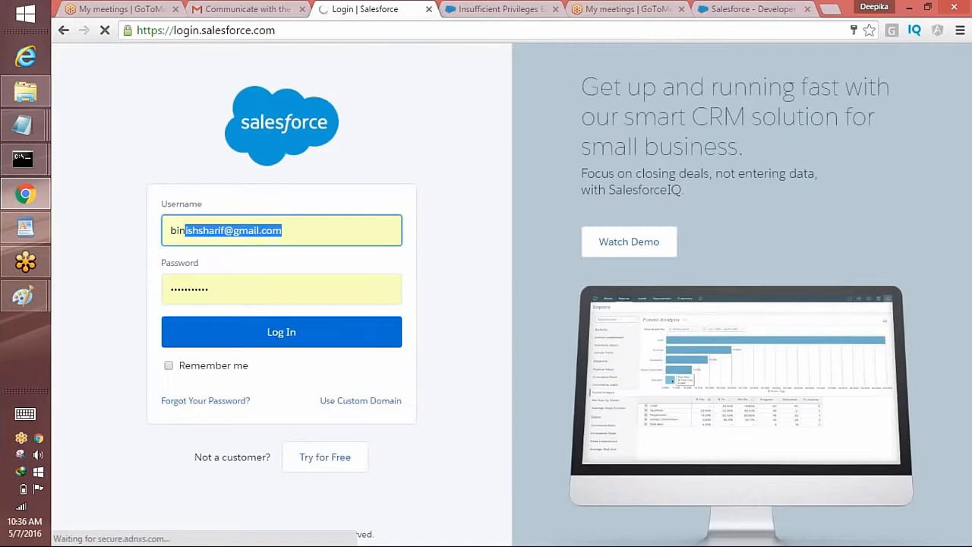
click(216, 255)
click(230, 345)
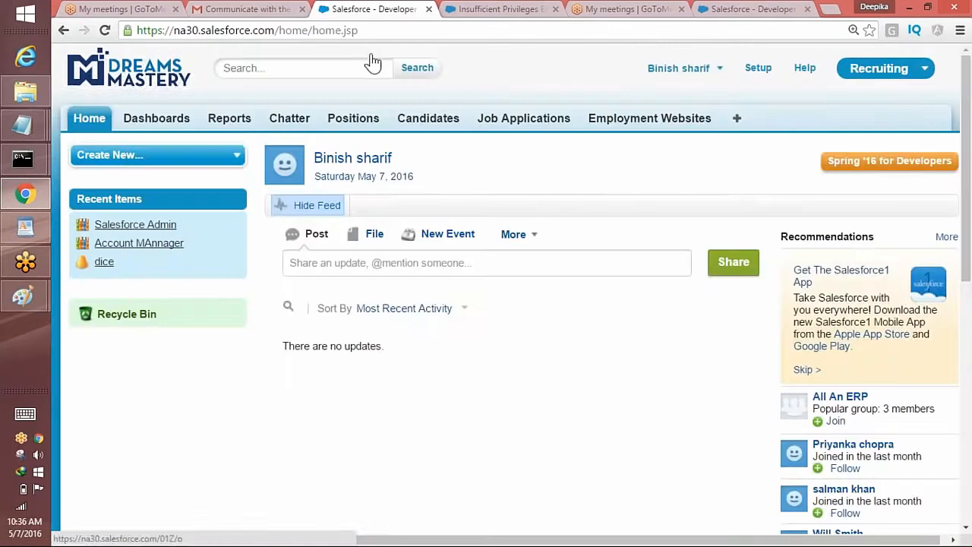
Check the Calendar, My Tasks and Items to Approve sections on the newly logged-in user's home page.
drag(968, 204, 948, 458)
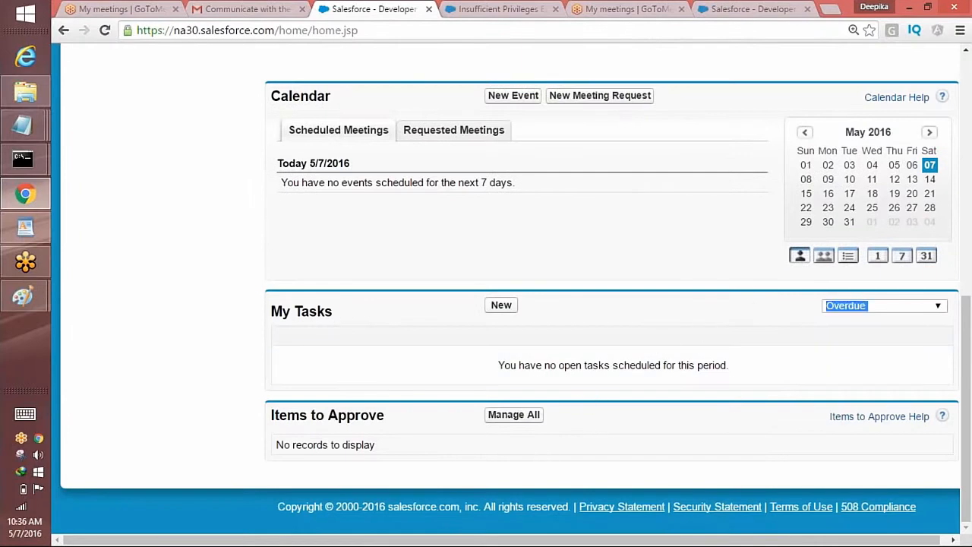
drag(967, 370, 968, 125)
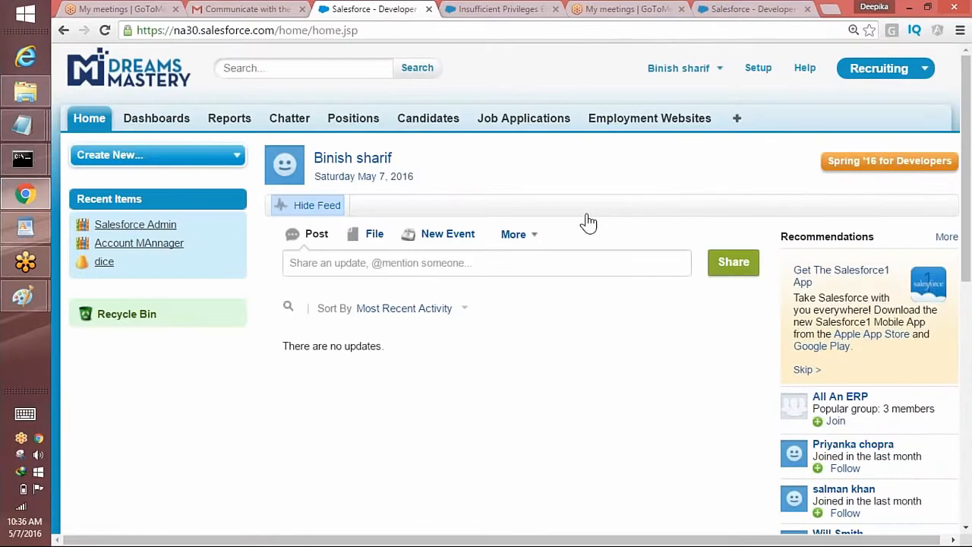
Recheck the current user's home page for scheduled events, open tasks and items awaiting approval.
scroll(591, 212, down, 5)
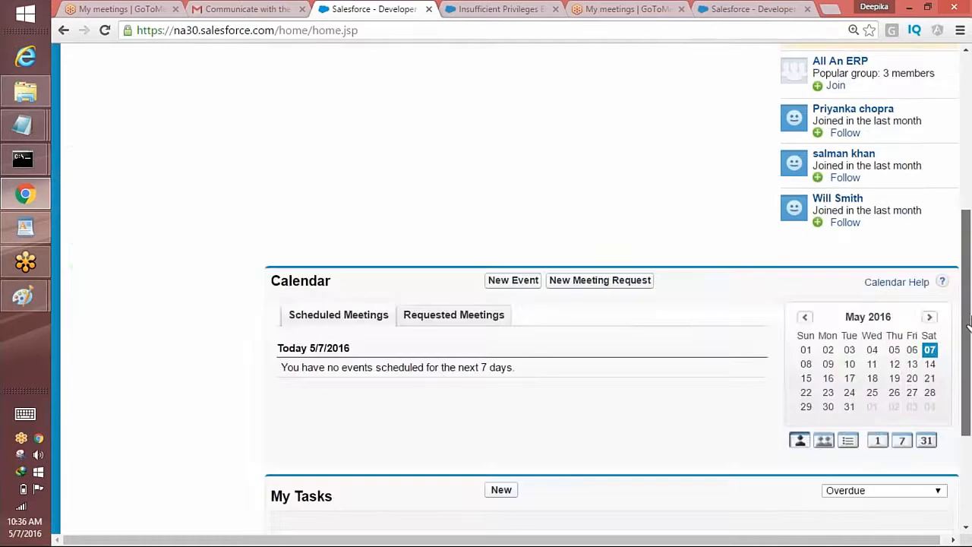
scroll(599, 182, up, 5)
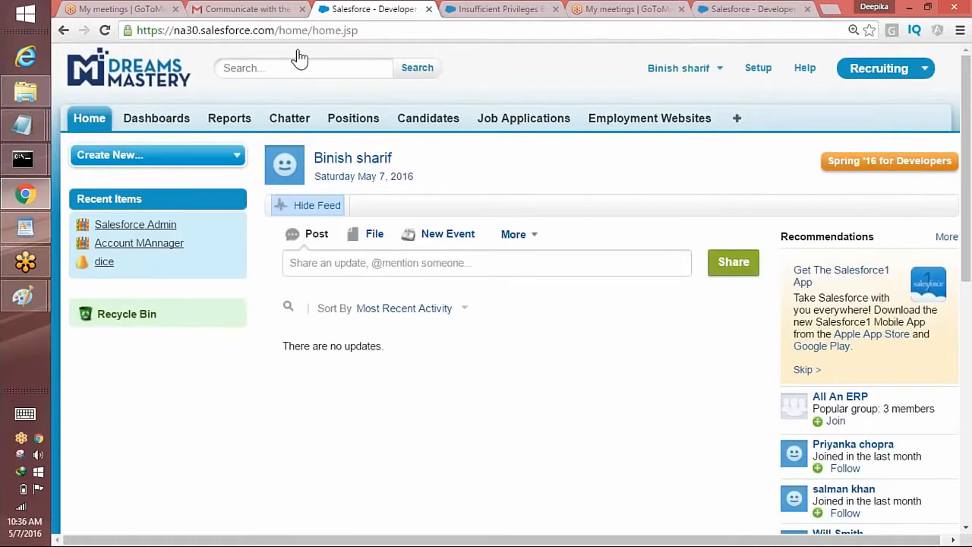
scroll(500, 297, down, 5)
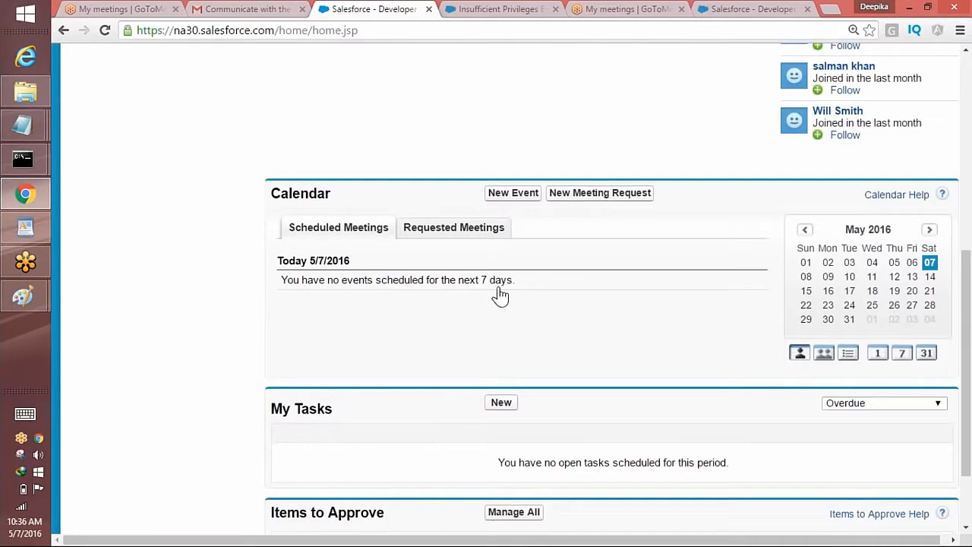
scroll(408, 238, down, 1)
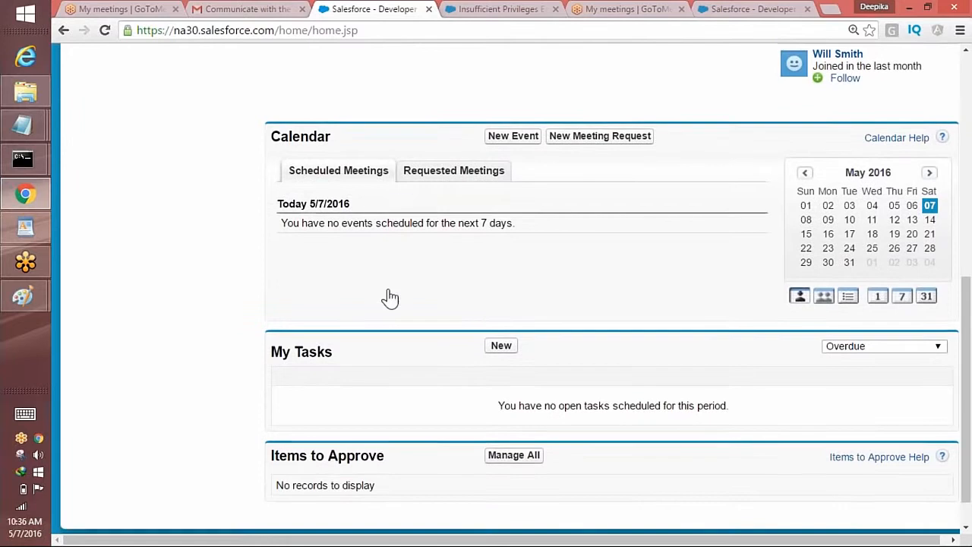
scroll(404, 271, down, 1)
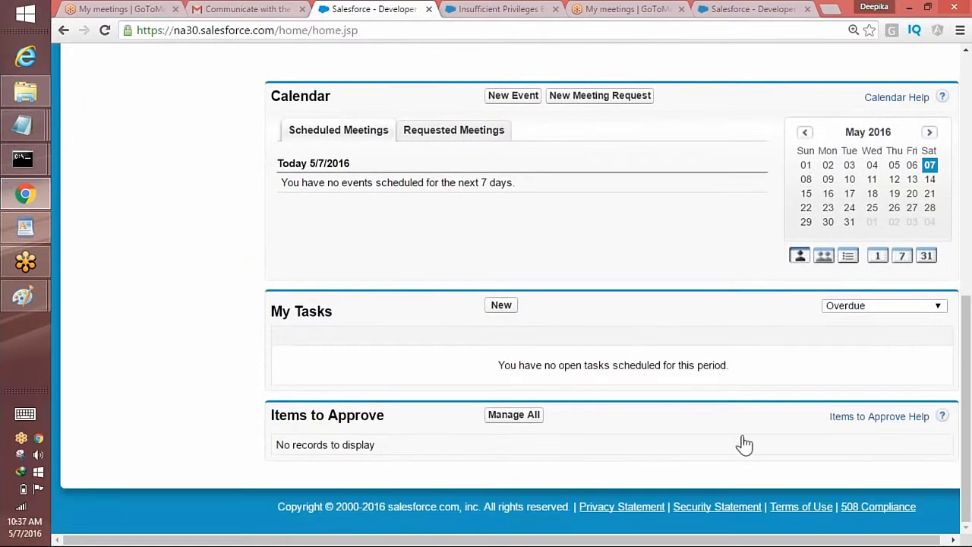
scroll(640, 114, up, 6)
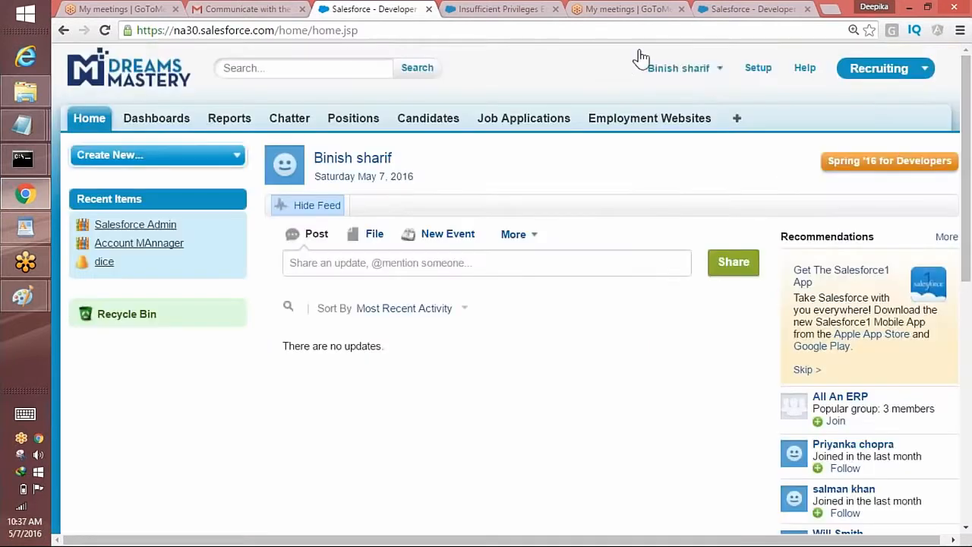
Log out of the current account and log back in as the administrator with that user's saved username.
click(689, 73)
click(651, 136)
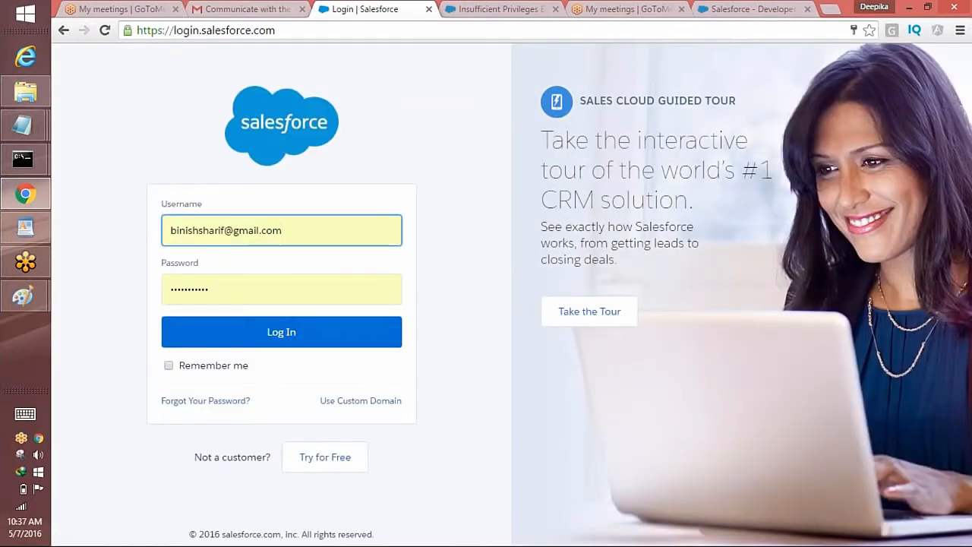
drag(288, 241, 74, 208)
text(k)
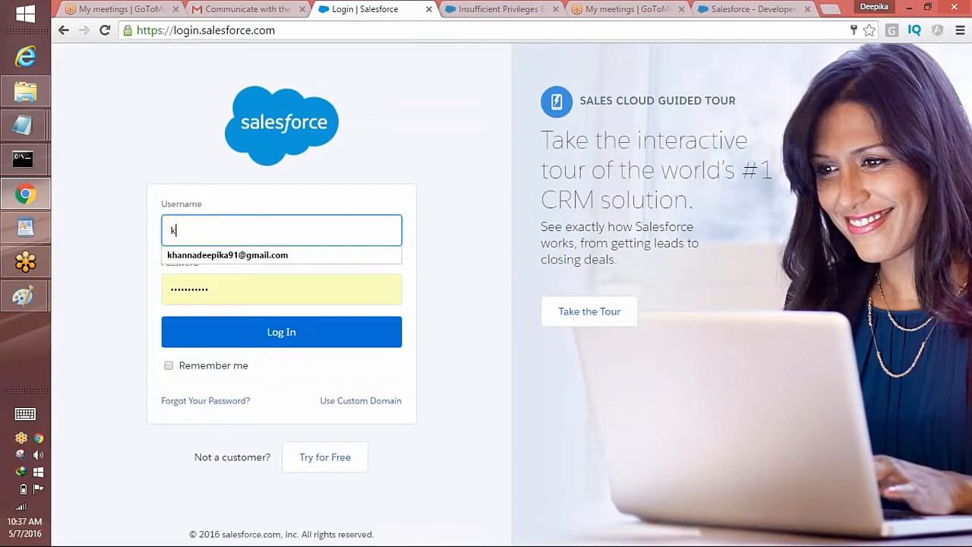
key(BackSpace)
text(d)
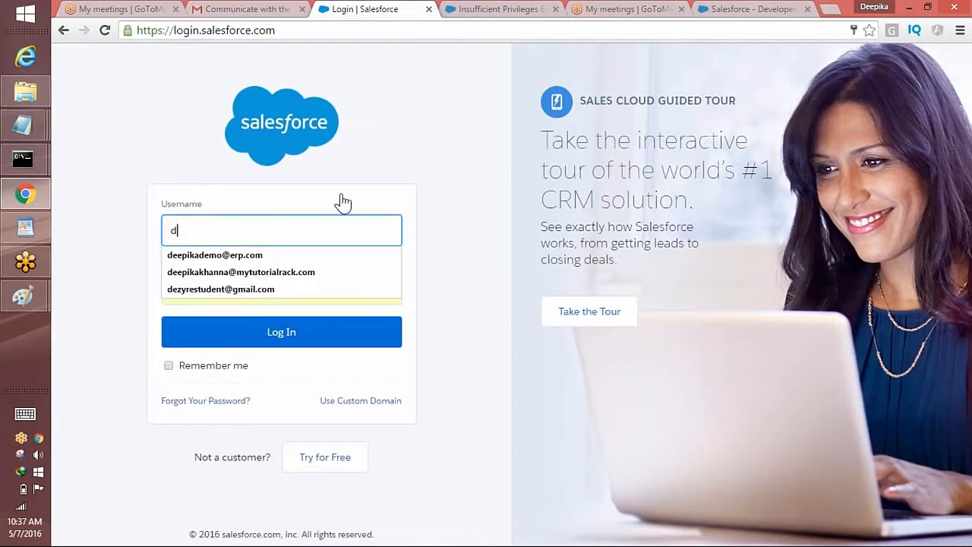
text(e)
click(232, 255)
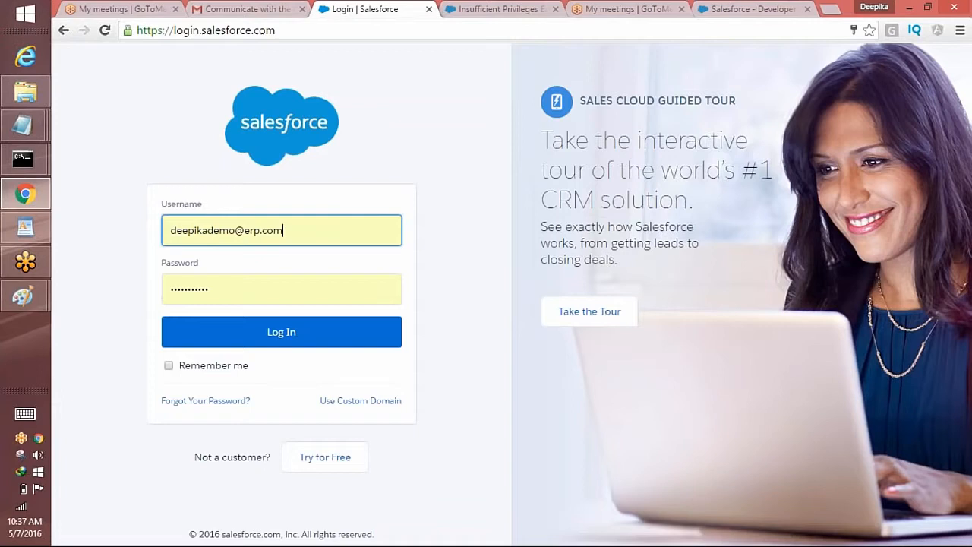
click(282, 334)
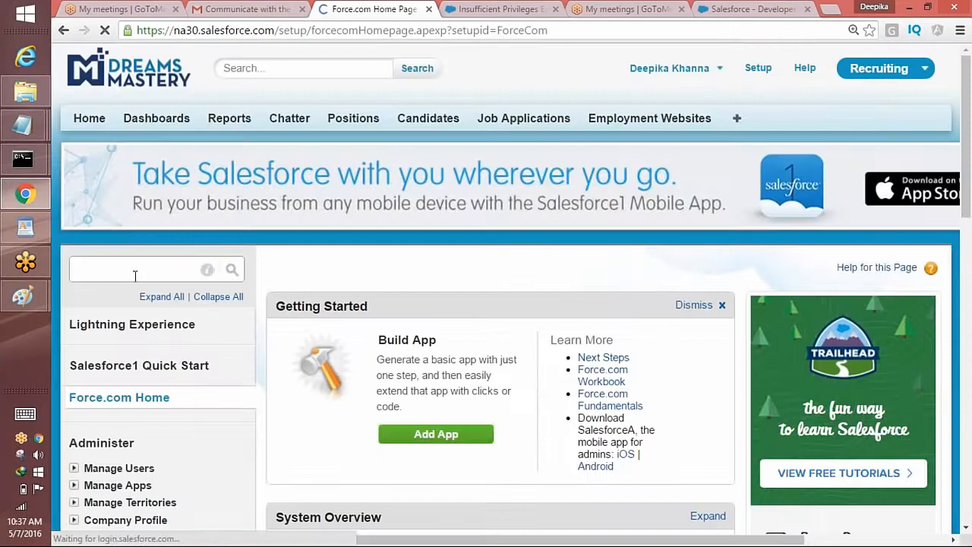
Search Setup for workflow and open the Workflow Rules list, continuing past the introduction page.
click(131, 271)
text(W)
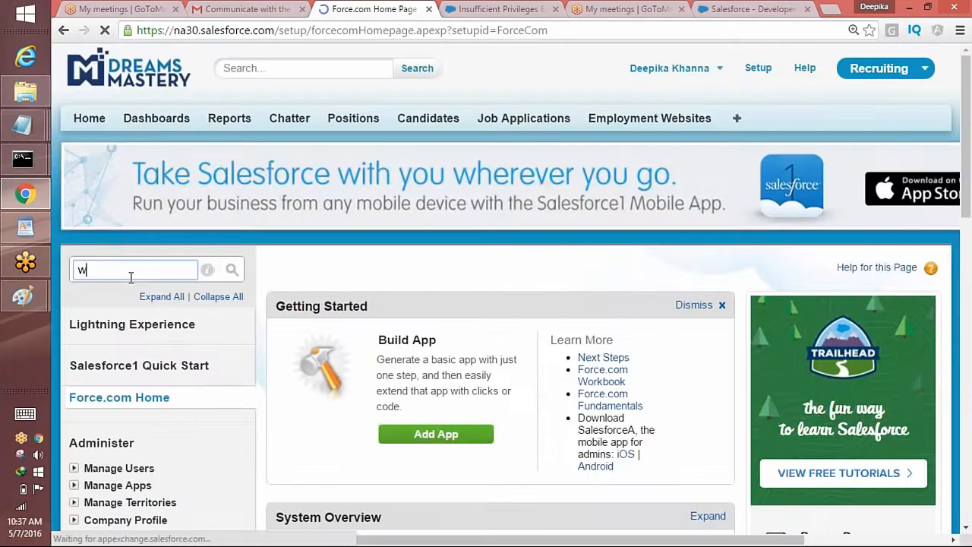
text(or)
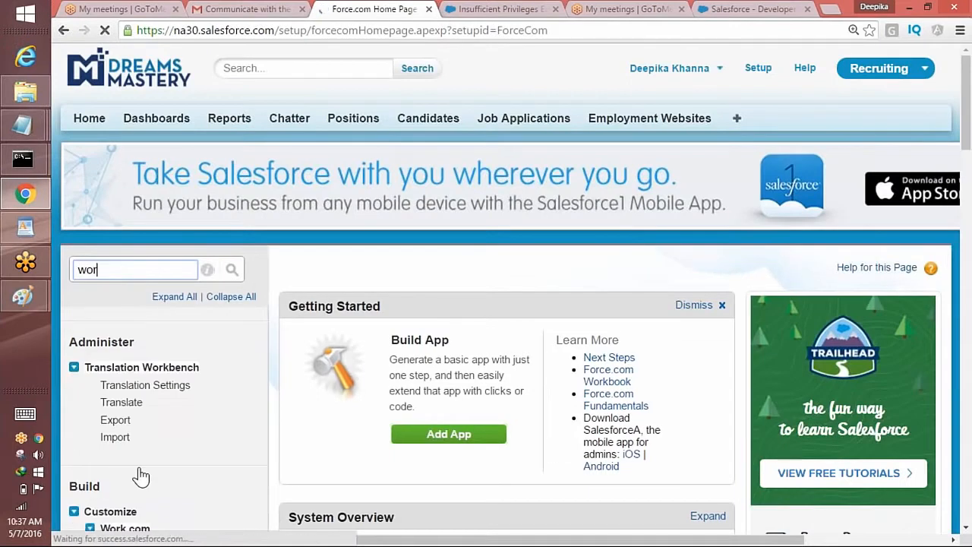
text(kflow)
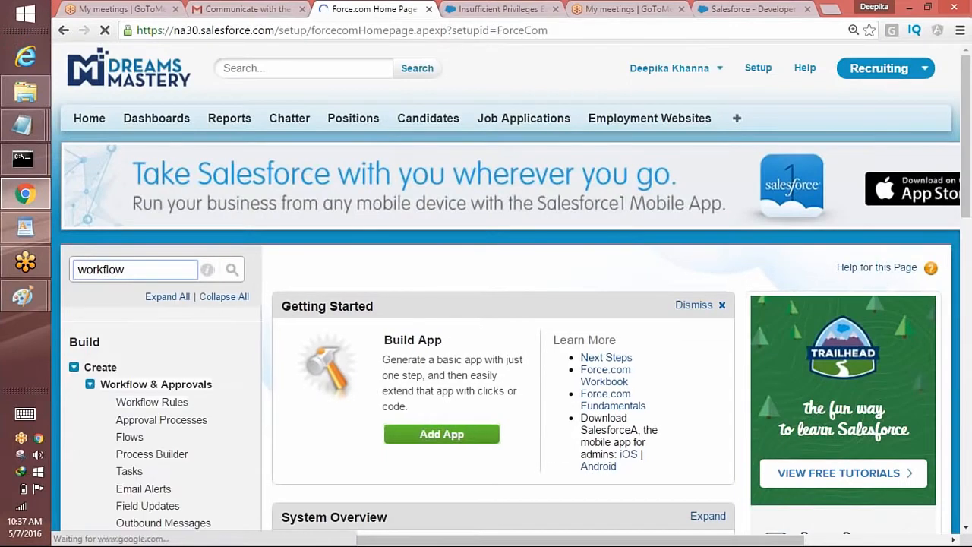
click(164, 409)
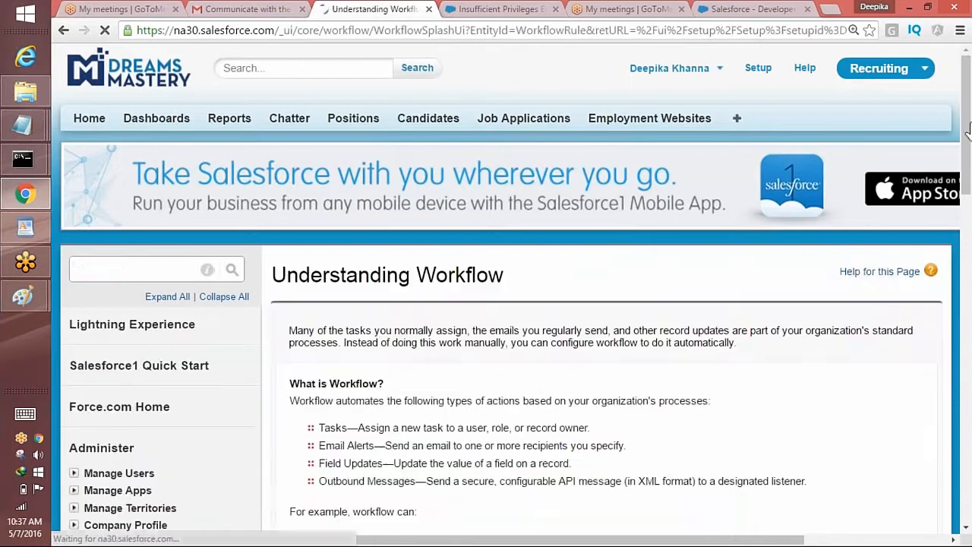
drag(967, 152, 967, 298)
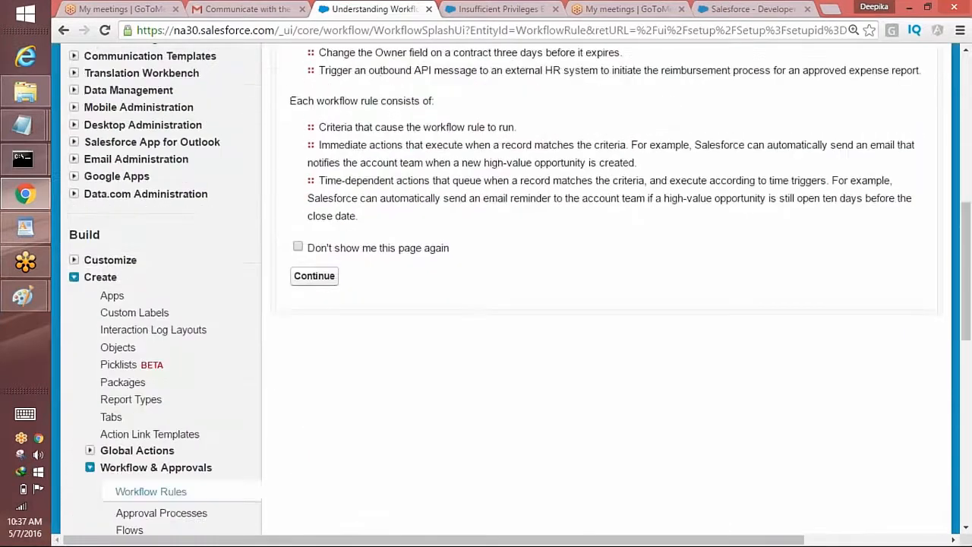
click(313, 276)
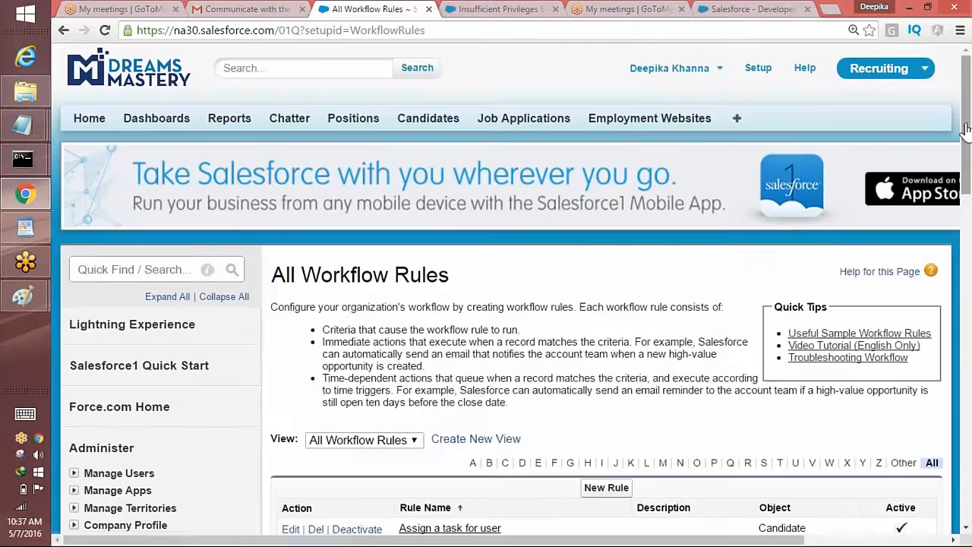
Open the rule "Assign a task for user" for editing, review its evaluation and rule criteria, and save it.
drag(966, 129, 966, 220)
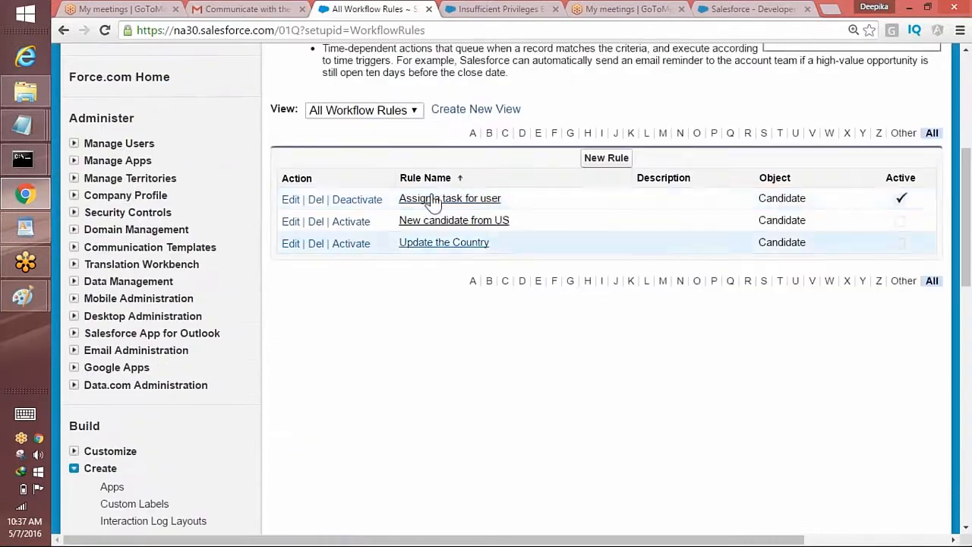
click(449, 198)
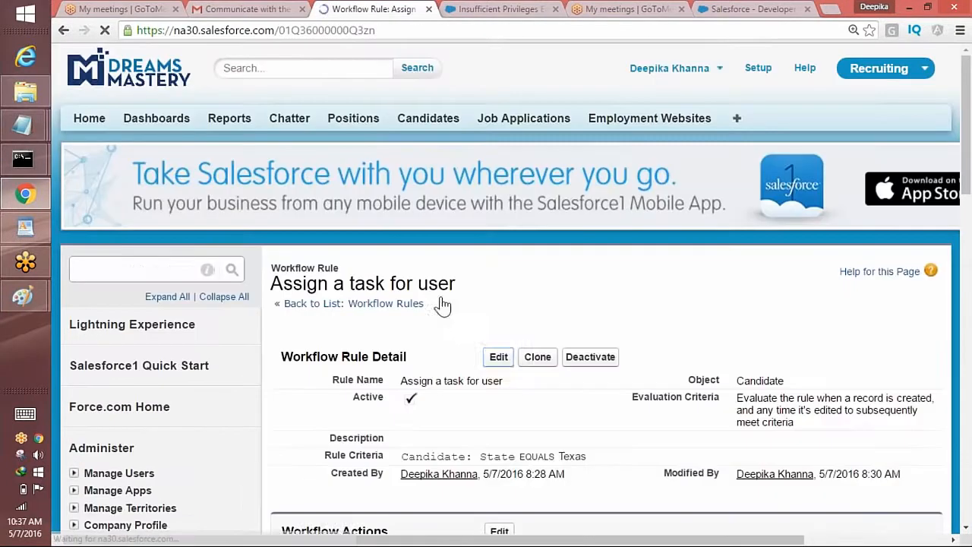
click(498, 357)
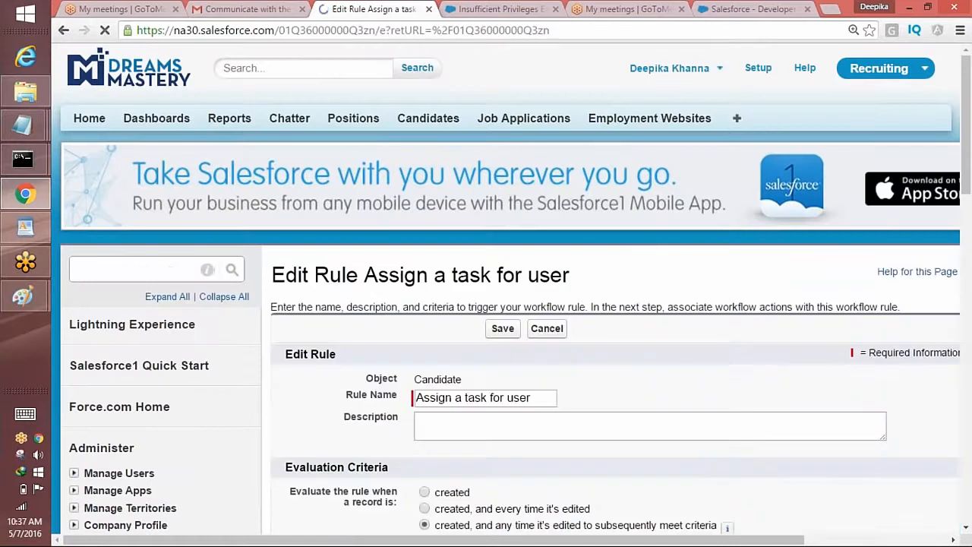
drag(966, 150, 966, 266)
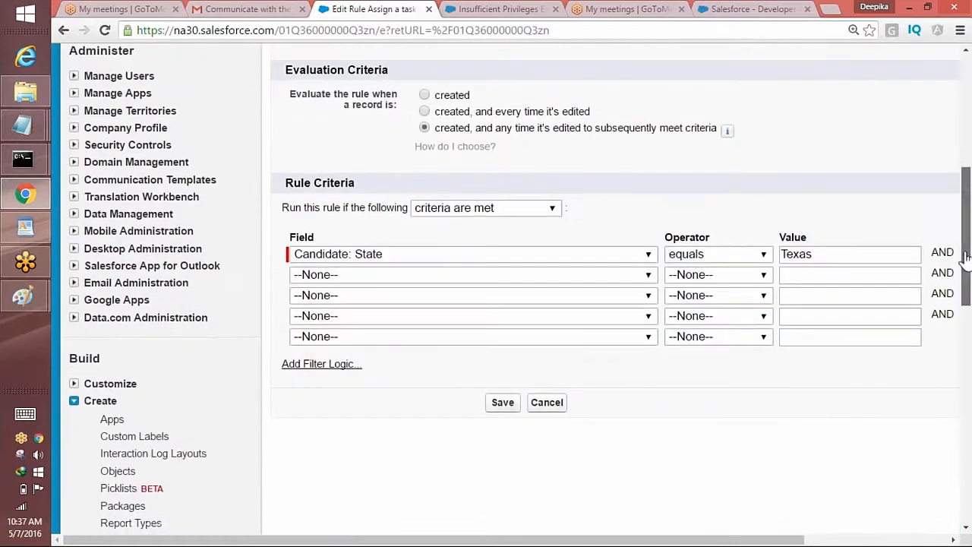
click(504, 407)
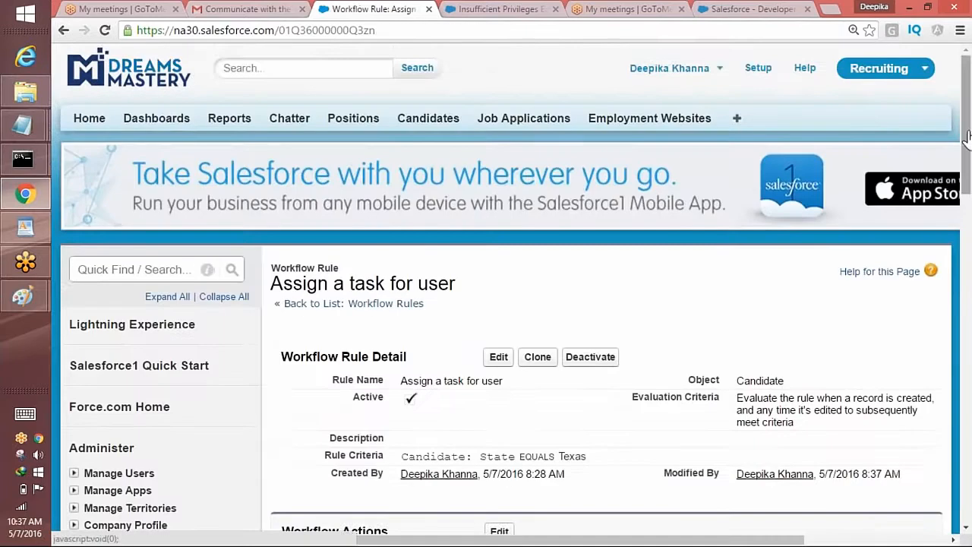
Reassign the rule's task "Communicate with the candidate over phone" to the user whose home page was just checked, and save it.
drag(967, 137, 967, 224)
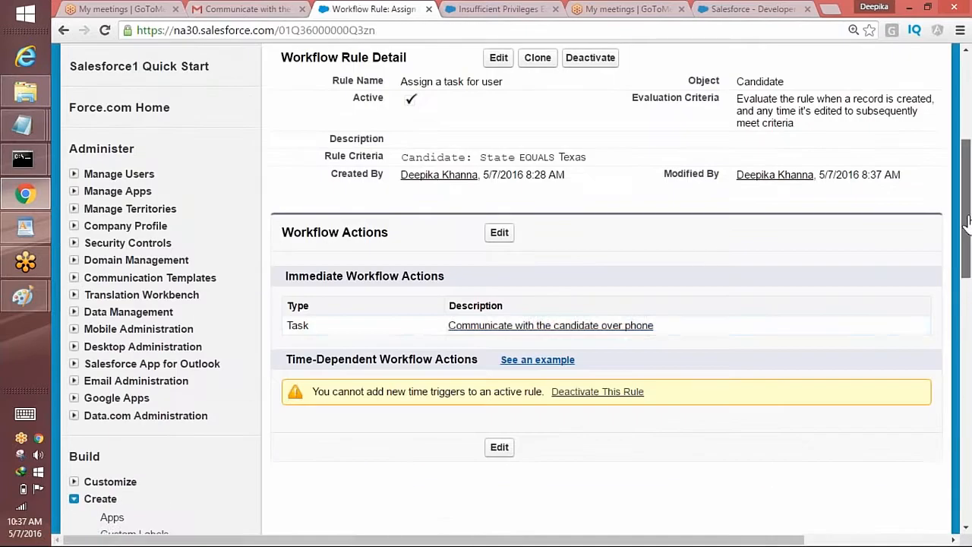
click(551, 327)
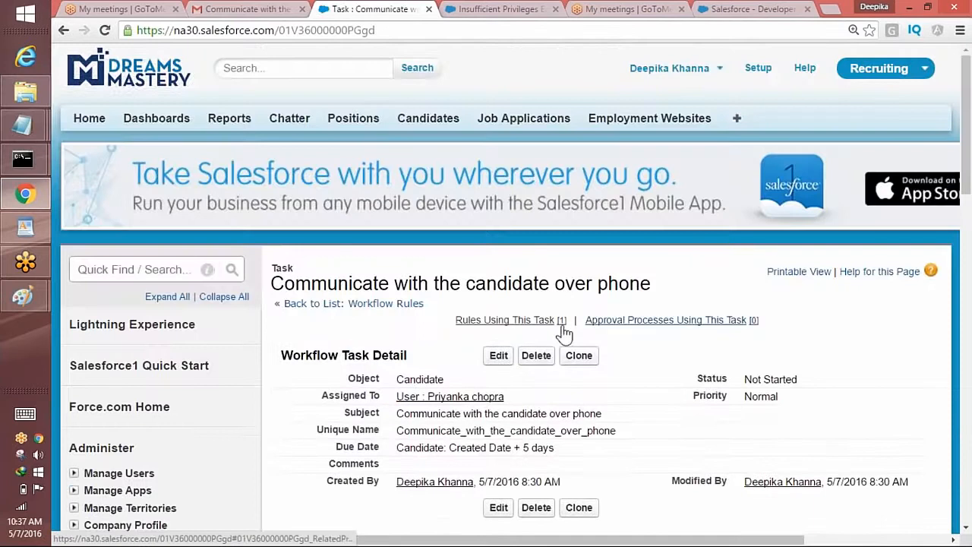
click(498, 355)
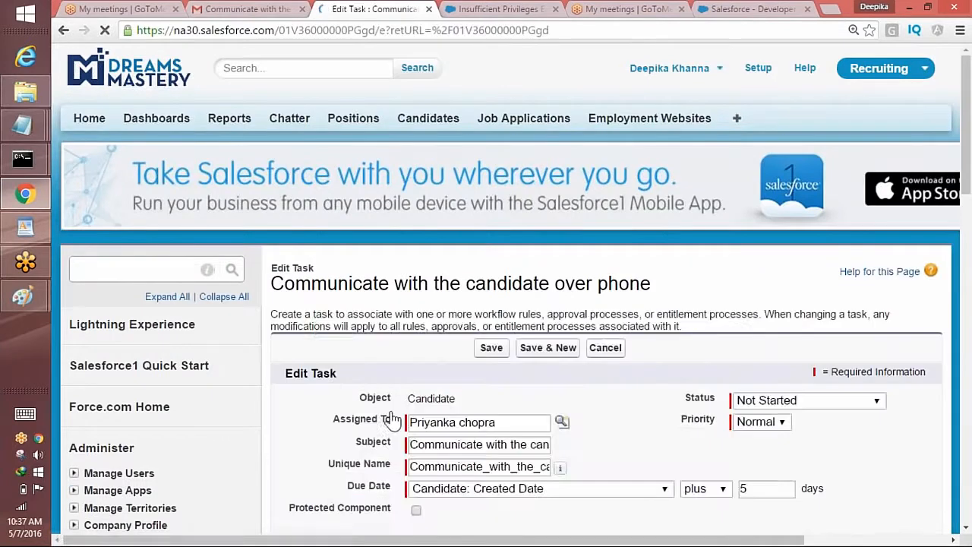
click(562, 422)
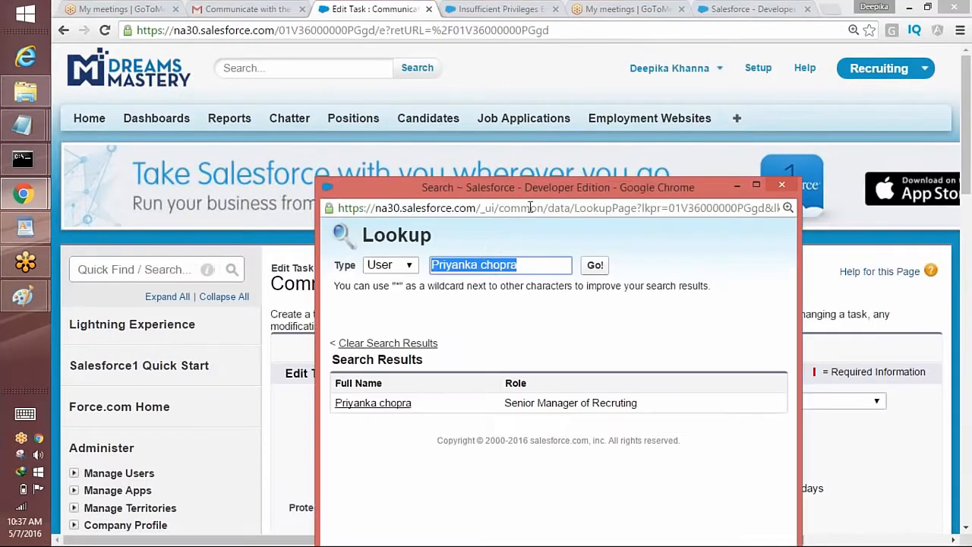
key(BackSpace)
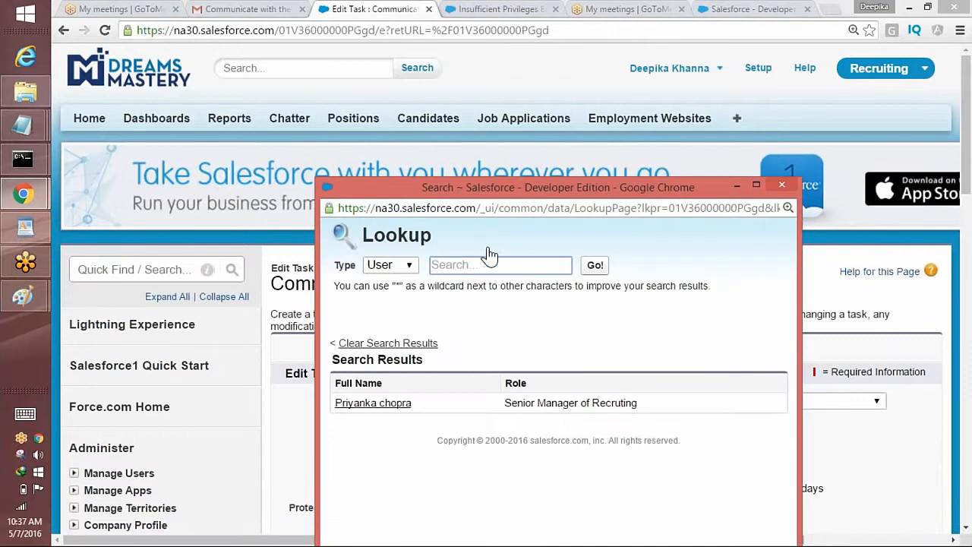
key(Return)
click(341, 385)
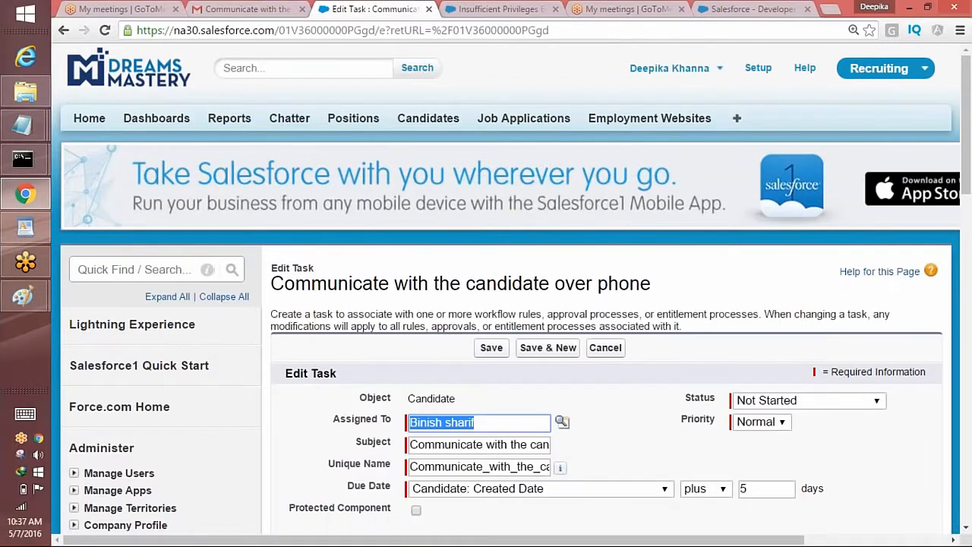
click(492, 347)
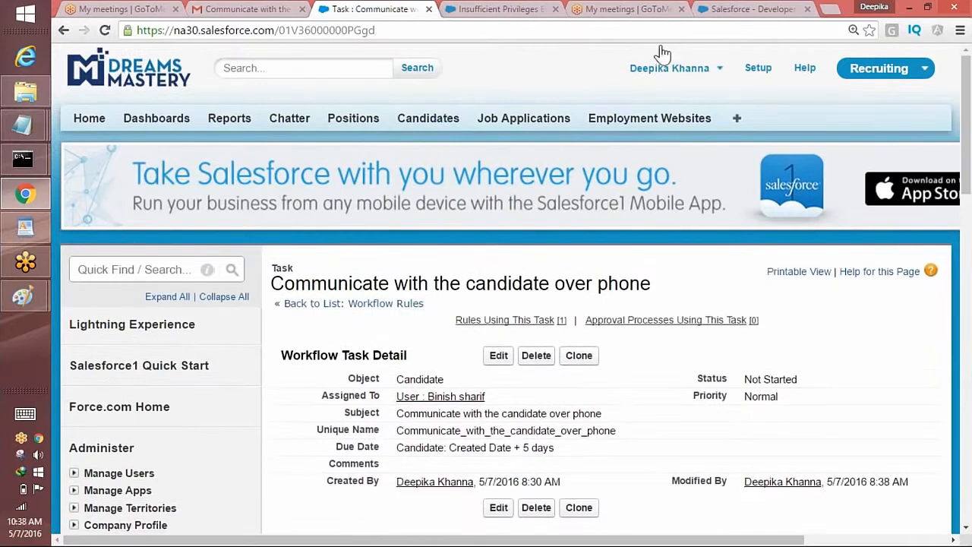
Start a new candidate record and enter the candidate's first and last name.
click(414, 119)
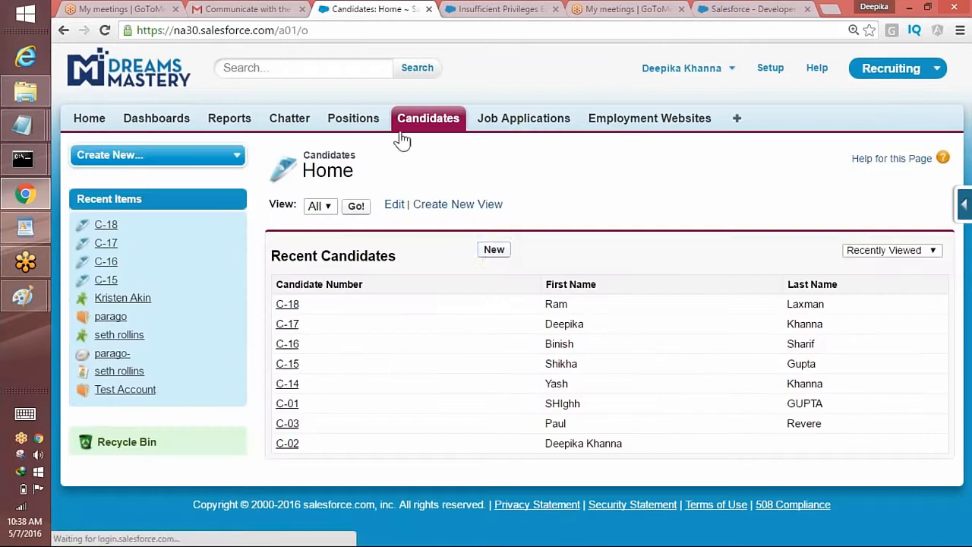
click(493, 249)
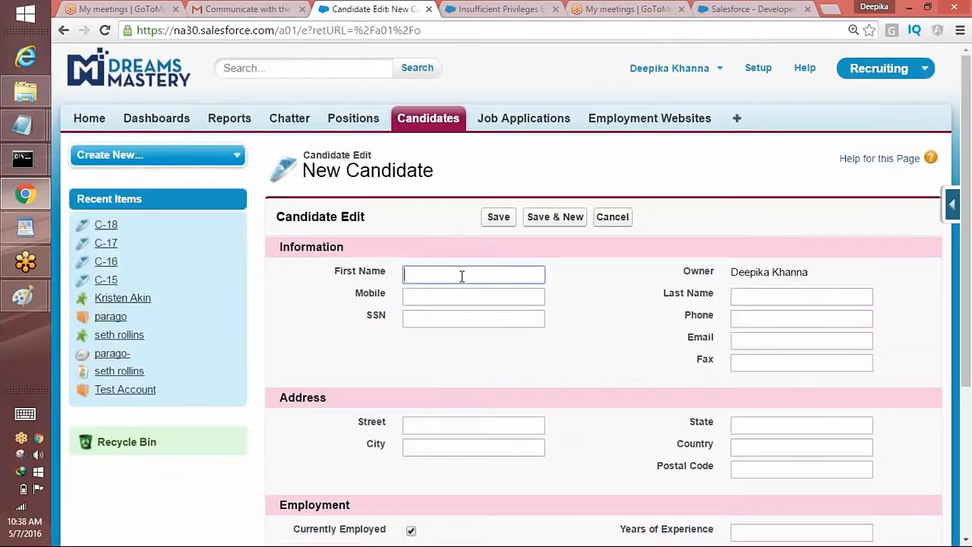
key(Tab)
key(Tab)
key(Tab)
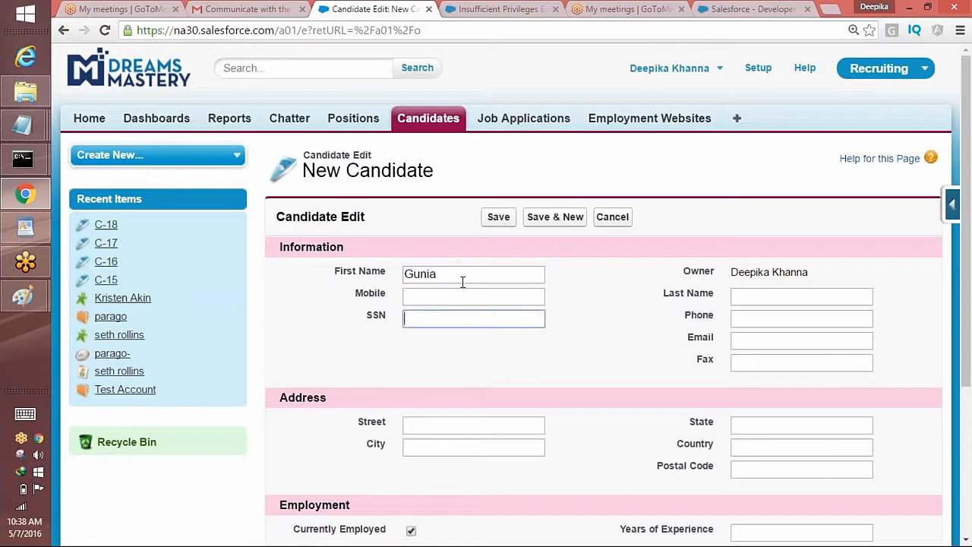
key(Tab)
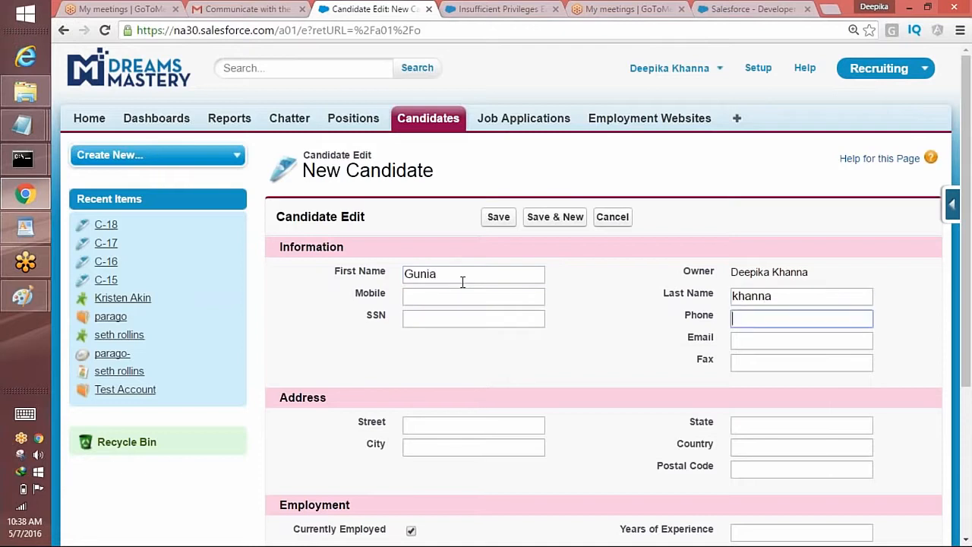
Fill in the new candidate's email address.
click(763, 342)
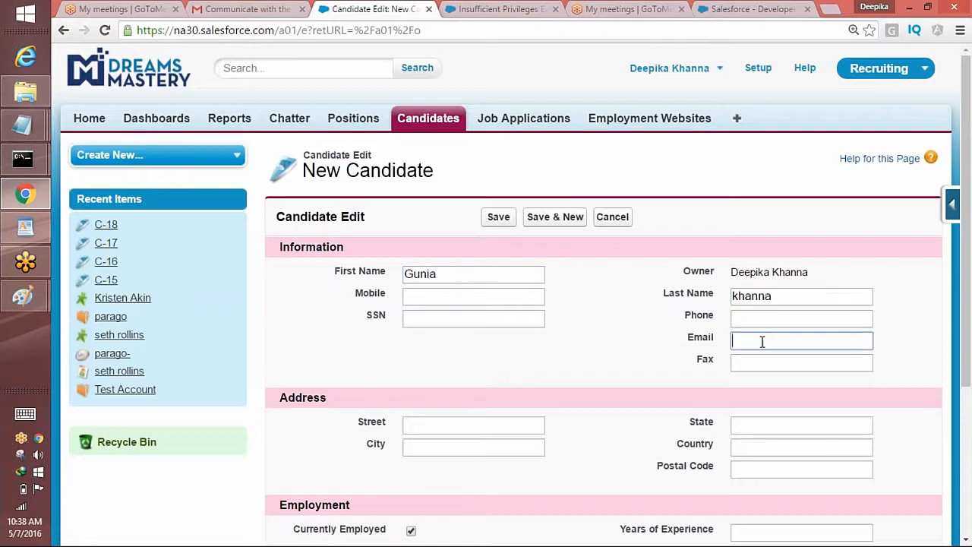
key(Tab)
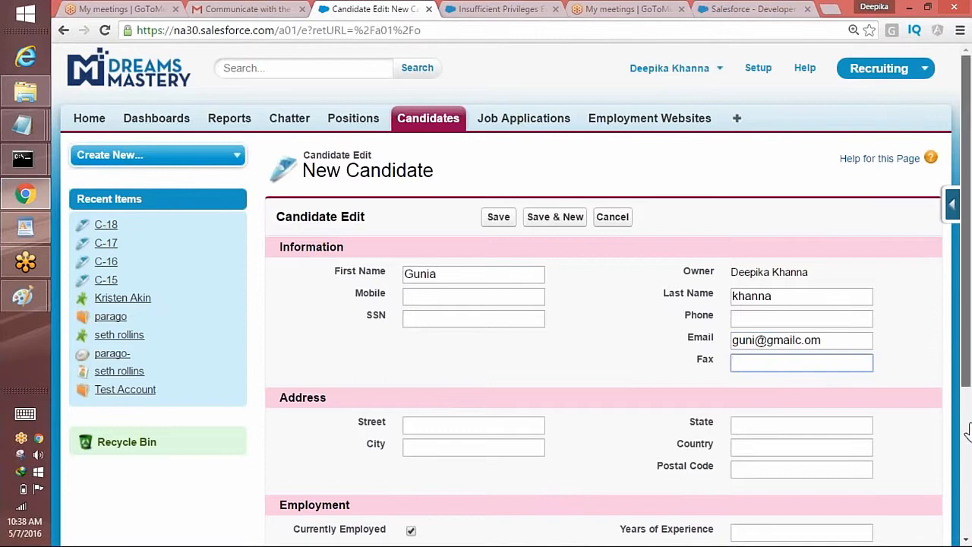
Set the new candidate's state to Texas, save the record and check its open activities.
scroll(730, 362, down, 1)
click(752, 364)
text(Te)
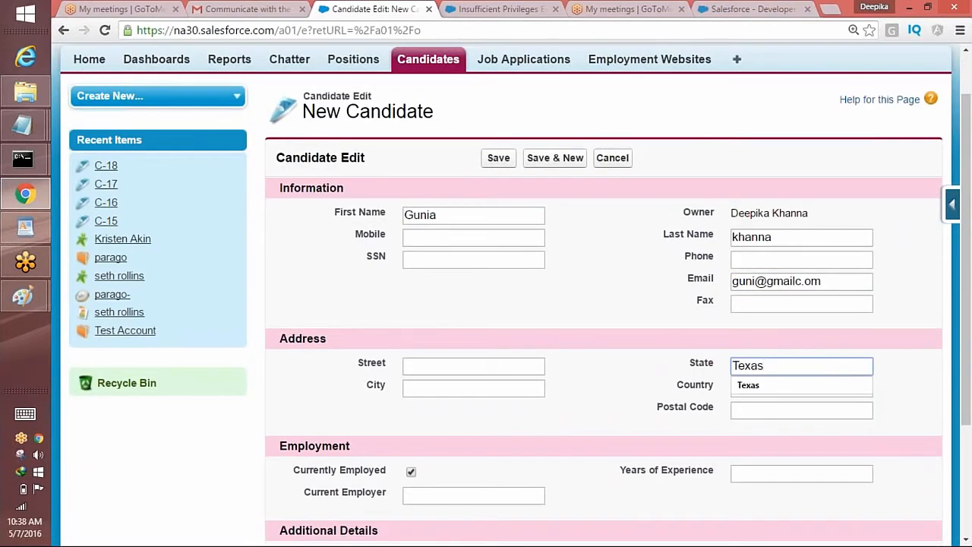
text(xas)
key(Return)
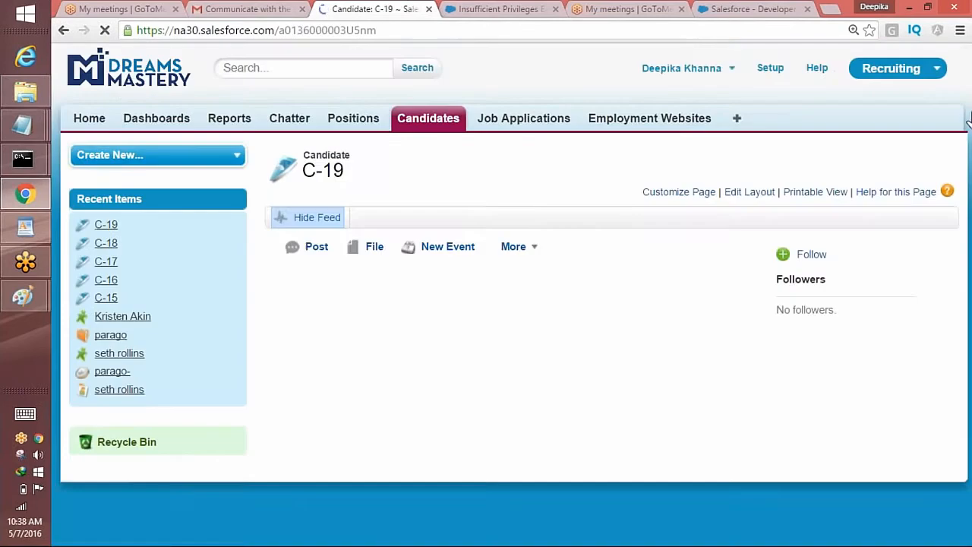
scroll(961, 319, down, 7)
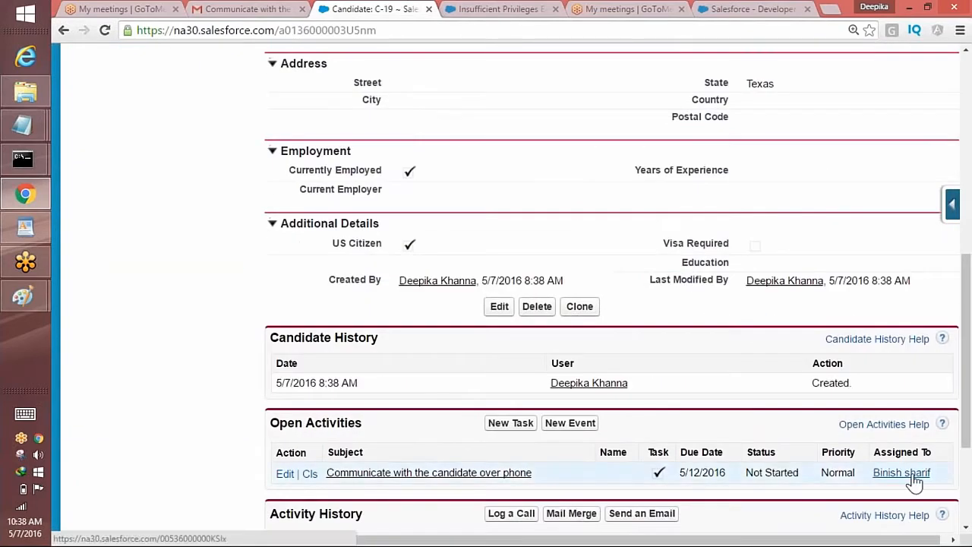
Switch to Gmail, open the newest "Communicate with the candidate over phone" email and follow its link to the task.
click(251, 8)
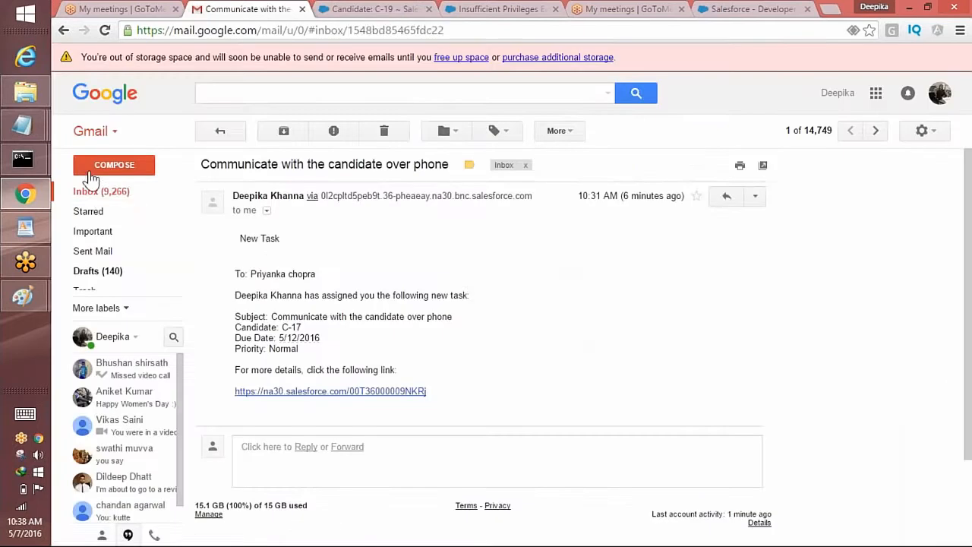
click(104, 191)
click(440, 163)
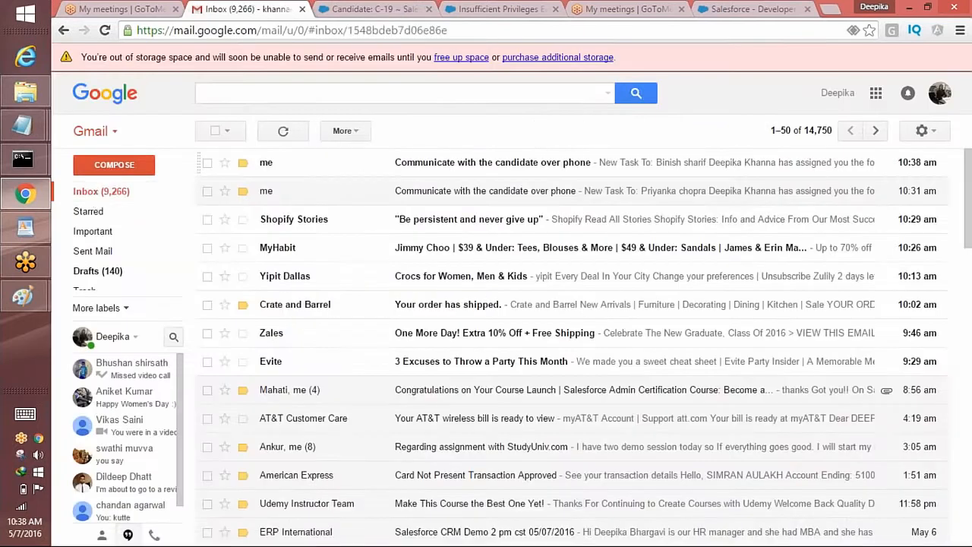
click(278, 390)
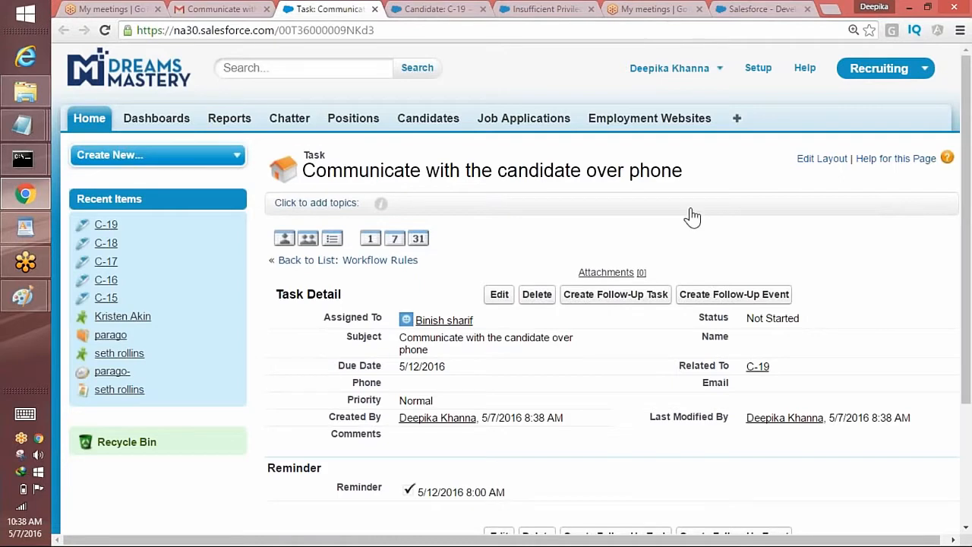
Edit the task "Communicate with the candidate over phone", set its status to Completed and save it.
drag(967, 190, 965, 328)
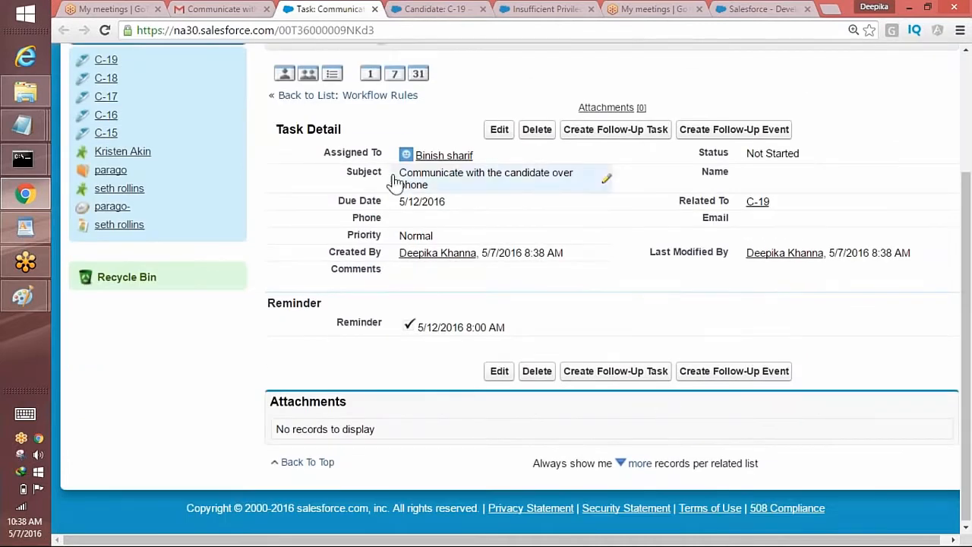
click(501, 130)
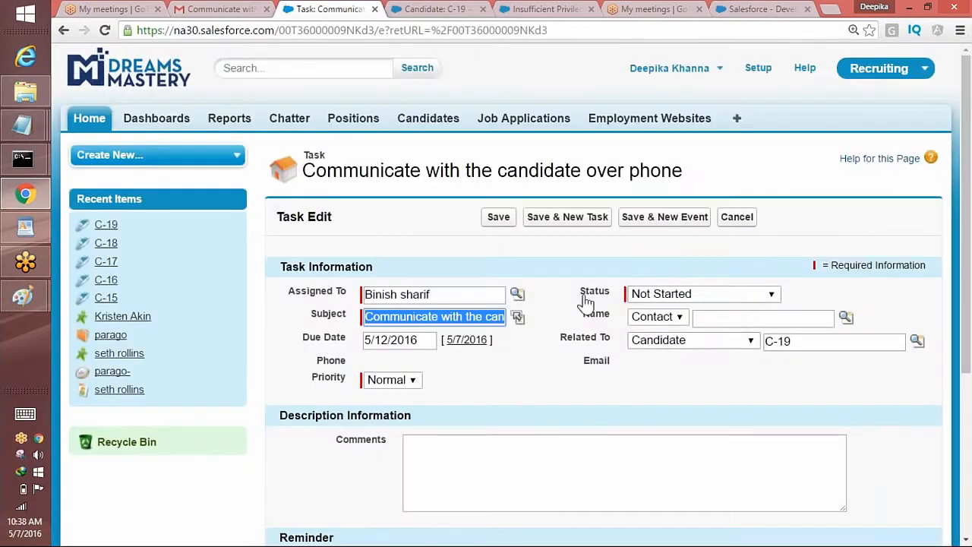
click(750, 297)
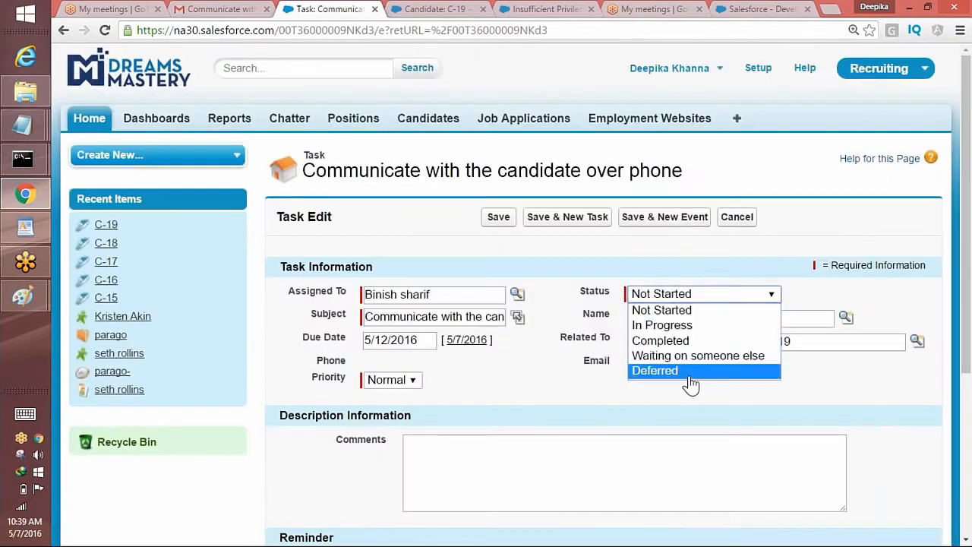
click(644, 340)
click(498, 217)
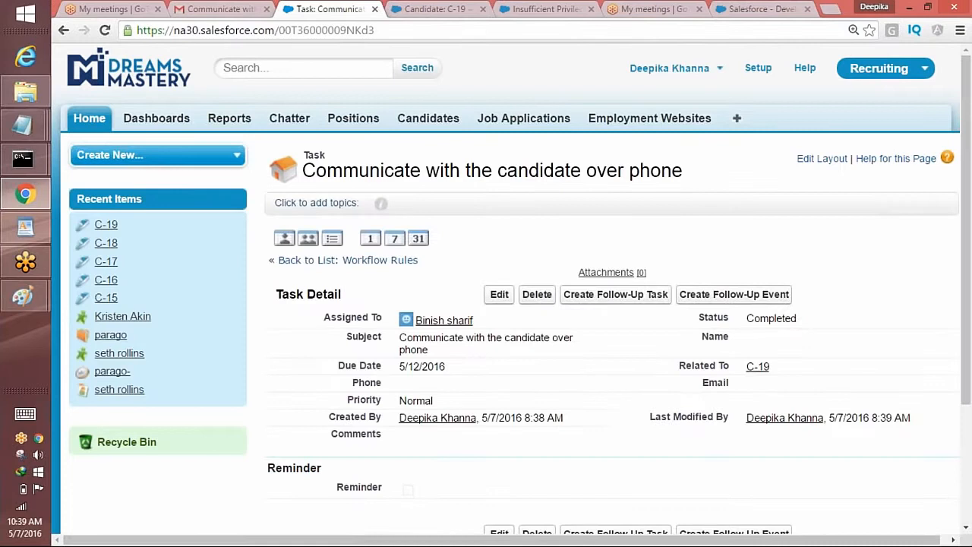
Open the newest candidate's record, check its activity history and view the phone-contact task listed there.
click(428, 118)
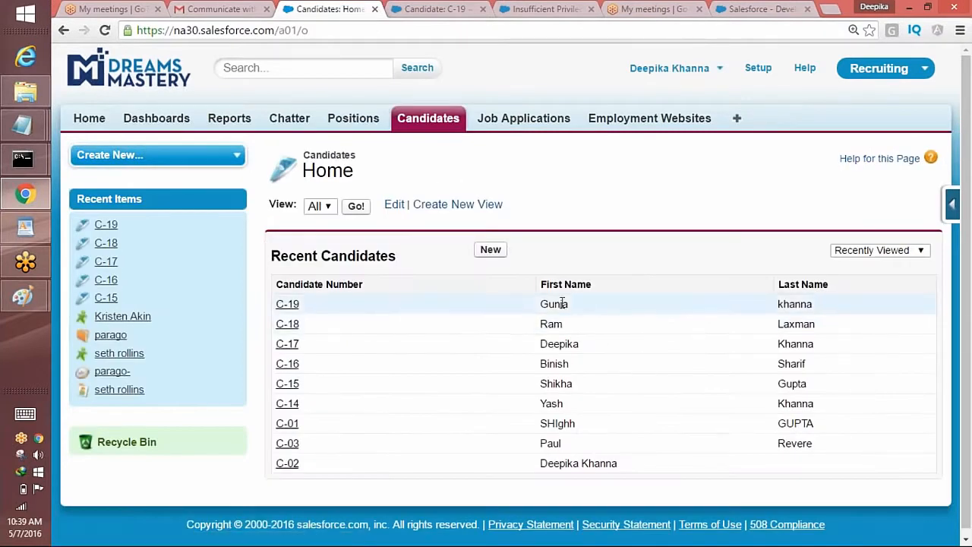
click(284, 304)
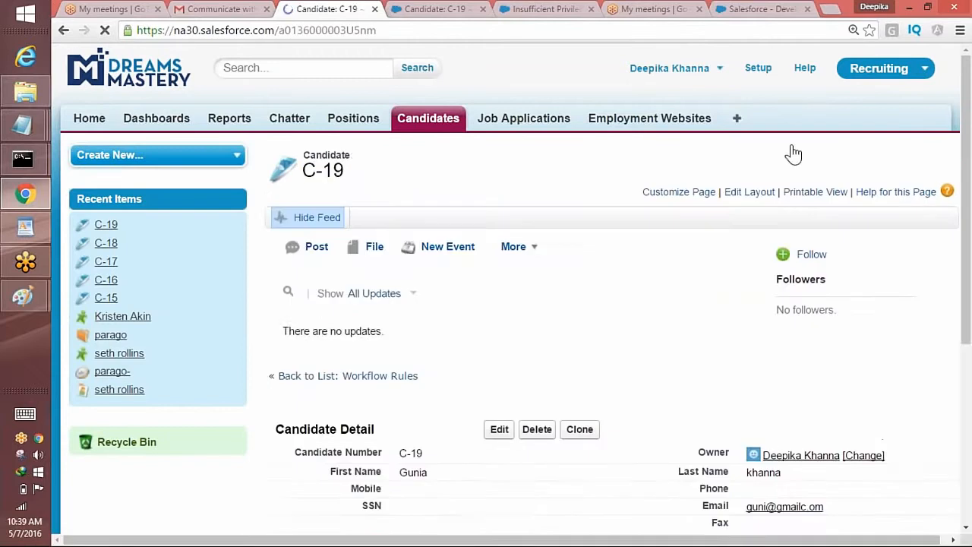
scroll(722, 391, down, 10)
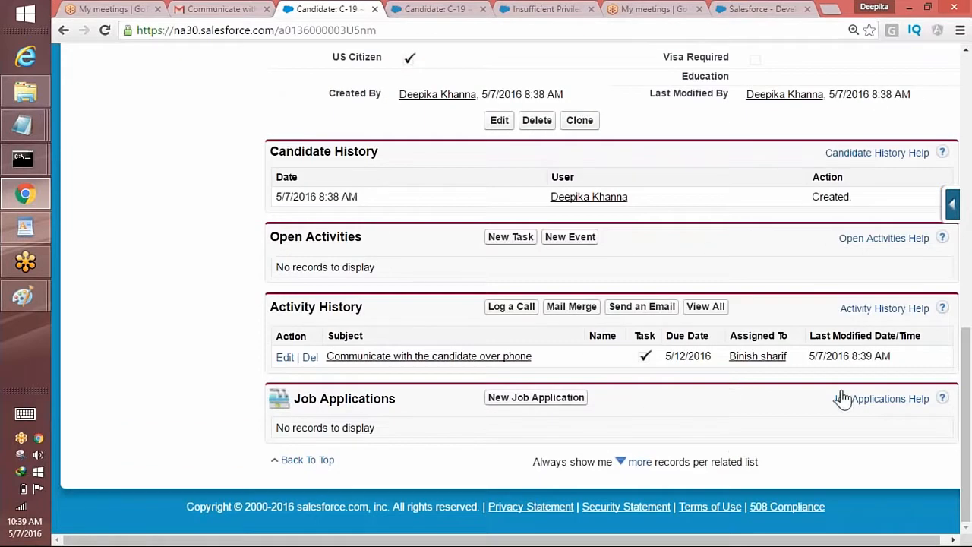
click(499, 356)
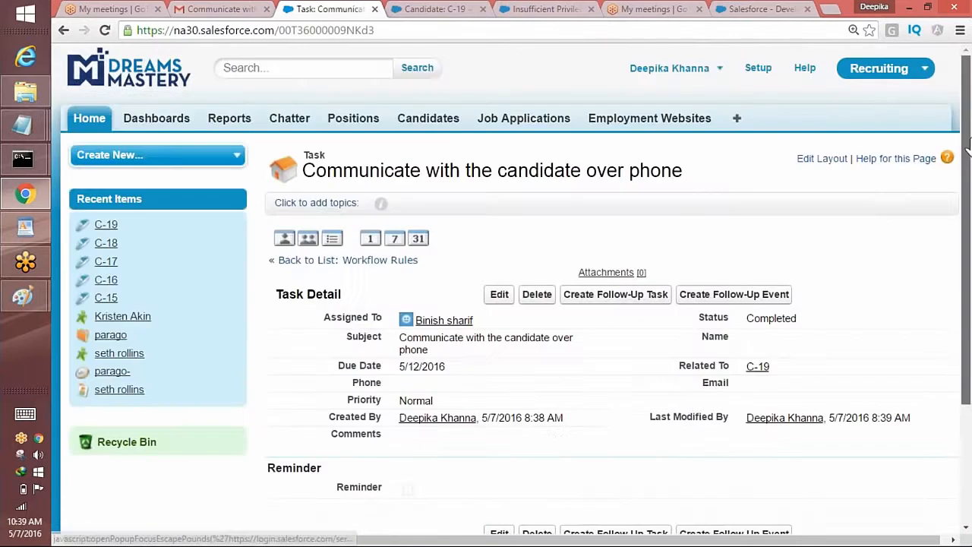
scroll(969, 148, down, 3)
scroll(837, 95, up, 3)
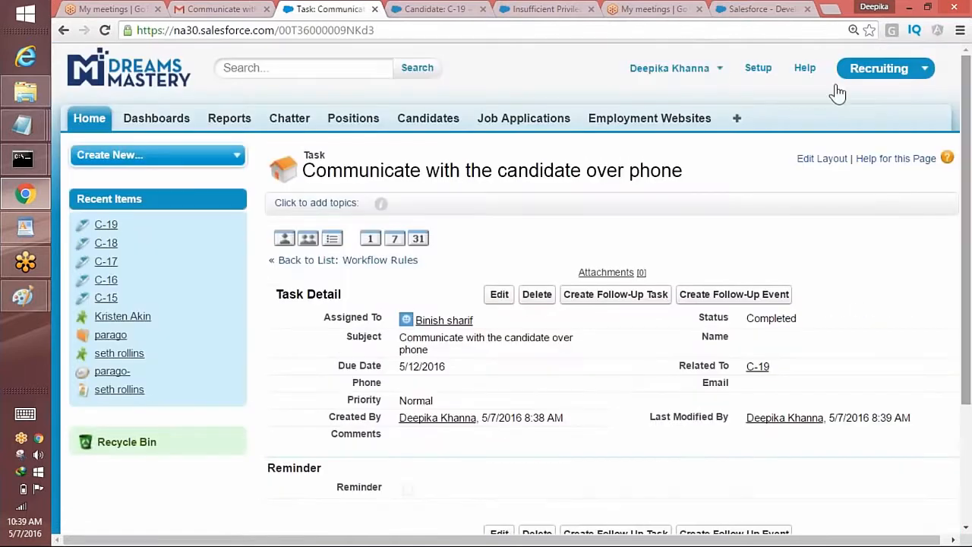
Log out and log back in with the saved username and password of the user assigned to the task.
click(690, 76)
click(641, 164)
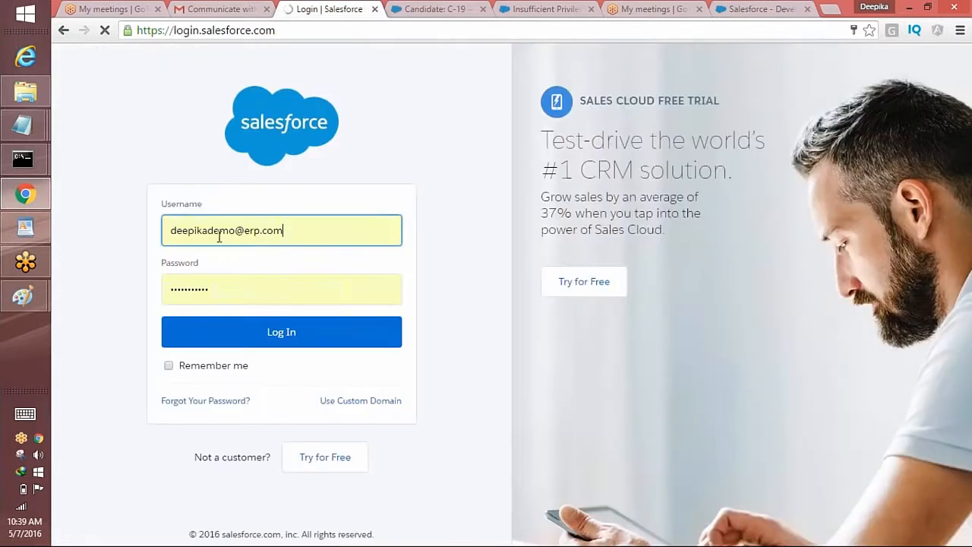
triple_click(219, 233)
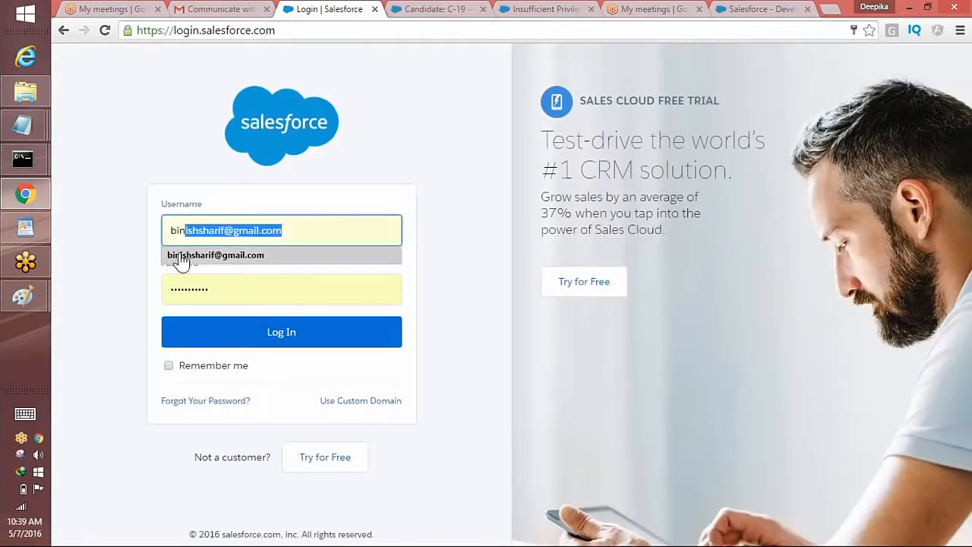
click(186, 256)
click(291, 334)
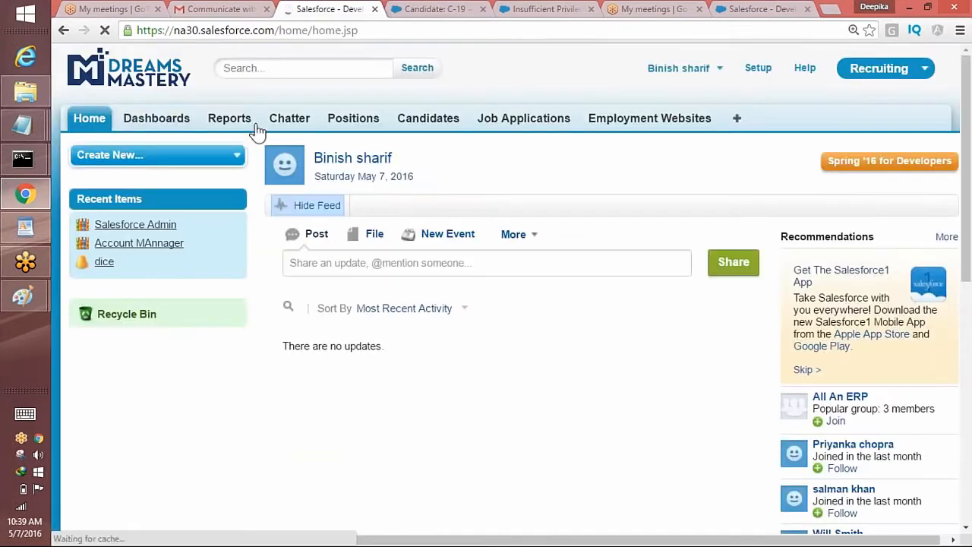
Filter the home page's My Tasks list to This Month and check the tasks shown.
scroll(948, 265, down, 6)
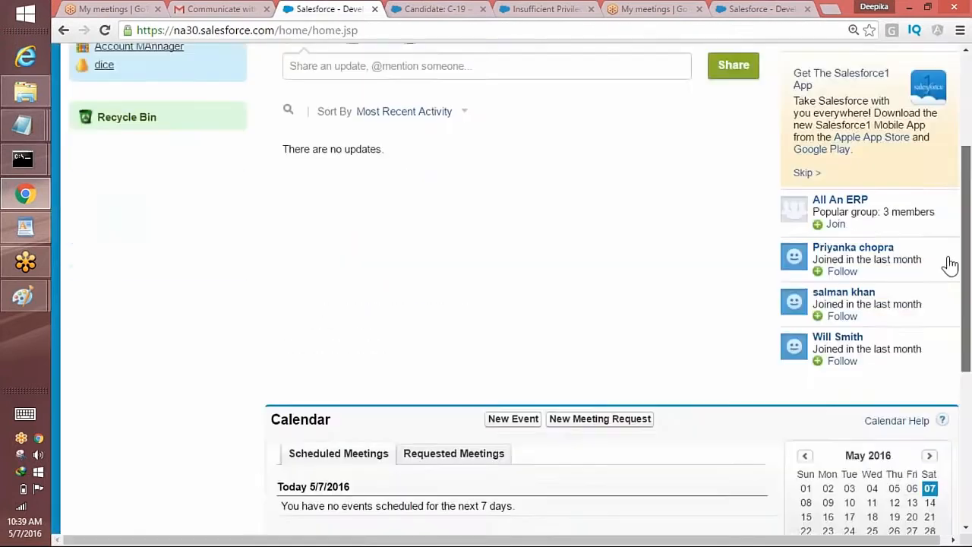
click(881, 339)
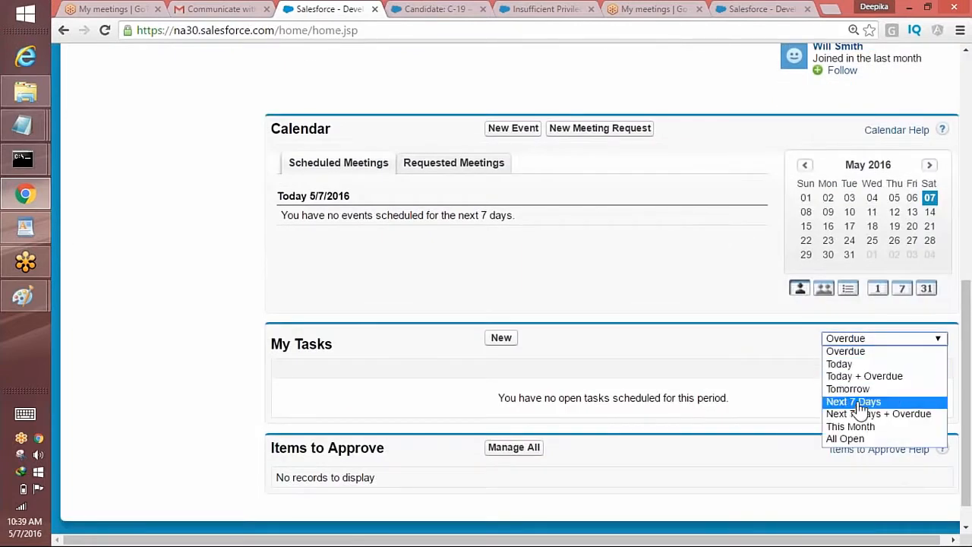
click(852, 426)
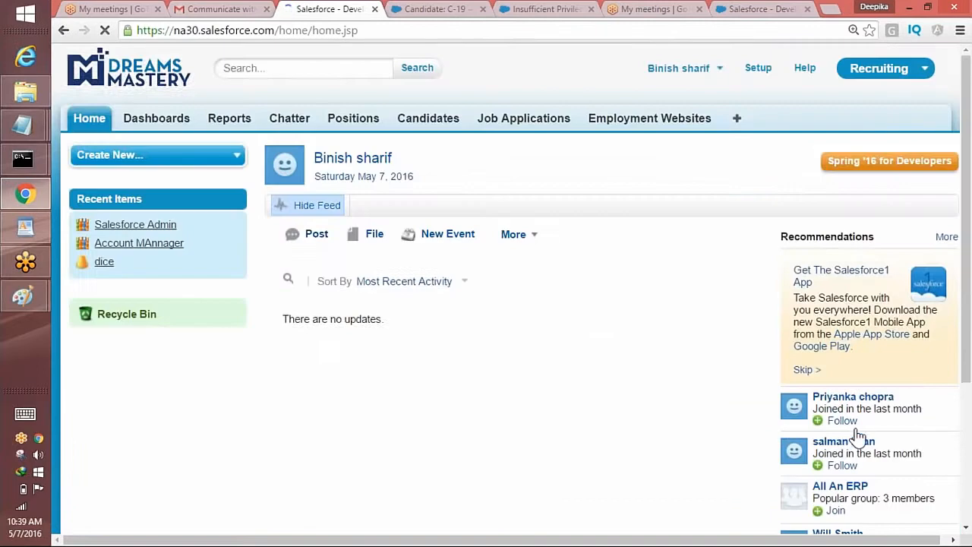
drag(965, 146, 962, 311)
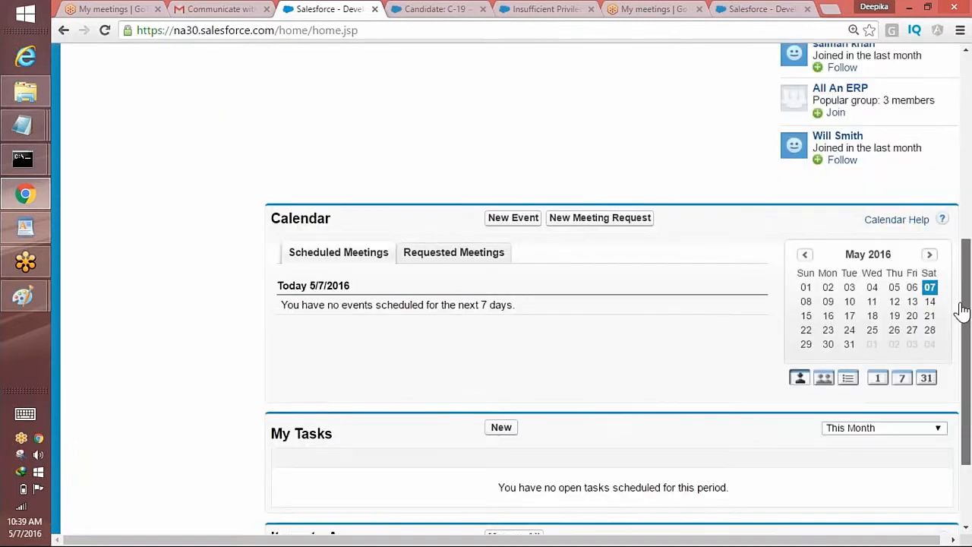
Switch the My Tasks filter to All Open and check the list.
scroll(706, 358, down, 2)
click(903, 331)
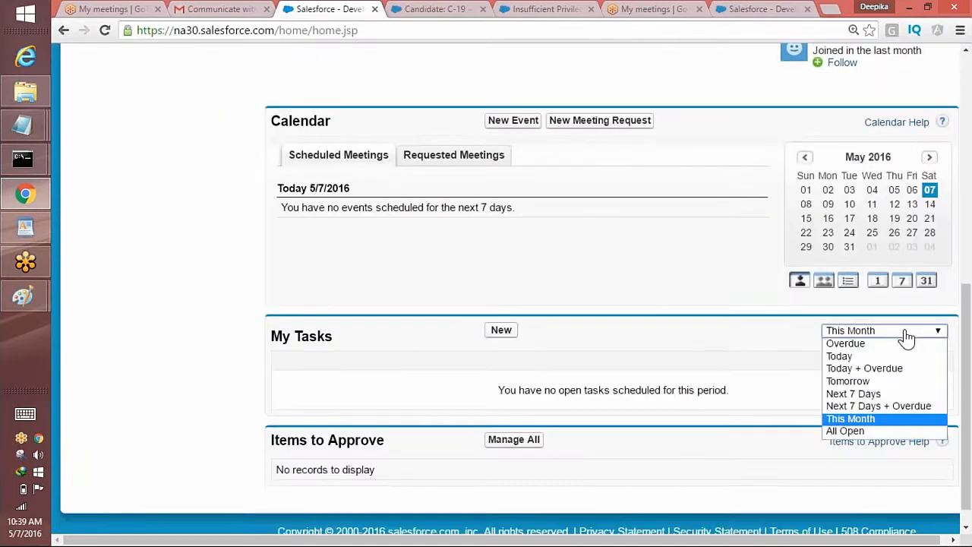
click(845, 431)
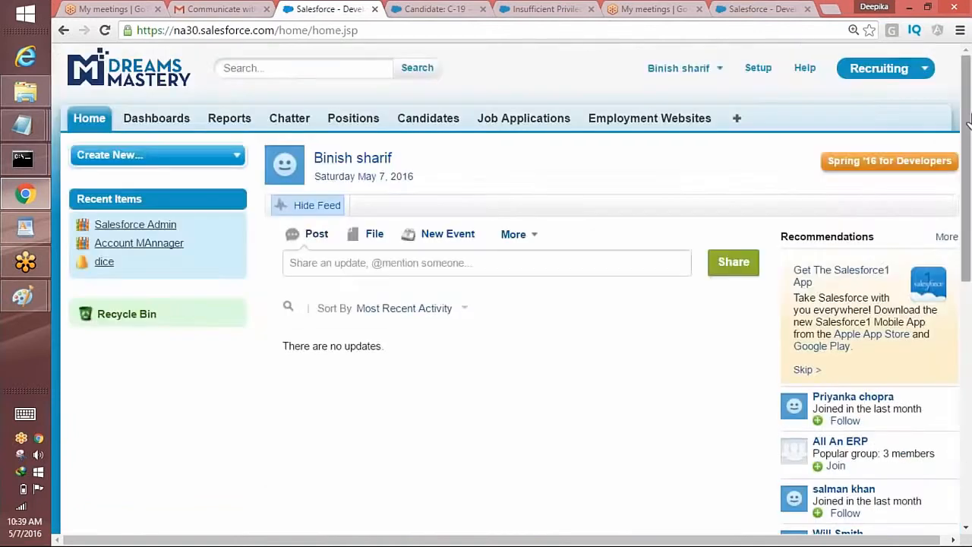
drag(967, 118, 965, 313)
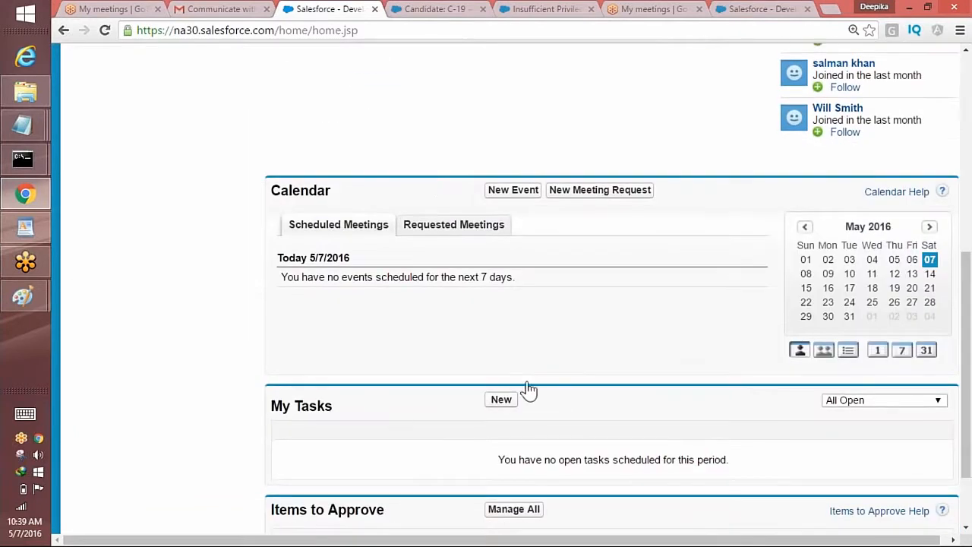
View the calendar's requested meetings, filter My Tasks to Today and check the list.
click(454, 225)
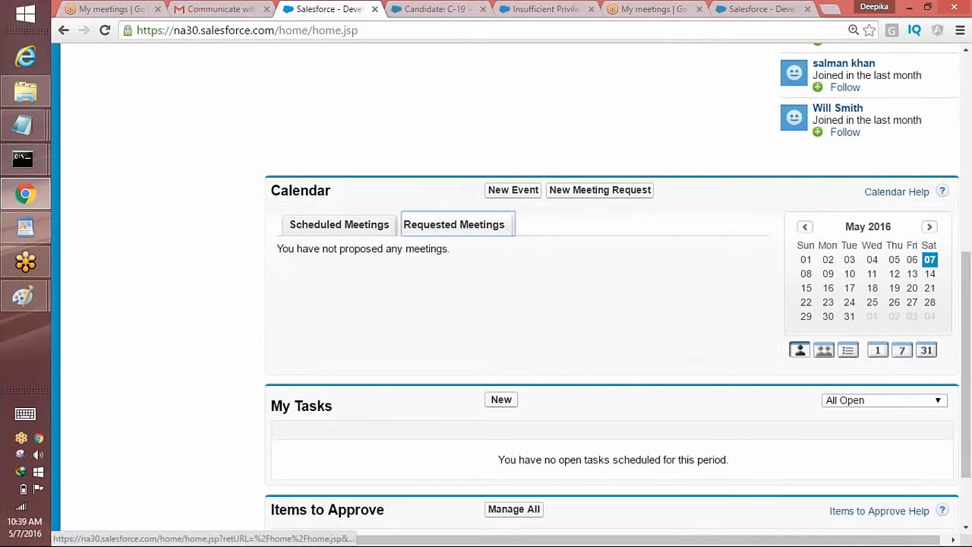
drag(966, 364, 966, 410)
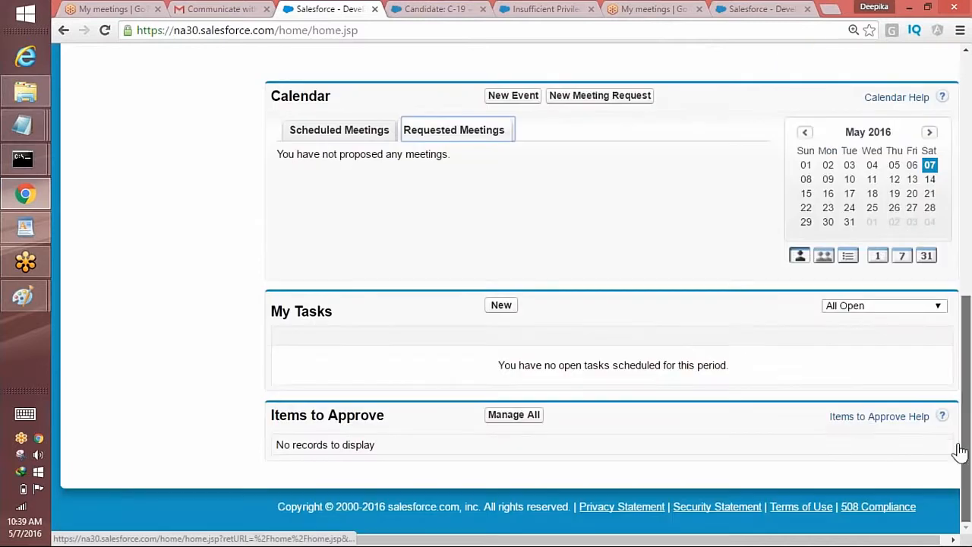
click(886, 307)
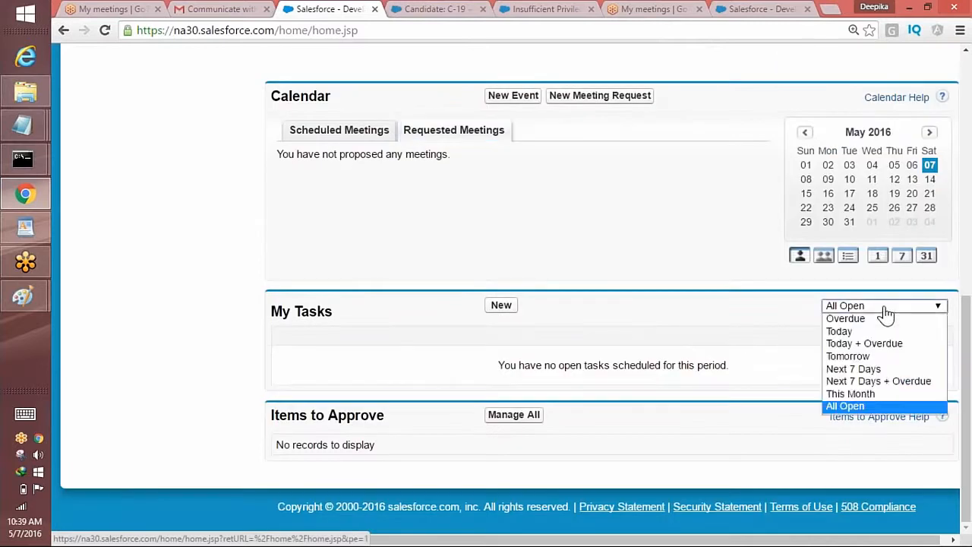
click(845, 333)
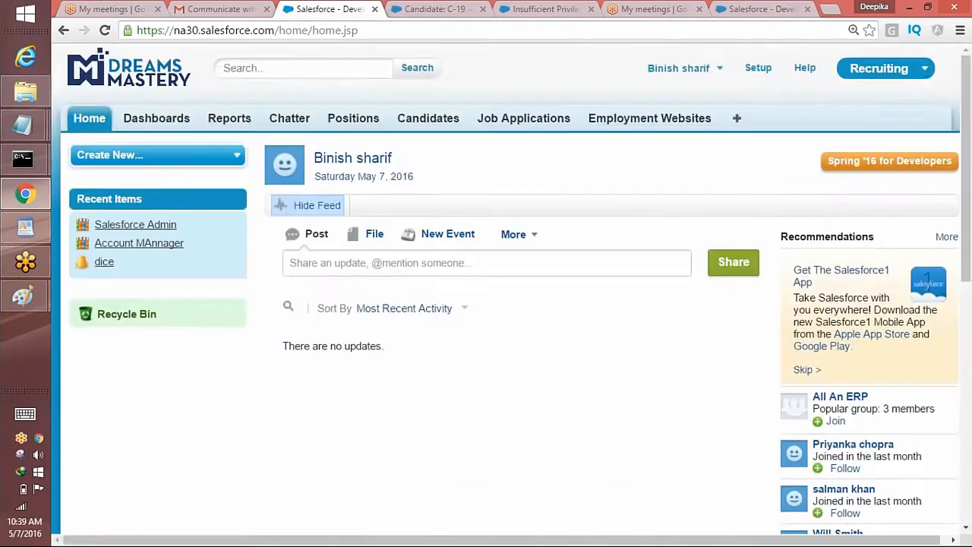
drag(966, 230, 957, 403)
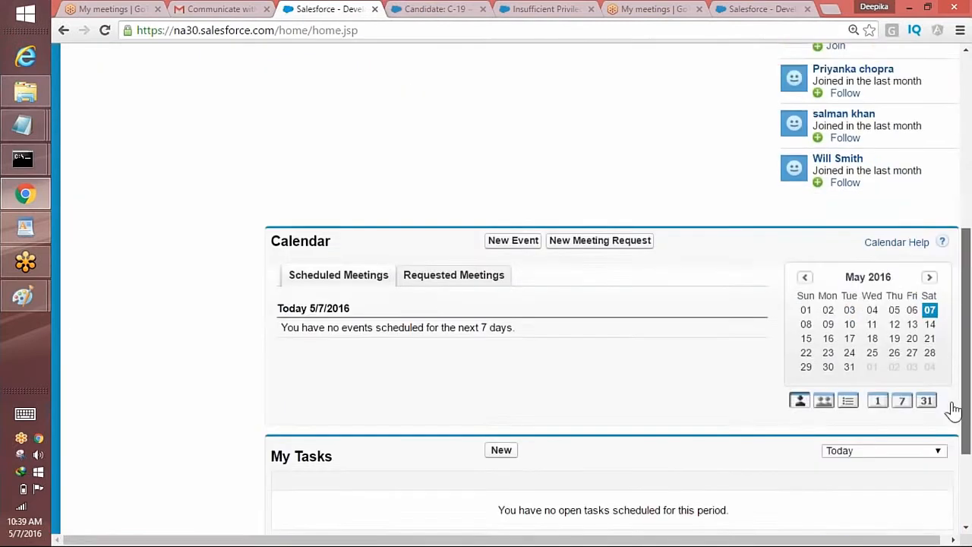
scroll(954, 410, down, 2)
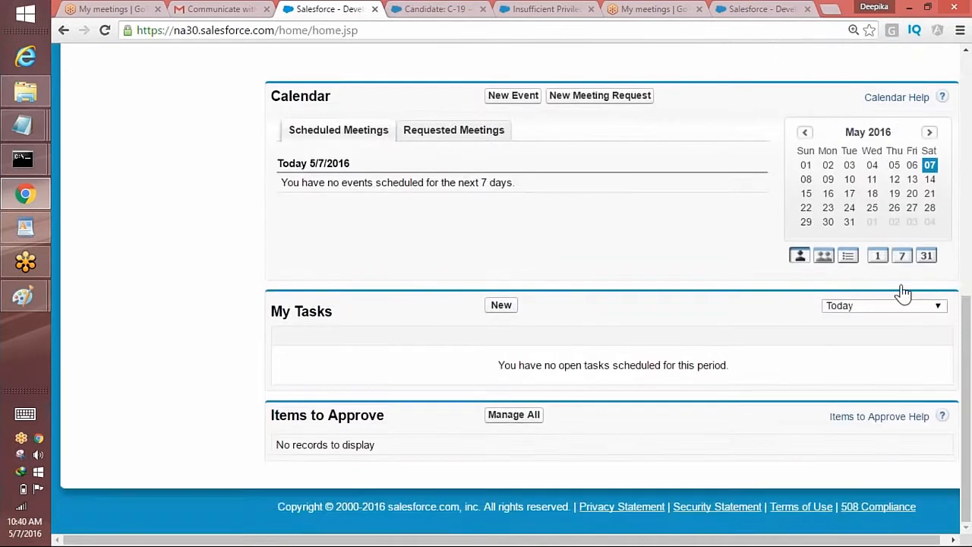
Set the My Tasks filter back to This Month and review the list again.
click(897, 307)
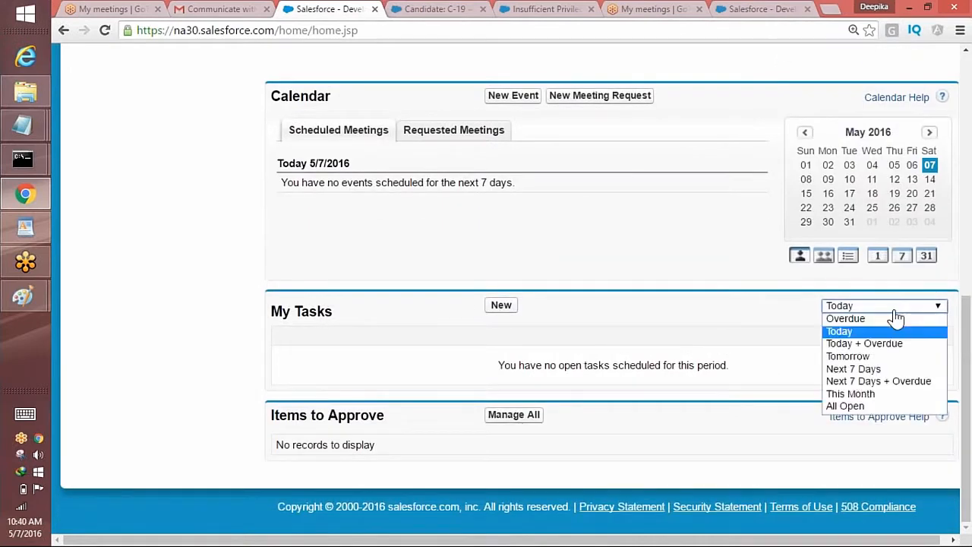
click(862, 394)
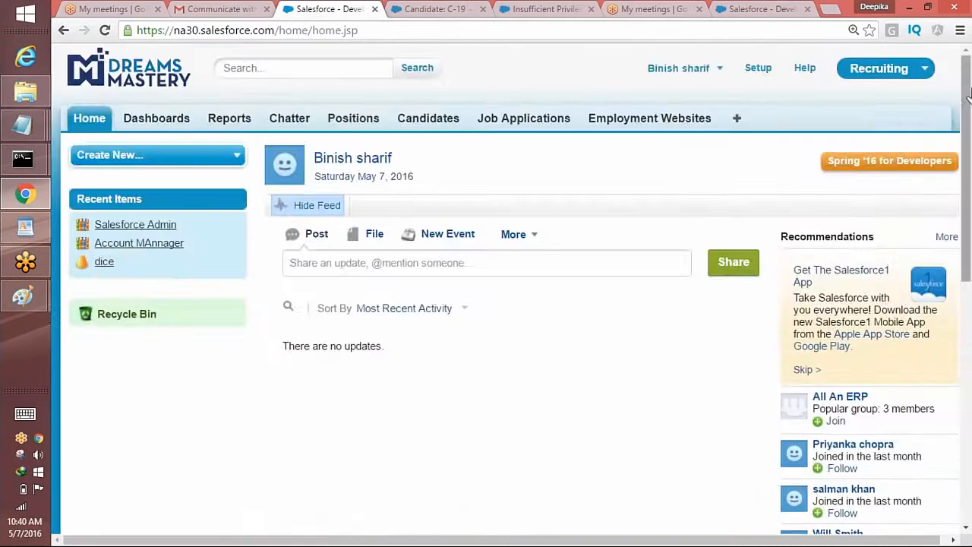
scroll(937, 271, down, 7)
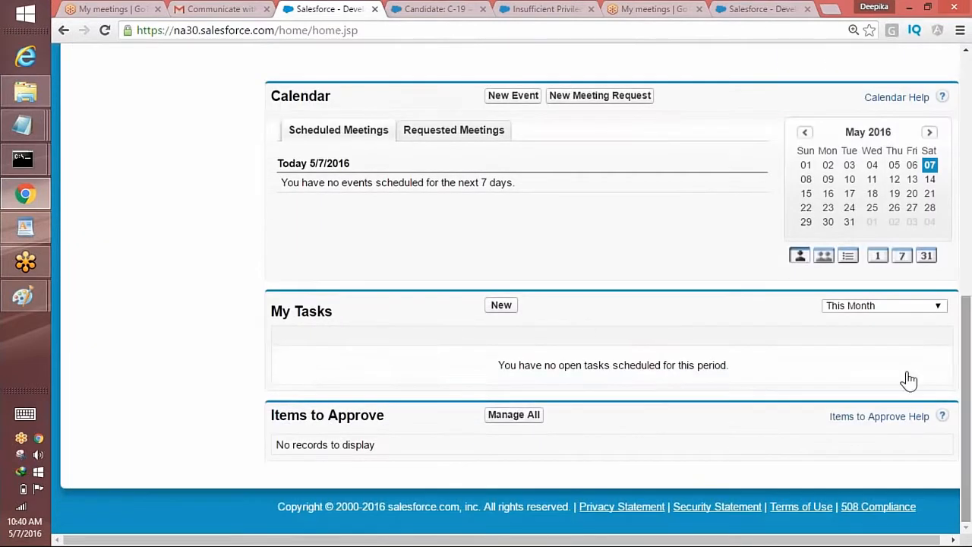
drag(967, 338, 963, 68)
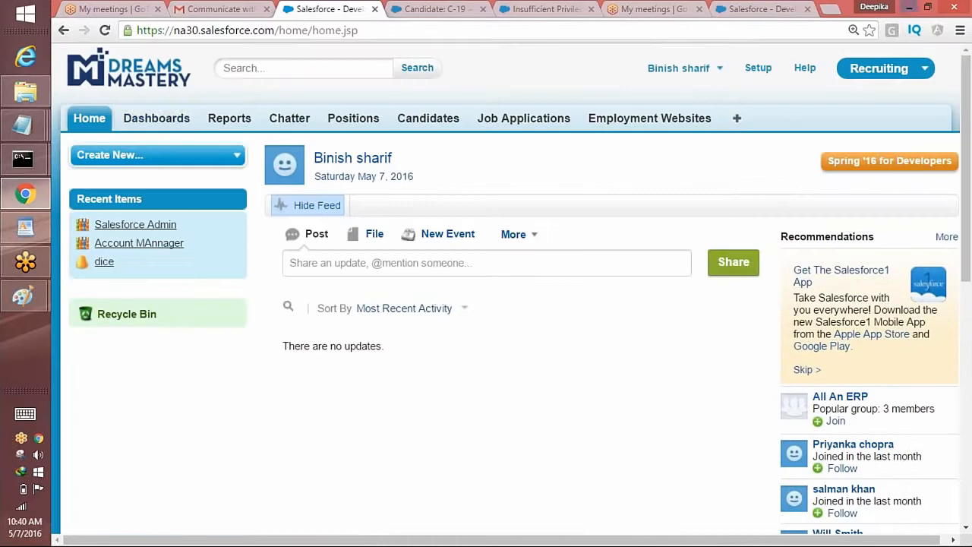
Look through the Dashboards, Reports and Positions pages available to the task's assignee.
click(144, 124)
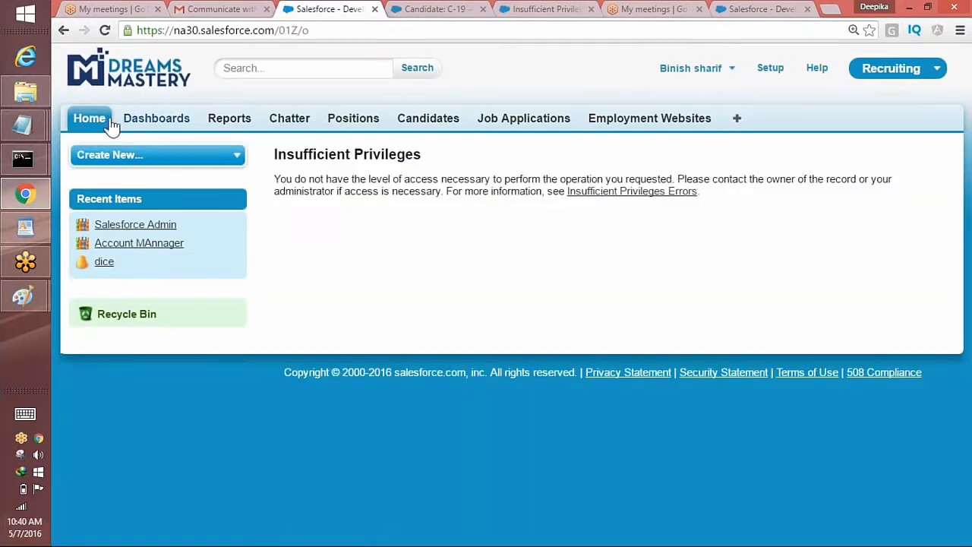
click(229, 119)
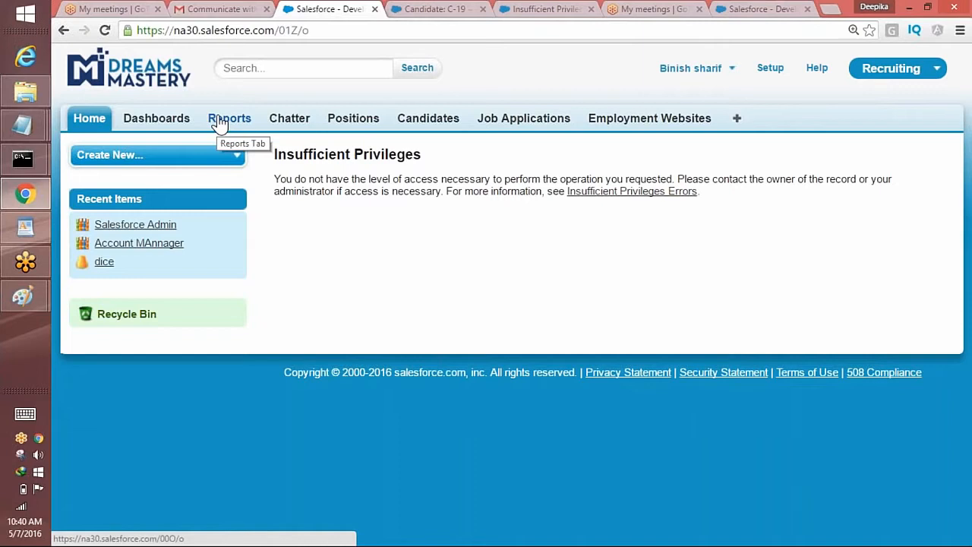
click(342, 122)
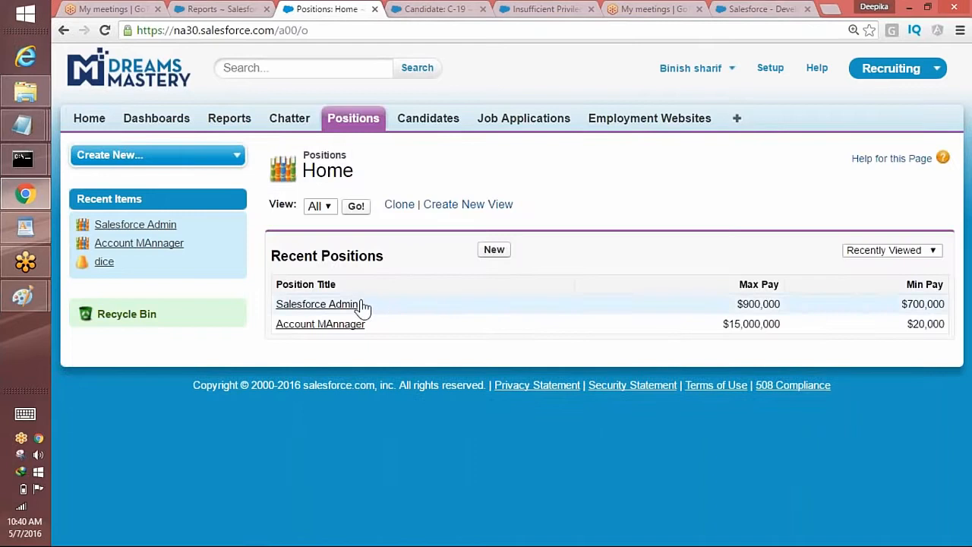
List all candidates, open record C-19 and check its Open Activities and Activity History.
click(431, 120)
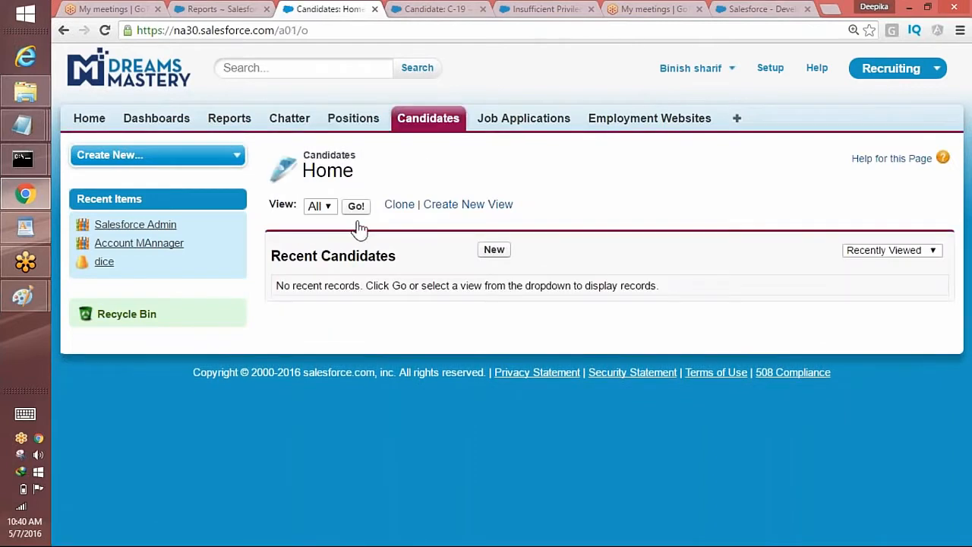
click(356, 207)
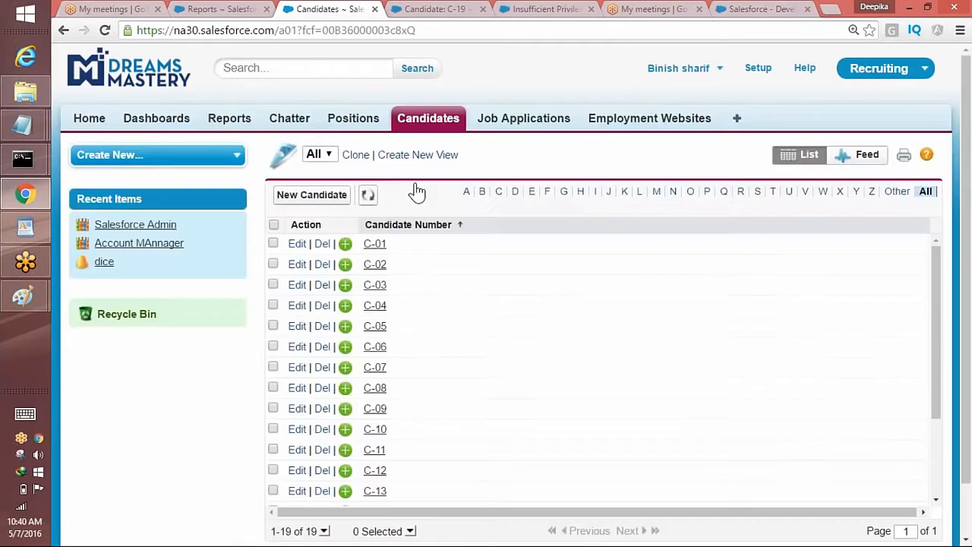
drag(939, 369, 938, 444)
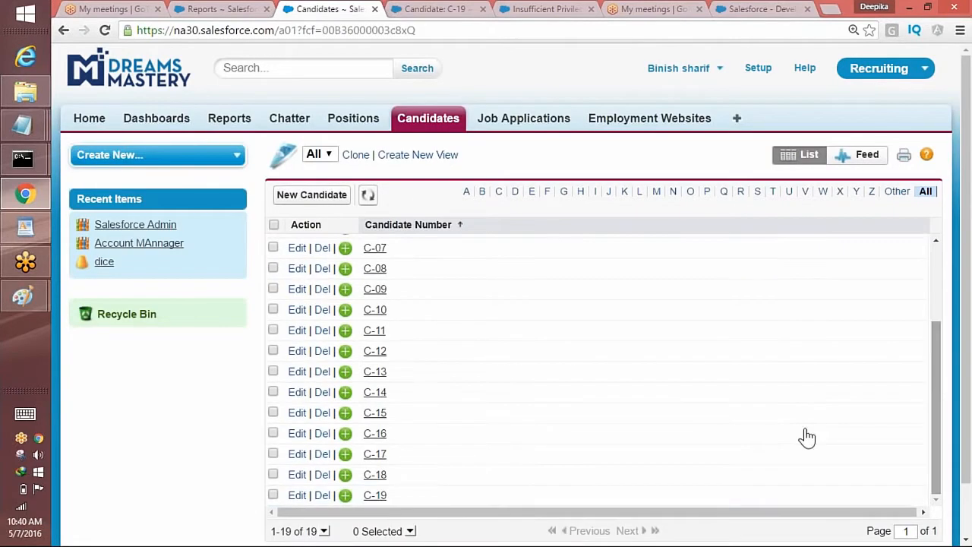
click(377, 496)
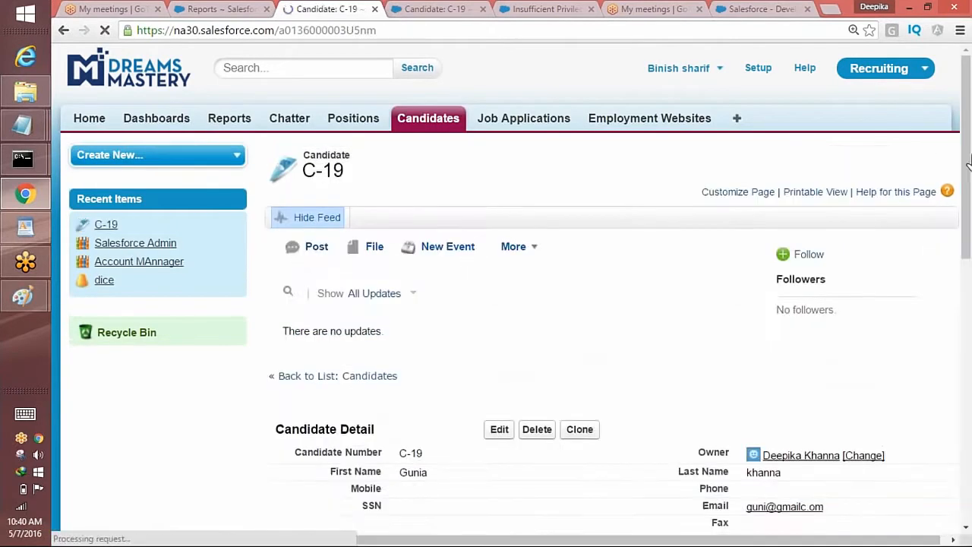
drag(967, 179, 960, 471)
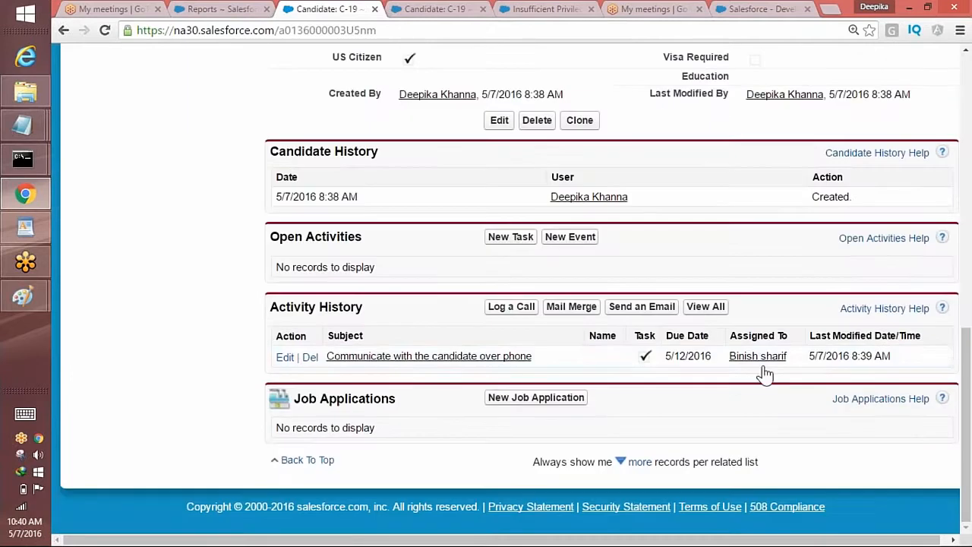
Open the "Communicate with the candidate over phone" task from the activity history and check its Status field.
click(396, 356)
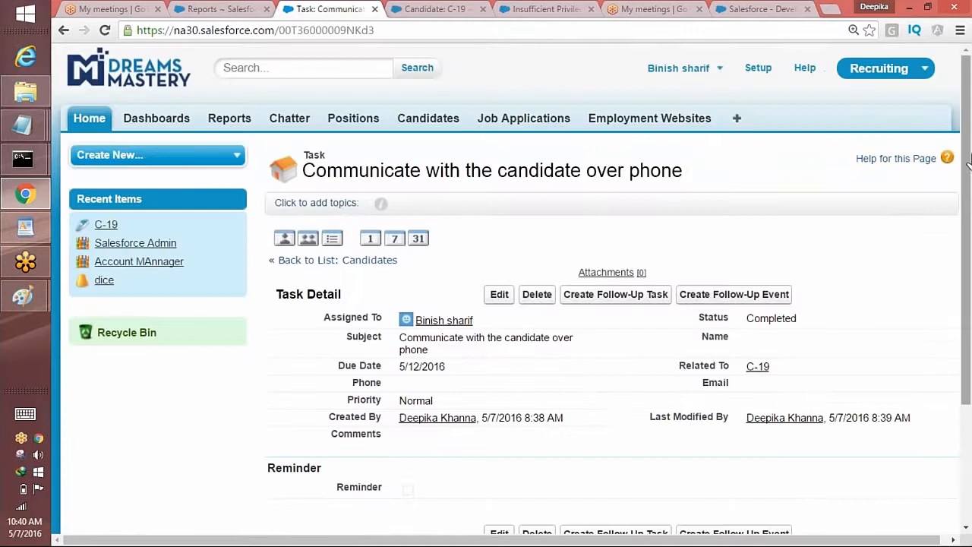
scroll(718, 293, down, 1)
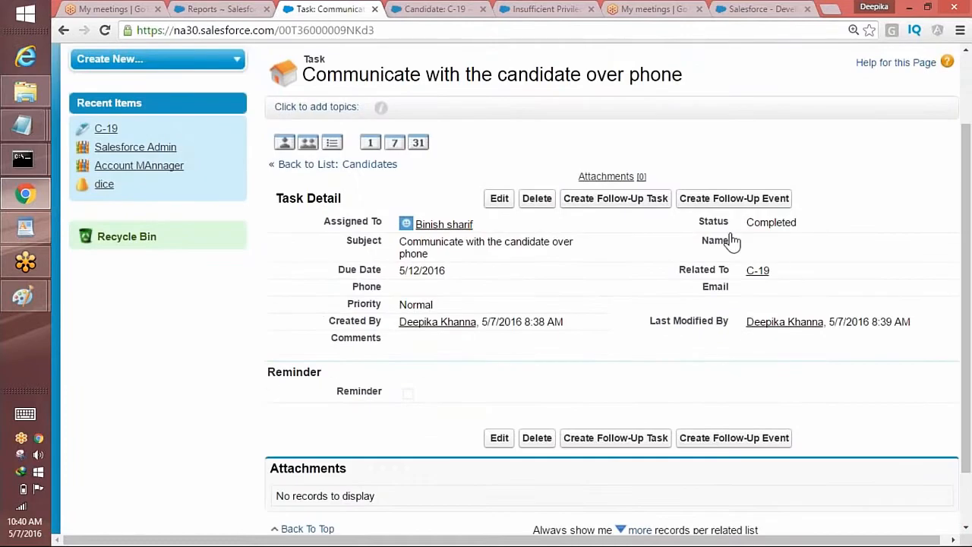
drag(743, 223, 818, 220)
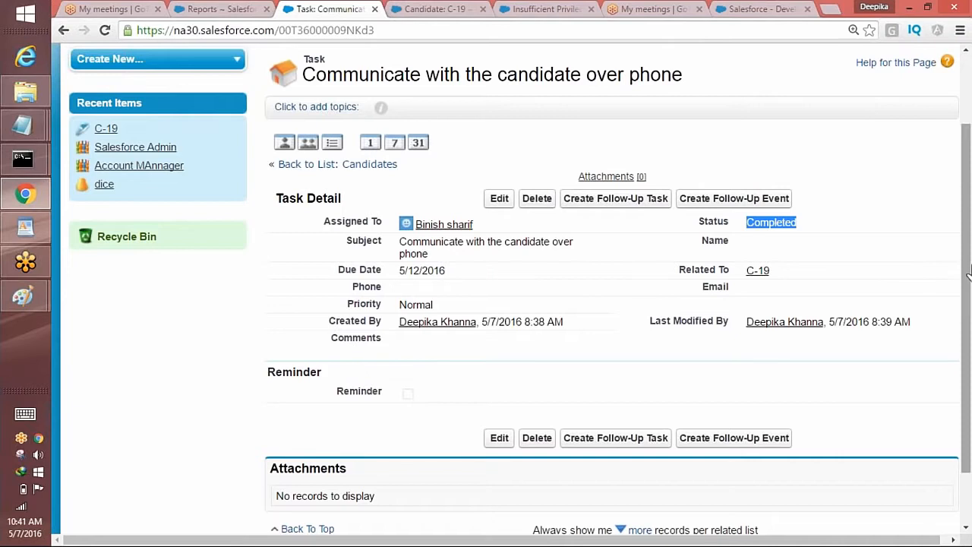
scroll(968, 274, up, 3)
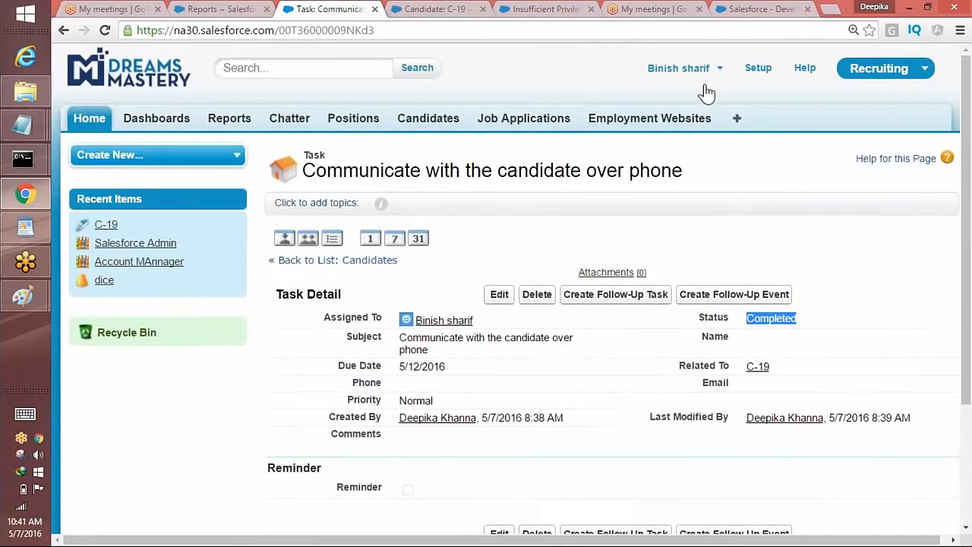
Log out of the assignee's account and log back in to Salesforce with the administrator's saved username.
click(714, 67)
click(676, 137)
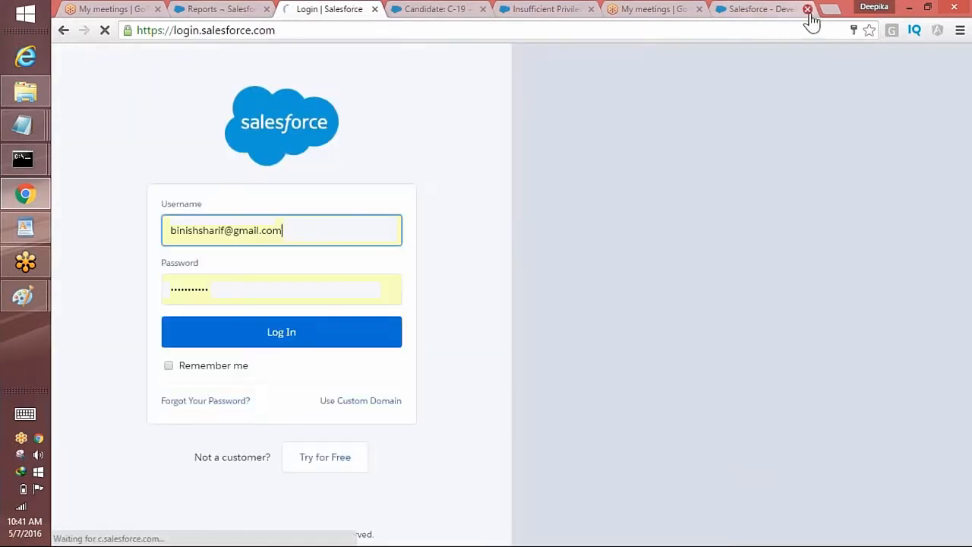
click(808, 9)
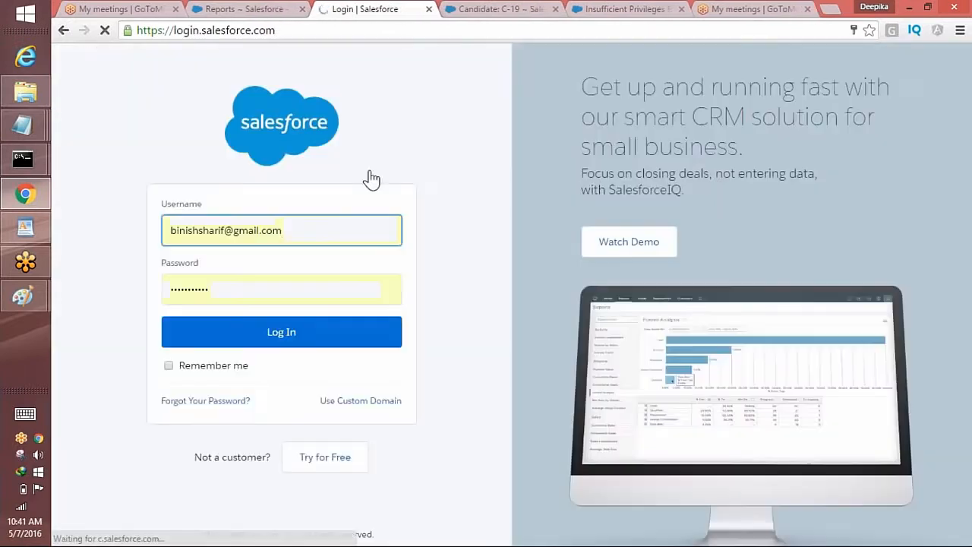
triple_click(341, 223)
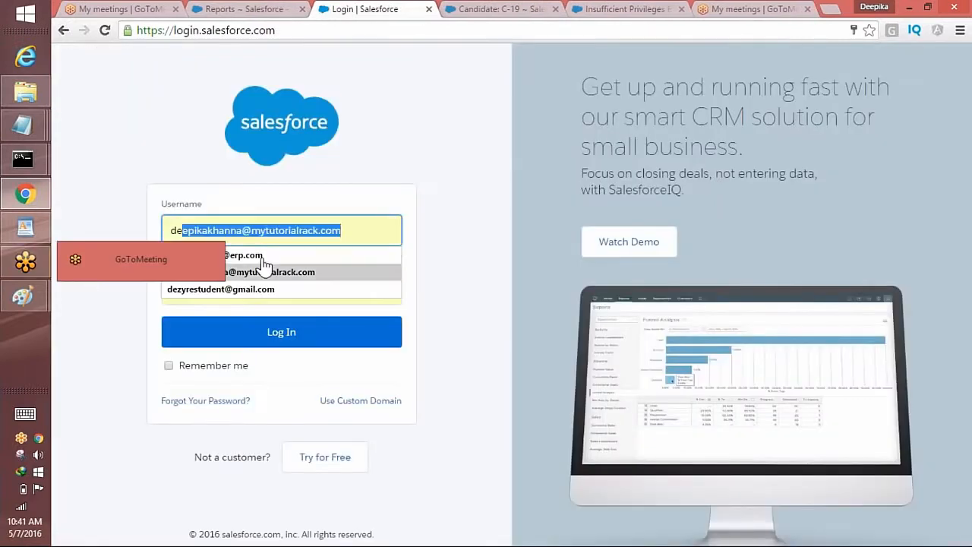
click(267, 255)
click(281, 332)
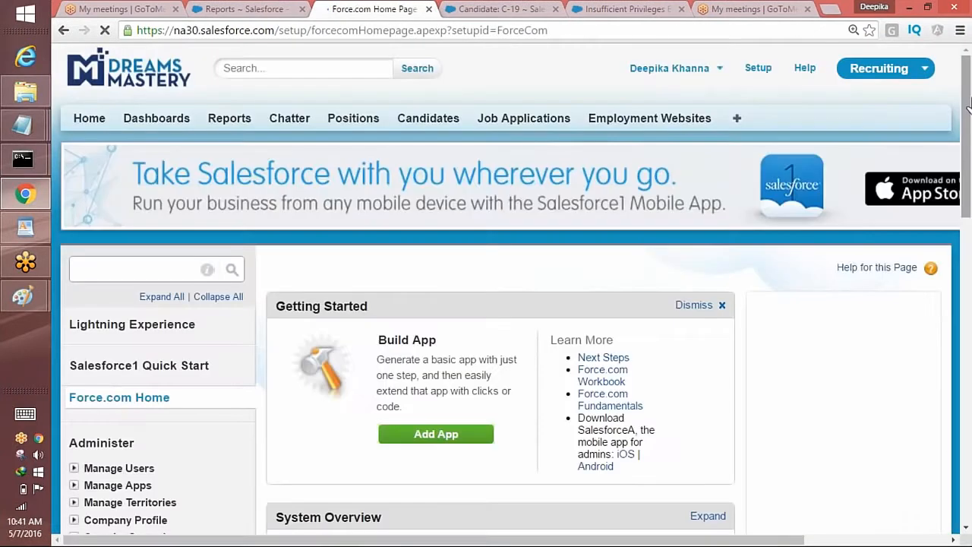
Open the System Overview in Setup and examine the usage limits and most used licenses.
drag(966, 105, 966, 164)
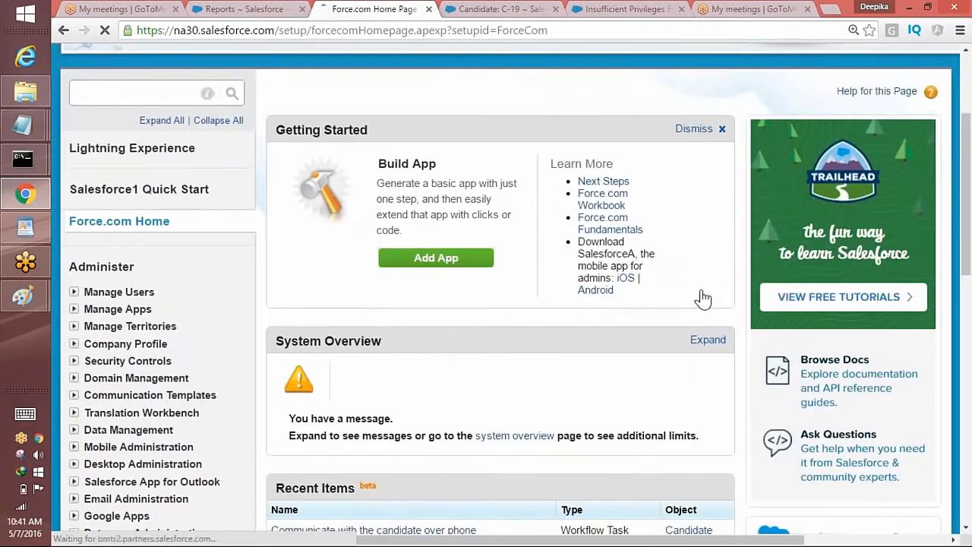
scroll(968, 213, down, 1)
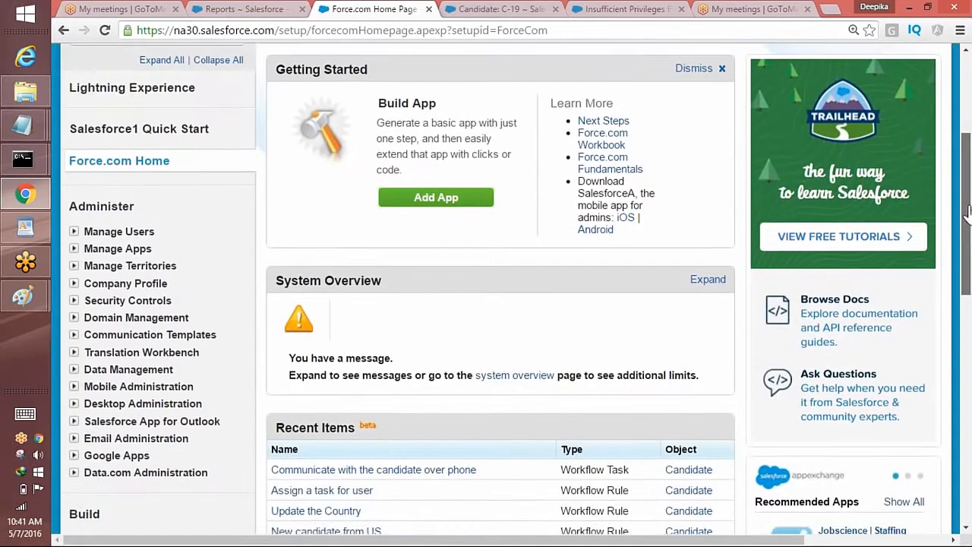
scroll(967, 212, down, 1)
click(526, 346)
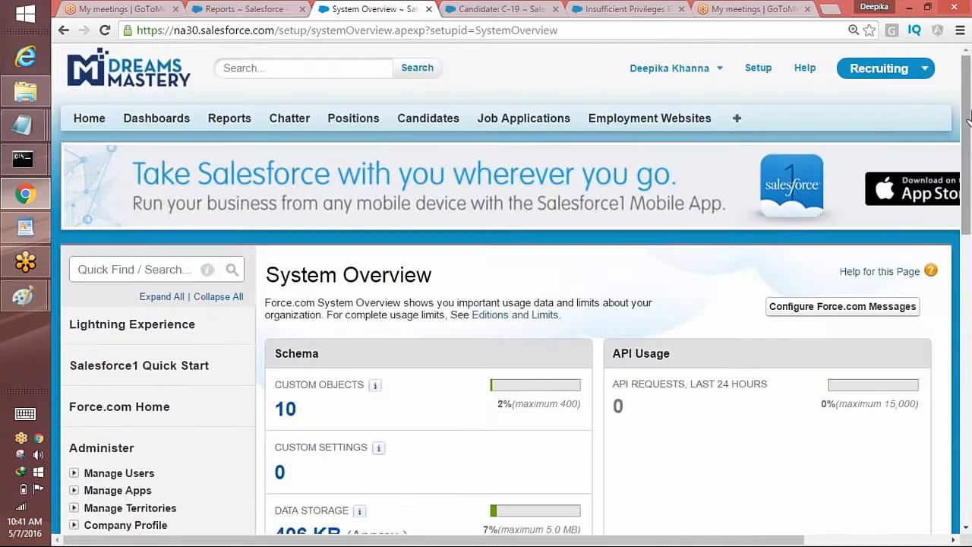
drag(968, 114, 957, 364)
drag(948, 425, 947, 463)
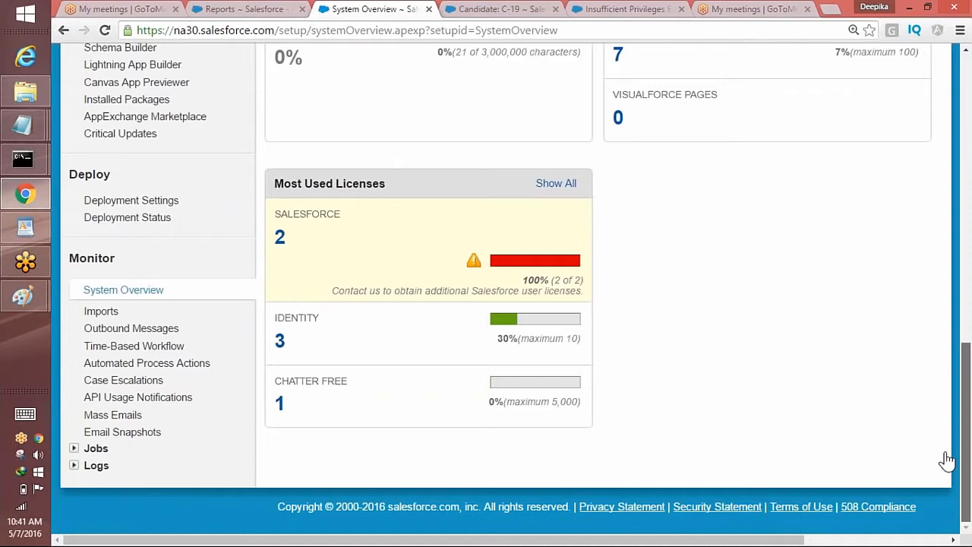
drag(965, 373, 963, 72)
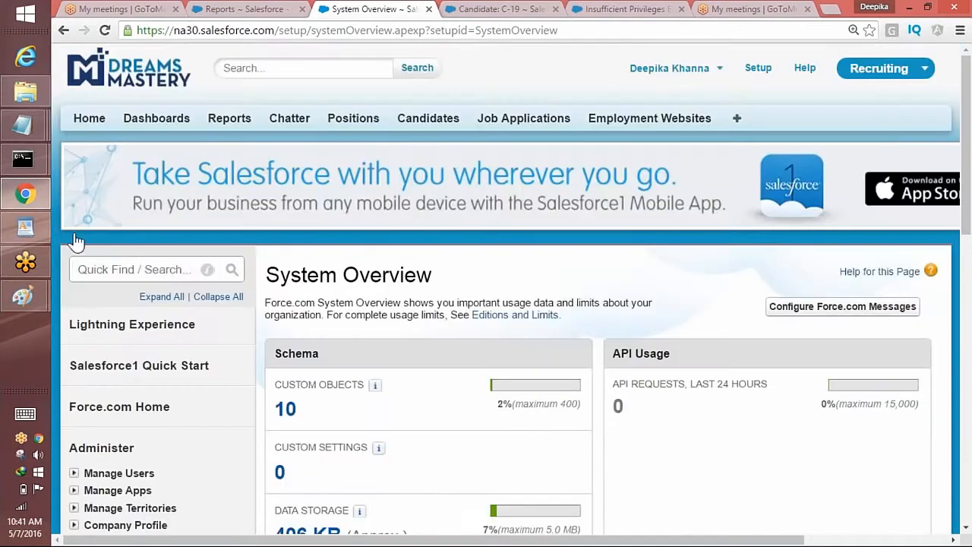
Search Setup for "workflow", open the Workflow Rules list and deactivate the "Assign a task for user" rule.
click(115, 264)
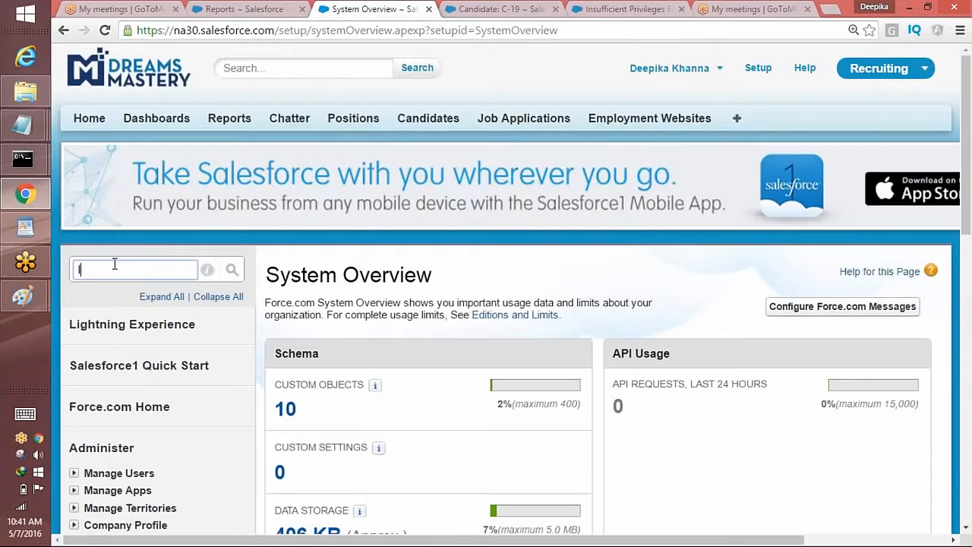
text(work)
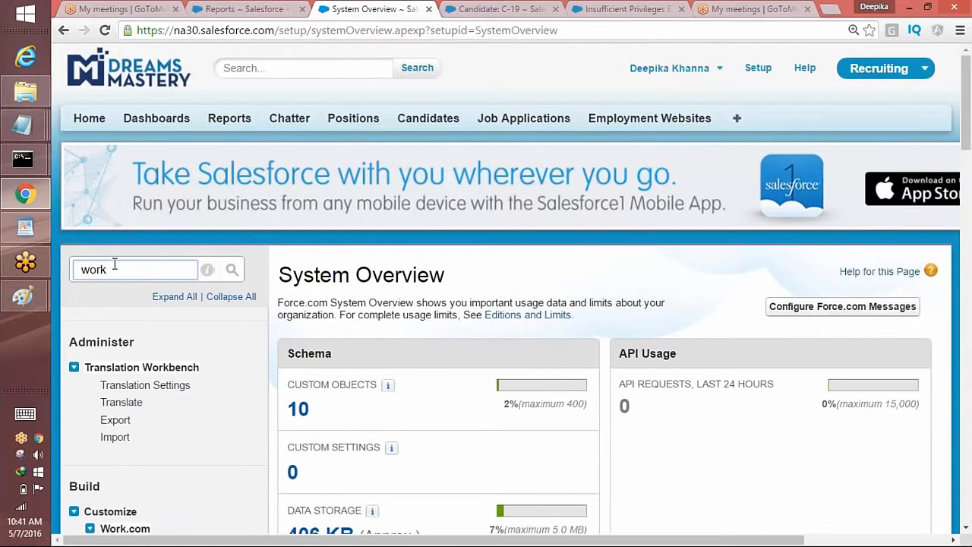
text(flow)
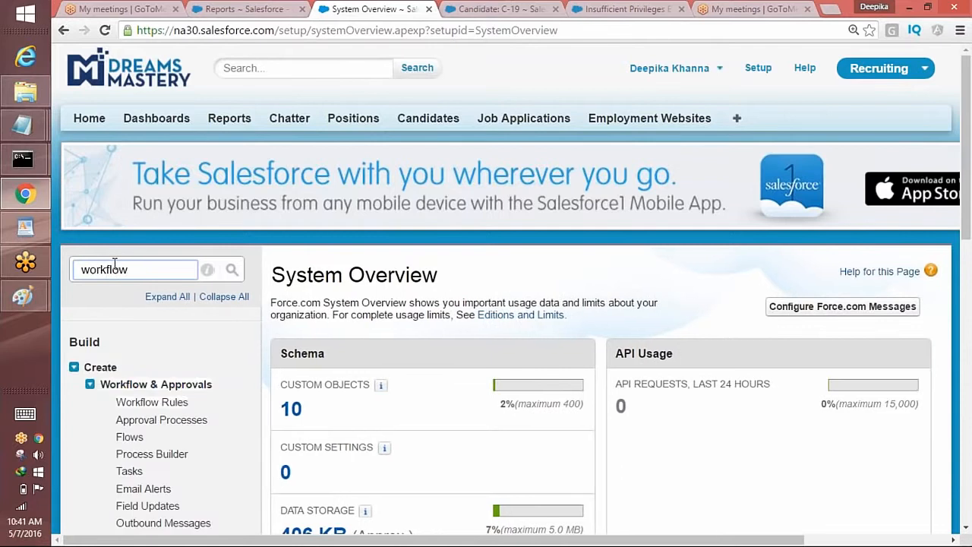
click(168, 402)
scroll(414, 323, down, 5)
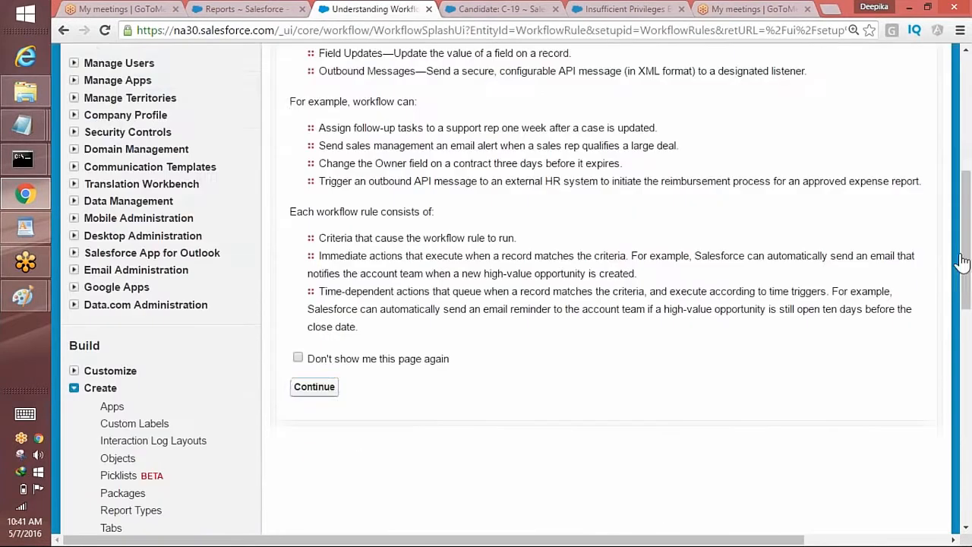
click(314, 386)
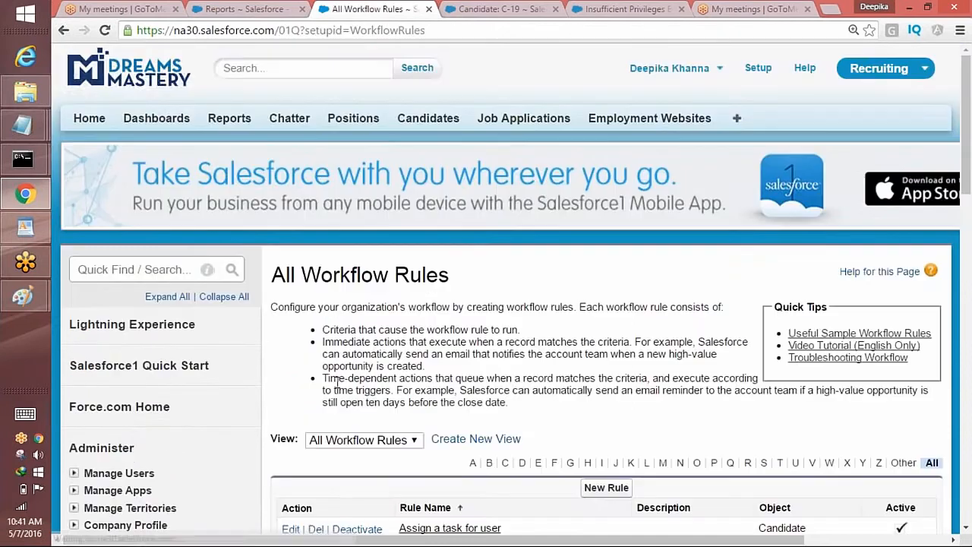
scroll(968, 243, down, 4)
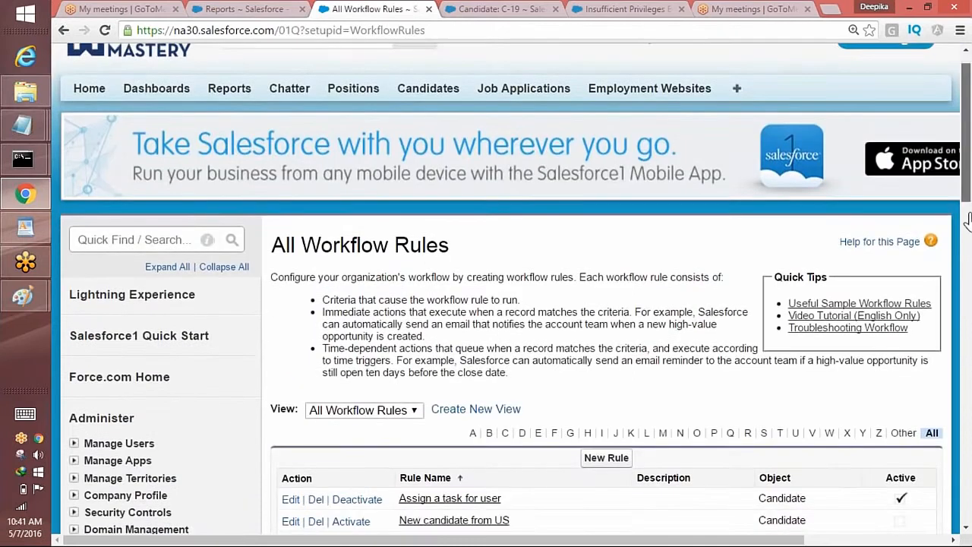
click(357, 240)
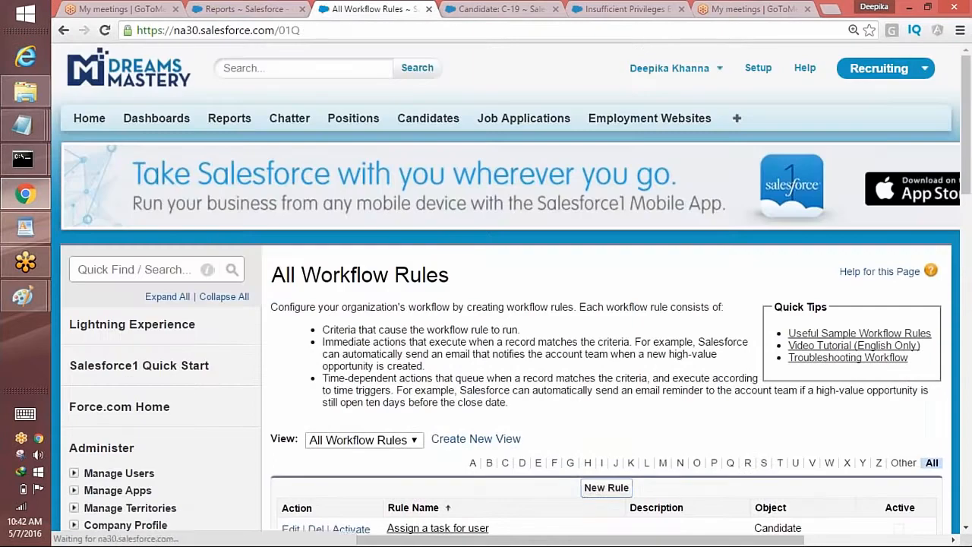
Start a new workflow rule on the Employment Website object and proceed to its configuration step.
click(606, 487)
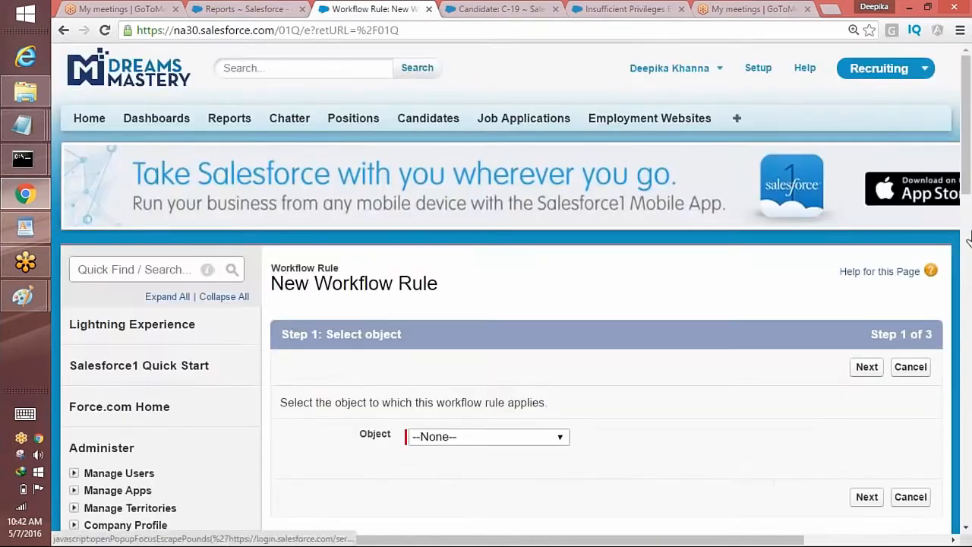
scroll(966, 148, down, 1)
scroll(969, 148, up, 1)
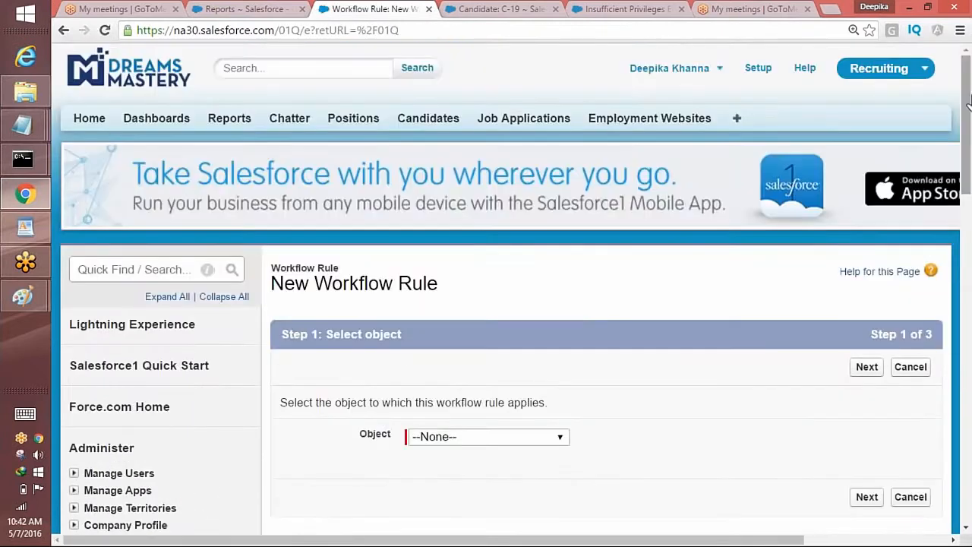
click(462, 453)
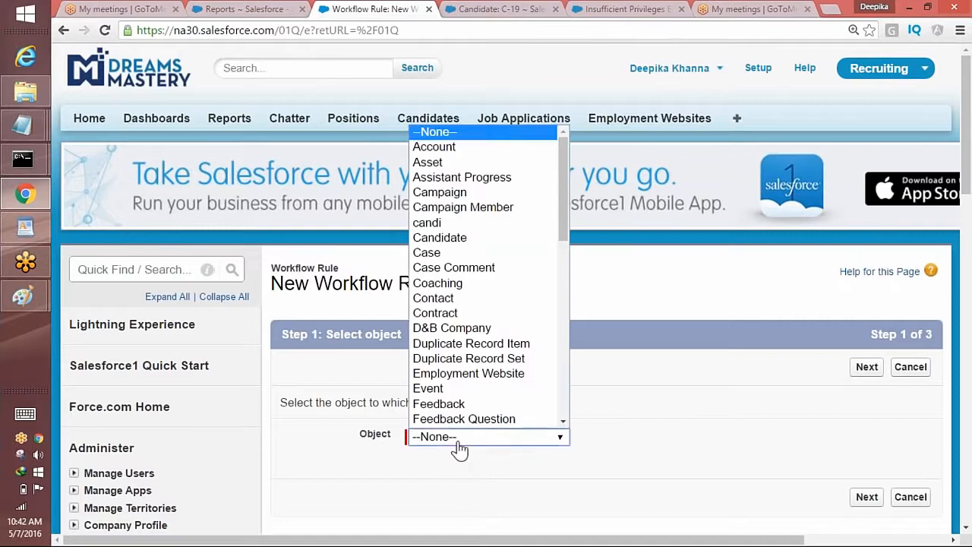
scroll(968, 122, down, 1)
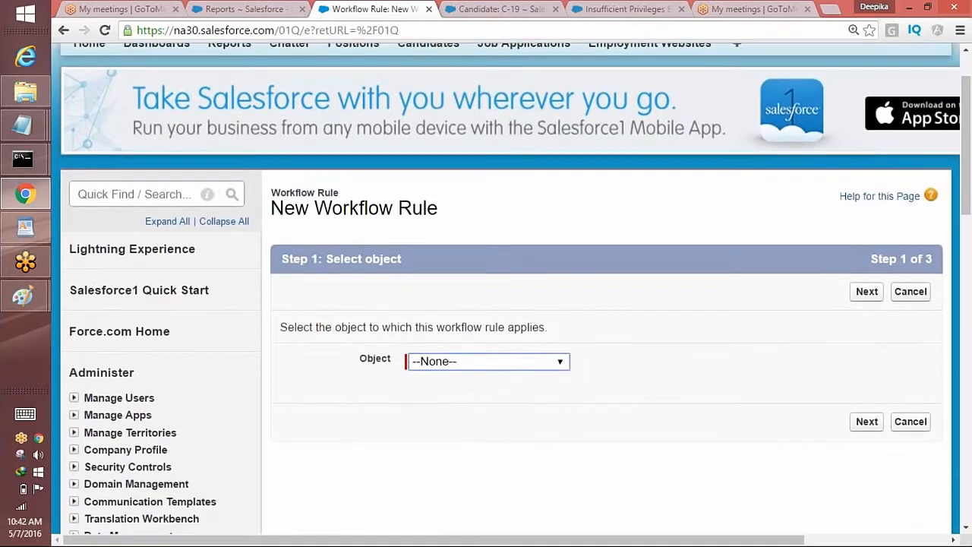
click(516, 365)
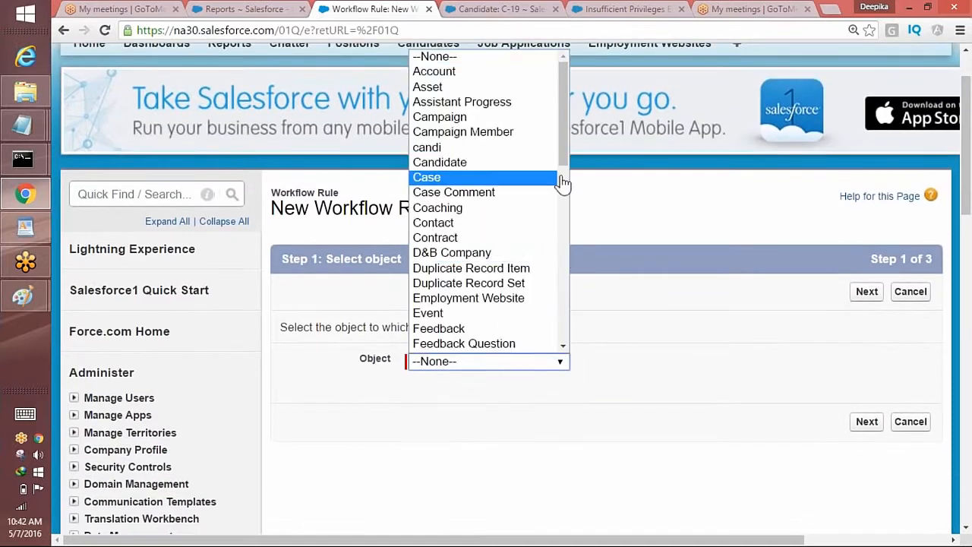
drag(573, 145, 556, 315)
drag(556, 277, 564, 202)
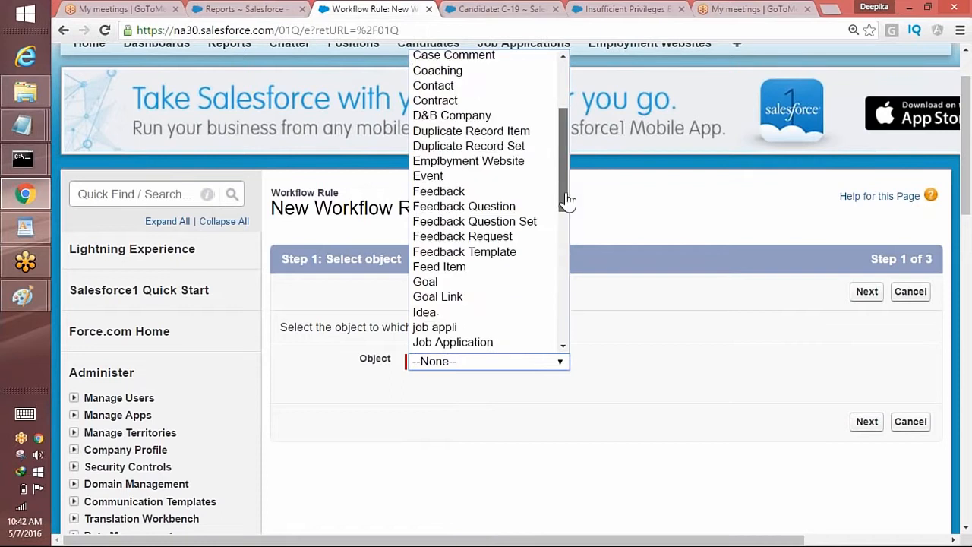
click(499, 162)
click(867, 422)
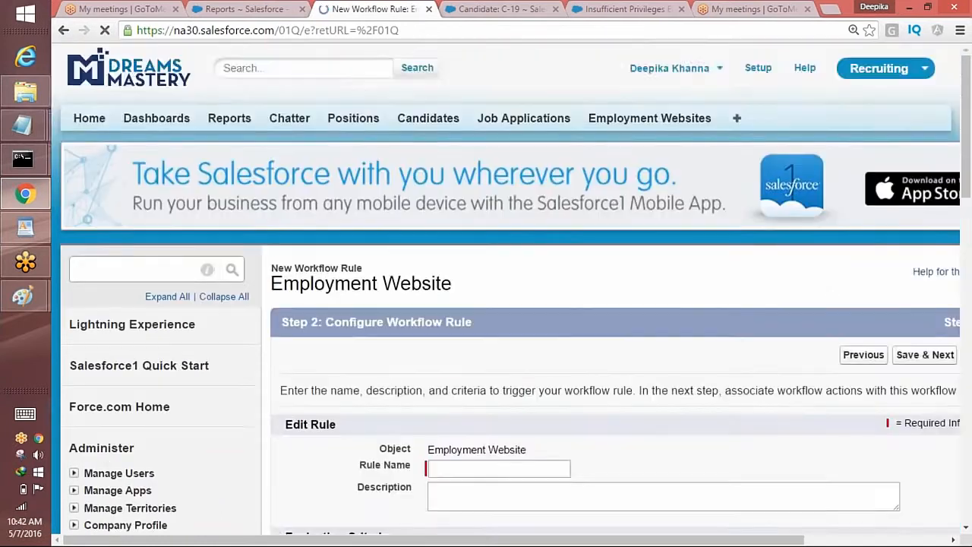
Name the Employment Website workflow rule "post new positions".
scroll(709, 296, down, 3)
click(518, 280)
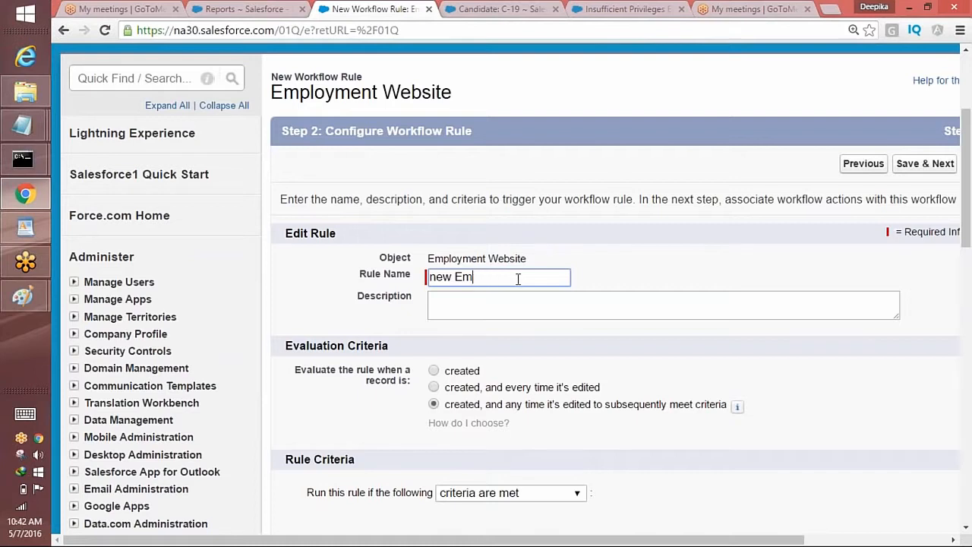
key(BackSpace)
key(BackSpace)
key(BackSpace)
key(BackSpace)
key(BackSpace)
text(po)
scroll(518, 278, down, 2)
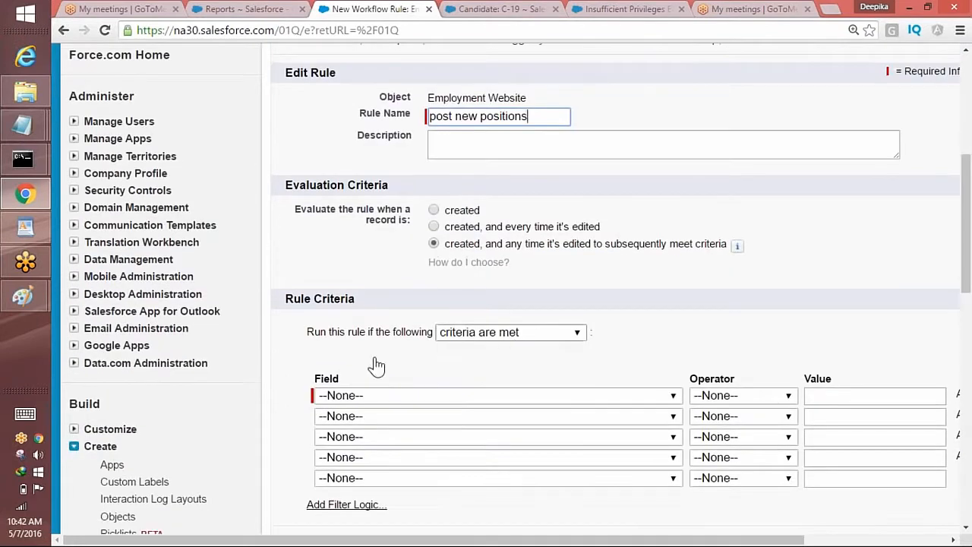
click(393, 396)
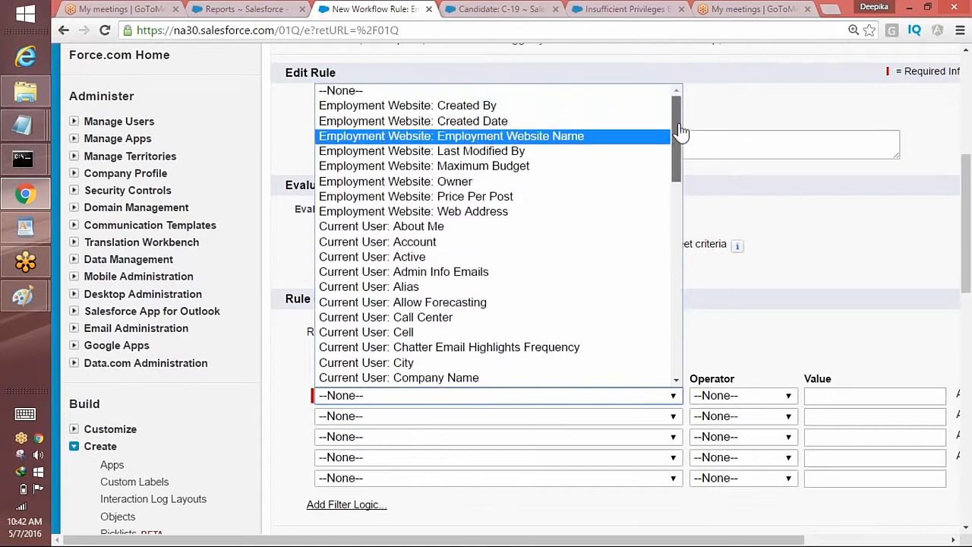
click(502, 108)
click(746, 398)
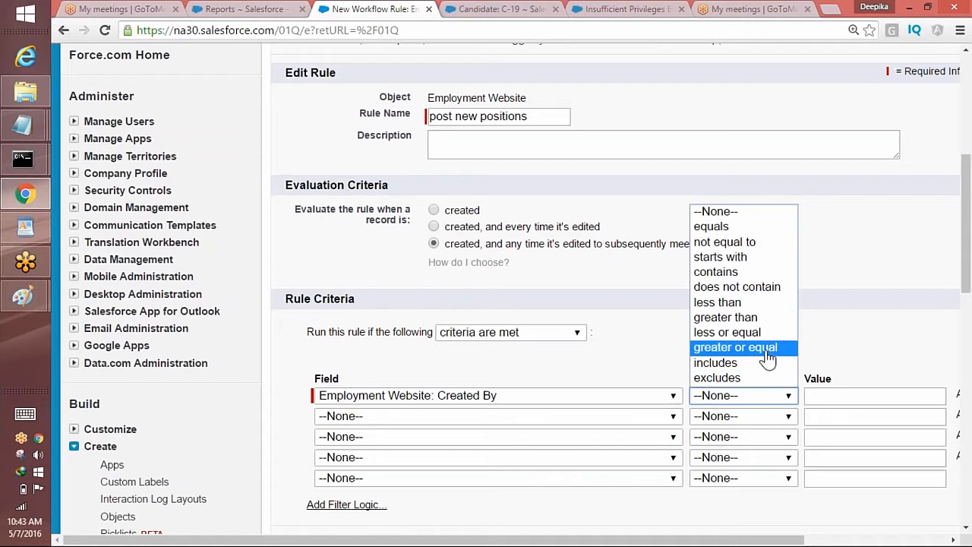
Set the rule criterion to Employment Website: Web Address equals a blank value, and save it to proceed to the workflow actions.
click(512, 402)
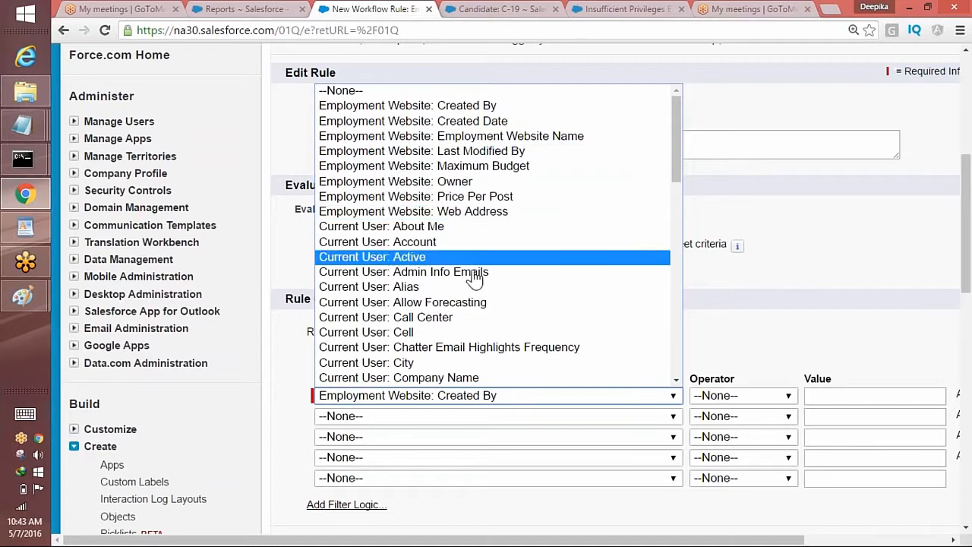
click(492, 213)
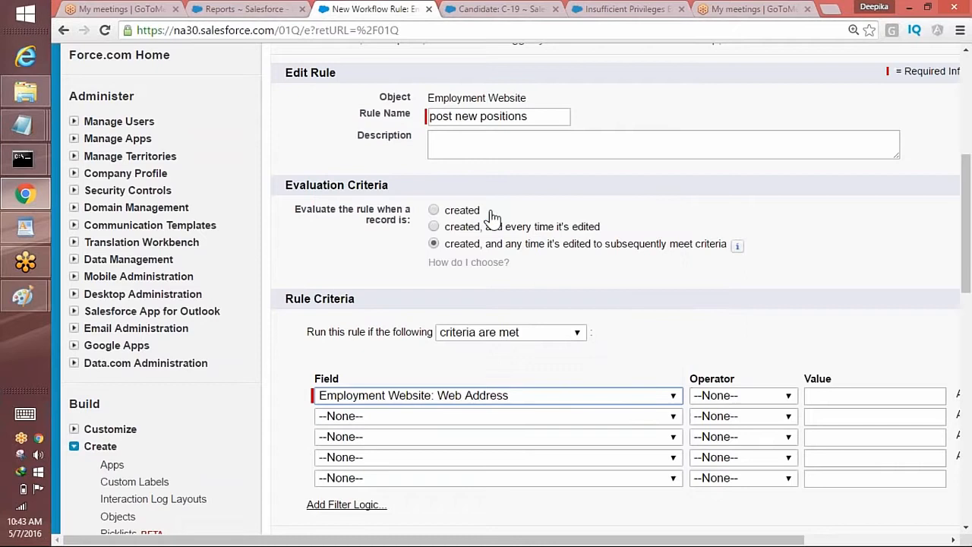
click(768, 396)
click(752, 226)
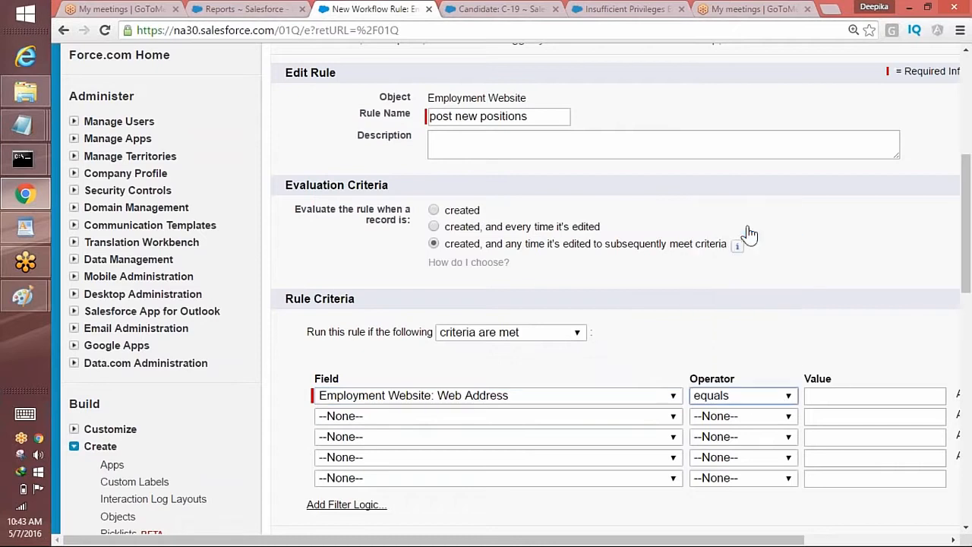
drag(967, 292, 968, 199)
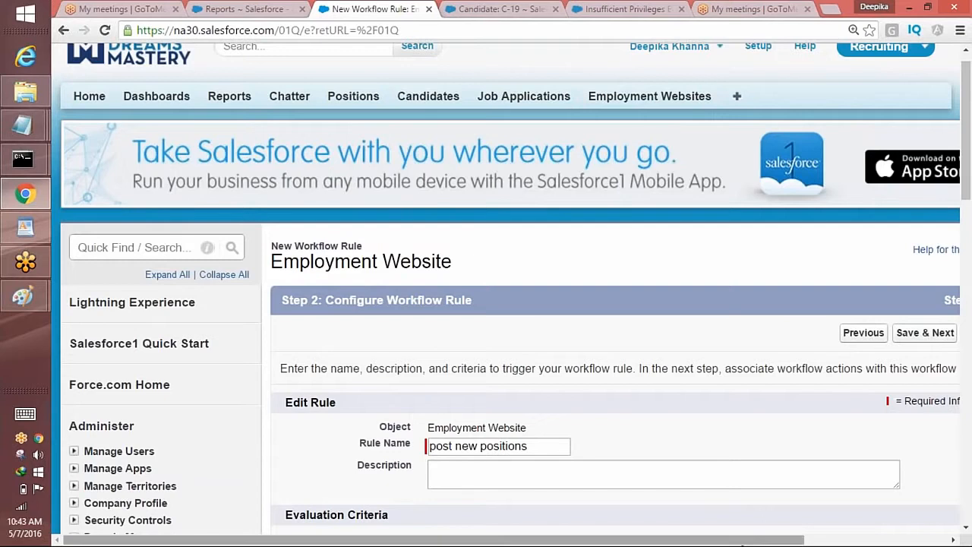
drag(763, 542, 881, 542)
click(752, 333)
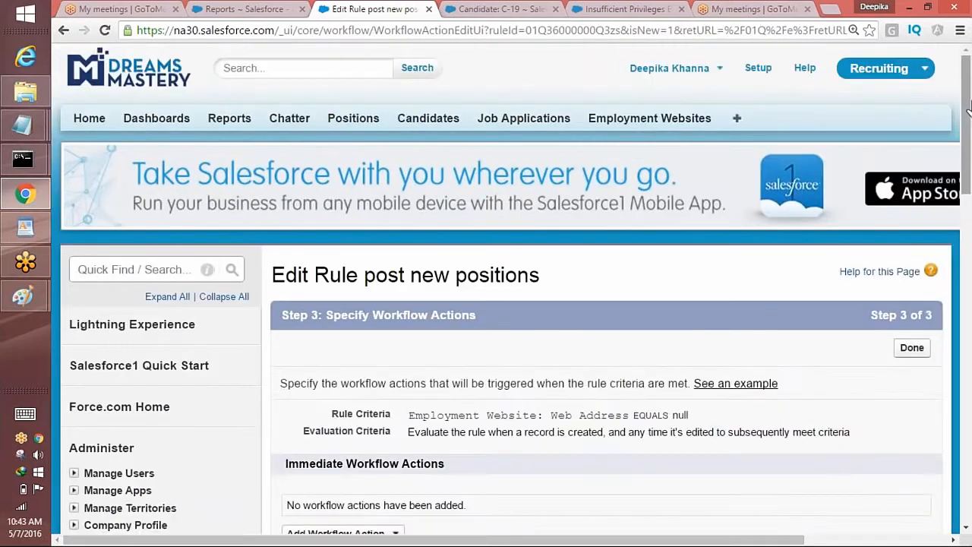
Add a new task as an immediate workflow action and assign it to the first user in the lookup's recent list.
drag(968, 113, 969, 205)
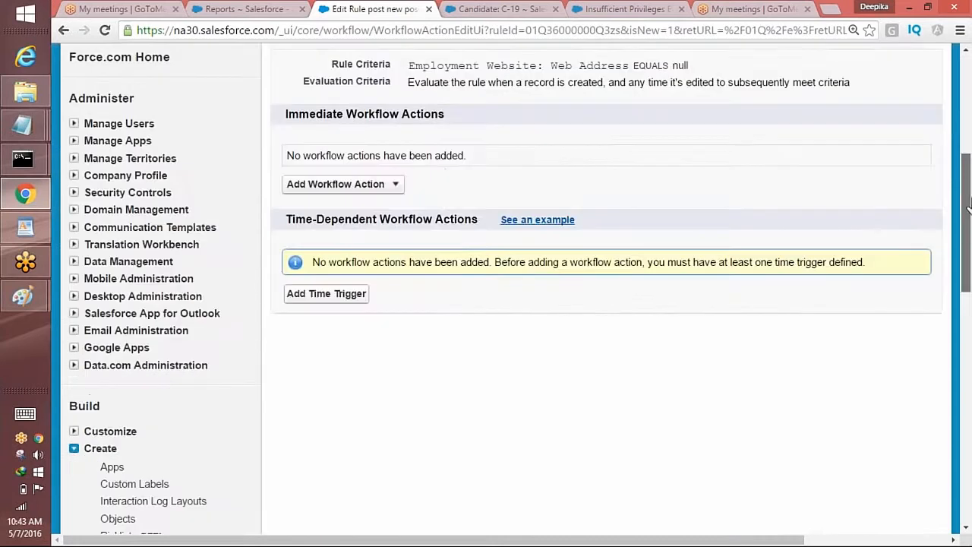
click(379, 190)
click(321, 203)
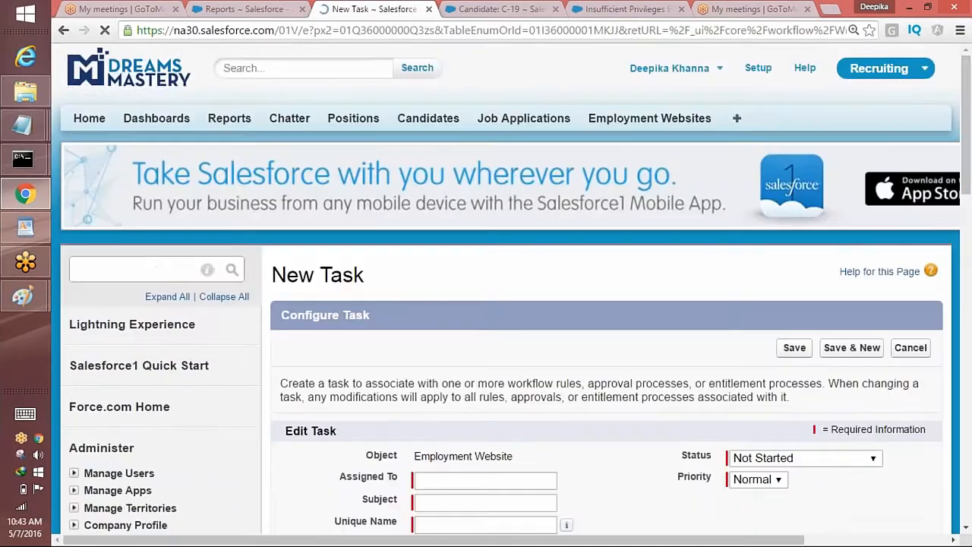
drag(969, 169, 969, 236)
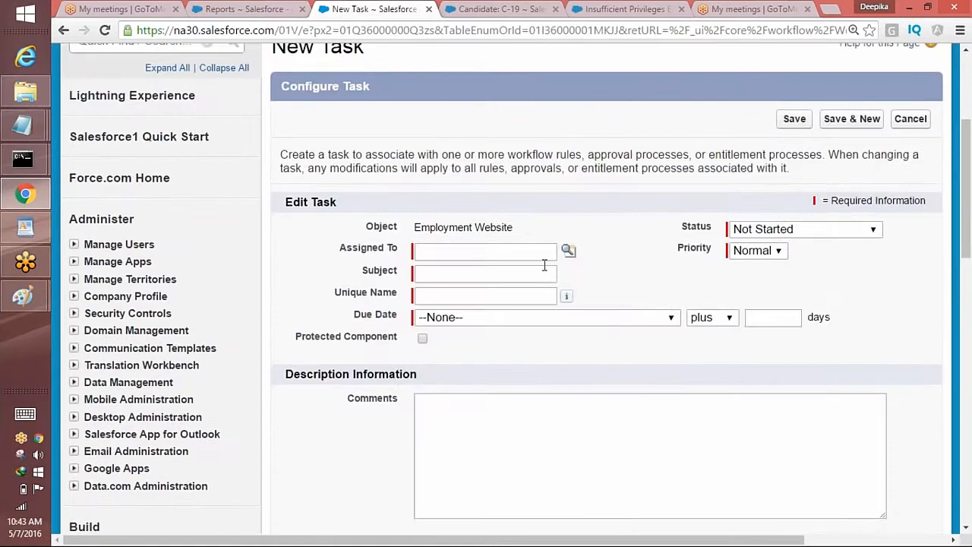
click(568, 251)
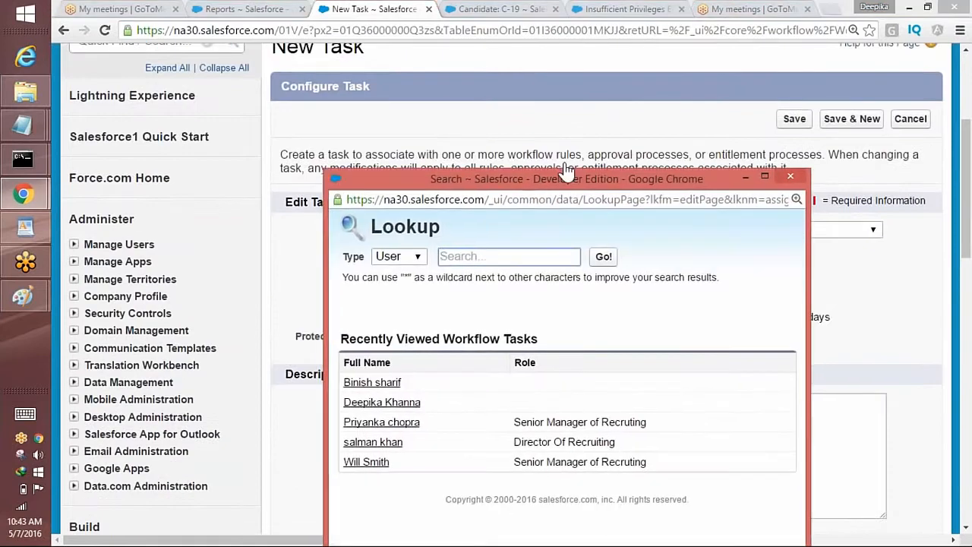
click(379, 361)
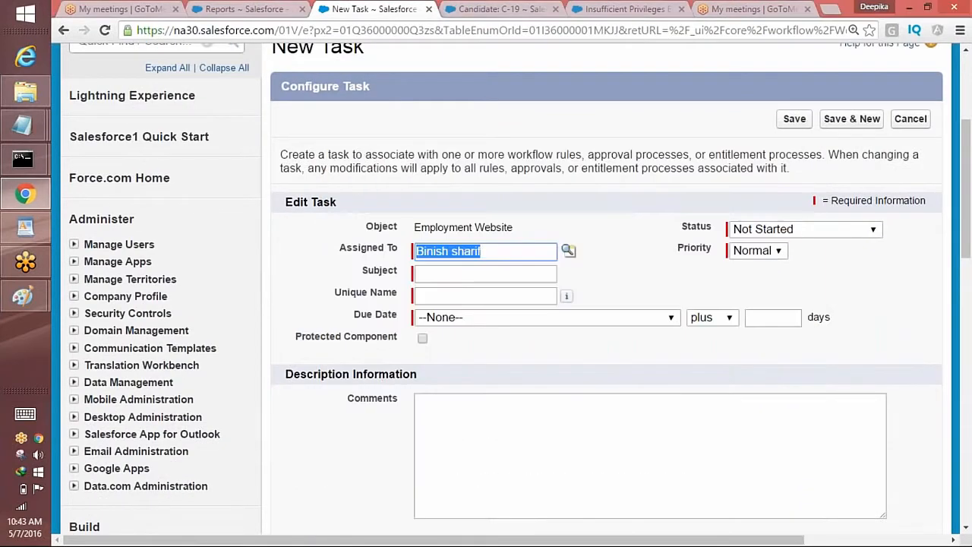
Give the task the subject "post new job postings" and a due date of Employment Website: Created Date plus 10 days, and save it.
click(471, 270)
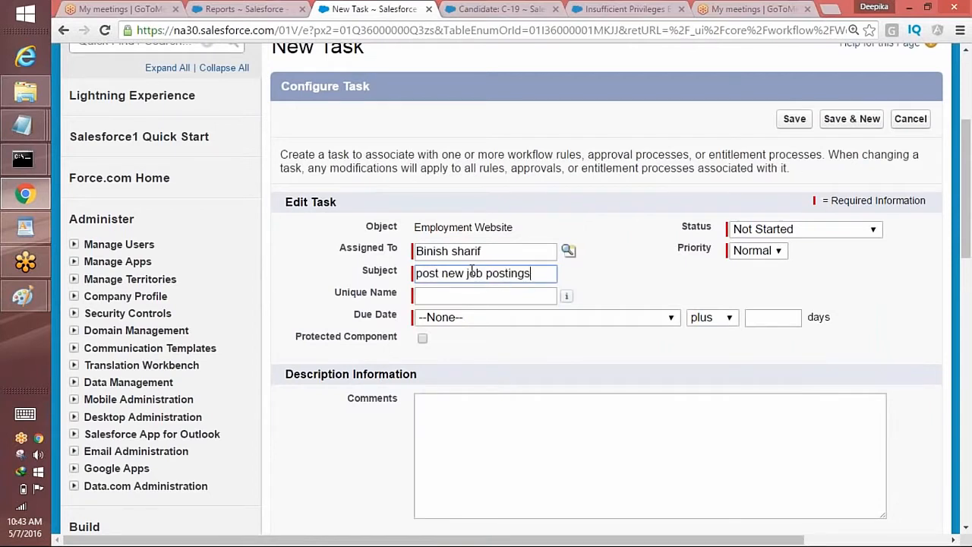
text(post new job postings)
key(Tab)
click(530, 319)
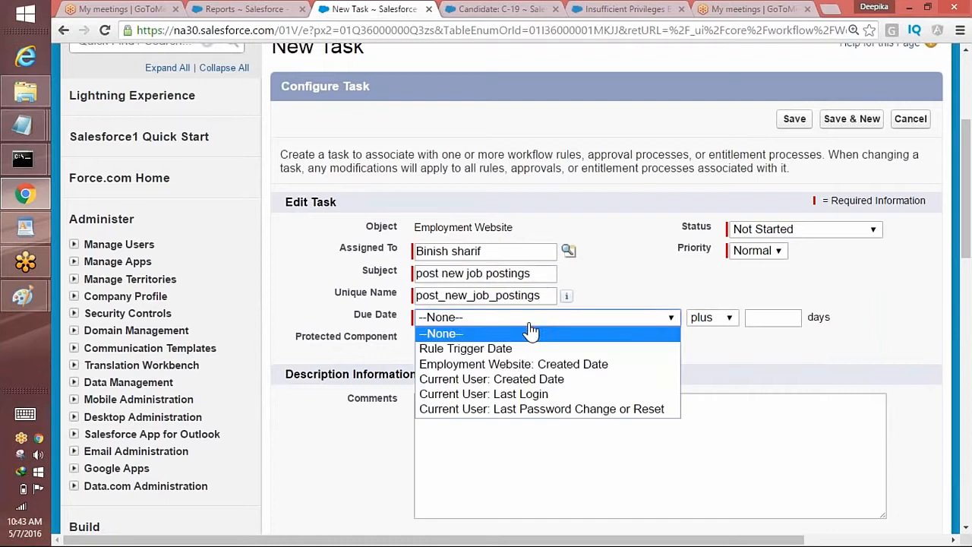
click(505, 364)
click(761, 318)
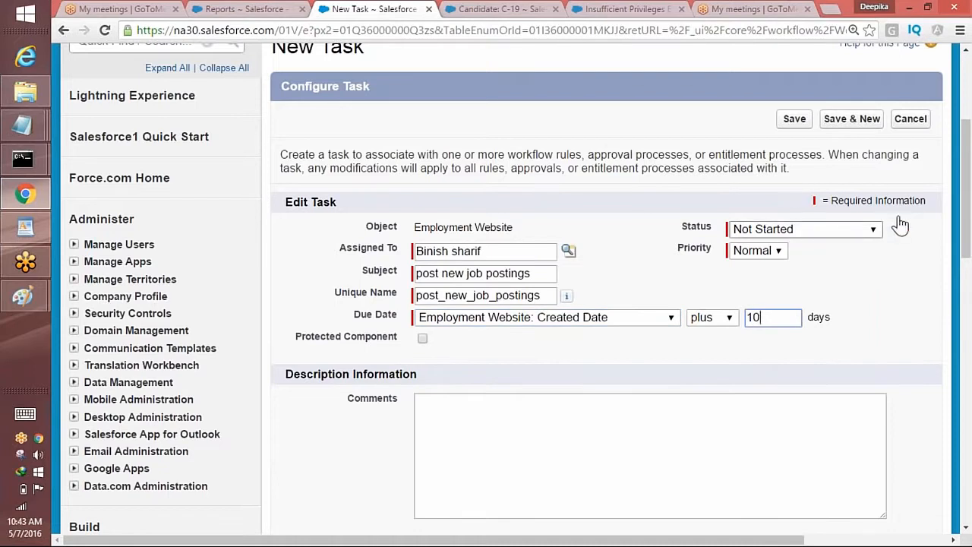
drag(967, 216, 968, 232)
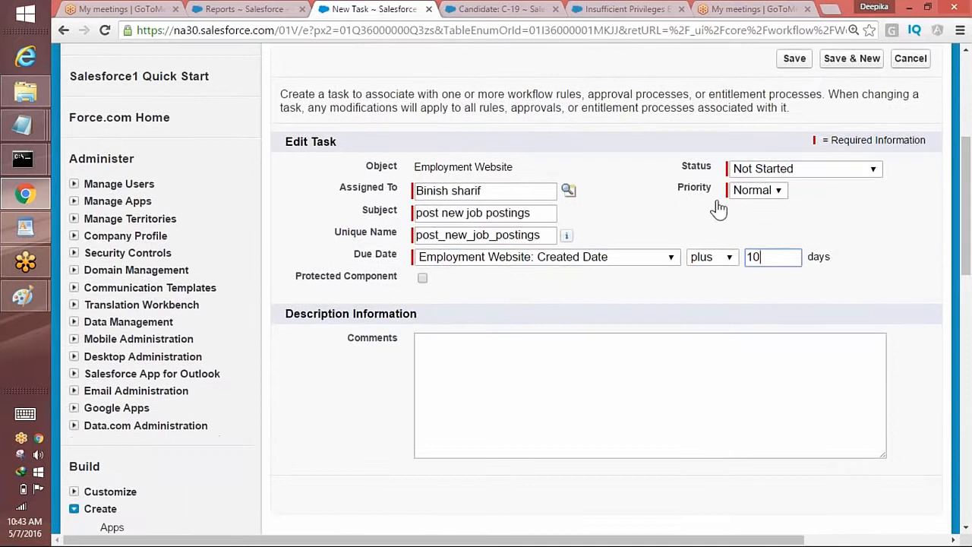
click(794, 59)
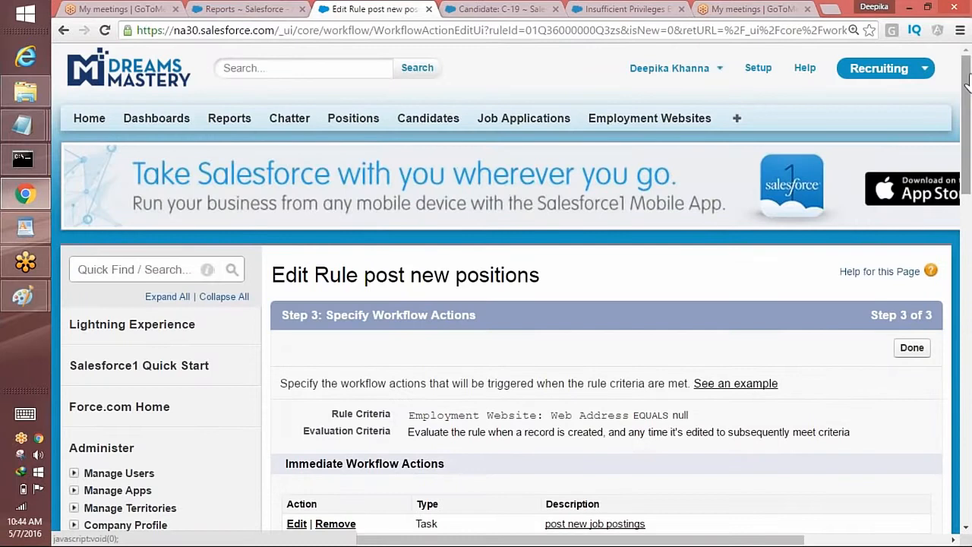
Finish and activate the "post new positions" rule, and open the details of its "post new job postings" task.
scroll(490, 166, down, 3)
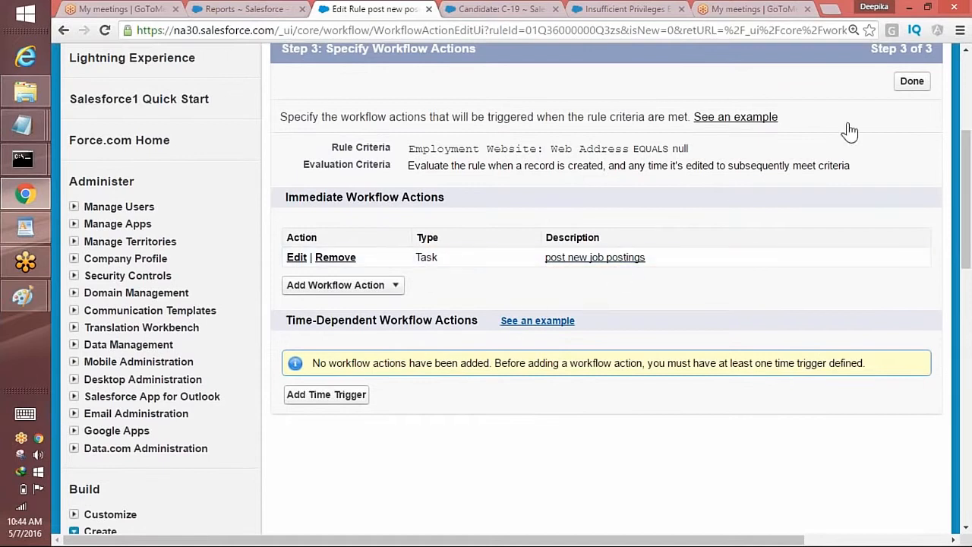
drag(968, 229, 969, 205)
scroll(969, 199, up, 2)
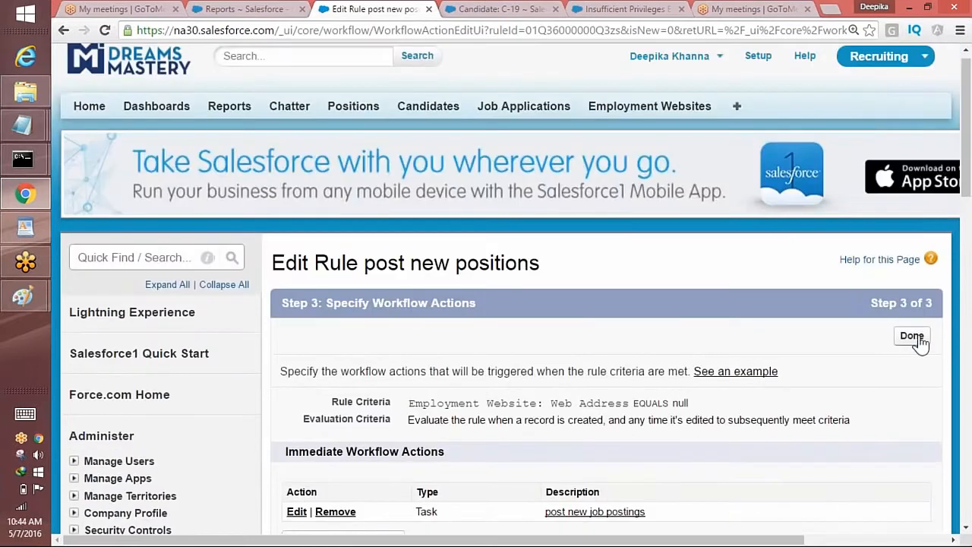
click(915, 339)
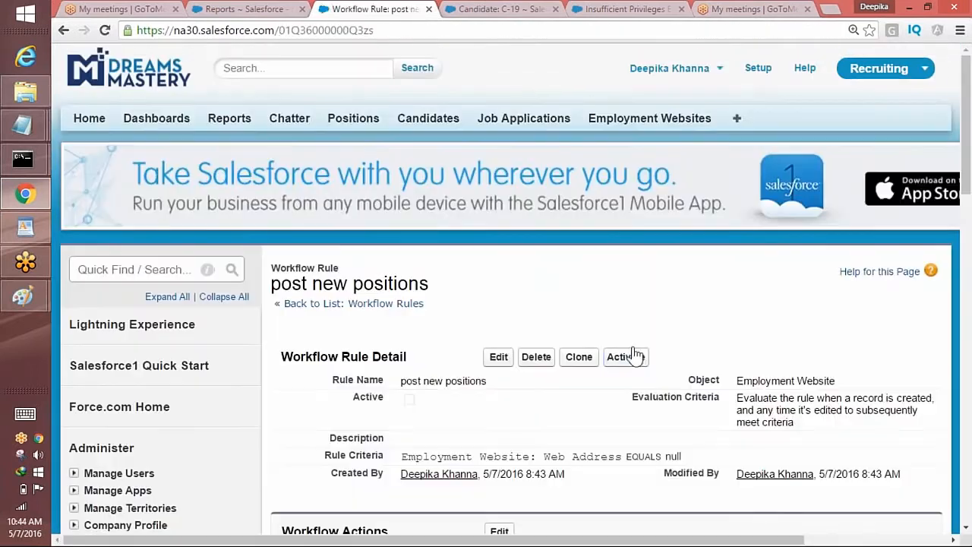
click(629, 356)
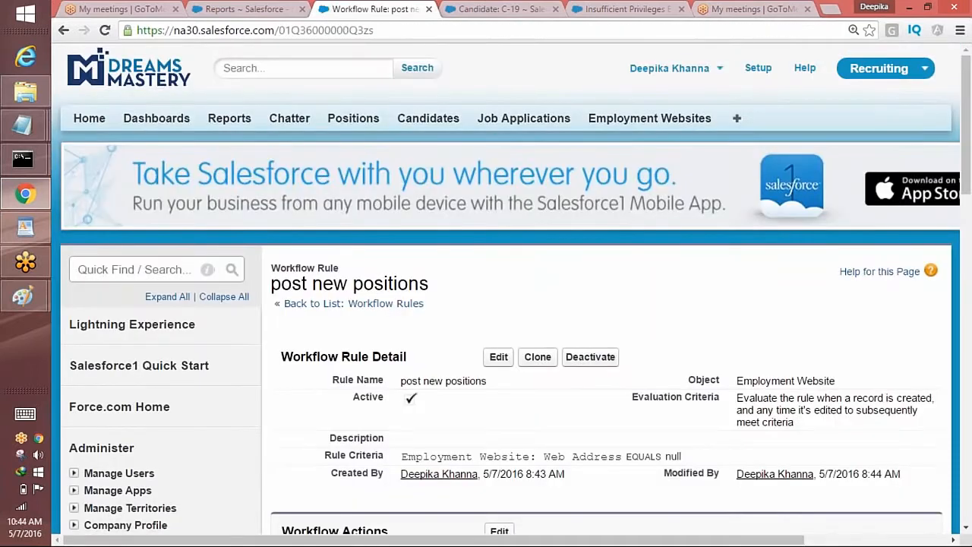
drag(966, 155, 966, 202)
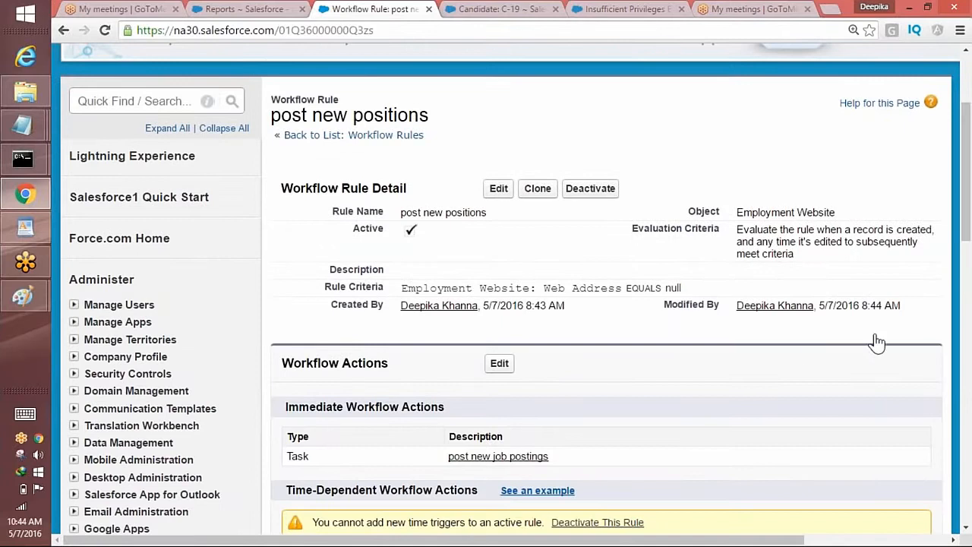
drag(967, 209, 966, 244)
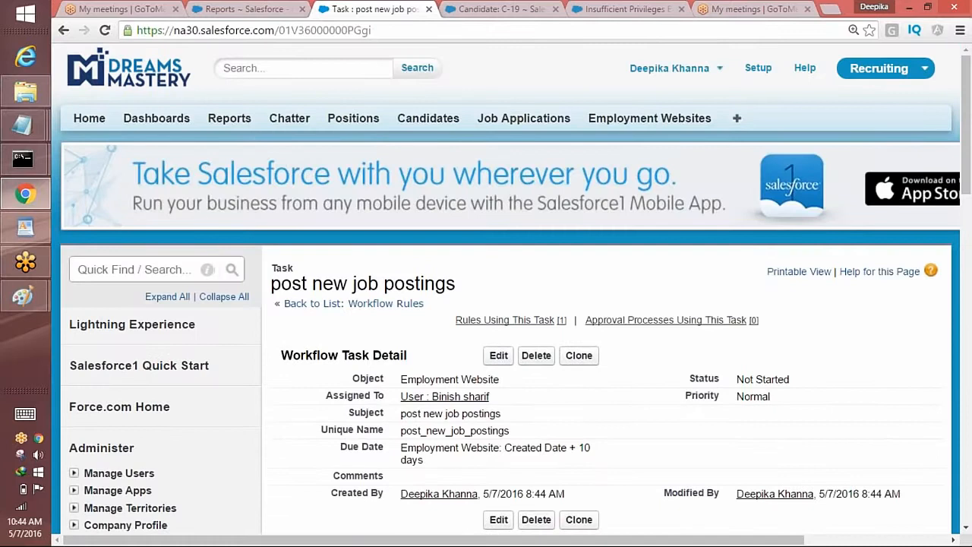
Create and save an Employment Website record named google.com, leaving its web address blank.
click(645, 118)
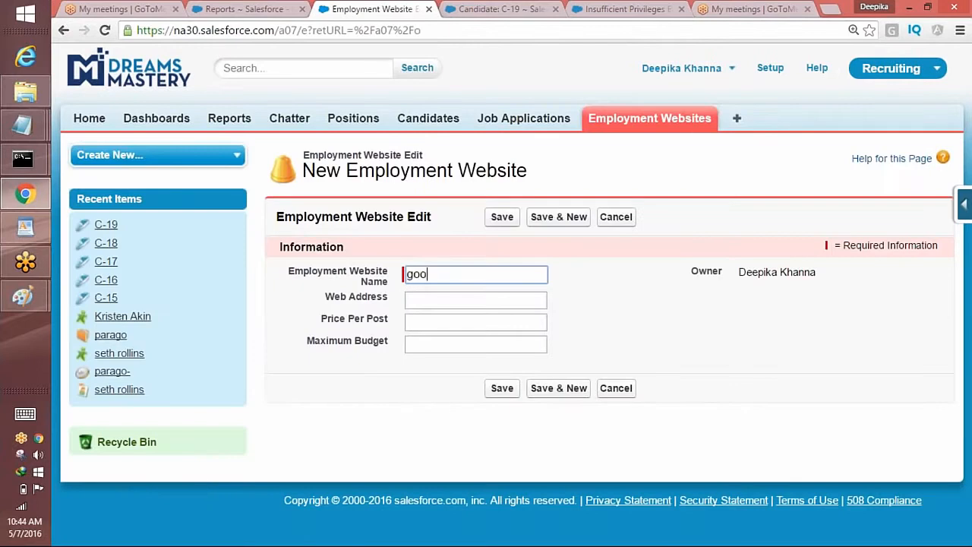
text(com)
click(501, 397)
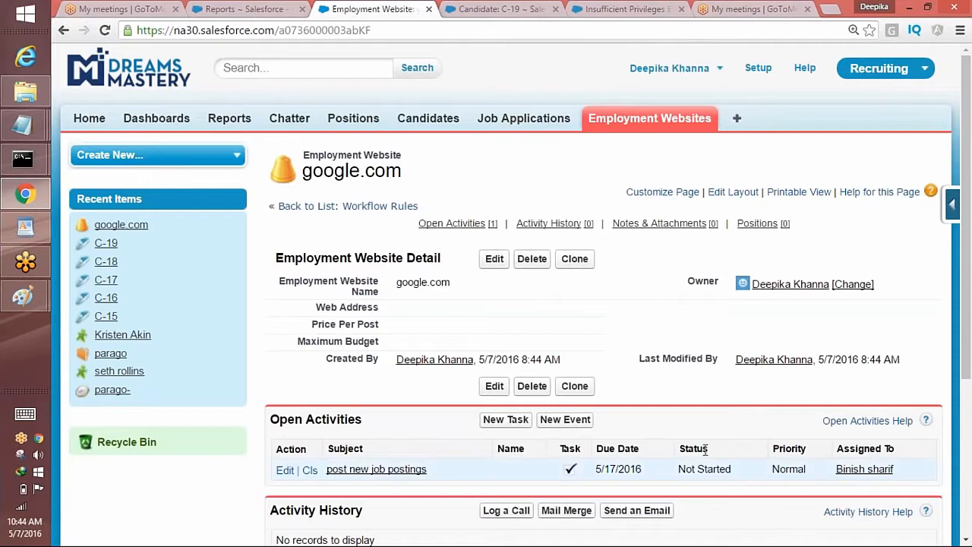
Open Gmail in the browser tab showing the Insufficient Privileges help page and read the "post new job postings" task notification.
click(634, 9)
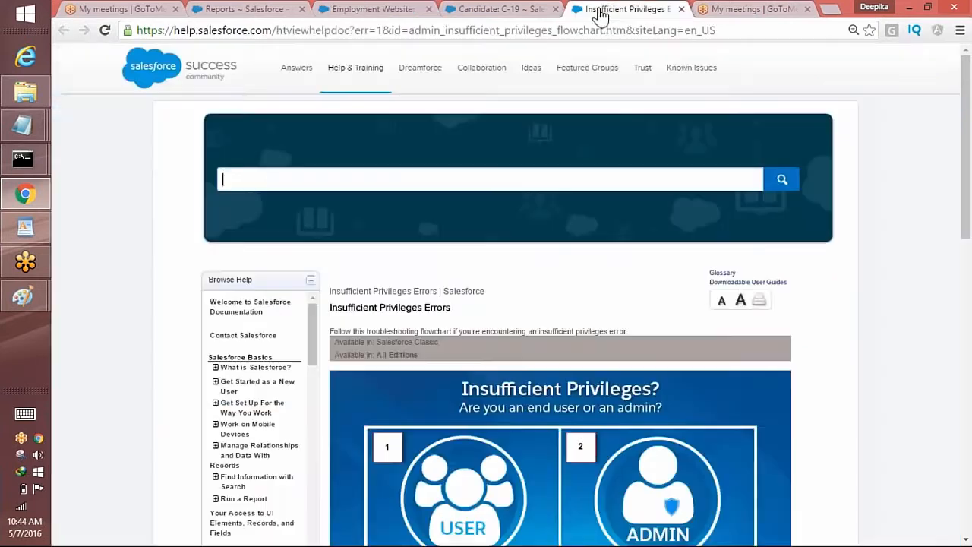
click(480, 35)
text(gmail.com)
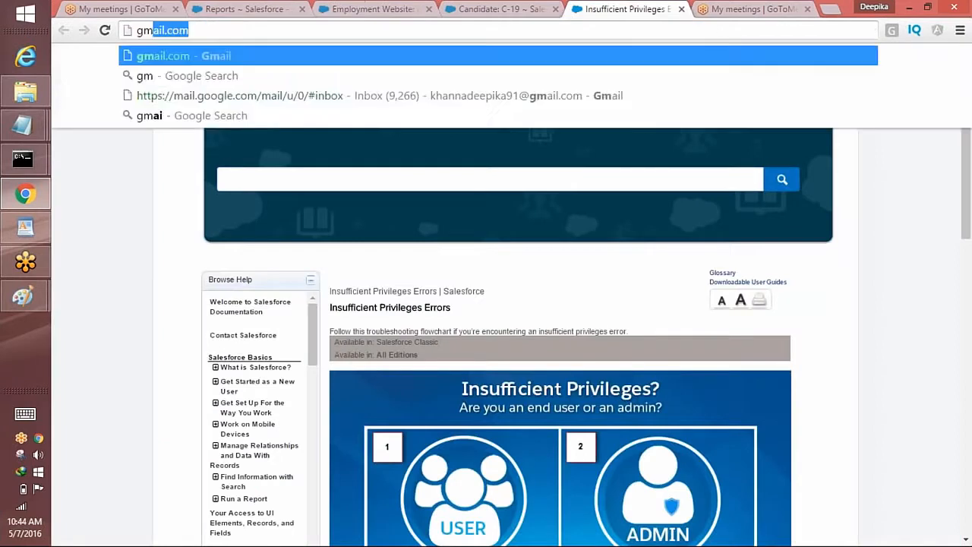
key(Return)
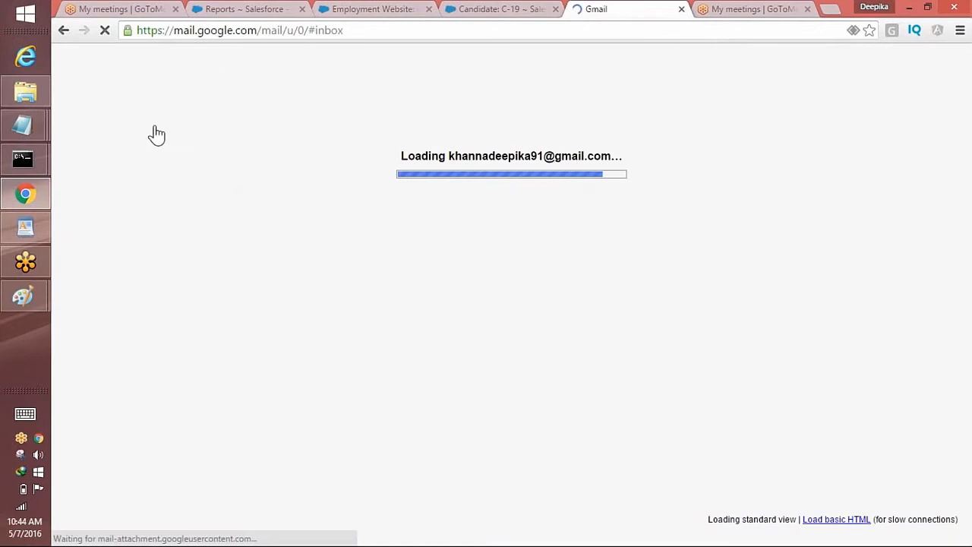
click(487, 164)
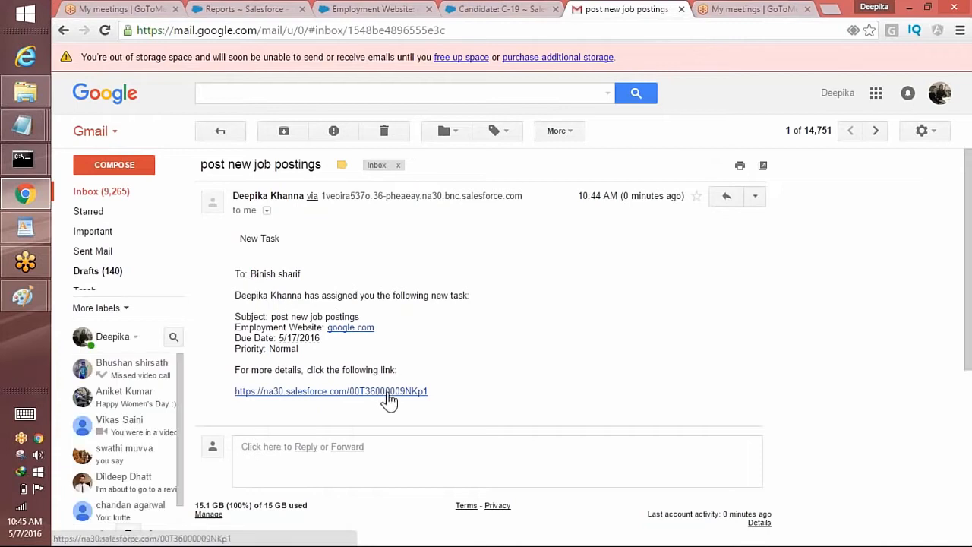
Return to the google.com Employment Website record, log out of Salesforce and log back in with the task assignee's account.
click(373, 9)
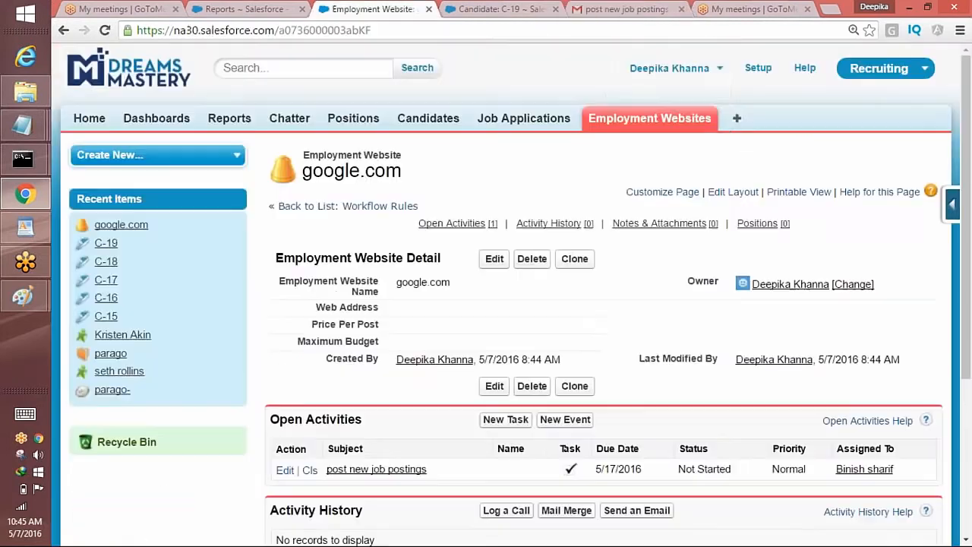
click(669, 67)
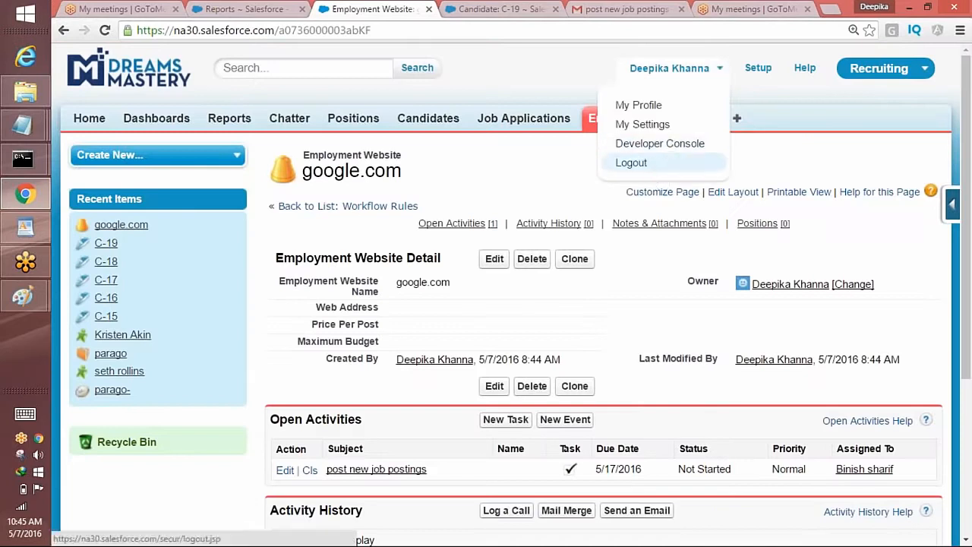
click(631, 161)
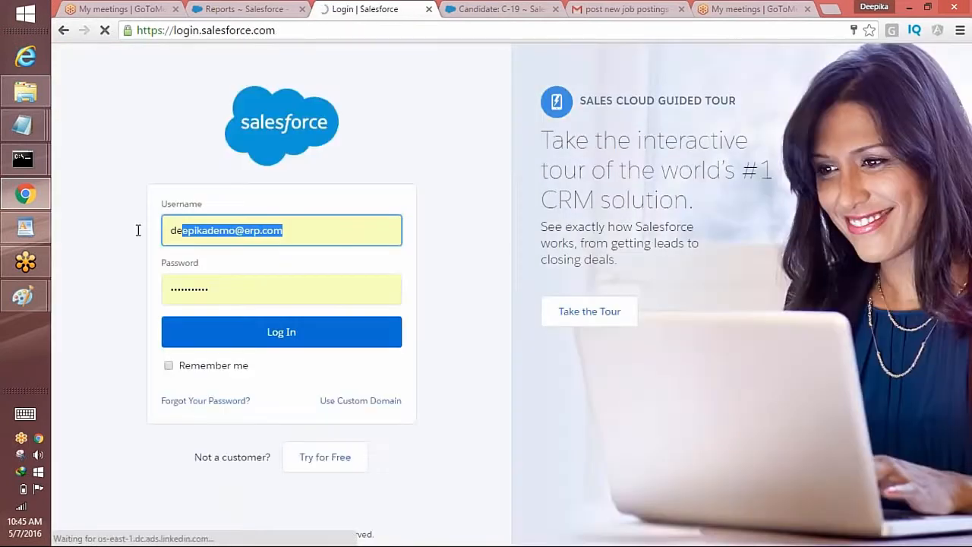
drag(139, 230, 137, 230)
text(bi)
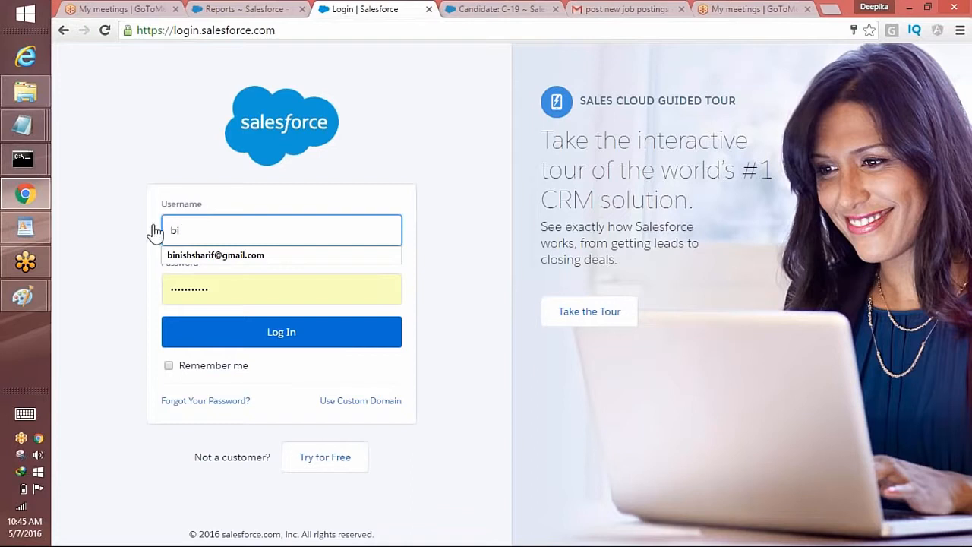
click(240, 256)
click(238, 339)
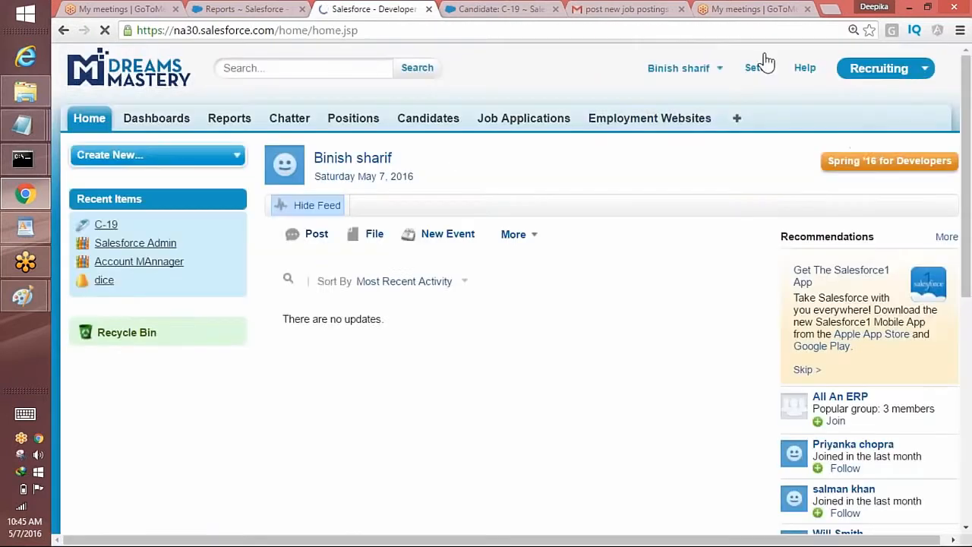
Find the My Tasks list on the assignee's home page and open the "post new job postings" task.
drag(966, 172, 968, 410)
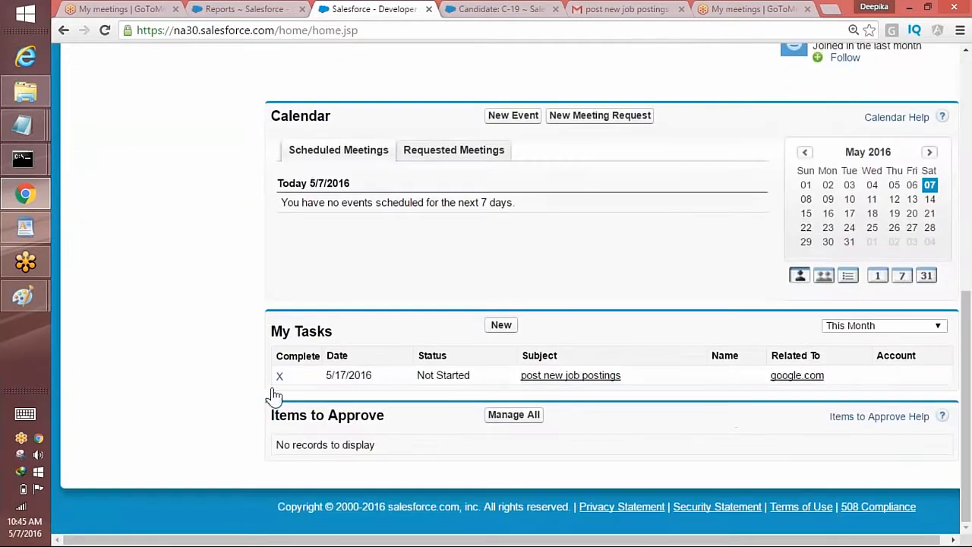
drag(334, 331, 272, 332)
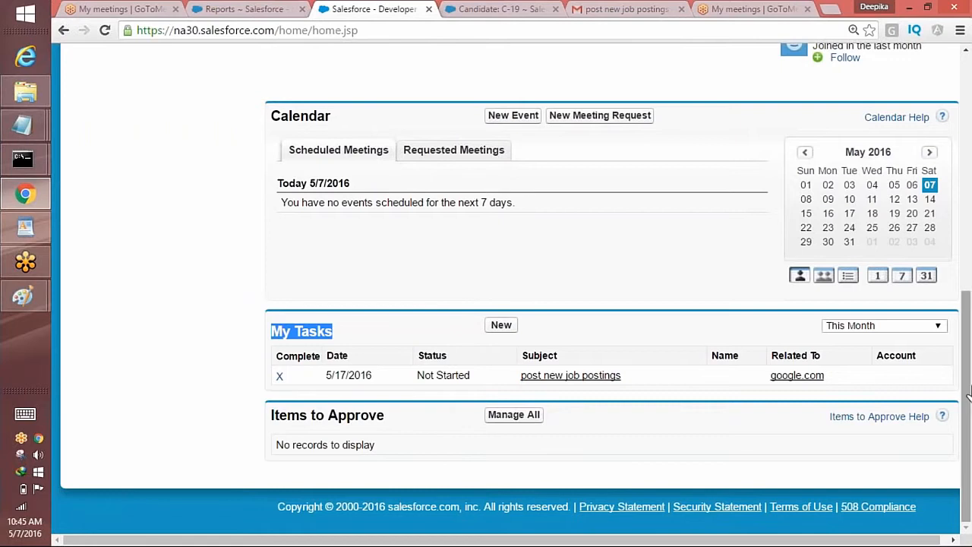
drag(963, 304, 966, 435)
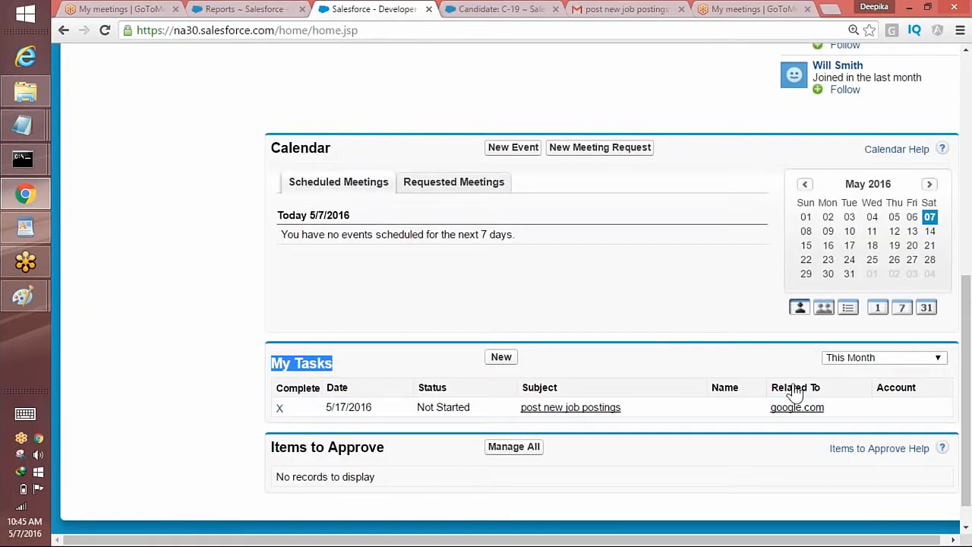
click(600, 407)
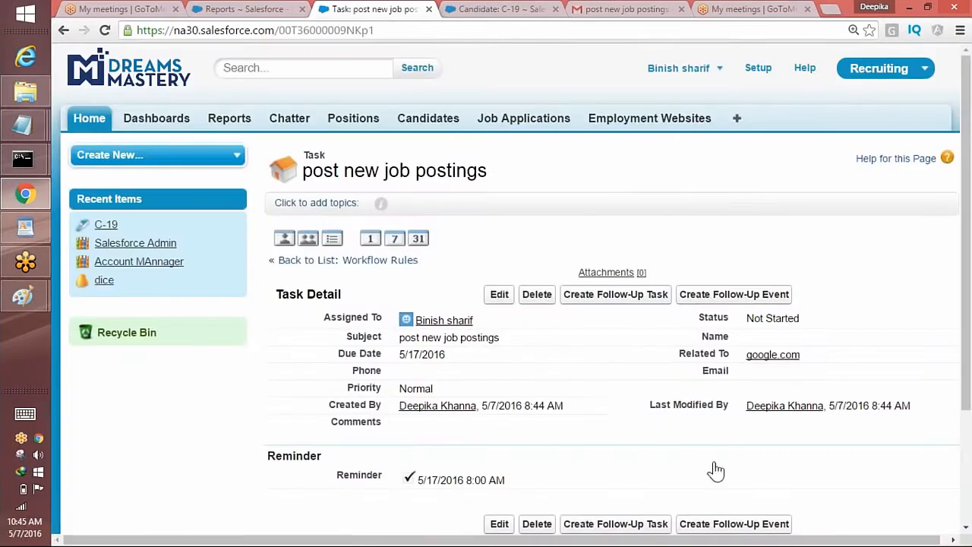
Set the status of the "post new job postings" task to In Progress and save it.
scroll(968, 241, down, 2)
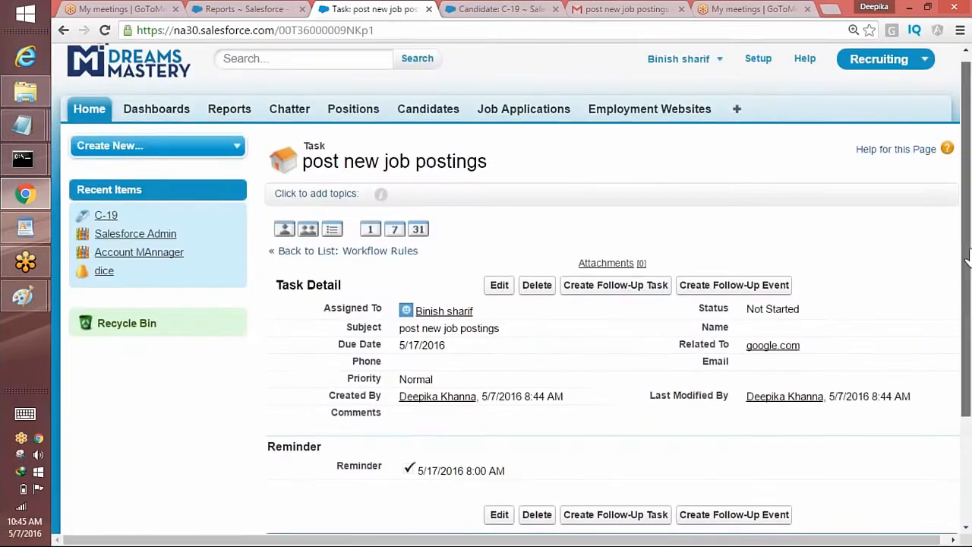
click(499, 206)
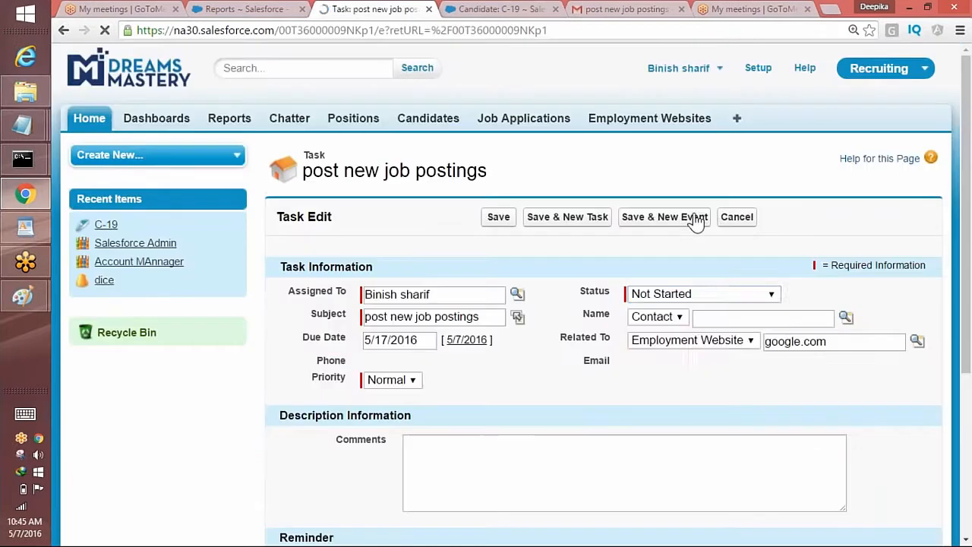
click(688, 294)
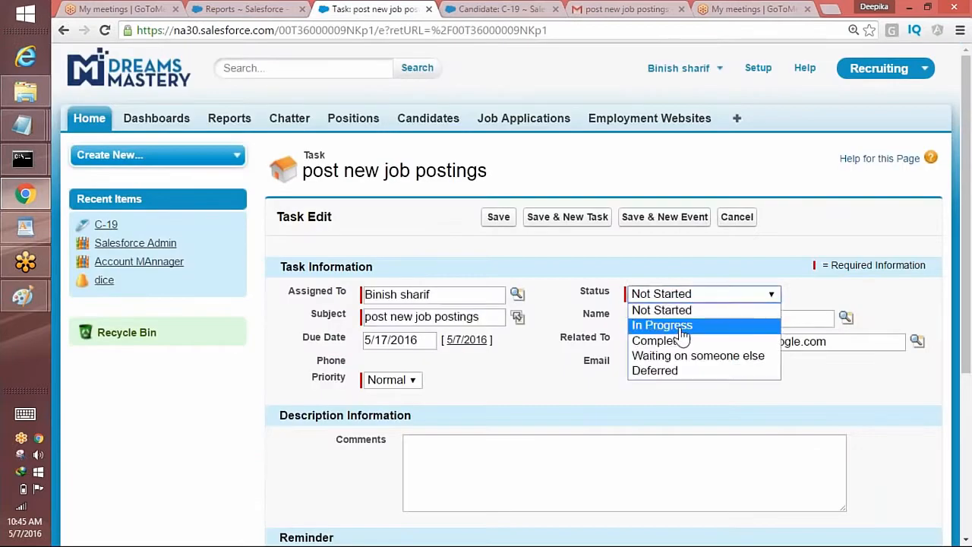
click(681, 325)
click(498, 217)
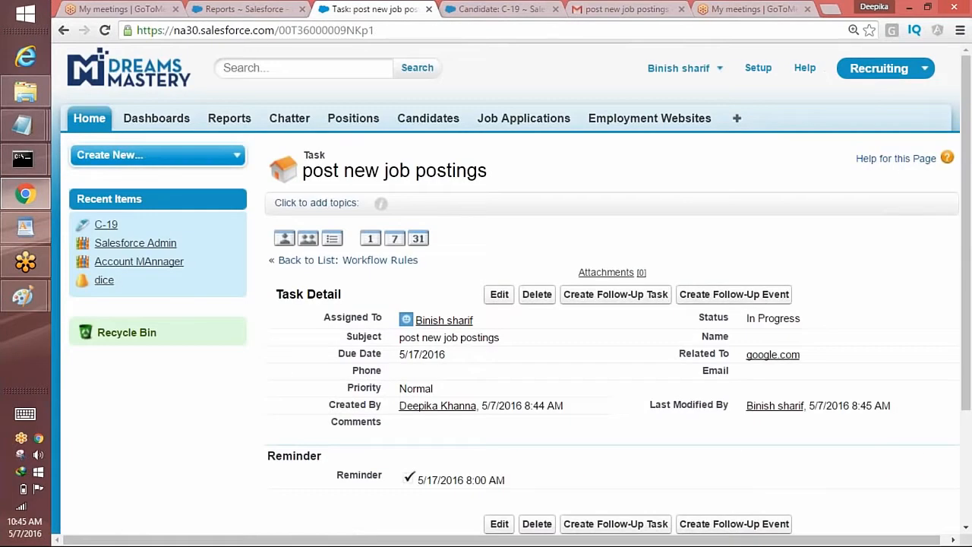
drag(966, 254, 965, 295)
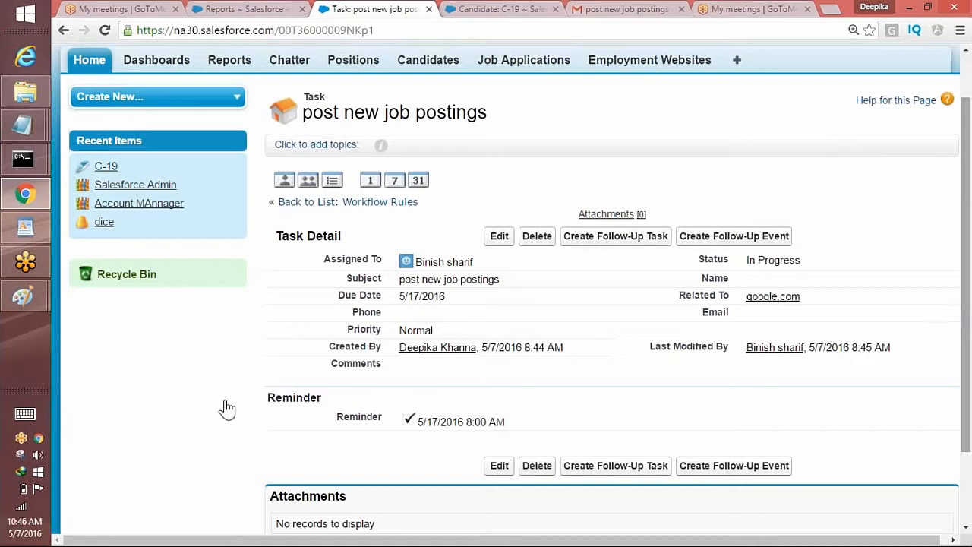
List all Candidates and open candidate record C-19.
scroll(227, 410, up, 2)
click(439, 121)
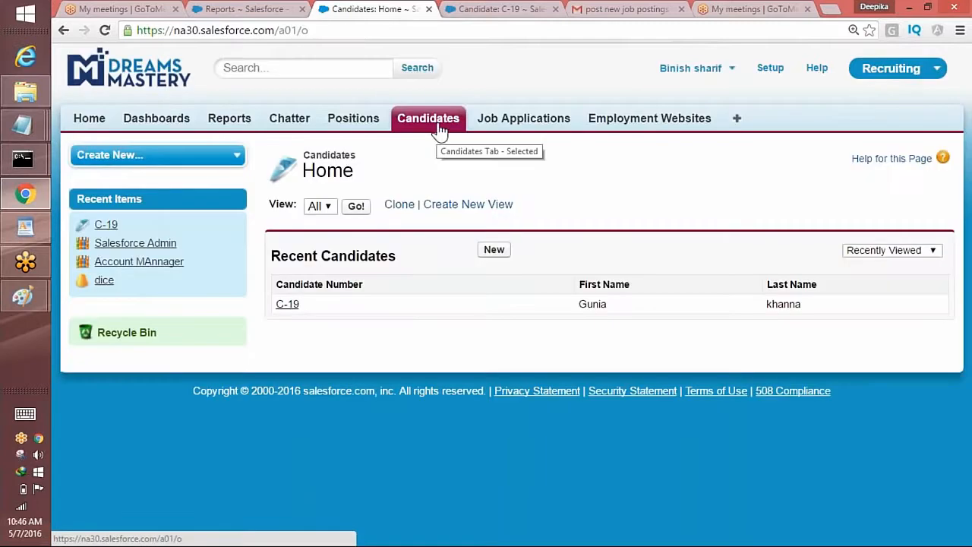
click(357, 206)
scroll(397, 235, down, 3)
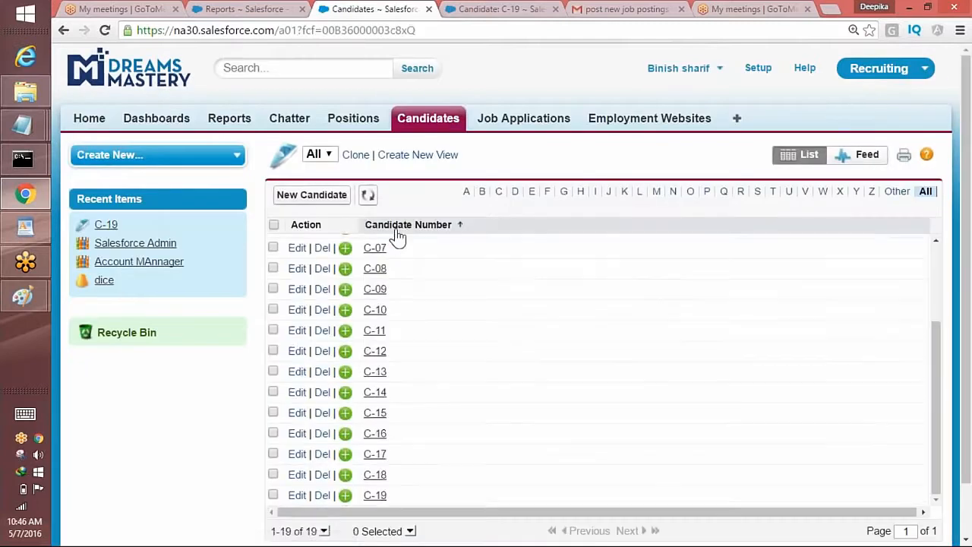
scroll(401, 310, down, 1)
click(377, 446)
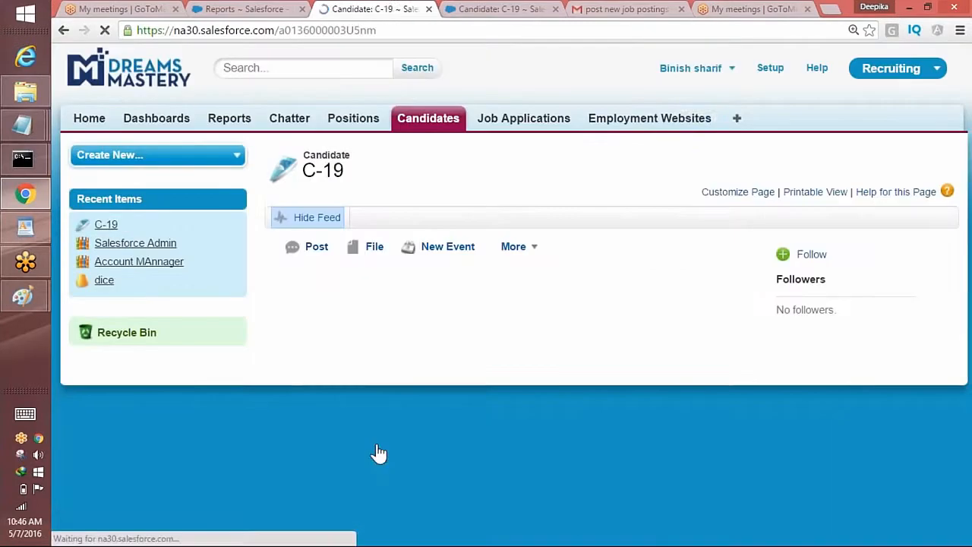
List all Employment Websites, open the google.com record and check the task status in its Open Activities.
click(631, 127)
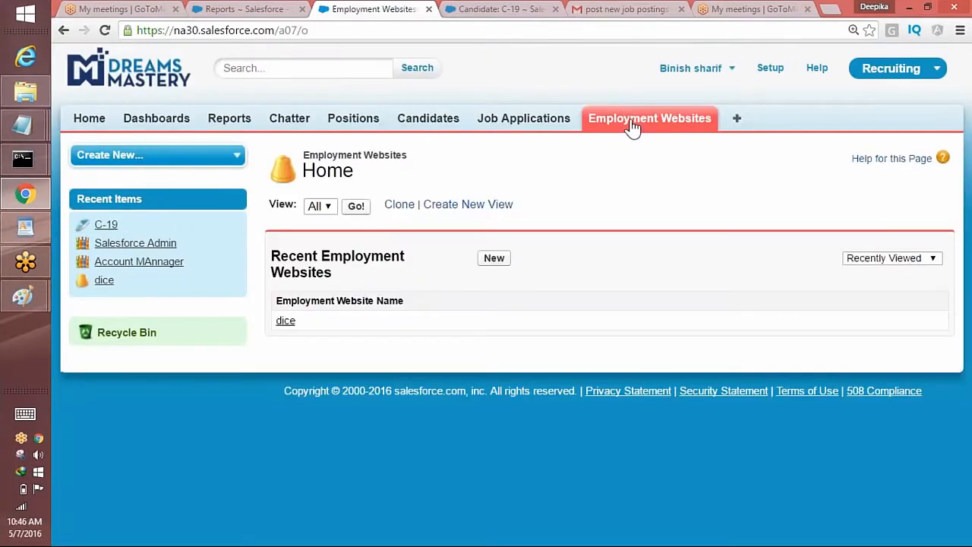
click(363, 210)
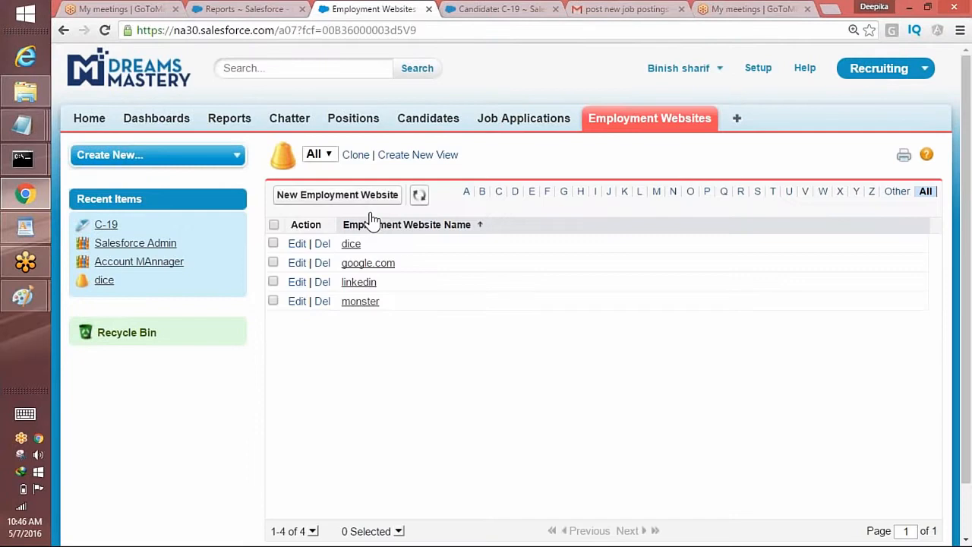
click(372, 265)
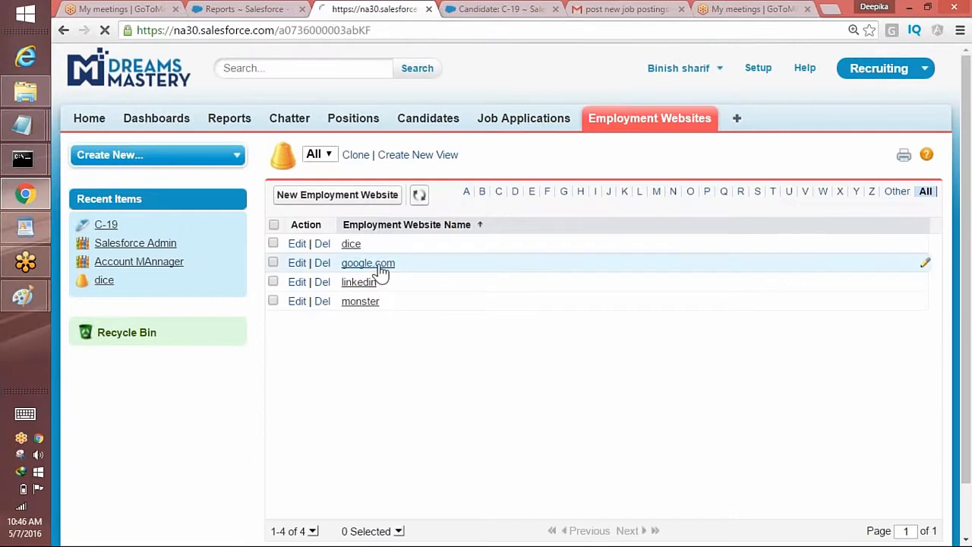
scroll(574, 338, down, 1)
scroll(574, 338, down, 3)
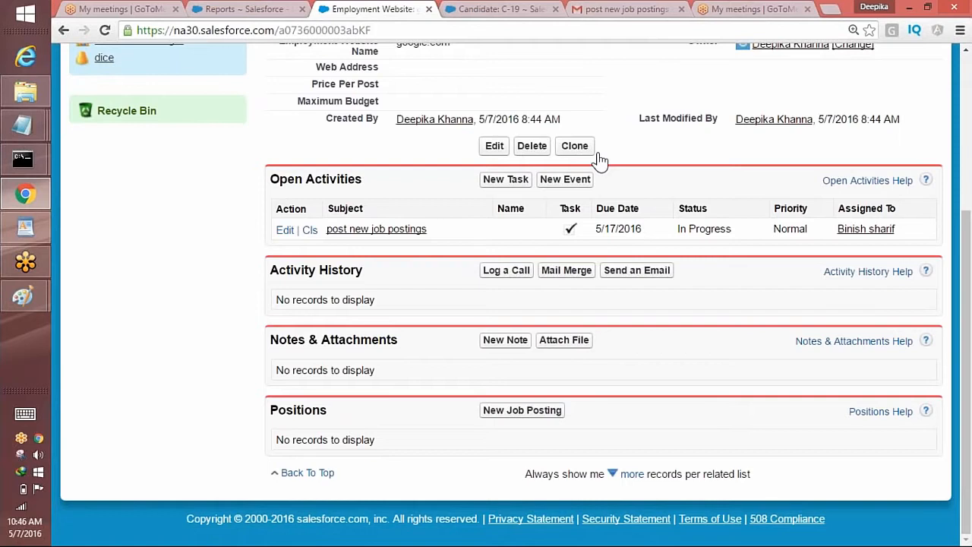
scroll(600, 159, up, 5)
Return to the home page and review the "post new job postings" task in the My Tasks list.
click(86, 120)
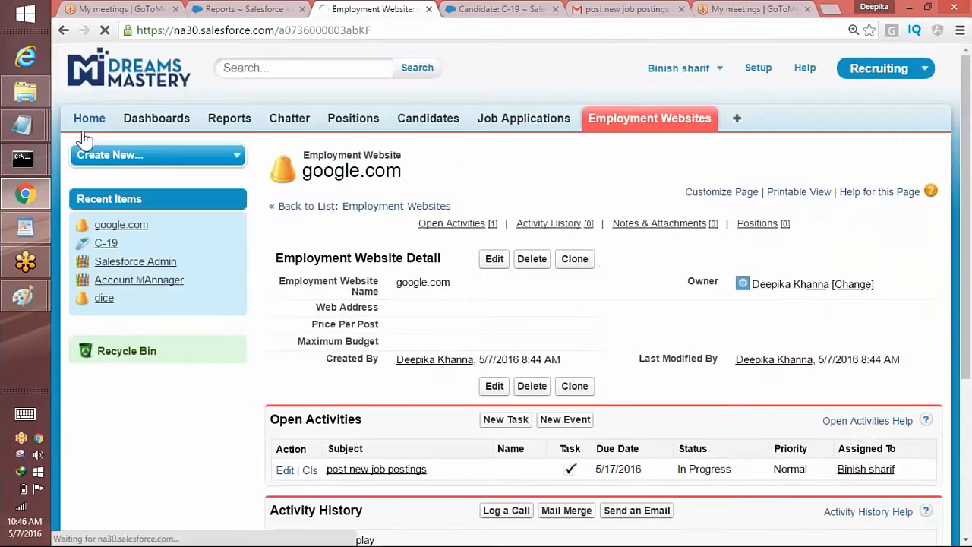
scroll(600, 245, down, 5)
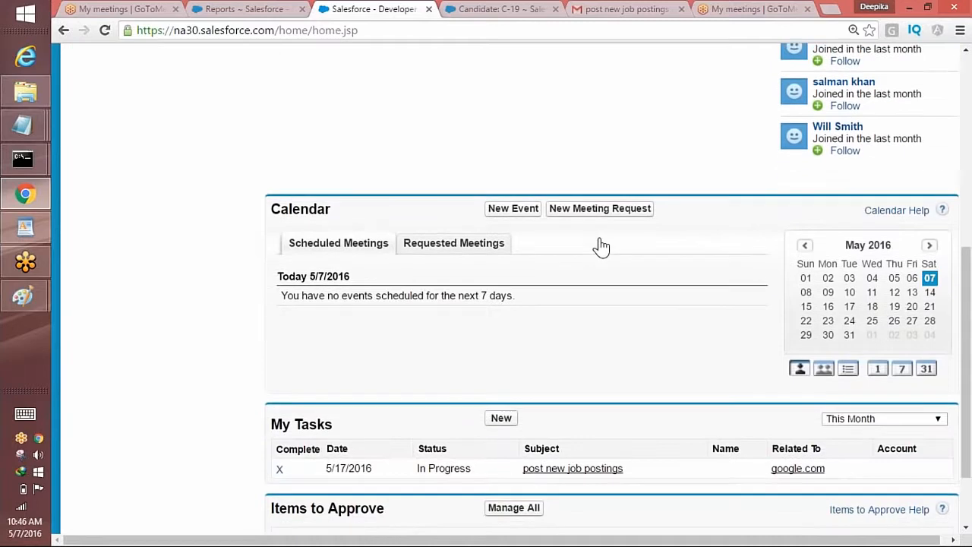
scroll(462, 393, up, 5)
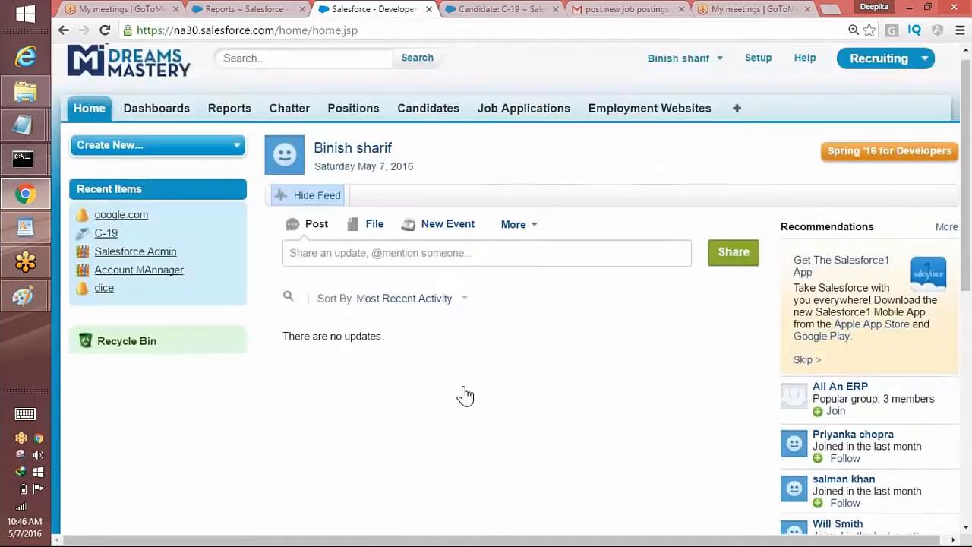
scroll(462, 392, down, 5)
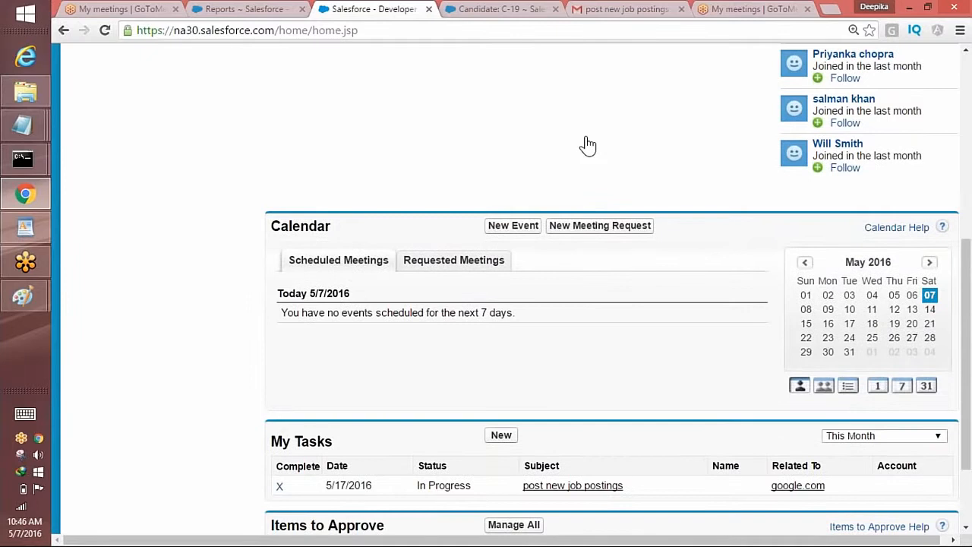
scroll(570, 444, up, 5)
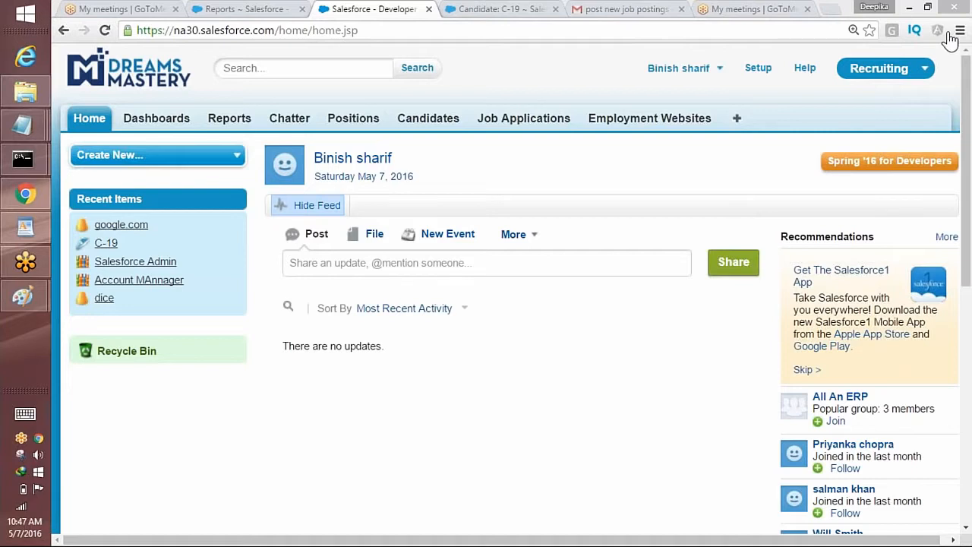
Log out of the assignee's account and log back in to Salesforce with the administrator's username.
click(697, 70)
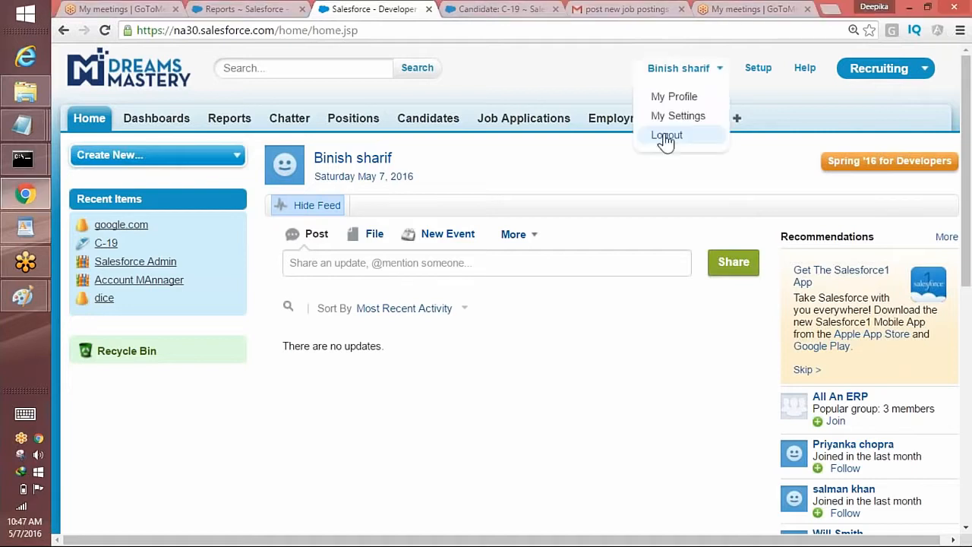
click(664, 137)
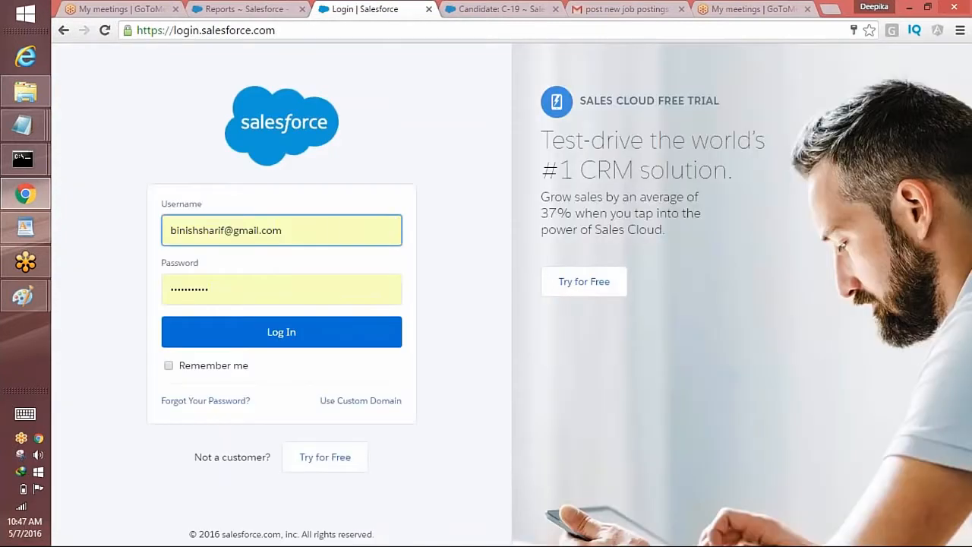
drag(283, 230, 139, 216)
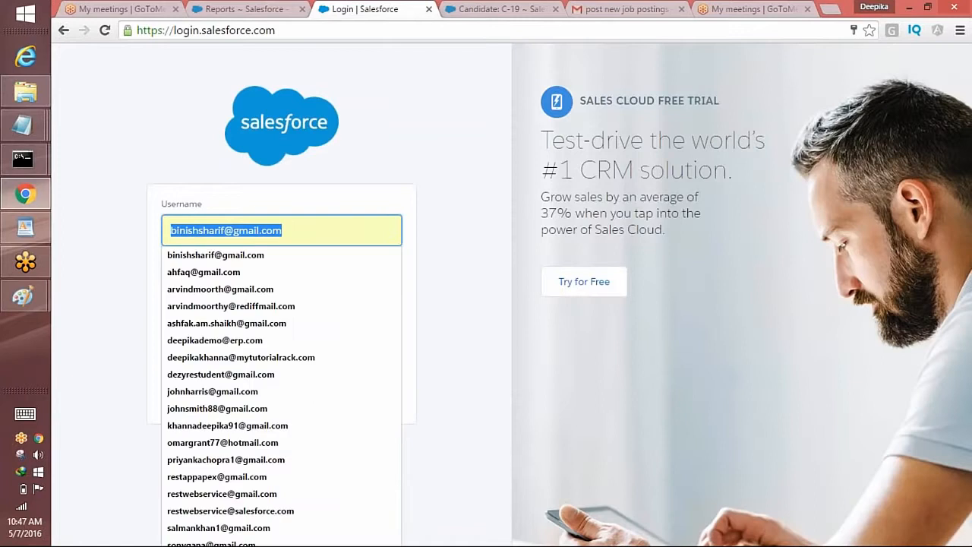
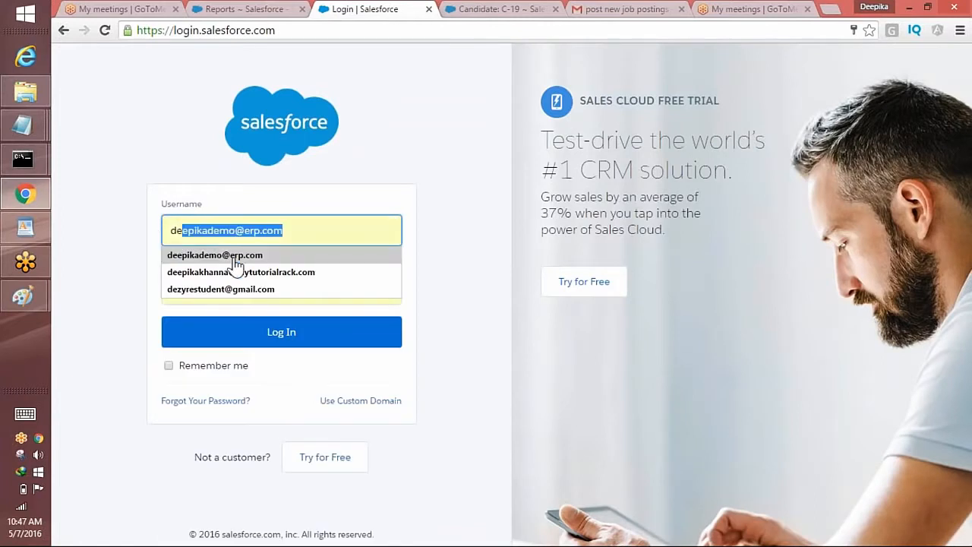
click(236, 255)
click(281, 332)
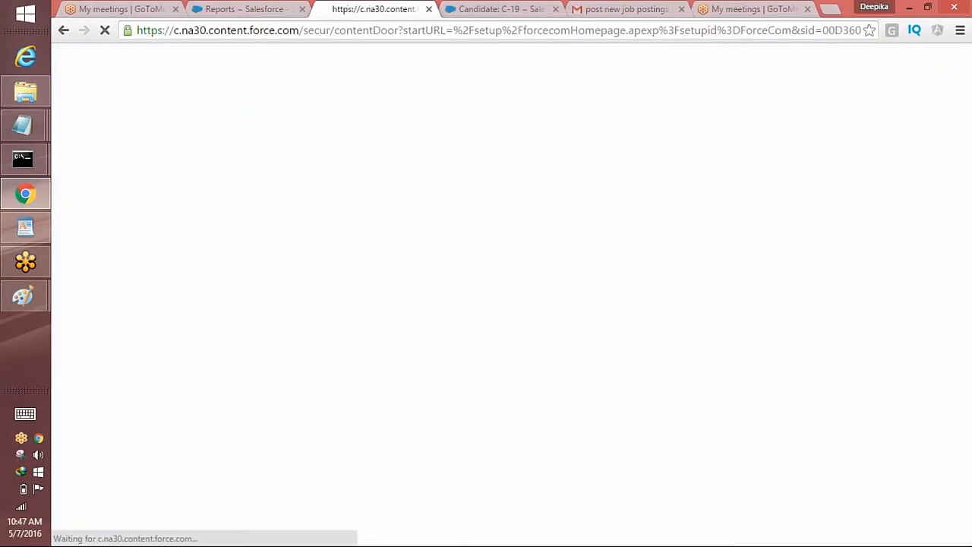
Switch to Paint and start a new blank picture in place of the current sketch.
mouse_move(22, 296)
click(142, 390)
click(71, 26)
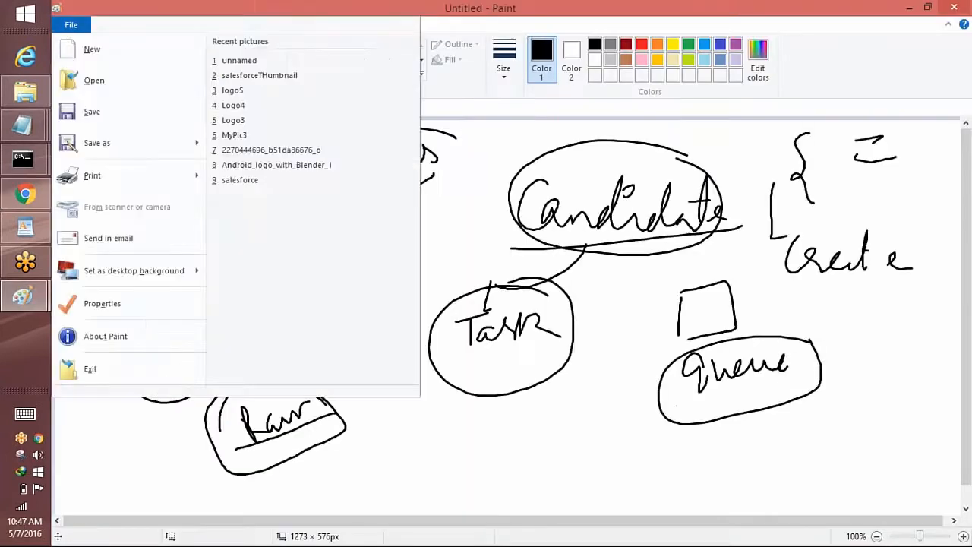
click(91, 48)
click(532, 279)
Handwrite the heading "Approval Process" in black brush near the canvas's upper edge and underline it.
mouse_move(351, 135)
mouse_down()
mouse_move(341, 187)
mouse_move(371, 186)
mouse_up()
mouse_move(346, 173)
mouse_down()
mouse_move(366, 161)
mouse_move(381, 197)
mouse_up()
drag(404, 155, 406, 201)
mouse_move(422, 177)
mouse_down()
mouse_move(447, 151)
mouse_move(492, 160)
mouse_move(512, 179)
mouse_up()
drag(521, 136, 521, 182)
mouse_move(564, 130)
mouse_down()
mouse_move(550, 185)
mouse_move(577, 161)
mouse_move(611, 182)
mouse_move(644, 172)
mouse_move(696, 183)
mouse_up()
drag(330, 215, 557, 196)
drag(642, 194, 708, 190)
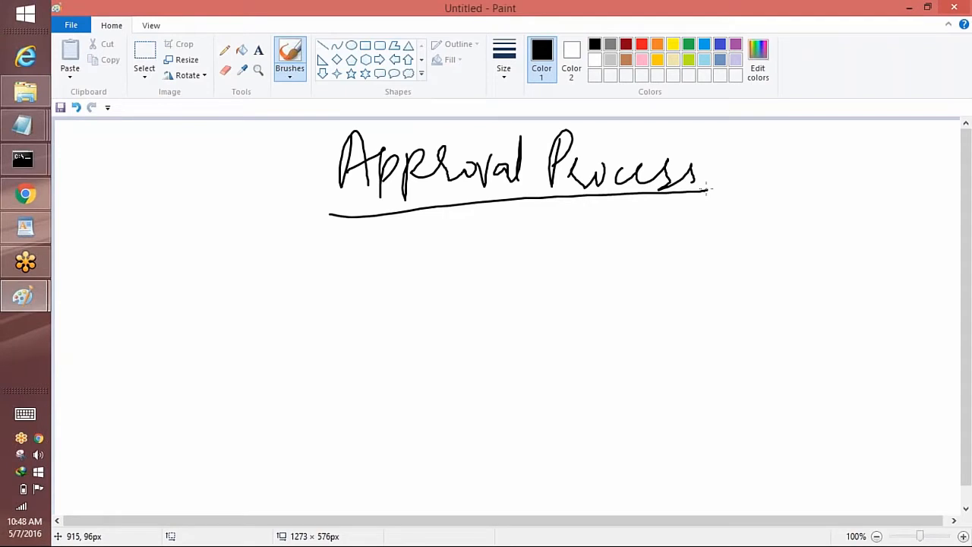
Draw a small box beneath the heading, then an arrow from the underline's right end to a handwritten 10000.
drag(503, 235, 486, 243)
mouse_move(495, 231)
mouse_down()
mouse_move(481, 269)
mouse_move(538, 269)
mouse_move(495, 229)
mouse_move(484, 275)
mouse_move(539, 241)
mouse_move(536, 227)
mouse_up()
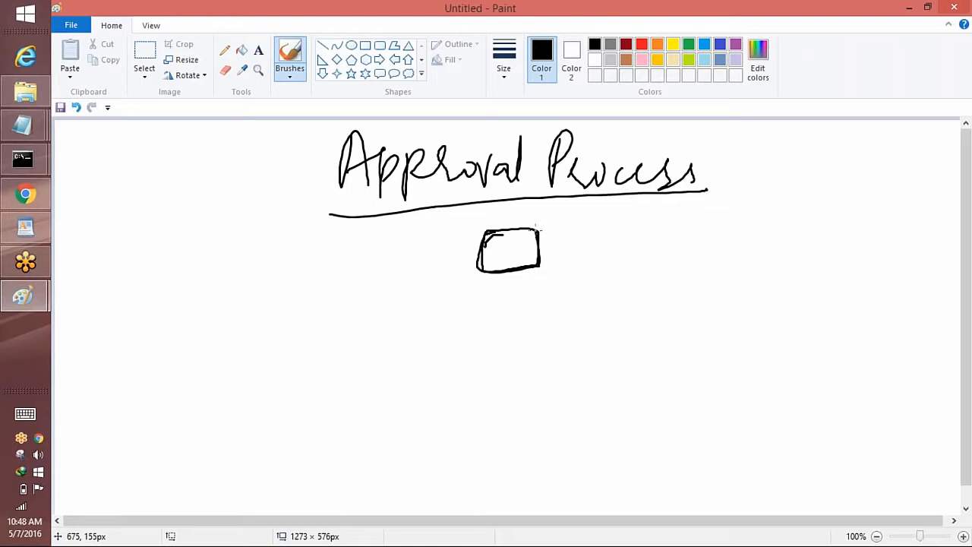
mouse_move(711, 196)
mouse_down()
mouse_move(732, 219)
mouse_move(761, 218)
mouse_up()
mouse_move(770, 210)
mouse_down()
mouse_move(775, 202)
mouse_move(793, 214)
mouse_move(821, 193)
mouse_move(862, 191)
mouse_up()
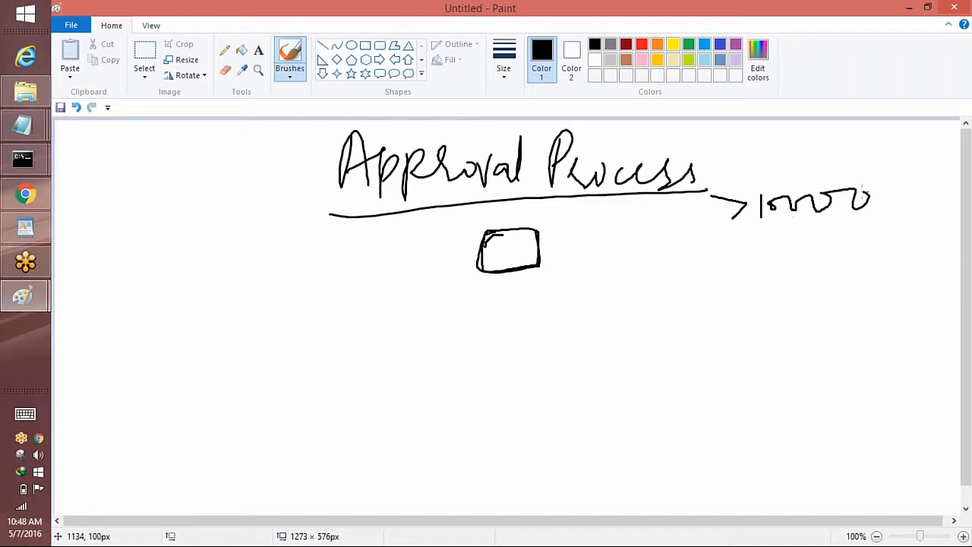
Draw a downward arrow from the small box to a decision diamond and handwrite > 1000 inside it.
mouse_move(505, 272)
mouse_down()
mouse_move(500, 315)
mouse_move(514, 295)
mouse_move(480, 320)
mouse_move(502, 372)
mouse_up()
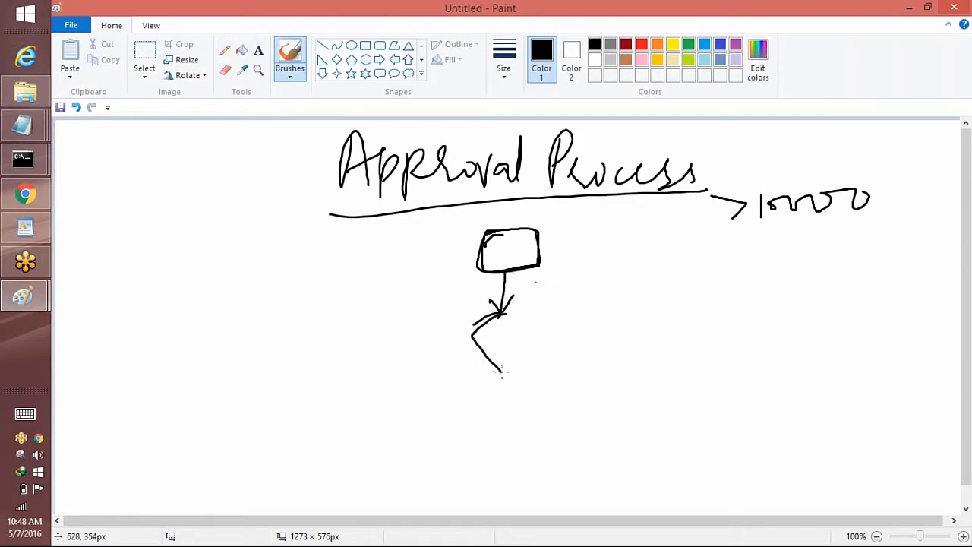
drag(506, 308, 511, 378)
mouse_move(486, 337)
mouse_down()
mouse_move(499, 346)
mouse_move(548, 331)
mouse_up()
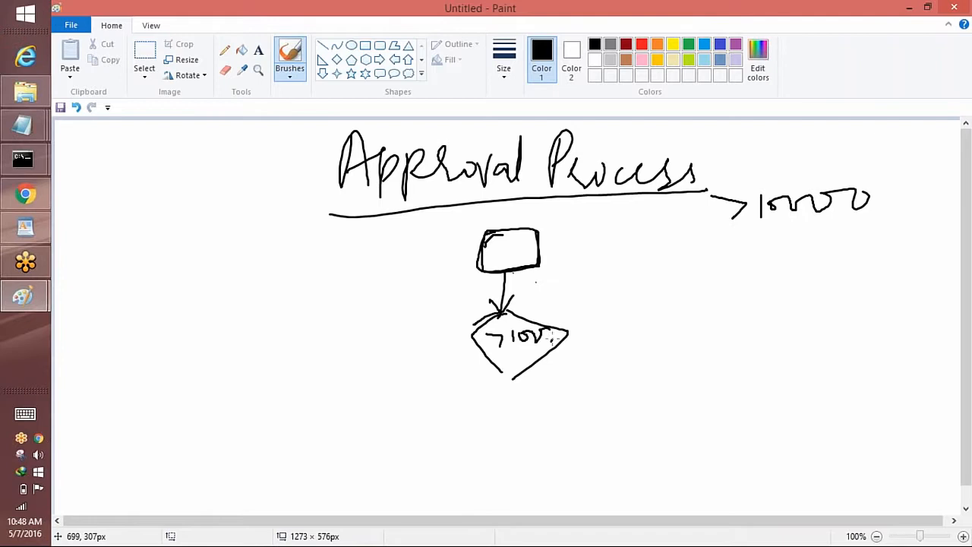
Draw a line down from the diamond to a larger box and handwrite "Man" inside it.
drag(509, 375, 510, 414)
scroll(510, 414, down, 1)
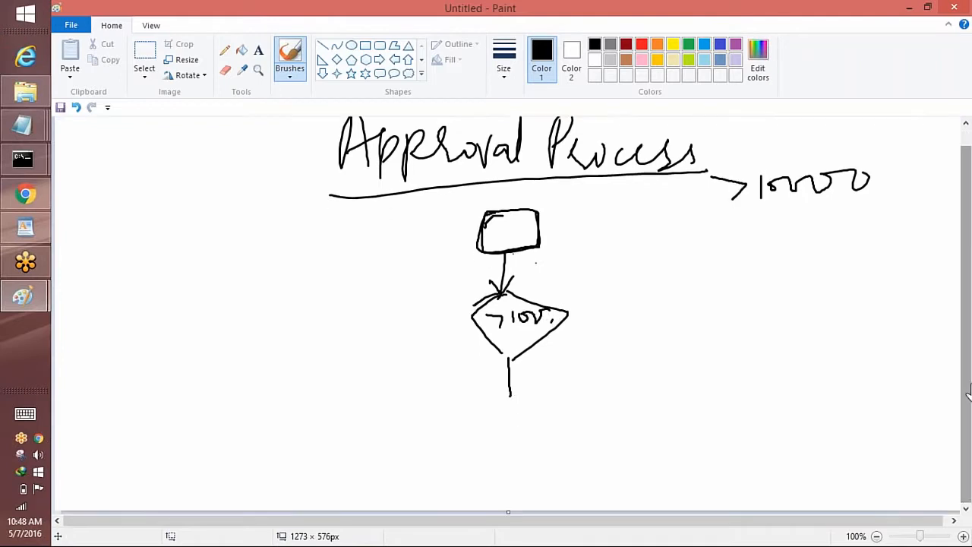
mouse_move(510, 383)
mouse_down()
mouse_move(568, 383)
mouse_move(510, 385)
mouse_move(480, 413)
mouse_move(480, 433)
mouse_up()
mouse_move(481, 403)
mouse_down()
mouse_move(499, 394)
mouse_move(524, 430)
mouse_up()
drag(528, 417, 538, 418)
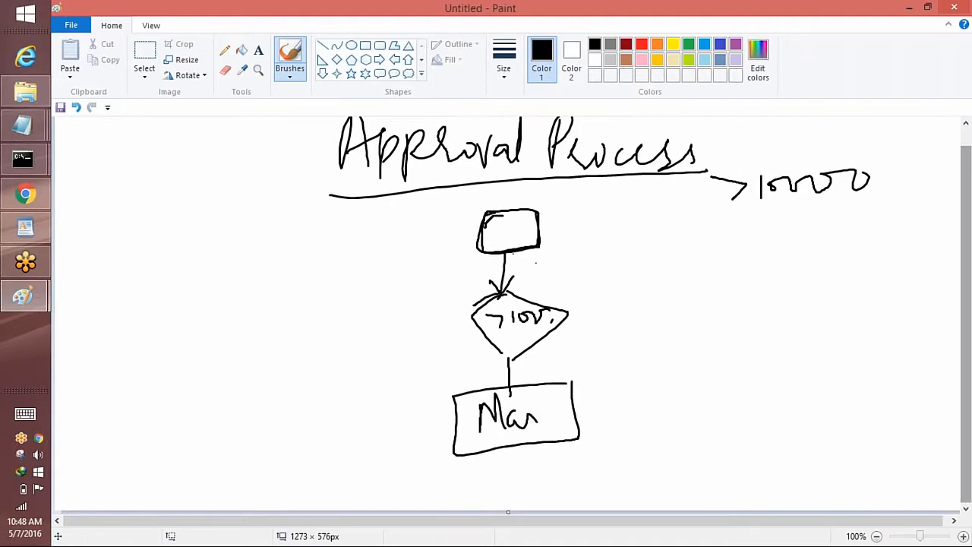
Draw a branch line from each side of the "Man" box, labelling the left one "Appr" and the right one "Reject".
drag(451, 418, 335, 439)
drag(574, 403, 727, 386)
mouse_move(645, 351)
mouse_down()
mouse_move(646, 380)
mouse_move(688, 372)
mouse_up()
mouse_move(692, 363)
mouse_down()
mouse_move(693, 395)
mouse_move(734, 371)
mouse_up()
drag(712, 350, 735, 342)
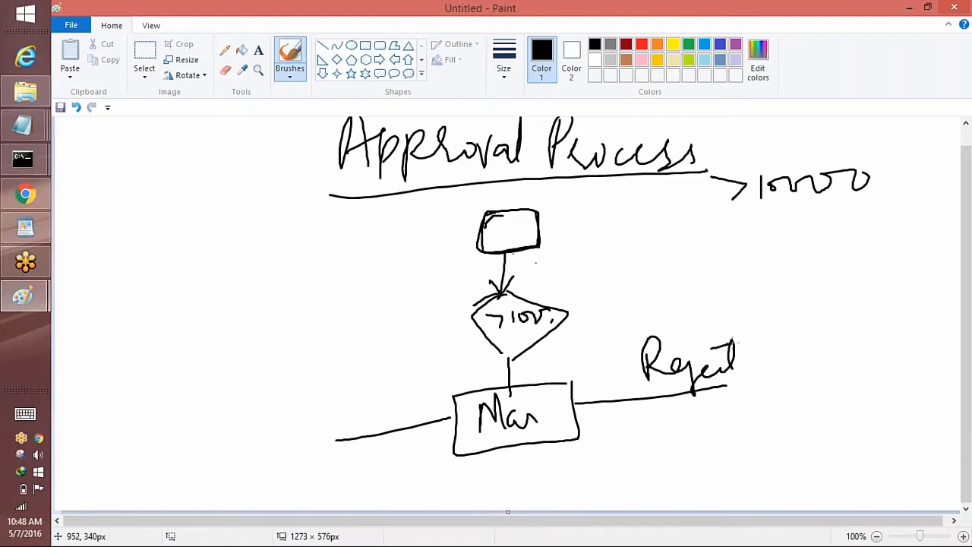
mouse_move(337, 416)
mouse_down()
mouse_move(355, 383)
mouse_move(363, 414)
mouse_up()
drag(333, 403, 383, 392)
drag(385, 380, 417, 392)
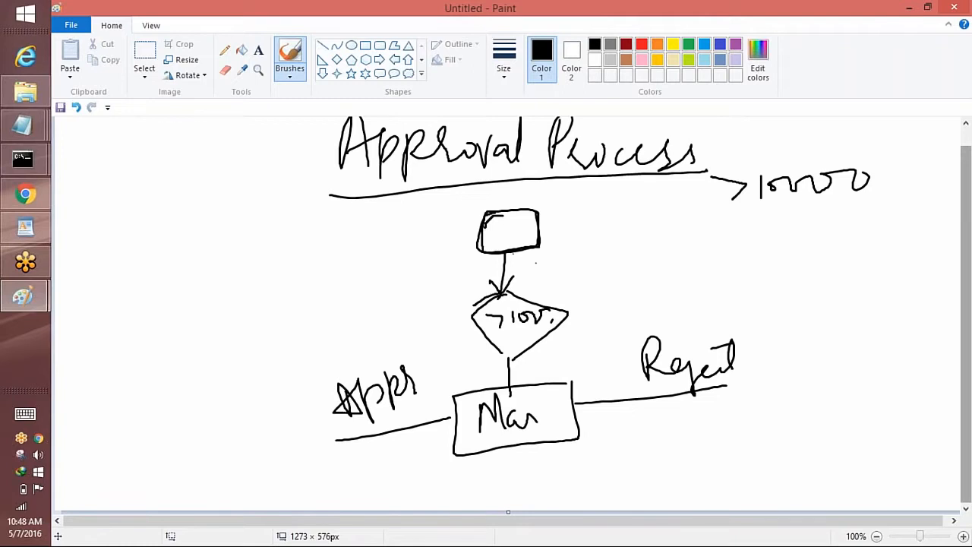
Handwrite "Submit for Appr" beneath the 10000 note and draw a narrow upright capsule shape beside it.
mouse_move(791, 227)
mouse_down()
mouse_move(769, 253)
mouse_move(870, 241)
mouse_up()
mouse_move(873, 207)
mouse_down()
mouse_move(874, 248)
mouse_move(882, 222)
mouse_up()
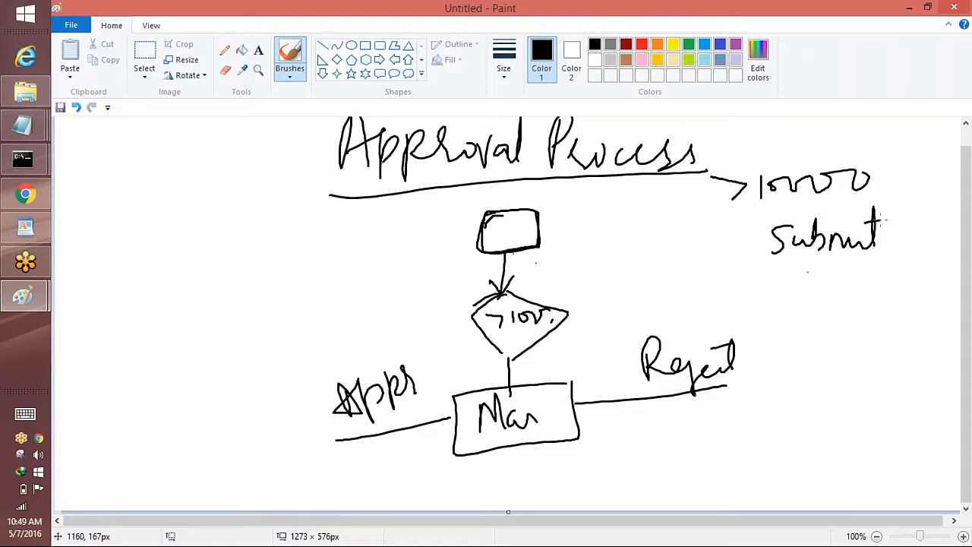
mouse_move(824, 262)
mouse_down()
mouse_move(827, 288)
mouse_move(852, 269)
mouse_move(873, 286)
mouse_move(921, 276)
mouse_up()
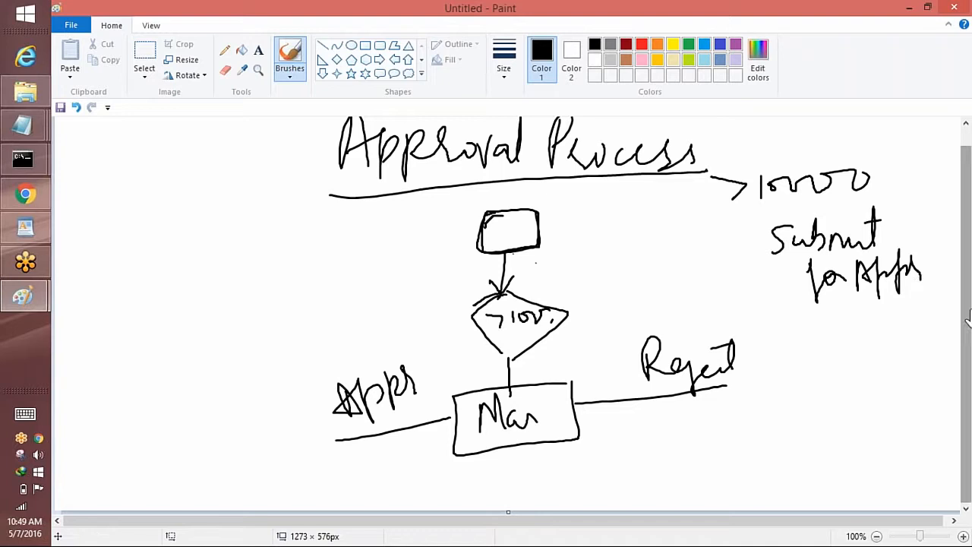
mouse_move(736, 214)
mouse_down()
mouse_move(749, 221)
mouse_move(739, 237)
mouse_move(752, 263)
mouse_move(746, 233)
mouse_up()
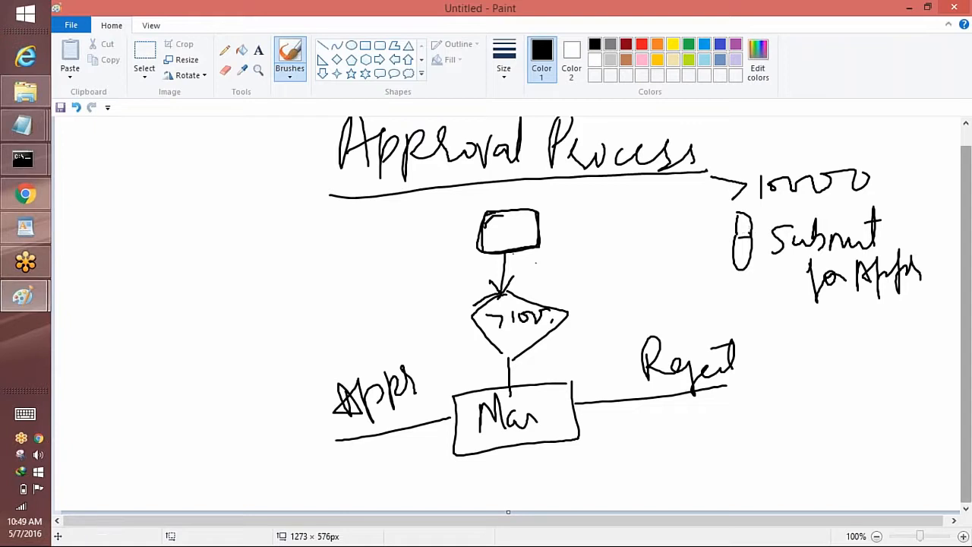
Extend the "Appr" branch down to a small box and draw a downward arrow at the end of the "Reject" branch.
mouse_move(337, 440)
mouse_down()
mouse_move(351, 477)
mouse_move(345, 469)
mouse_move(379, 459)
mouse_move(334, 480)
mouse_up()
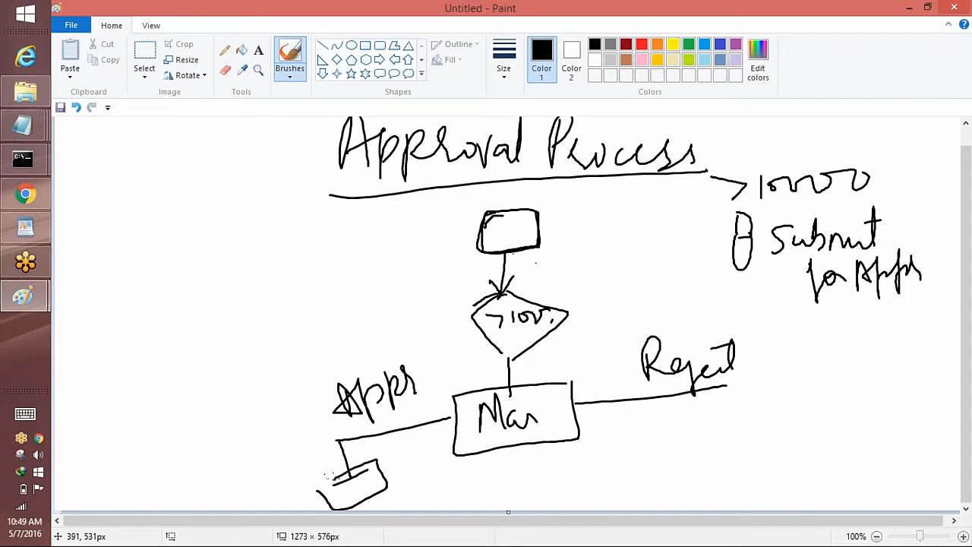
drag(732, 390, 733, 423)
drag(718, 410, 749, 415)
Draw a box labelled "Senior" below the "Man" box, with arrows leading to it from the "Appr" branch's box and the circled "Man" box.
mouse_move(357, 484)
mouse_down()
mouse_move(366, 511)
mouse_move(450, 500)
mouse_move(448, 511)
mouse_move(568, 456)
mouse_move(471, 537)
mouse_up()
drag(512, 486, 579, 489)
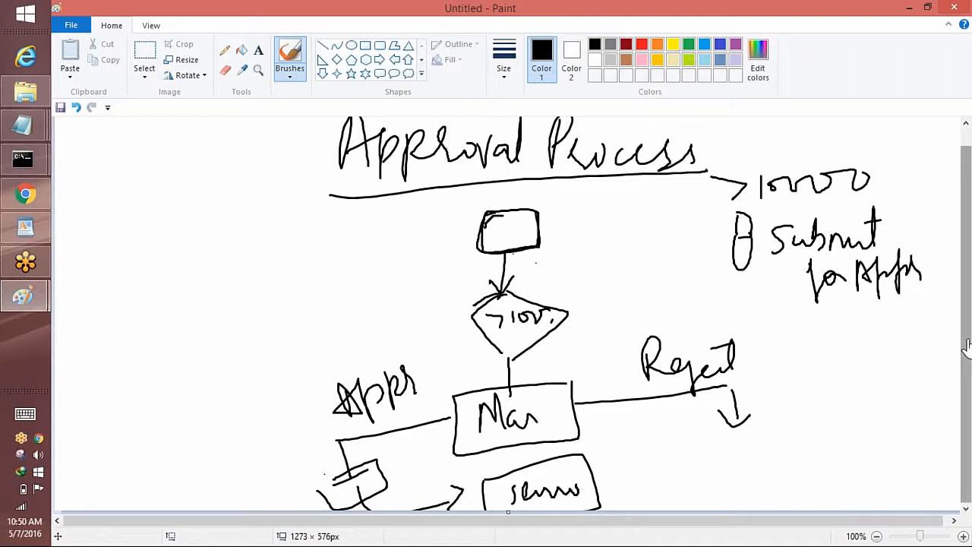
drag(548, 388, 557, 386)
mouse_move(585, 433)
mouse_down()
mouse_move(588, 469)
mouse_move(600, 473)
mouse_up()
Handwrite > 150,000 beside the "Senior" box and draw a line along the box's lower edge.
mouse_move(620, 453)
mouse_down()
mouse_move(647, 462)
mouse_move(629, 489)
mouse_up()
mouse_move(668, 449)
mouse_down()
mouse_move(672, 475)
mouse_move(778, 447)
mouse_move(767, 448)
mouse_up()
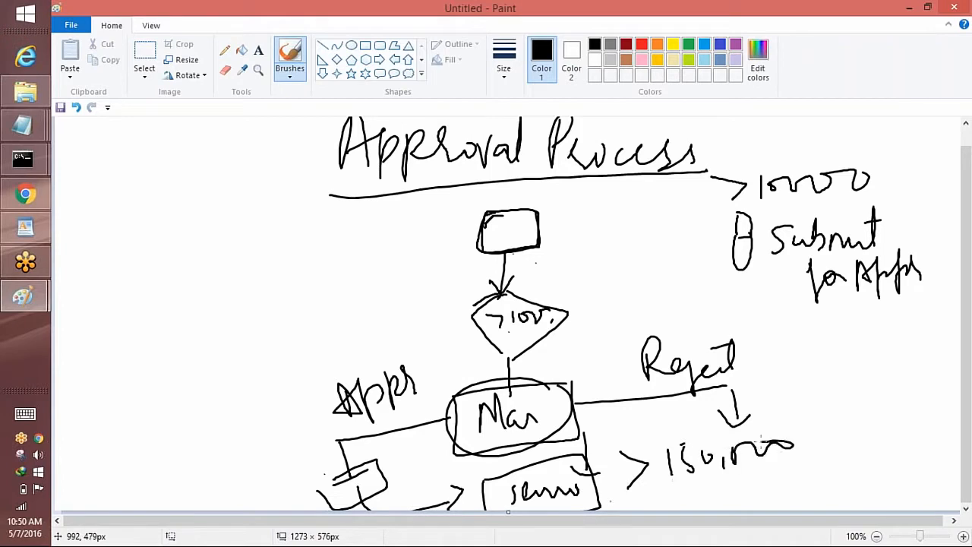
drag(612, 501, 541, 509)
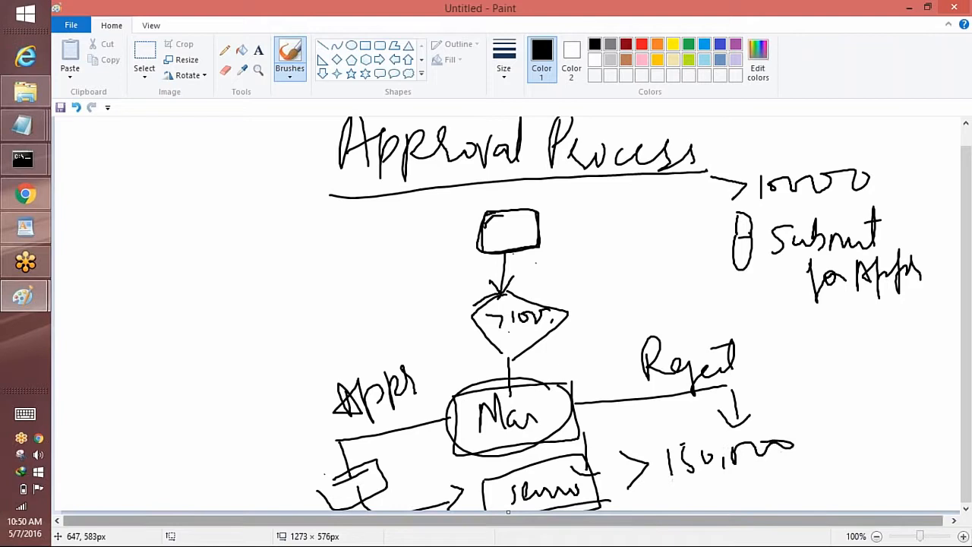
click(536, 21)
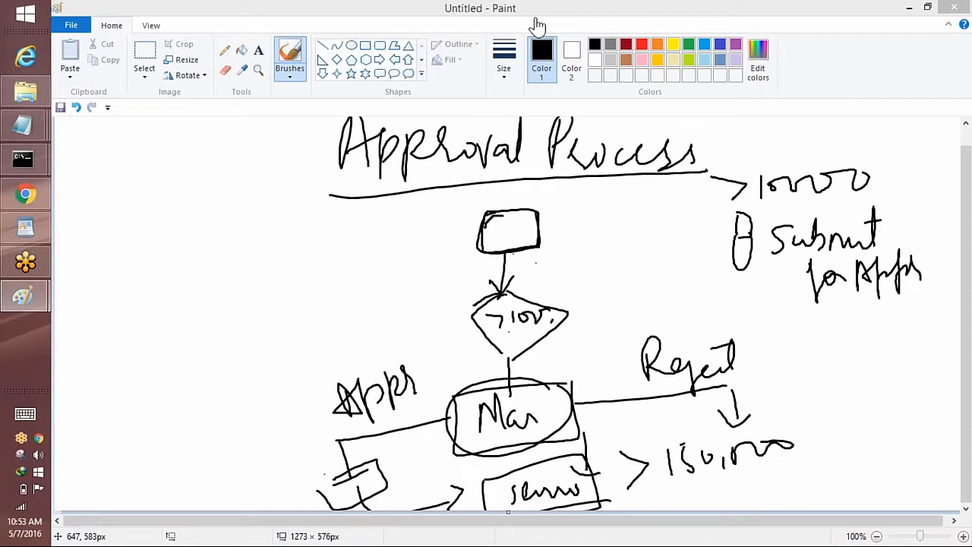
Switch to Salesforce in Chrome and open the Approval Processes setup page by searching setup for "approval process".
click(25, 194)
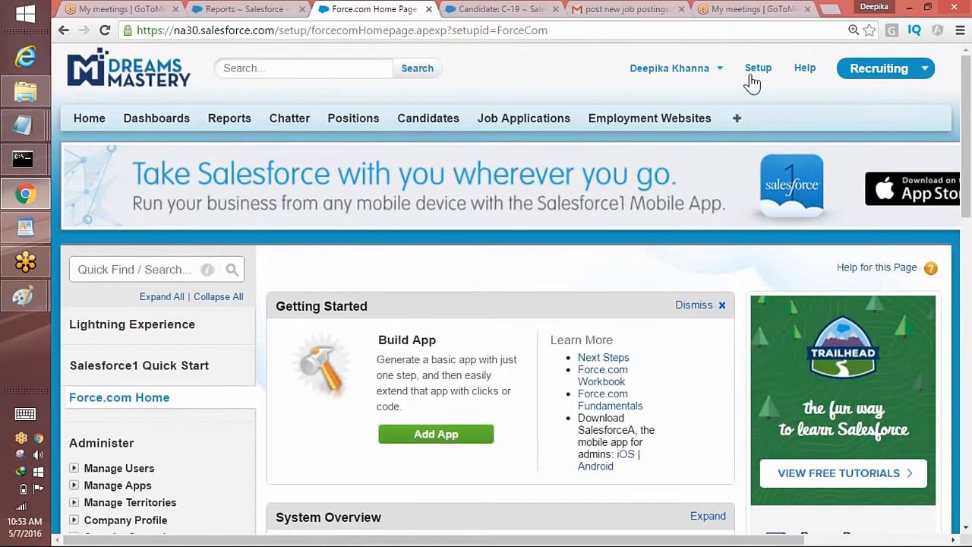
click(765, 66)
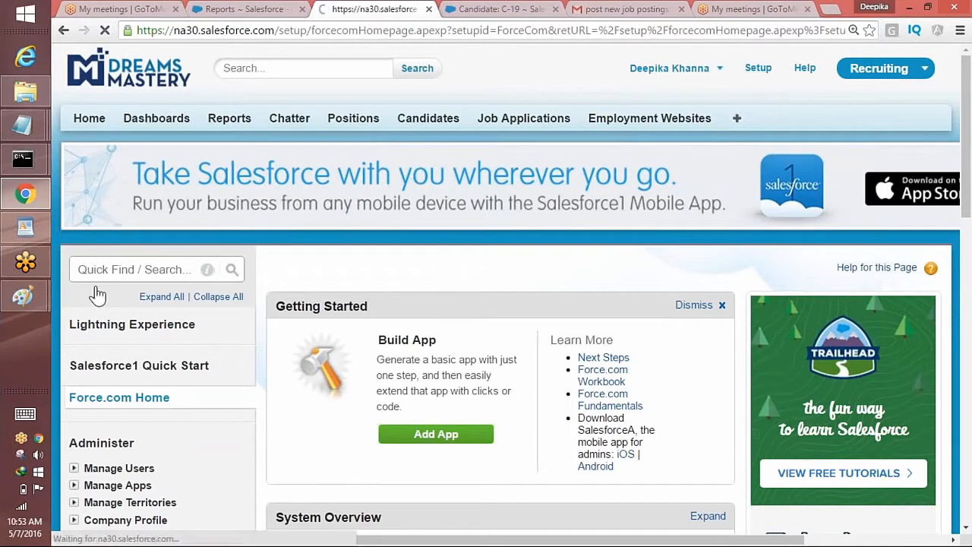
click(98, 270)
text(app)
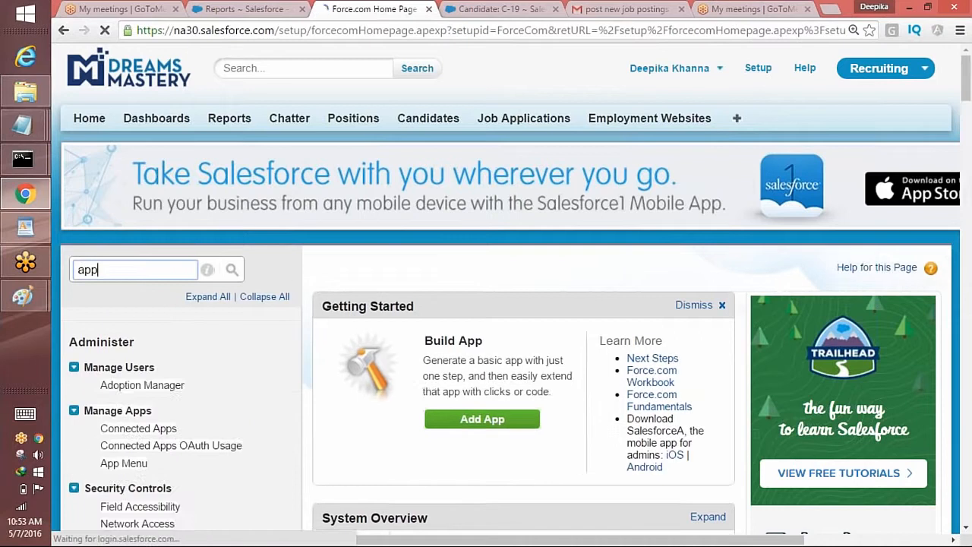
text(roval pro)
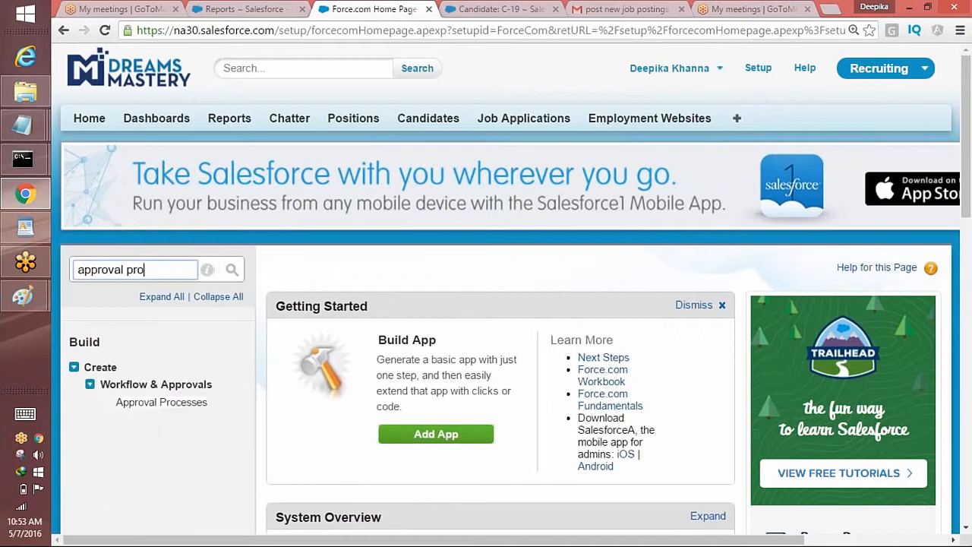
text(cess)
click(161, 401)
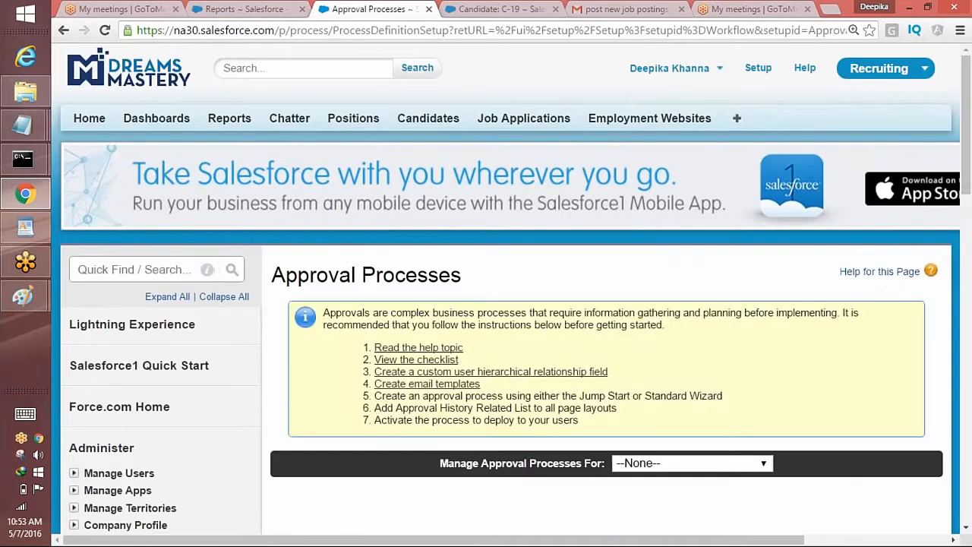
Examine the approval process preparation instructions and the objects available under Manage Approval Processes For.
drag(966, 115, 966, 169)
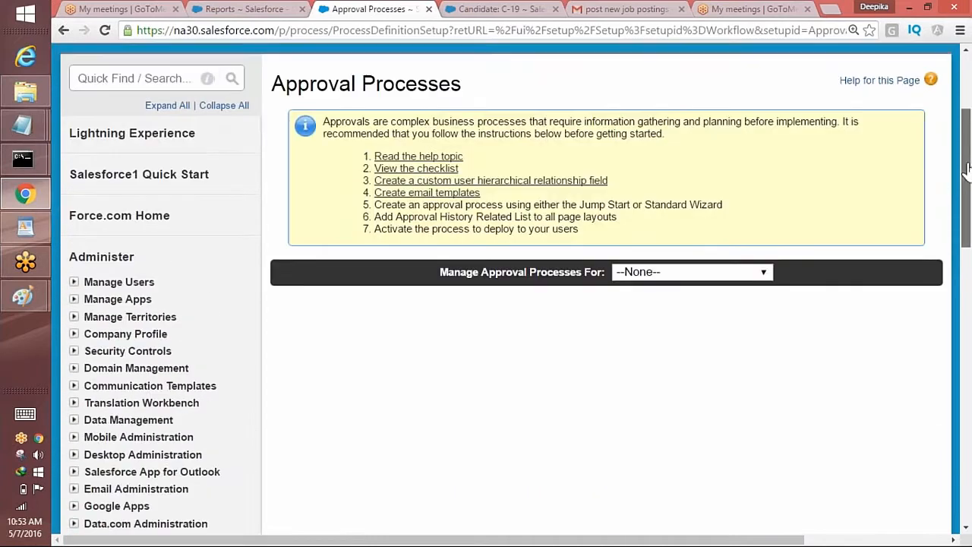
click(686, 273)
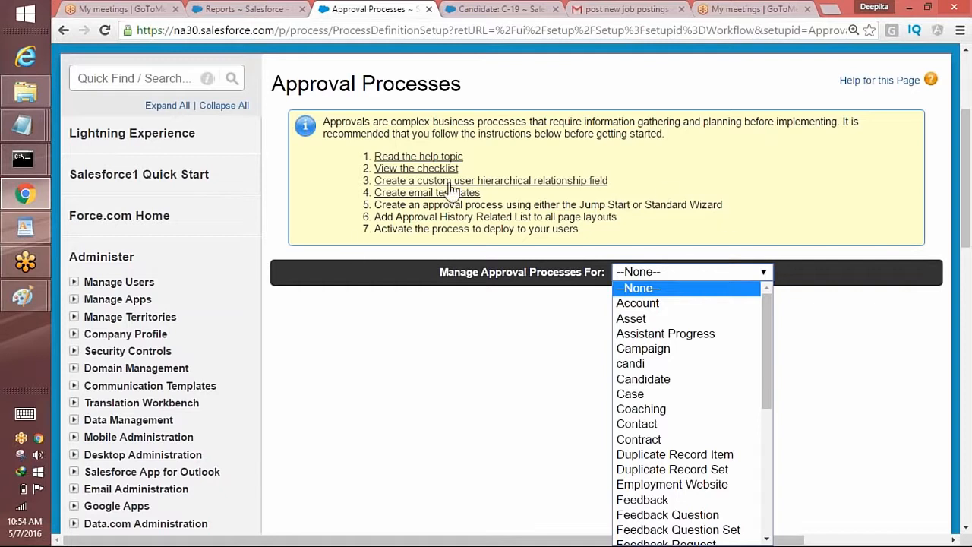
click(591, 207)
drag(579, 205, 711, 218)
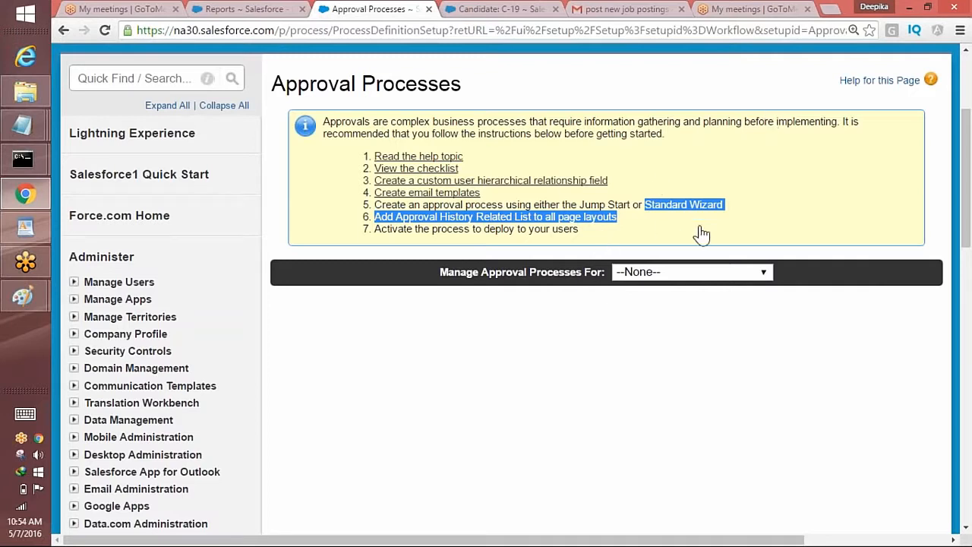
click(471, 261)
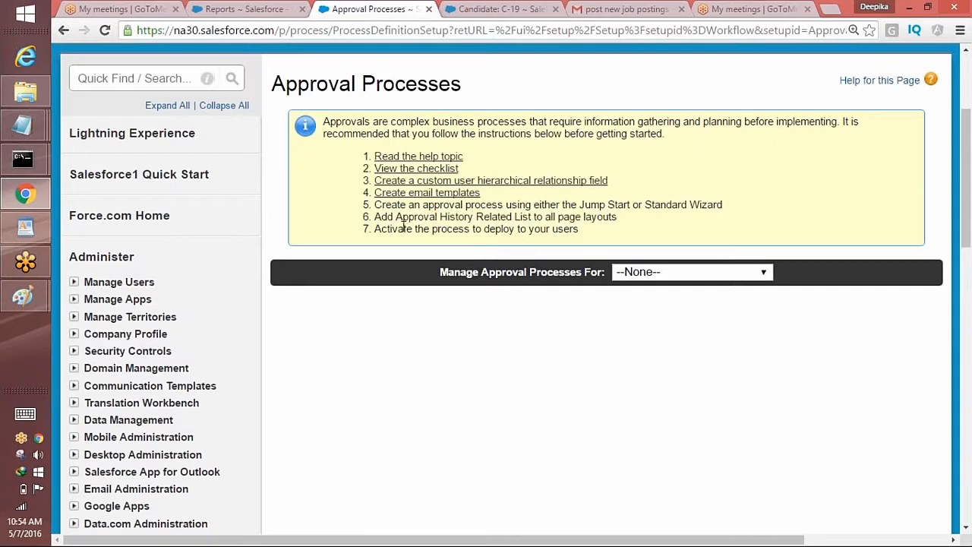
click(664, 272)
drag(967, 226, 967, 294)
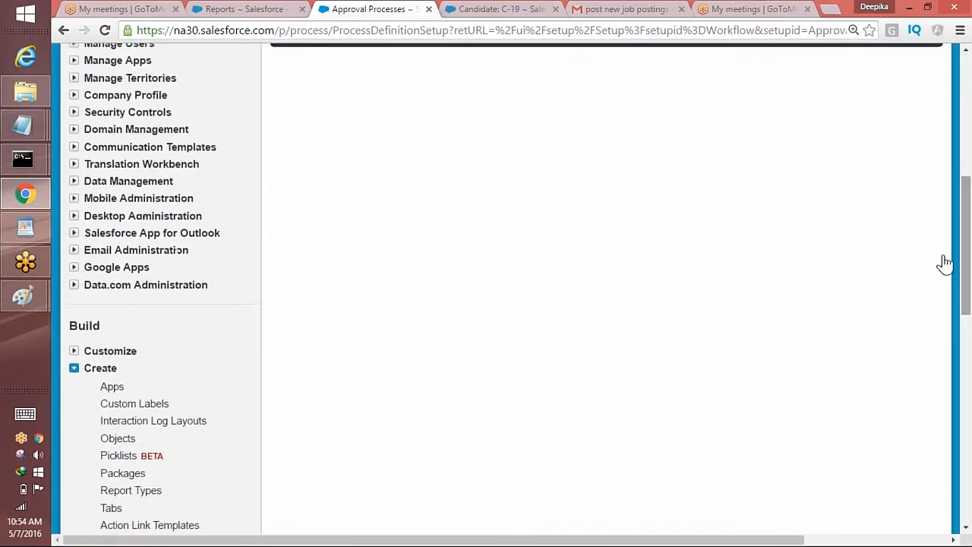
scroll(716, 219, up, 2)
click(674, 202)
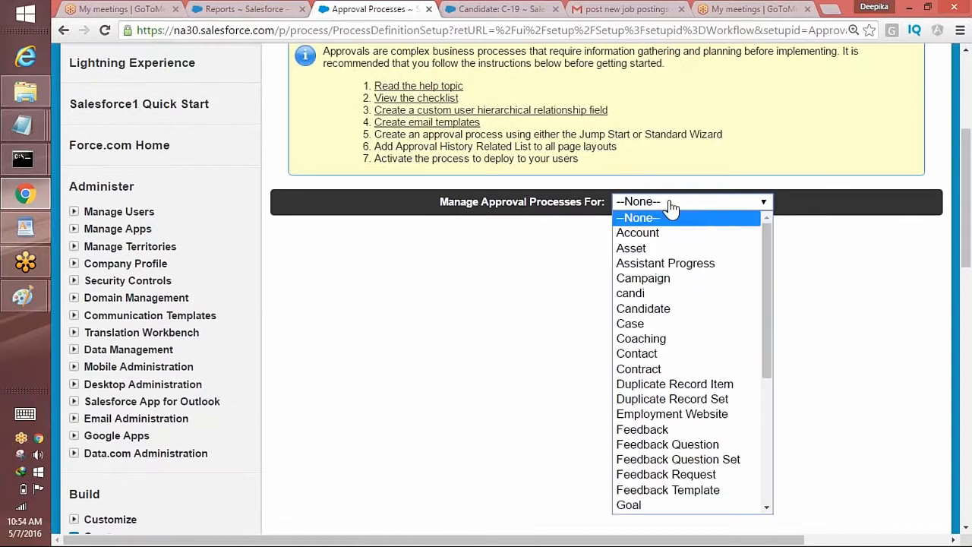
scroll(760, 330, down, 1)
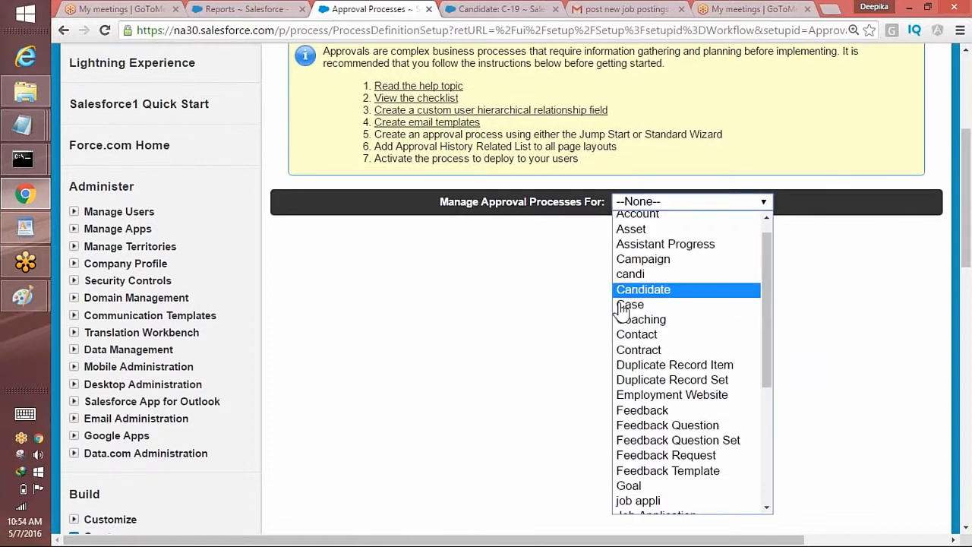
scroll(758, 332, up, 1)
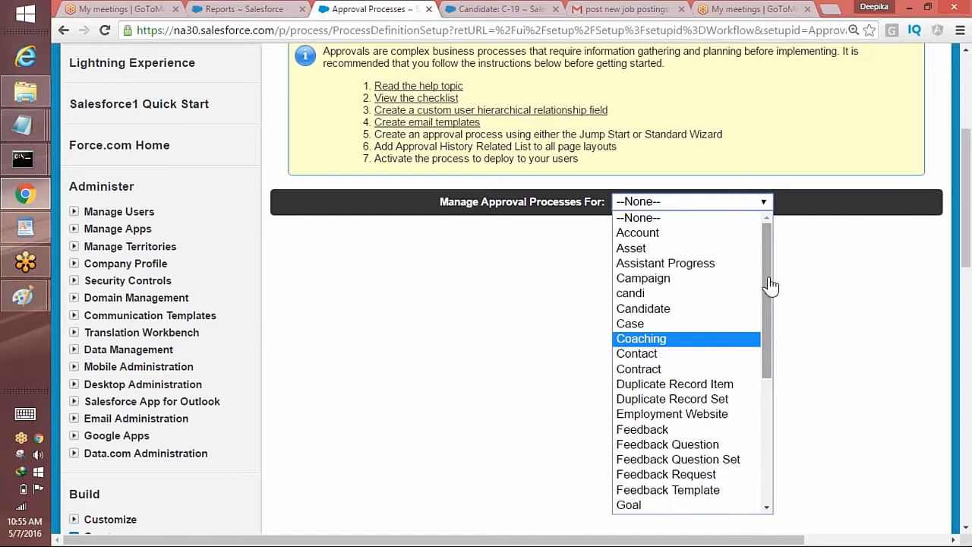
drag(966, 181, 966, 103)
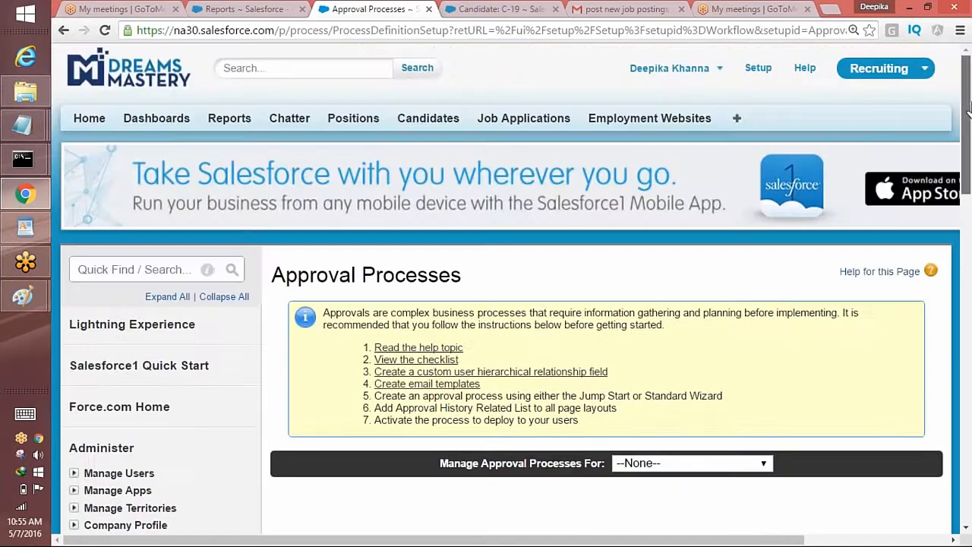
Start a new position and try the NON IT and IT positions choices for its record type.
click(332, 119)
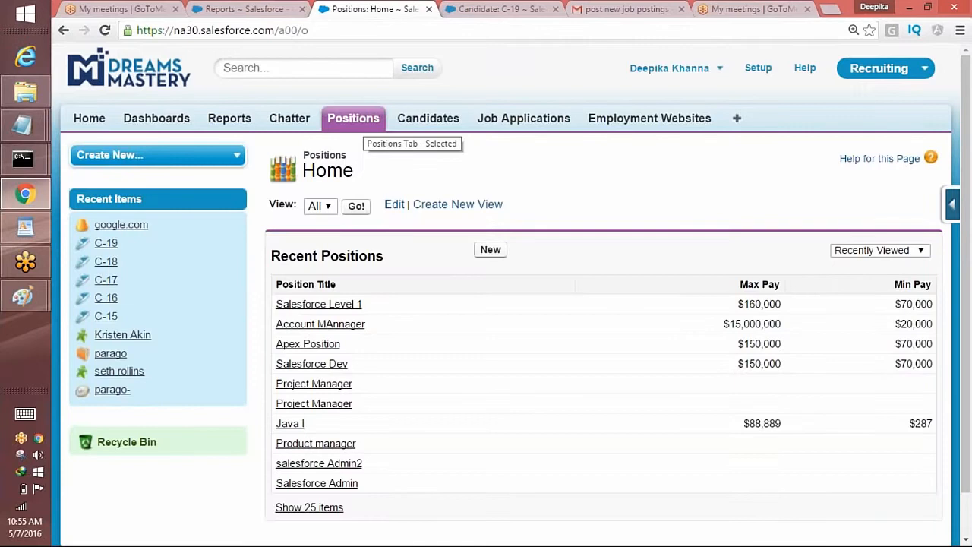
click(372, 127)
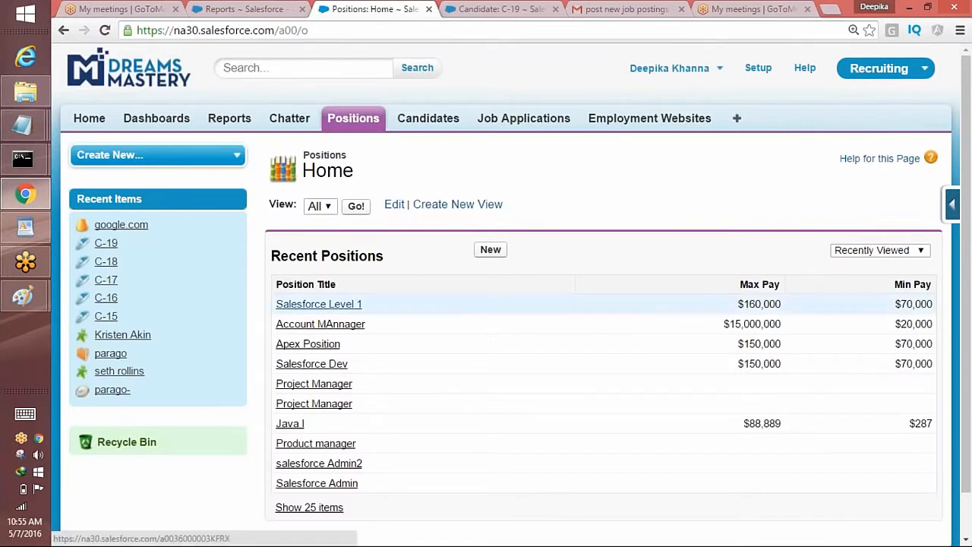
click(490, 249)
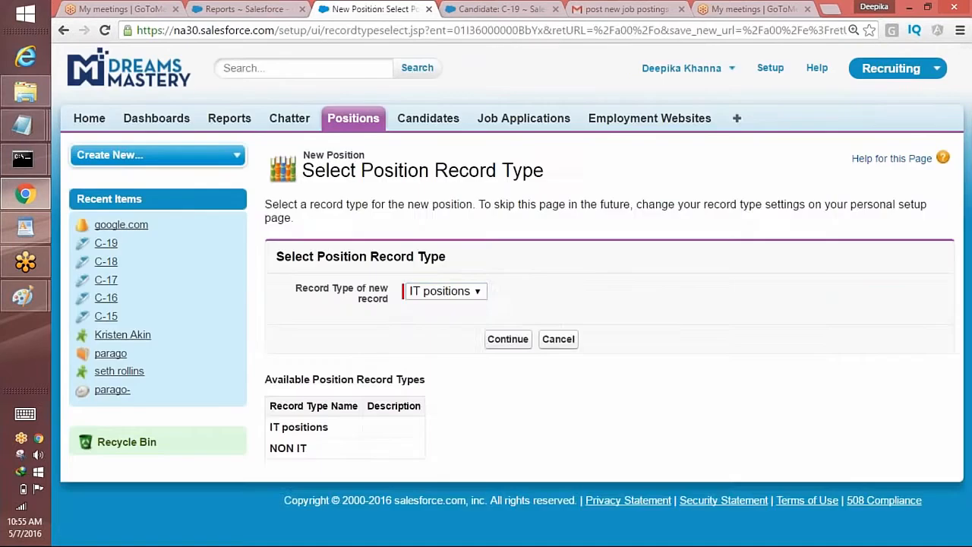
click(433, 297)
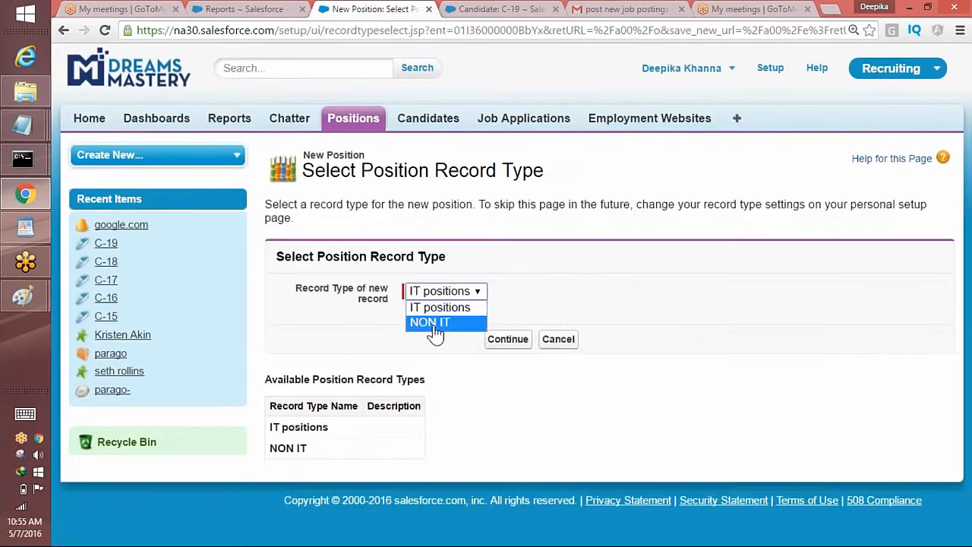
click(434, 323)
click(449, 295)
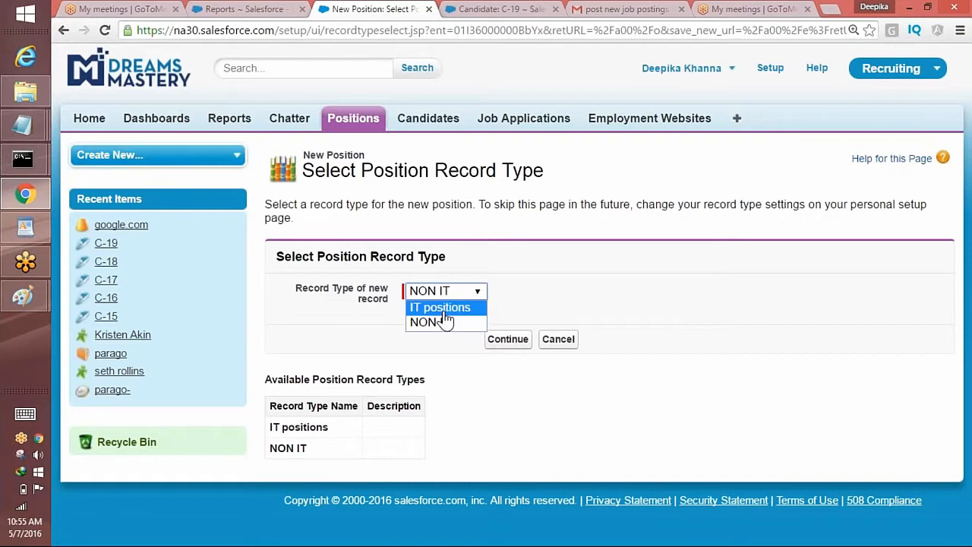
click(439, 307)
Leave the new position unsaved and open the Position custom object's definition from the Positions page.
click(769, 67)
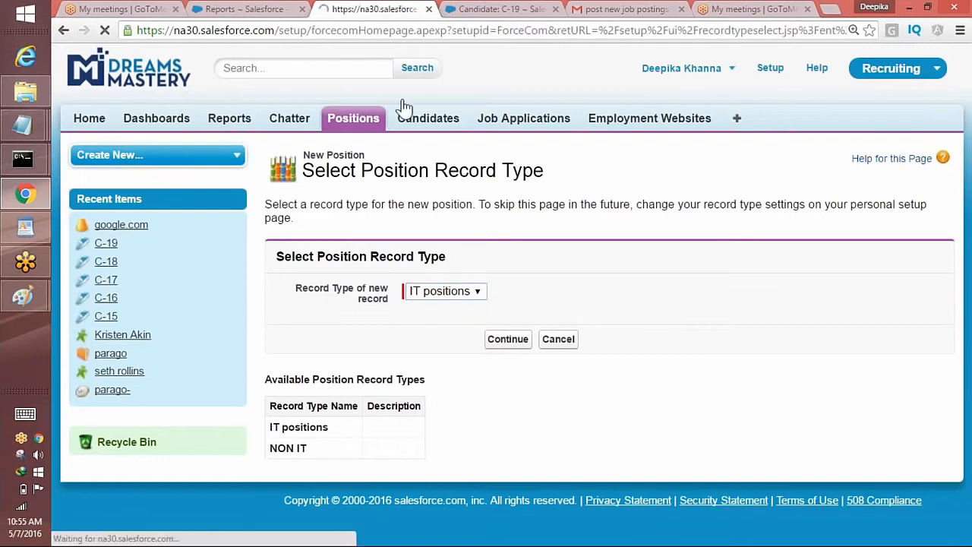
click(357, 119)
mouse_move(956, 223)
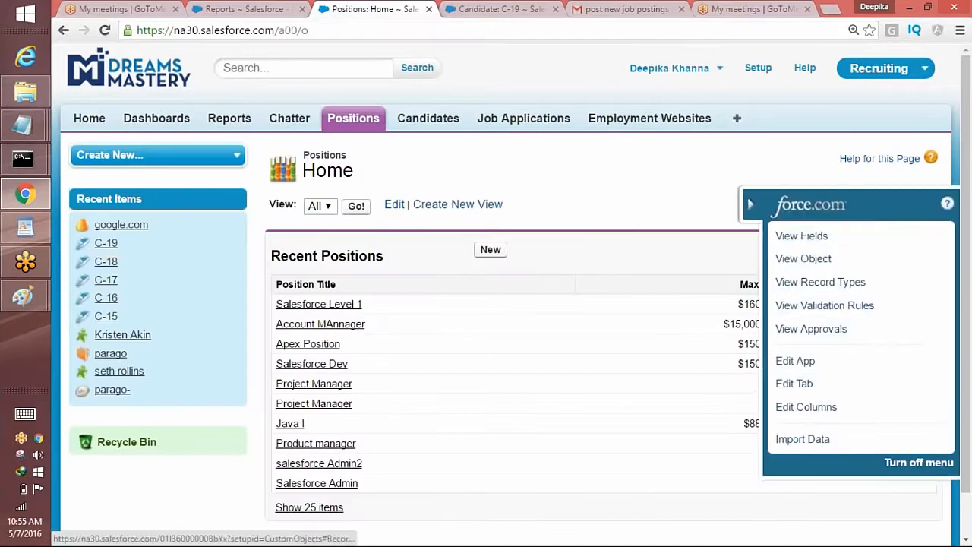
click(817, 261)
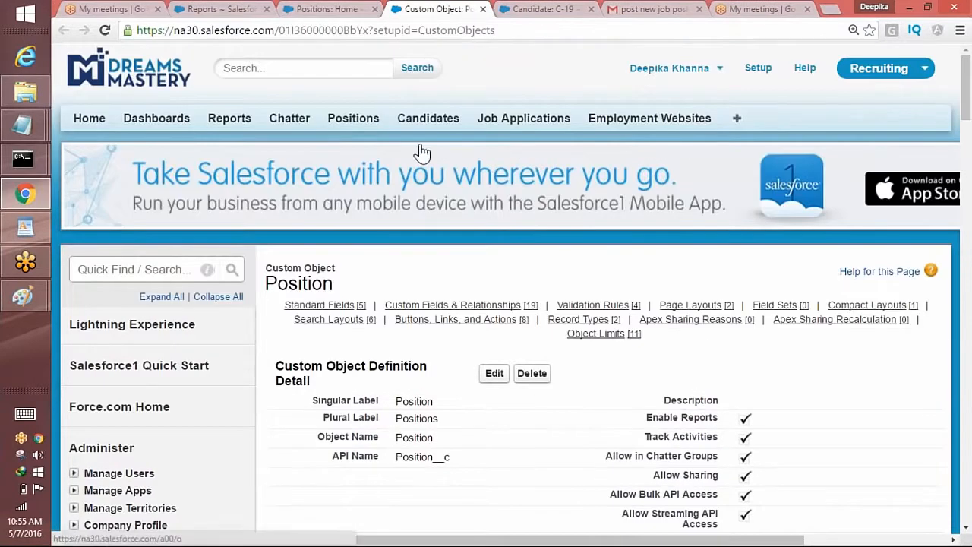
Try to delete the IT positions record type from the Position object and review the profiles listed there.
drag(968, 95, 929, 460)
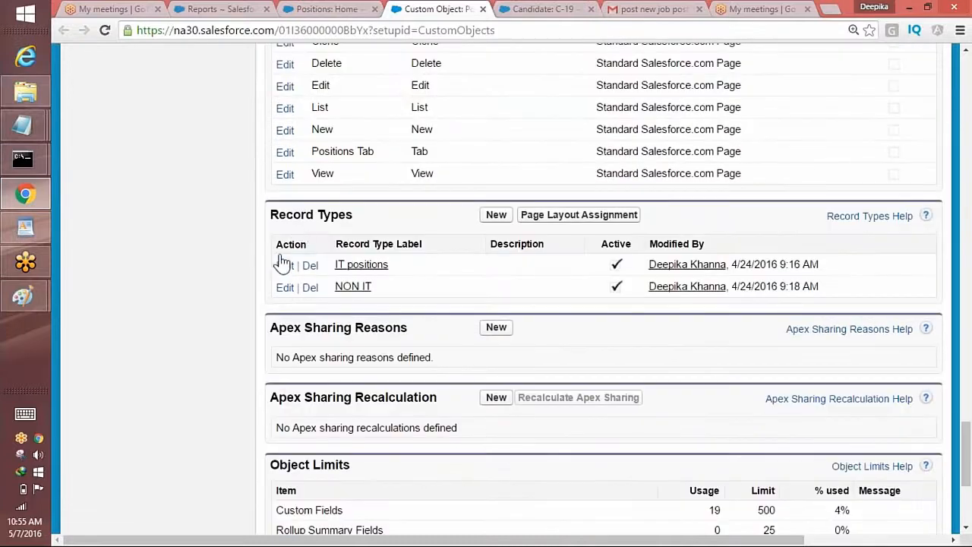
click(319, 268)
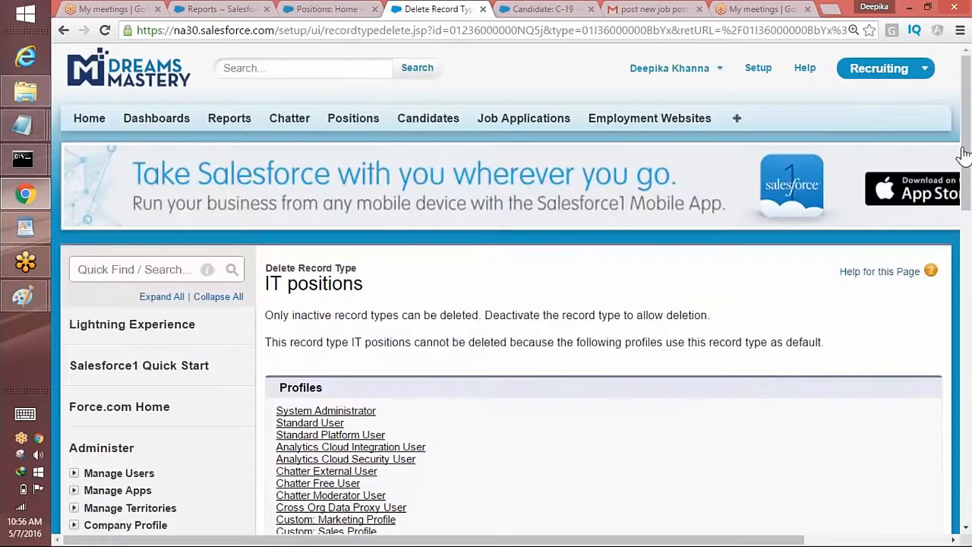
scroll(968, 150, down, 1)
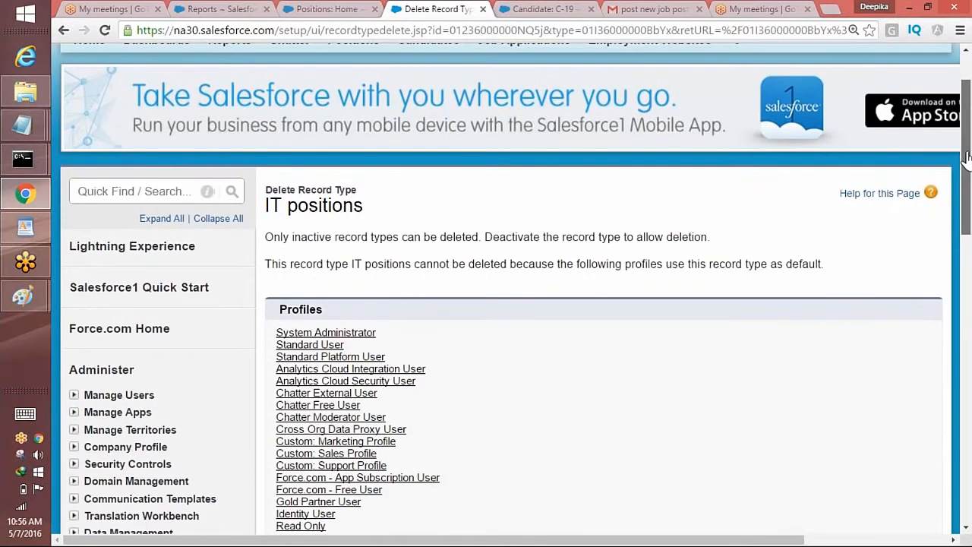
scroll(84, 258, up, 1)
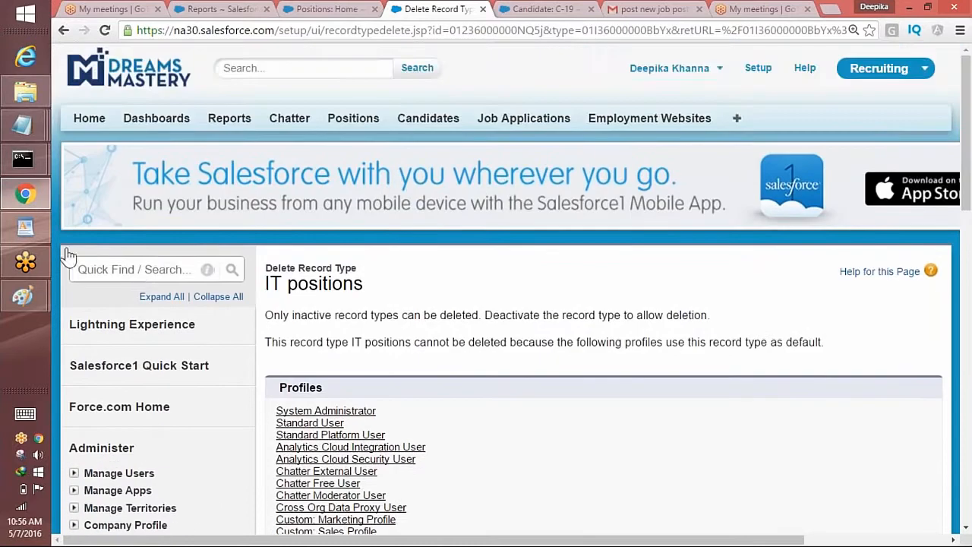
Search the setup menu for "rec".
click(92, 278)
text(reco)
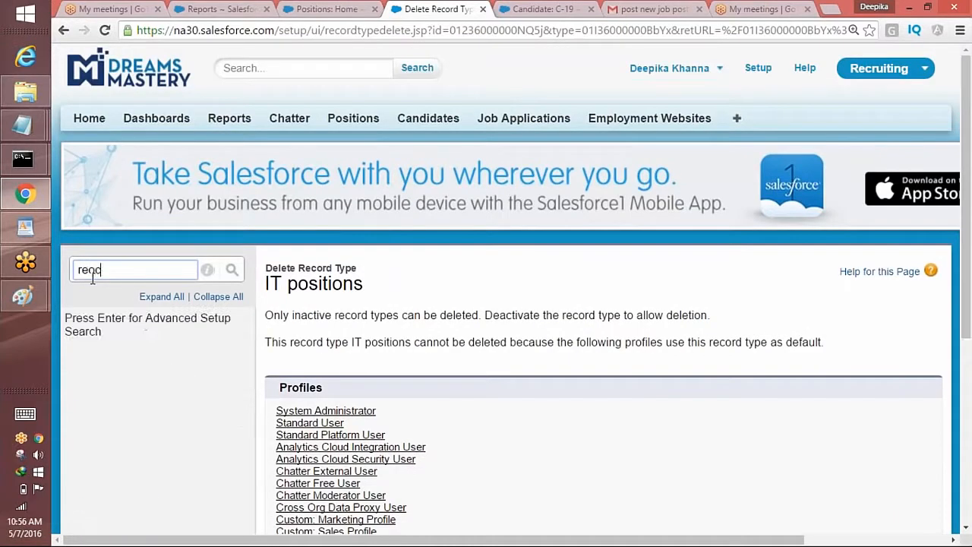
key(BackSpace)
key(BackSpace)
text(c)
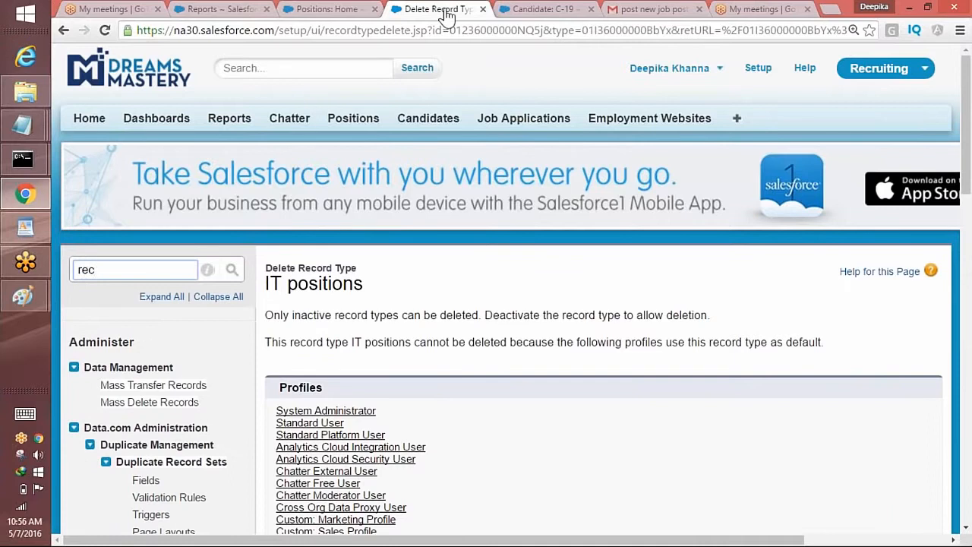
click(297, 58)
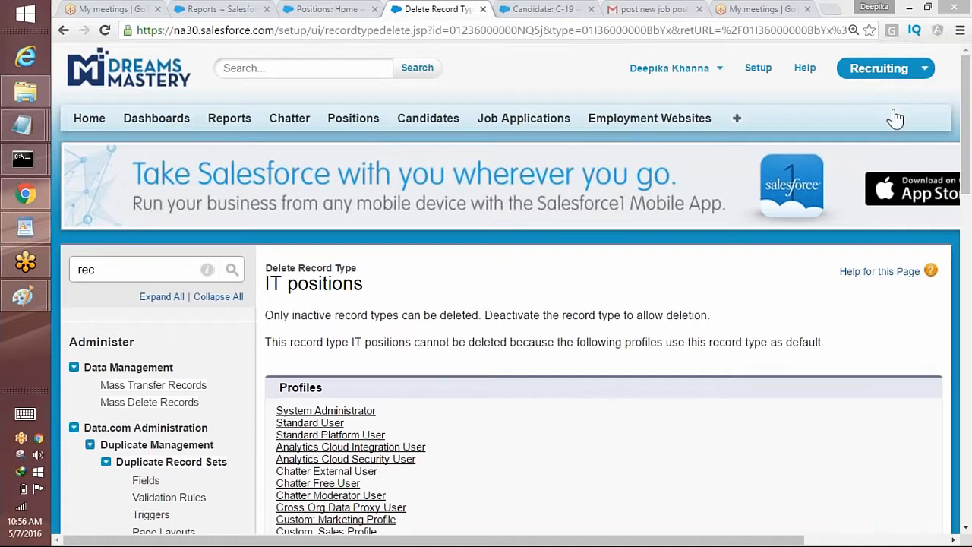
click(917, 70)
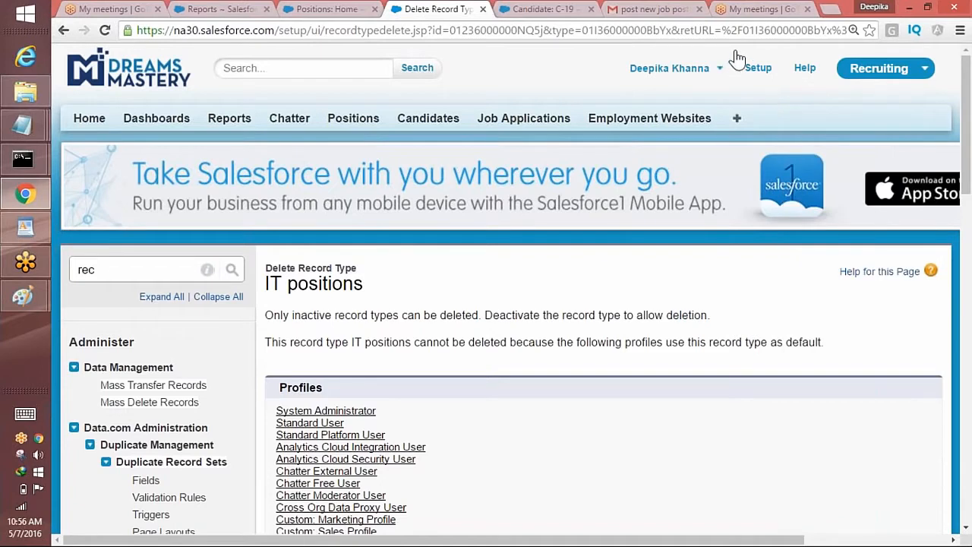
Log out of Salesforce and replace the username on the login page with the other account's e-mail.
click(720, 67)
click(632, 163)
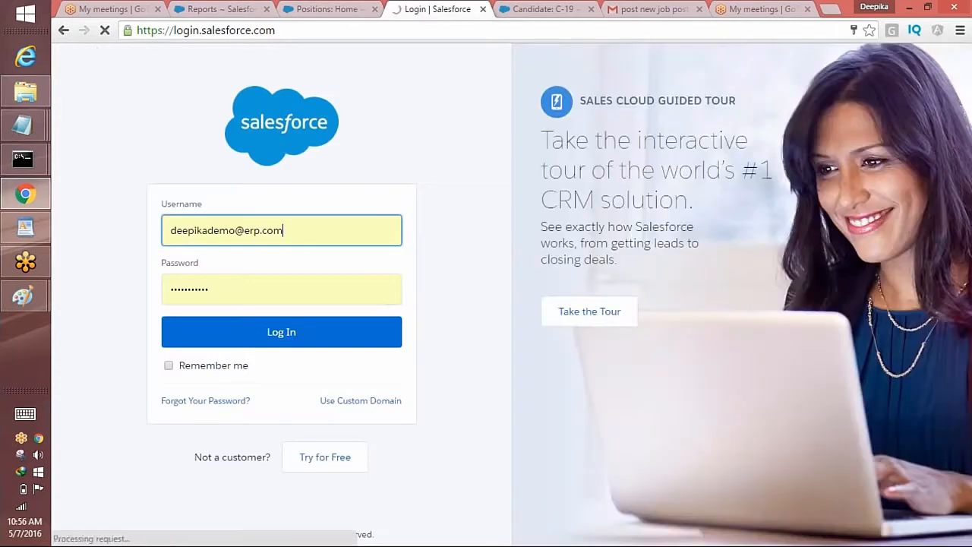
drag(288, 230, 111, 265)
key(ctrl+v)
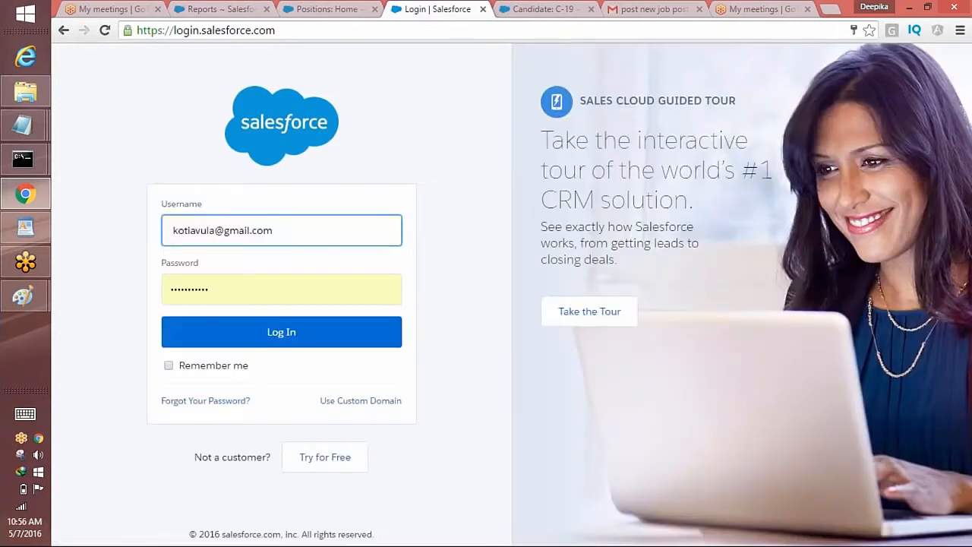
Try to log in to the other account by re-entering the account password with Remember me enabled.
double_click(236, 284)
key(BackSpace)
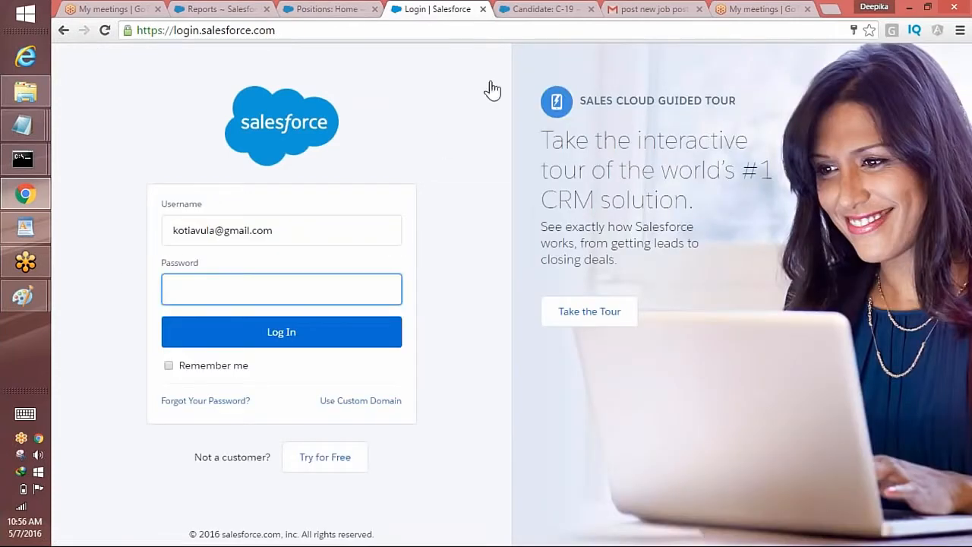
click(545, 16)
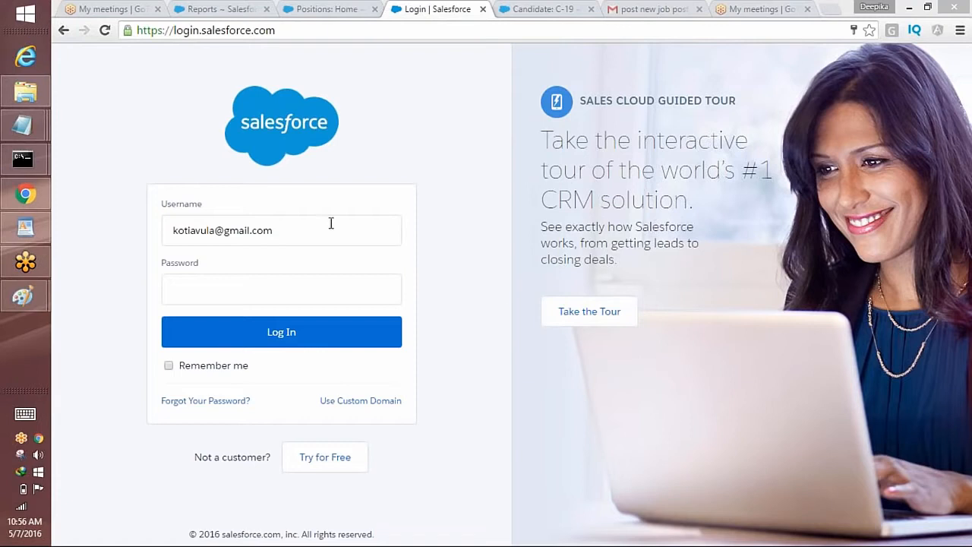
click(279, 288)
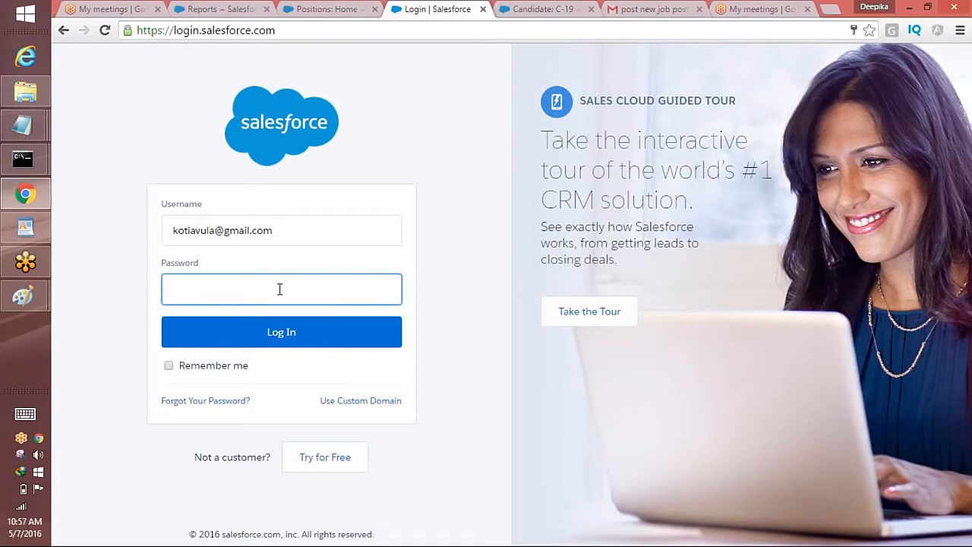
text(************)
click(169, 365)
click(281, 331)
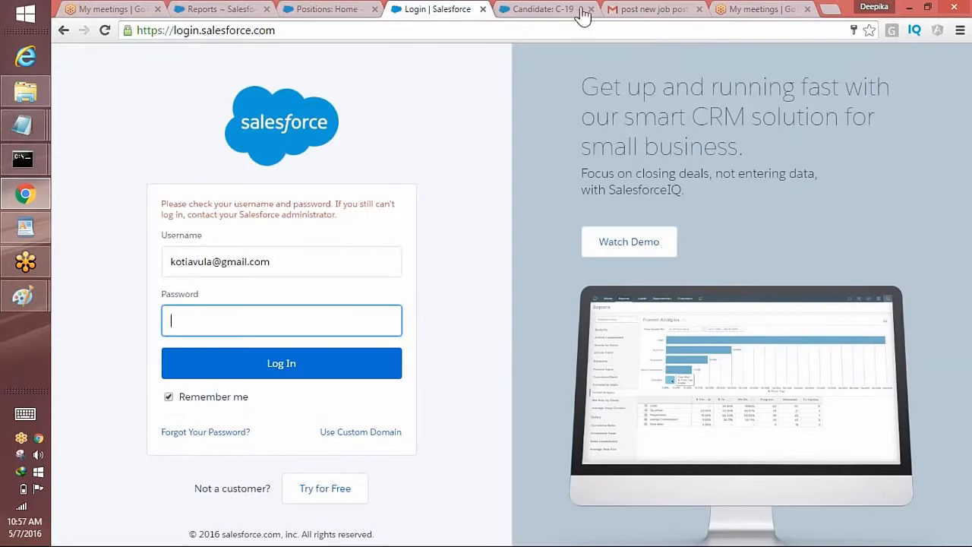
Close the extra Positions, Reports and Candidate browser tabs, keeping the Salesforce login page open.
click(294, 9)
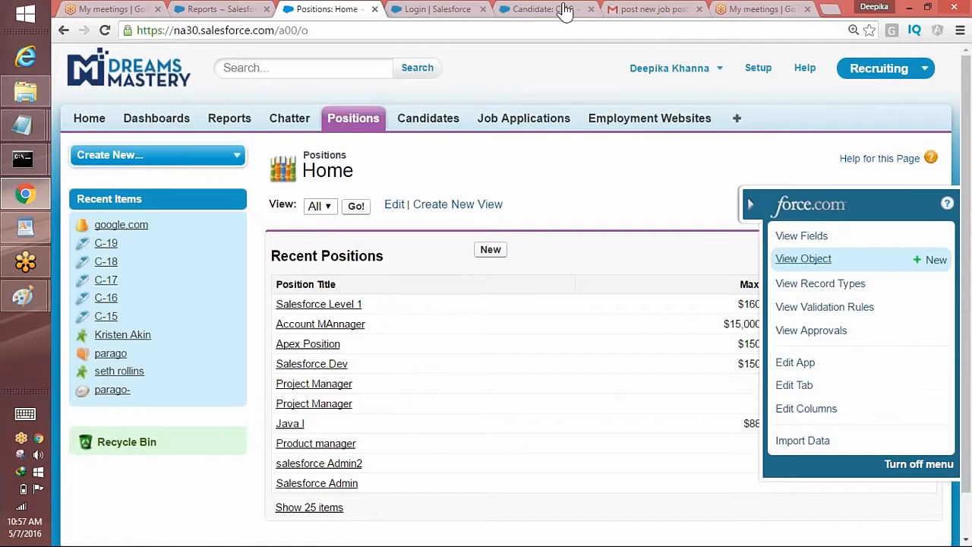
click(376, 9)
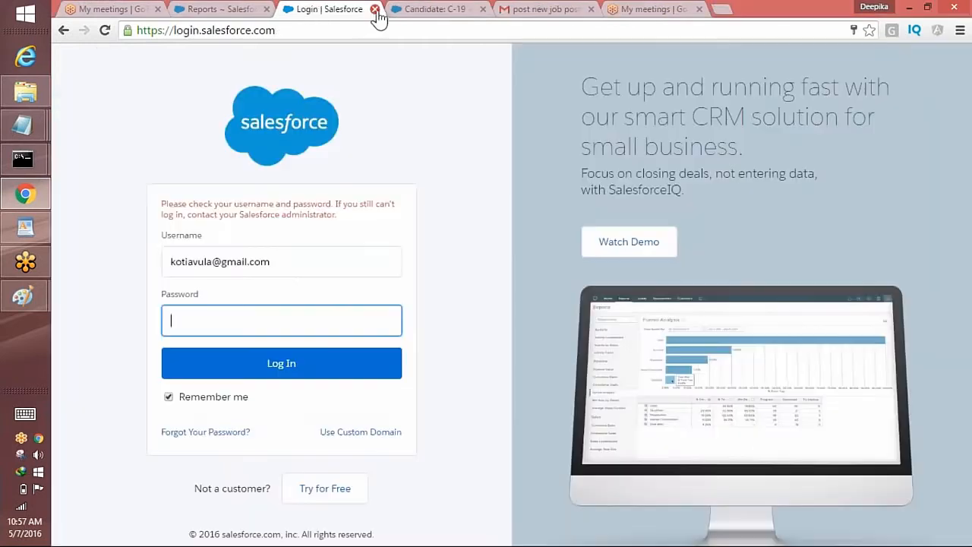
click(266, 9)
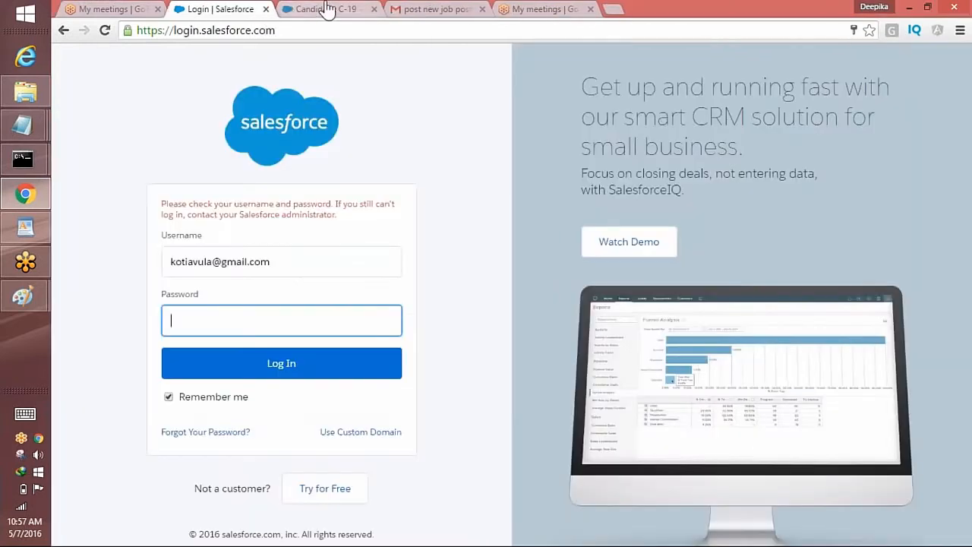
click(327, 9)
click(391, 9)
click(230, 9)
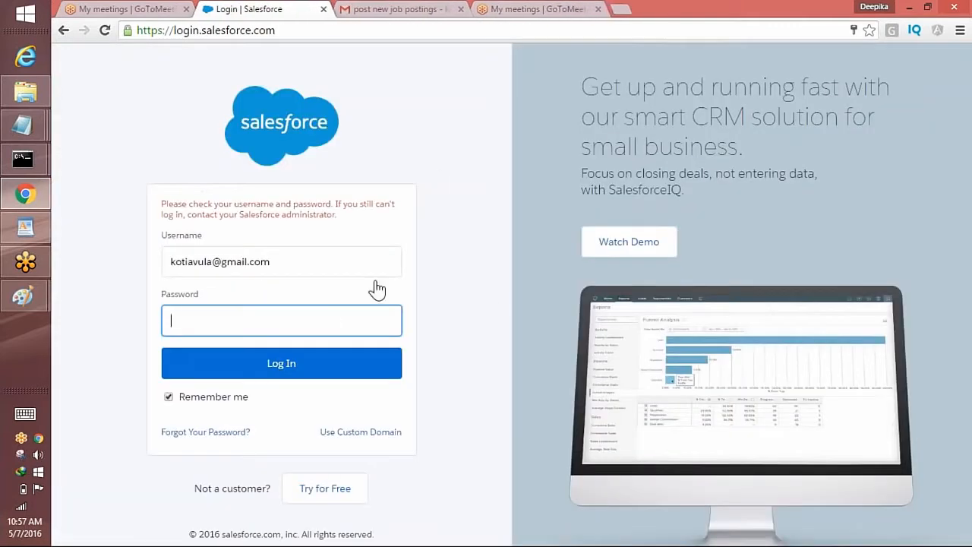
Request a Salesforce password reset for the other account's username and highlight the sent-email notice.
click(227, 431)
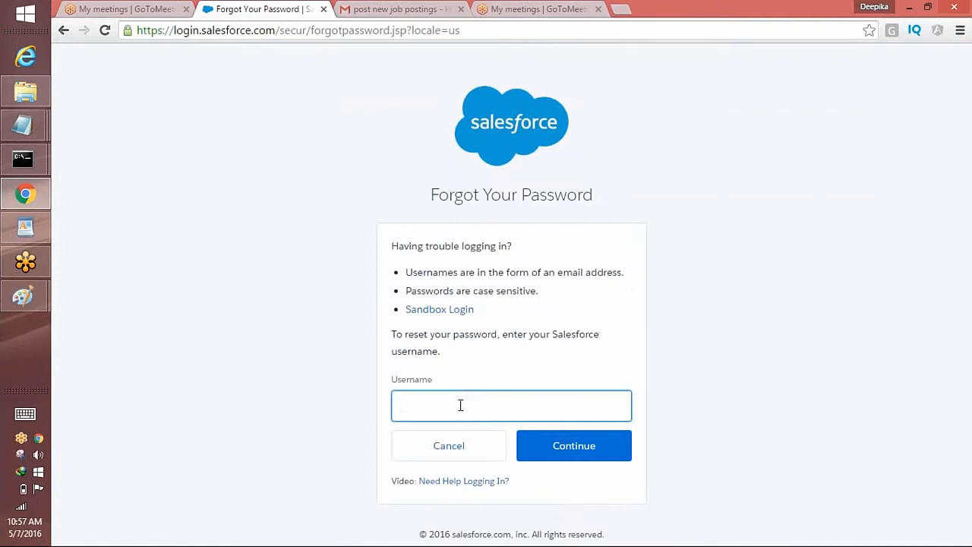
key(ctrl+v)
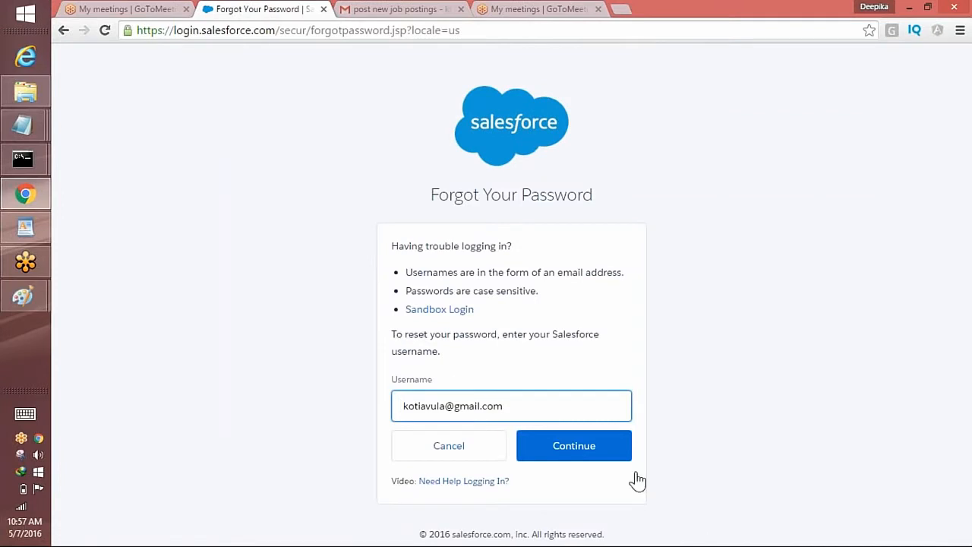
click(584, 448)
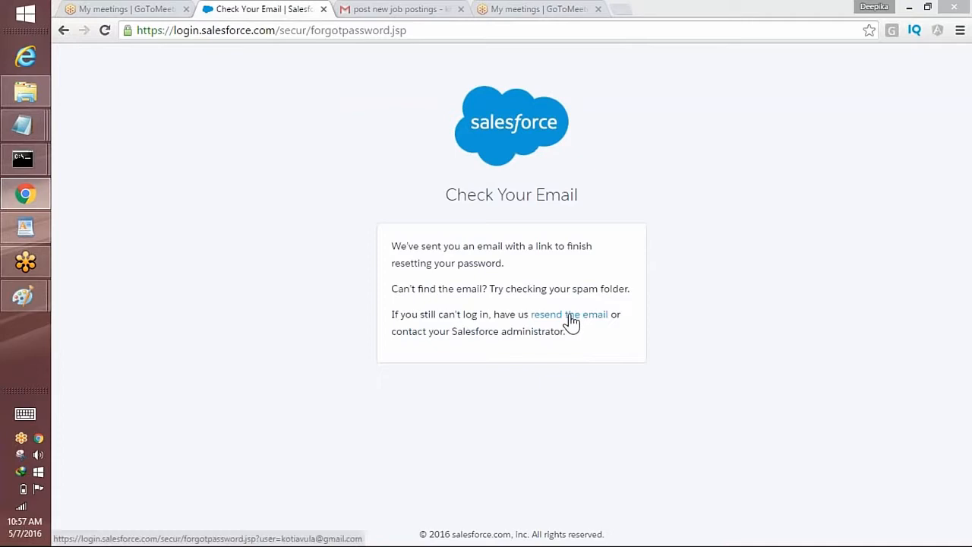
drag(586, 246, 582, 205)
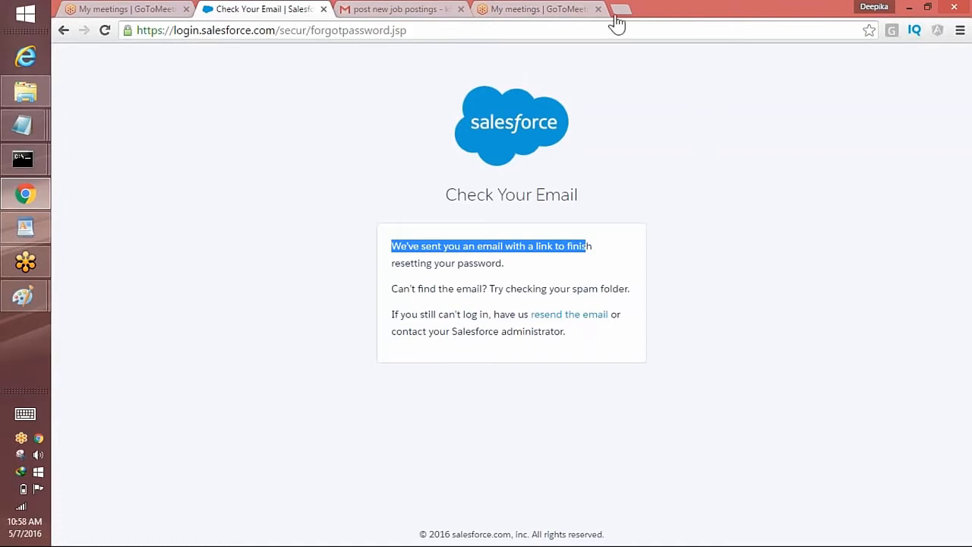
Return to login.salesforce.com and log in to the other account with the account password.
click(494, 31)
text(login.salesforce.com)
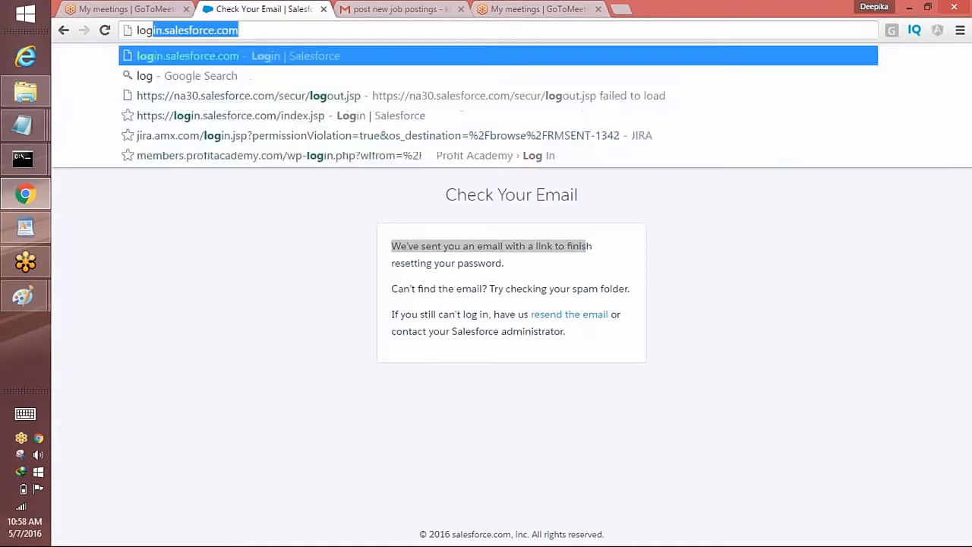
key(Return)
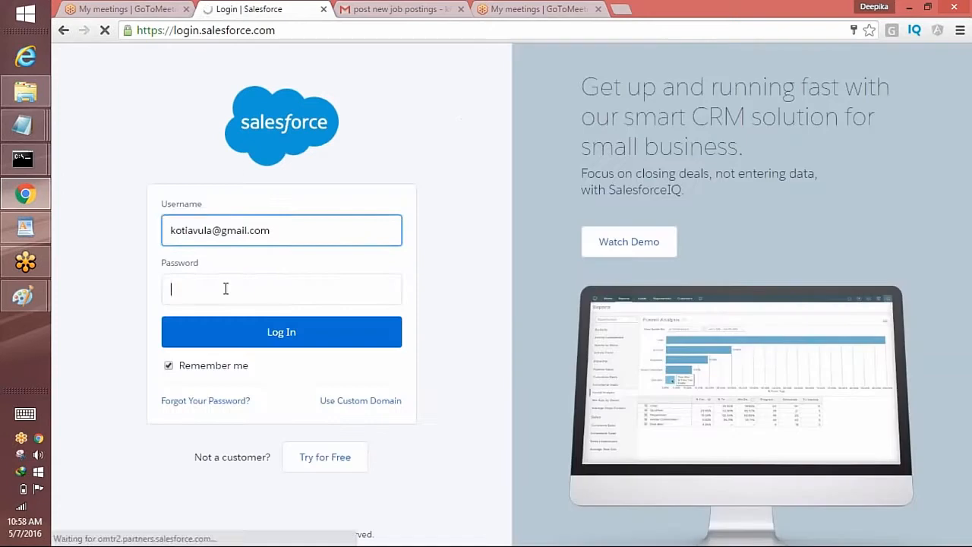
click(226, 289)
text(•••••••••)
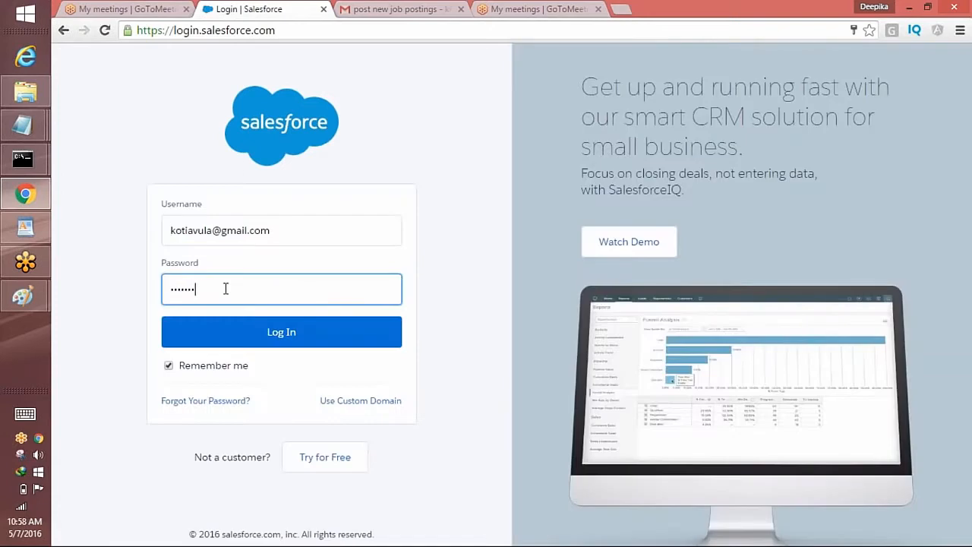
text(••)
key(Return)
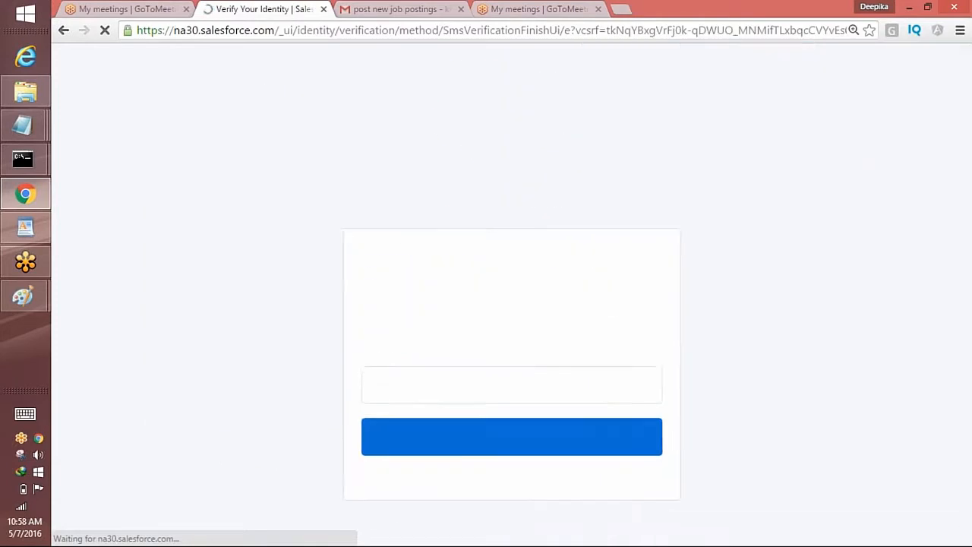
Enter the texted verification code on the Verify Your Identity page and verify the login.
click(769, 126)
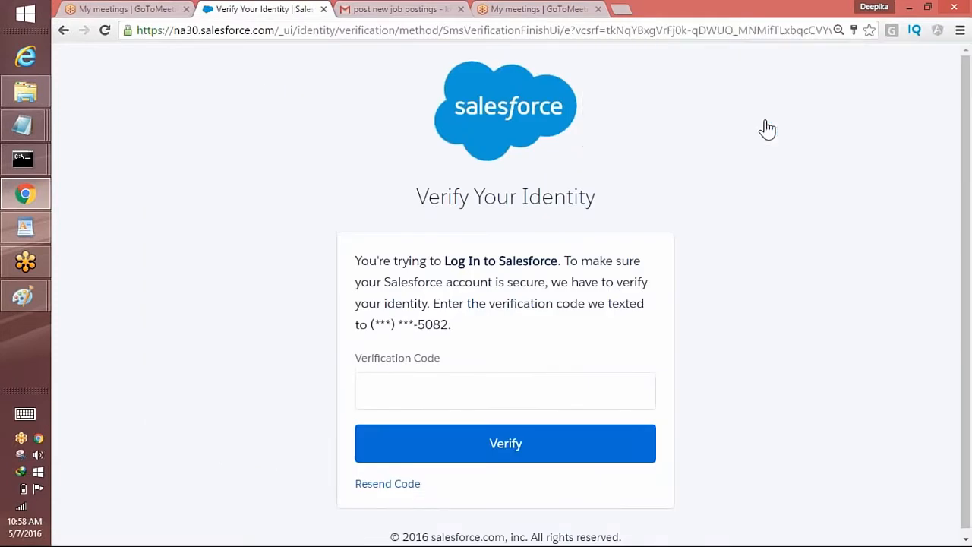
click(474, 376)
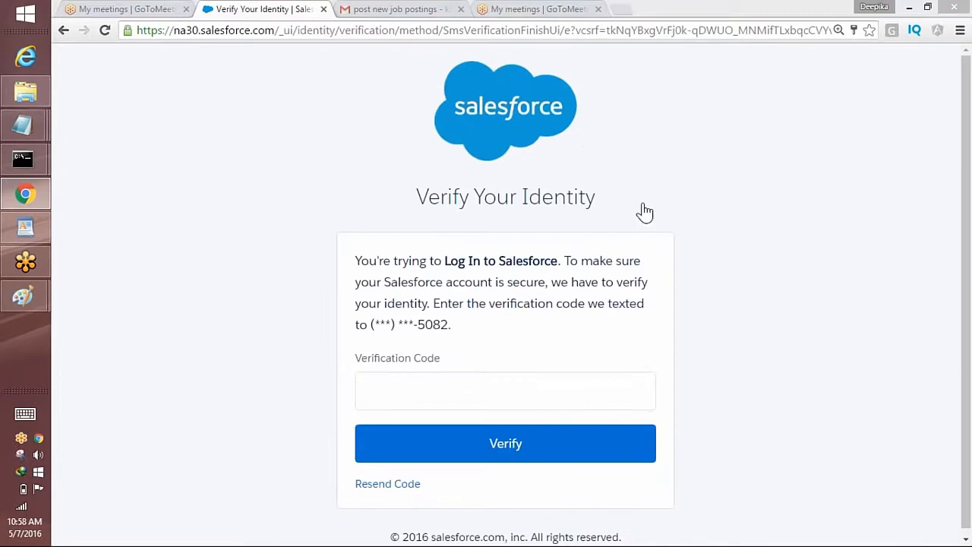
click(463, 394)
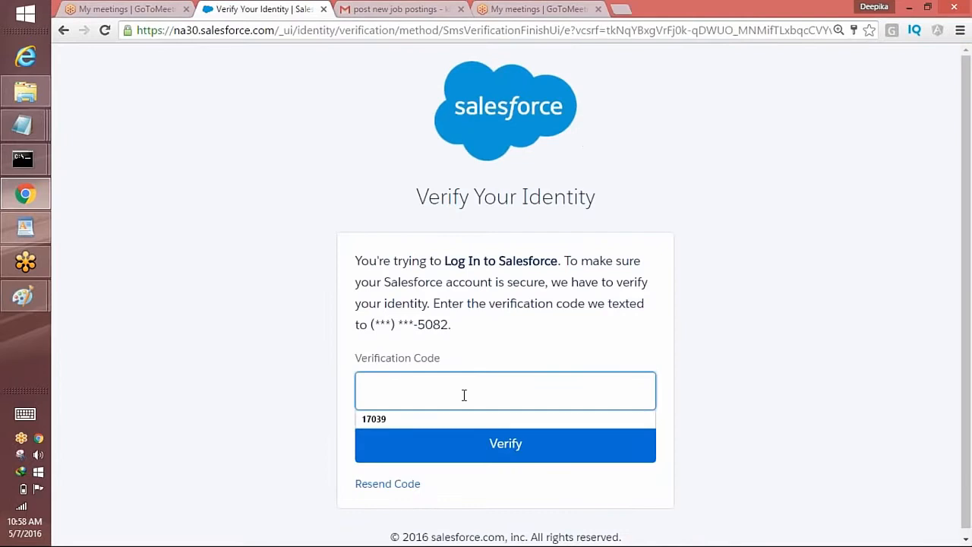
click(539, 35)
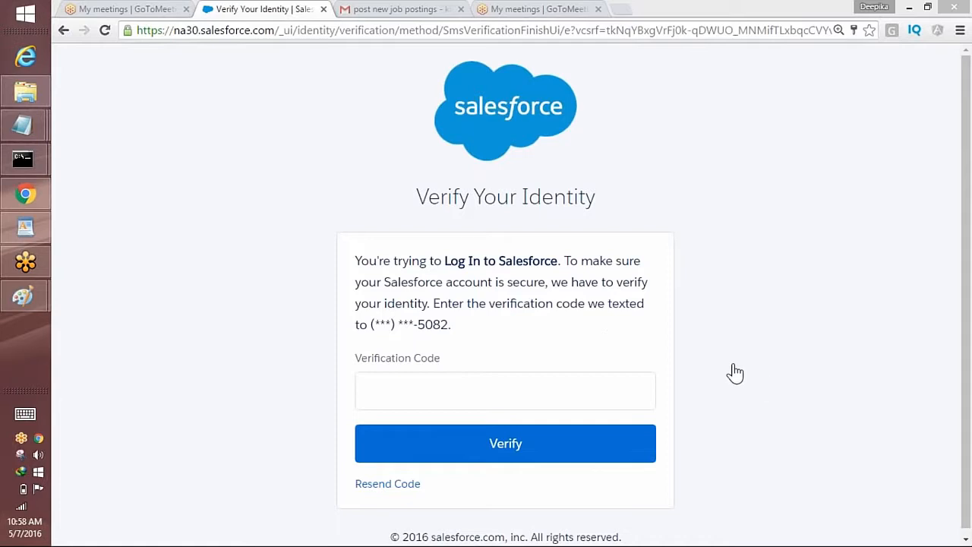
click(497, 388)
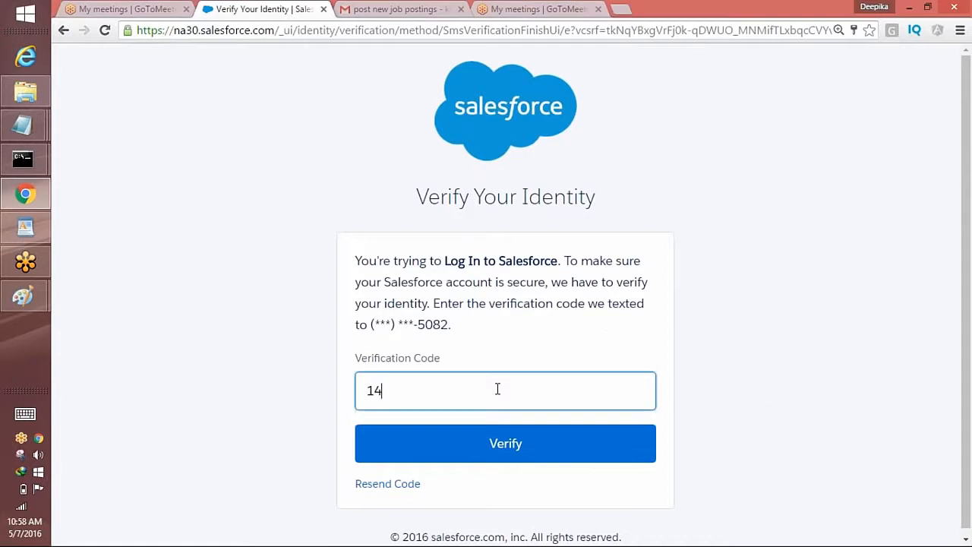
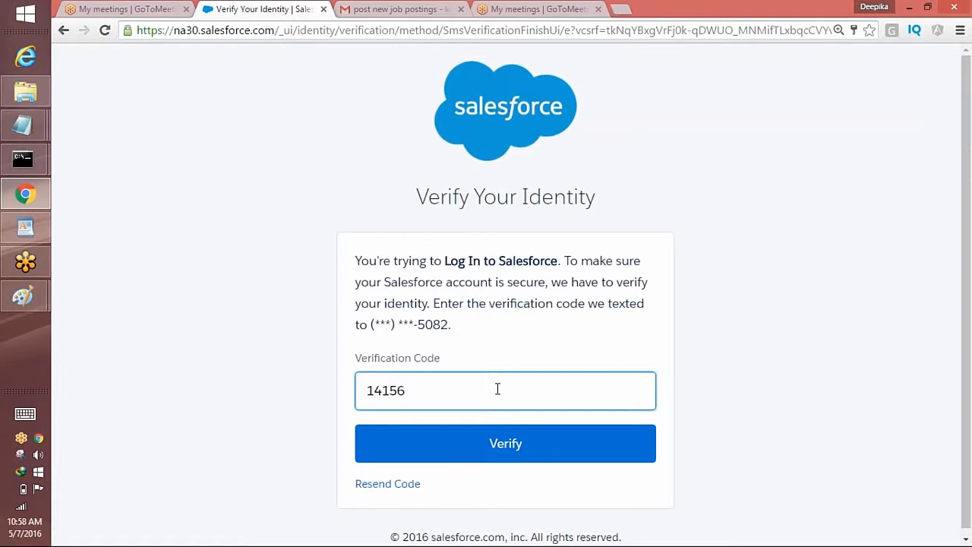
click(501, 454)
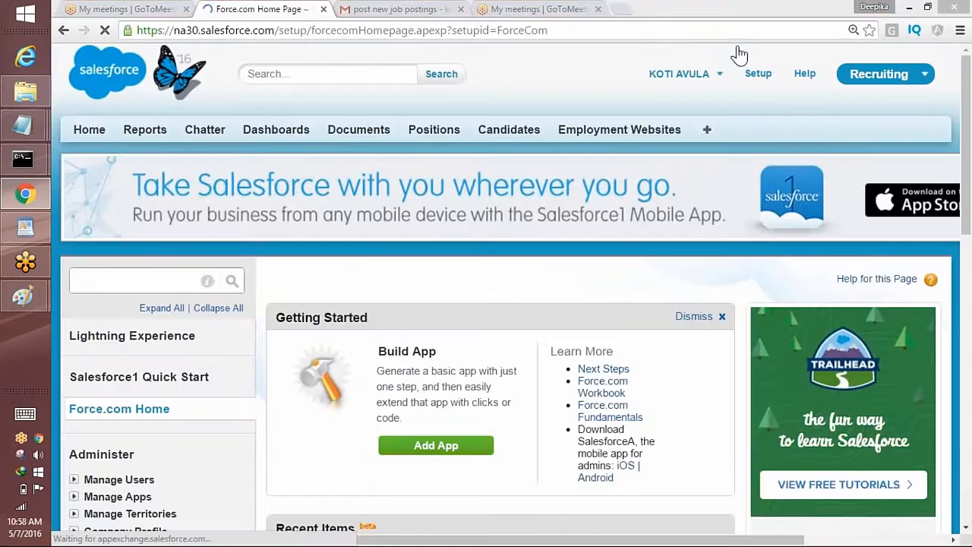
Open a blank new position form, leave it unsaved, and open the Users list by searching setup for "users".
click(434, 131)
click(495, 261)
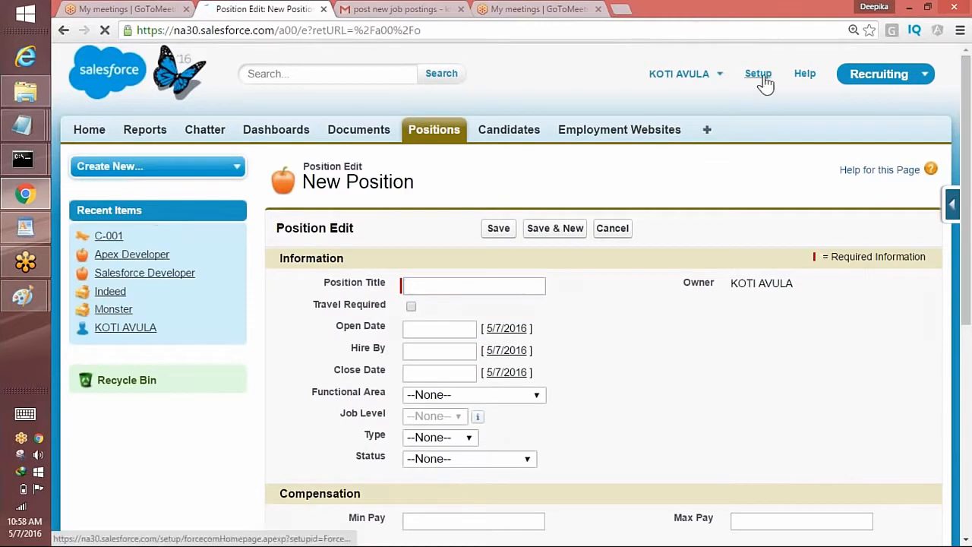
click(759, 76)
click(135, 281)
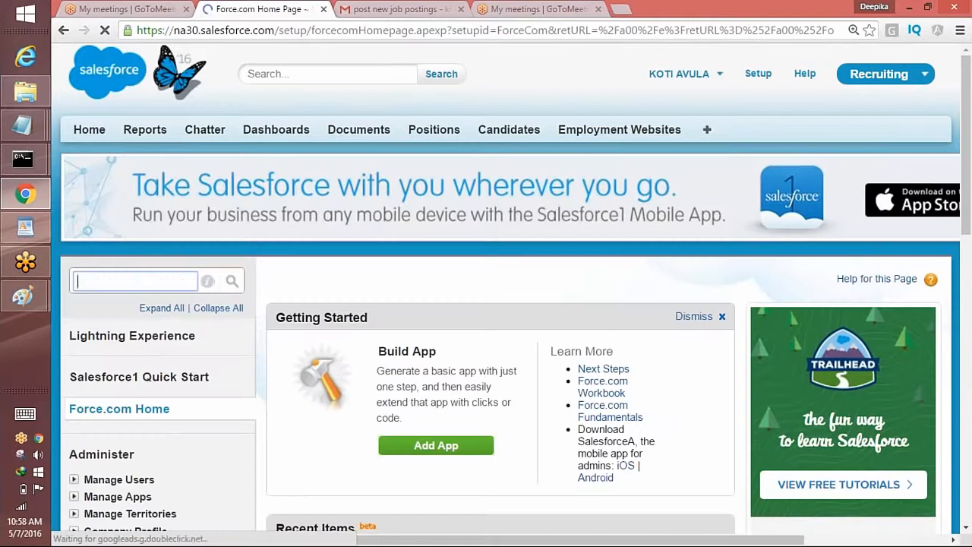
text(use)
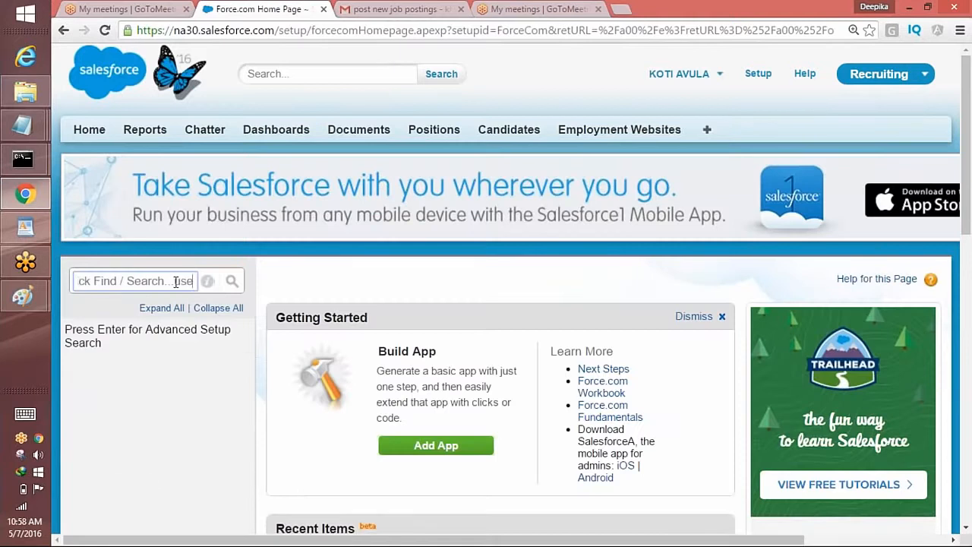
drag(175, 282, 75, 278)
text(users)
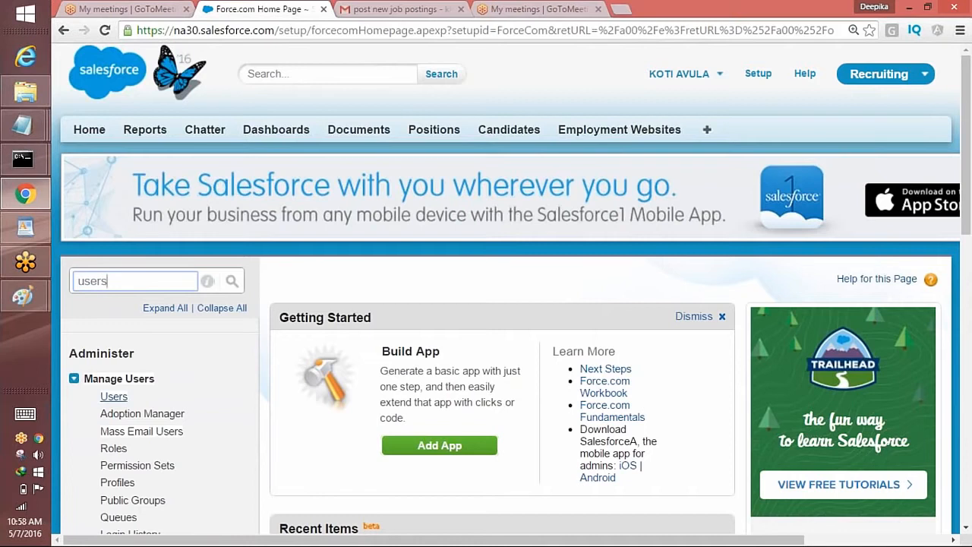
click(114, 396)
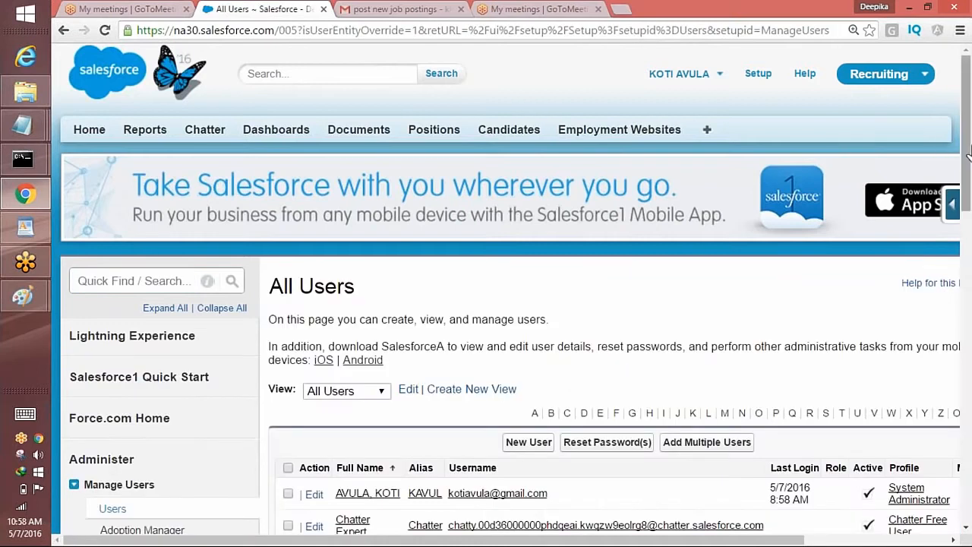
Start a new user from the All Users list with the Salesforce user license and the Standard User profile.
scroll(949, 271, down, 6)
scroll(949, 250, up, 2)
scroll(948, 243, up, 1)
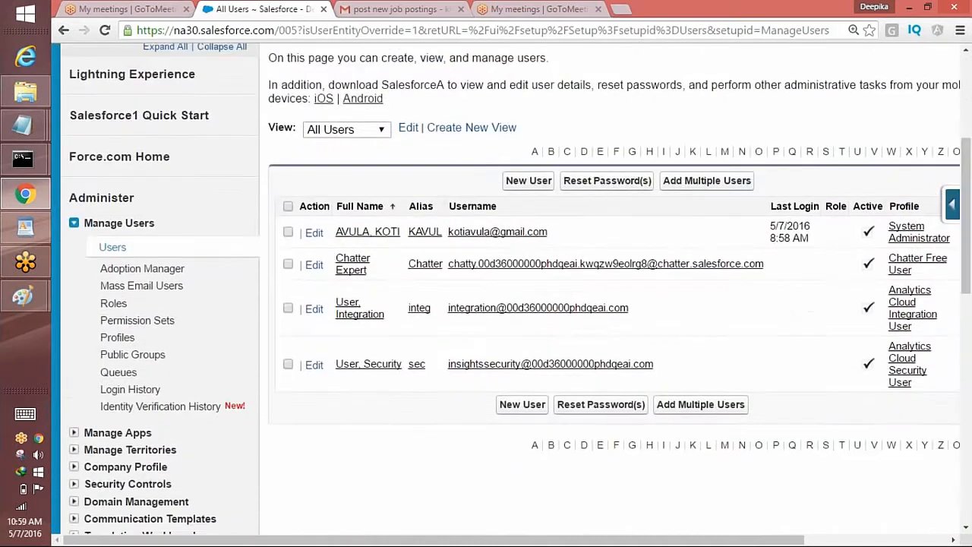
click(529, 180)
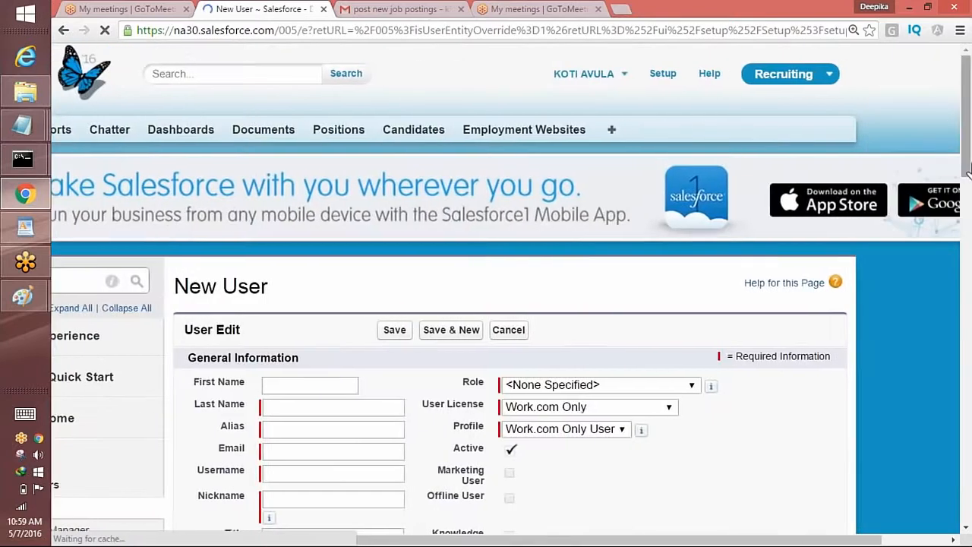
scroll(874, 228, down, 2)
click(568, 274)
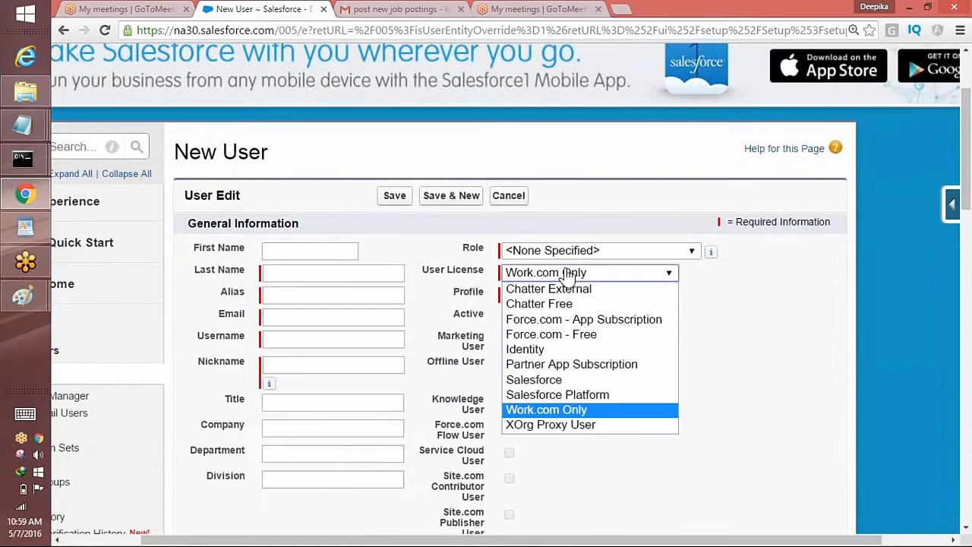
click(562, 380)
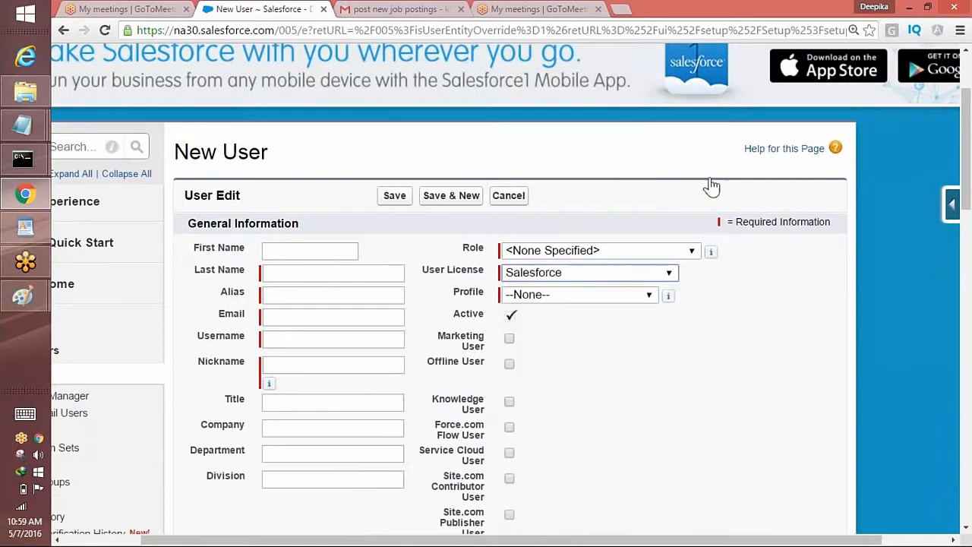
scroll(712, 187, down, 1)
click(615, 206)
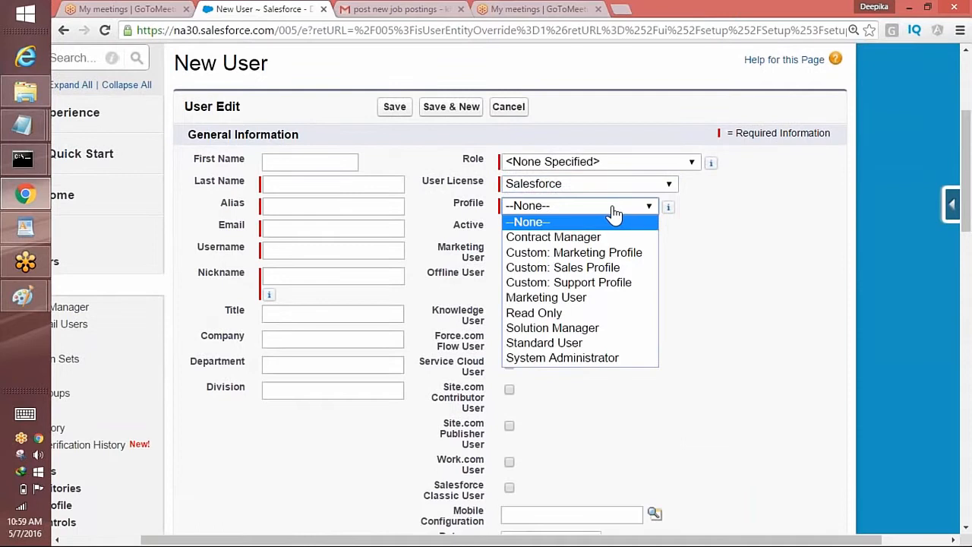
click(589, 343)
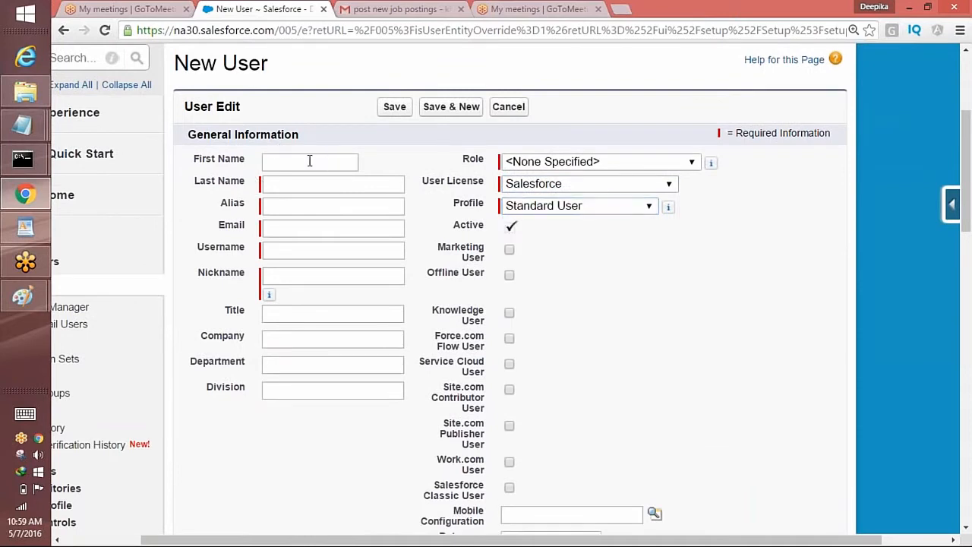
Enter the new user's first and last name, correcting the misspelled first name and keeping the automatically filled alias.
click(309, 160)
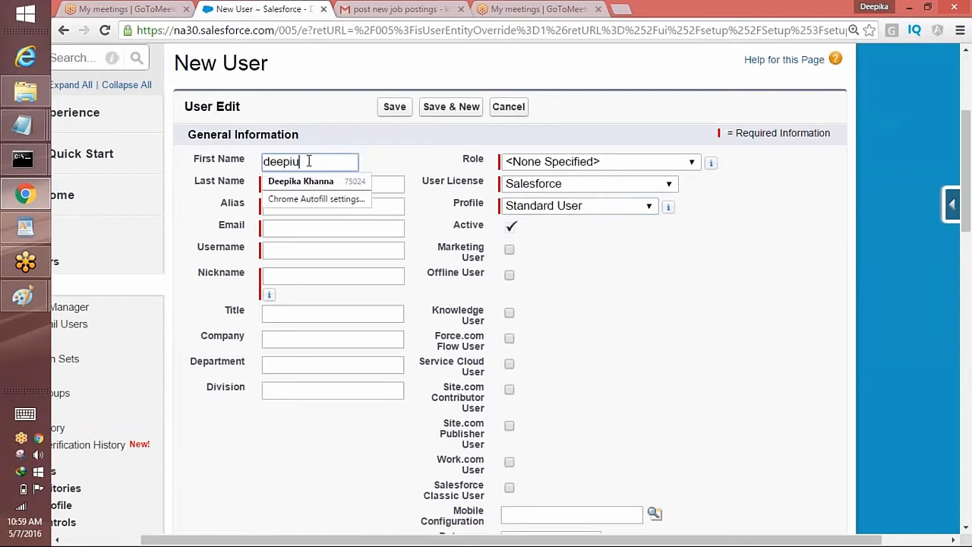
key(Tab)
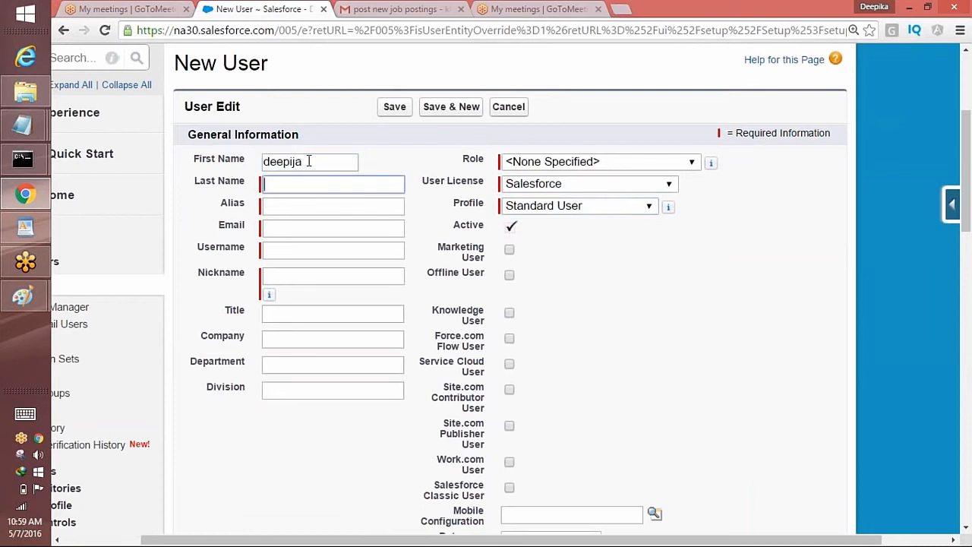
drag(312, 162, 292, 162)
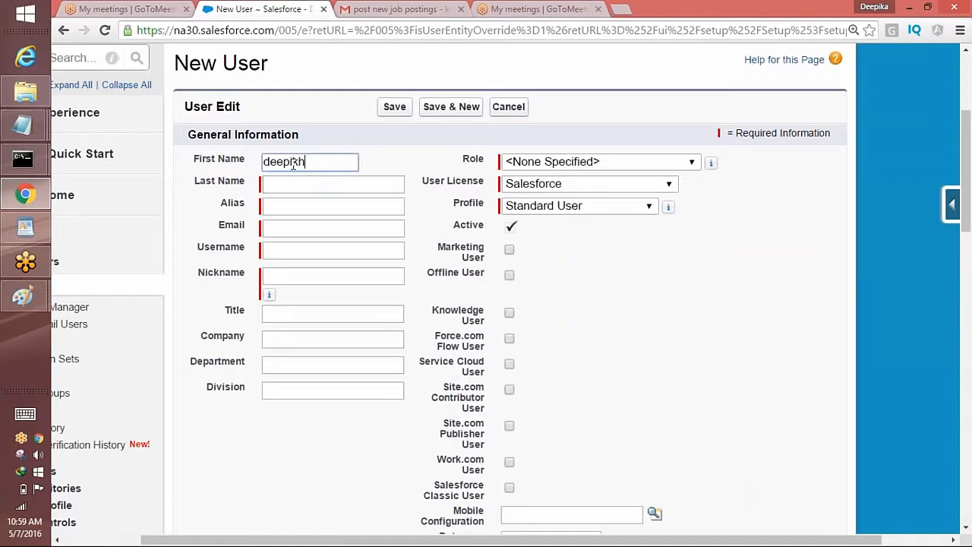
key(BackSpace)
key(Tab)
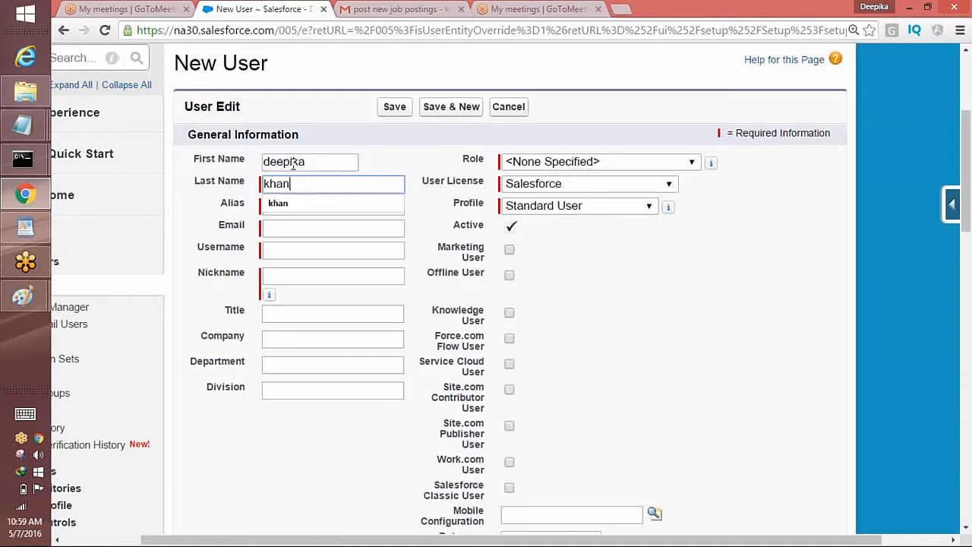
key(Tab)
key(Tab)
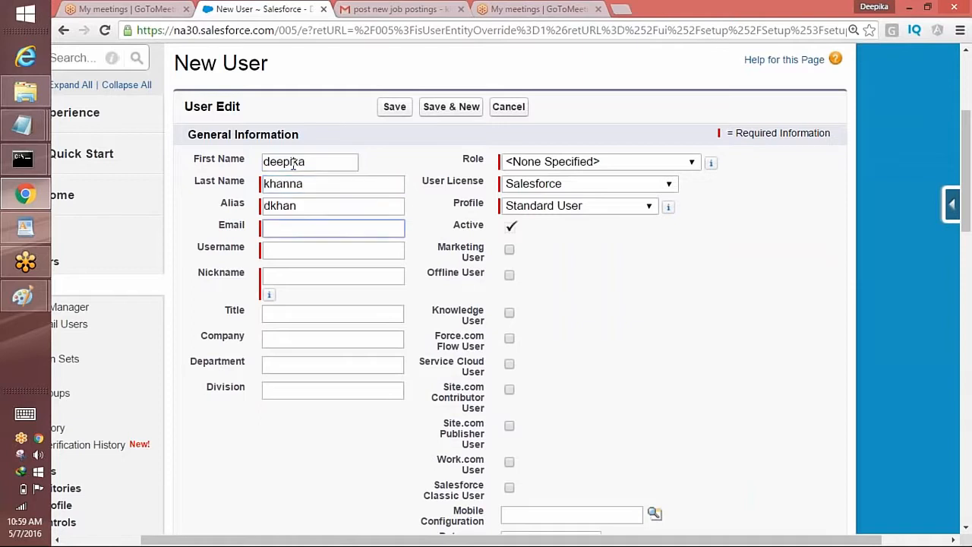
Paste the contact e-mail address into the new user's Email field.
text(kot)
key(BackSpace)
key(BackSpace)
key(BackSpace)
key(ctrl+v)
Replace the part before the @ in the username with the user's full name and reuse it as the nickname.
click(292, 250)
text(dee)
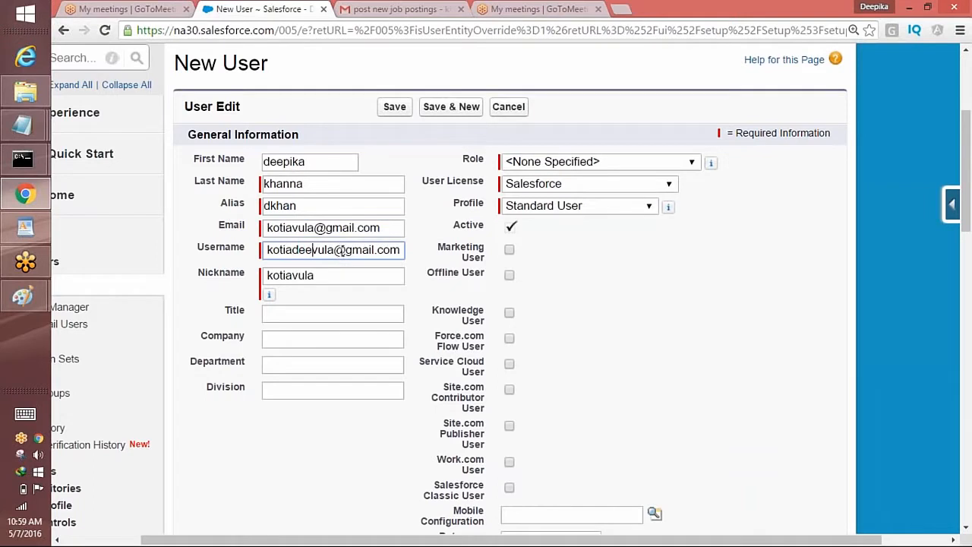
double_click(331, 250)
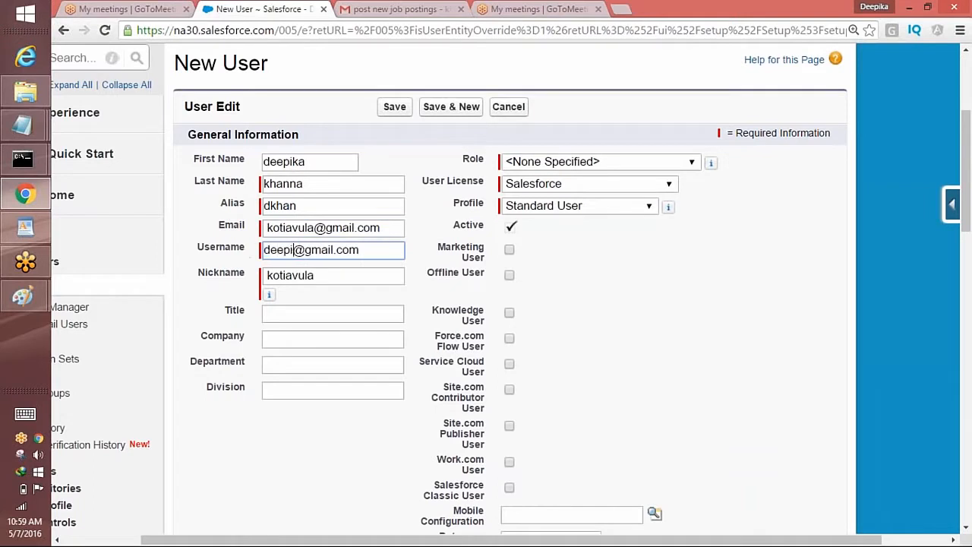
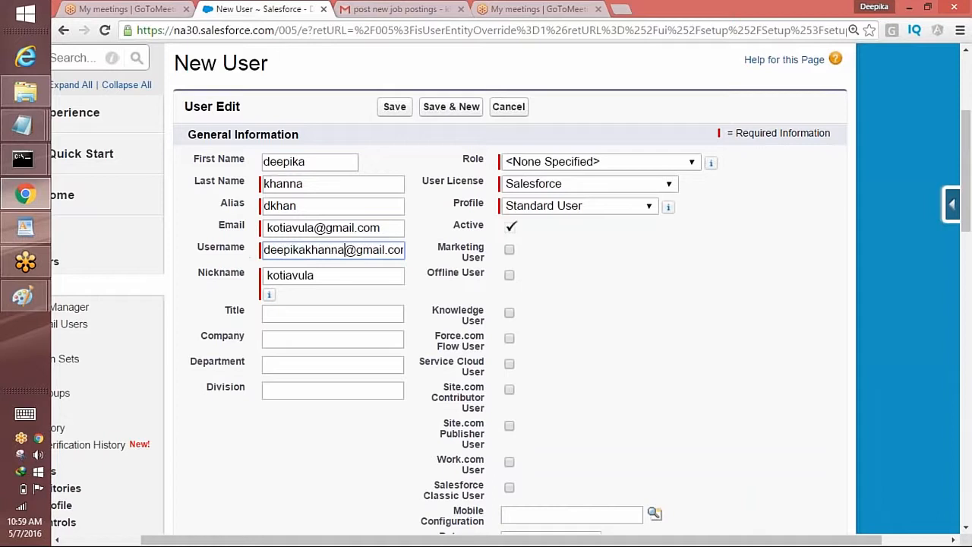
drag(346, 251, 229, 263)
key(ctrl+c)
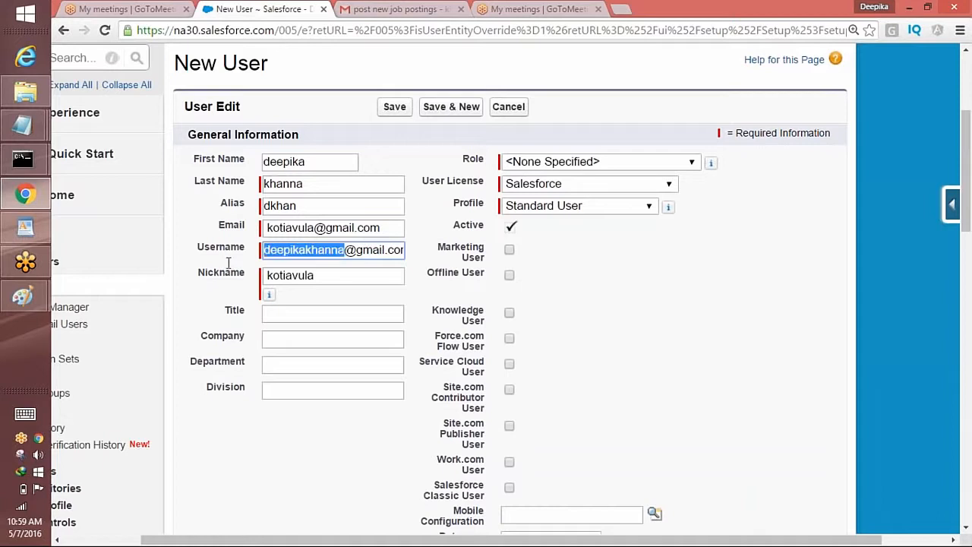
drag(318, 277, 242, 294)
key(ctrl+v)
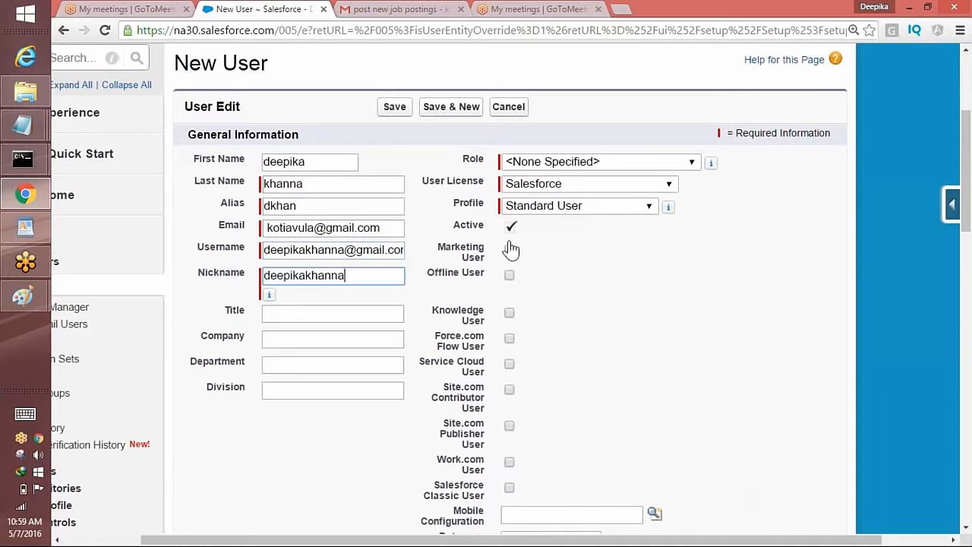
Save the new user with the default locale, approver and newsletter settings.
drag(968, 217, 934, 482)
scroll(934, 482, down, 2)
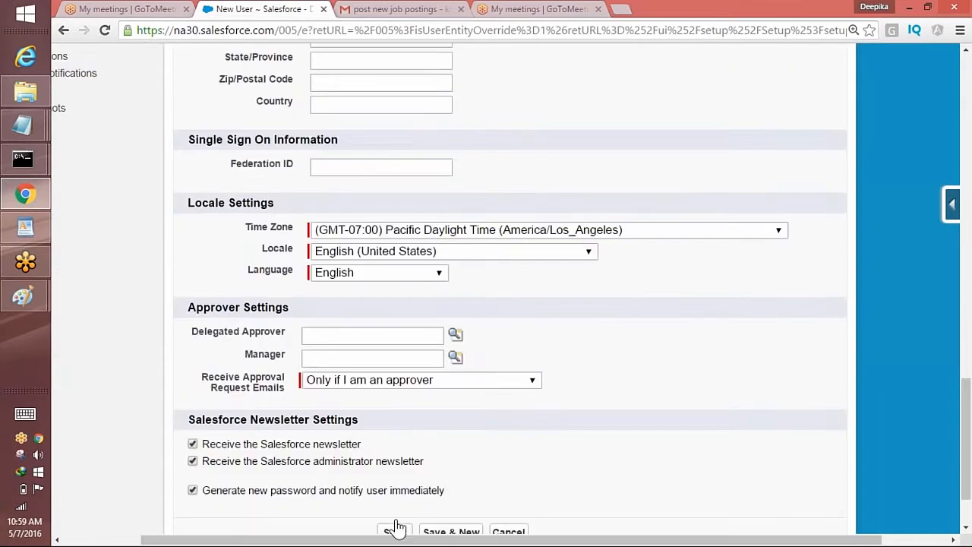
click(397, 527)
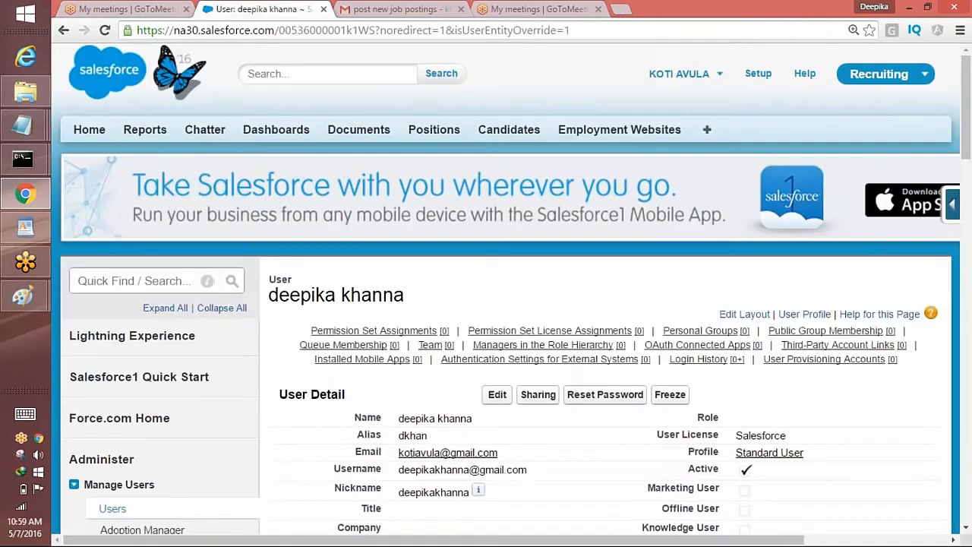
Review the saved user's details, comparing the username with the e-mail address.
mouse_move(968, 126)
mouse_down()
mouse_move(969, 220)
mouse_move(968, 145)
mouse_up()
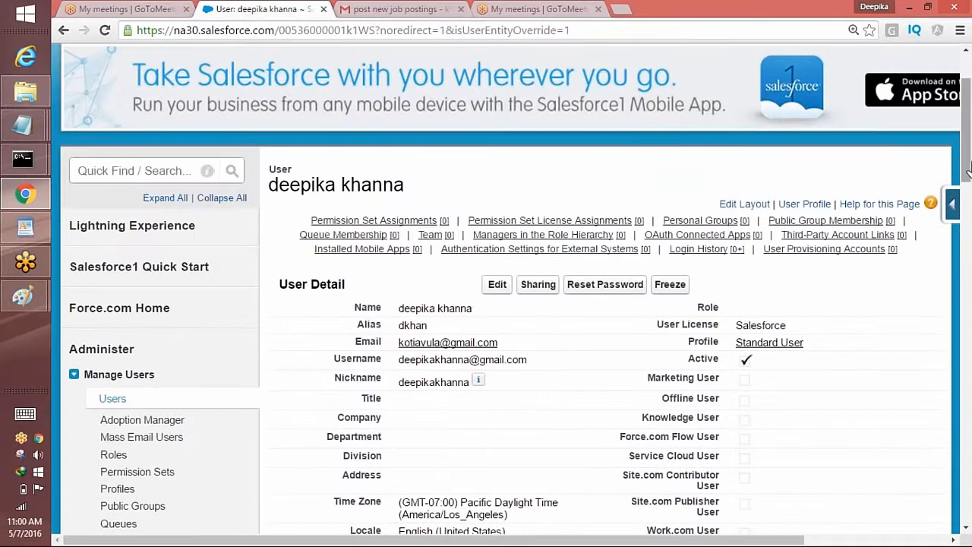
drag(967, 170, 967, 191)
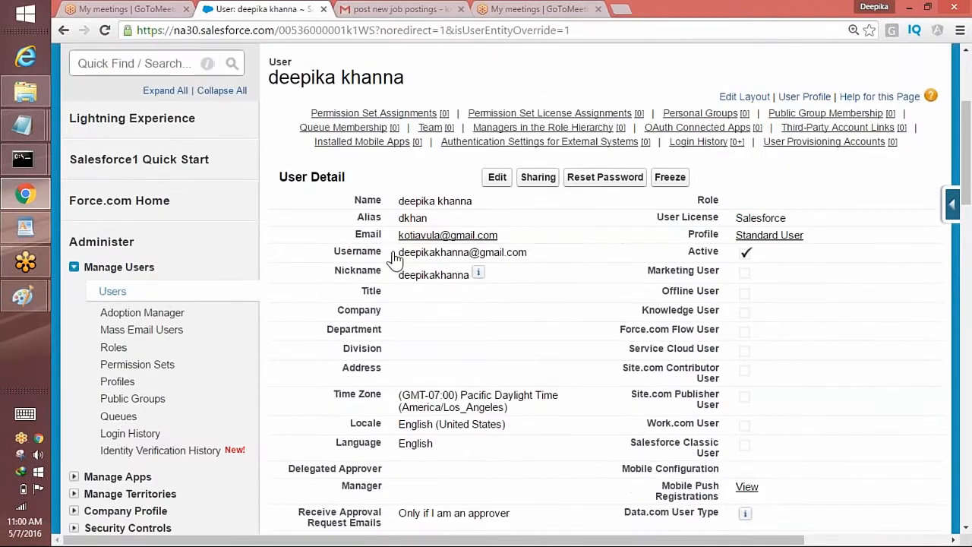
drag(394, 254, 527, 251)
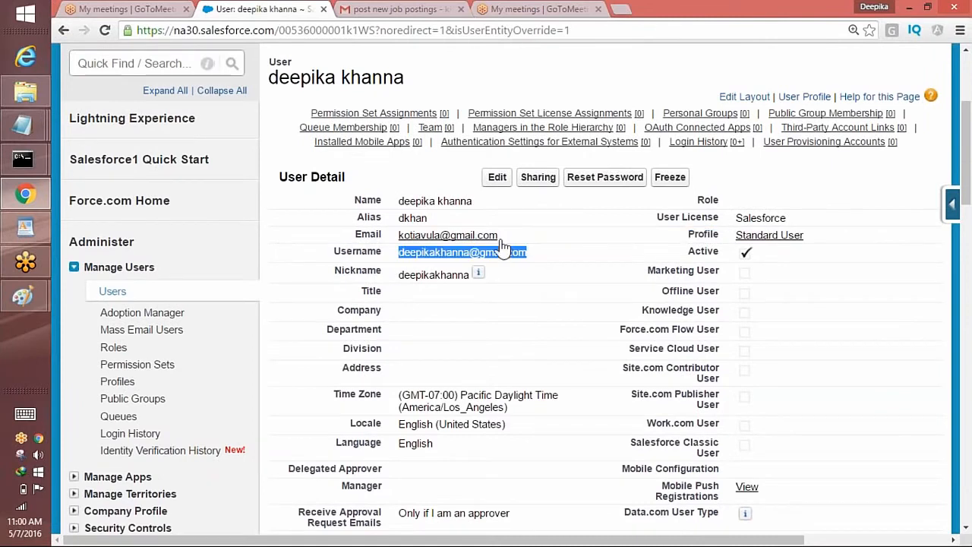
drag(501, 240, 405, 243)
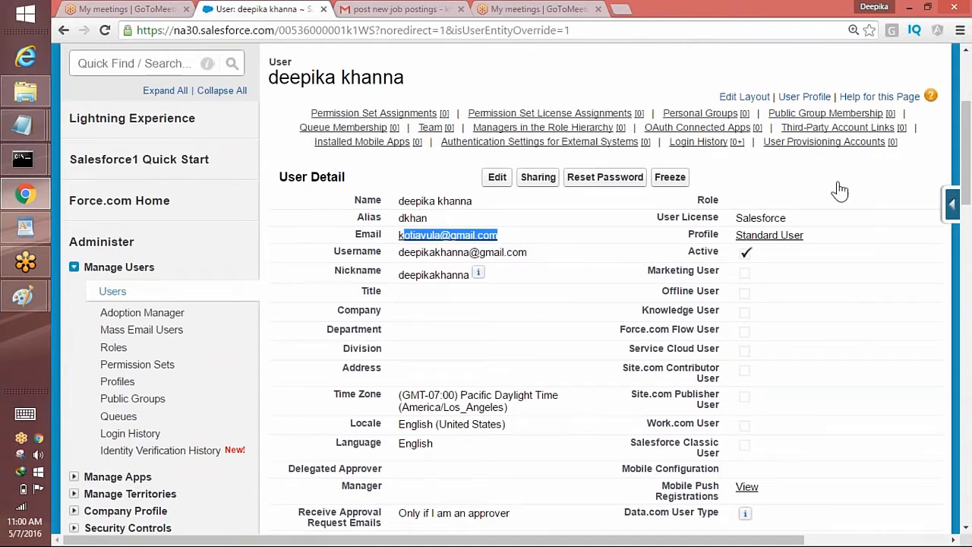
scroll(968, 87, down, 1)
scroll(969, 87, up, 3)
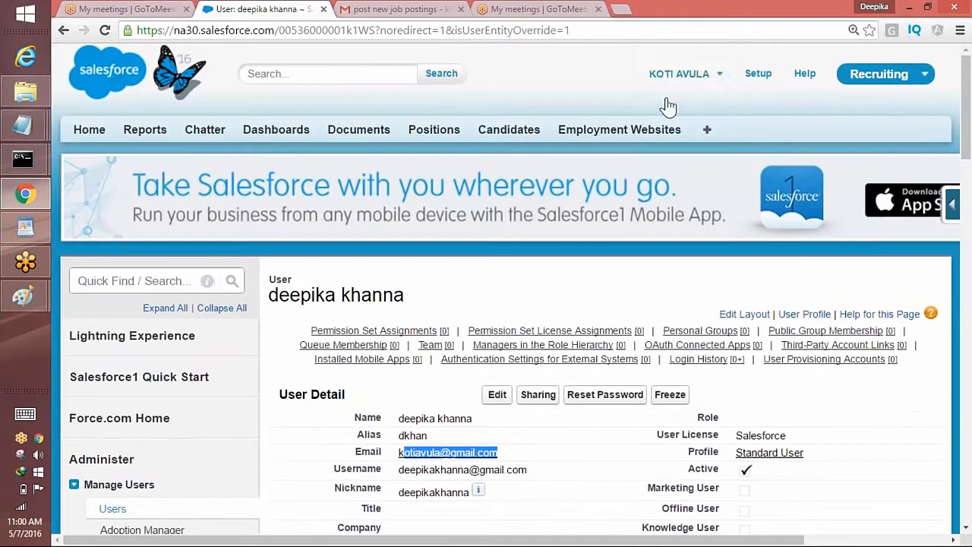
click(691, 90)
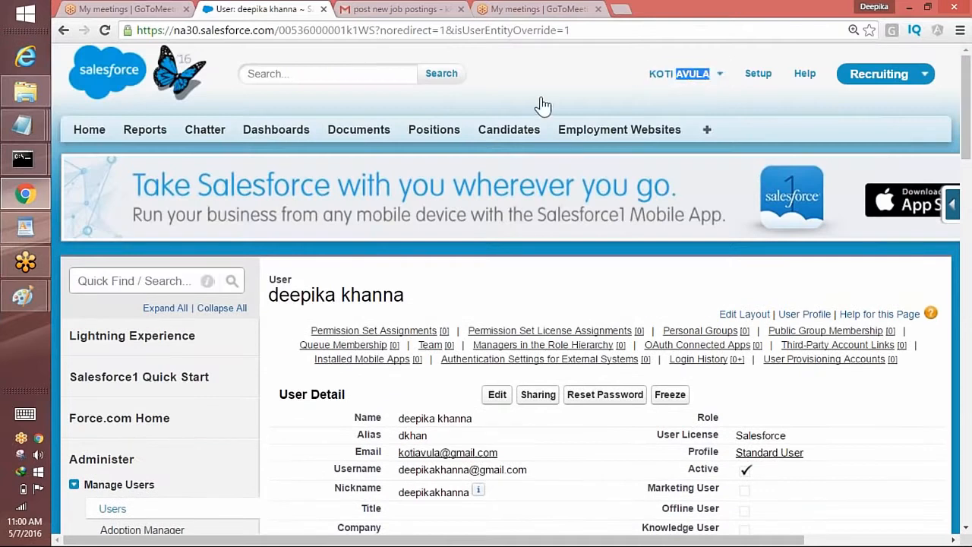
Search setup for "approv" and open the Approval Processes page.
click(151, 285)
text(approv)
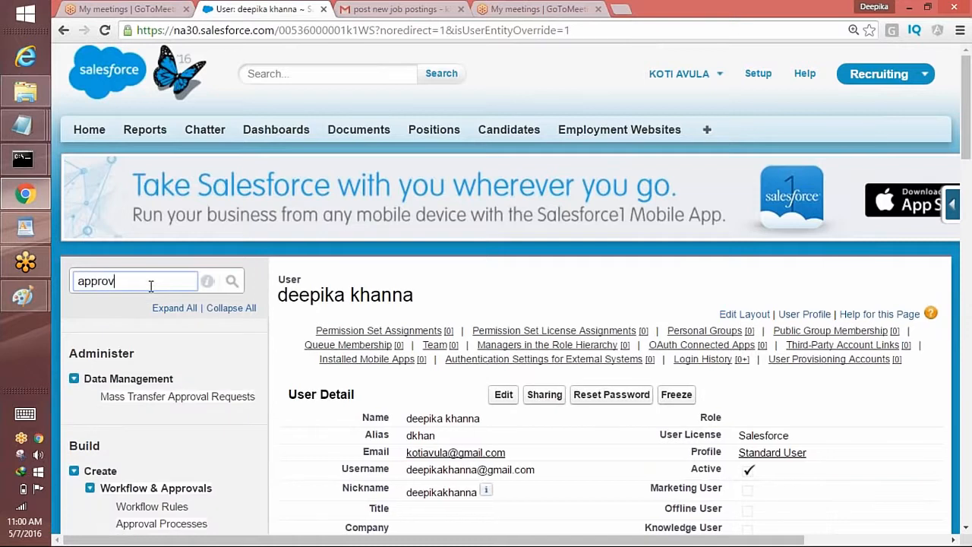
click(161, 523)
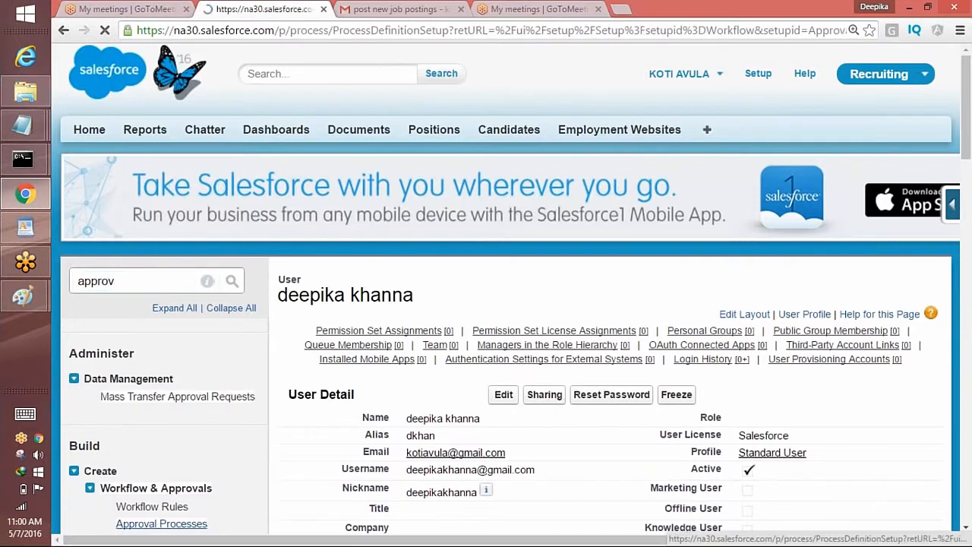
Switch to the approval process sketch in Paint and start a blank drawing, discarding the old sketch.
click(25, 295)
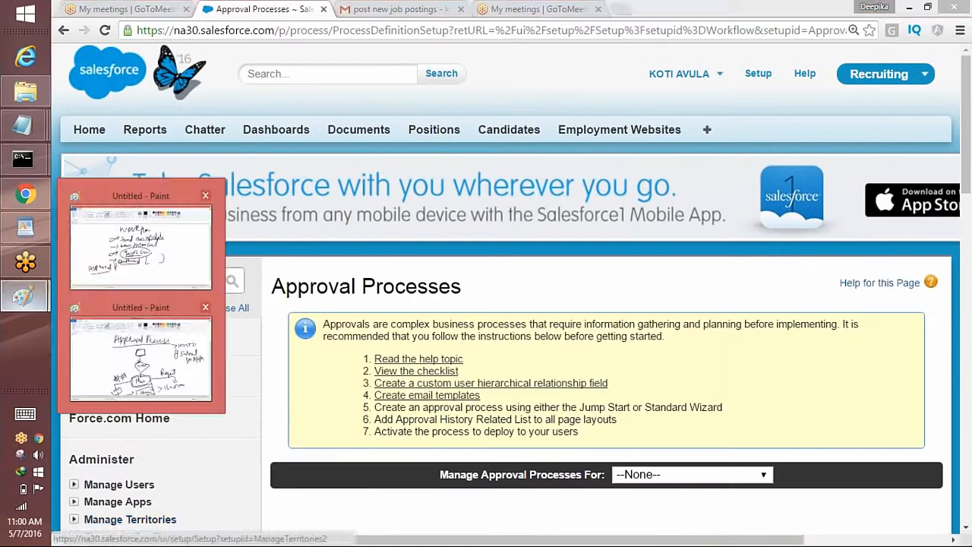
click(163, 374)
click(70, 25)
click(82, 53)
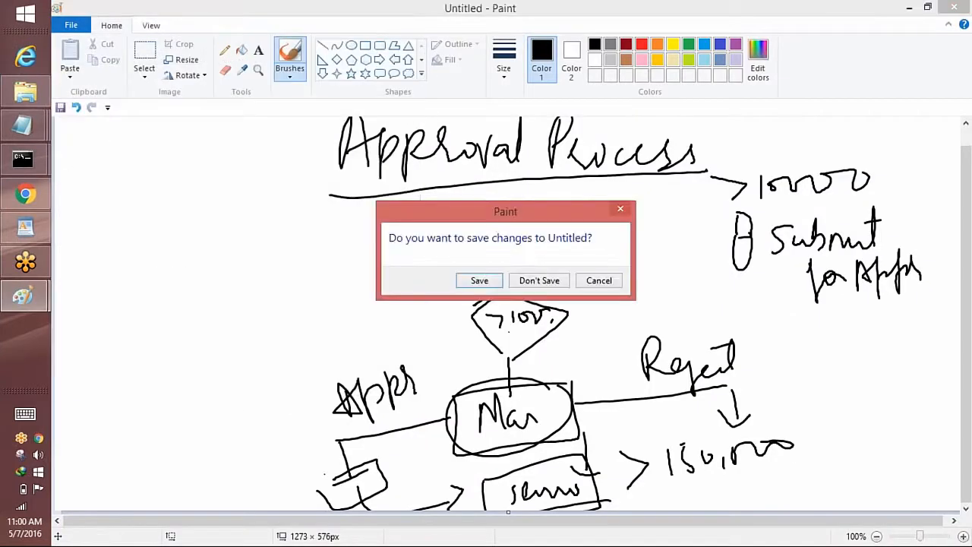
click(539, 281)
Handwrite the heading "App" with the condition "Position > 150,000" beneath it.
mouse_move(347, 175)
mouse_down()
mouse_move(347, 141)
mouse_move(341, 175)
mouse_move(385, 149)
mouse_move(397, 151)
mouse_up()
mouse_move(408, 196)
mouse_down()
mouse_move(407, 218)
mouse_move(414, 198)
mouse_move(428, 210)
mouse_move(492, 203)
mouse_move(511, 215)
mouse_up()
mouse_move(537, 185)
mouse_down()
mouse_move(555, 191)
mouse_move(541, 214)
mouse_up()
mouse_move(585, 181)
mouse_down()
mouse_move(583, 209)
mouse_move(619, 180)
mouse_move(594, 214)
mouse_up()
mouse_move(618, 185)
mouse_down()
mouse_move(631, 208)
mouse_move(650, 191)
mouse_move(688, 196)
mouse_move(688, 187)
mouse_up()
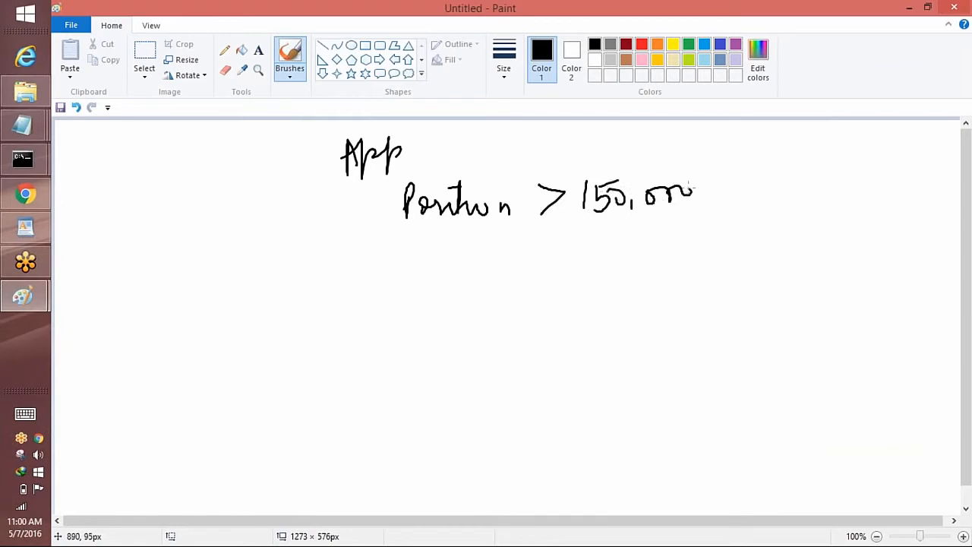
Draw an arrow to the word "Manager" under the condition, frame both lines, and underline 150,000 and Manager.
drag(502, 231, 523, 263)
mouse_move(578, 237)
mouse_down()
mouse_move(577, 259)
mouse_move(683, 254)
mouse_move(684, 282)
mouse_up()
drag(692, 251, 725, 241)
drag(586, 269, 714, 261)
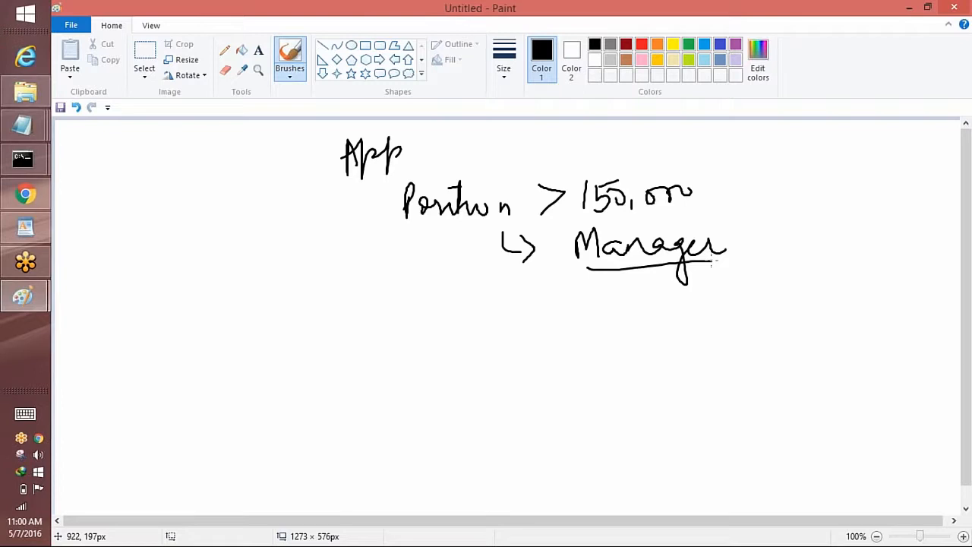
mouse_move(383, 180)
mouse_down()
mouse_move(391, 261)
mouse_move(705, 152)
mouse_move(736, 252)
mouse_move(410, 287)
mouse_up()
drag(394, 243, 407, 280)
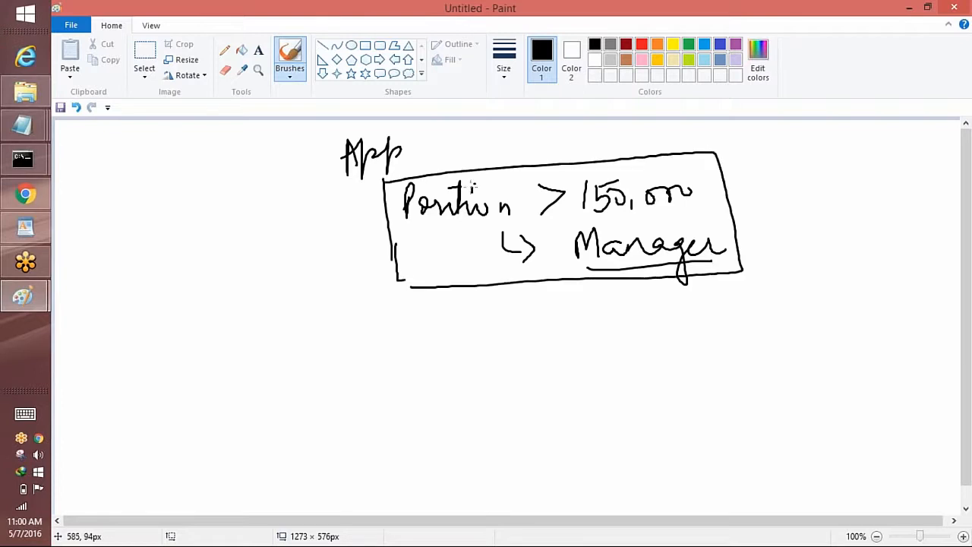
drag(578, 220, 692, 203)
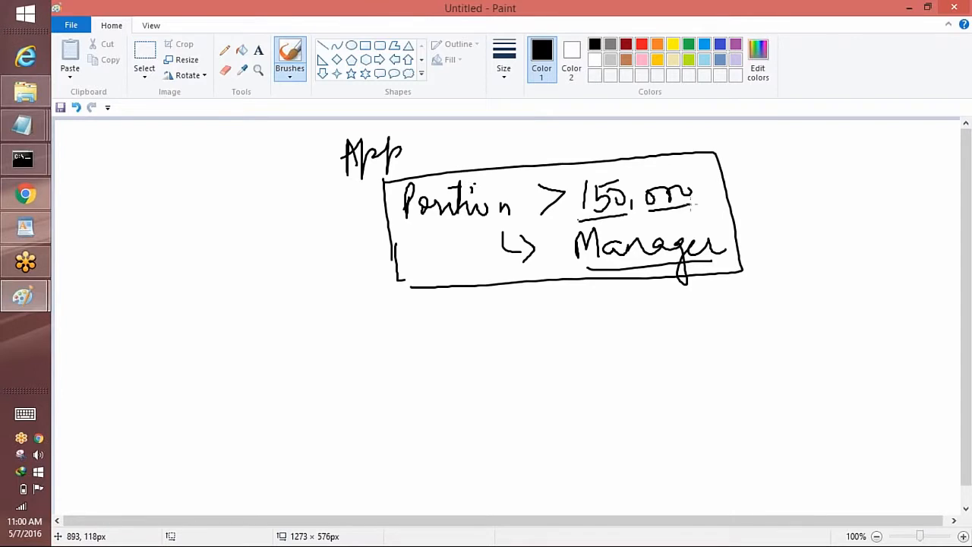
drag(569, 278, 714, 260)
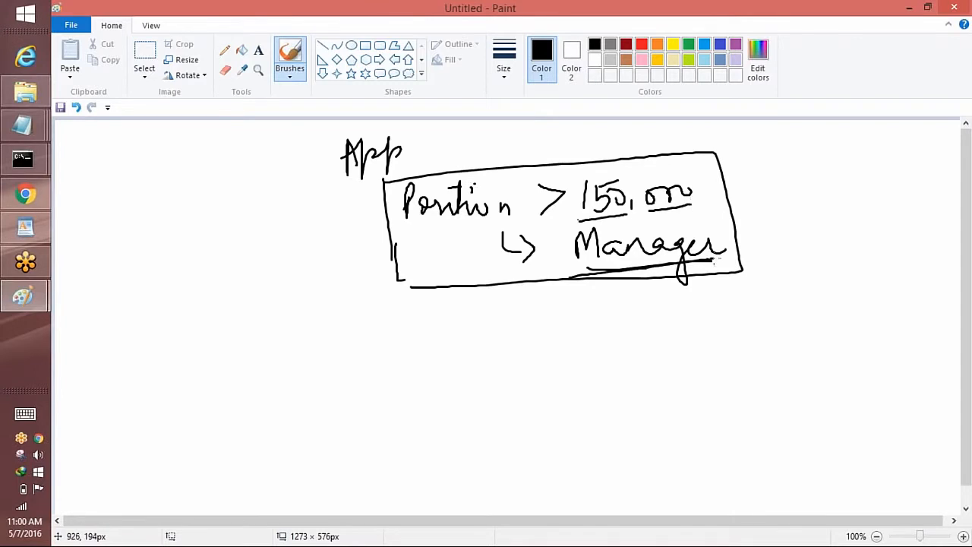
Handwrite "Submit" beside the framed rule, and circle and underline the 150,000 amount.
drag(810, 205, 797, 226)
mouse_move(817, 211)
mouse_down()
mouse_move(822, 225)
mouse_move(829, 213)
mouse_move(838, 224)
mouse_move(890, 218)
mouse_move(908, 200)
mouse_up()
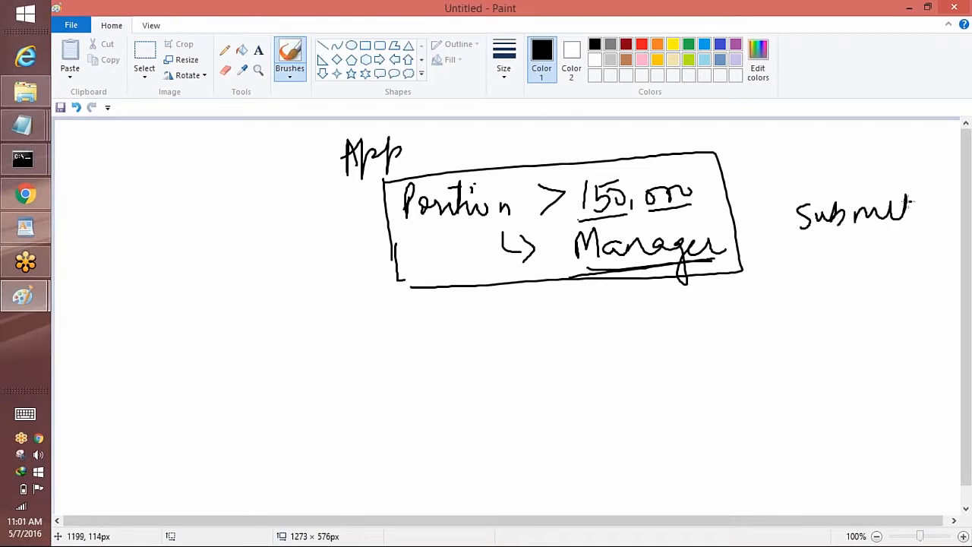
mouse_move(687, 161)
mouse_down()
mouse_move(589, 229)
mouse_move(680, 169)
mouse_up()
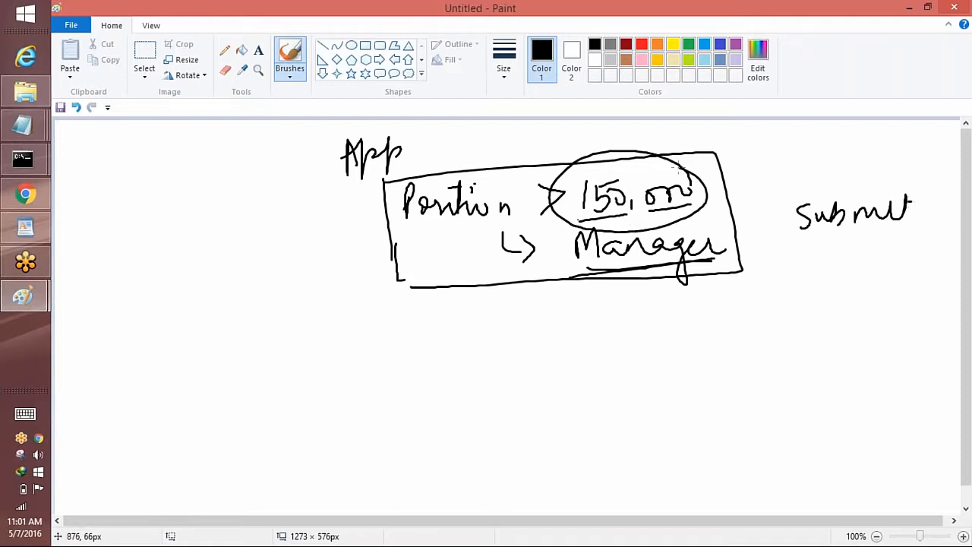
drag(577, 224, 681, 211)
Handwrite an underlined "> 5000" below "Submit" with an arrow leading to the letter "A".
mouse_move(772, 265)
mouse_down()
mouse_move(783, 289)
mouse_move(808, 272)
mouse_move(807, 285)
mouse_move(872, 265)
mouse_up()
drag(792, 305, 892, 289)
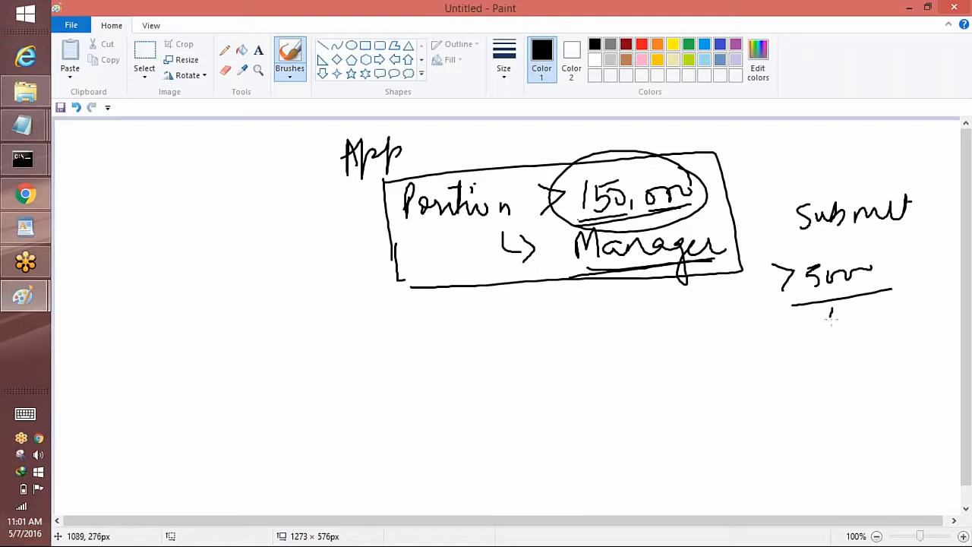
mouse_move(830, 310)
mouse_down()
mouse_move(856, 337)
mouse_move(890, 328)
mouse_move(893, 340)
mouse_up()
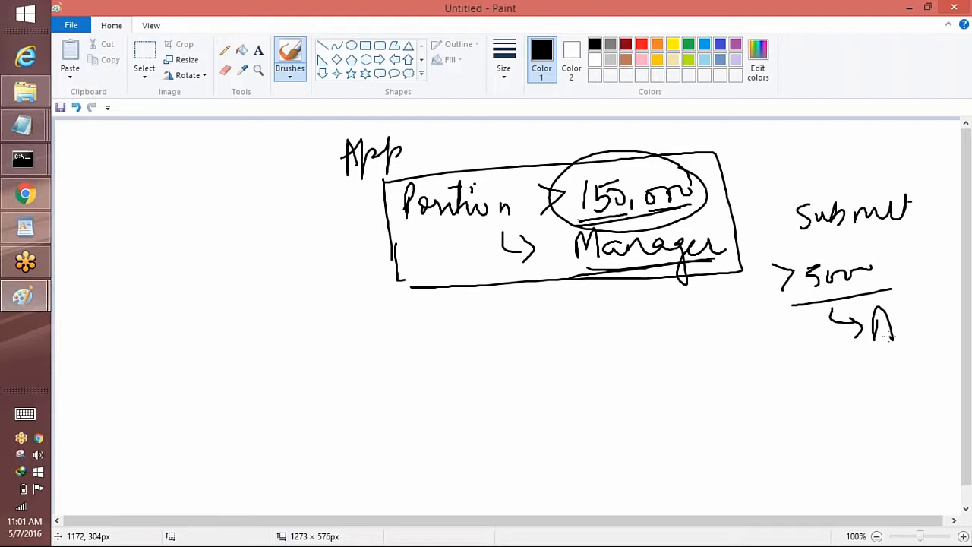
Outline the 150,000 amount again, scribble a partial number below the frame, and draw heavy vertical strokes left of "Manager".
mouse_move(687, 169)
mouse_down()
mouse_move(553, 186)
mouse_move(672, 220)
mouse_move(697, 190)
mouse_move(570, 188)
mouse_move(684, 203)
mouse_up()
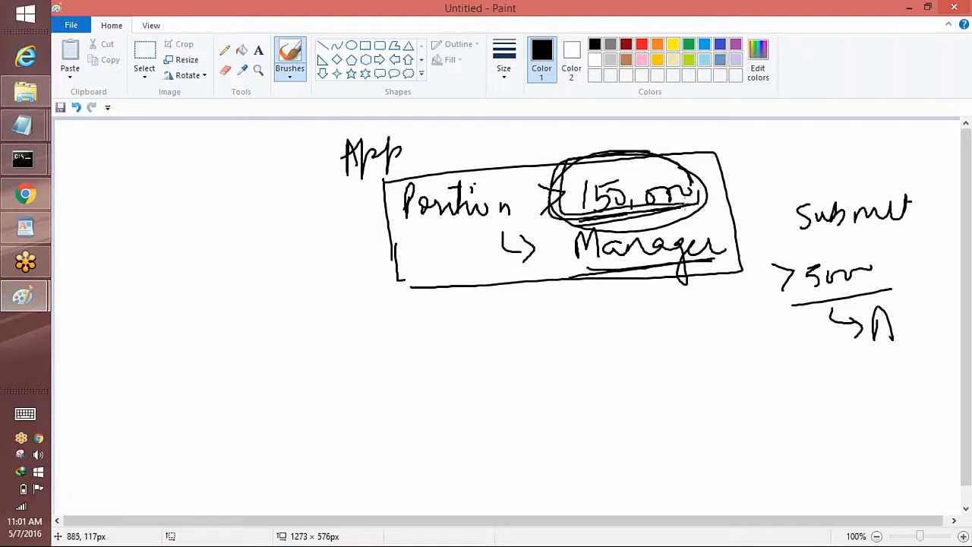
drag(614, 304, 615, 342)
mouse_move(625, 321)
mouse_down()
mouse_move(628, 335)
mouse_move(641, 317)
mouse_up()
click(658, 322)
drag(565, 186, 567, 281)
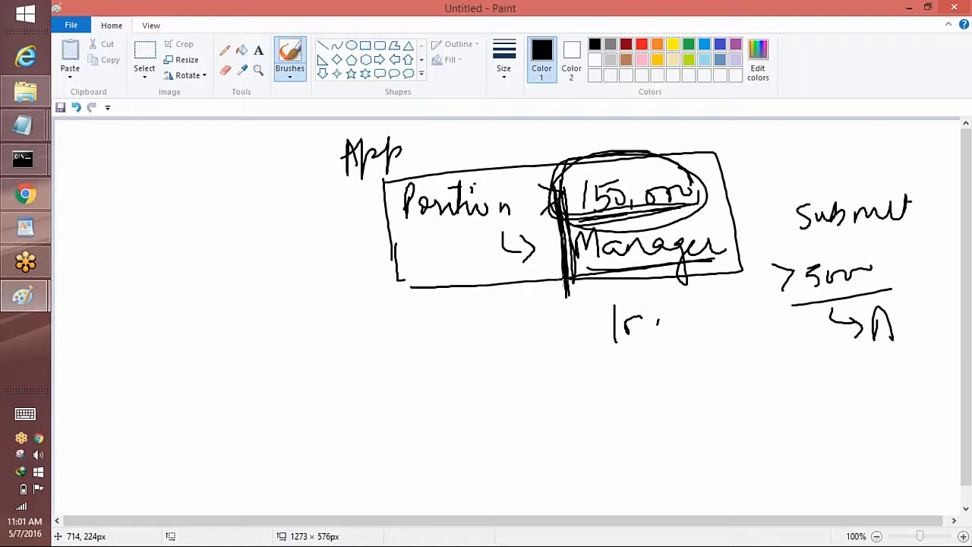
Switch to Chrome, search Salesforce setup for "approv", and open the Approval Processes page.
click(909, 7)
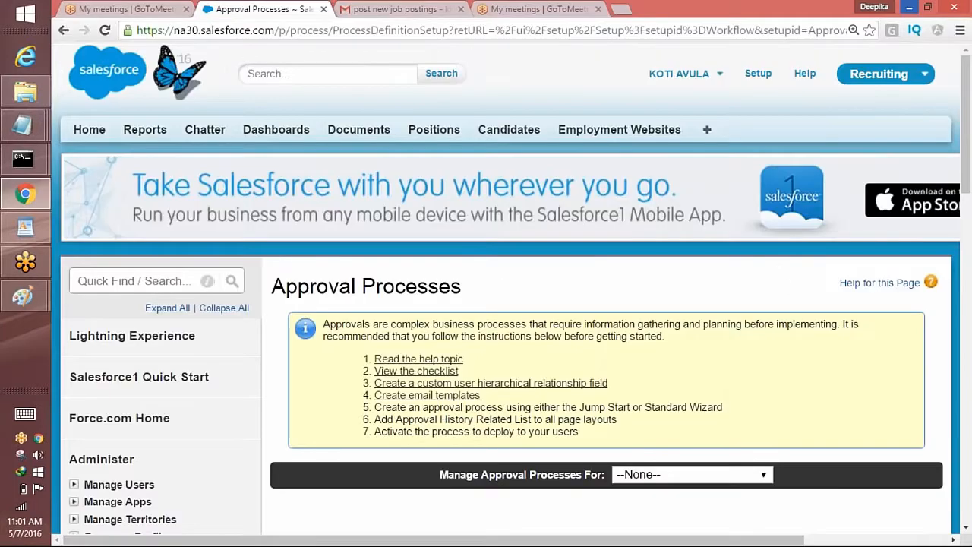
click(131, 284)
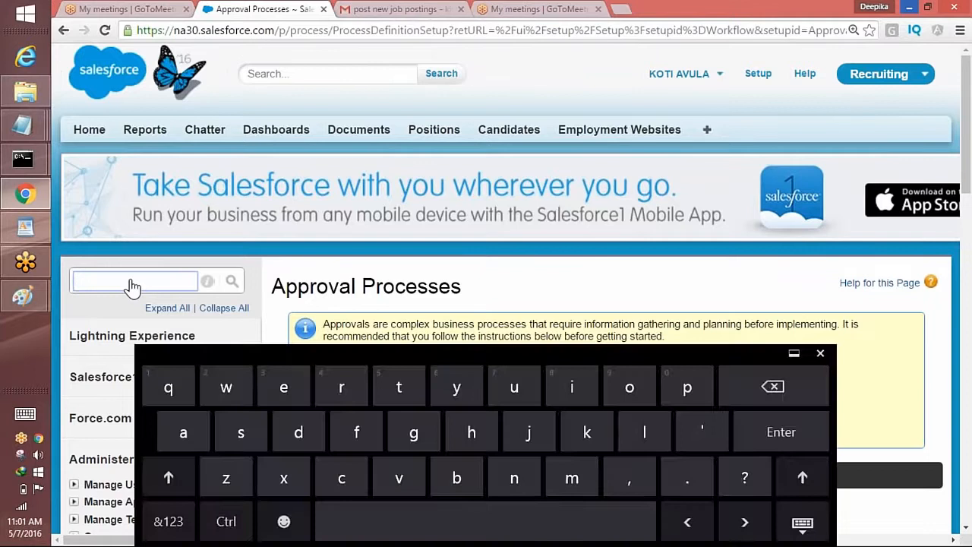
text(app)
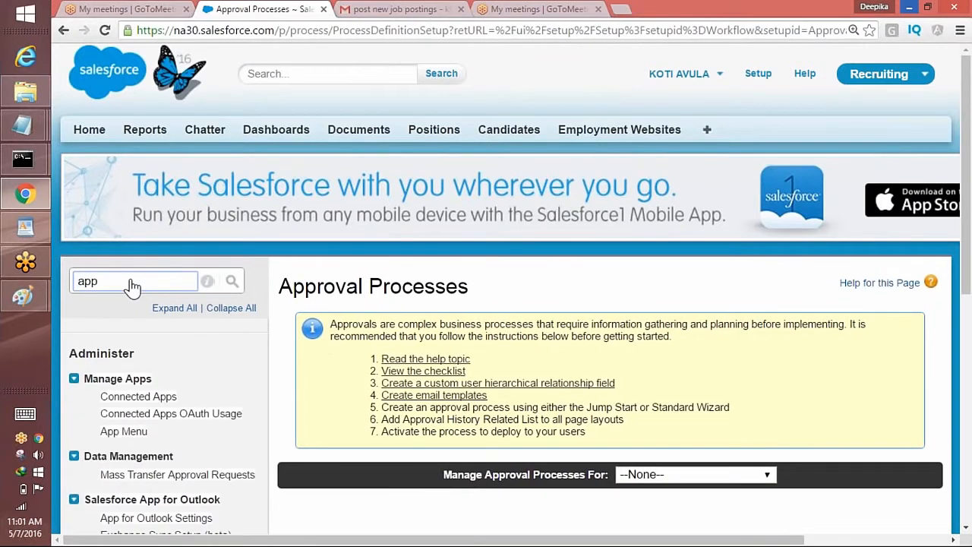
text(rov)
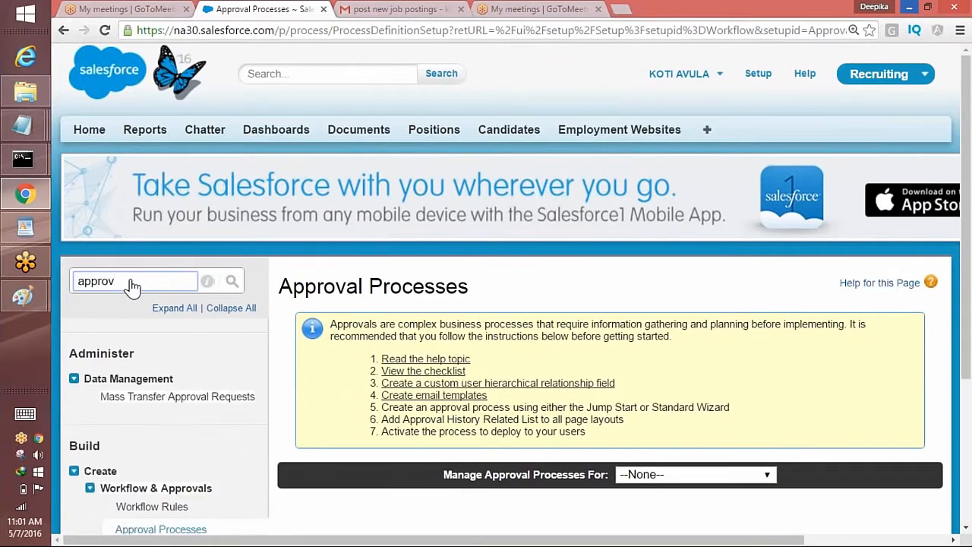
scroll(210, 311, down, 2)
click(190, 412)
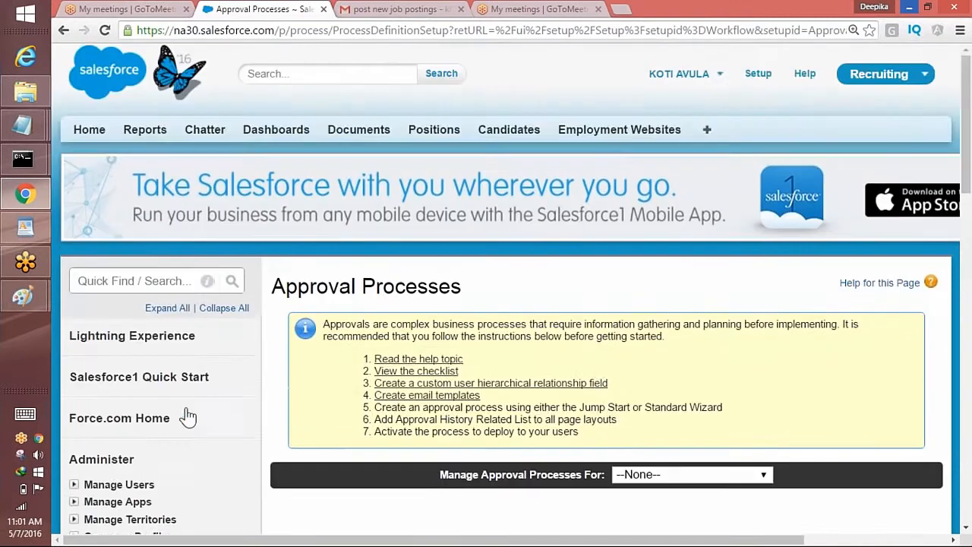
Choose Position as the object whose approval processes are managed.
scroll(598, 368, down, 2)
click(683, 291)
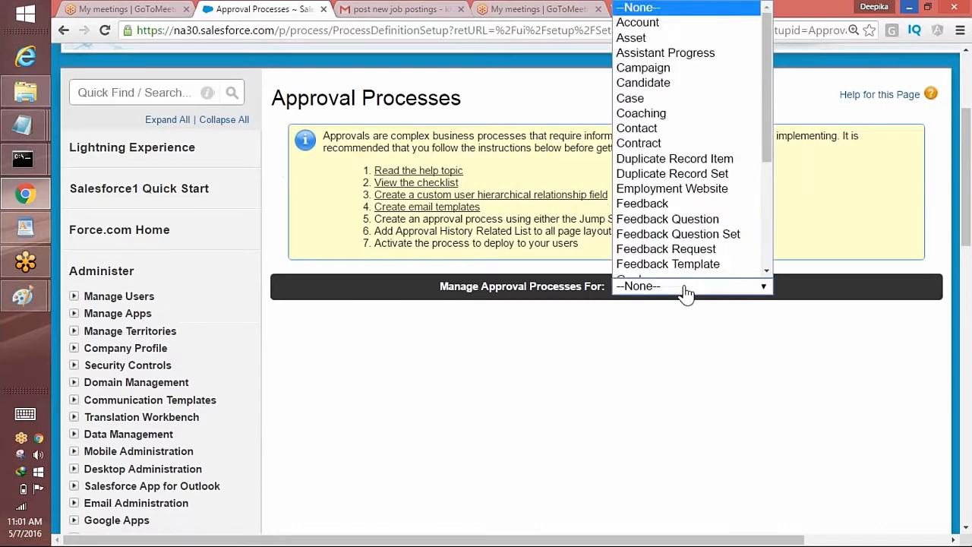
drag(768, 159, 771, 268)
click(642, 195)
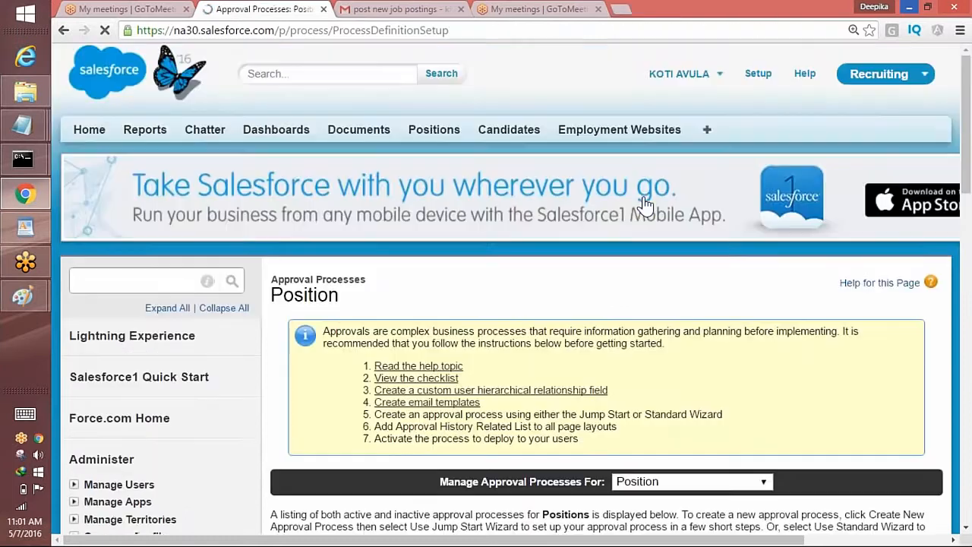
Start a new approval process for Position using the Jump Start Wizard.
scroll(578, 319, down, 3)
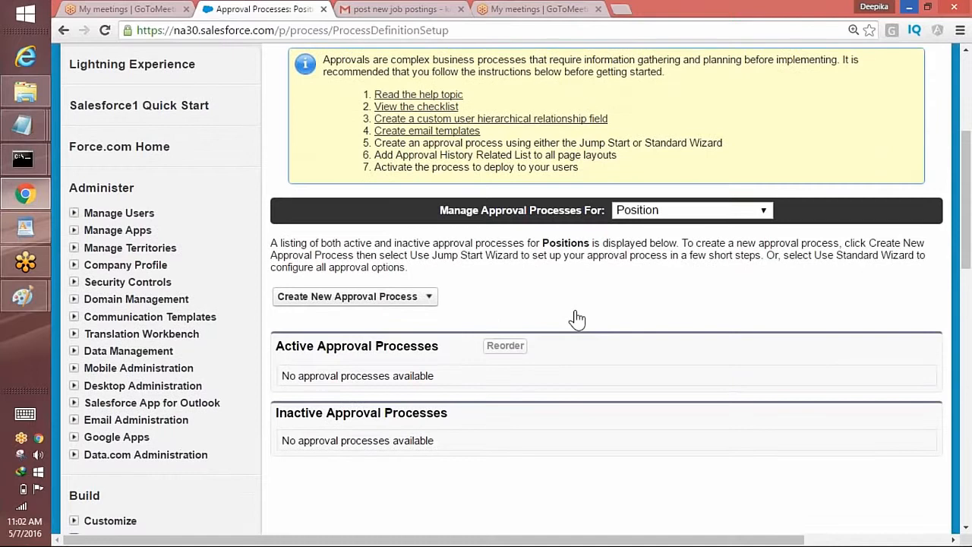
click(395, 301)
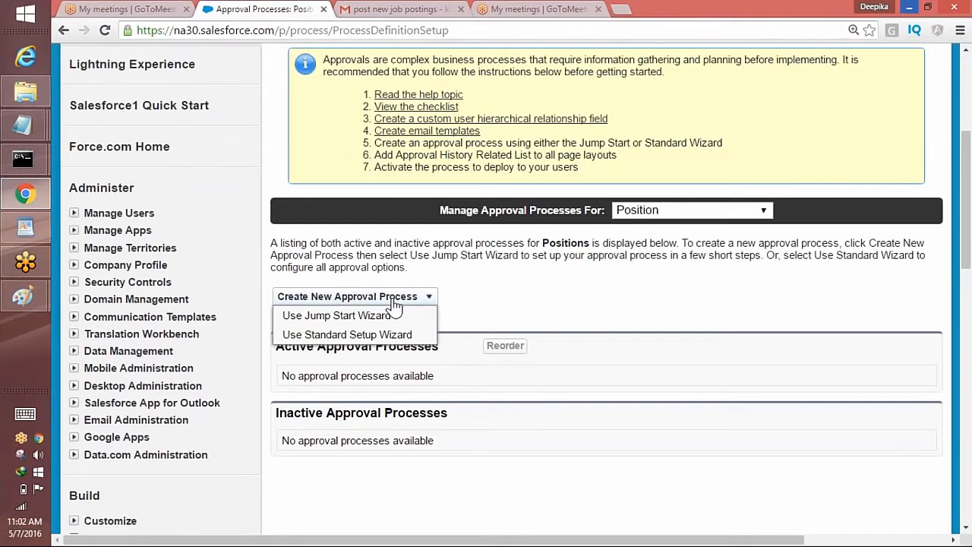
click(386, 316)
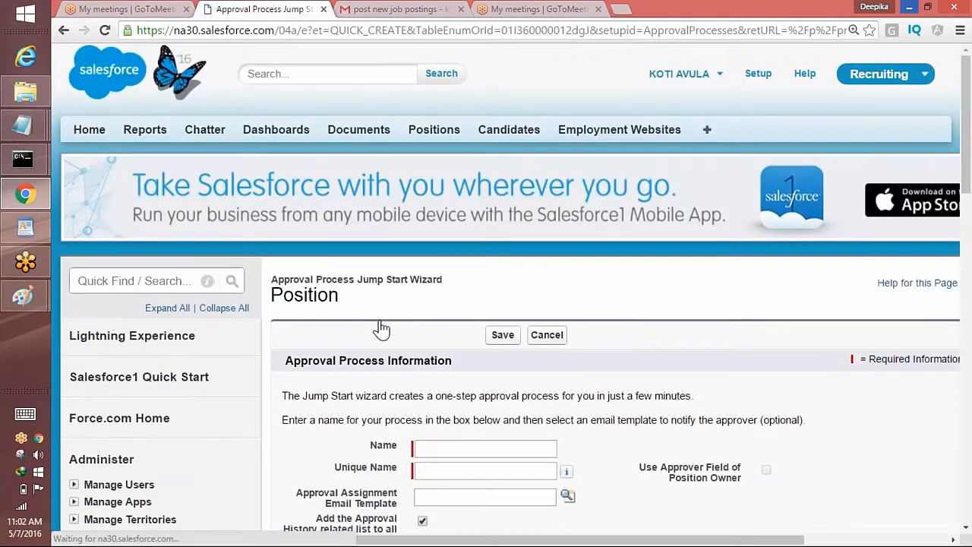
scroll(694, 238, down, 3)
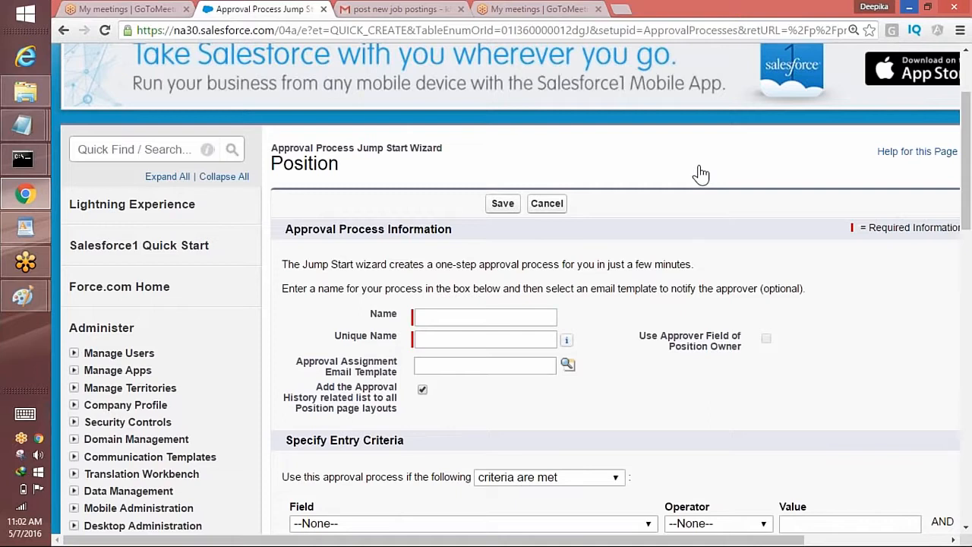
Name the approval process "approval from" followed by the person's first name, and let the unique name fill in from it.
click(432, 319)
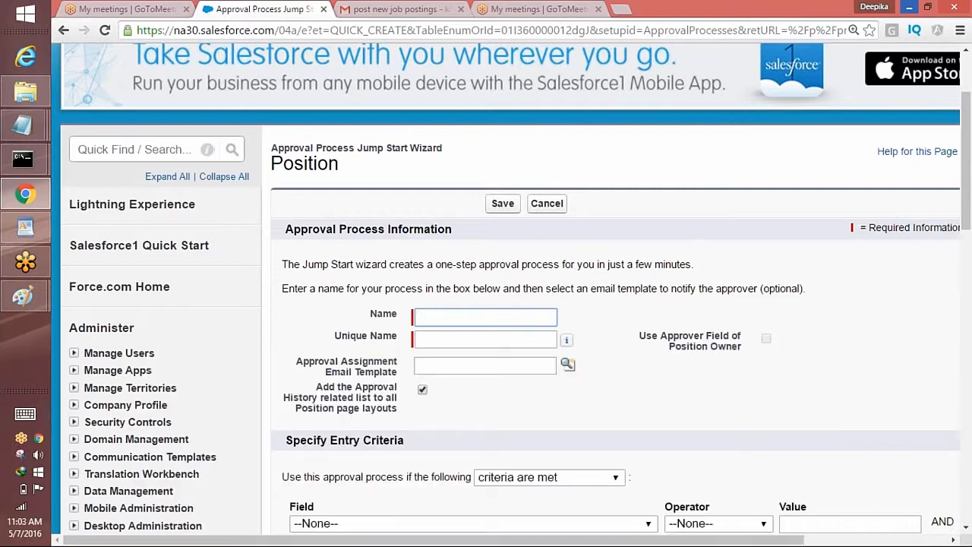
click(478, 320)
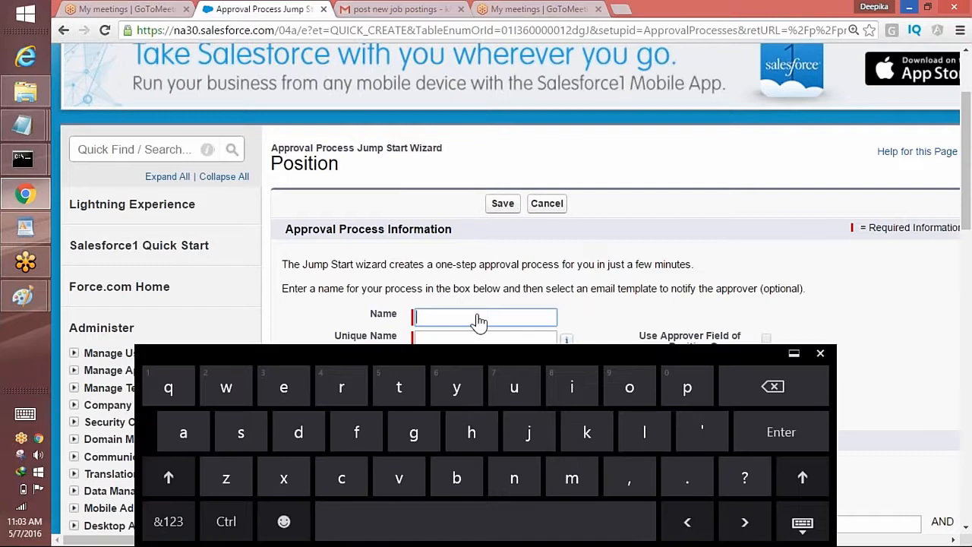
key(BackSpace)
text(appr)
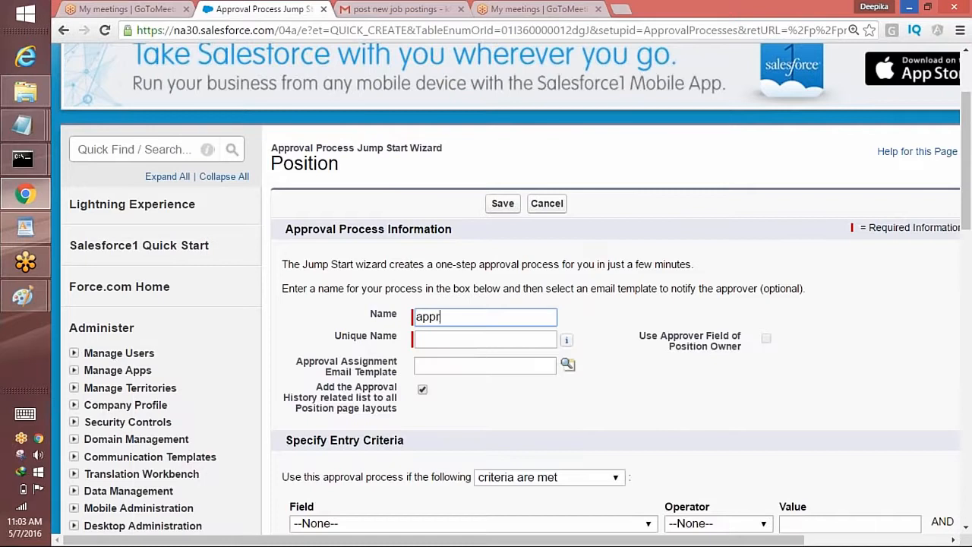
text(oval from deepika)
key(Tab)
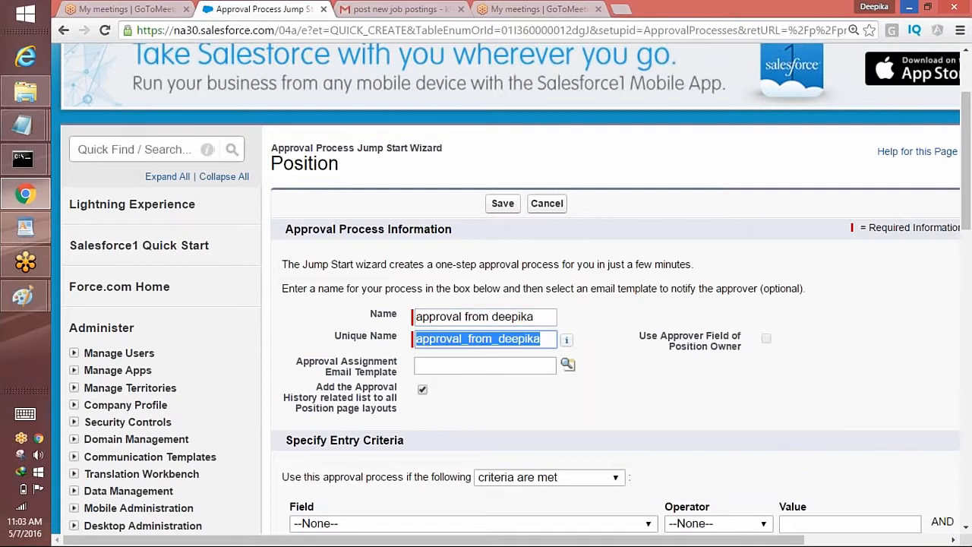
Select the HTML Recruiting template as the approval assignment email template.
click(569, 368)
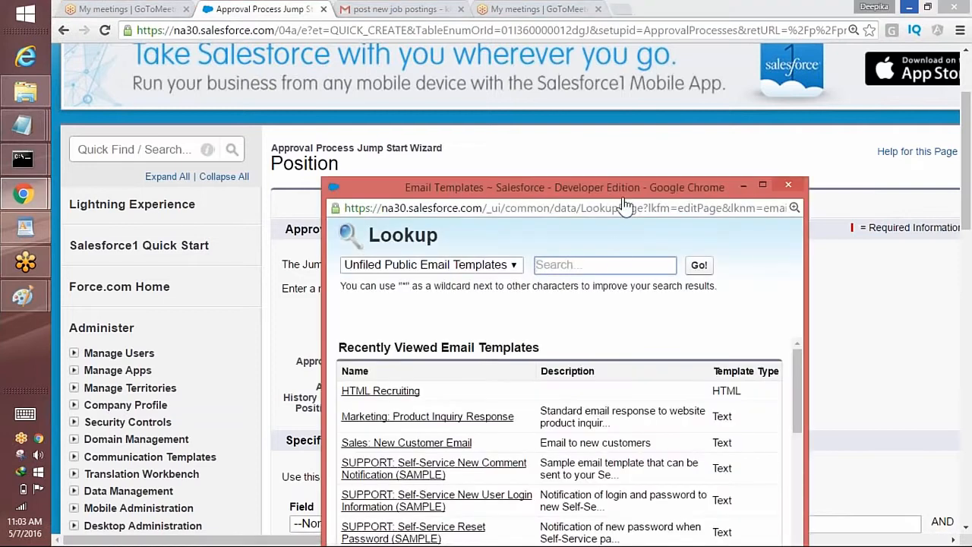
drag(638, 193, 669, 144)
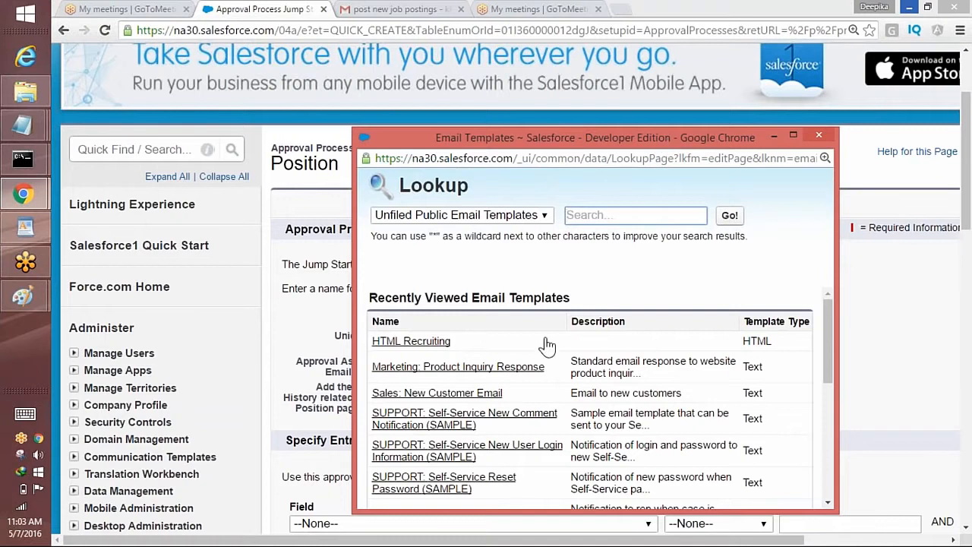
click(381, 342)
click(637, 401)
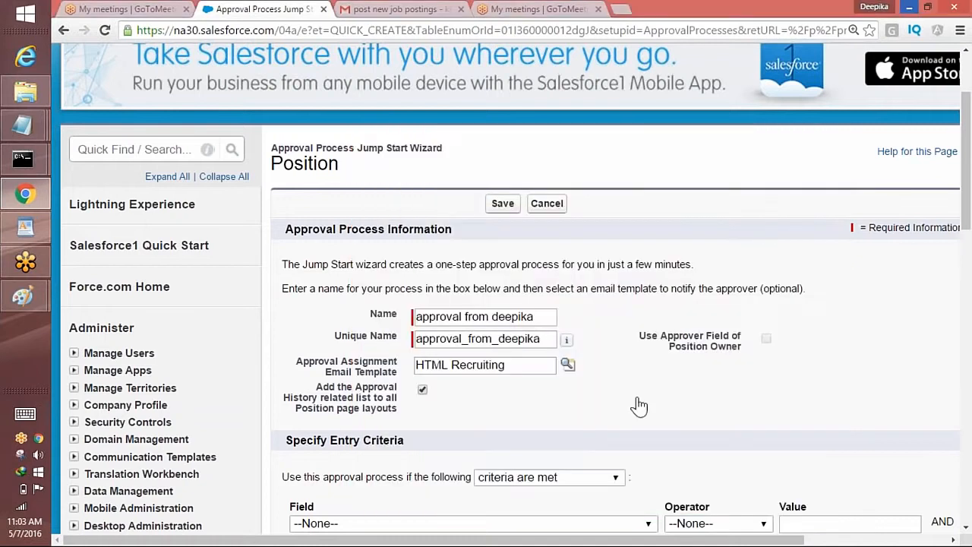
Set the first entry criterion to Position: Max Pay greater than 50000.
drag(968, 200, 969, 263)
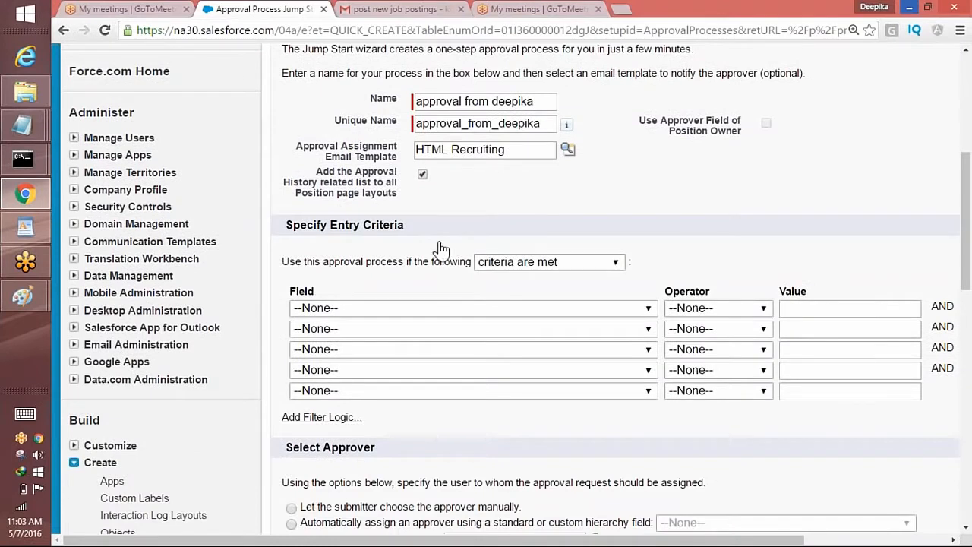
drag(968, 242, 968, 247)
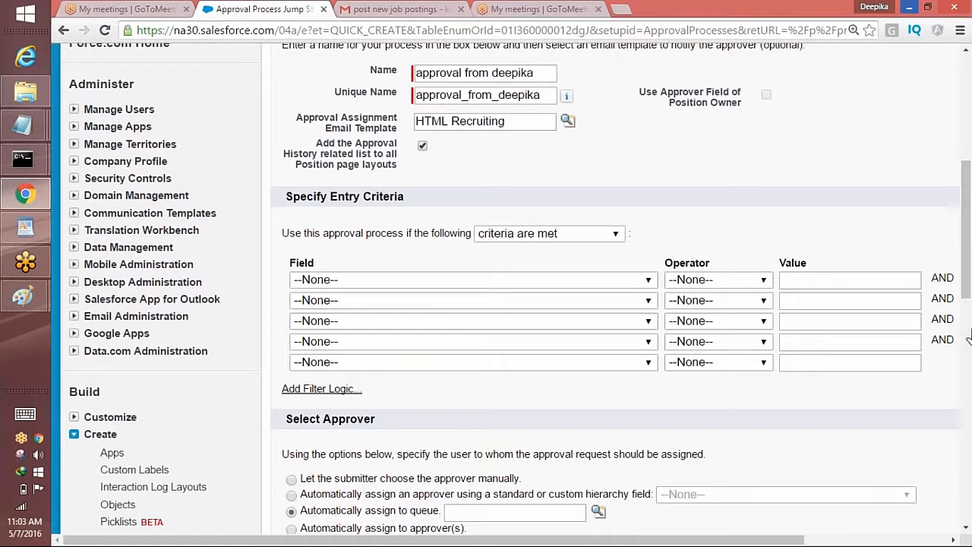
click(597, 281)
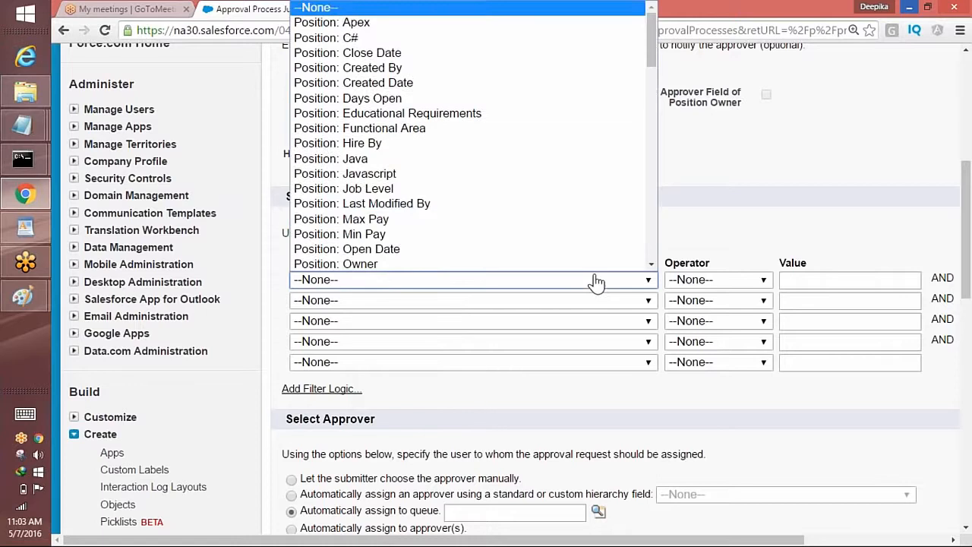
click(452, 220)
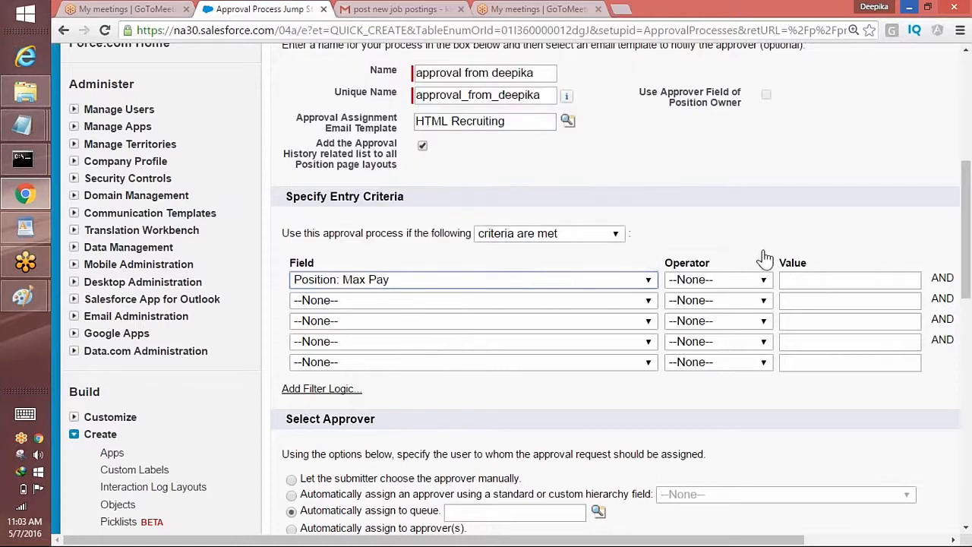
click(763, 280)
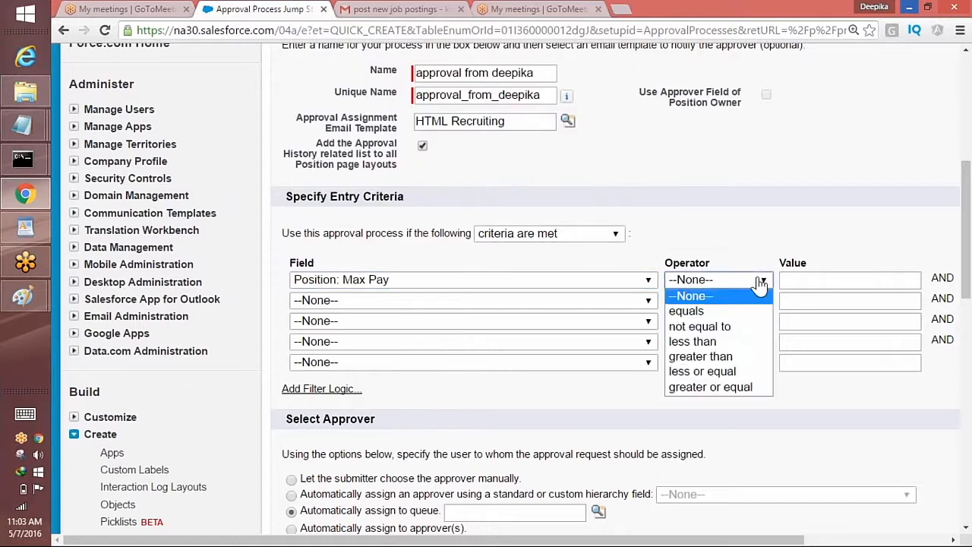
click(718, 356)
click(808, 282)
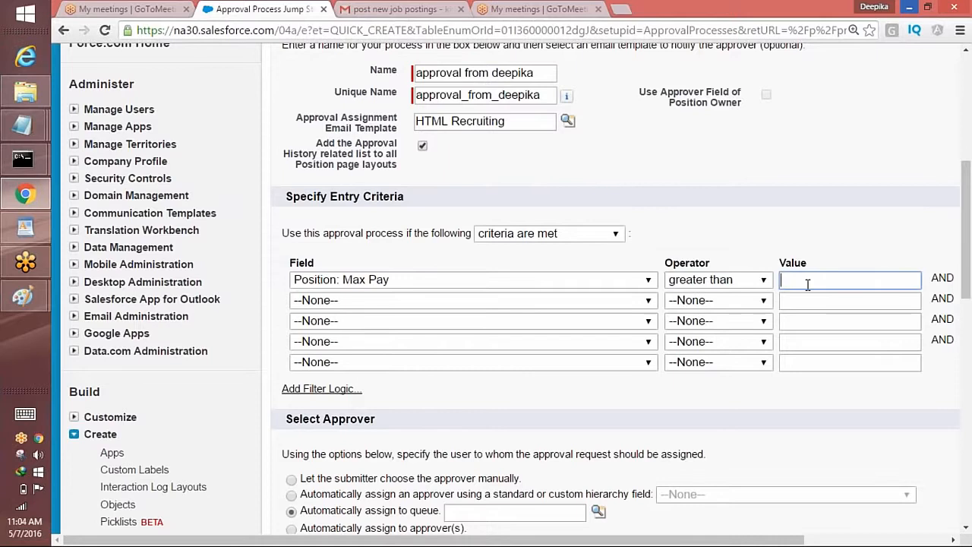
text(50000)
Switch to Paint and handwrite "100 R" below the framed rule.
mouse_move(23, 300)
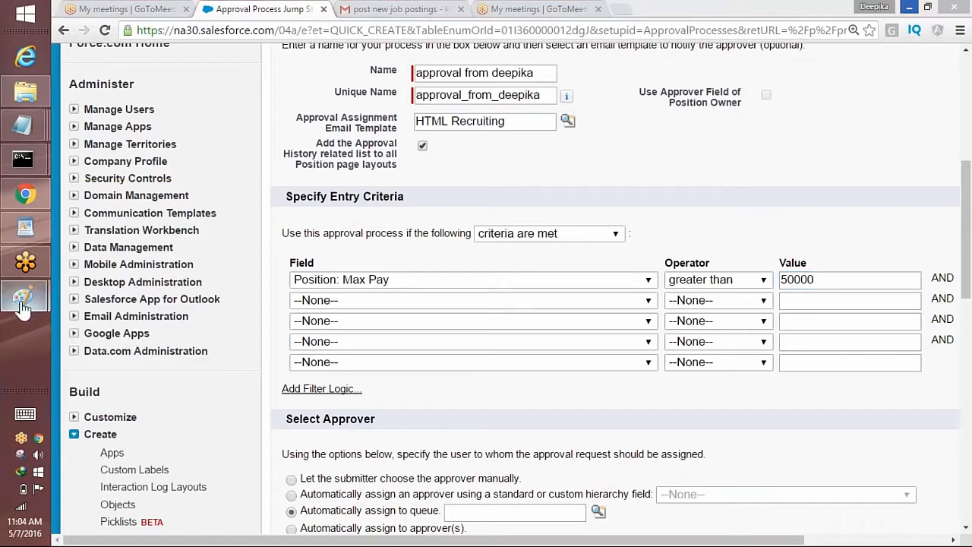
click(131, 367)
drag(307, 317, 309, 350)
mouse_move(322, 323)
mouse_down()
mouse_move(328, 345)
mouse_move(342, 321)
mouse_move(369, 347)
mouse_up()
drag(367, 304, 397, 329)
Handwrite "20" below "100 R", with an arrow to a struck-through greater-than sign and 50000.
drag(290, 389, 312, 406)
drag(333, 380, 389, 365)
mouse_move(377, 368)
mouse_down()
mouse_move(385, 376)
mouse_move(422, 365)
mouse_up()
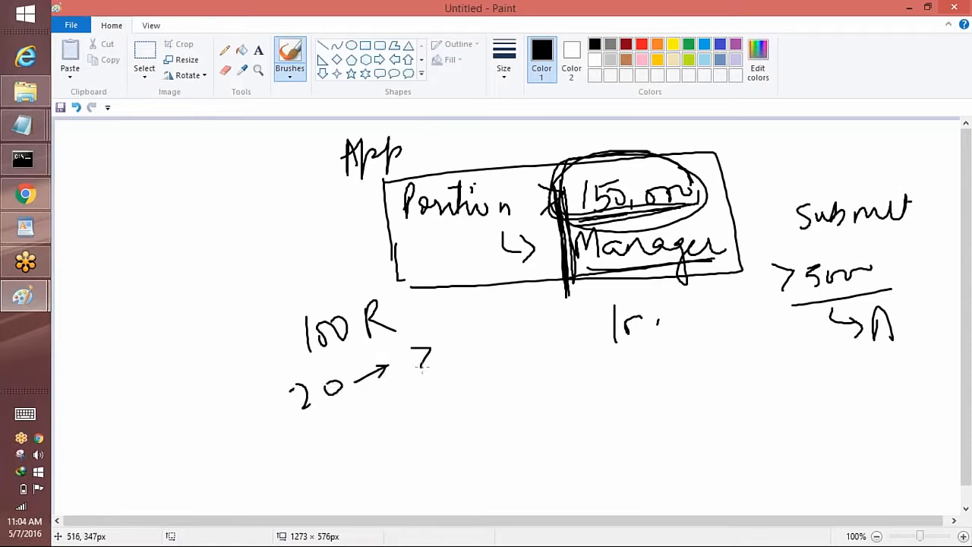
mouse_move(443, 332)
mouse_down()
mouse_move(445, 363)
mouse_move(432, 362)
mouse_up()
mouse_move(472, 332)
mouse_down()
mouse_move(462, 343)
mouse_move(496, 337)
mouse_move(523, 304)
mouse_up()
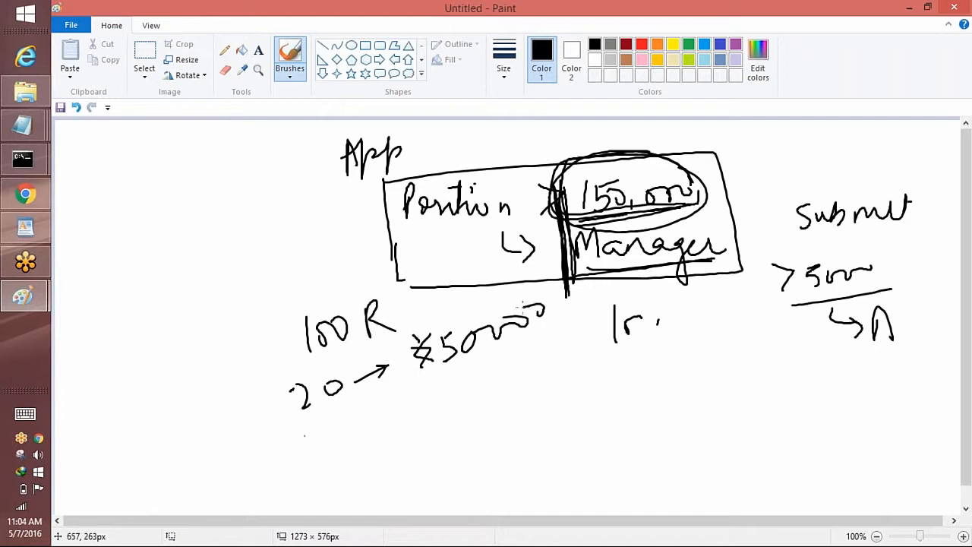
Handwrite two more rows below, "30 – > 50,000" and "50 – > 100,000".
mouse_move(304, 435)
mouse_down()
mouse_move(323, 445)
mouse_move(308, 454)
mouse_up()
drag(354, 425, 394, 406)
mouse_move(425, 387)
mouse_down()
mouse_move(444, 385)
mouse_move(434, 409)
mouse_up()
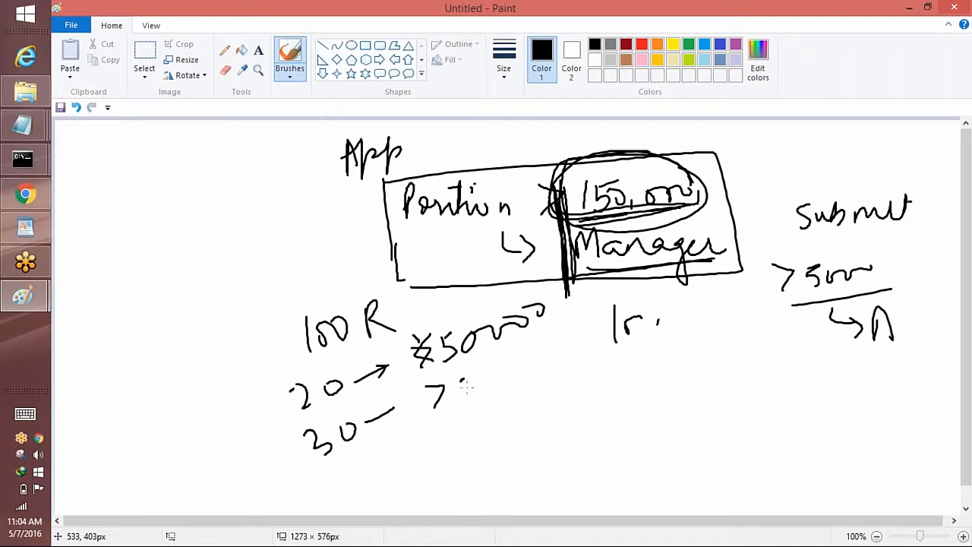
mouse_move(467, 372)
mouse_down()
mouse_move(460, 398)
mouse_move(564, 348)
mouse_up()
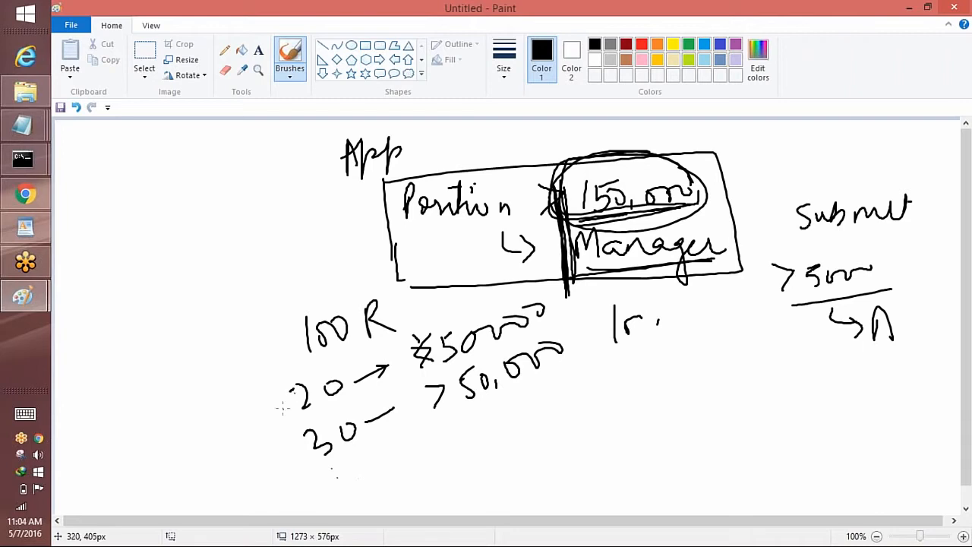
mouse_move(355, 473)
mouse_down()
mouse_move(364, 490)
mouse_move(390, 474)
mouse_up()
mouse_move(413, 461)
mouse_down()
mouse_move(436, 448)
mouse_move(458, 459)
mouse_up()
mouse_move(479, 417)
mouse_down()
mouse_move(507, 425)
mouse_move(521, 415)
mouse_up()
mouse_move(531, 418)
mouse_down()
mouse_move(534, 430)
mouse_move(553, 396)
mouse_move(584, 387)
mouse_move(569, 376)
mouse_up()
Handwrite "Entry" on one side of the rows and the comparisons "< 50,0" and "> 5000" on the other.
mouse_move(178, 263)
mouse_down()
mouse_move(179, 306)
mouse_move(215, 261)
mouse_move(236, 276)
mouse_up()
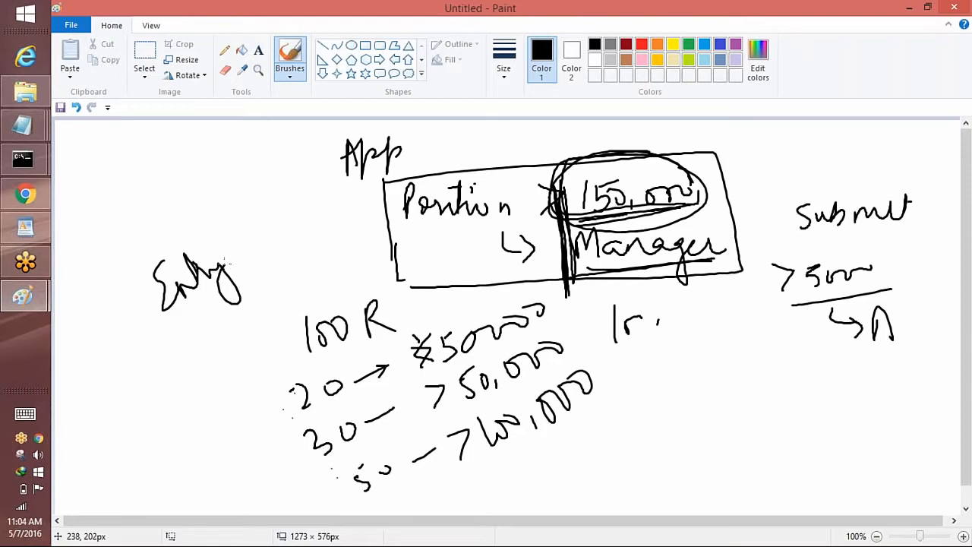
mouse_move(706, 365)
mouse_down()
mouse_move(707, 391)
mouse_move(716, 372)
mouse_move(719, 389)
mouse_move(747, 370)
mouse_move(761, 387)
mouse_up()
drag(776, 364, 779, 371)
drag(681, 427, 699, 458)
mouse_move(722, 417)
mouse_down()
mouse_move(730, 435)
mouse_move(721, 453)
mouse_up()
drag(754, 423, 800, 410)
Frame the 30 and 50 rows with heavy lines, then loop around the 20 row and strike it through.
drag(567, 322, 513, 332)
mouse_move(319, 494)
mouse_down()
mouse_move(300, 432)
mouse_move(612, 326)
mouse_move(348, 507)
mouse_move(460, 375)
mouse_move(632, 392)
mouse_move(329, 502)
mouse_move(600, 413)
mouse_move(532, 349)
mouse_move(352, 399)
mouse_up()
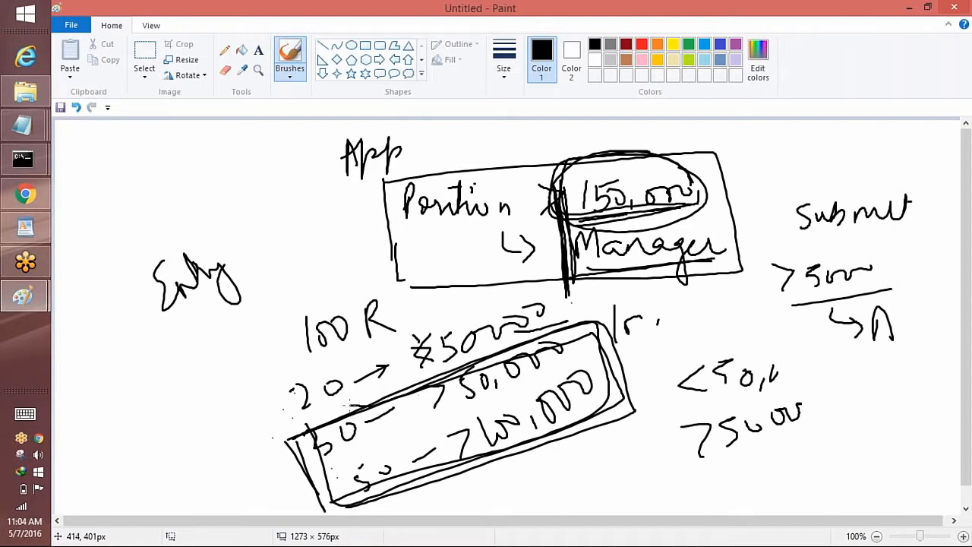
mouse_move(571, 302)
mouse_down()
mouse_move(406, 311)
mouse_move(482, 308)
mouse_up()
drag(338, 332, 465, 344)
drag(443, 304, 346, 395)
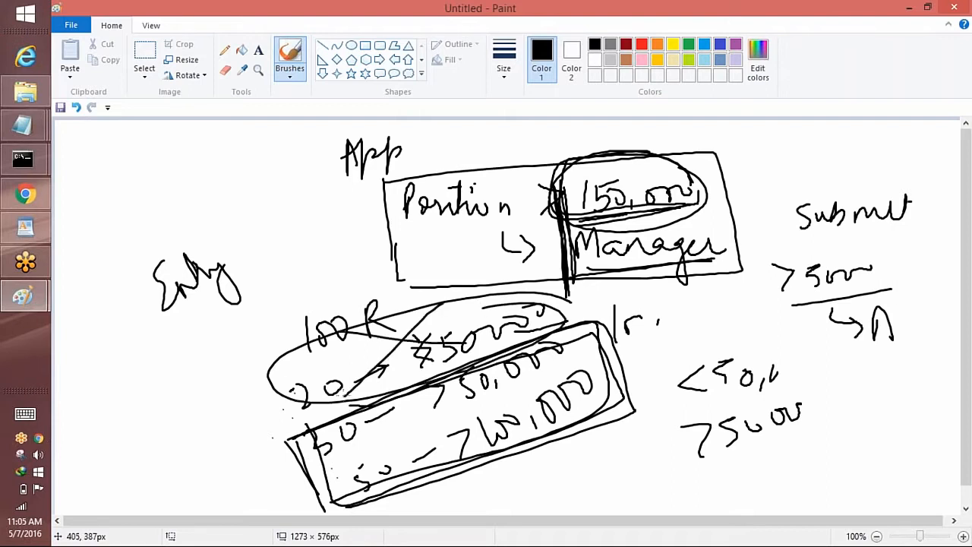
drag(341, 343, 416, 351)
drag(401, 342, 380, 363)
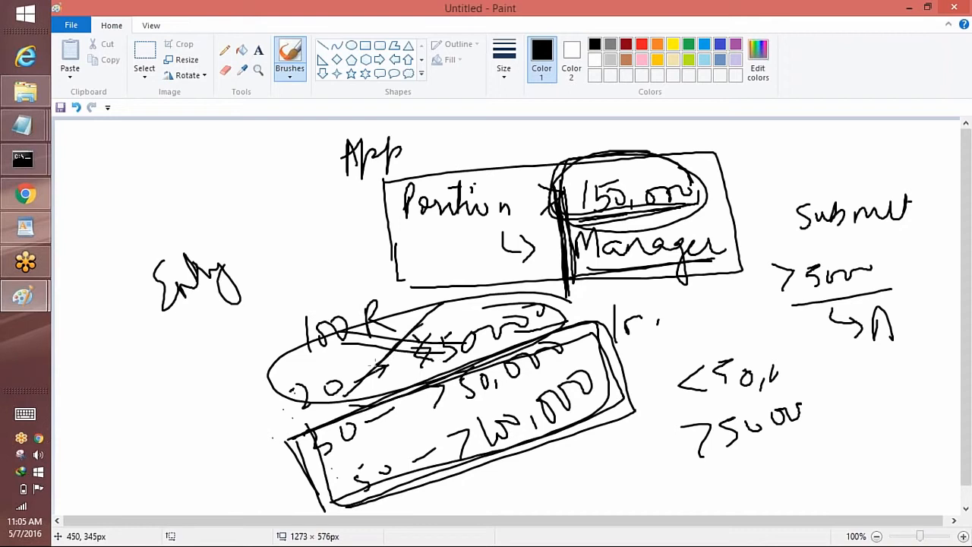
Discard the current drawing and start a new blank picture.
click(71, 25)
click(79, 46)
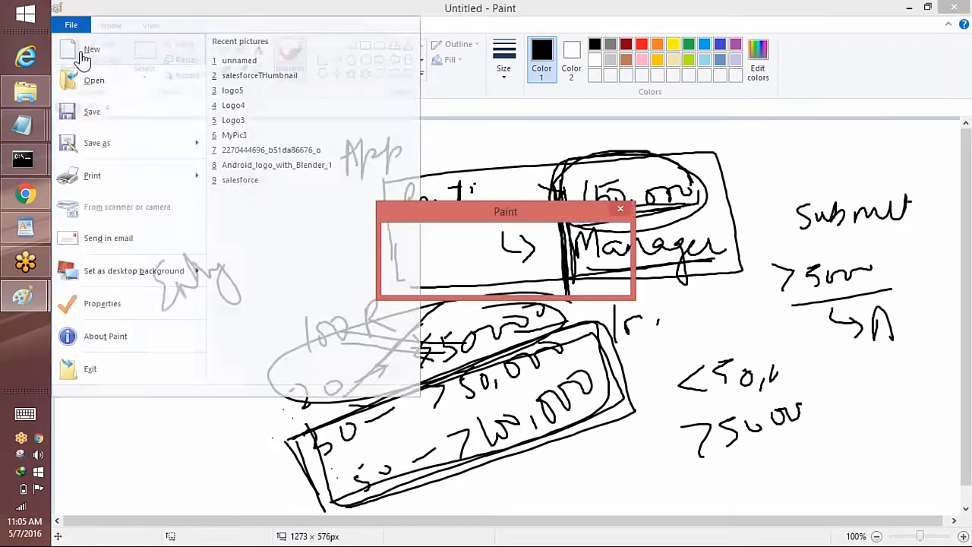
click(532, 280)
Handwrite the word "Entry" near the upper middle of the blank canvas.
mouse_move(442, 148)
mouse_down()
mouse_move(422, 184)
mouse_move(438, 181)
mouse_up()
mouse_move(442, 164)
mouse_down()
mouse_move(454, 162)
mouse_move(463, 179)
mouse_up()
mouse_move(471, 142)
mouse_down()
mouse_move(472, 163)
mouse_move(501, 176)
mouse_move(486, 224)
mouse_up()
drag(464, 145, 483, 144)
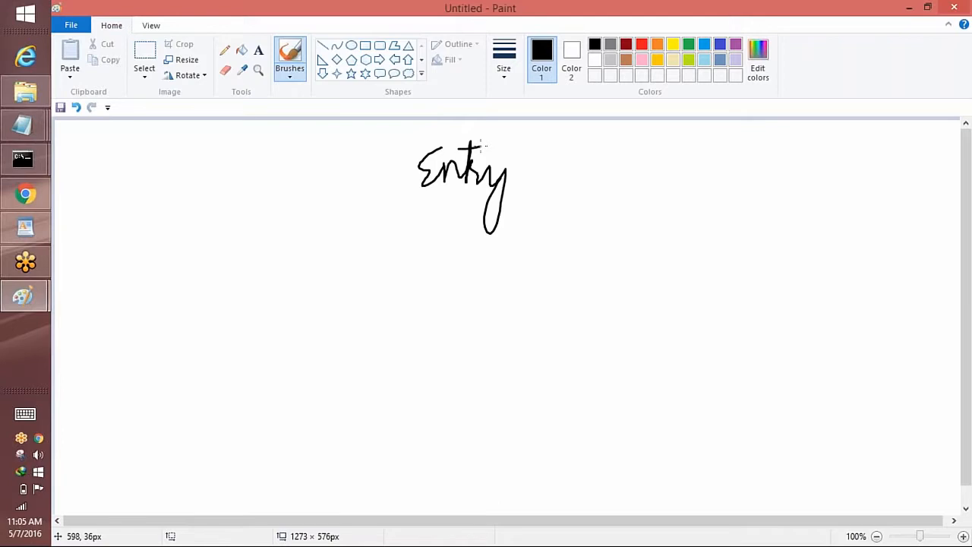
Handwrite ">50,000" beside the word "Entry" and underline it.
mouse_move(673, 183)
mouse_down()
mouse_move(699, 182)
mouse_move(679, 204)
mouse_up()
drag(737, 180, 709, 183)
mouse_move(709, 182)
mouse_down()
mouse_move(735, 199)
mouse_move(726, 215)
mouse_move(754, 189)
mouse_move(767, 208)
mouse_move(807, 185)
mouse_move(833, 184)
mouse_up()
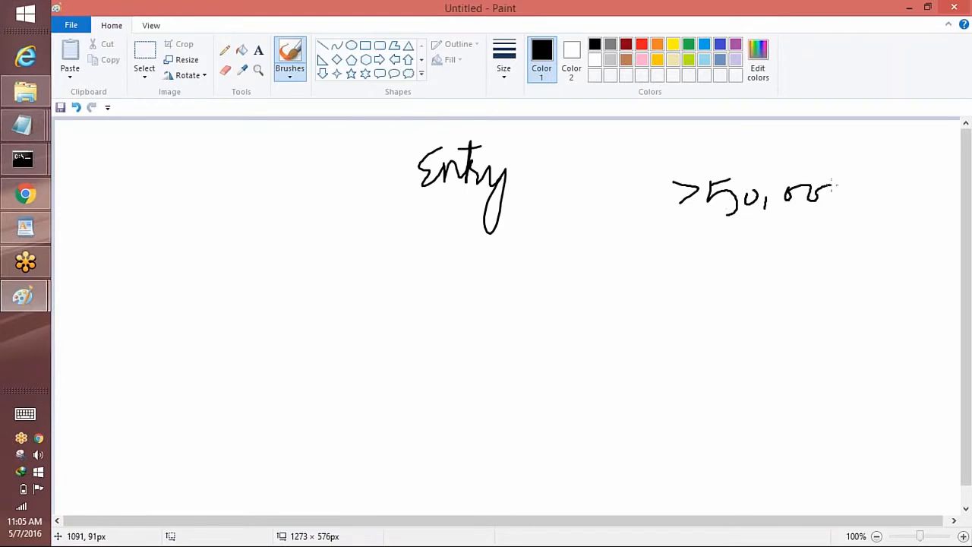
mouse_move(647, 227)
mouse_down()
mouse_move(850, 204)
mouse_move(851, 186)
mouse_move(817, 181)
mouse_up()
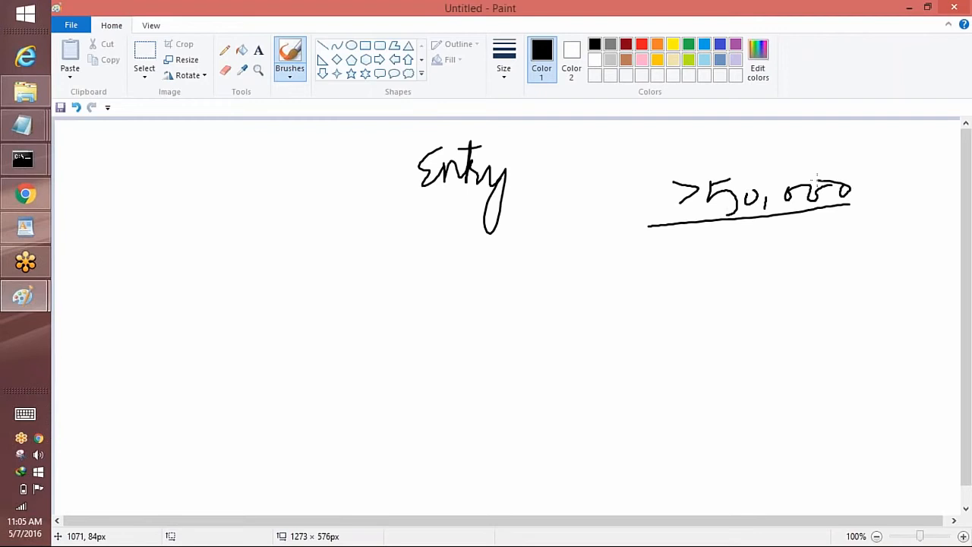
Handwrite an underlined "80,000" with an arrowhead below the ">50,000" criterion, and write "1200" beneath it.
mouse_move(649, 264)
mouse_down()
mouse_move(649, 281)
mouse_move(647, 266)
mouse_up()
mouse_move(653, 273)
mouse_down()
mouse_move(655, 283)
mouse_move(659, 273)
mouse_up()
mouse_move(666, 279)
mouse_down()
mouse_move(665, 292)
mouse_move(728, 271)
mouse_up()
drag(625, 305, 706, 290)
drag(750, 265, 762, 278)
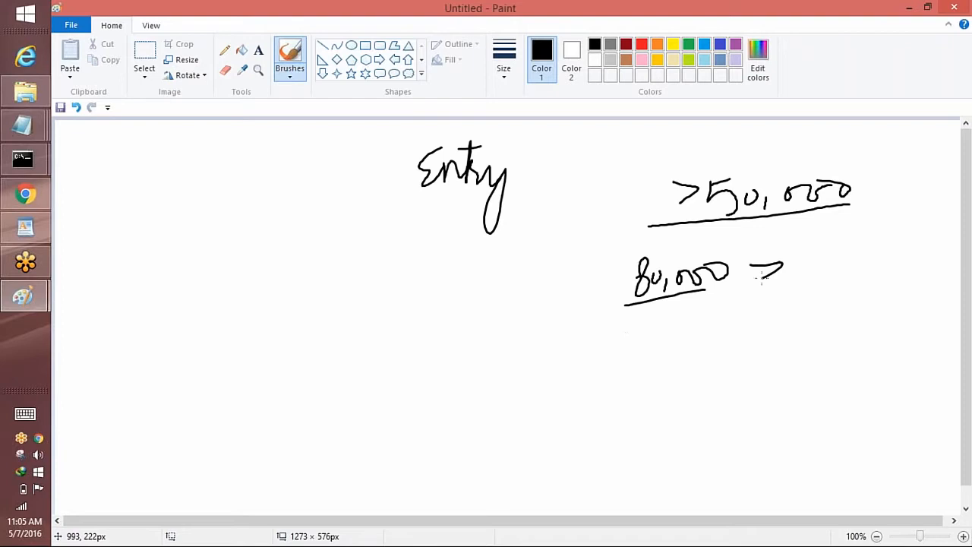
mouse_move(634, 333)
mouse_down()
mouse_move(637, 364)
mouse_move(725, 328)
mouse_up()
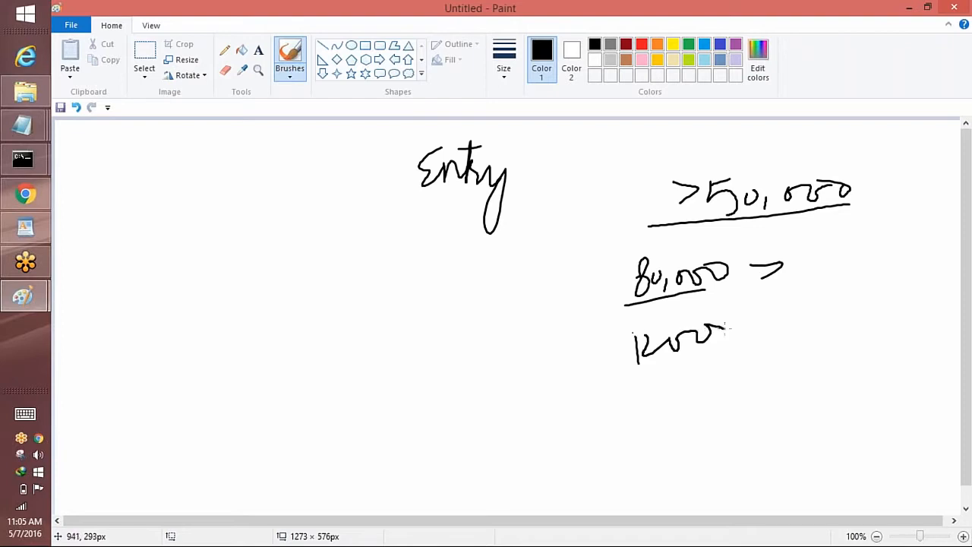
Handwrite "1000" beside the lower amounts, circle "80,000", and draw an arrow from it to a heavy line beside ">50,000".
mouse_move(505, 314)
mouse_down()
mouse_move(506, 343)
mouse_move(597, 300)
mouse_move(695, 304)
mouse_up()
click(609, 320)
drag(662, 240, 731, 271)
drag(645, 251, 714, 252)
drag(740, 245, 941, 207)
drag(845, 226, 932, 206)
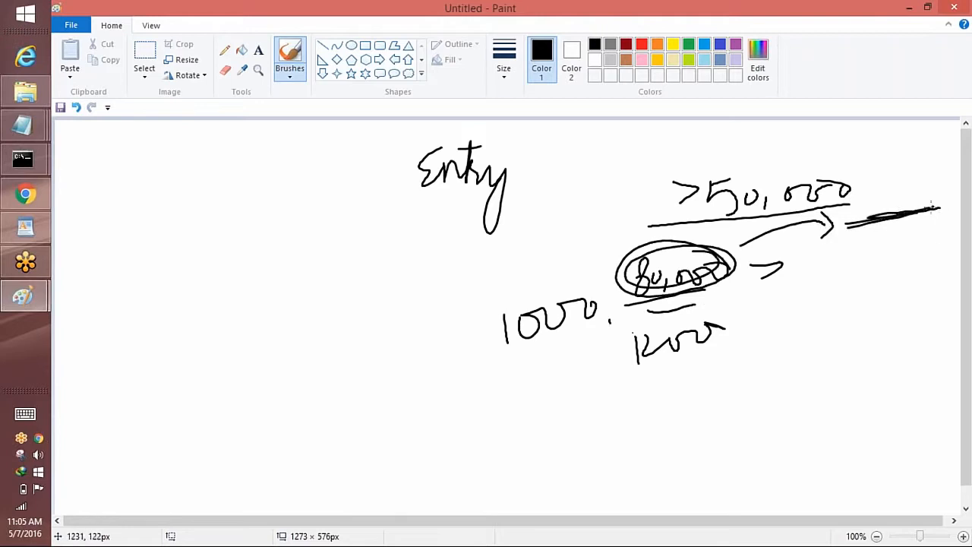
Switch back to the Salesforce approval process form in Chrome and review its entry criteria and approver options.
key(alt+Tab)
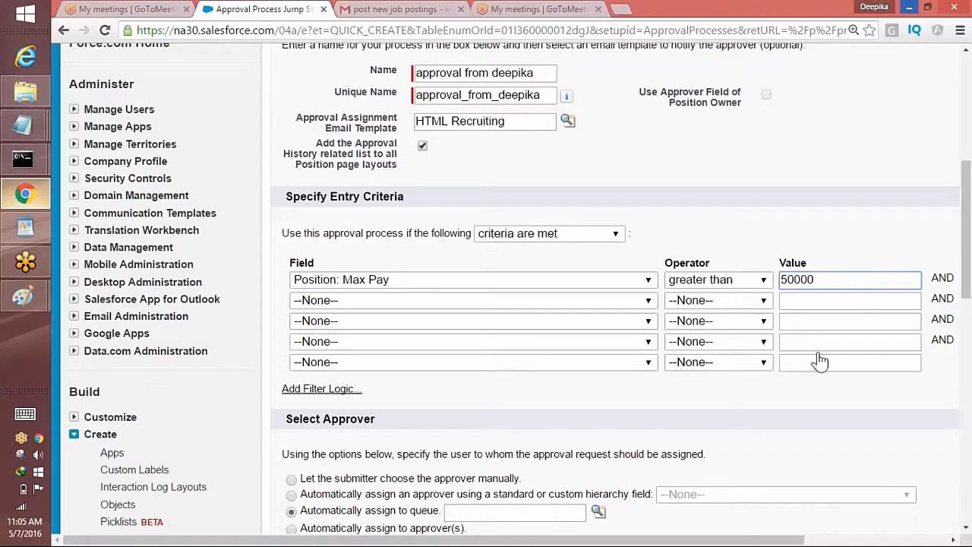
scroll(821, 341, down, 1)
scroll(775, 364, down, 1)
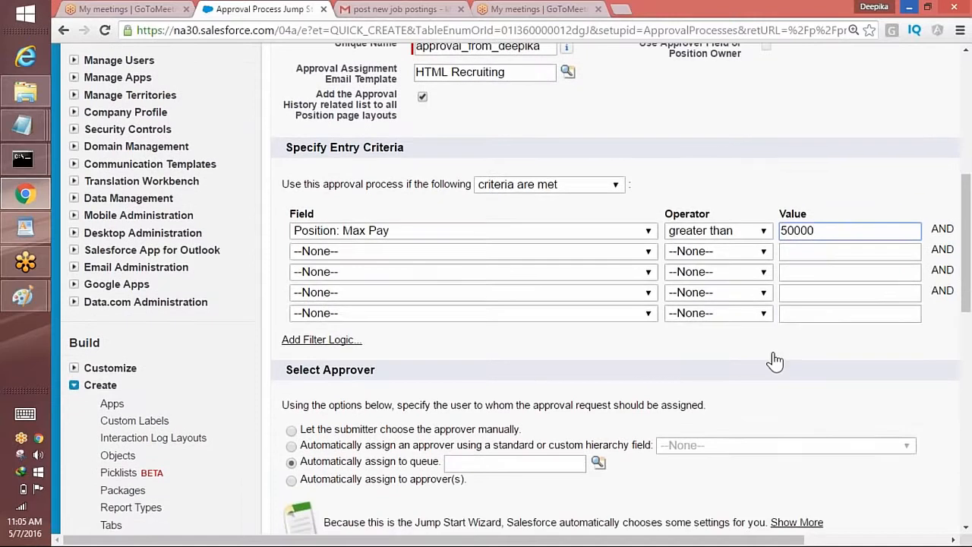
scroll(759, 334, down, 2)
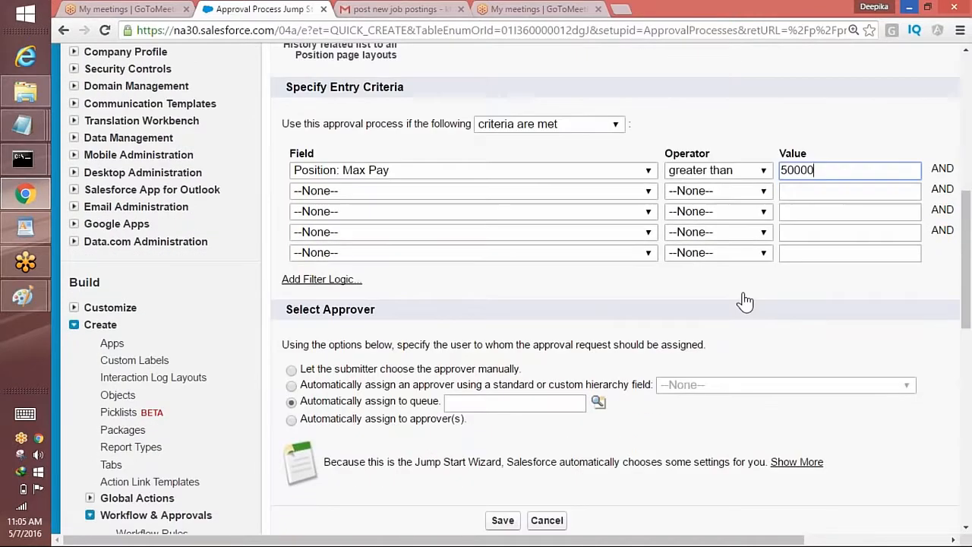
scroll(599, 296, down, 1)
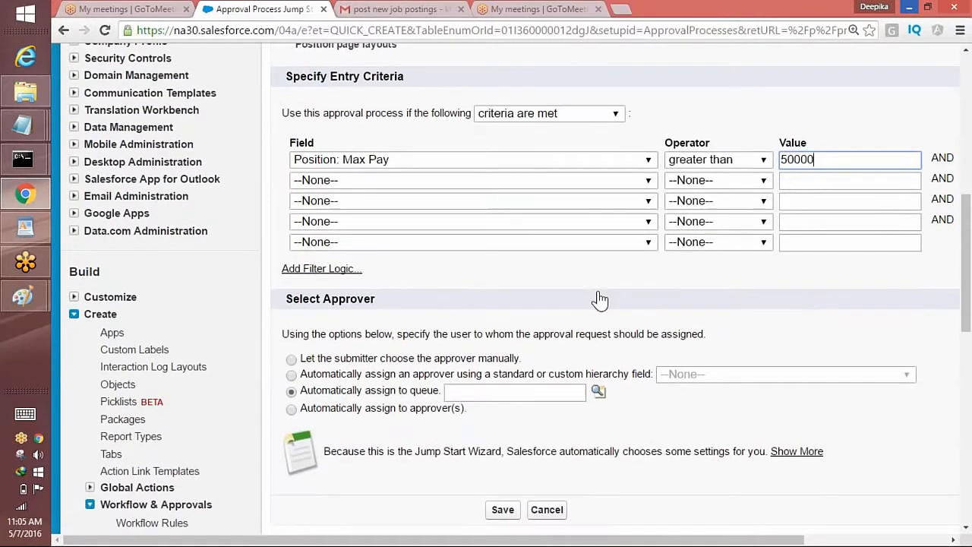
scroll(600, 297, up, 2)
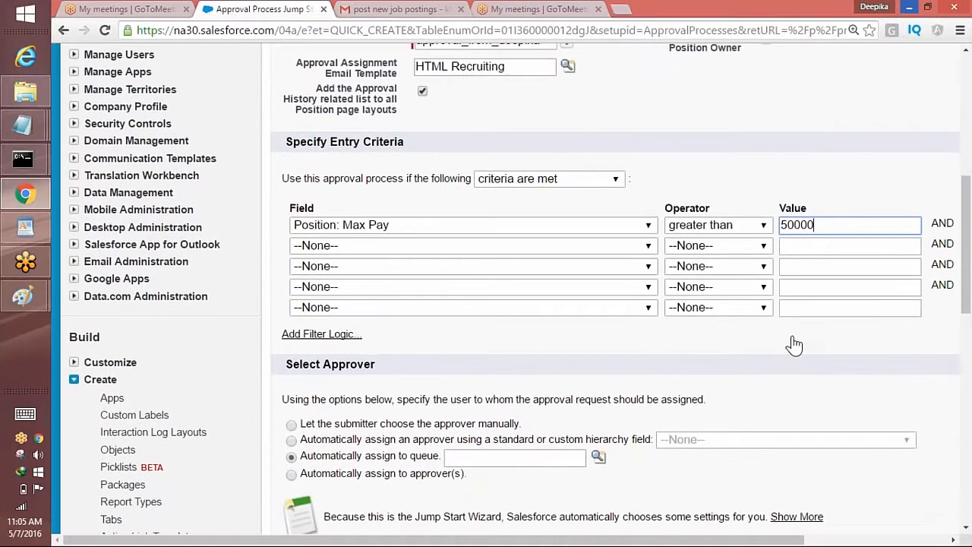
scroll(786, 306, down, 3)
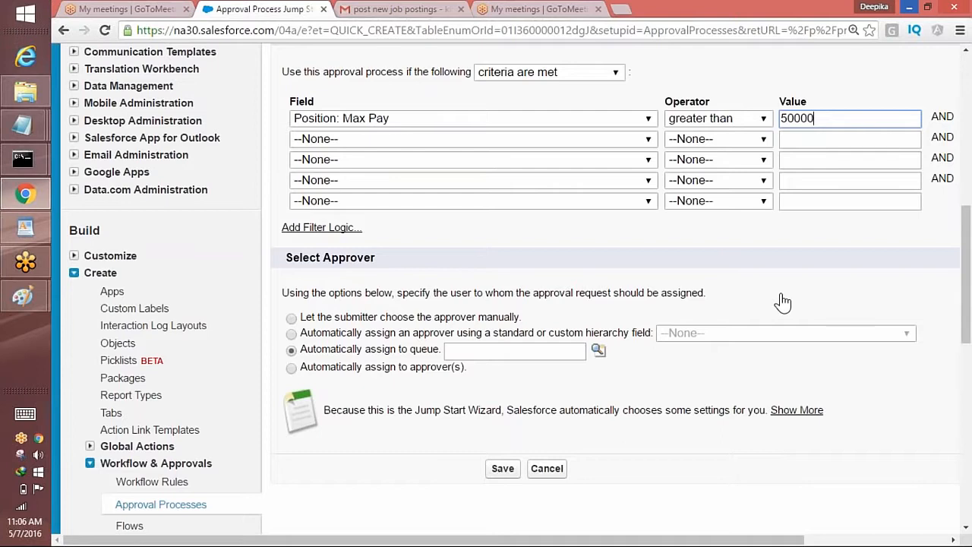
scroll(495, 341, down, 1)
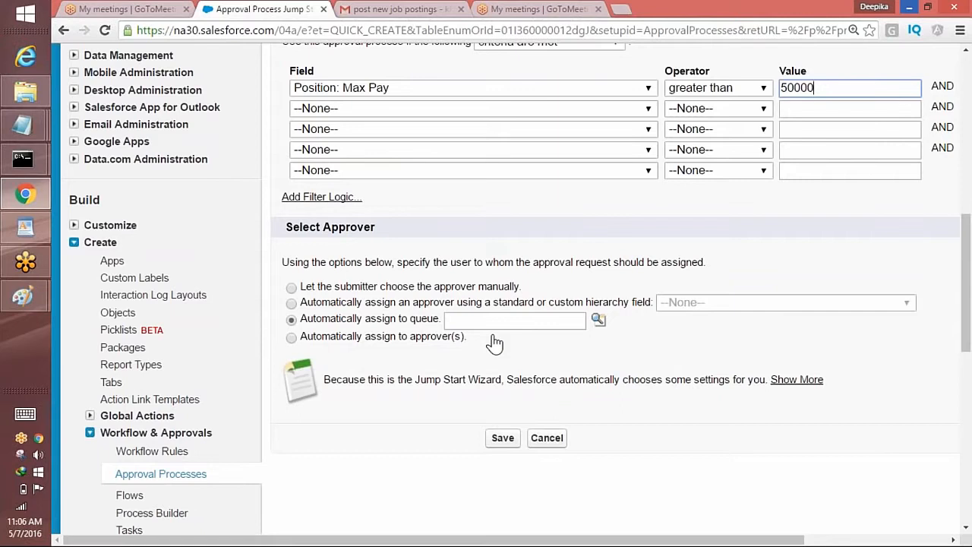
Check the queue lookup, then try the approver, manual choice, hierarchy field and queue assignment options.
click(599, 320)
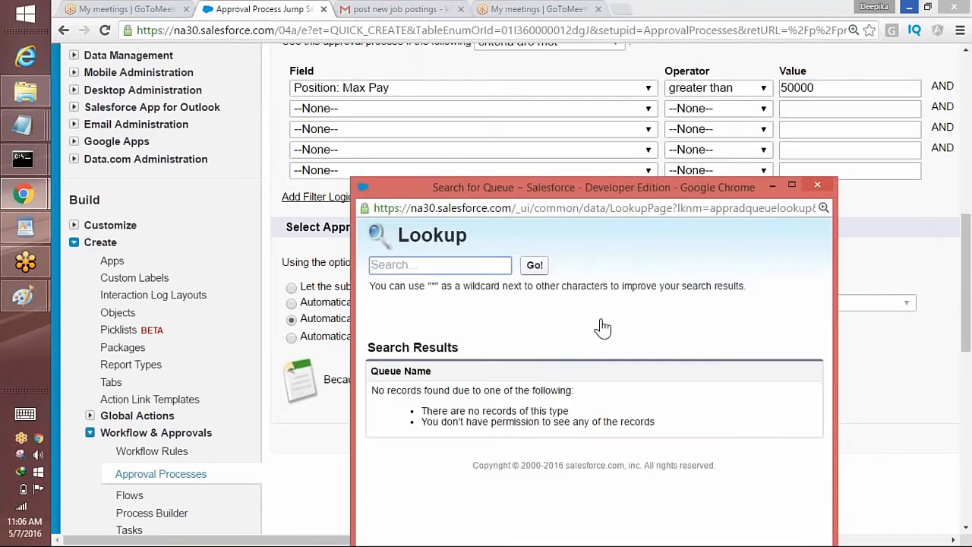
click(817, 185)
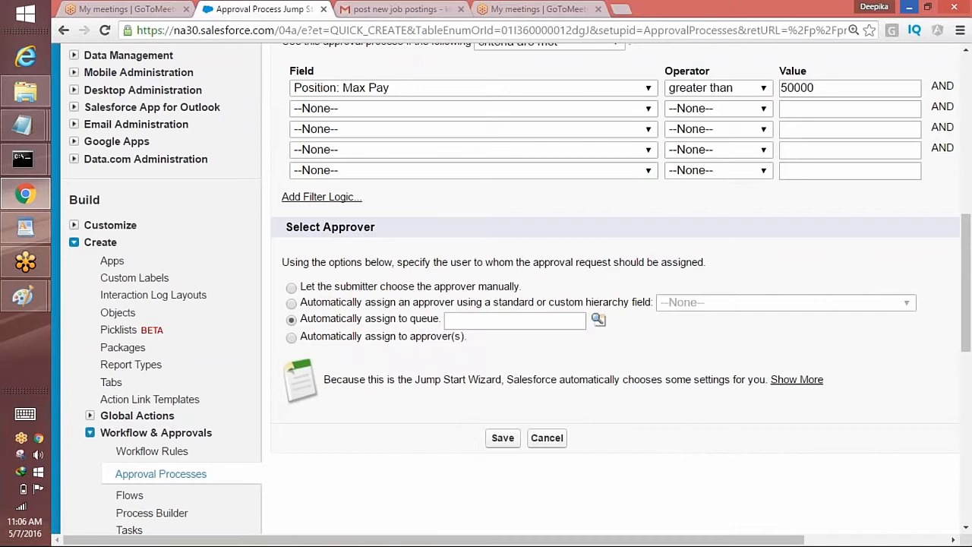
click(290, 337)
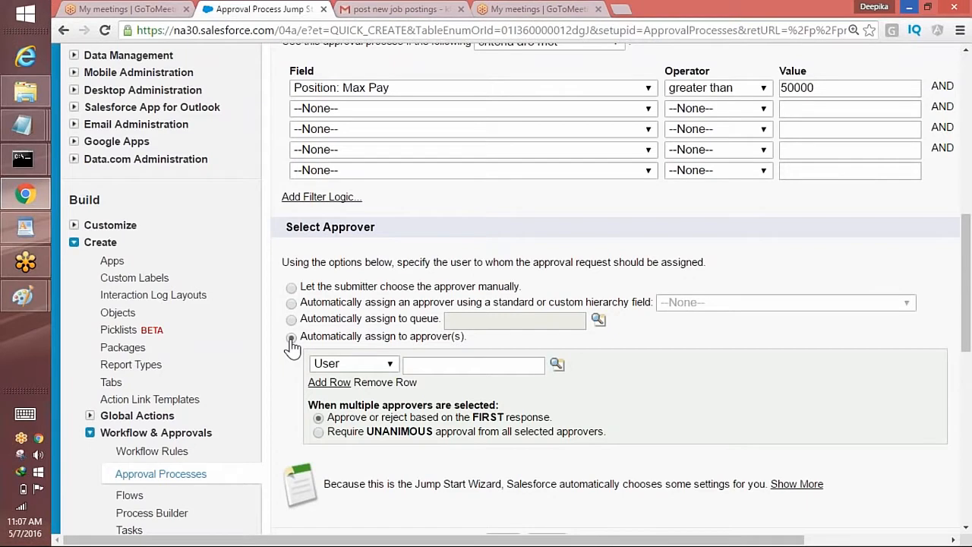
click(291, 287)
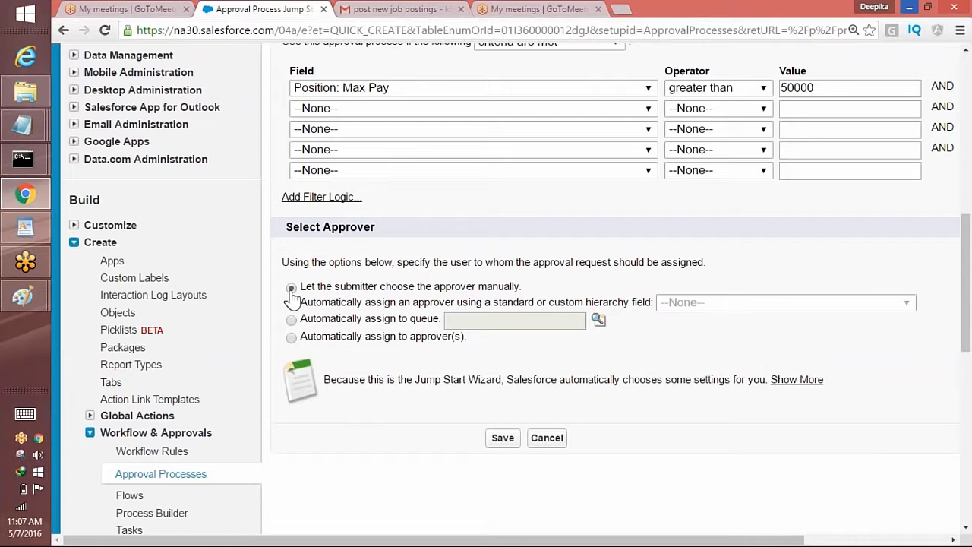
click(292, 303)
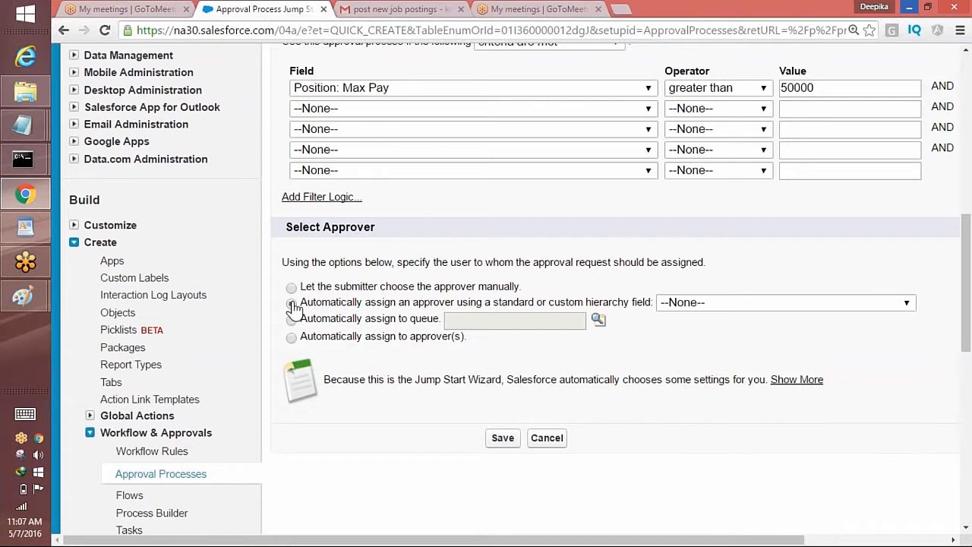
click(775, 304)
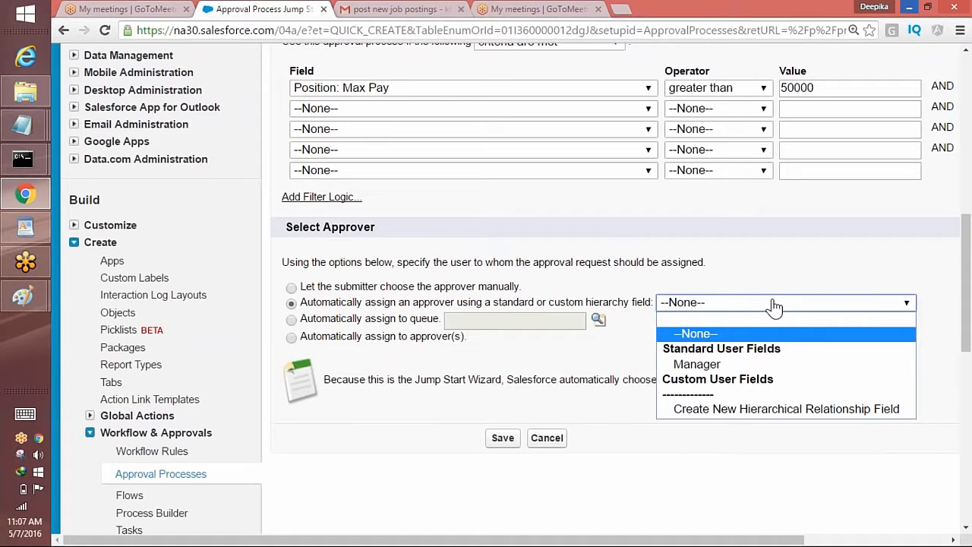
click(292, 320)
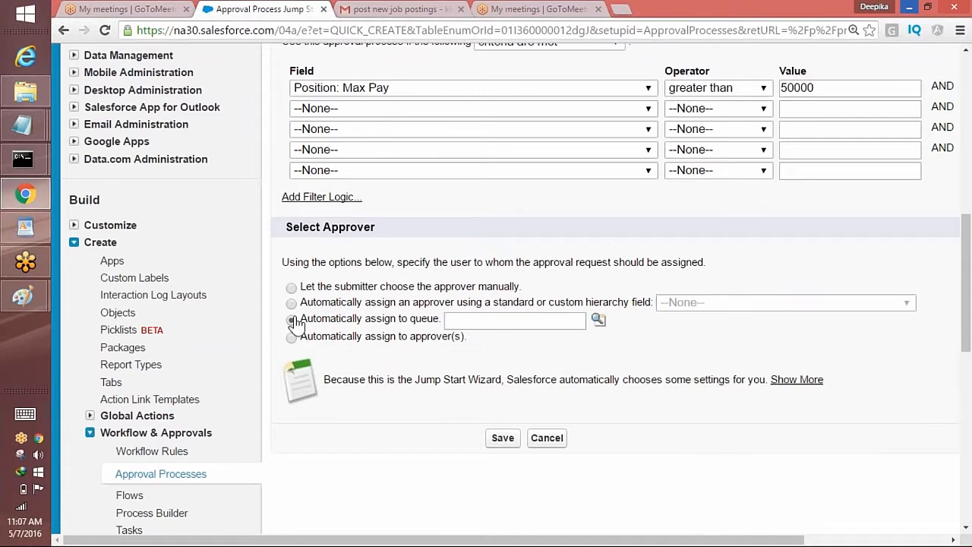
Assign approval requests automatically to a specific user, picking the first person among the recently viewed users.
click(292, 338)
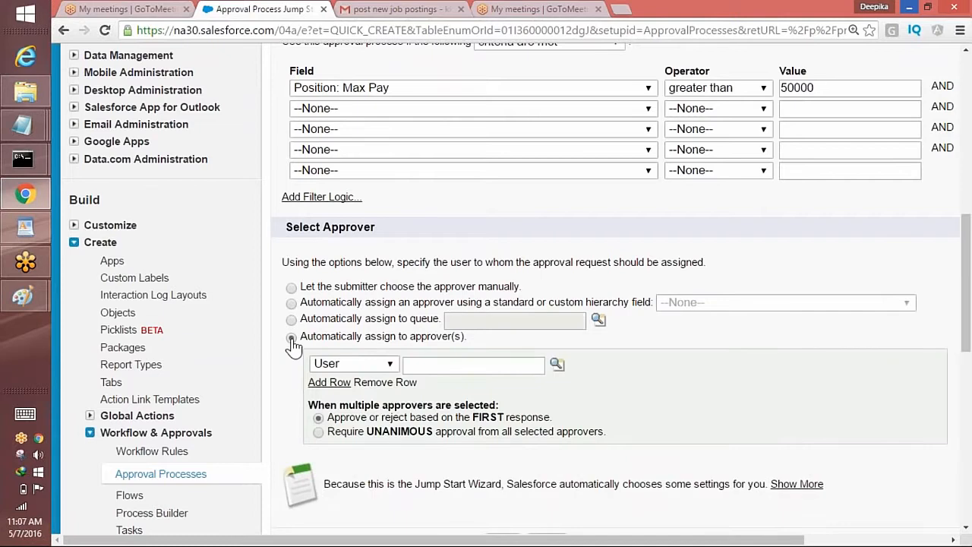
click(557, 364)
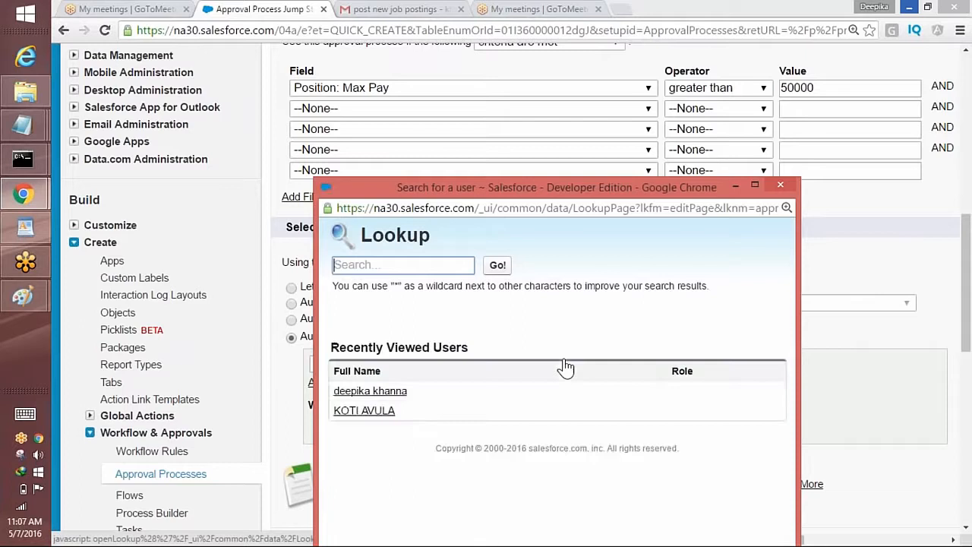
drag(624, 191, 661, 152)
click(437, 350)
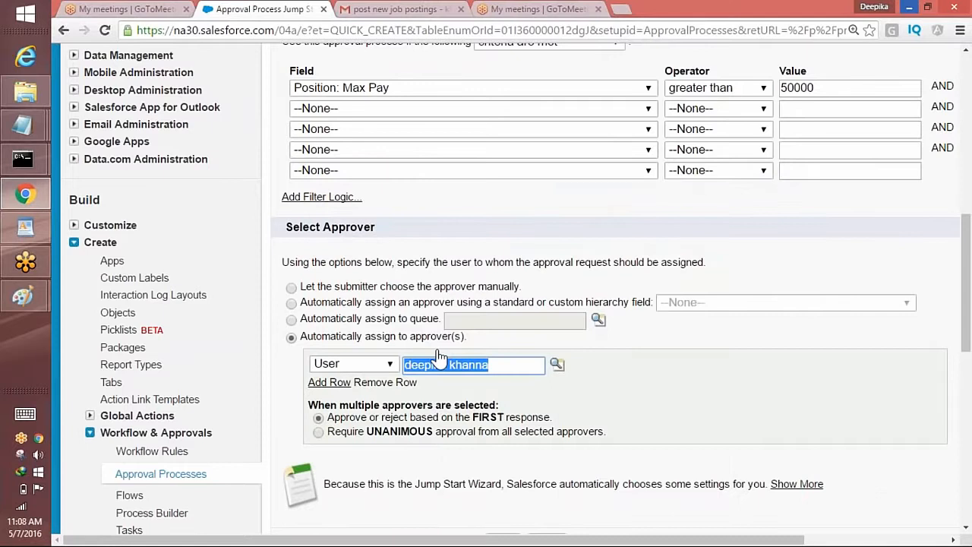
Base approval or rejection on the first response and save the approval process, acknowledging the activation reminder.
scroll(740, 262, down, 2)
click(724, 291)
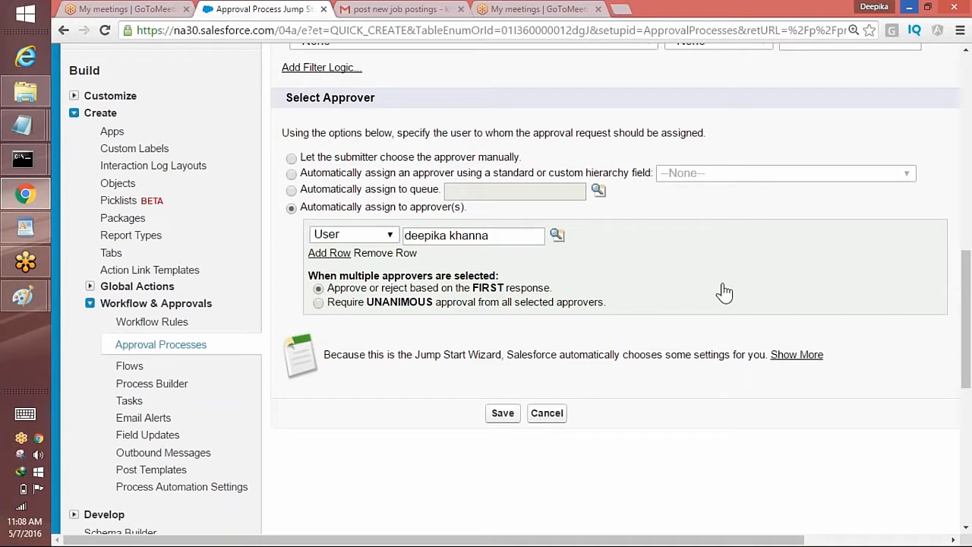
click(319, 304)
click(318, 290)
click(501, 417)
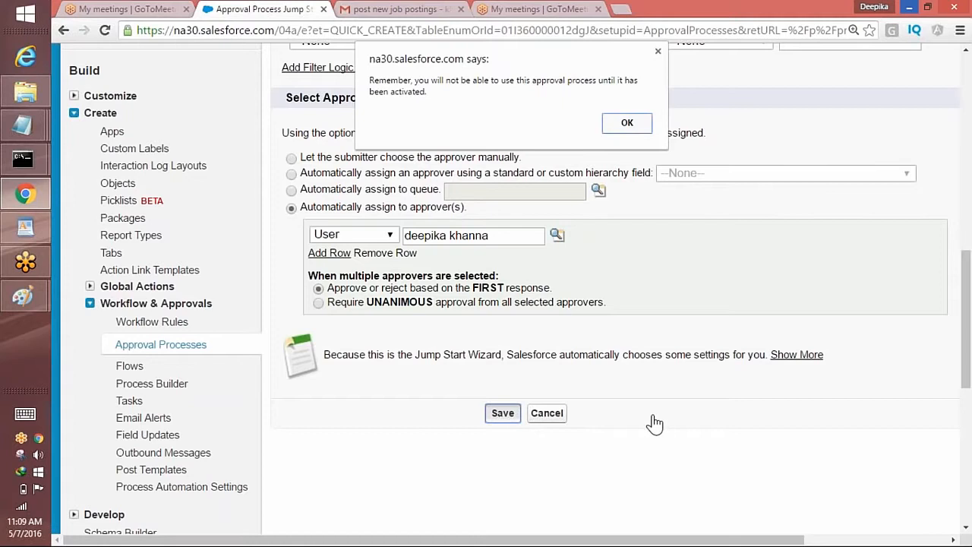
click(627, 128)
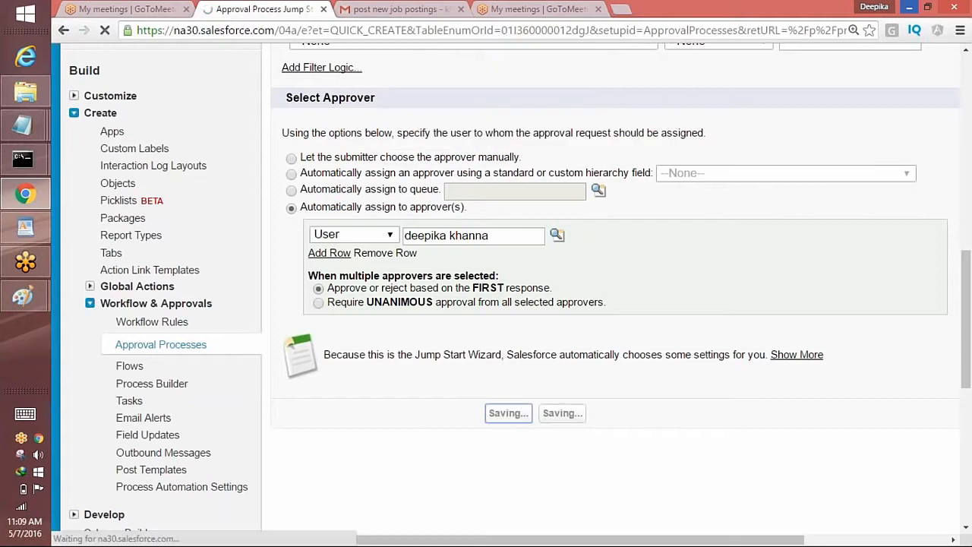
Read the recommended additional actions for the new approval process, covering extra steps, submission, approval, rejection and recall.
scroll(661, 319, down, 3)
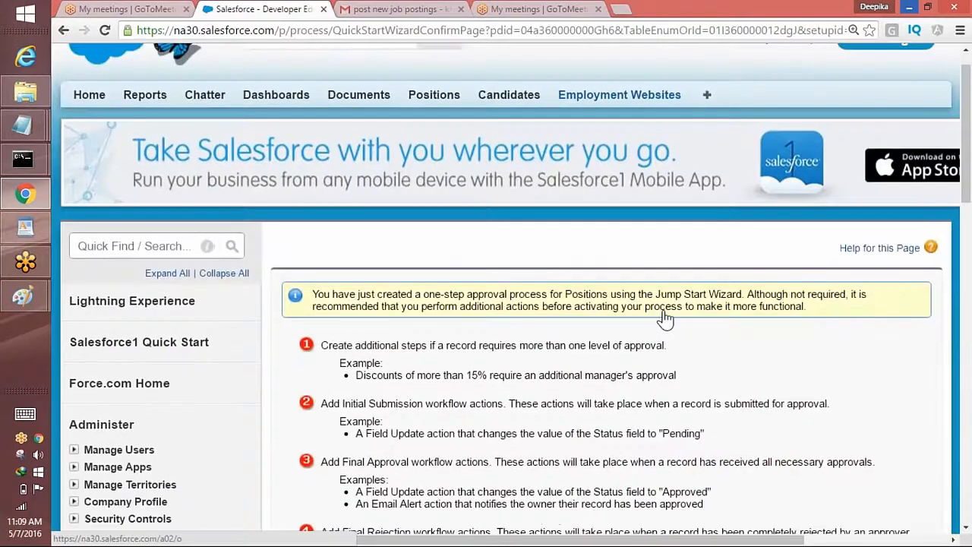
scroll(621, 278, down, 3)
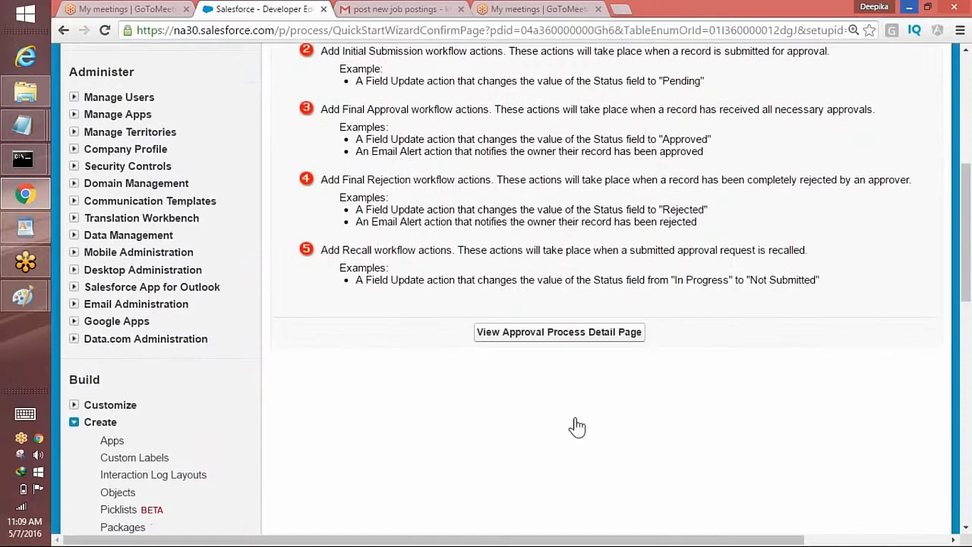
scroll(600, 448, up, 2)
scroll(604, 395, up, 1)
scroll(600, 372, down, 1)
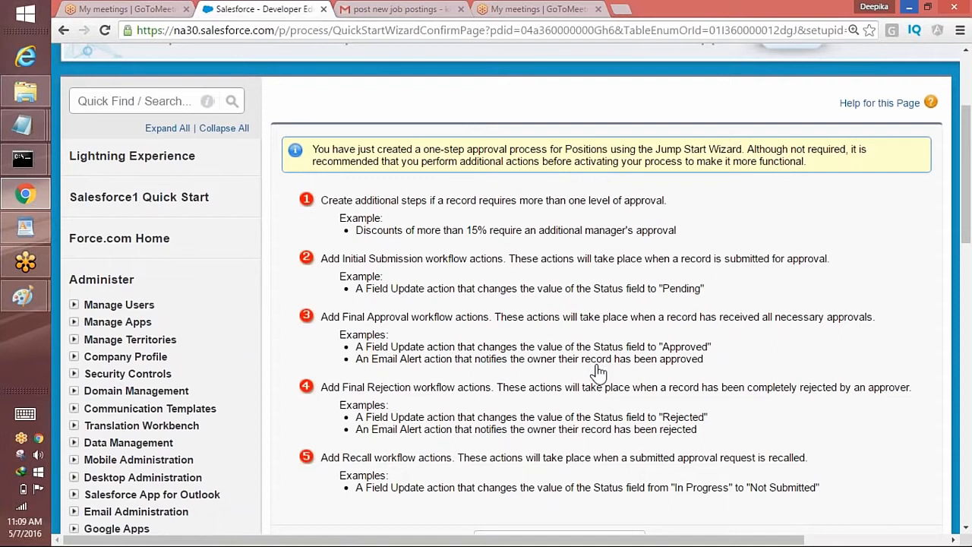
scroll(516, 365, down, 2)
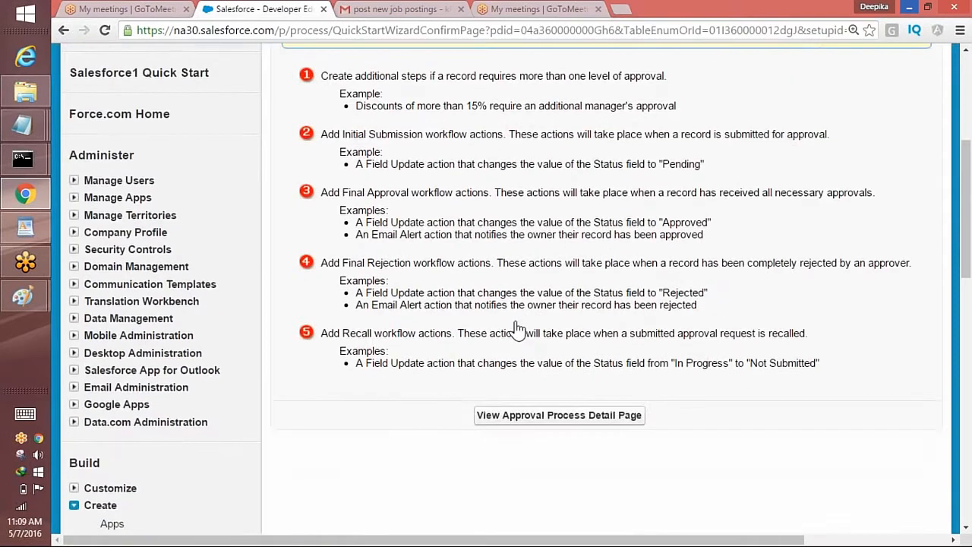
scroll(540, 368, up, 2)
scroll(561, 395, up, 1)
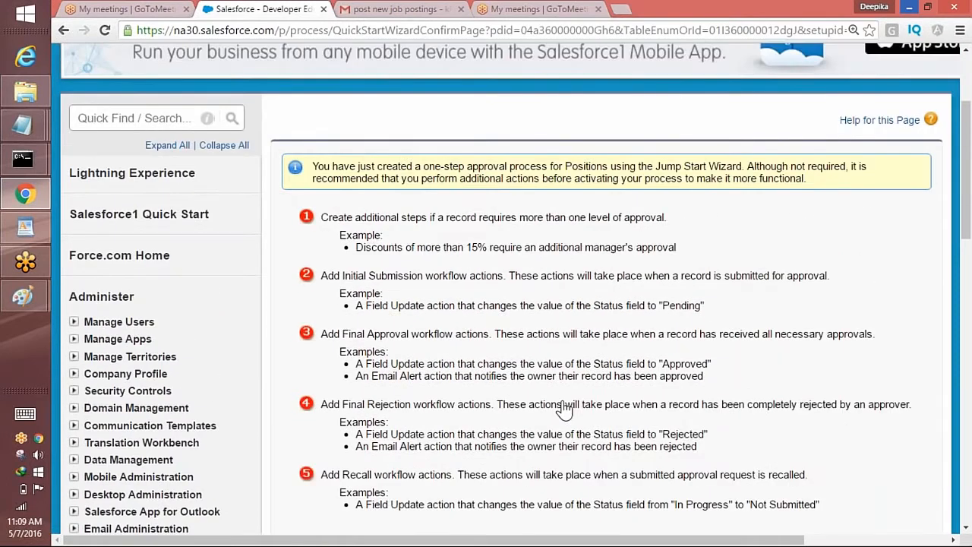
scroll(764, 351, down, 1)
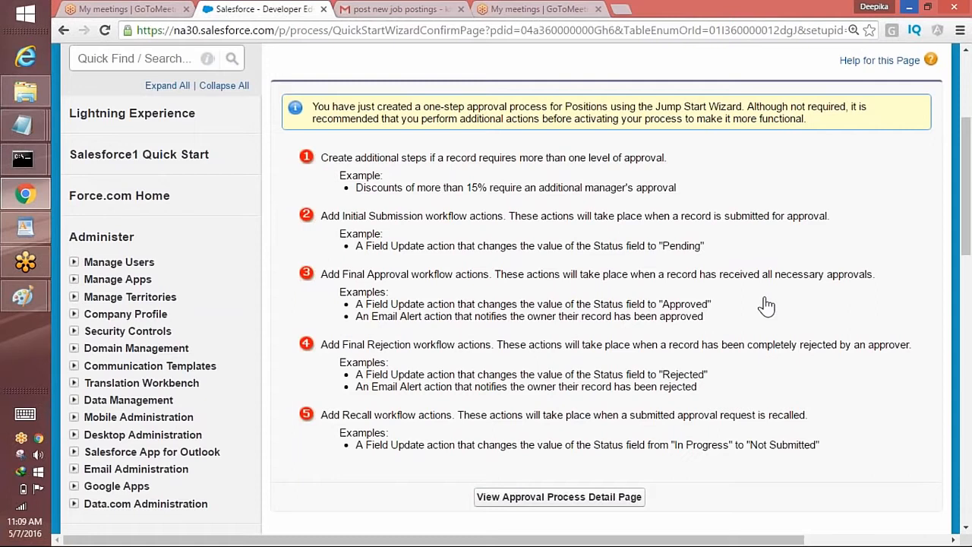
Open the approval process detail page and review its definition, submission actions, approval steps and final actions.
scroll(767, 304, down, 2)
click(569, 410)
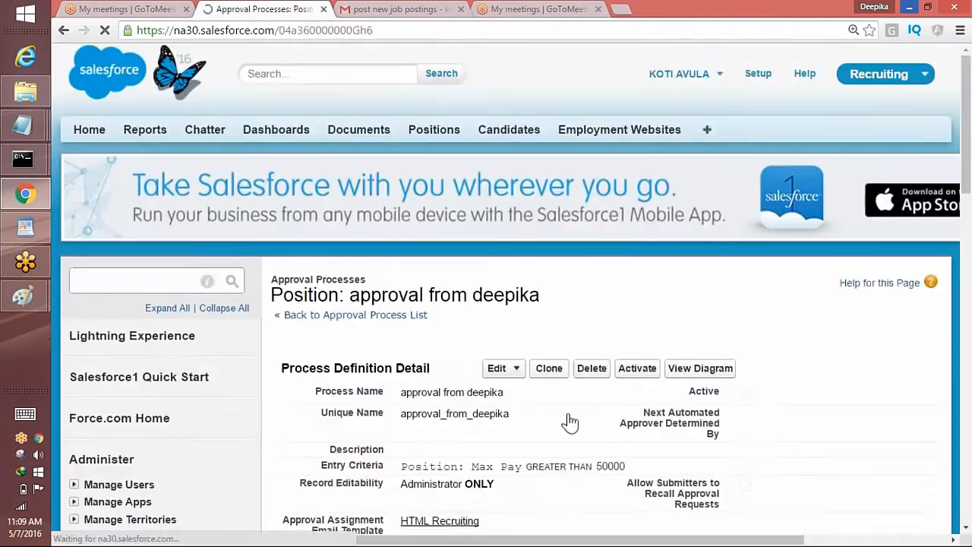
scroll(776, 213, down, 2)
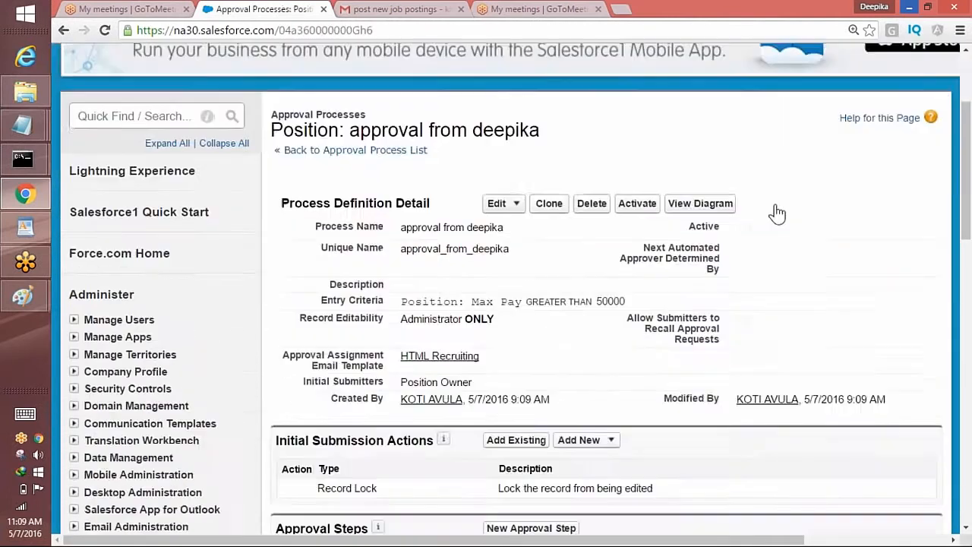
scroll(776, 213, down, 3)
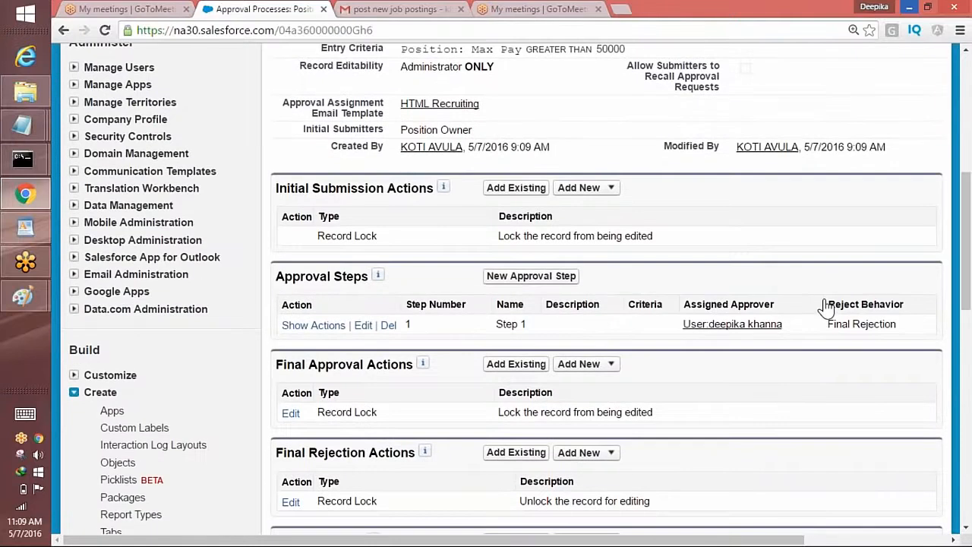
scroll(672, 443, up, 2)
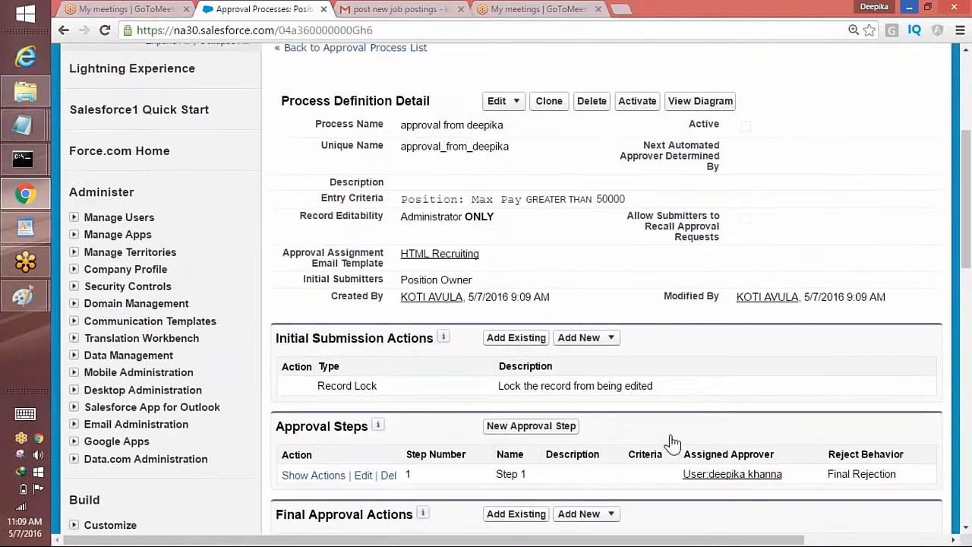
Open the approval process diagram and inspect the details of Step 1 and the final rejection action.
scroll(738, 347, up, 1)
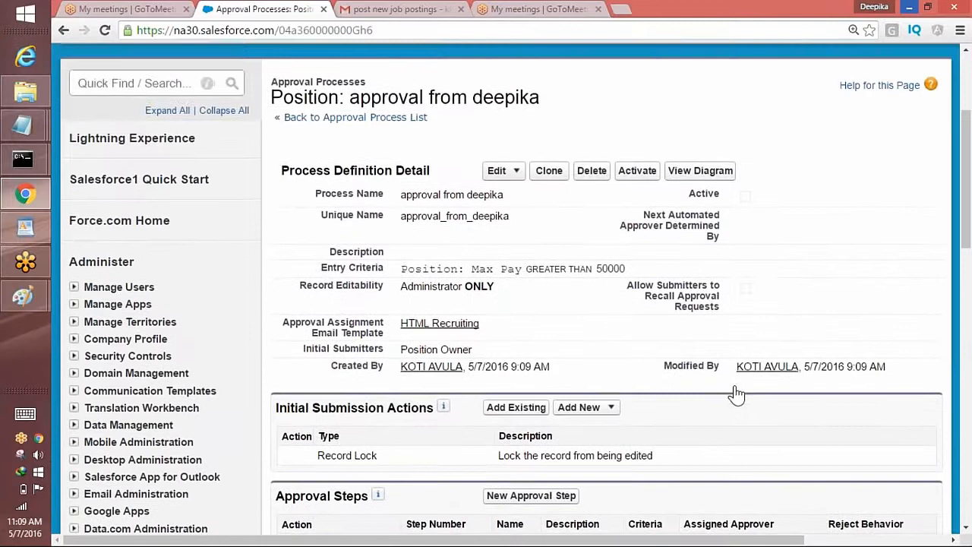
click(700, 171)
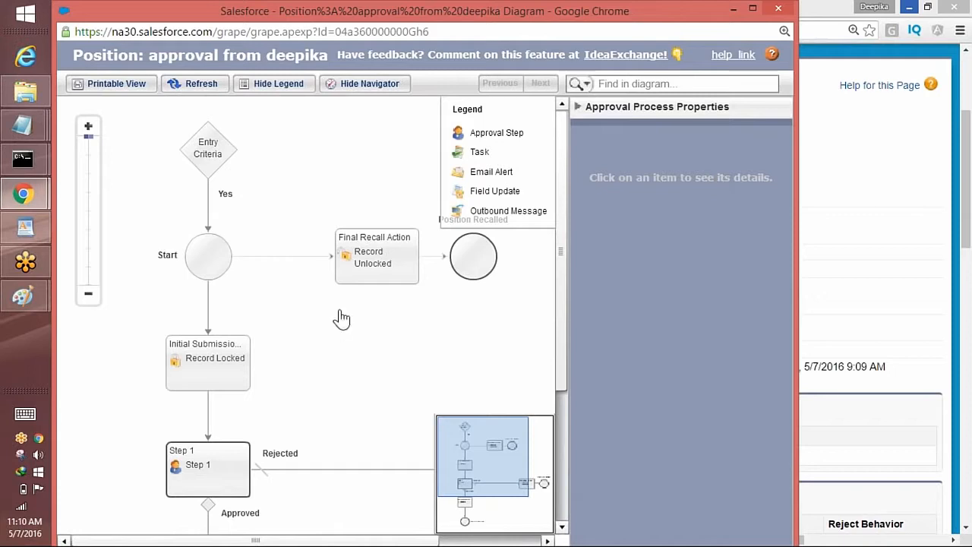
drag(566, 292, 571, 369)
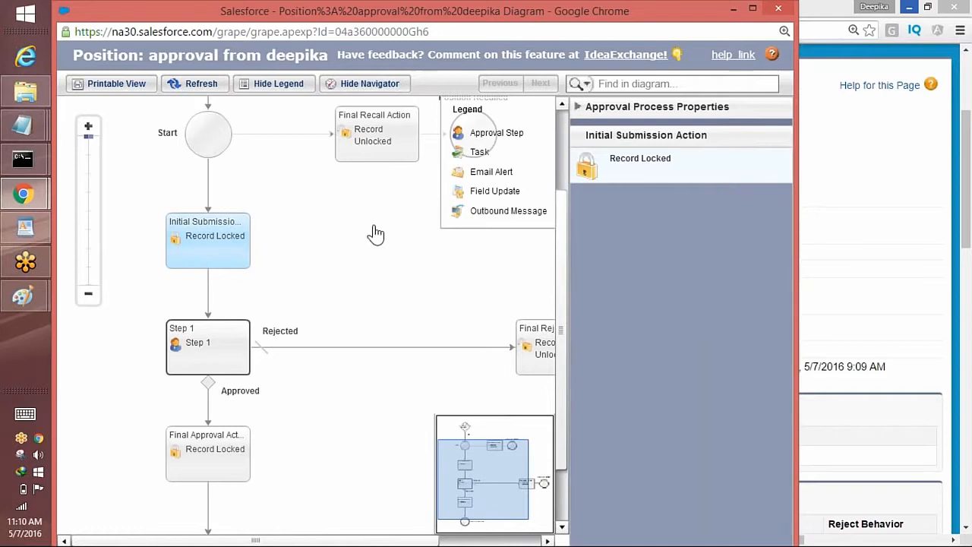
click(207, 353)
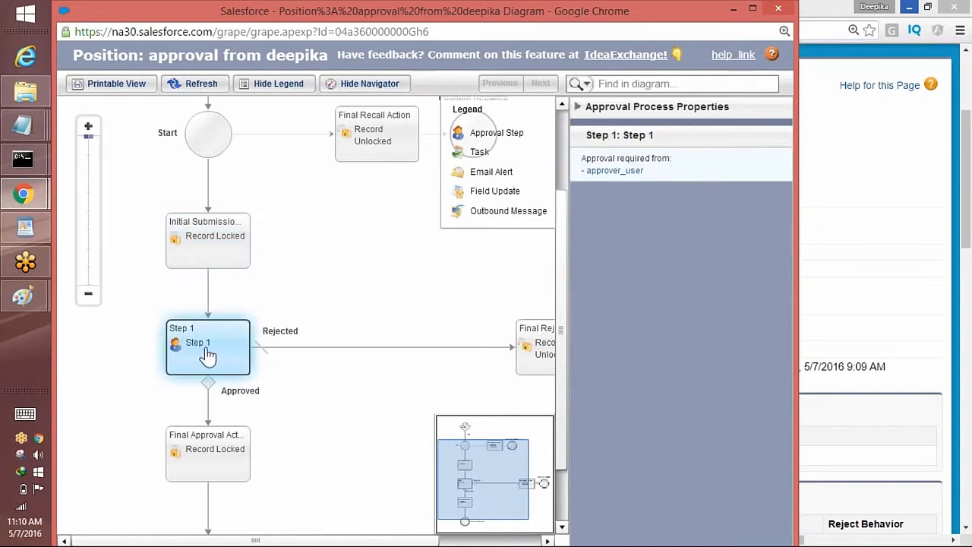
drag(563, 231, 568, 247)
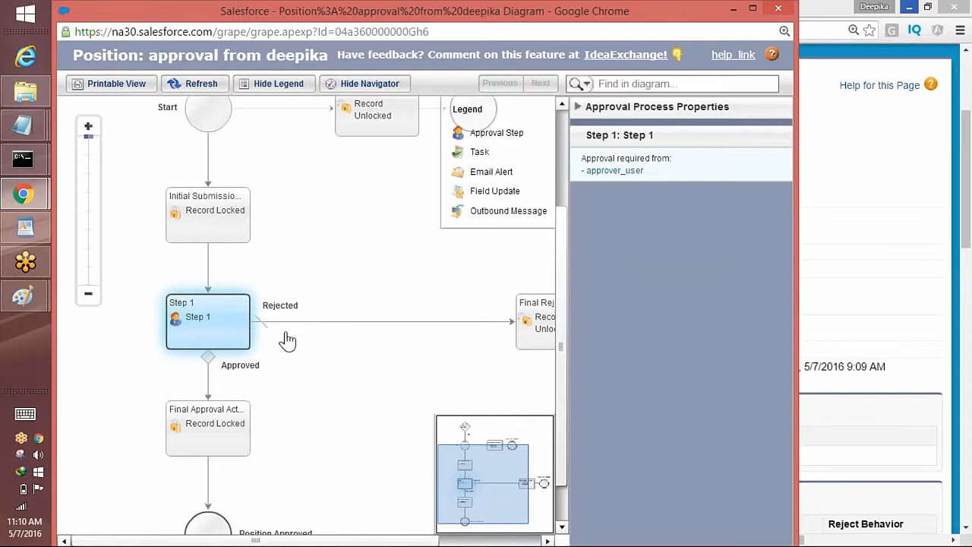
drag(287, 541, 318, 541)
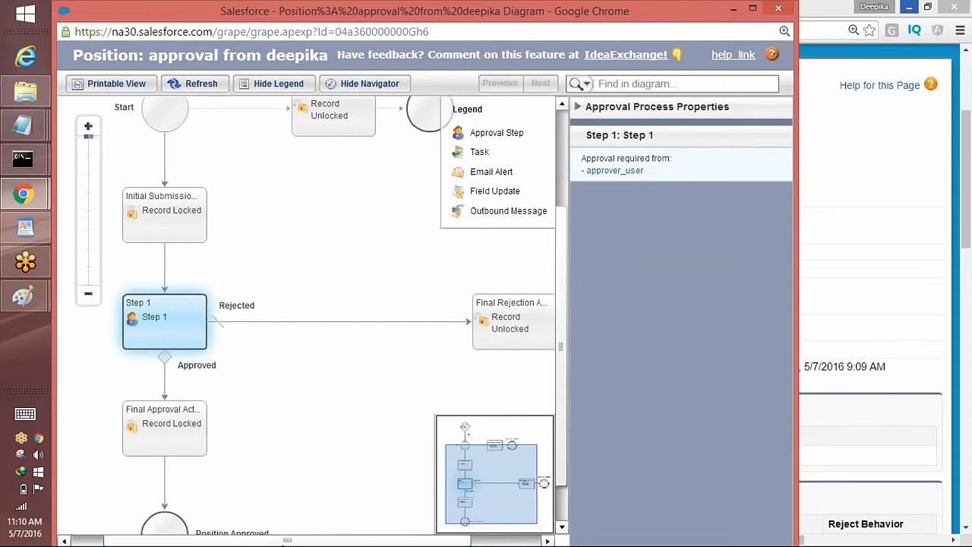
click(534, 328)
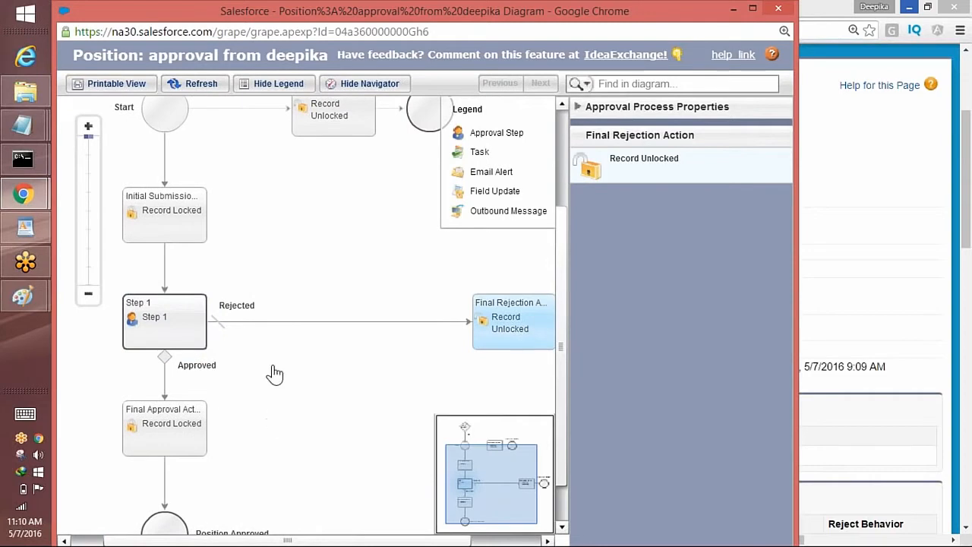
Review the diagram's flow between the entry criteria, recall, approval and rejection outcomes, and close the diagram.
drag(561, 346, 569, 380)
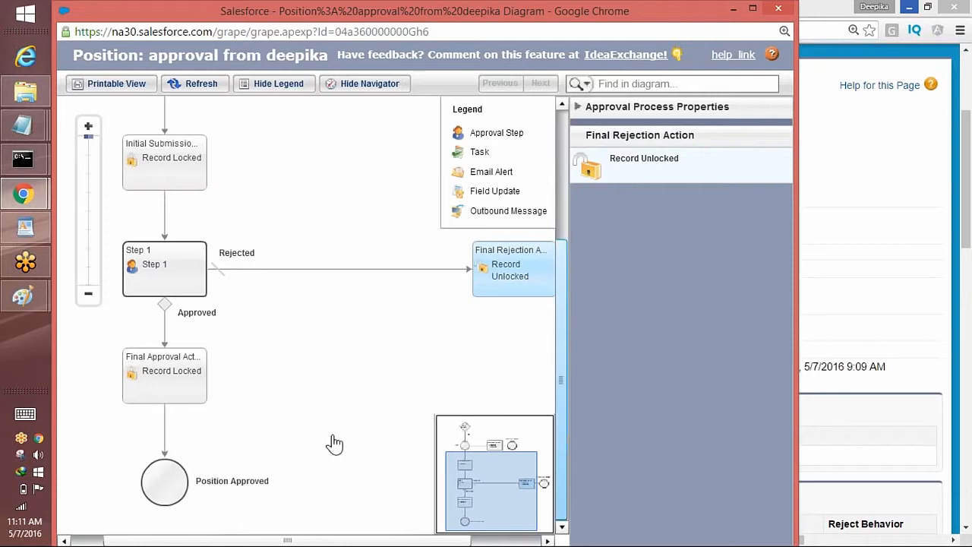
drag(562, 262, 568, 130)
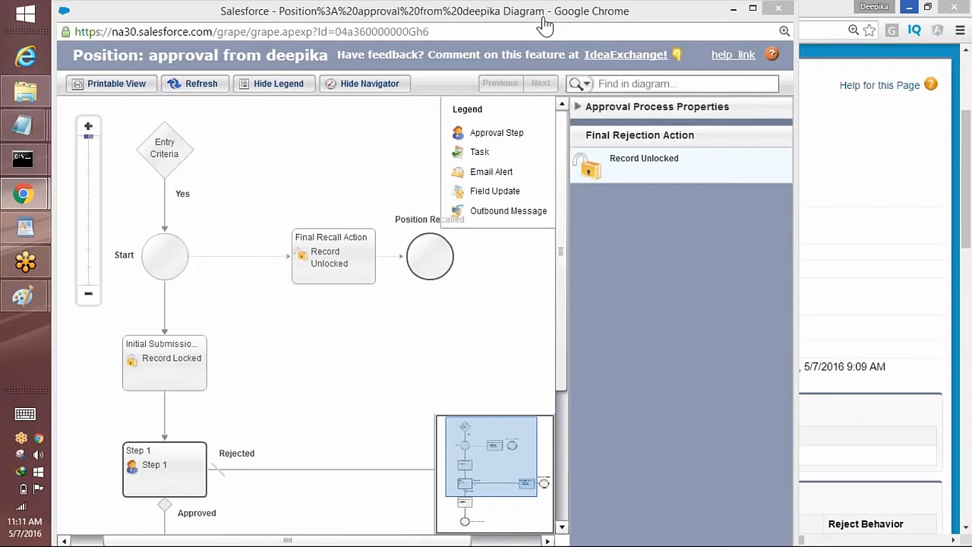
click(635, 424)
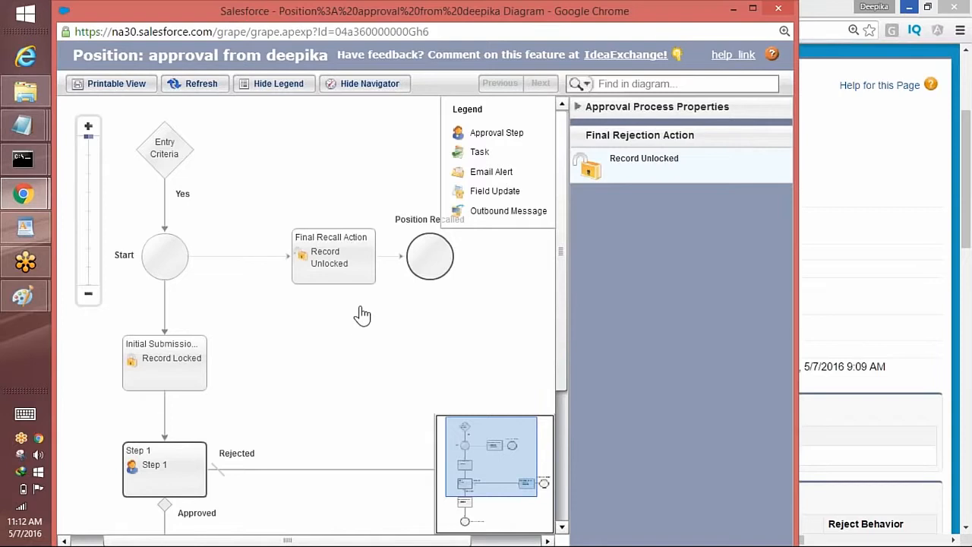
drag(569, 338, 571, 402)
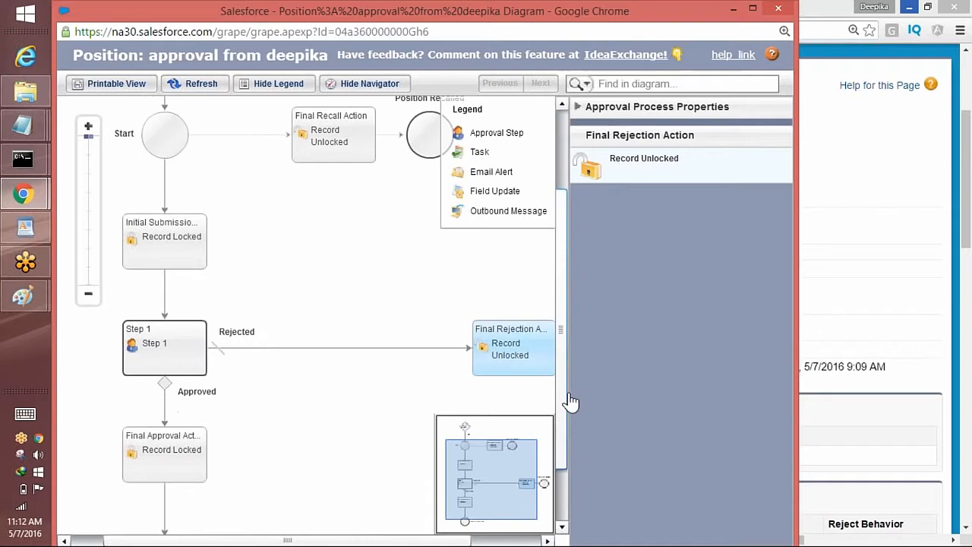
drag(572, 403, 560, 269)
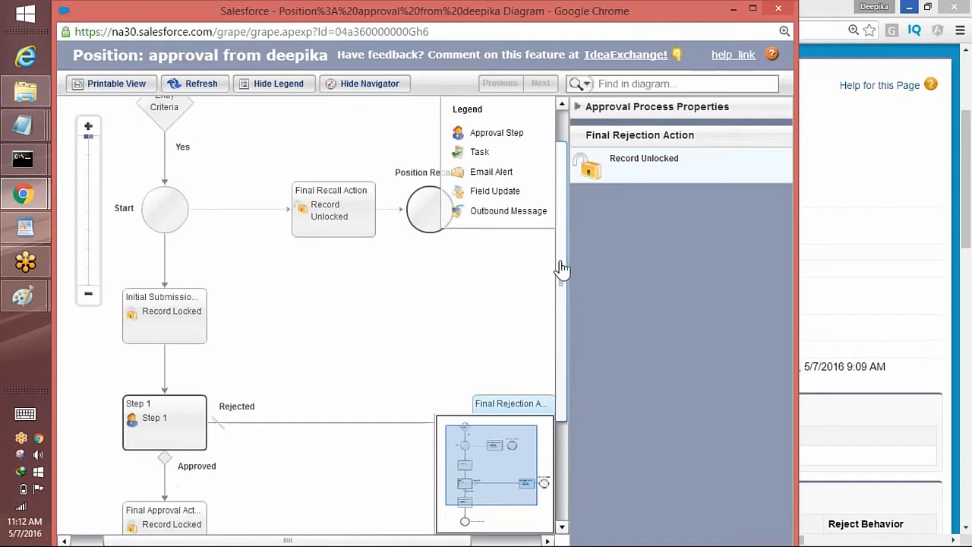
click(778, 9)
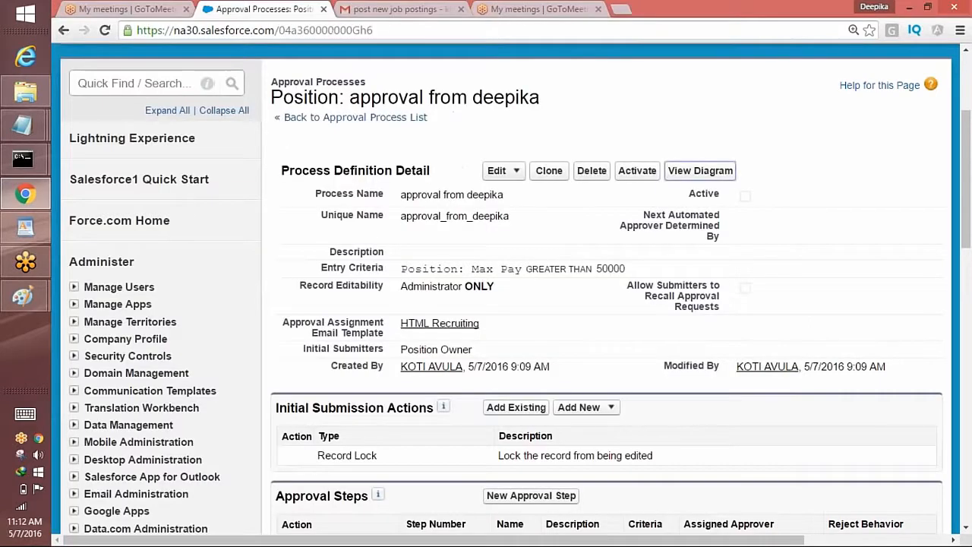
Activate the Position approval process after checking its submission, approval and rejection actions, accepting the restriction on changing approval steps.
scroll(760, 325, down, 2)
scroll(744, 342, down, 1)
scroll(713, 377, up, 2)
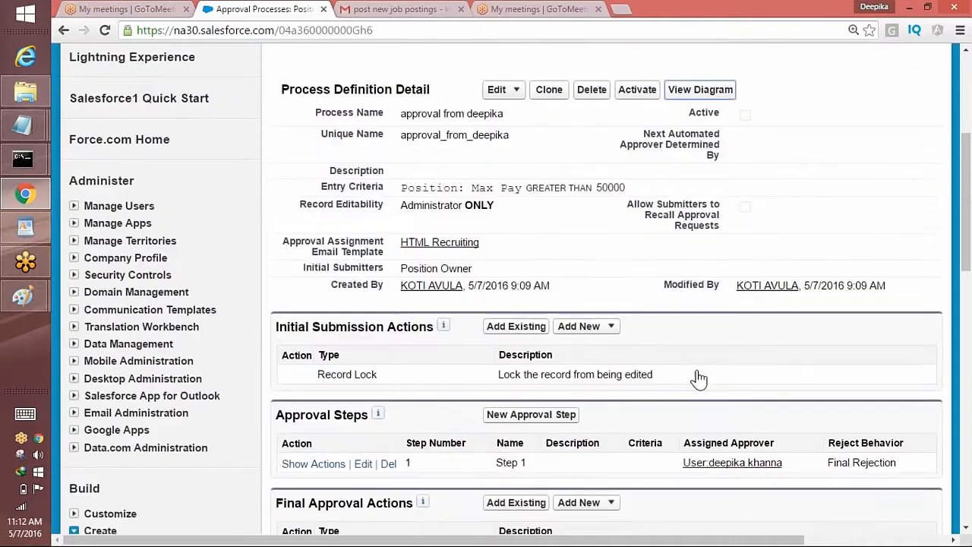
scroll(698, 384, down, 1)
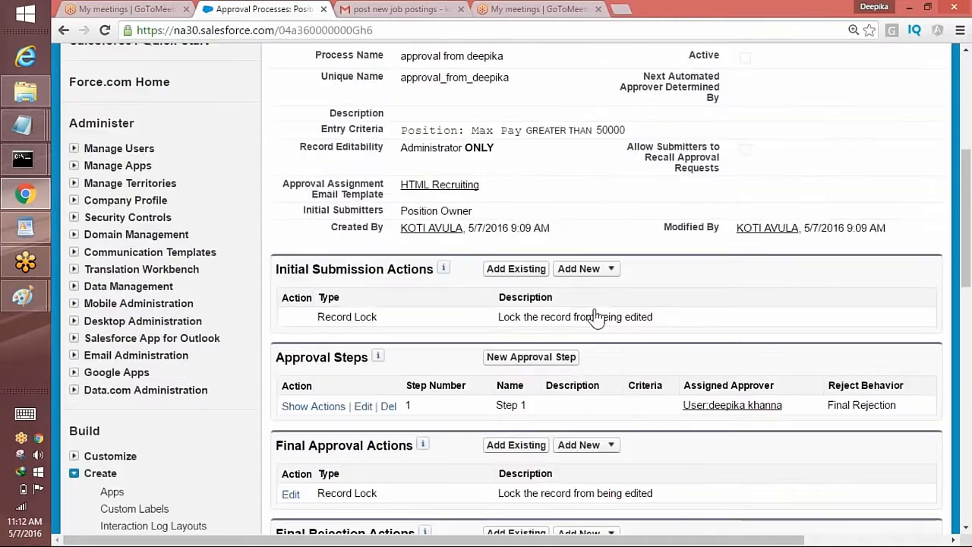
scroll(559, 393, down, 1)
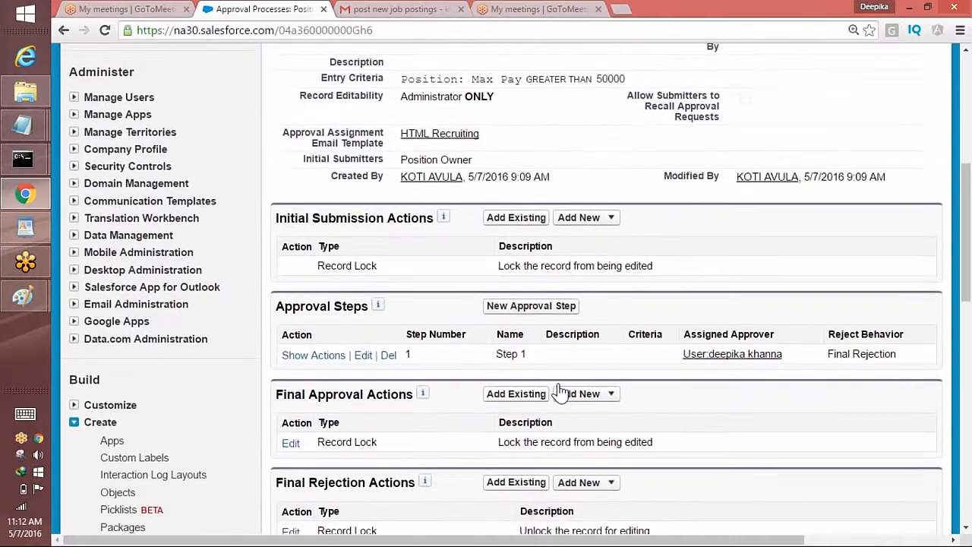
scroll(560, 343, down, 1)
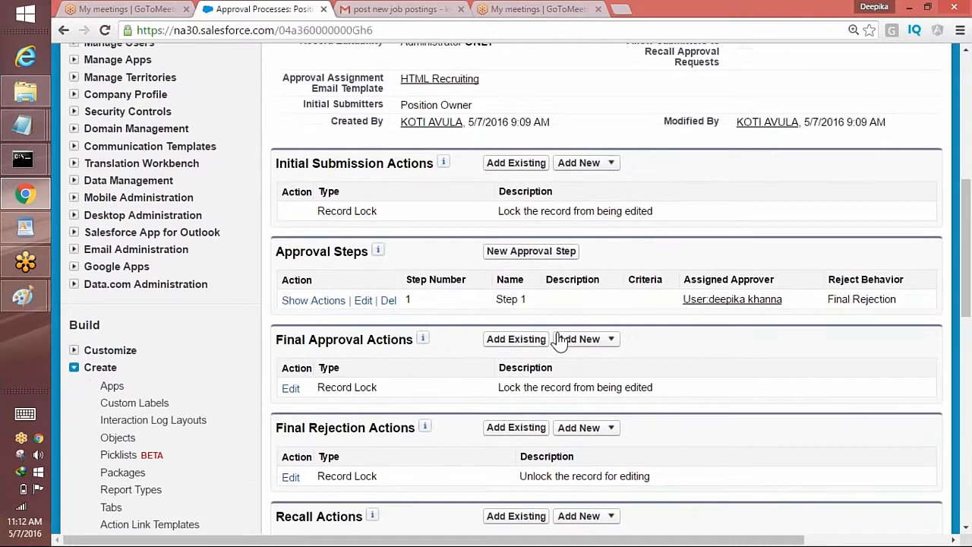
scroll(559, 342, up, 5)
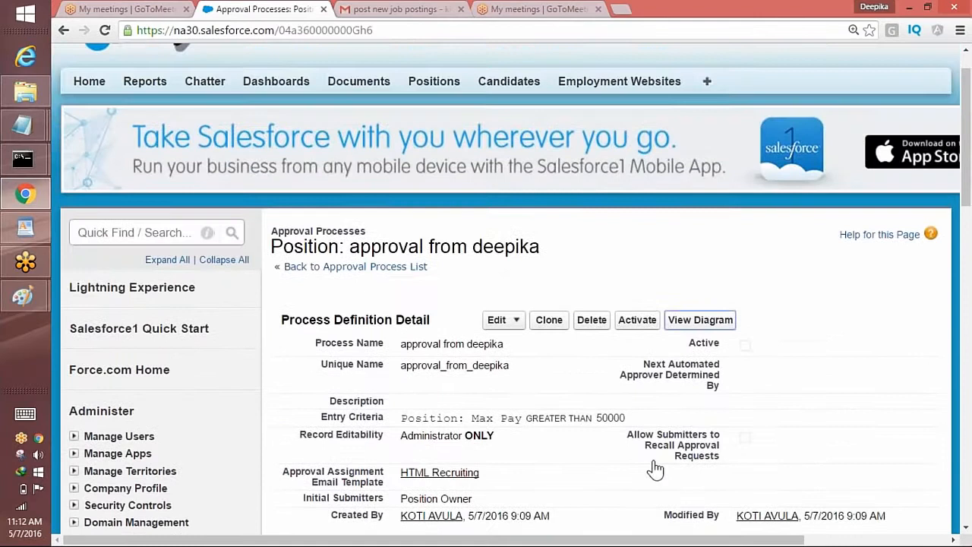
click(638, 322)
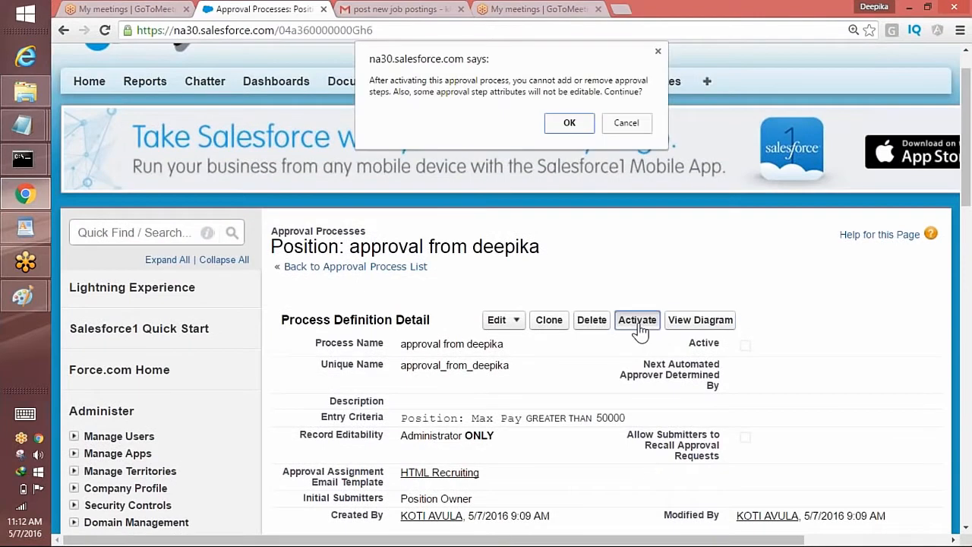
click(570, 123)
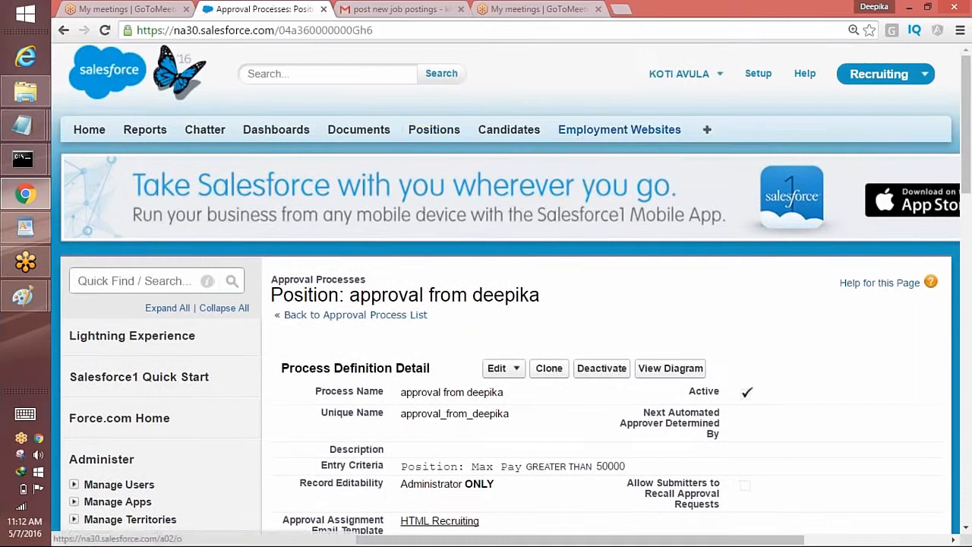
Start a new Position record with the title "Salesforce cloud consultant".
click(433, 133)
click(493, 261)
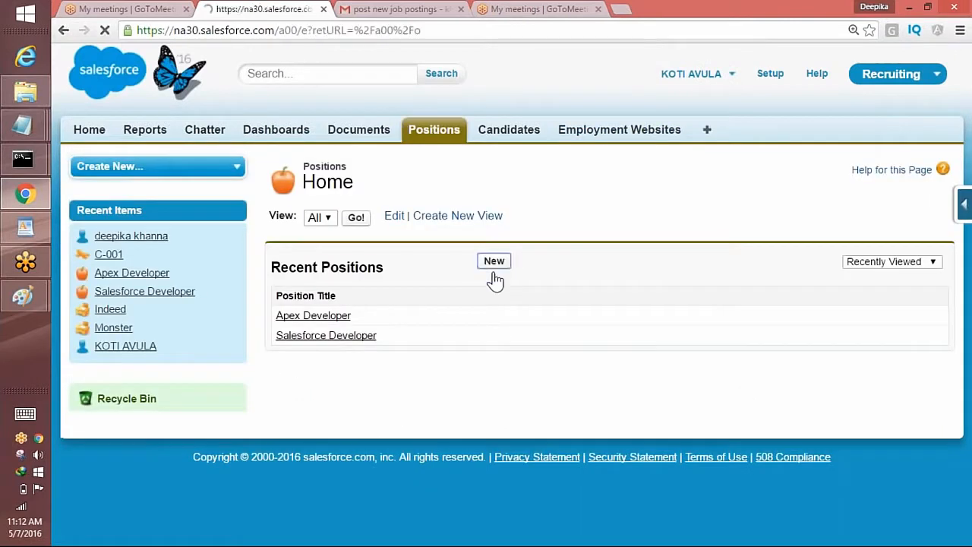
click(453, 291)
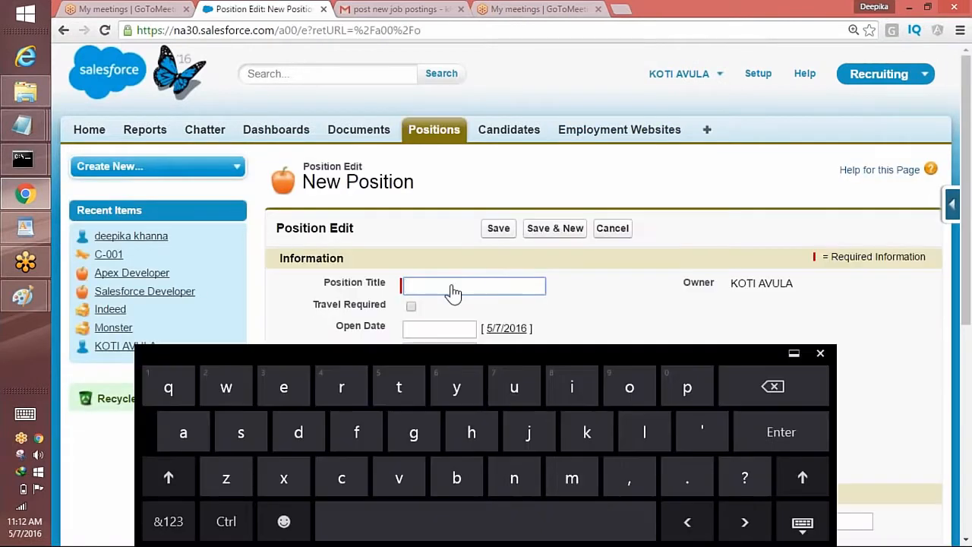
scroll(453, 291, down, 3)
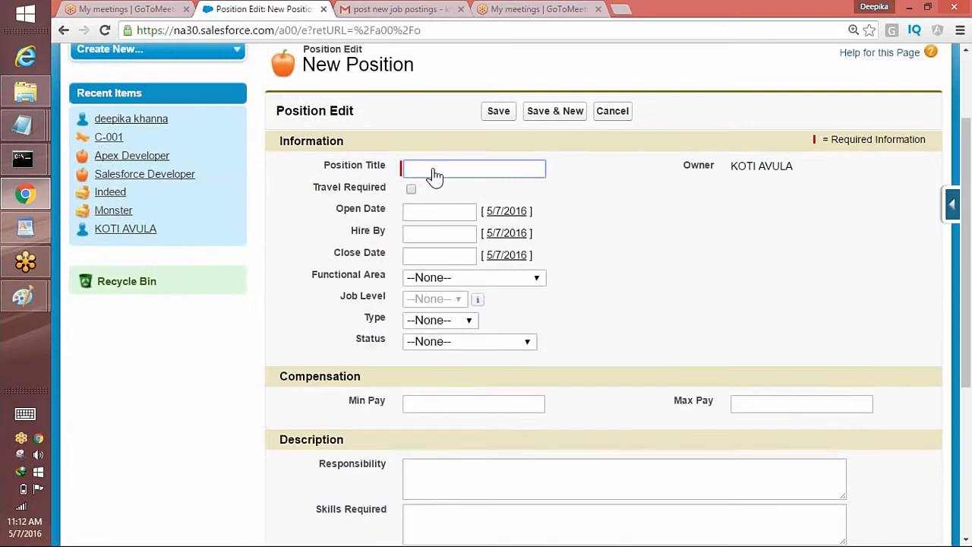
text(Salasfo)
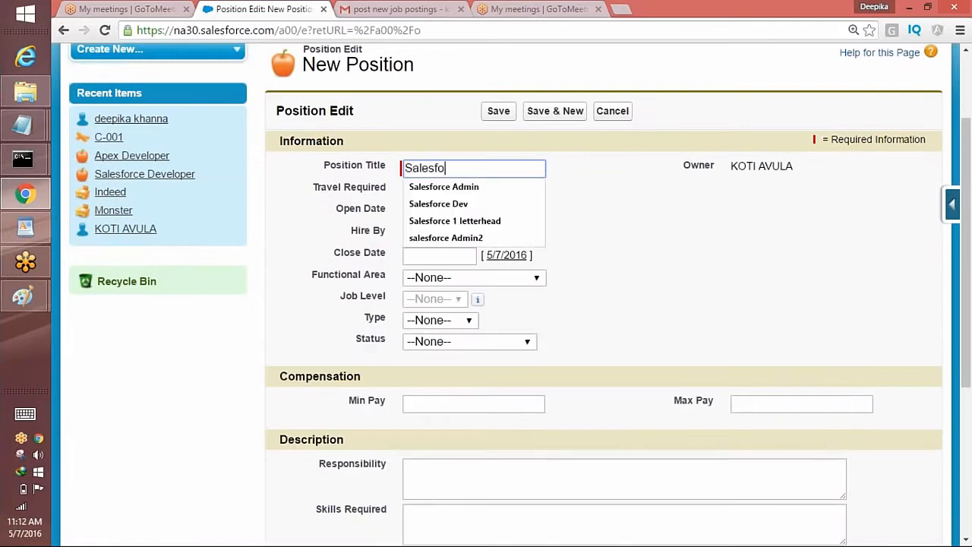
text(rce clo)
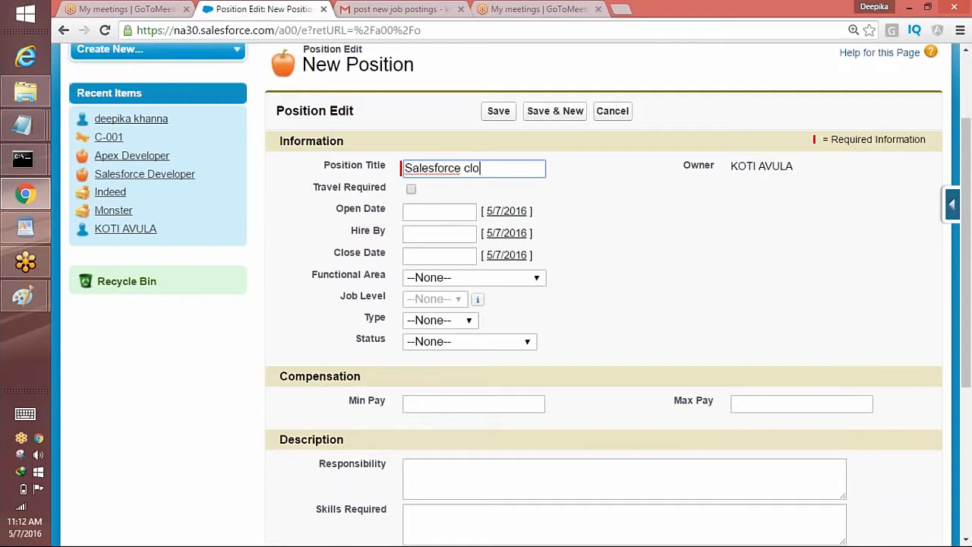
text(ud consultant)
key(Tab)
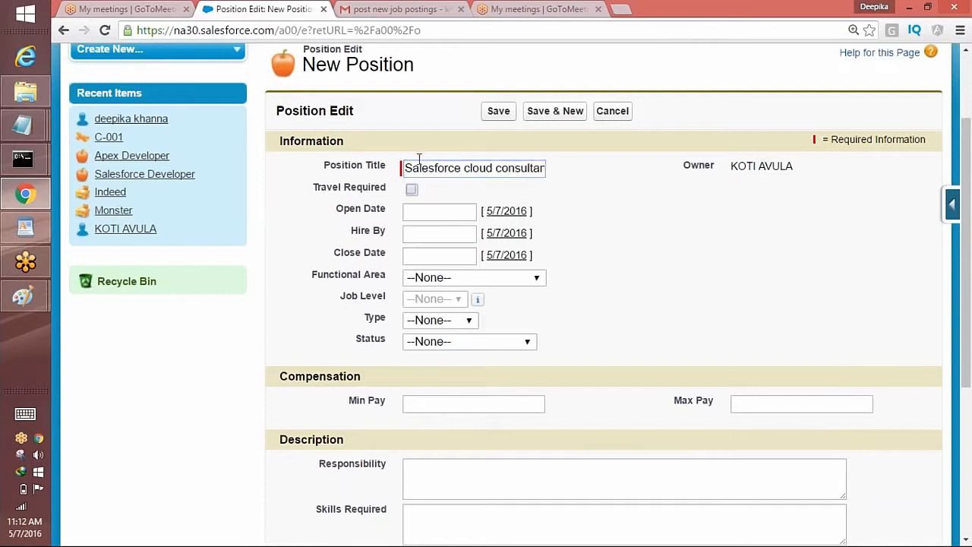
Mark the position as requiring travel, with functional area Information Technology and status New Position.
click(411, 190)
click(515, 278)
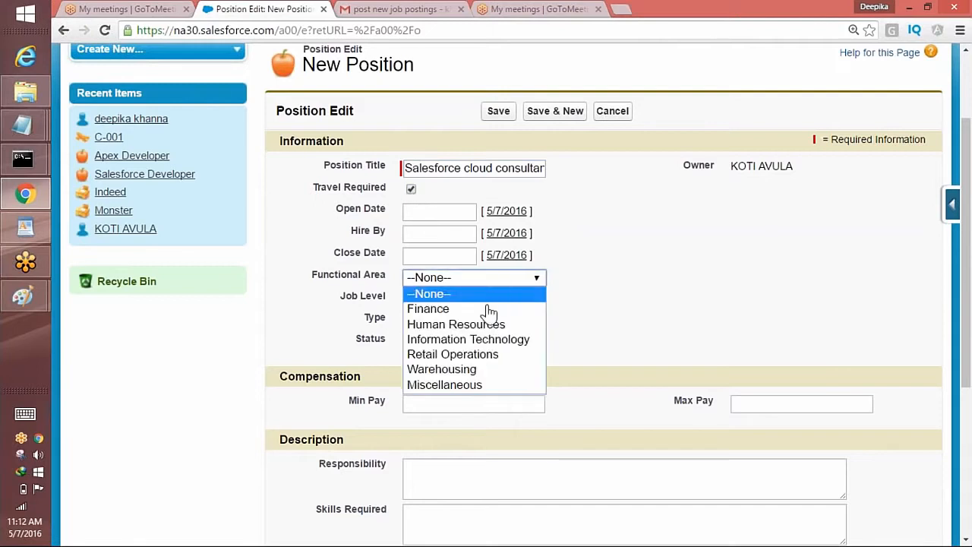
click(480, 340)
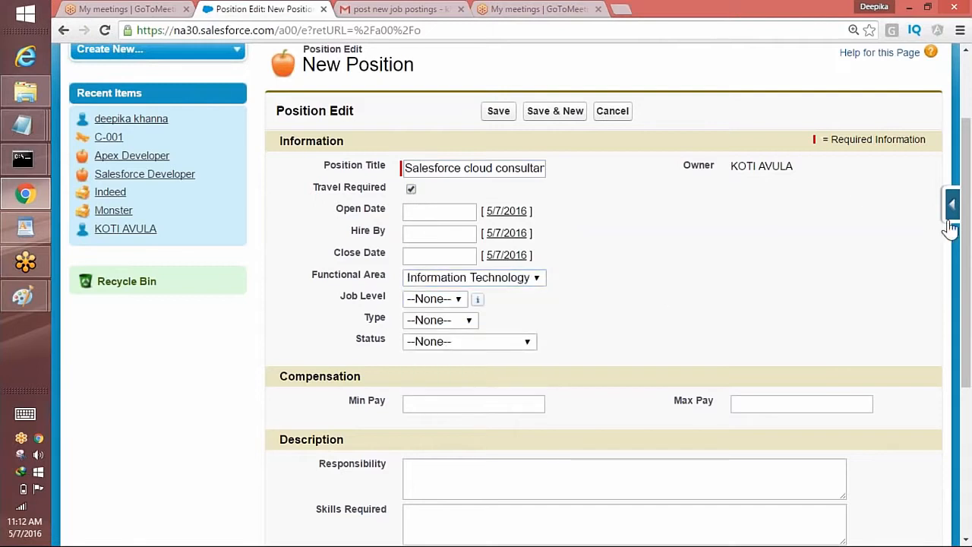
scroll(950, 227, down, 1)
click(503, 268)
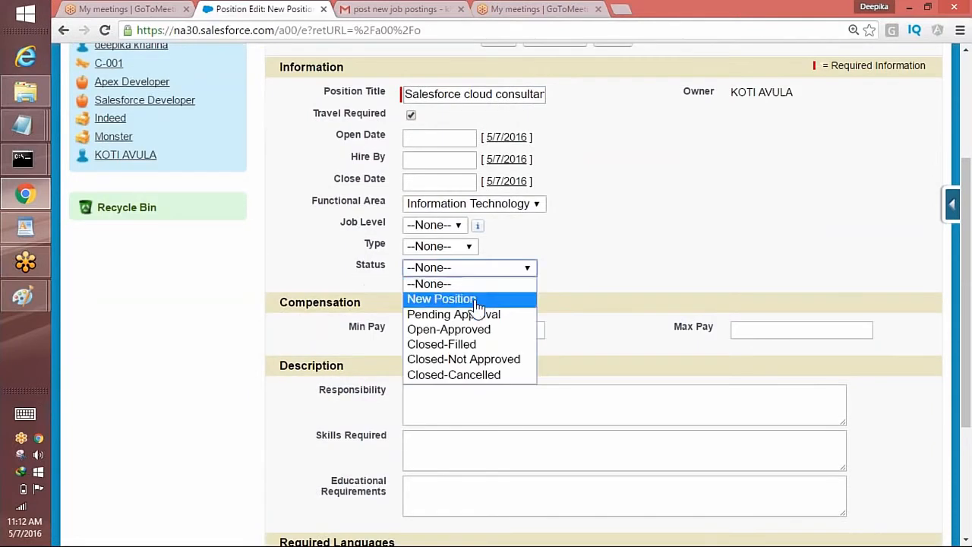
click(476, 302)
Set the position's Max Pay to 60000 and save the record.
click(438, 329)
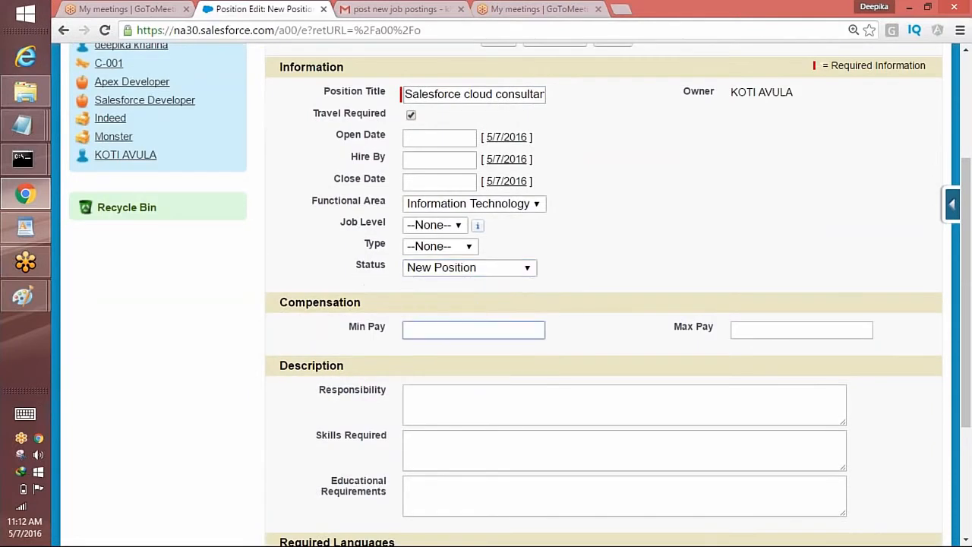
click(751, 333)
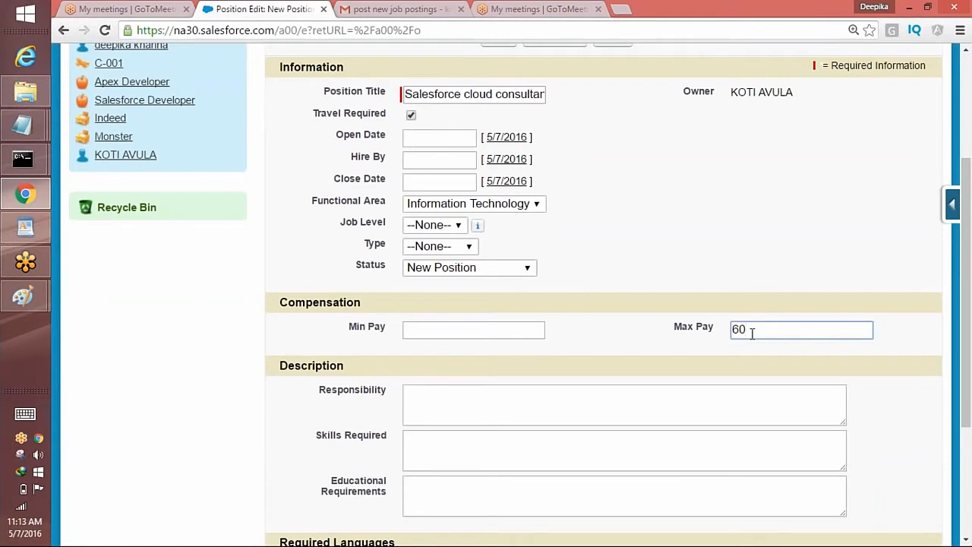
text(60000)
key(ctrl+a)
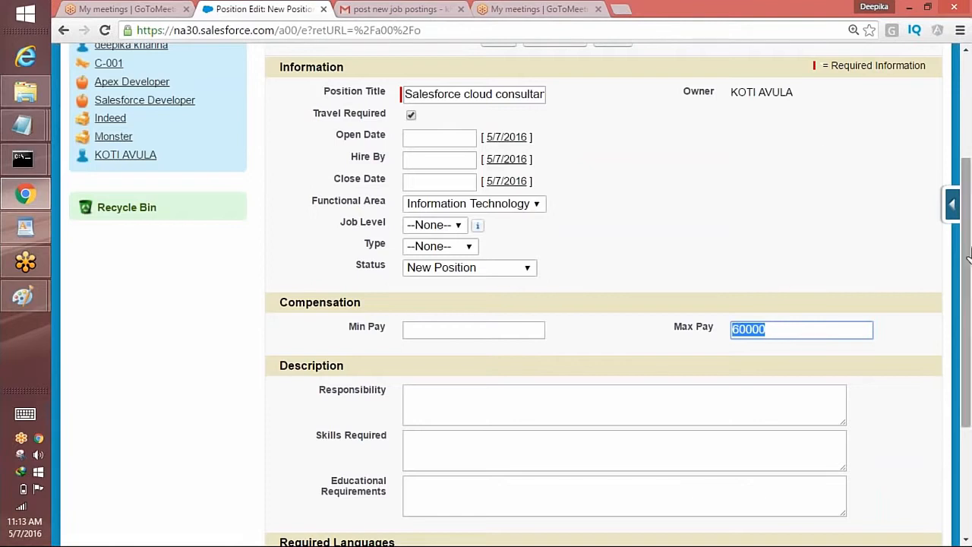
scroll(481, 241, up, 2)
click(493, 224)
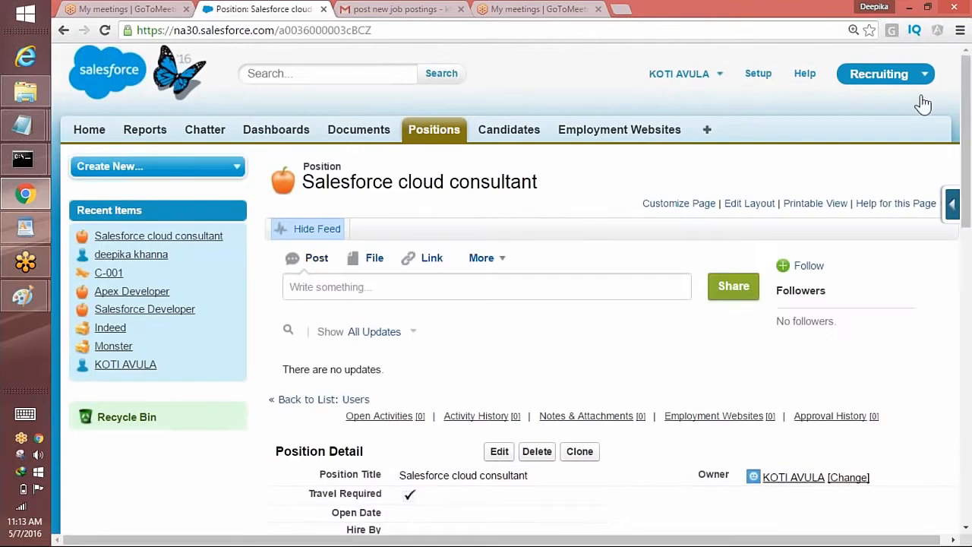
Submit the Salesforce cloud consultant position for approval from its approval history and accept the confirmation.
scroll(966, 294, down, 3)
scroll(967, 295, down, 7)
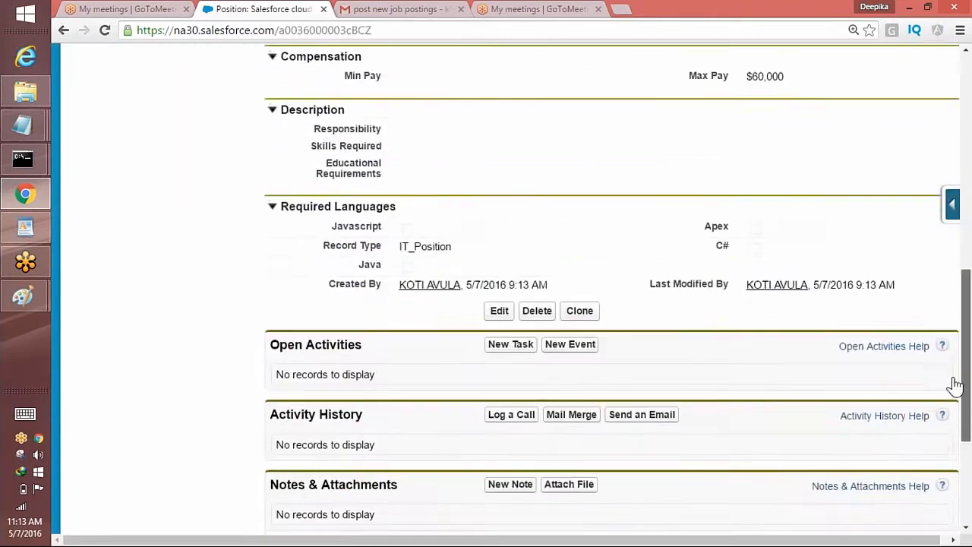
scroll(934, 452, down, 2)
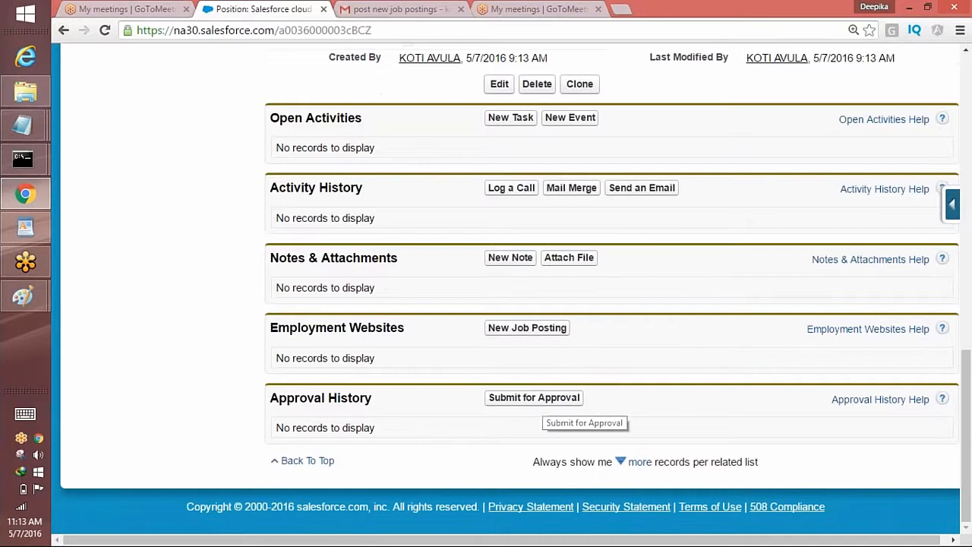
drag(968, 438, 968, 106)
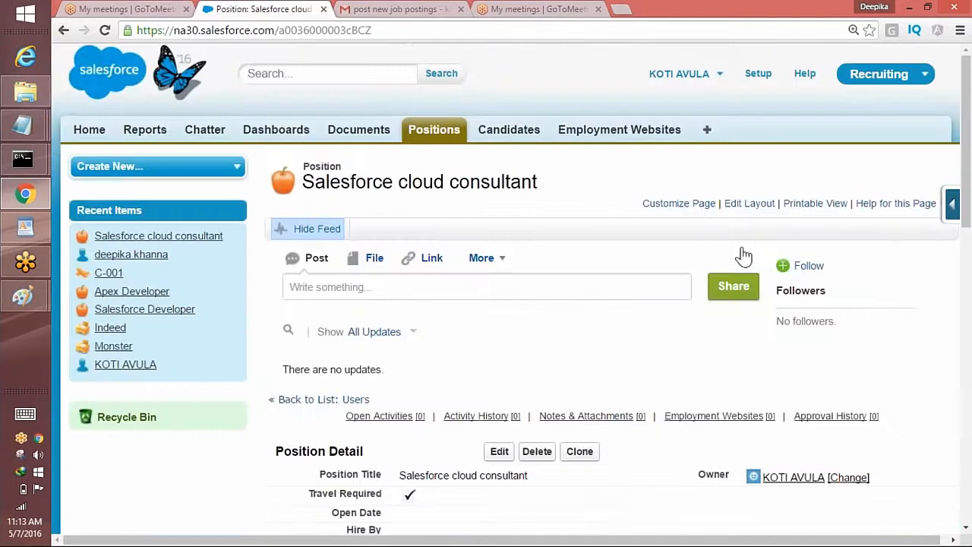
drag(969, 196, 921, 461)
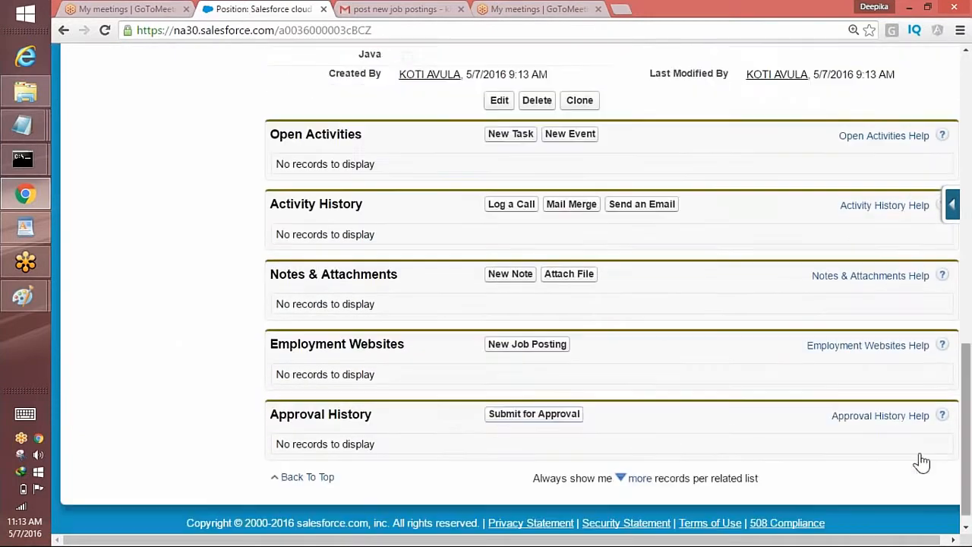
click(562, 414)
click(570, 134)
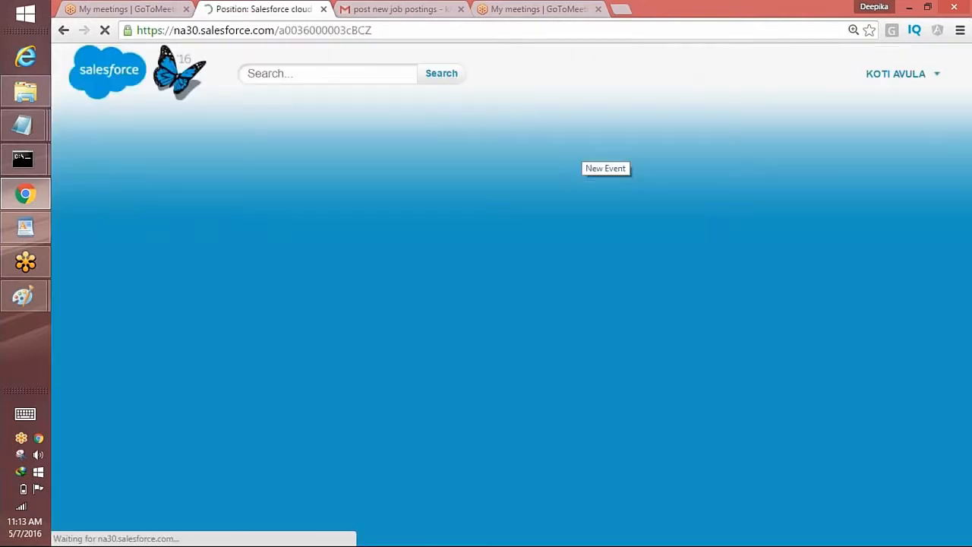
Check the submitted position's Approval History for the approval step's status and assigned approver.
scroll(955, 268, down, 10)
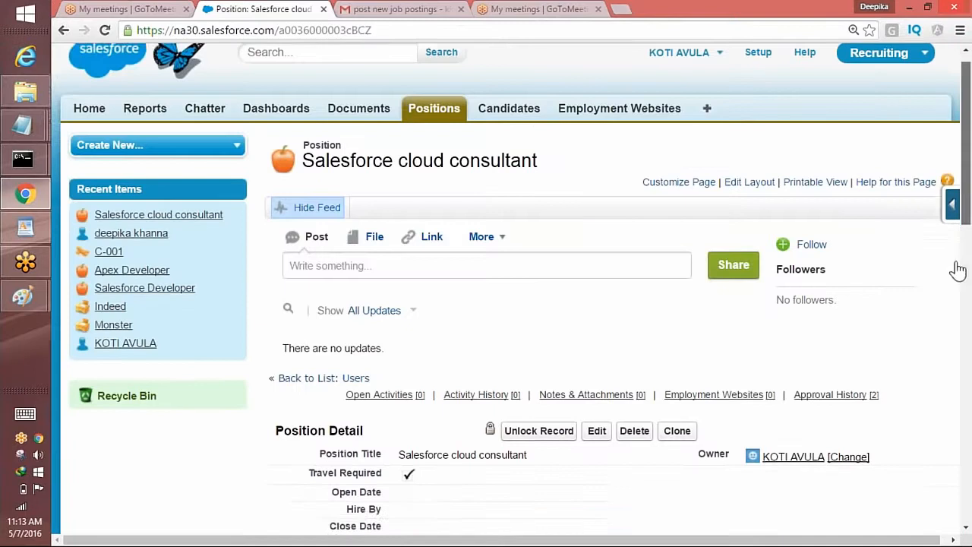
scroll(942, 452, down, 3)
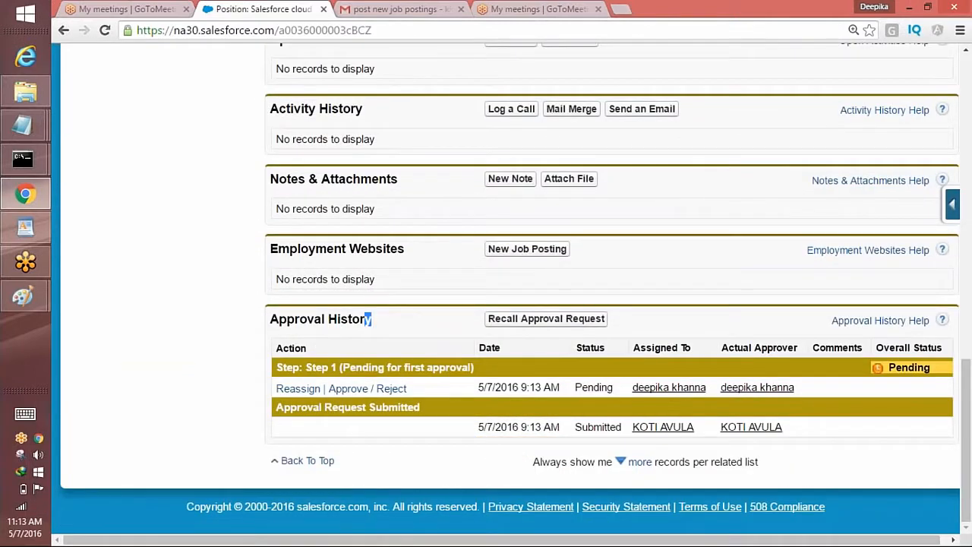
drag(372, 319, 262, 319)
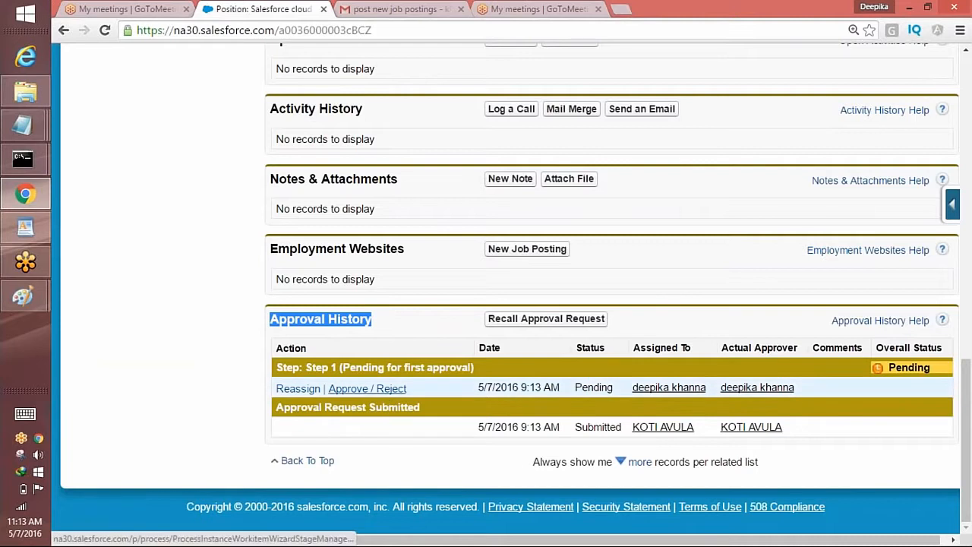
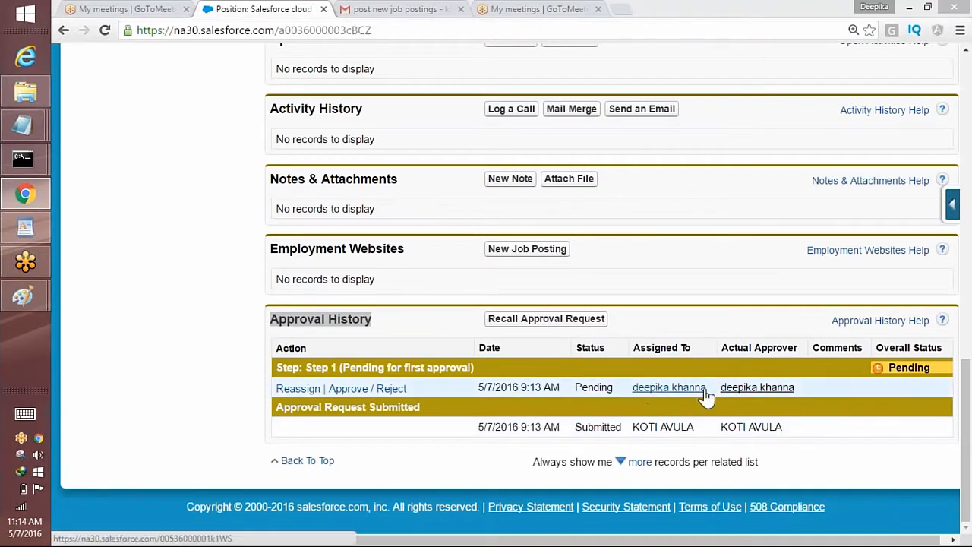
Open the submitted Salesforce cloud consultant position in edit mode, look over its fields and cancel without saving.
drag(966, 391, 964, 88)
click(429, 134)
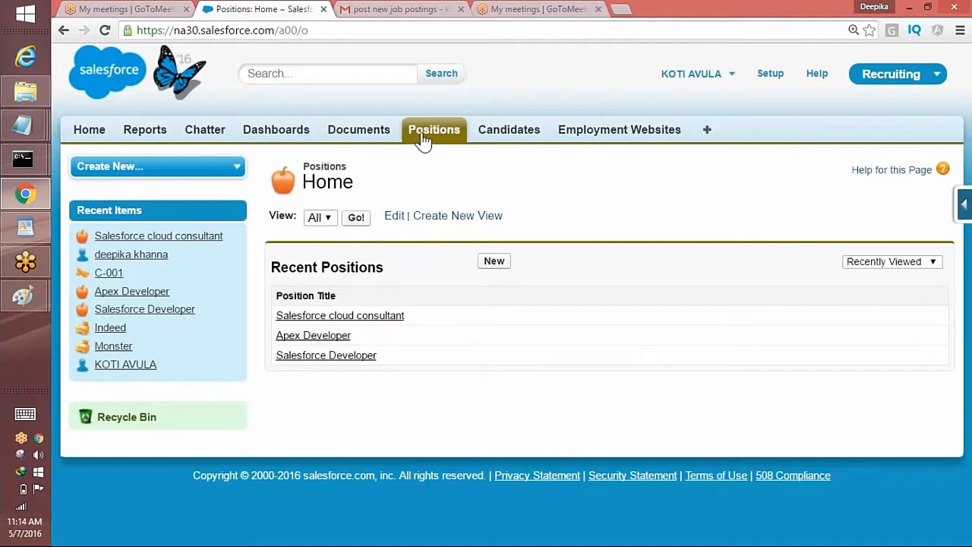
click(338, 315)
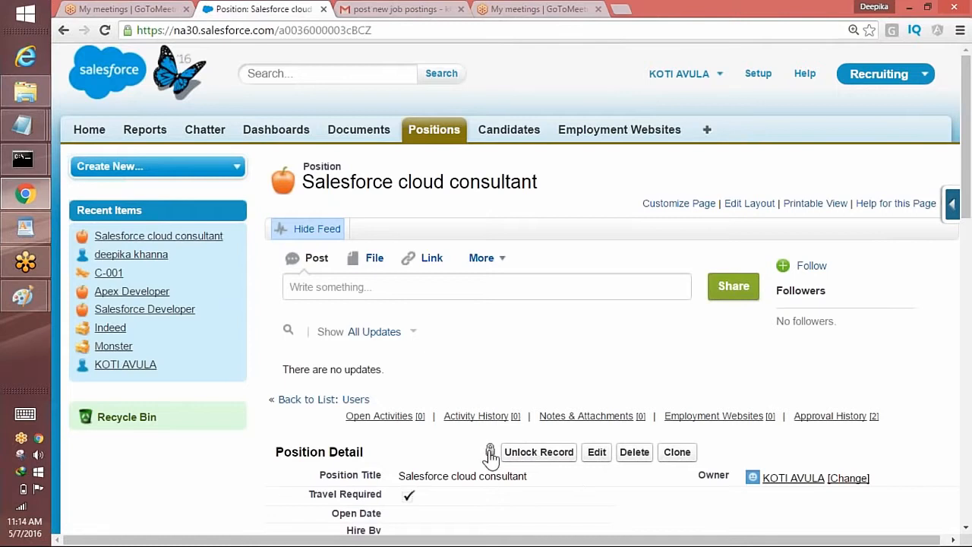
click(596, 454)
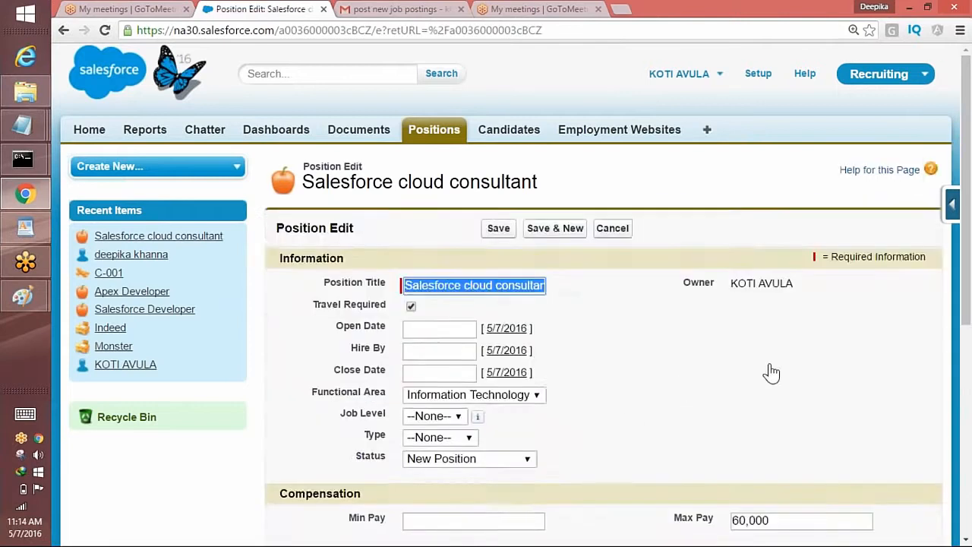
drag(966, 246, 956, 454)
scroll(957, 454, up, 10)
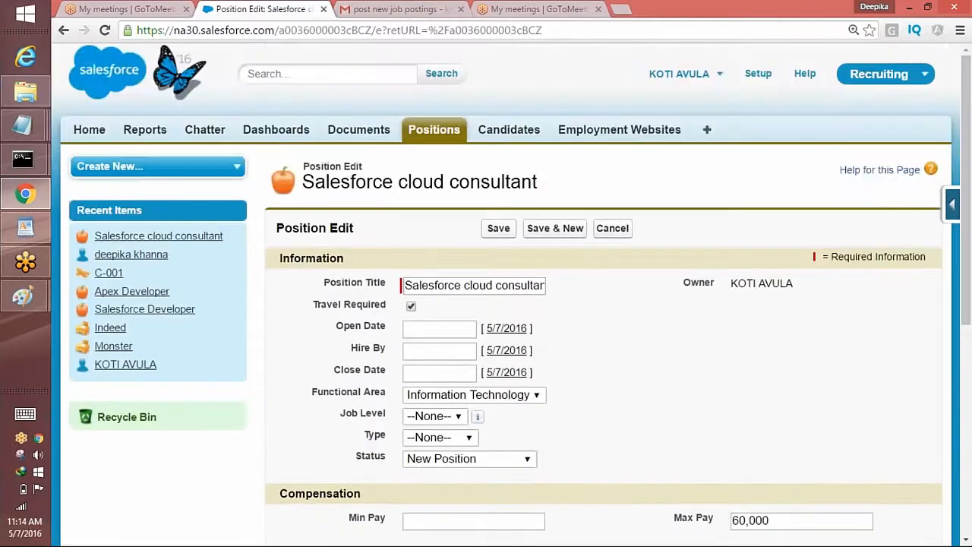
click(615, 228)
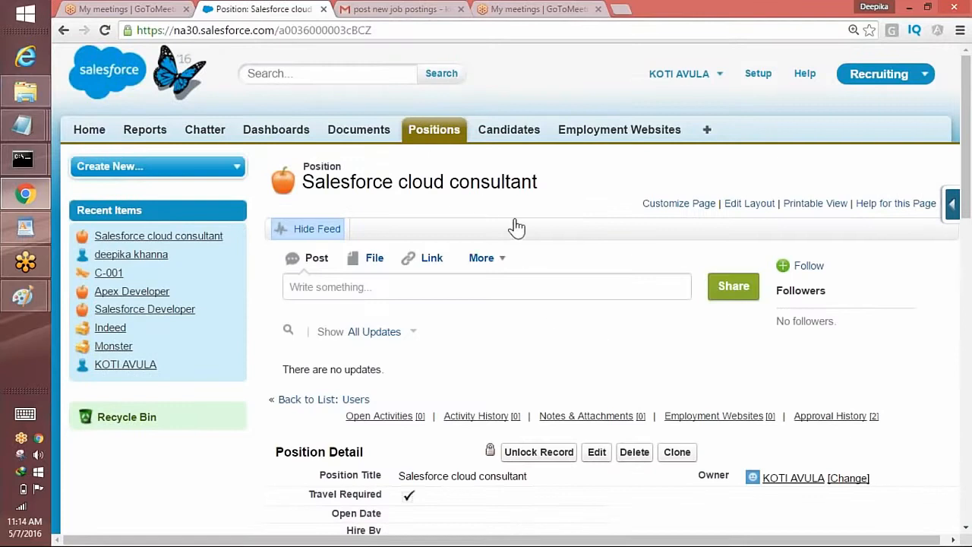
Start a new position record titled Service cloud consultant.
click(434, 136)
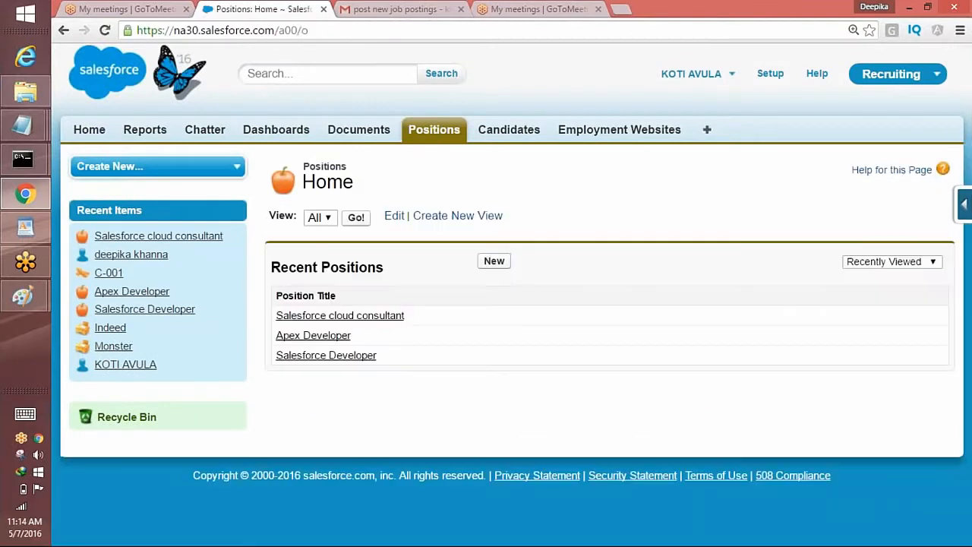
click(494, 260)
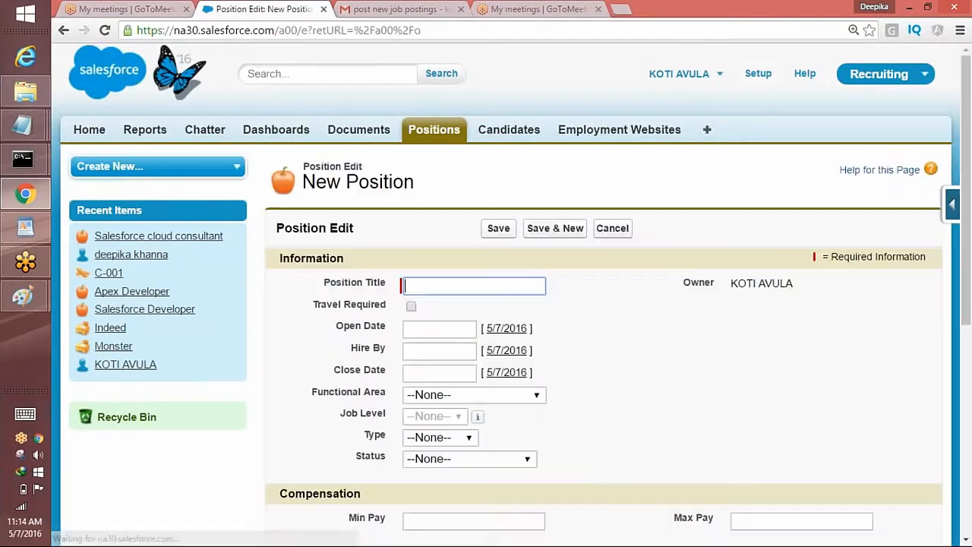
text(S)
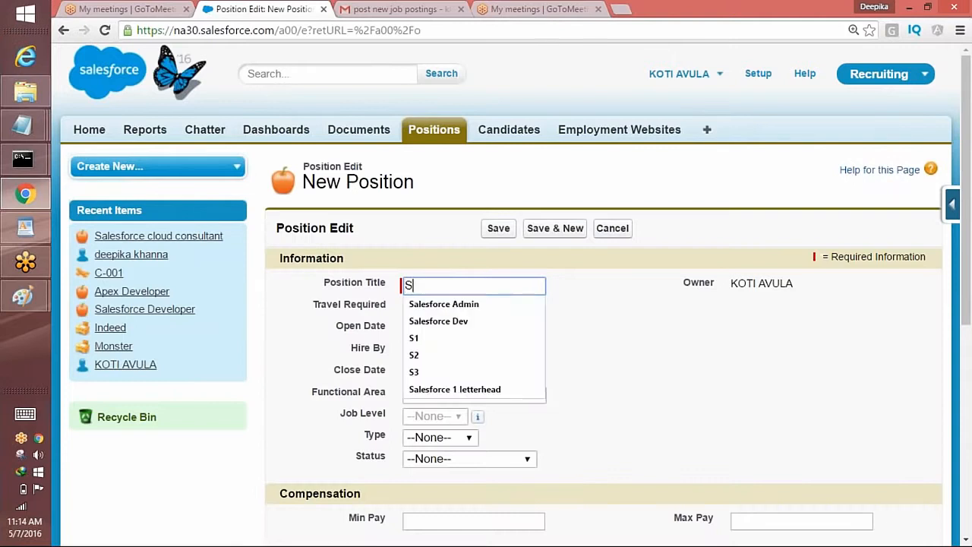
text(ervice clo)
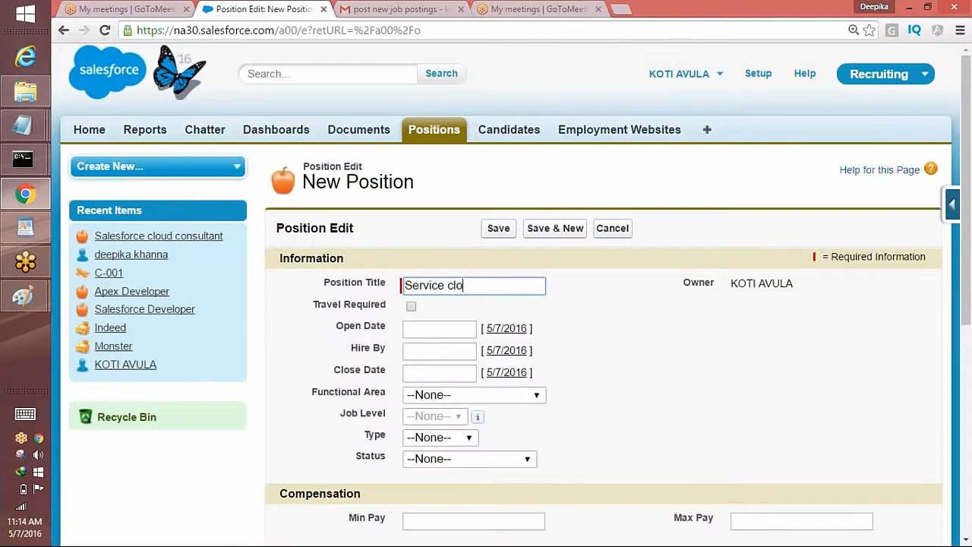
text(ud consultant)
key(Tab)
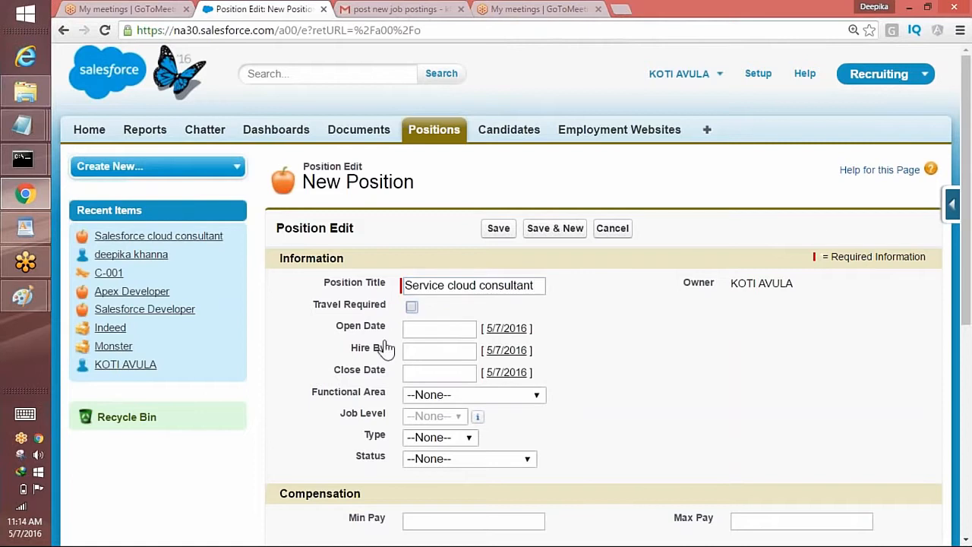
Mark the new position as requiring travel, set its Max Pay to 20000 and save the record.
scroll(968, 308, down, 1)
scroll(968, 308, down, 1)
click(411, 195)
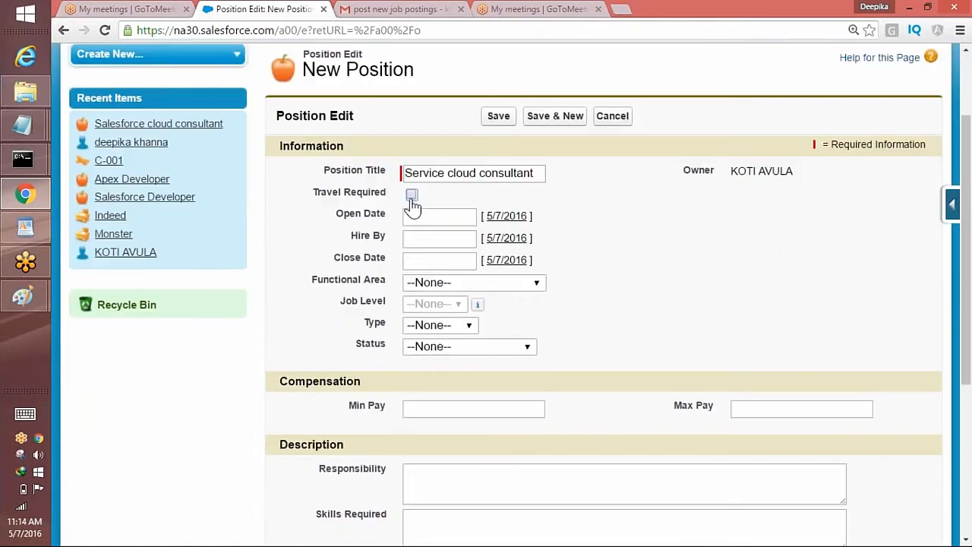
click(767, 409)
text(20000)
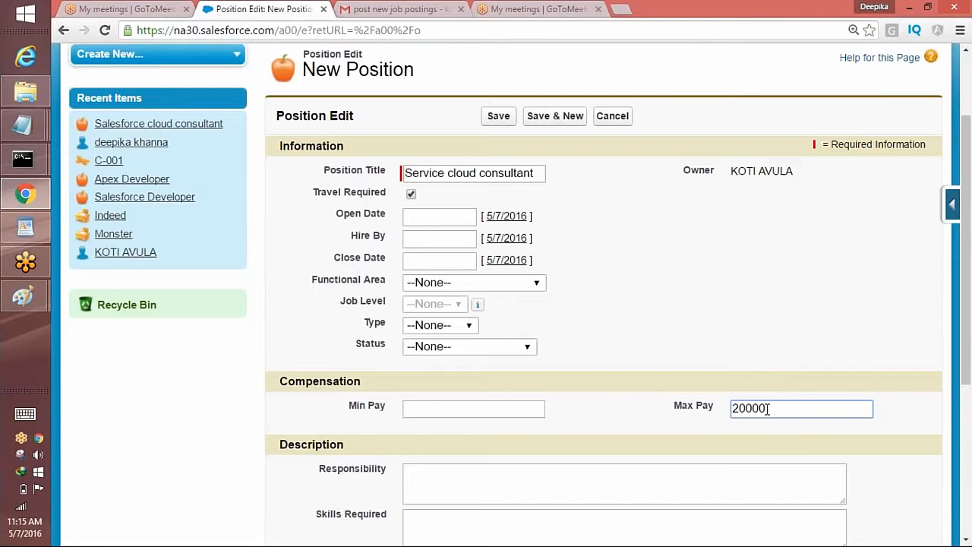
click(494, 116)
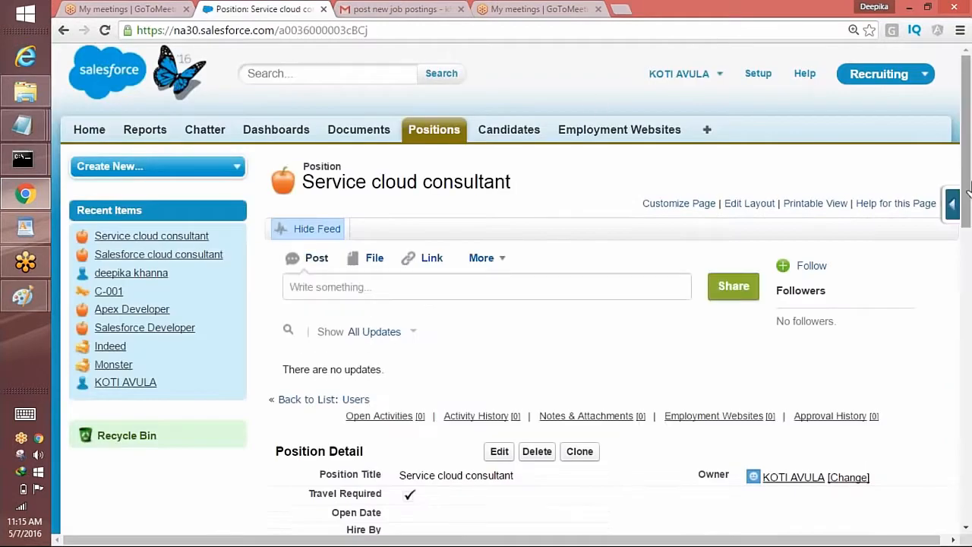
Try to submit the Service cloud consultant position for approval, accept the confirmation and read the response.
scroll(946, 408, down, 15)
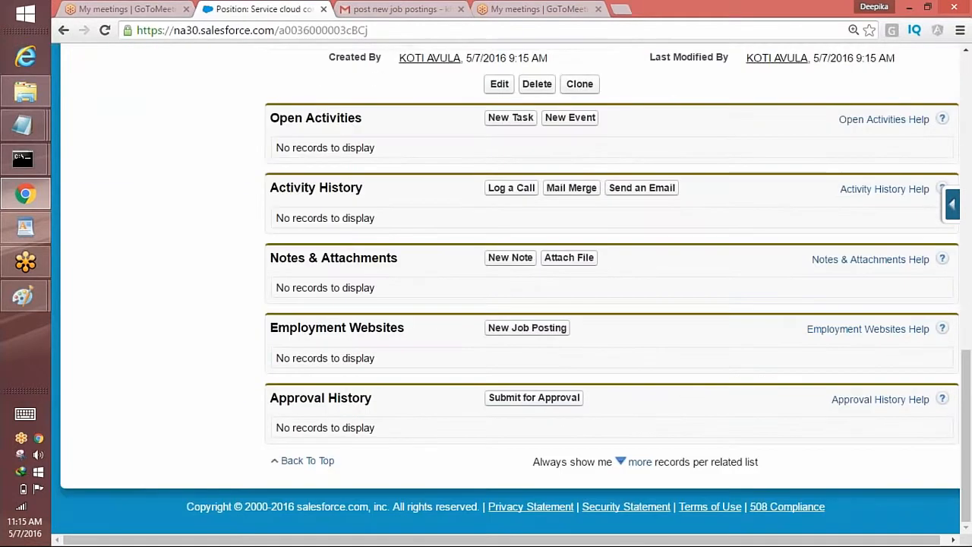
click(564, 403)
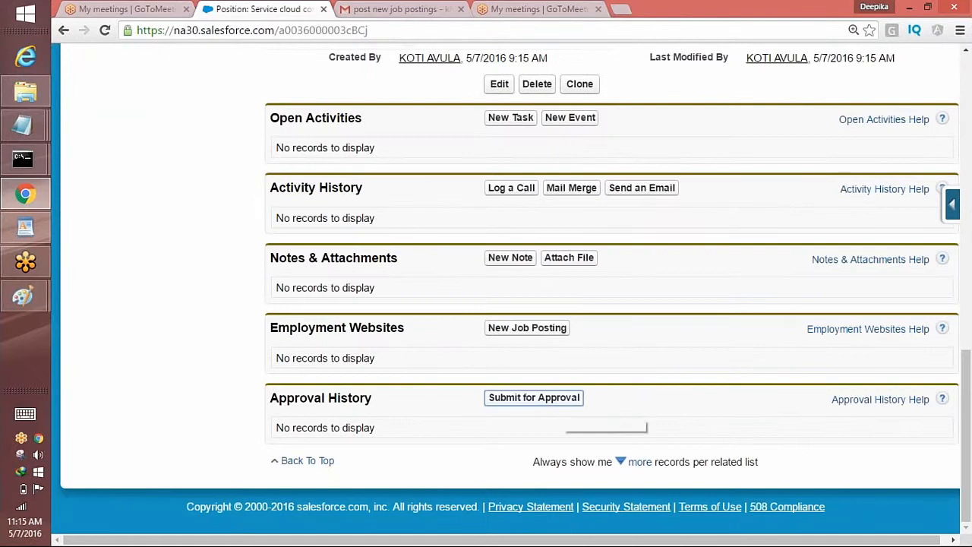
click(569, 136)
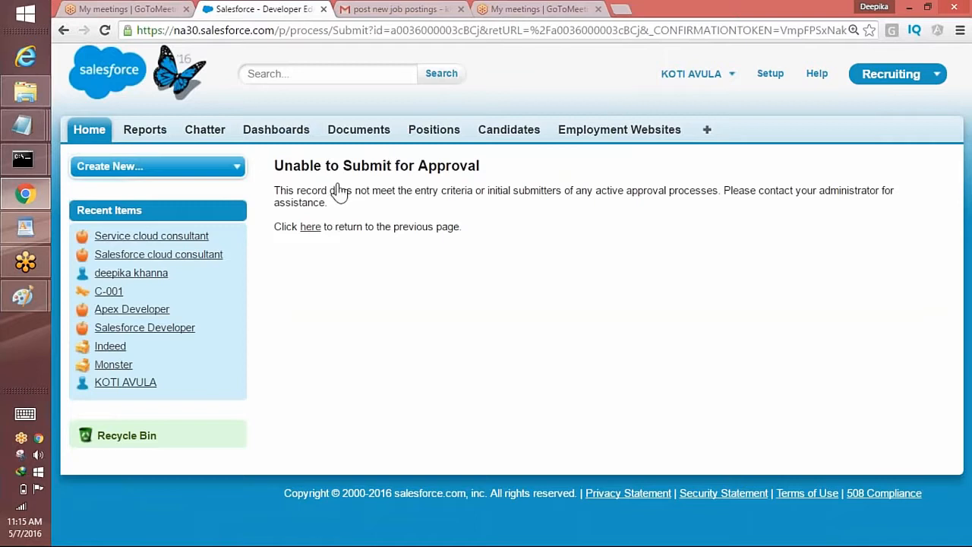
drag(415, 190, 651, 191)
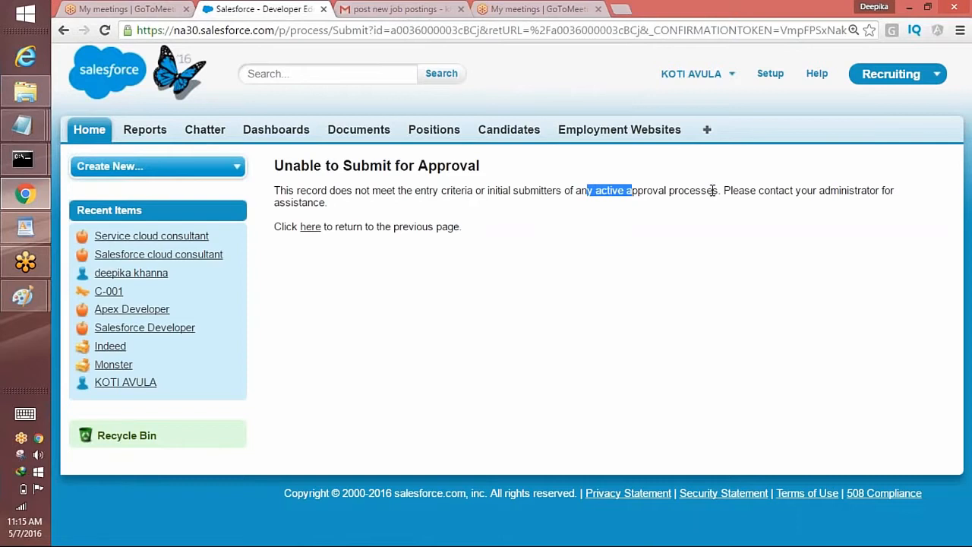
Reopen the Service cloud consultant position and review its field values and Approval History.
click(435, 131)
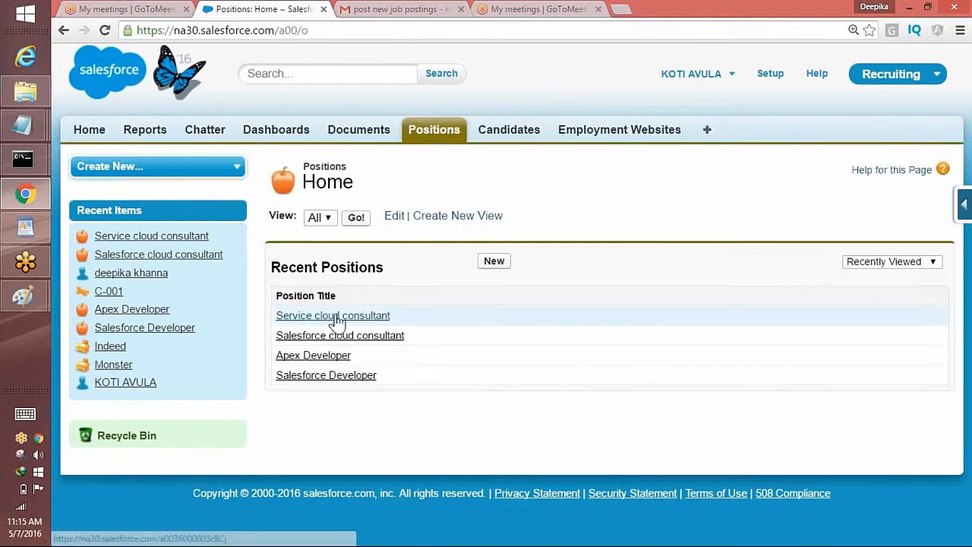
click(336, 317)
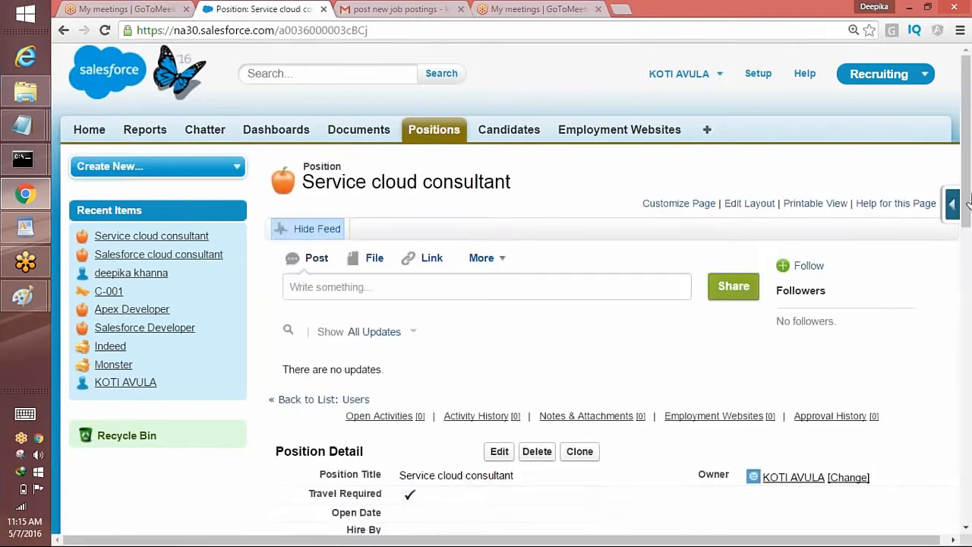
scroll(968, 201, down, 5)
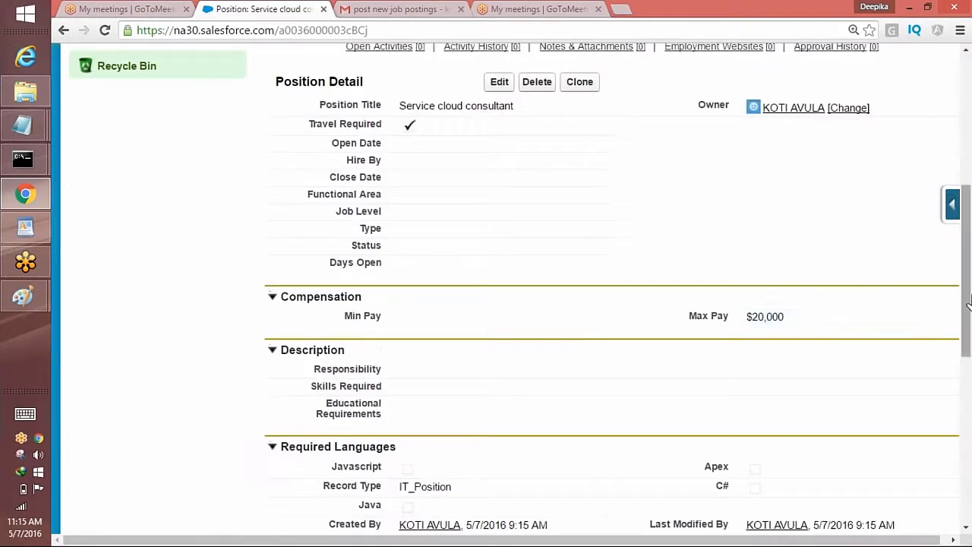
scroll(969, 301, down, 6)
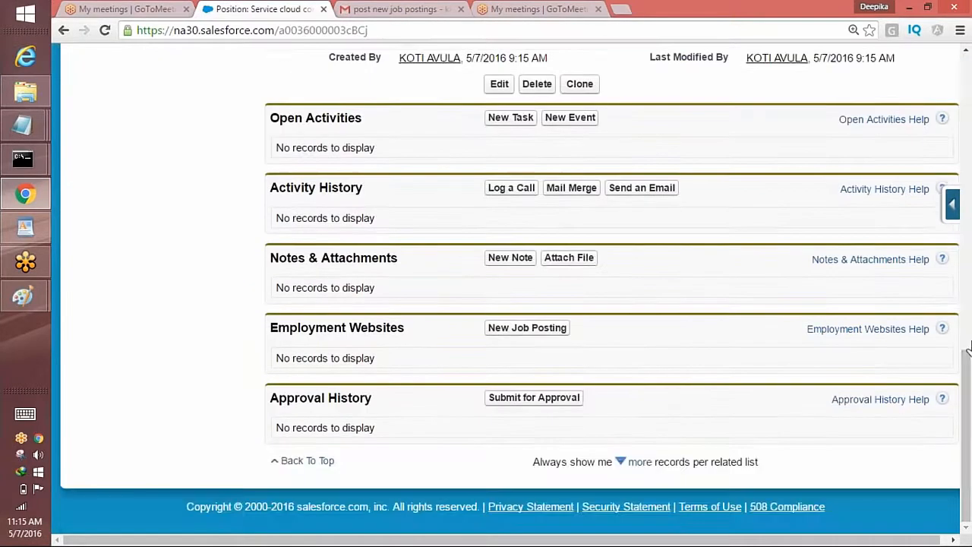
drag(968, 350, 826, 9)
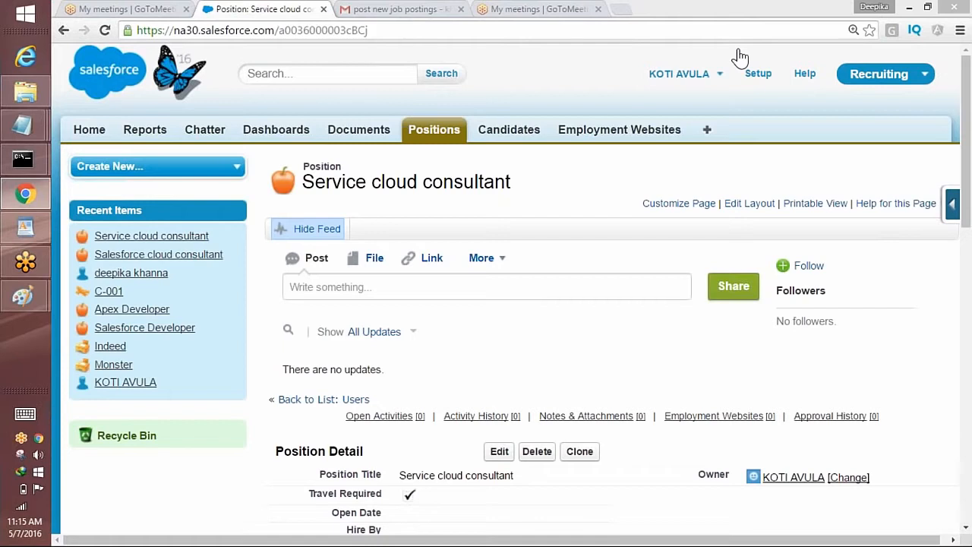
mouse_move(966, 172)
mouse_down()
mouse_move(966, 345)
mouse_move(966, 173)
mouse_up()
Log out of the current Salesforce account and return to the Salesforce login page.
click(679, 73)
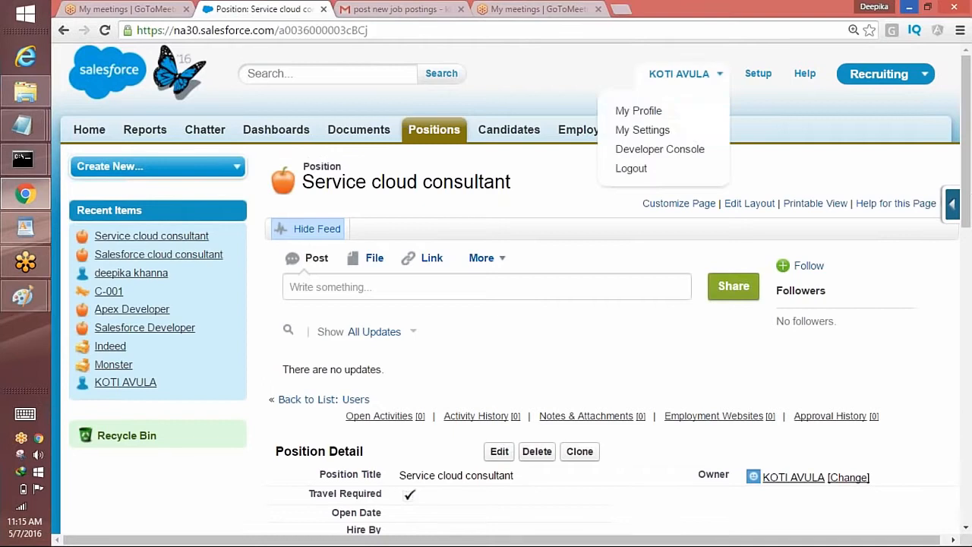
click(632, 167)
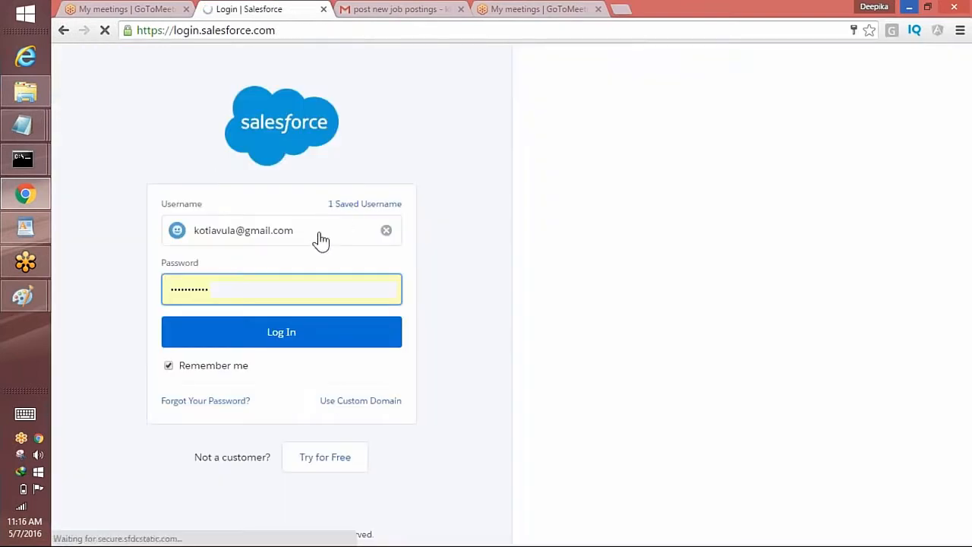
drag(322, 241, 299, 233)
click(196, 234)
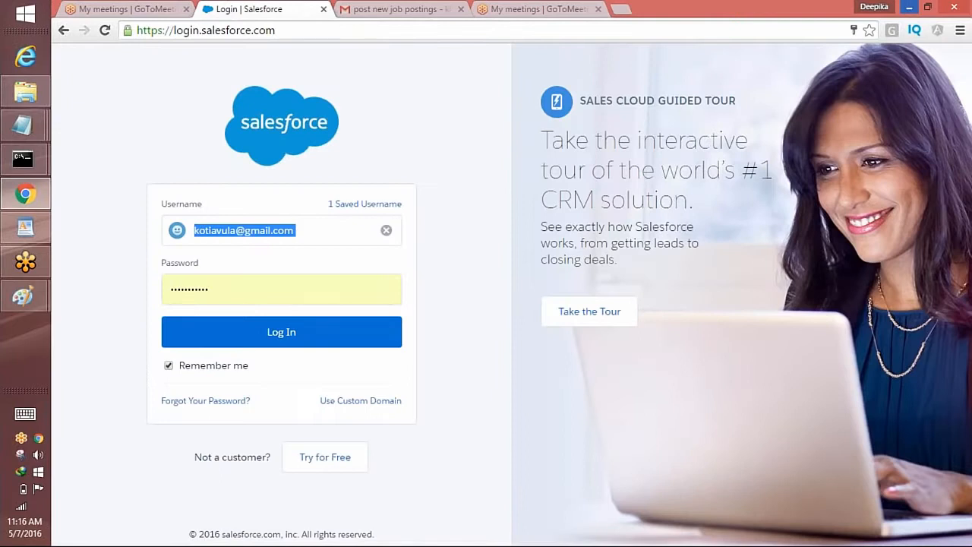
click(301, 232)
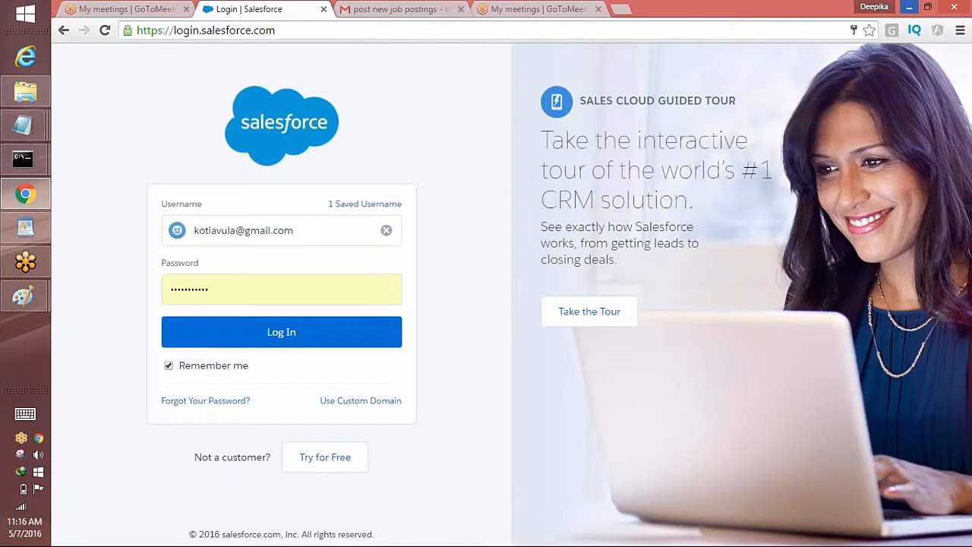
drag(294, 233, 195, 233)
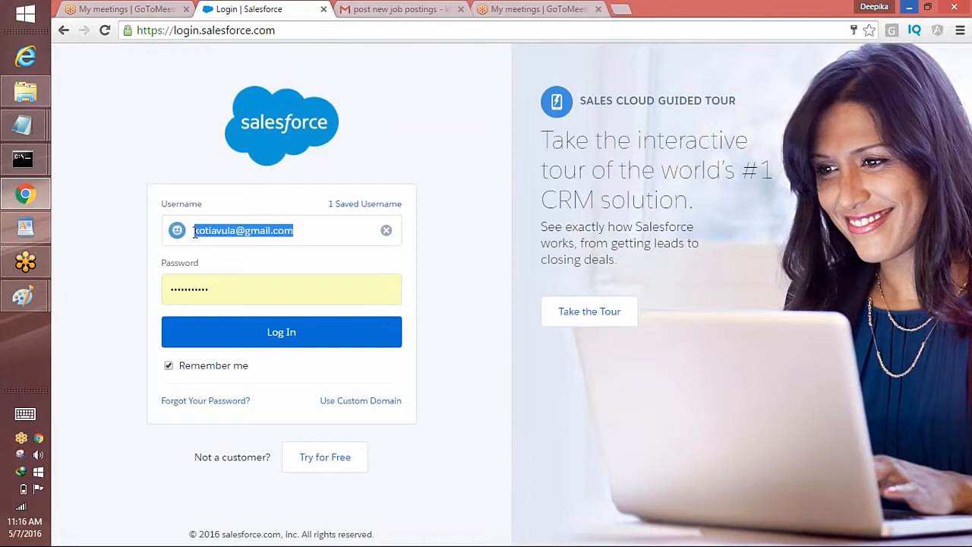
key(Return)
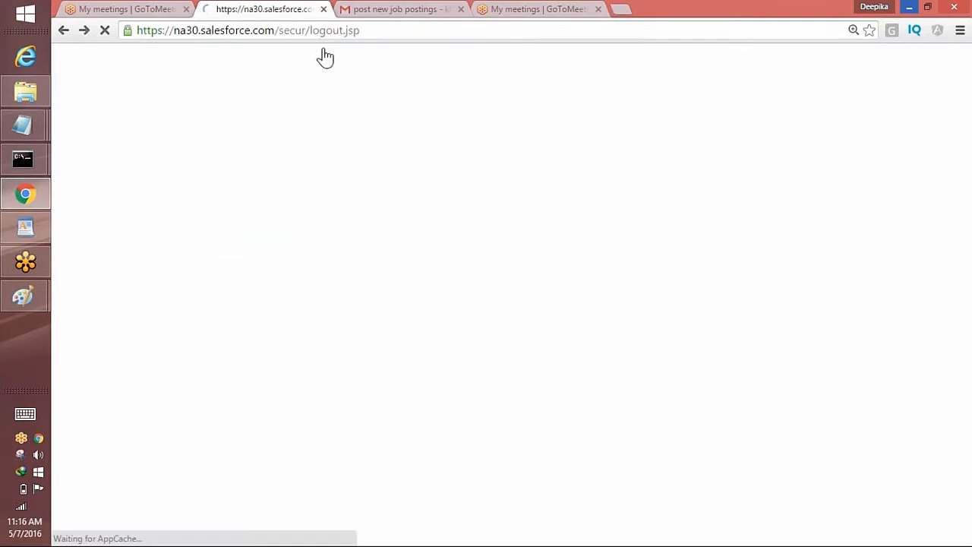
key(ctrl+l)
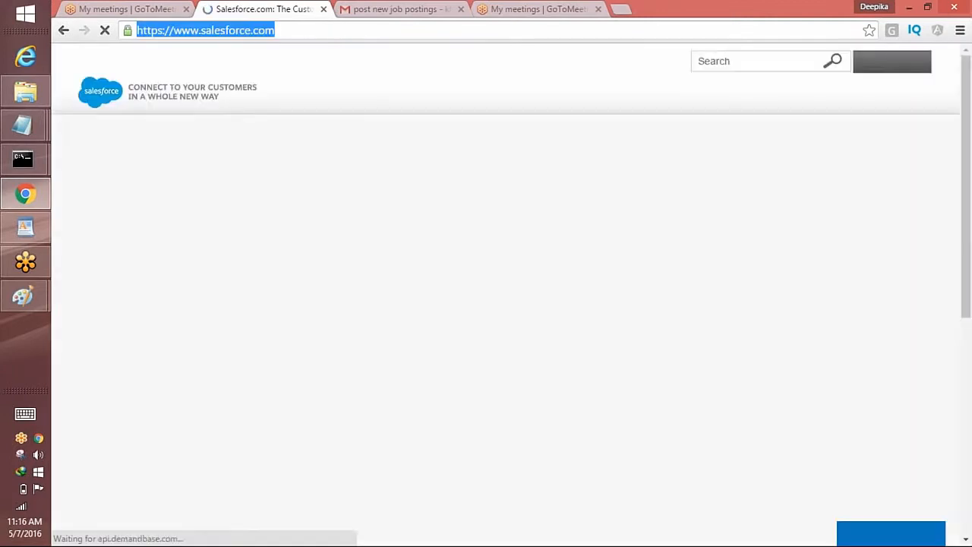
text(login)
key(Return)
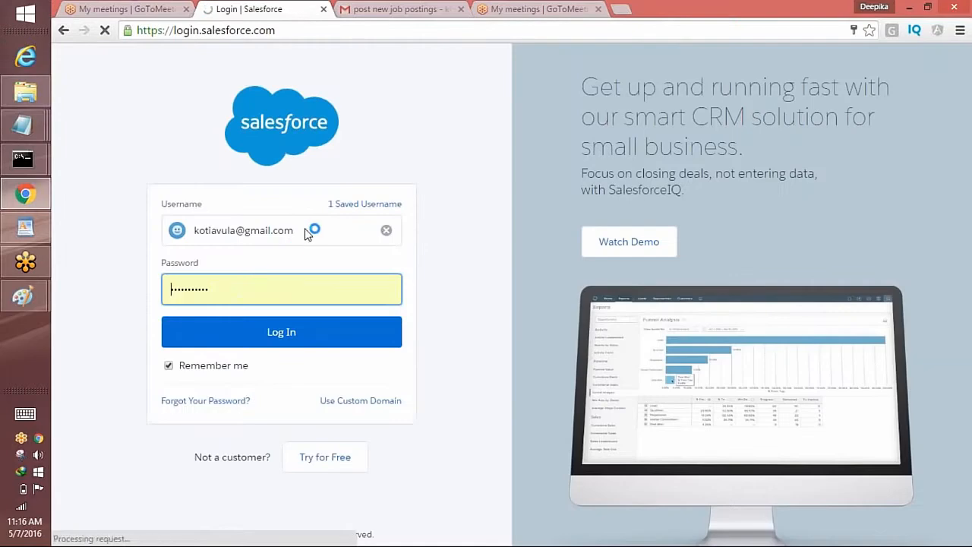
Replace the saved username with the approver's username, enter the account password and log in.
click(386, 230)
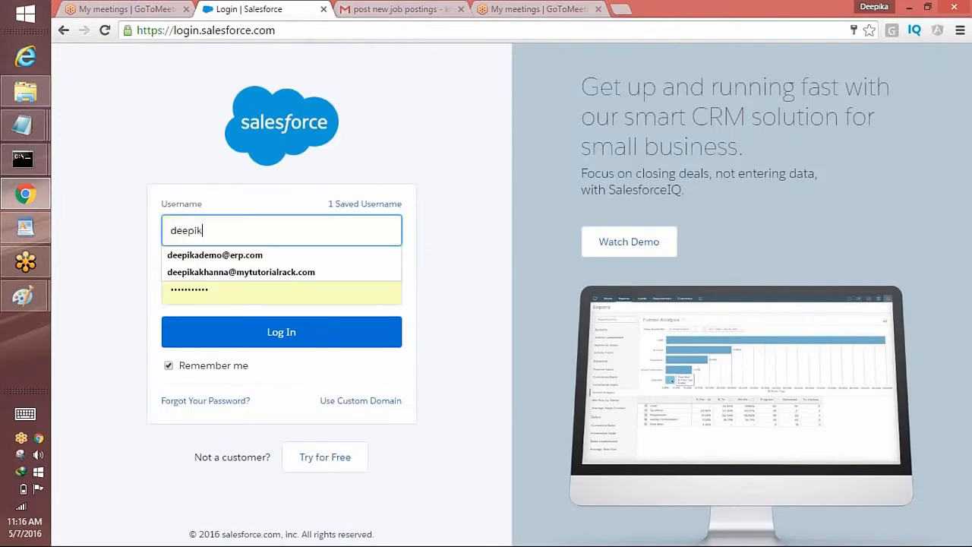
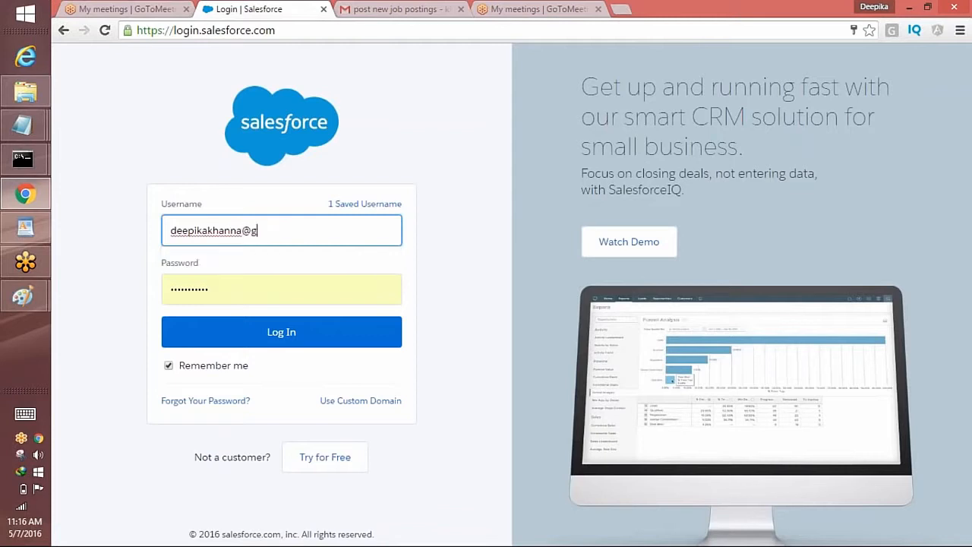
key(Tab)
text(••••••)
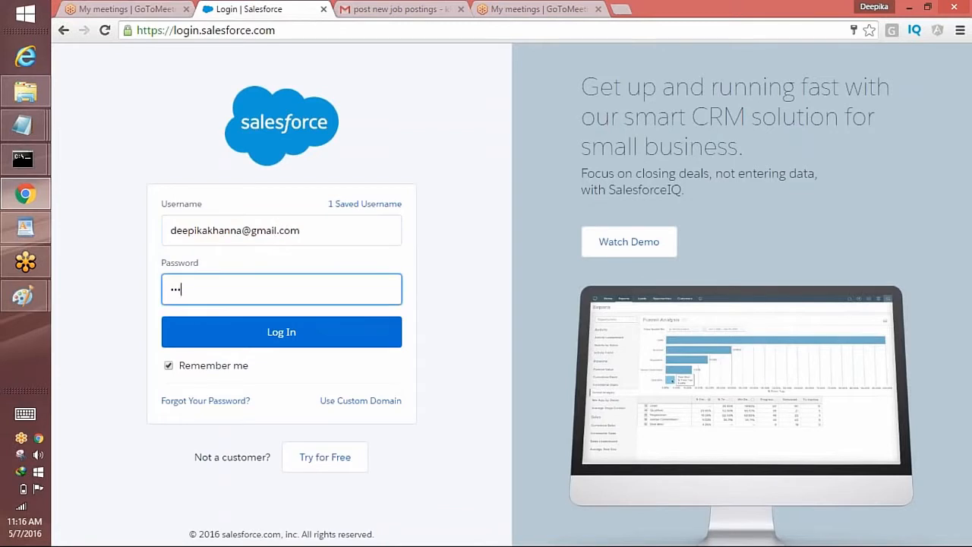
text(•••••)
key(Return)
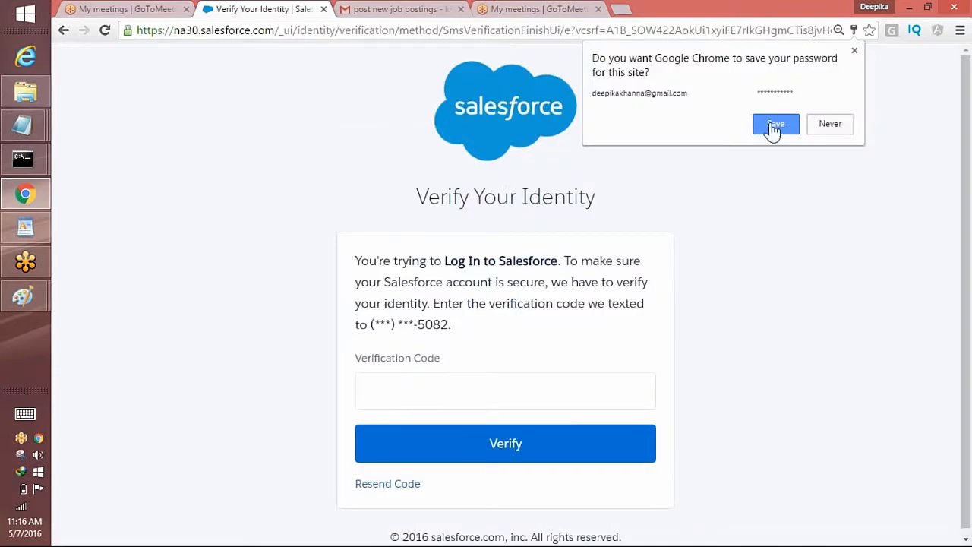
Save the account password in the browser, then enter the texted verification code and verify the identity.
click(773, 125)
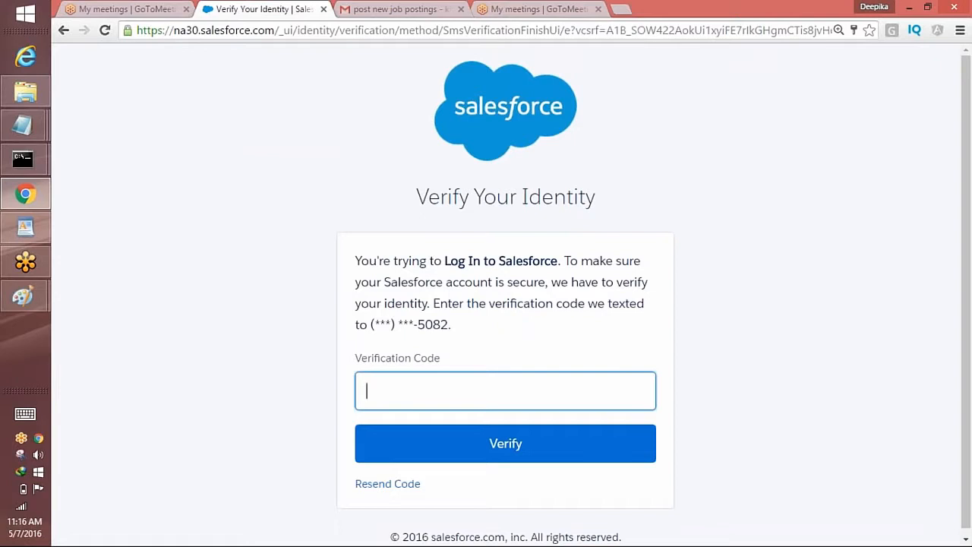
key(Return)
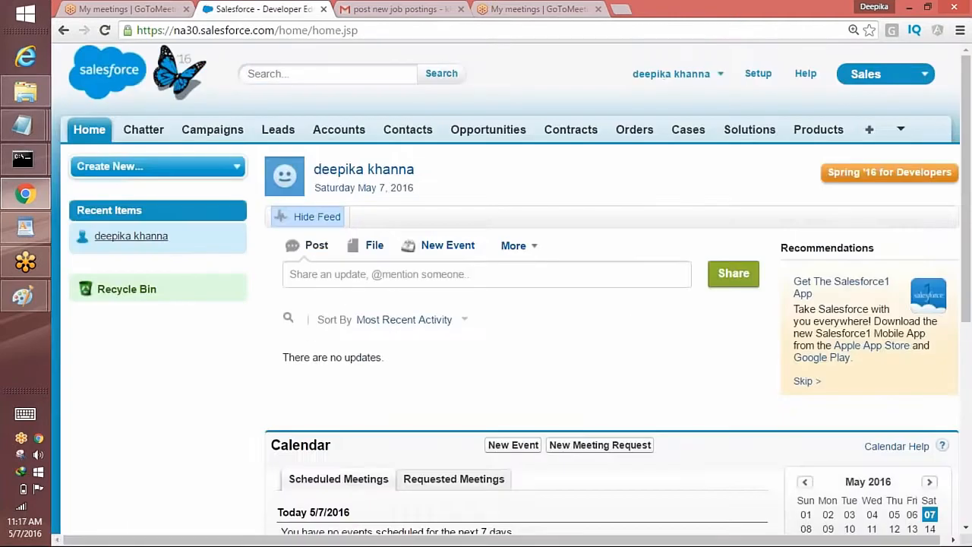
Find Items to Approve on the home page and try to open the related Salesforce cloud consultant position.
scroll(945, 346, down, 5)
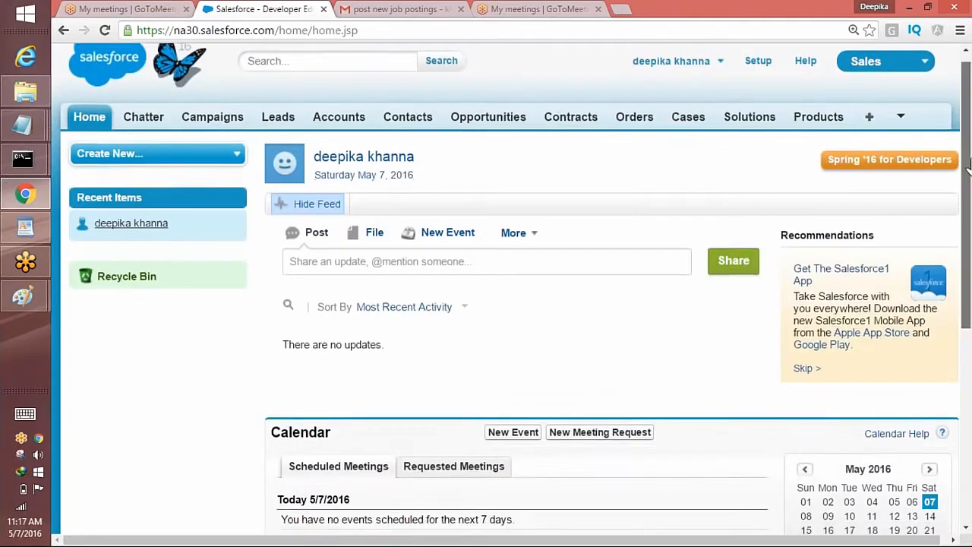
scroll(920, 341, up, 5)
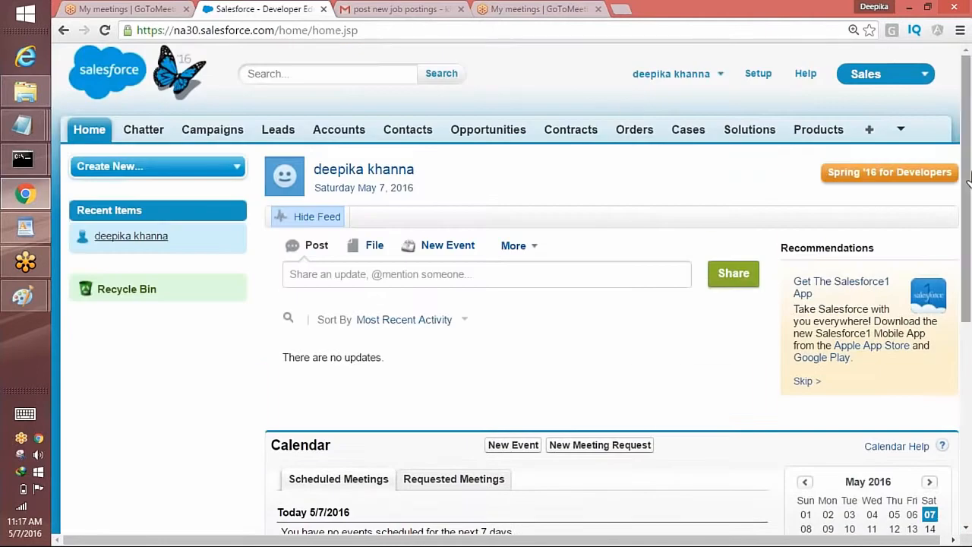
drag(966, 181, 966, 370)
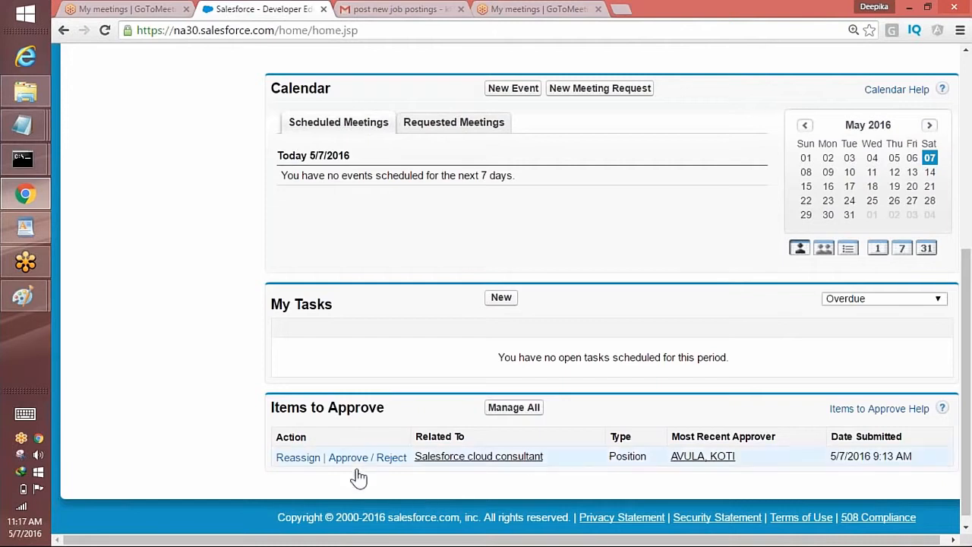
scroll(575, 475, down, 1)
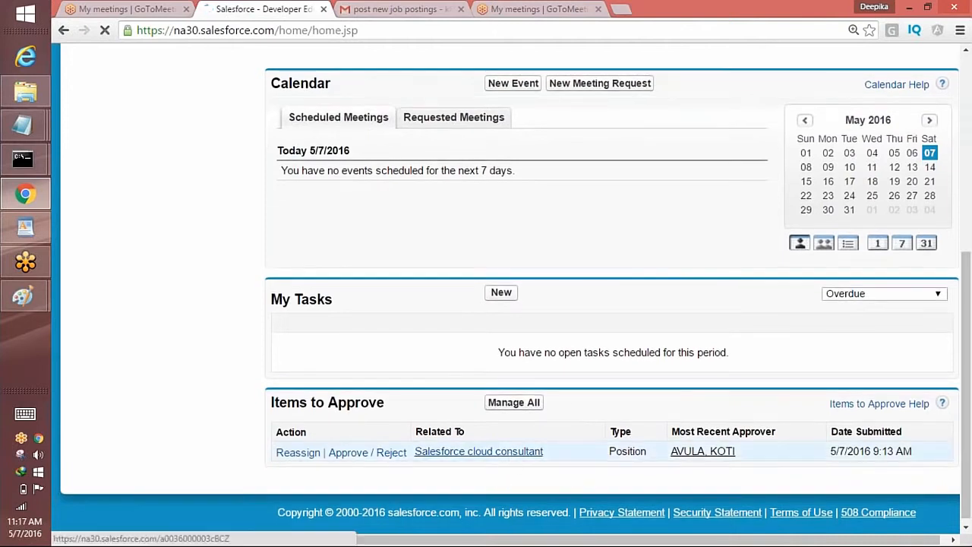
click(502, 452)
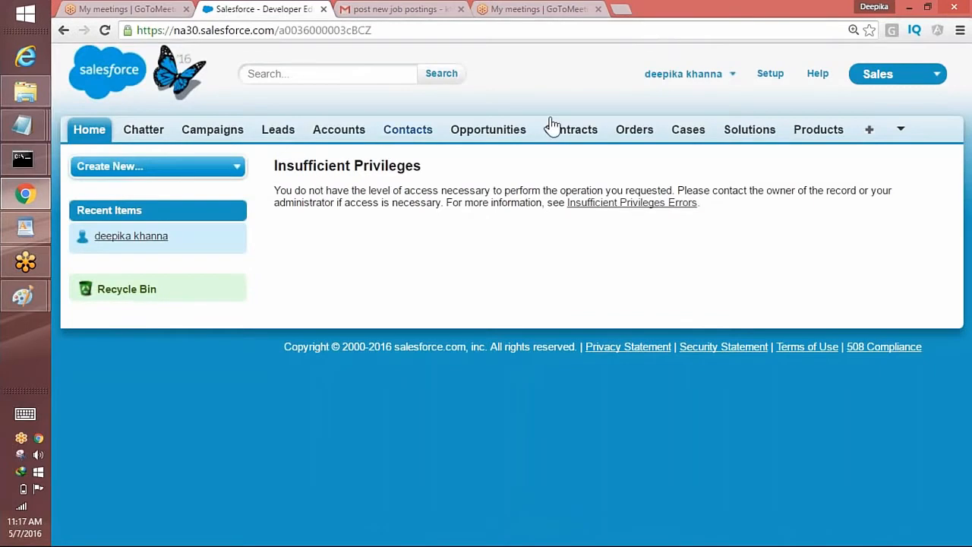
Switch the approver's Salesforce session to the Recruiting app and check which tabs it offers.
click(903, 73)
click(854, 228)
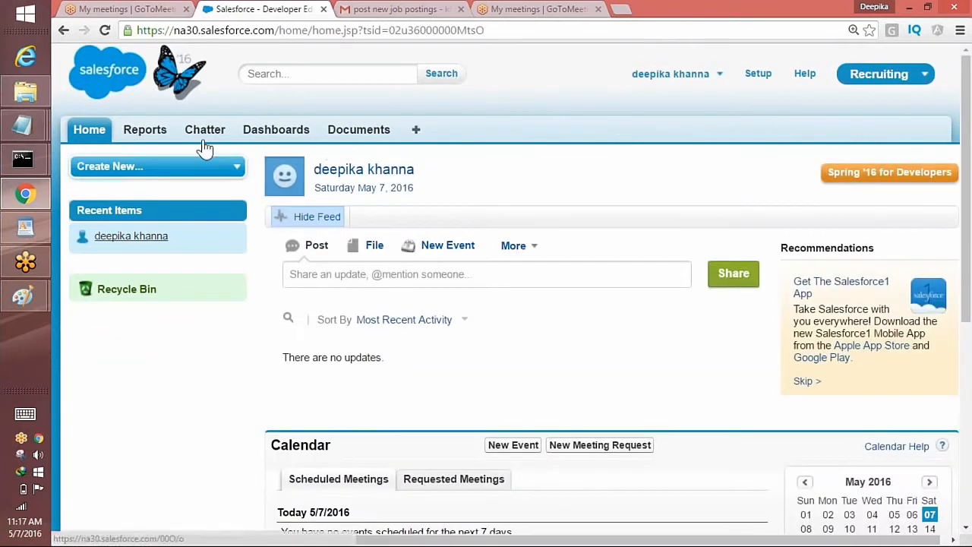
mouse_move(968, 101)
mouse_down()
mouse_move(963, 281)
mouse_move(958, 102)
mouse_up()
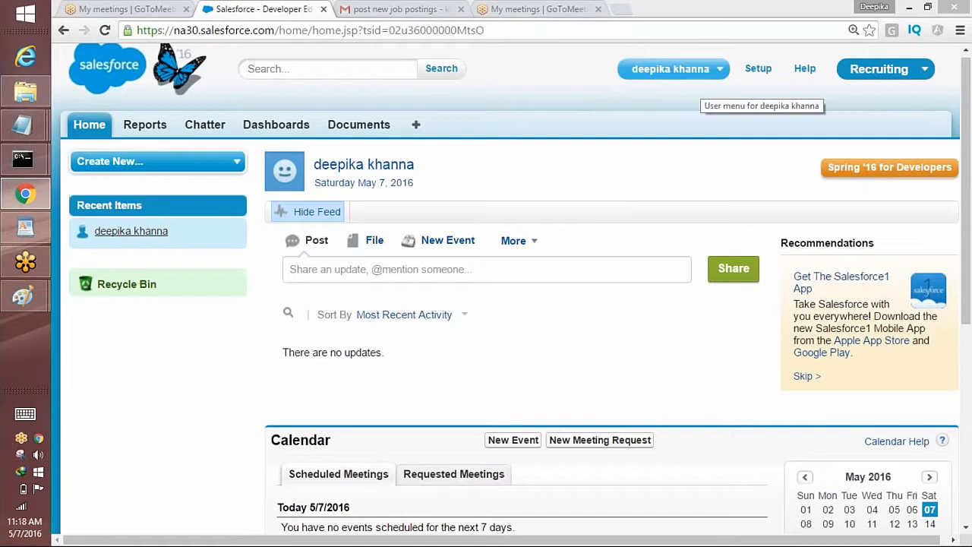
Log out of the approver's account and log back in with the administrator's saved username.
click(716, 76)
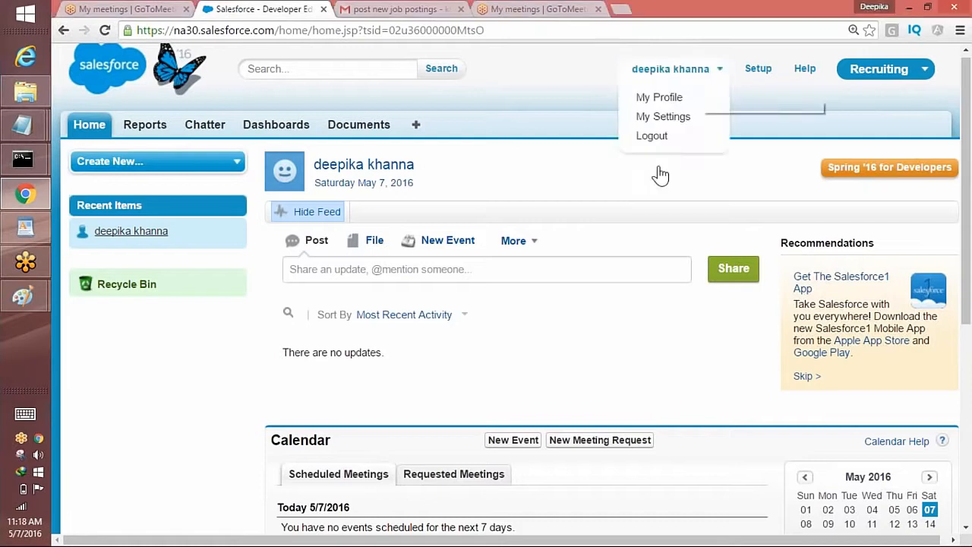
click(653, 135)
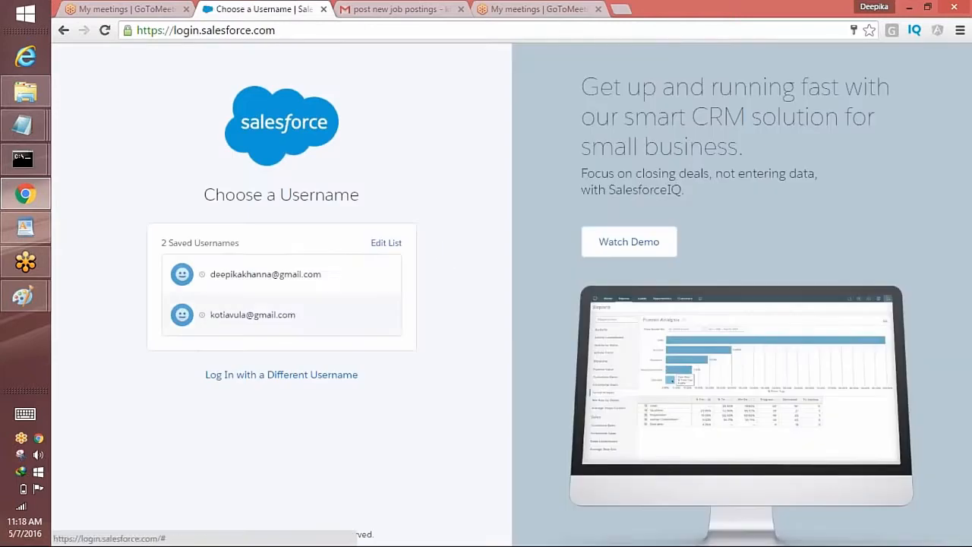
click(283, 315)
click(283, 319)
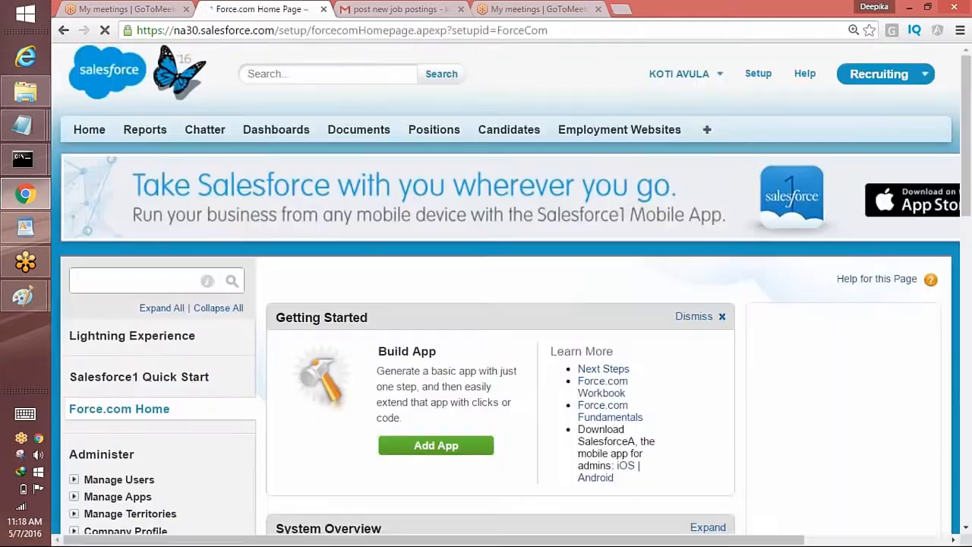
Search Setup for "pro" and open the Profiles list.
click(99, 278)
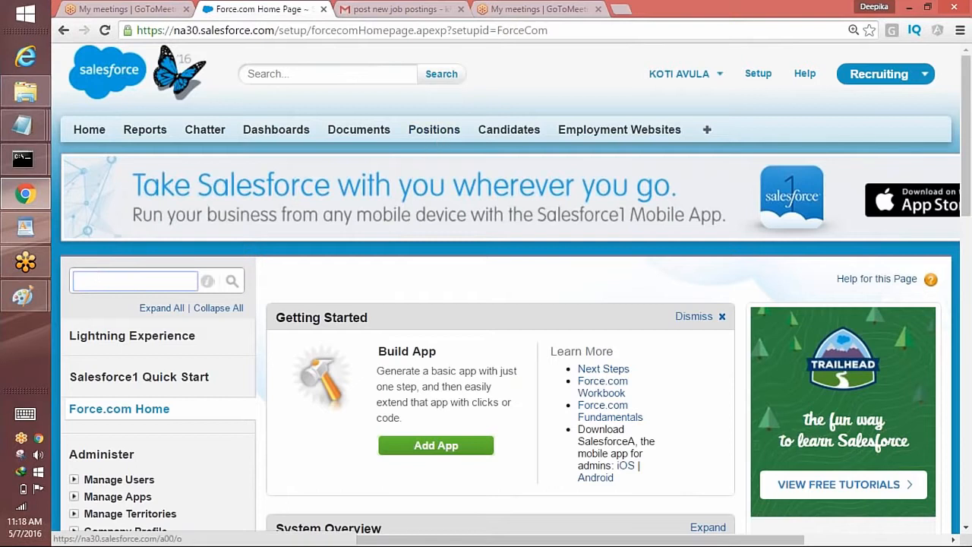
click(107, 280)
text(pro)
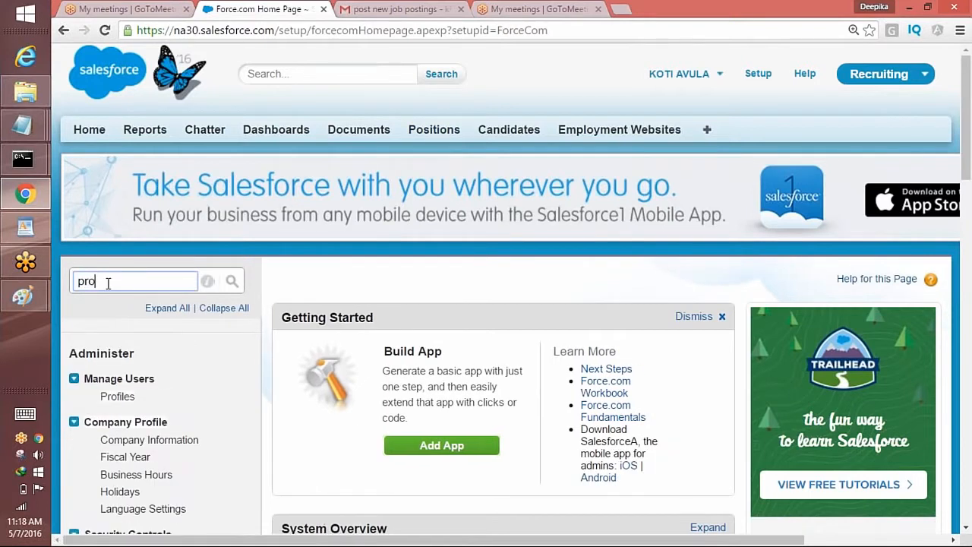
click(121, 397)
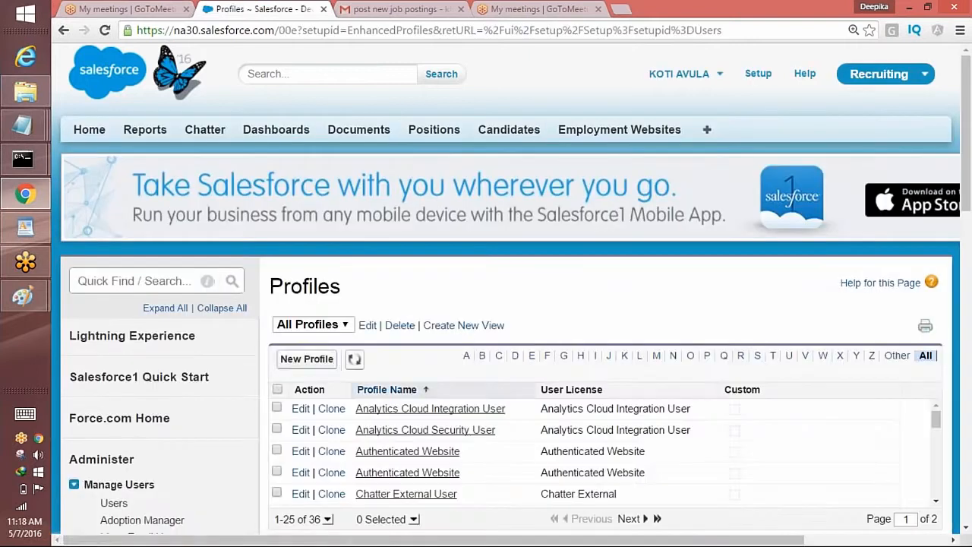
Create a new profile named StandardUserRecruting by cloning the existing Standard User profile, and save it.
click(307, 358)
click(483, 393)
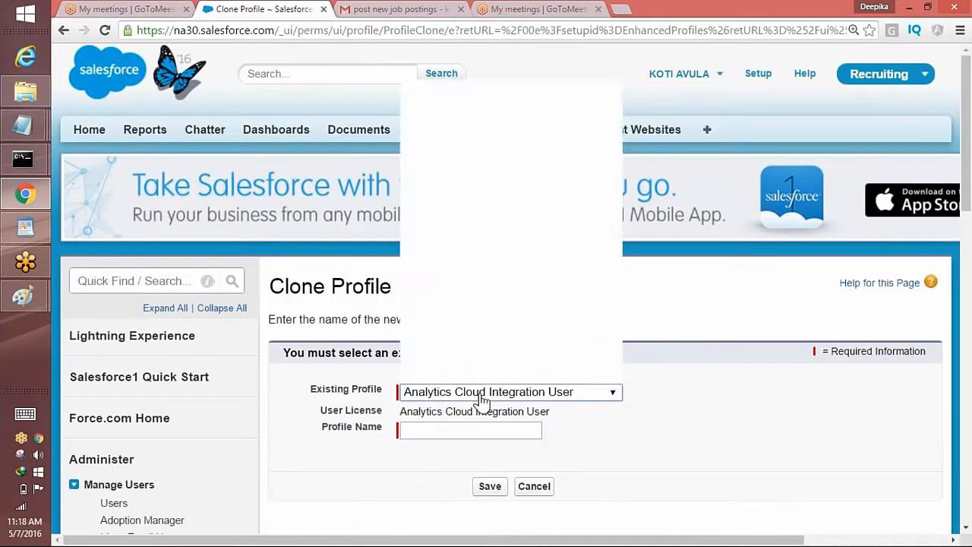
key(s)
key(t)
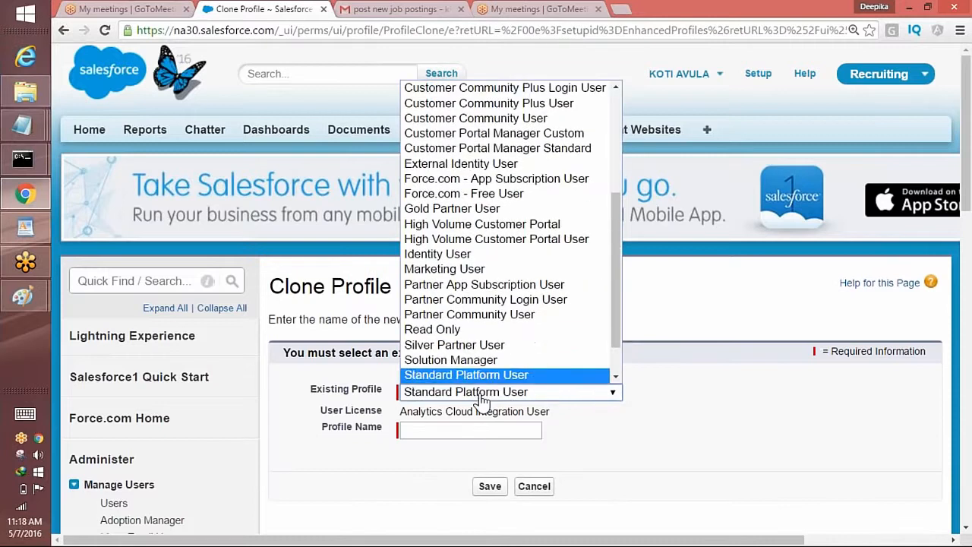
drag(617, 339, 617, 355)
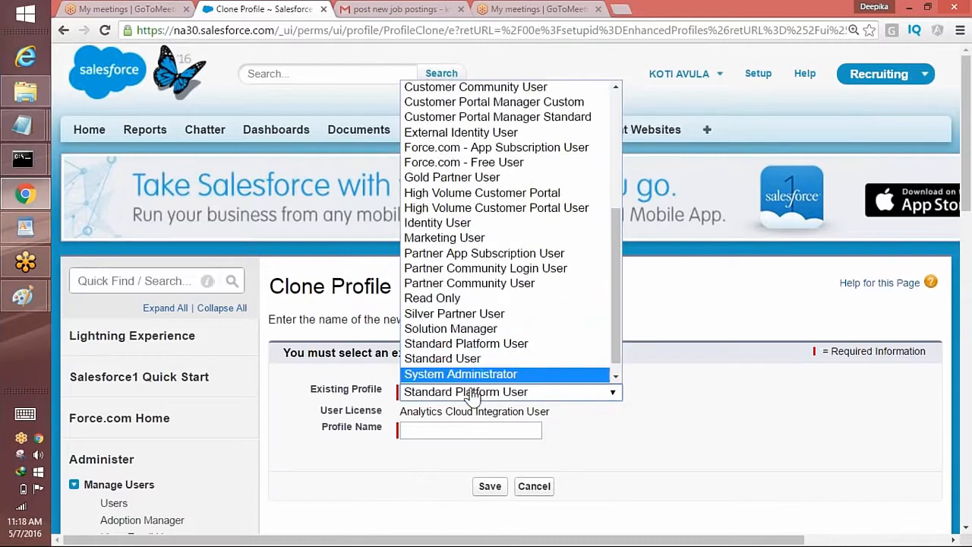
click(465, 358)
click(459, 429)
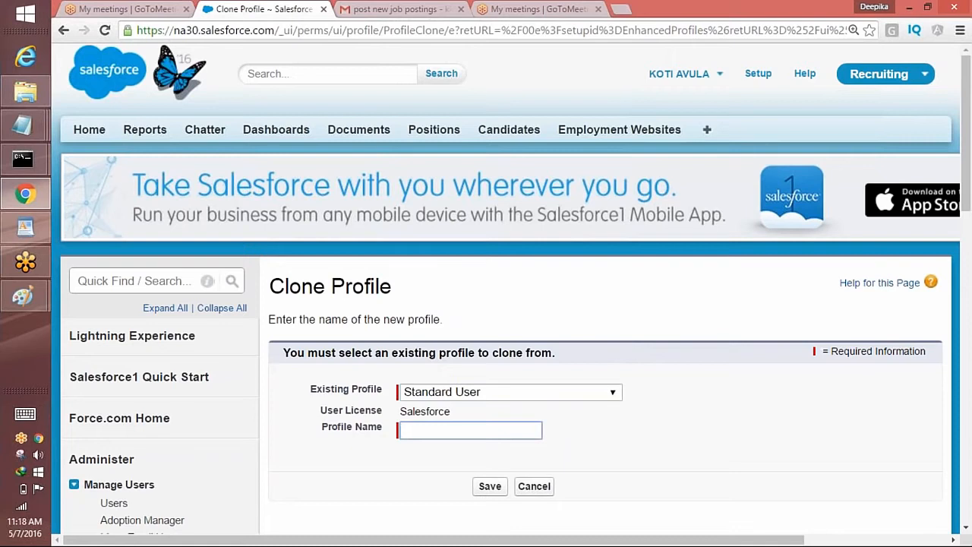
text(StandardUserRecruting)
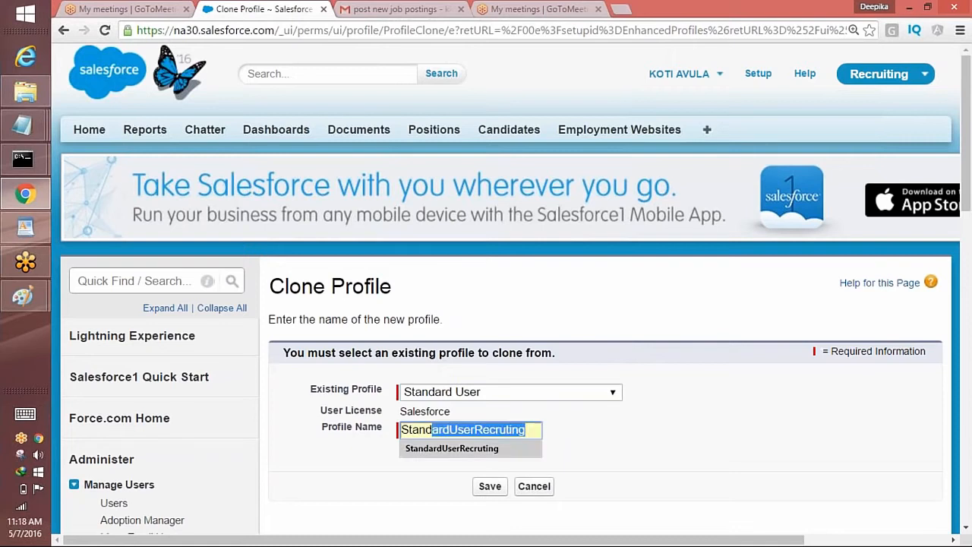
click(460, 448)
click(489, 486)
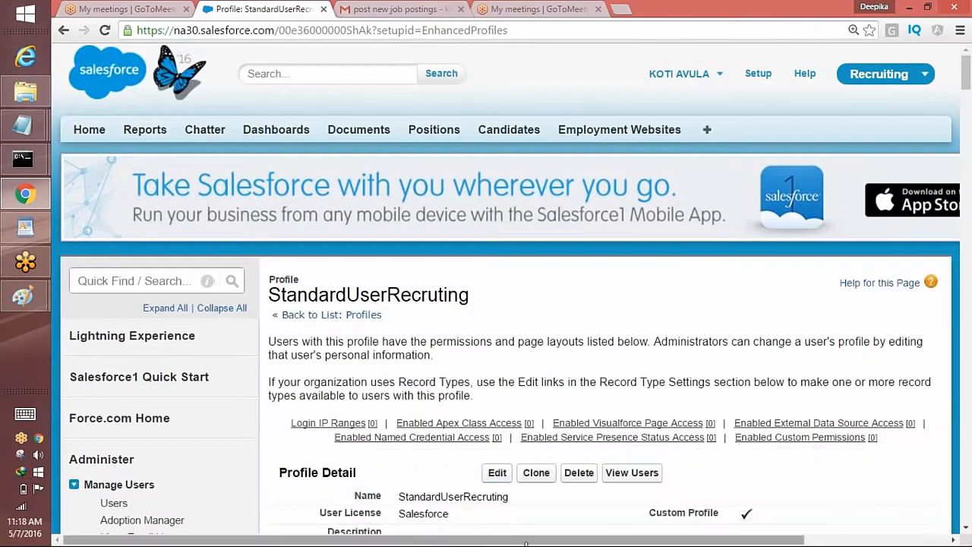
Edit the StandardUserRecruting profile to allow Read, Create, Edit and Delete on Positions and Read on Reviews.
click(498, 472)
scroll(967, 266, down, 15)
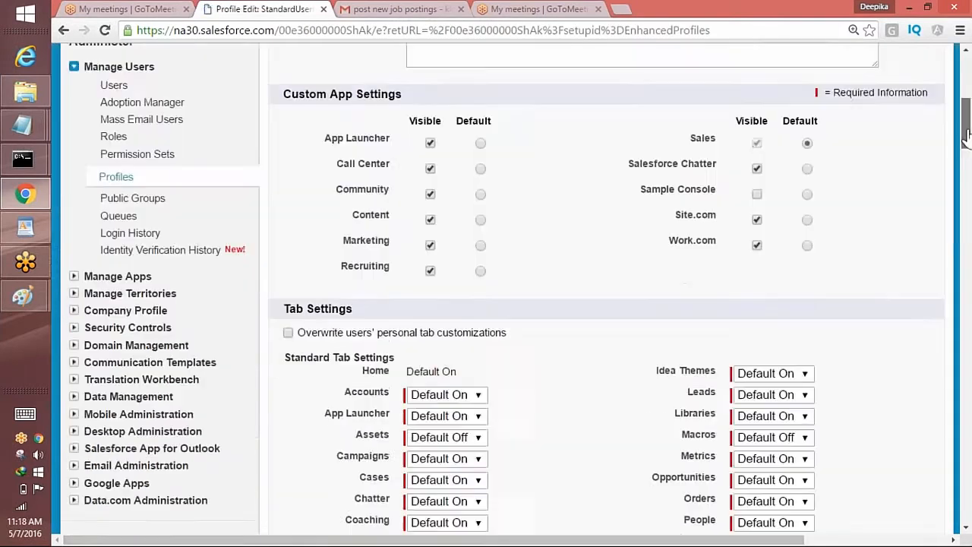
drag(968, 265, 968, 461)
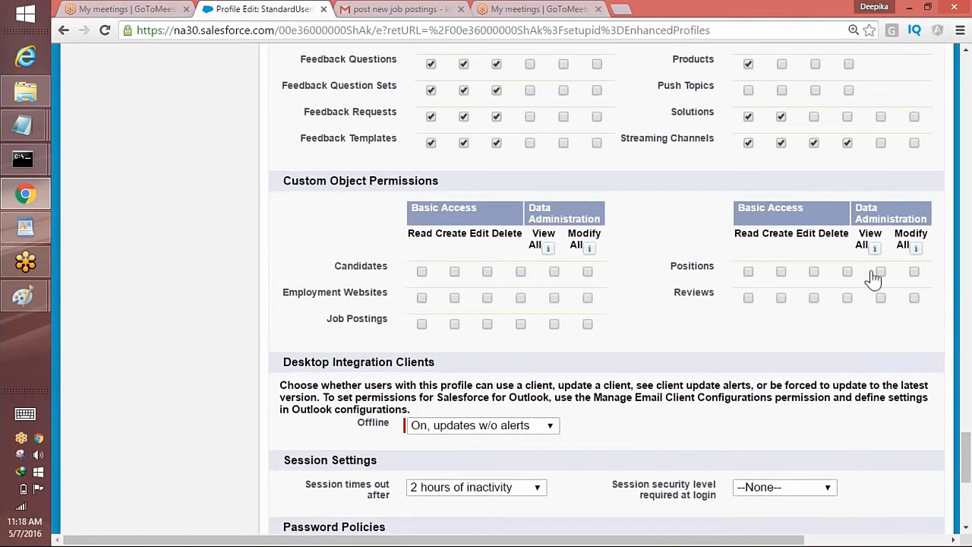
click(748, 272)
click(781, 272)
click(814, 272)
click(847, 272)
click(748, 298)
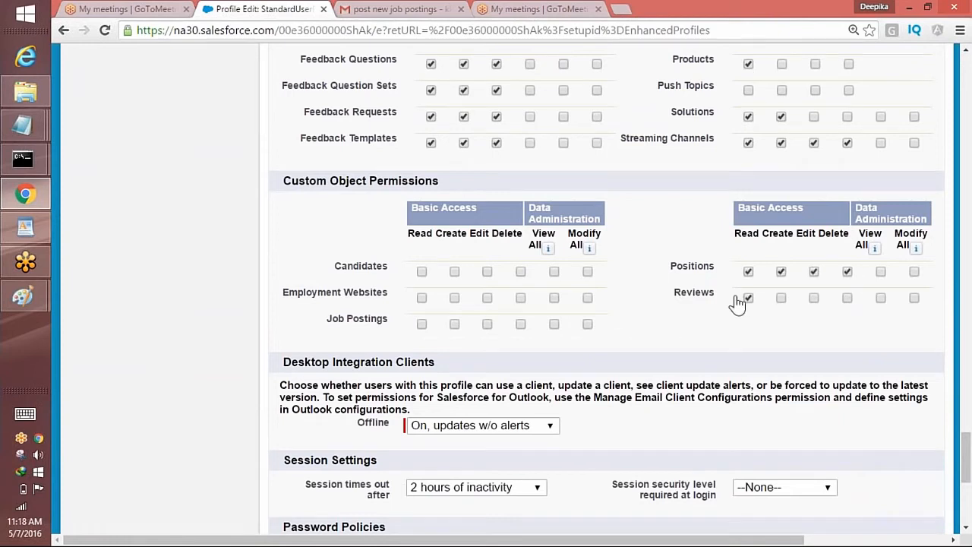
Enable Read and Edit on Candidates, View All on Candidates and Positions, and Modify All on Candidates, Positions, Reviews and Employment Websites; save the profile.
click(422, 272)
click(487, 272)
click(554, 272)
click(587, 272)
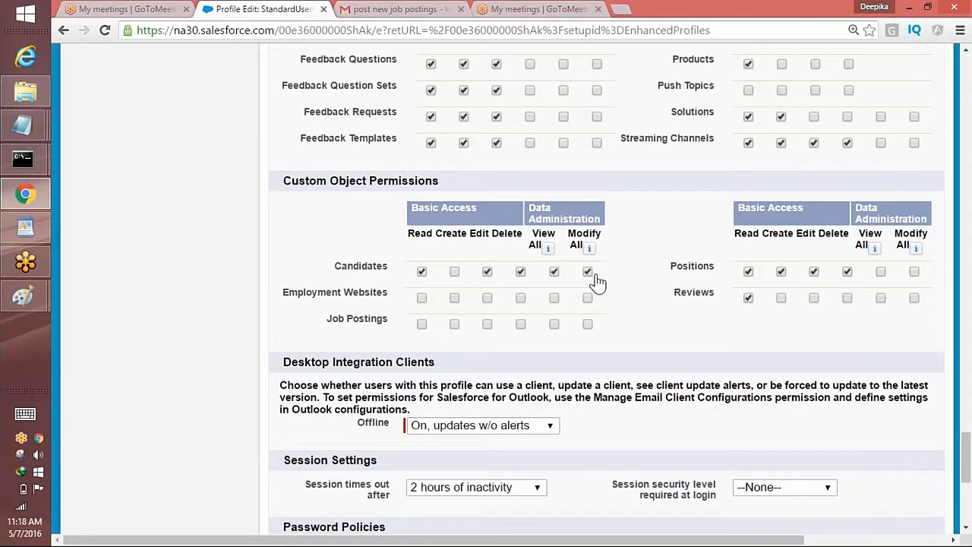
click(880, 272)
click(914, 272)
click(914, 298)
click(587, 298)
drag(967, 443, 968, 91)
click(490, 243)
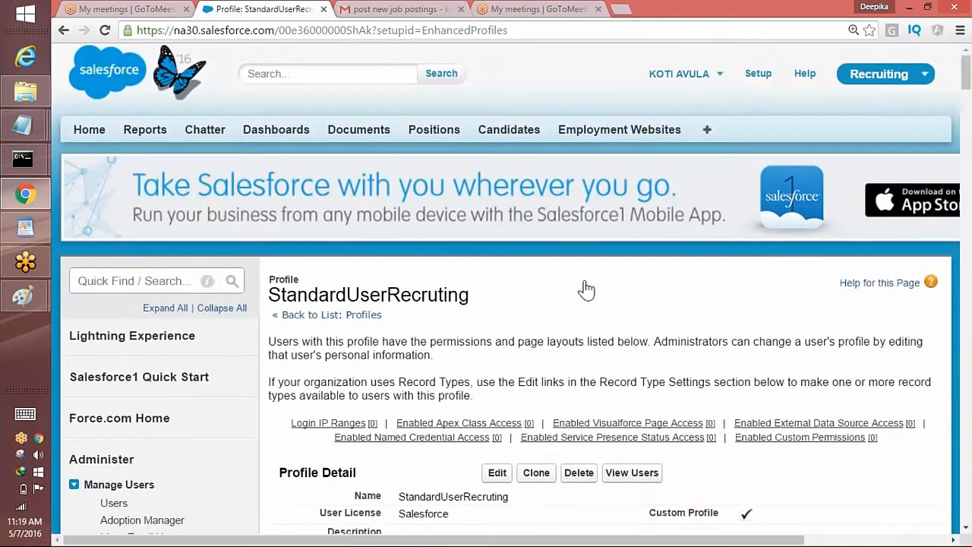
Search Setup for the user management pages and open the All Users list.
scroll(967, 105, down, 1)
scroll(966, 106, down, 7)
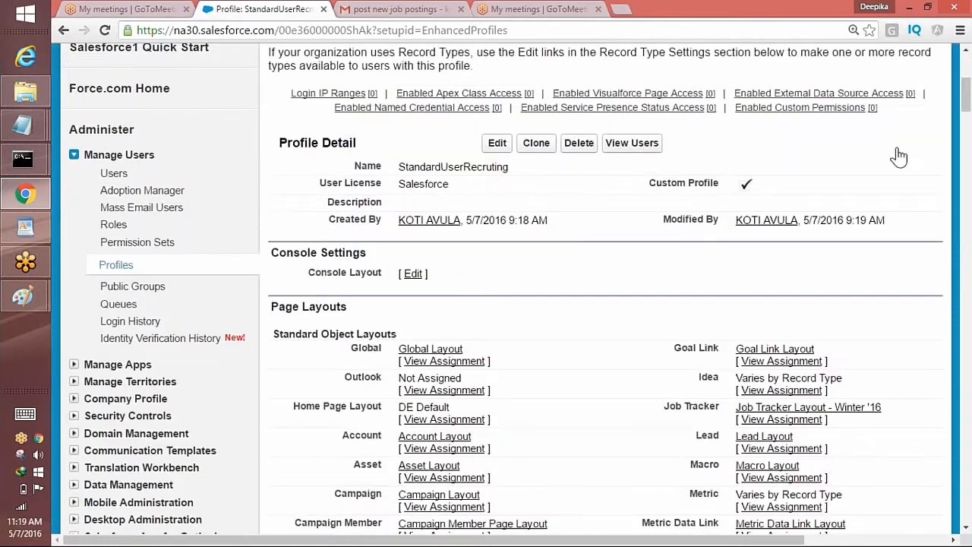
click(966, 126)
drag(966, 125, 966, 61)
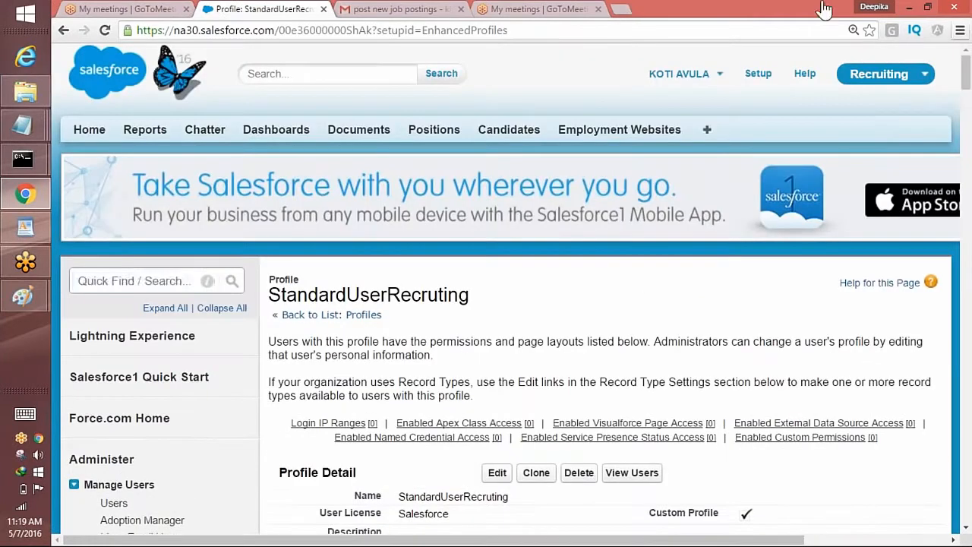
click(126, 282)
text(useer)
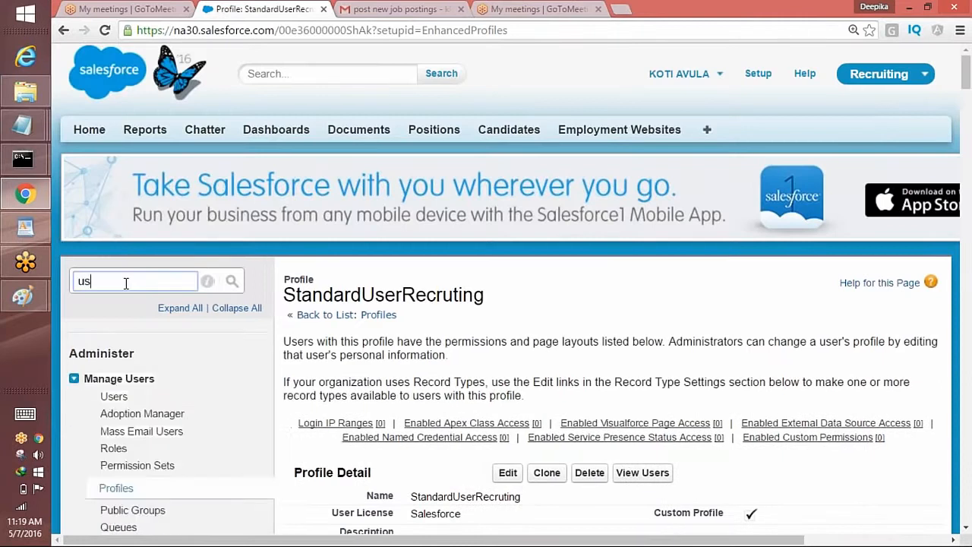
key(BackSpace)
key(BackSpace)
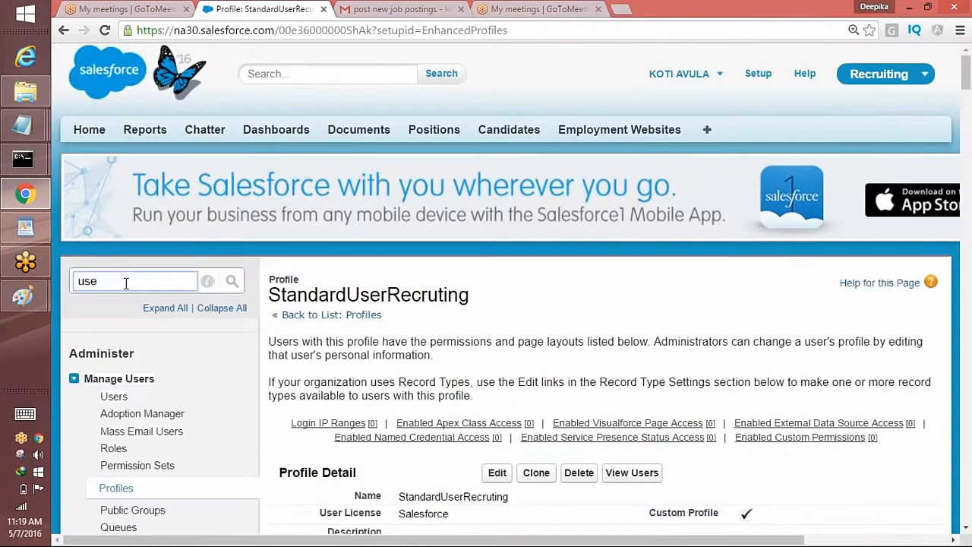
click(113, 396)
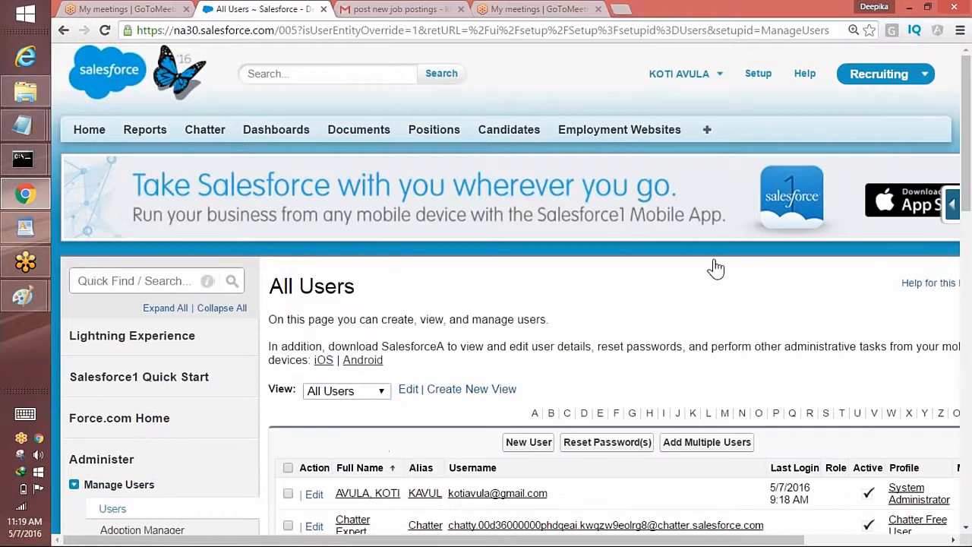
Open the approver's user record, change its Profile to StandardUserRecruting and save the user.
drag(966, 210, 967, 271)
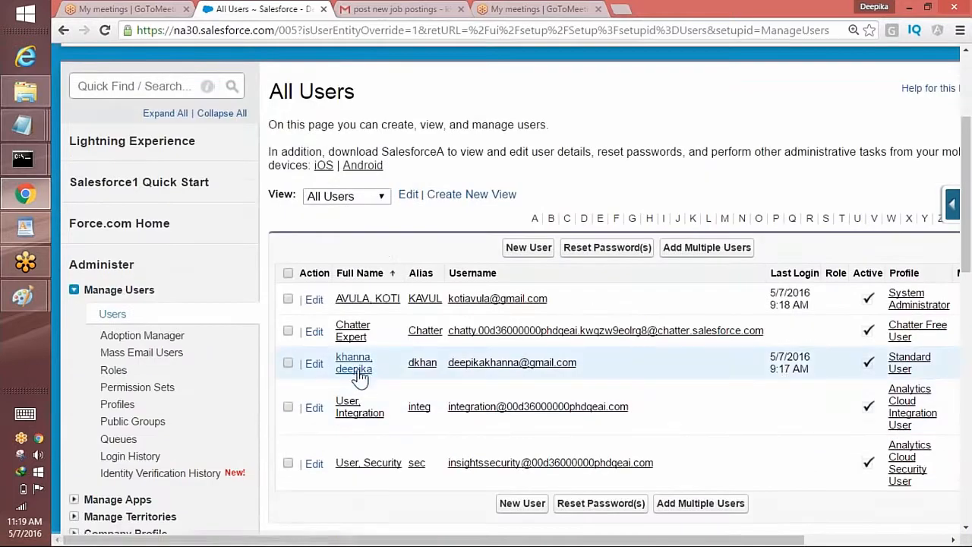
click(354, 363)
click(497, 394)
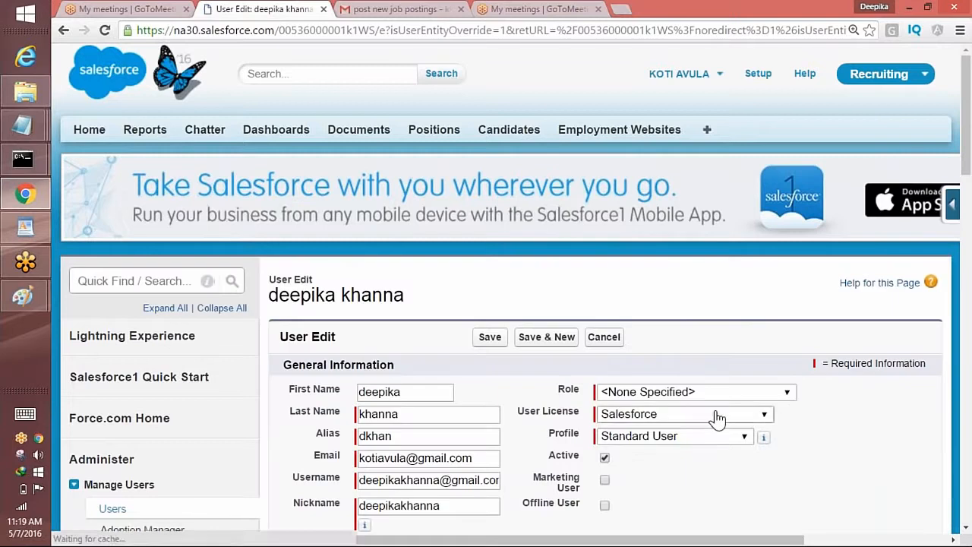
click(686, 435)
click(662, 403)
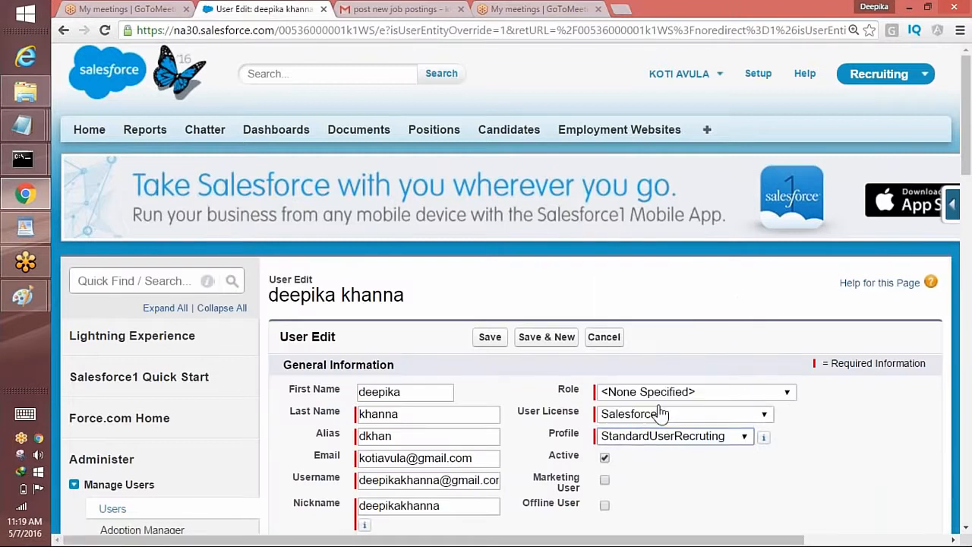
click(498, 337)
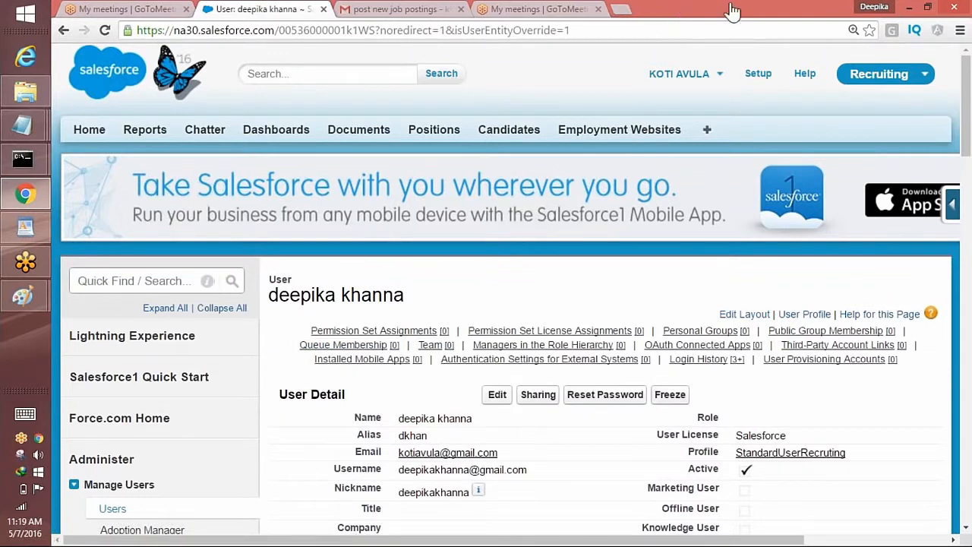
Log out of the administrator account and log back in with the approver's saved username.
click(708, 73)
click(631, 168)
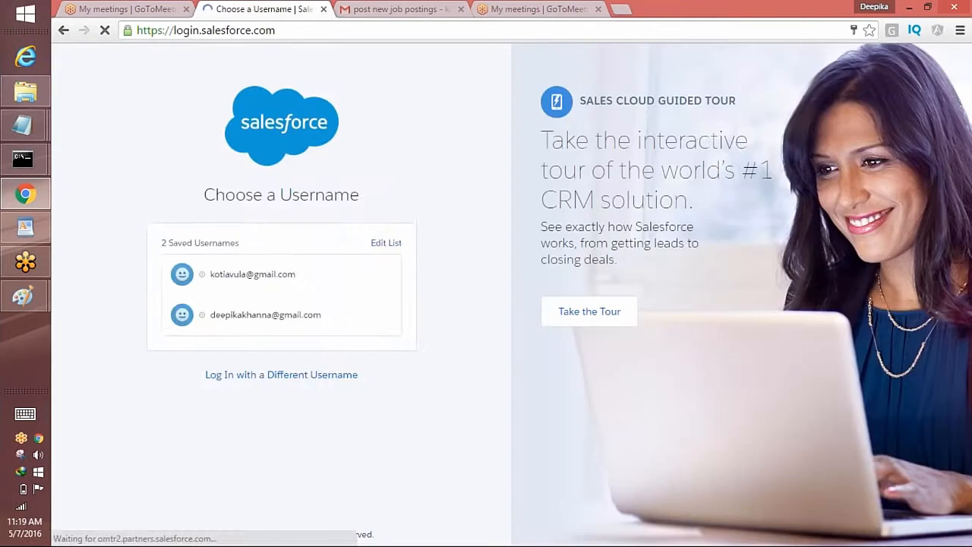
click(266, 314)
key(Return)
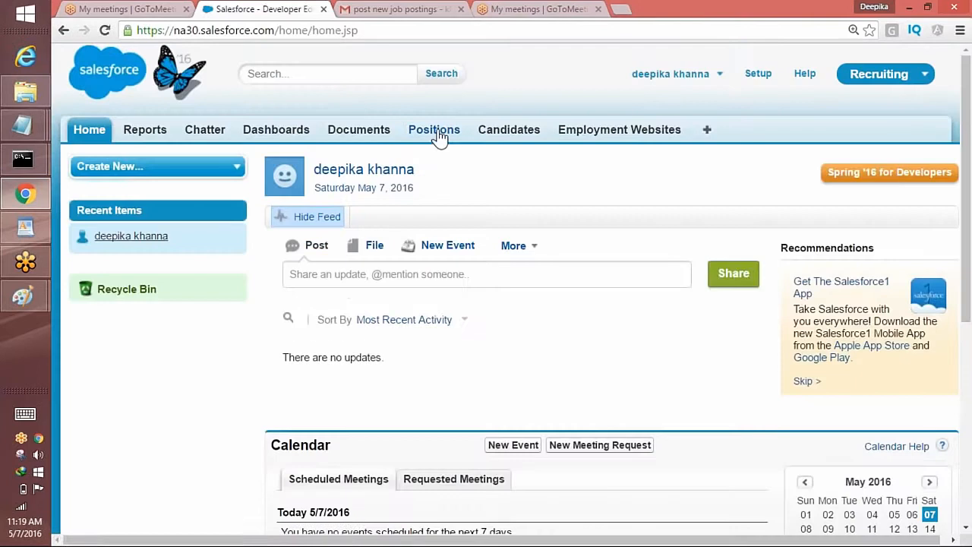
Open the Salesforce cloud consultant record from the All positions list and bring up its pending approval request.
click(434, 135)
click(354, 218)
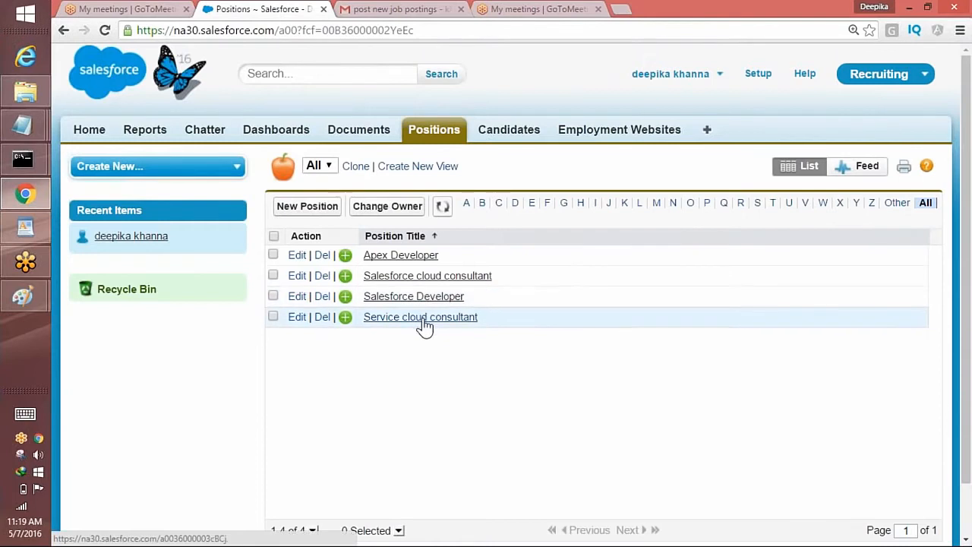
click(424, 276)
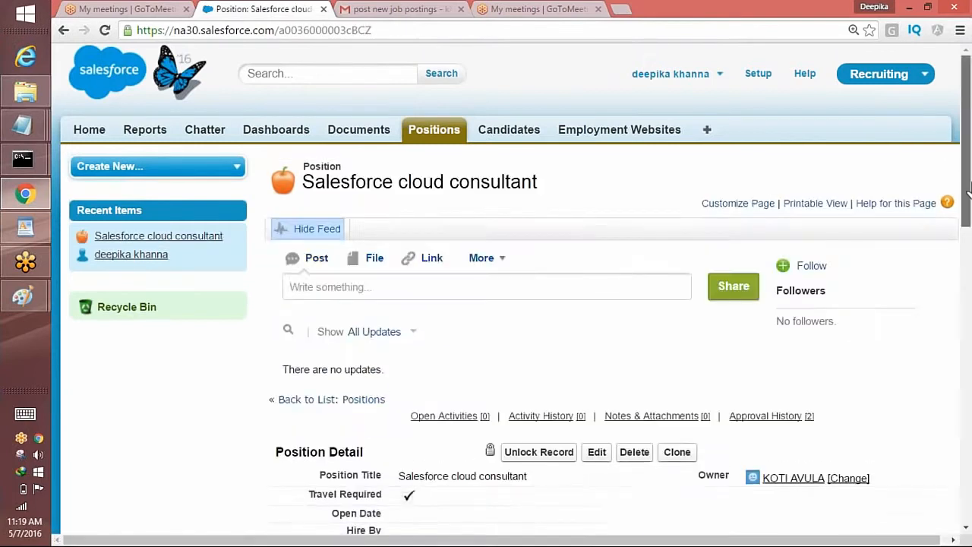
drag(966, 137, 966, 433)
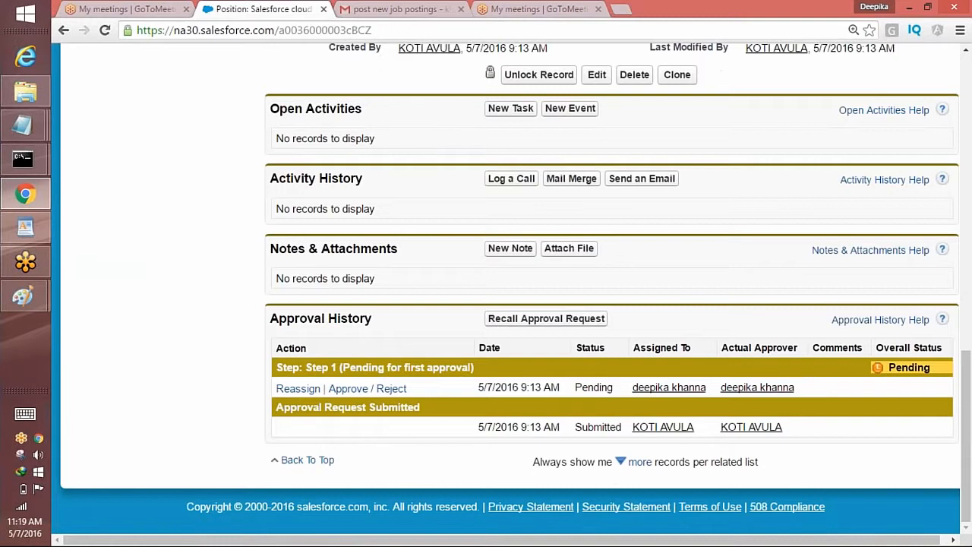
click(338, 389)
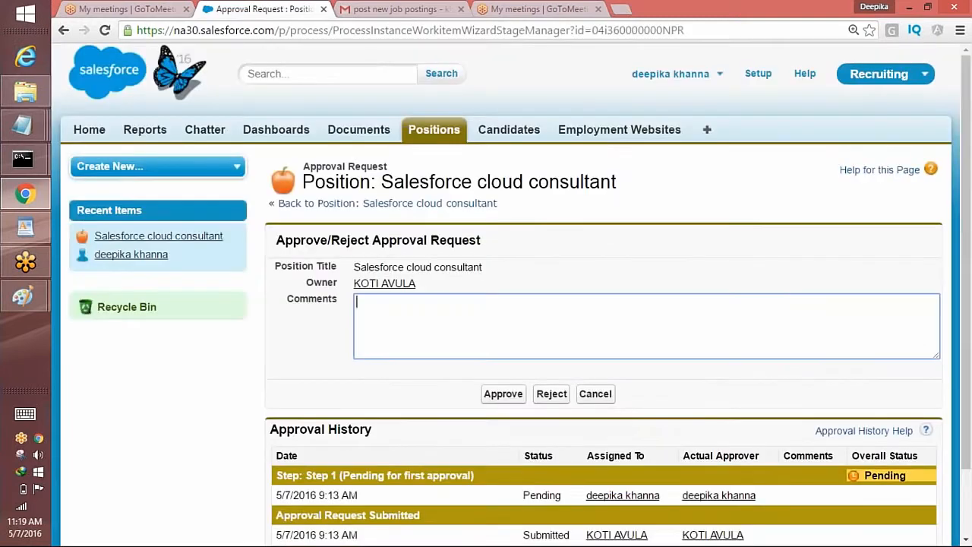
Approve the Salesforce cloud consultant position's approval request without adding a comment.
scroll(504, 365, down, 2)
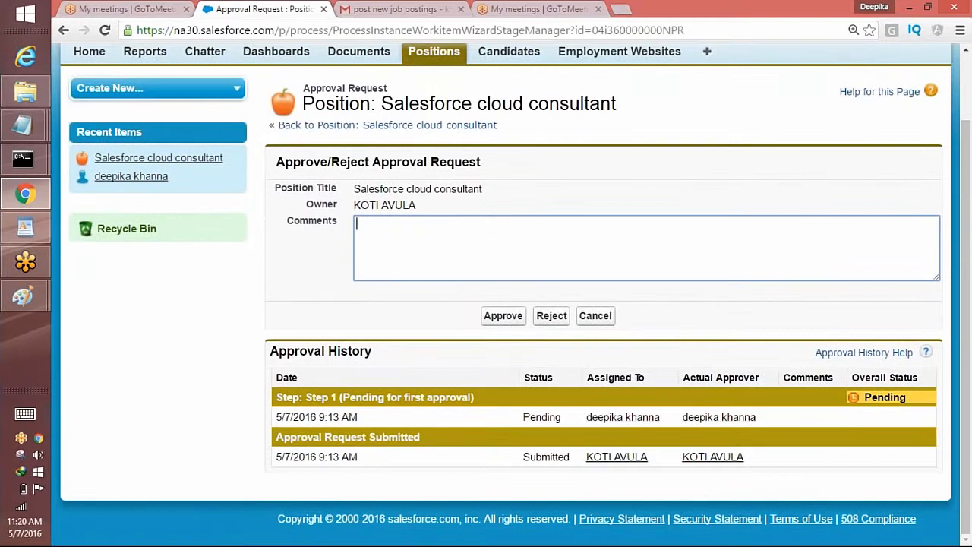
drag(353, 188, 484, 190)
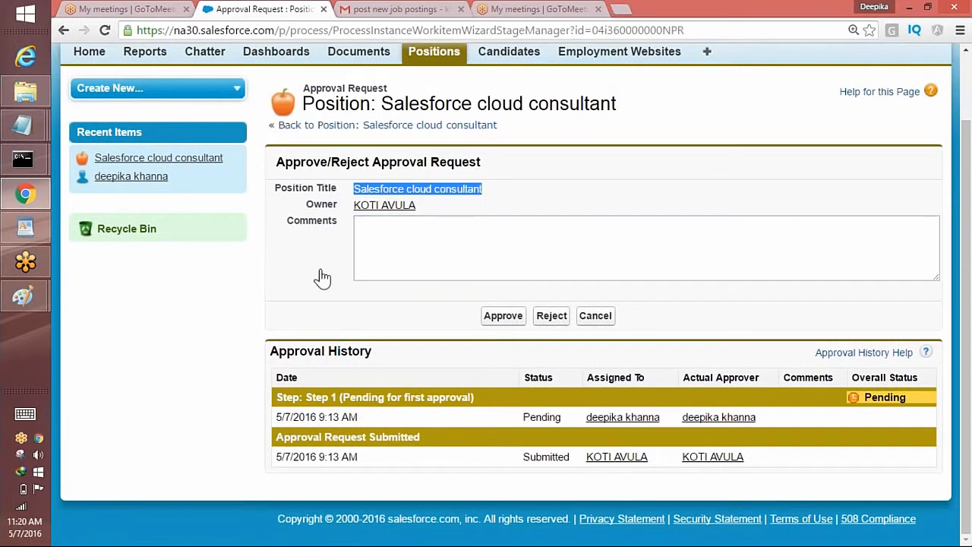
click(364, 233)
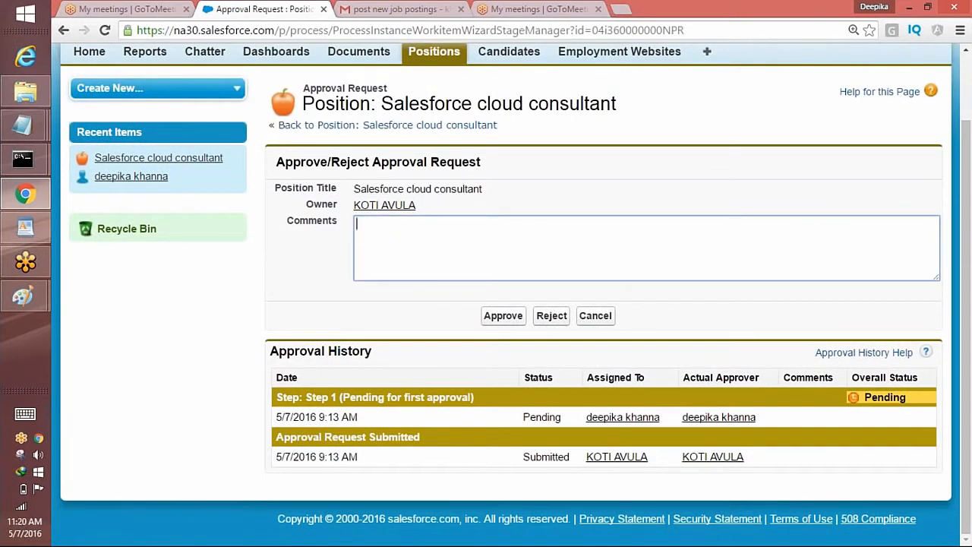
click(513, 317)
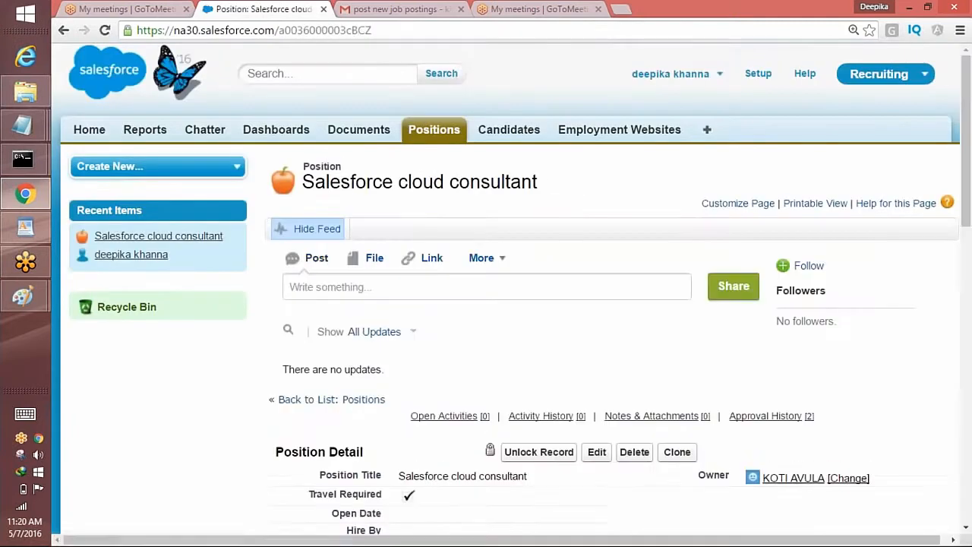
Review the Salesforce cloud consultant position's details and its Approval History.
drag(964, 108, 965, 186)
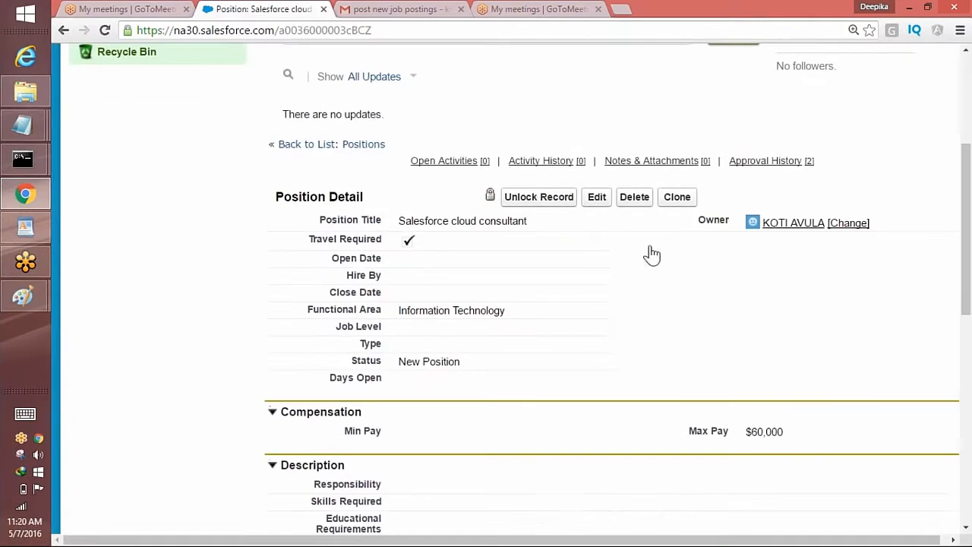
drag(967, 281, 968, 195)
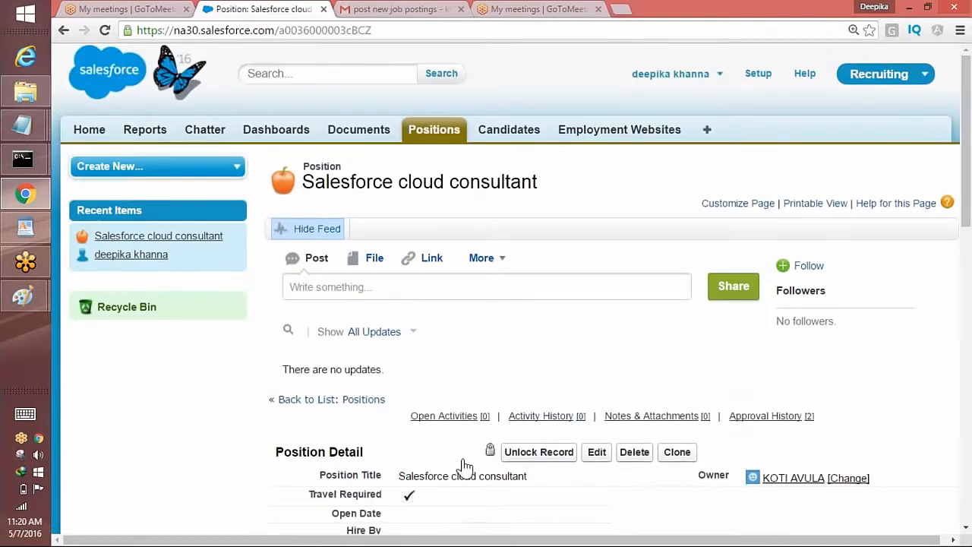
drag(967, 204, 950, 478)
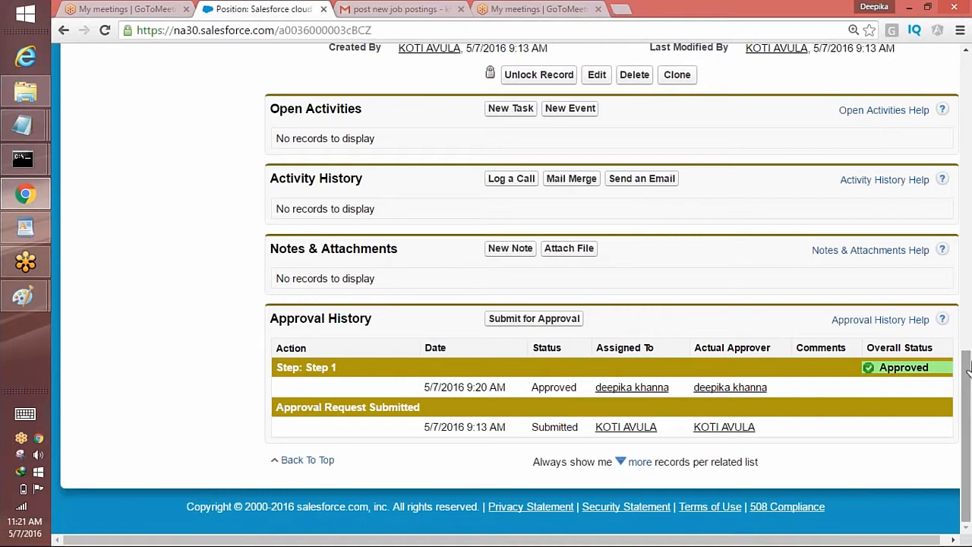
drag(968, 368, 949, 182)
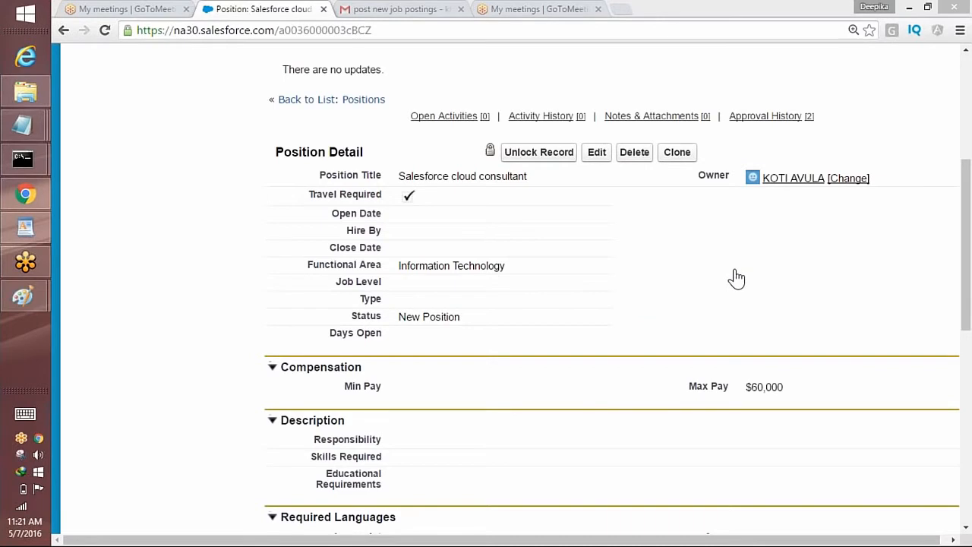
drag(966, 243, 966, 140)
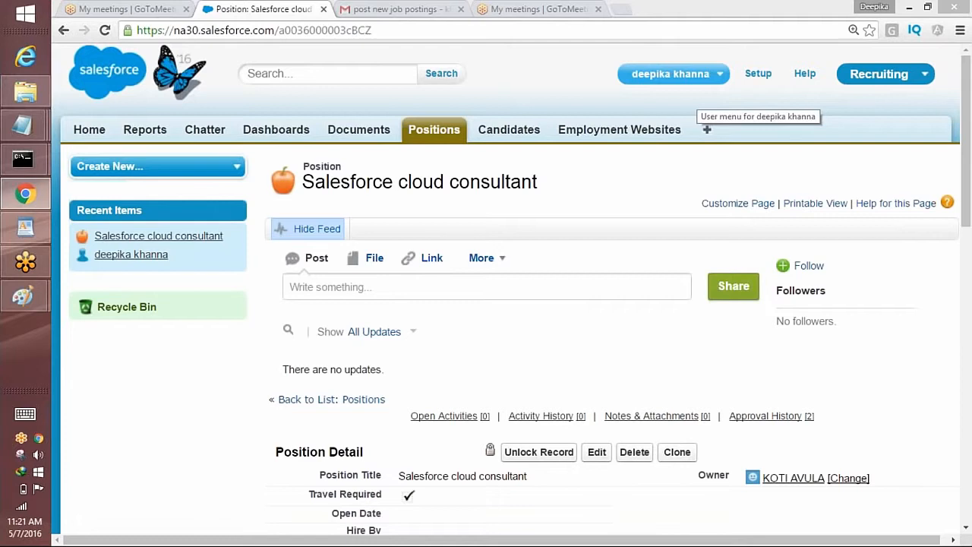
Log out of the approver's account and log back in with the administrator's saved username.
click(698, 78)
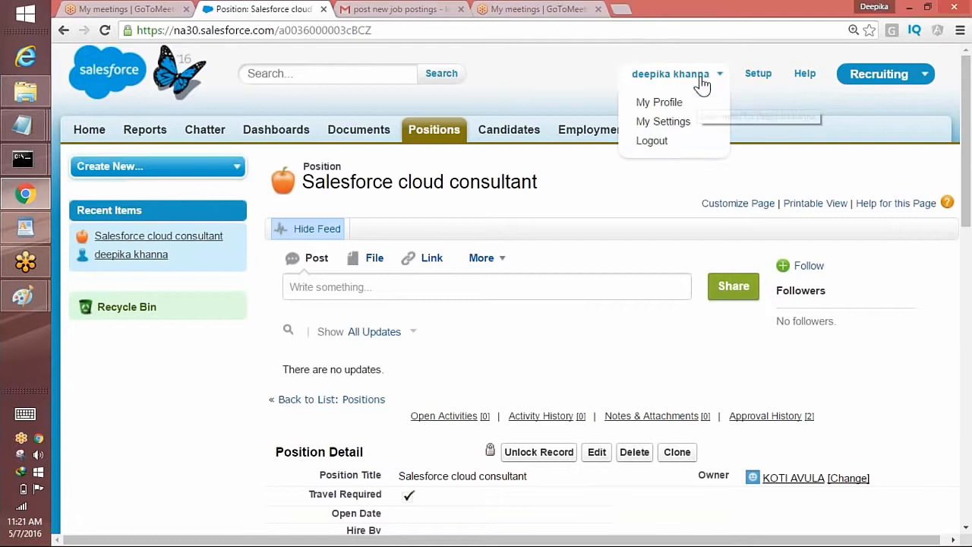
click(650, 139)
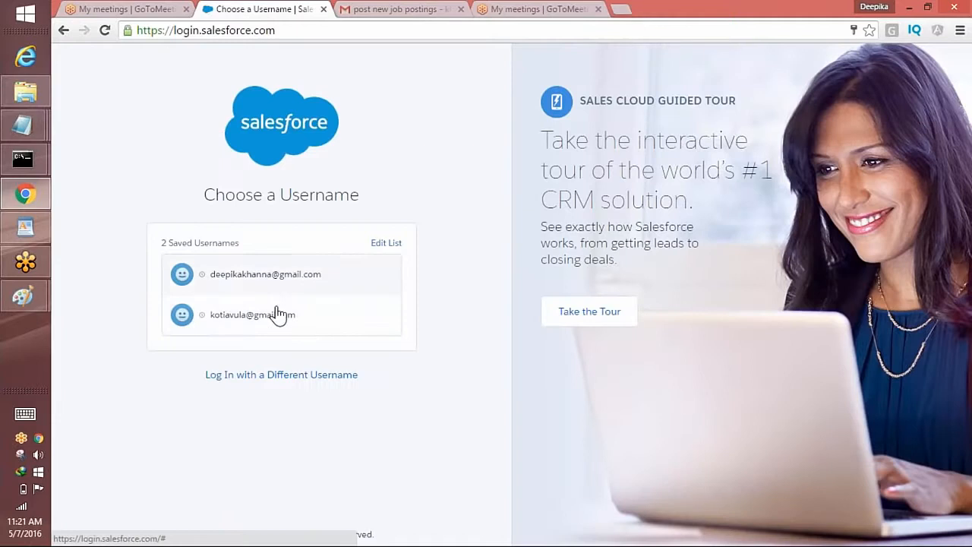
click(269, 320)
click(256, 327)
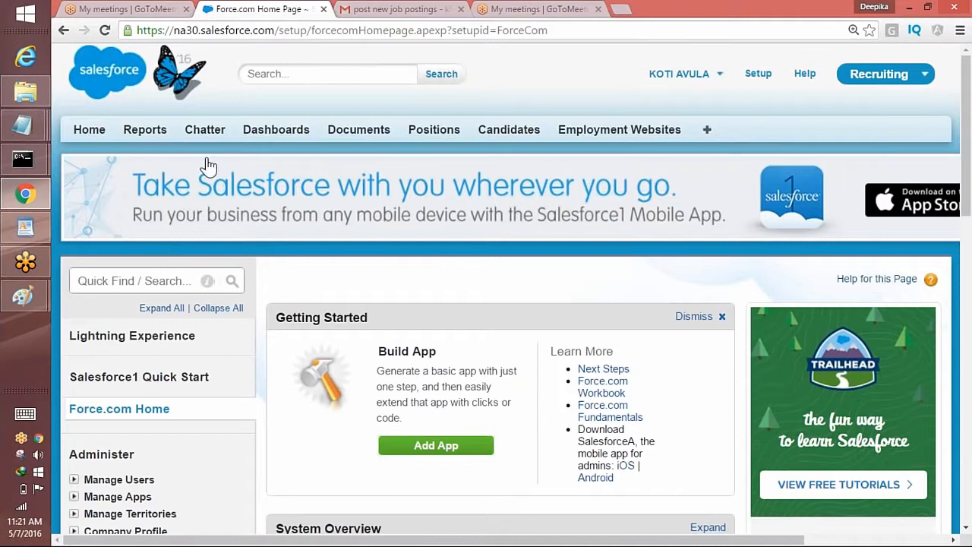
Search Setup for "approv" and open the Approval Processes page.
click(95, 281)
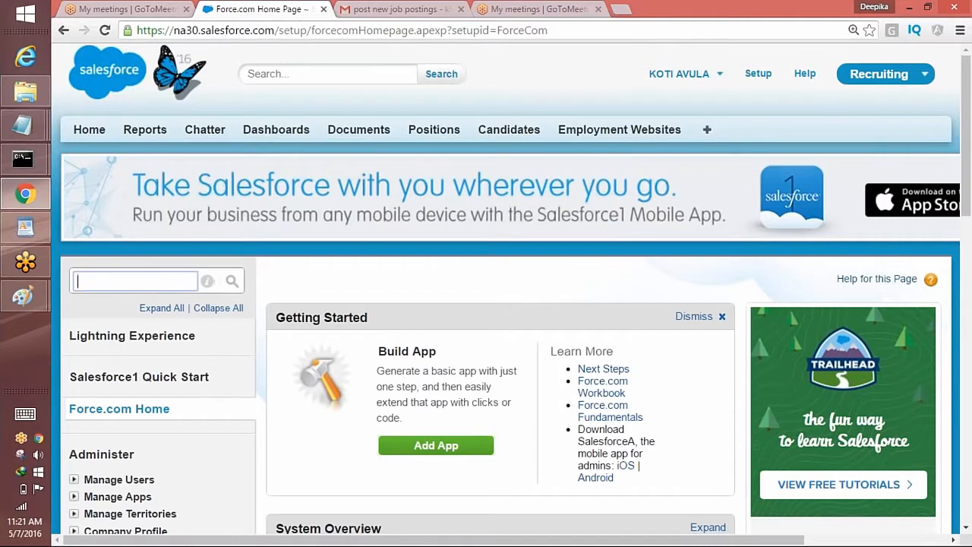
text(app)
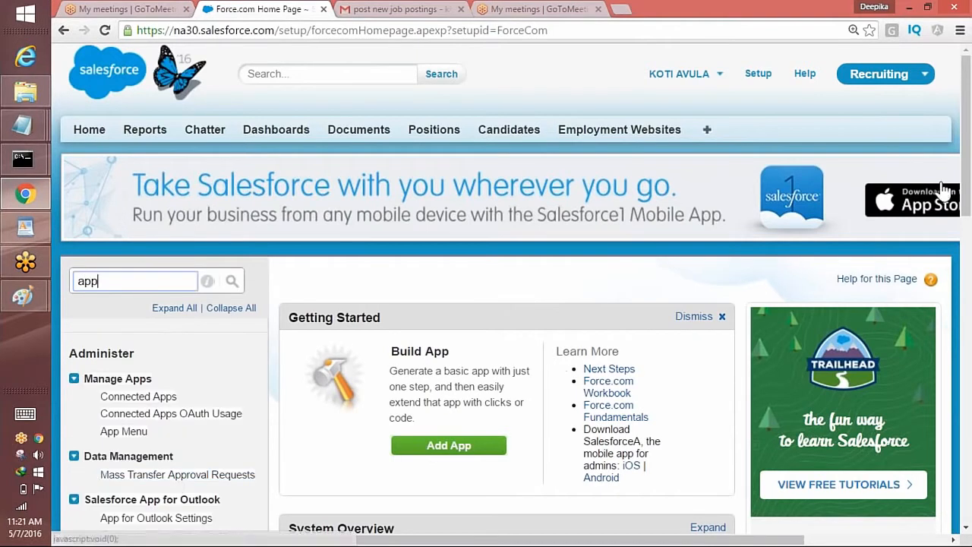
scroll(182, 365, down, 2)
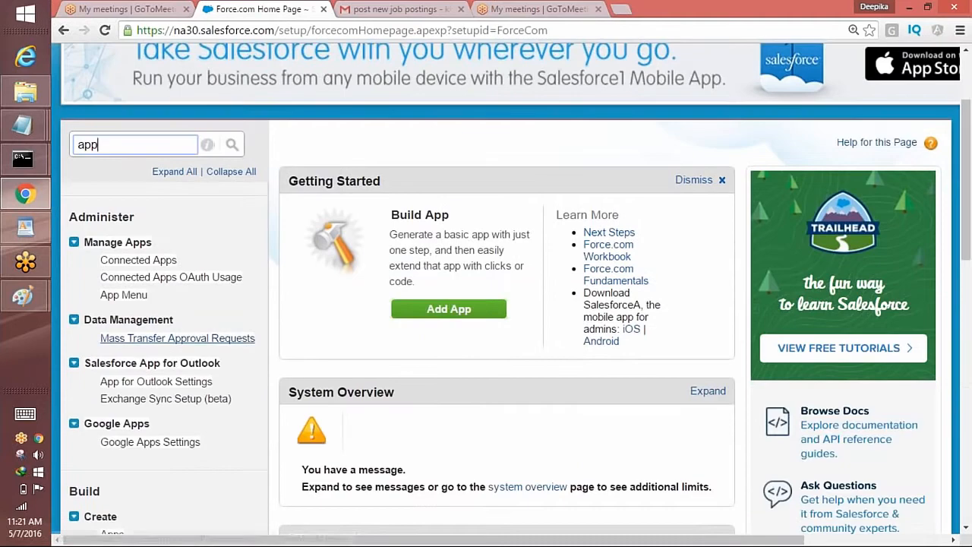
text(rov)
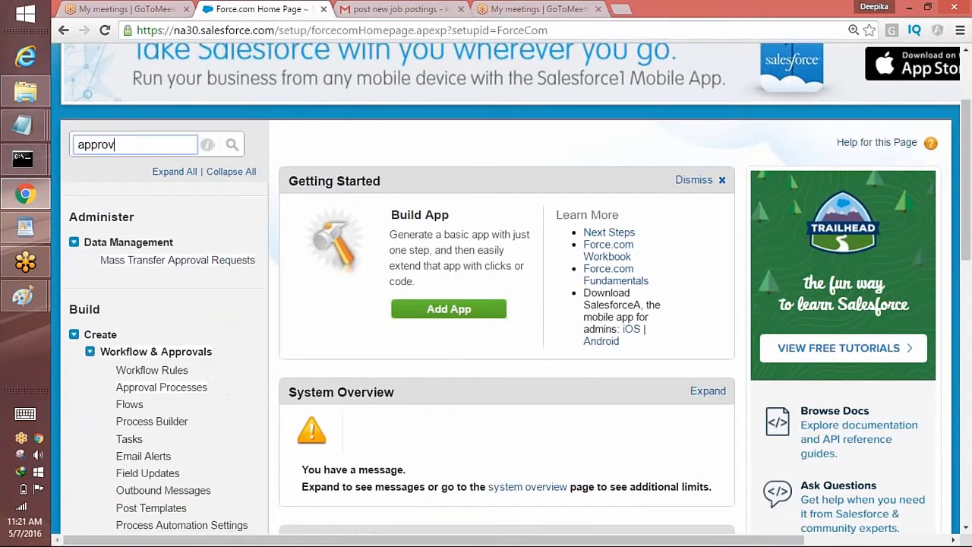
click(161, 388)
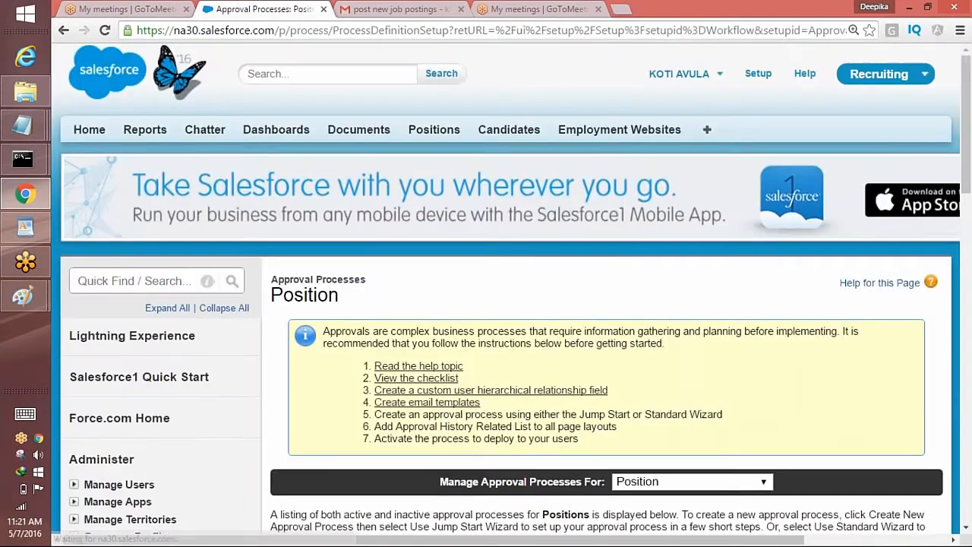
Deactivate the active approval process for Position.
scroll(960, 234, down, 4)
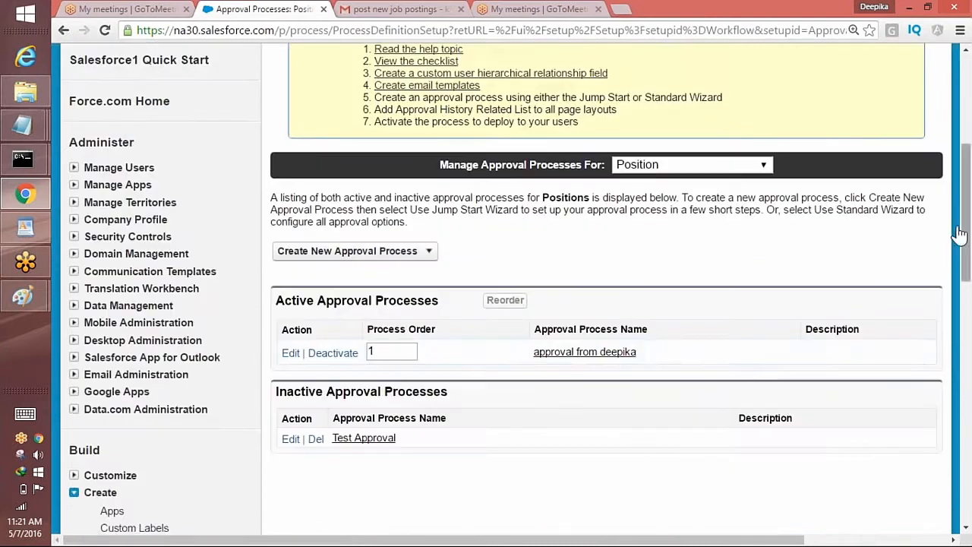
click(342, 353)
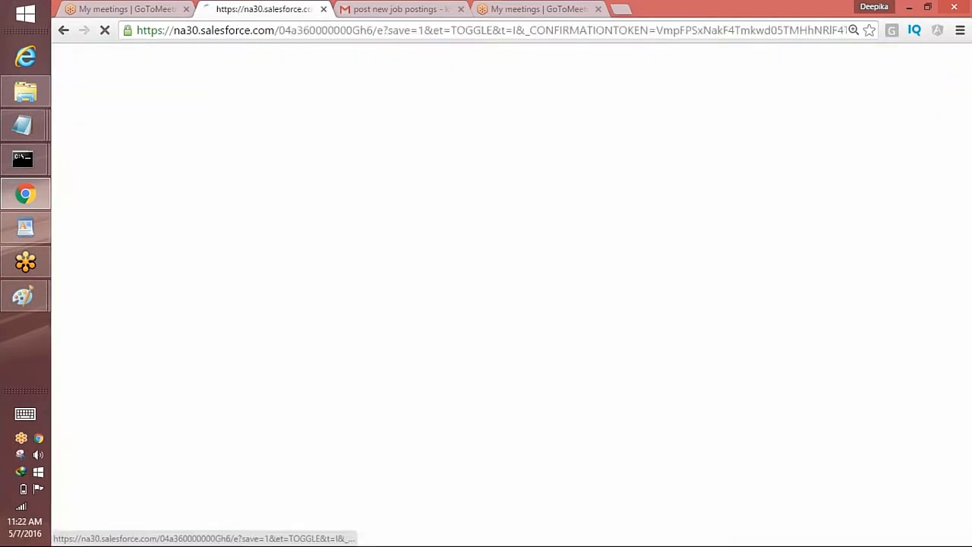
scroll(961, 264, down, 5)
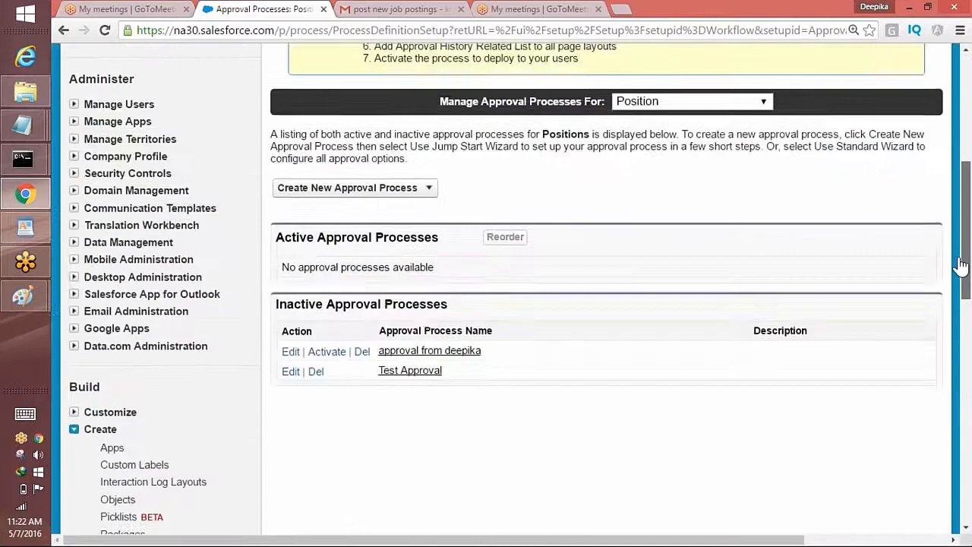
Start a Position approval process with the Standard Setup Wizard, name it "Approval from manager" plus the manager's first name, and continue to the entry criteria.
scroll(961, 263, up, 2)
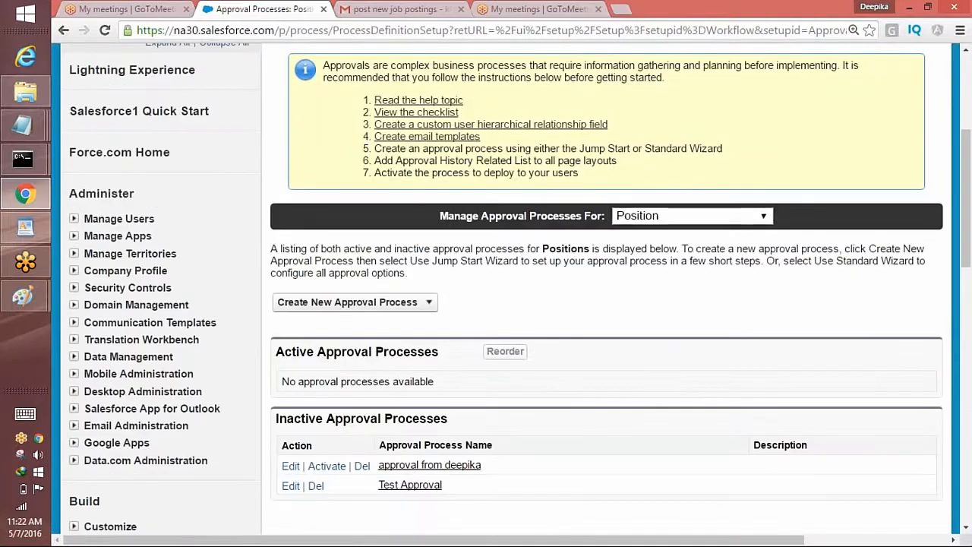
click(368, 304)
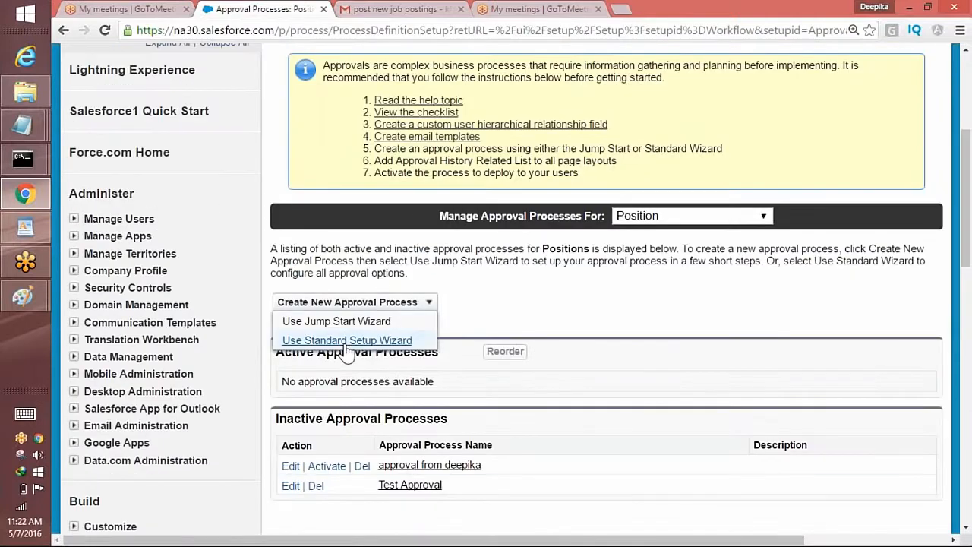
click(348, 341)
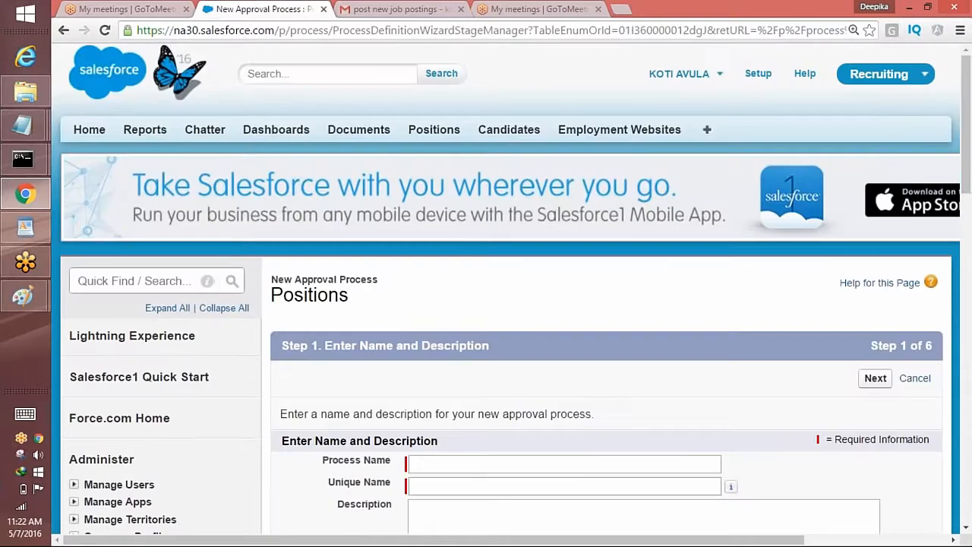
drag(967, 186, 961, 213)
click(456, 372)
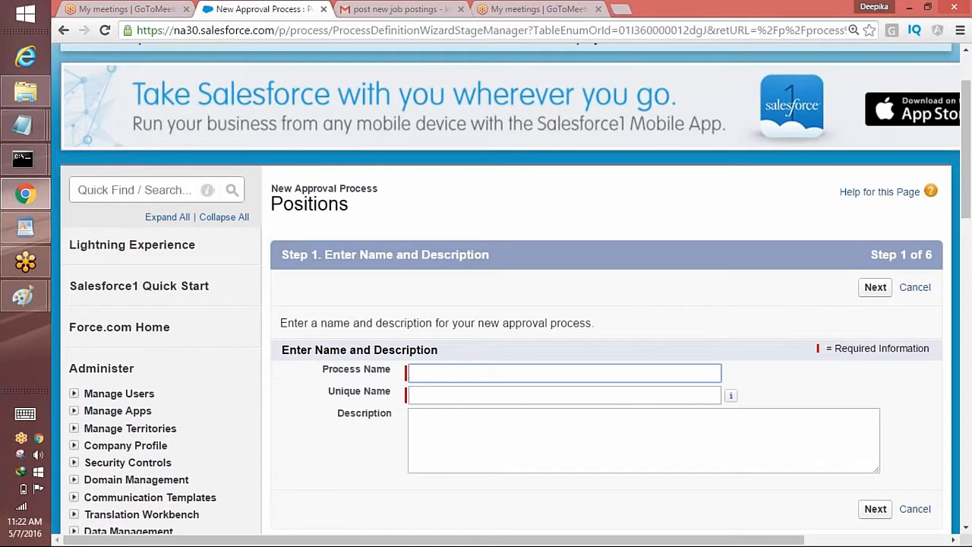
text(Appr)
text(oval from)
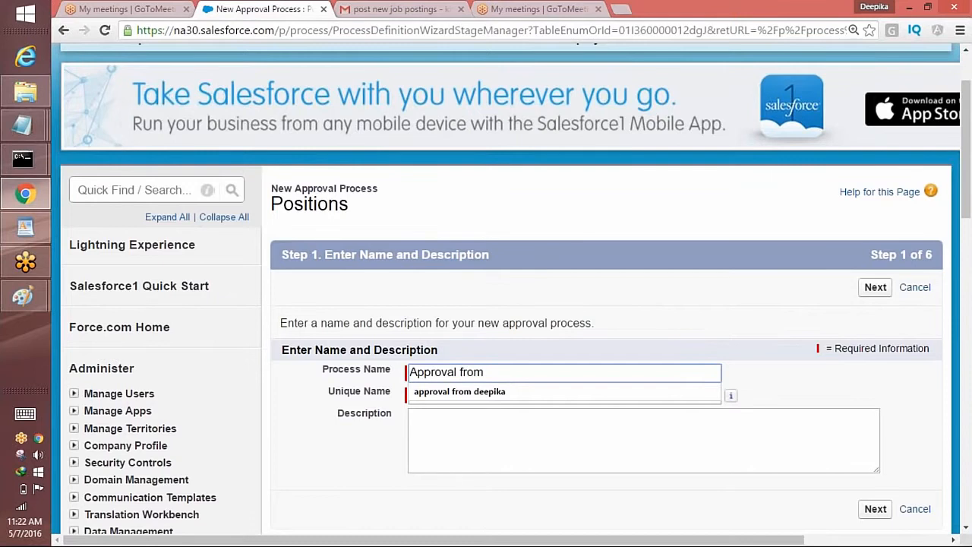
text( manage)
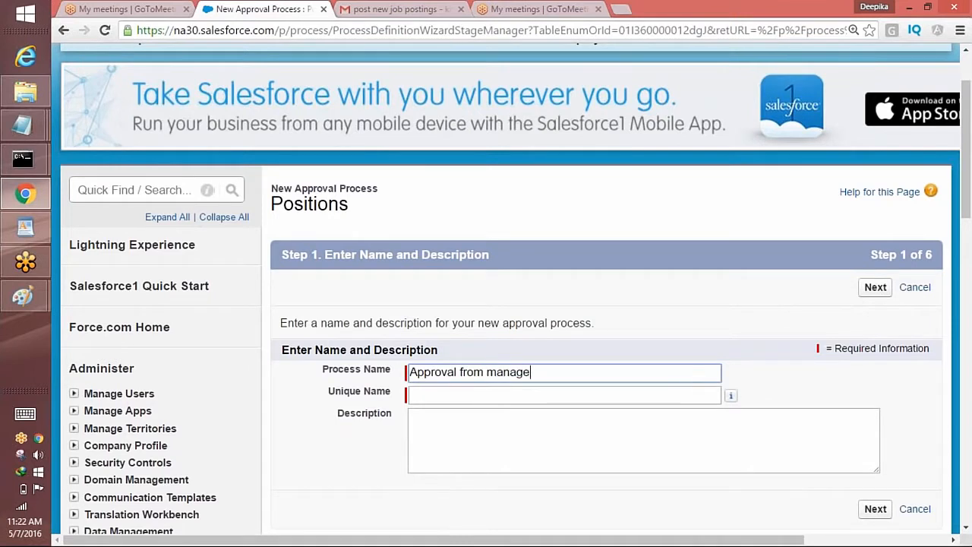
text(r deeepika)
key(Tab)
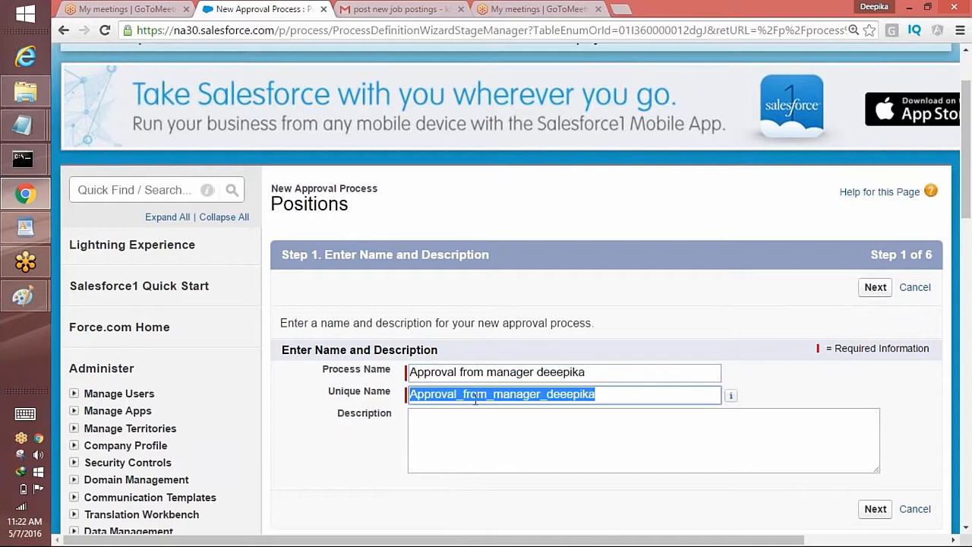
click(873, 510)
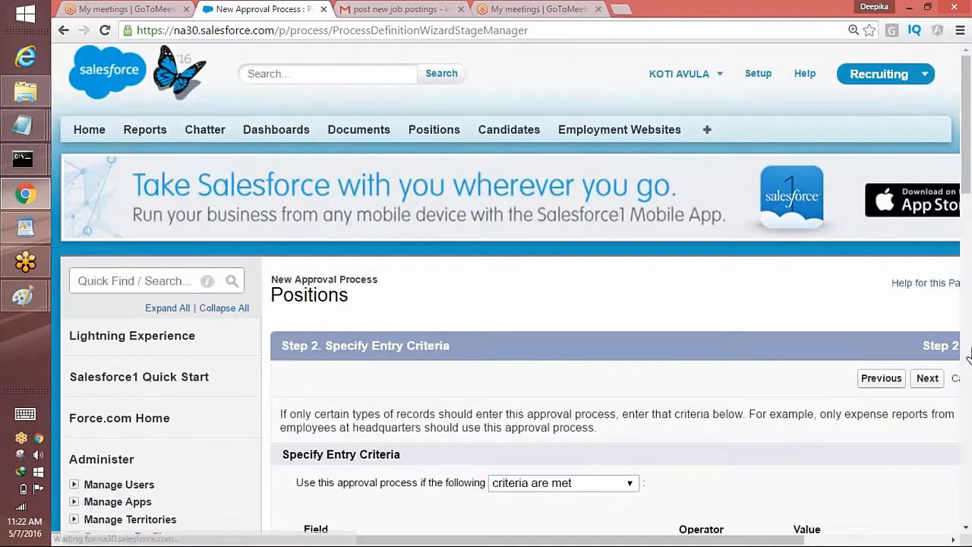
Set the first entry criterion to Position: Status equals New Position, choosing the status from the picklist value lookup.
drag(967, 134, 967, 194)
scroll(896, 205, down, 1)
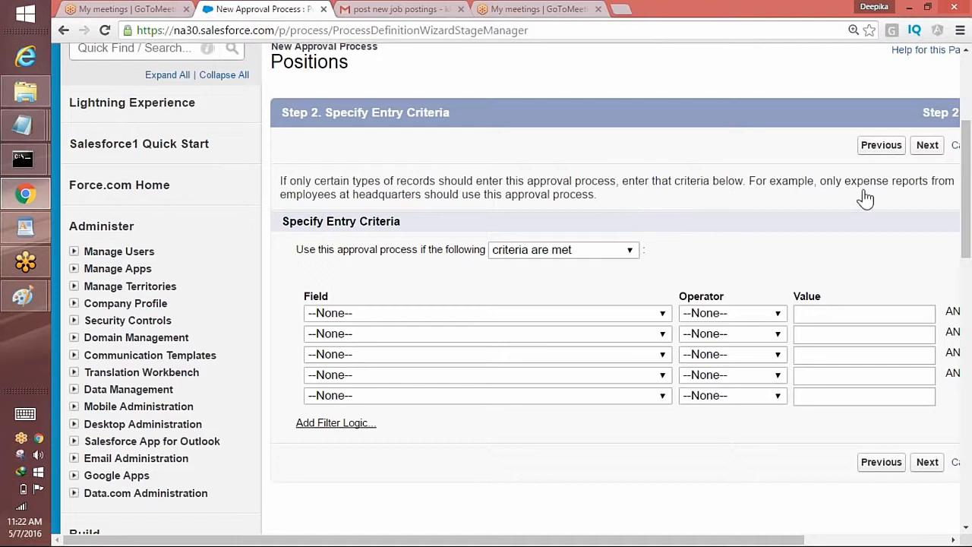
drag(853, 182, 905, 173)
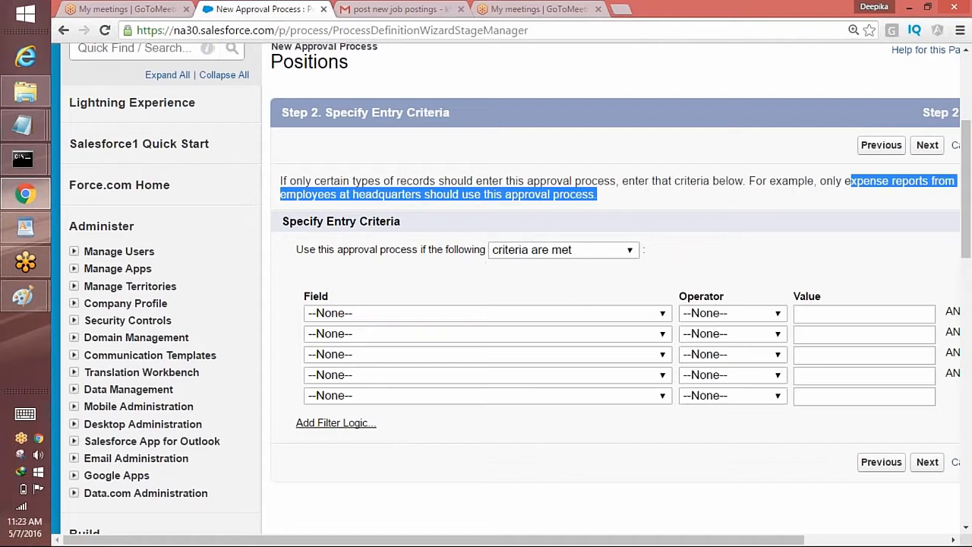
click(436, 314)
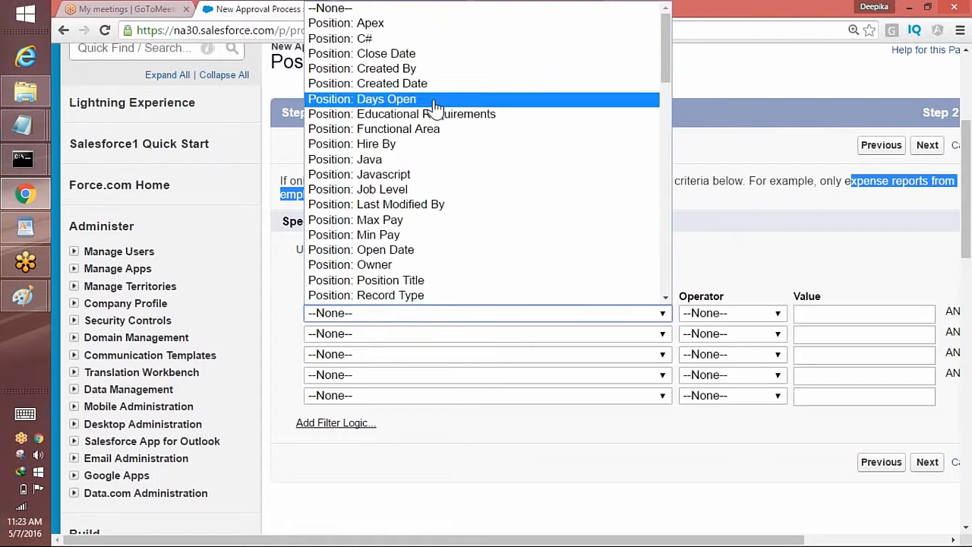
drag(669, 48, 664, 78)
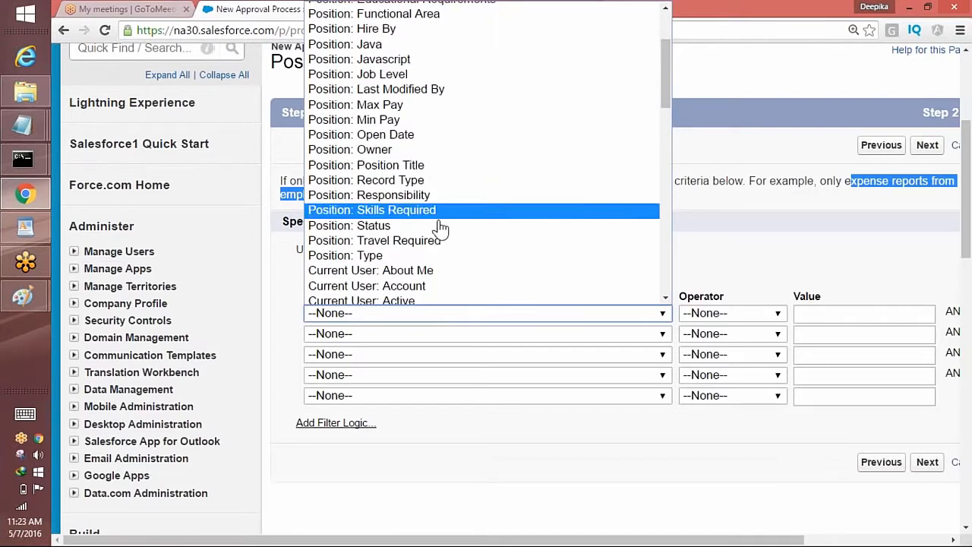
click(436, 225)
click(767, 314)
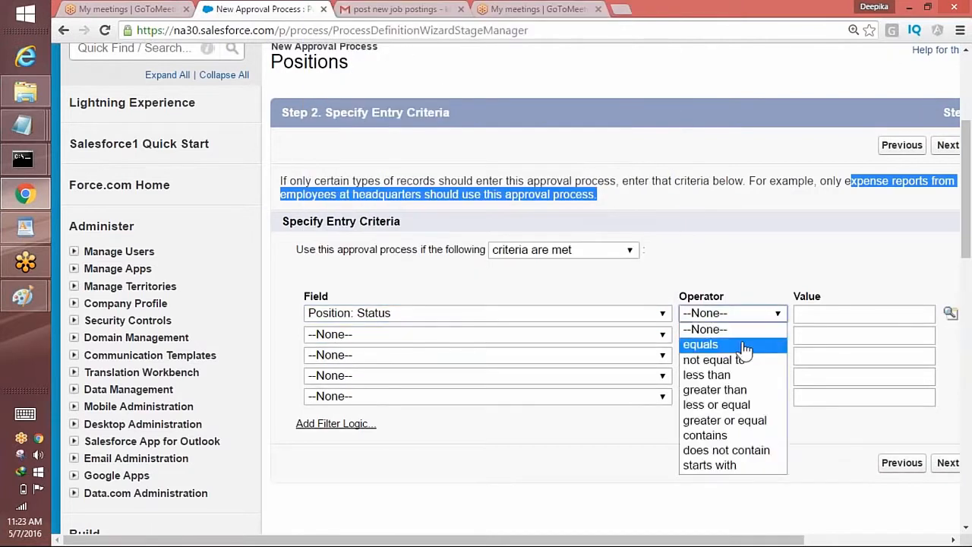
click(701, 344)
click(950, 313)
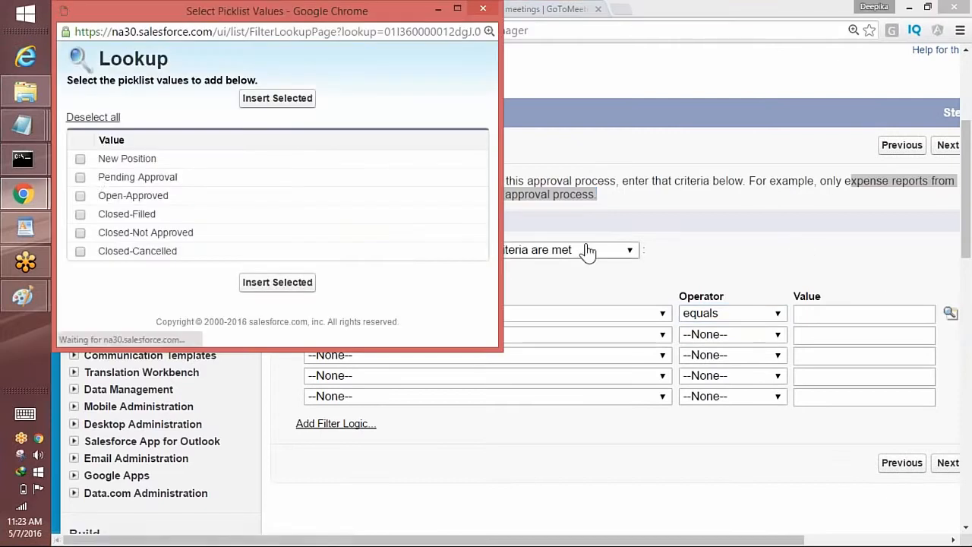
click(80, 160)
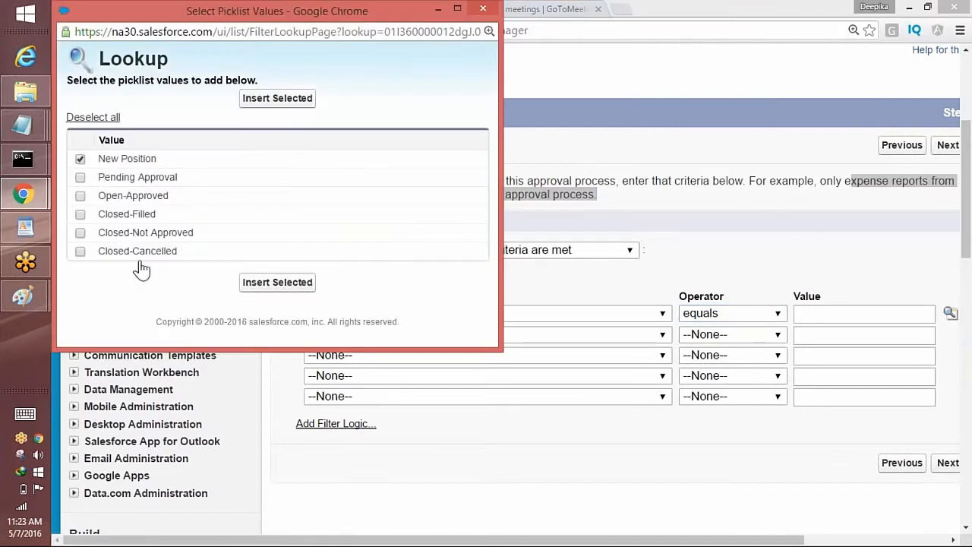
click(278, 283)
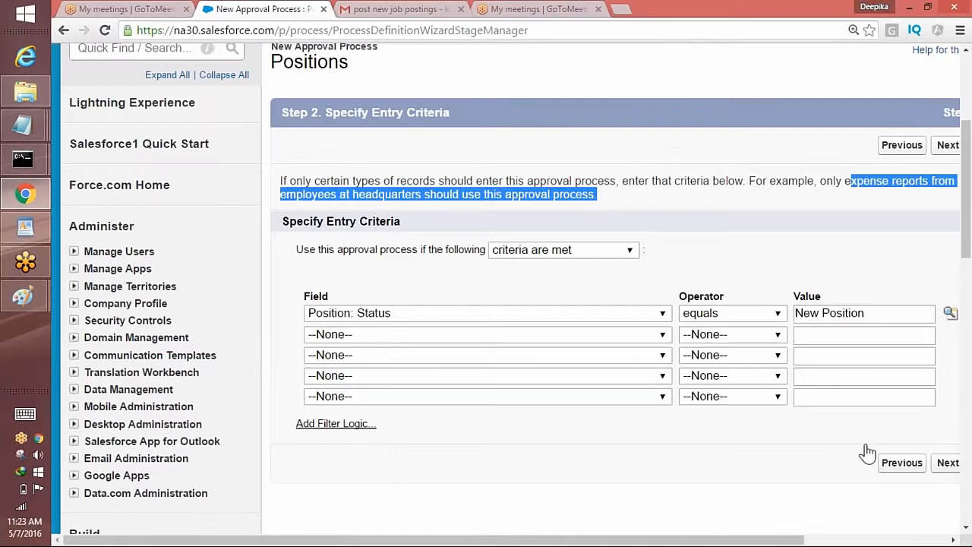
Change the first entry criterion to Position: Max Pay greater than 100000 and continue to the approver field settings.
drag(745, 542, 836, 542)
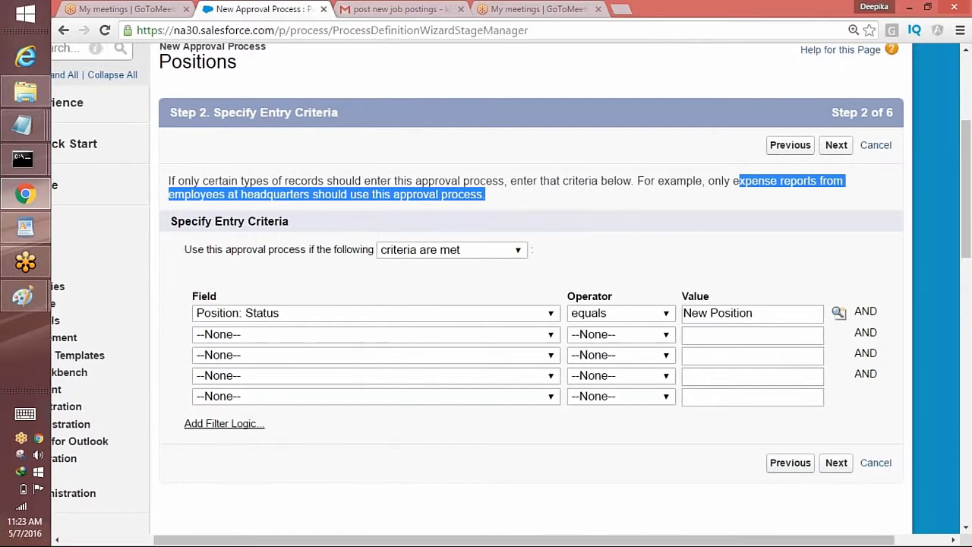
click(390, 313)
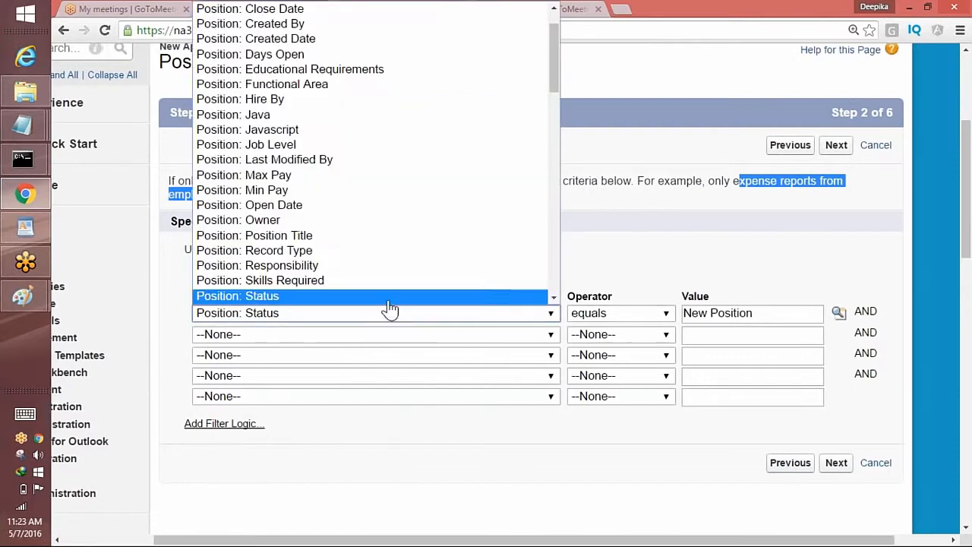
click(325, 176)
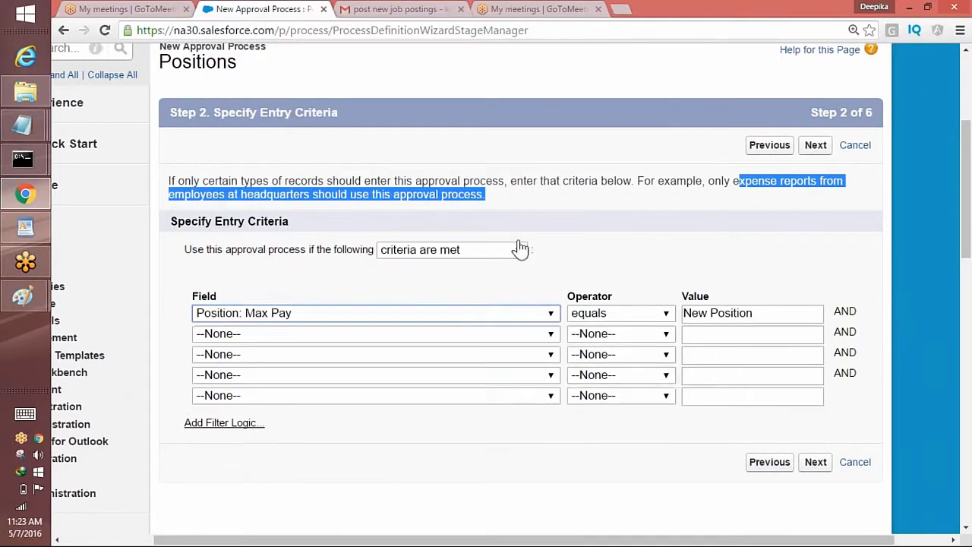
click(643, 313)
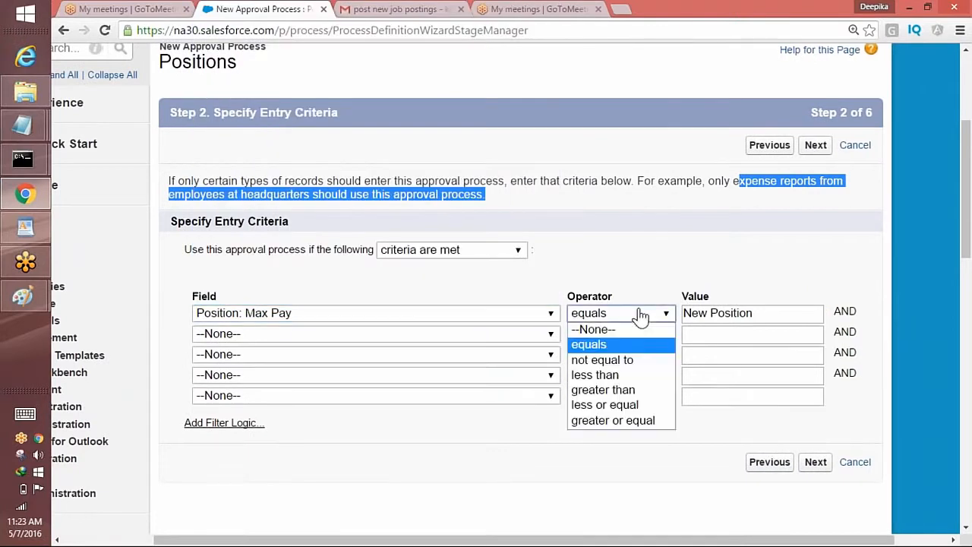
click(618, 388)
drag(766, 318, 664, 314)
text(500)
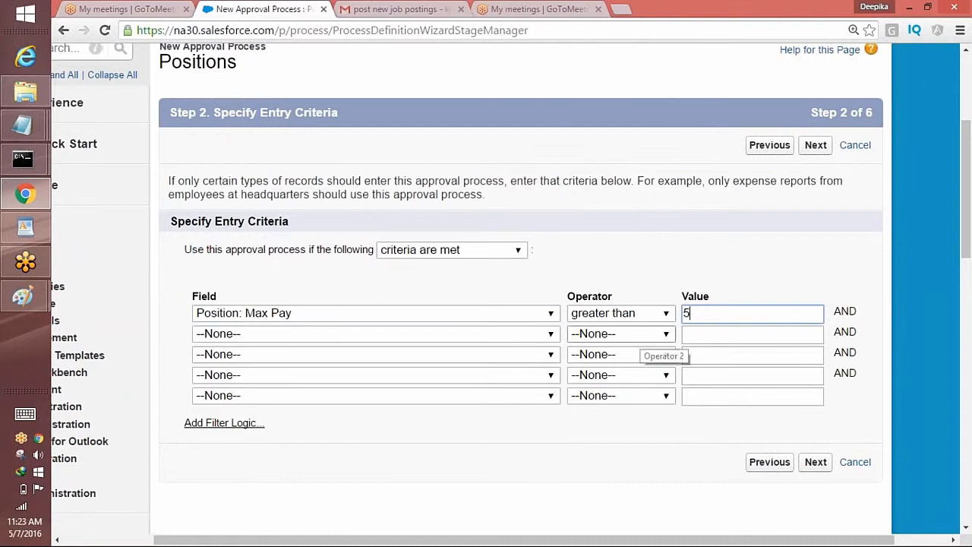
key(BackSpace)
key(BackSpace)
key(BackSpace)
text(1)
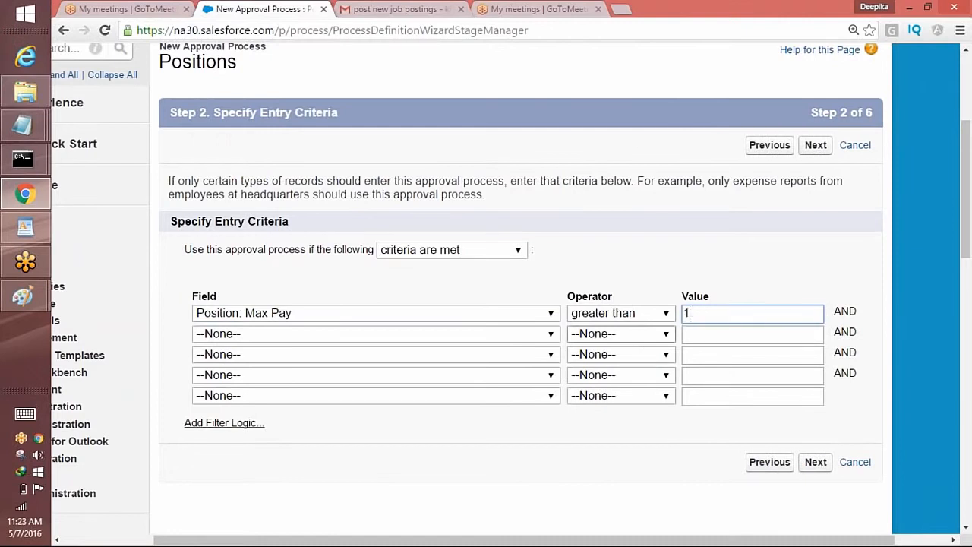
text(00000)
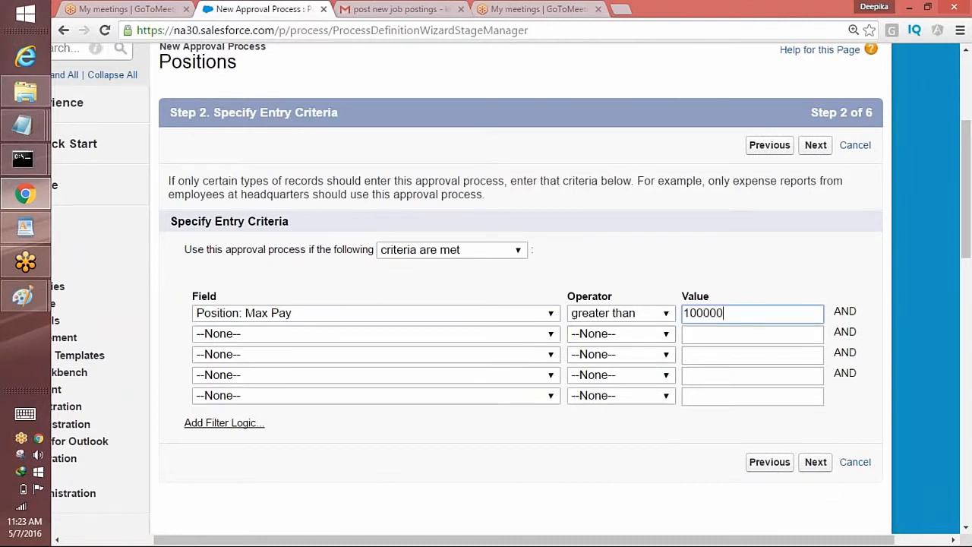
click(815, 462)
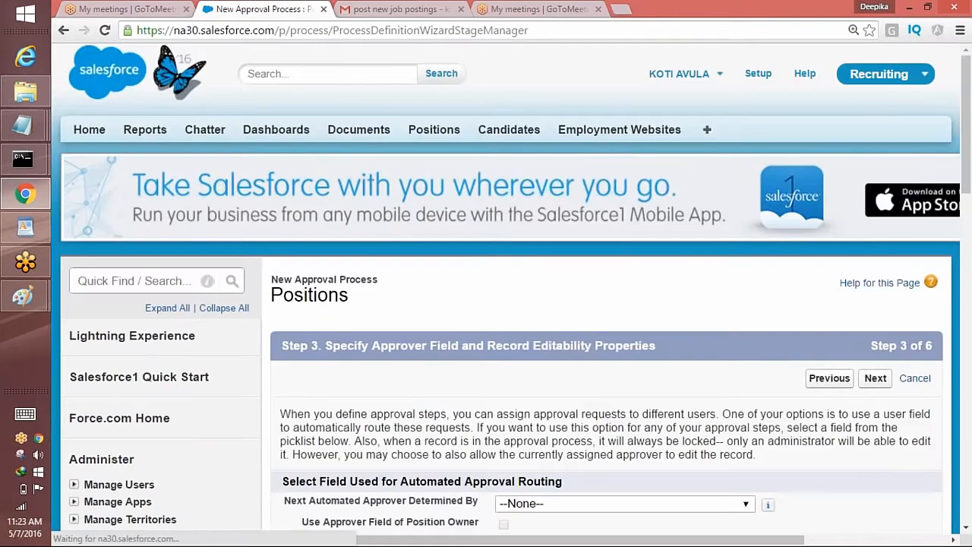
Review the automated approver options and record locking explanation, keep routing at None with administrator-only editing, and continue to the notification templates.
drag(968, 137, 949, 183)
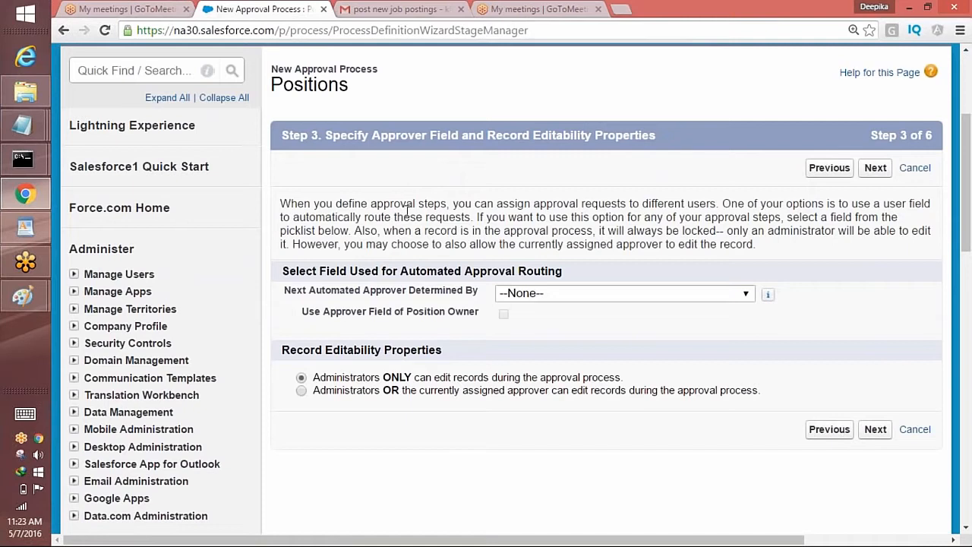
drag(547, 204, 716, 201)
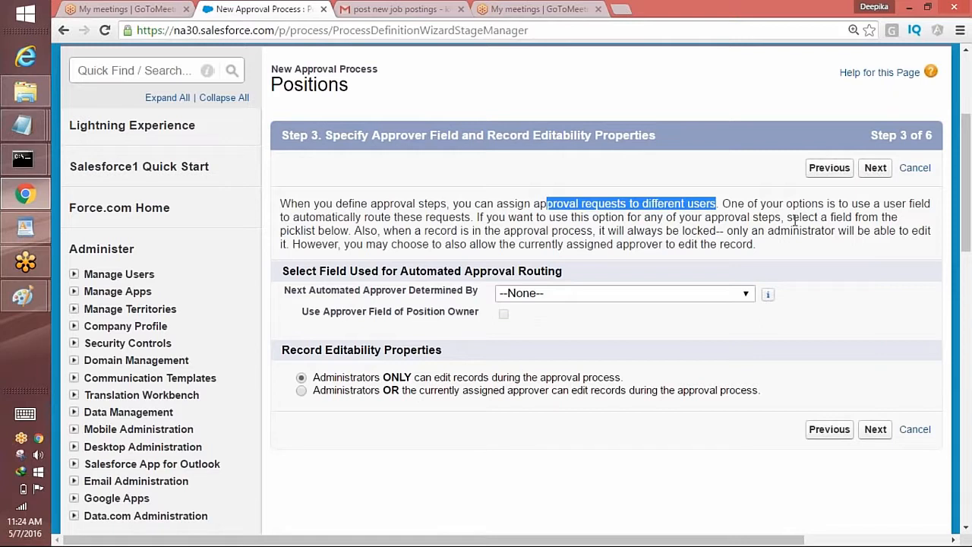
drag(793, 220, 905, 211)
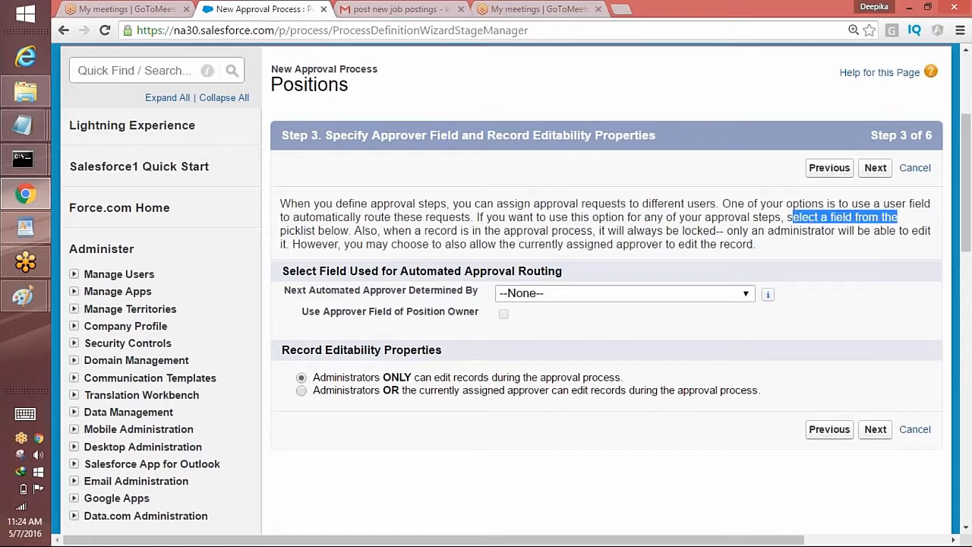
click(576, 298)
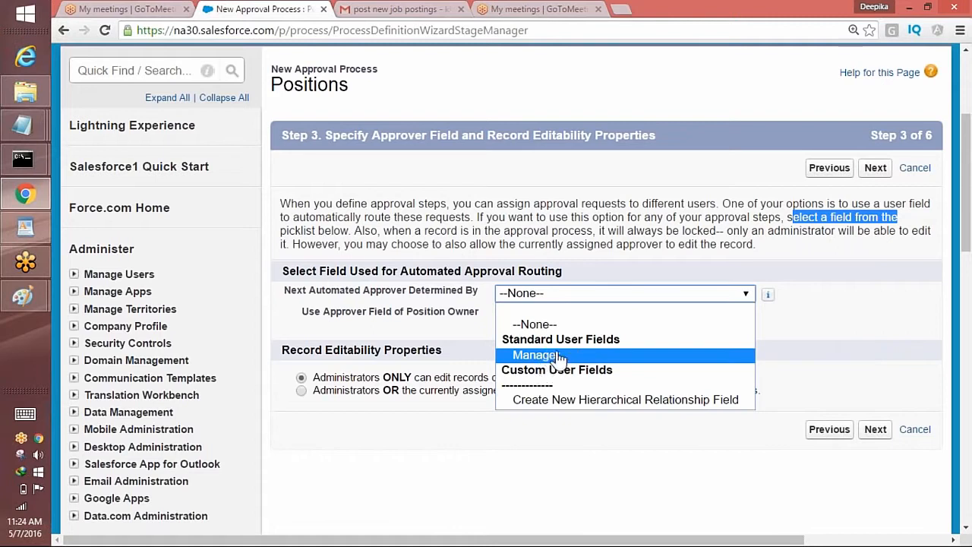
click(675, 319)
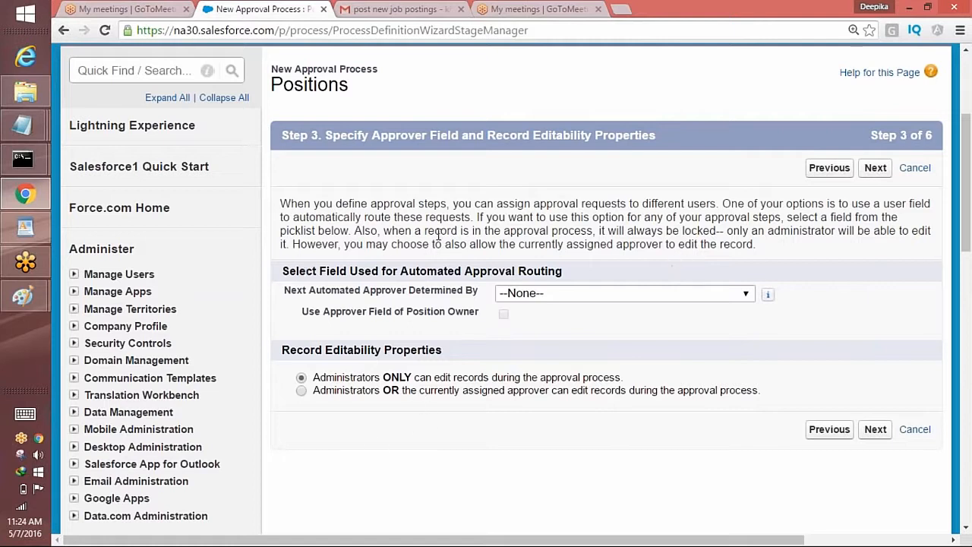
drag(435, 230, 593, 230)
click(631, 231)
drag(716, 229, 617, 230)
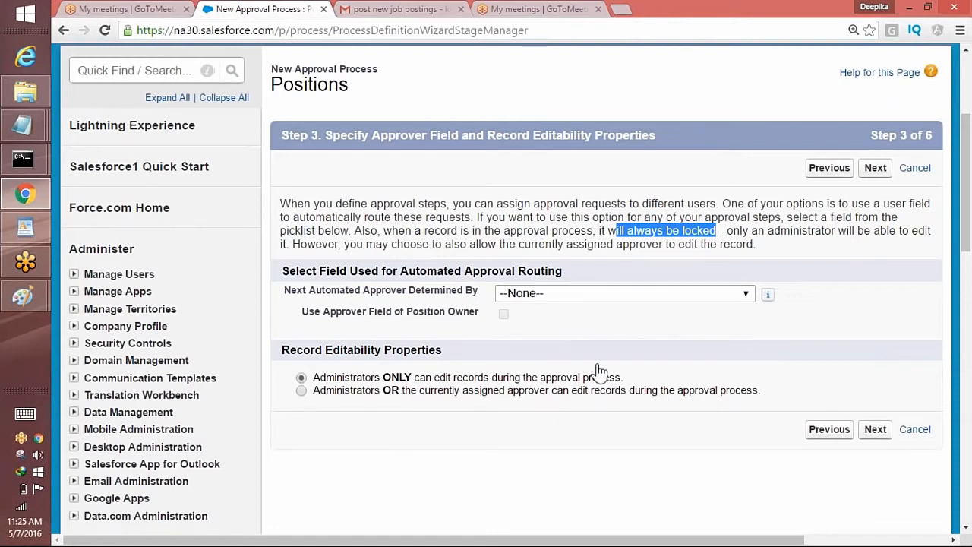
click(873, 431)
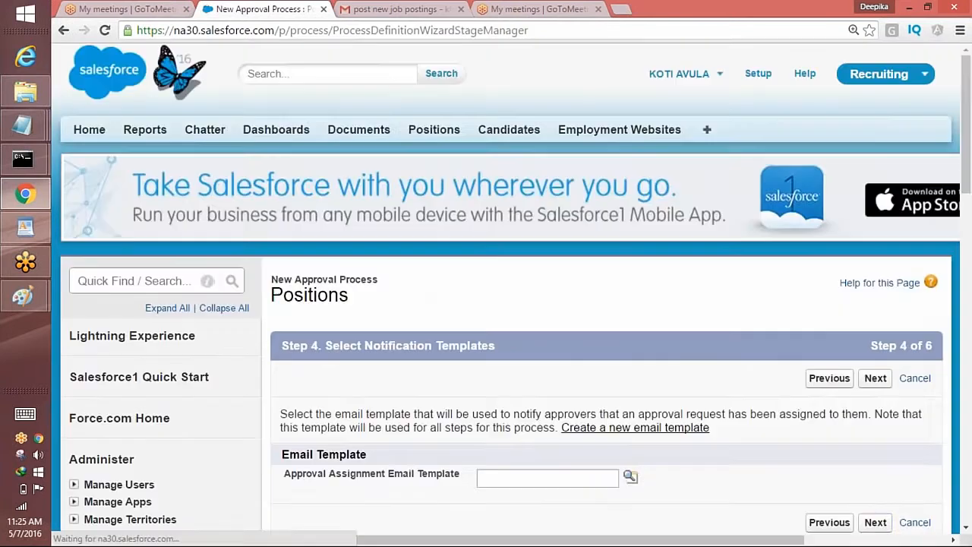
Choose HTML Recruiting as the approval assignment email template and continue to the approval page layout fields.
drag(967, 144, 967, 210)
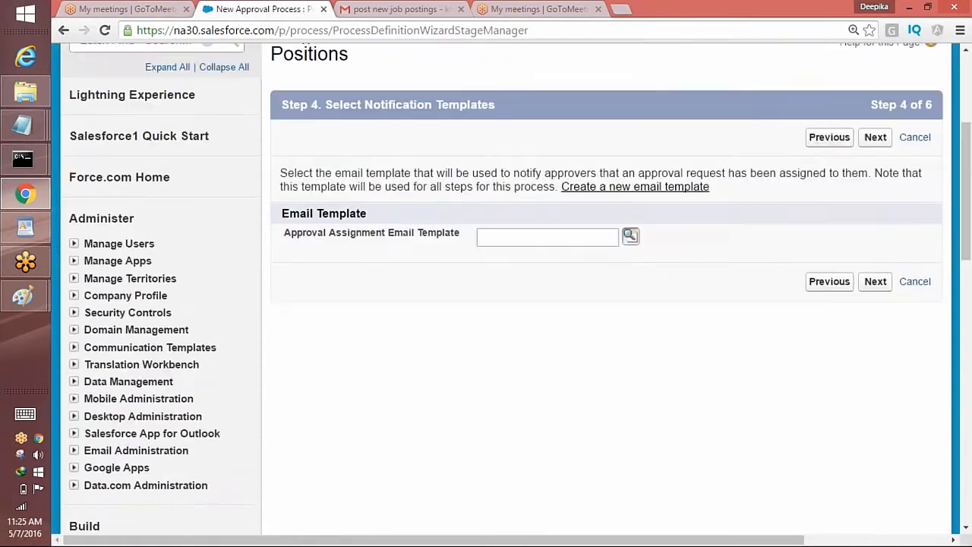
click(631, 235)
drag(637, 192, 644, 169)
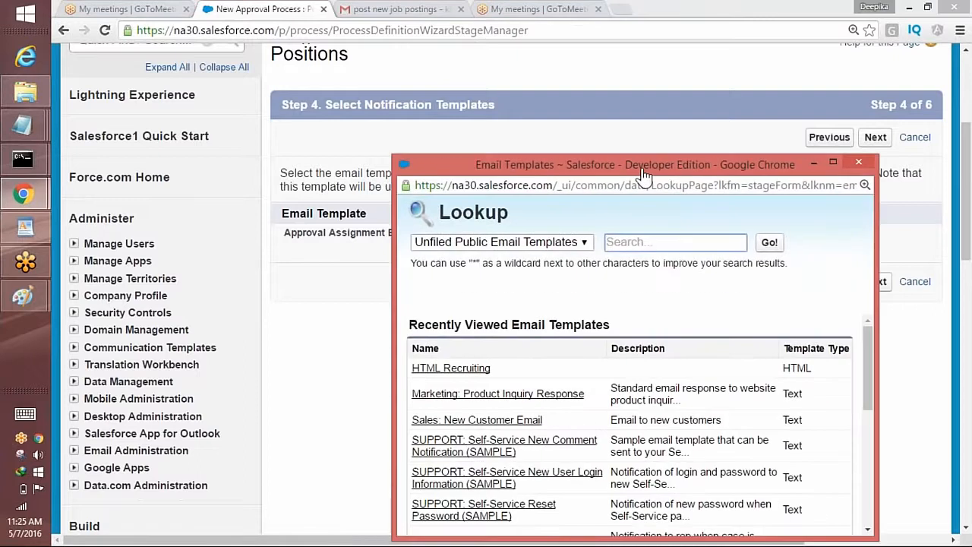
click(465, 368)
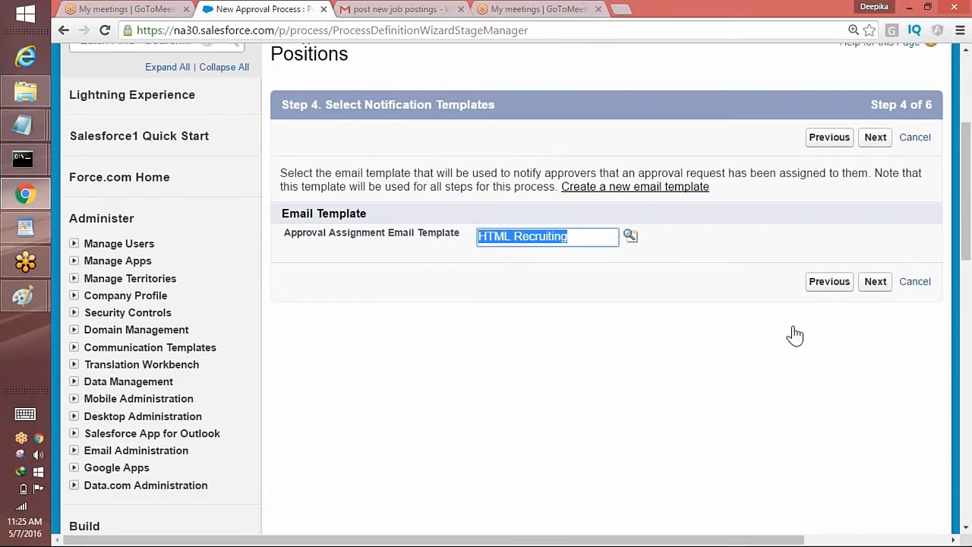
click(876, 287)
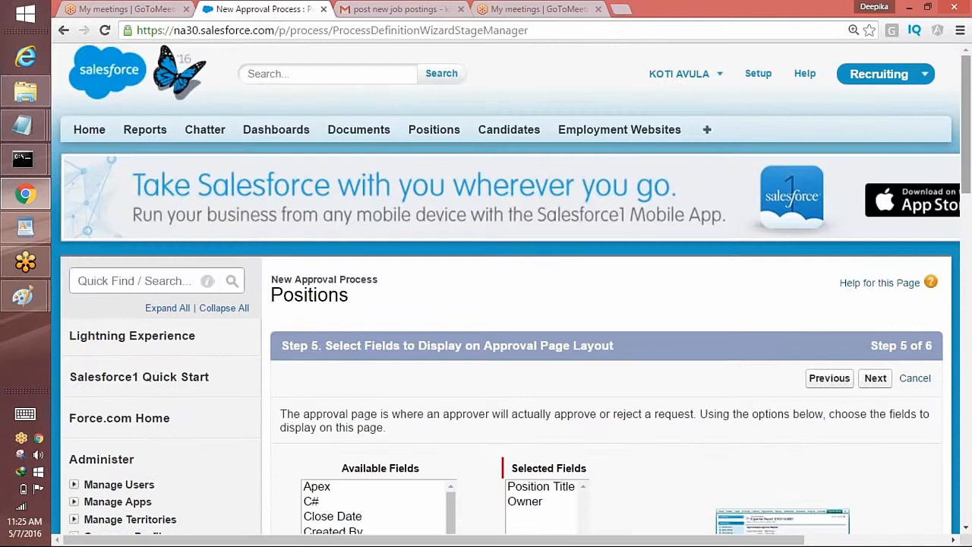
Add the Max Pay and Status fields to the selected fields of the approval page layout.
drag(967, 159, 967, 223)
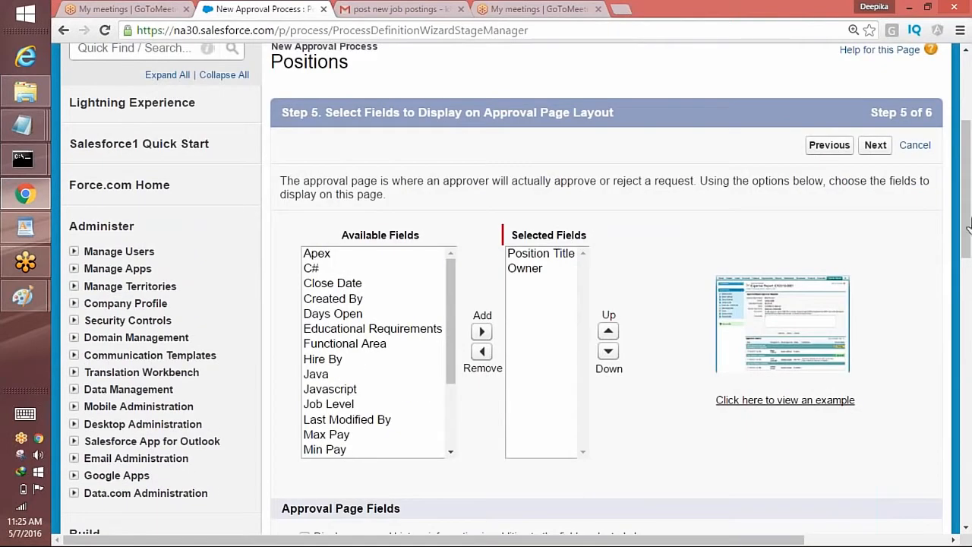
drag(967, 215, 968, 169)
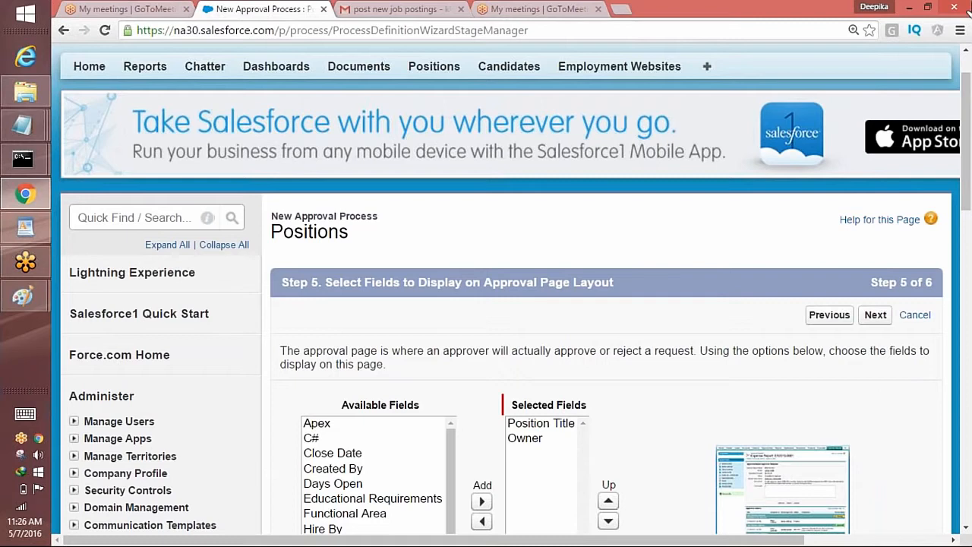
drag(969, 185, 968, 205)
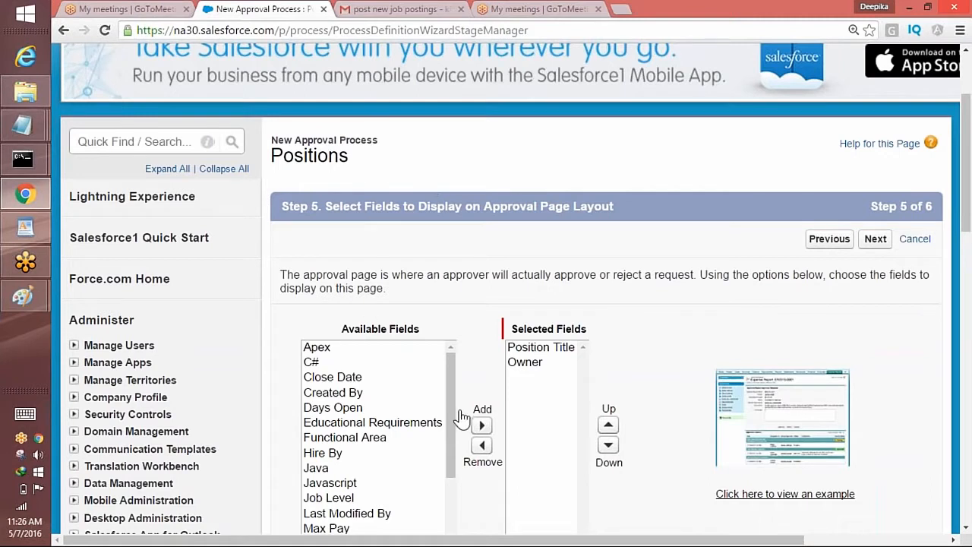
scroll(460, 416, down, 1)
drag(454, 423, 438, 488)
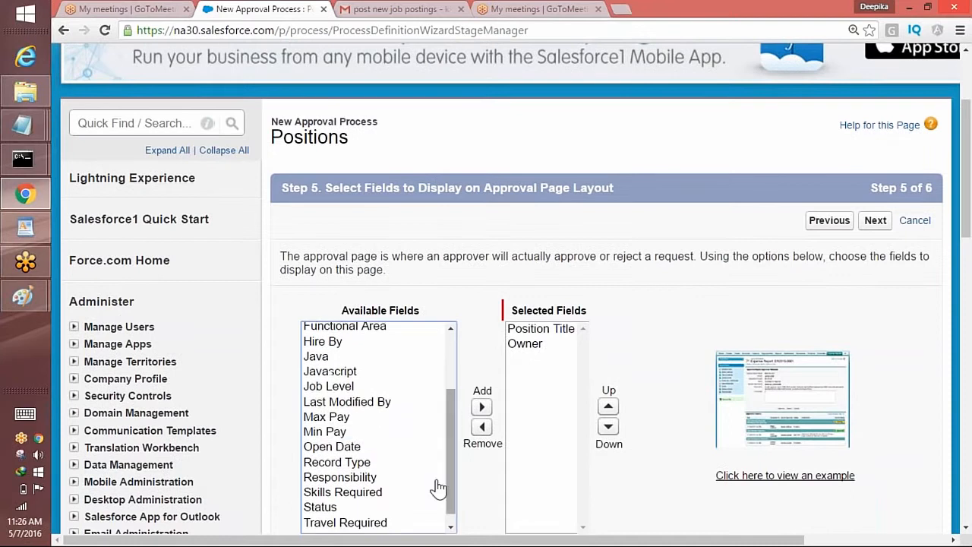
click(365, 431)
click(346, 417)
click(481, 408)
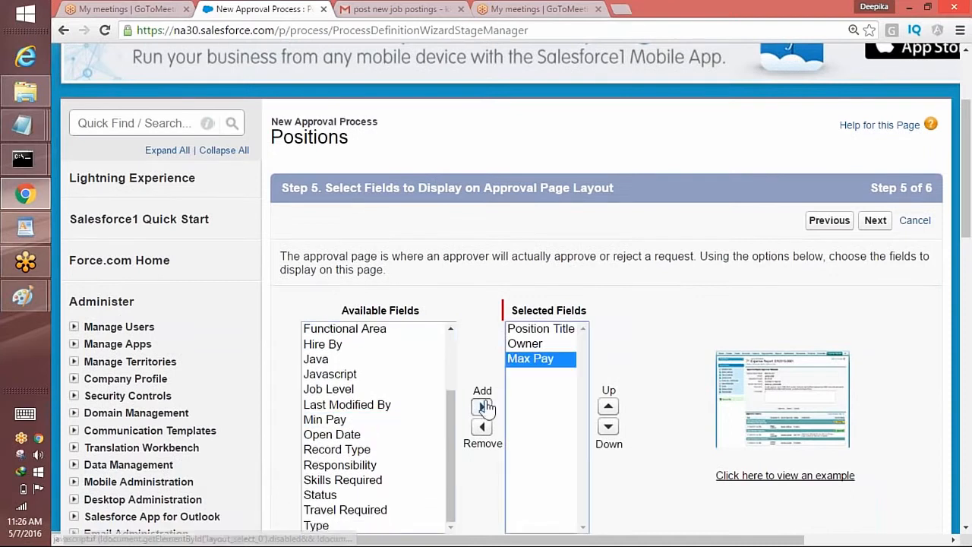
click(454, 467)
click(327, 494)
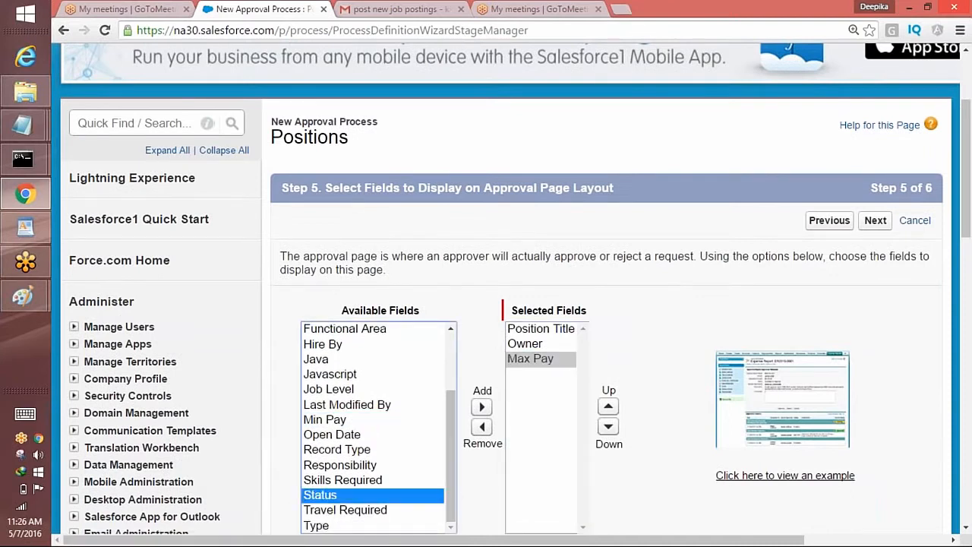
click(481, 408)
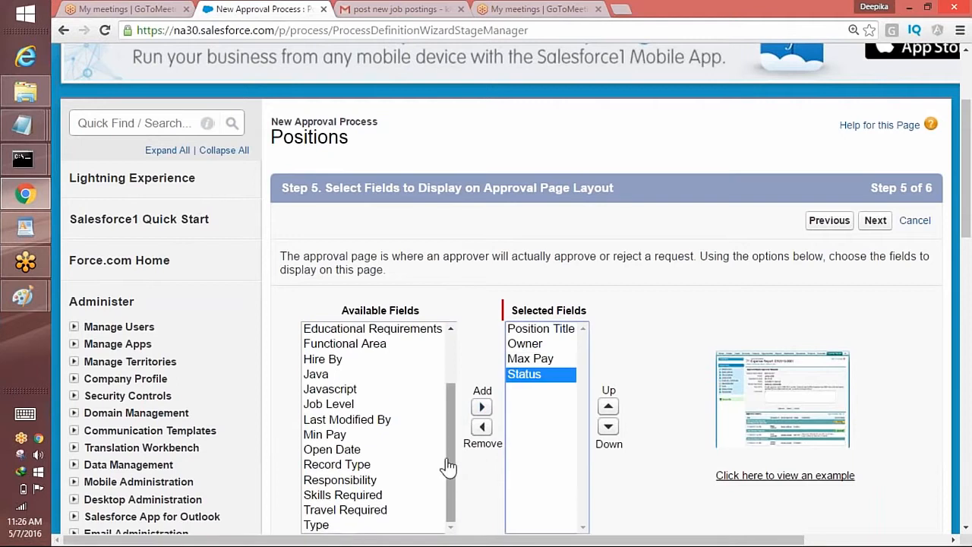
click(454, 484)
drag(969, 178, 968, 231)
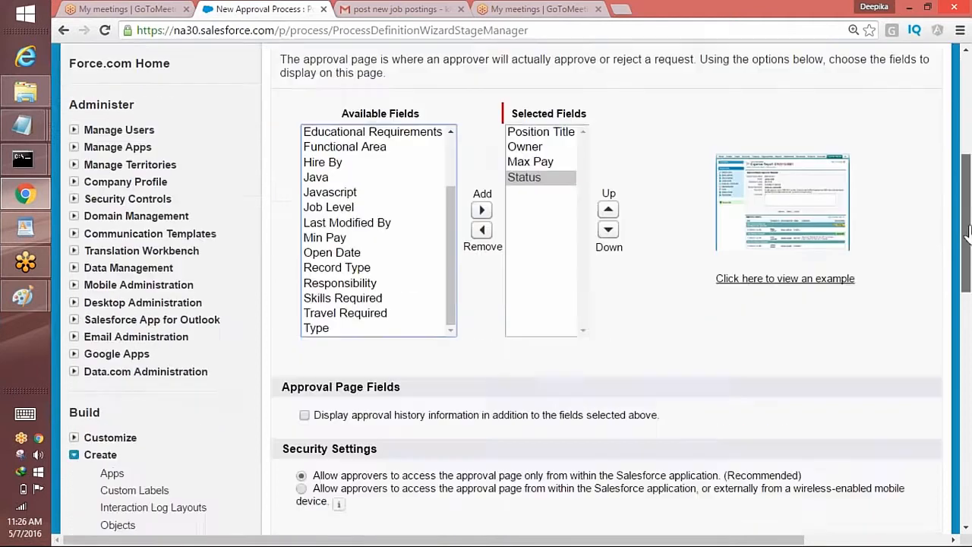
Check the example approval page, and add the Functional Area and Type fields to the selected fields of the approval page layout.
click(782, 228)
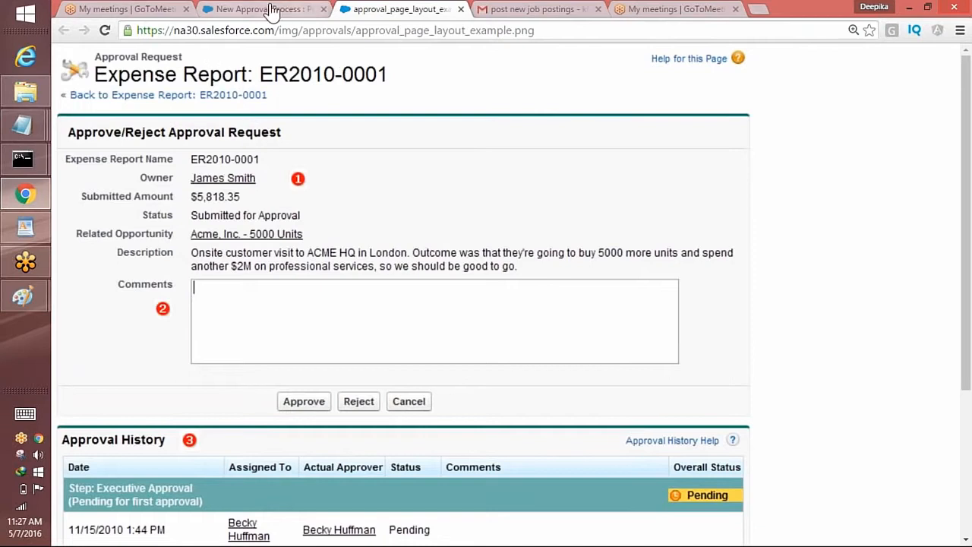
key(ctrl+w)
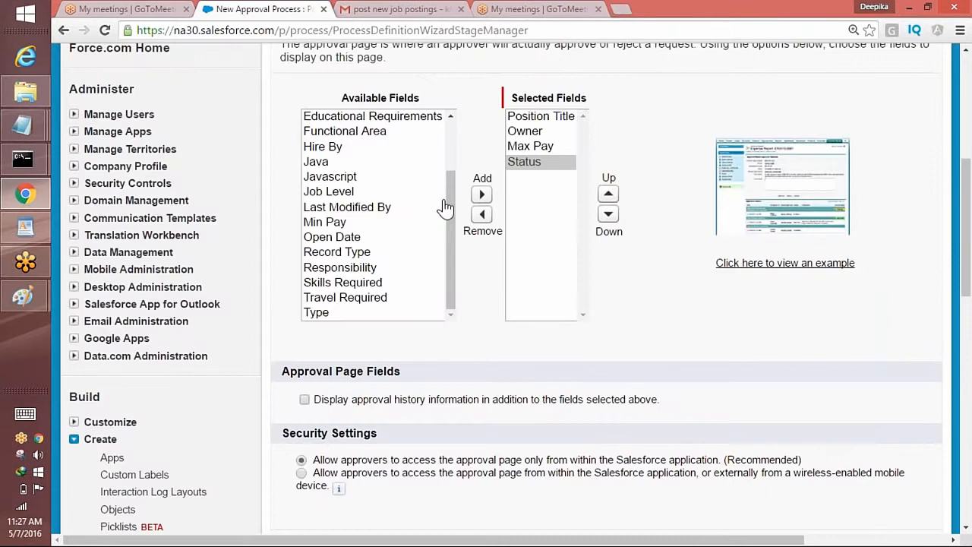
scroll(387, 222, up, 3)
click(345, 195)
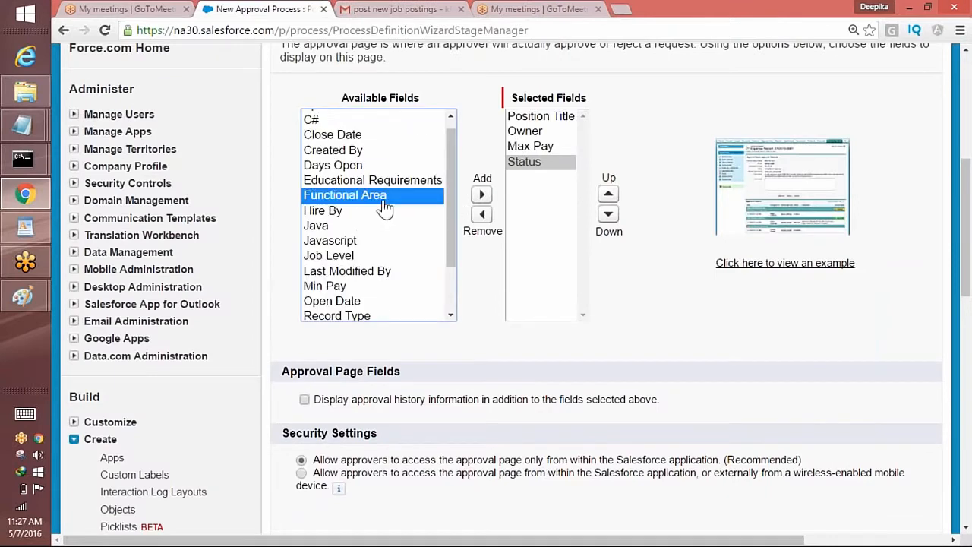
click(481, 194)
drag(451, 238, 449, 297)
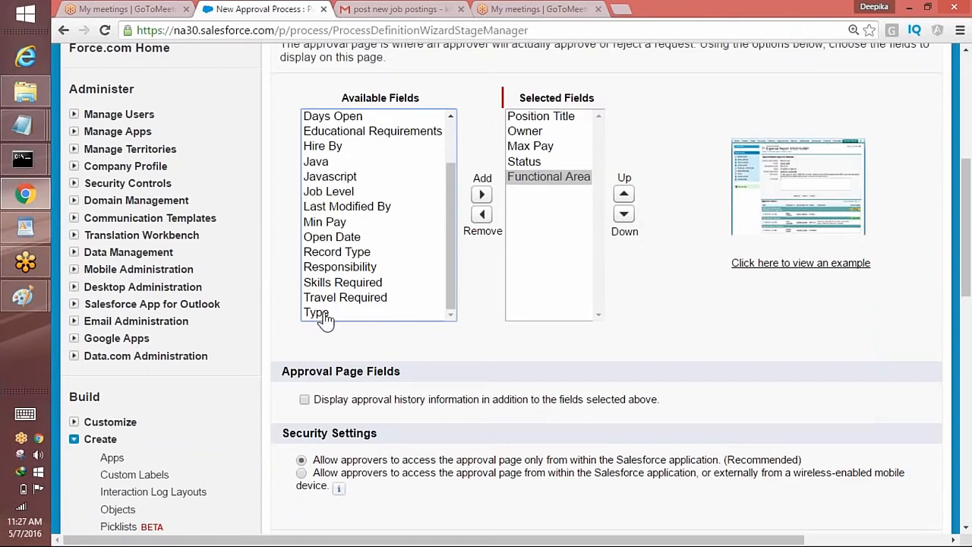
click(325, 319)
click(486, 195)
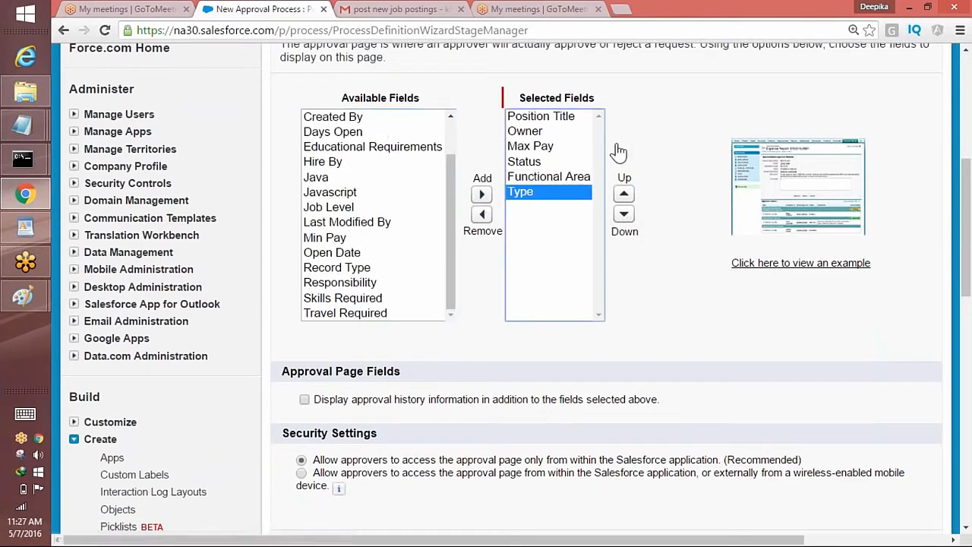
Review the approval history and security settings, keep approver access only within the Salesforce application, and continue to the initial submitters.
scroll(968, 171, up, 3)
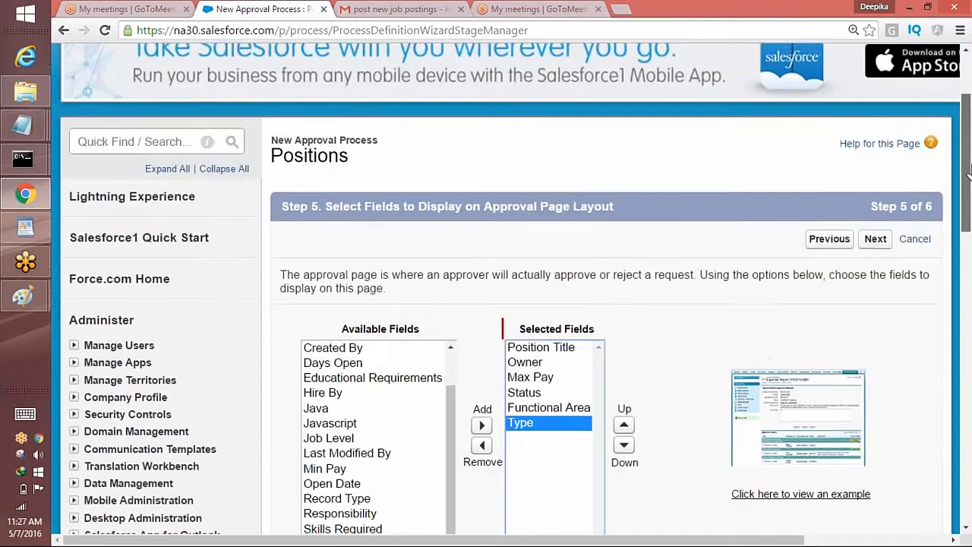
scroll(968, 171, down, 2)
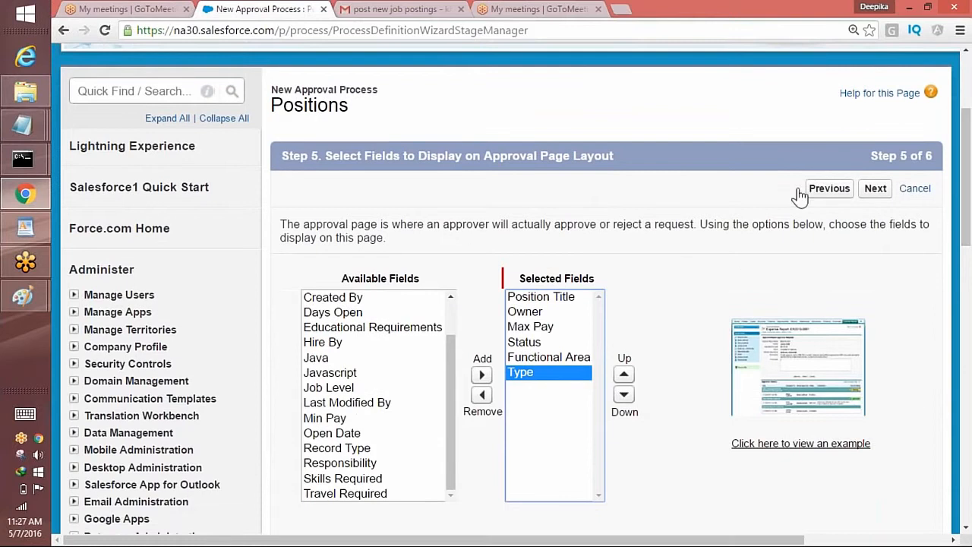
scroll(968, 175, down, 5)
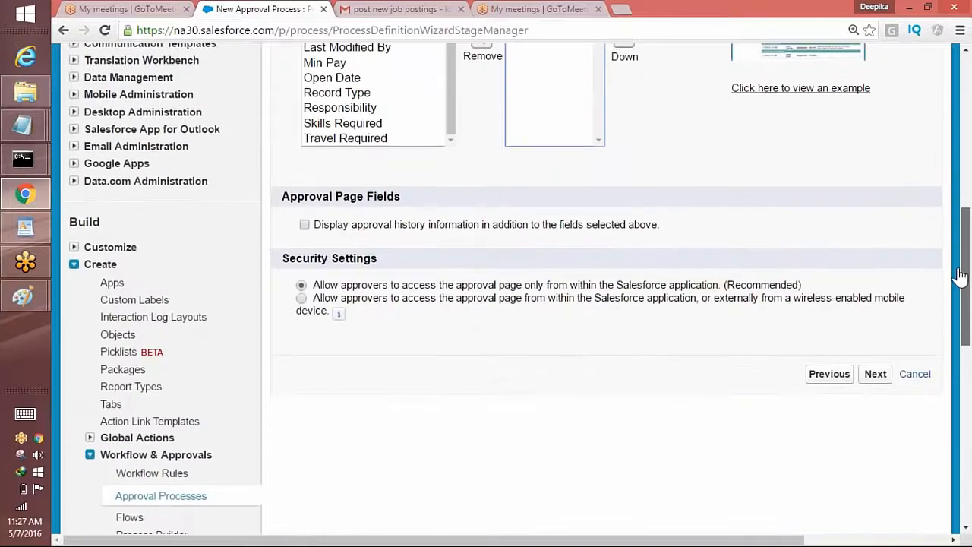
scroll(615, 277, up, 2)
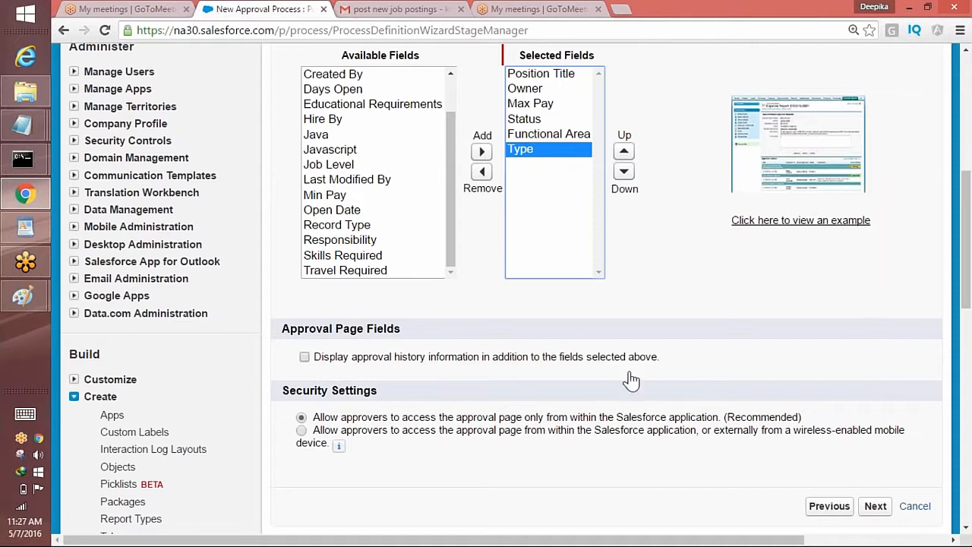
scroll(944, 275, down, 3)
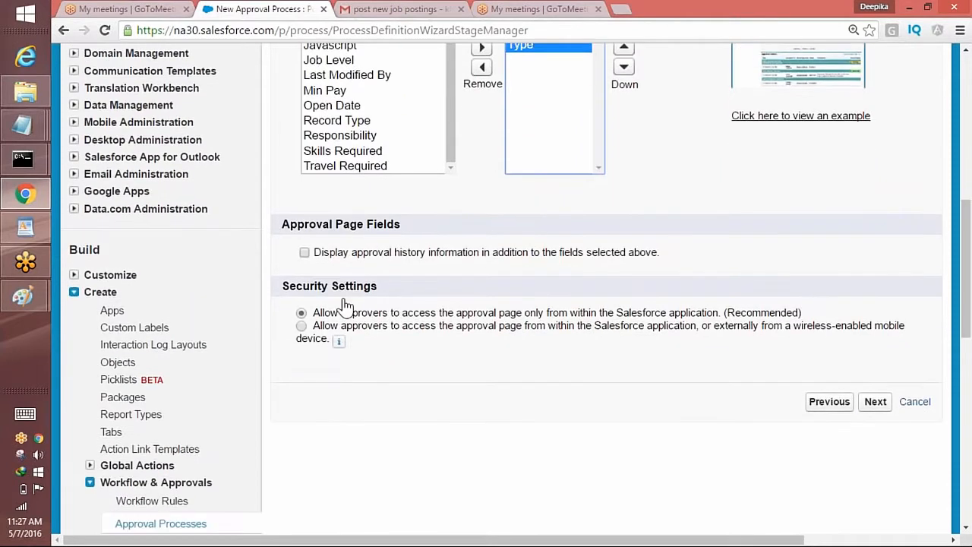
drag(390, 298, 288, 286)
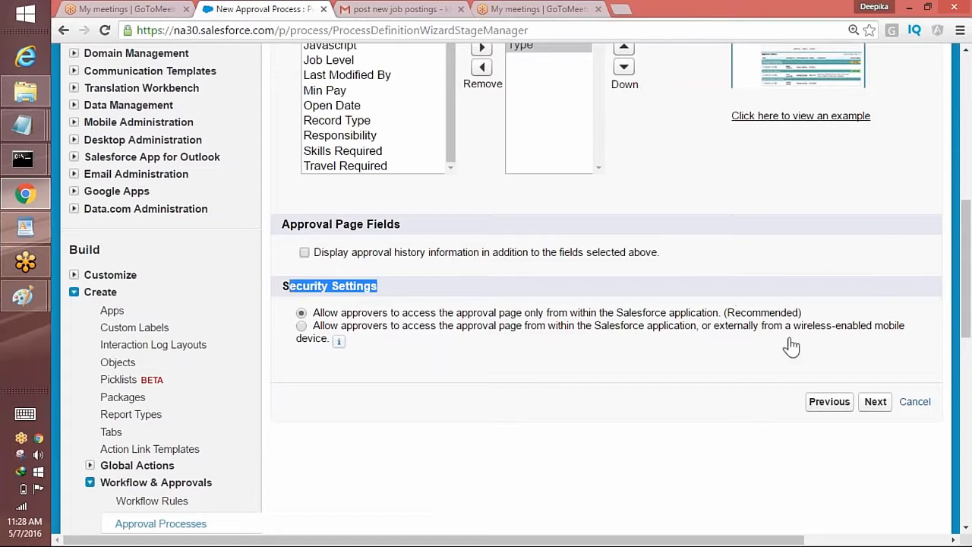
click(875, 403)
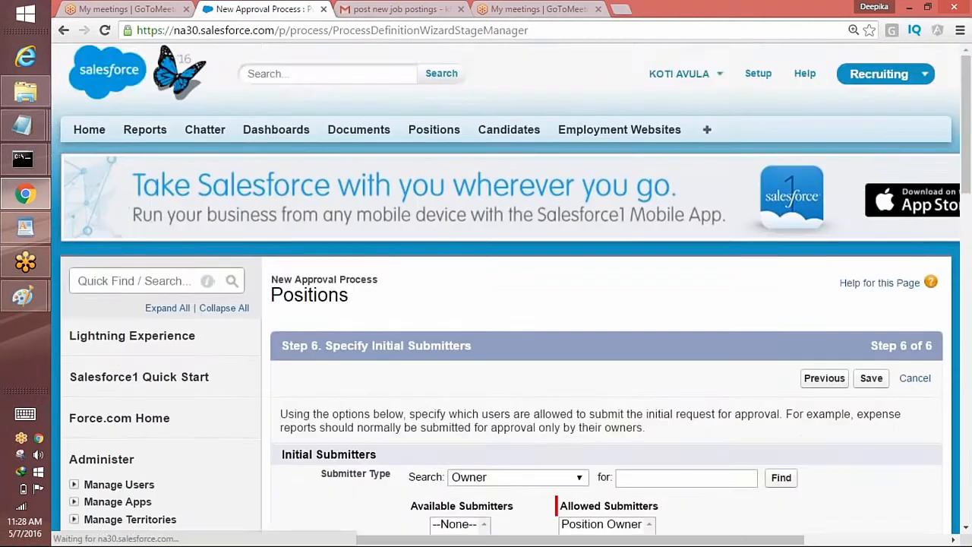
Examine which initial submitters are available under the Role and User submitter types.
drag(968, 184, 966, 255)
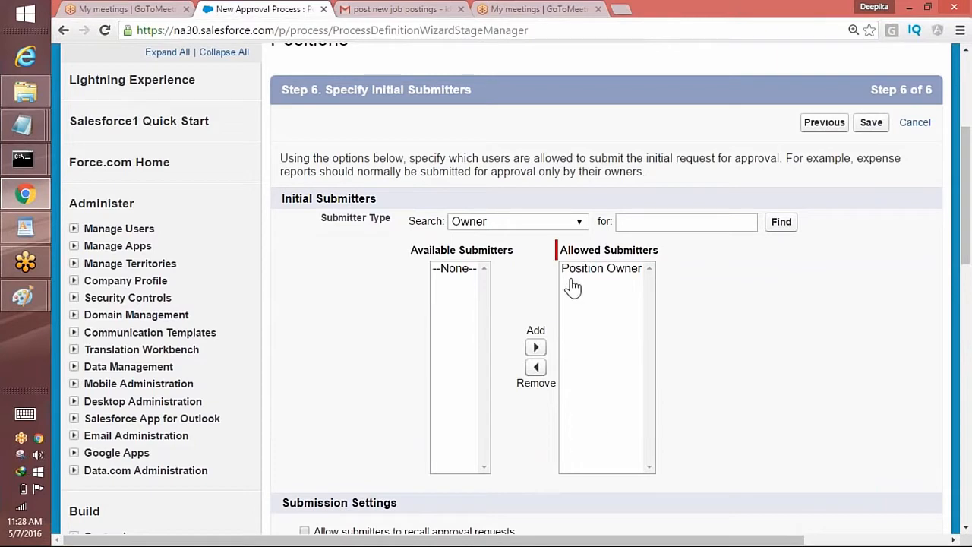
click(571, 221)
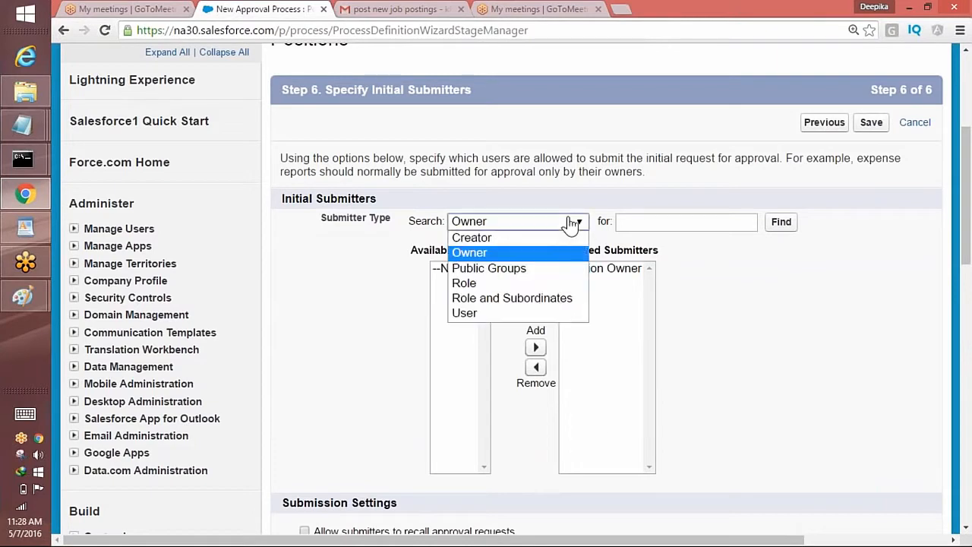
click(499, 284)
scroll(626, 377, down, 2)
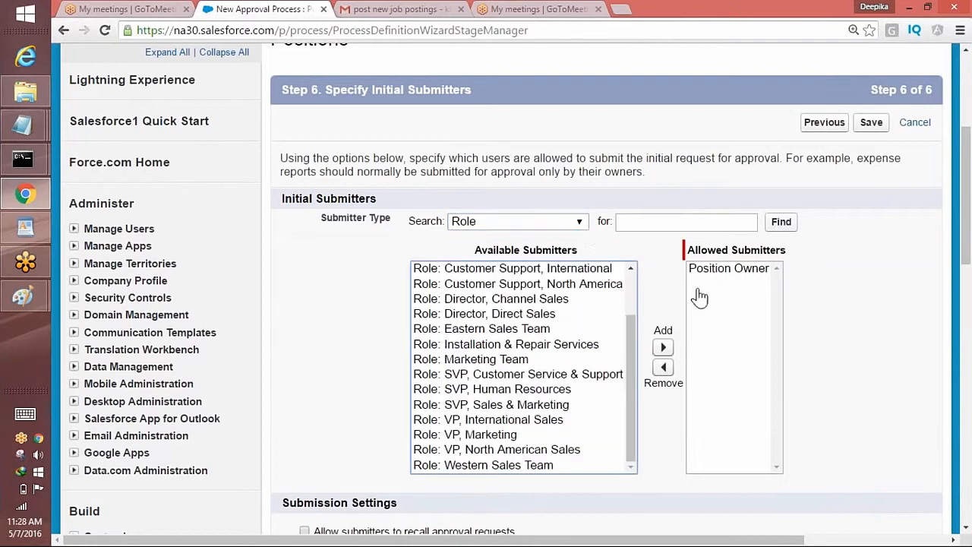
click(582, 225)
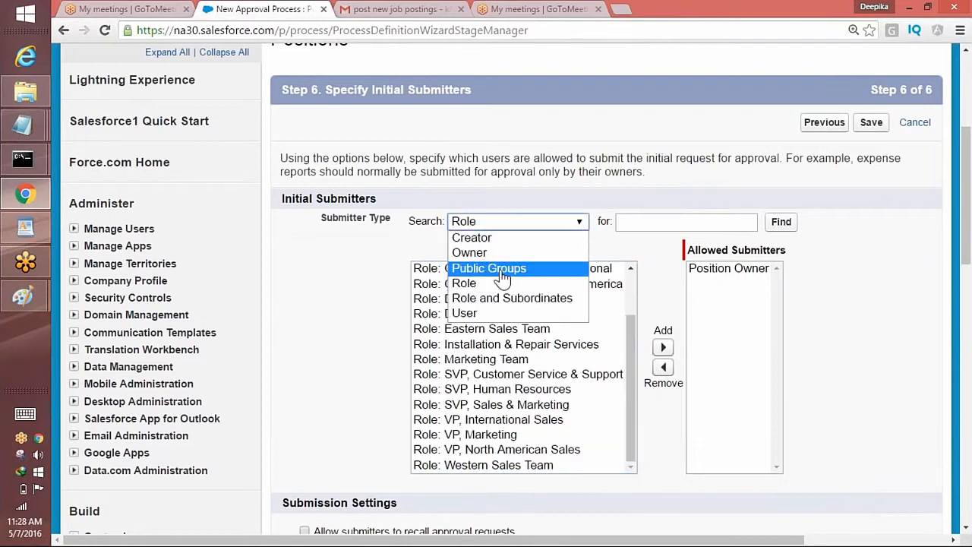
click(495, 312)
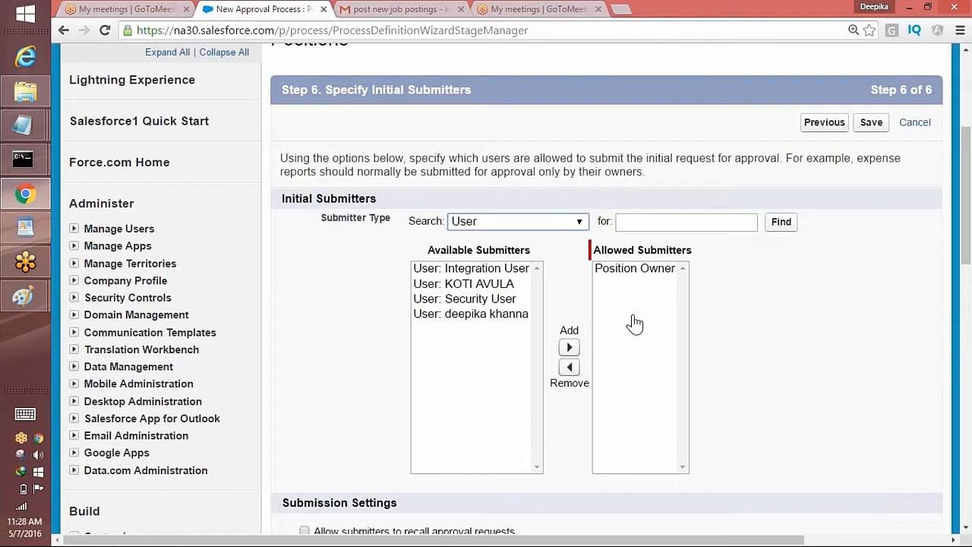
Keep Position Owner as the only allowed submitter, leave recalling of approval requests disabled, and save the approval process.
click(606, 274)
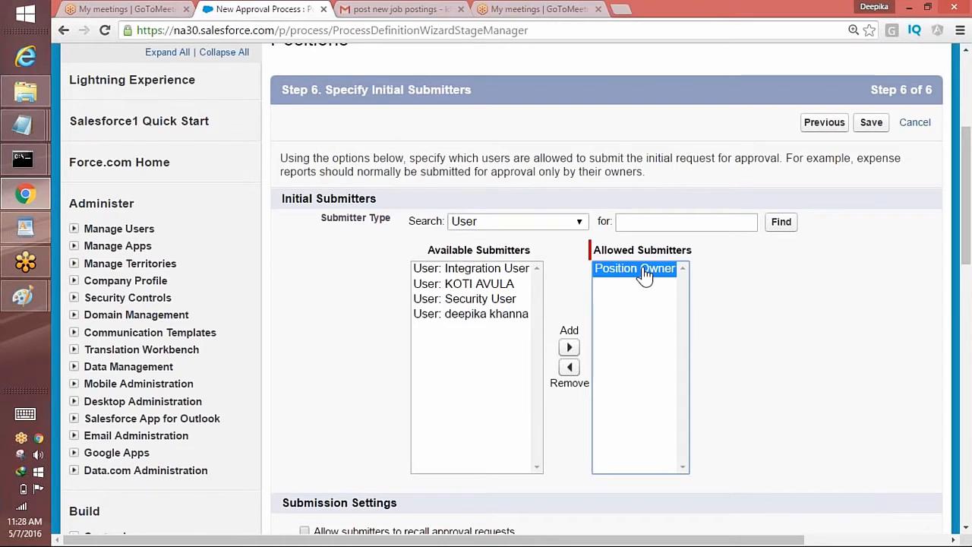
click(543, 348)
scroll(590, 332, down, 3)
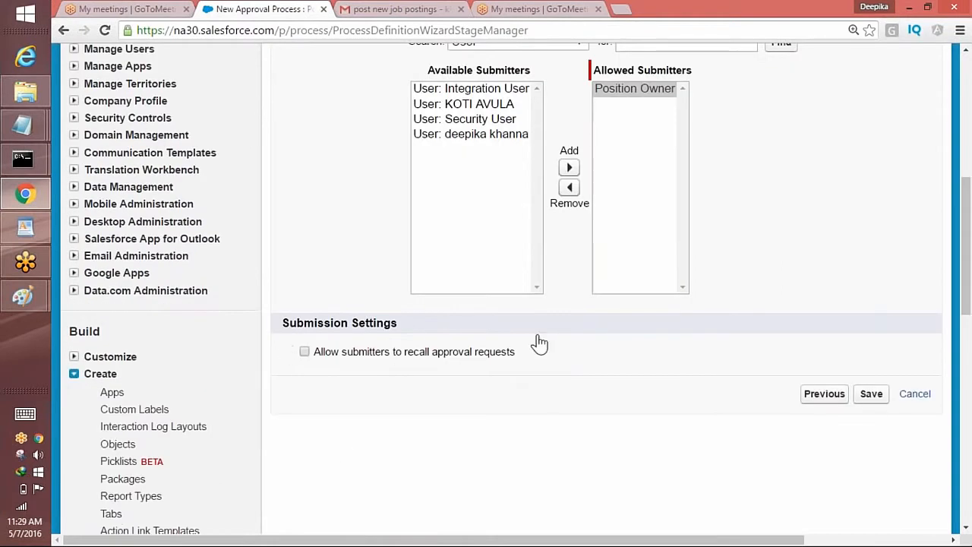
click(872, 395)
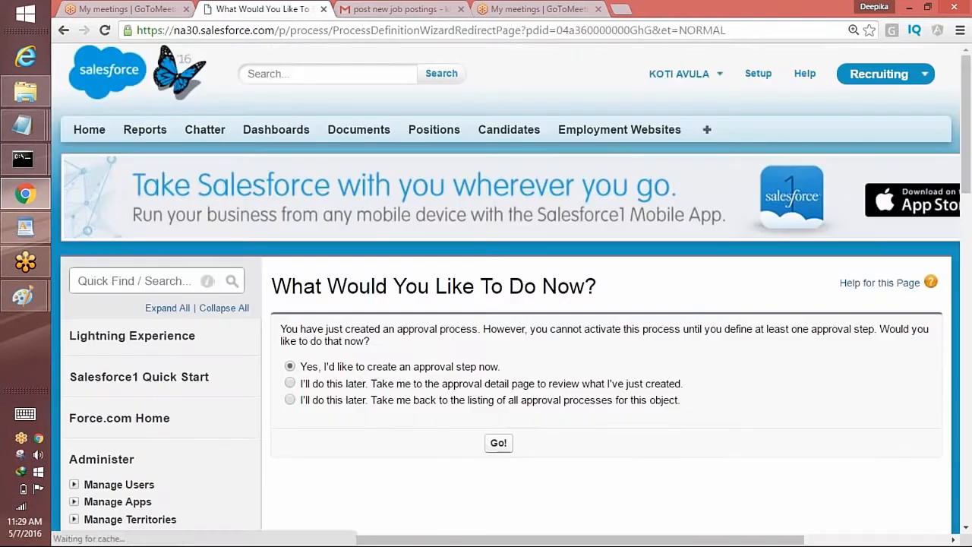
Choose to create an approval step now for the saved approval process.
mouse_move(968, 133)
mouse_down()
mouse_move(969, 158)
mouse_move(967, 116)
mouse_up()
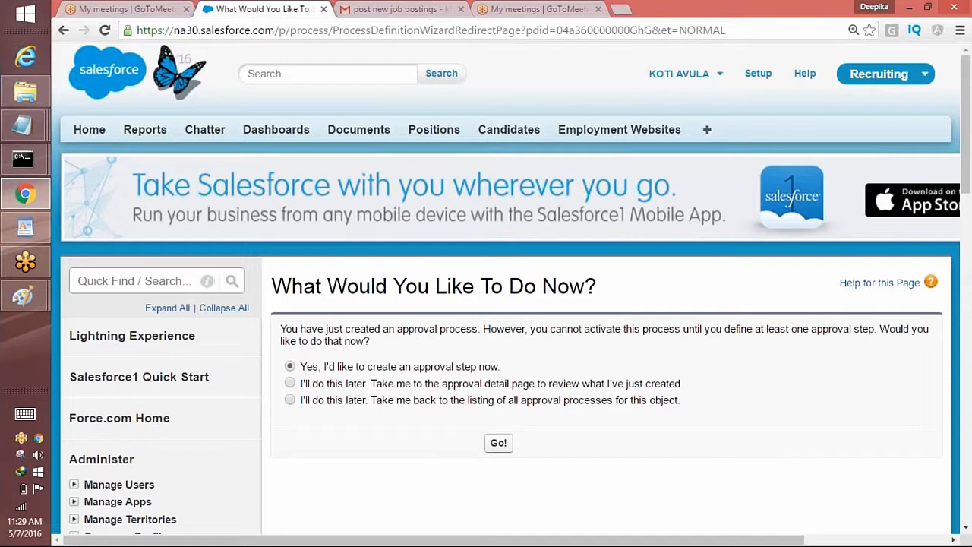
click(498, 443)
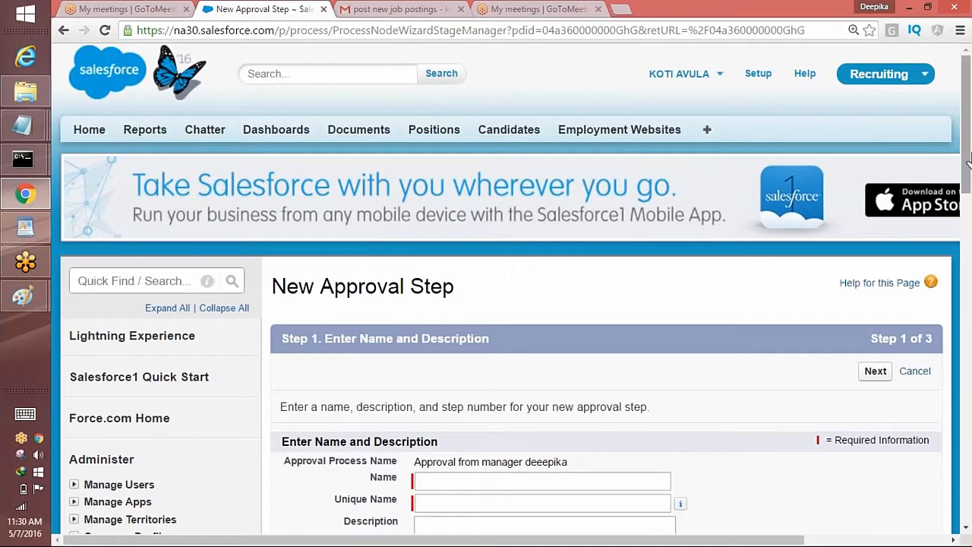
scroll(695, 92, down, 3)
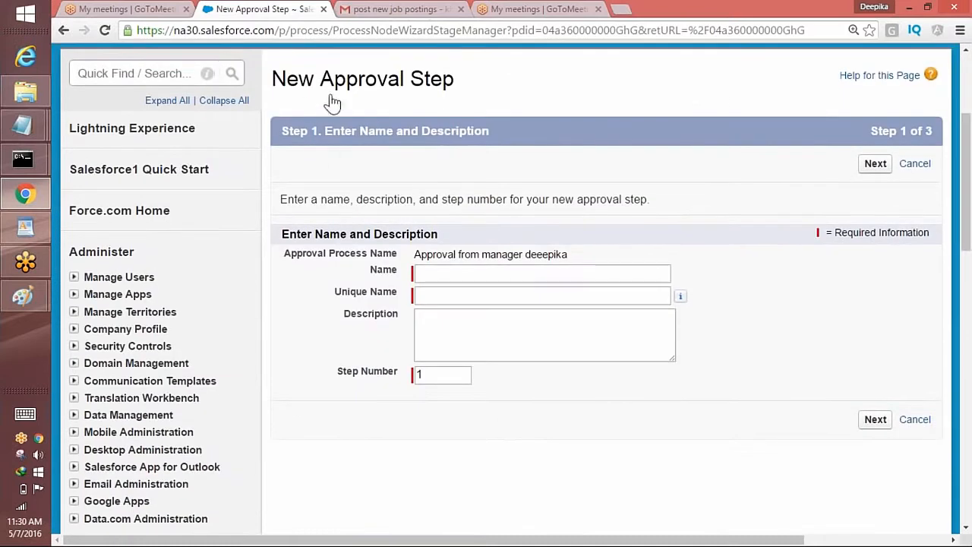
Name the approval step "approval from" followed by the manager's first name and "when greater then 100000".
click(360, 266)
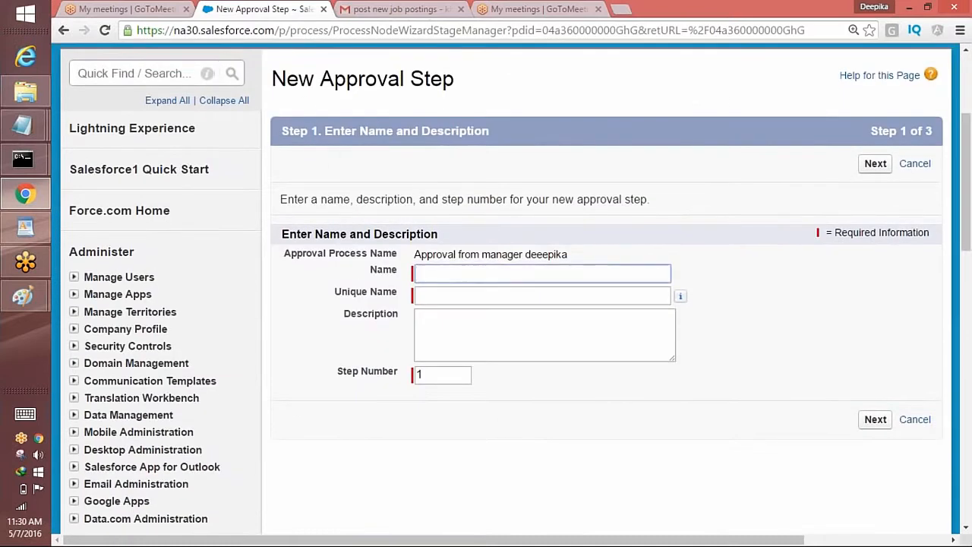
text(approva)
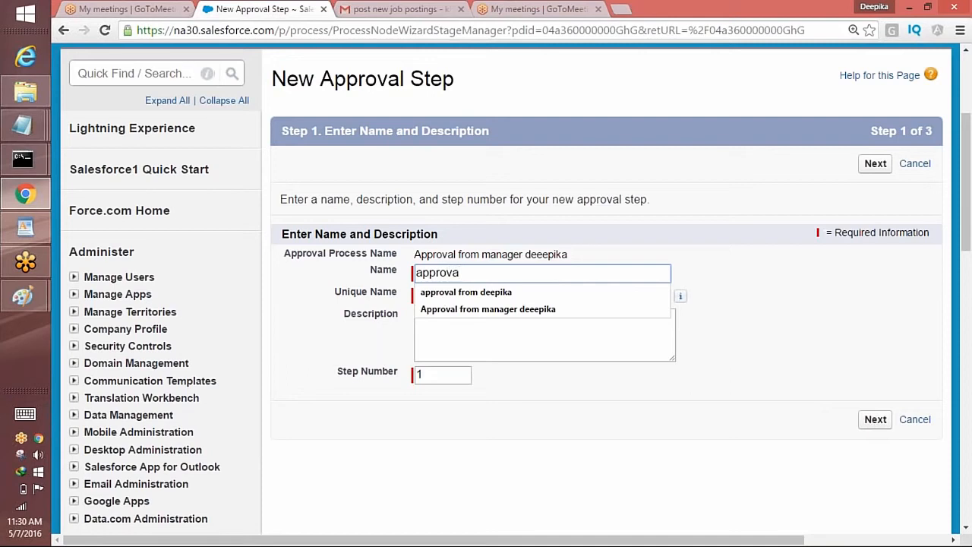
key(Down)
key(Return)
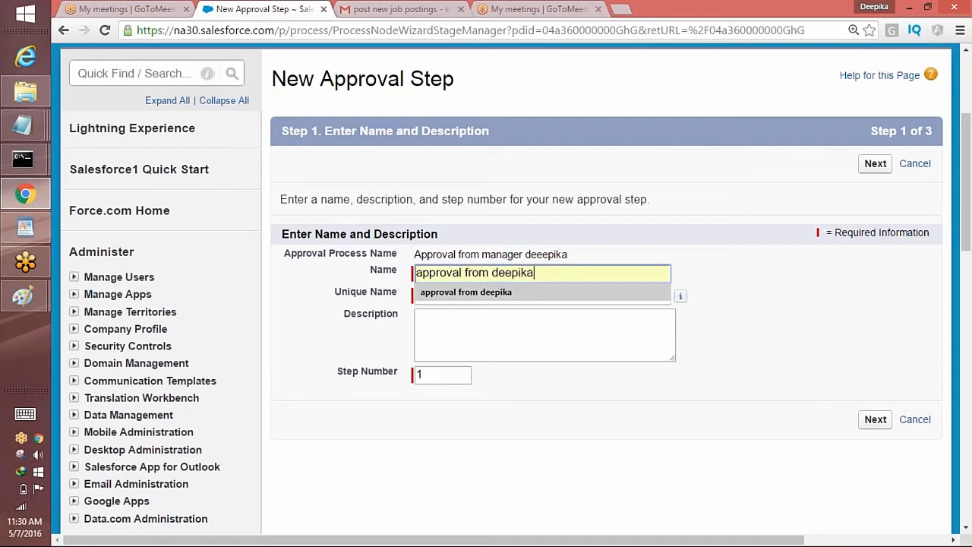
key(BackSpace)
key(BackSpace)
text(ka when)
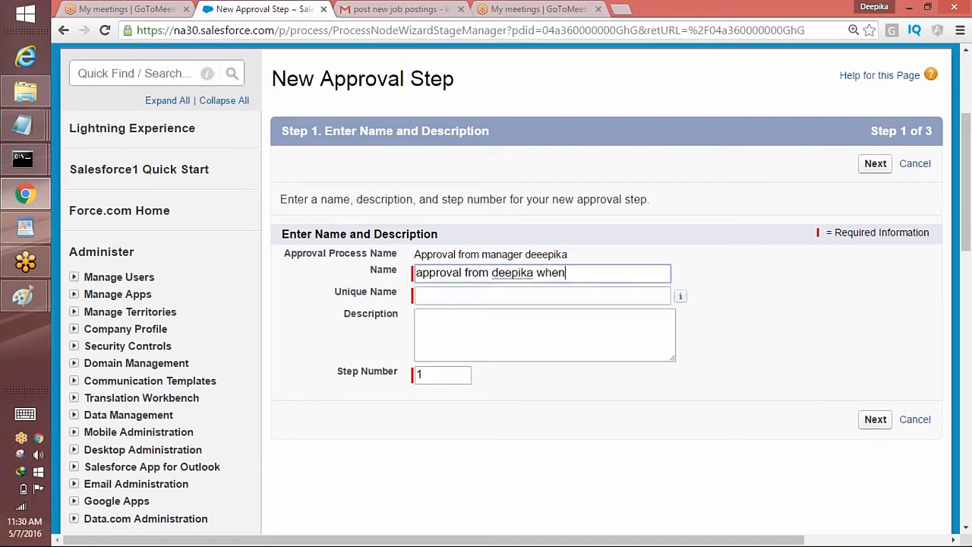
text( greater then 10000)
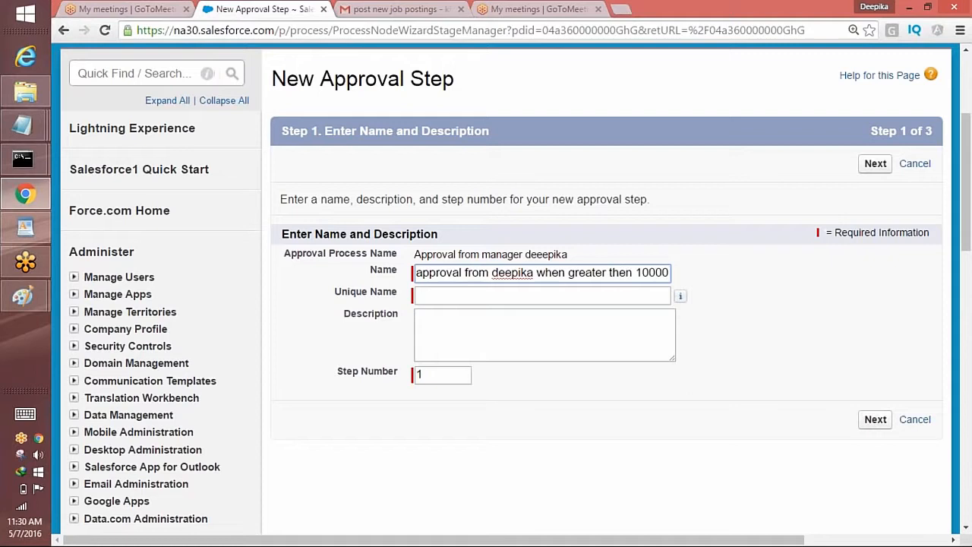
text(0)
Let the unique name fill in from the step name, keep step number 1, and continue to the step criteria.
click(380, 297)
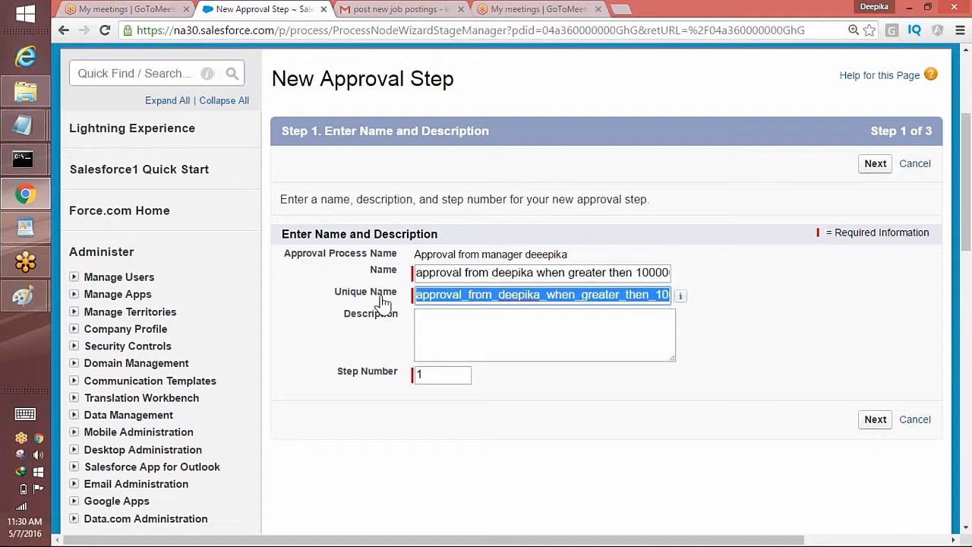
click(431, 377)
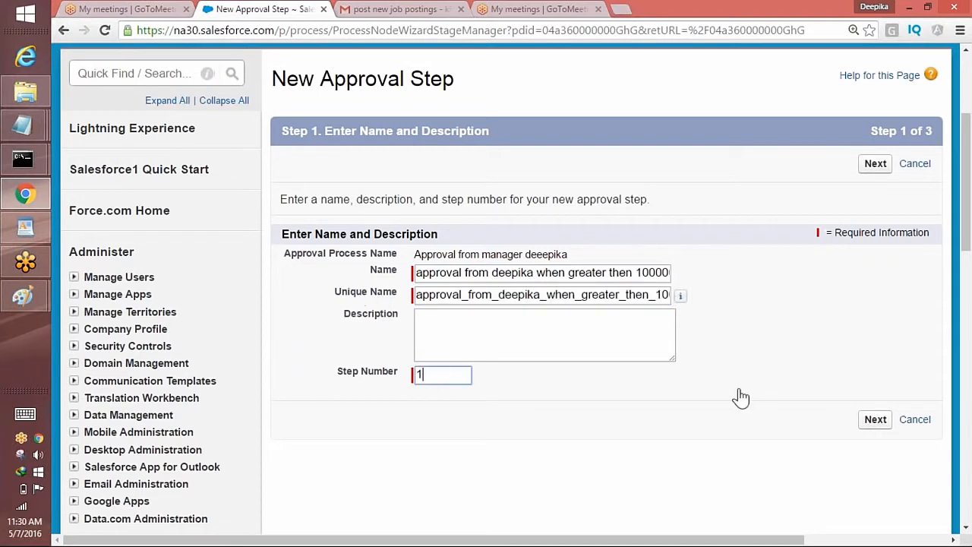
click(875, 419)
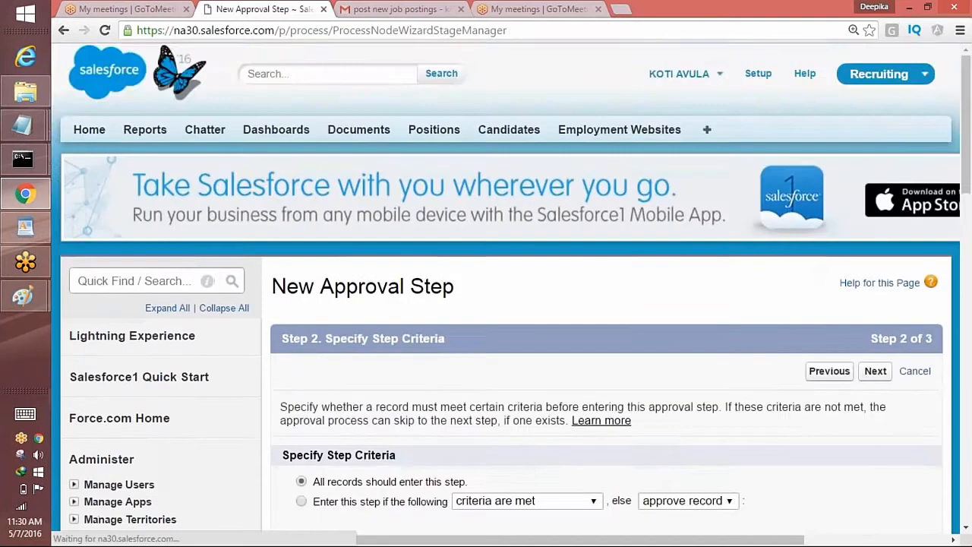
Let records enter the step only if Position: Max Pay is greater than 120000, else approve record, and continue to approver selection.
scroll(968, 152, down, 3)
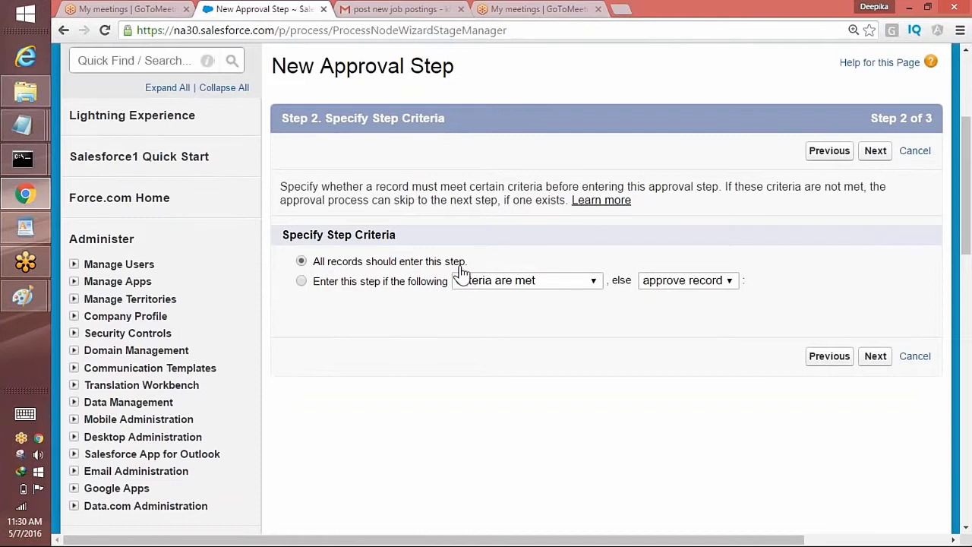
click(301, 283)
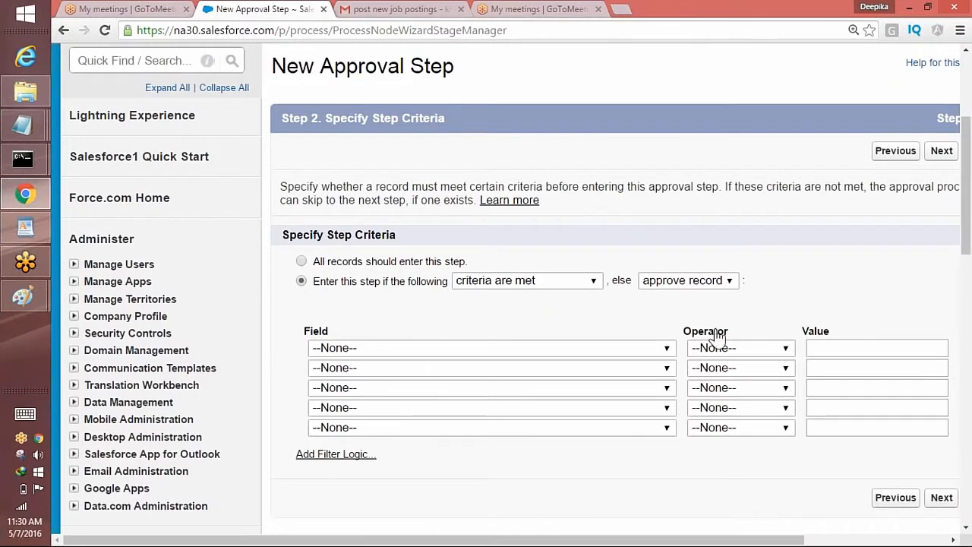
click(514, 351)
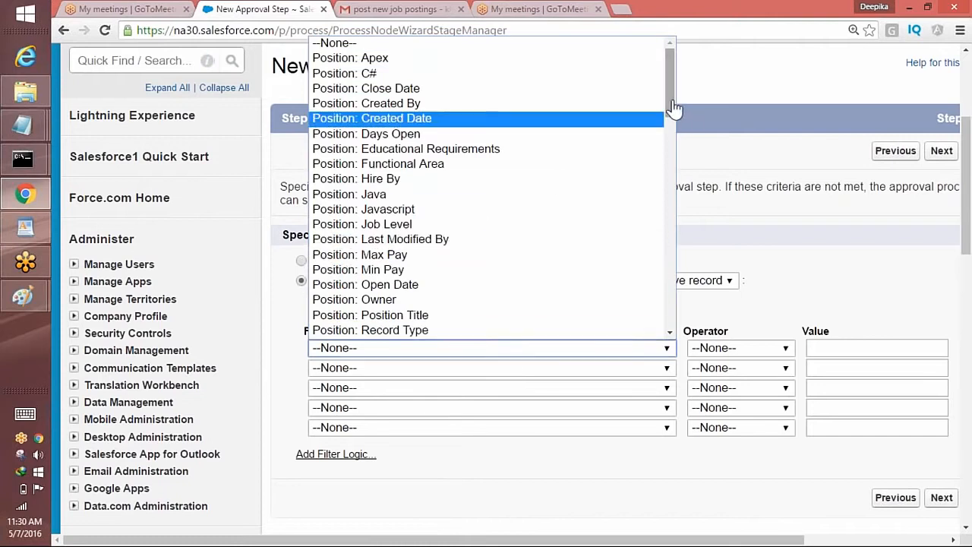
click(521, 255)
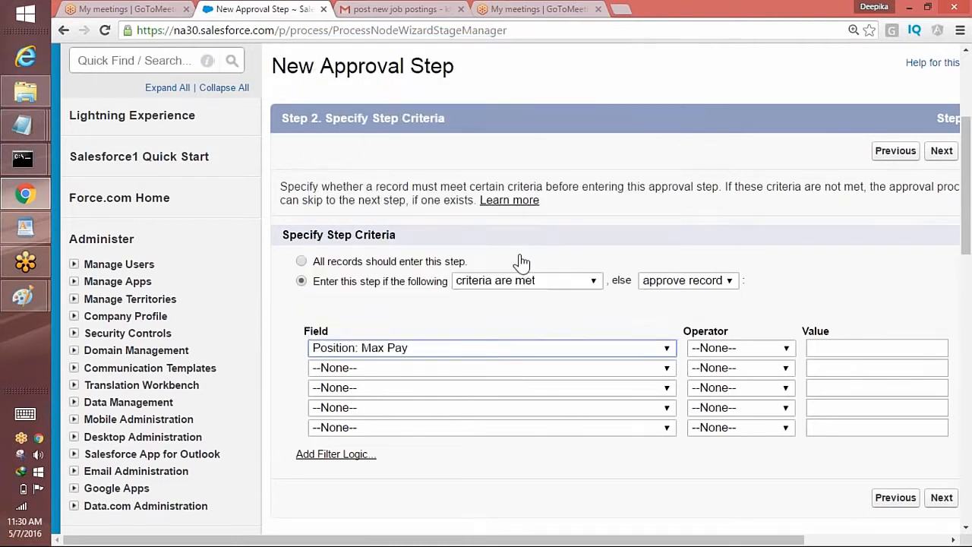
click(739, 349)
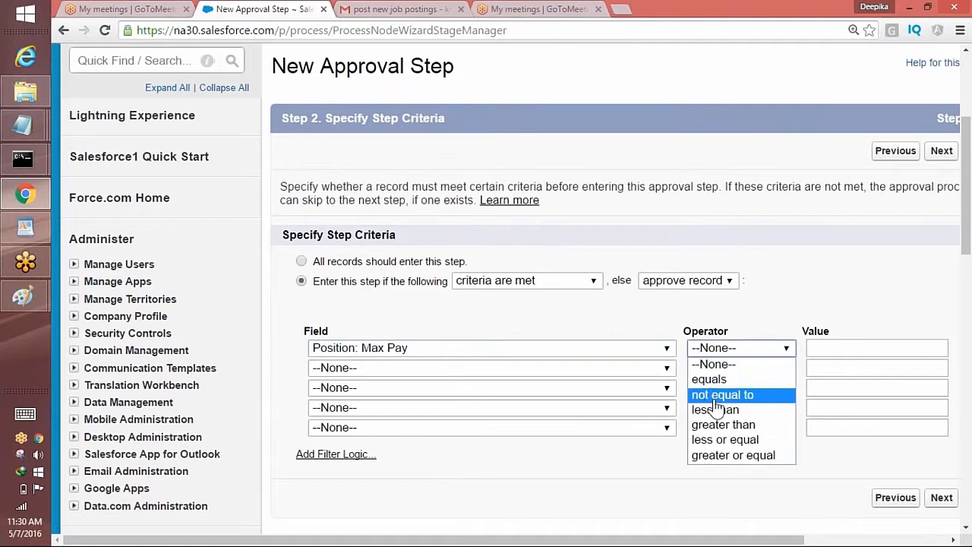
click(721, 426)
click(857, 350)
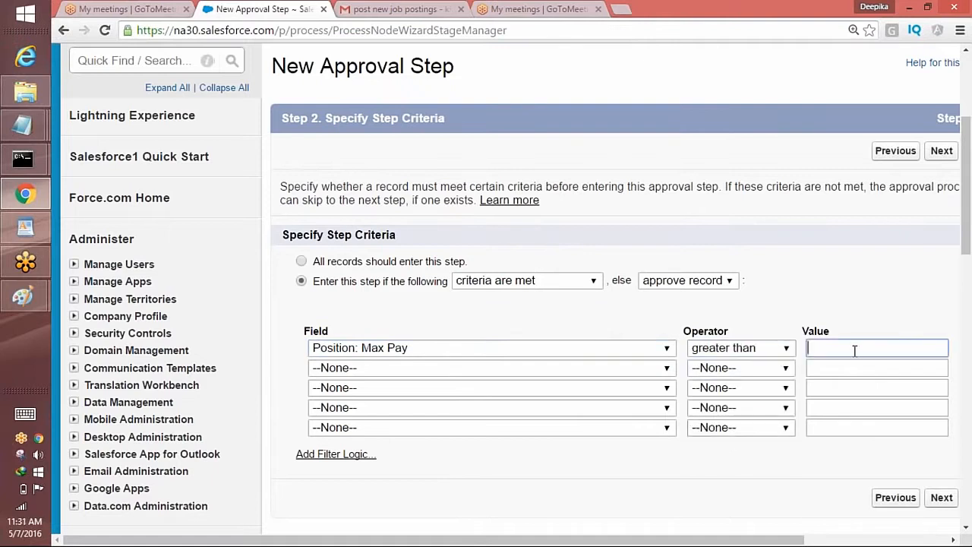
click(855, 349)
text(120000)
click(942, 497)
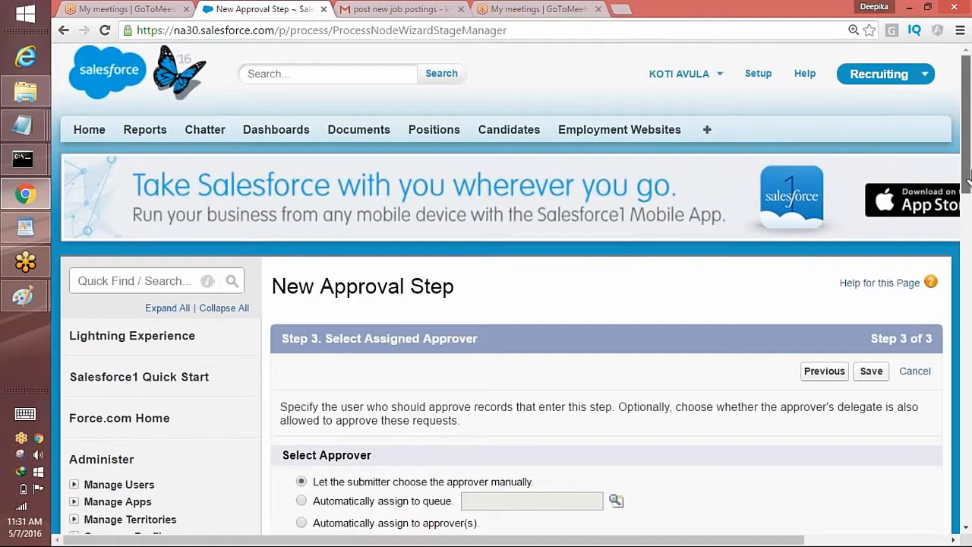
Automatically assign the step to the manager's user as approver, keep approval based on the first response, and save the step.
scroll(968, 203, down, 1)
scroll(968, 203, down, 1)
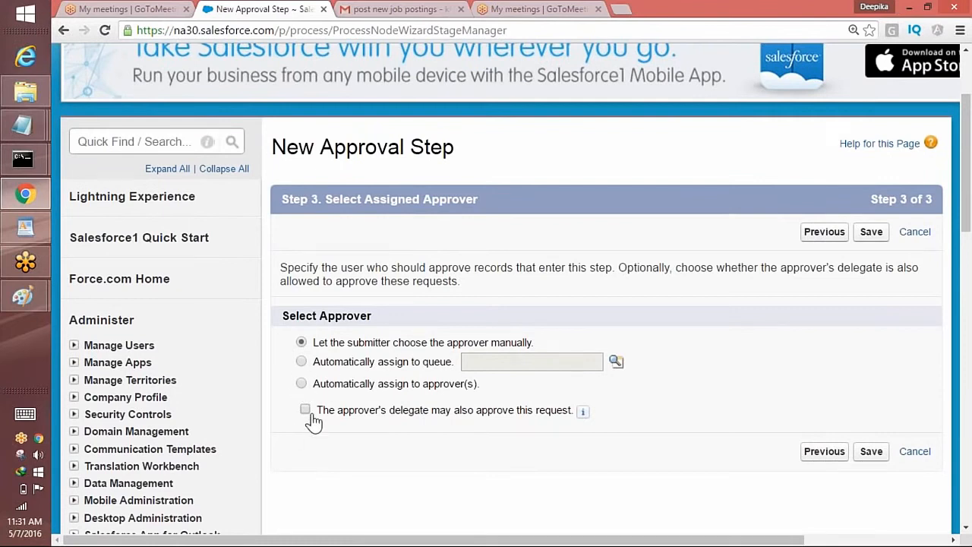
click(301, 361)
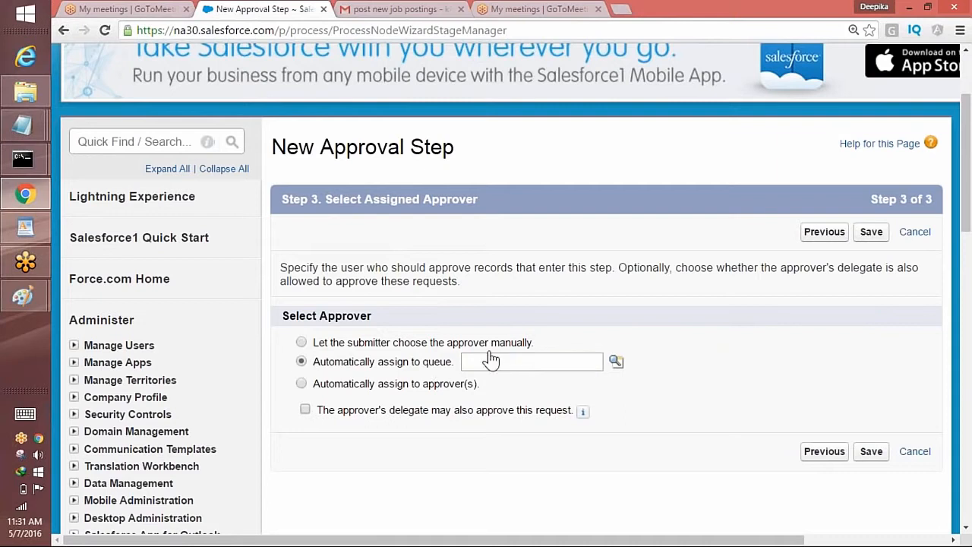
click(302, 343)
click(301, 384)
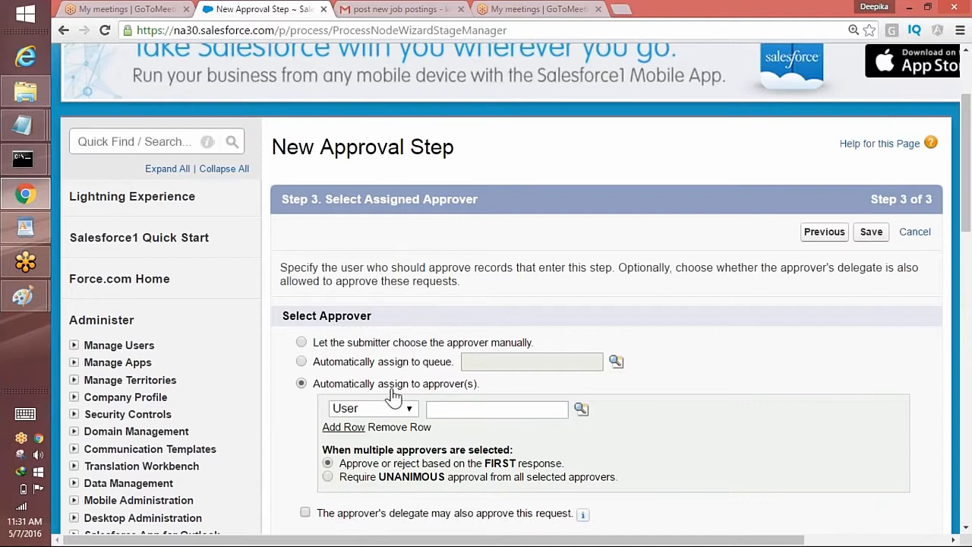
click(581, 410)
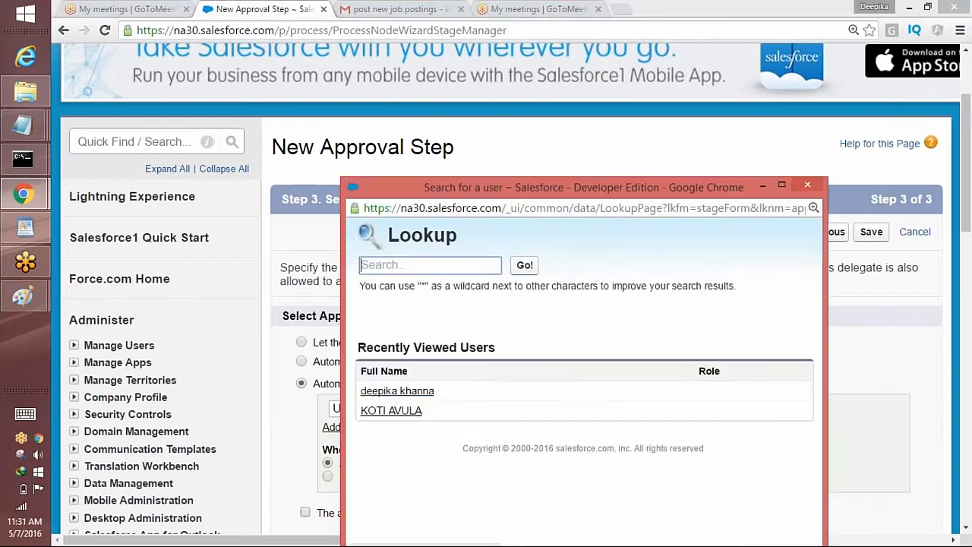
click(397, 390)
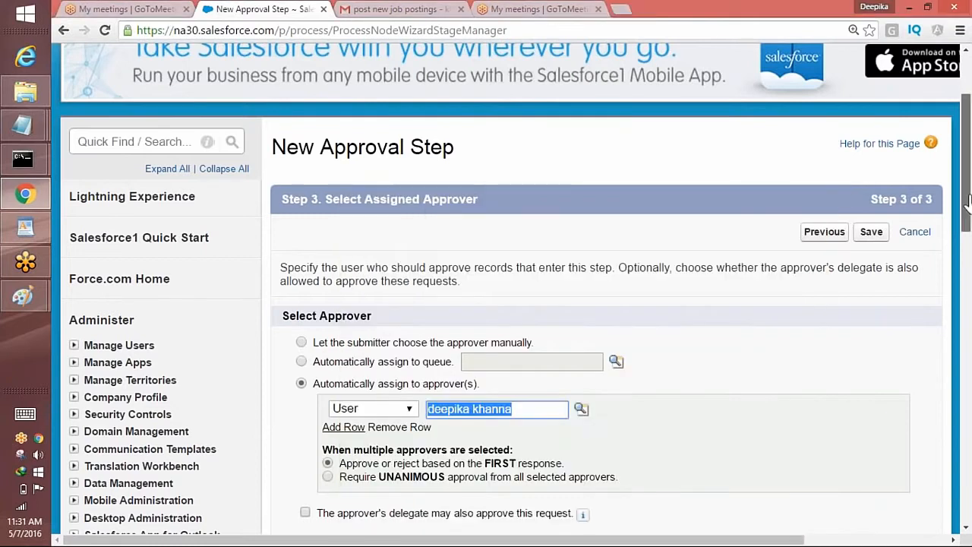
scroll(720, 193, down, 4)
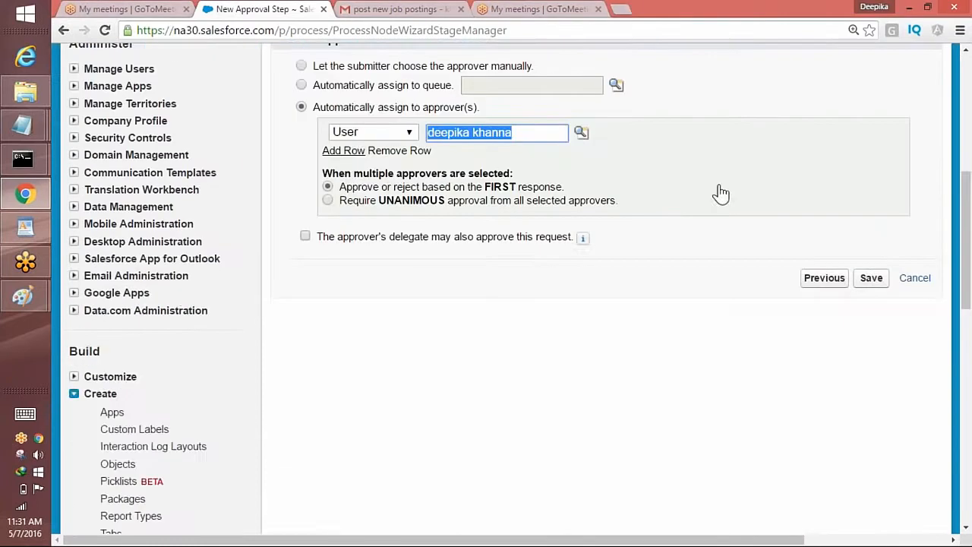
click(879, 282)
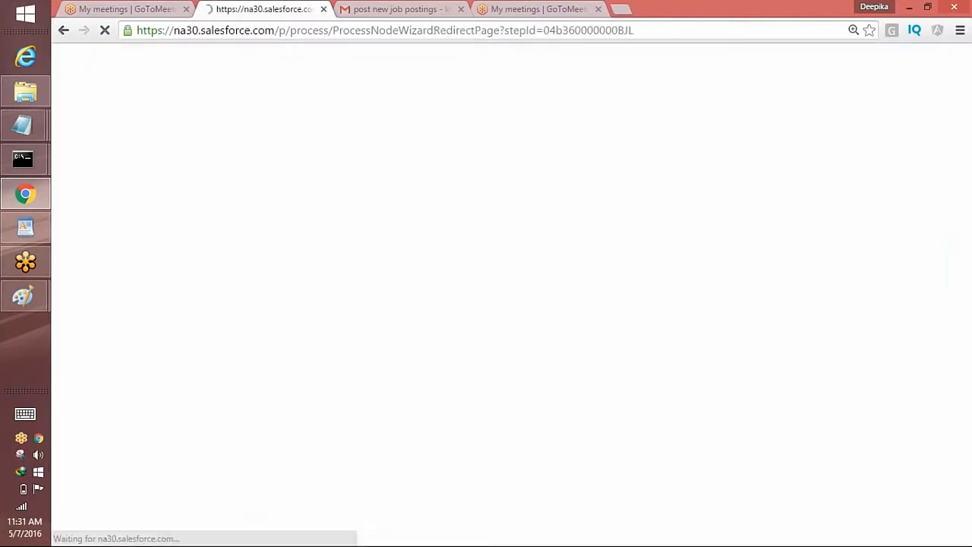
Switch to the Paint sketch and handwrite ">100,000" in the empty area beside "Entry", underlining and circling it.
scroll(879, 283, down, 3)
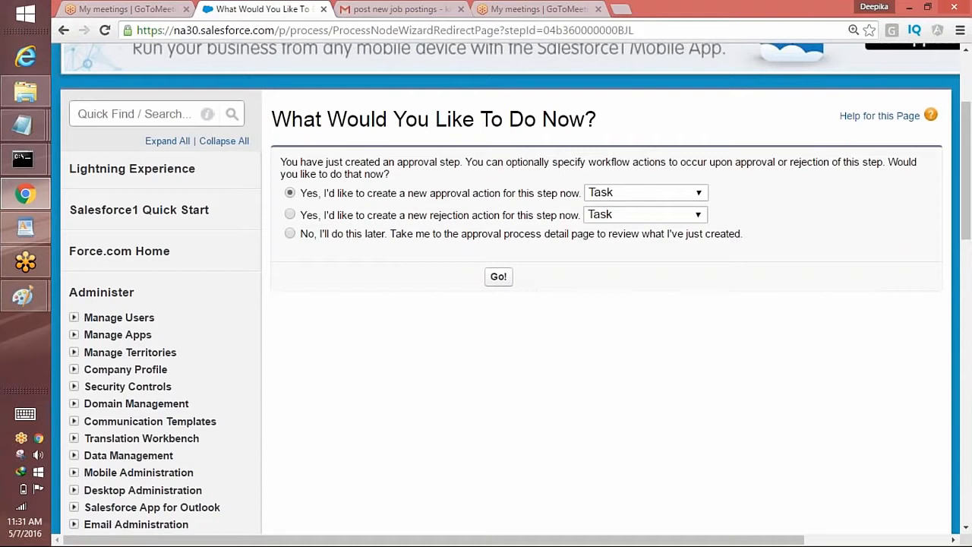
mouse_move(23, 296)
click(133, 243)
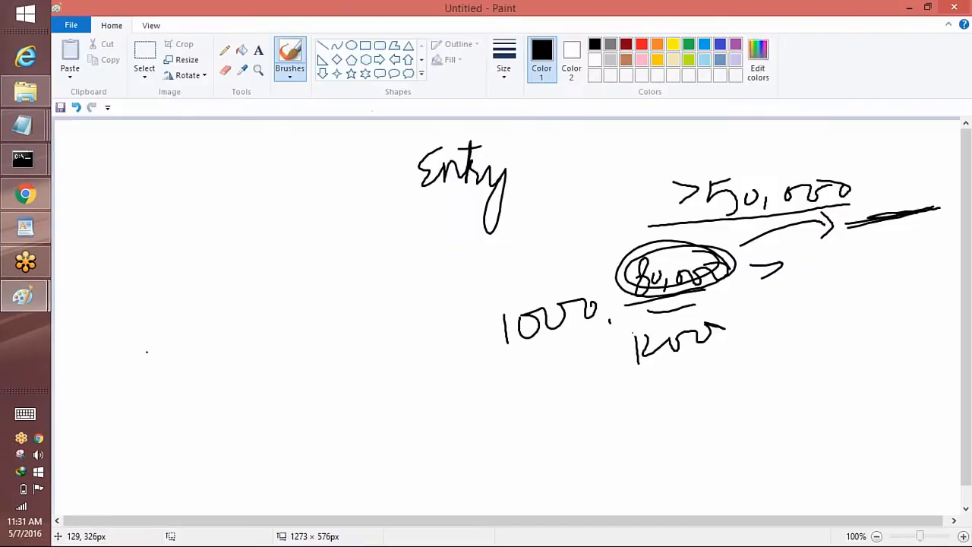
drag(146, 259, 185, 291)
drag(222, 245, 216, 285)
mouse_move(222, 266)
mouse_down()
mouse_move(235, 249)
mouse_move(312, 217)
mouse_up()
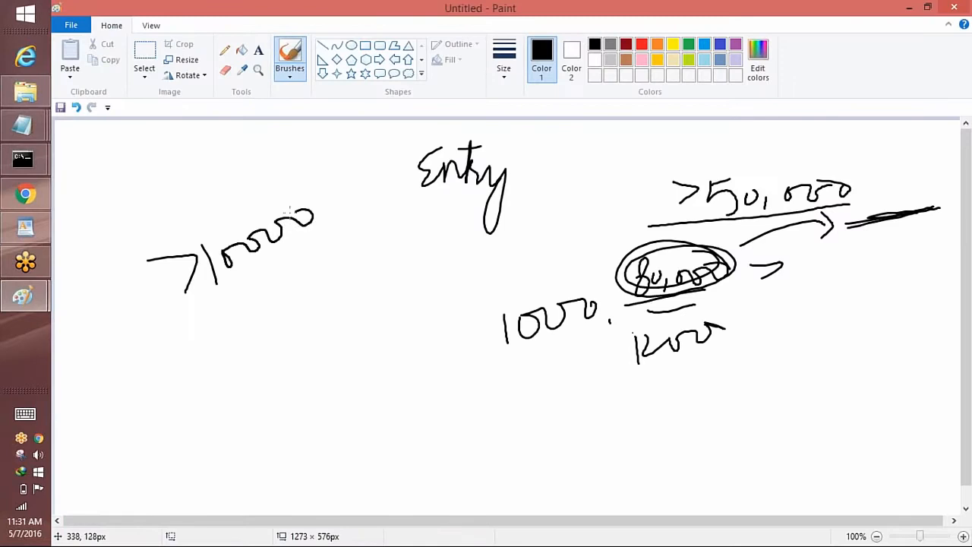
drag(169, 312, 294, 257)
mouse_move(326, 197)
mouse_down()
mouse_move(278, 250)
mouse_move(303, 190)
mouse_move(118, 285)
mouse_move(355, 178)
mouse_move(347, 165)
mouse_up()
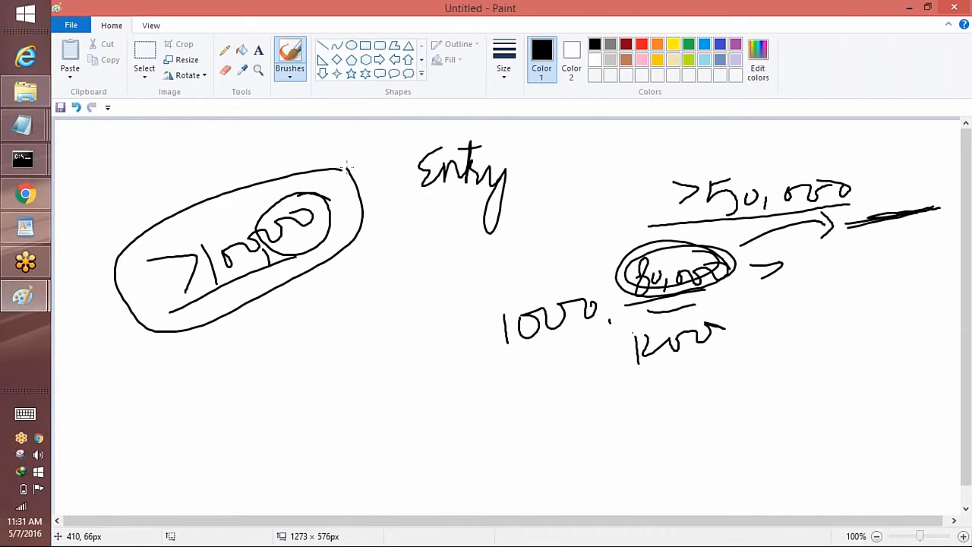
Handwrite ">120,000" below the circled amount, underline it, and draw an arrow to the manager's circled first name.
drag(161, 367, 203, 410)
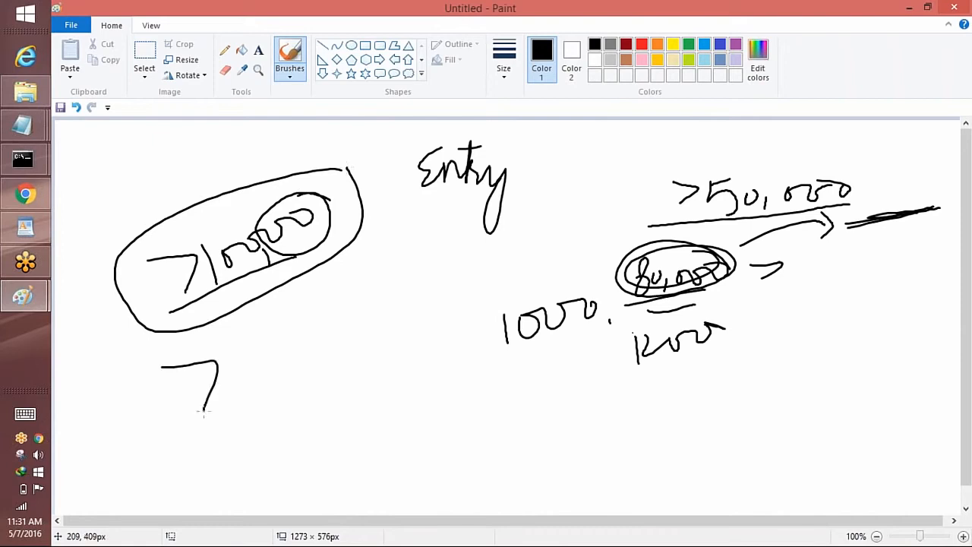
drag(238, 334, 251, 370)
drag(257, 340, 283, 346)
drag(302, 314, 328, 329)
mouse_move(351, 279)
mouse_down()
mouse_move(379, 288)
mouse_move(418, 264)
mouse_up()
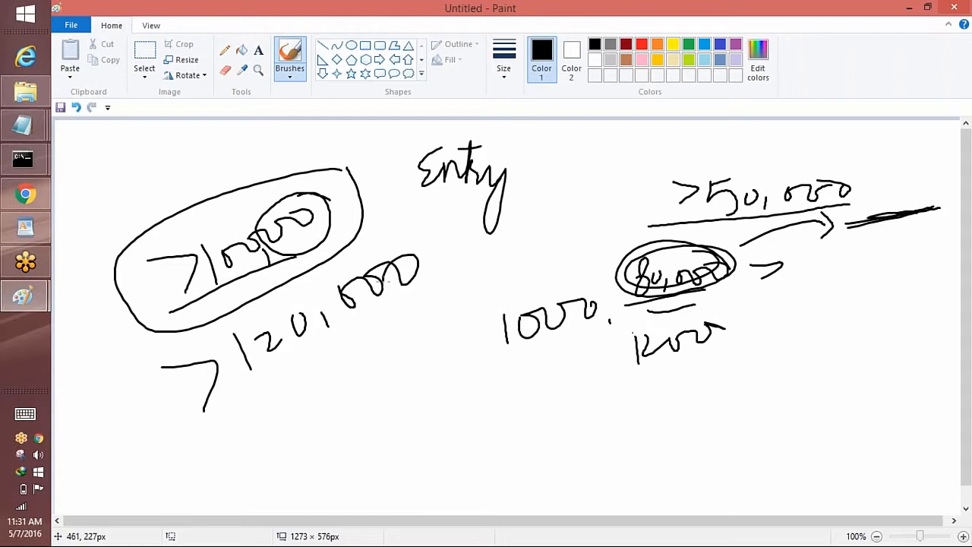
drag(461, 289, 275, 395)
mouse_move(330, 345)
mouse_down()
mouse_move(346, 388)
mouse_move(393, 394)
mouse_up()
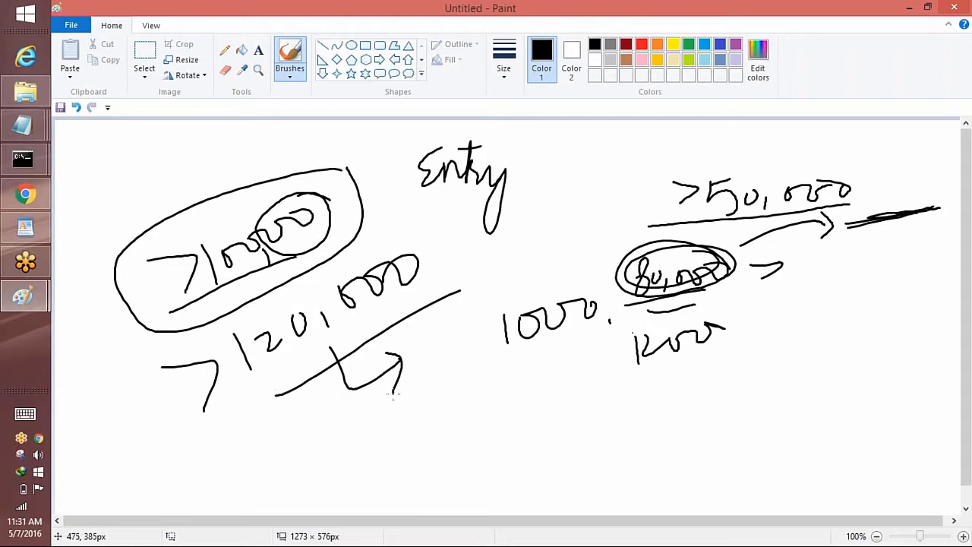
mouse_move(436, 342)
mouse_down()
mouse_move(425, 357)
mouse_move(471, 312)
mouse_move(497, 311)
mouse_move(543, 273)
mouse_up()
mouse_move(535, 275)
mouse_down()
mouse_move(562, 262)
mouse_move(535, 348)
mouse_move(549, 226)
mouse_up()
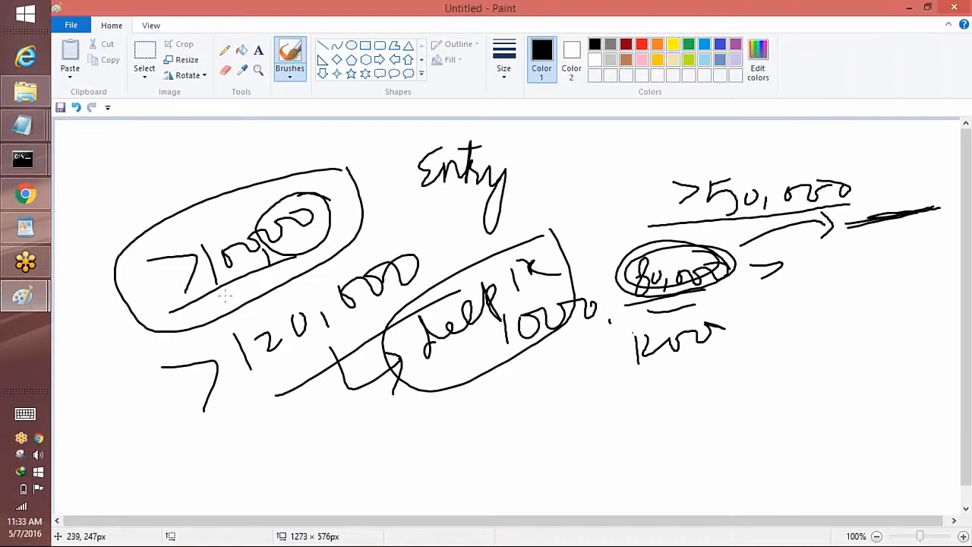
drag(444, 287, 275, 358)
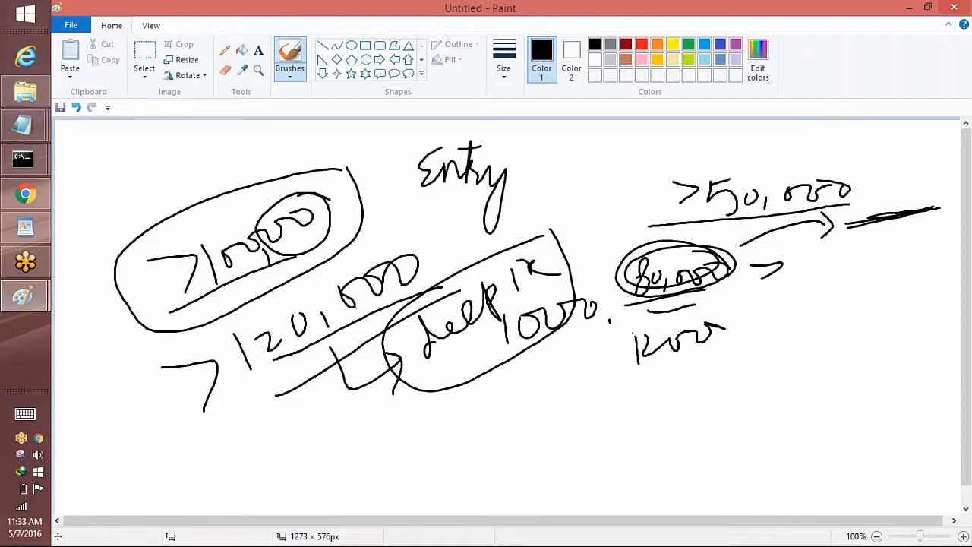
Return to Salesforce in Chrome, skip creating approval or rejection actions for the step, and go to the approval process detail page.
click(22, 196)
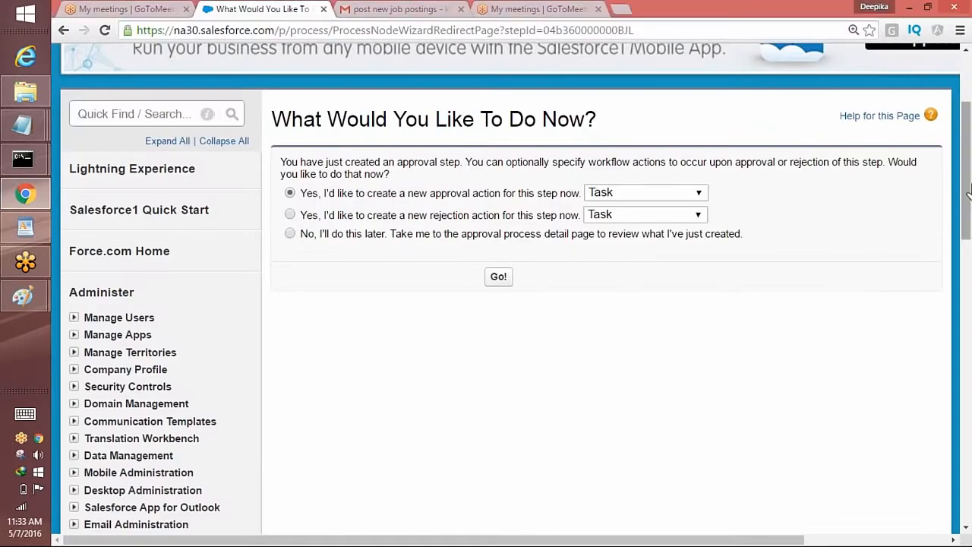
scroll(646, 169, up, 1)
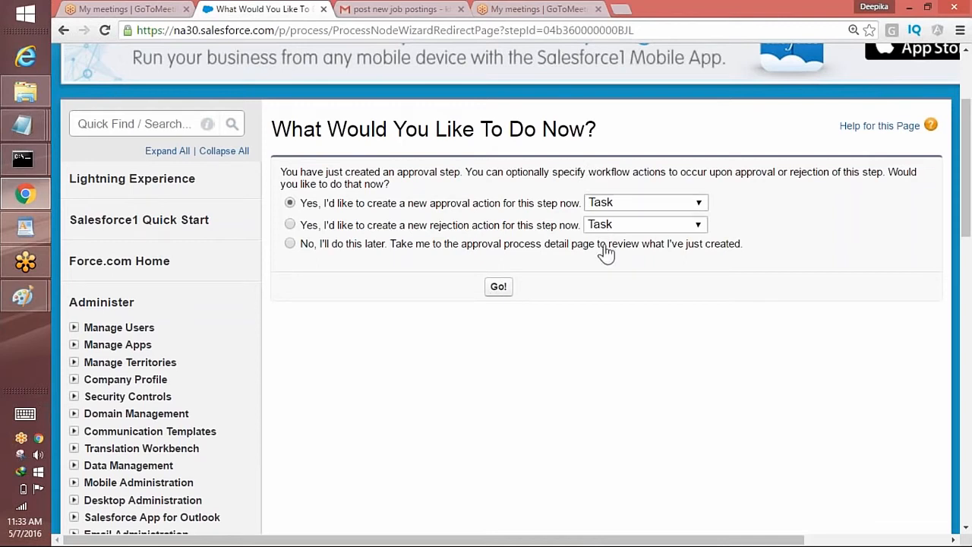
click(290, 244)
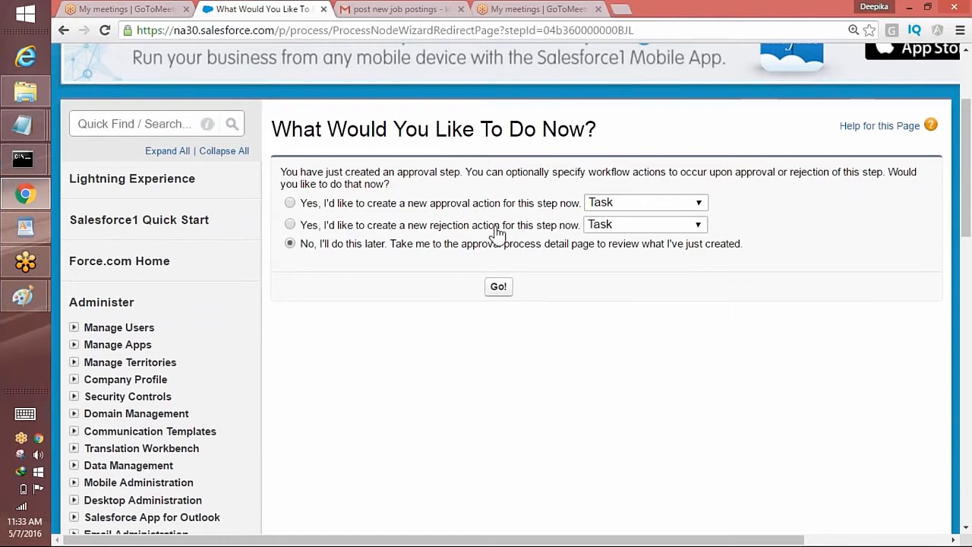
click(498, 286)
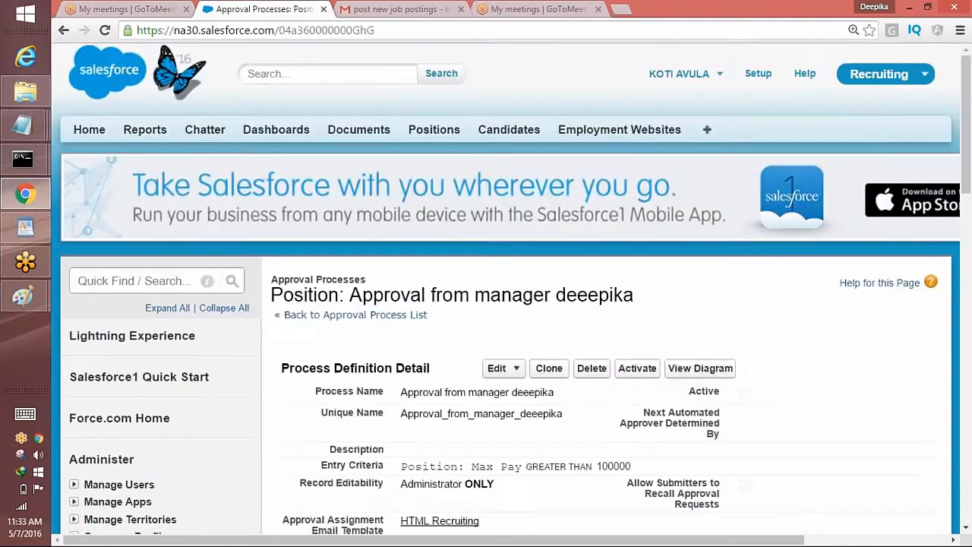
Open the diagram of the approval process and maximize its window.
scroll(745, 198, down, 3)
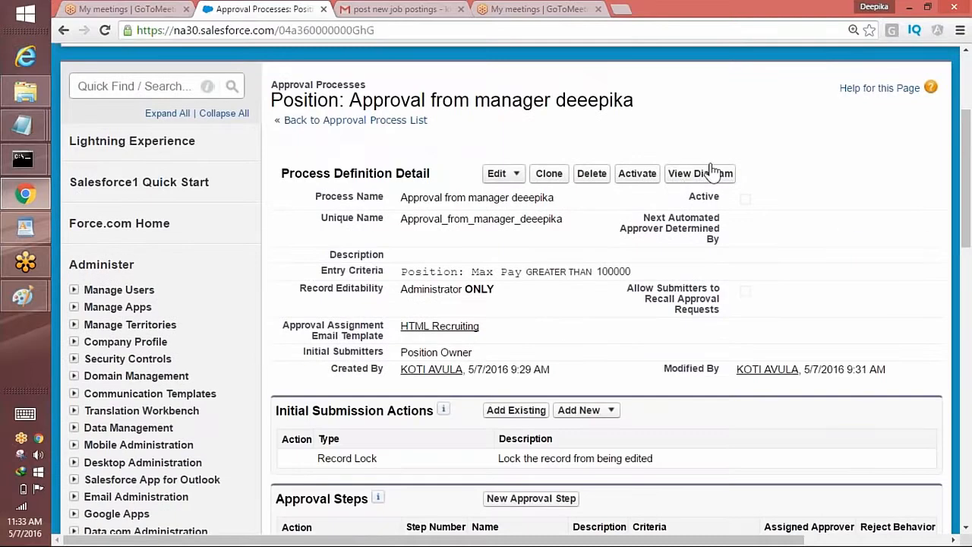
click(710, 171)
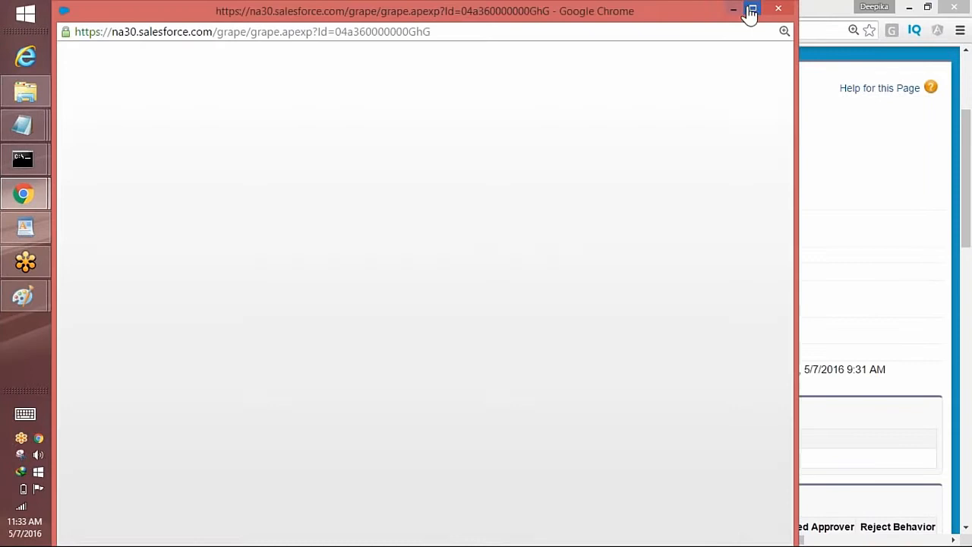
click(751, 11)
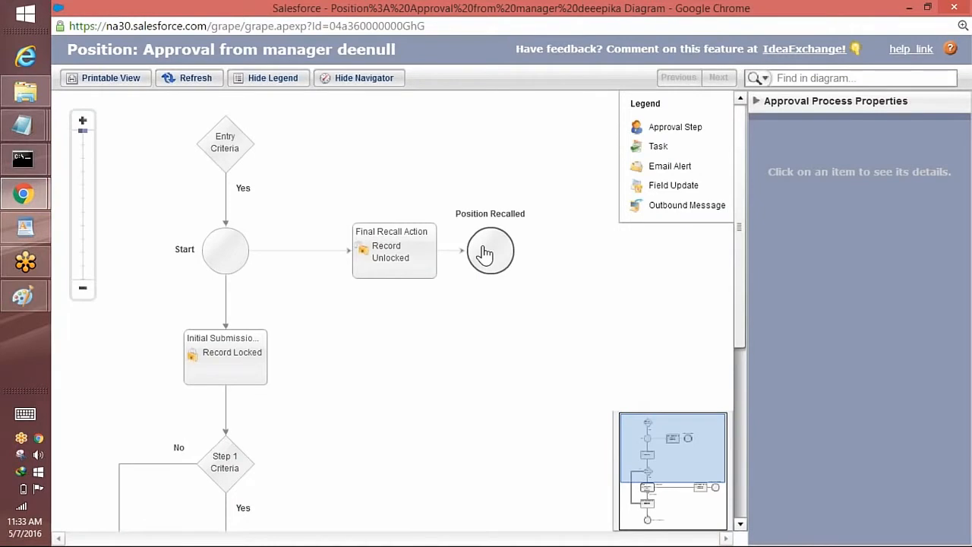
Examine the details of the initial submission action and the Step 1 entry criteria in the diagram.
drag(742, 272, 743, 312)
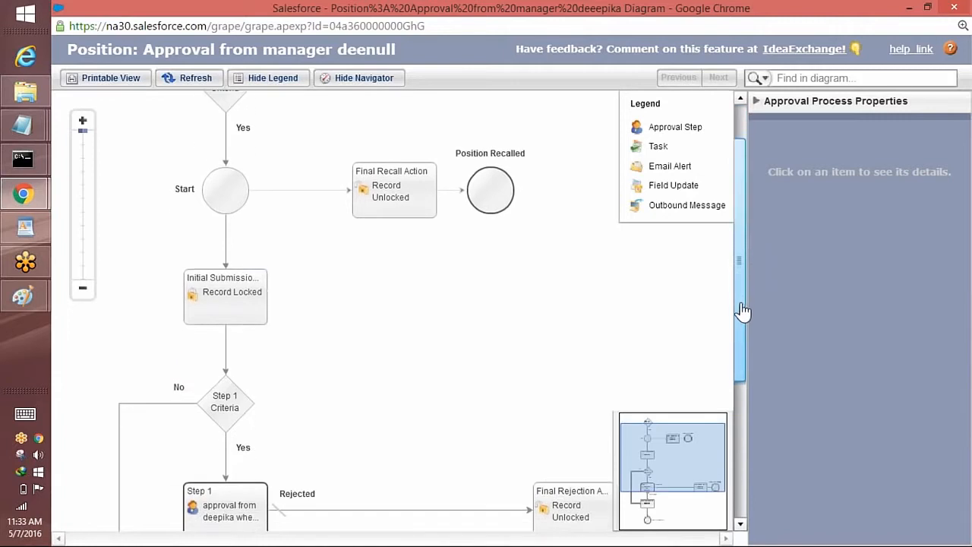
click(232, 308)
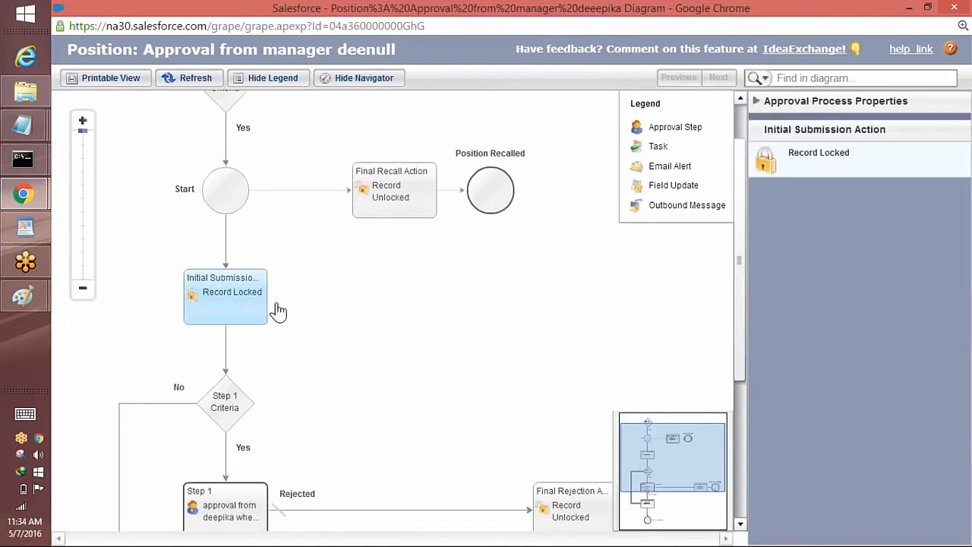
drag(740, 275, 744, 325)
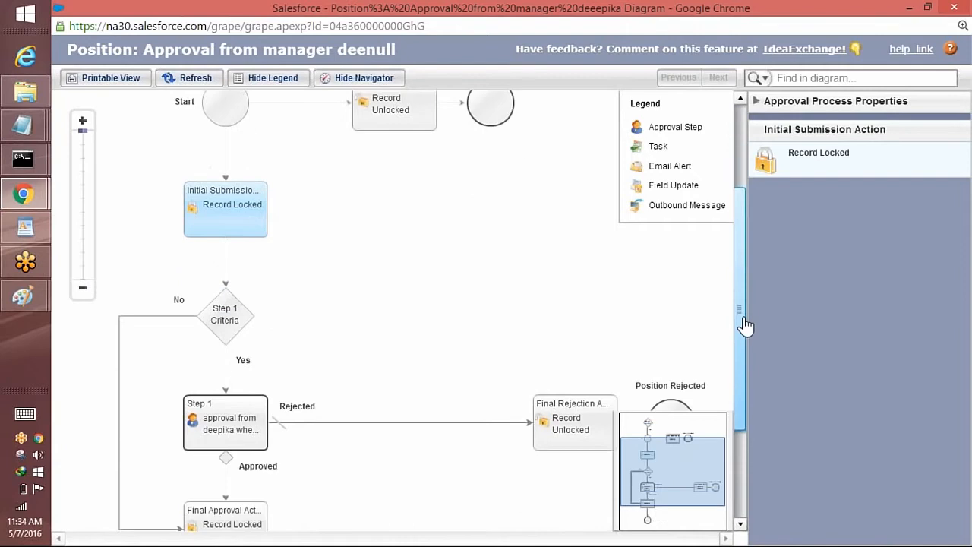
click(217, 328)
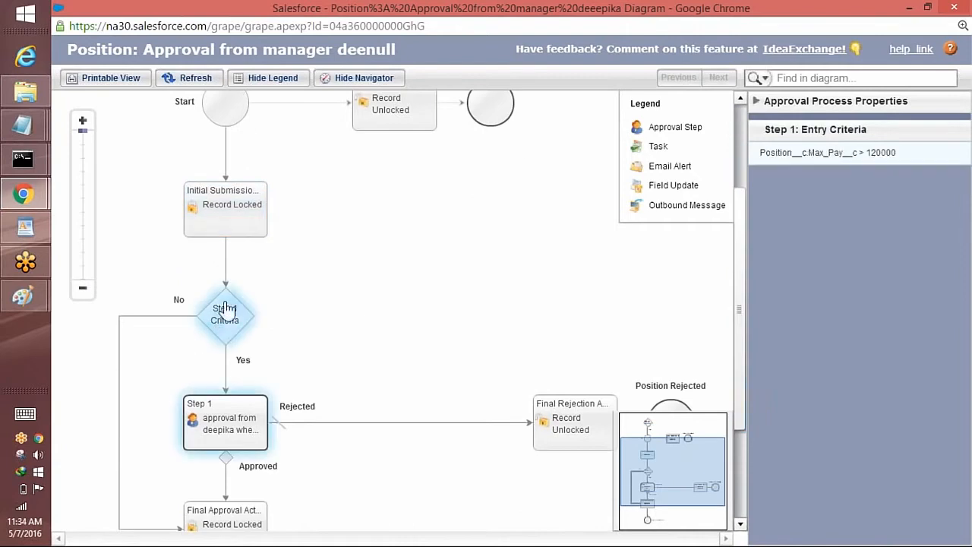
click(225, 307)
click(250, 332)
click(230, 203)
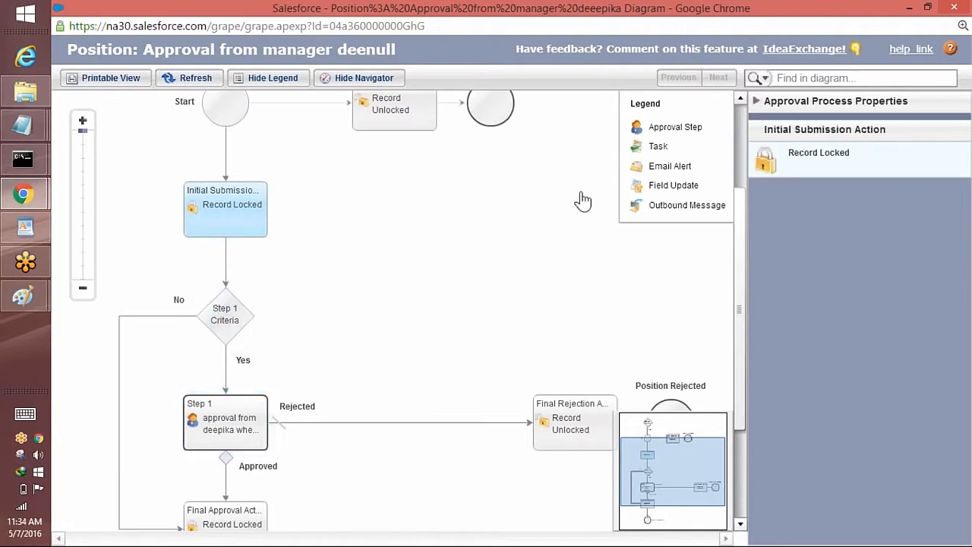
Examine the approval process's entry criteria and the final recall action in the diagram.
drag(745, 306, 741, 227)
click(241, 137)
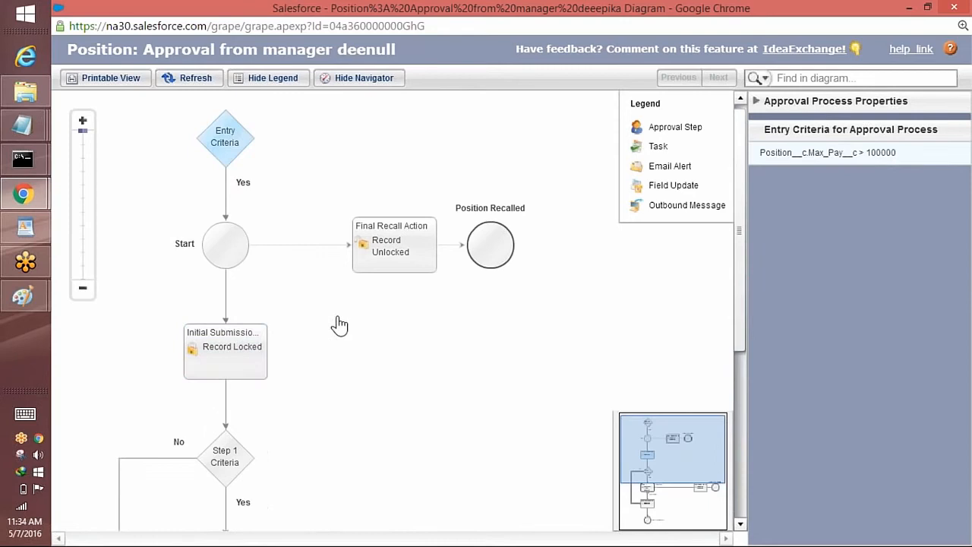
click(391, 255)
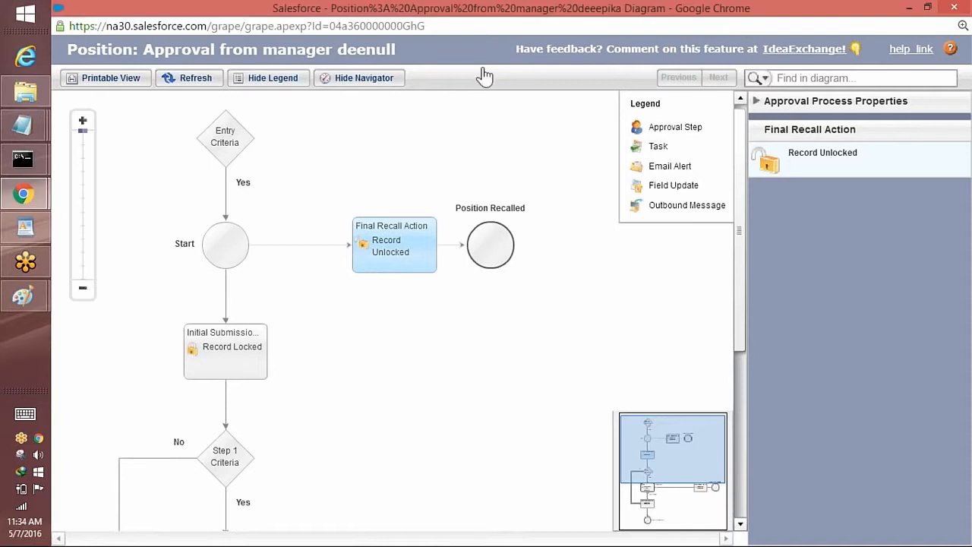
click(240, 137)
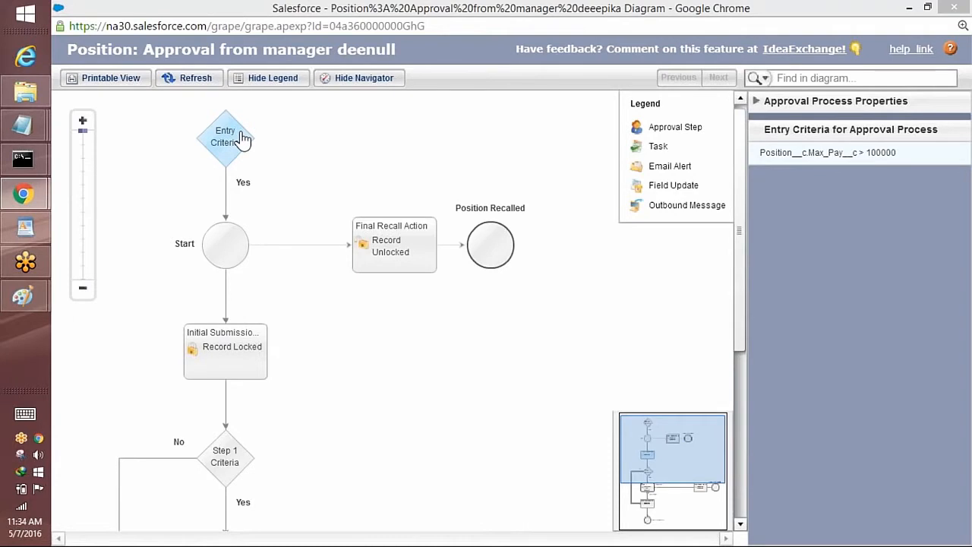
click(394, 245)
Examine the diagram's initial submission action, Step 1 criteria and approver, final rejection action and final approval action.
drag(739, 299, 734, 372)
click(249, 224)
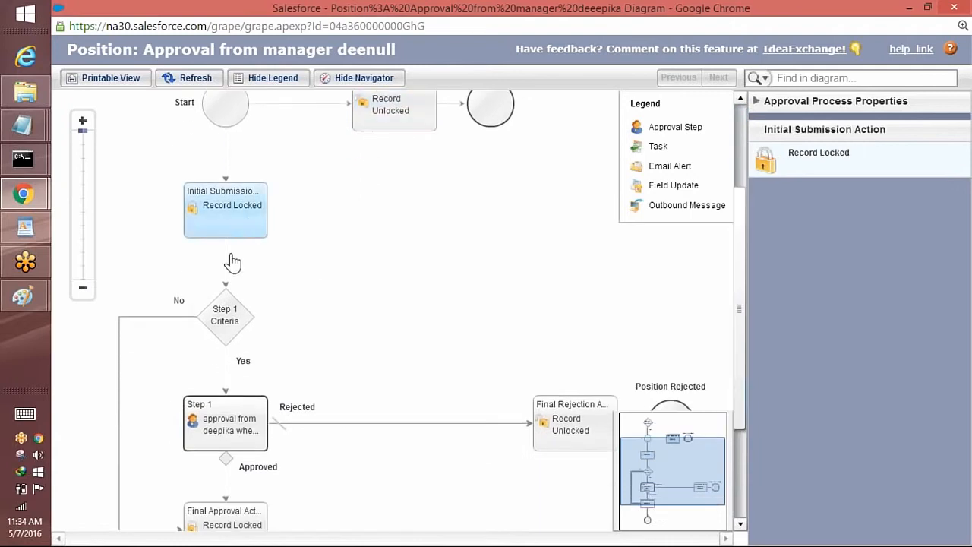
click(230, 315)
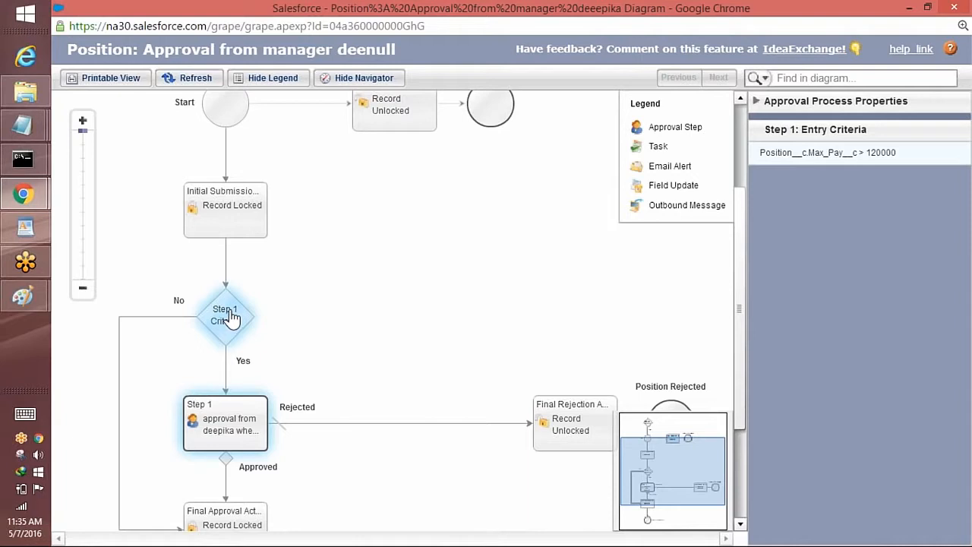
click(218, 433)
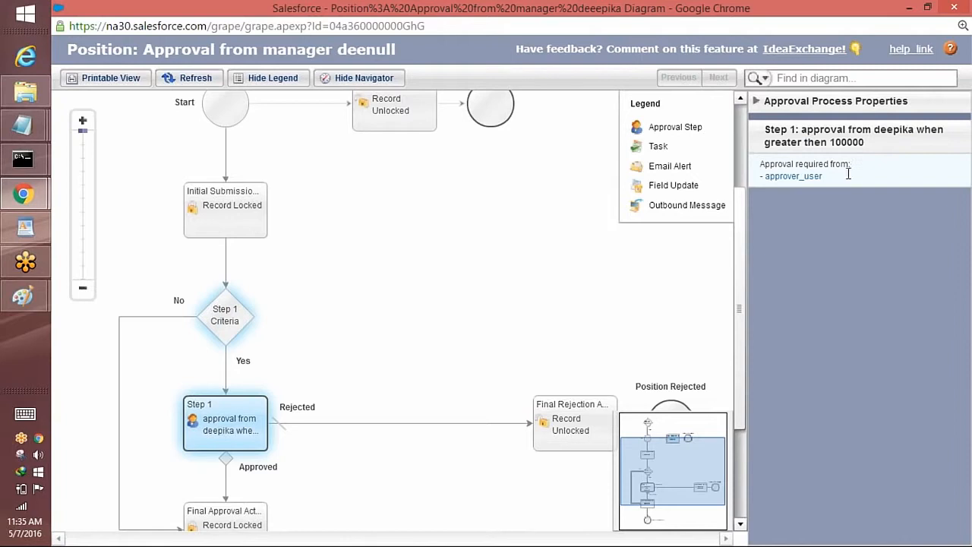
drag(746, 299, 745, 340)
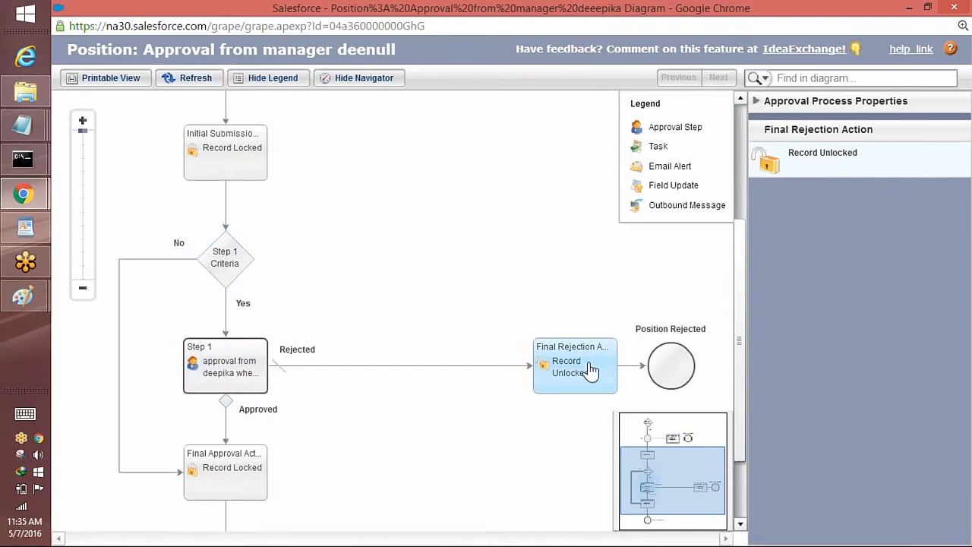
drag(741, 365, 742, 397)
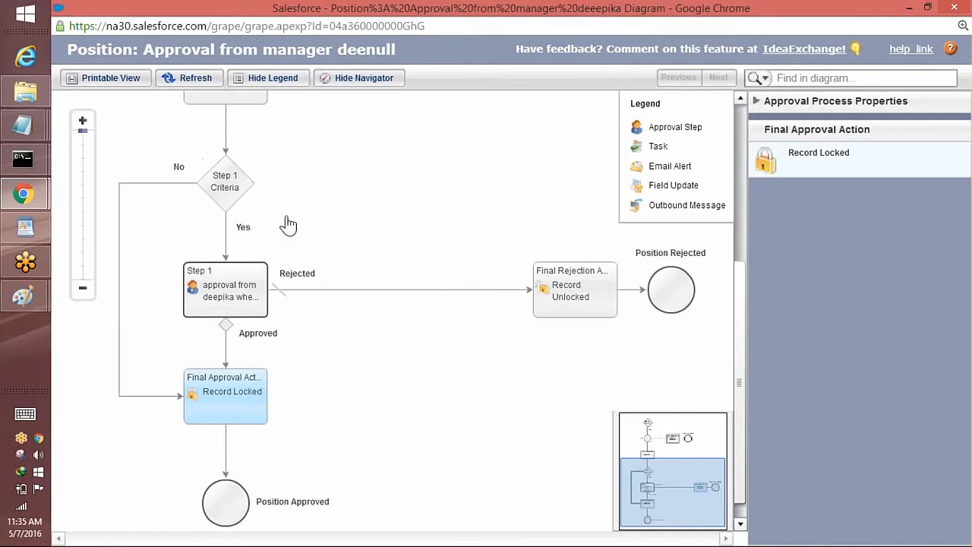
click(245, 191)
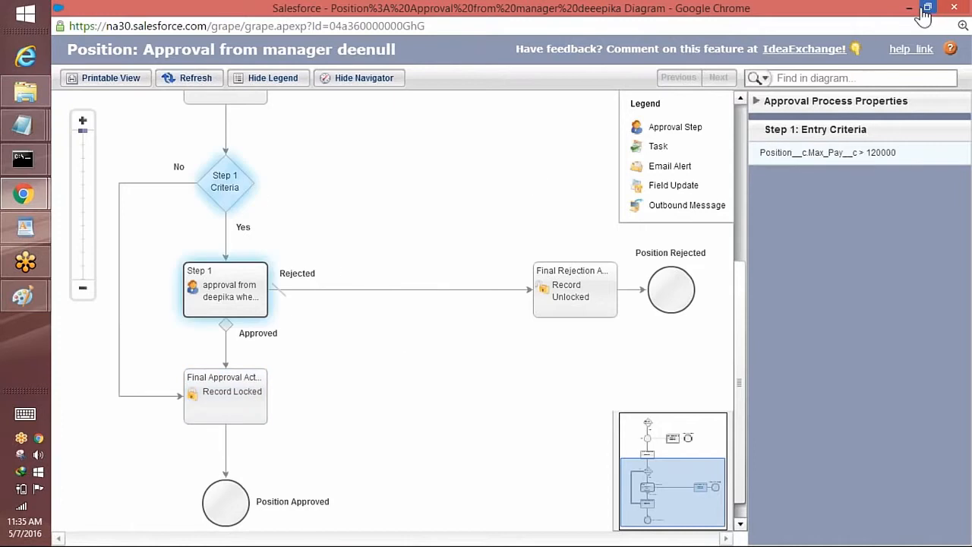
Close the diagram window and activate the Position approval process from its detail page, accepting the confirmation.
click(954, 7)
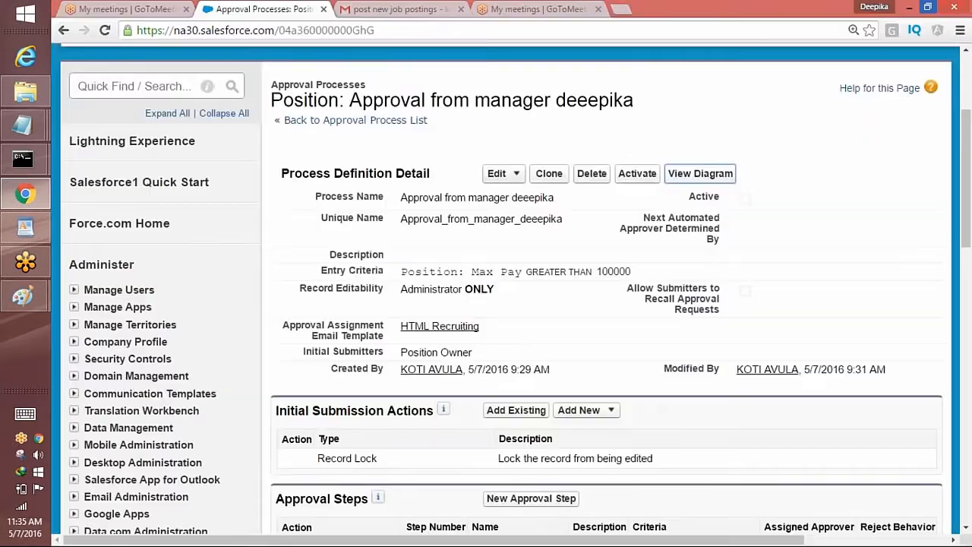
click(642, 180)
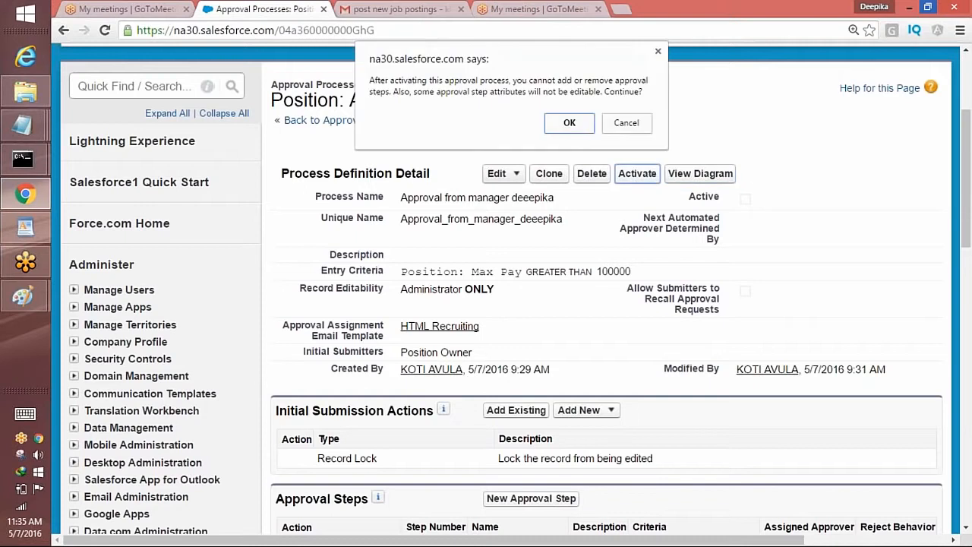
click(578, 126)
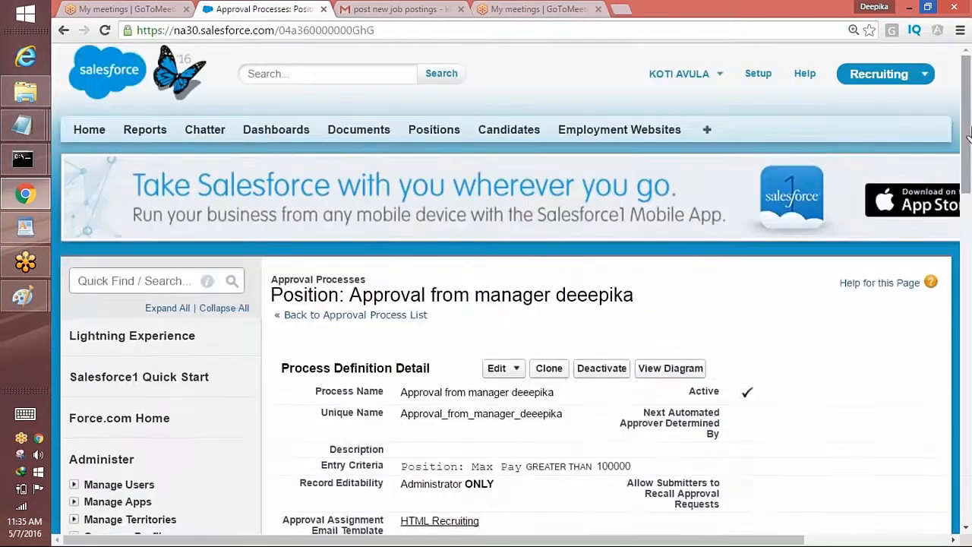
Review the activated process's initial submission actions, its approval step's name and criteria, and the final actions.
drag(966, 136, 966, 217)
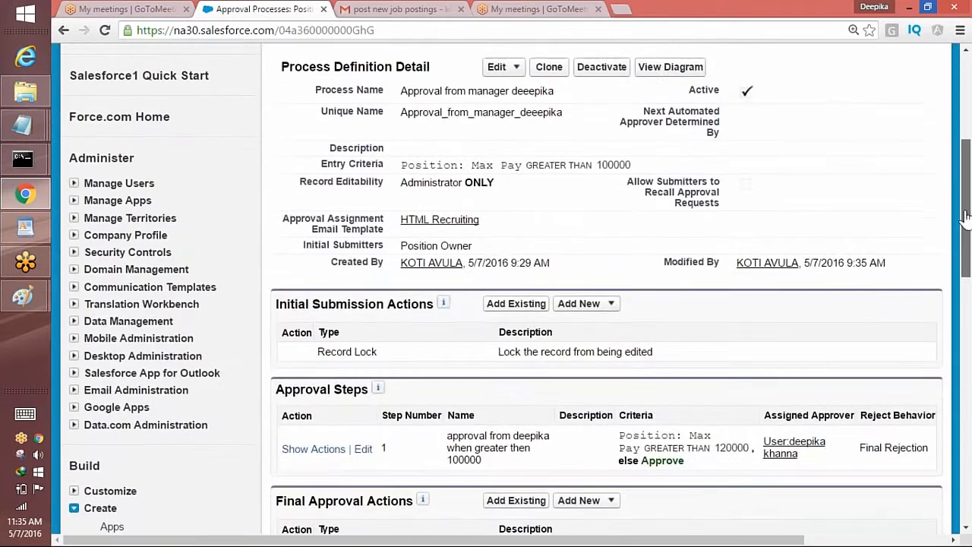
drag(287, 304, 408, 304)
click(412, 305)
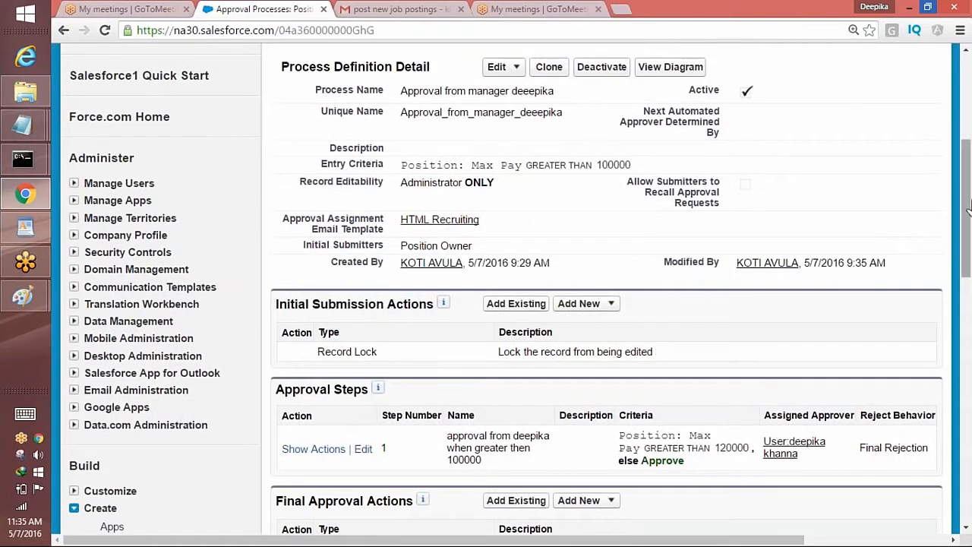
scroll(790, 228, down, 4)
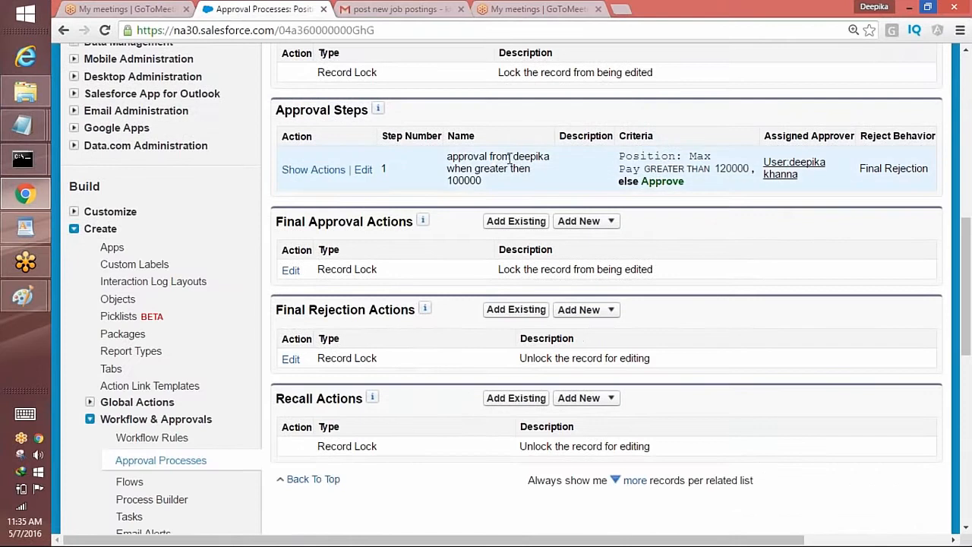
drag(452, 156, 522, 182)
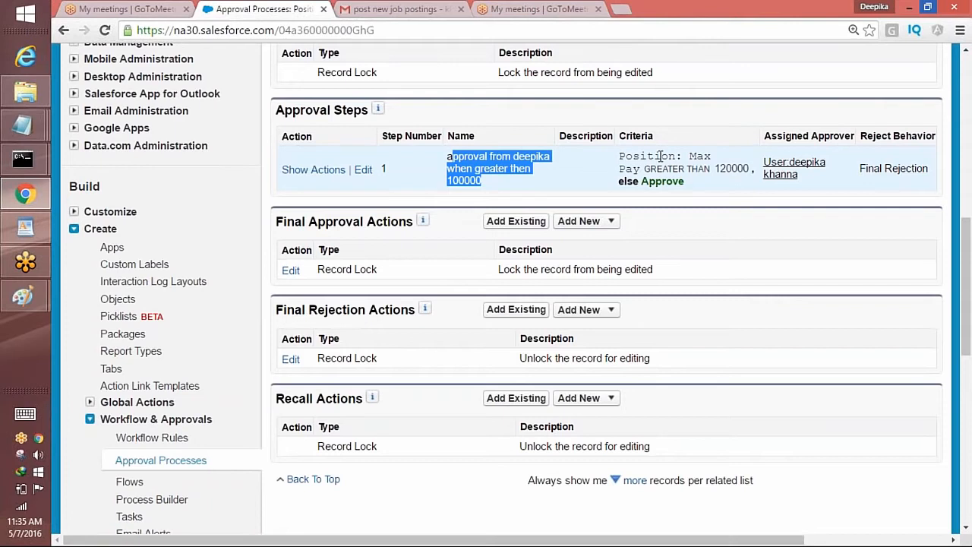
drag(967, 309, 961, 117)
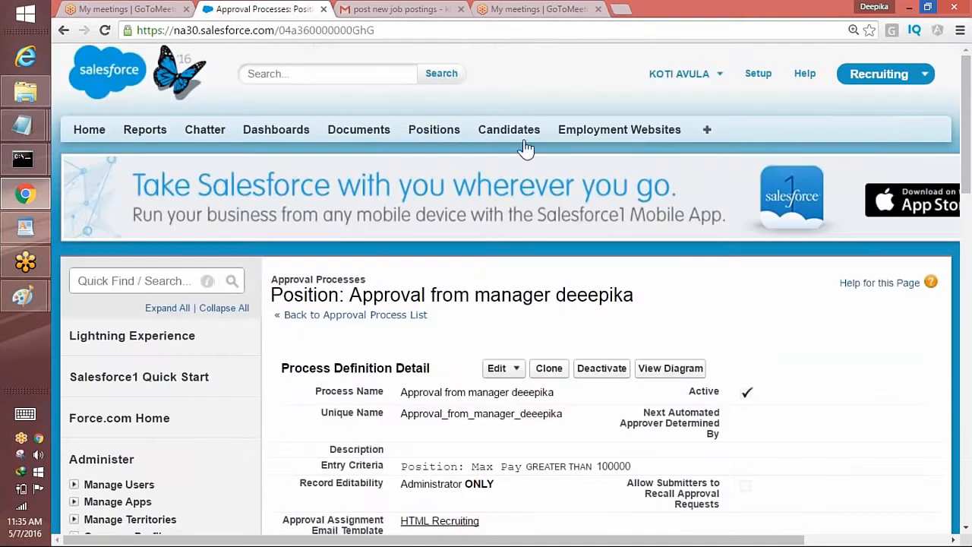
Create and save a new position record titled Position 1 with a Max Pay of 80000.
click(434, 129)
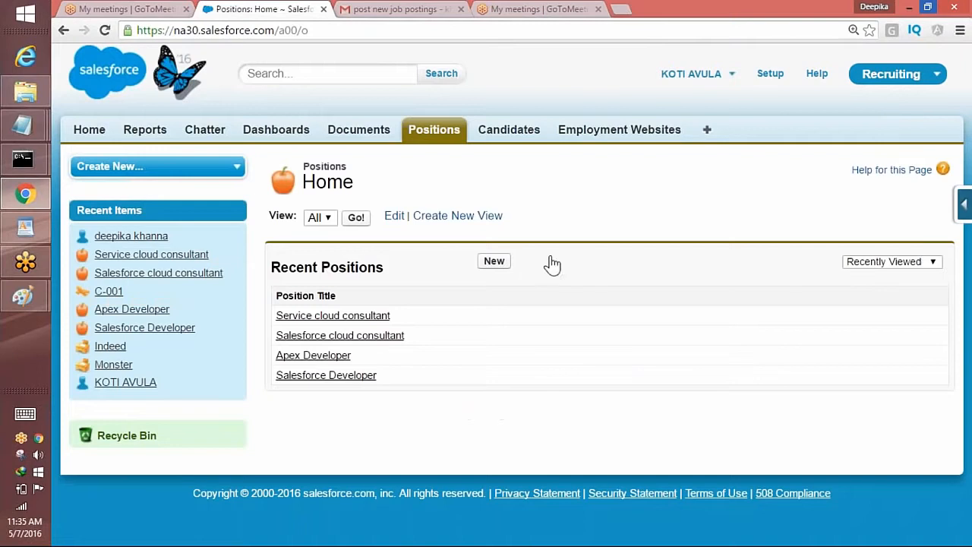
click(494, 261)
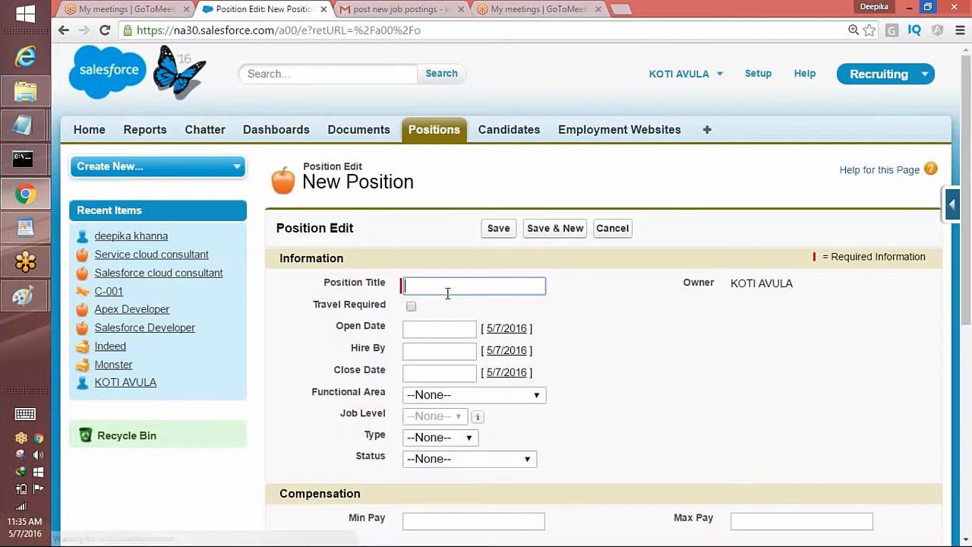
text(Position 1)
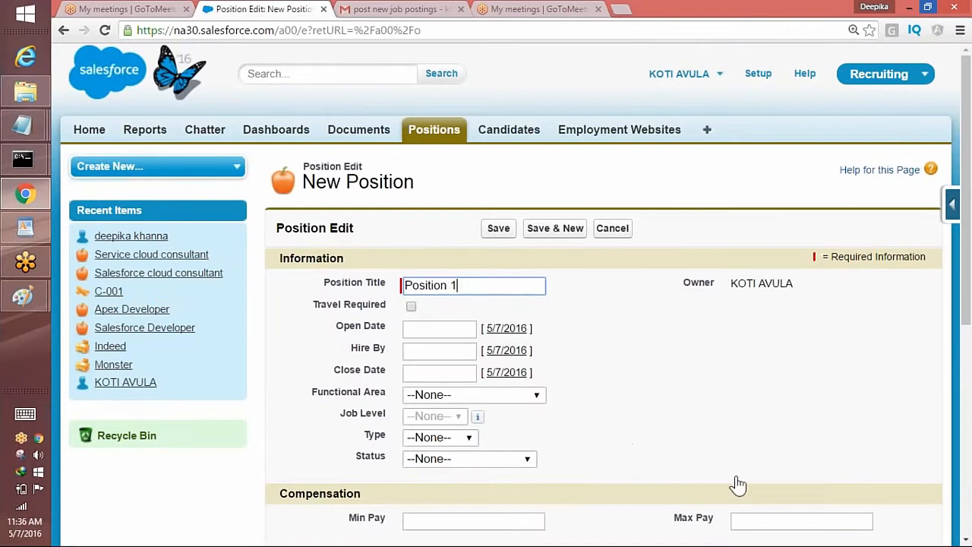
click(782, 518)
text(80000)
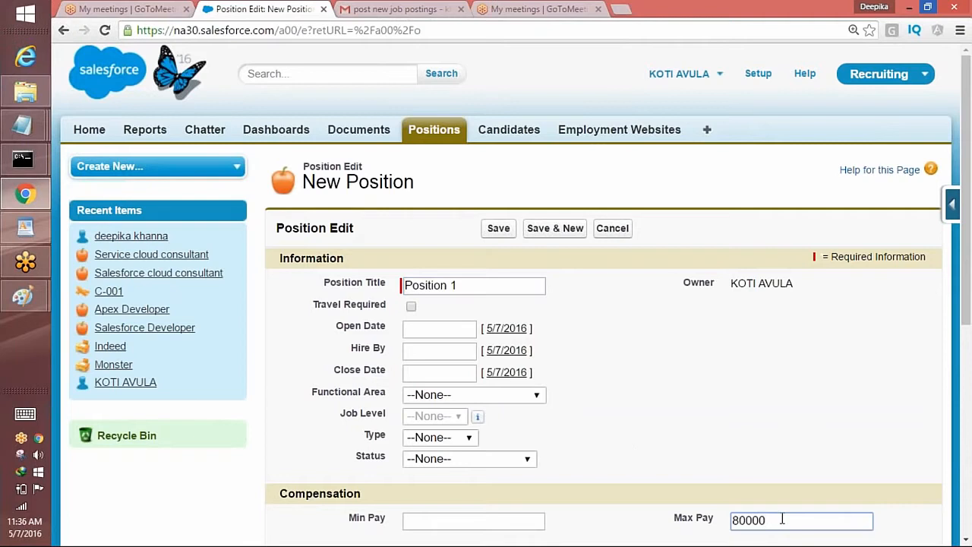
scroll(968, 368, down, 3)
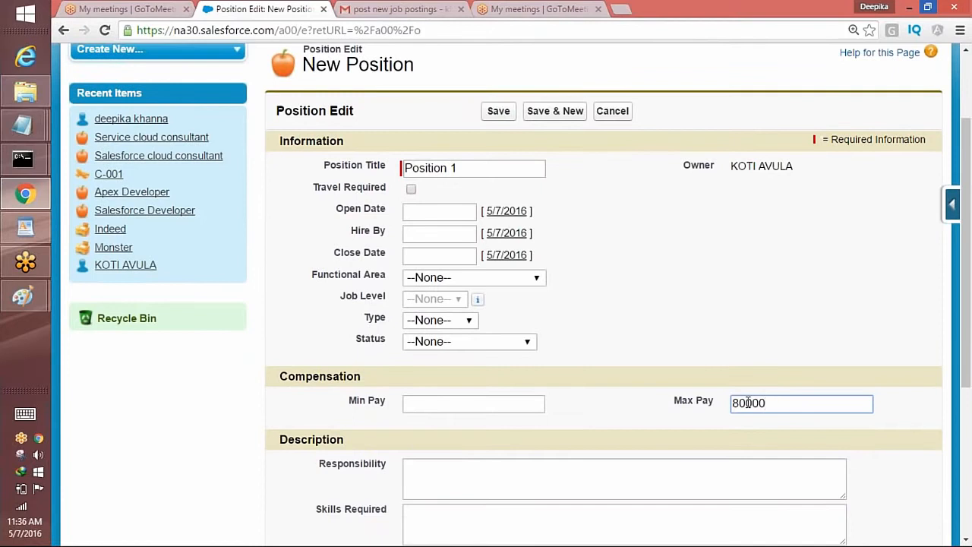
click(495, 114)
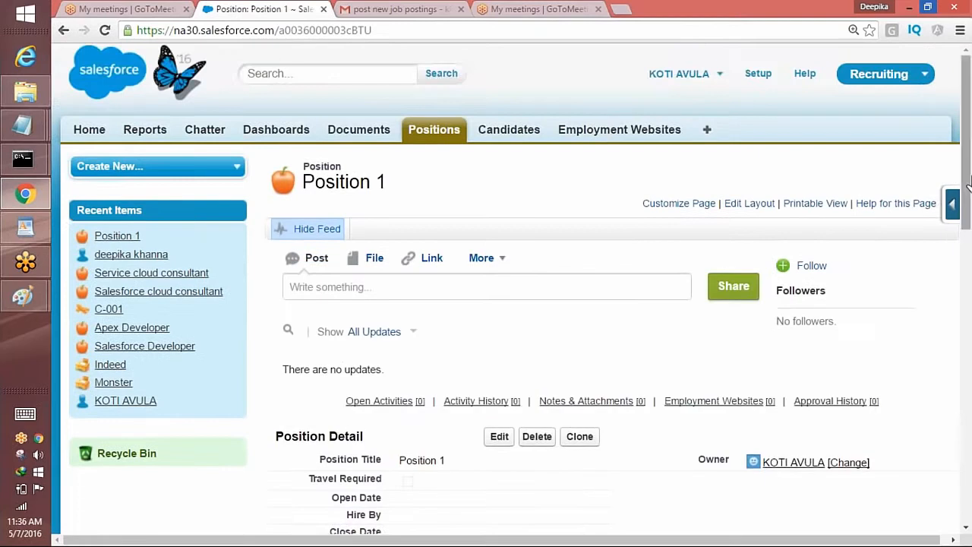
Try to submit the Position 1 record for approval from its Approval History section and confirm the submission.
scroll(963, 291, down, 4)
scroll(963, 291, down, 1)
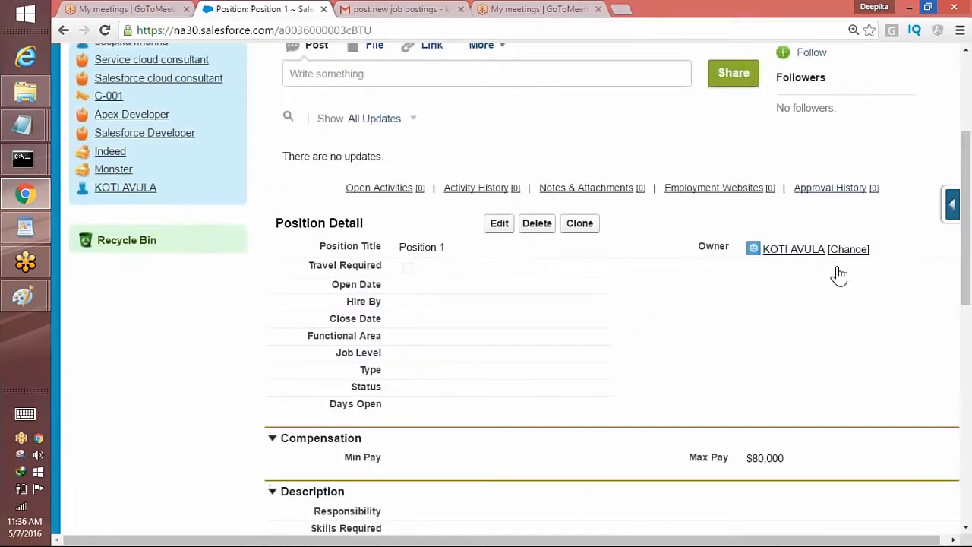
scroll(968, 247, down, 10)
scroll(968, 259, up, 10)
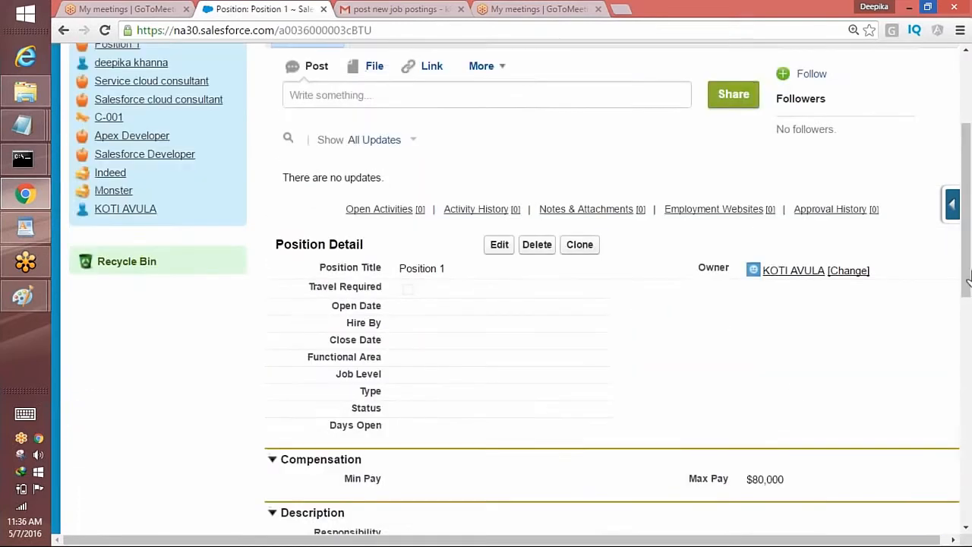
scroll(968, 262, down, 8)
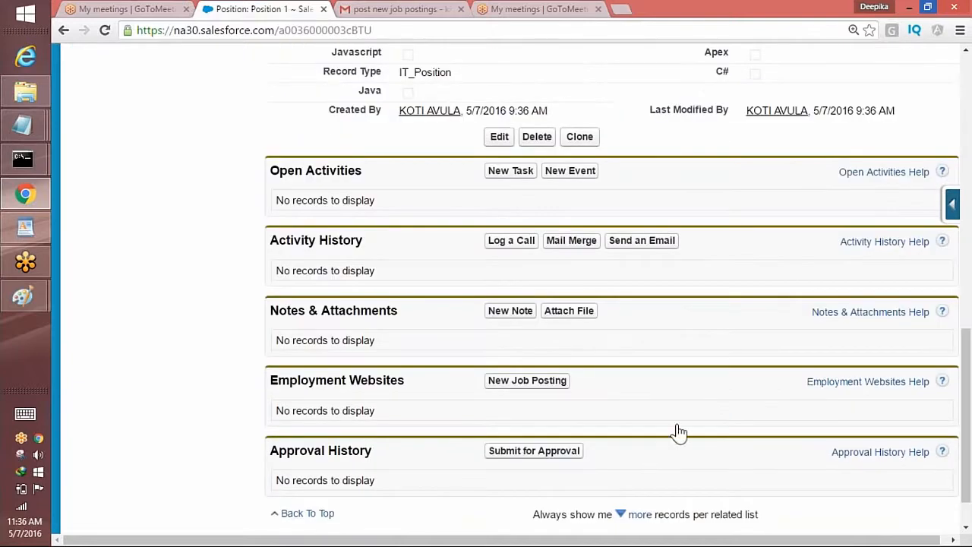
drag(966, 463, 964, 291)
scroll(957, 395, down, 8)
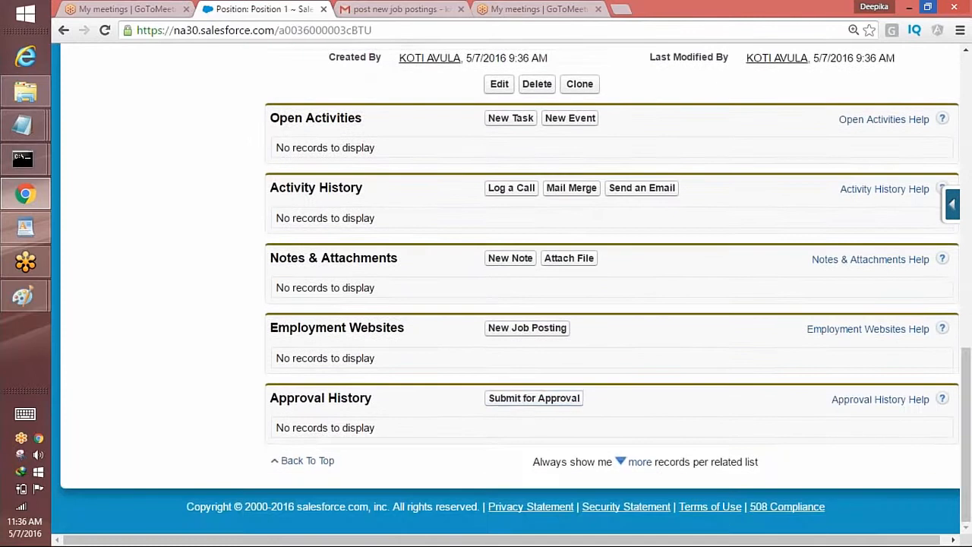
click(546, 403)
click(585, 145)
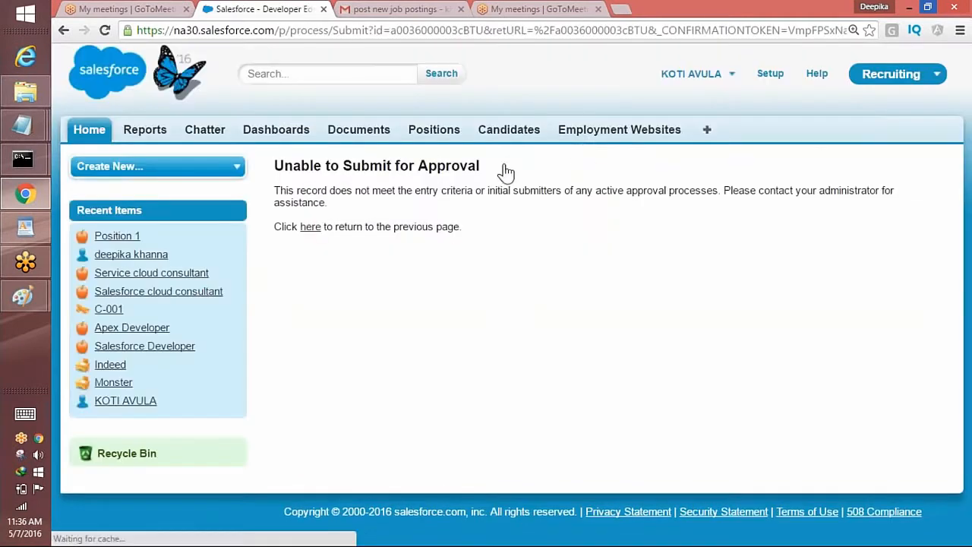
Read the submission result page and reopen the Position 1 record from the recent positions.
drag(334, 203, 286, 179)
triple_click(278, 165)
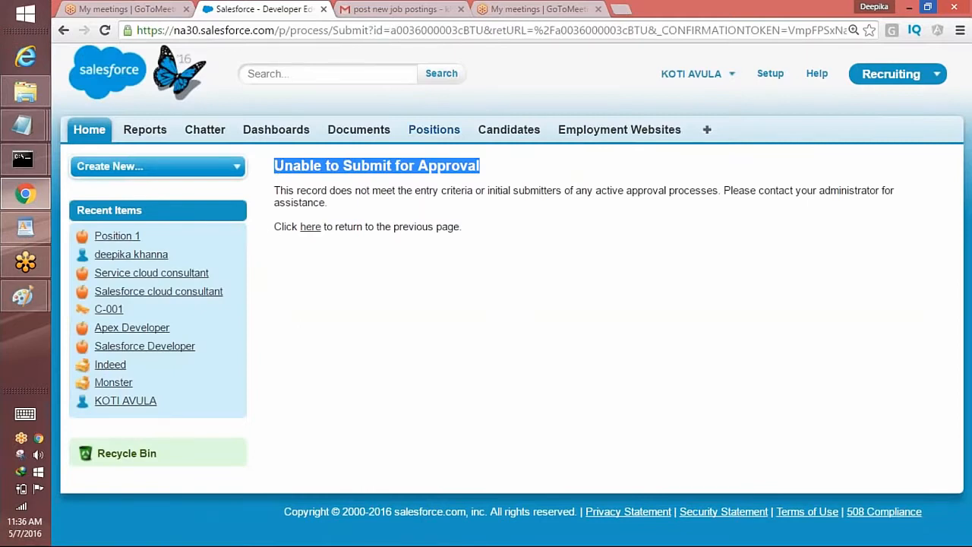
click(426, 137)
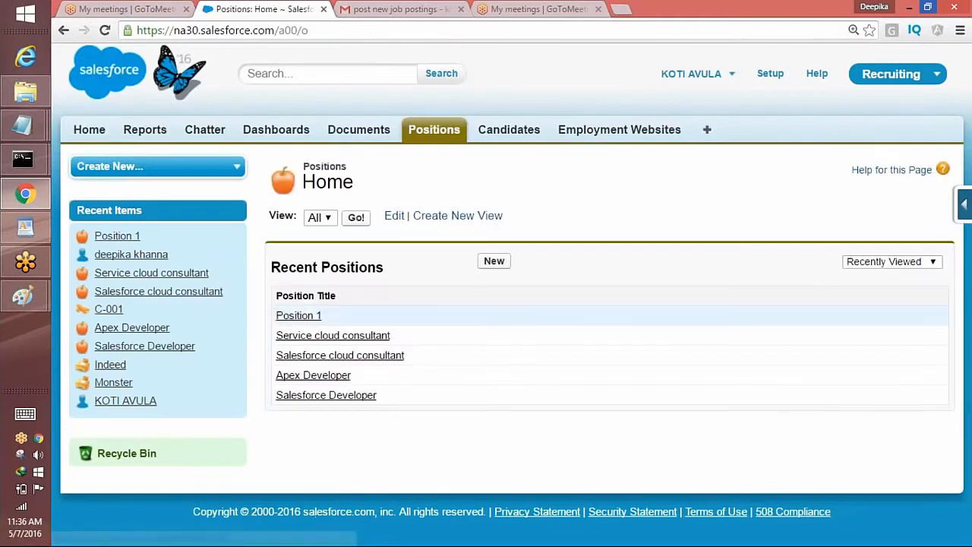
click(298, 315)
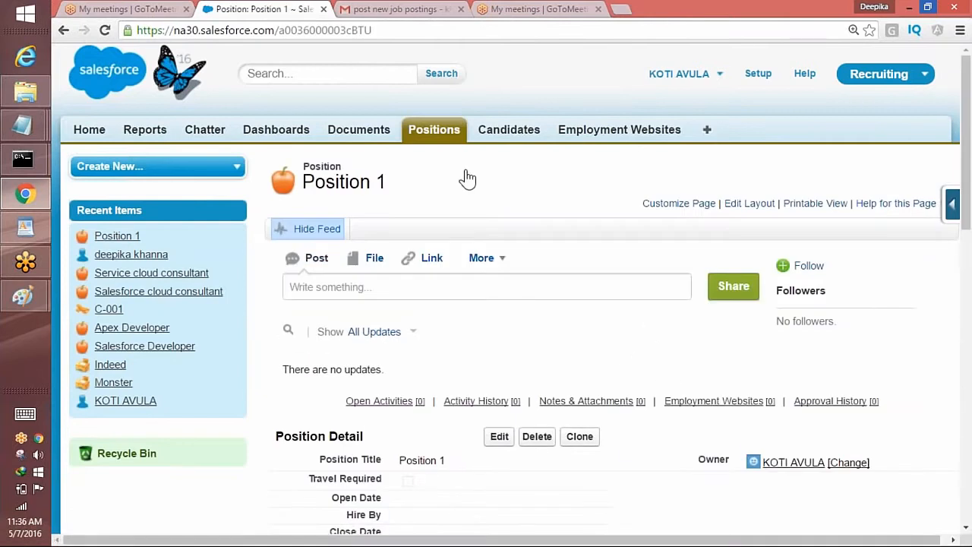
Create and save a new position record titled Position 2 with a Max Pay of 110000.
click(449, 144)
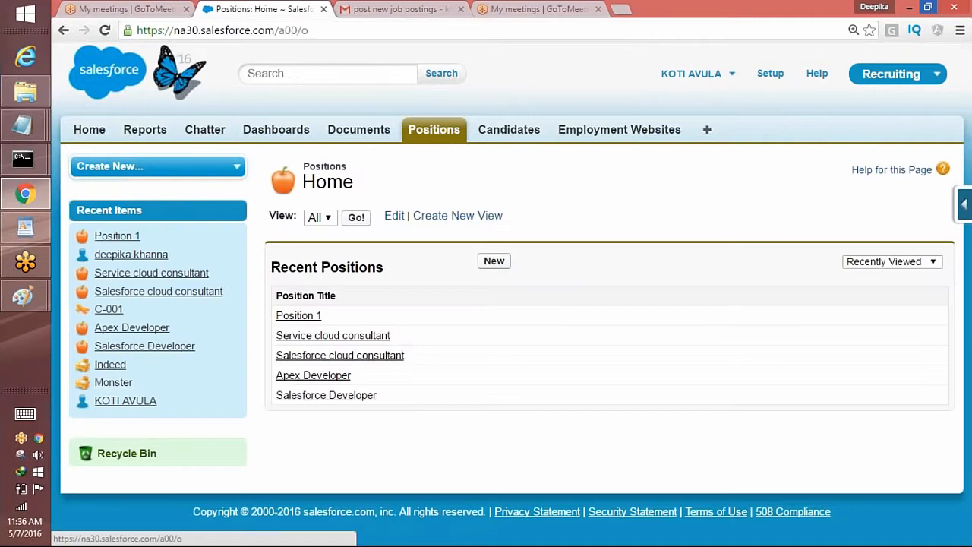
click(494, 263)
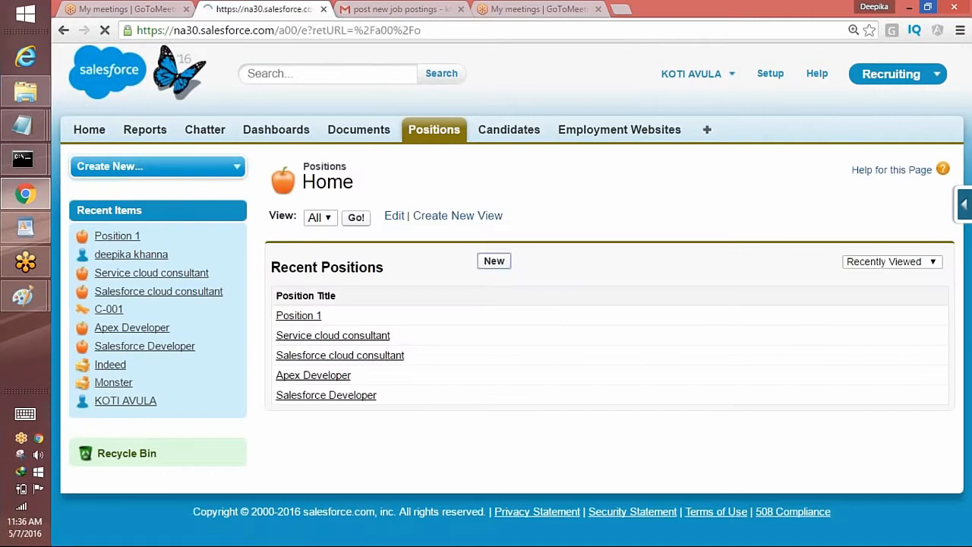
text(Pos)
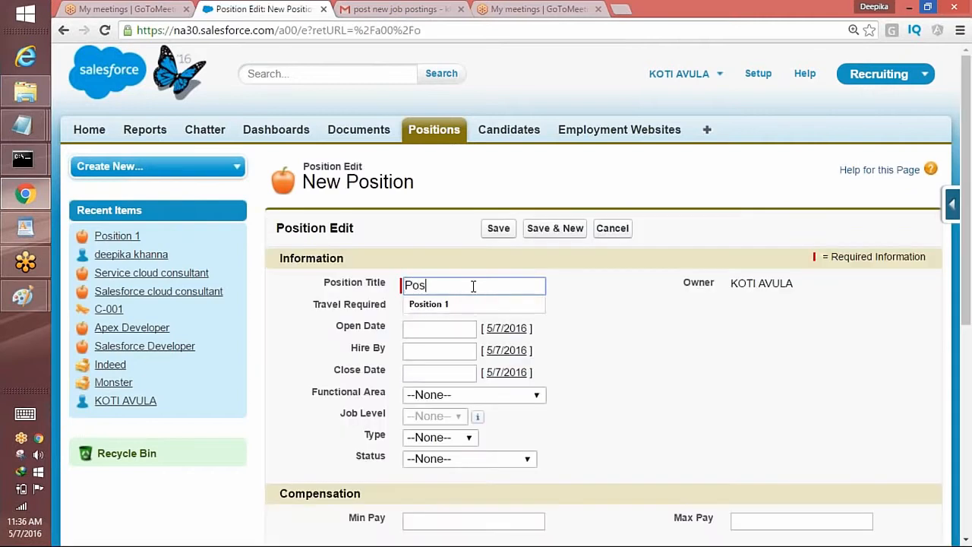
text(ition 2)
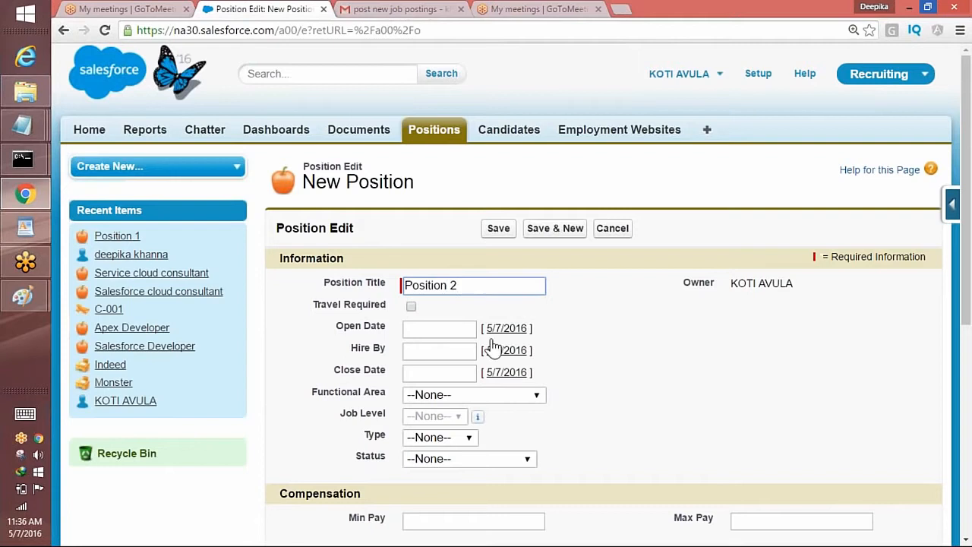
scroll(968, 244, down, 2)
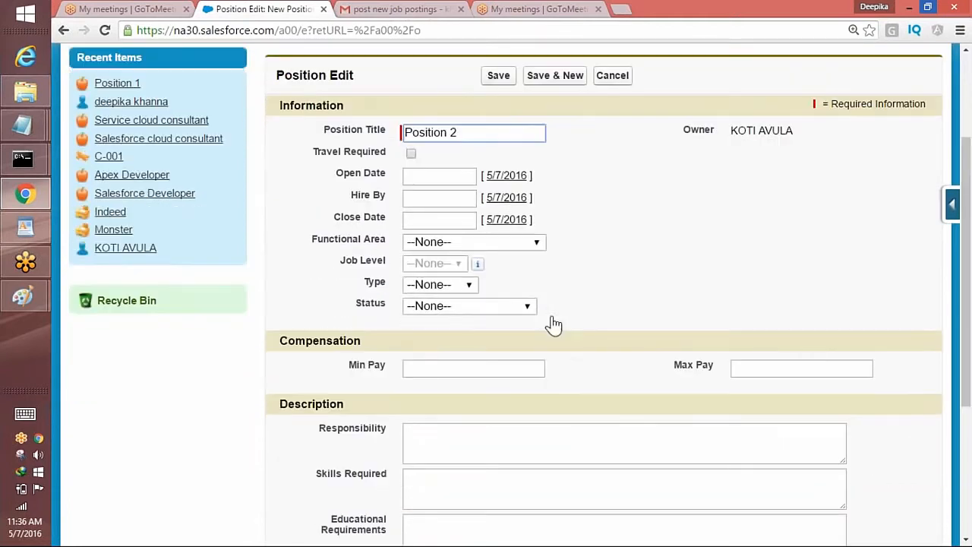
click(782, 365)
text(11)
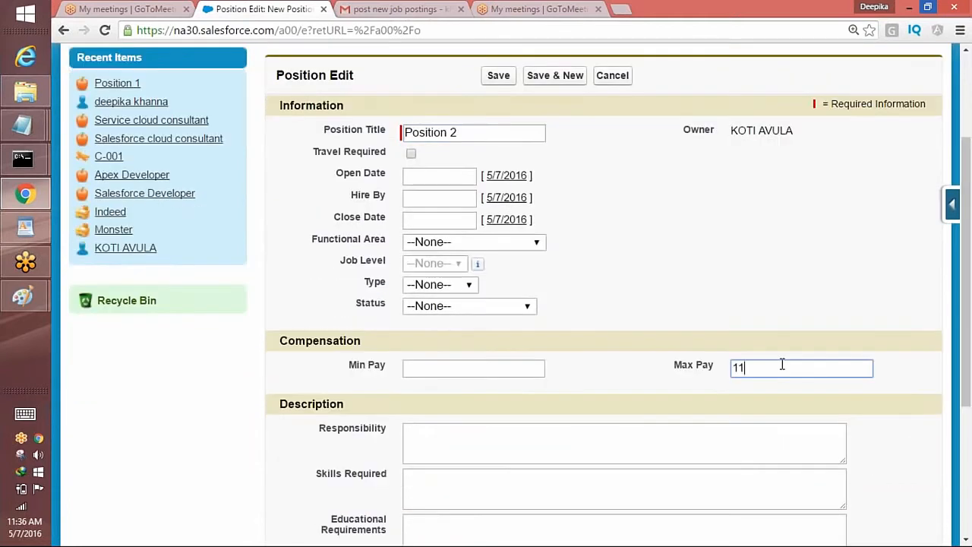
text(0000)
click(499, 77)
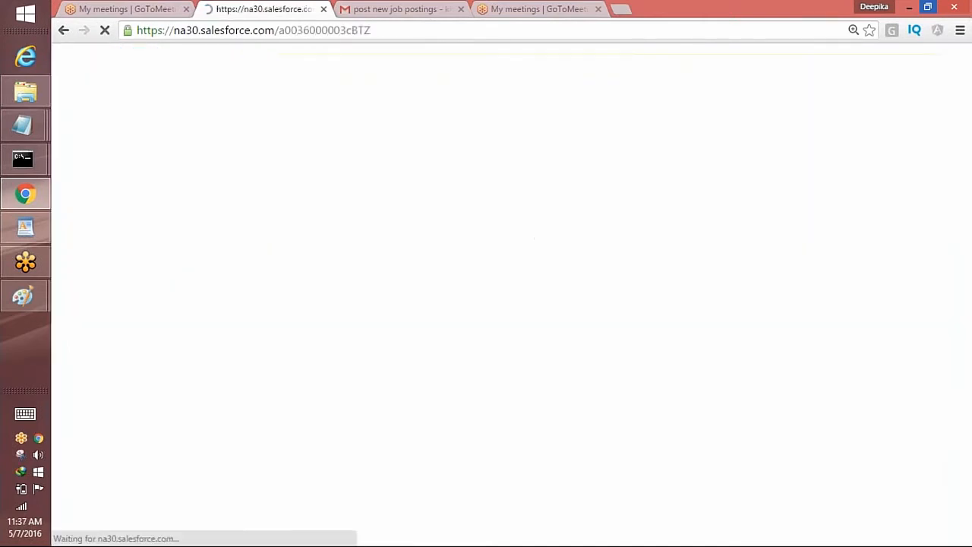
Submit the Position 2 record for approval, confirm the submission, and check its Approval History.
scroll(949, 228, down, 6)
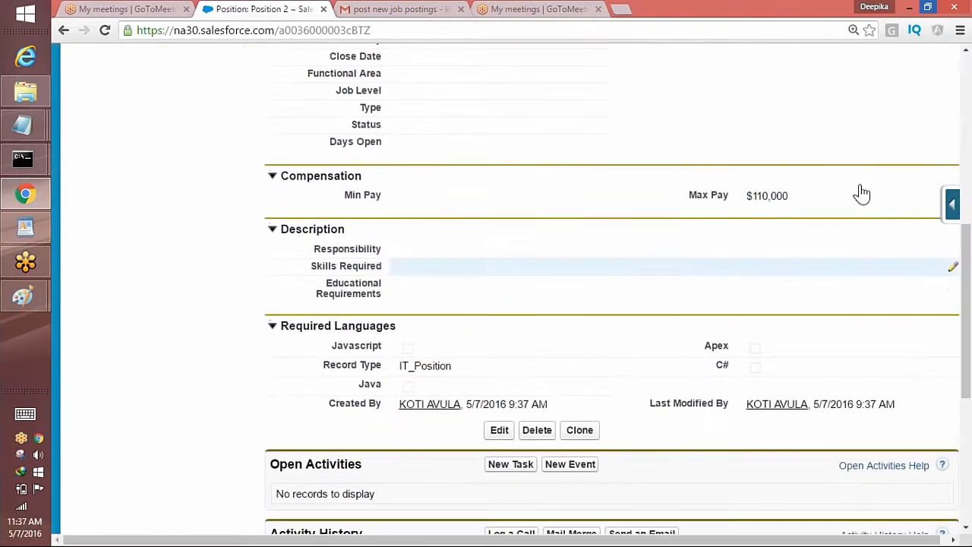
drag(967, 307, 959, 439)
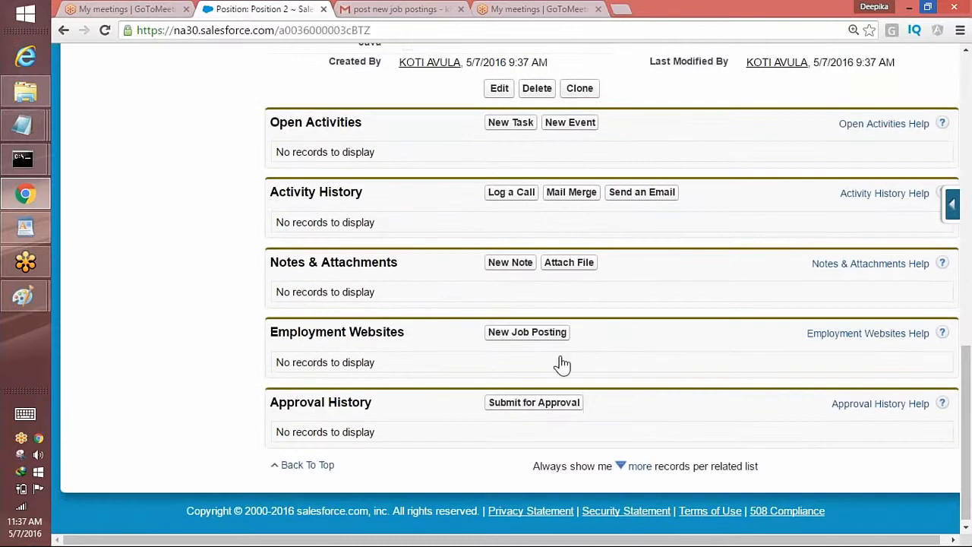
click(558, 403)
click(569, 134)
drag(968, 187, 968, 486)
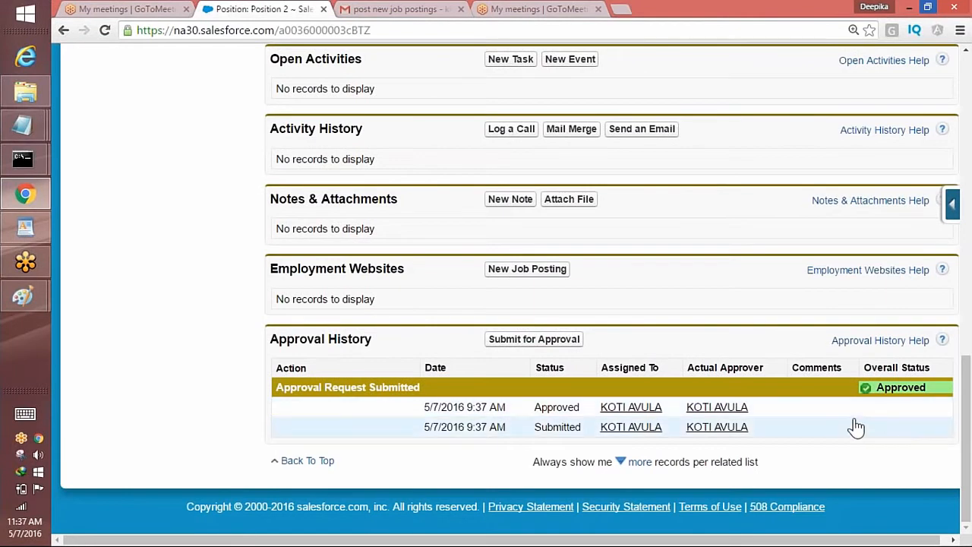
Create and save a new position record titled Positon 3 with a Max Pay of 125000.
drag(968, 458, 968, 131)
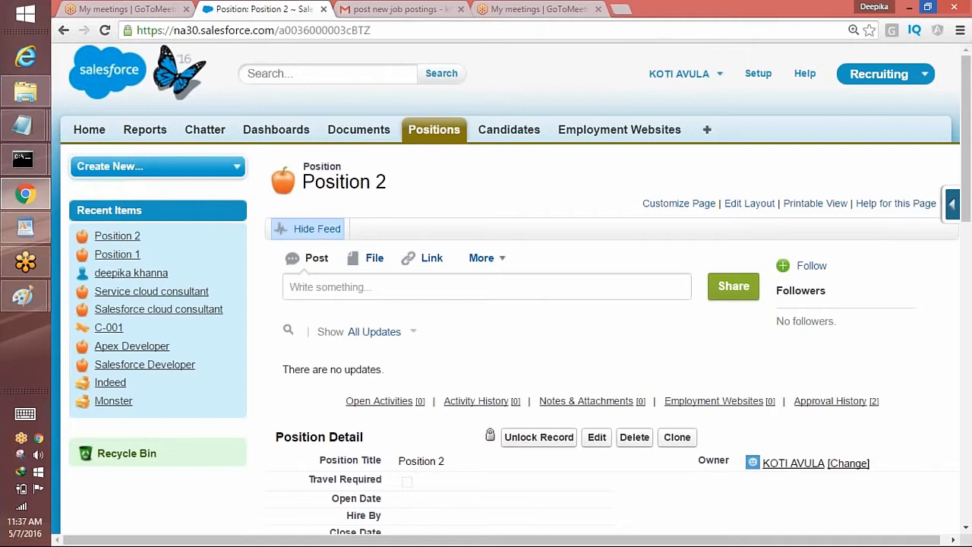
click(433, 129)
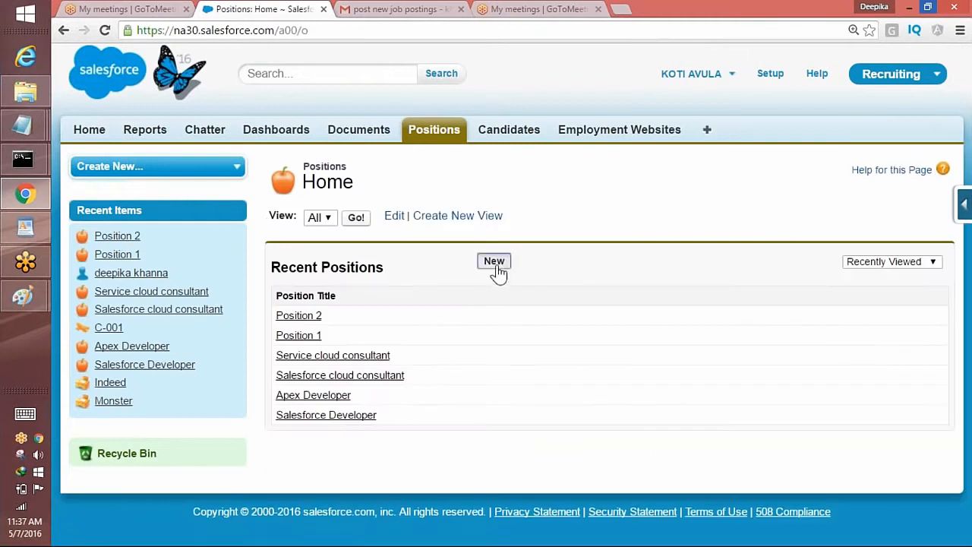
click(495, 262)
text(Positon 3)
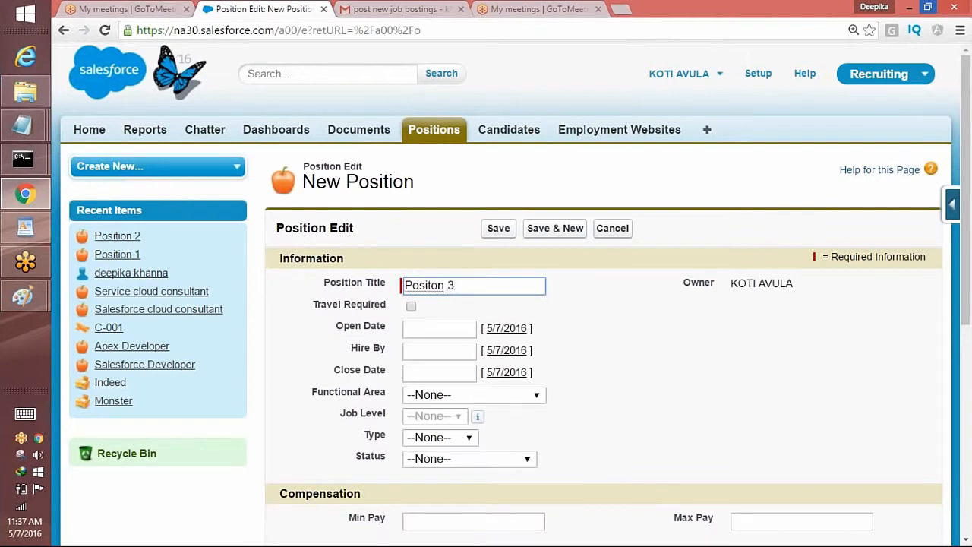
scroll(928, 250, down, 2)
click(774, 343)
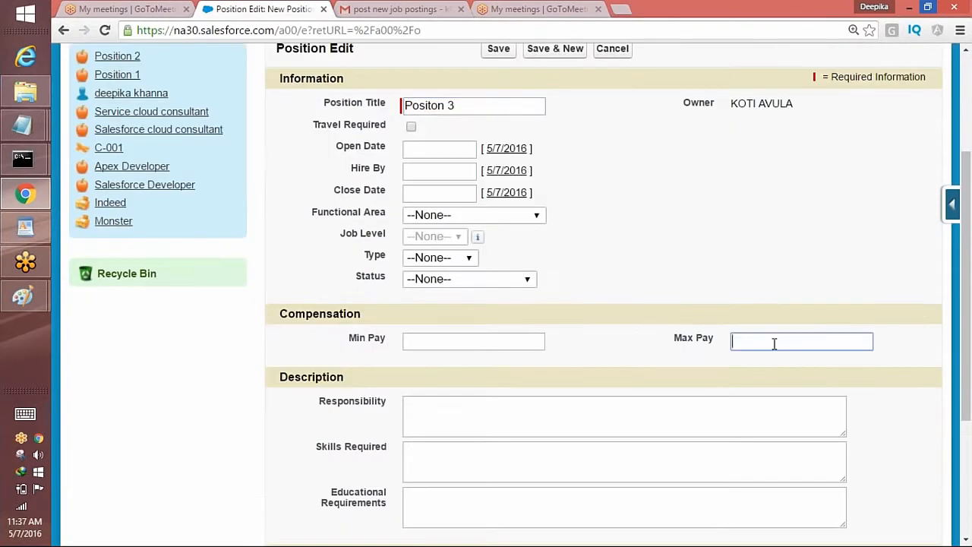
text(125000)
scroll(967, 283, down, 1)
scroll(967, 288, down, 5)
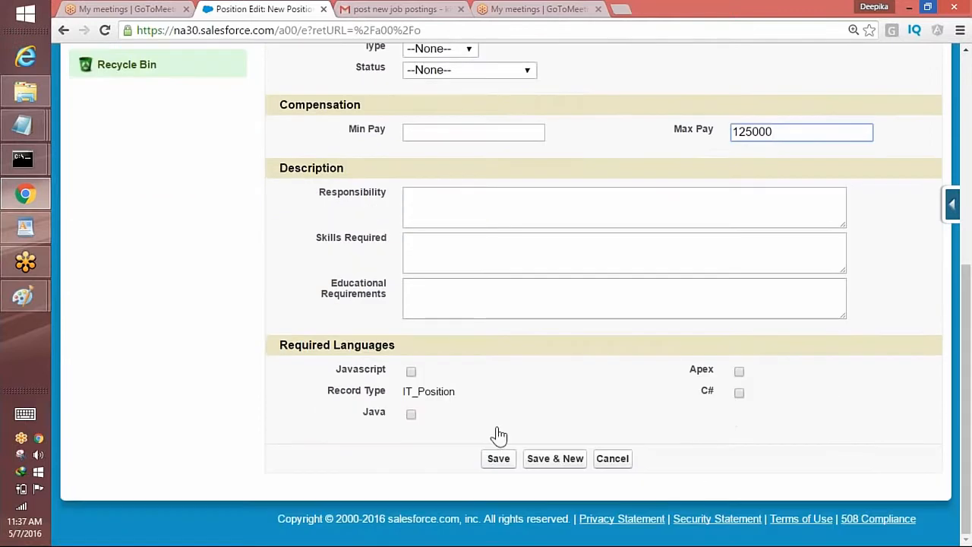
click(499, 459)
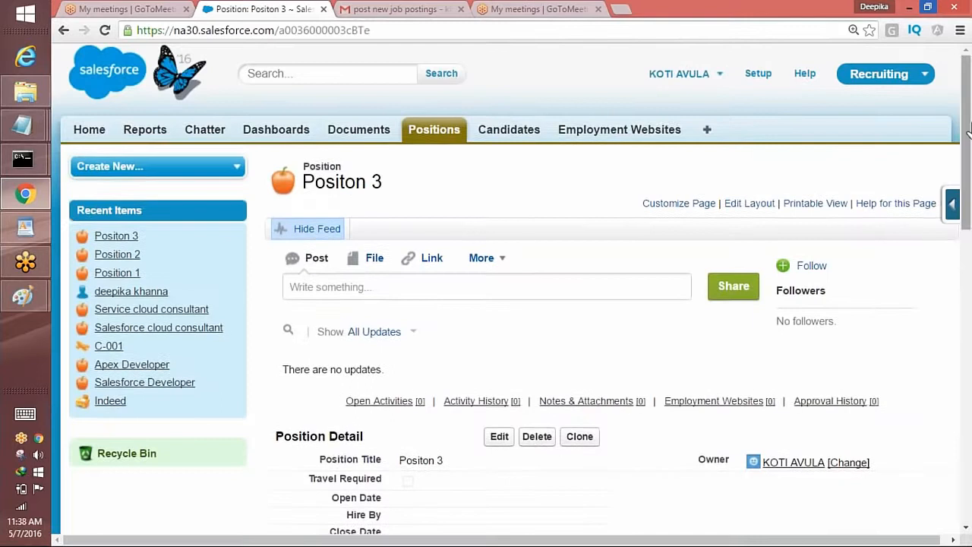
Submit the Positon 3 record for approval, confirm the submission, and check its Approval History.
scroll(944, 360, down, 7)
scroll(945, 360, down, 3)
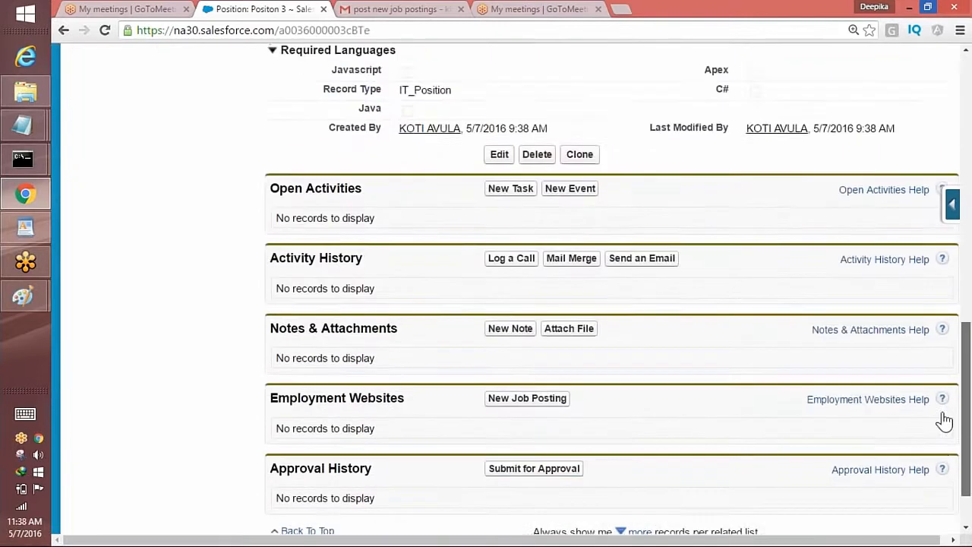
click(533, 419)
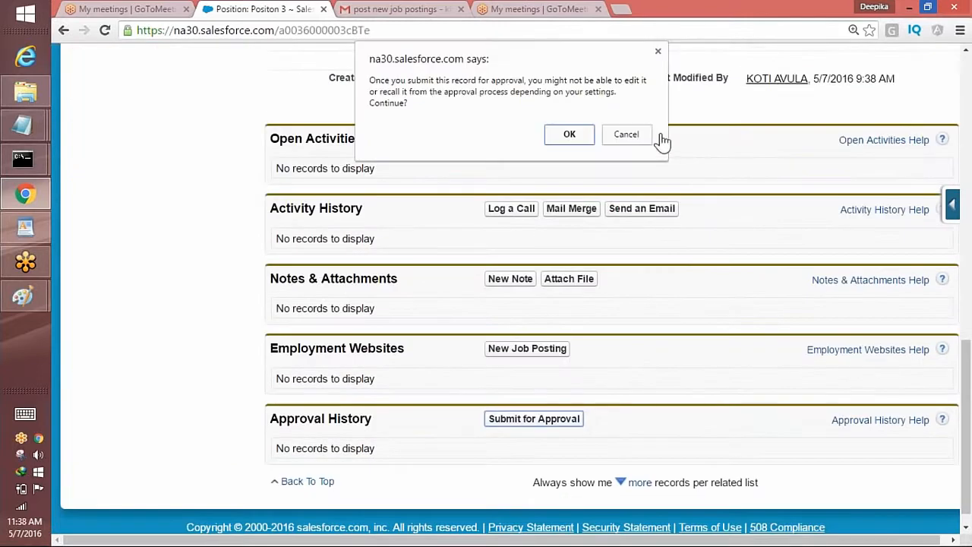
click(569, 135)
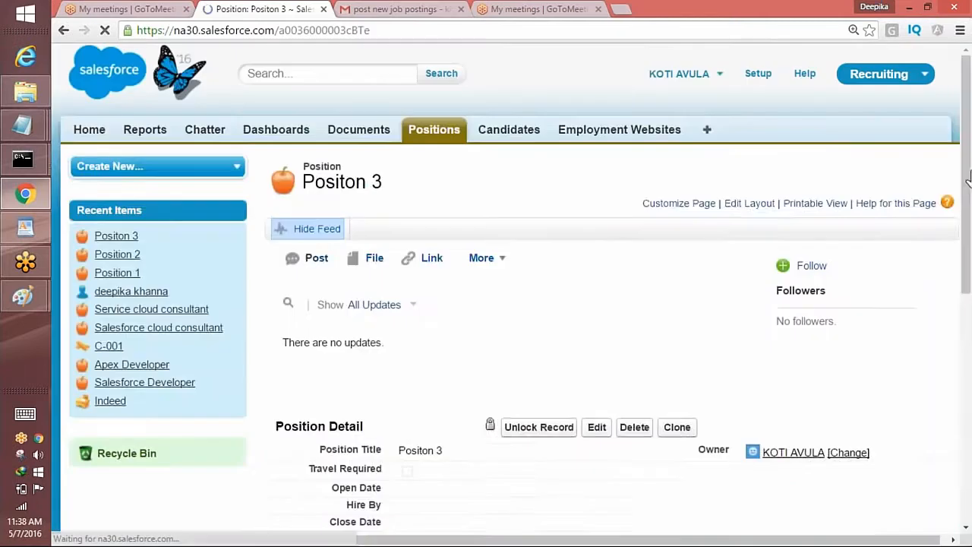
scroll(963, 234, down, 4)
scroll(965, 275, down, 10)
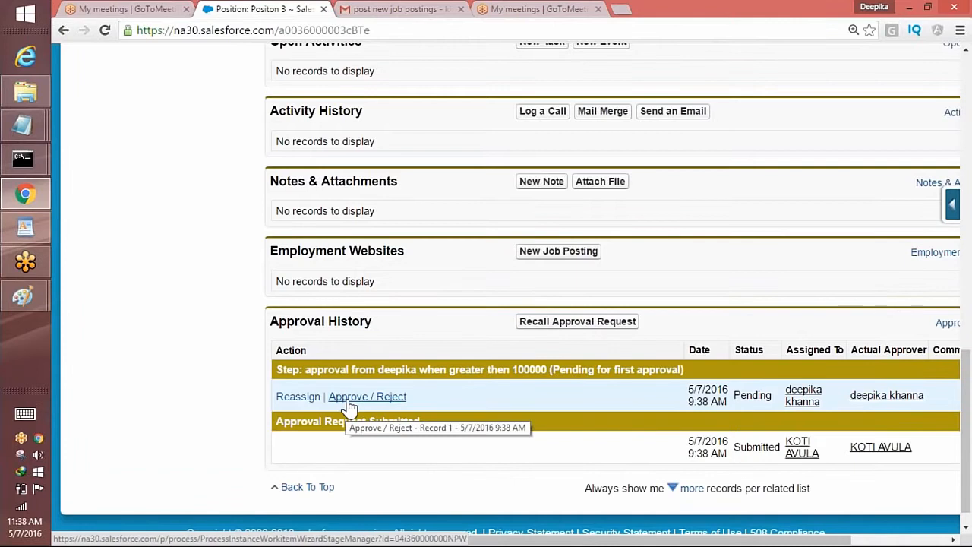
Switch to the Paint window with the entry criteria sketch and start a blank canvas, discarding that sketch.
mouse_move(25, 296)
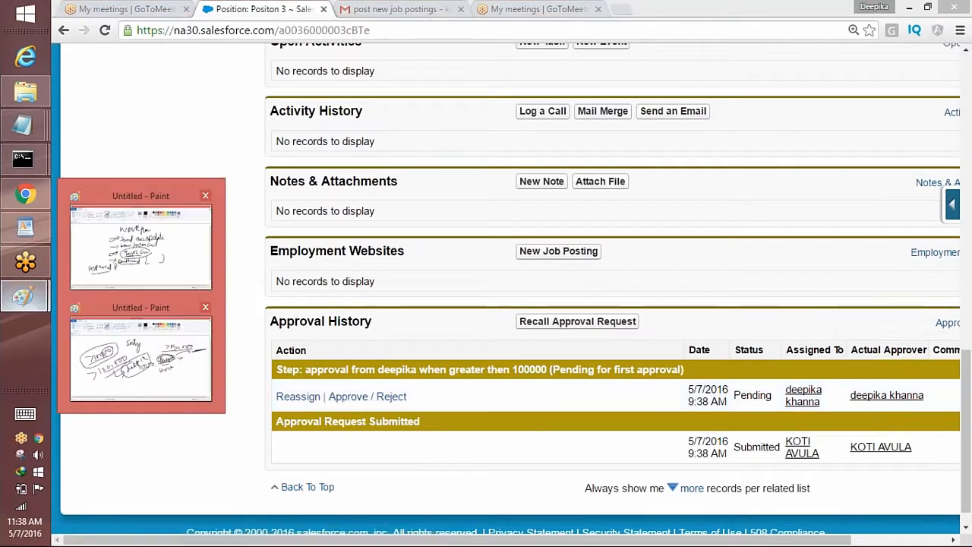
click(141, 357)
click(71, 25)
click(96, 58)
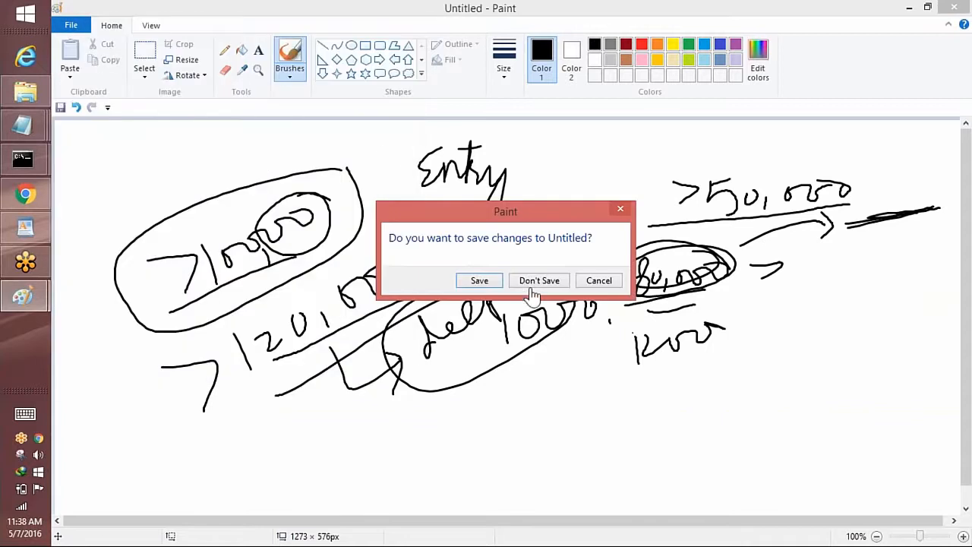
click(538, 281)
Handwrite ">100,000" near the top of the canvas with "App" beside it.
drag(380, 149, 387, 182)
drag(436, 144, 434, 176)
mouse_move(456, 149)
mouse_down()
mouse_move(449, 170)
mouse_move(479, 171)
mouse_move(471, 173)
mouse_up()
mouse_move(502, 160)
mouse_down()
mouse_move(492, 179)
mouse_move(524, 173)
mouse_up()
mouse_move(535, 152)
mouse_down()
mouse_move(544, 173)
mouse_move(584, 163)
mouse_move(565, 149)
mouse_up()
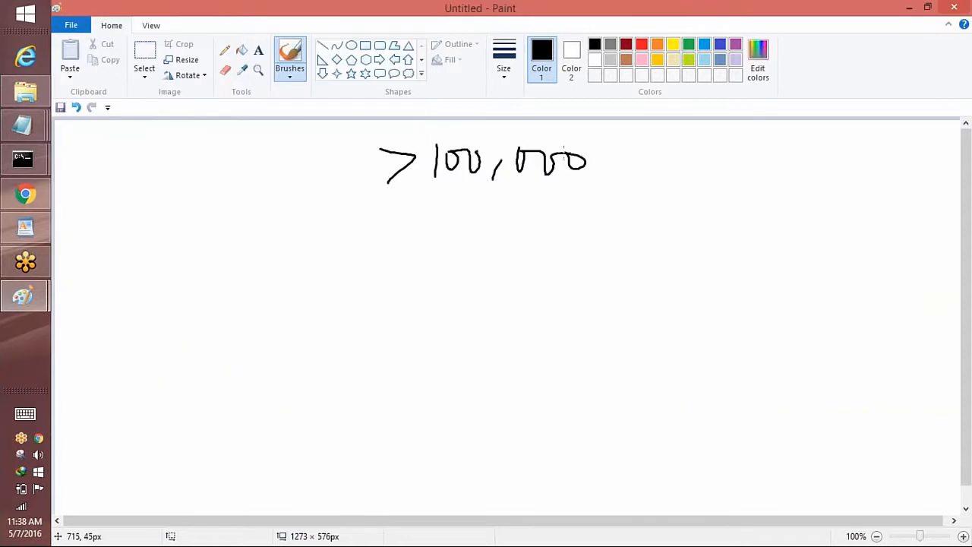
drag(691, 130, 708, 169)
drag(707, 138, 725, 165)
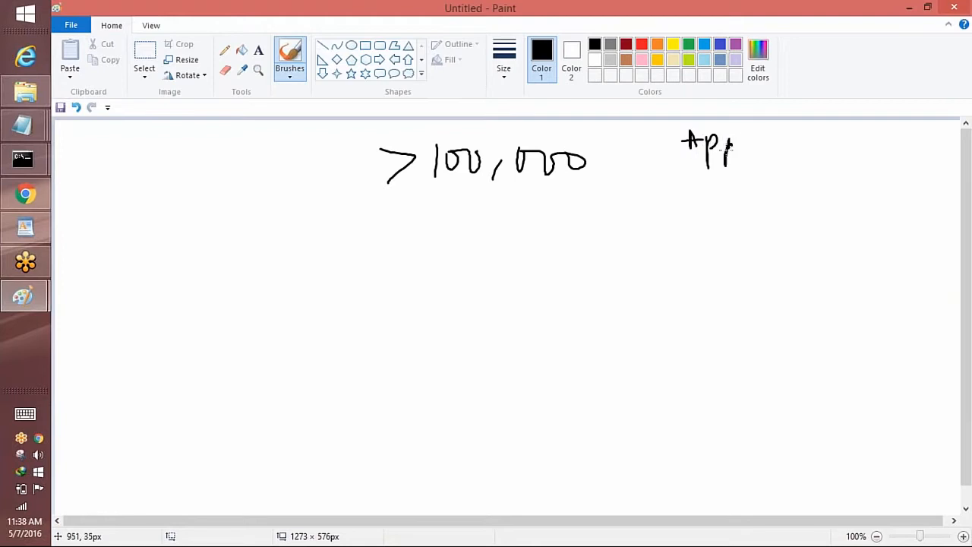
Underline the 100,000 amount, draw an arrow down from it, and handwrite ">120,000" below the arrow.
drag(451, 184, 558, 182)
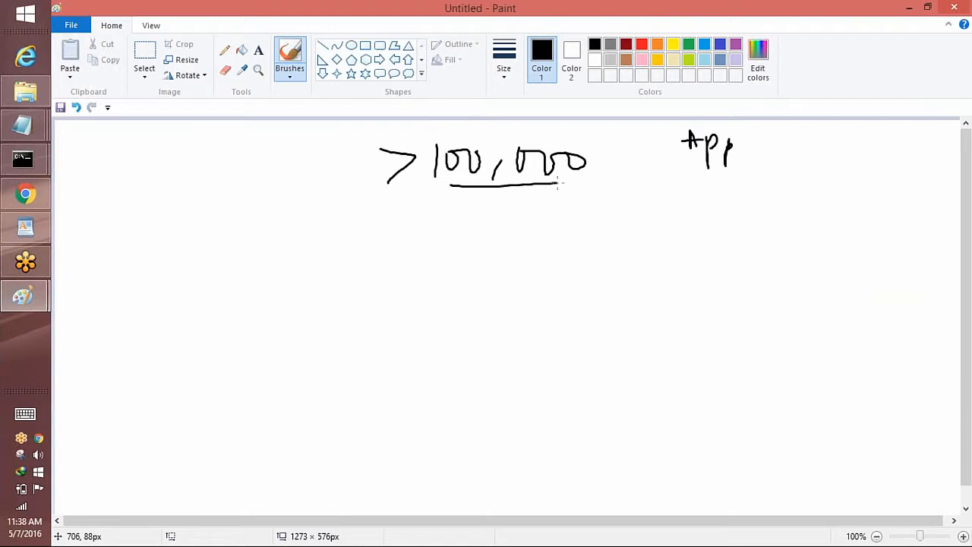
drag(490, 189, 490, 255)
drag(473, 241, 512, 241)
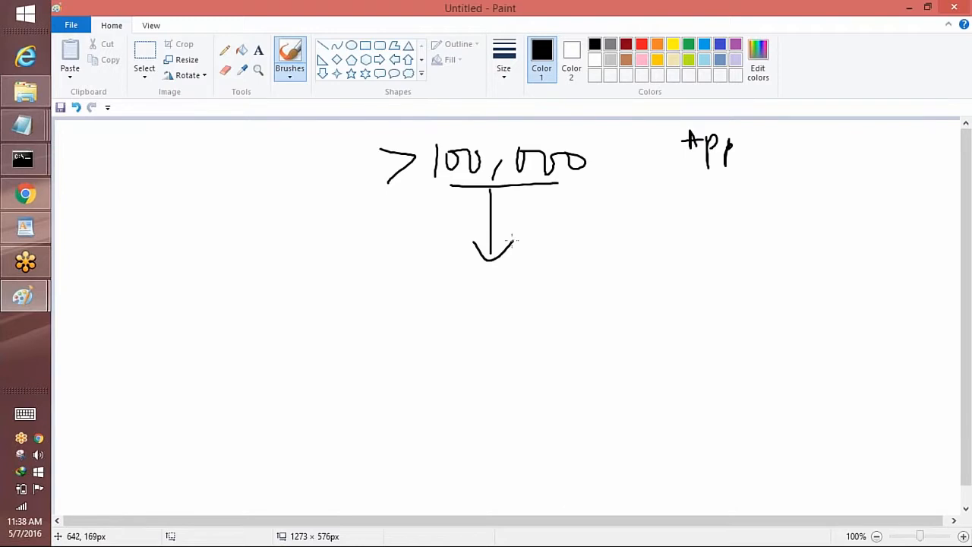
mouse_move(446, 286)
mouse_down()
mouse_move(458, 319)
mouse_move(449, 331)
mouse_up()
drag(477, 288, 479, 325)
mouse_move(490, 301)
mouse_down()
mouse_move(509, 323)
mouse_move(518, 304)
mouse_move(539, 334)
mouse_up()
mouse_move(561, 303)
mouse_down()
mouse_move(555, 322)
mouse_move(604, 313)
mouse_up()
Draw a branch from the 120,000 amount and handwrite "App" with the approver's name at its end.
mouse_move(525, 329)
mouse_down()
mouse_move(593, 375)
mouse_move(643, 372)
mouse_move(668, 357)
mouse_move(686, 372)
mouse_up()
mouse_move(723, 340)
mouse_down()
mouse_move(721, 362)
mouse_move(727, 335)
mouse_up()
drag(733, 342, 802, 370)
Draw a diagonal arrow down-left from the 120,000 amount, handwrite "automatically approved" along it, and underline the note.
mouse_move(508, 320)
mouse_down()
mouse_move(361, 380)
mouse_move(378, 387)
mouse_up()
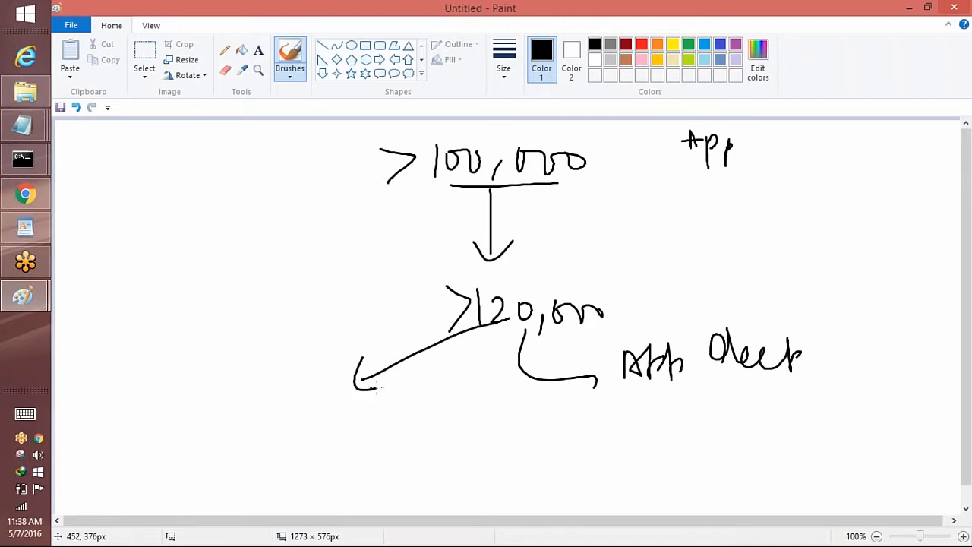
mouse_move(223, 392)
mouse_down()
mouse_move(256, 393)
mouse_move(257, 348)
mouse_move(302, 361)
mouse_move(437, 274)
mouse_move(475, 264)
mouse_up()
drag(350, 307, 383, 278)
mouse_move(225, 455)
mouse_down()
mouse_move(229, 483)
mouse_move(262, 444)
mouse_move(290, 457)
mouse_up()
drag(272, 425, 403, 335)
drag(415, 391, 448, 372)
drag(343, 440, 258, 516)
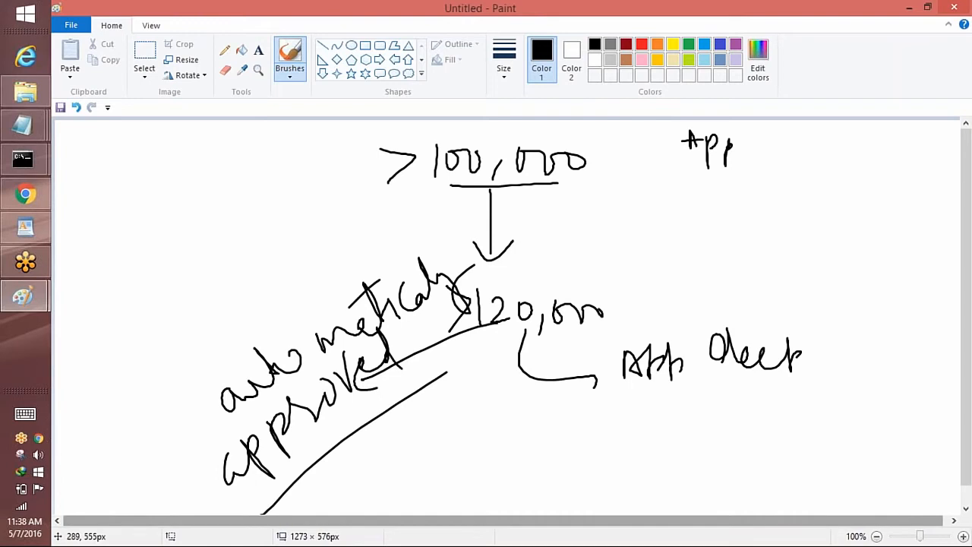
Switch back to Salesforce in Chrome, log out, and log in with the approver's saved account.
click(27, 199)
scroll(407, 495, up, 15)
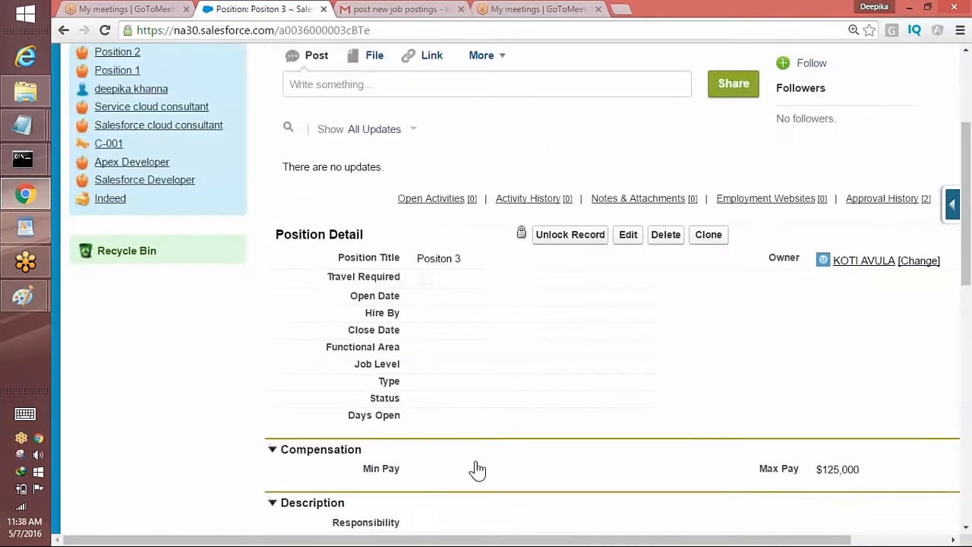
click(713, 76)
click(632, 169)
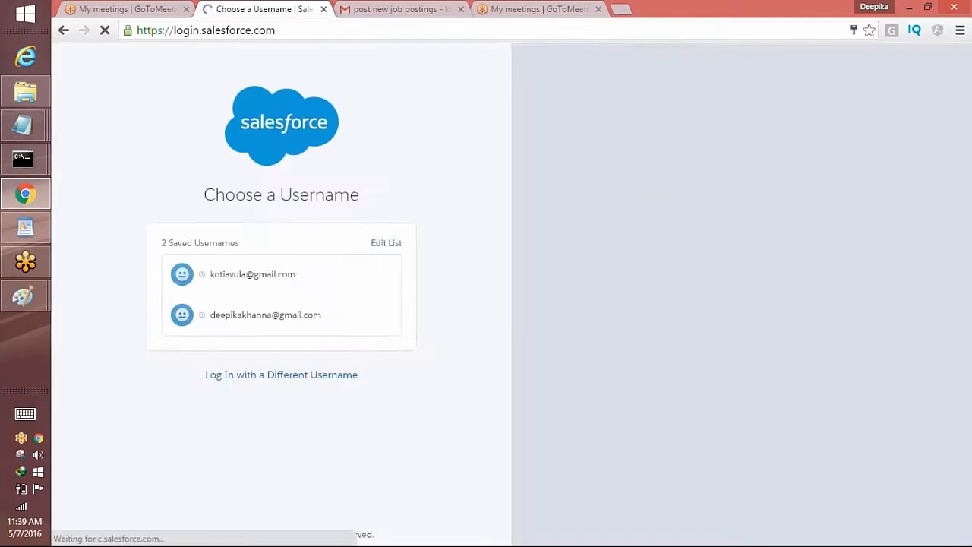
click(291, 326)
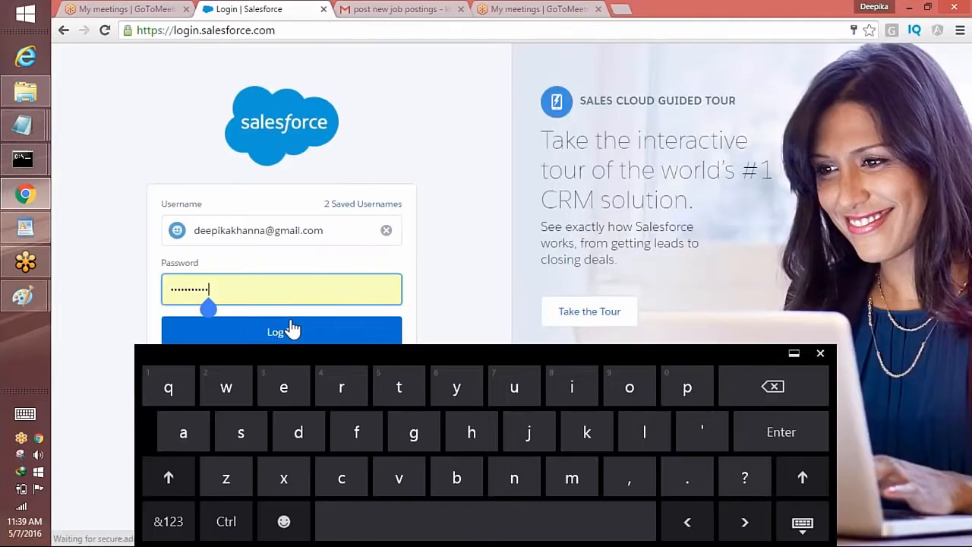
click(289, 331)
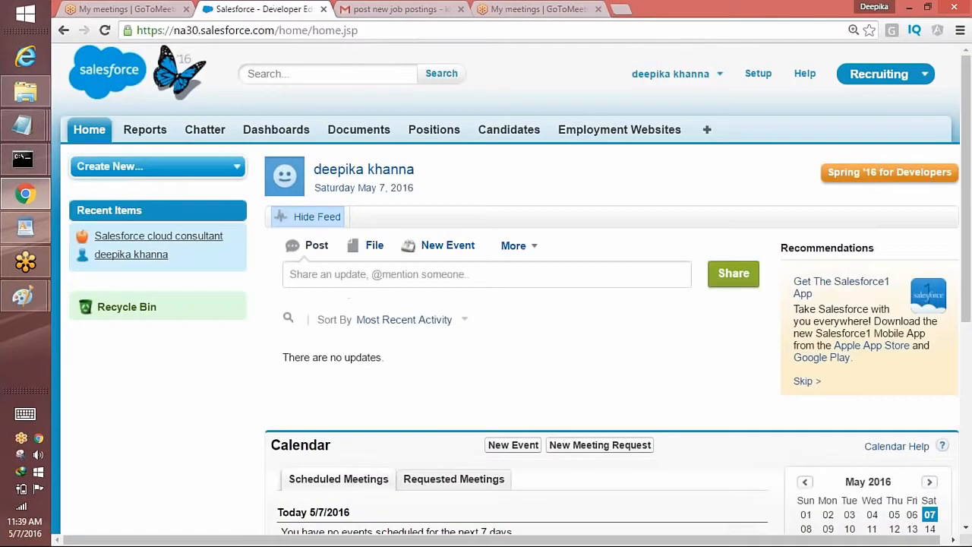
List all positions and open the Salesforce cloud consultant record.
click(440, 135)
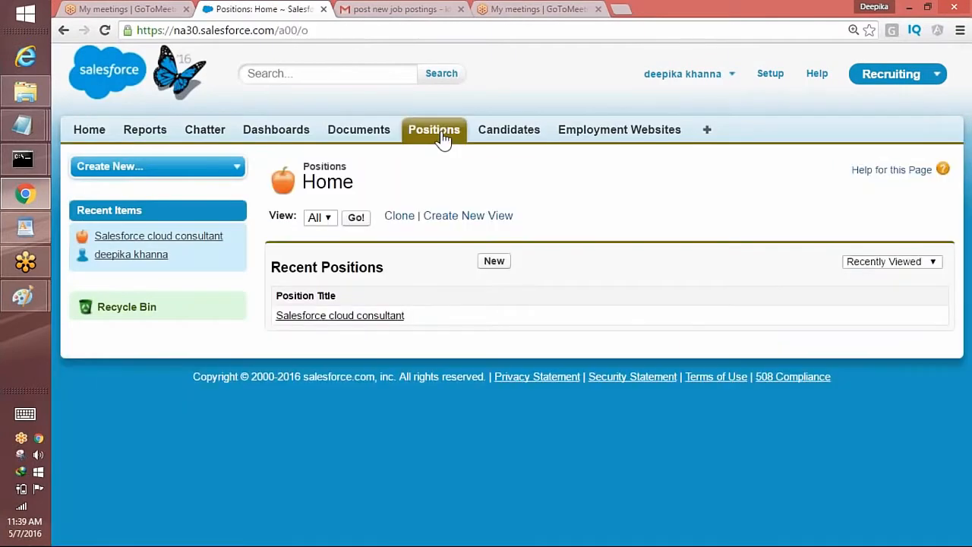
click(357, 219)
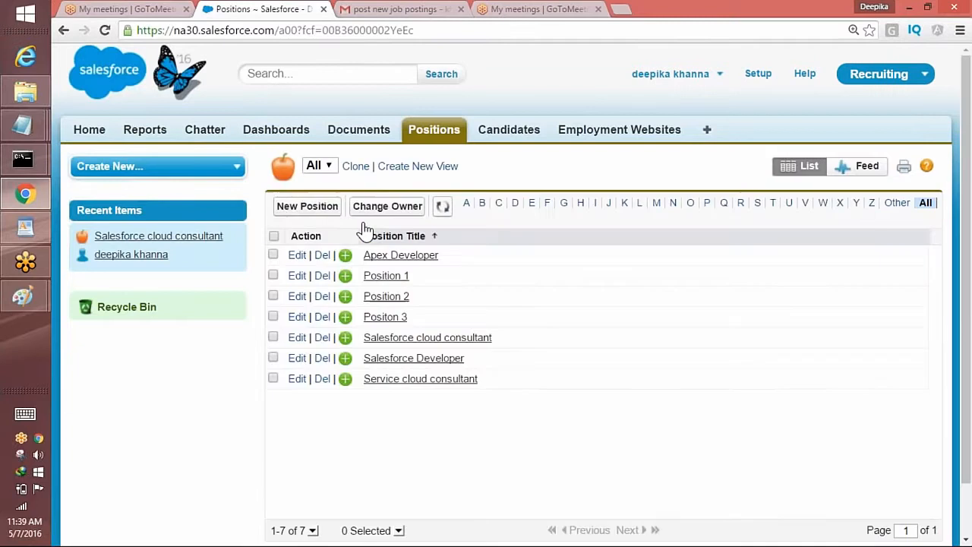
click(402, 337)
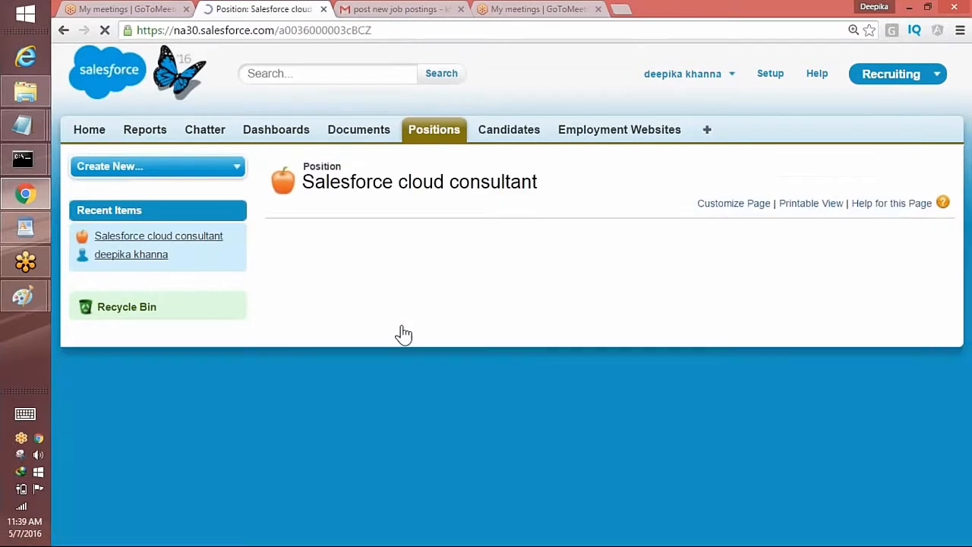
Open the Approve / Reject request for Positon 3 from the home page's Items to Approve.
click(92, 136)
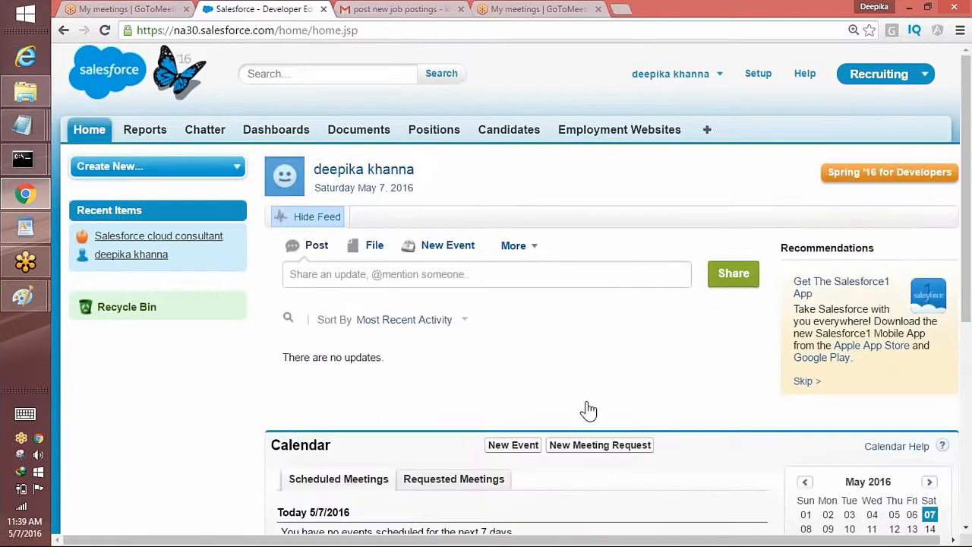
scroll(585, 408, down, 5)
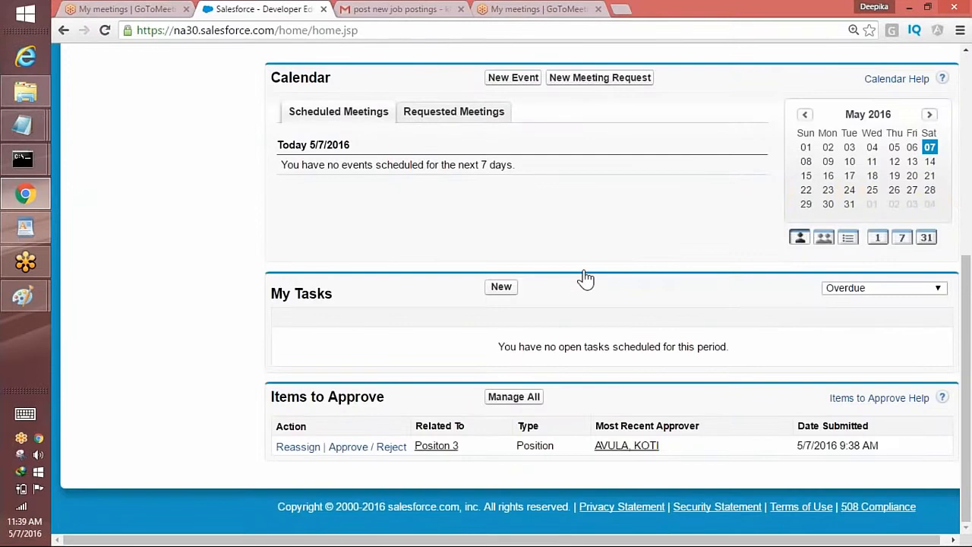
click(346, 447)
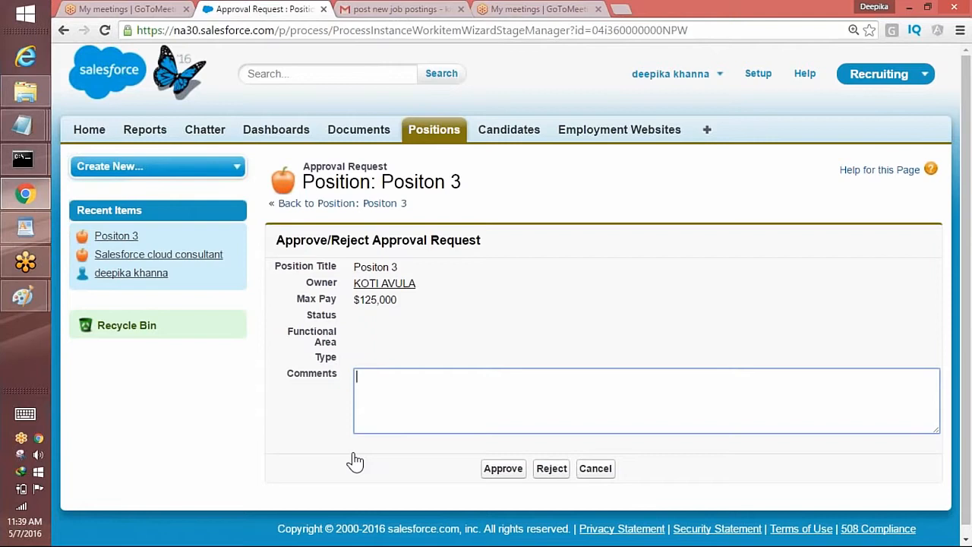
Reject the approval request for Positon 3 without comments and review the record's approval history.
click(551, 468)
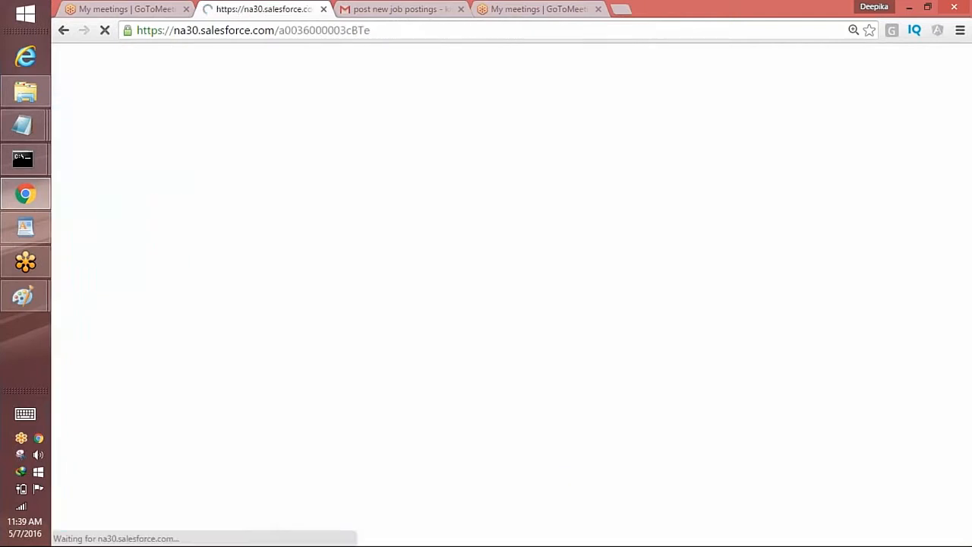
scroll(382, 276, down, 5)
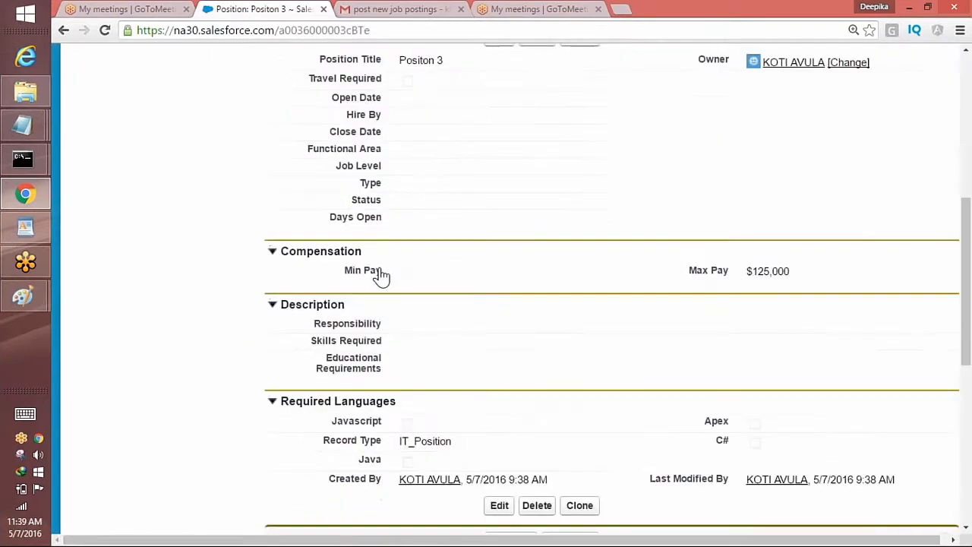
scroll(254, 162, down, 6)
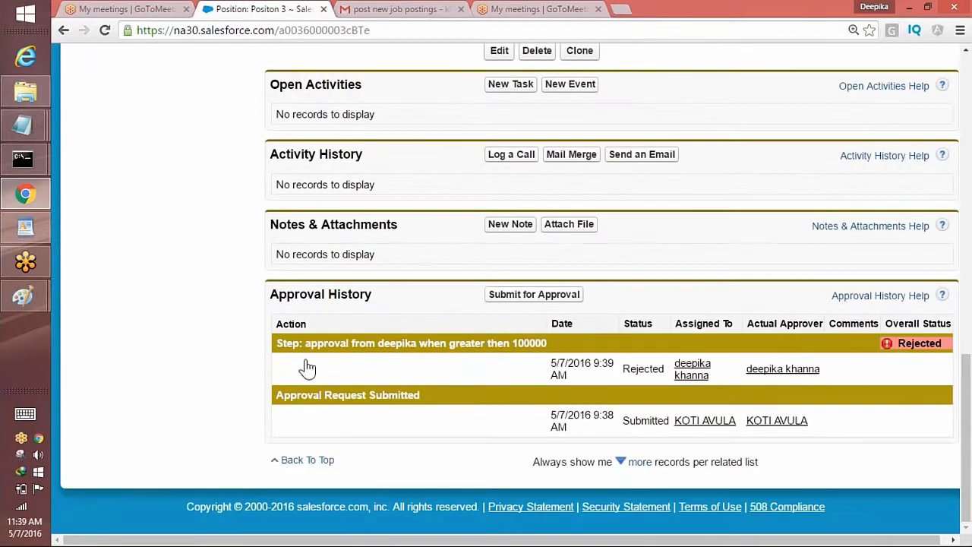
scroll(306, 366, up, 10)
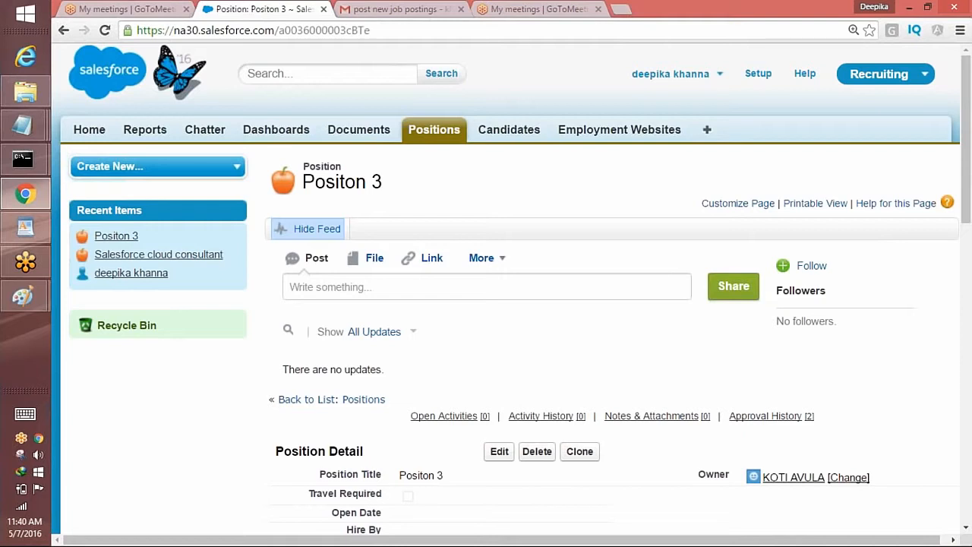
click(545, 26)
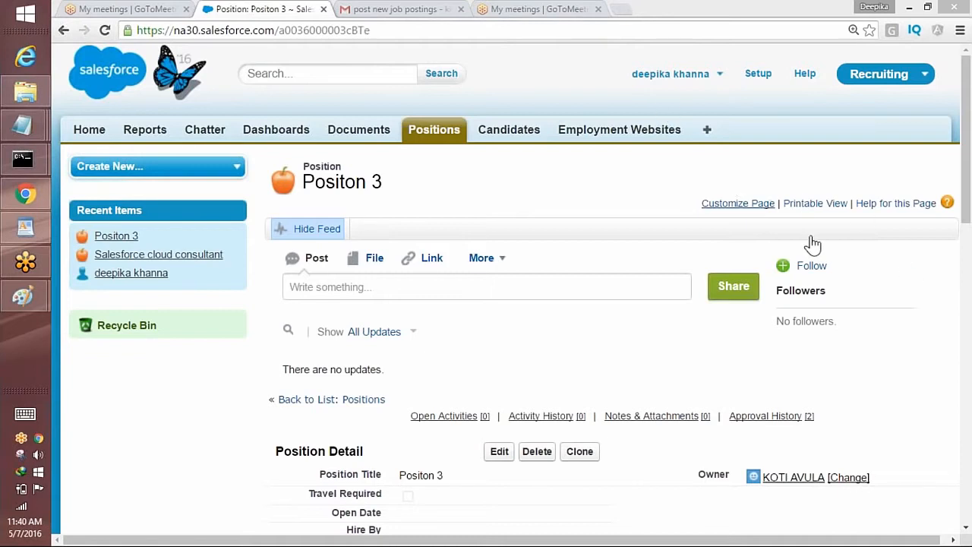
click(654, 74)
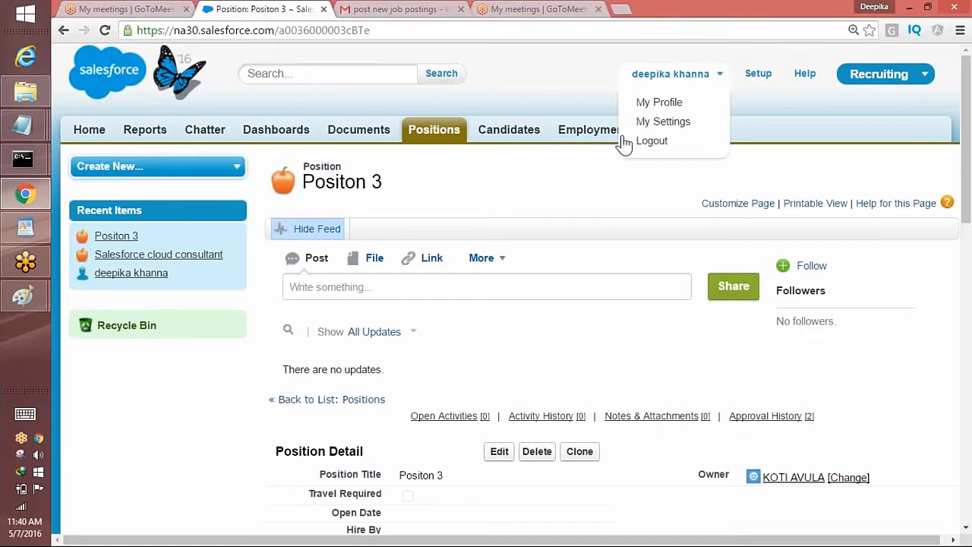
click(631, 111)
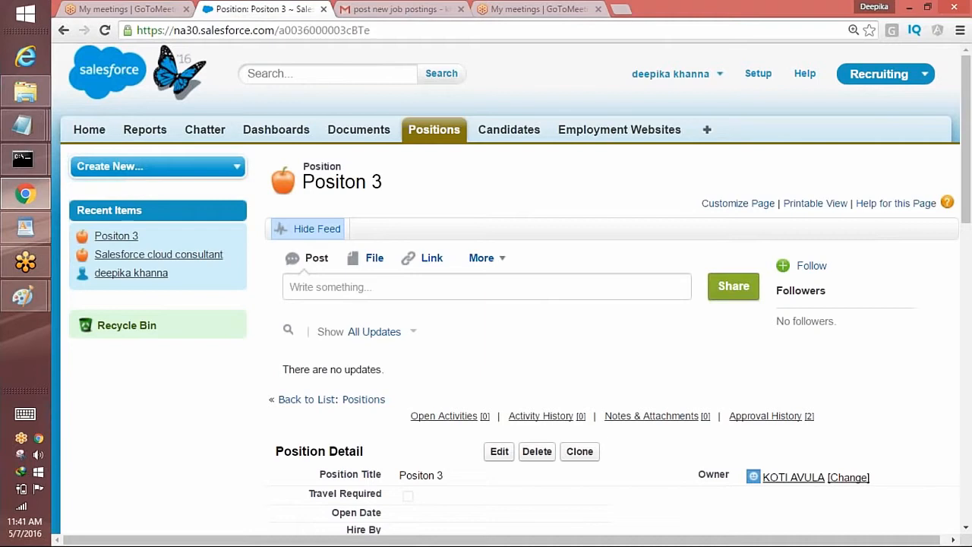
Switch to Paint and start a new blank drawing, discarding the existing sketch without saving.
click(26, 308)
click(141, 371)
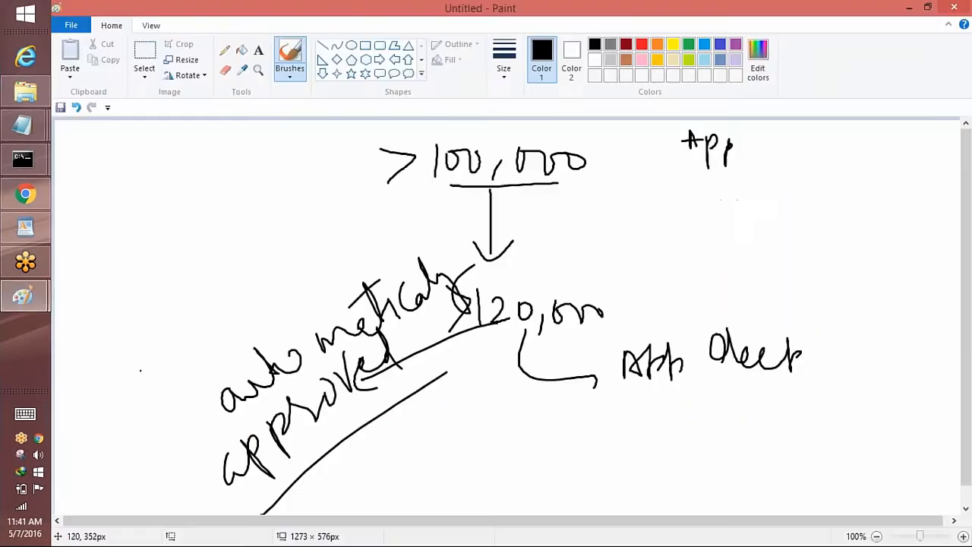
click(71, 25)
click(93, 53)
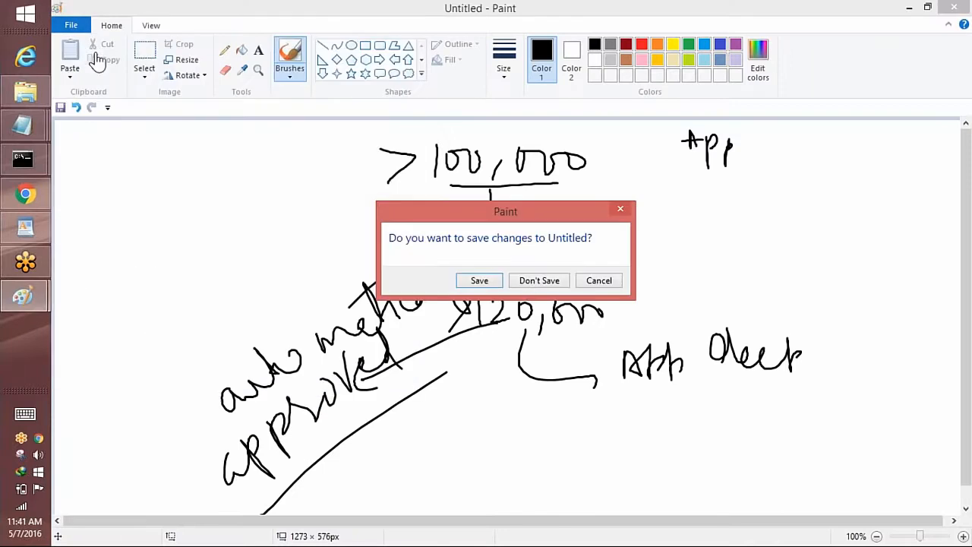
click(532, 287)
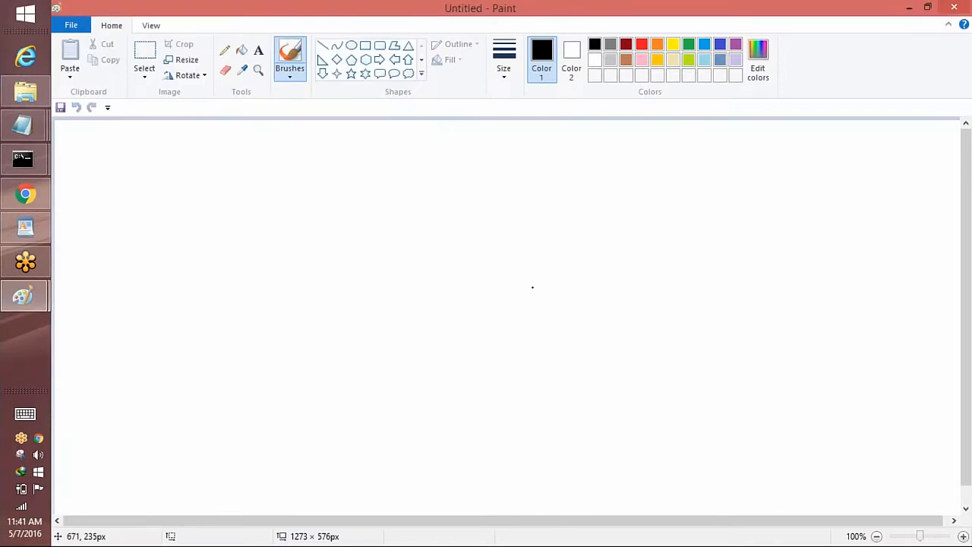
Handwrite the entry condition "> 100,000" near the canvas's upper edge and the word "Entry" beside it.
mouse_move(449, 146)
mouse_down()
mouse_move(470, 163)
mouse_move(454, 180)
mouse_up()
mouse_move(499, 146)
mouse_down()
mouse_move(499, 180)
mouse_move(543, 159)
mouse_up()
mouse_move(559, 166)
mouse_down()
mouse_move(558, 175)
mouse_move(601, 157)
mouse_move(629, 170)
mouse_move(633, 159)
mouse_up()
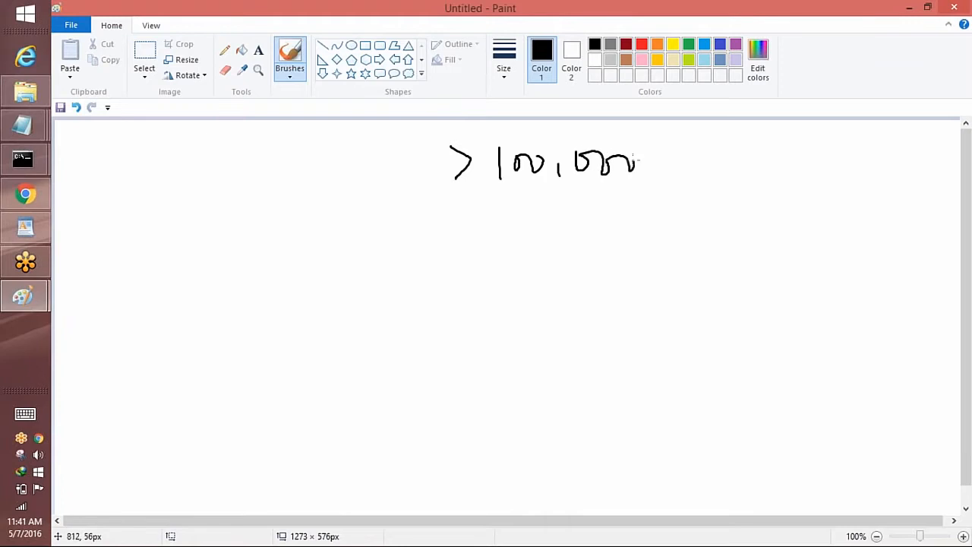
mouse_move(295, 145)
mouse_down()
mouse_move(269, 164)
mouse_move(336, 174)
mouse_move(319, 204)
mouse_up()
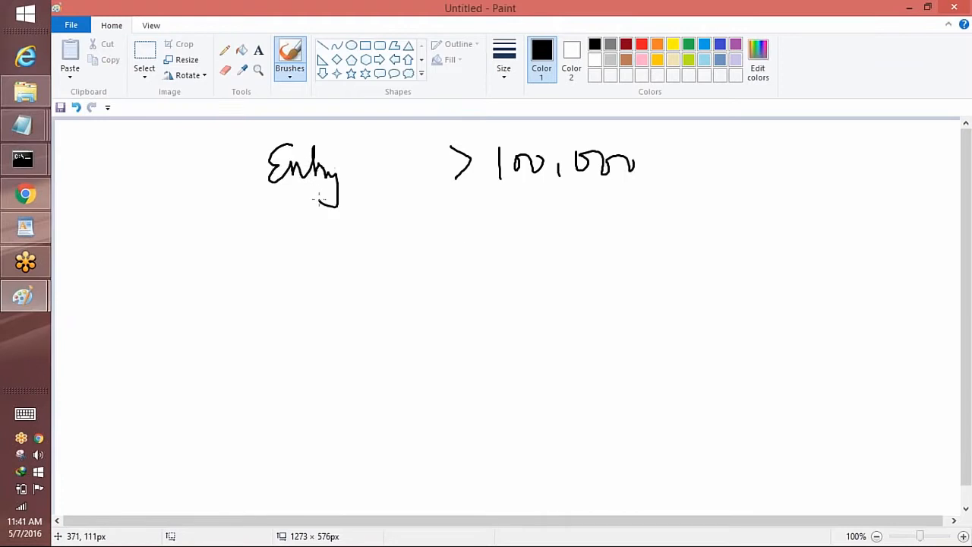
Draw a decision diamond below the entry condition with a line leading into it and the condition "> 120,000".
mouse_move(462, 243)
mouse_down()
mouse_move(425, 288)
mouse_move(511, 281)
mouse_up()
mouse_move(425, 290)
mouse_down()
mouse_move(454, 331)
mouse_move(511, 281)
mouse_up()
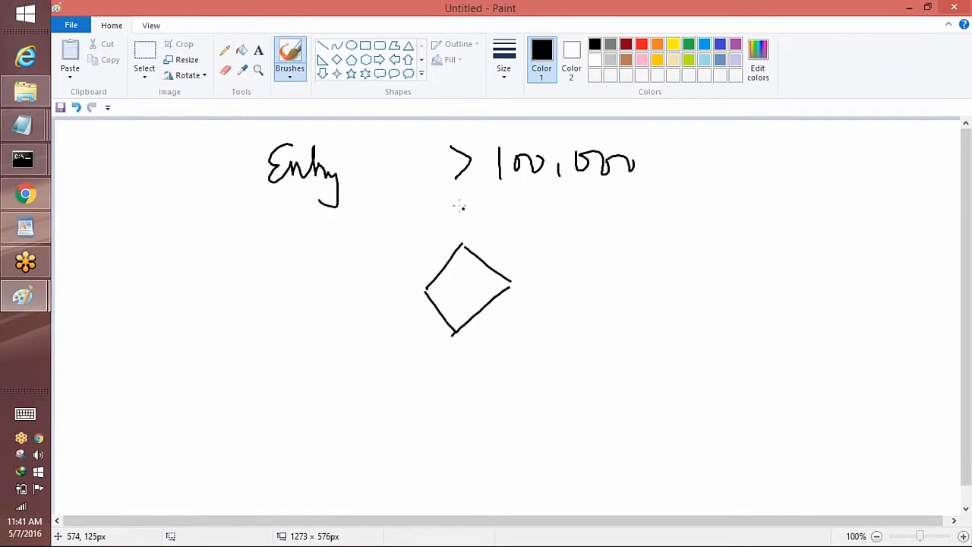
mouse_move(460, 206)
mouse_down()
mouse_move(460, 243)
mouse_move(479, 233)
mouse_up()
drag(519, 202, 519, 228)
mouse_move(525, 208)
mouse_down()
mouse_move(537, 205)
mouse_move(538, 228)
mouse_up()
drag(548, 208, 548, 219)
drag(565, 214, 566, 232)
mouse_move(585, 214)
mouse_down()
mouse_move(611, 224)
mouse_move(653, 214)
mouse_up()
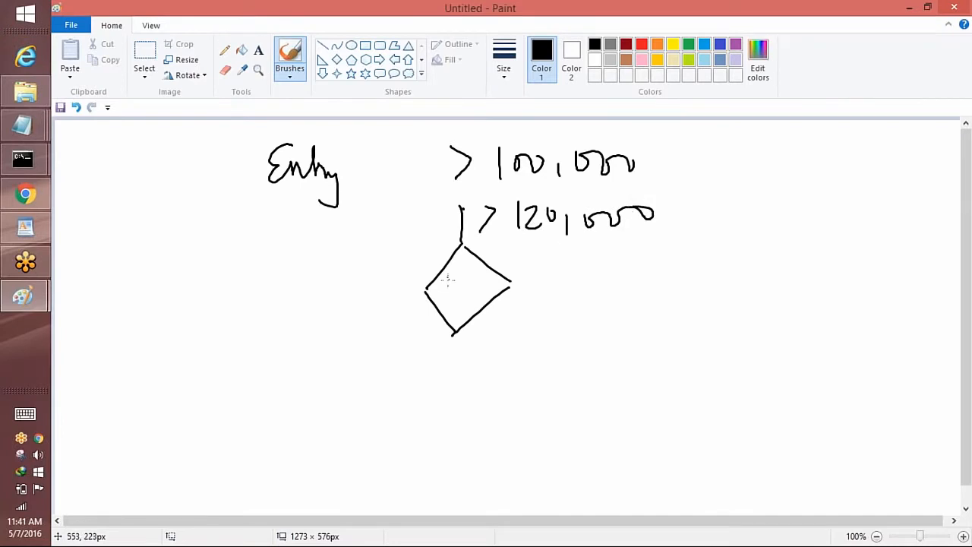
Handwrite the first approver's short name inside the decision diamond.
drag(450, 278, 454, 296)
drag(459, 286, 472, 296)
drag(476, 286, 482, 312)
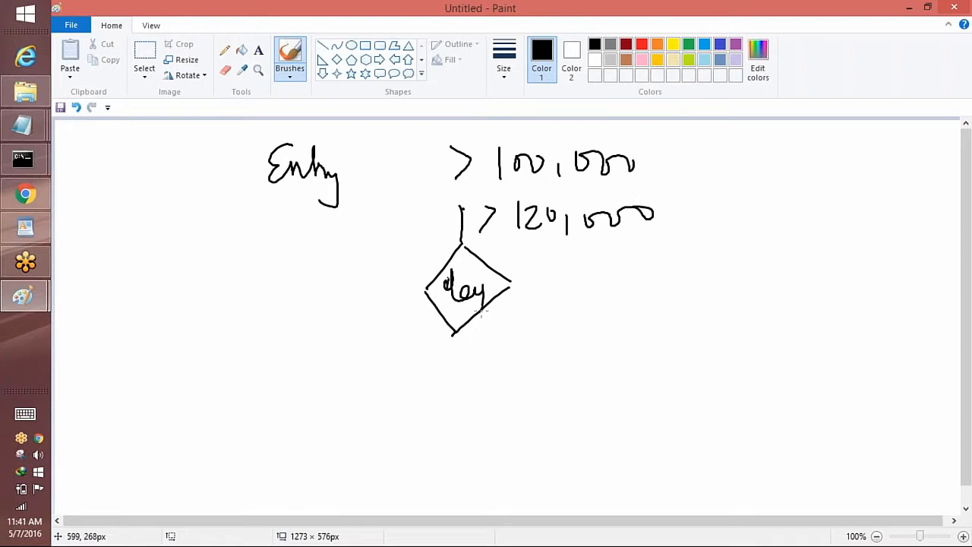
Draw two branches from the first diamond, marking one A for approved and the other R for rejected.
drag(422, 291, 344, 305)
mouse_move(313, 261)
mouse_down()
mouse_move(309, 287)
mouse_move(325, 284)
mouse_up()
drag(309, 278, 335, 280)
drag(536, 281, 621, 275)
drag(601, 236, 603, 267)
mouse_move(603, 237)
mouse_down()
mouse_move(606, 252)
mouse_move(634, 266)
mouse_up()
Extend the A branch down to a second decision diamond and write the condition "> 150,000" beside it.
mouse_move(344, 305)
mouse_down()
mouse_move(351, 369)
mouse_move(315, 420)
mouse_up()
drag(353, 365, 402, 413)
drag(315, 421, 359, 446)
drag(402, 415, 362, 448)
mouse_move(394, 350)
mouse_down()
mouse_move(400, 373)
mouse_move(446, 356)
mouse_move(453, 372)
mouse_up()
mouse_move(444, 344)
mouse_down()
mouse_move(467, 338)
mouse_move(497, 366)
mouse_move(565, 346)
mouse_move(540, 328)
mouse_up()
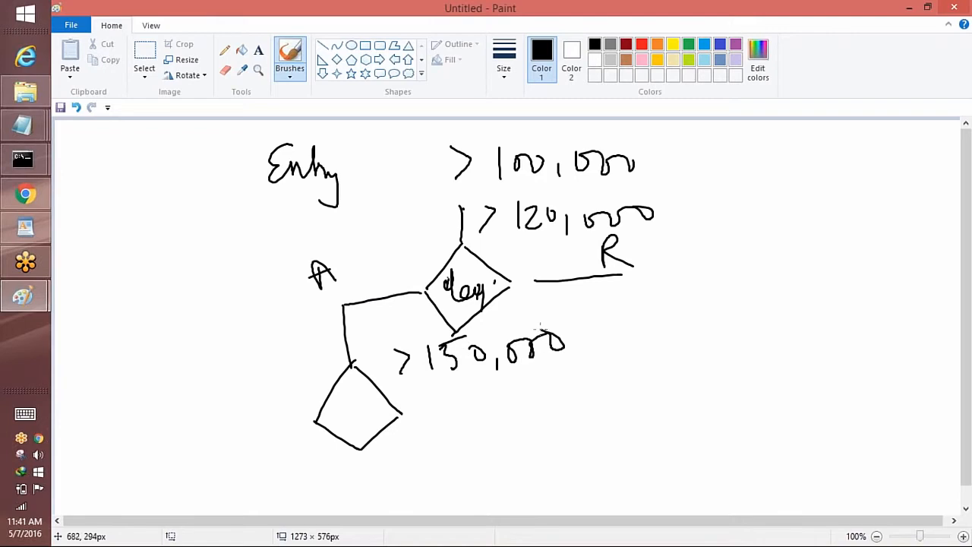
Handwrite the second approver's short name inside the second diamond and underline the 150,000 condition.
mouse_move(341, 400)
mouse_down()
mouse_move(328, 408)
mouse_move(341, 422)
mouse_move(363, 416)
mouse_up()
drag(366, 409, 390, 418)
scroll(966, 373, down, 1)
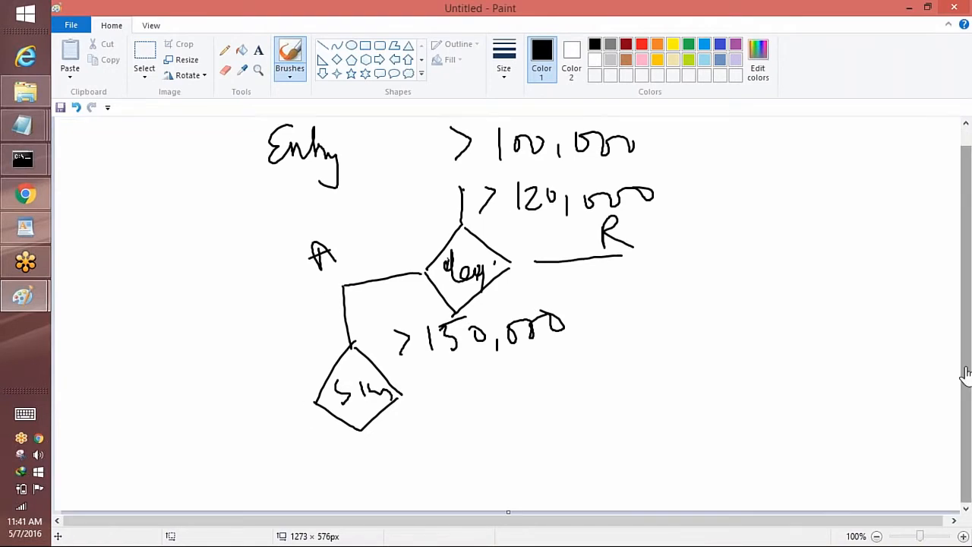
drag(437, 368, 529, 351)
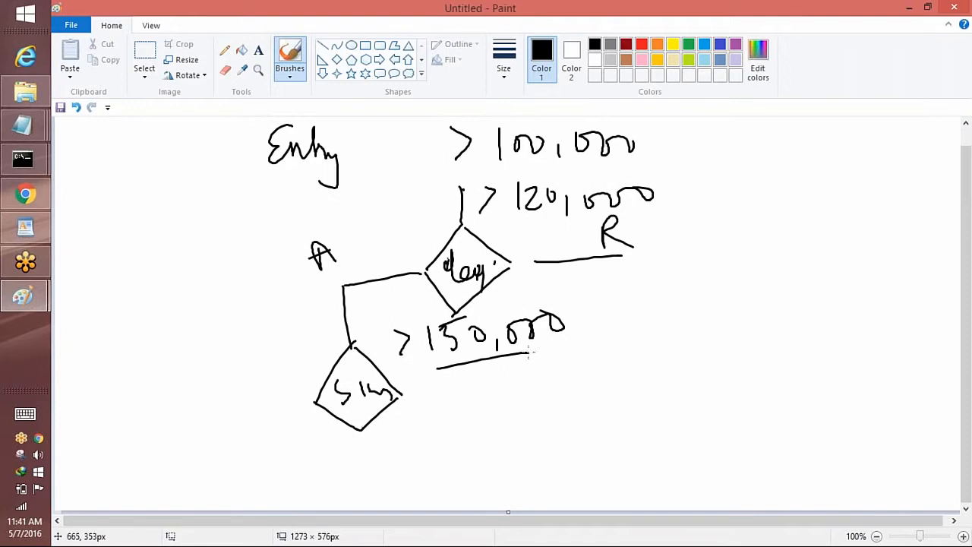
Branch the second diamond into outcomes R and A, and connect the A outcome to a small third diamond.
mouse_move(362, 430)
mouse_down()
mouse_move(367, 477)
mouse_move(306, 482)
mouse_up()
drag(393, 463, 488, 456)
mouse_move(461, 448)
mouse_down()
mouse_move(462, 427)
mouse_move(495, 439)
mouse_move(489, 430)
mouse_up()
mouse_move(295, 477)
mouse_down()
mouse_move(289, 450)
mouse_move(324, 469)
mouse_up()
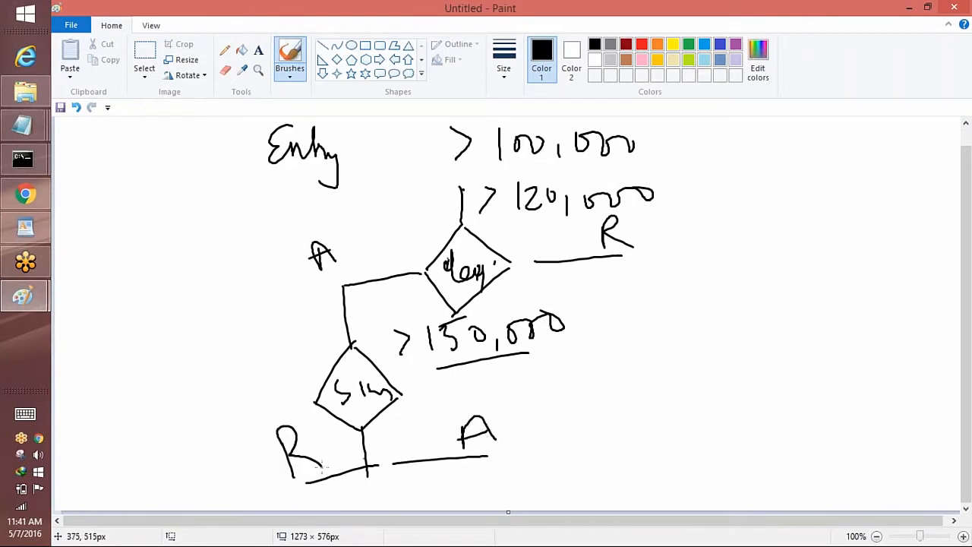
mouse_move(420, 461)
mouse_down()
mouse_move(490, 478)
mouse_move(544, 471)
mouse_move(578, 491)
mouse_up()
drag(566, 451, 583, 490)
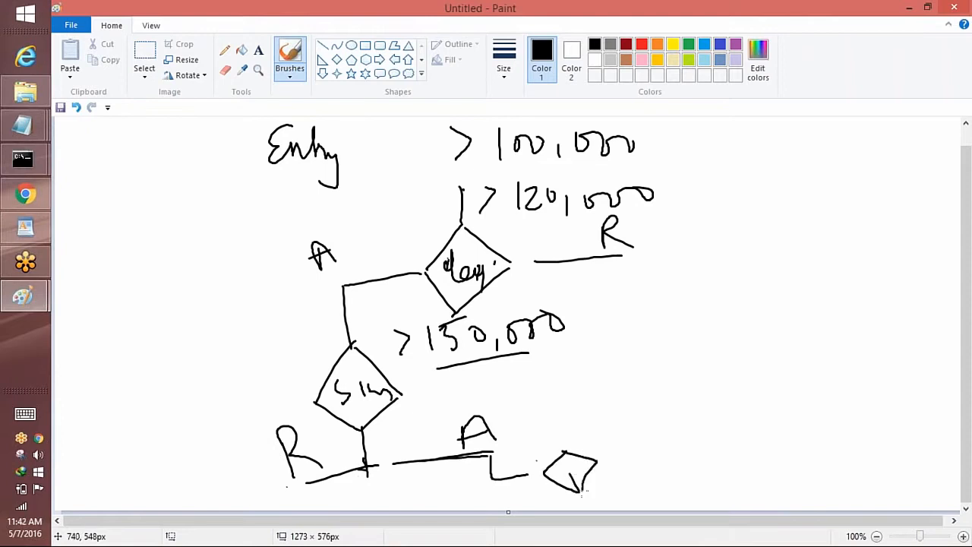
Write the example "> 130,000" beside the flowchart with an arrow down to A, and retrace the first diamond's lower edges.
mouse_move(723, 225)
mouse_down()
mouse_move(721, 255)
mouse_move(799, 236)
mouse_up()
mouse_move(820, 229)
mouse_down()
mouse_move(818, 245)
mouse_move(872, 221)
mouse_up()
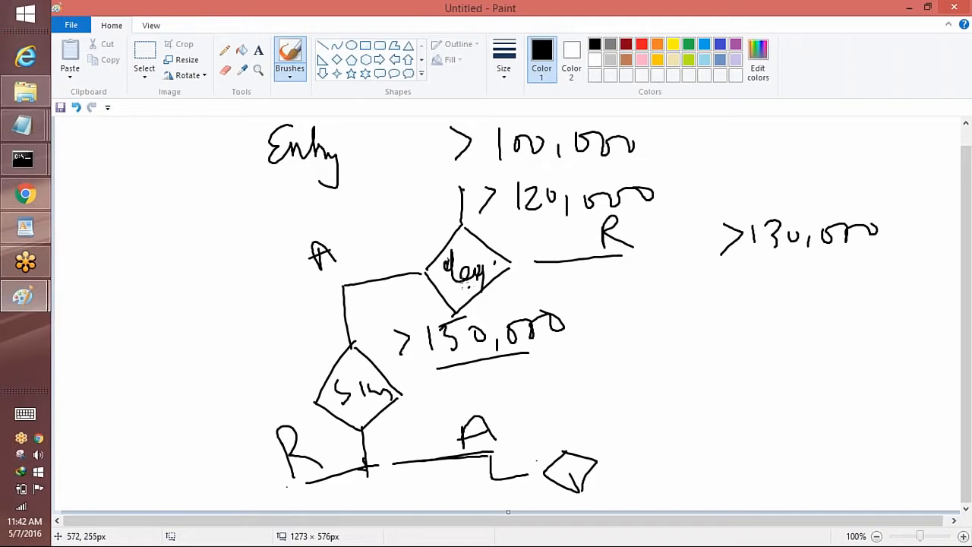
drag(764, 262, 773, 283)
drag(745, 323, 775, 313)
drag(427, 255, 477, 294)
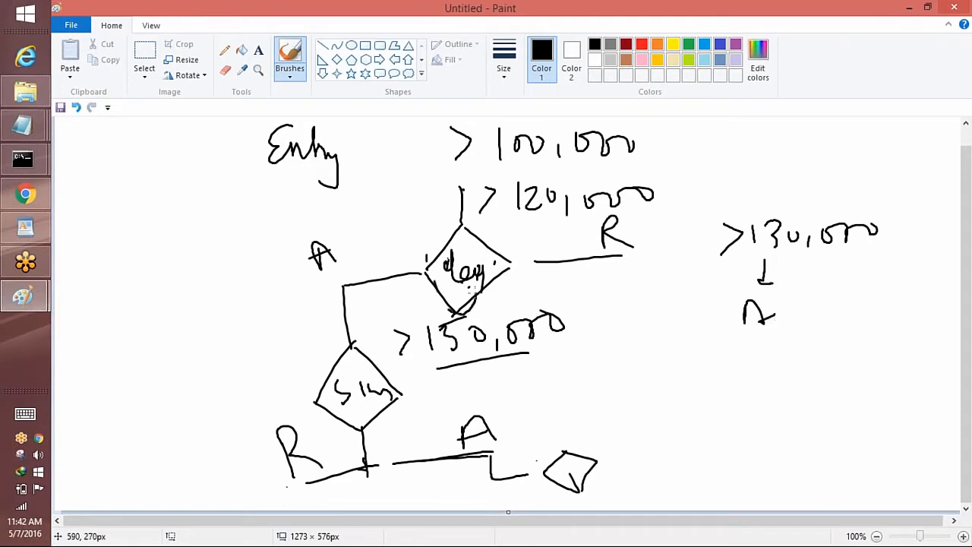
Write "> 120,000" below the 130,000 example, turn its sign into "<", add "> 100" before it and underline the amount.
mouse_move(813, 270)
mouse_down()
mouse_move(811, 302)
mouse_move(878, 291)
mouse_up()
drag(896, 282, 903, 297)
mouse_move(909, 283)
mouse_down()
mouse_move(925, 302)
mouse_move(945, 273)
mouse_up()
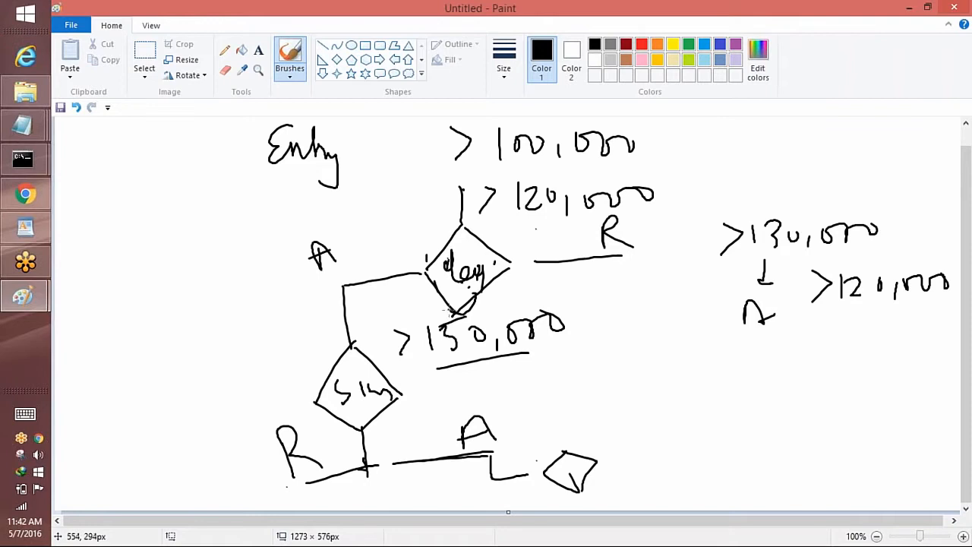
mouse_move(843, 264)
mouse_down()
mouse_move(809, 302)
mouse_move(827, 279)
mouse_move(833, 315)
mouse_up()
drag(641, 279, 652, 314)
mouse_move(688, 283)
mouse_down()
mouse_move(688, 308)
mouse_move(716, 297)
mouse_up()
mouse_move(721, 287)
mouse_down()
mouse_move(751, 298)
mouse_move(752, 284)
mouse_up()
drag(802, 331, 890, 325)
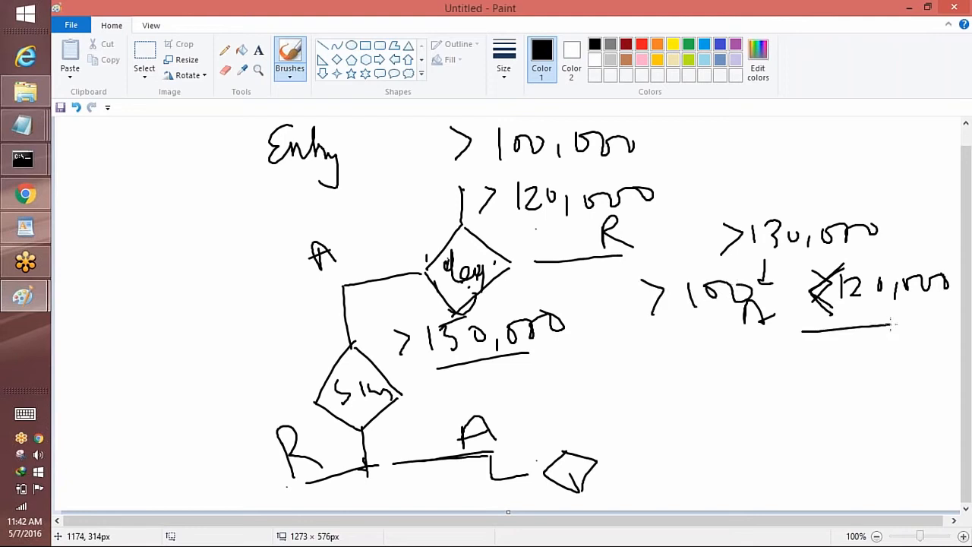
Write the example "17,000" below the underlined amount with an arrow pointing to A.
drag(758, 354, 760, 385)
mouse_move(772, 357)
mouse_down()
mouse_move(784, 378)
mouse_move(807, 373)
mouse_up()
mouse_move(813, 362)
mouse_down()
mouse_move(825, 371)
mouse_move(786, 395)
mouse_move(846, 358)
mouse_up()
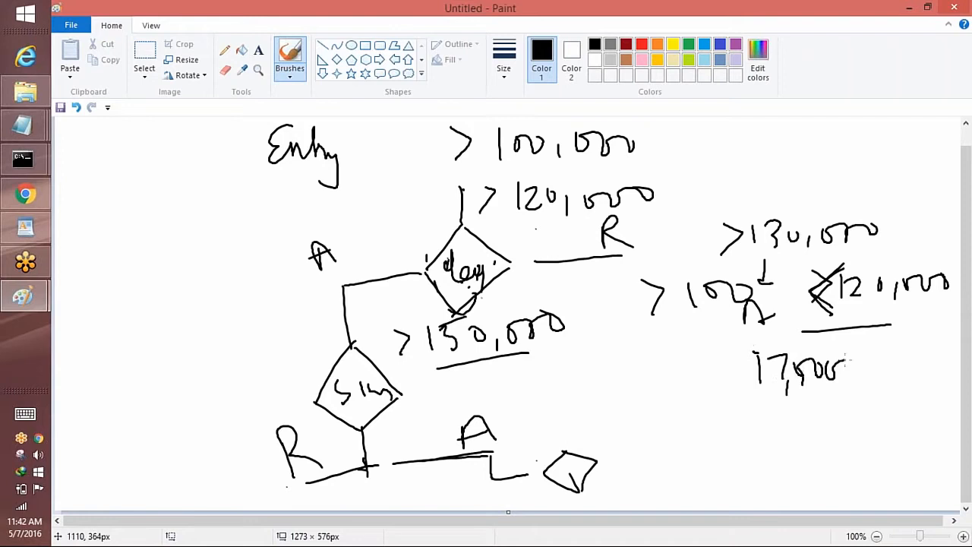
mouse_move(854, 361)
mouse_down()
mouse_move(869, 360)
mouse_move(868, 375)
mouse_up()
mouse_move(890, 342)
mouse_down()
mouse_move(884, 371)
mouse_move(910, 369)
mouse_up()
drag(882, 354, 908, 351)
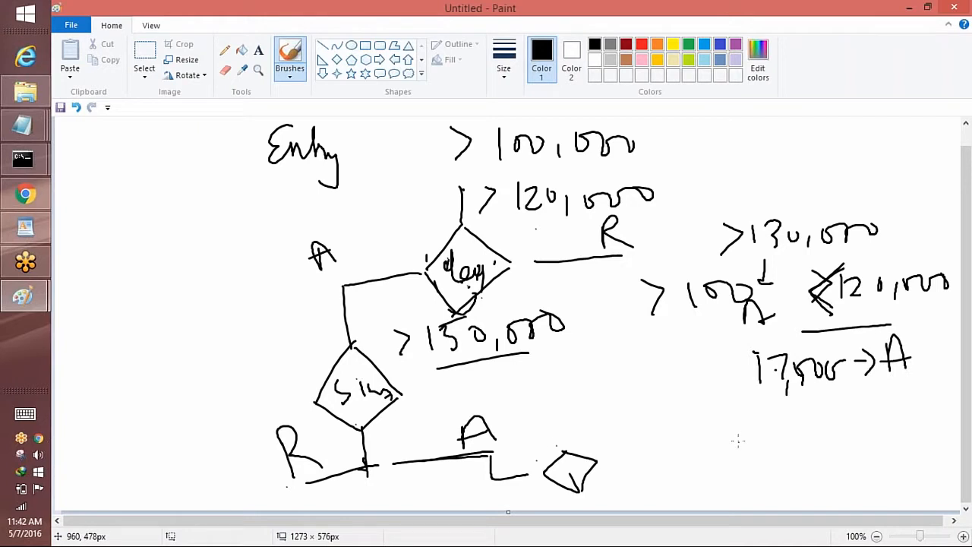
key(alt+Tab)
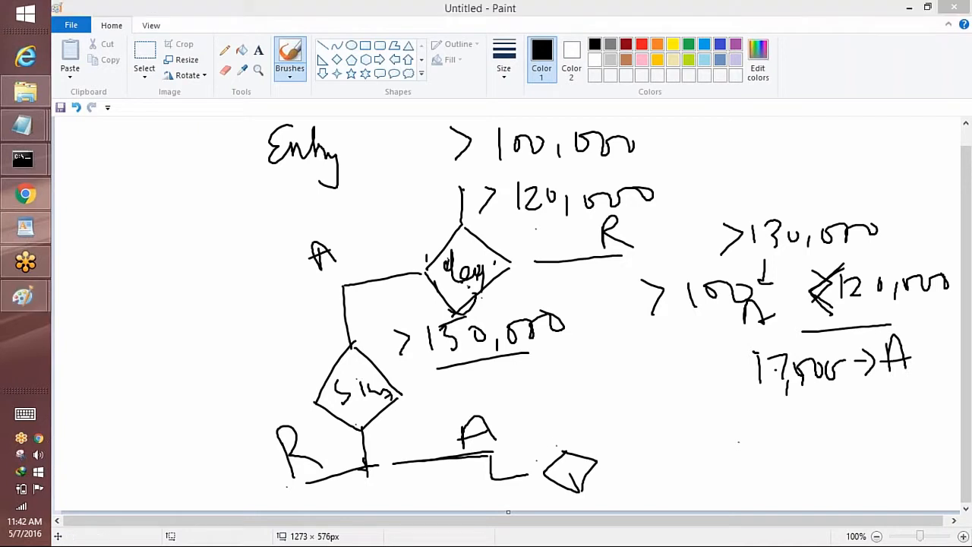
click(552, 25)
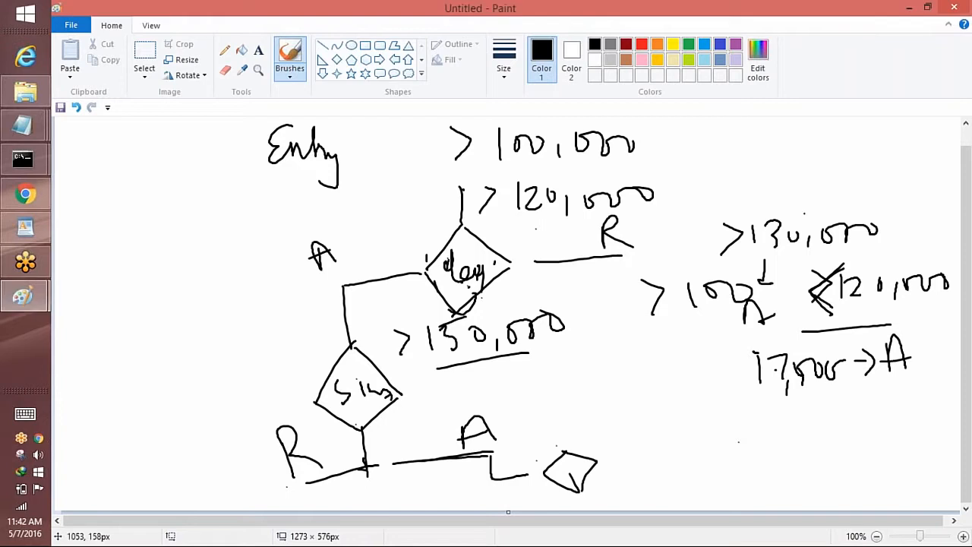
click(826, 416)
key(alt+Tab)
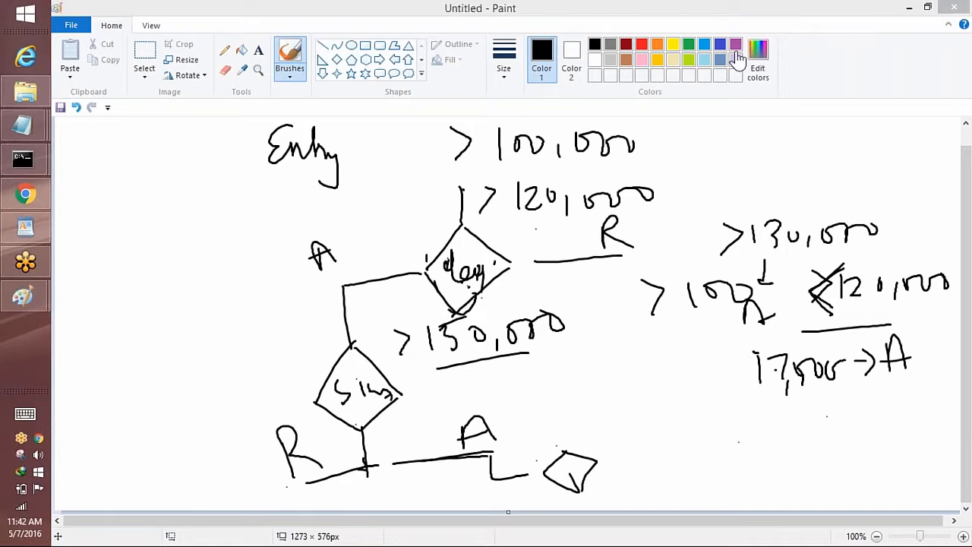
key(alt+Tab)
Start another blank Paint drawing, discarding the approval flowchart without saving.
click(71, 25)
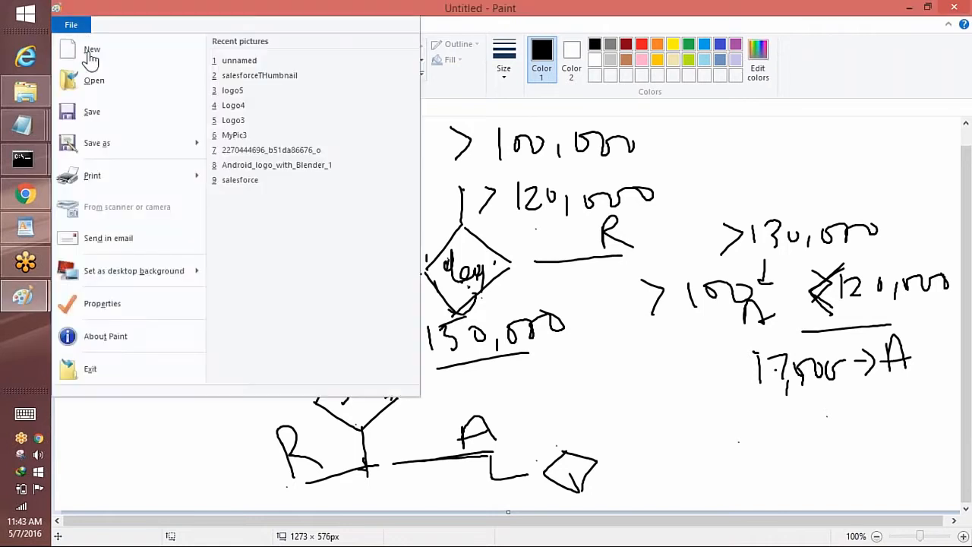
click(88, 50)
click(541, 283)
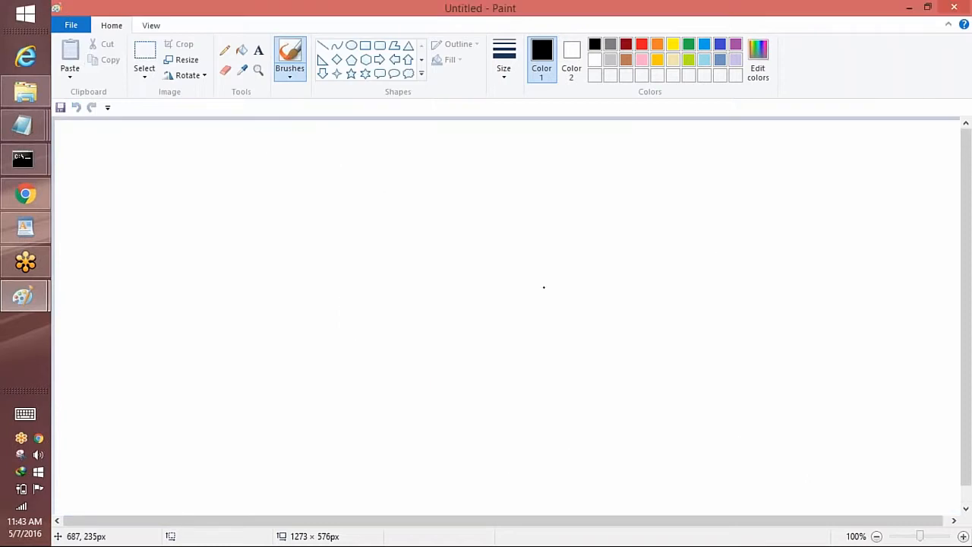
Switch to Salesforce in Chrome, log out of the approver's account and log in with the submitter's saved username.
key(alt+Tab)
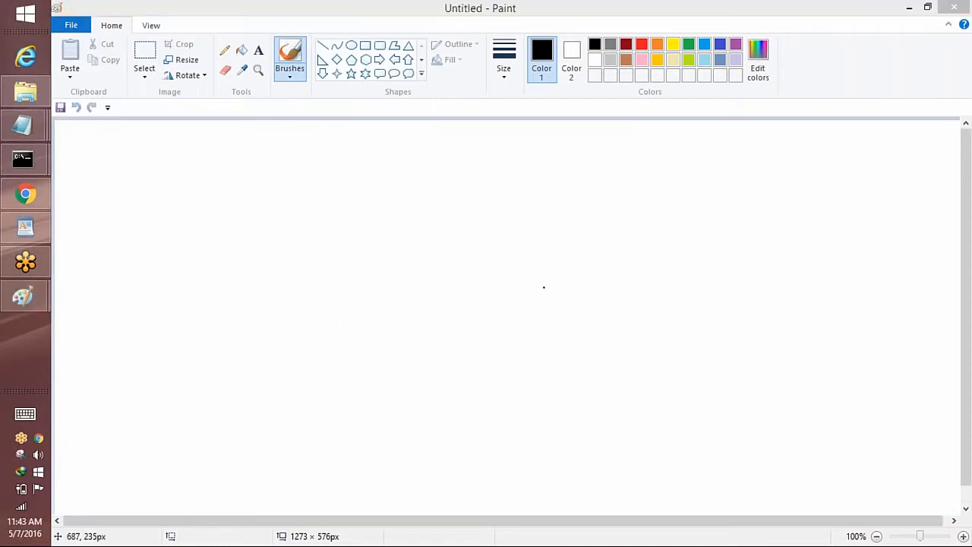
click(716, 87)
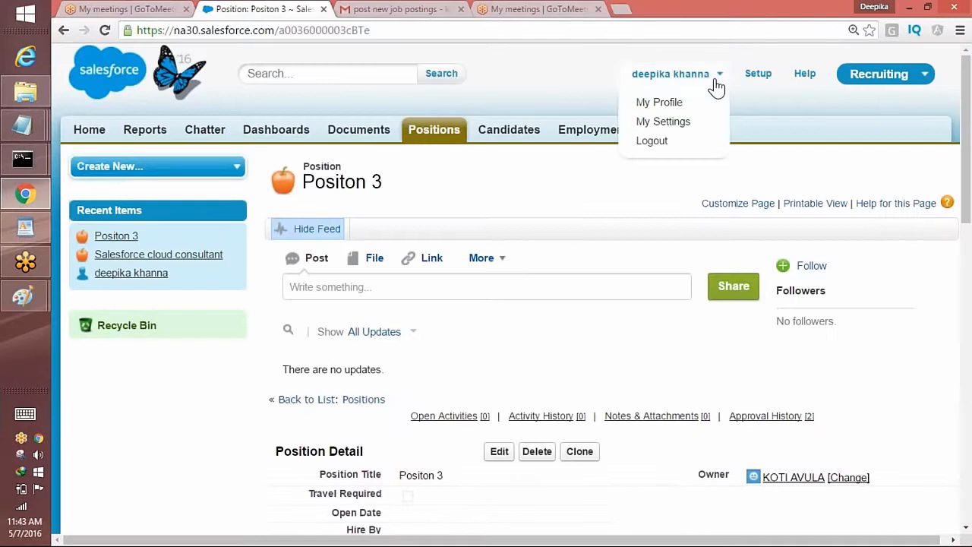
click(653, 138)
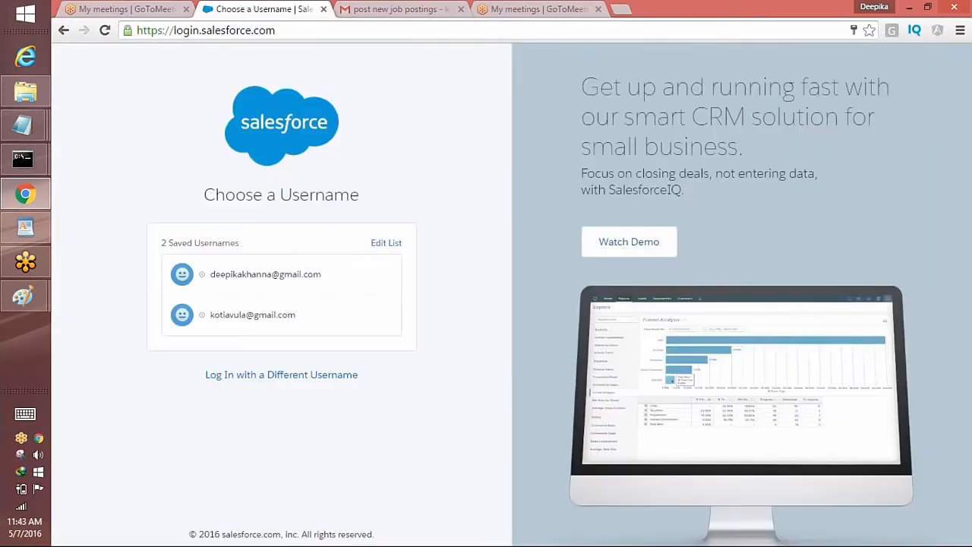
click(269, 318)
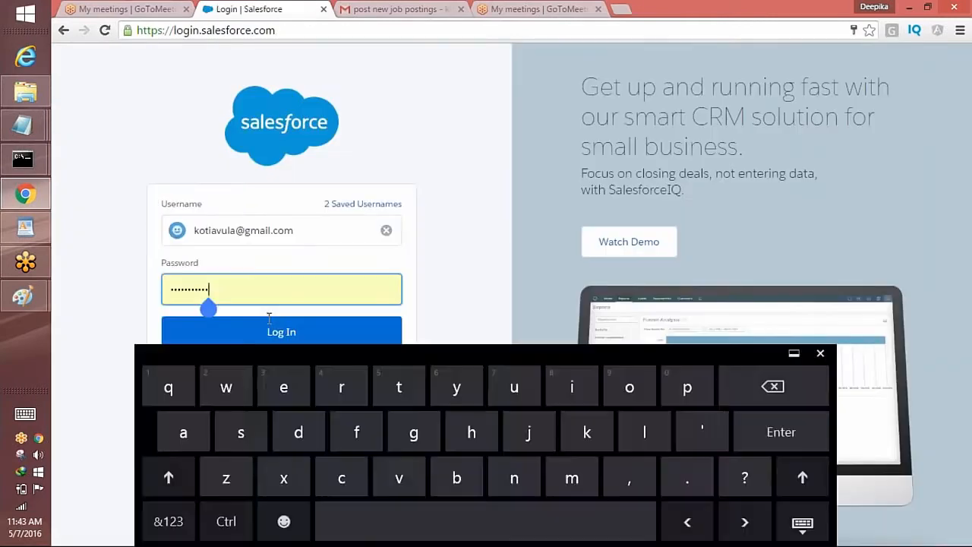
click(820, 354)
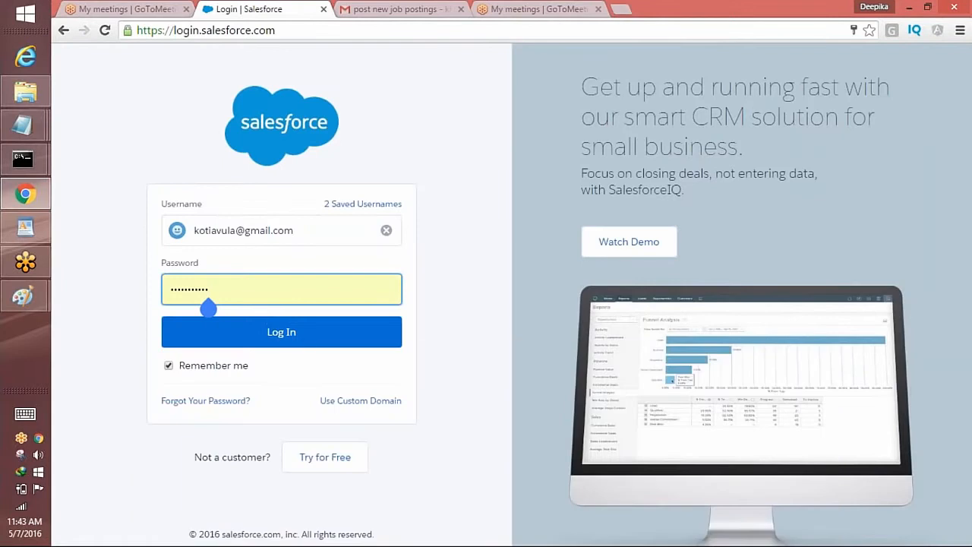
click(305, 348)
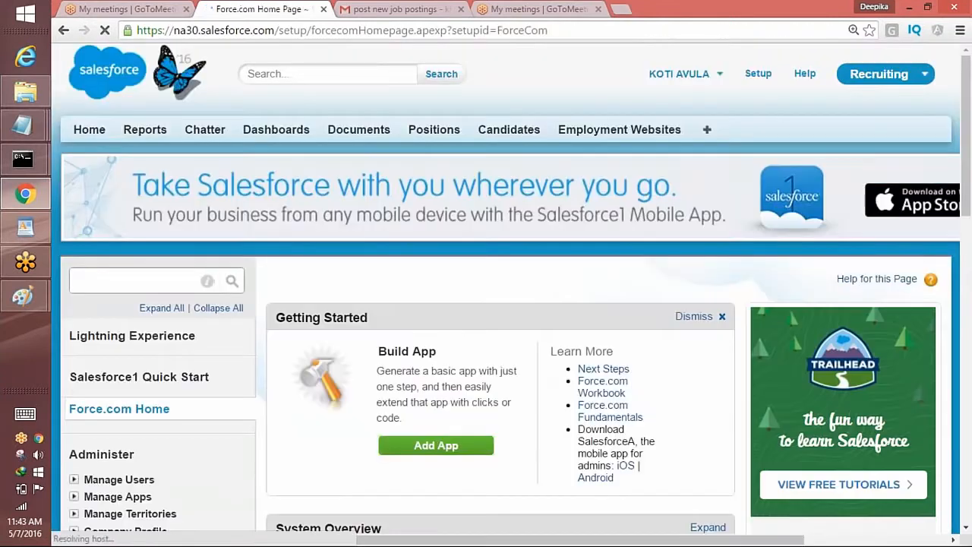
Search Setup for "approval" and open the Approval Processes page.
click(434, 130)
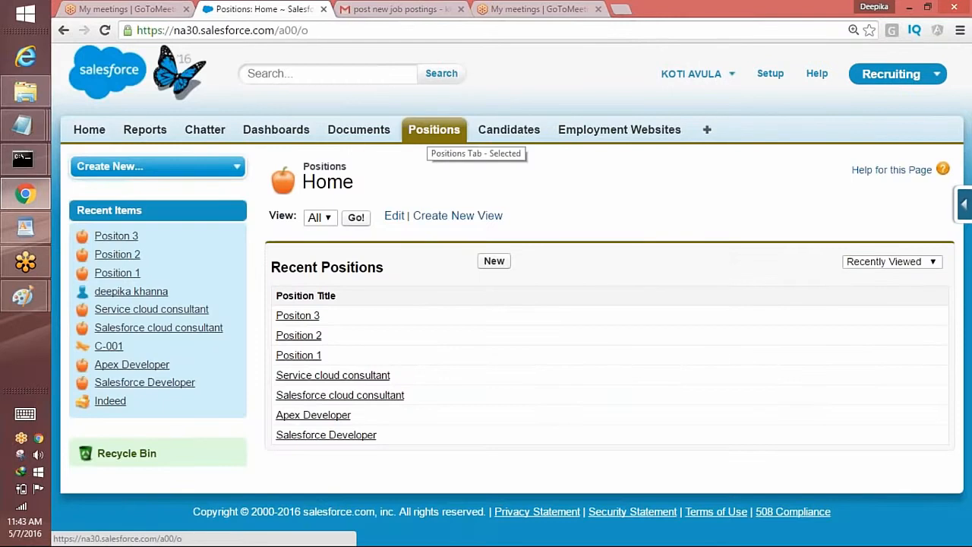
click(770, 74)
click(110, 283)
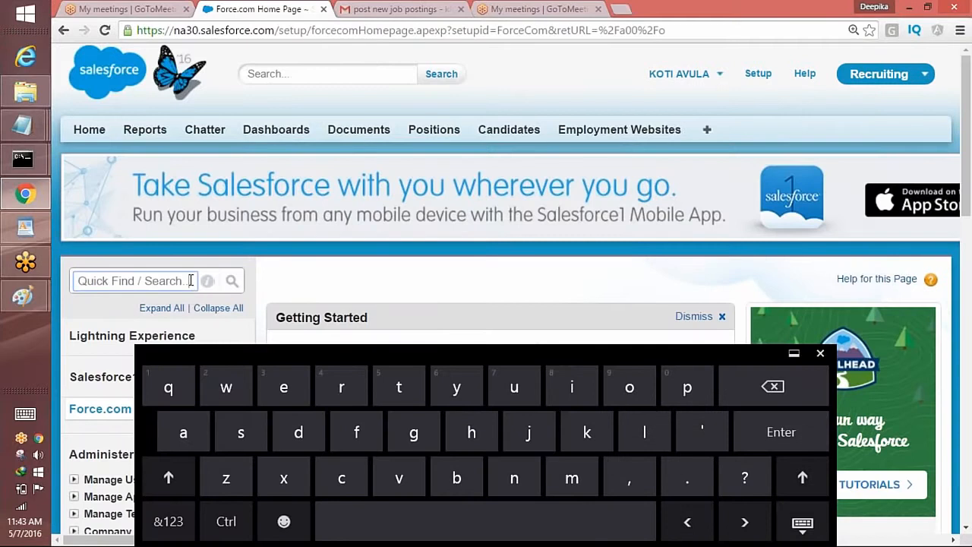
drag(191, 280, 41, 315)
key(BackSpace)
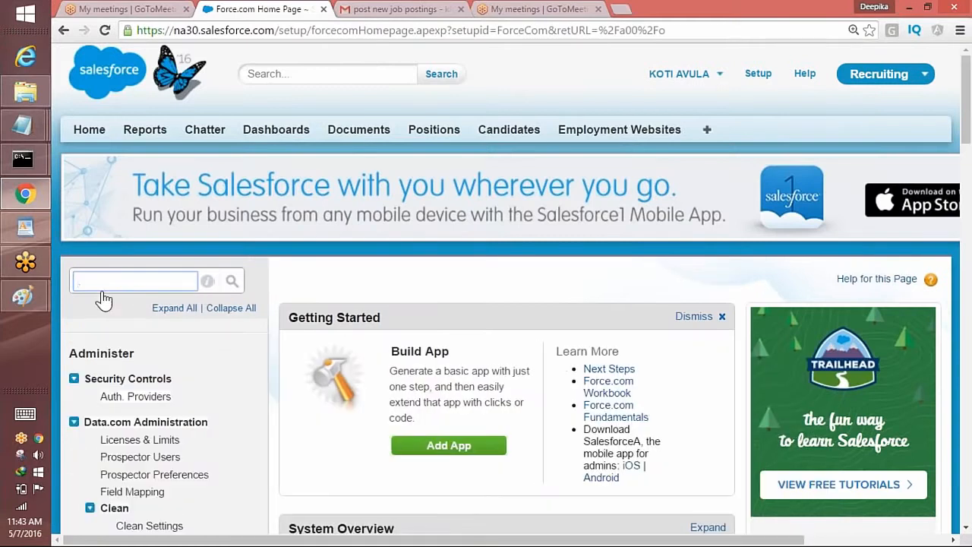
text(approval)
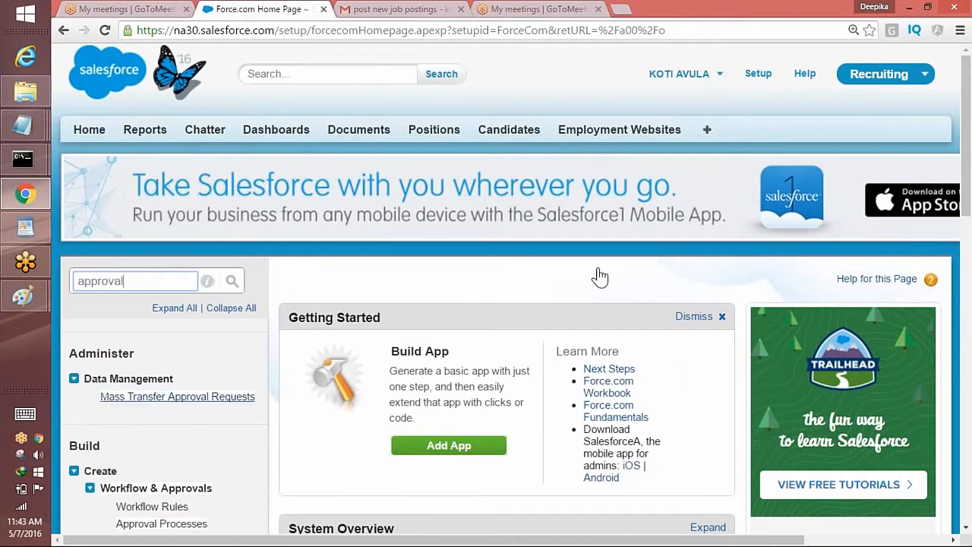
scroll(963, 261, down, 3)
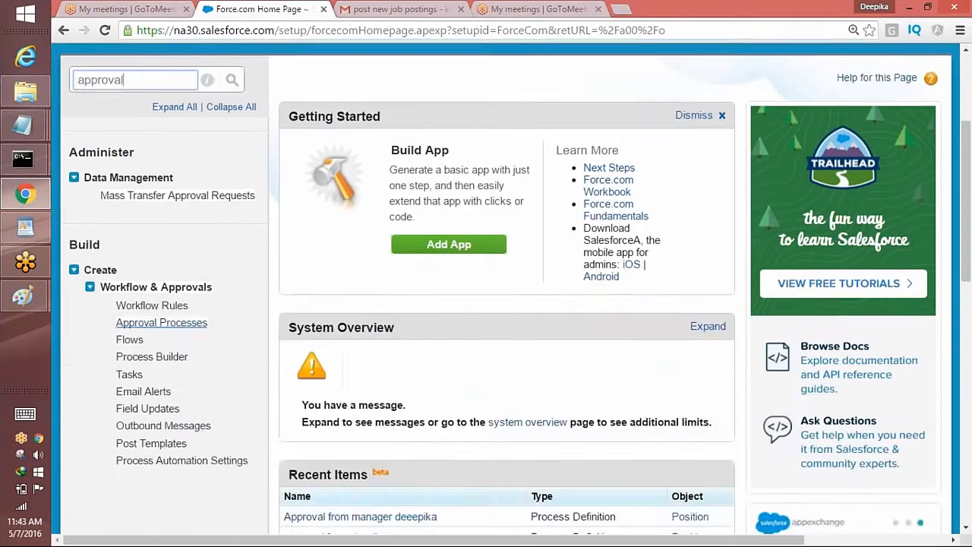
click(161, 322)
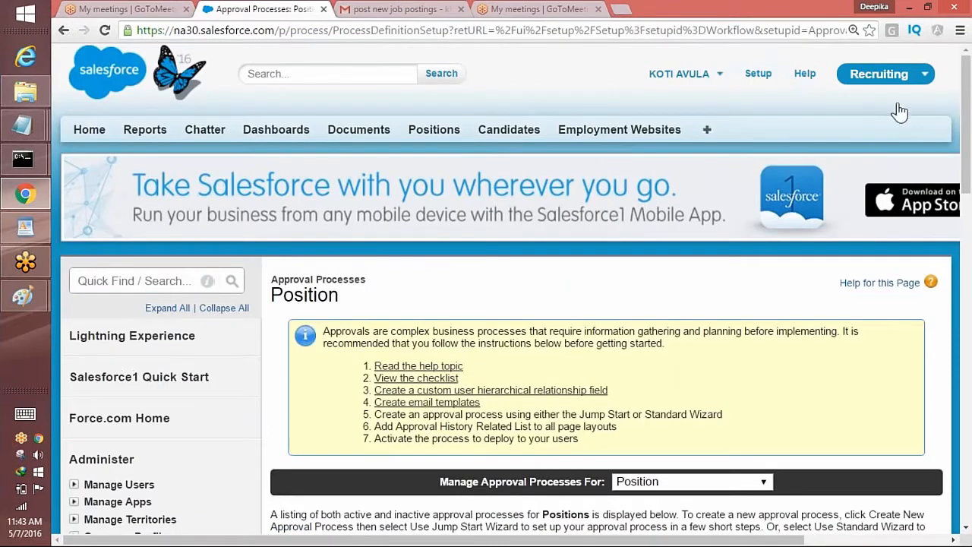
Deactivate the active approval process for the Position object.
scroll(965, 196, down, 3)
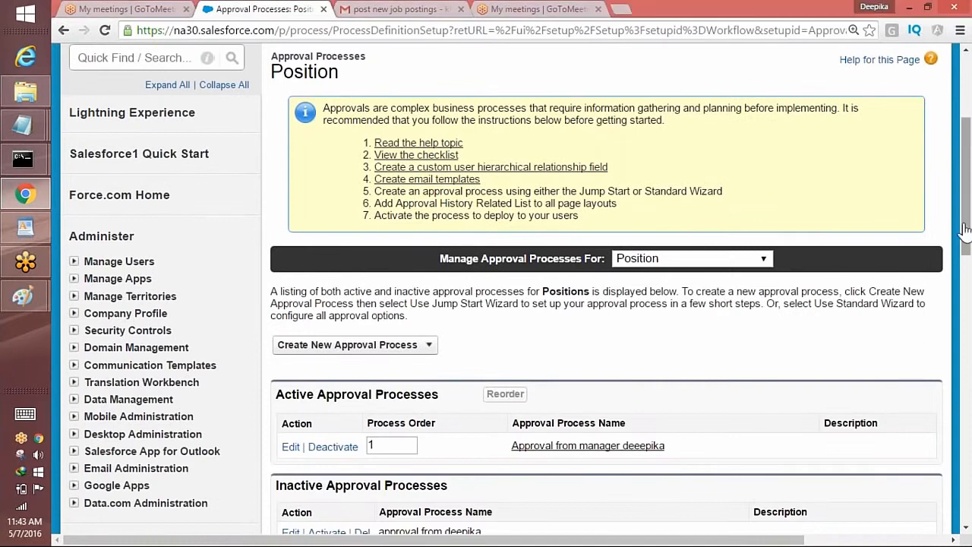
mouse_move(964, 228)
mouse_down()
mouse_move(965, 271)
mouse_move(966, 209)
mouse_move(966, 275)
mouse_move(966, 173)
mouse_move(966, 211)
mouse_up()
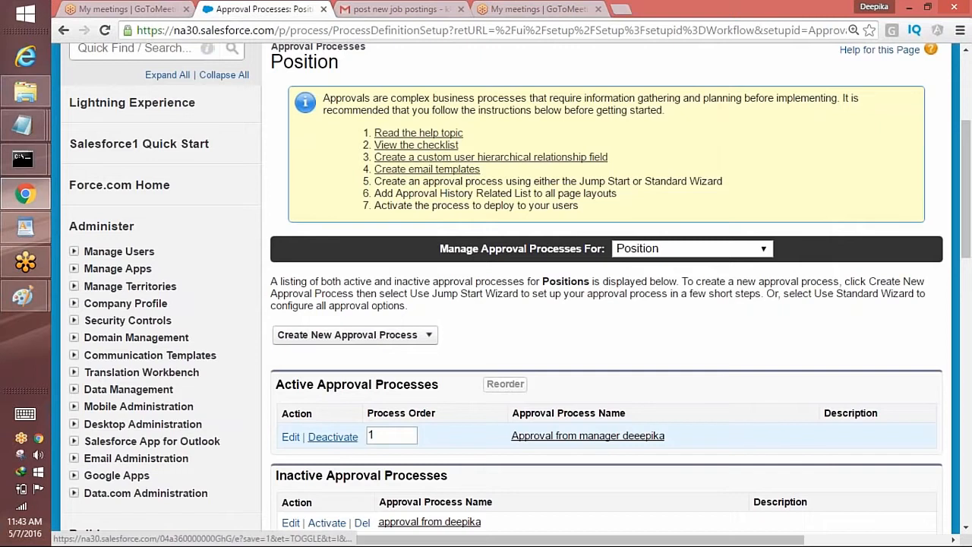
click(333, 437)
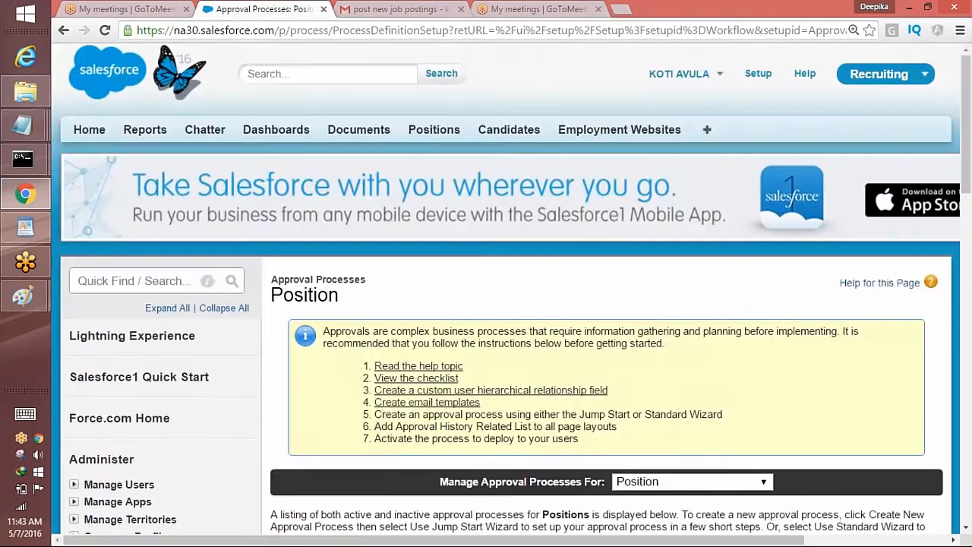
Create a new Position approval process with the standard wizard, name it "Two step approval process" and continue to the entry criteria.
scroll(963, 268, down, 4)
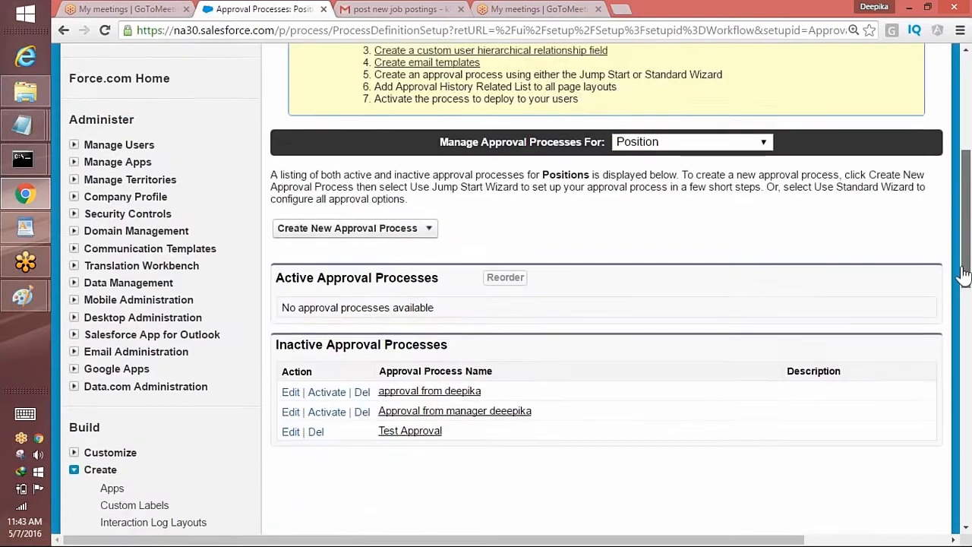
scroll(963, 267, down, 1)
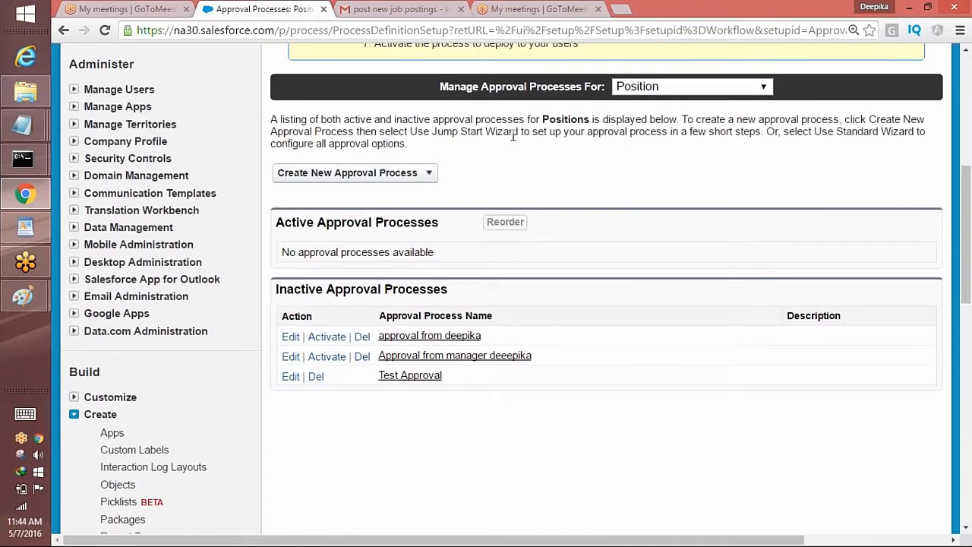
click(372, 174)
click(351, 211)
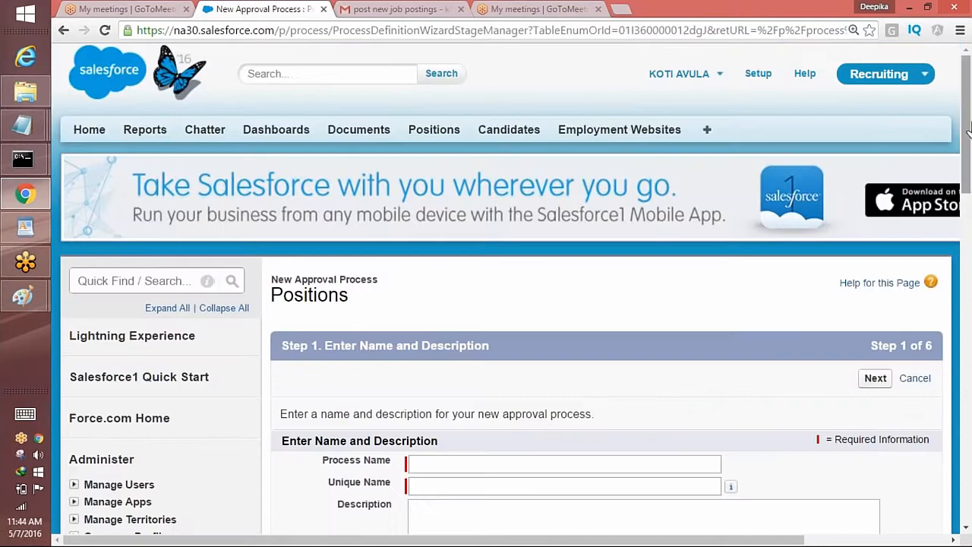
scroll(968, 131, down, 2)
click(547, 283)
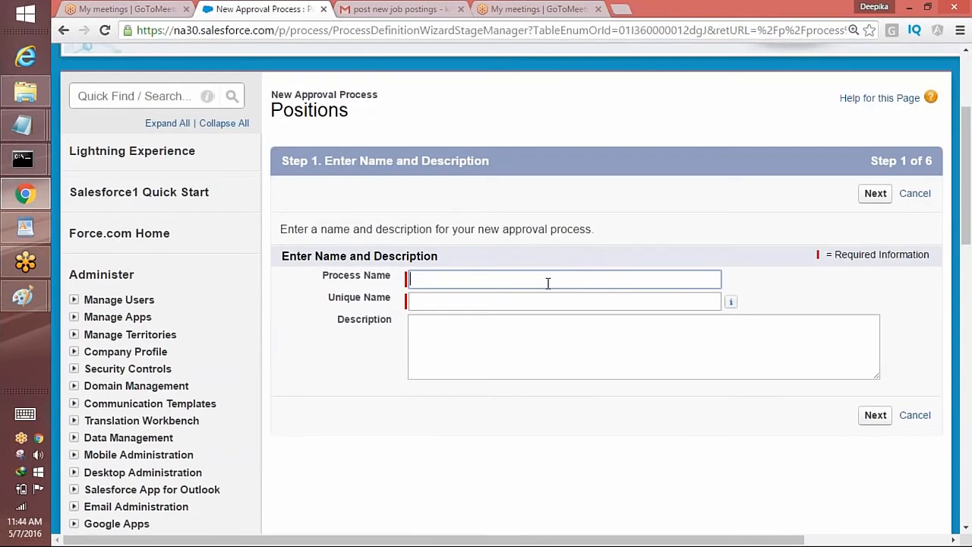
text(Two step approval process)
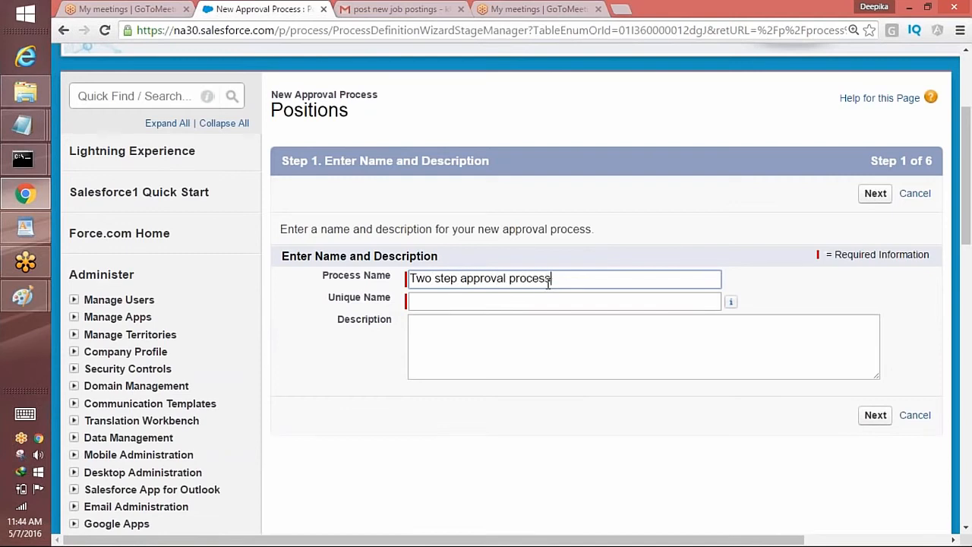
key(Tab)
click(874, 418)
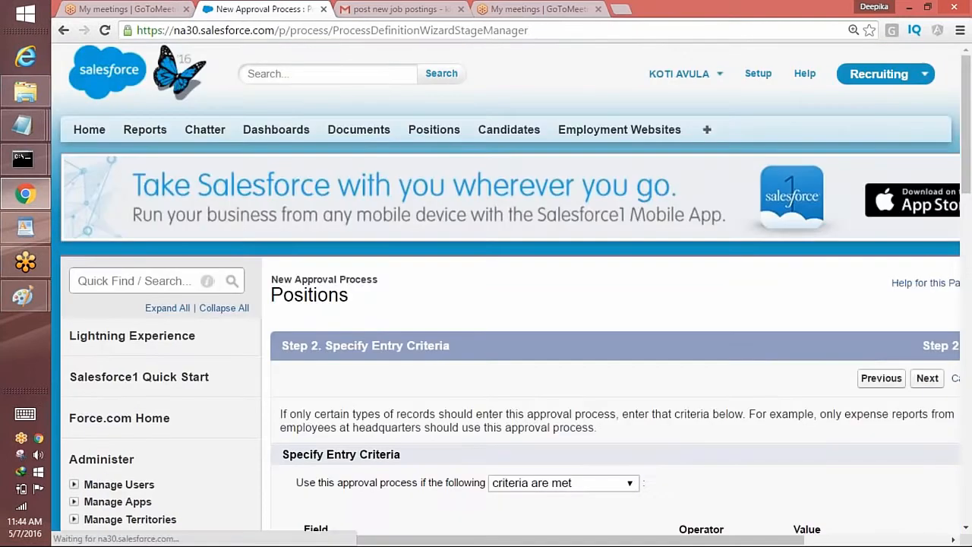
Set the entry criteria to Position: Max Pay greater than 100000 and continue to the approver settings.
drag(967, 173, 967, 245)
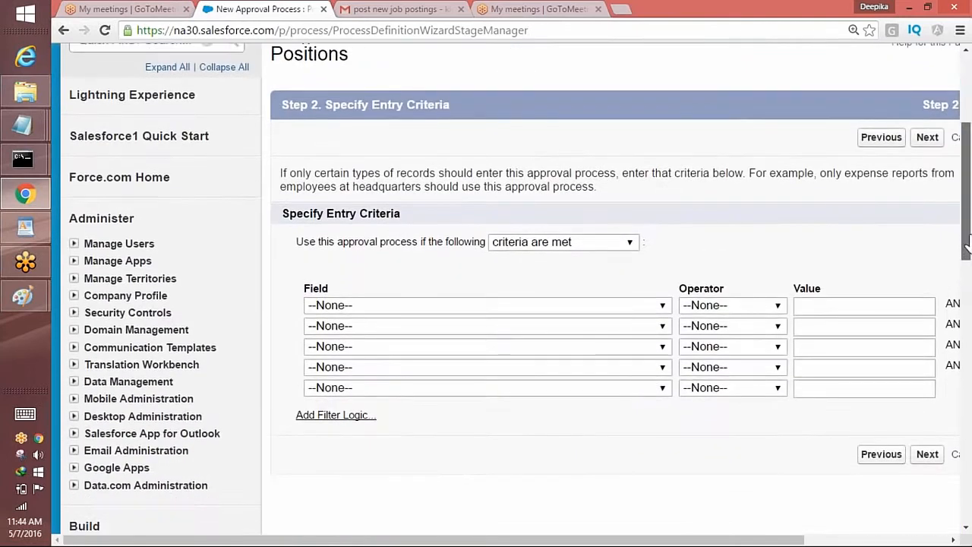
click(590, 307)
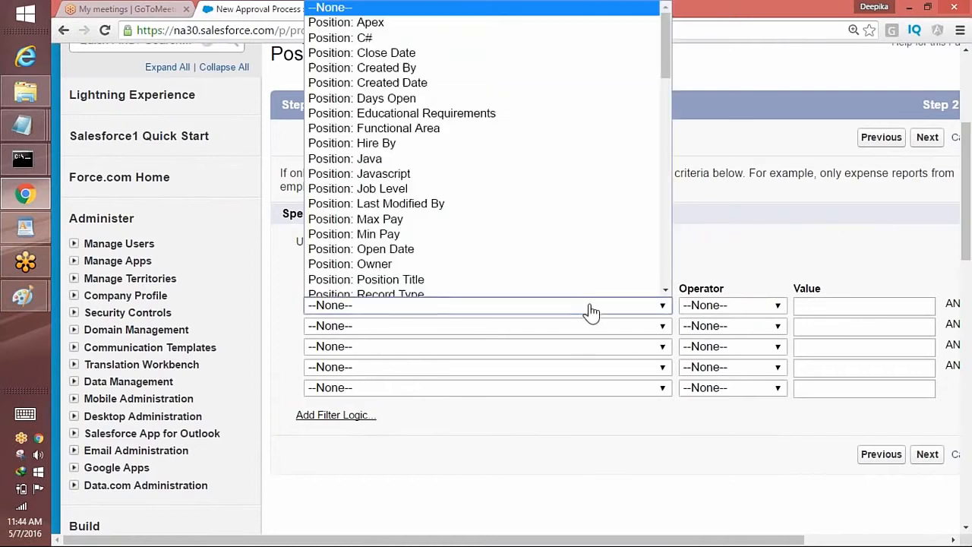
click(536, 220)
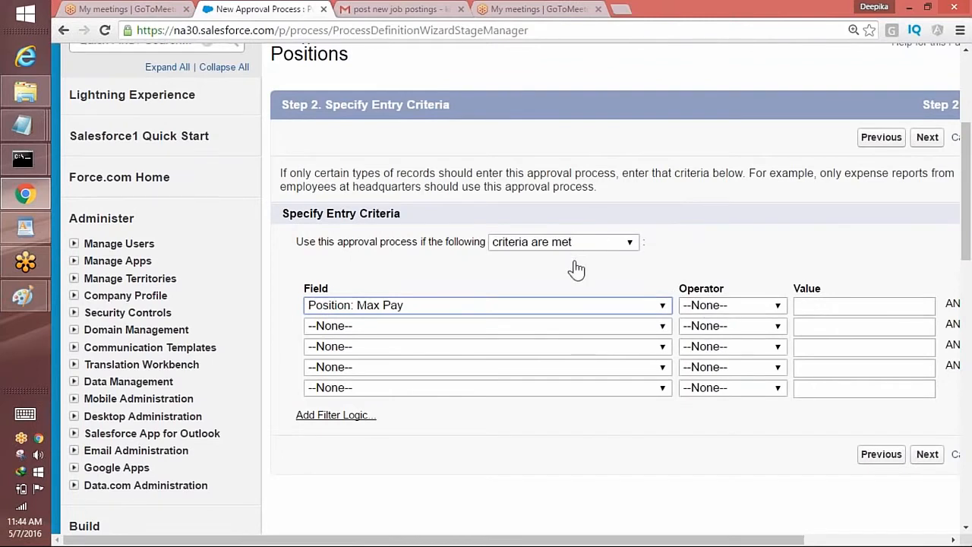
click(745, 309)
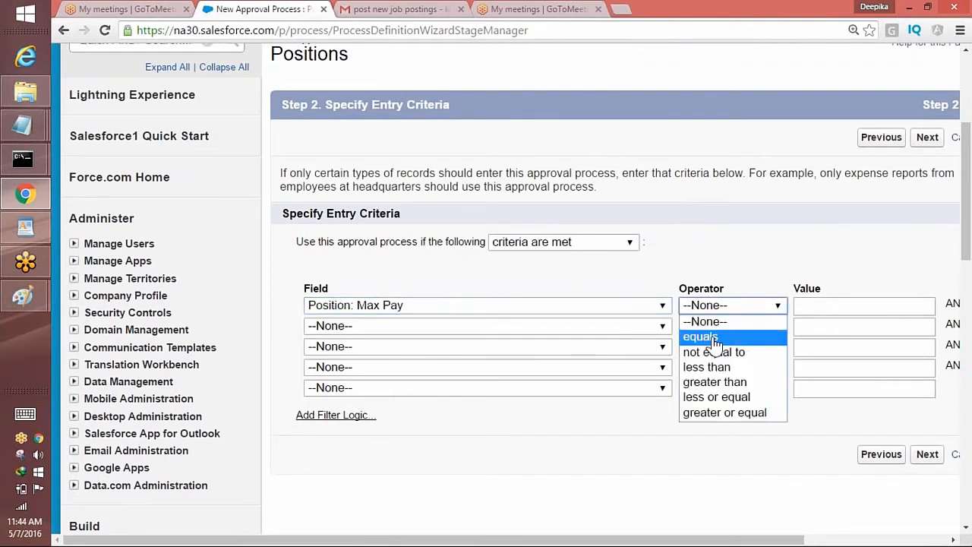
click(729, 384)
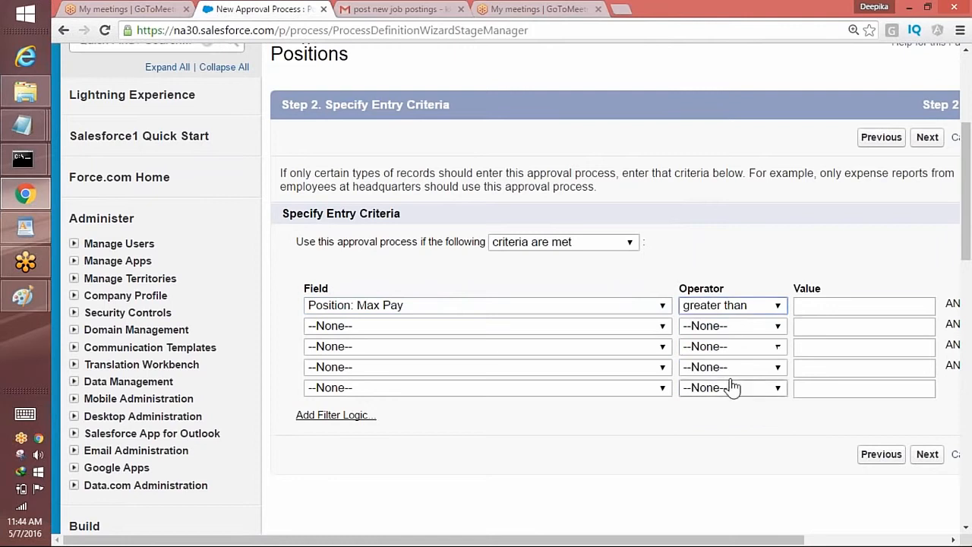
click(827, 305)
text(100000)
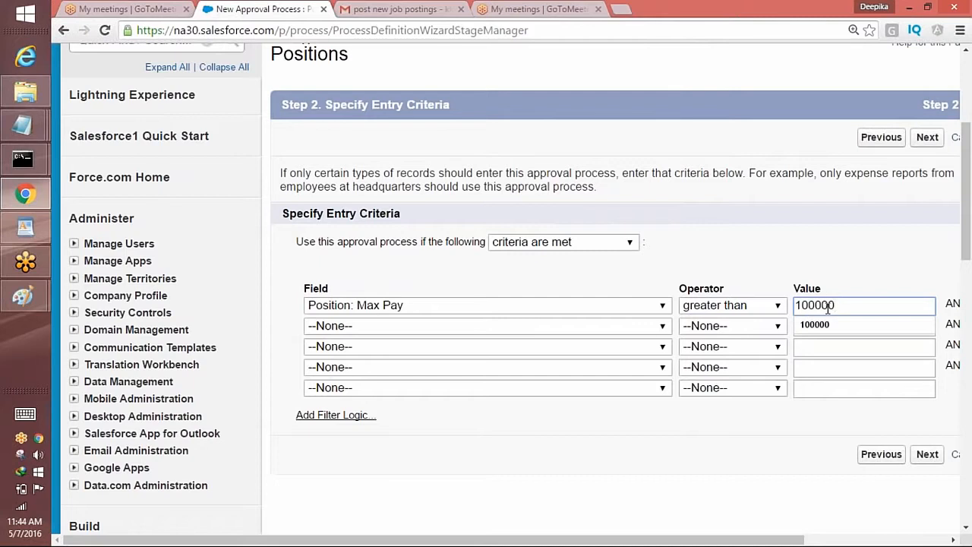
click(928, 455)
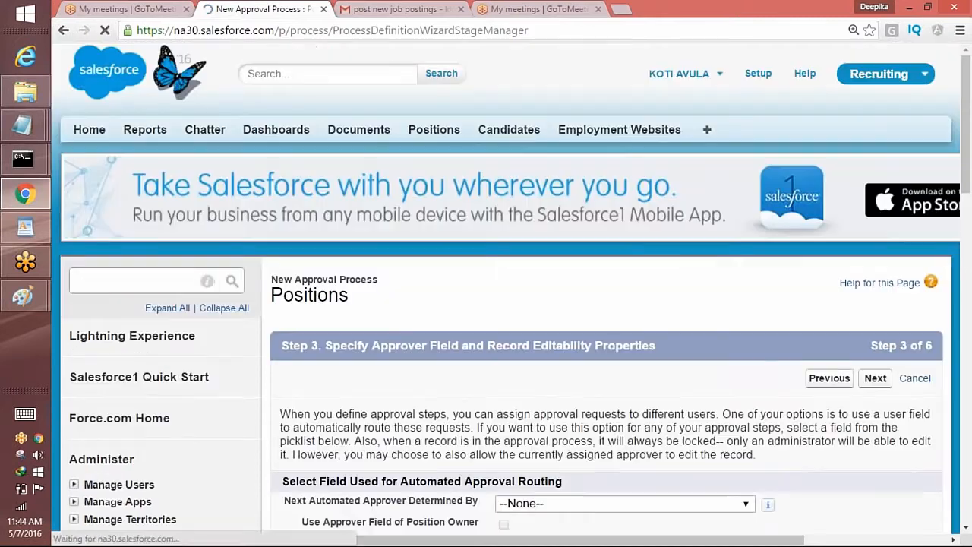
Accept the default approver and record editability settings, and choose HTML Recruiting as the approval assignment email template.
scroll(448, 201, down, 5)
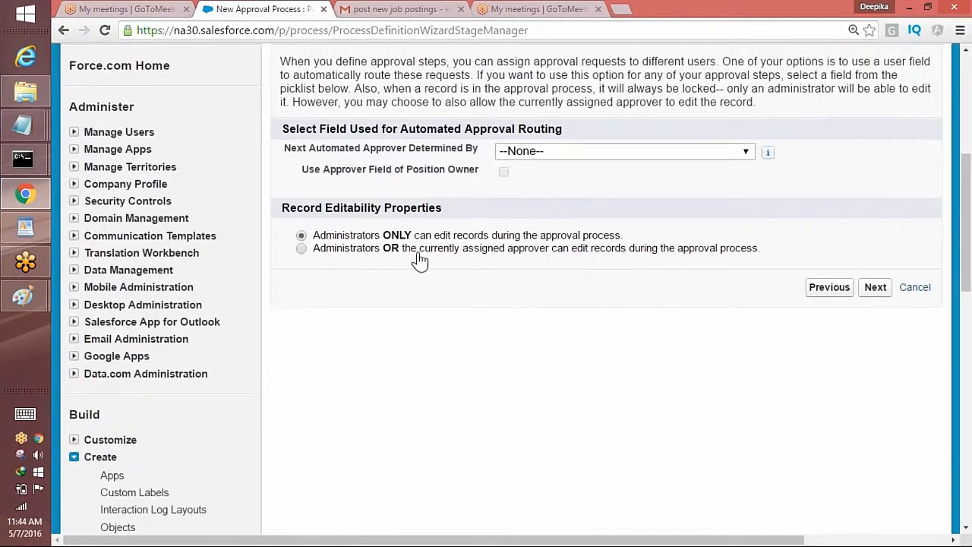
click(875, 287)
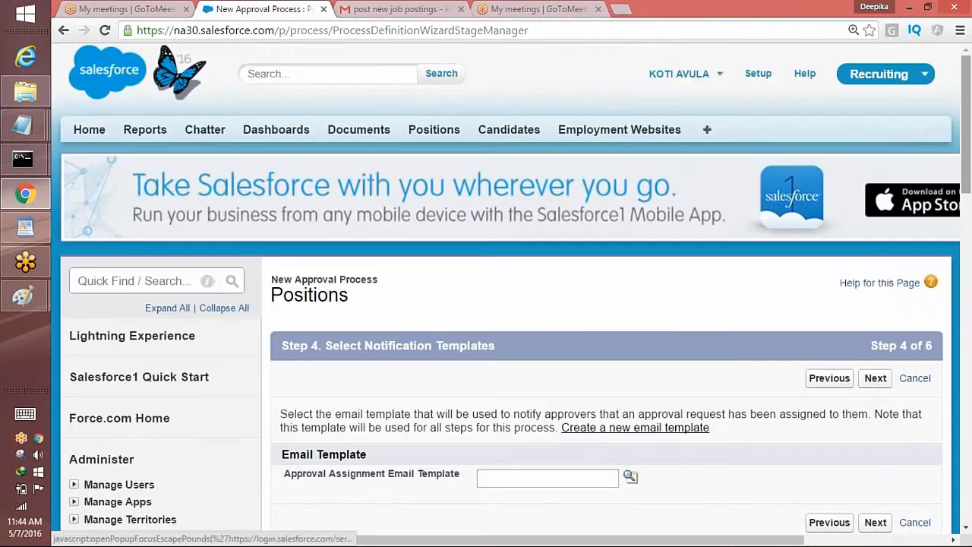
scroll(501, 239, down, 3)
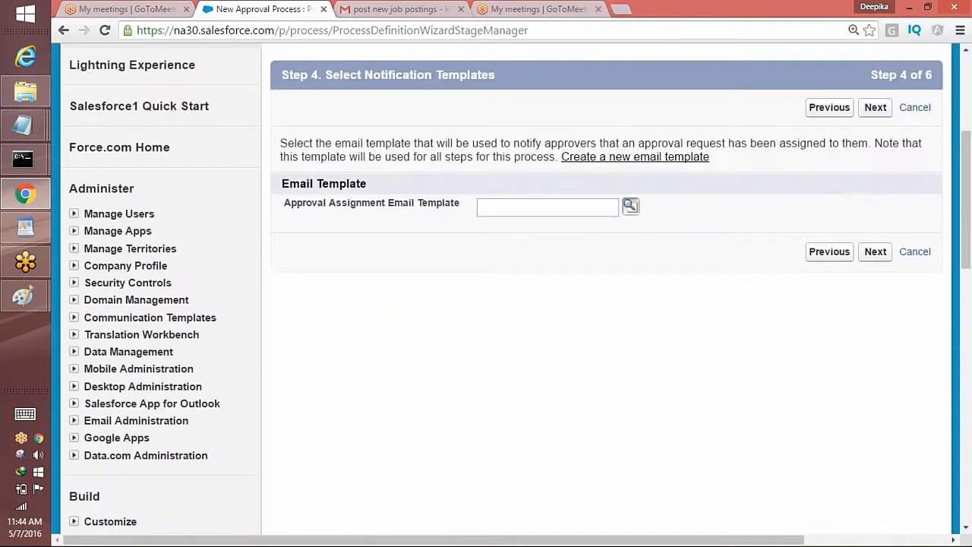
click(630, 205)
click(446, 391)
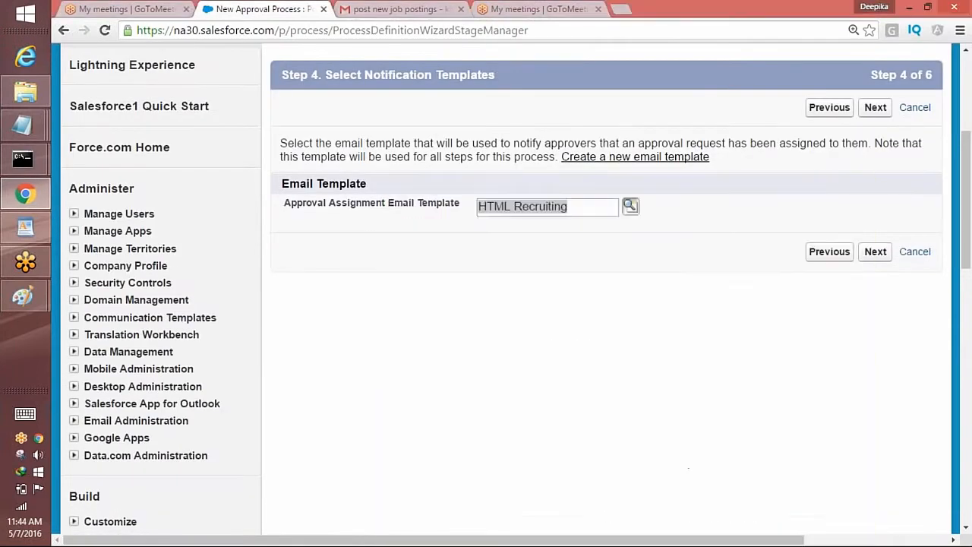
click(876, 252)
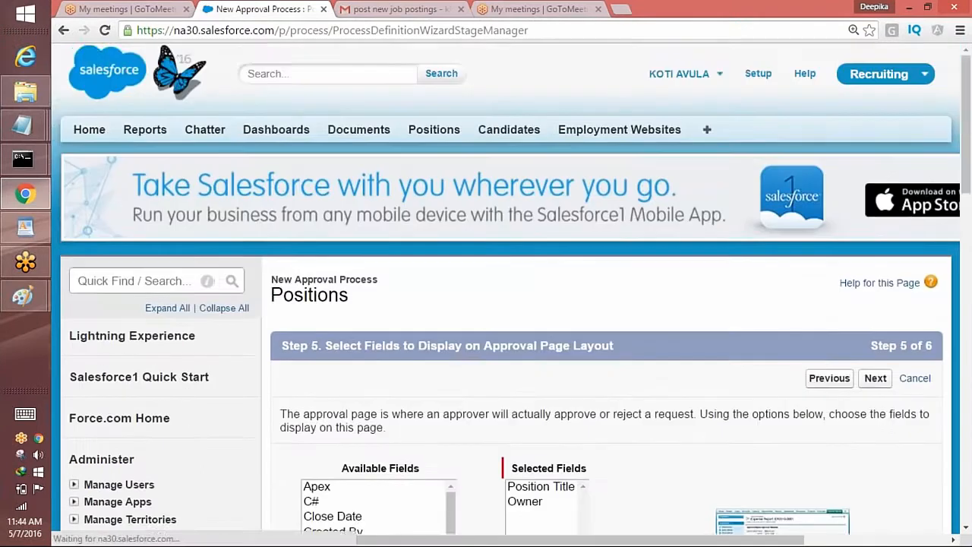
Add the Max Pay field to the selected fields of the approval page layout.
scroll(967, 218, down, 1)
scroll(967, 218, down, 4)
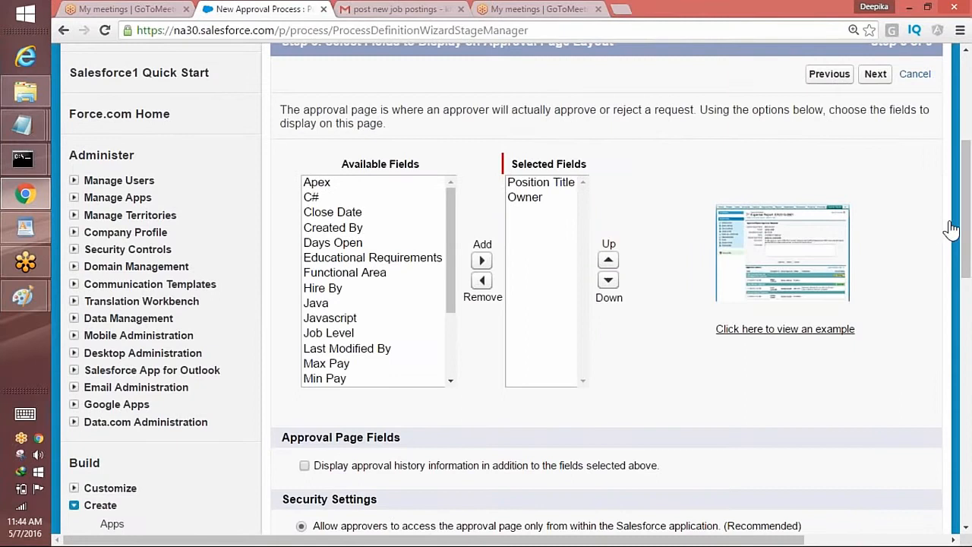
click(339, 364)
click(482, 259)
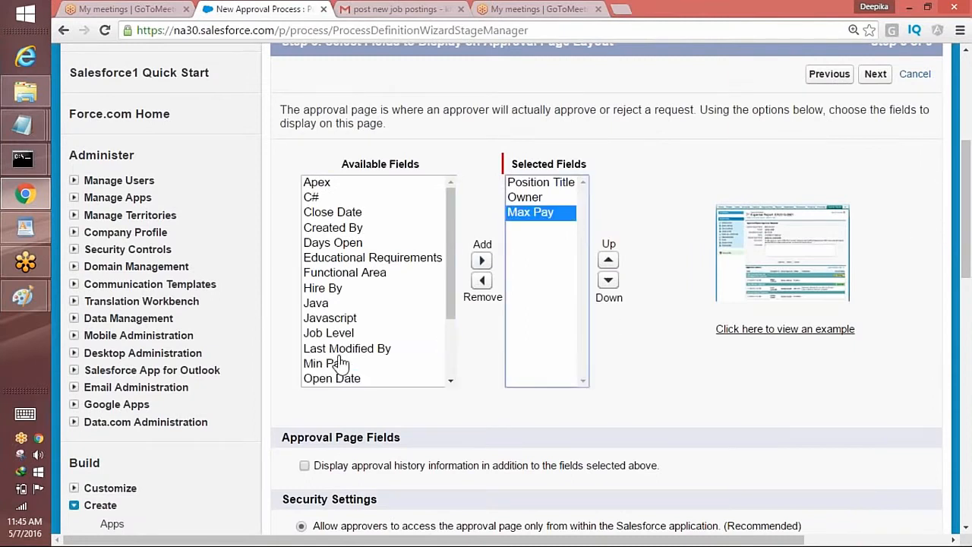
Add the Min Pay, Functional Area and Status fields to the selected fields of the approval page layout.
click(342, 350)
click(338, 364)
click(481, 261)
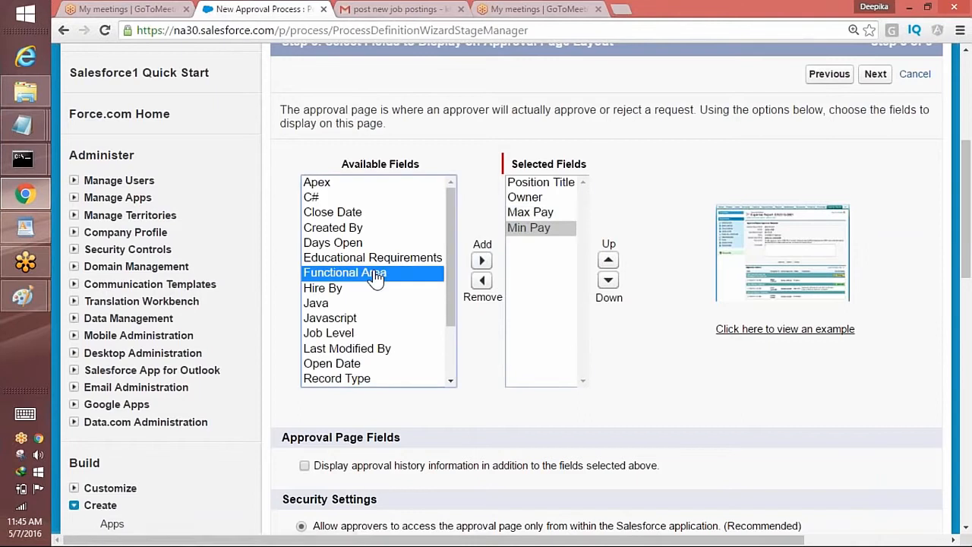
click(482, 261)
scroll(451, 297, down, 2)
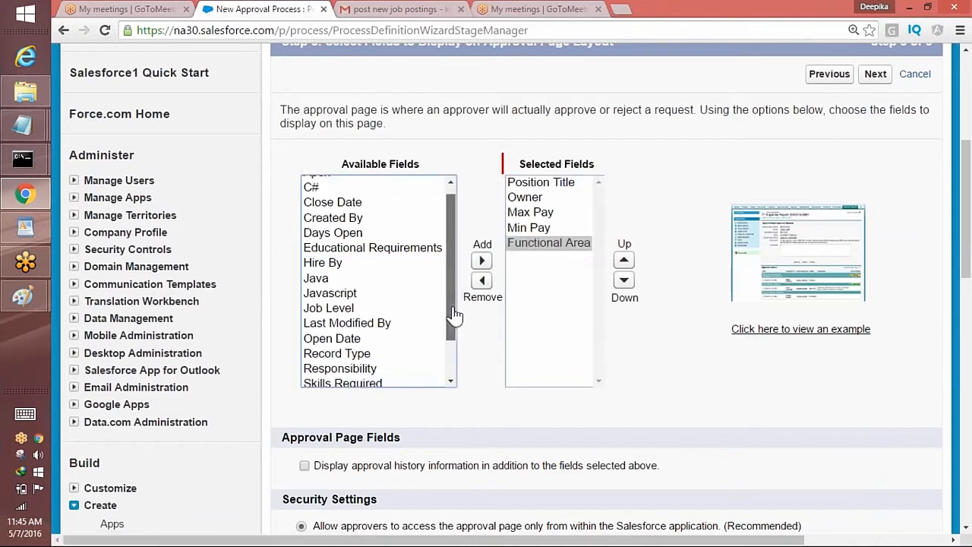
click(348, 338)
click(327, 349)
click(481, 260)
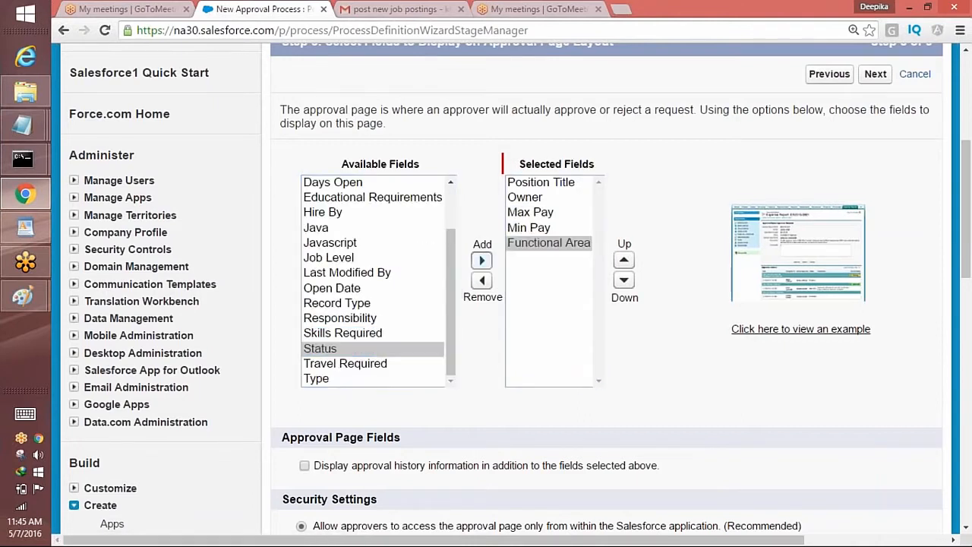
Enable displaying approval history information on the approval page and continue to the initial submitters.
drag(964, 248, 964, 323)
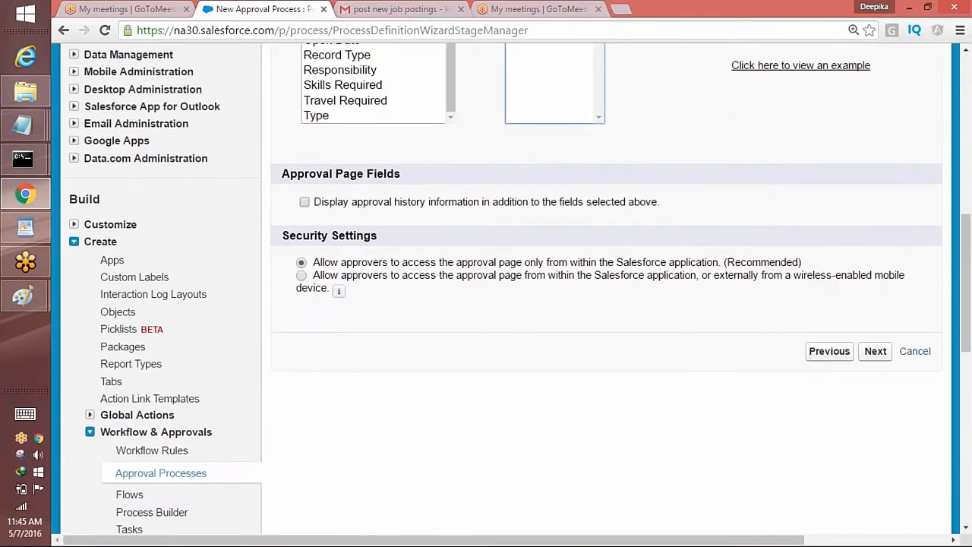
click(305, 202)
click(875, 351)
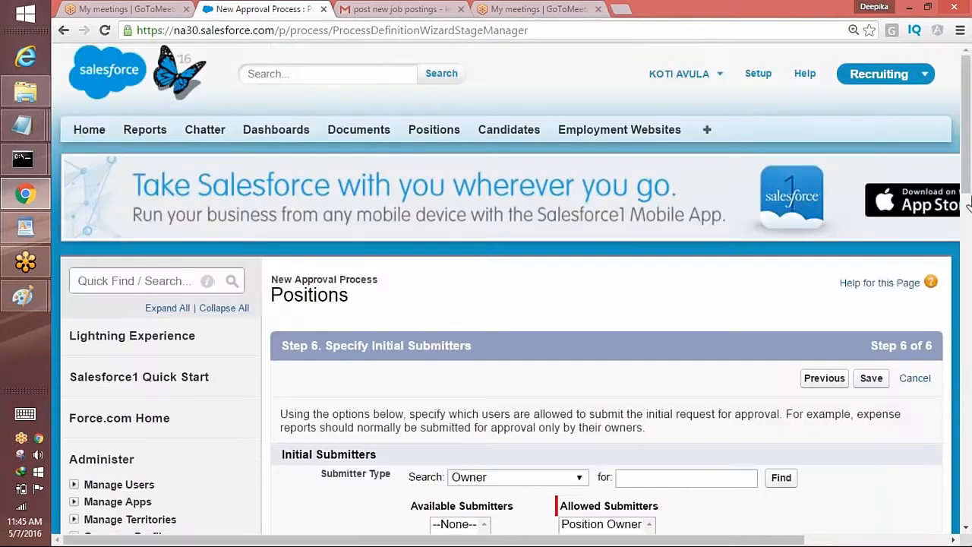
Keep Position Owner as the allowed submitter, leave recalling of approval requests disabled, and save the approval process.
drag(968, 181, 968, 252)
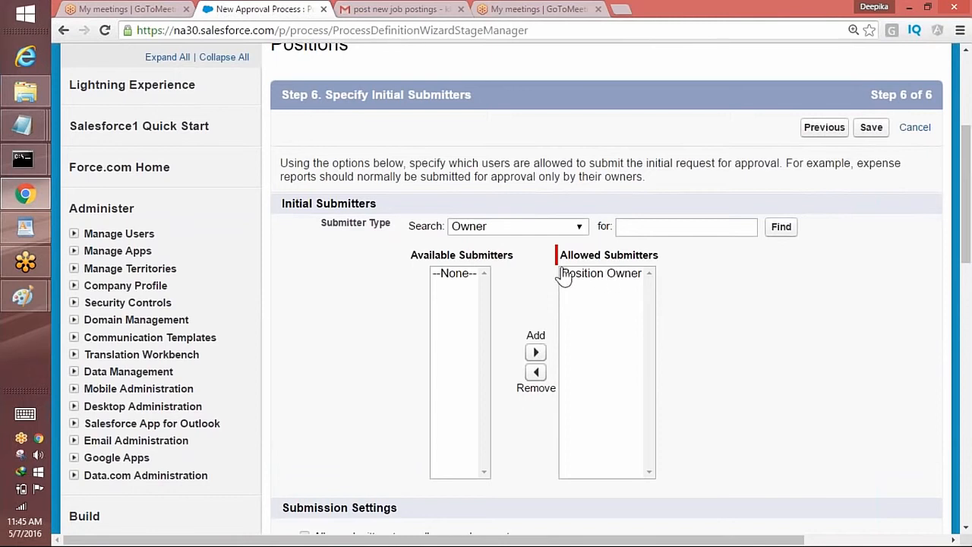
click(522, 231)
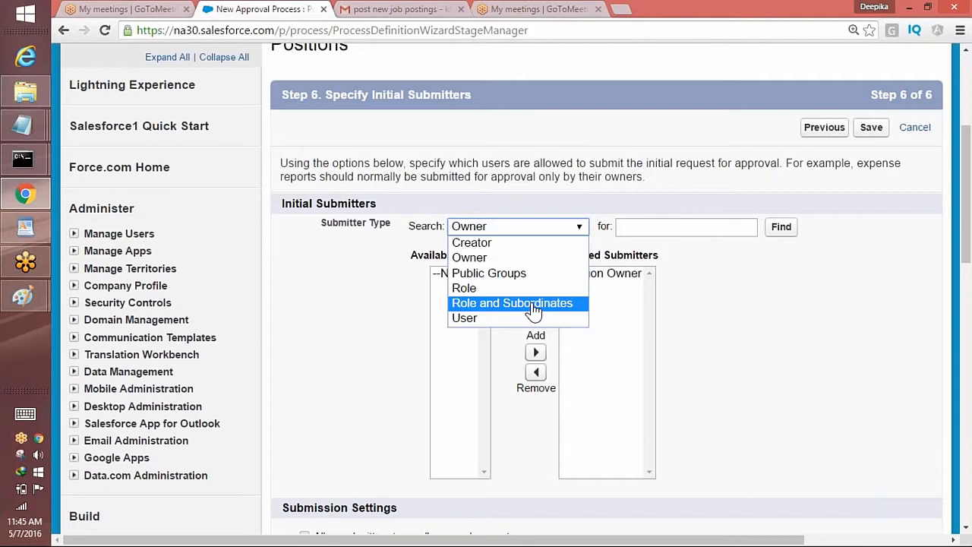
click(729, 277)
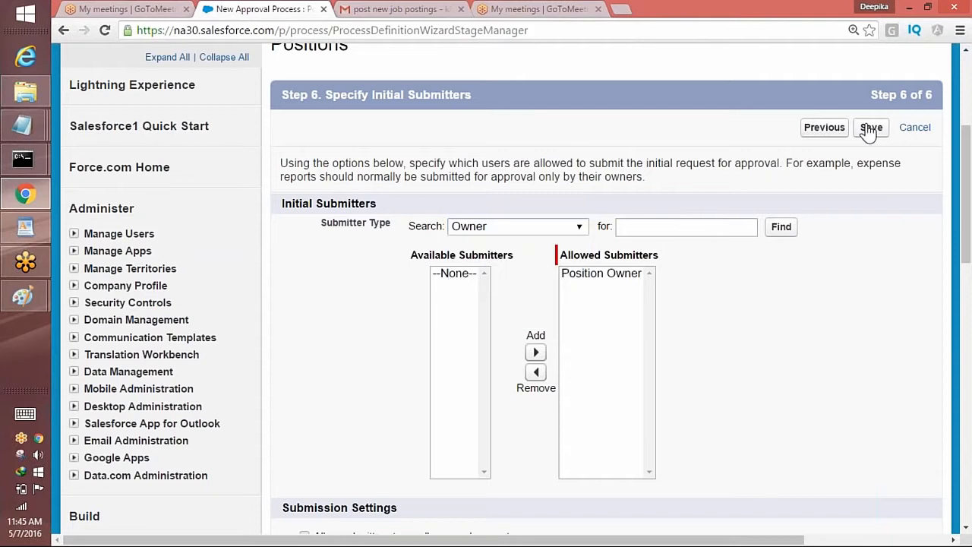
drag(961, 222, 961, 302)
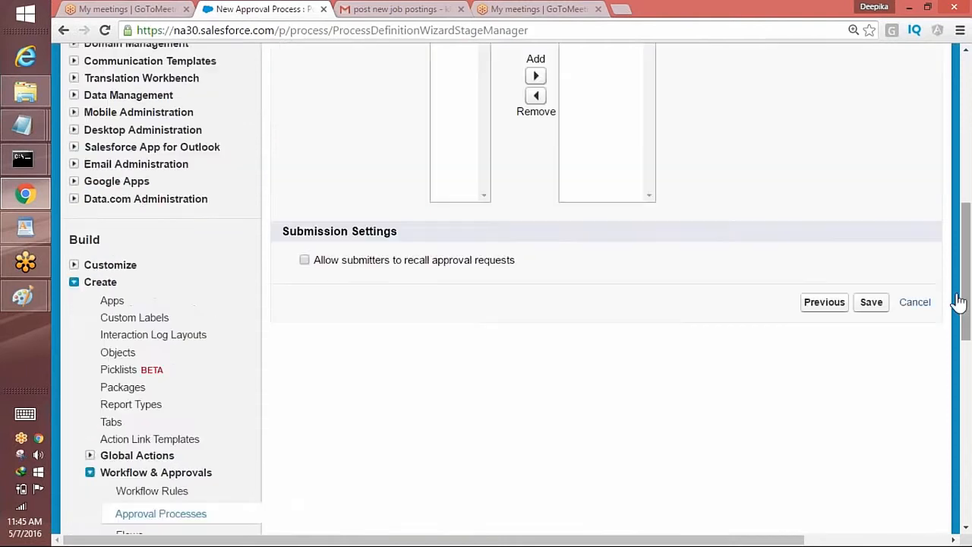
click(866, 304)
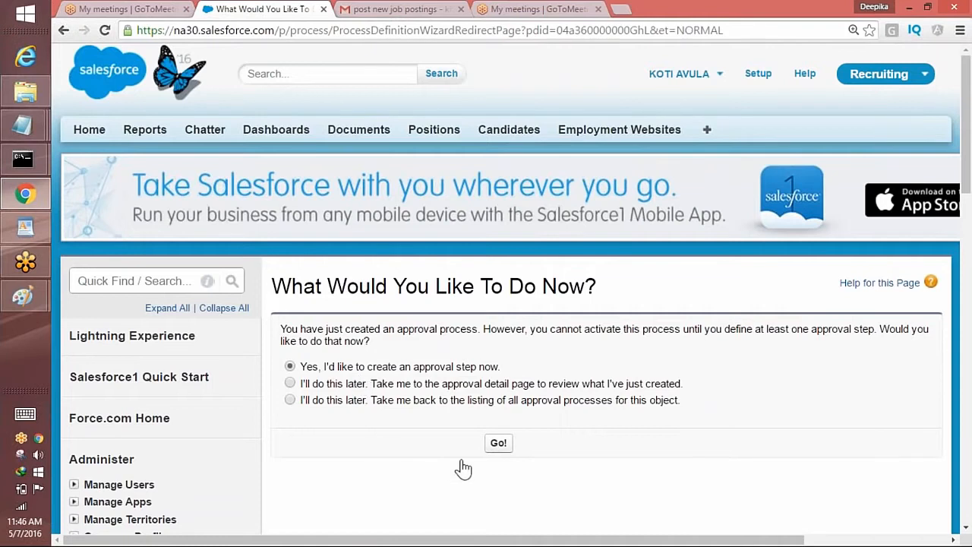
Create an approval step now, name it "approval from" plus the approver's full name, keep step number 1 and continue to the criteria.
click(499, 442)
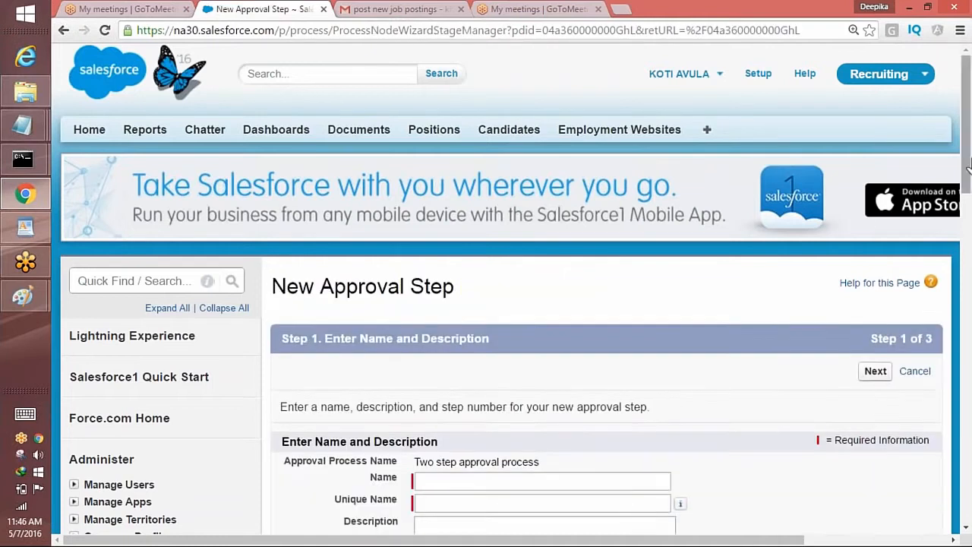
drag(965, 178, 966, 231)
click(428, 291)
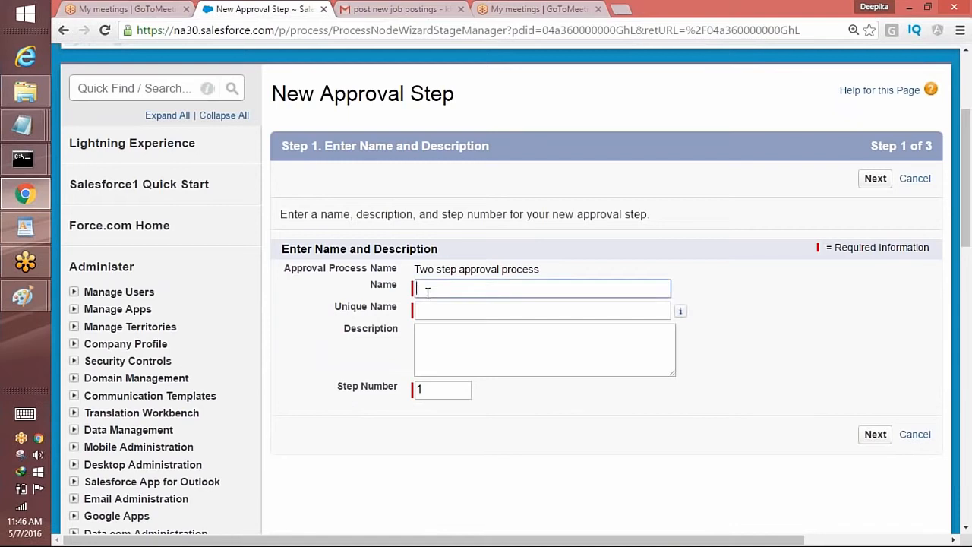
text(approval fro)
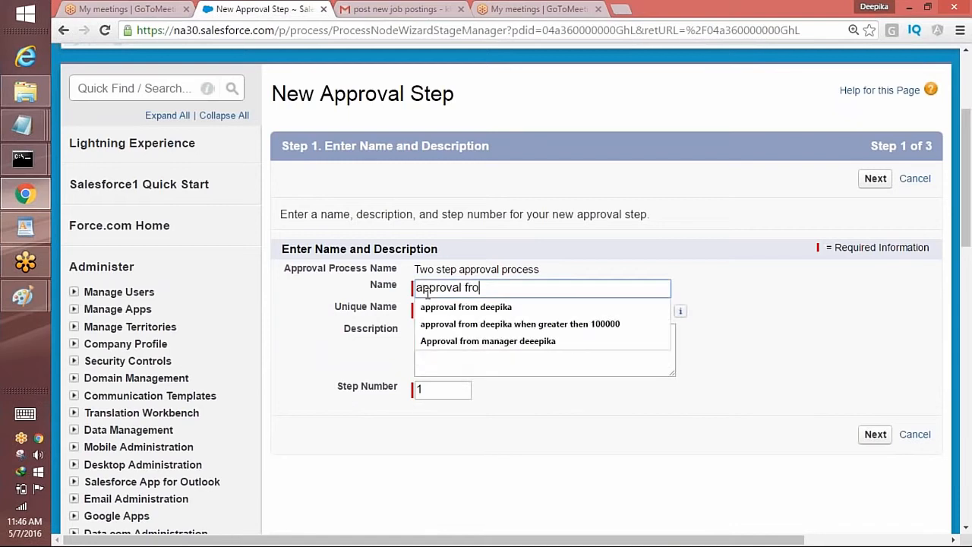
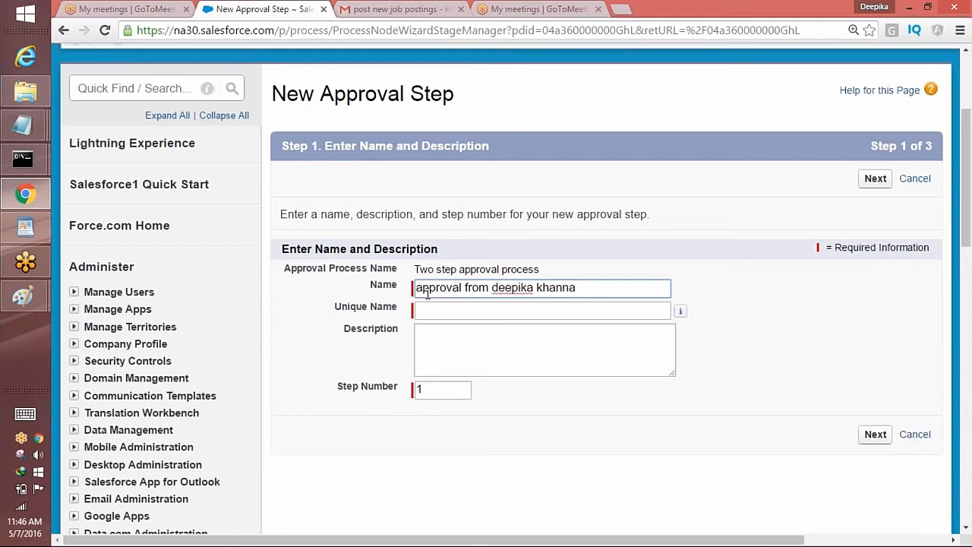
key(Tab)
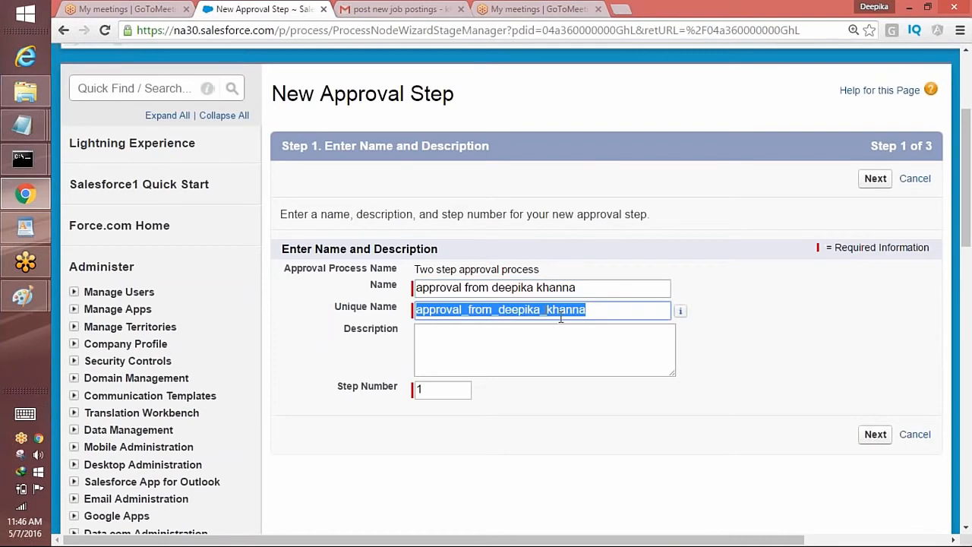
click(881, 439)
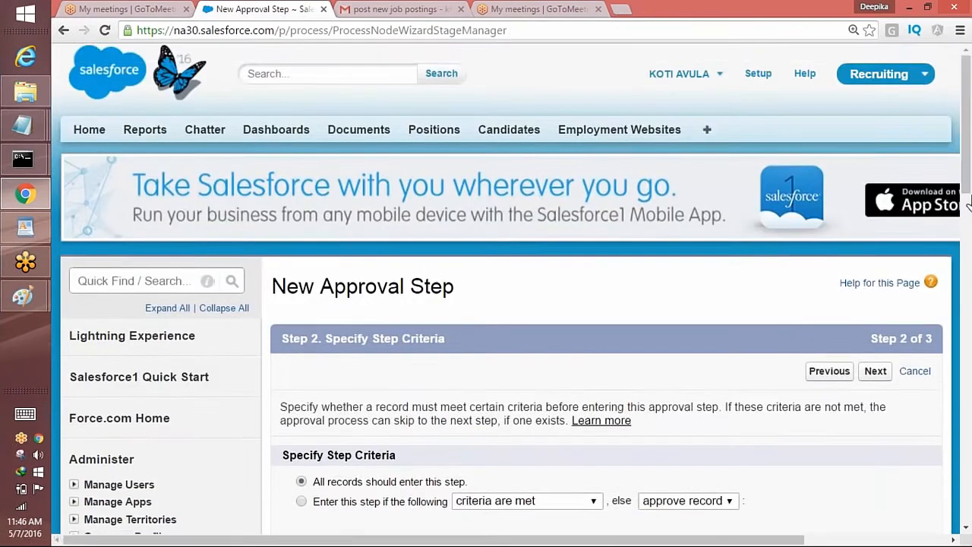
Make the approval step conditional on criteria being met, else approve record, entering Position: Max Pay with the value 120000.
drag(968, 167, 968, 240)
drag(470, 264, 313, 272)
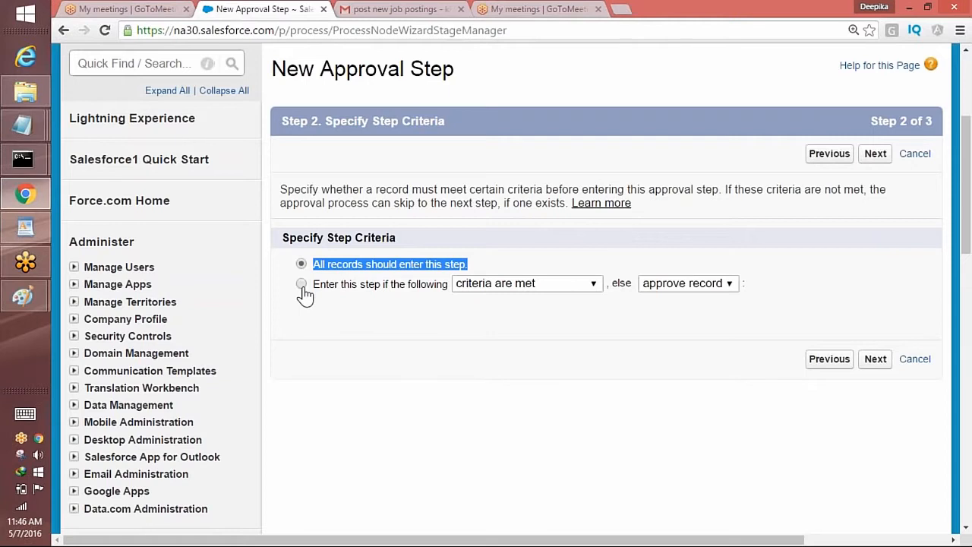
click(303, 287)
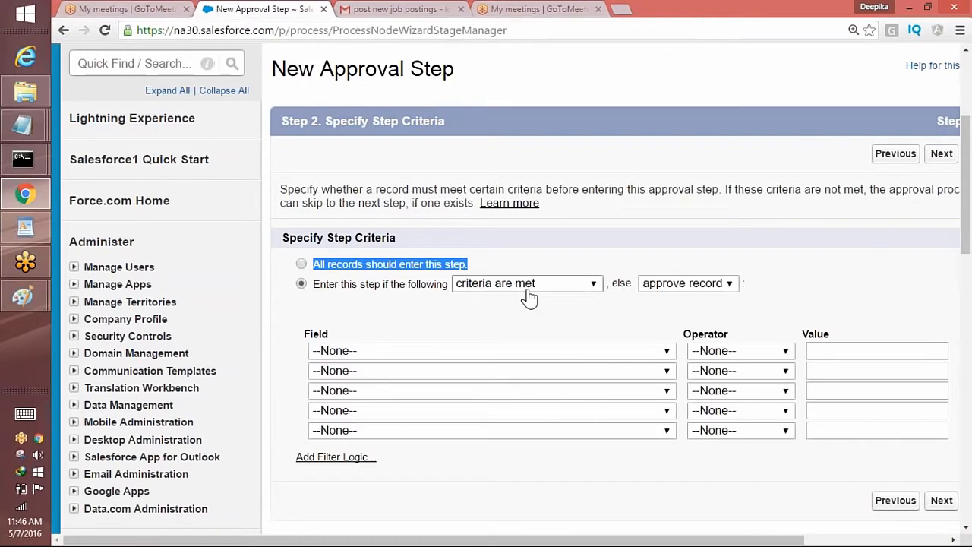
click(451, 350)
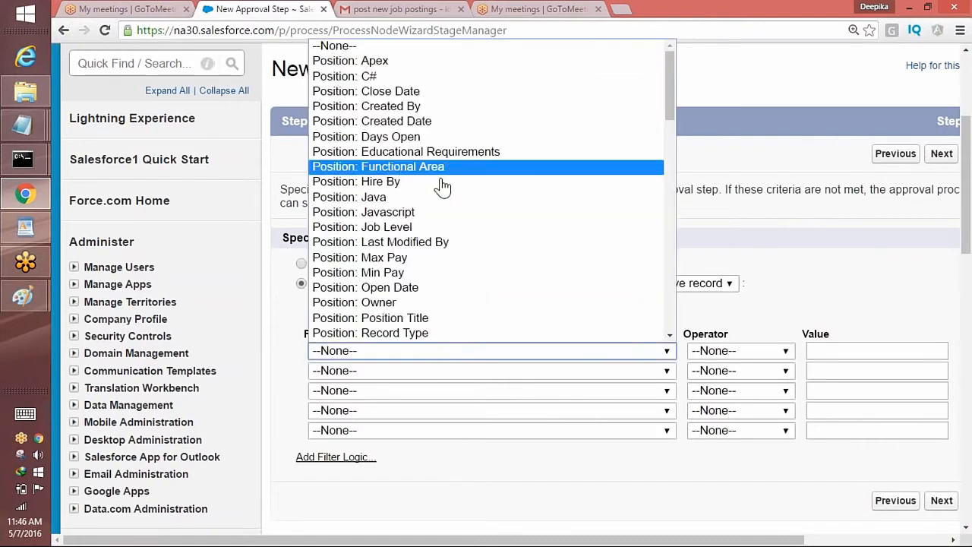
click(427, 259)
click(840, 351)
text(120000)
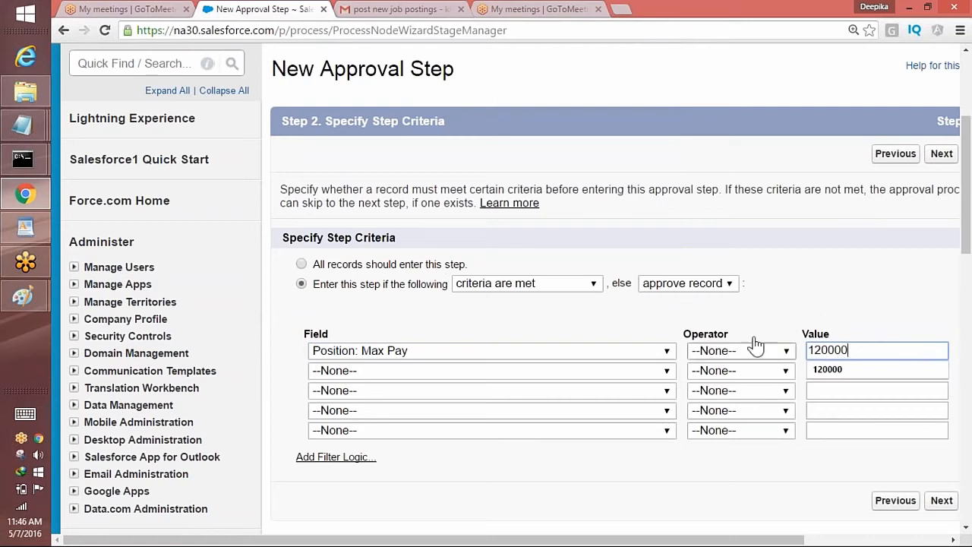
click(941, 500)
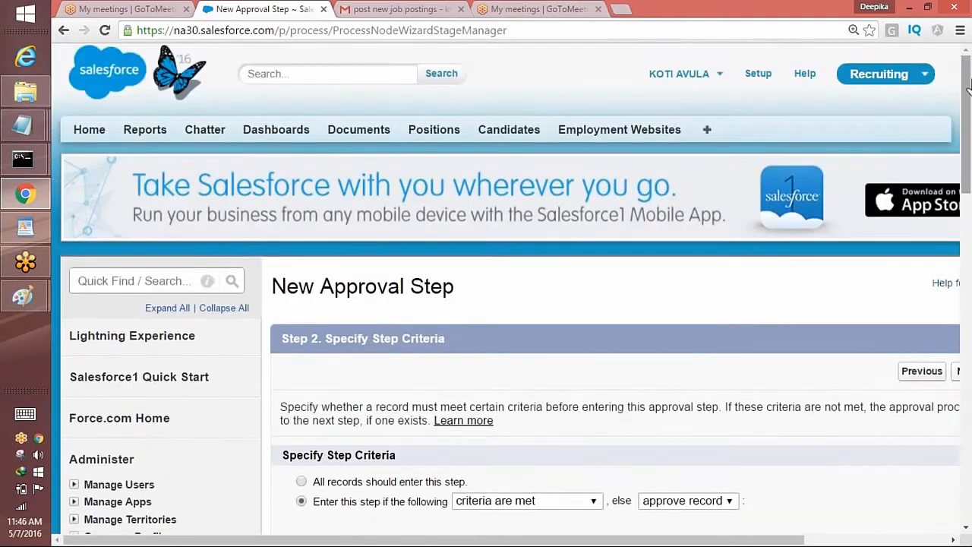
Set the operator of the Max Pay step criterion to greater than and continue to the approver assignment.
drag(967, 83, 967, 172)
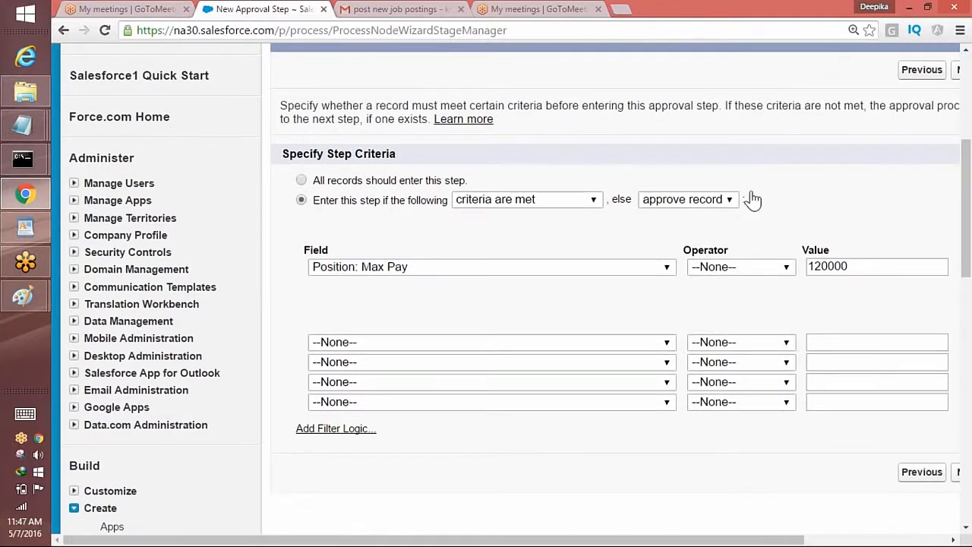
click(733, 268)
click(717, 344)
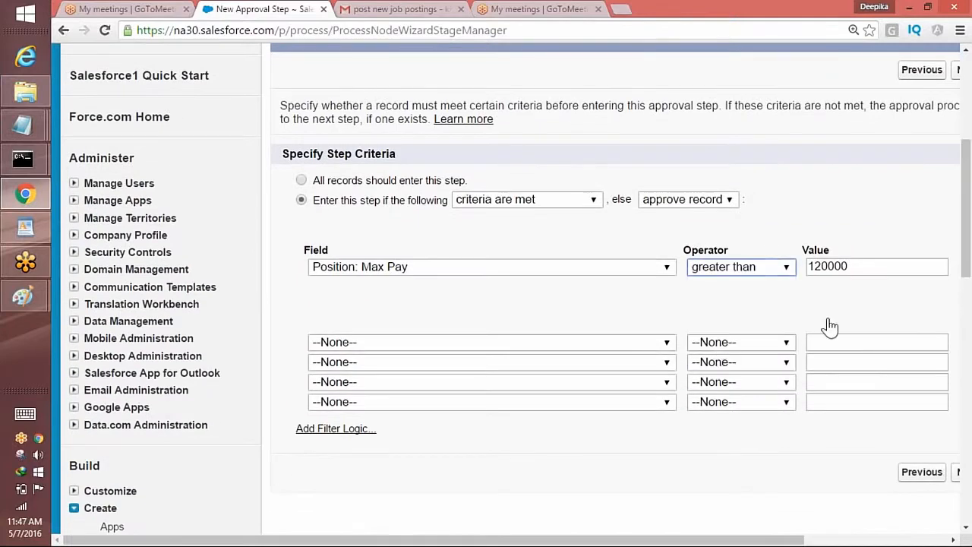
drag(746, 542, 855, 542)
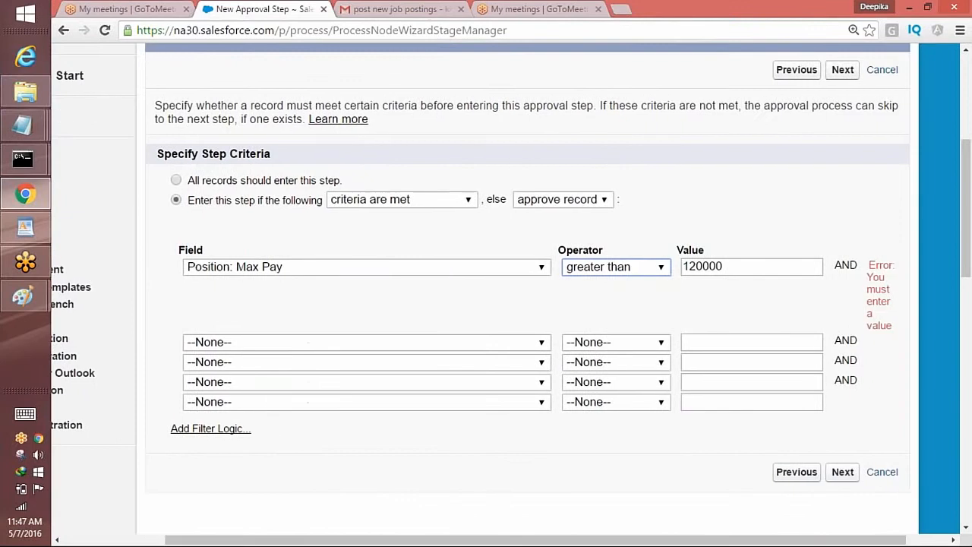
click(843, 472)
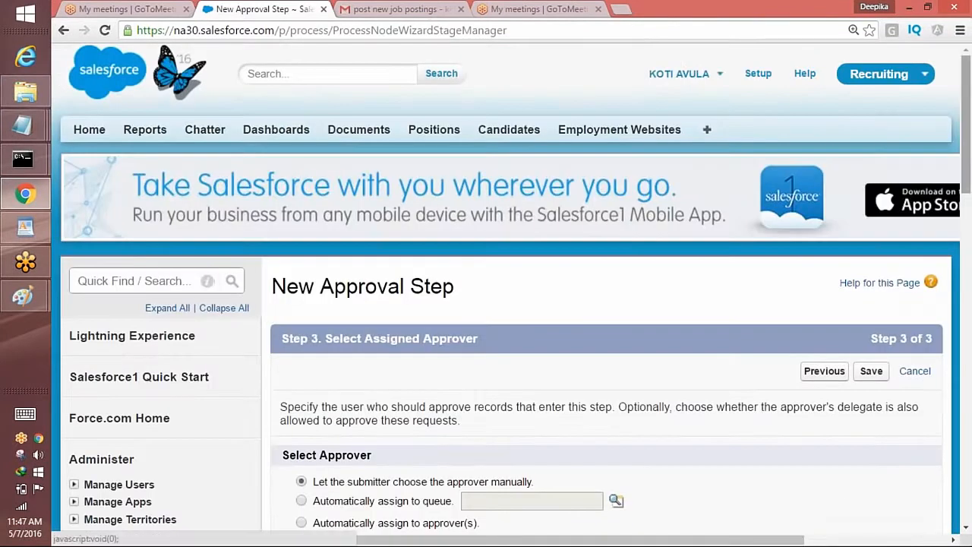
Assign the approval step automatically to a user, enter the approver's full name, and save the step.
drag(968, 181, 967, 262)
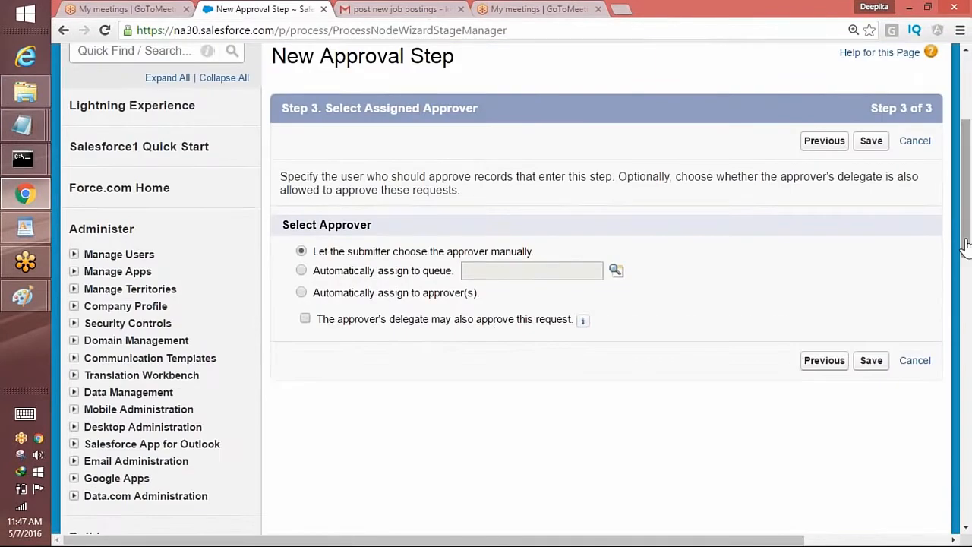
click(301, 292)
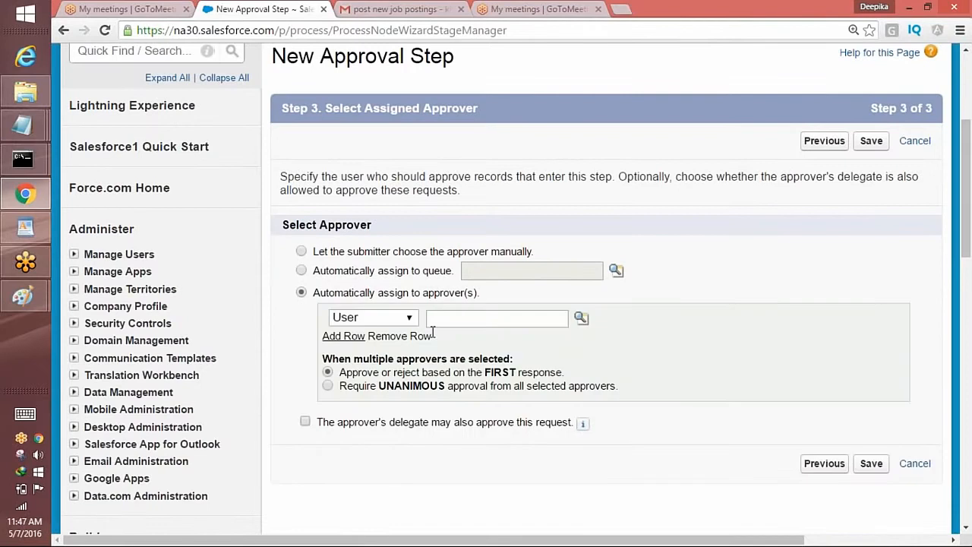
click(484, 316)
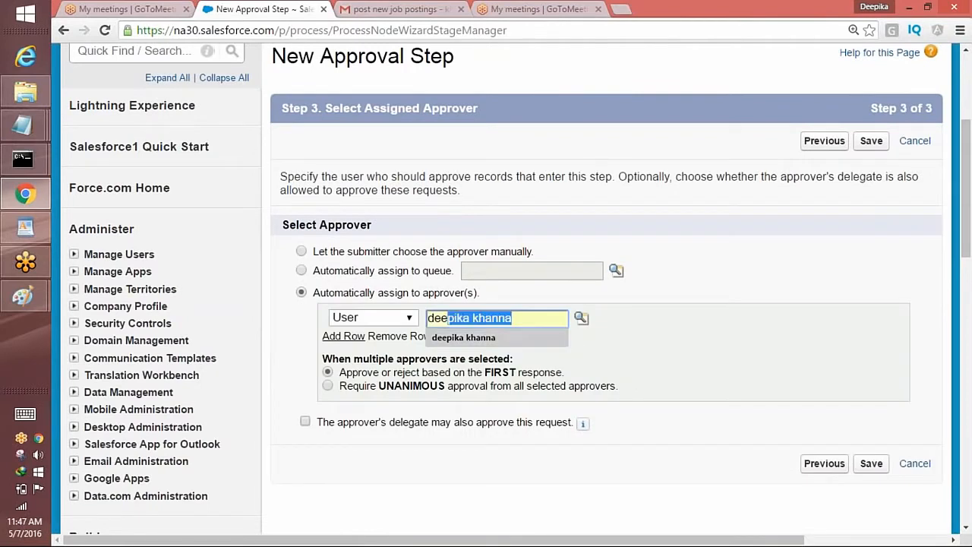
click(482, 337)
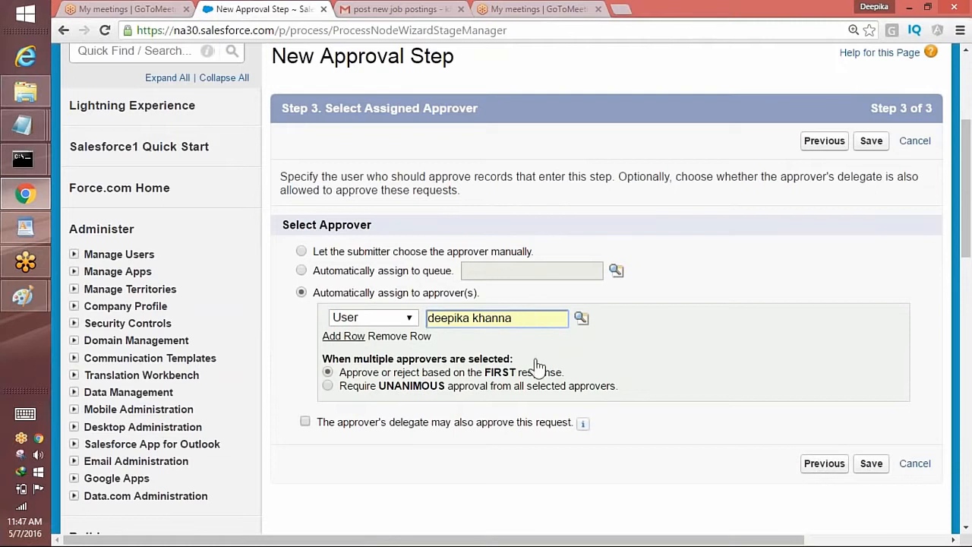
click(871, 463)
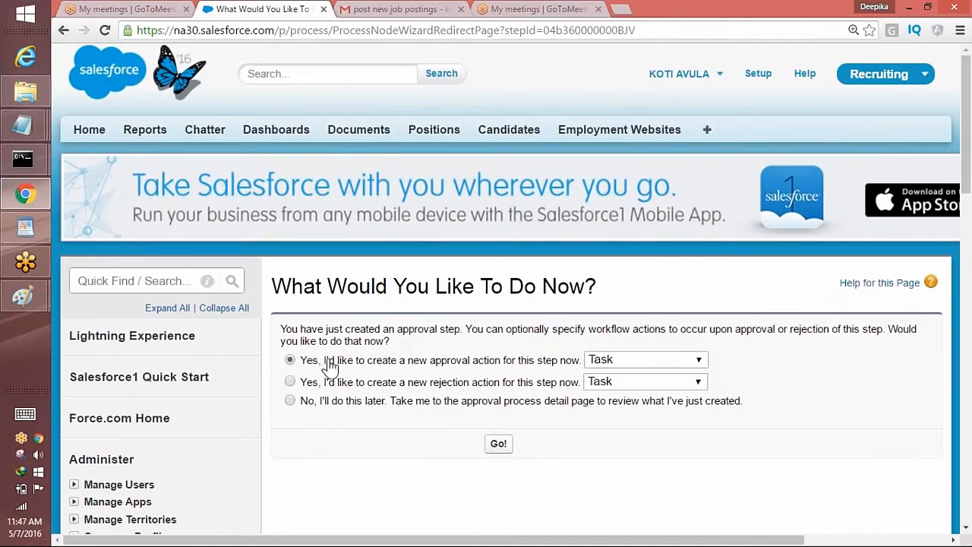
Postpone creating approval or rejection actions and open the approval process detail page to review the approval step's name and criteria.
click(630, 362)
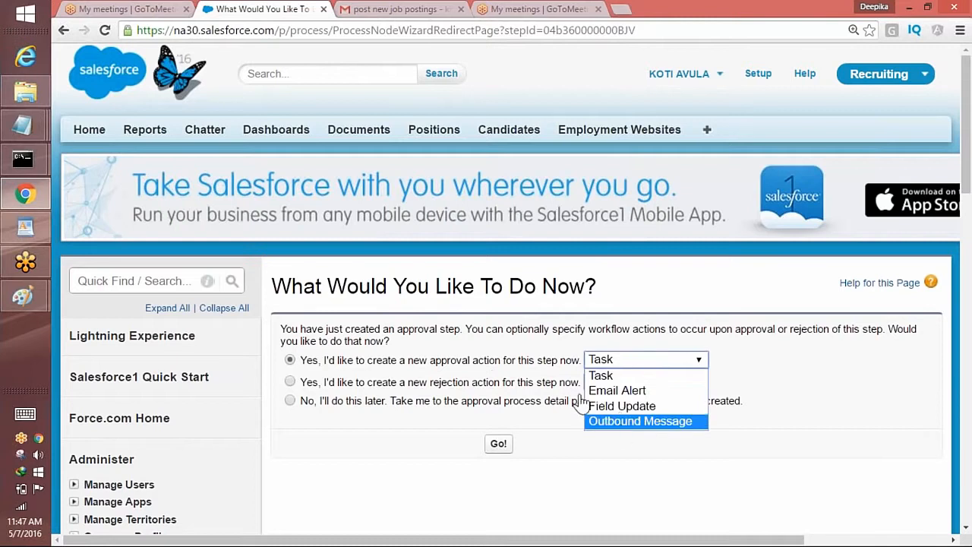
click(517, 384)
drag(517, 384, 290, 401)
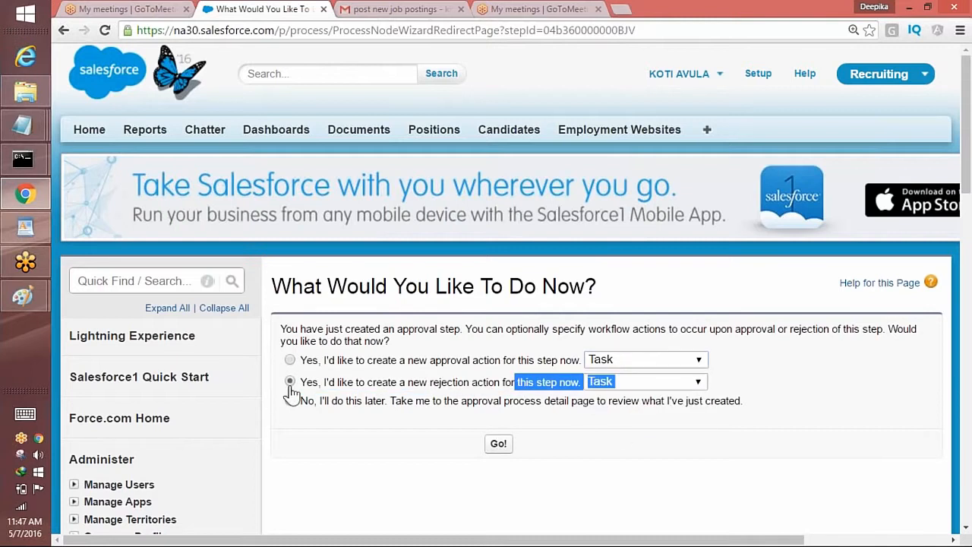
click(301, 405)
click(296, 401)
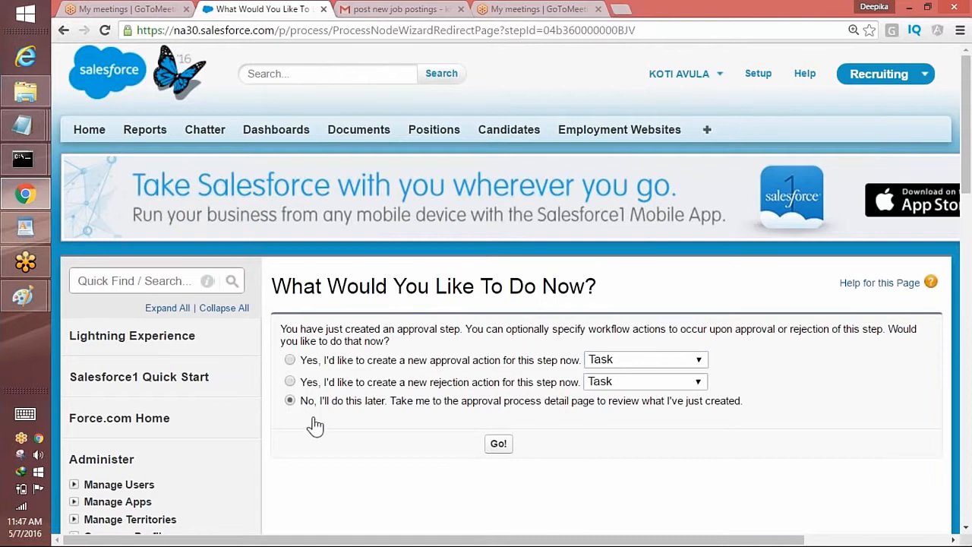
click(498, 444)
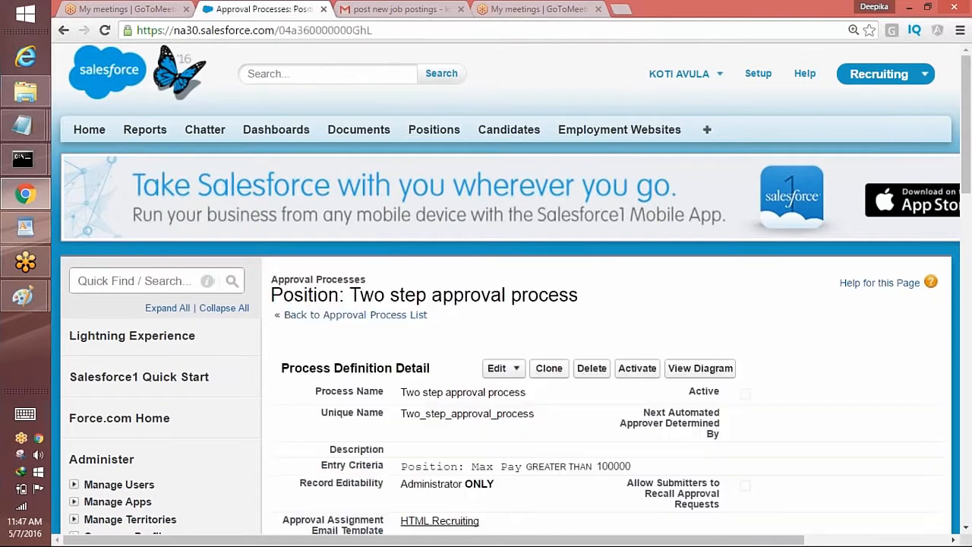
drag(966, 161, 962, 308)
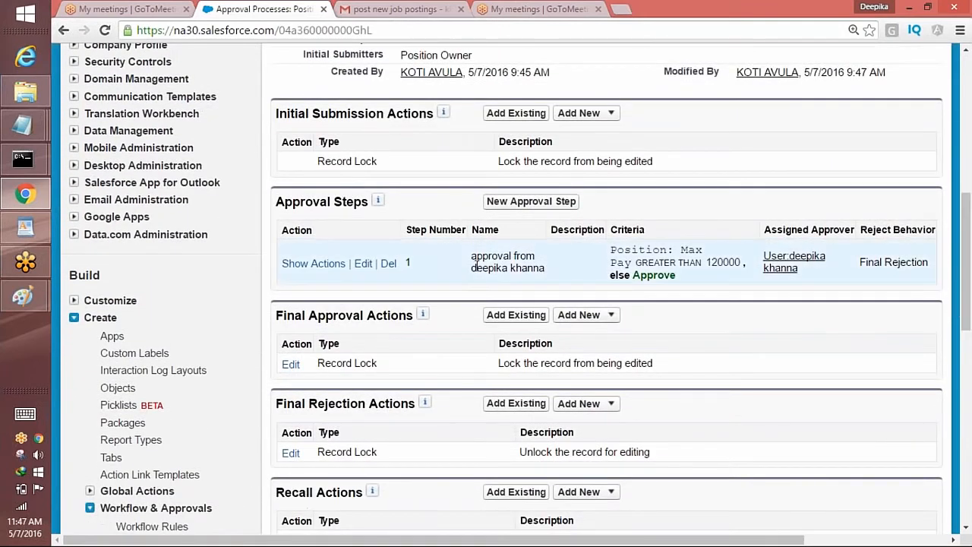
drag(472, 264, 554, 272)
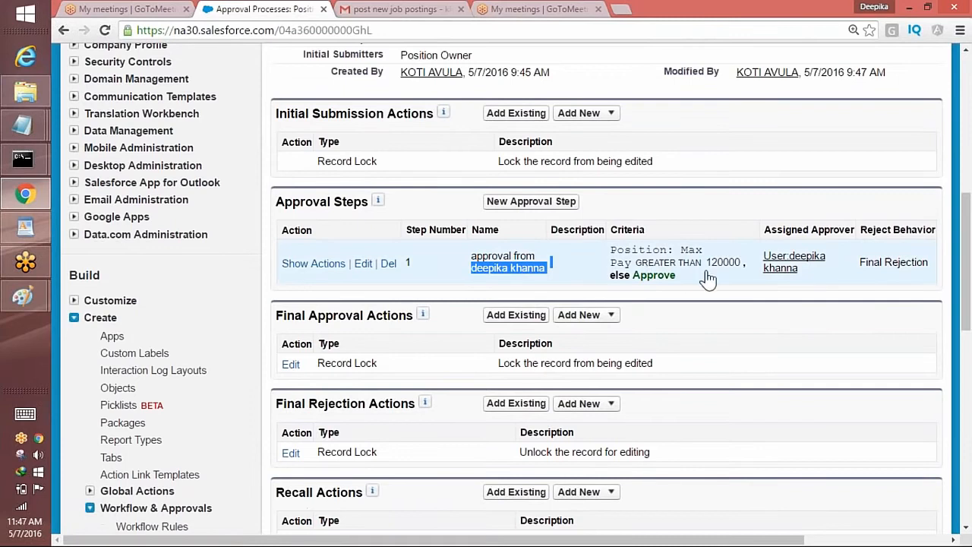
Review the Max Pay threshold and the else outcome in the approval step's criteria.
drag(711, 262, 746, 263)
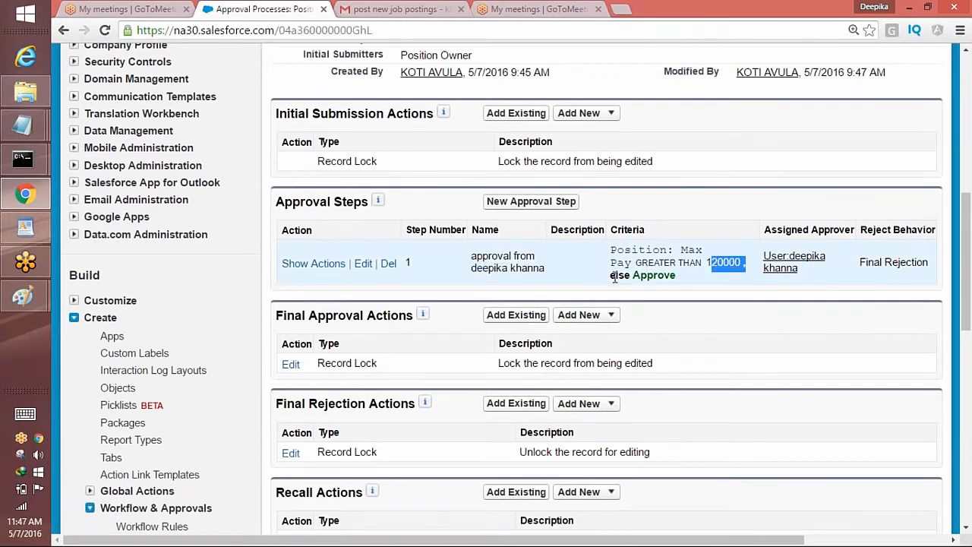
drag(611, 277, 678, 277)
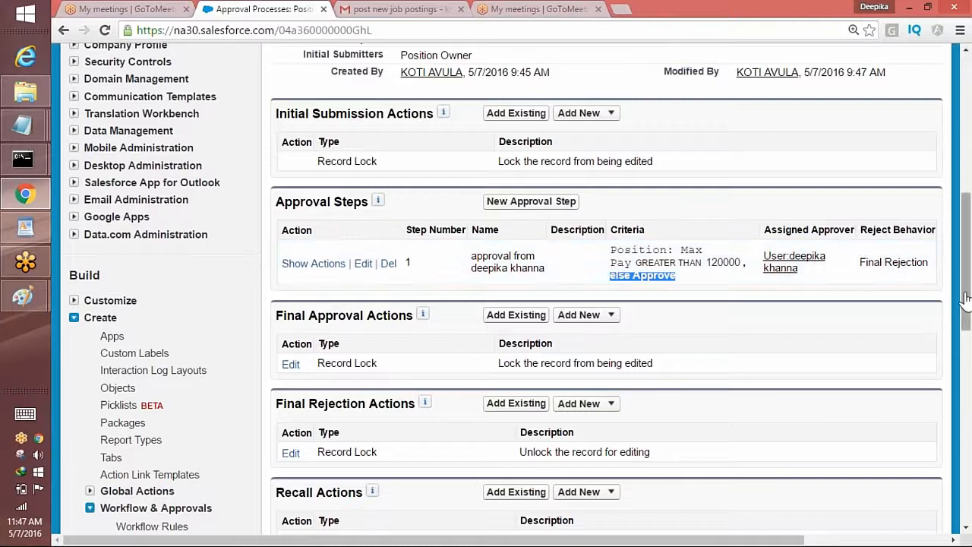
Search the setup options for user, open the Users page and start a new user.
drag(966, 296, 966, 157)
click(142, 282)
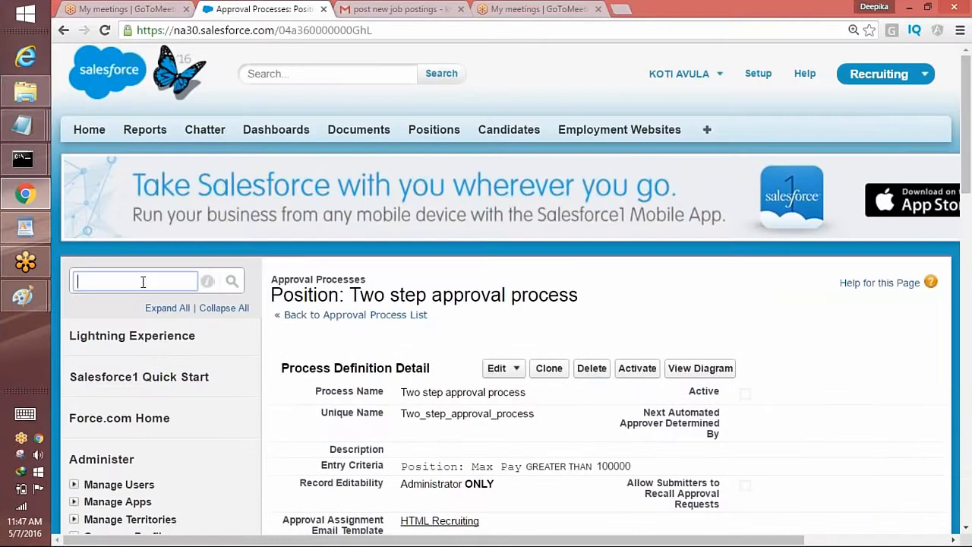
text(user)
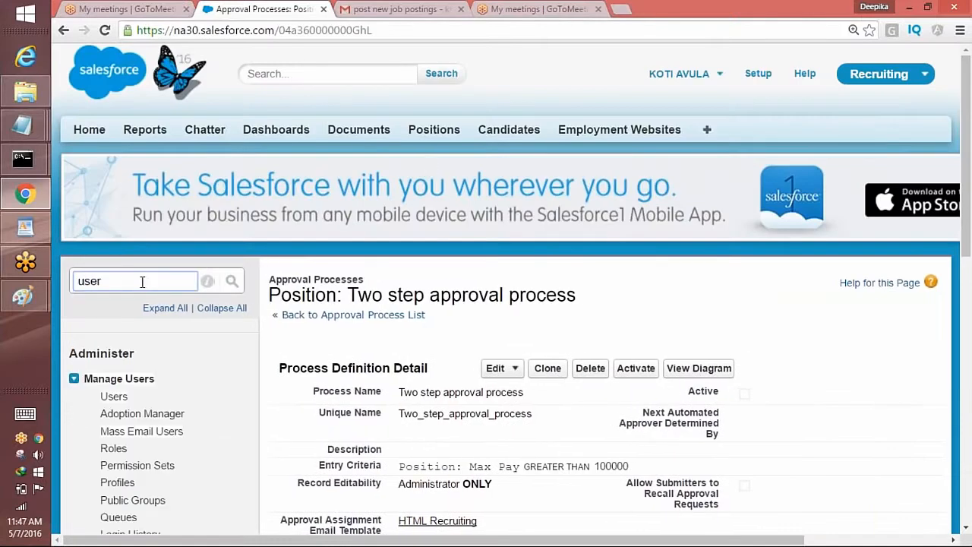
drag(125, 284, 77, 283)
mouse_move(23, 296)
click(181, 283)
click(115, 396)
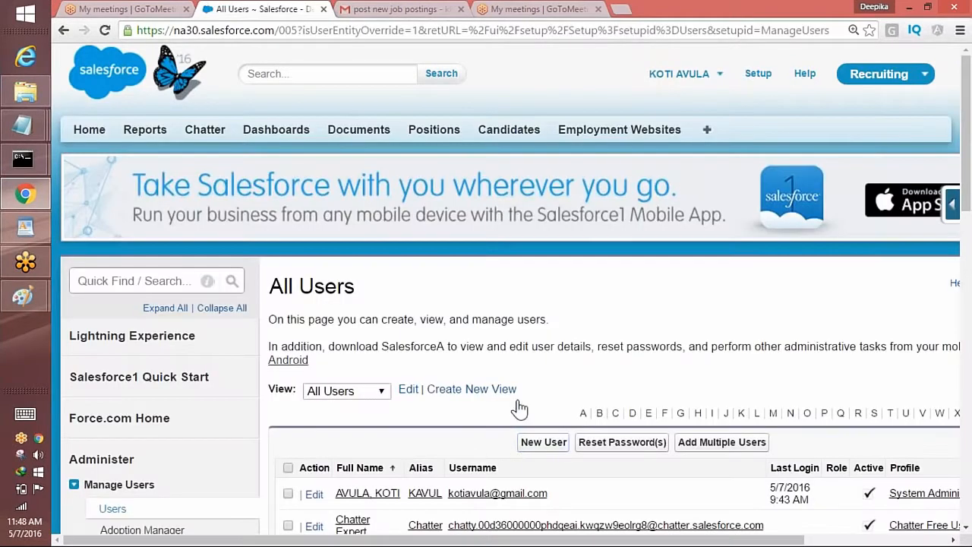
click(544, 441)
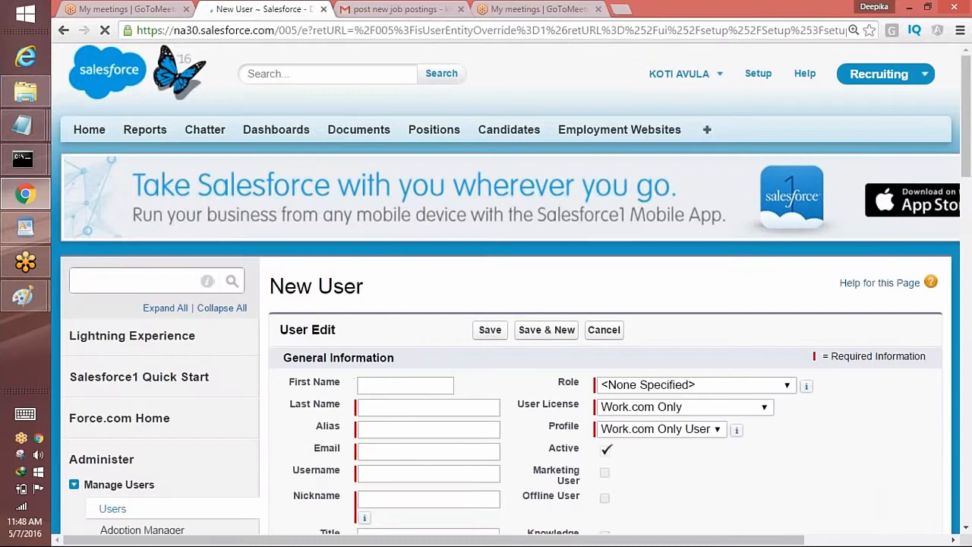
Enter the new user's first name and last name in the general information.
click(393, 393)
key(Tab)
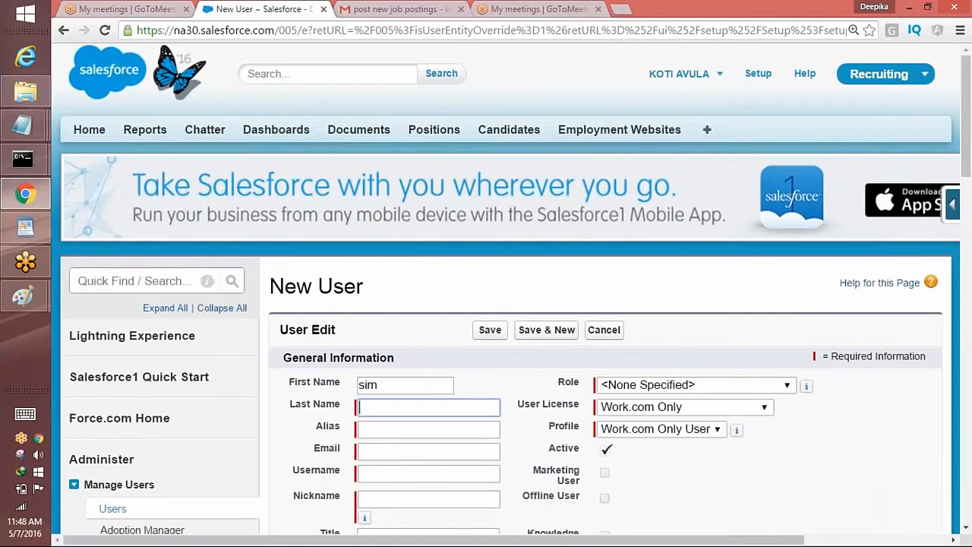
key(Tab)
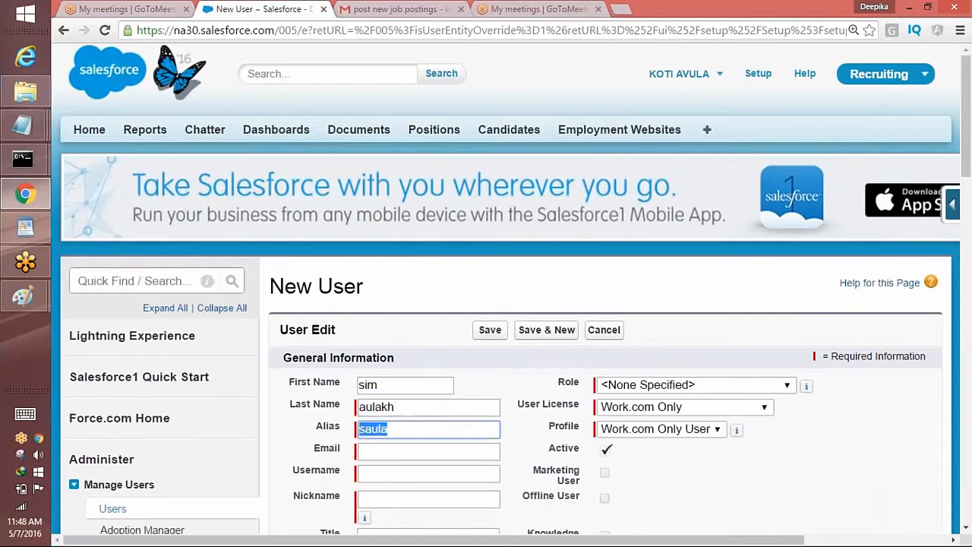
click(375, 451)
text(koti)
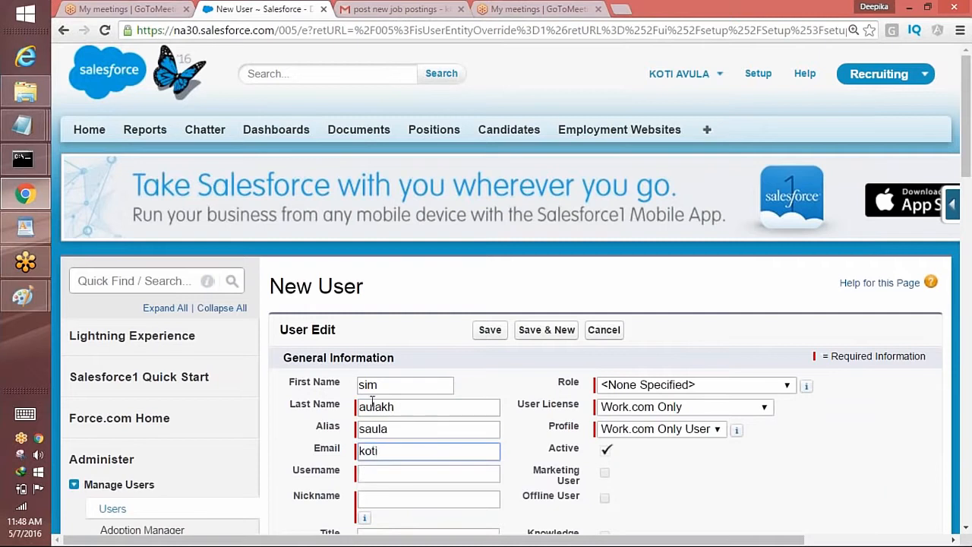
key(BackSpace)
key(BackSpace)
key(BackSpace)
key(BackSpace)
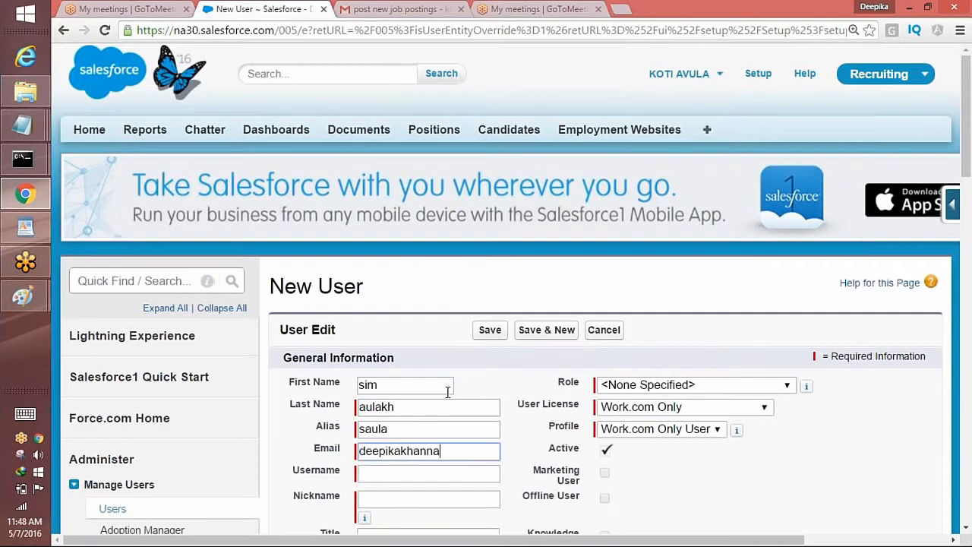
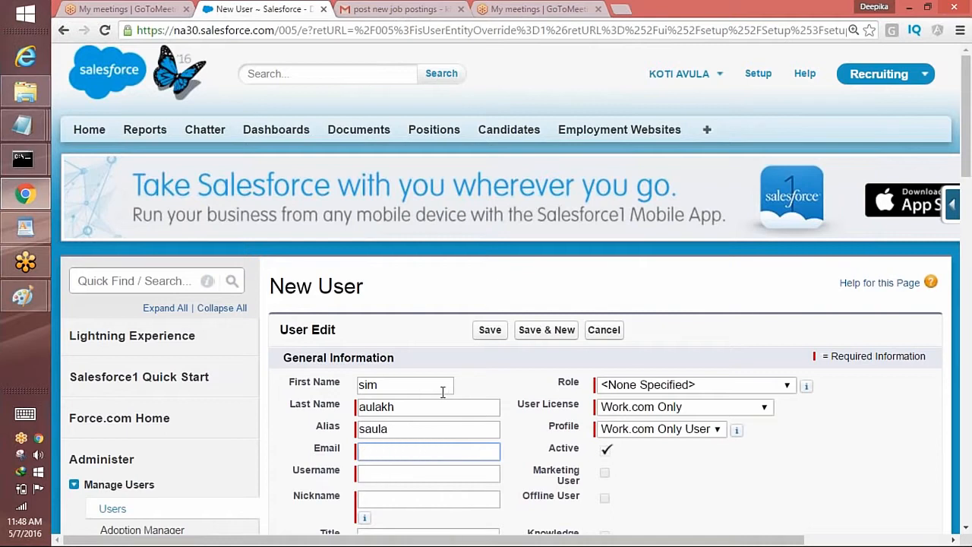
Paste the contact e-mail address for the new user and replace the username's local part with the new user's name.
click(564, 5)
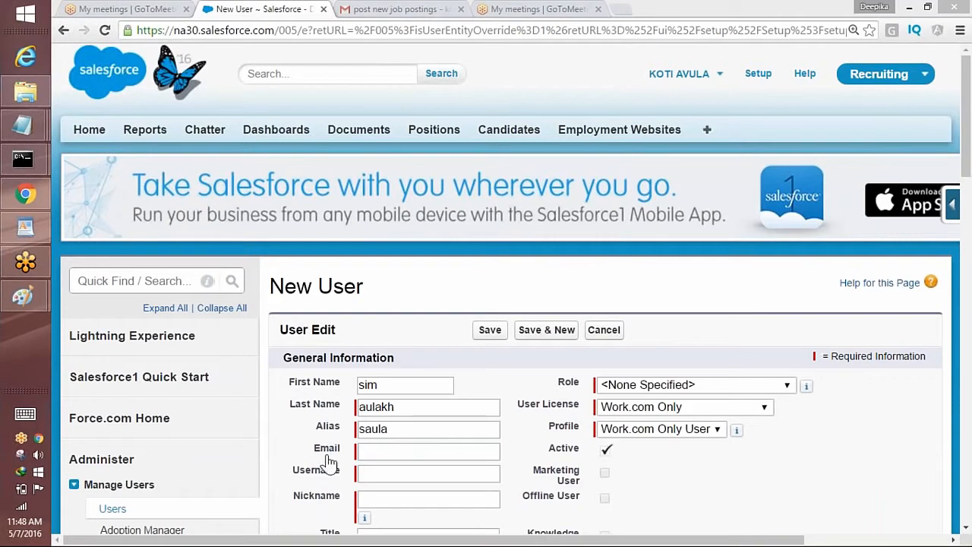
click(375, 452)
key(ctrl+v)
key(Tab)
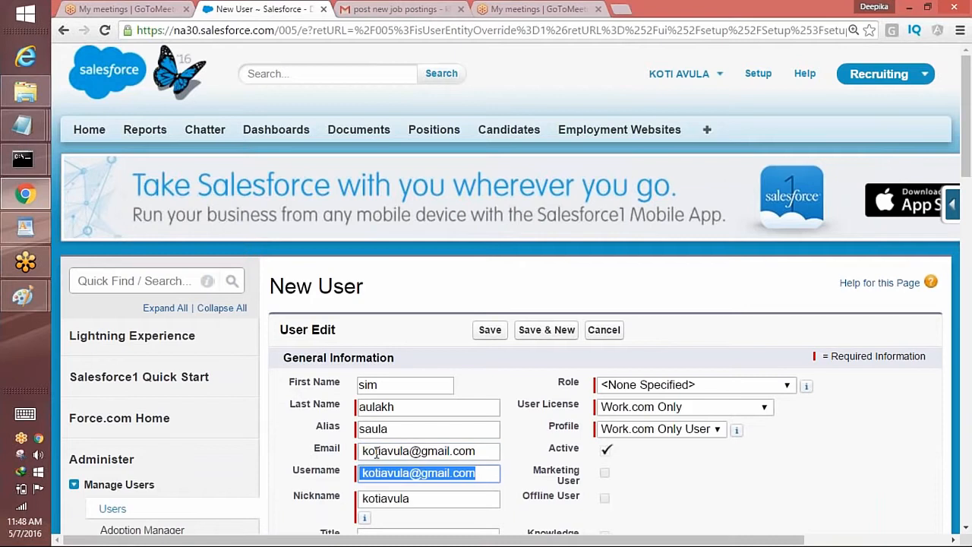
drag(423, 472, 346, 470)
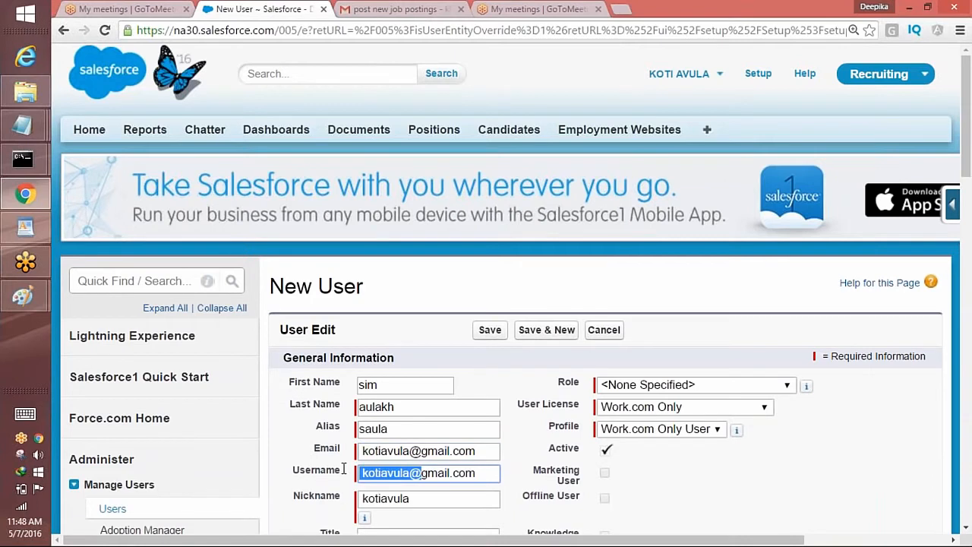
drag(407, 475, 365, 474)
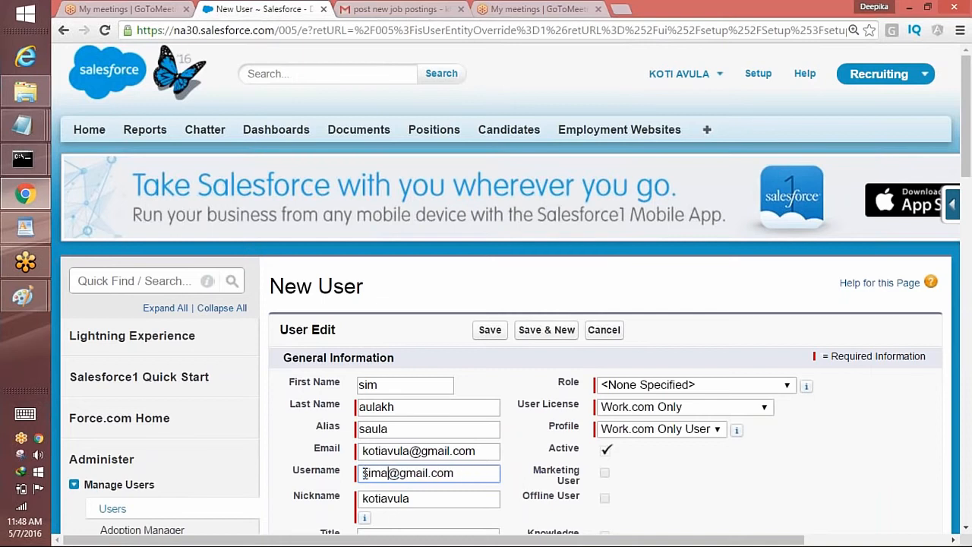
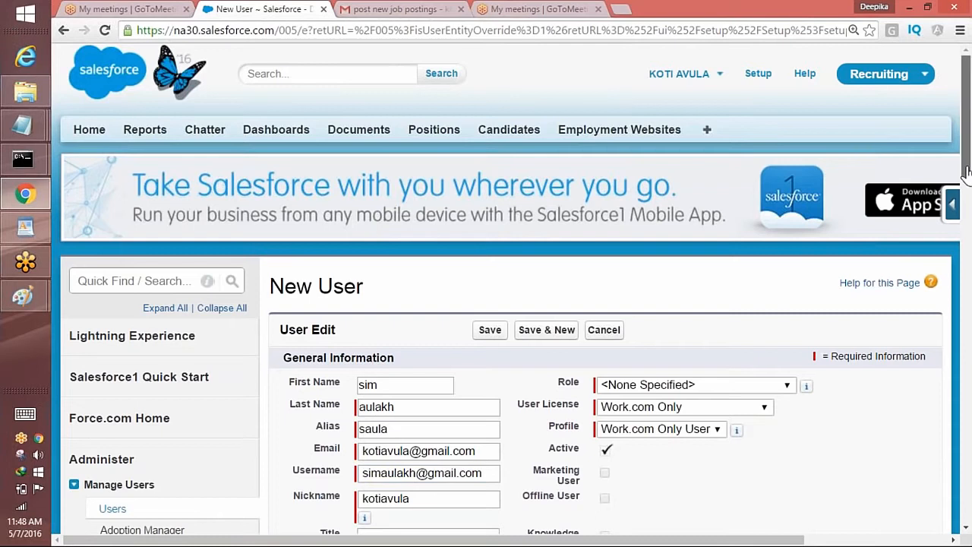
Copy the part of the username before the @ sign into the Nickname field, replacing its content.
scroll(965, 221, down, 1)
scroll(964, 220, down, 2)
drag(416, 266, 319, 270)
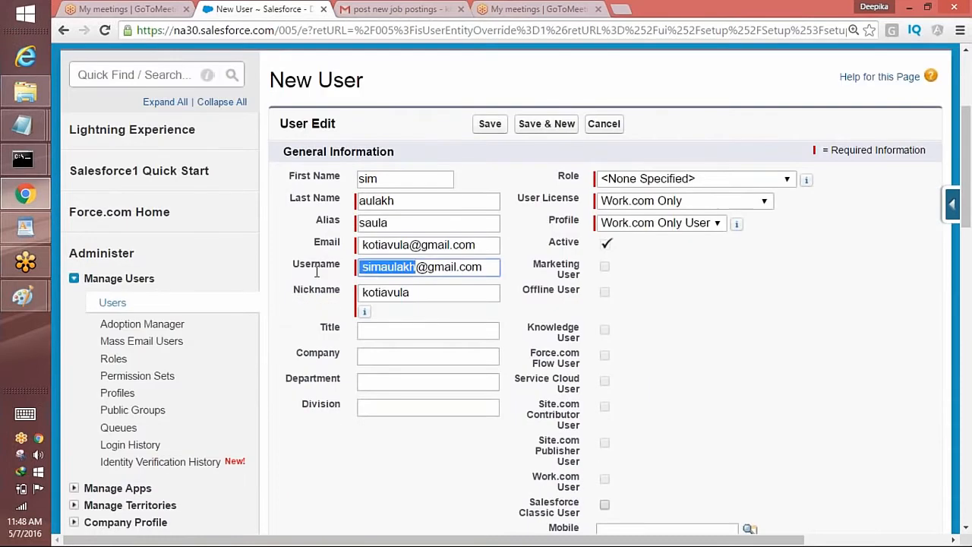
key(ctrl+c)
double_click(362, 293)
key(ctrl+v)
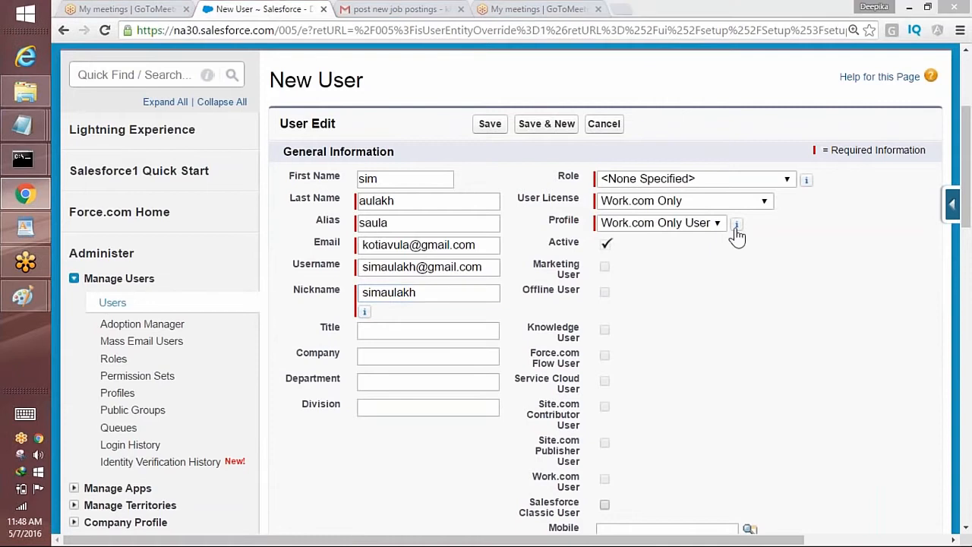
Give the new user the Salesforce Platform license and the Standard Platform User profile, and save the user.
click(724, 199)
click(676, 309)
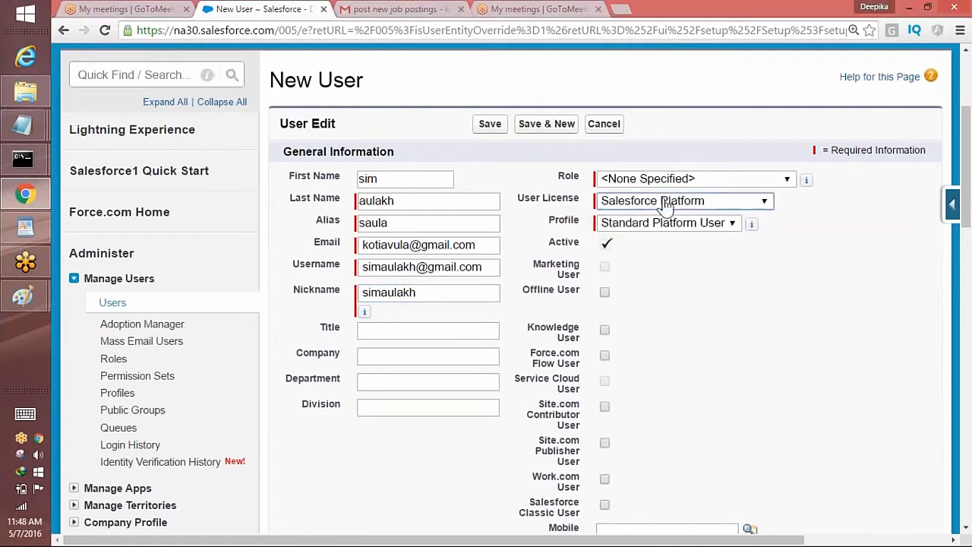
click(666, 228)
click(721, 241)
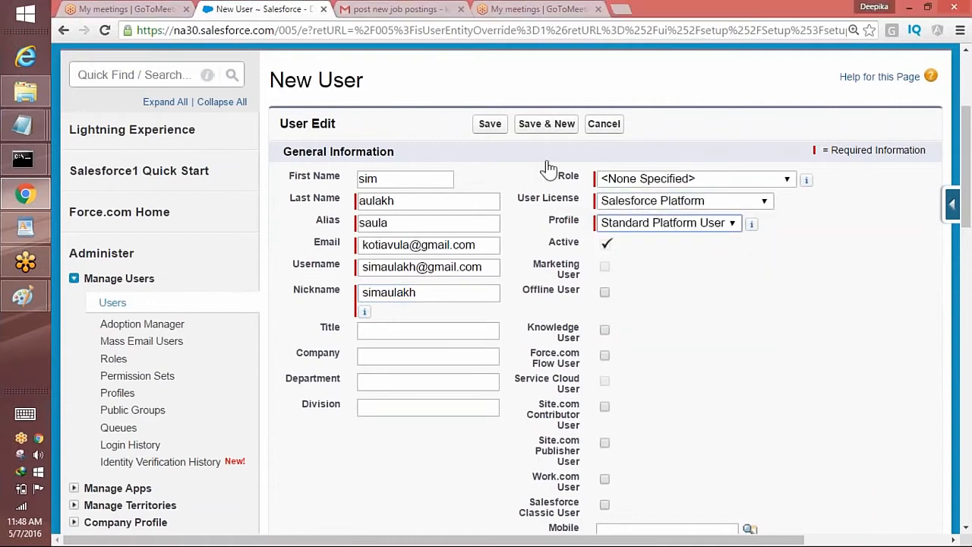
click(490, 123)
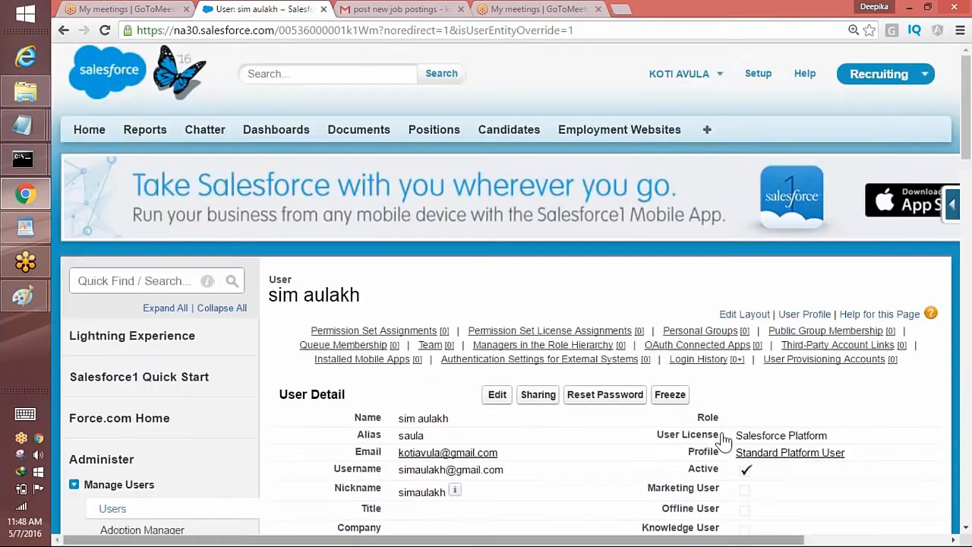
Find the Profiles page through the setup search and start creating a new profile.
drag(967, 98, 942, 159)
scroll(942, 220, down, 20)
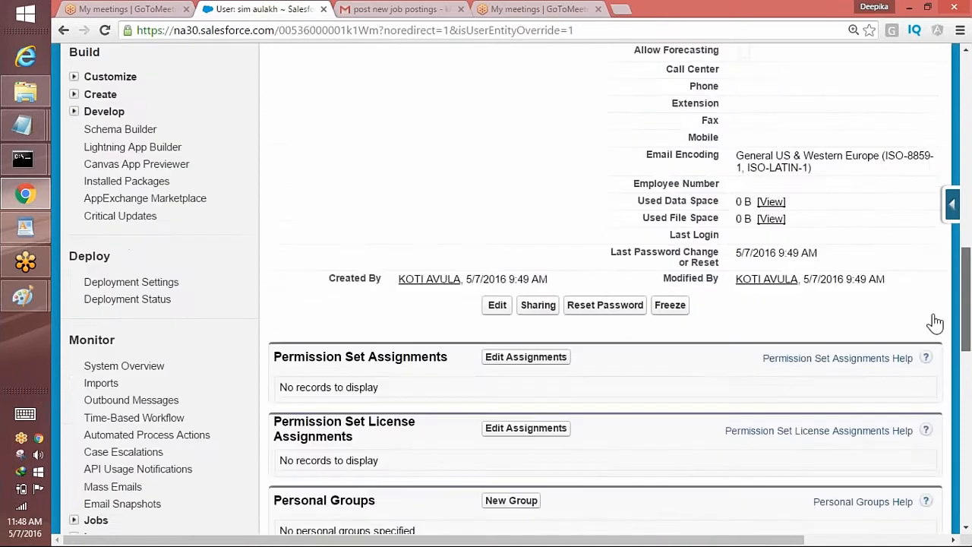
scroll(963, 265, up, 20)
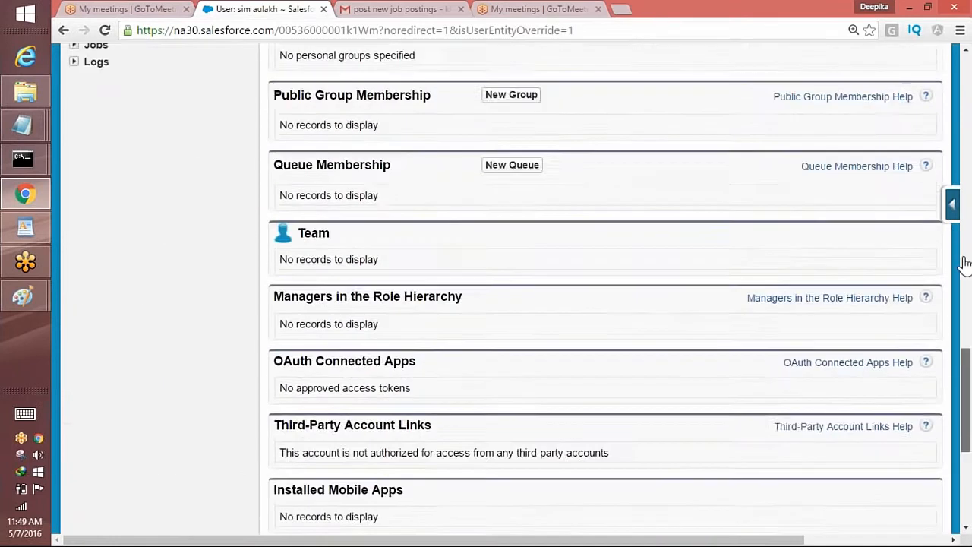
click(120, 281)
text(p)
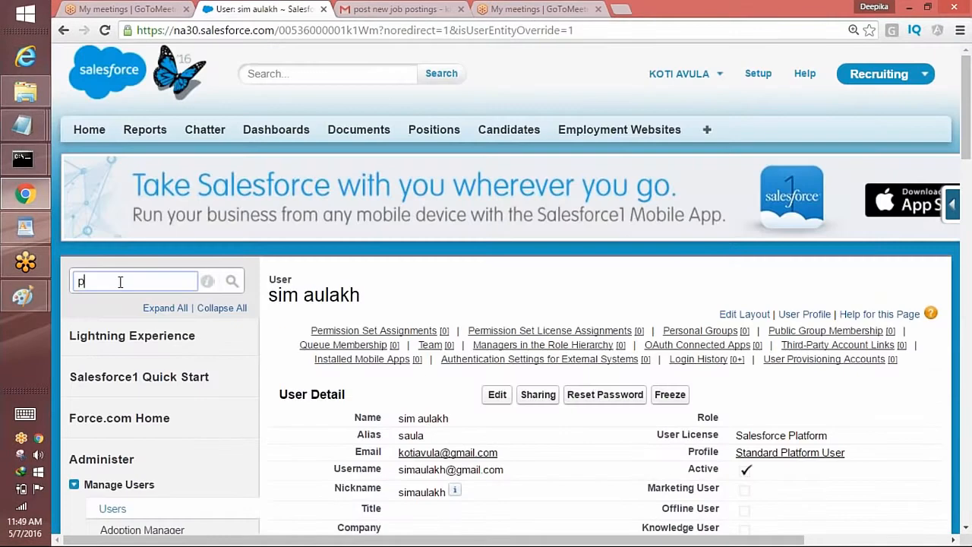
text(rofi)
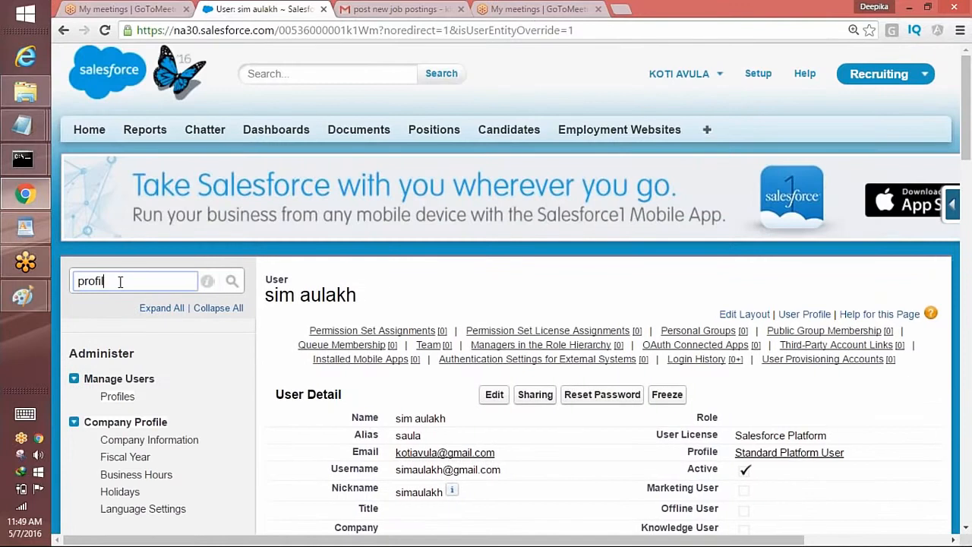
text(l)
click(117, 396)
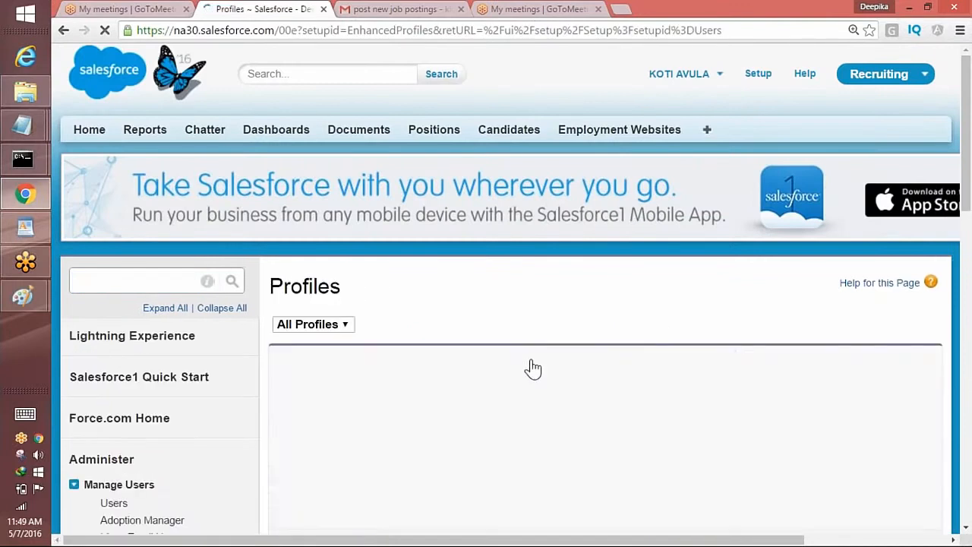
click(307, 359)
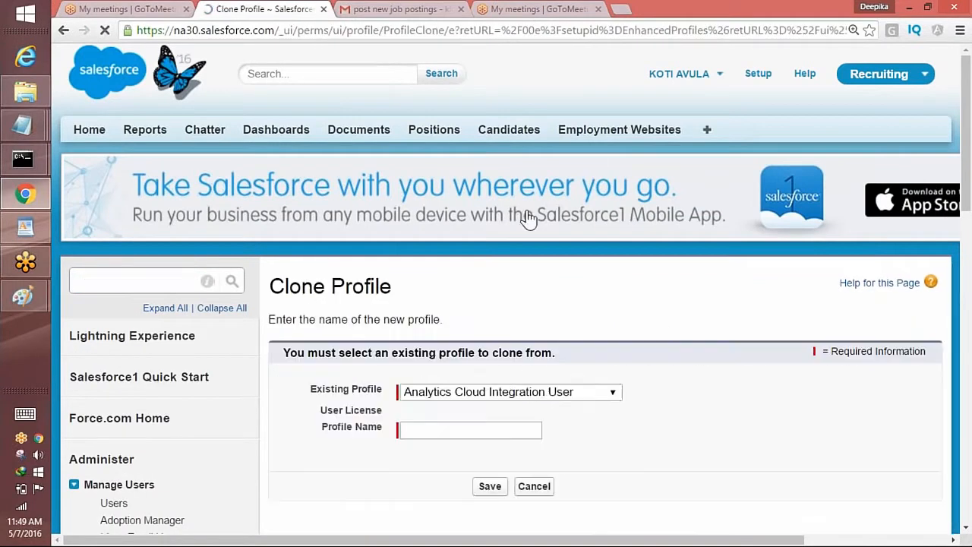
Choose Standard Platform User as the existing profile to clone from.
click(513, 392)
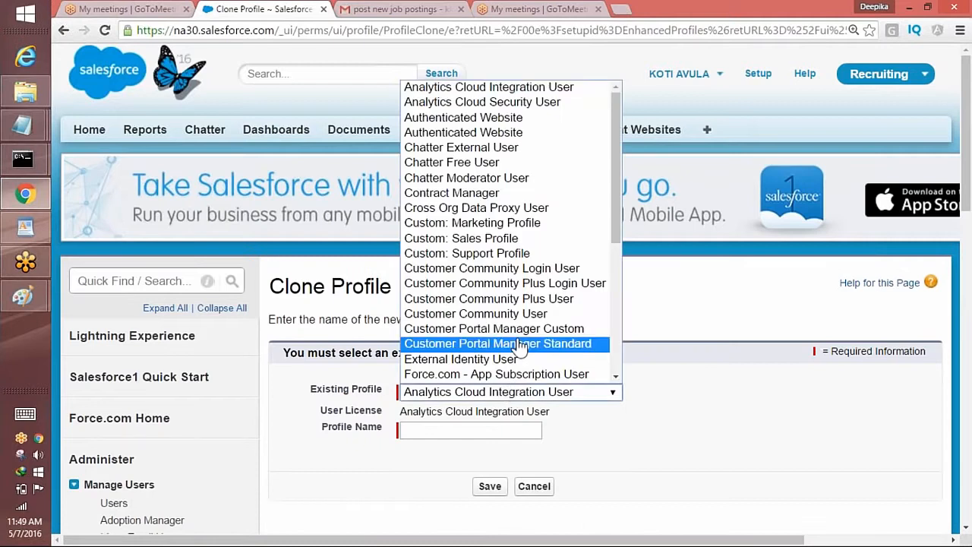
scroll(520, 346, down, 4)
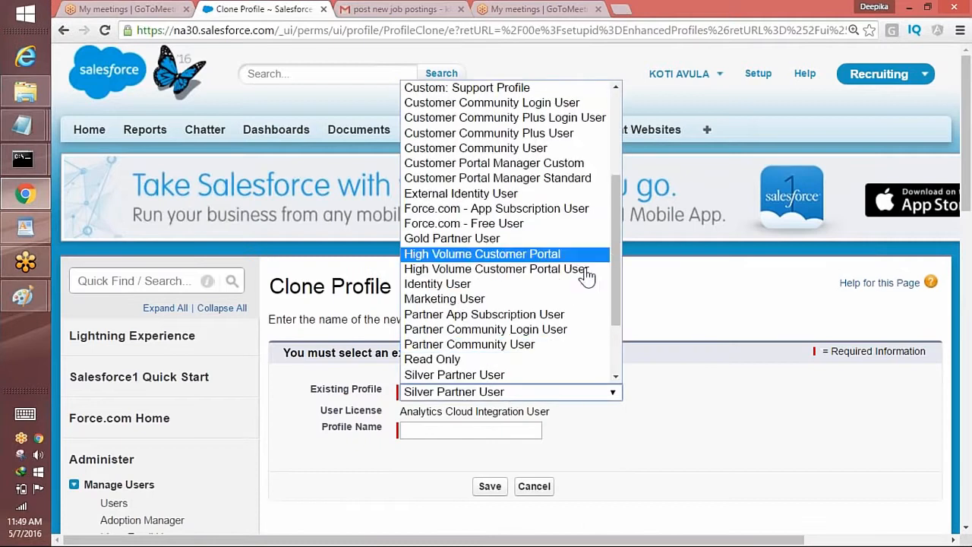
drag(614, 285, 464, 323)
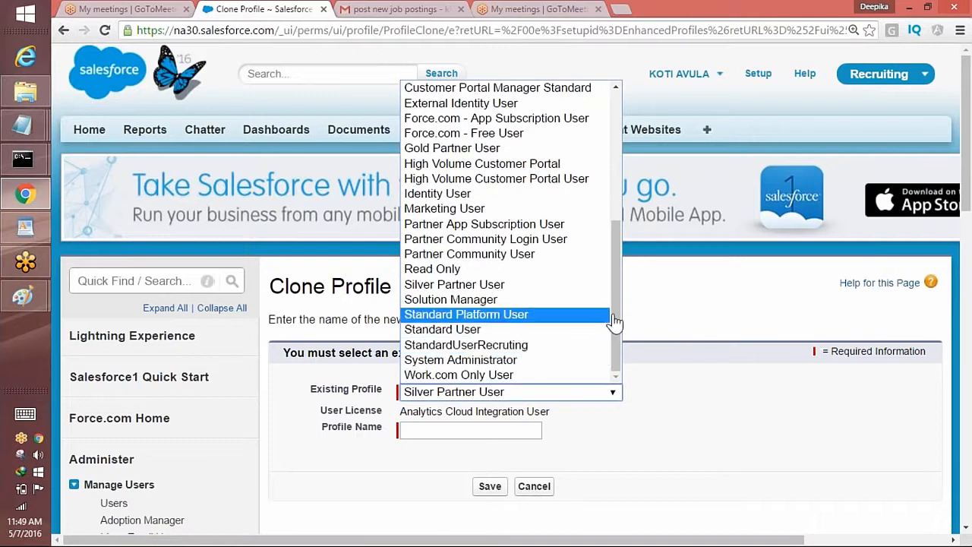
mouse_move(614, 326)
mouse_down()
mouse_move(627, 169)
mouse_move(610, 331)
mouse_up()
click(491, 315)
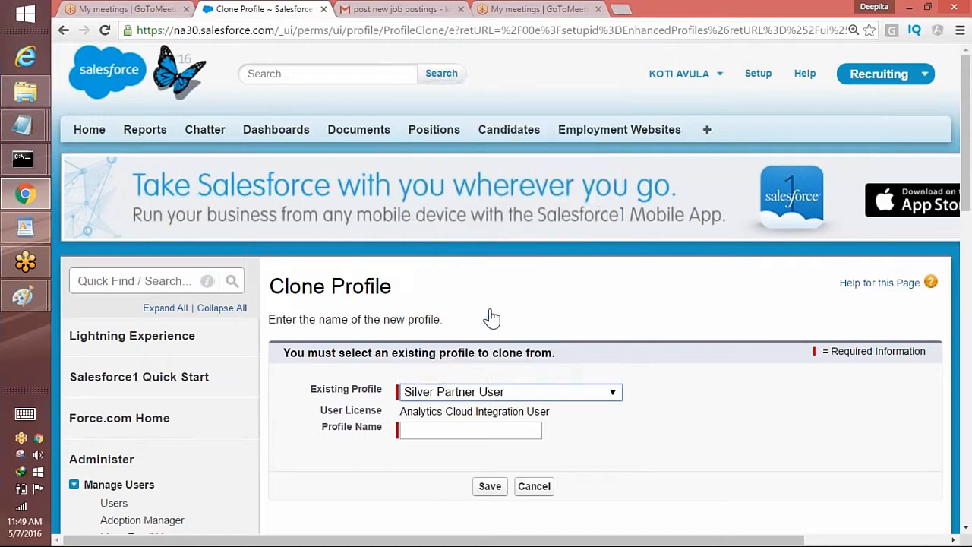
Name the cloned profile Standard Platform Recruiting and save it.
click(417, 428)
text(Stan)
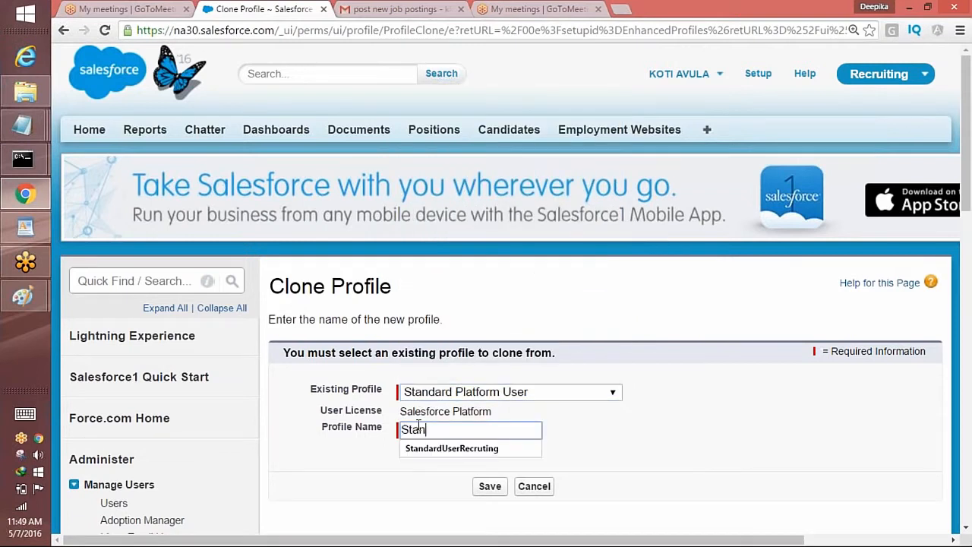
text(dard Platform Recru)
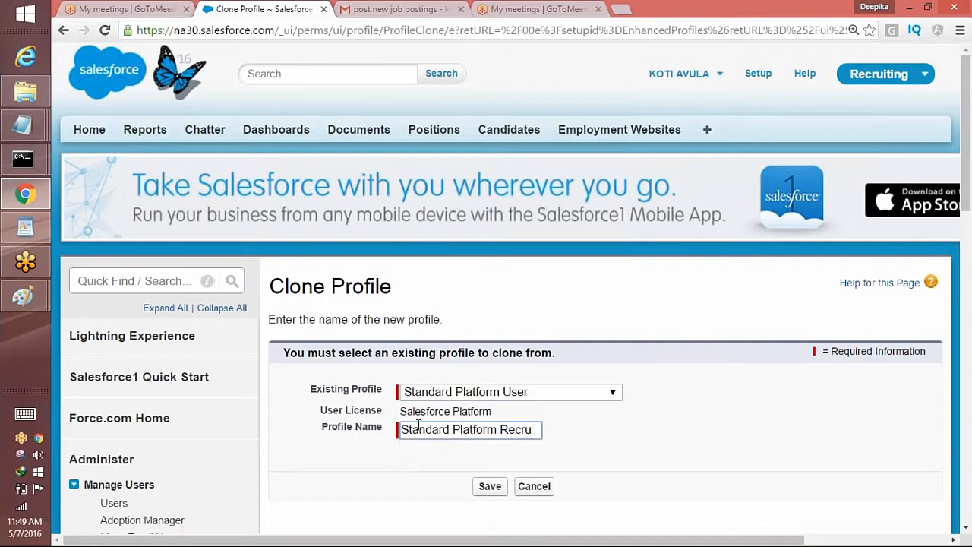
text(itin)
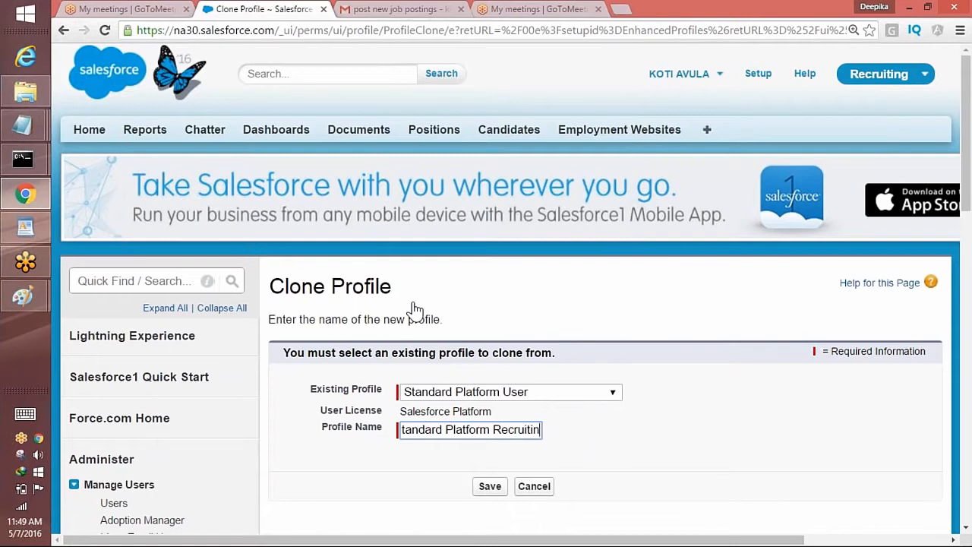
text(g)
click(490, 486)
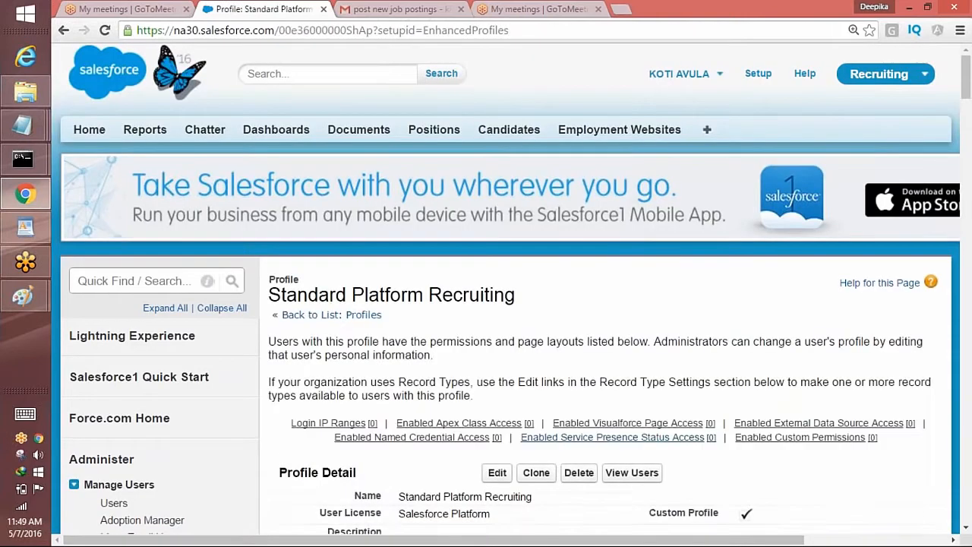
Edit the Standard Platform Recruiting profile and grant View All and Modify All permissions on the Candidates custom object.
scroll(967, 72, down, 5)
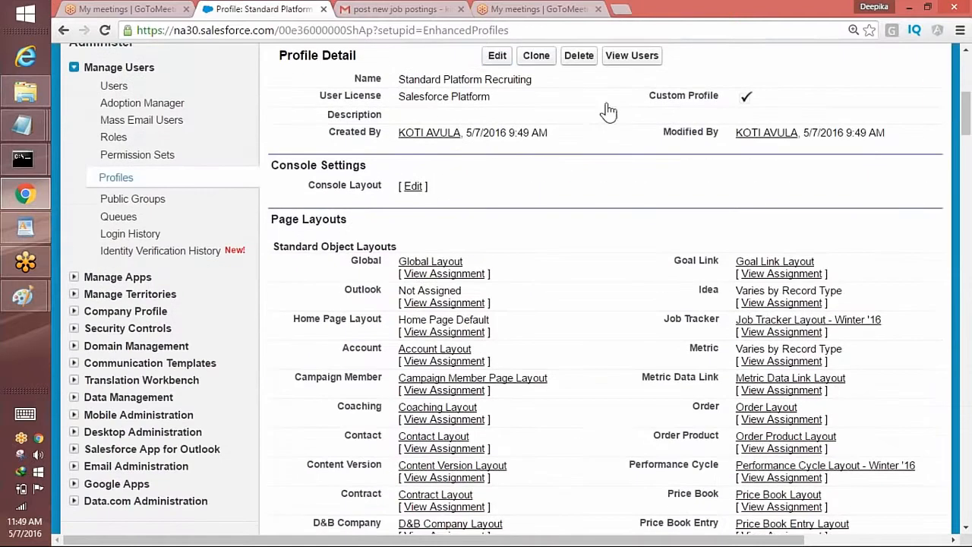
click(497, 55)
scroll(926, 389, down, 20)
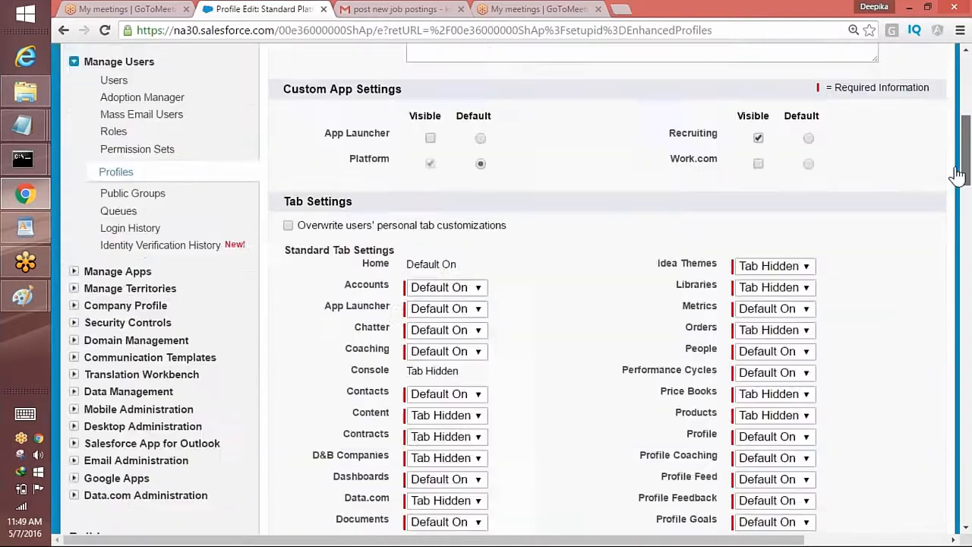
scroll(927, 388, down, 5)
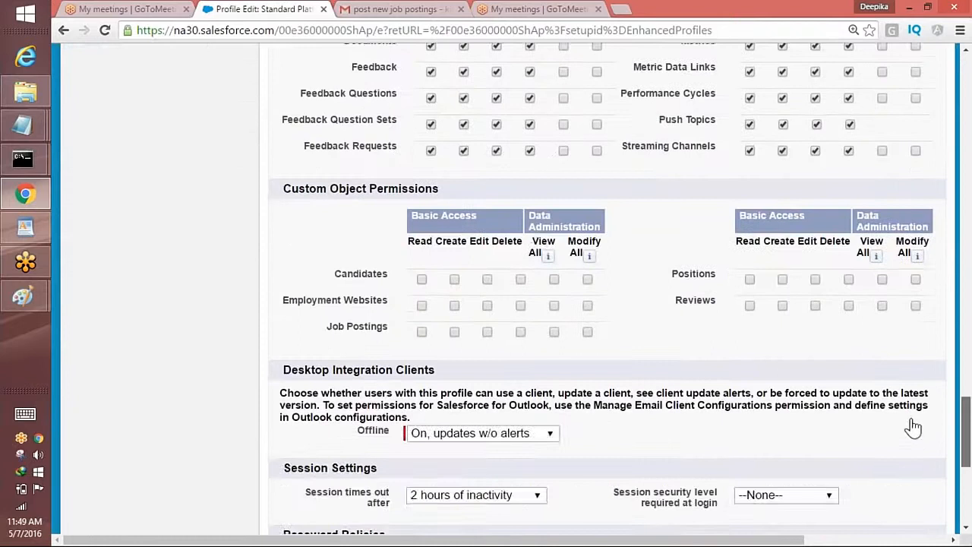
scroll(912, 434, up, 1)
click(555, 379)
click(587, 379)
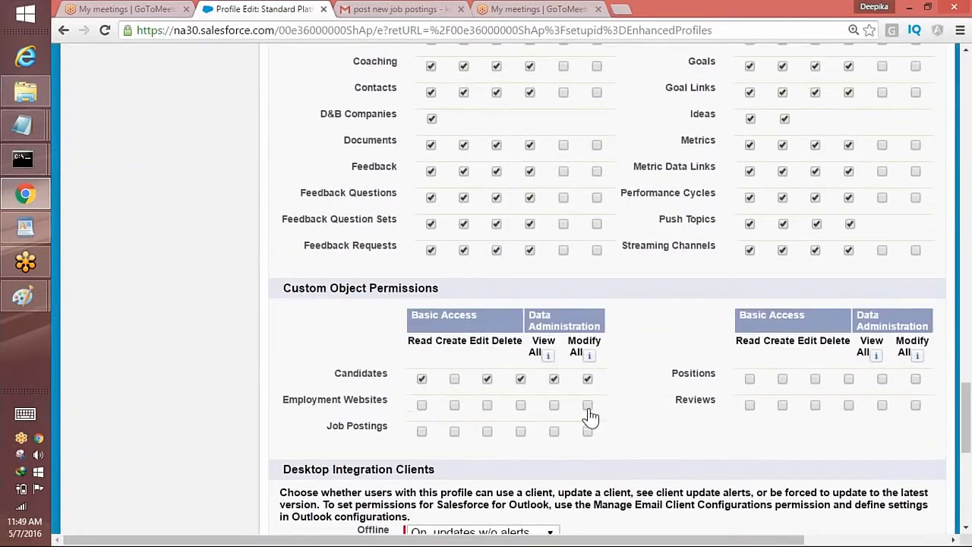
Grant View All and Modify All on Employment Websites, Job Postings, Positions and Reviews, and save the profile.
click(555, 405)
click(587, 405)
click(554, 430)
click(587, 430)
click(882, 405)
click(916, 379)
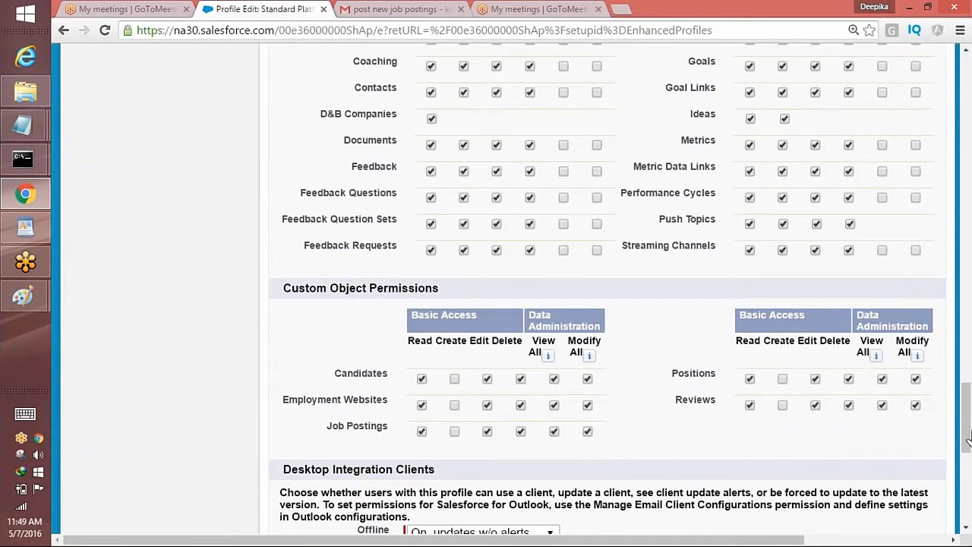
scroll(683, 455, down, 6)
click(492, 450)
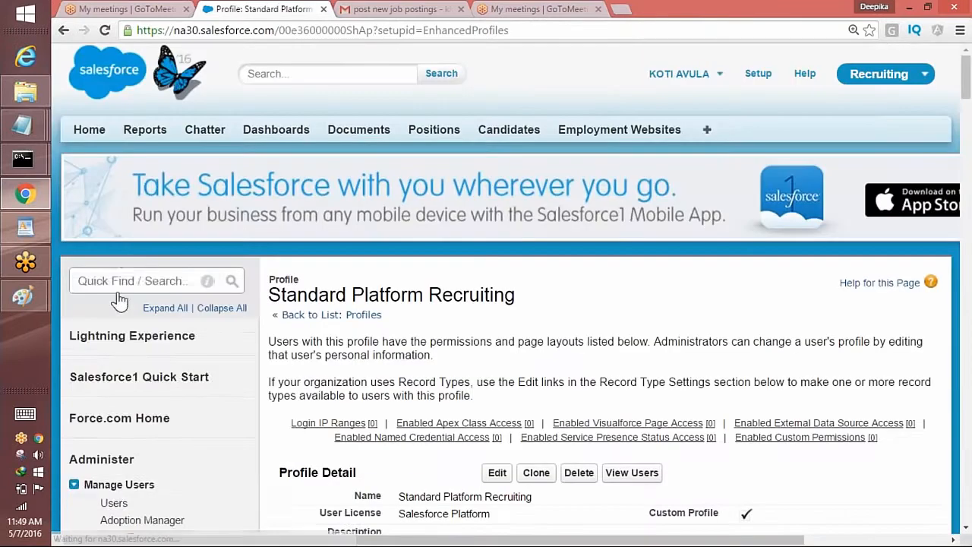
Search the setup for "user" and open the list of all users.
click(126, 279)
text(user)
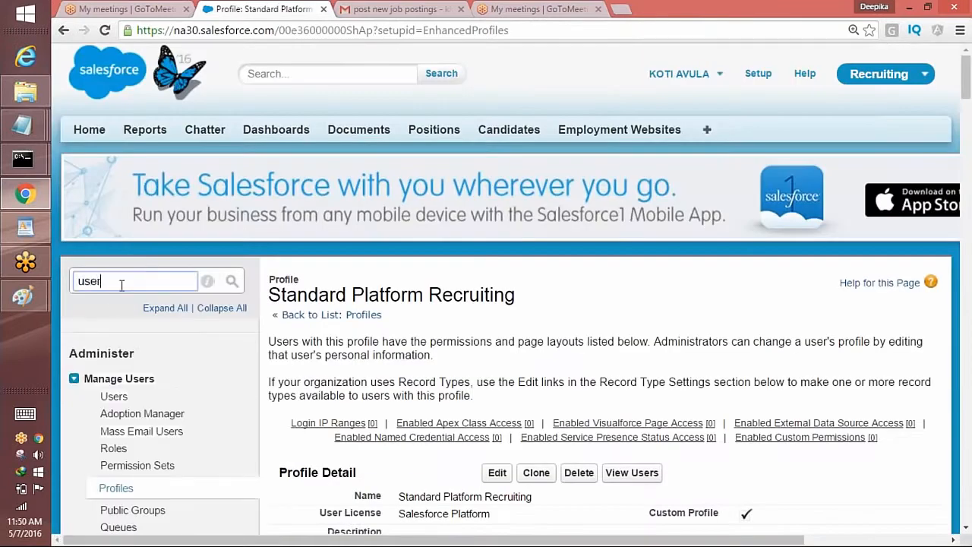
click(113, 398)
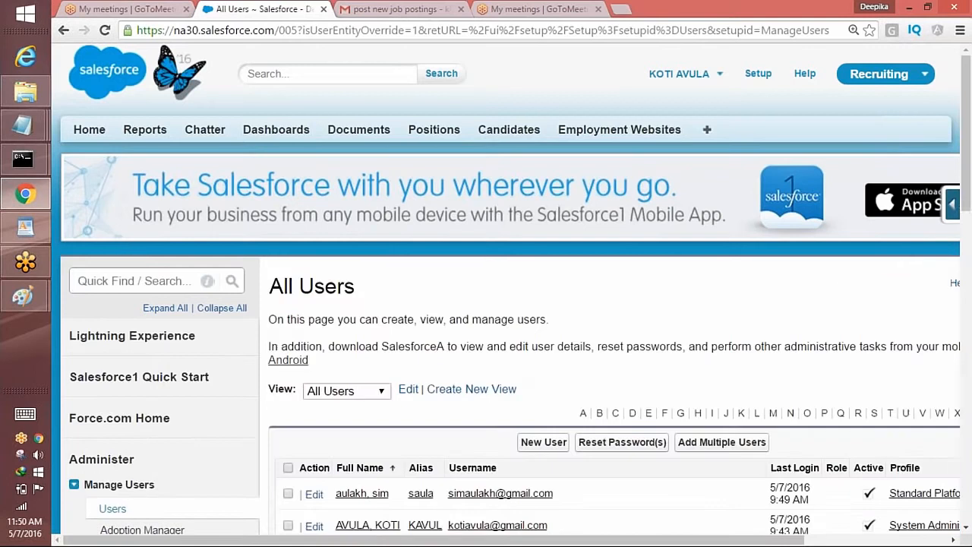
Edit the newly created Salesforce Platform user, assign the Standard Platform Recruiting profile, and save the user.
scroll(532, 303, down, 3)
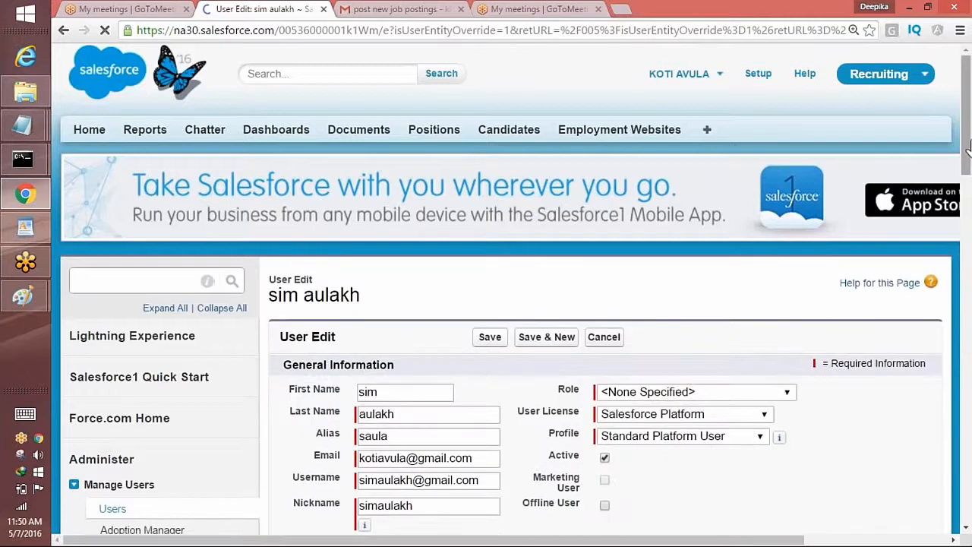
drag(967, 162, 968, 203)
click(687, 270)
click(668, 281)
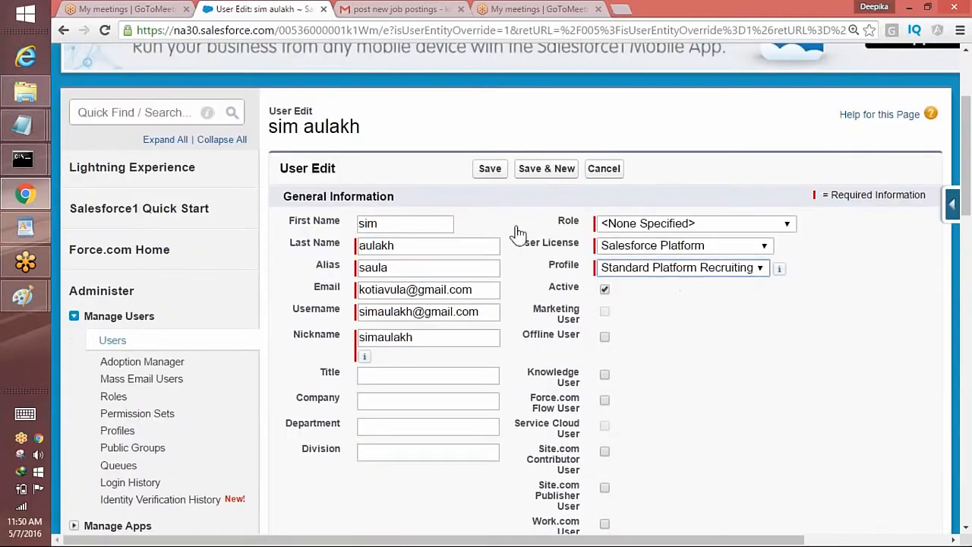
click(484, 169)
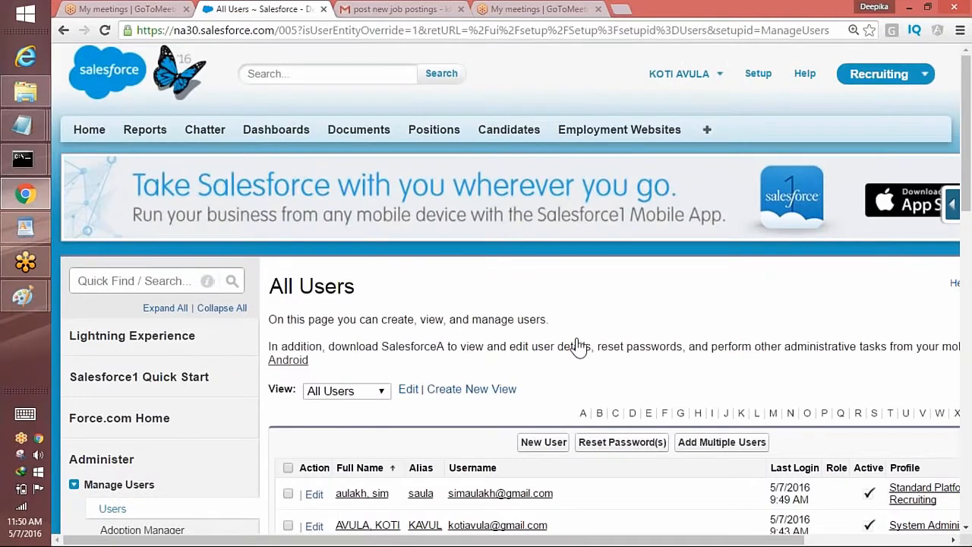
Find the Approval Processes page by searching the setup for "appro" and open the Two step approval process.
mouse_move(966, 191)
mouse_down()
mouse_move(966, 228)
mouse_move(966, 196)
mouse_up()
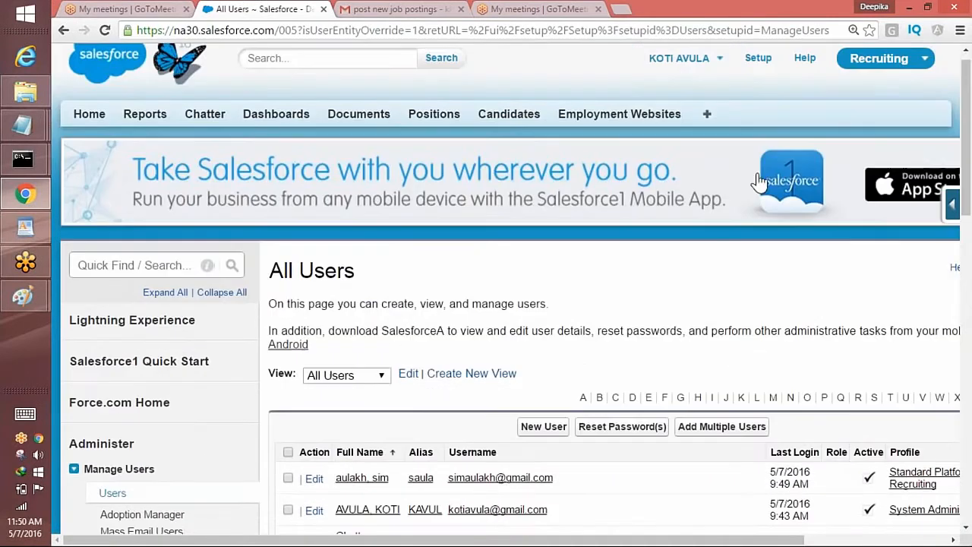
click(127, 264)
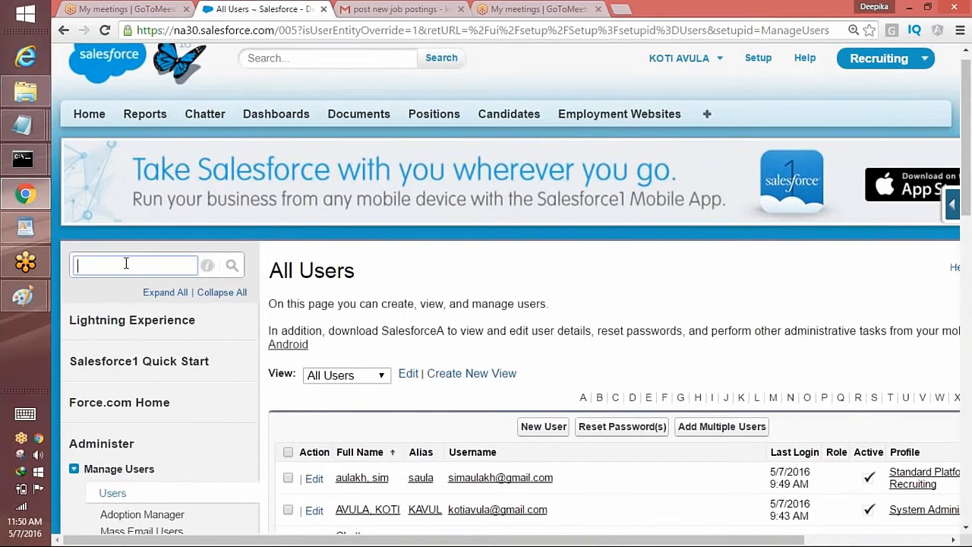
text(app)
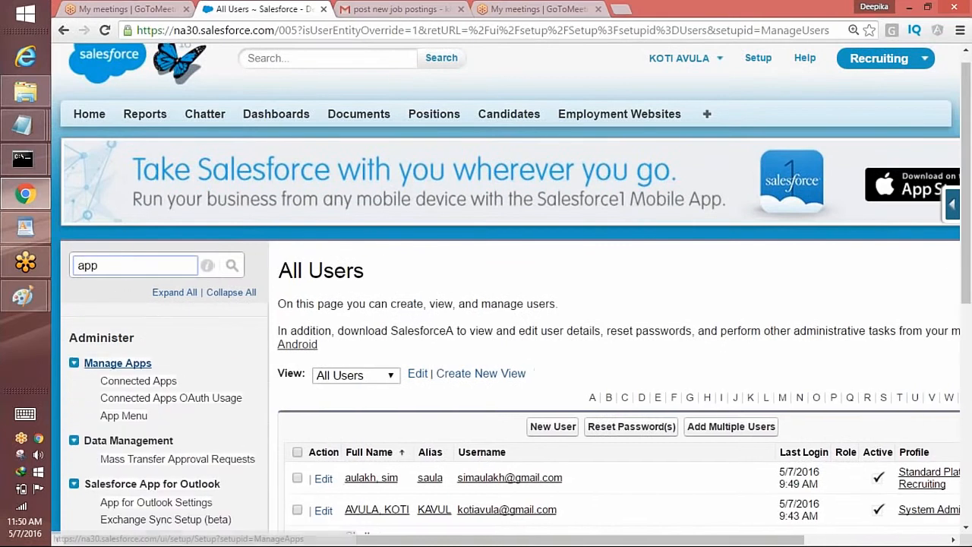
text(ro)
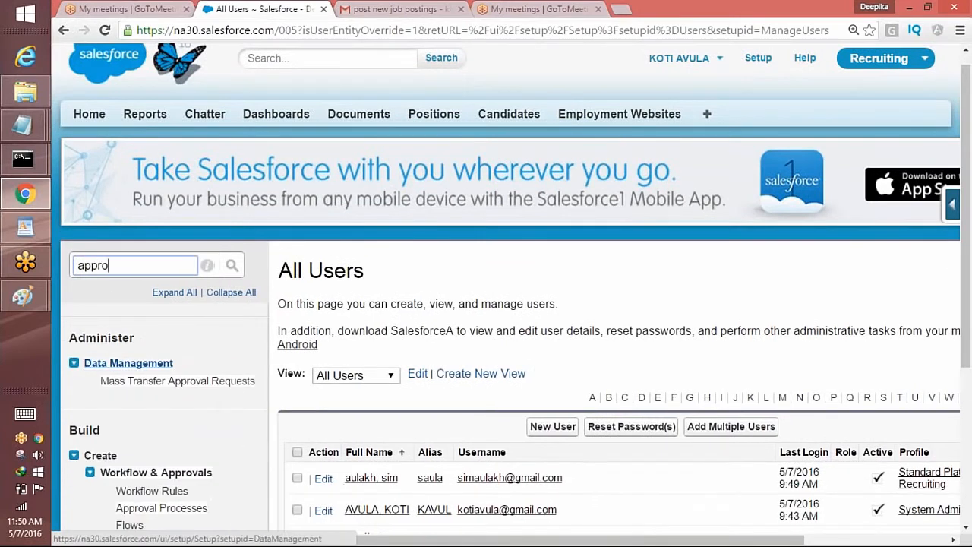
click(125, 507)
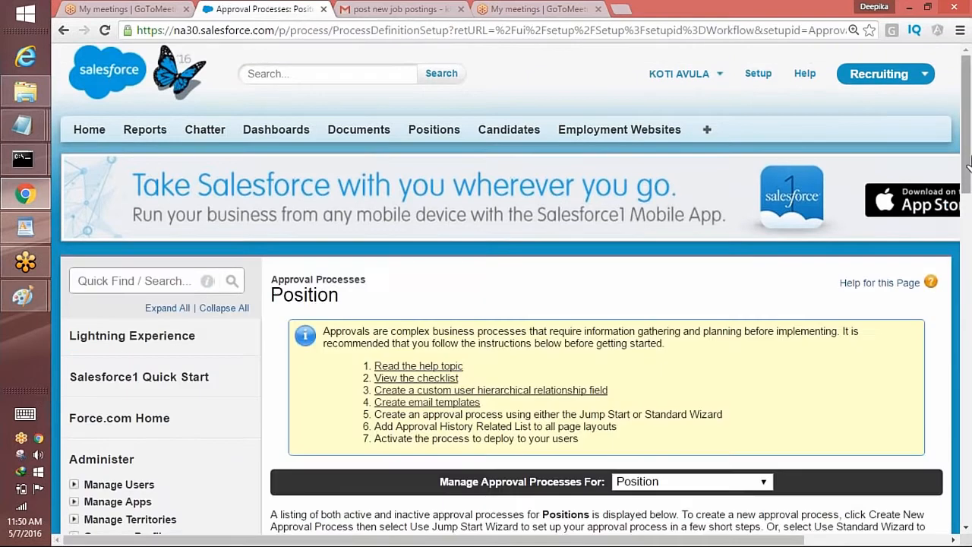
drag(967, 169, 964, 284)
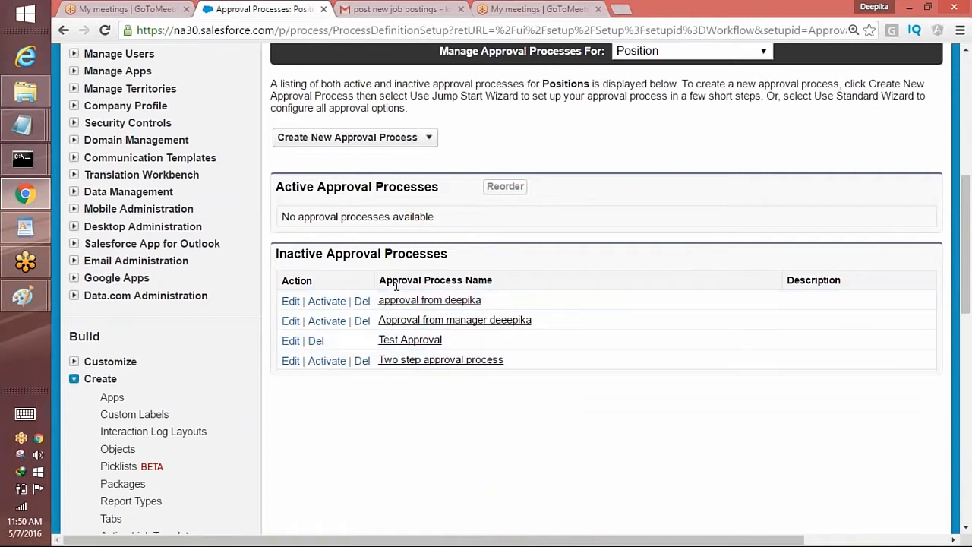
click(438, 360)
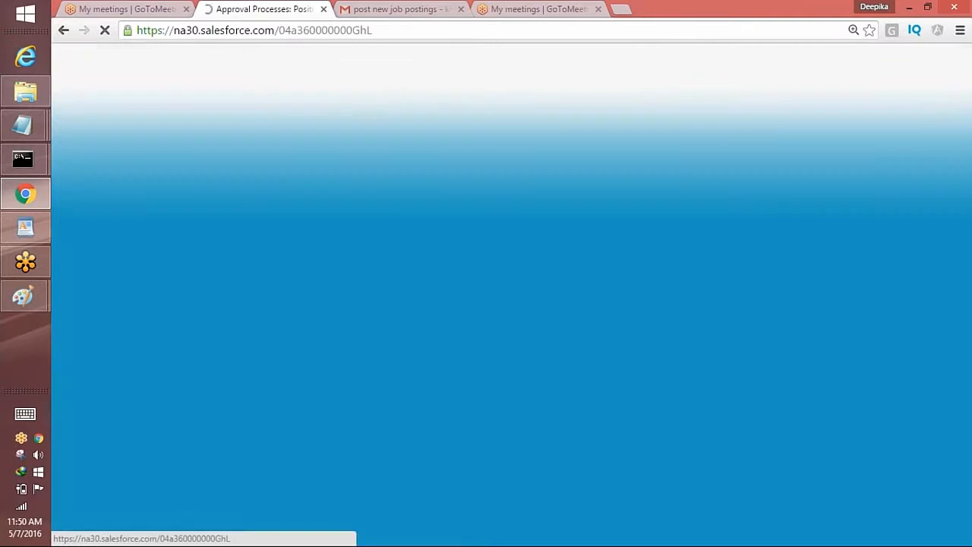
Start a new approval step, name it "approval from" plus the new user's first name, and continue to the step criteria.
scroll(942, 252, down, 5)
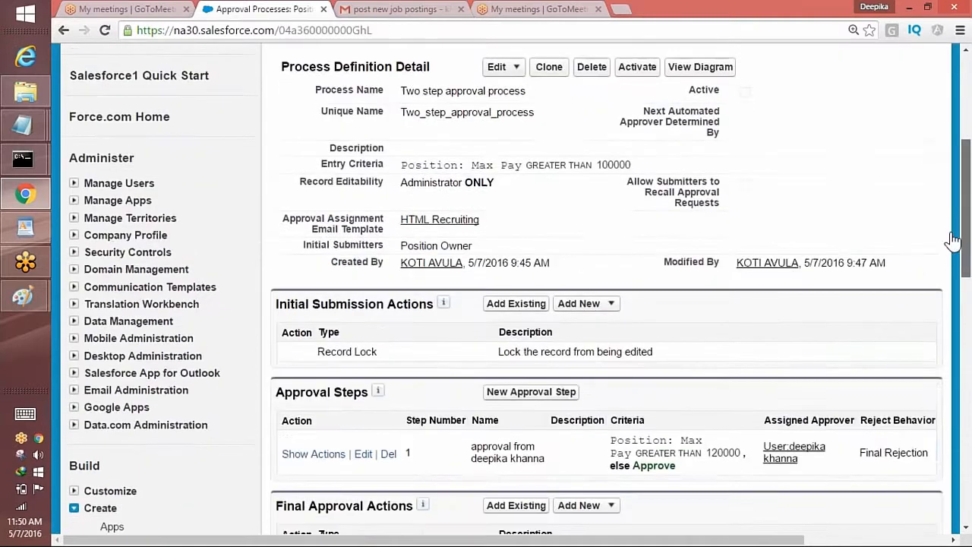
click(559, 316)
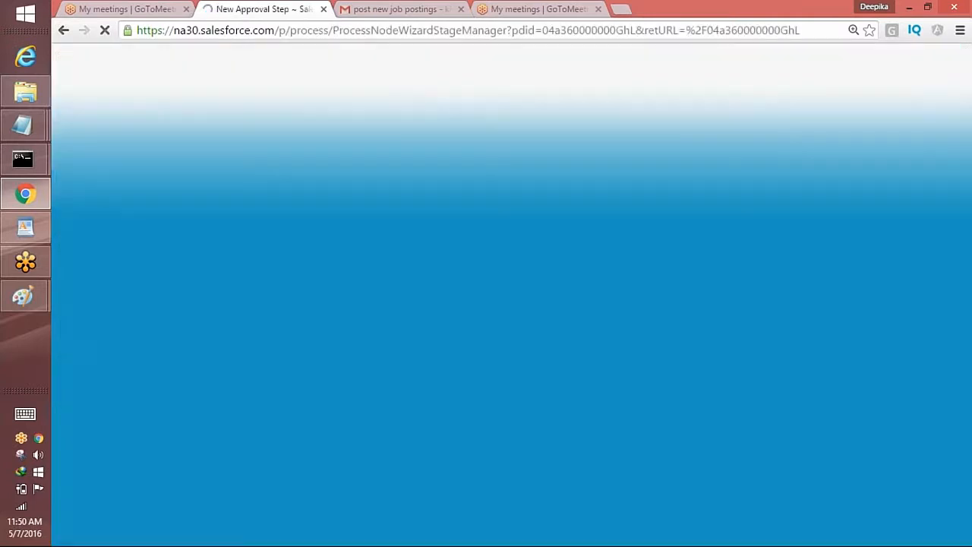
scroll(636, 241, down, 4)
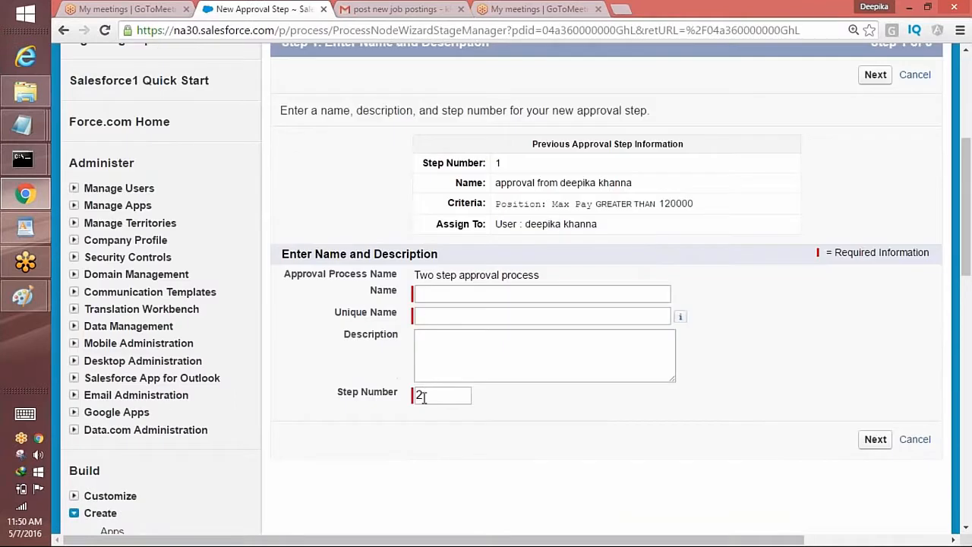
click(440, 296)
text(app)
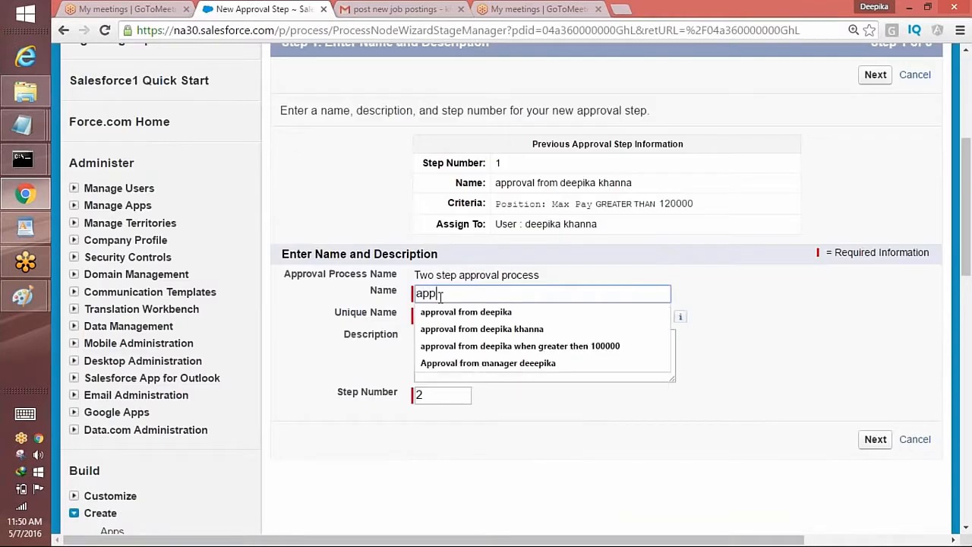
text(roval from sim)
key(Tab)
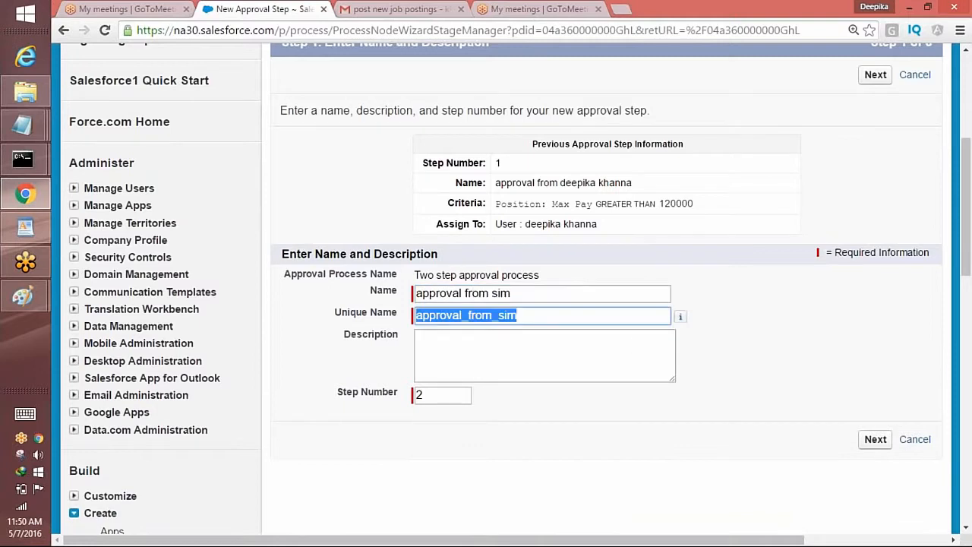
click(875, 441)
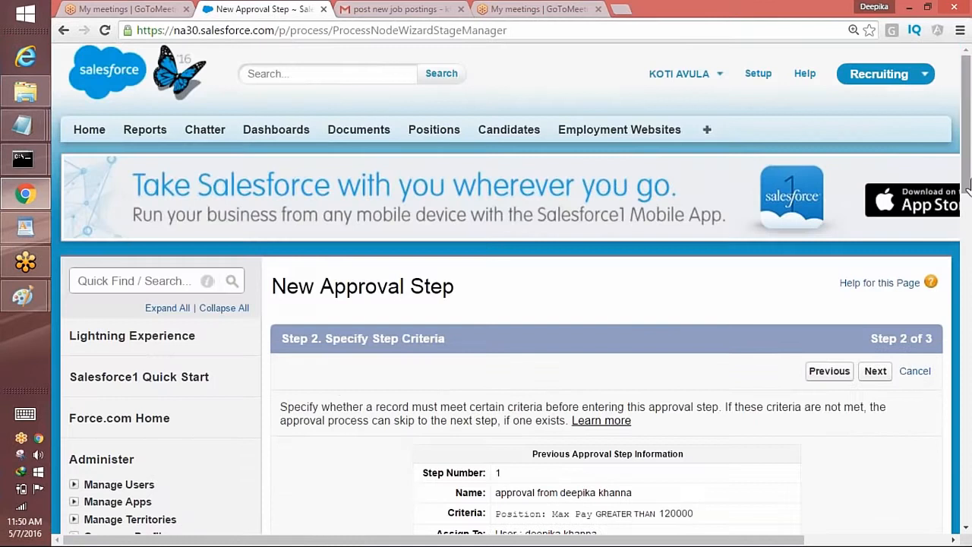
Restrict the approval step to records where Position: Max Pay is greater than 150000, and continue to the approver selection.
drag(968, 188, 968, 269)
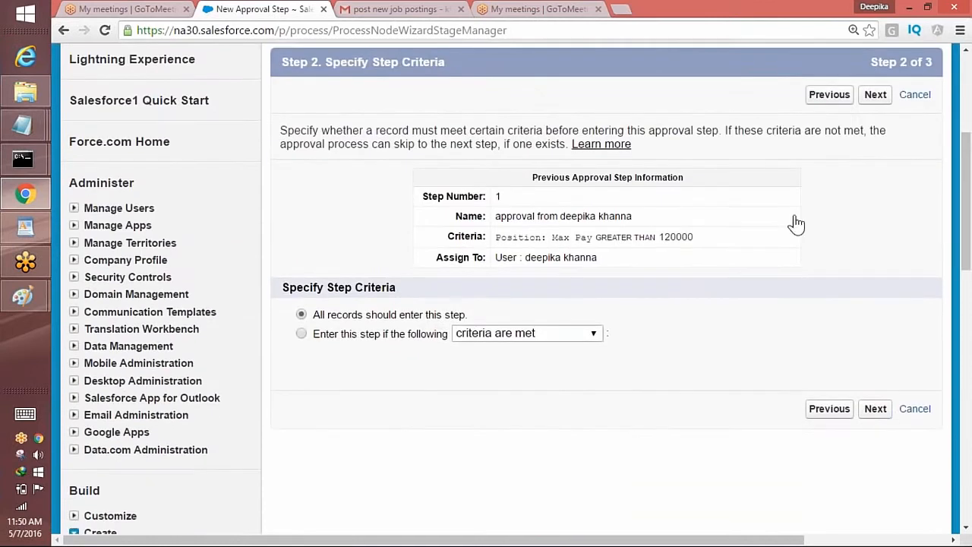
click(300, 335)
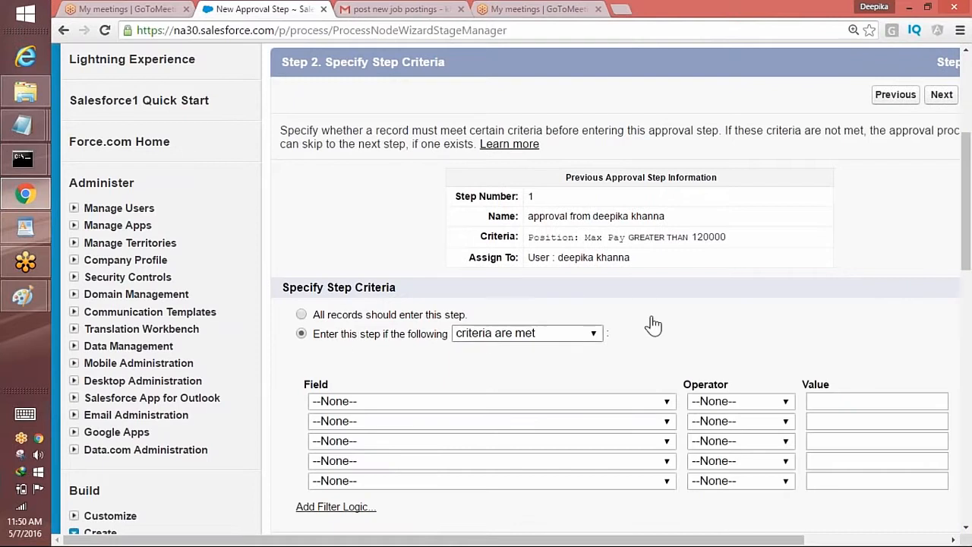
drag(967, 232, 967, 247)
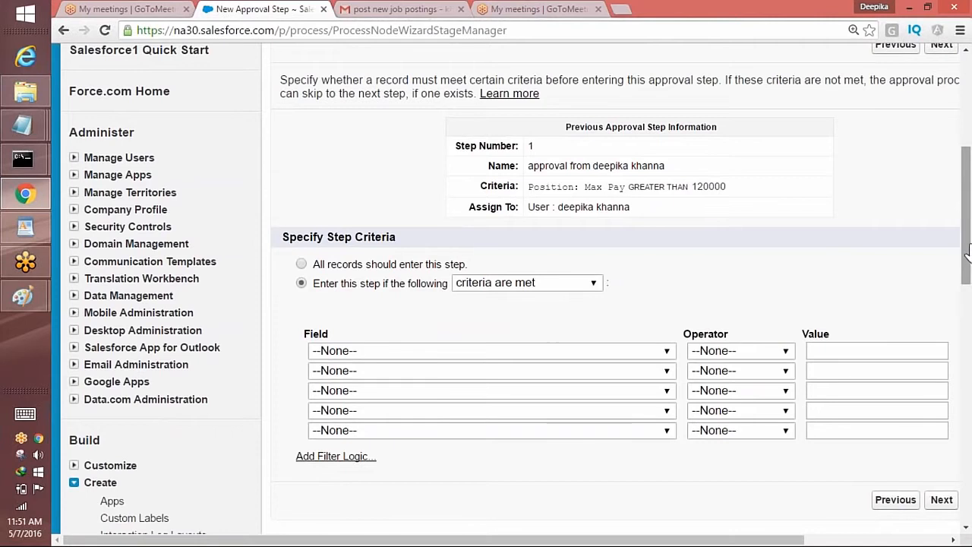
click(543, 355)
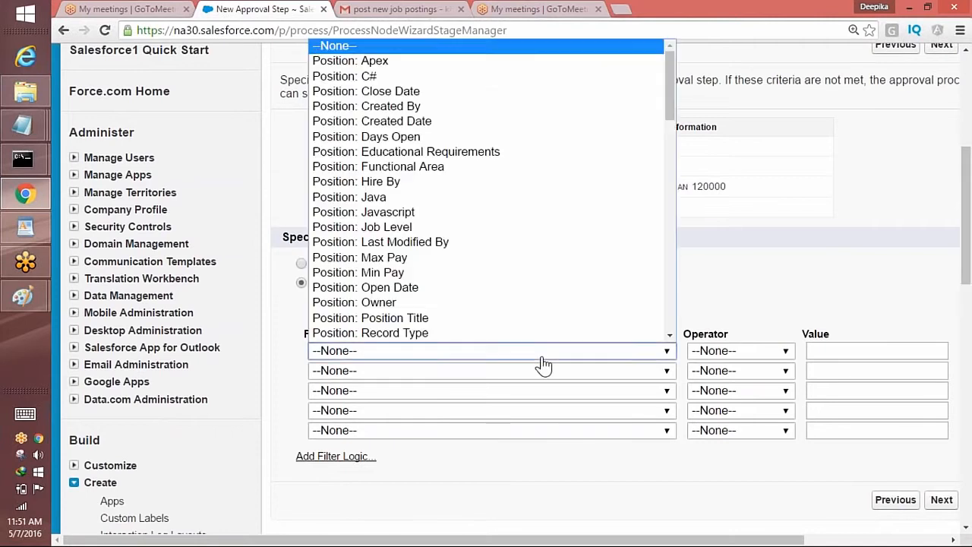
click(482, 258)
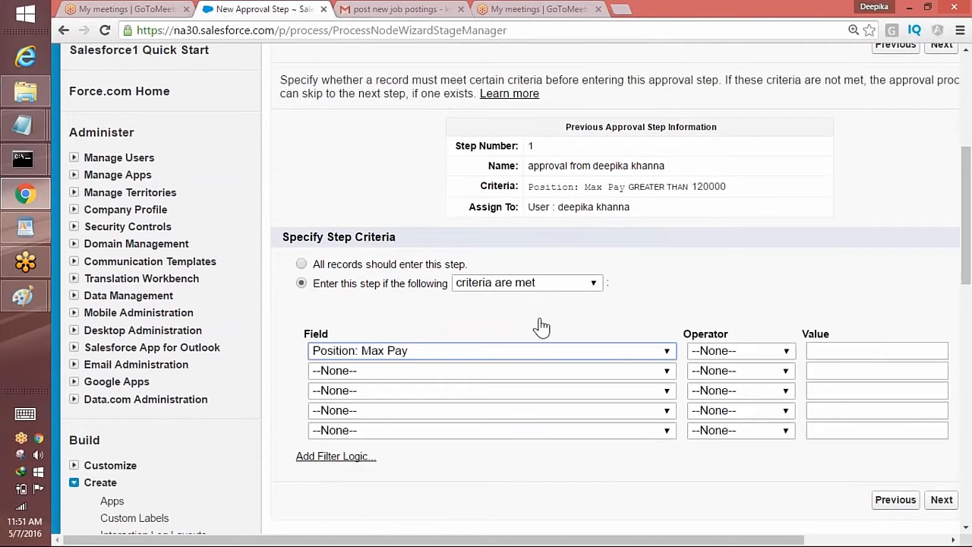
click(700, 350)
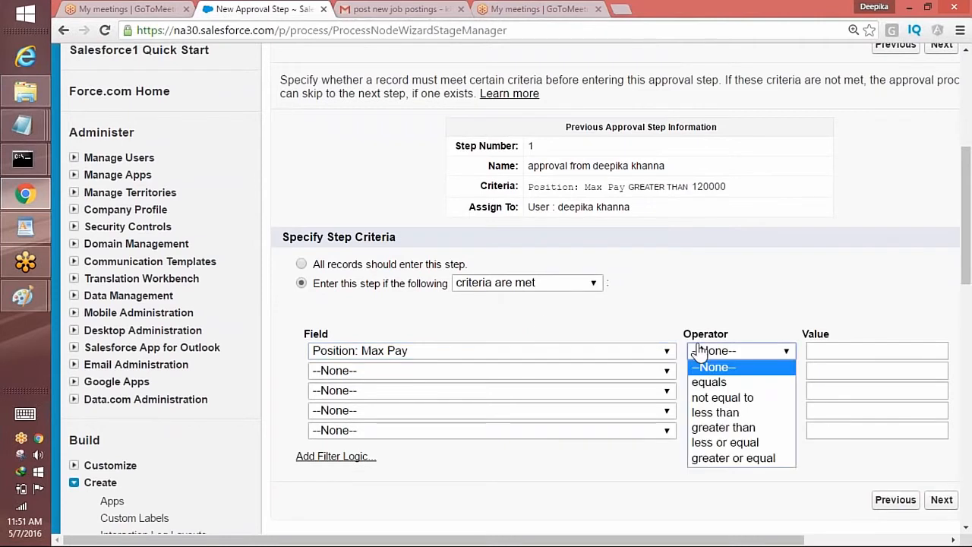
click(701, 430)
click(849, 353)
text(1500)
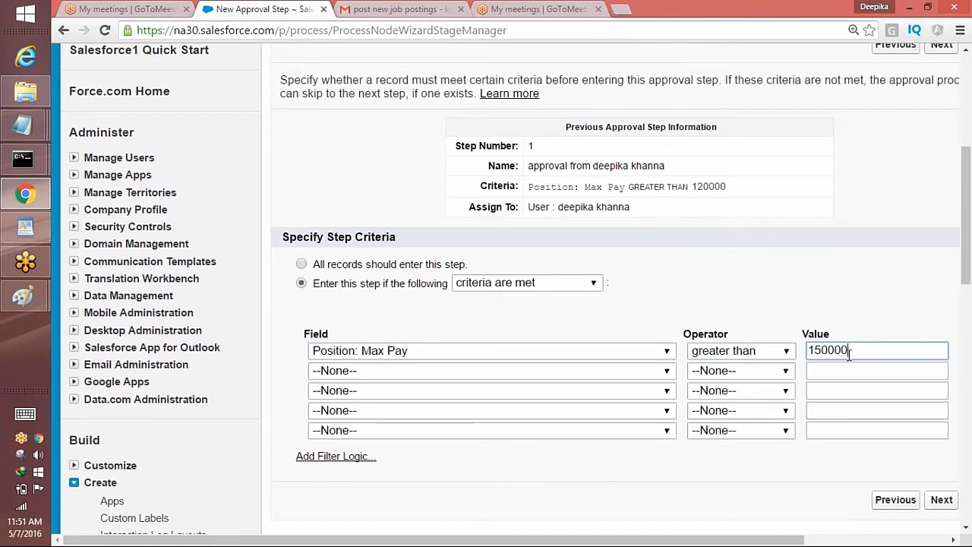
text(00)
click(941, 500)
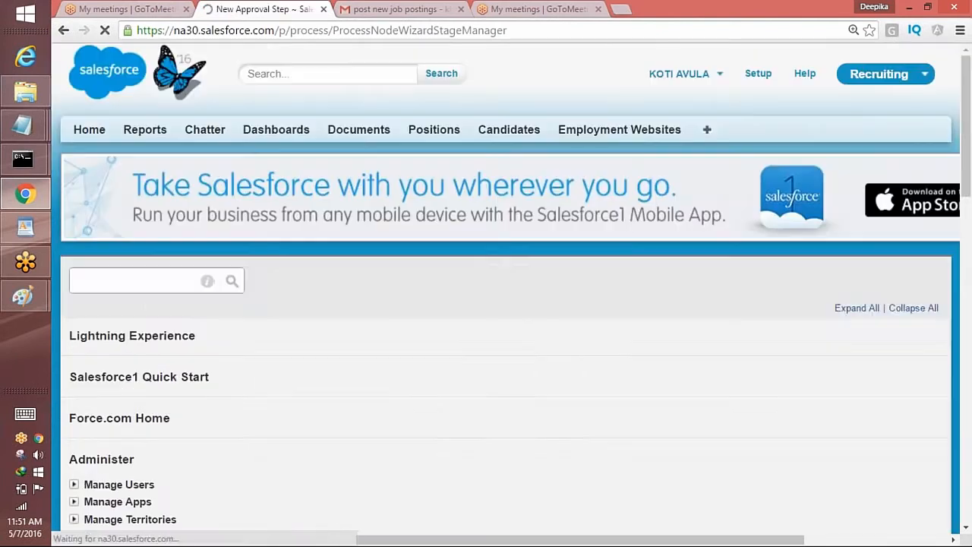
Assign the approval step automatically to a user, choosing the newly created second approver through the user lookup.
scroll(423, 284, down, 3)
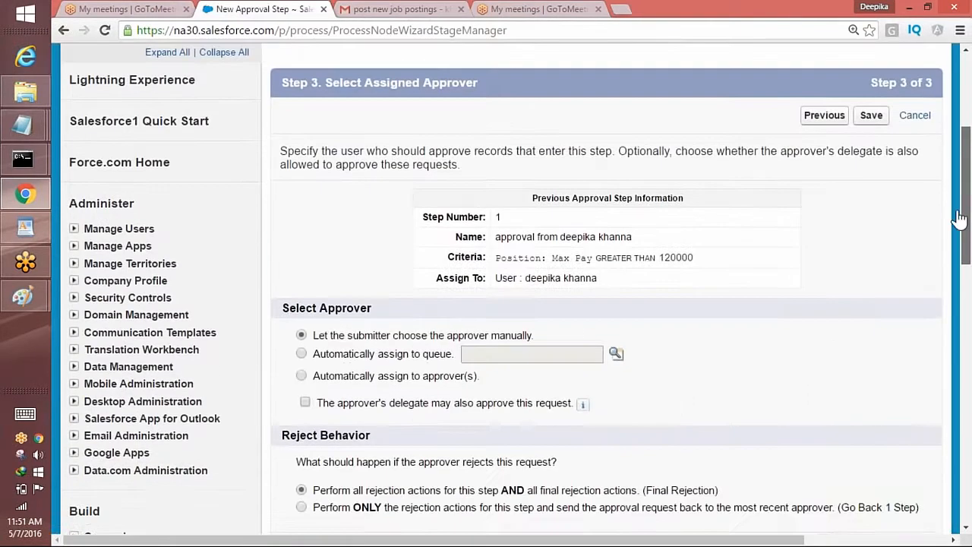
click(301, 370)
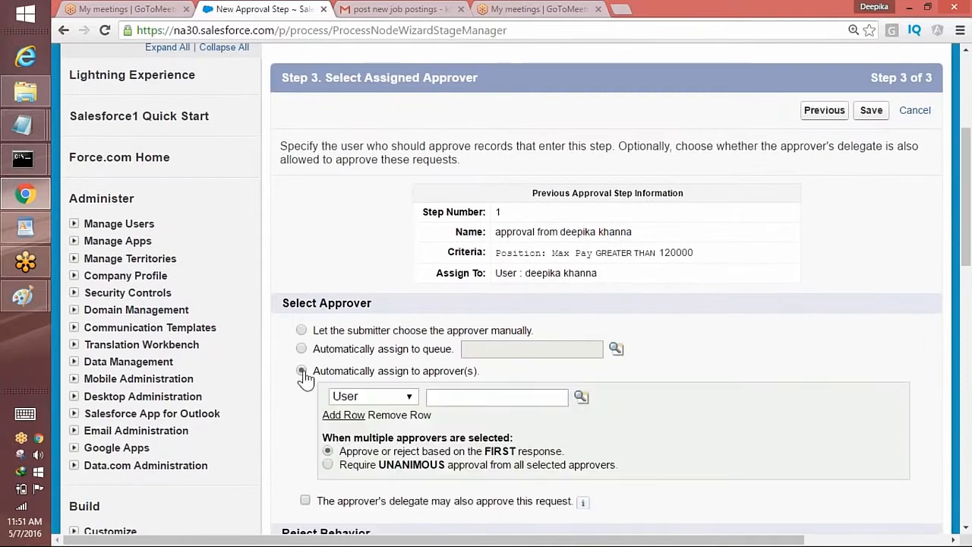
click(581, 396)
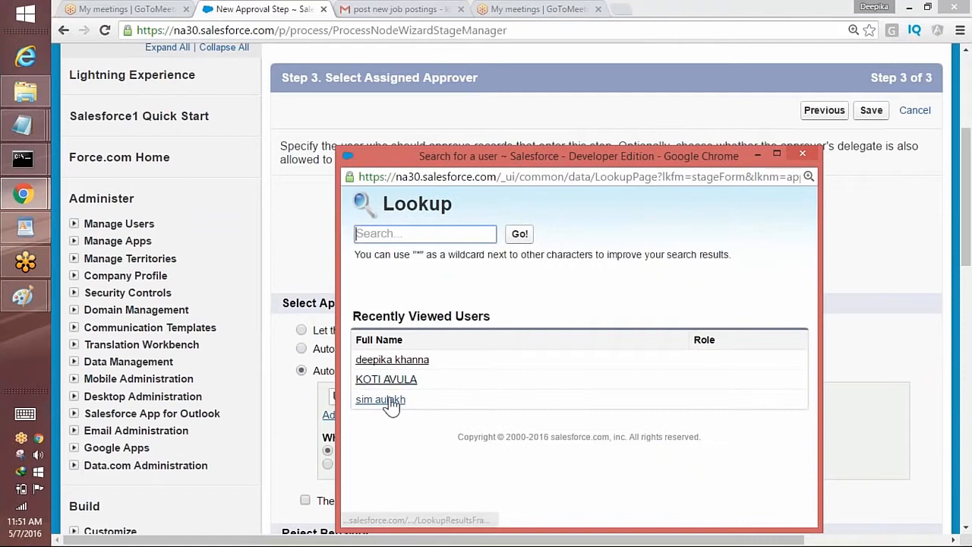
click(387, 400)
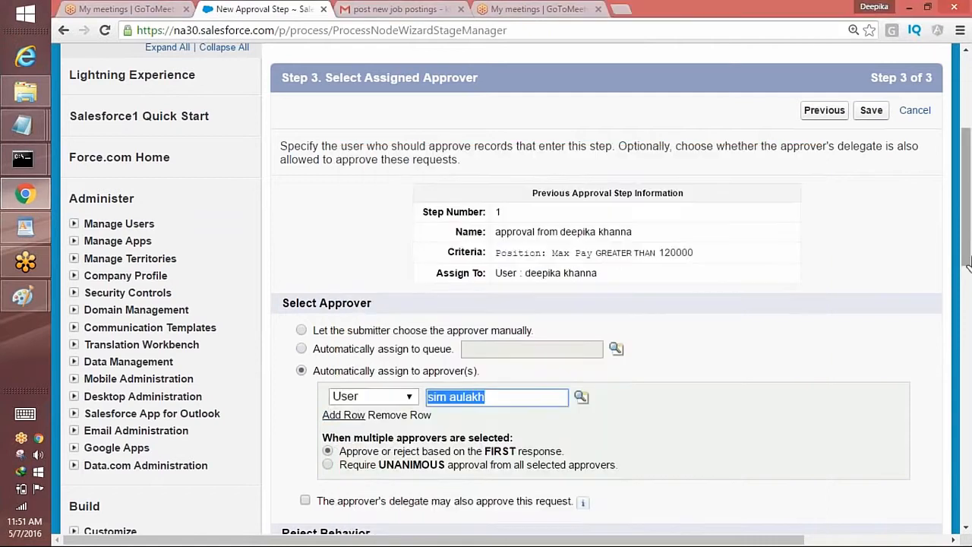
Review the reject behavior, keep the Final Rejection option, and save the second approval step.
drag(967, 243, 968, 306)
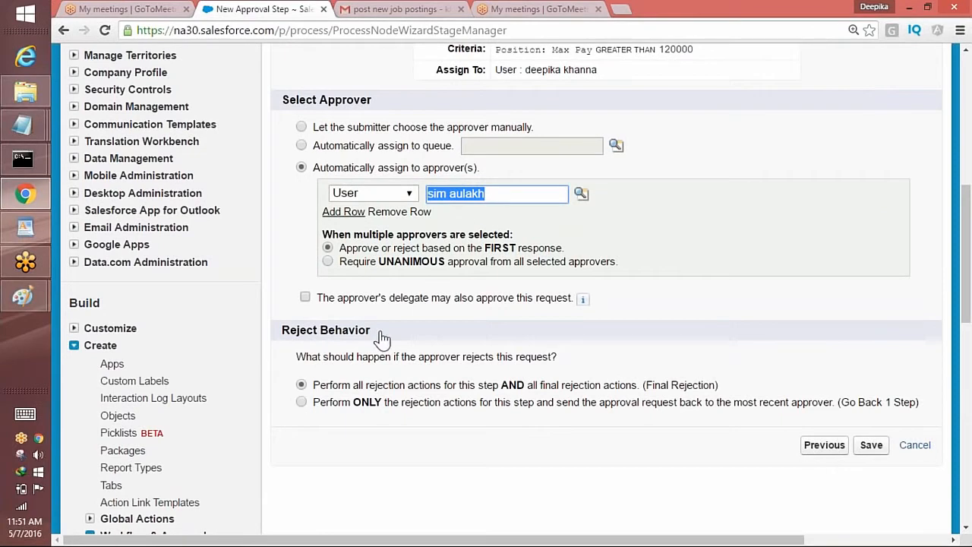
drag(382, 338, 286, 333)
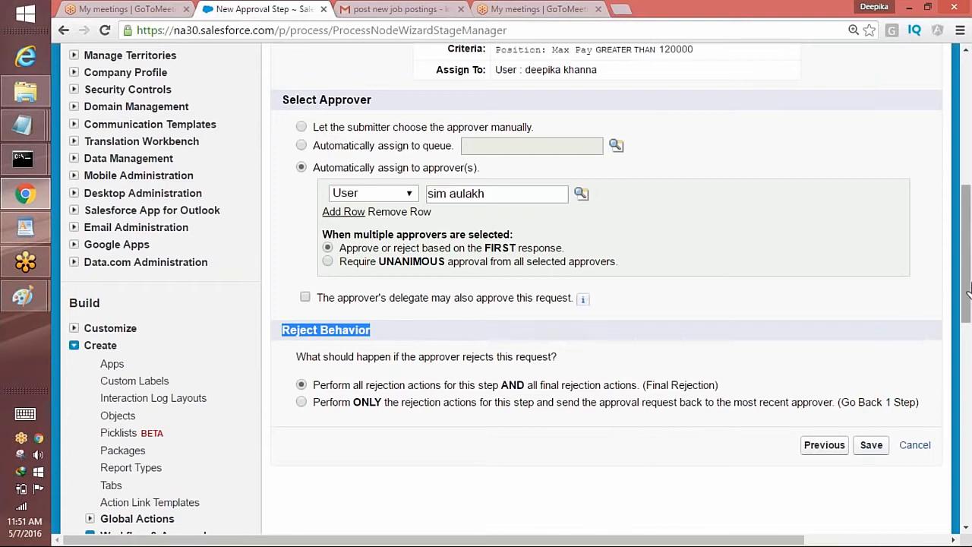
drag(968, 294, 968, 228)
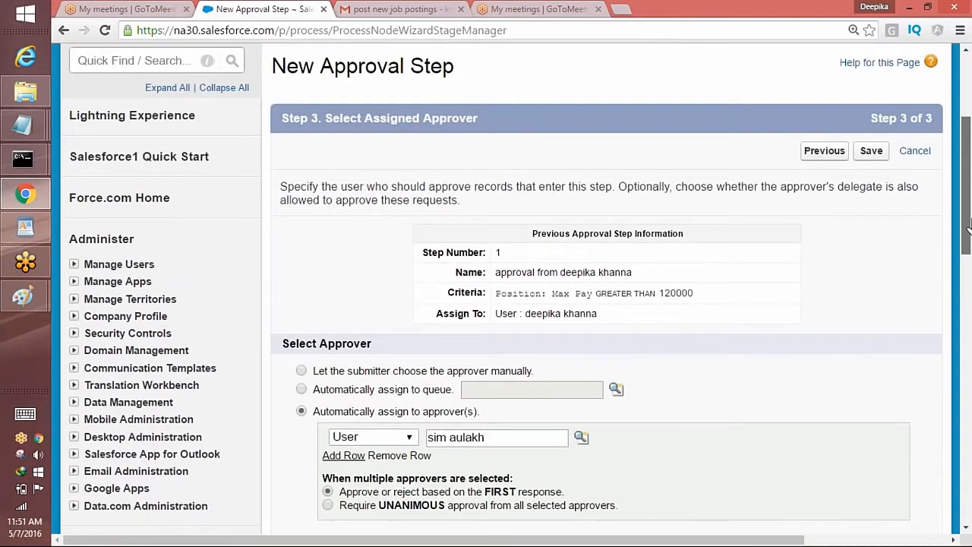
drag(969, 228, 959, 293)
click(871, 457)
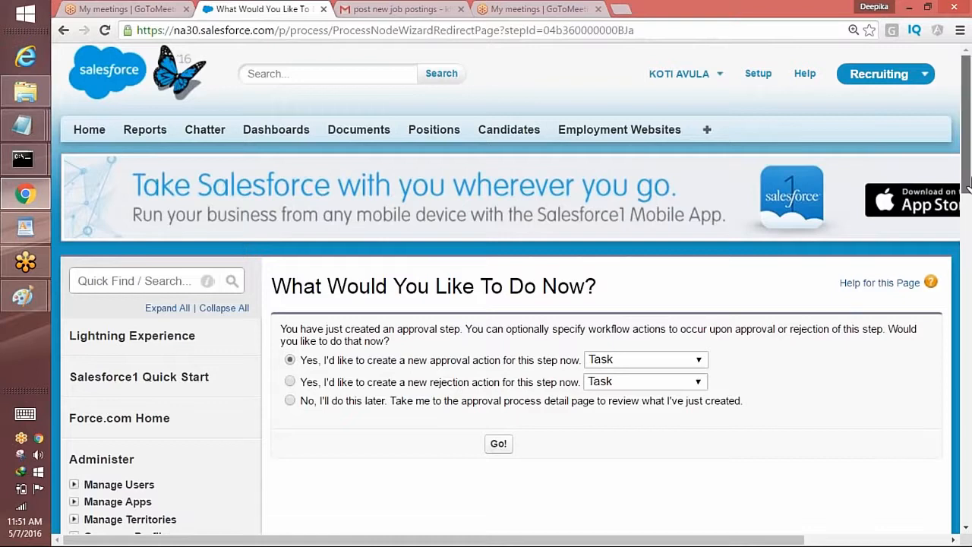
Decline adding workflow actions to the new step and go to the approval process detail page to review the approval steps.
scroll(307, 317, down, 2)
click(335, 258)
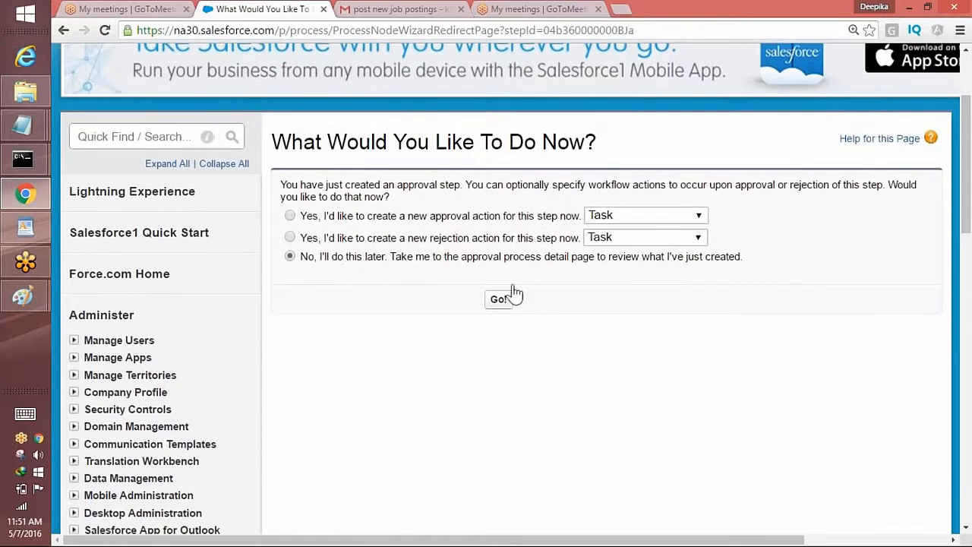
click(500, 300)
scroll(955, 257, down, 5)
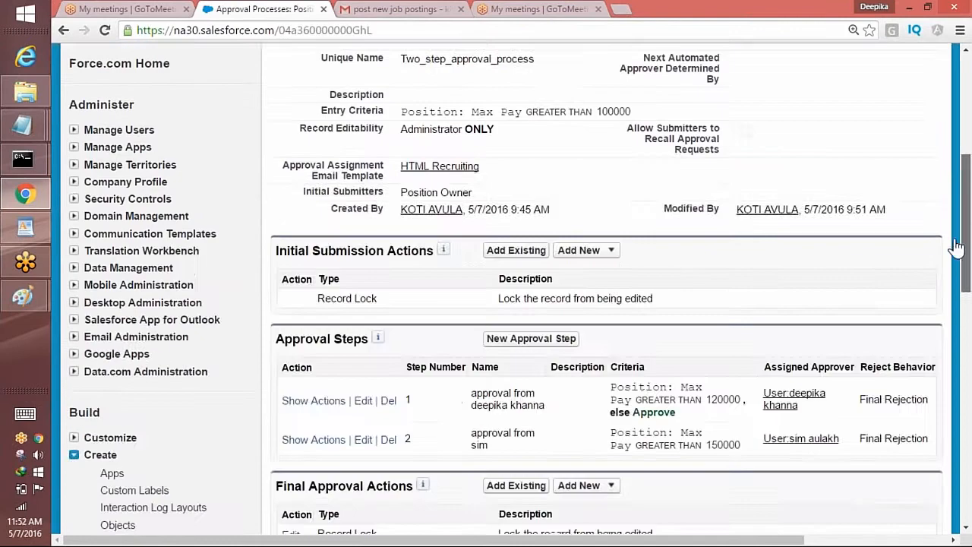
scroll(955, 257, down, 1)
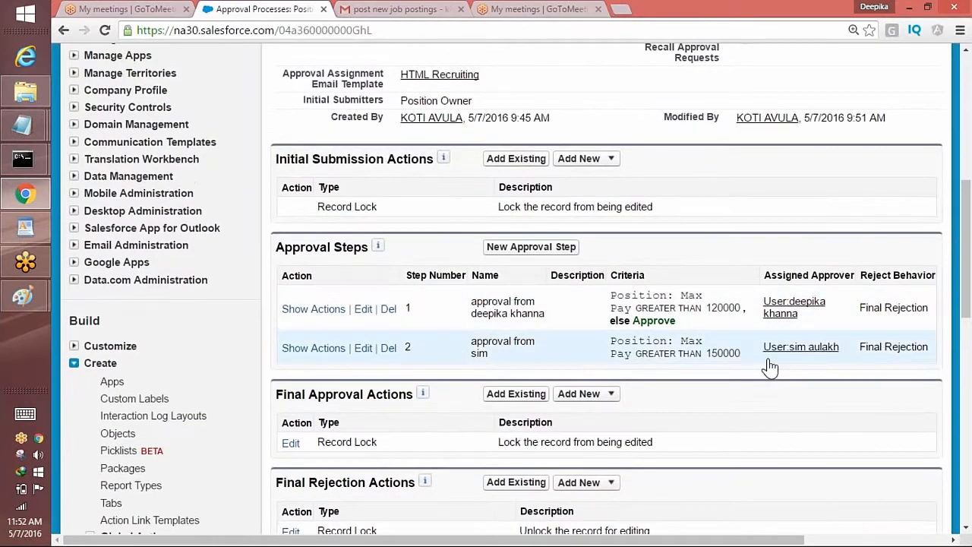
Open the diagram of the Two step approval process and trace its flow from the entry criteria to the second step.
drag(966, 249, 968, 201)
scroll(968, 201, up, 3)
click(701, 268)
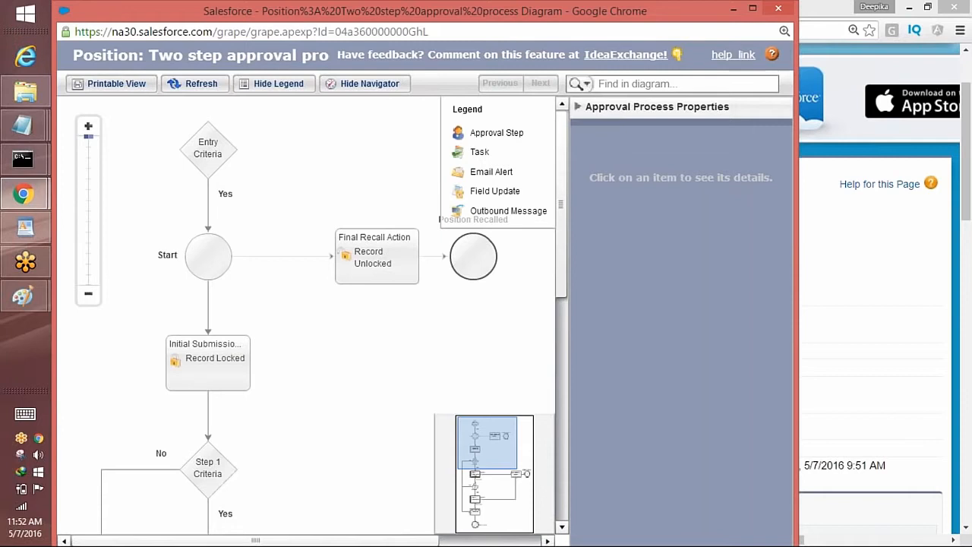
scroll(571, 312, down, 5)
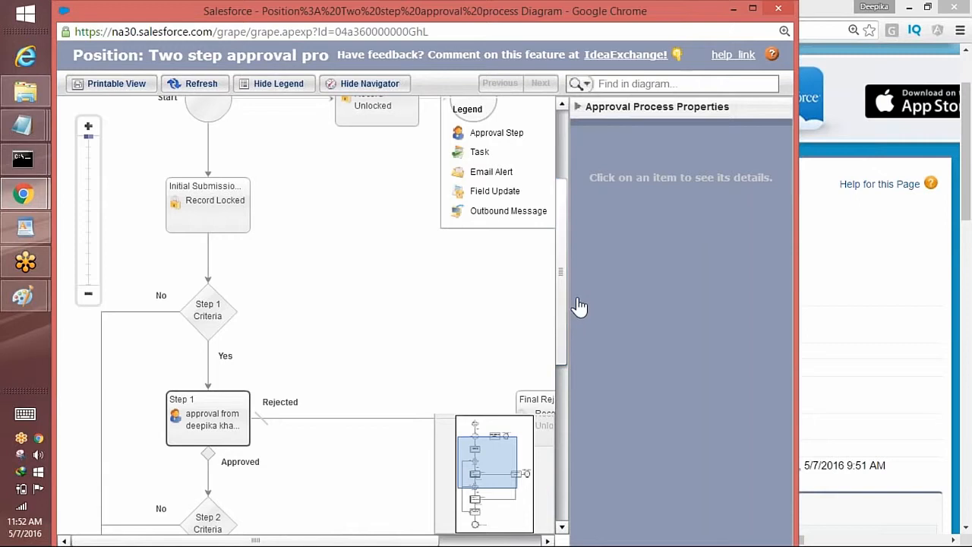
scroll(571, 317, down, 2)
scroll(571, 334, down, 1)
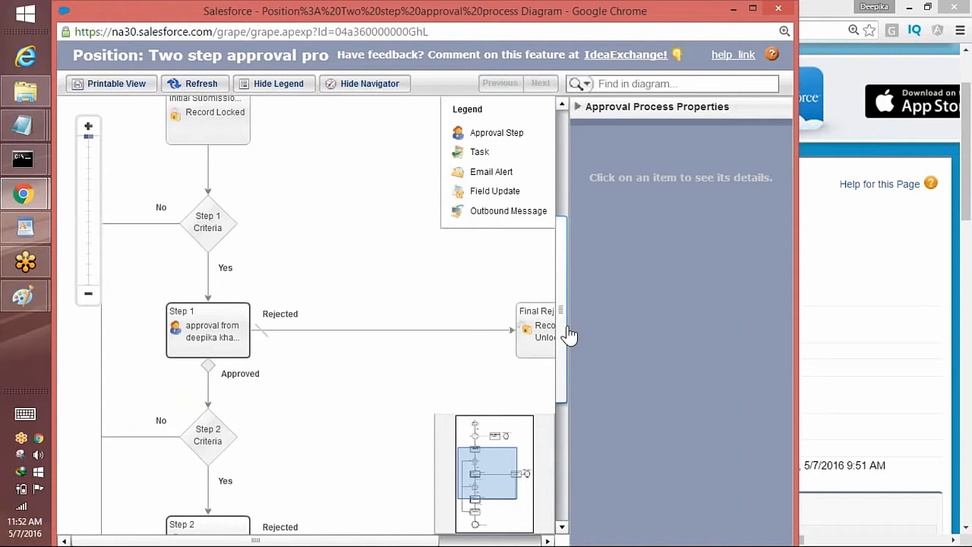
scroll(570, 327, down, 1)
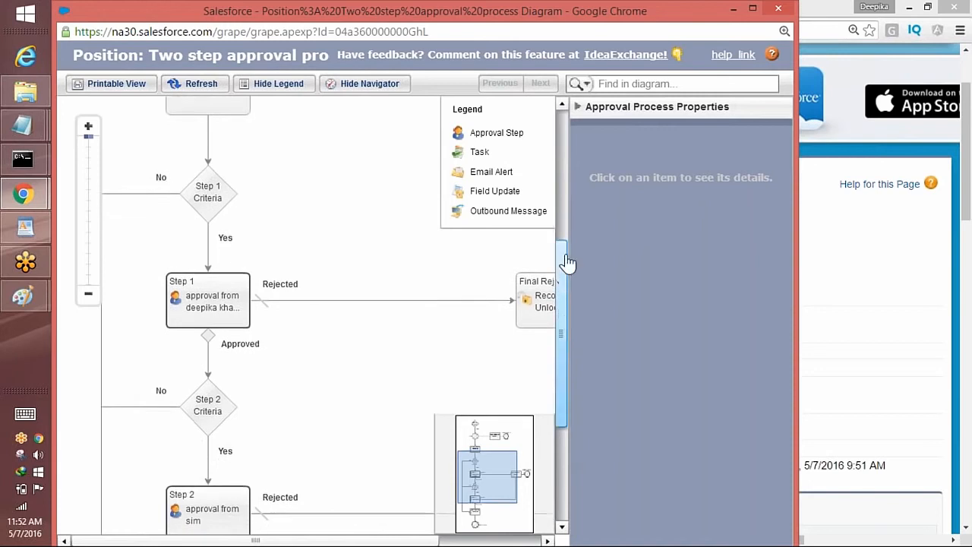
scroll(562, 278, down, 3)
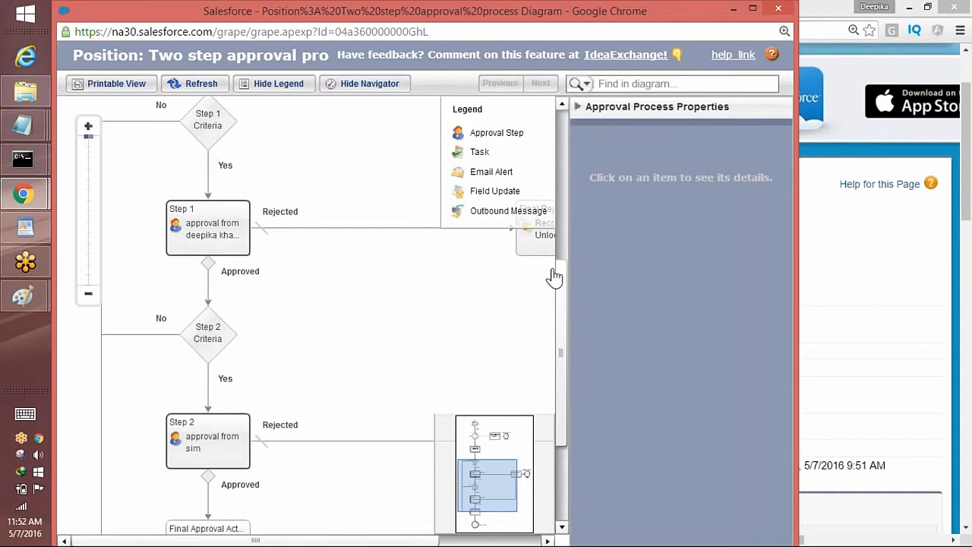
Inspect the Step 2 approver, its entry criteria and the paths to final approval in the diagram, and close the diagram.
click(210, 455)
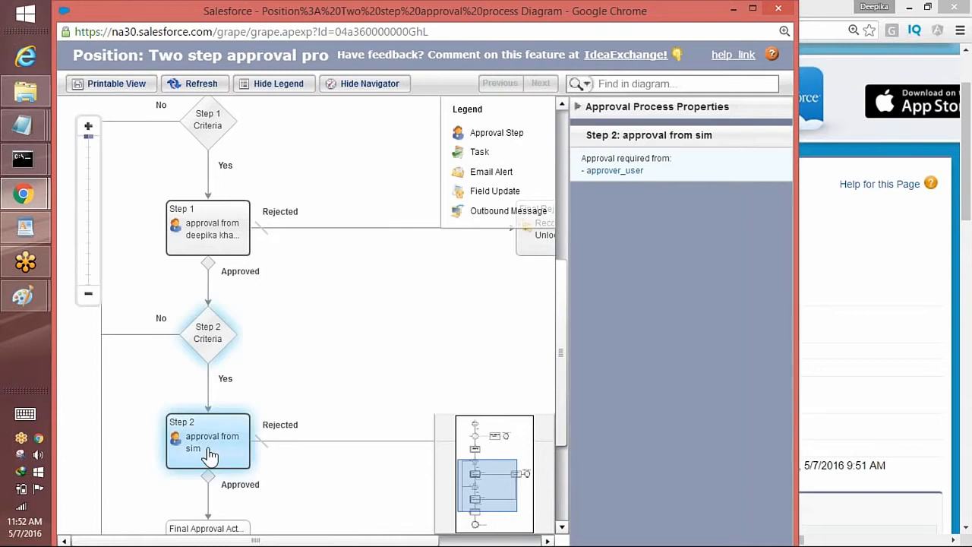
click(217, 349)
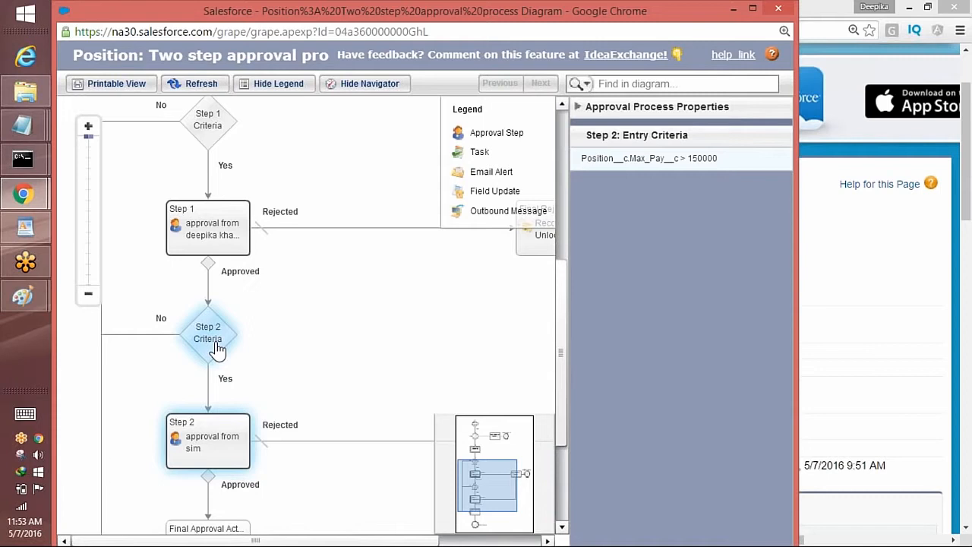
scroll(564, 366, down, 2)
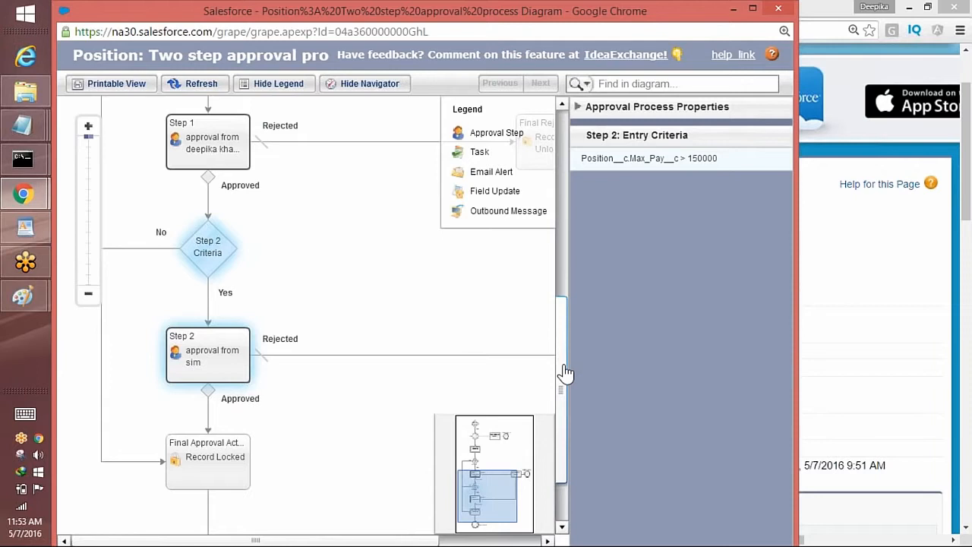
drag(565, 372, 560, 431)
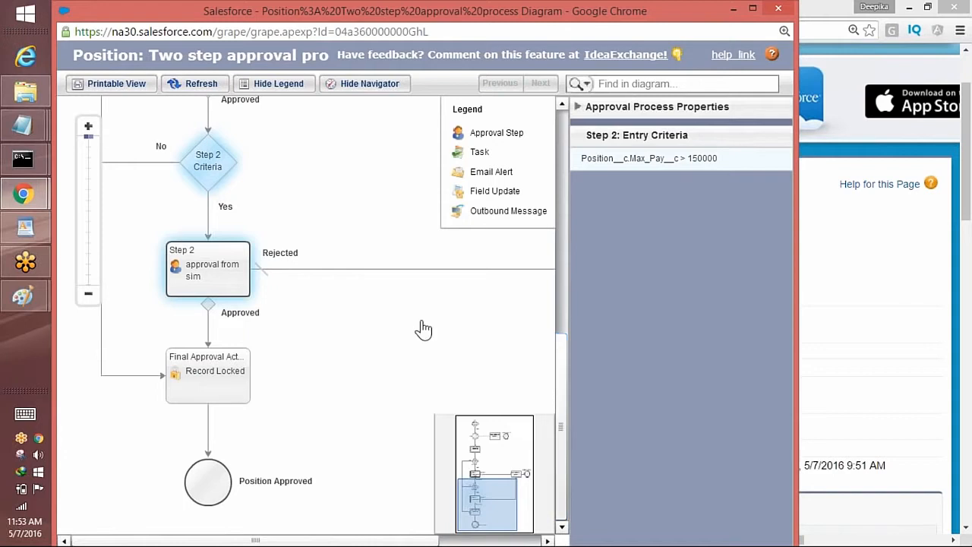
scroll(570, 266, up, 5)
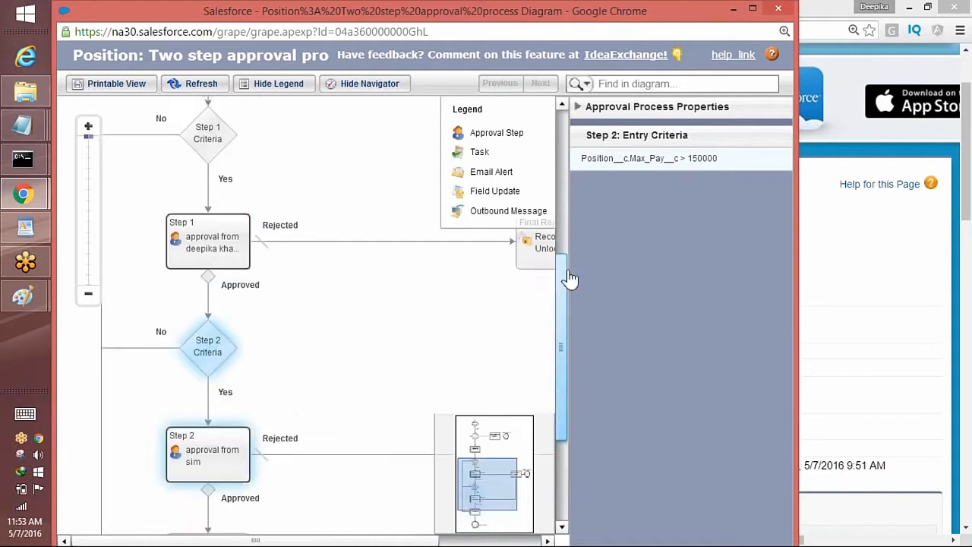
drag(569, 242, 571, 347)
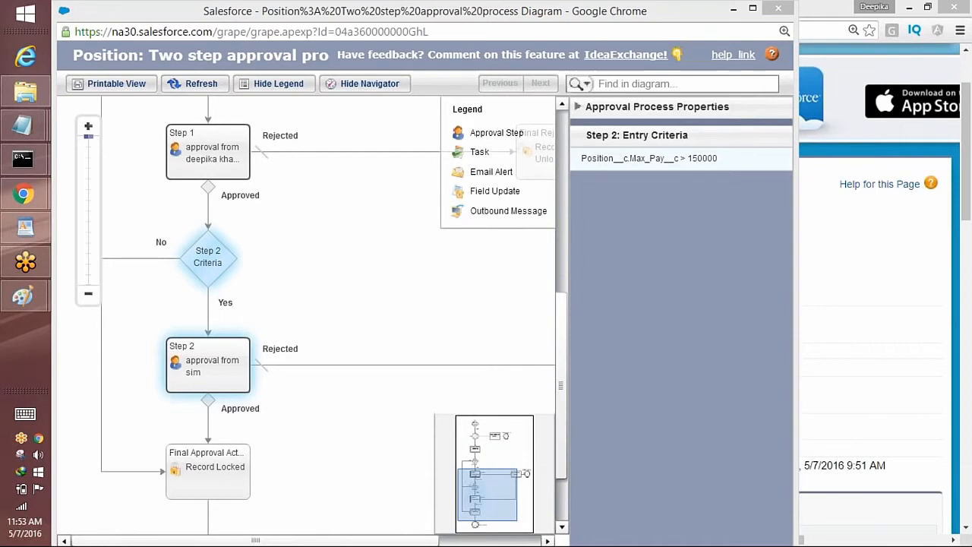
click(778, 9)
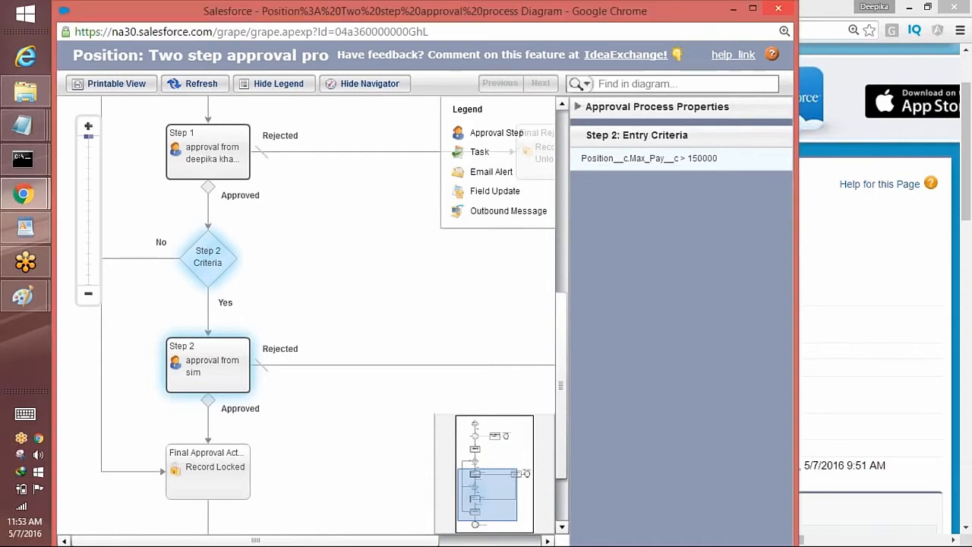
Activate the Two step approval process, confirm the activation, and review its approval steps.
click(642, 279)
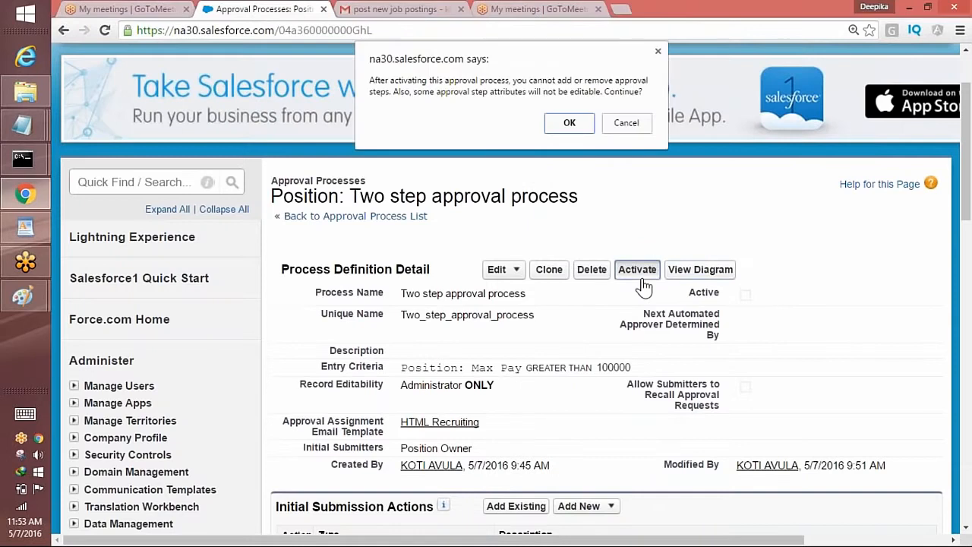
click(569, 123)
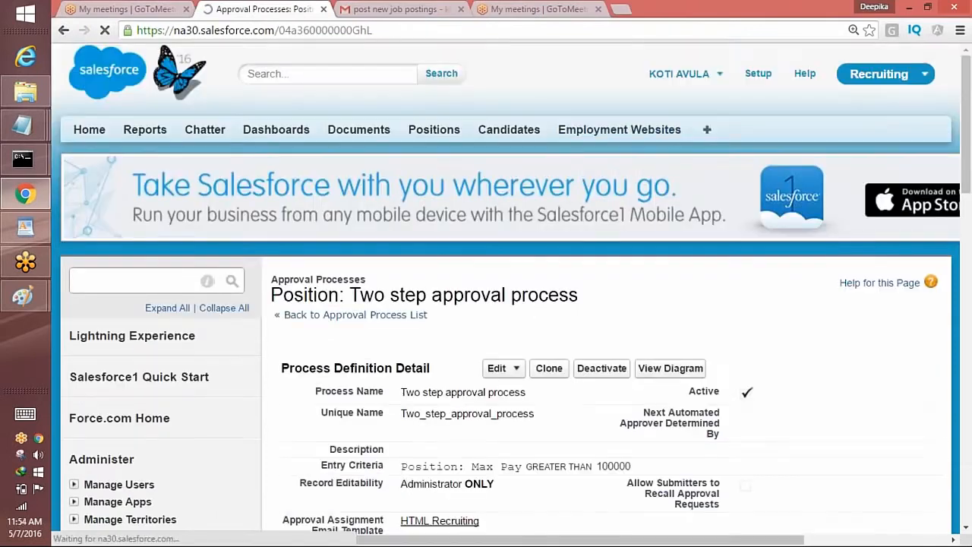
scroll(570, 276, down, 4)
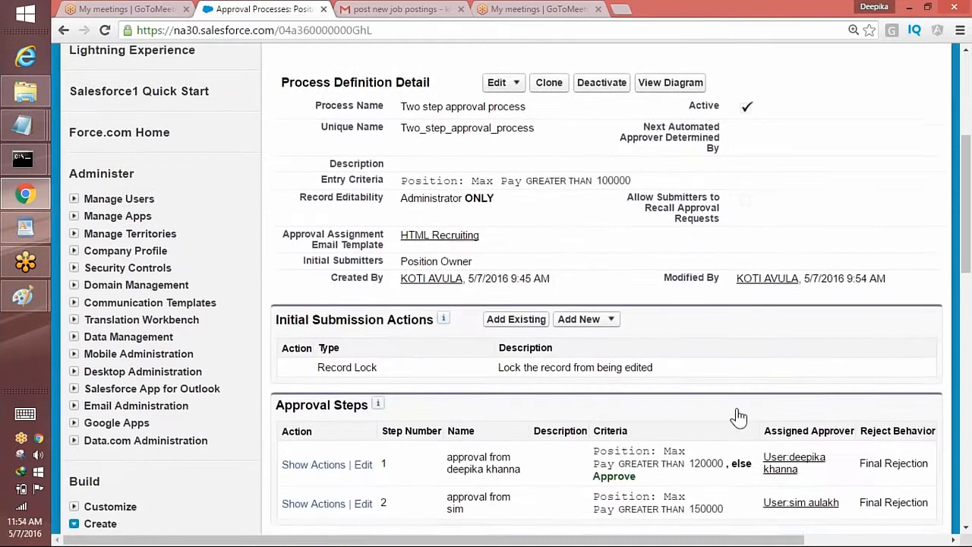
scroll(735, 331, down, 1)
scroll(735, 331, down, 2)
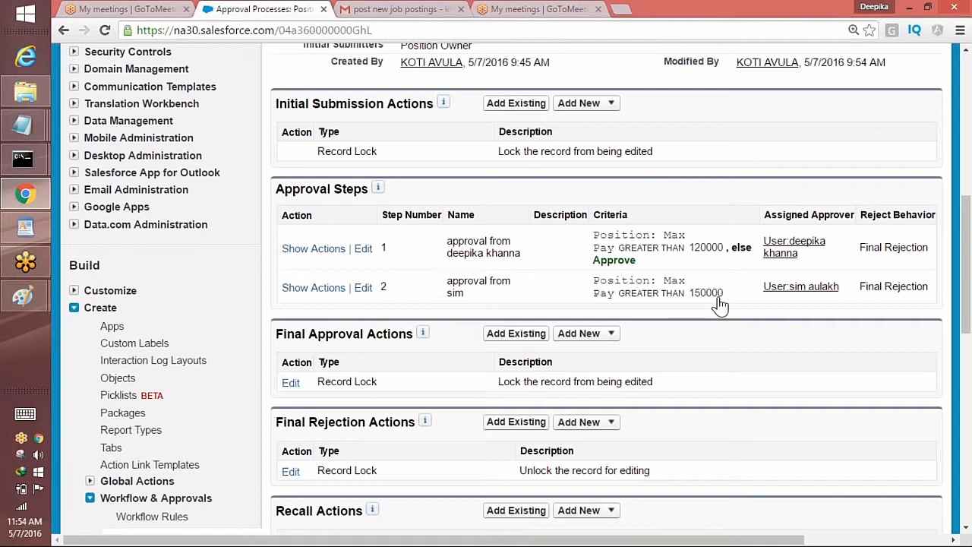
scroll(512, 418, up, 7)
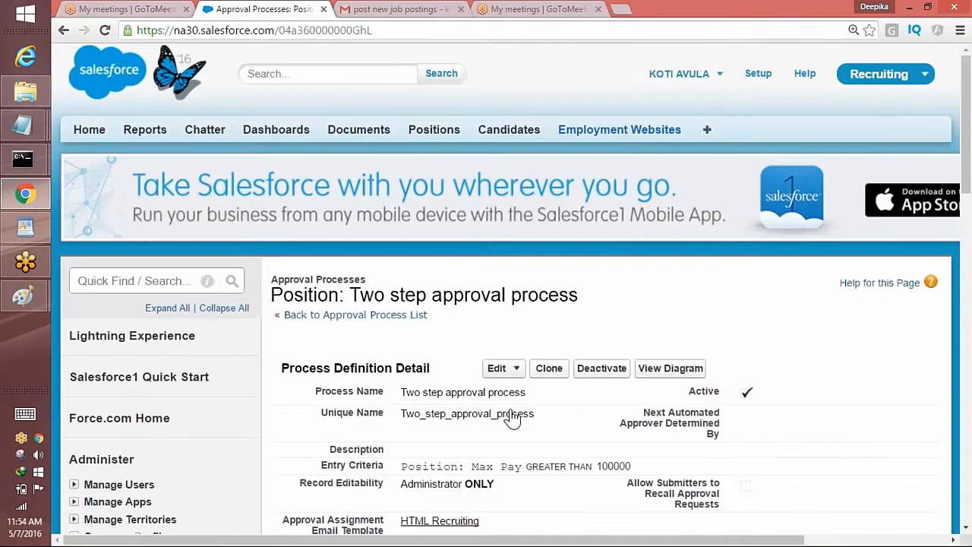
Start a new position record and enter "position4" as its Position Title.
click(431, 141)
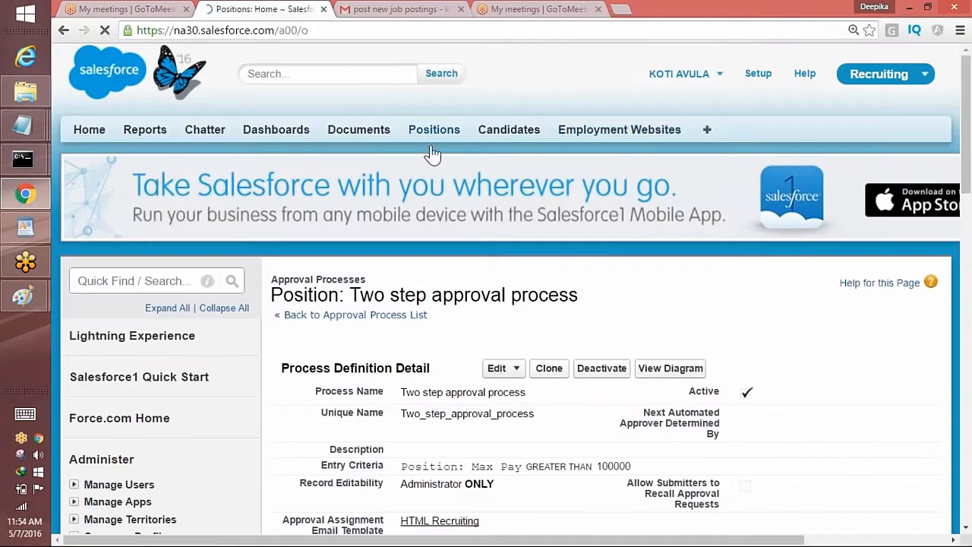
click(494, 262)
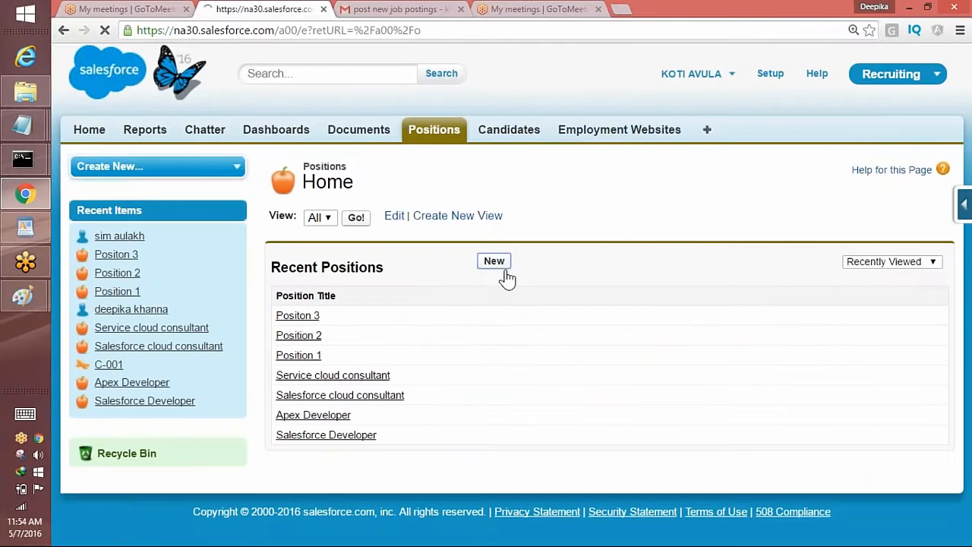
click(503, 284)
text(po)
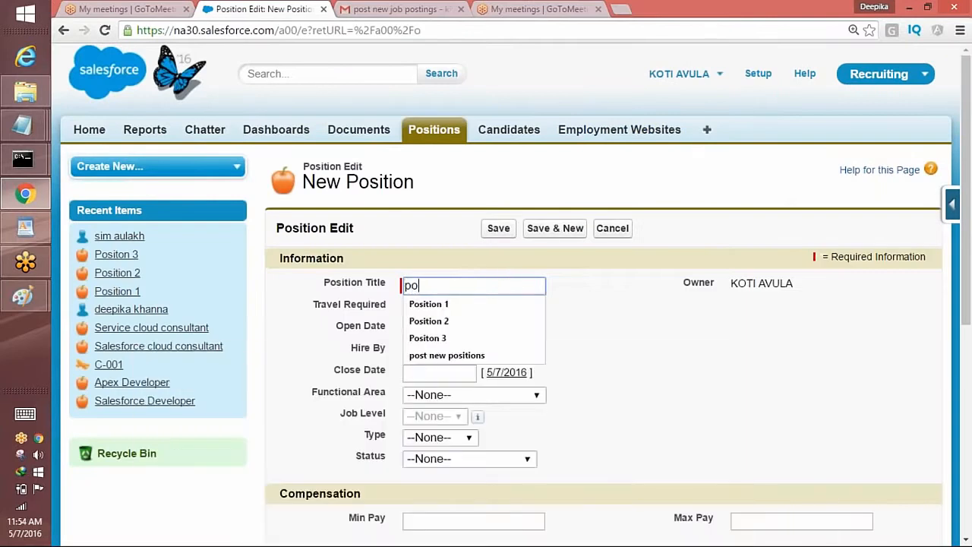
text(ssitio)
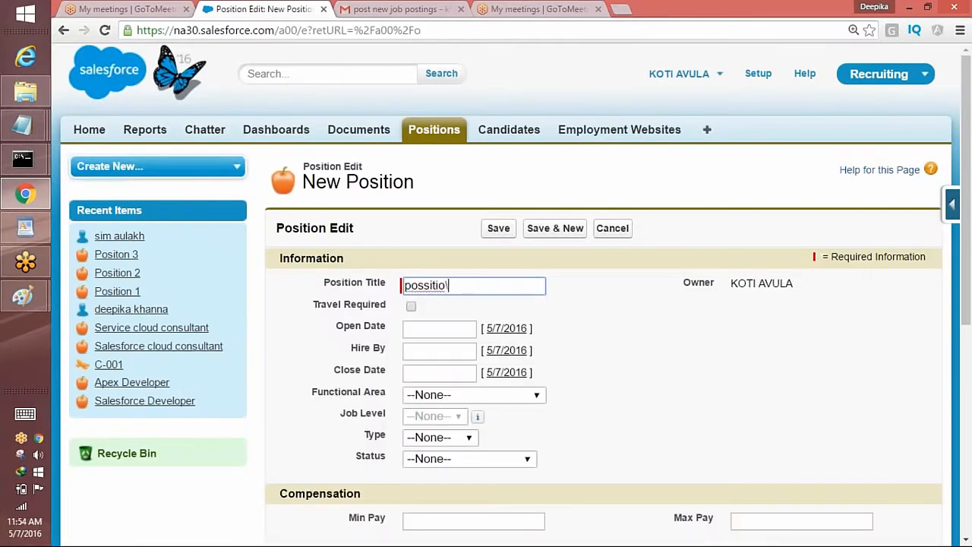
key(BackSpace)
key(BackSpace)
key(BackSpace)
key(BackSpace)
key(BackSpace)
text(ition4)
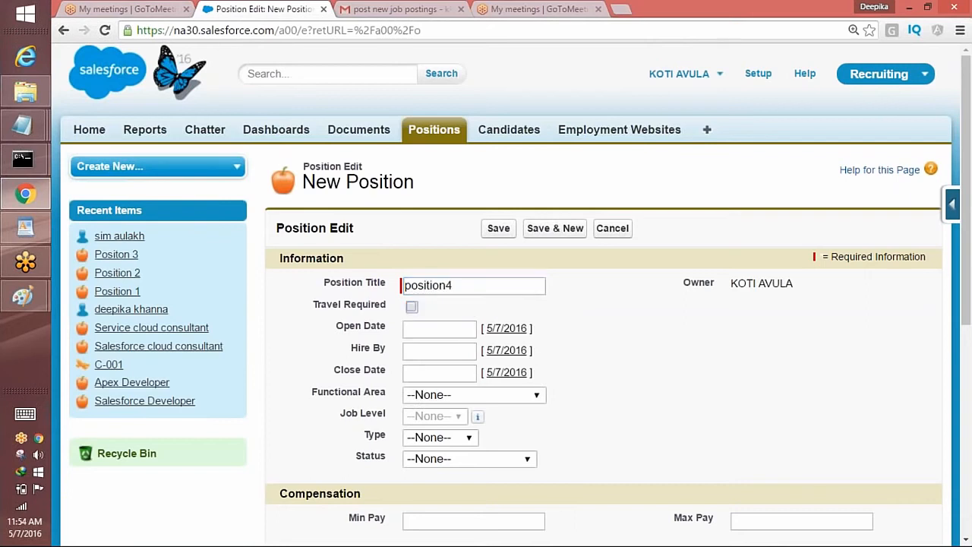
Set the position's Functional Area to Information Technology, Status to New Position and Type to Full Time.
scroll(968, 213, down, 2)
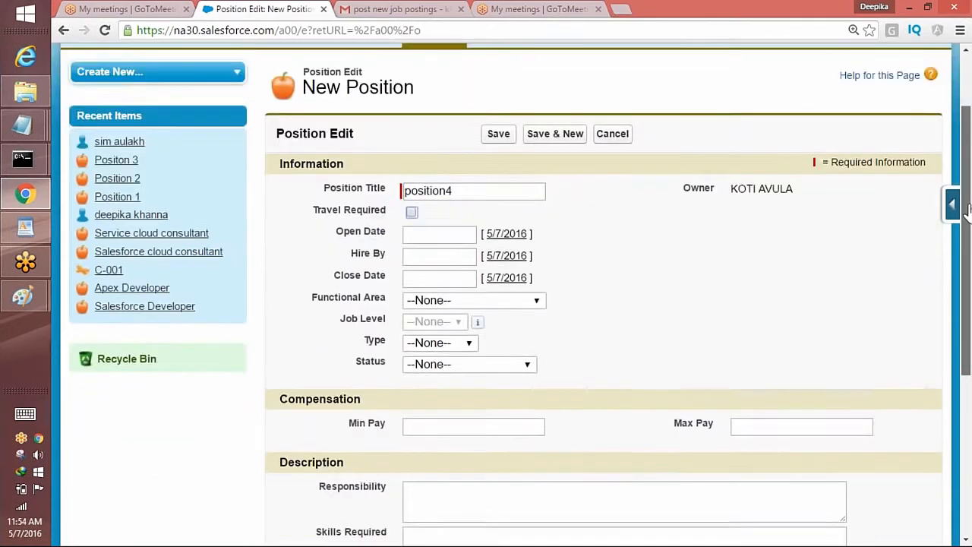
scroll(968, 213, down, 4)
click(510, 244)
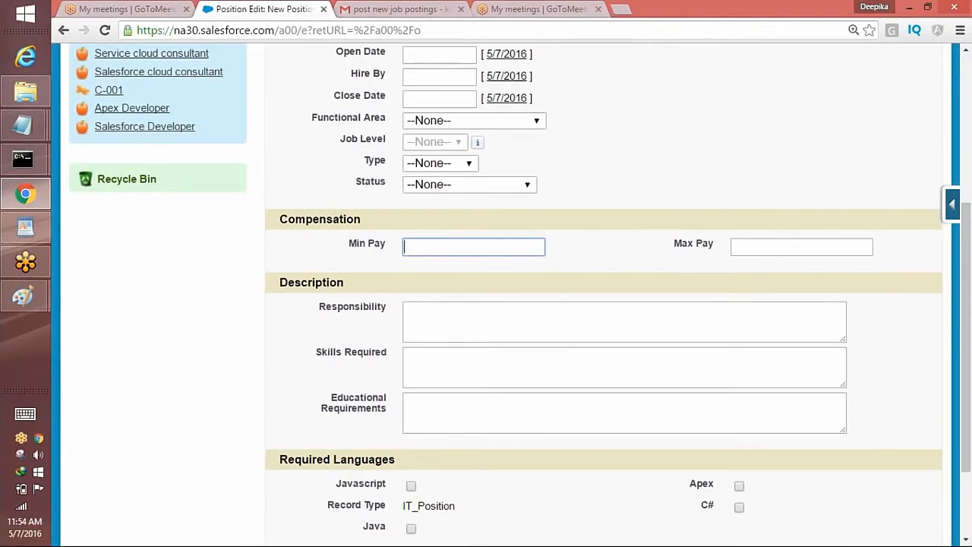
click(744, 248)
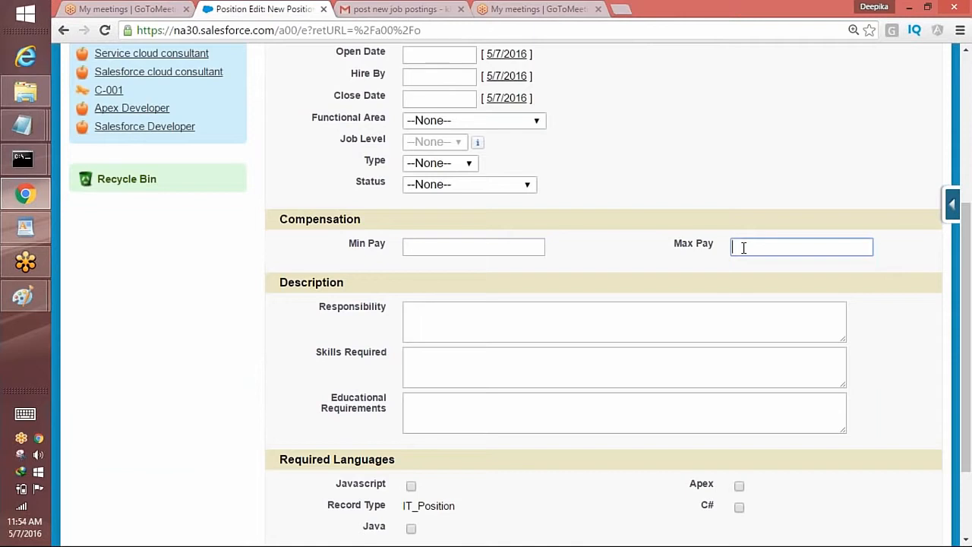
click(513, 131)
click(509, 182)
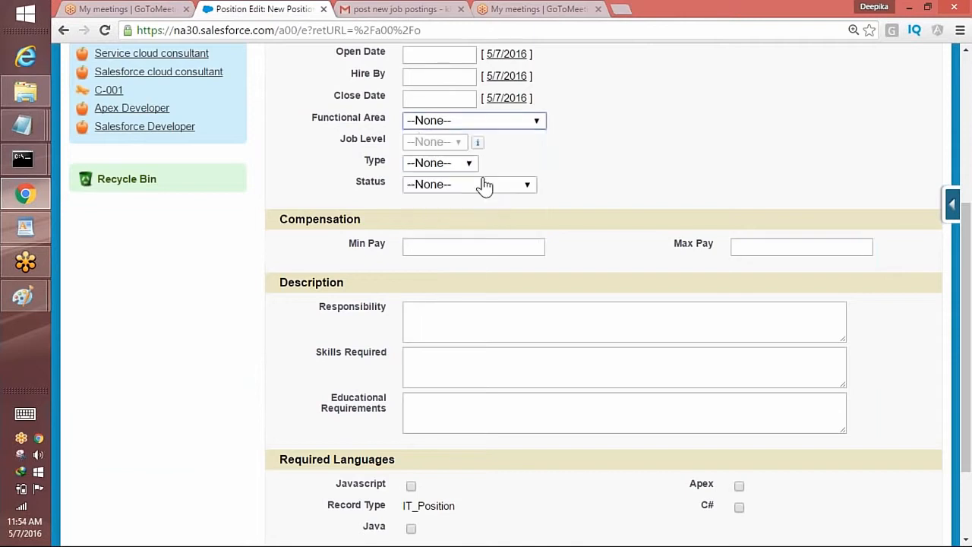
click(444, 184)
click(443, 216)
mouse_move(477, 148)
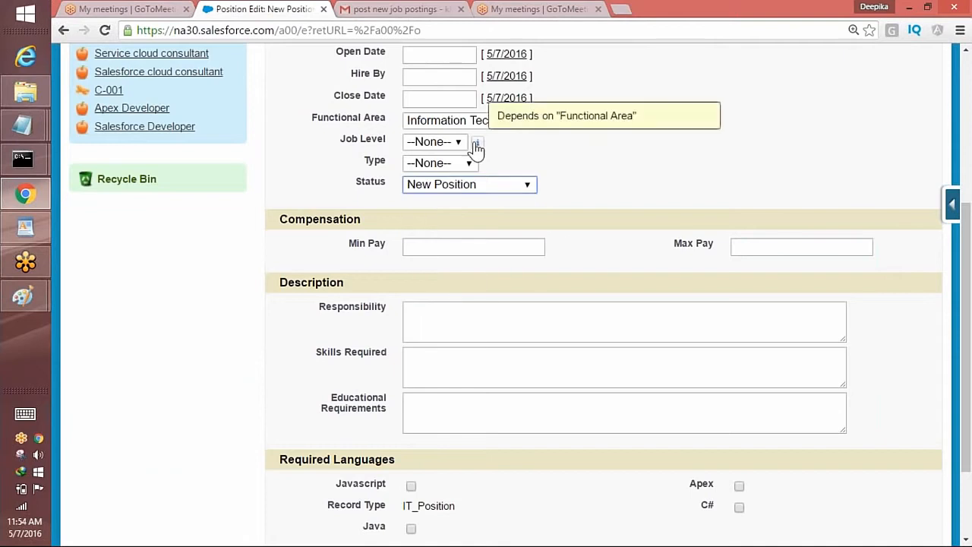
click(458, 163)
click(433, 193)
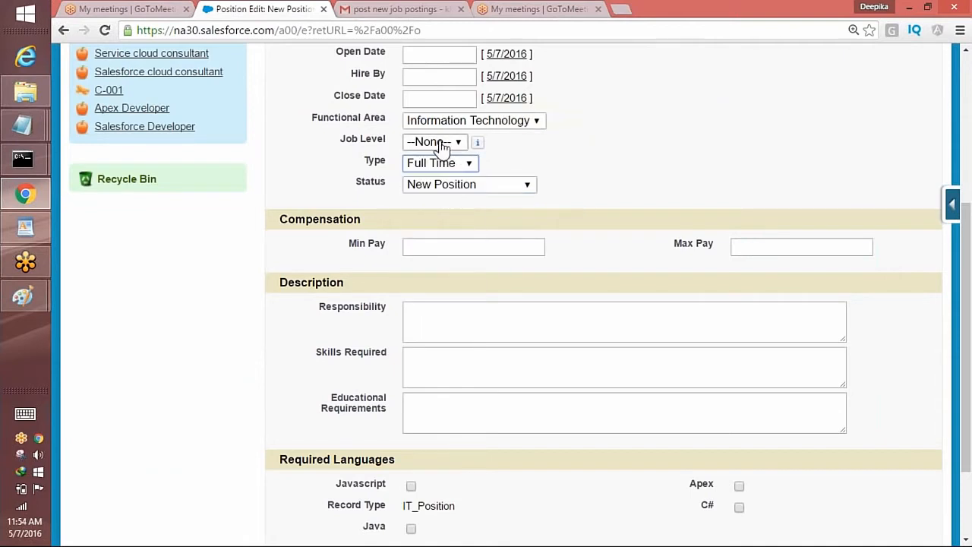
Enter 90000 as the Max Pay of position4 and save the record.
drag(967, 301, 971, 332)
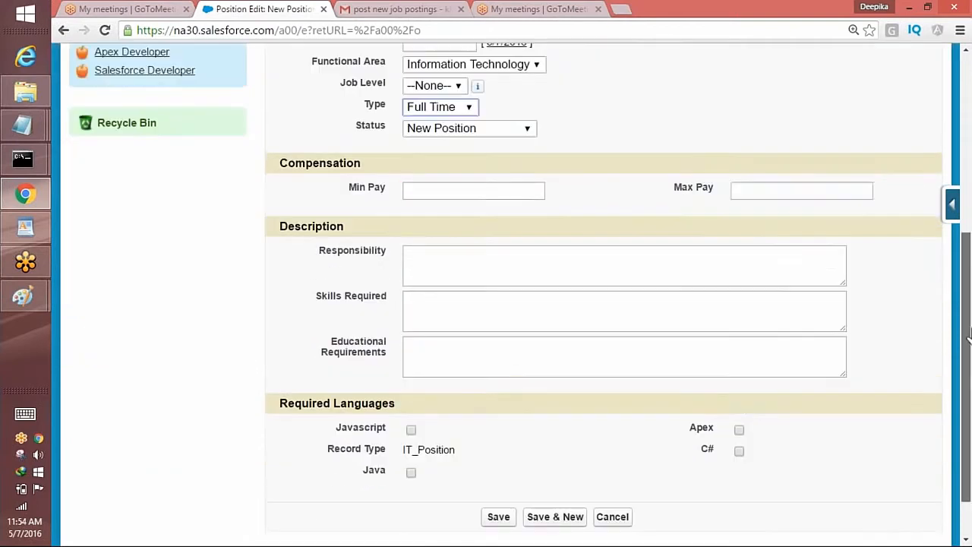
click(768, 191)
text(13)
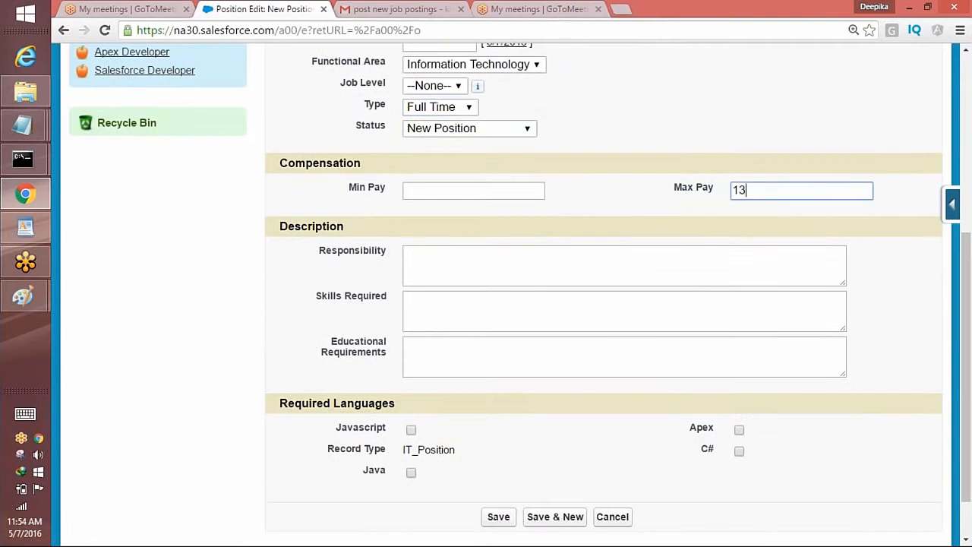
key(BackSpace)
key(BackSpace)
text(90000)
click(490, 517)
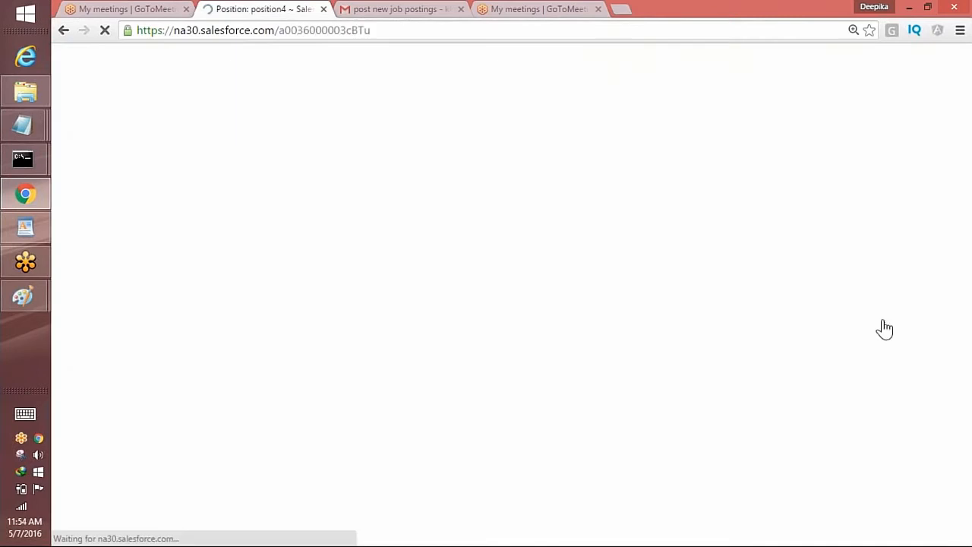
Try to submit position4 for approval from its Approval History and confirm the submission.
scroll(929, 373, down, 10)
scroll(931, 448, down, 3)
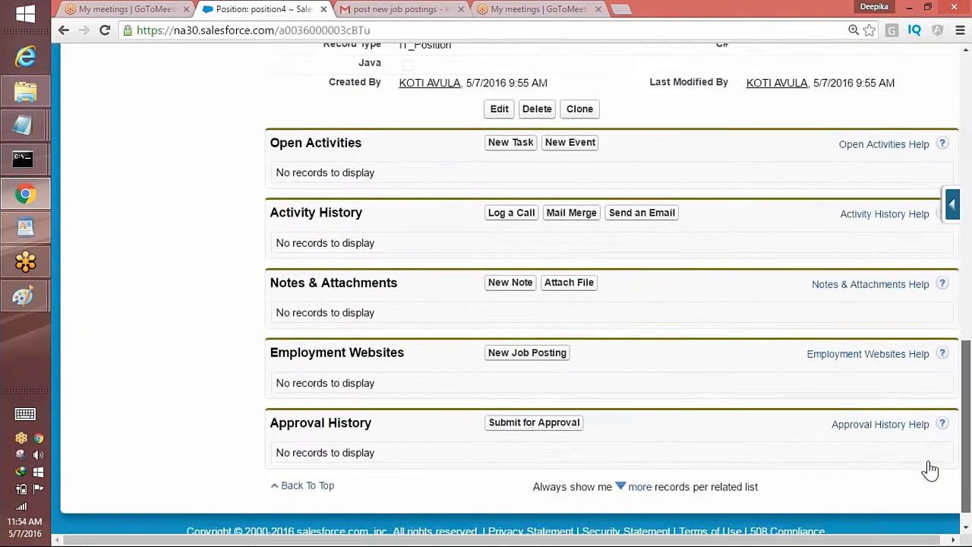
click(536, 398)
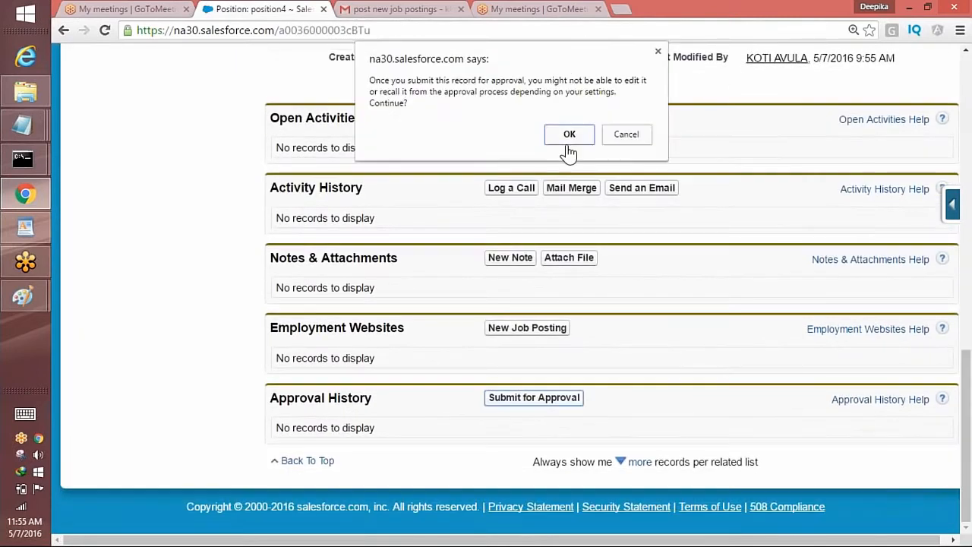
click(568, 134)
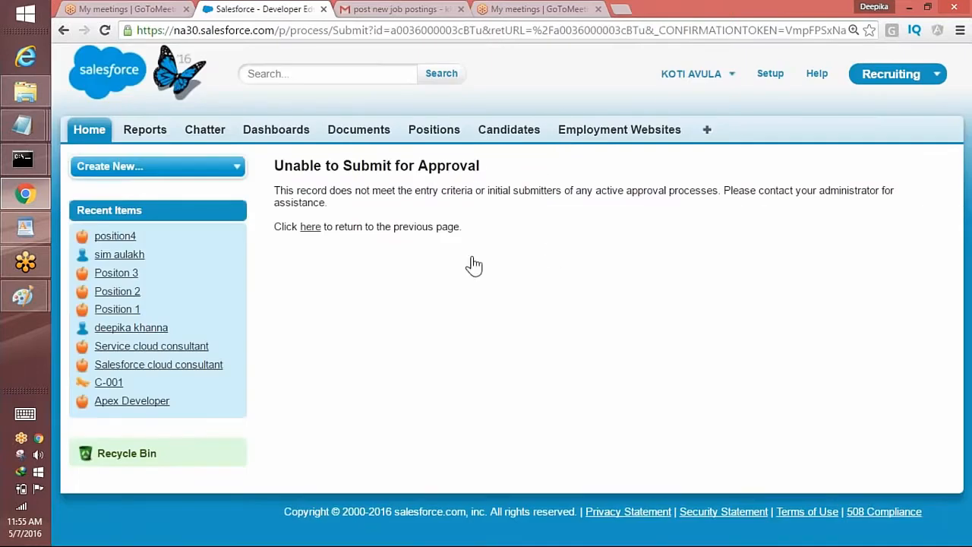
Start another new position record and enter "position5" as its Position Title.
click(430, 131)
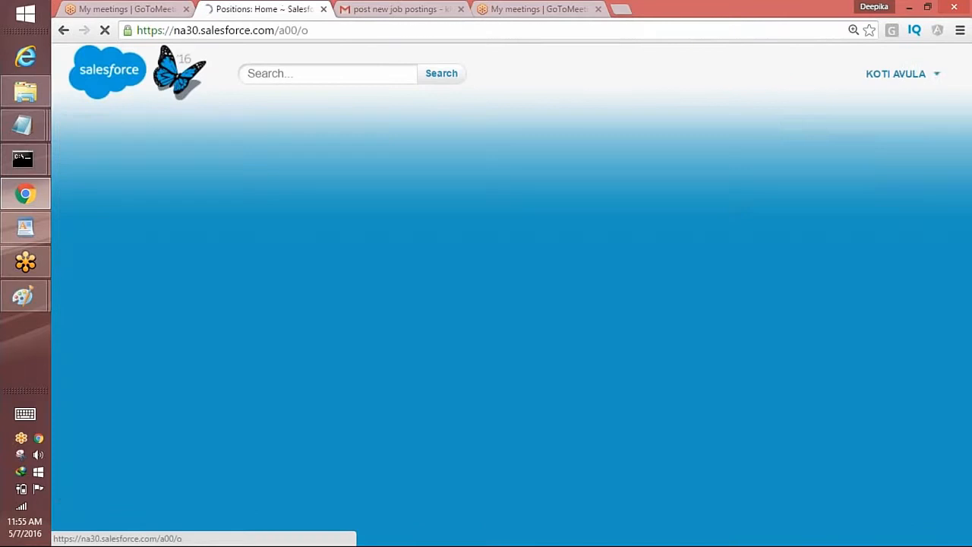
click(494, 261)
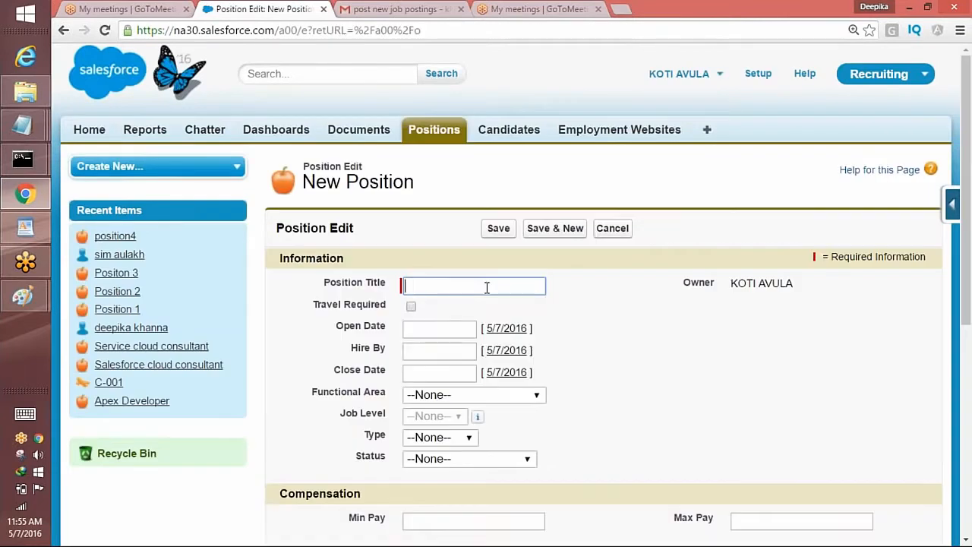
text(position5)
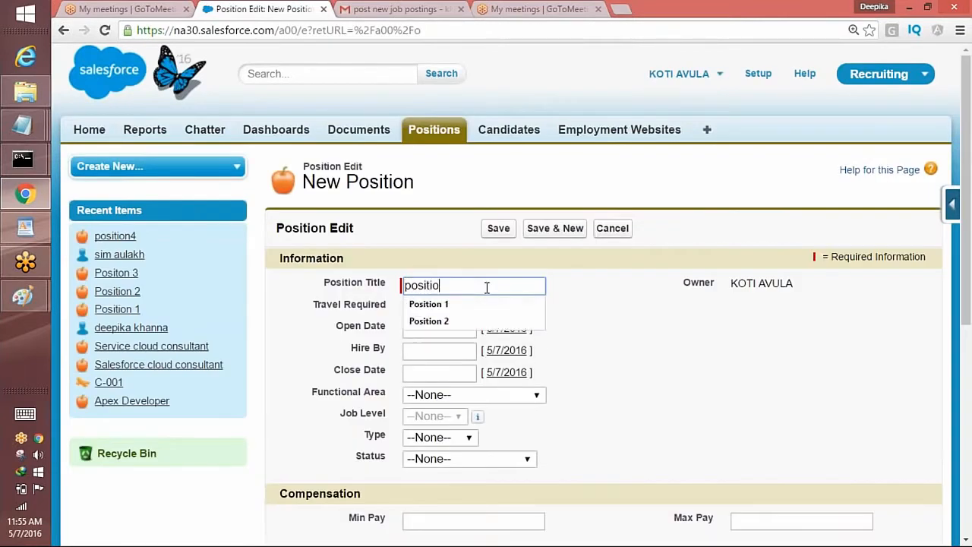
Set position5's Functional Area to Human Resources, Type to Full Time and Status to New Position.
click(431, 396)
click(434, 444)
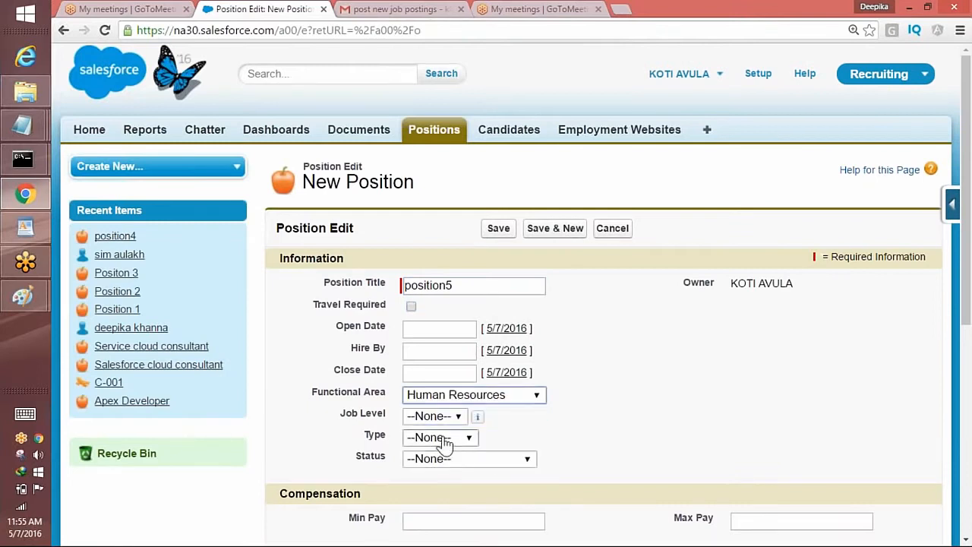
click(442, 439)
click(439, 468)
click(471, 462)
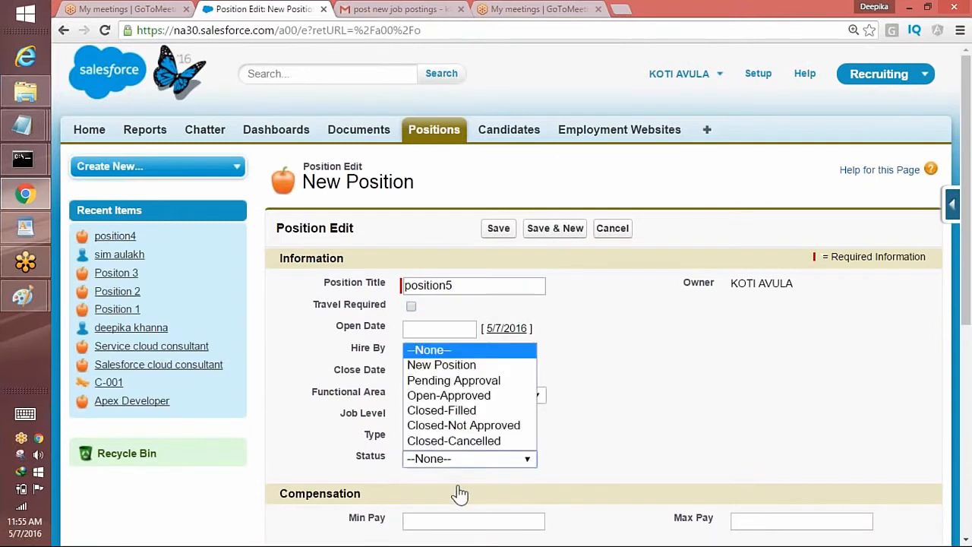
click(465, 368)
Enter 110000 as the Max Pay of position5.
scroll(842, 352, down, 2)
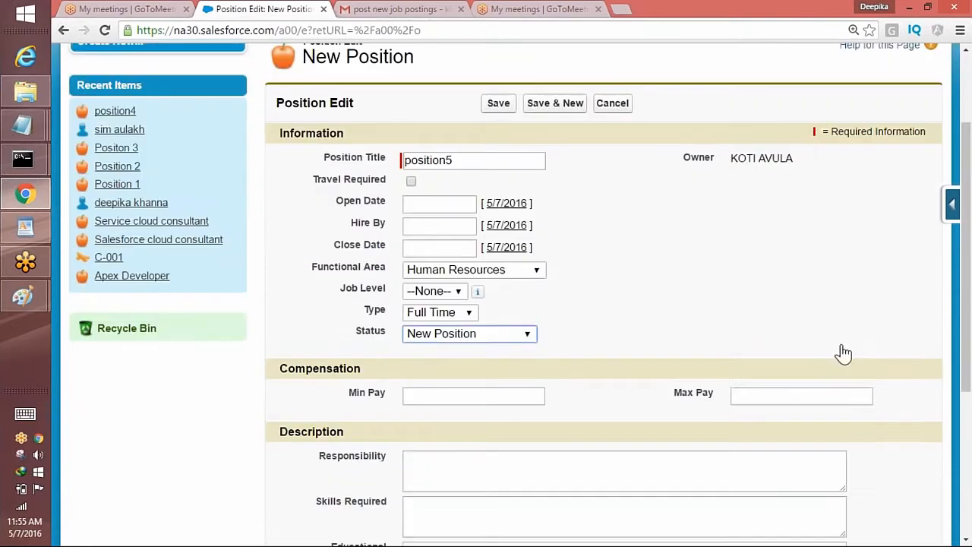
click(806, 393)
text(11000)
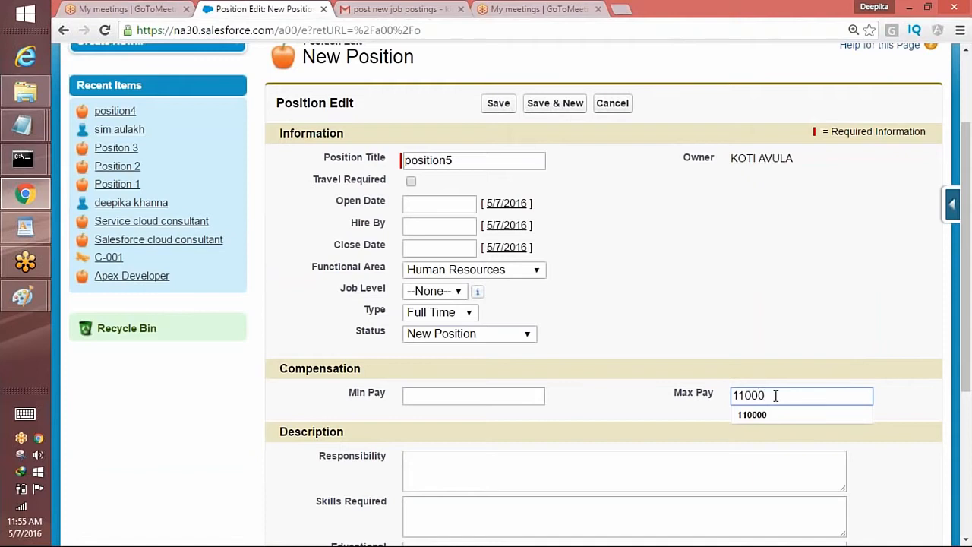
text(0)
click(750, 378)
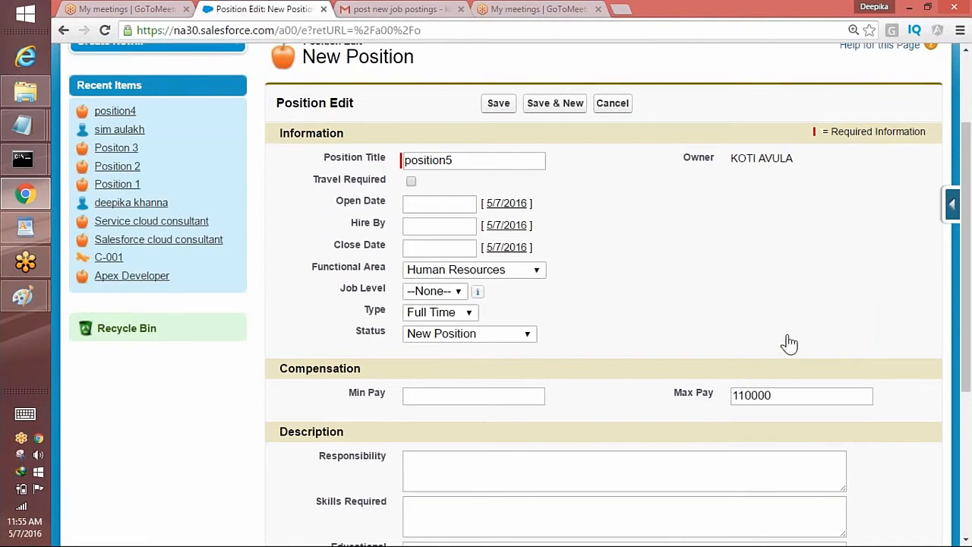
Save position5, submit it for approval with confirmation, and check its Approval History.
click(498, 104)
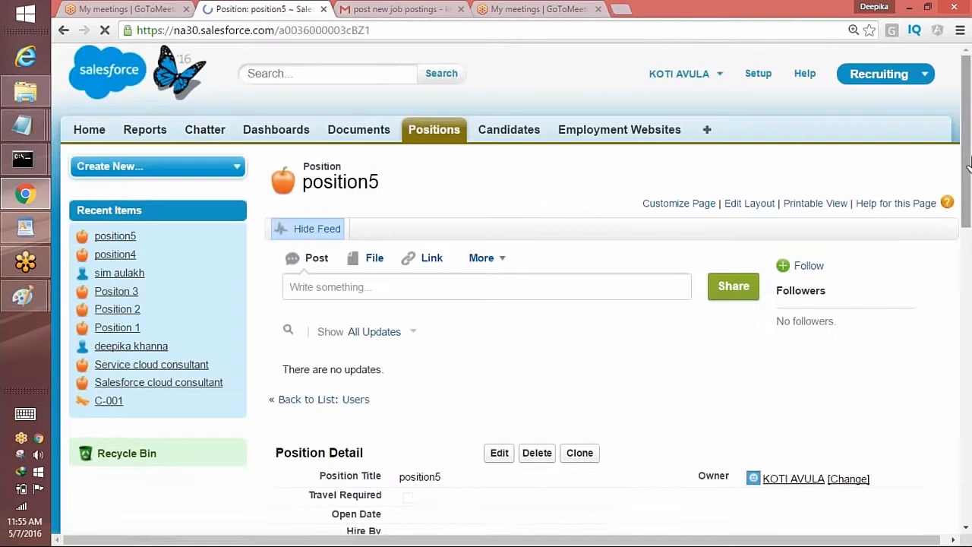
scroll(950, 369, down, 15)
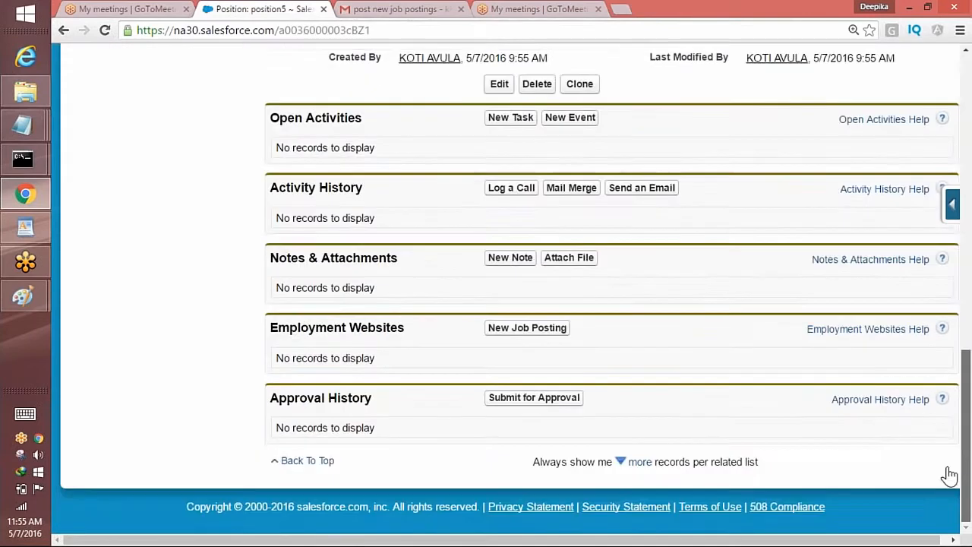
click(568, 403)
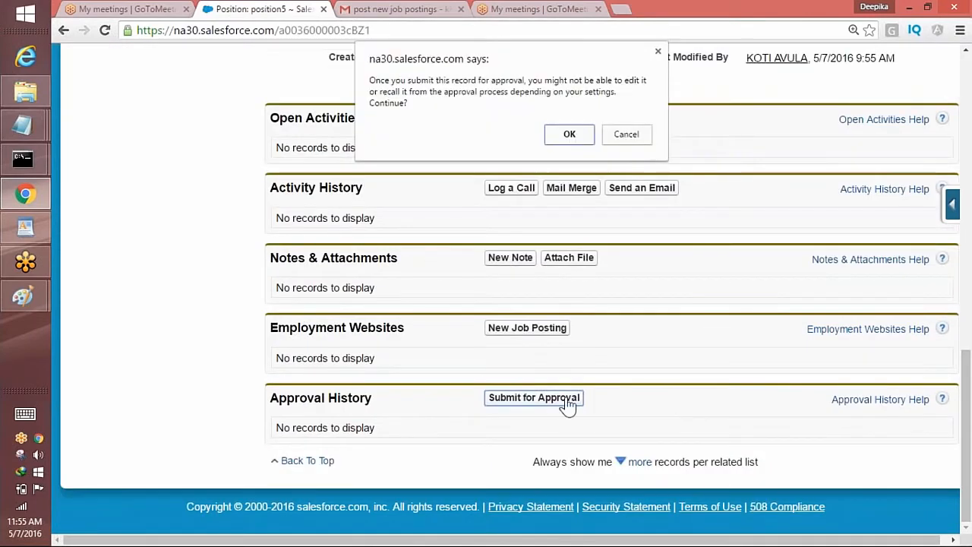
click(583, 141)
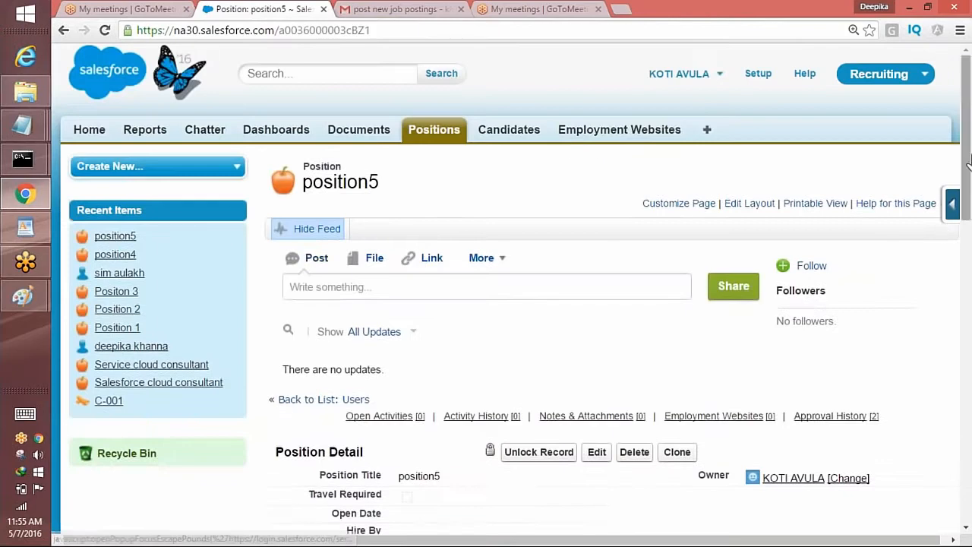
scroll(833, 423, down, 15)
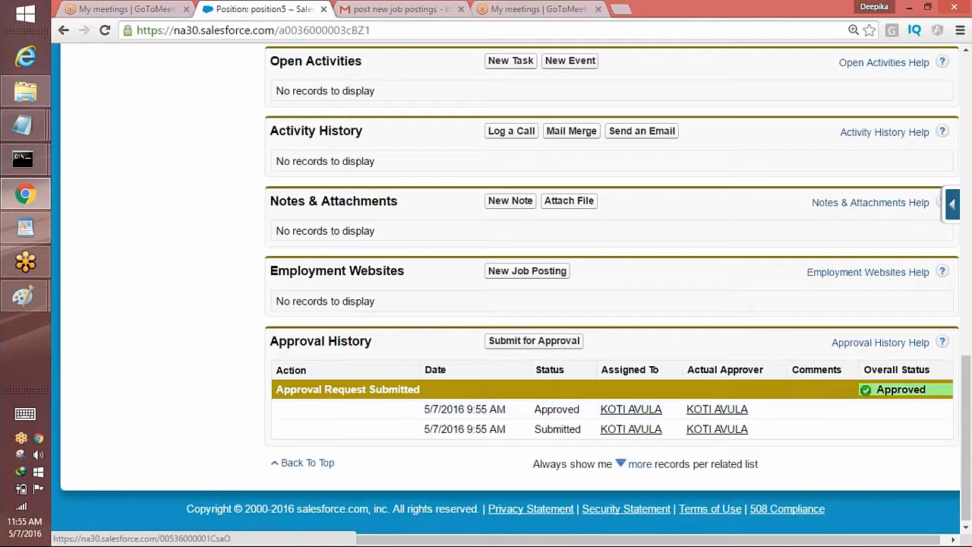
Start another new position record and enter "position6" as its Position Title.
drag(967, 405, 966, 103)
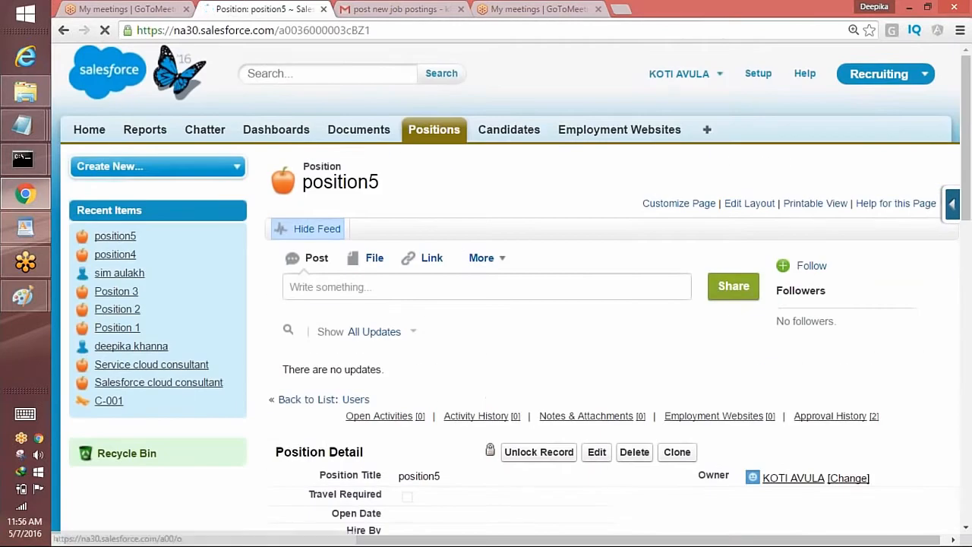
click(419, 125)
click(491, 260)
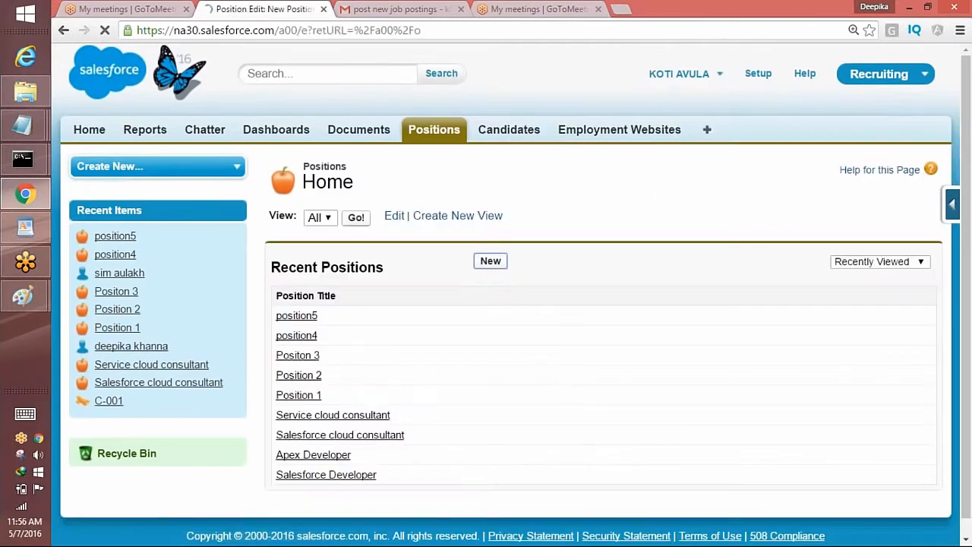
text(positi)
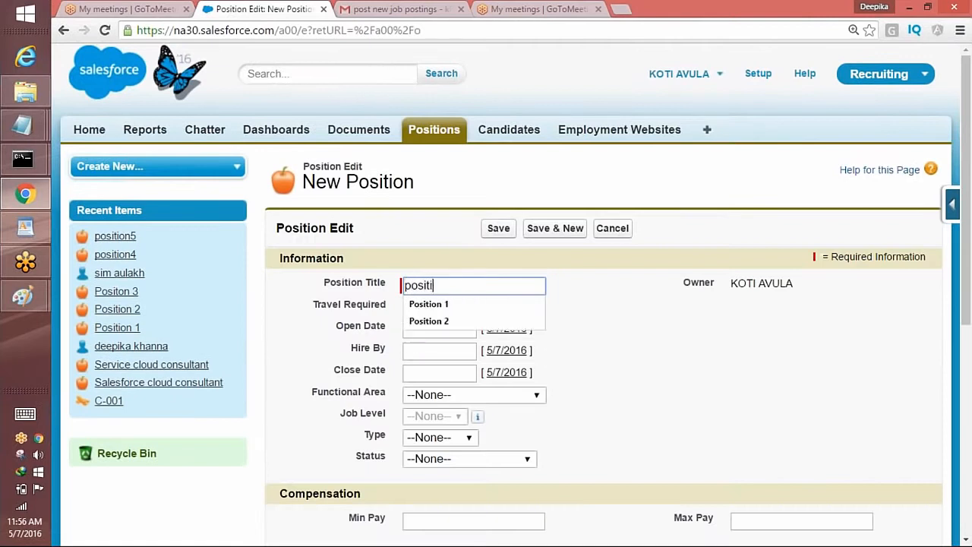
text(on6)
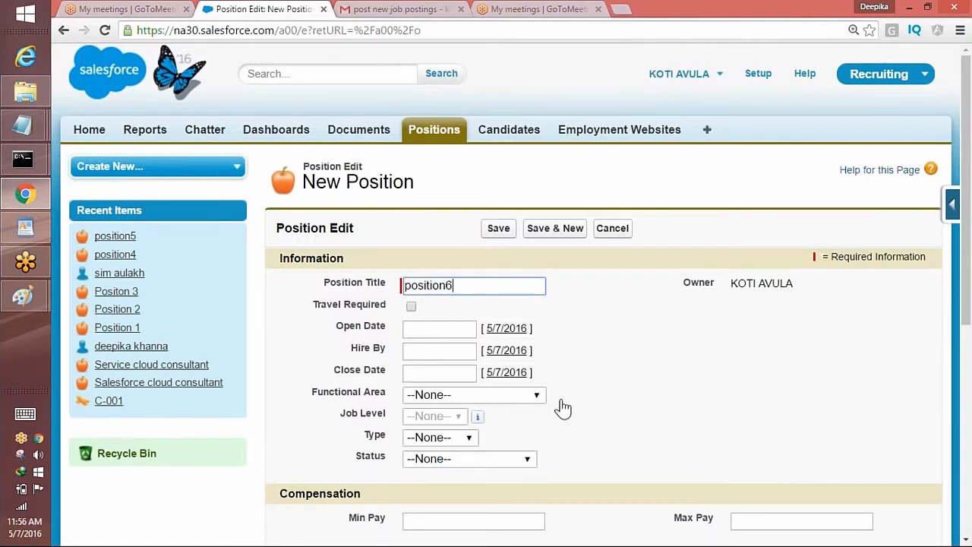
Set position6's Functional Area to Information Technology, Type to Full Time and Status to New Position.
scroll(532, 379, down, 1)
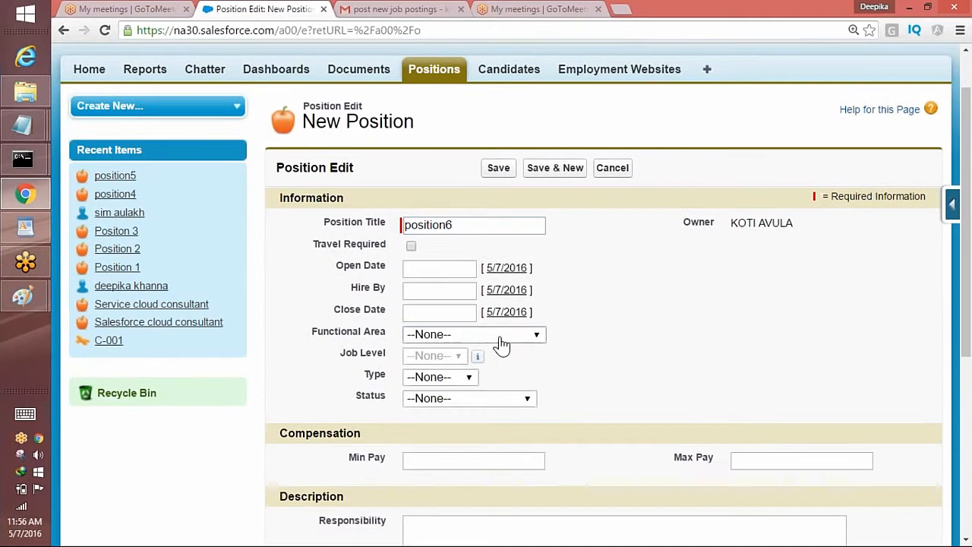
click(501, 343)
click(491, 396)
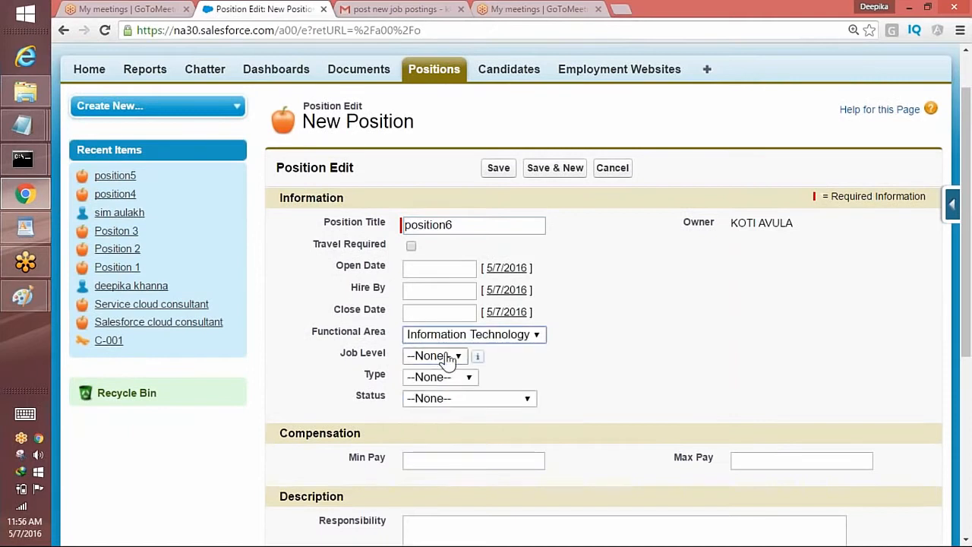
click(448, 356)
click(453, 357)
click(439, 377)
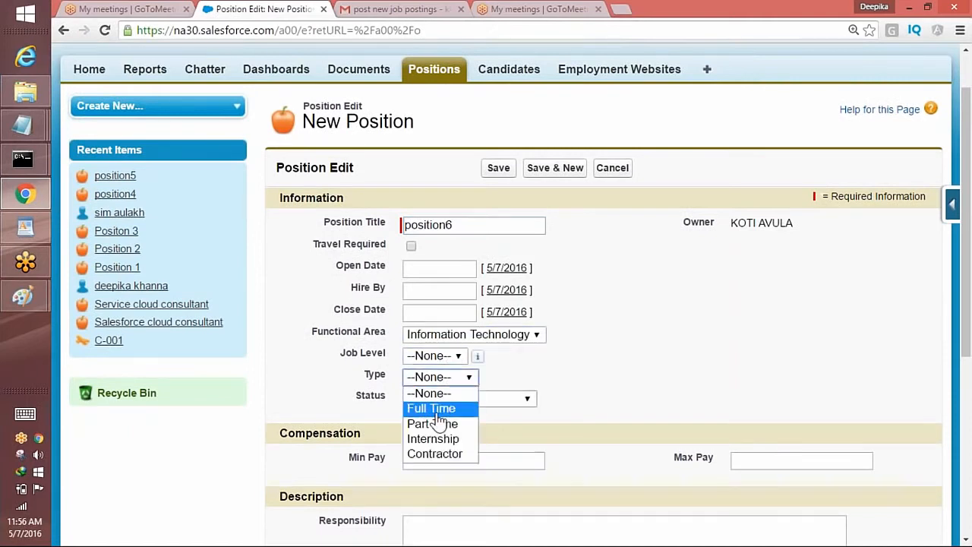
click(432, 410)
click(514, 404)
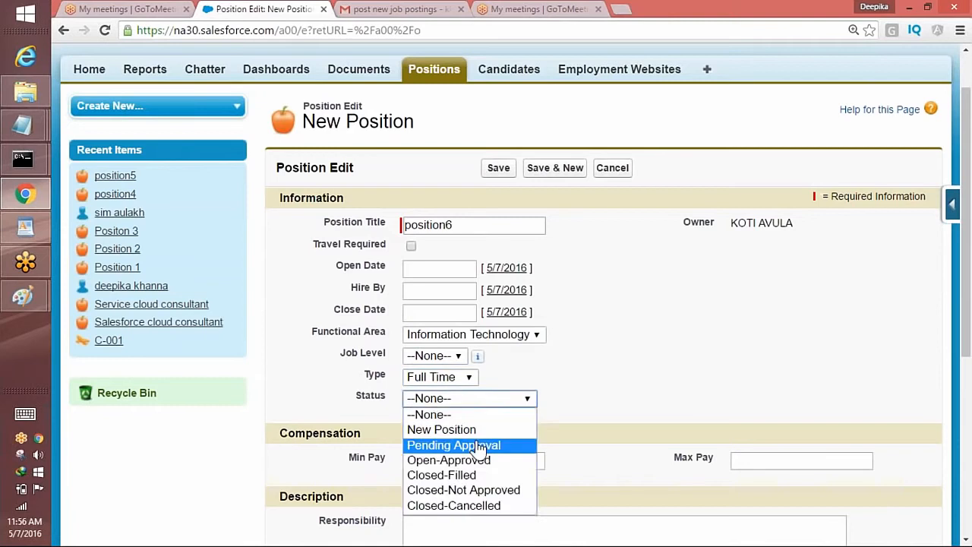
click(475, 430)
Enter 133000 as the Max Pay of position6 and save the record.
scroll(760, 325, down, 2)
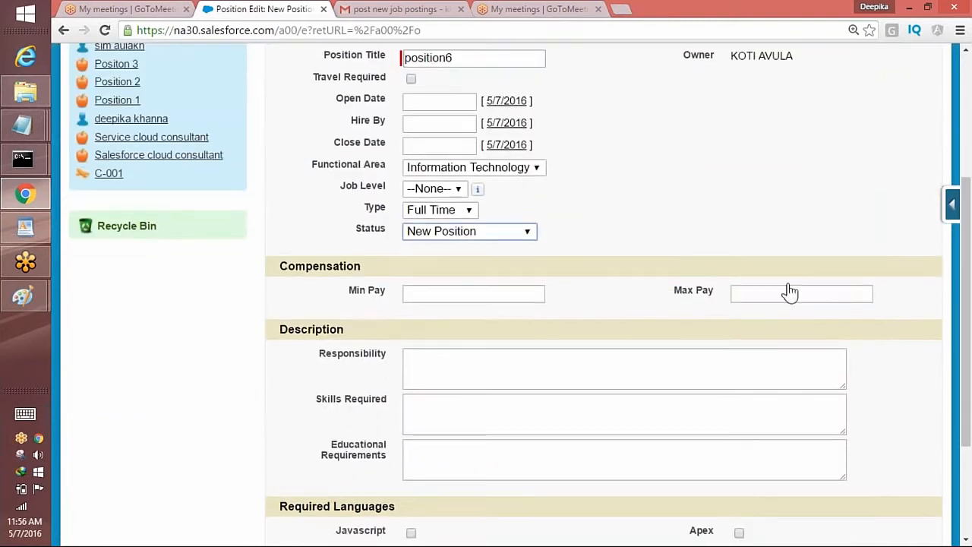
click(788, 292)
text(133000)
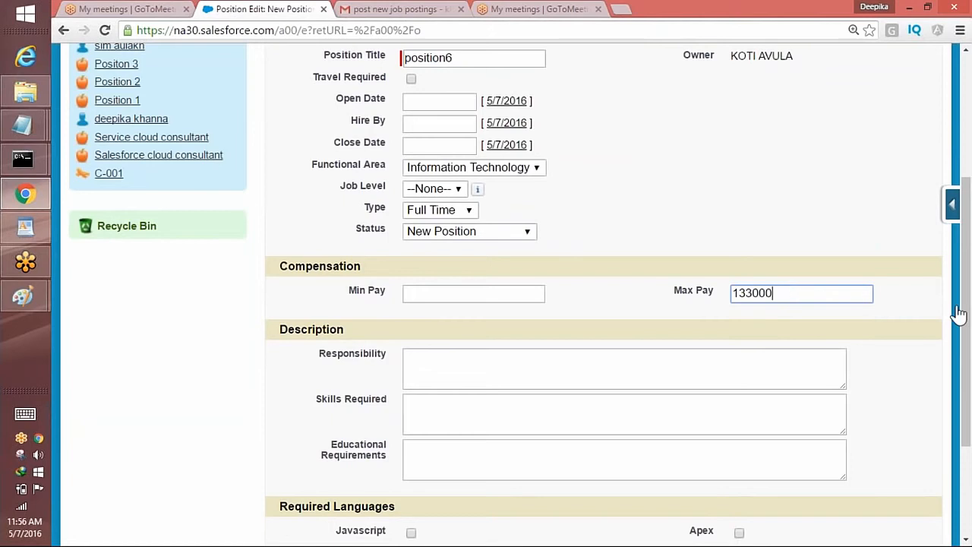
scroll(959, 314, down, 2)
click(498, 458)
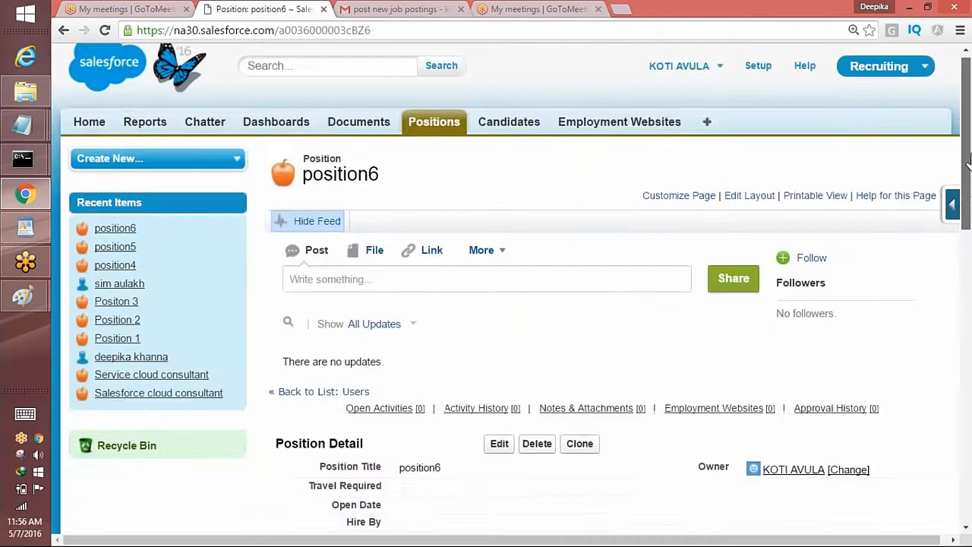
Submit position6 for approval, confirm the submission and check its Approval History.
drag(969, 159, 955, 434)
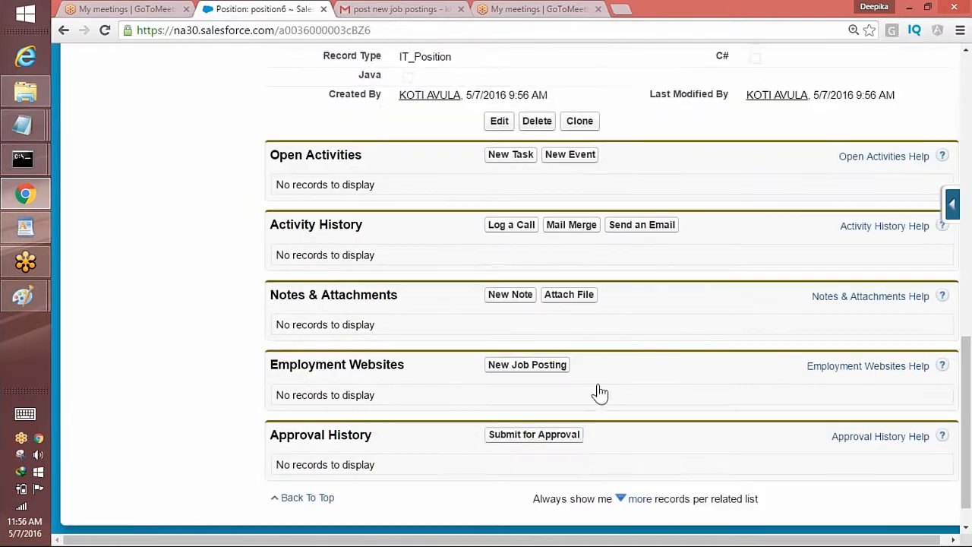
click(534, 435)
click(568, 137)
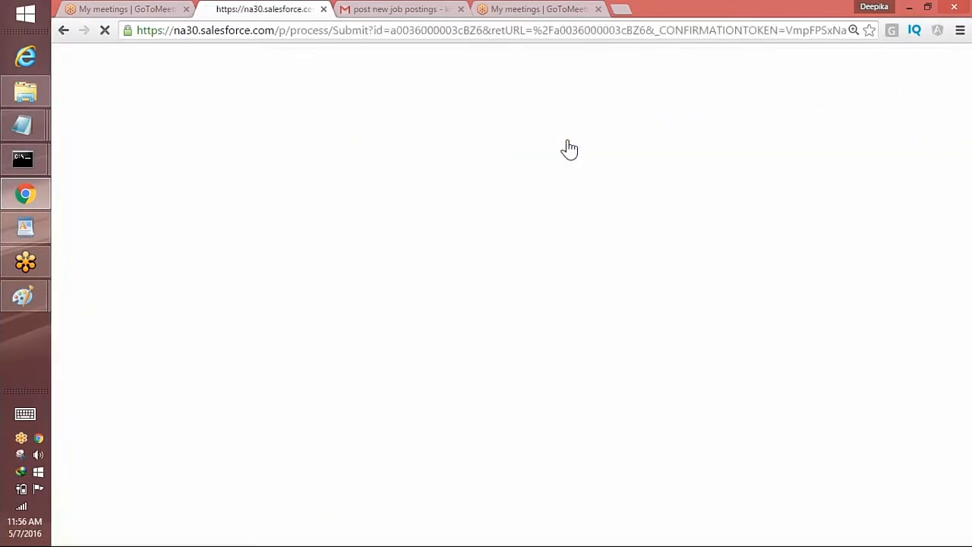
drag(966, 132, 954, 457)
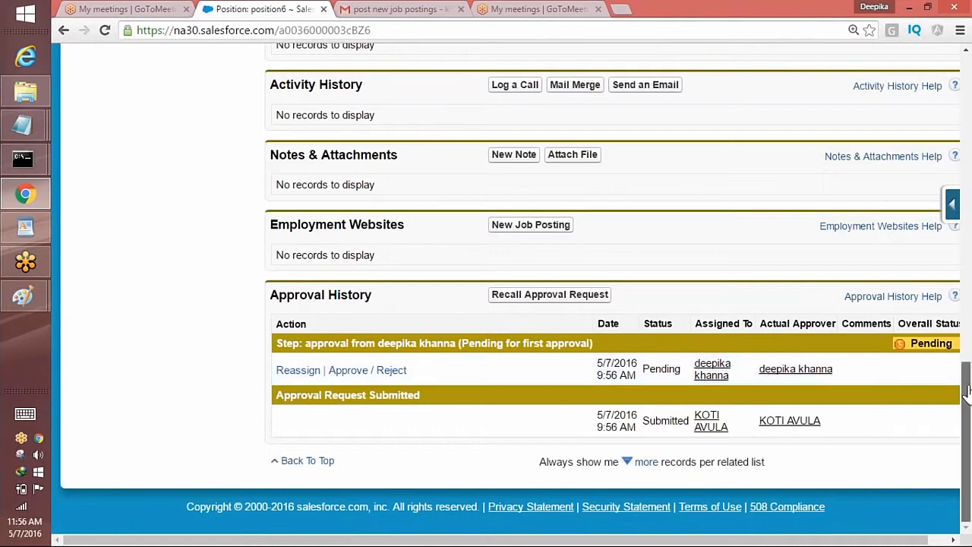
Log out of the submitter's account and log in with the approver's saved username.
drag(963, 384, 968, 83)
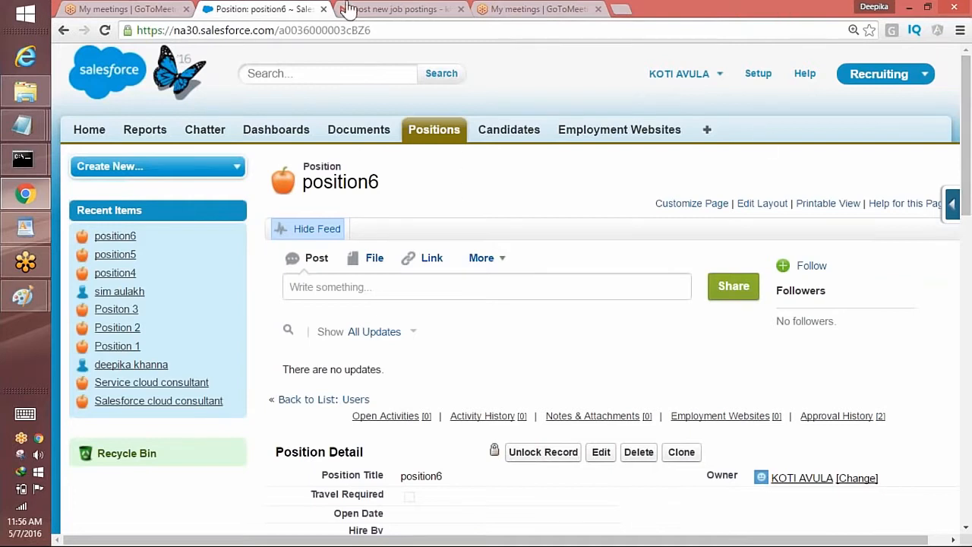
click(713, 74)
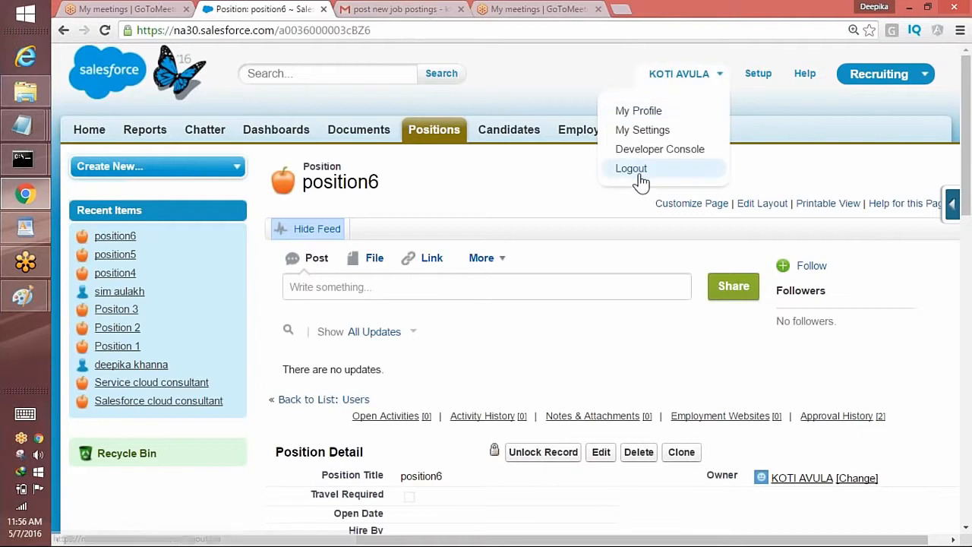
click(638, 168)
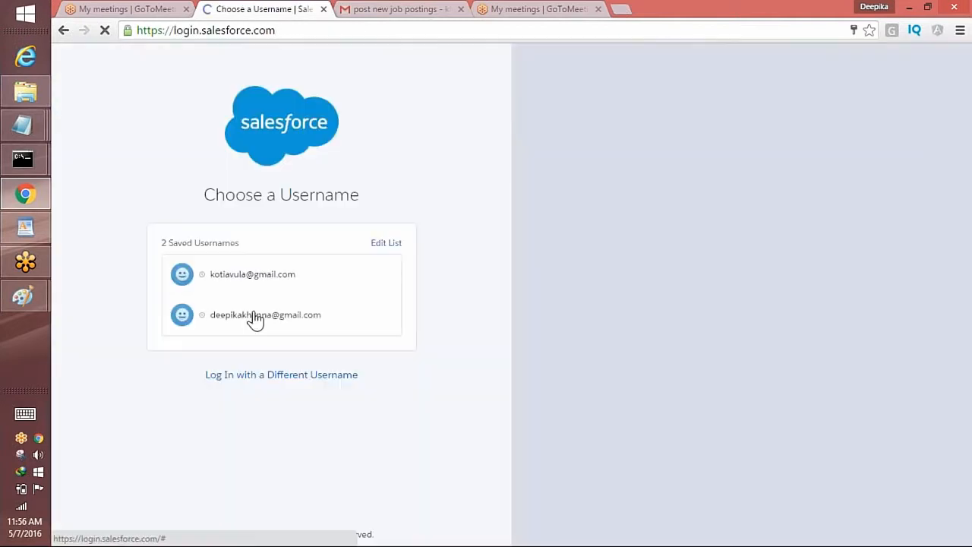
click(256, 325)
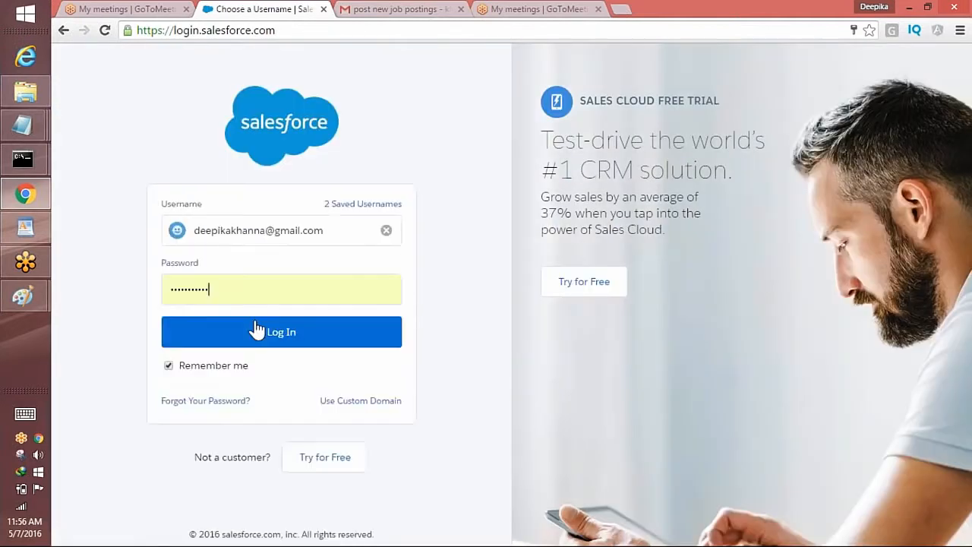
click(267, 338)
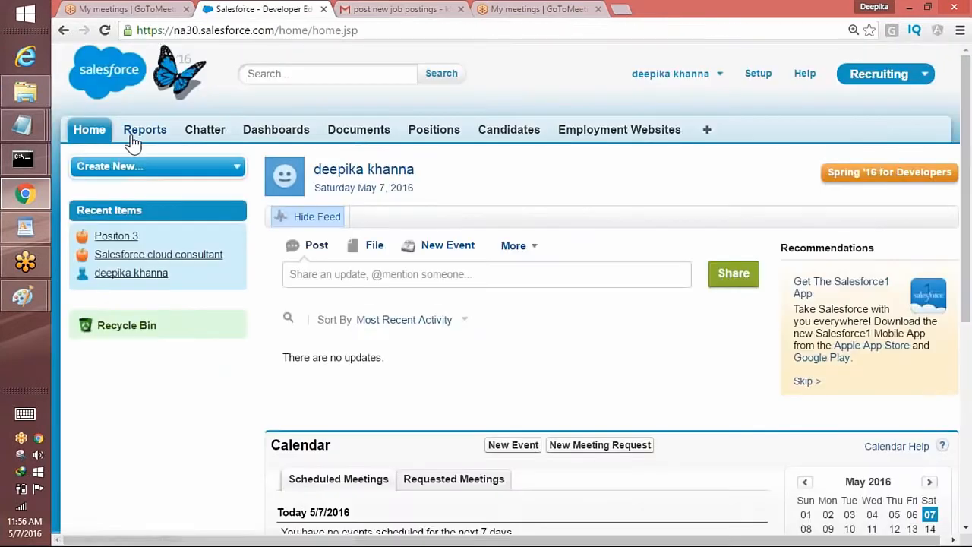
Open position6's approval request from Items to Approve and review its Max Pay, Functional Area and Status.
drag(968, 182, 955, 473)
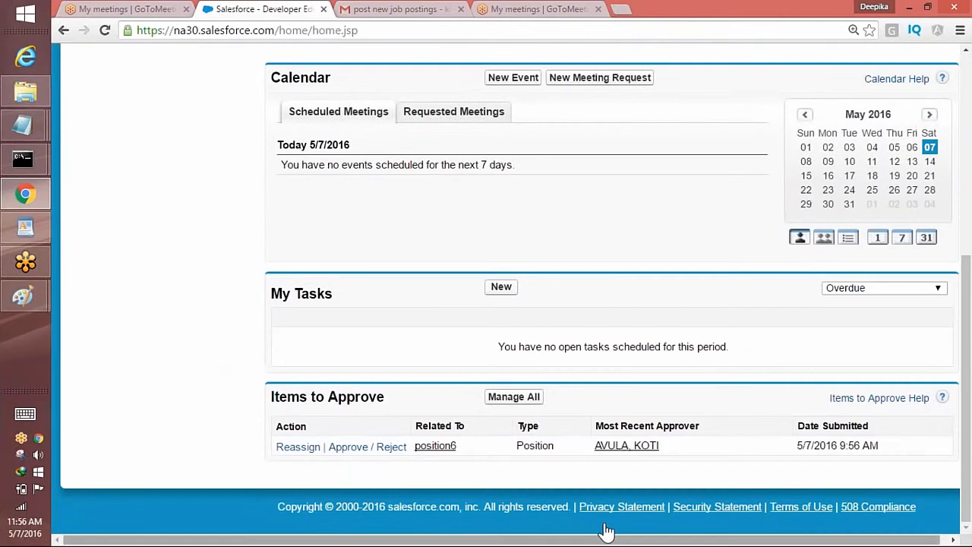
click(351, 447)
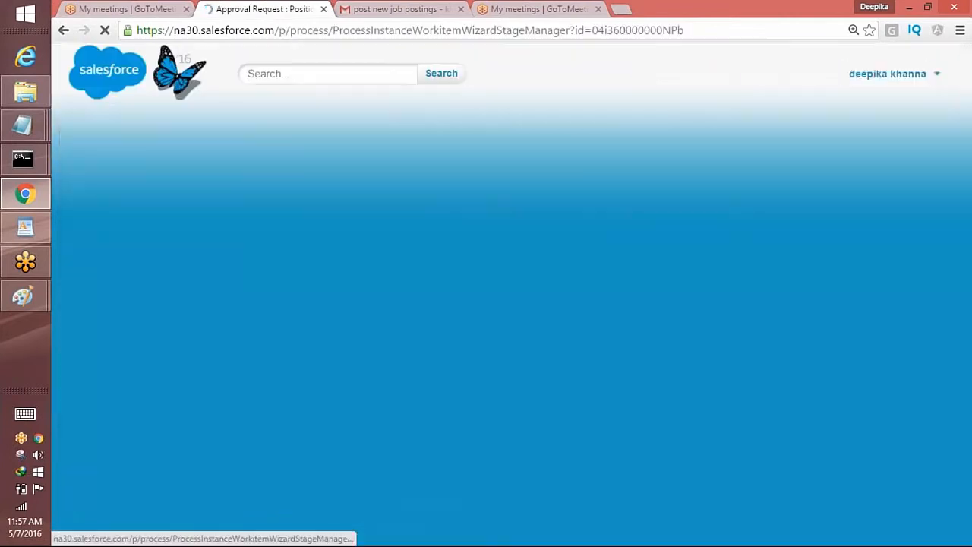
drag(461, 335, 318, 299)
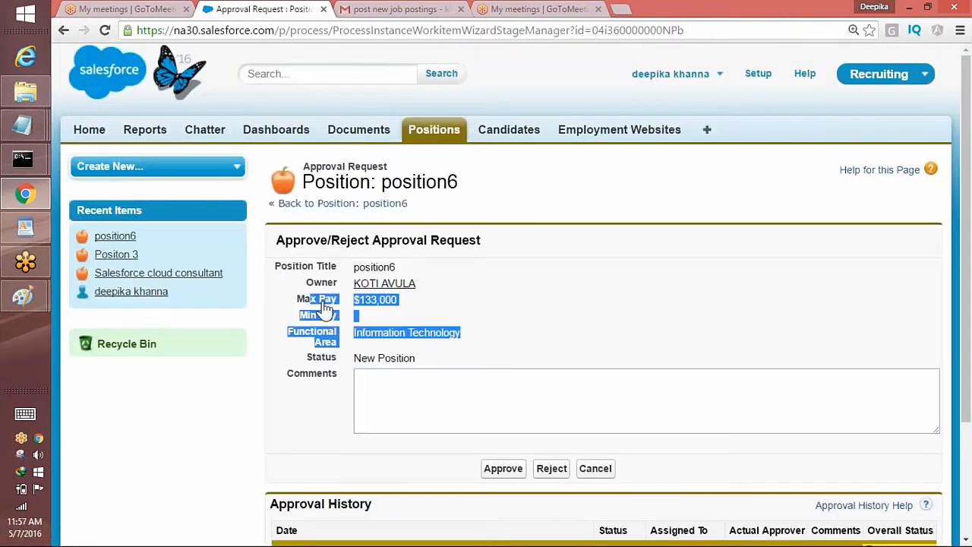
double_click(365, 332)
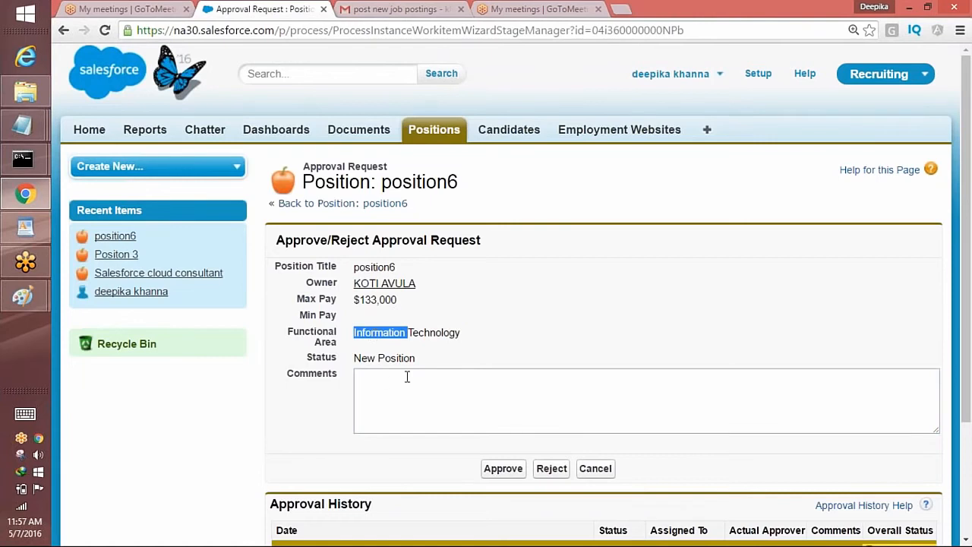
drag(362, 358, 403, 366)
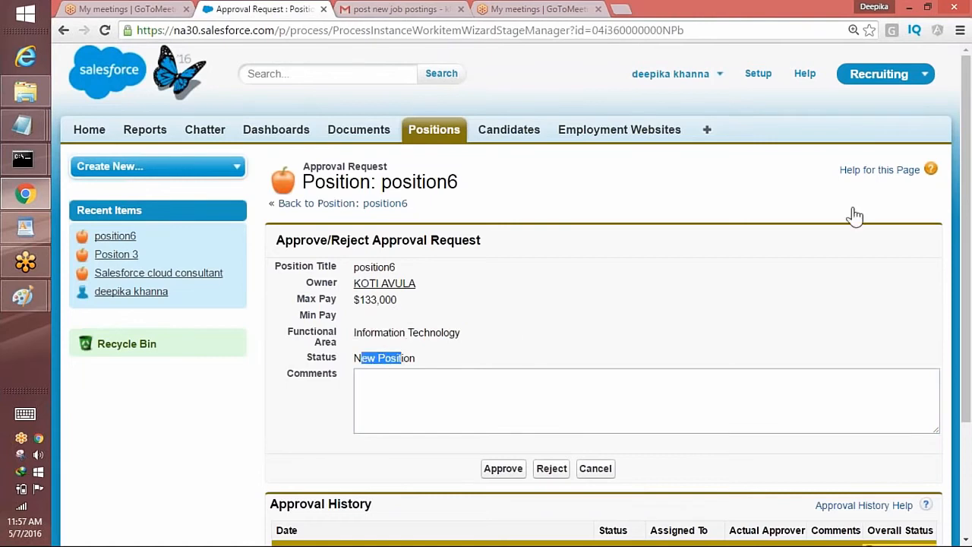
Approve the request for position6 and check the record's Approval History.
scroll(738, 218, down, 2)
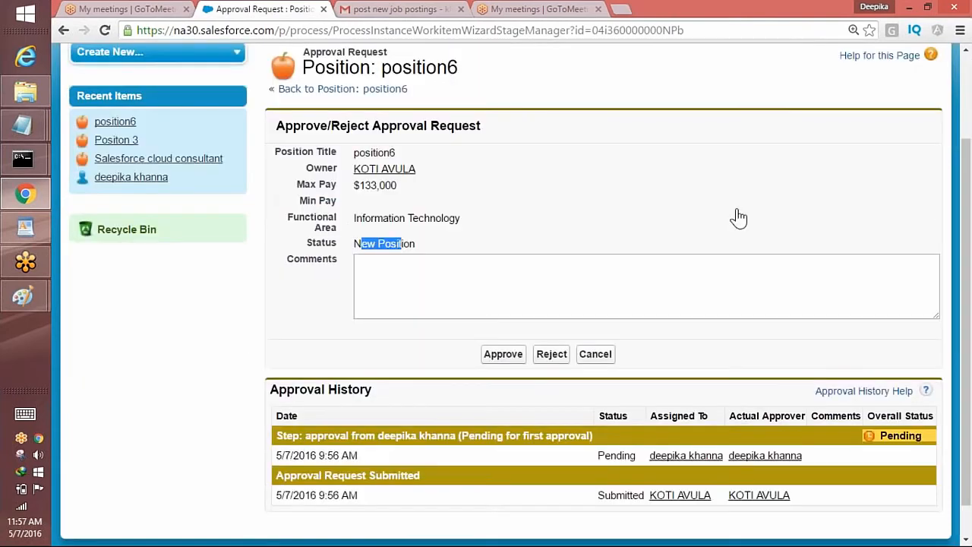
click(509, 355)
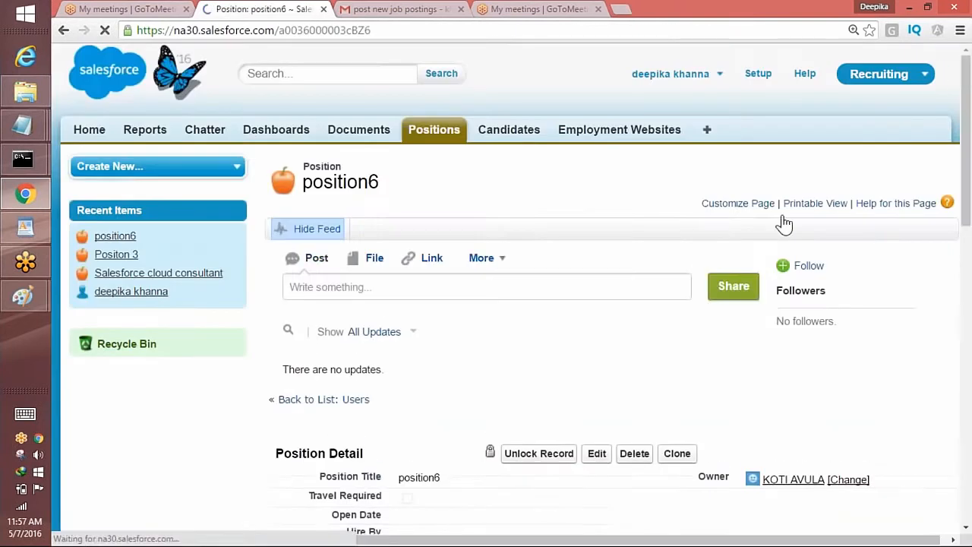
drag(968, 162, 963, 357)
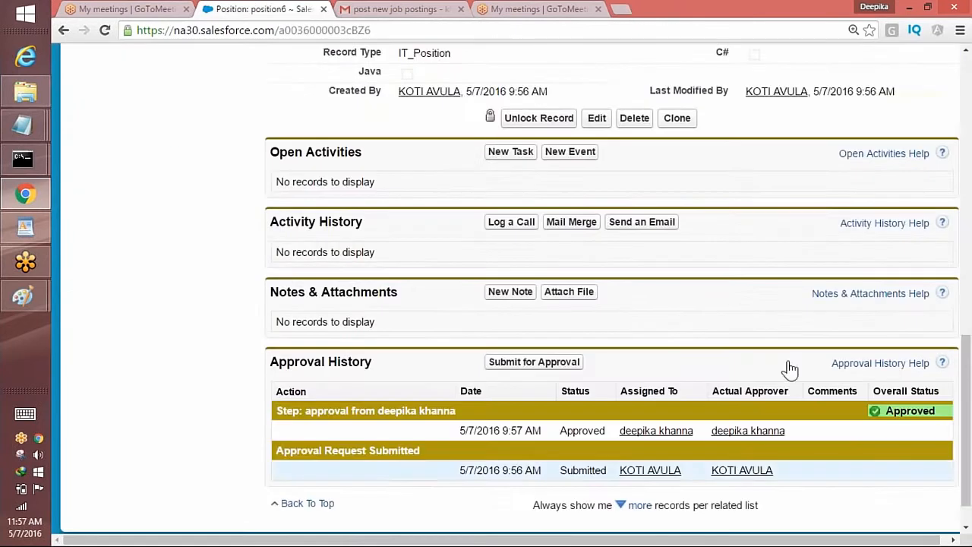
Log out of the approver's account and log back in with the submitter's saved username.
drag(966, 422, 966, 103)
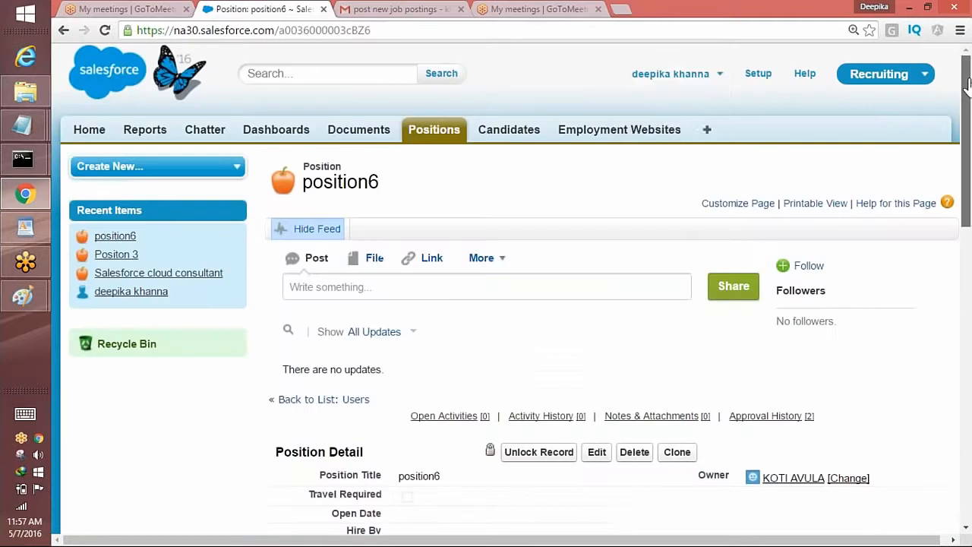
click(698, 86)
click(646, 140)
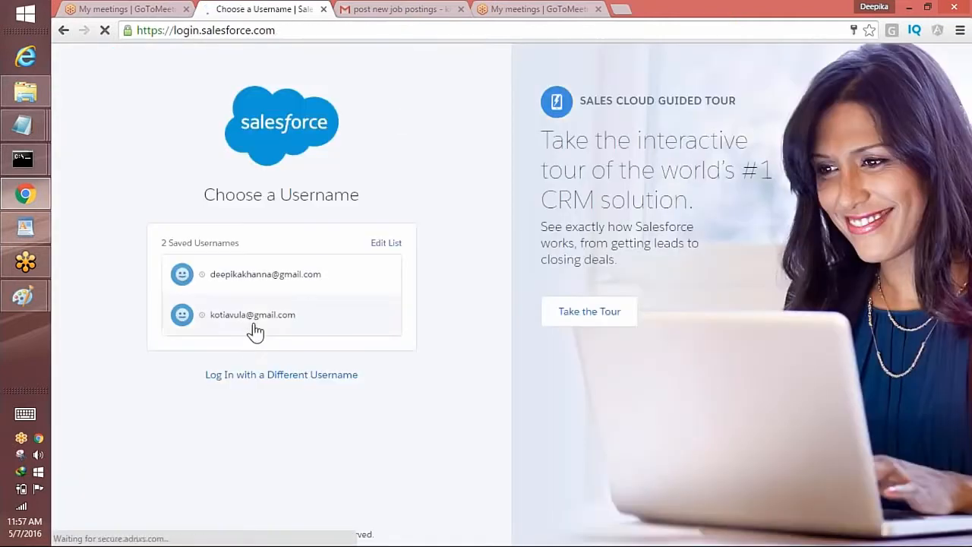
click(252, 318)
click(287, 332)
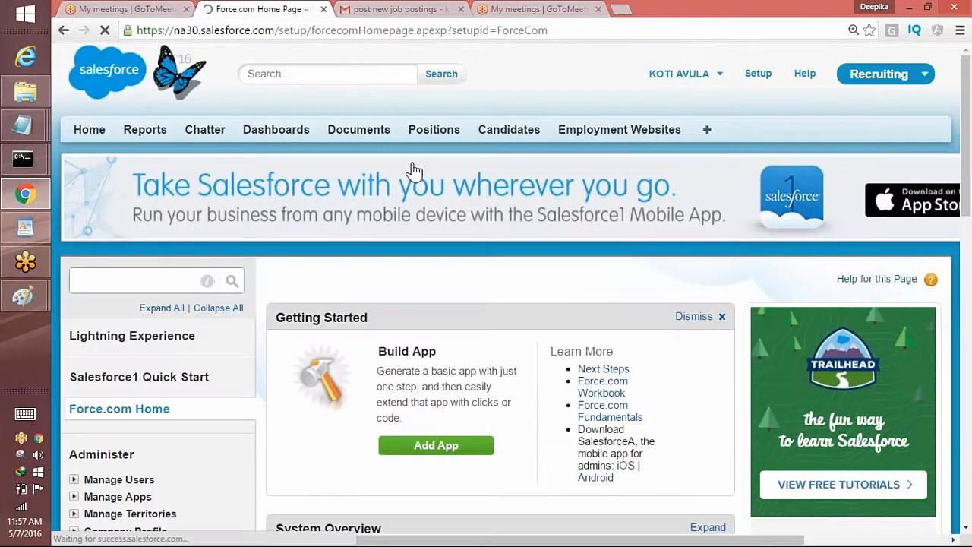
Start a new position titled "positioon 7" with Functional Area Information Technology and Type Full Time.
click(437, 131)
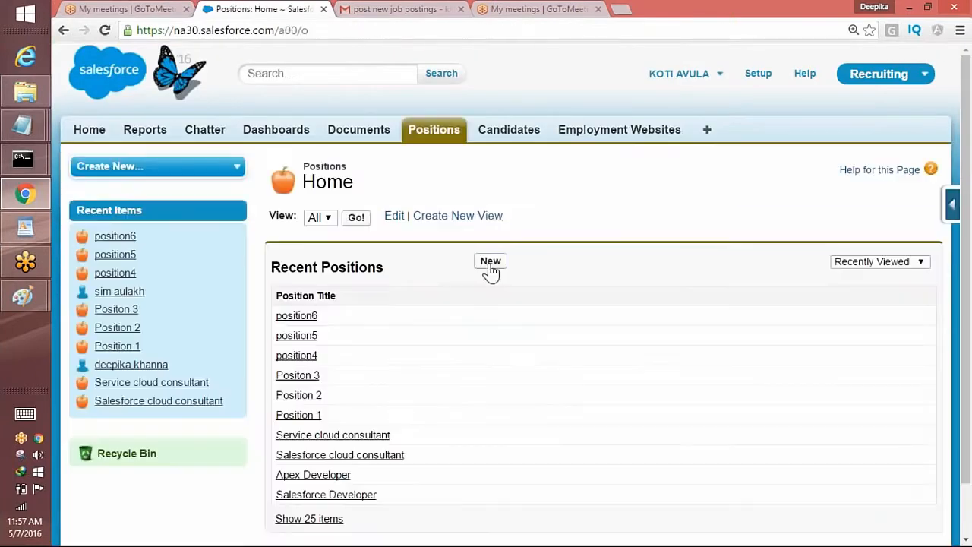
click(491, 262)
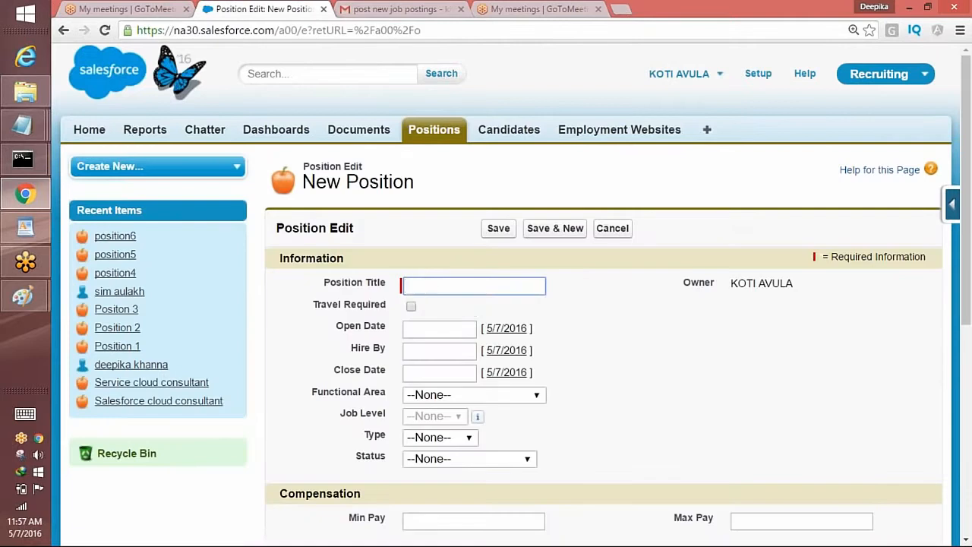
text(positioon 7)
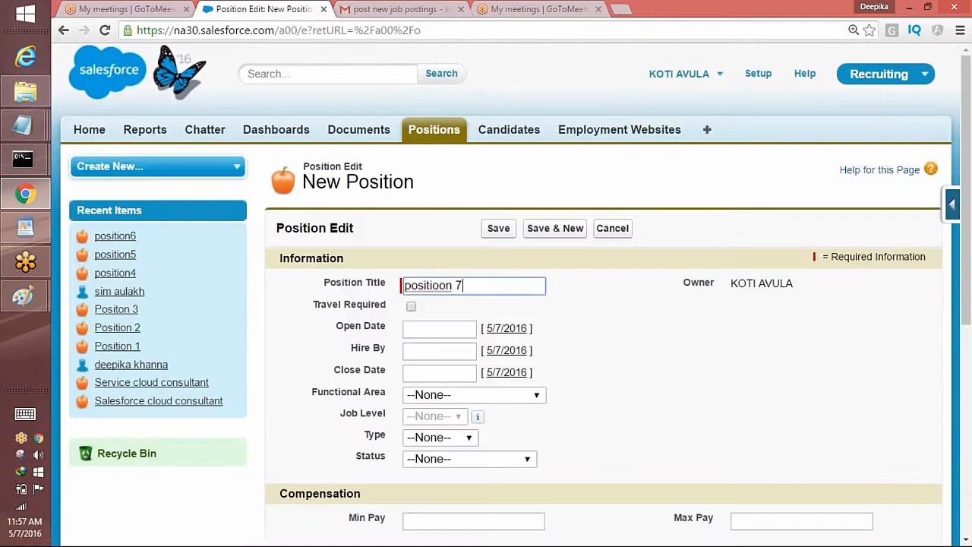
key(Tab)
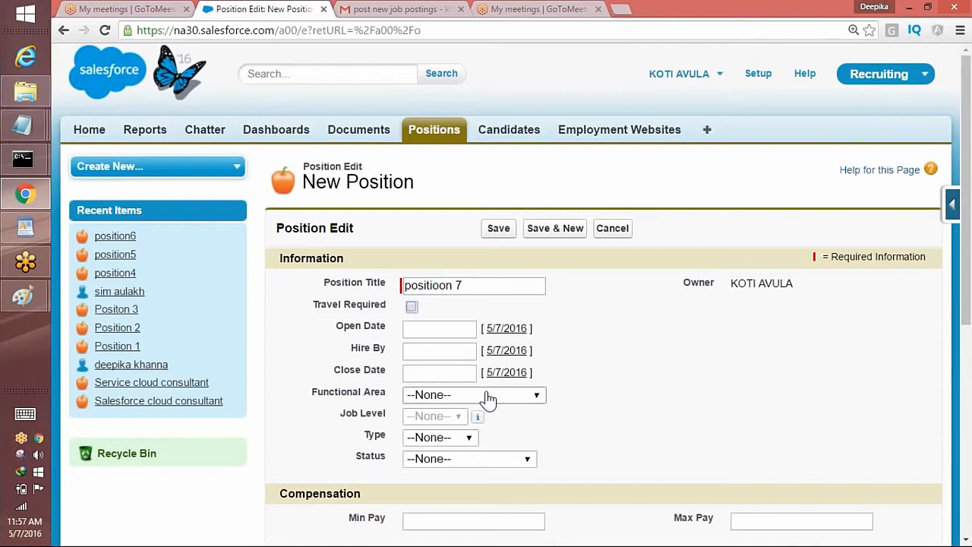
click(488, 396)
click(486, 457)
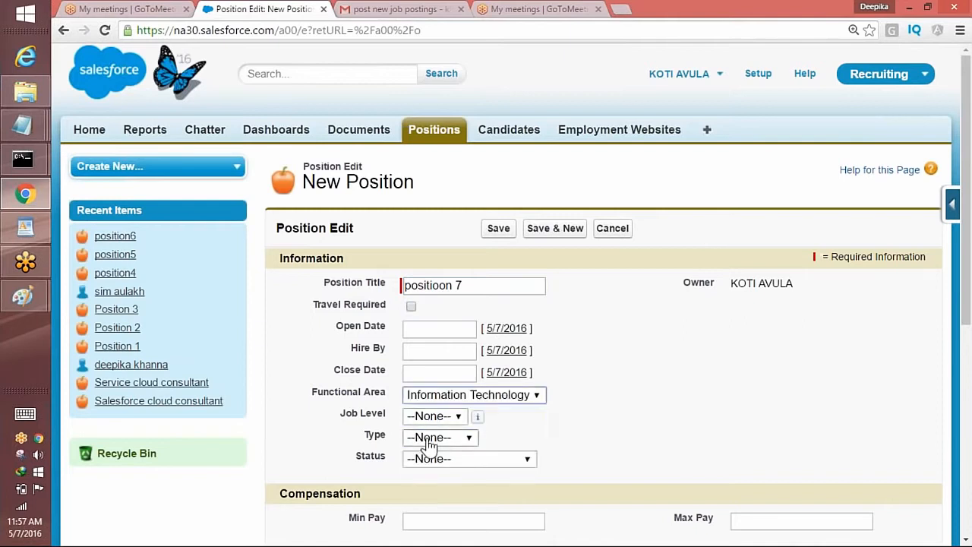
click(433, 439)
click(430, 469)
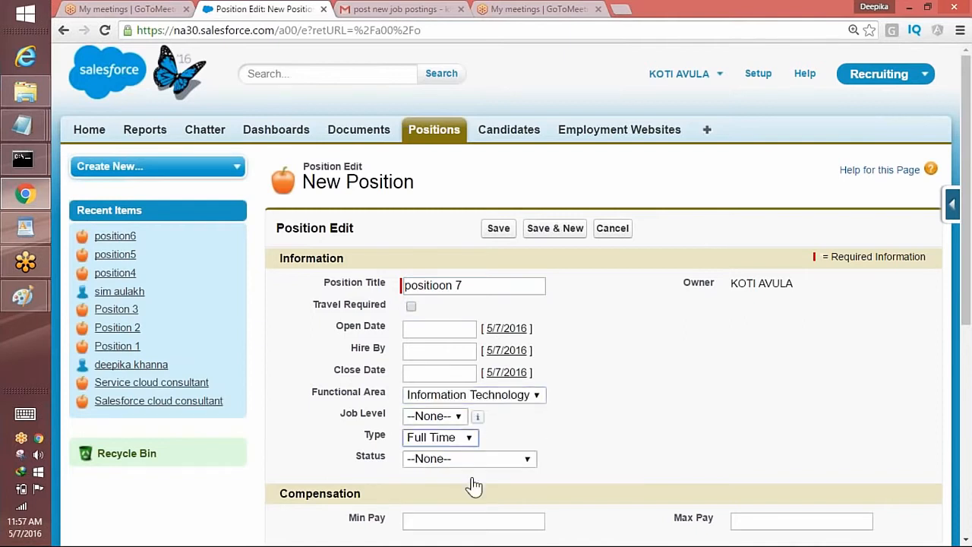
Set the new position's Max Pay to 170000 and save the record.
click(469, 522)
scroll(965, 339, down, 3)
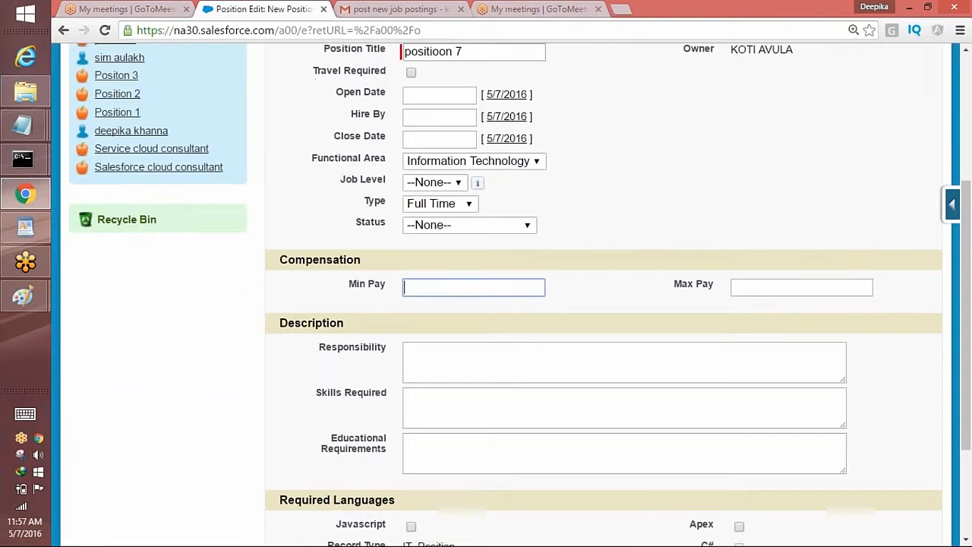
click(735, 287)
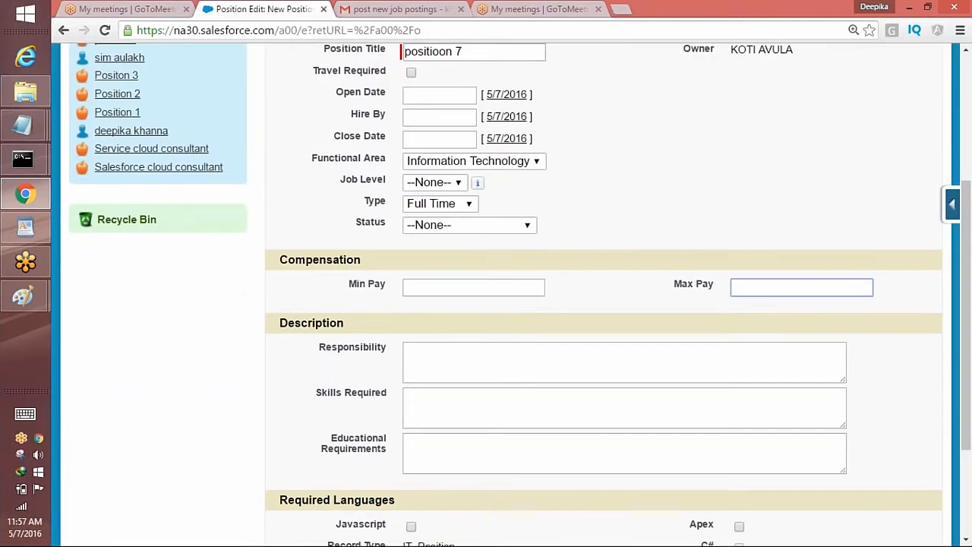
text(15)
key(BackSpace)
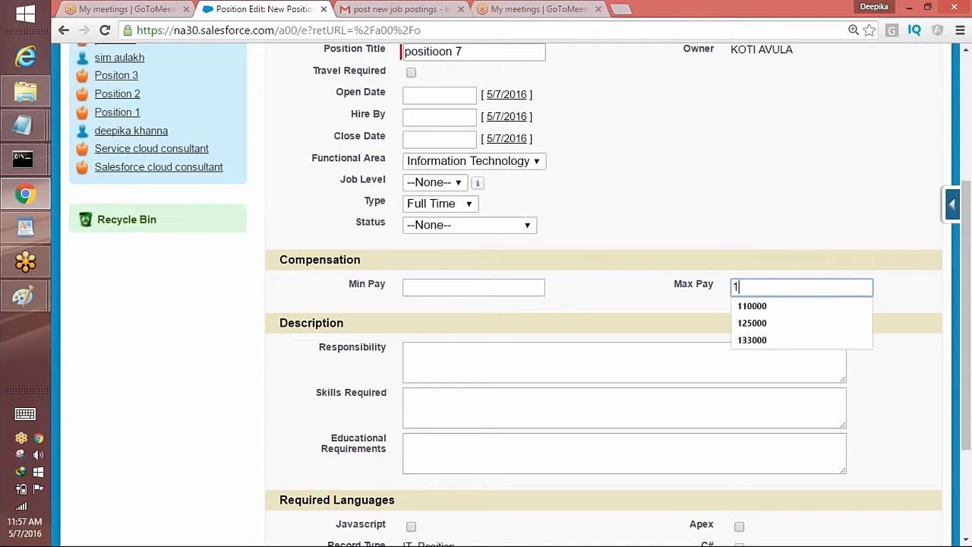
text(70000)
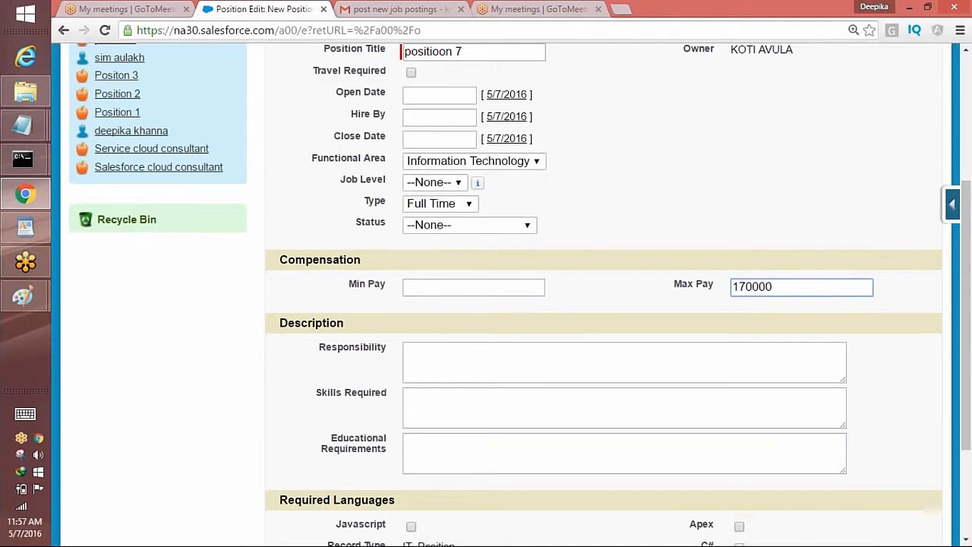
scroll(965, 289, down, 1)
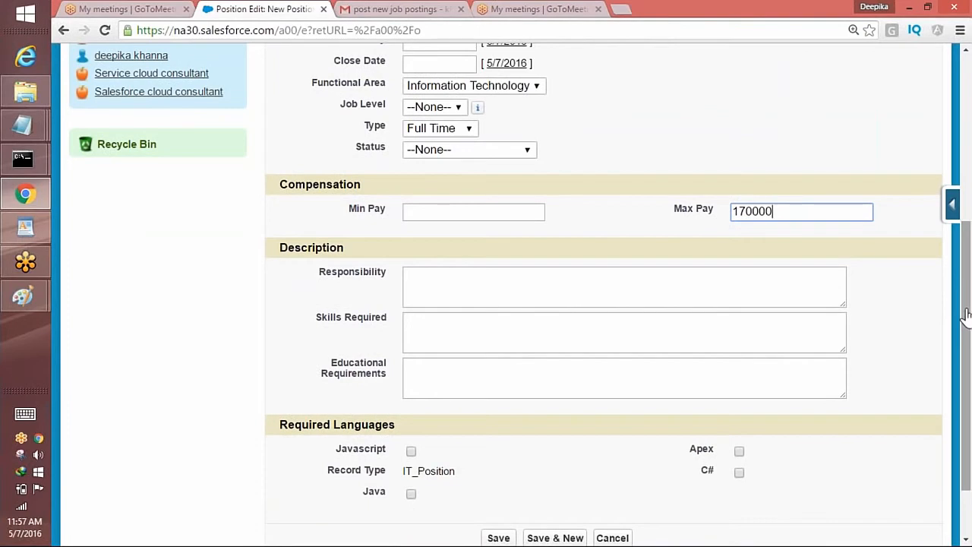
scroll(964, 315, down, 1)
key(Return)
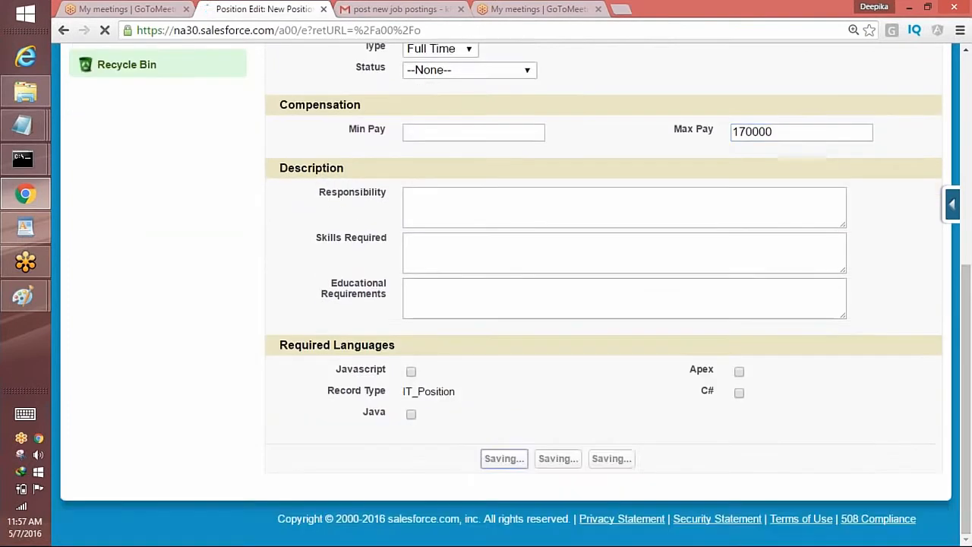
Submit positioon 7 for approval, accept the confirmation and check its Approval History.
scroll(956, 319, down, 15)
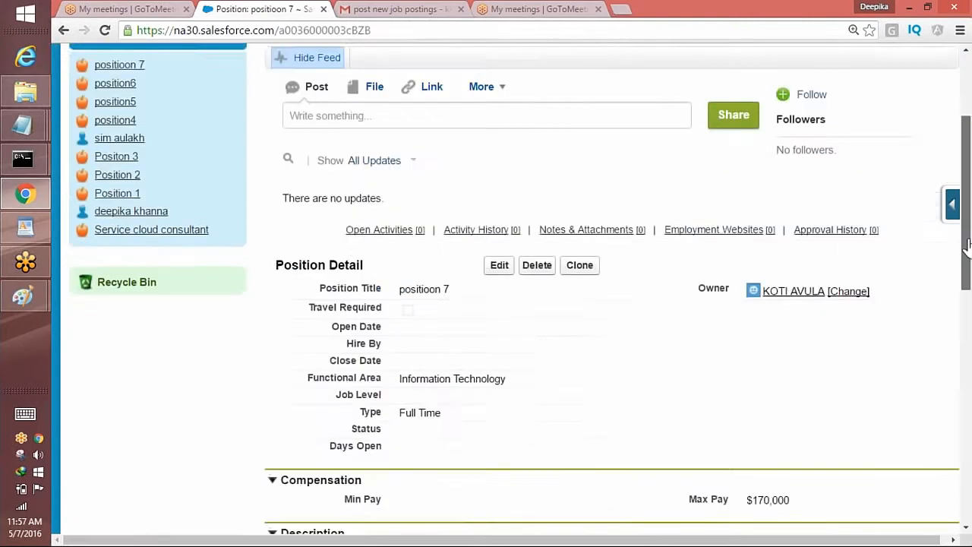
click(534, 398)
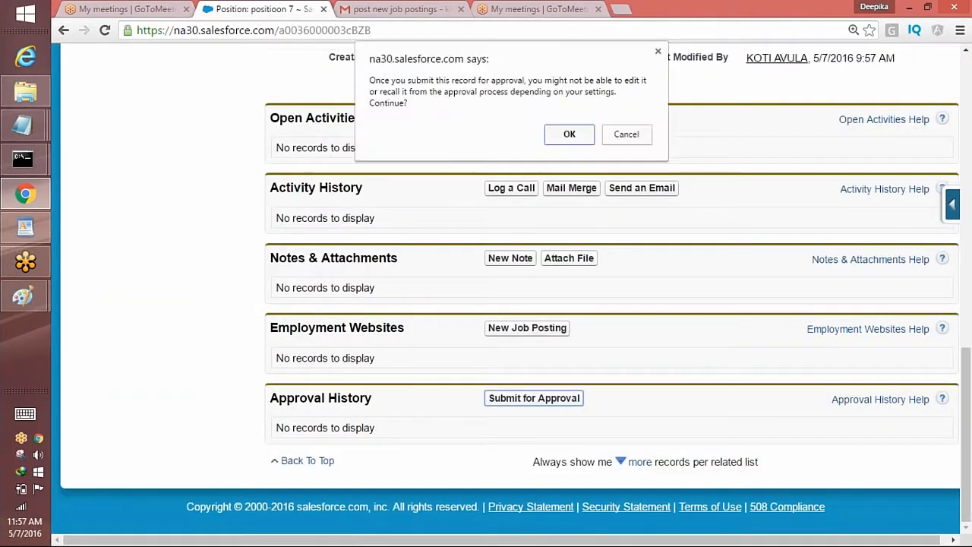
click(568, 135)
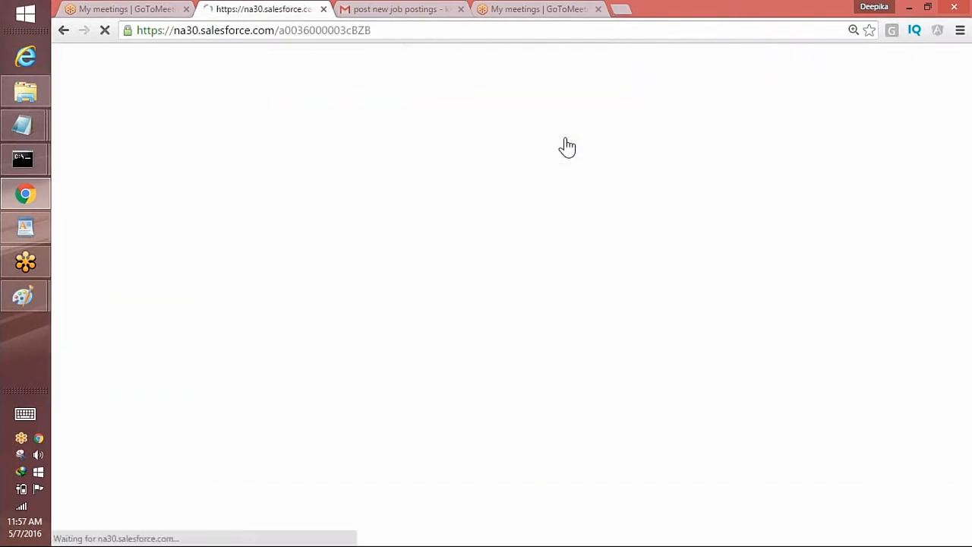
scroll(948, 328, down, 5)
scroll(949, 328, down, 10)
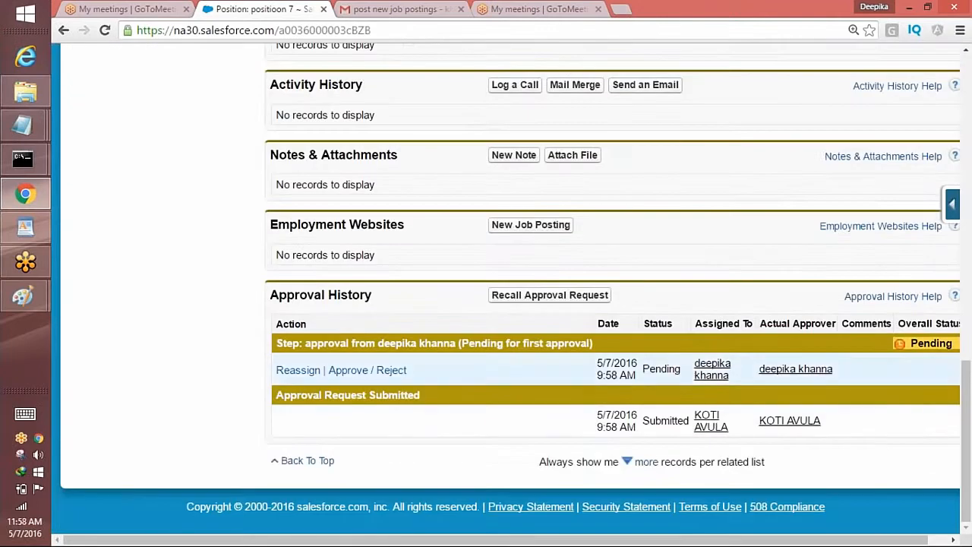
Log out of the submitter's account and log in with the first approver's saved username.
drag(968, 437, 968, 129)
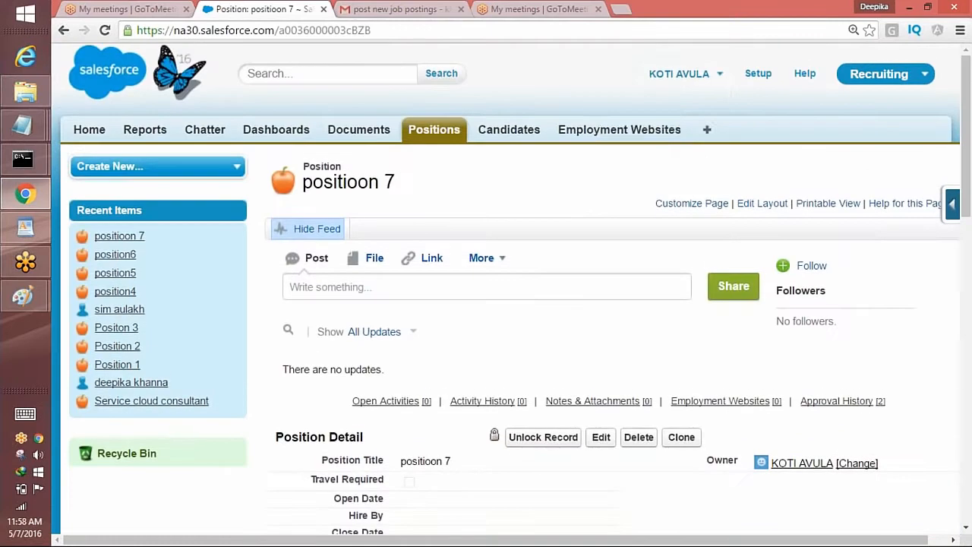
click(698, 71)
click(632, 170)
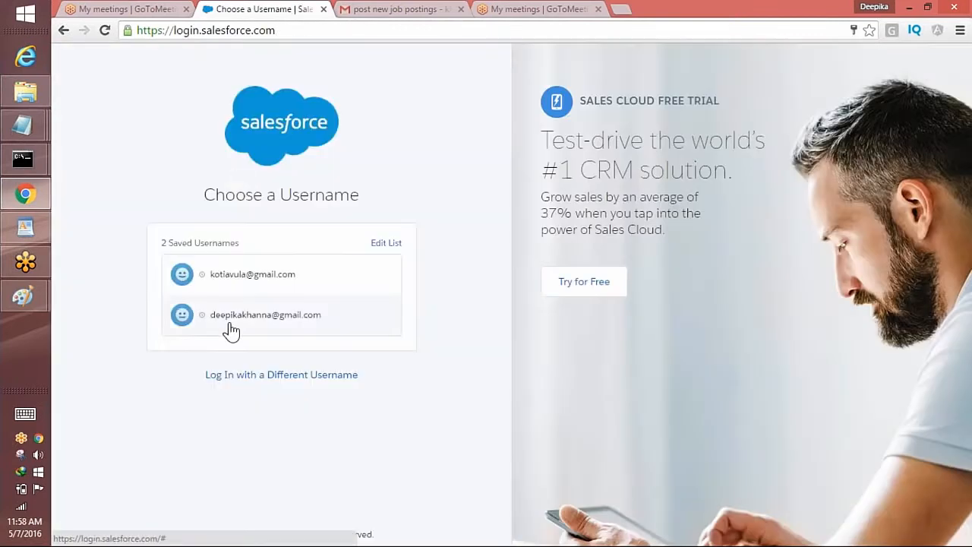
click(240, 327)
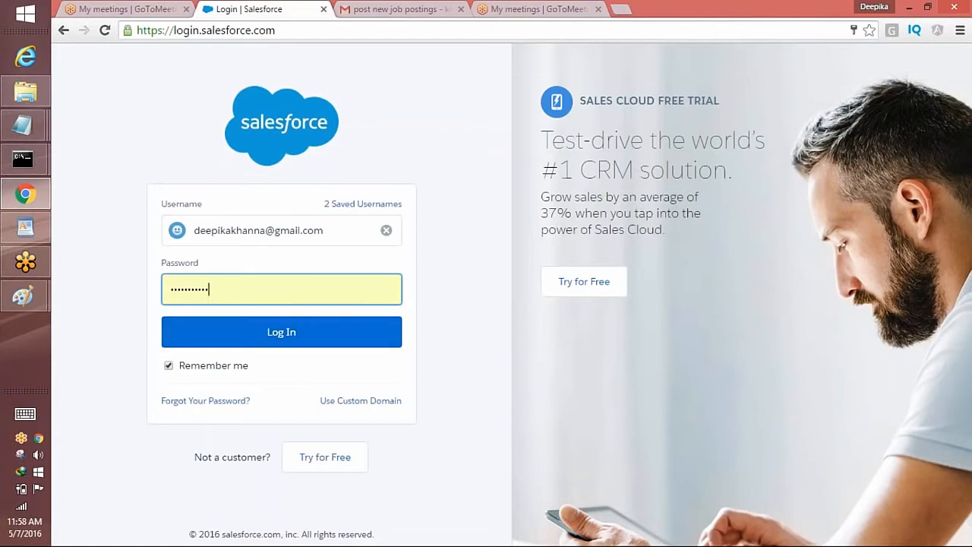
click(269, 343)
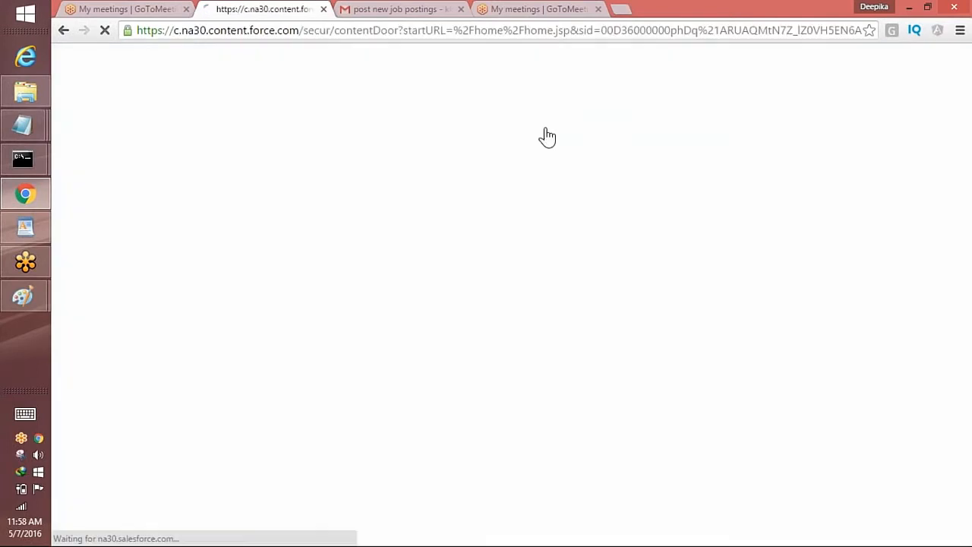
Approve the request for positioon 7 and check the actual approver of each step in its Approval History.
scroll(950, 319, down, 5)
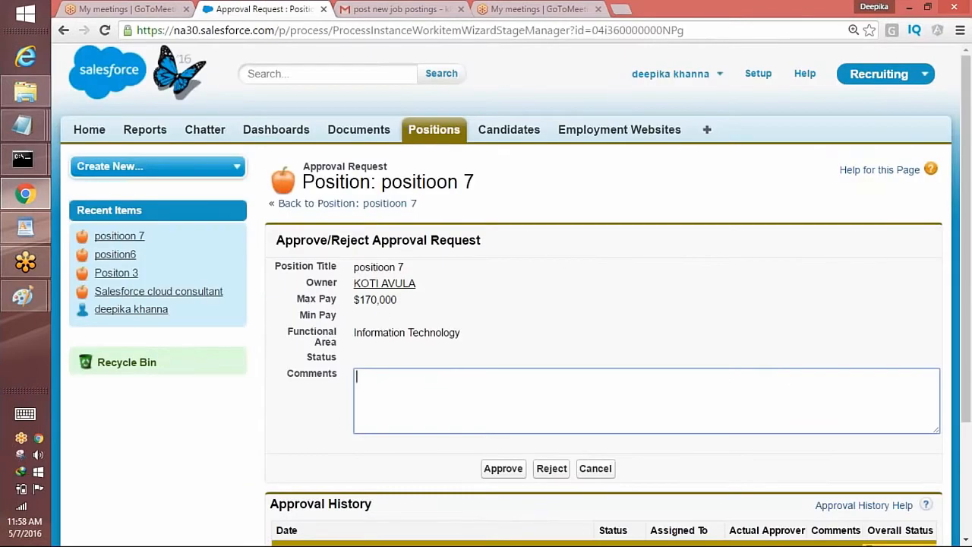
click(503, 468)
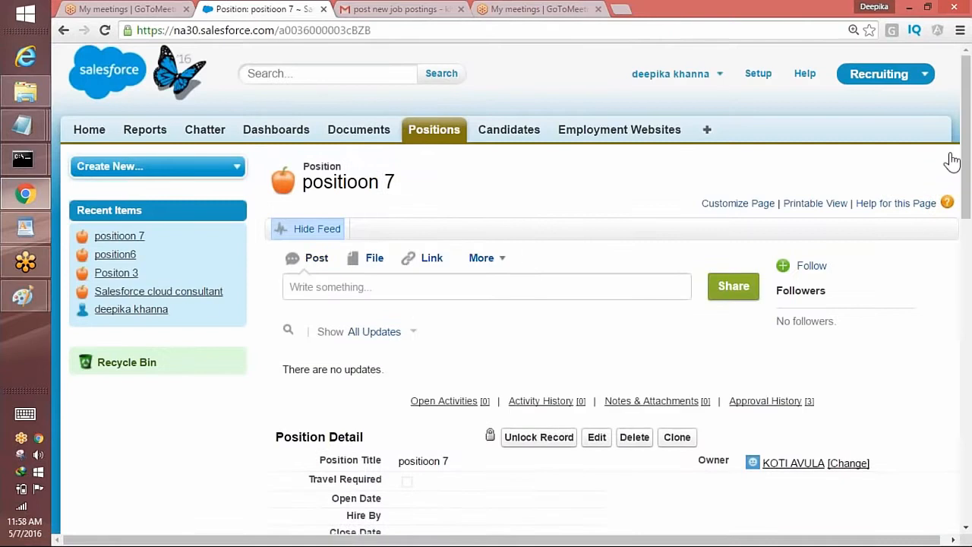
scroll(950, 228, down, 12)
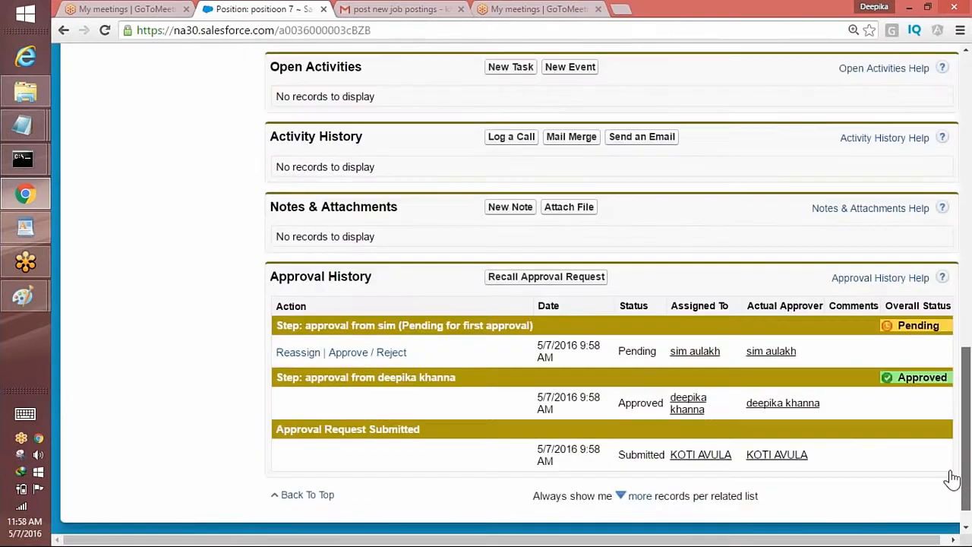
scroll(951, 479, down, 1)
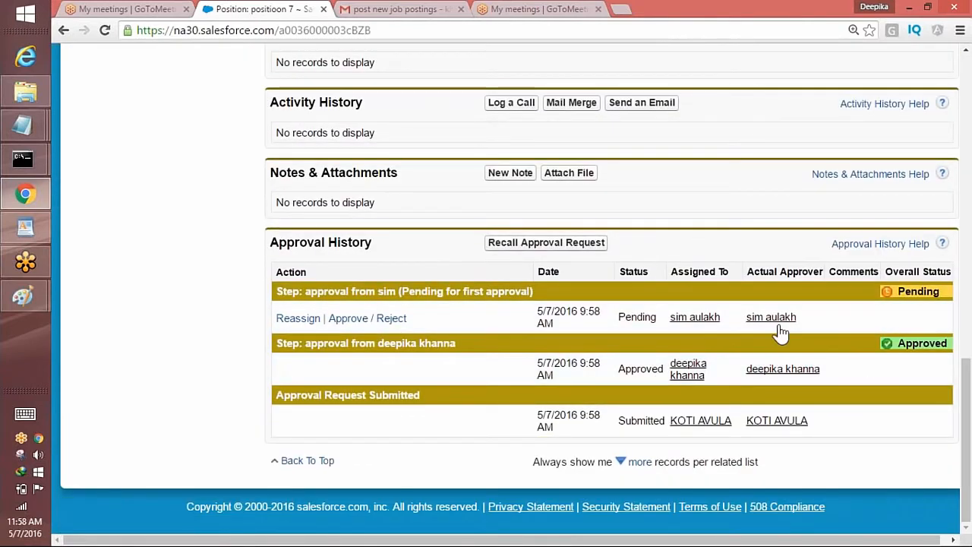
drag(803, 320, 746, 316)
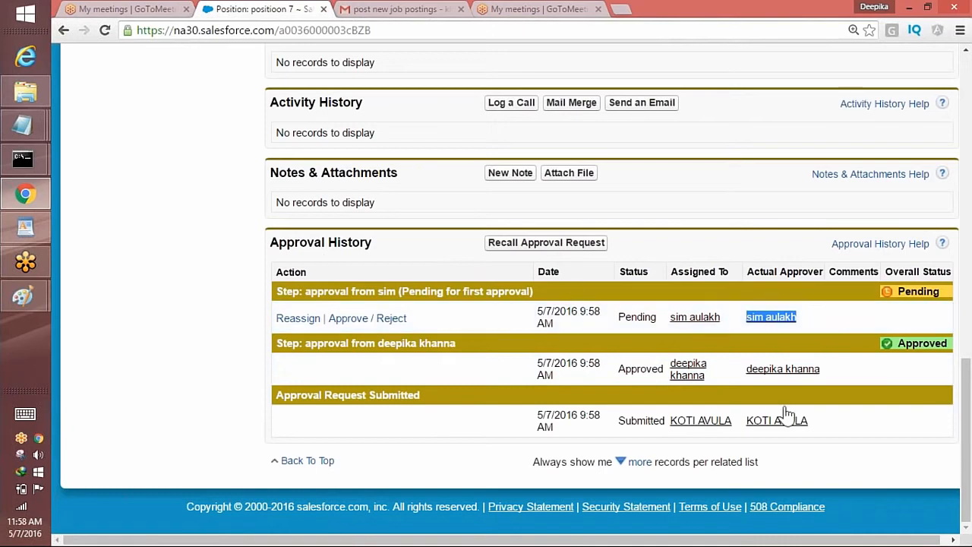
drag(823, 371, 746, 369)
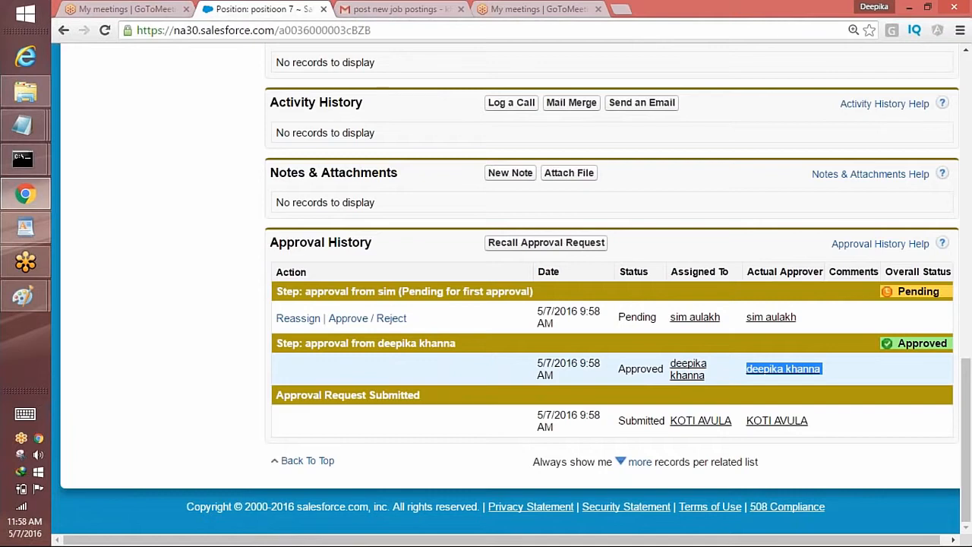
Log out of the first approver's account and choose to log in with a different username.
scroll(807, 349, up, 15)
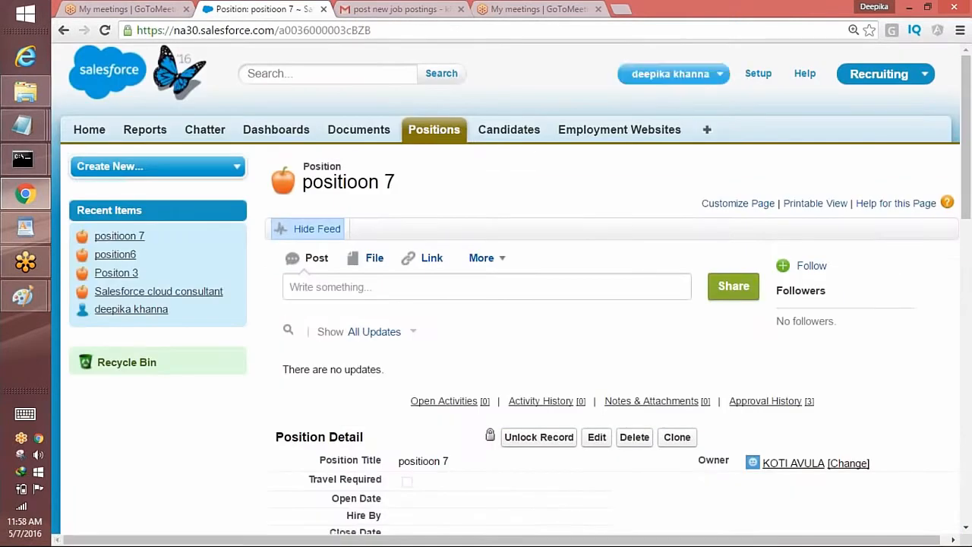
click(670, 74)
click(634, 143)
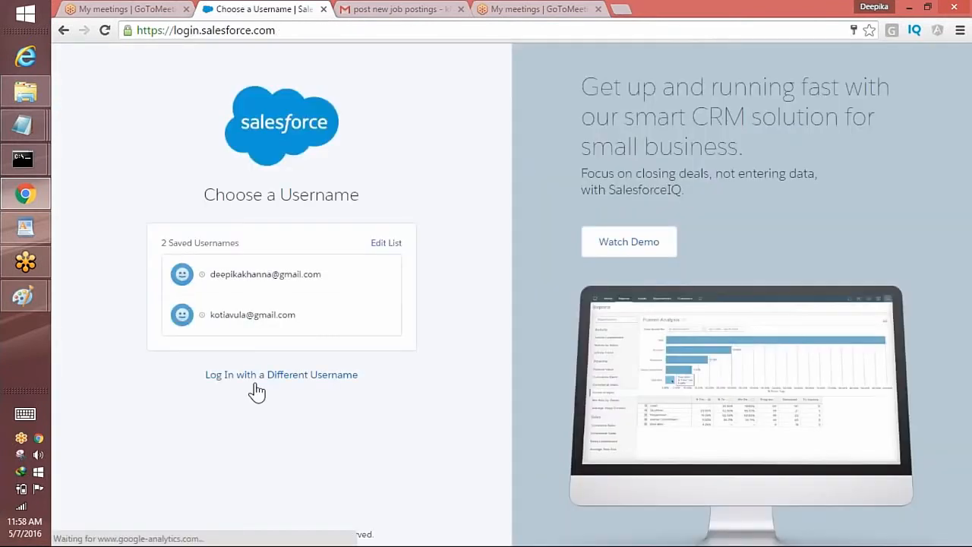
click(256, 376)
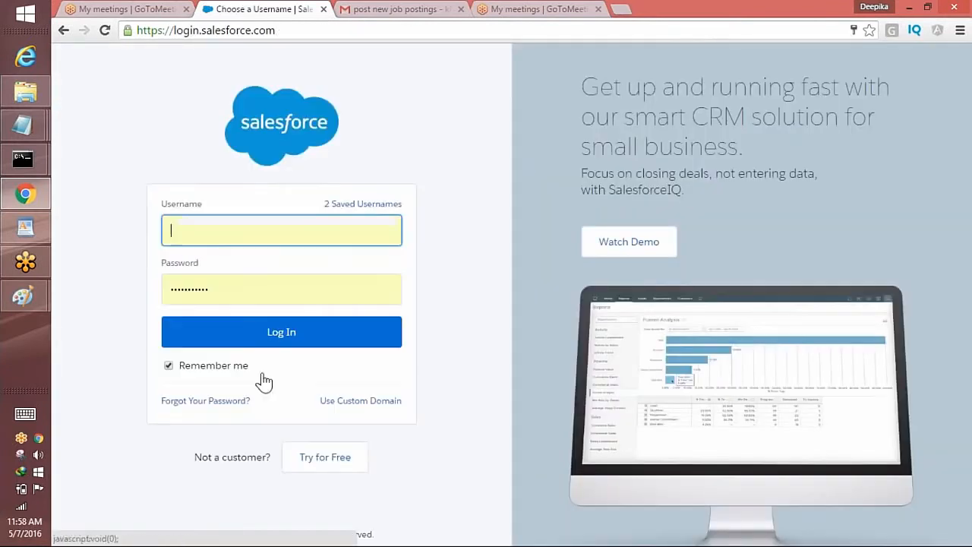
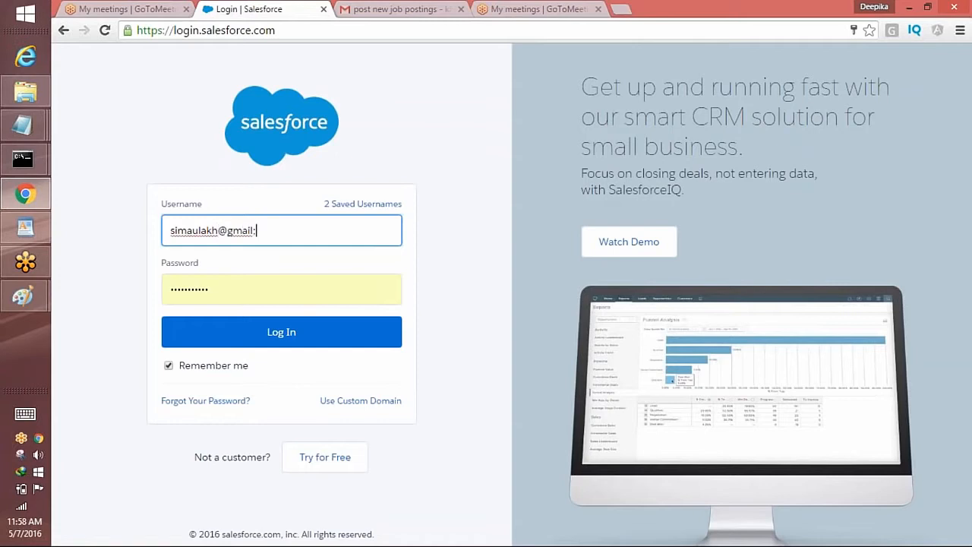
Log in with the second approver's username and the prefilled password, and let the browser save the credentials.
key(Tab)
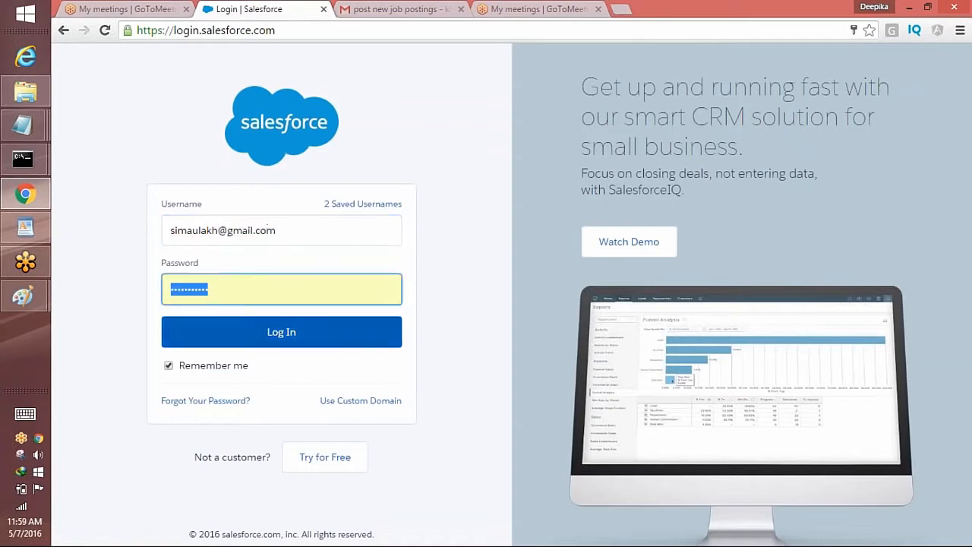
click(281, 332)
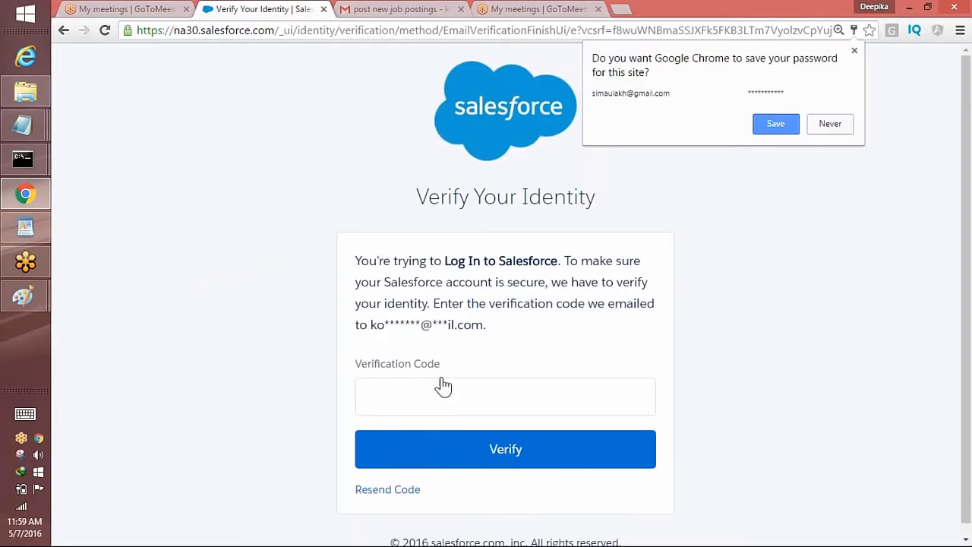
click(780, 127)
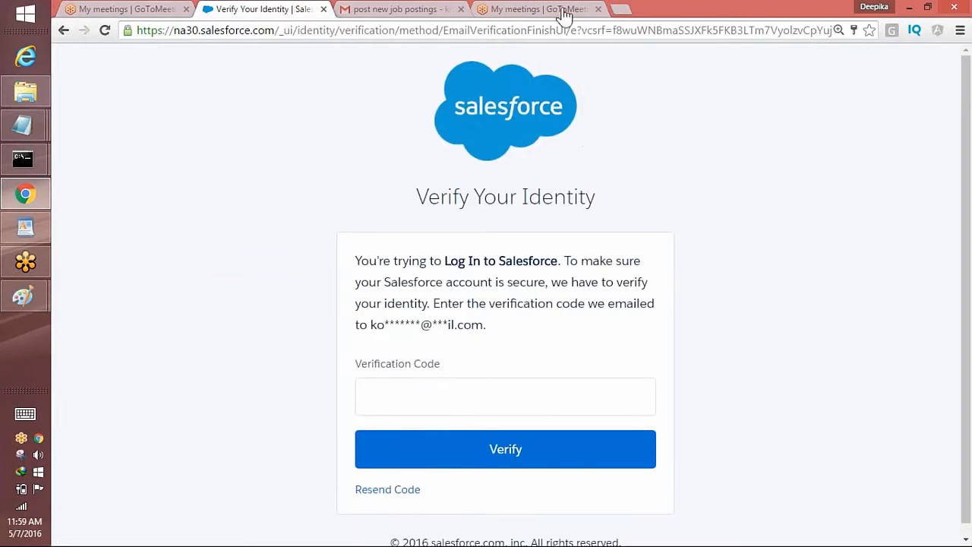
Enter the emailed verification code to verify the second approver's identity, and decline to register a mobile phone.
click(436, 389)
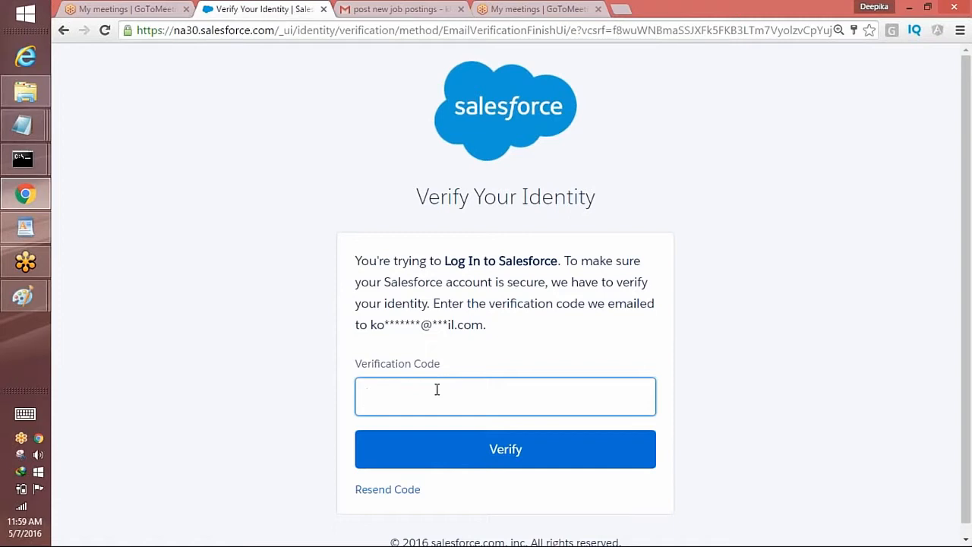
click(437, 389)
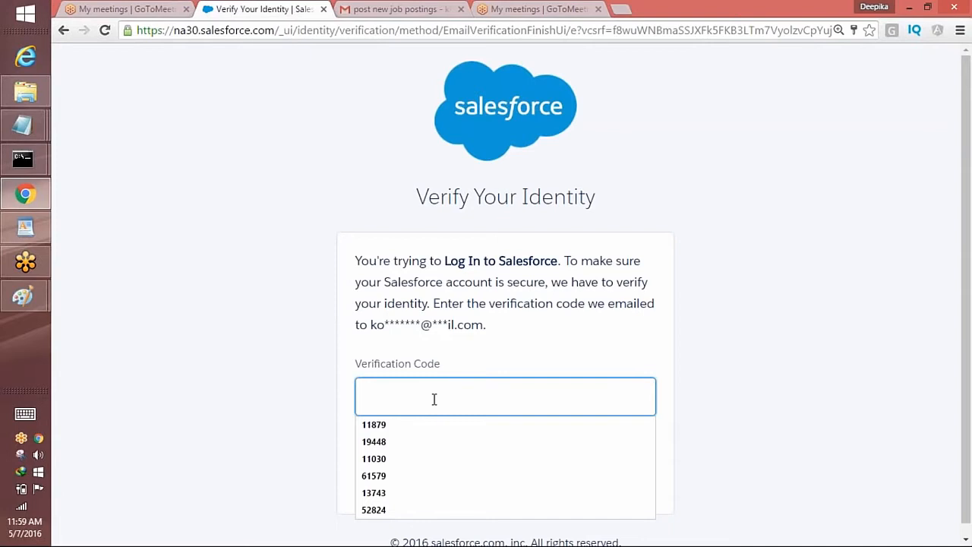
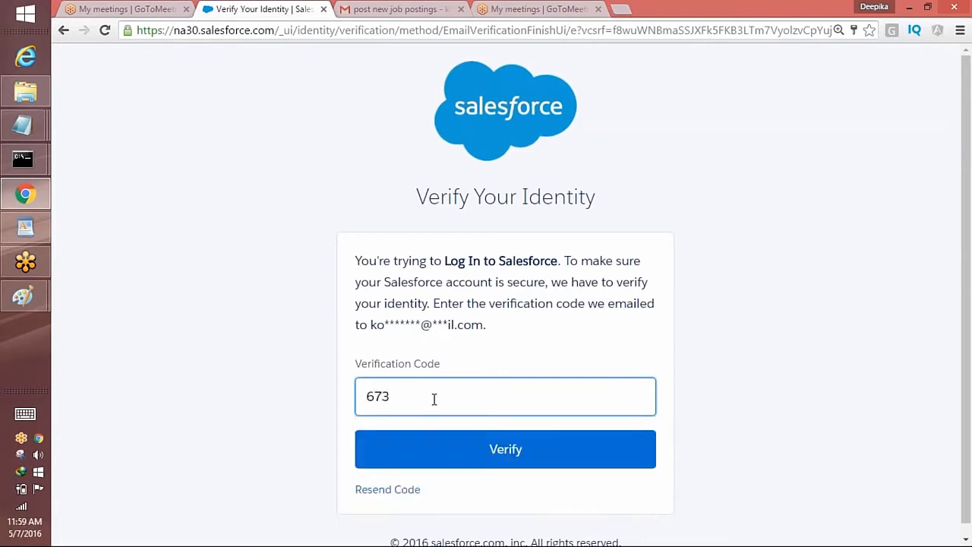
key(Return)
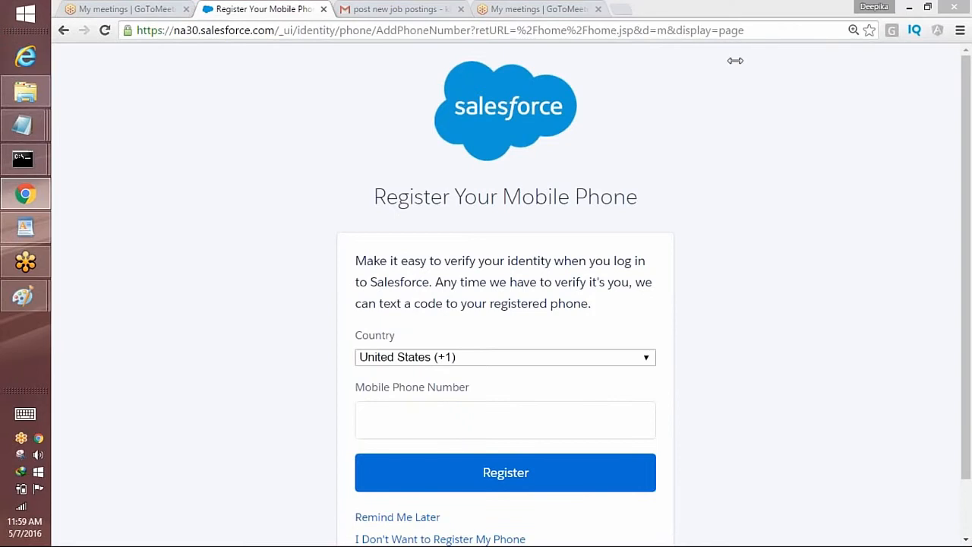
click(439, 539)
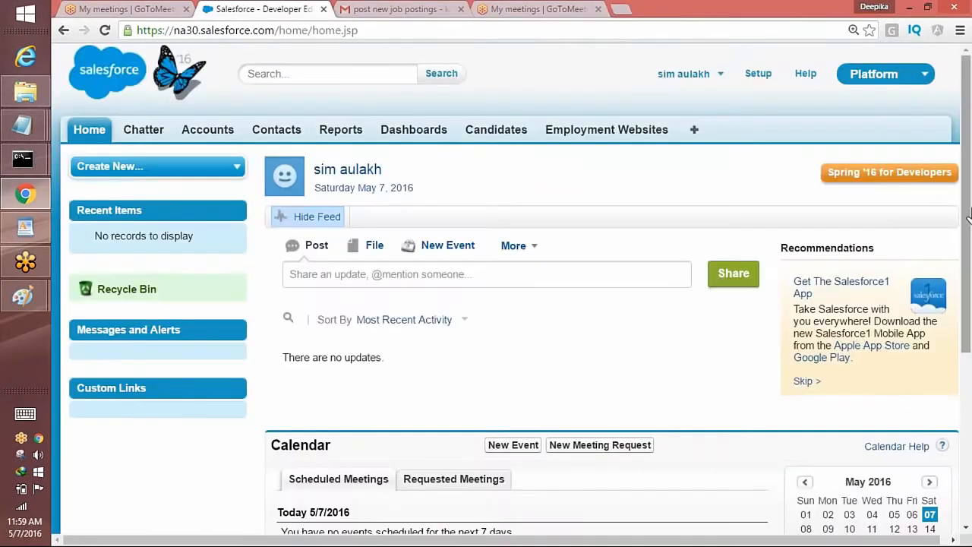
Switch to the Recruiting app and open the positioon 7 record from the All list of positions.
scroll(944, 386, down, 4)
drag(965, 320, 967, 126)
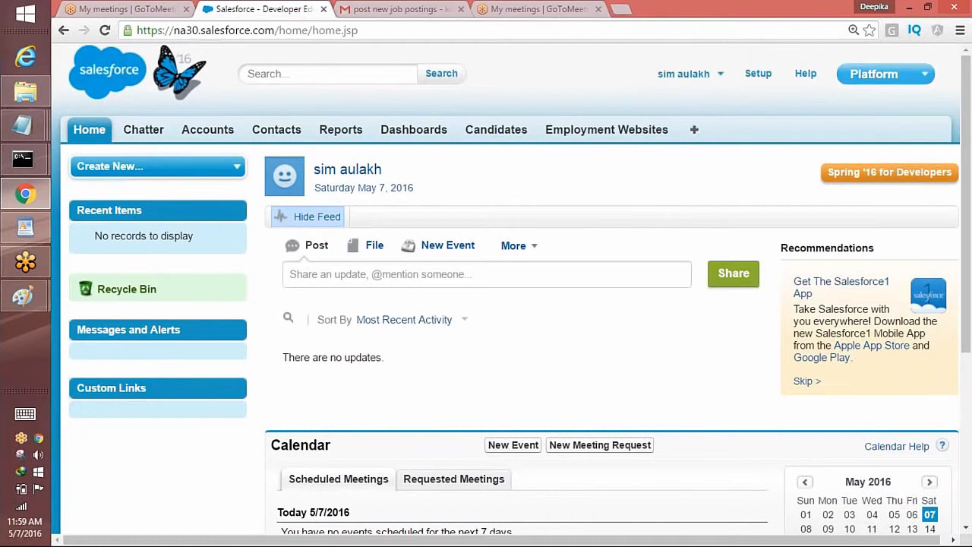
click(841, 76)
click(824, 111)
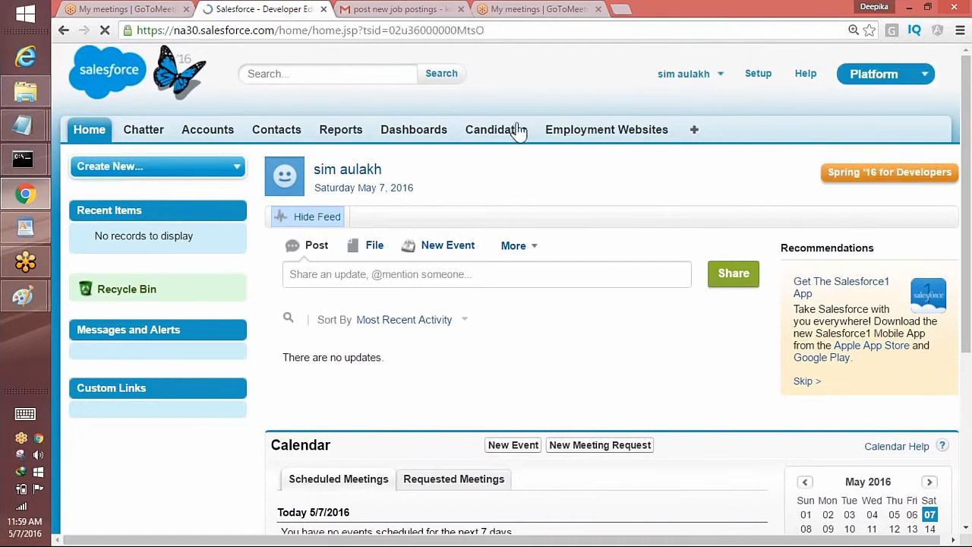
click(439, 137)
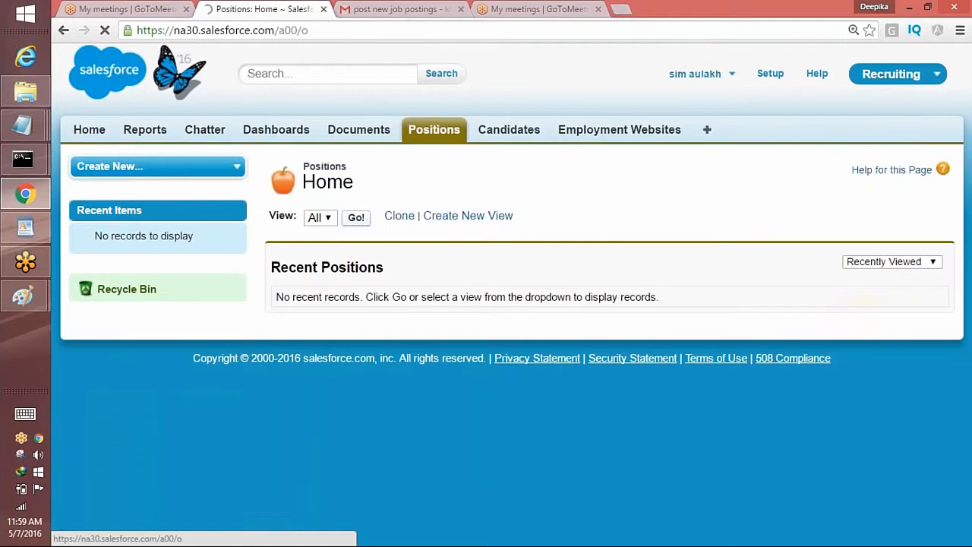
click(355, 219)
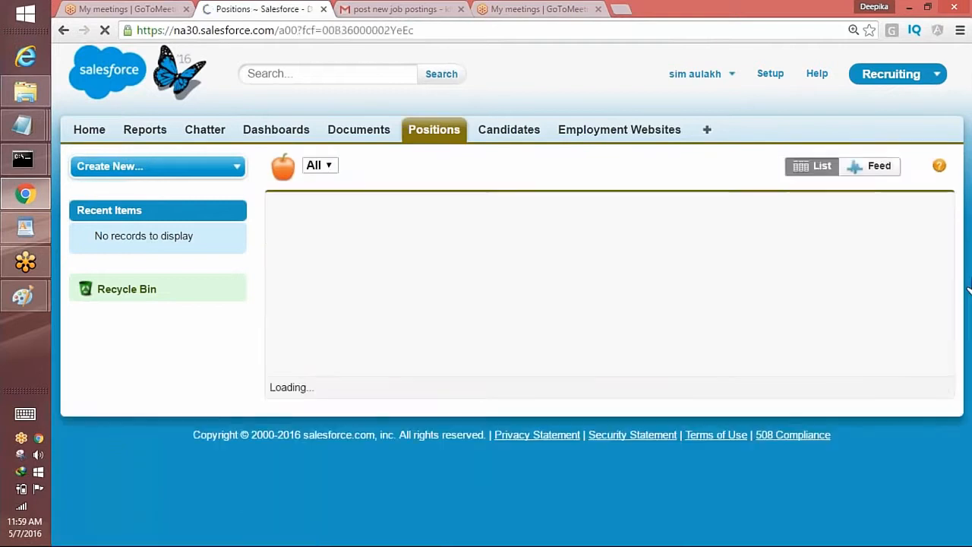
scroll(967, 302, down, 1)
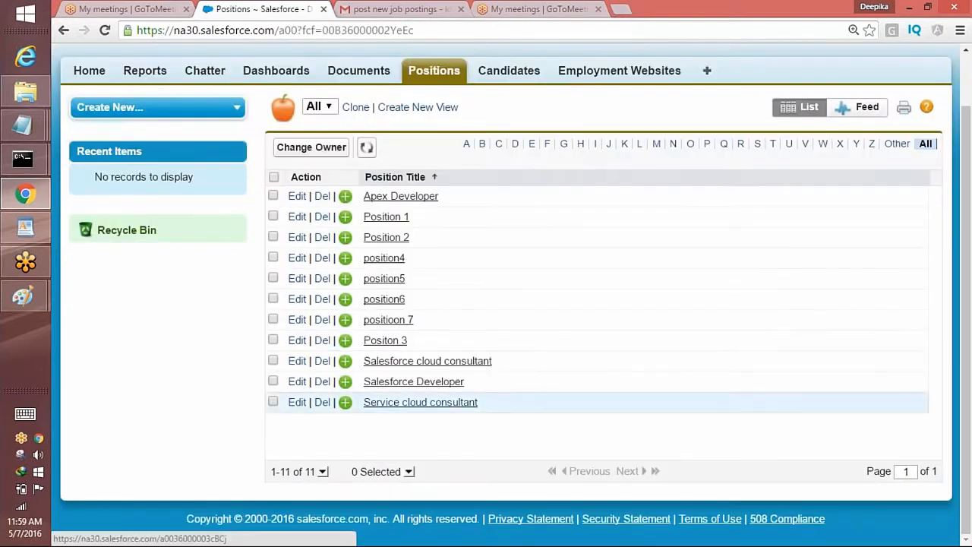
click(391, 320)
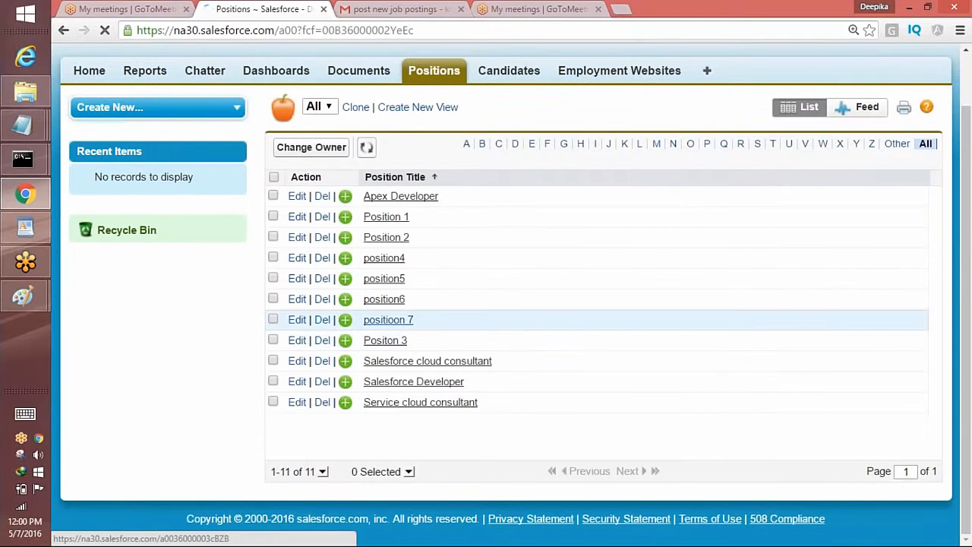
Reject the pending second-step approval request for positioon 7 without comments and review the record.
scroll(968, 99, down, 10)
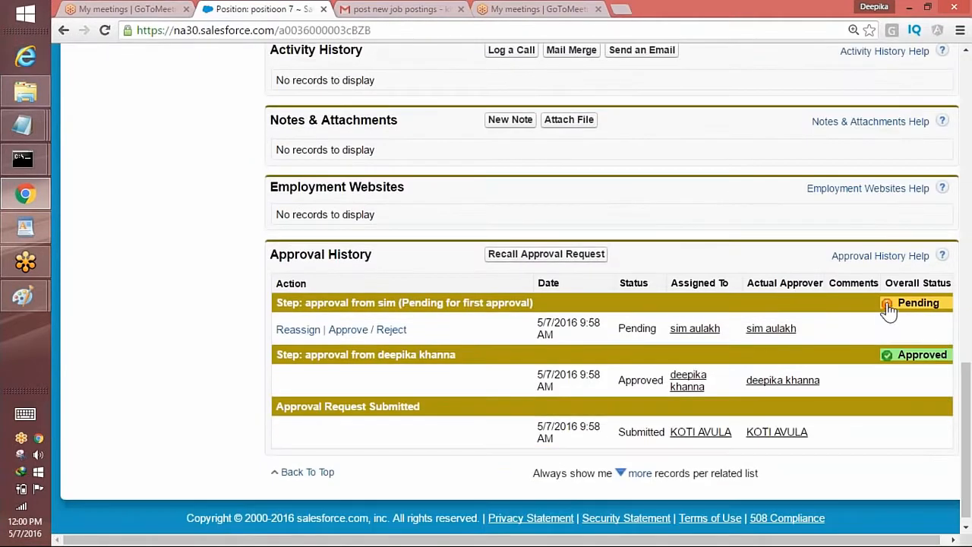
click(370, 331)
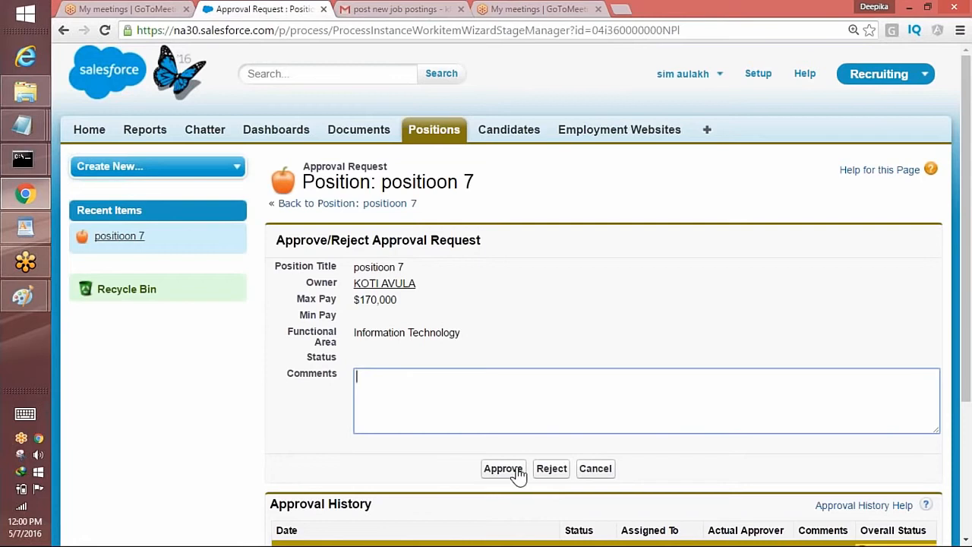
click(555, 472)
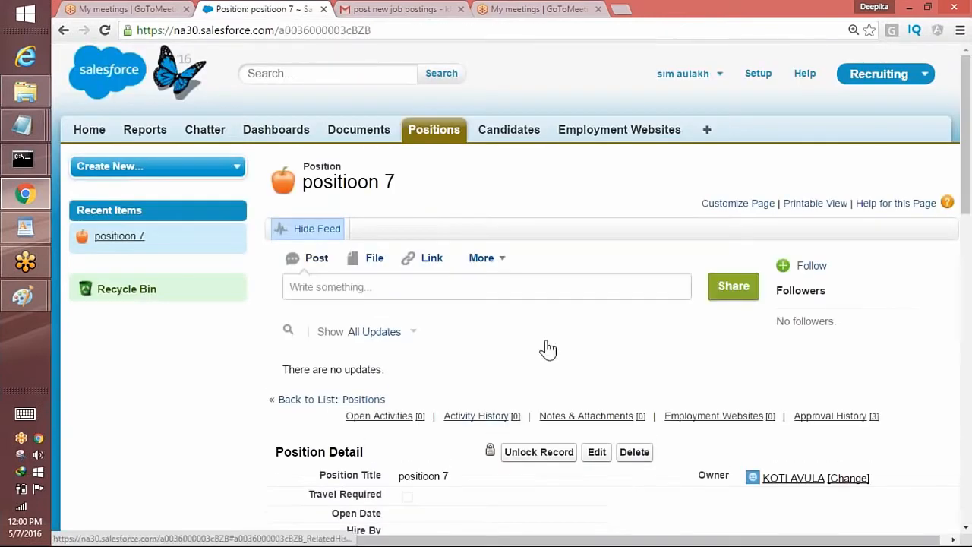
scroll(916, 380, down, 15)
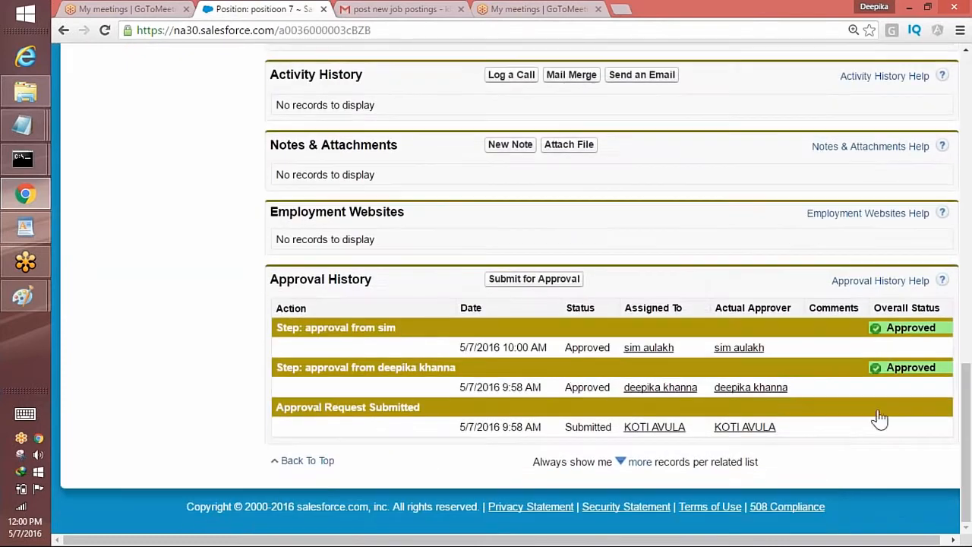
drag(967, 455, 968, 47)
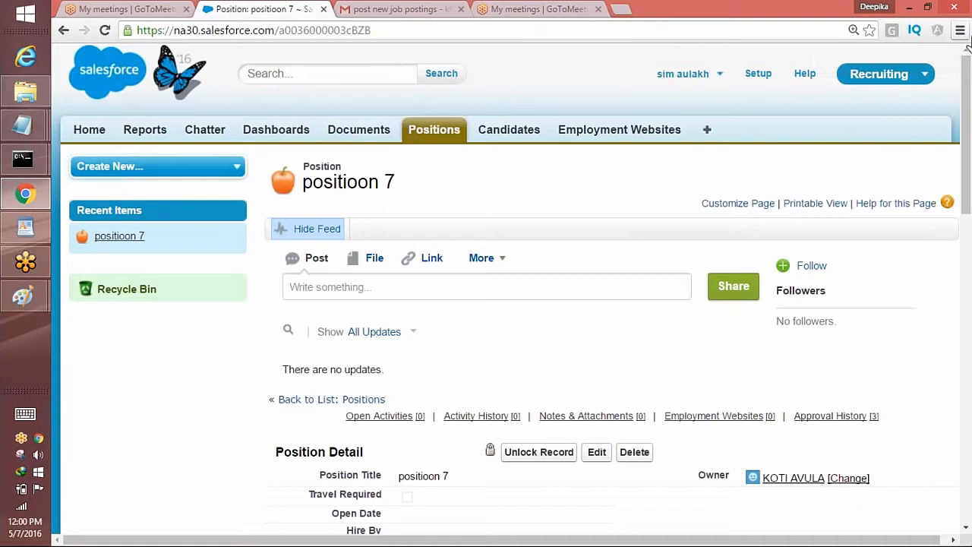
Switch to the blank Paint canvas and handwrite the underlined heading "UNANIMOUS" with an arrow in front of it.
mouse_move(21, 297)
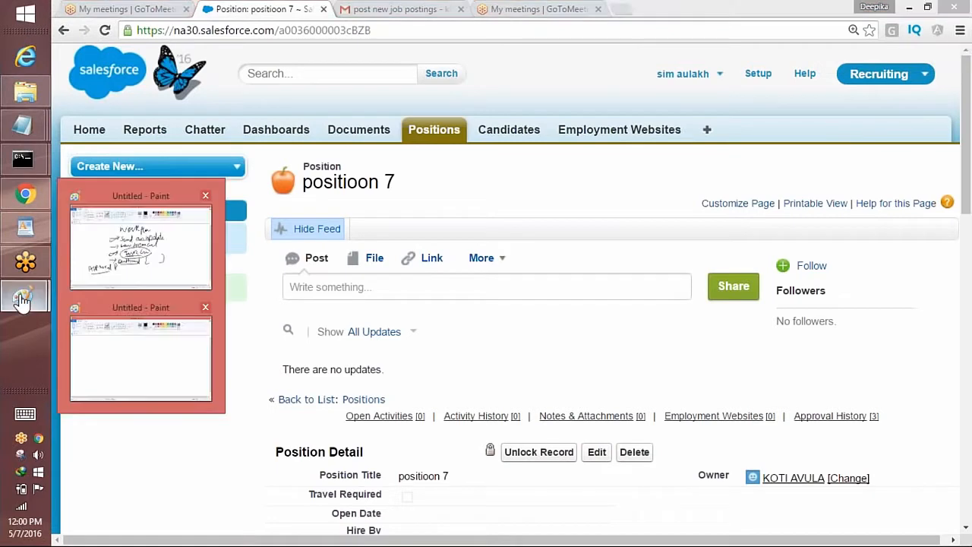
click(125, 367)
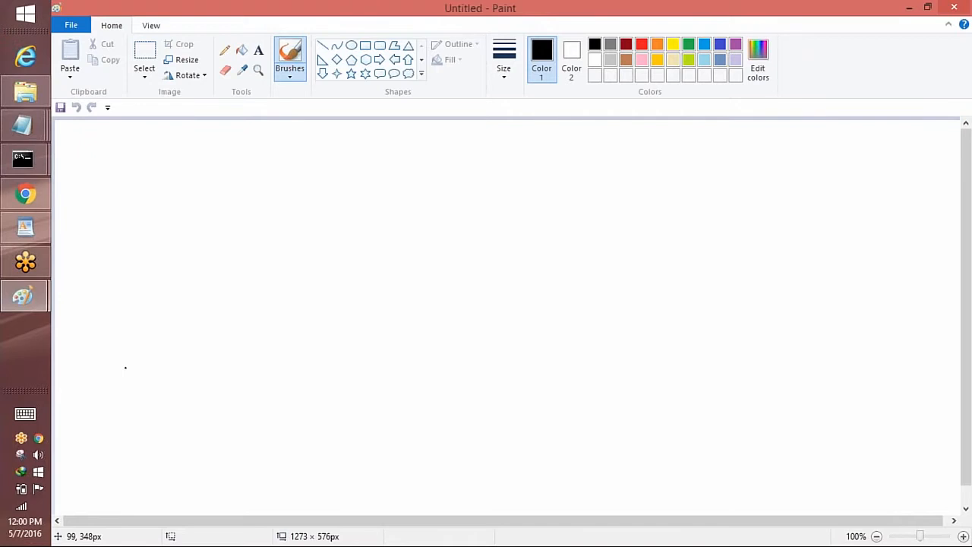
mouse_move(418, 140)
mouse_down()
mouse_move(418, 169)
mouse_move(439, 142)
mouse_move(476, 139)
mouse_move(506, 163)
mouse_move(536, 135)
mouse_move(544, 164)
mouse_move(579, 136)
mouse_move(582, 158)
mouse_up()
drag(601, 139, 602, 139)
mouse_move(615, 134)
mouse_down()
mouse_move(628, 133)
mouse_move(619, 167)
mouse_up()
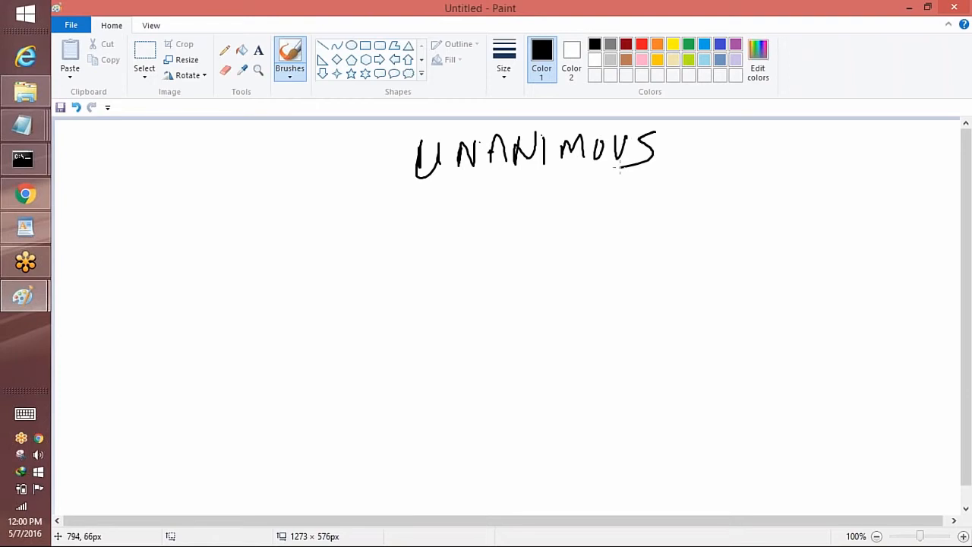
drag(409, 186, 673, 176)
drag(361, 177, 378, 177)
drag(371, 168, 371, 184)
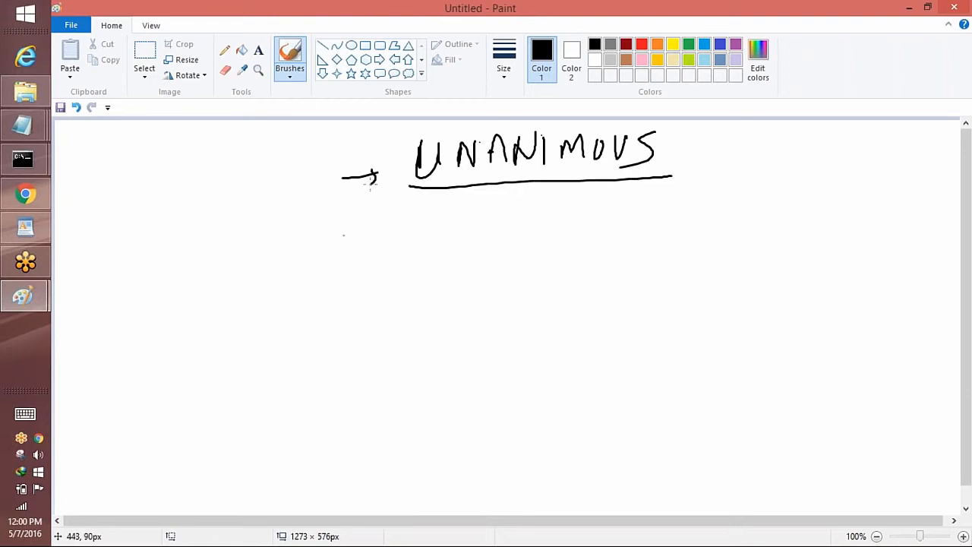
Handwrite "Entry Criteria" with an arrow below the heading, add a greater-than note beside it, and underline the phrase.
mouse_move(343, 234)
mouse_down()
mouse_move(341, 245)
mouse_move(354, 234)
mouse_up()
drag(347, 226, 353, 246)
mouse_move(394, 223)
mouse_down()
mouse_move(378, 261)
mouse_move(417, 251)
mouse_up()
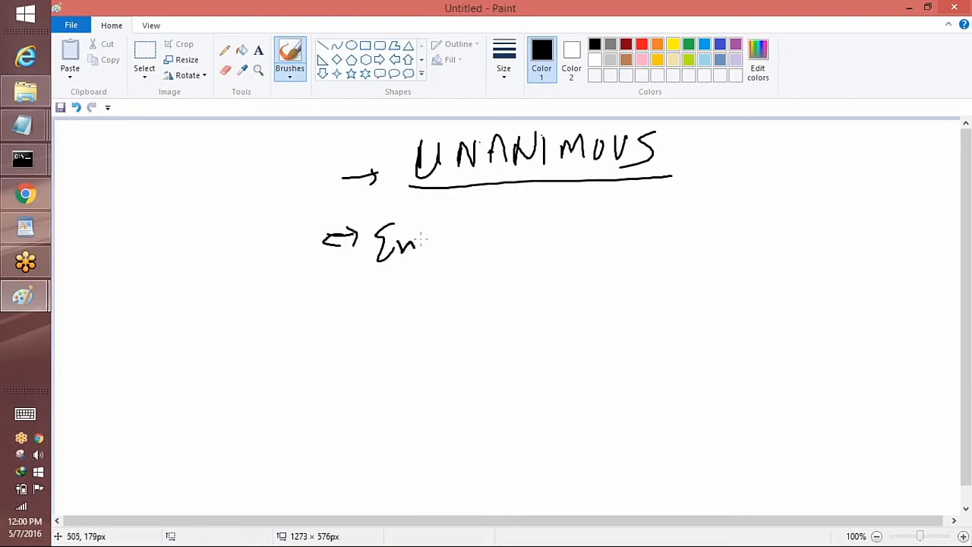
mouse_move(426, 214)
mouse_down()
mouse_move(424, 251)
mouse_move(448, 240)
mouse_move(472, 260)
mouse_move(356, 278)
mouse_up()
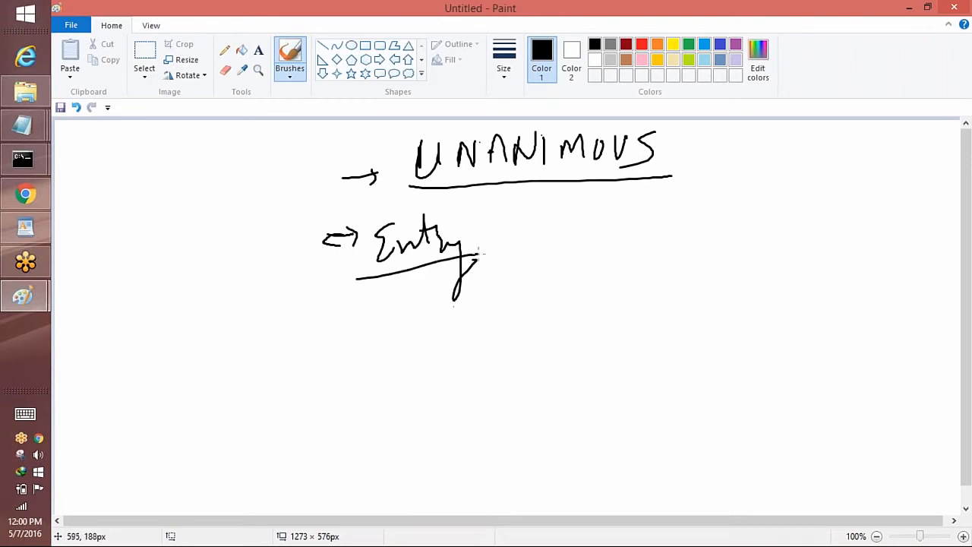
drag(507, 219, 499, 256)
mouse_move(516, 205)
mouse_down()
mouse_move(521, 240)
mouse_move(660, 242)
mouse_up()
drag(538, 232, 554, 227)
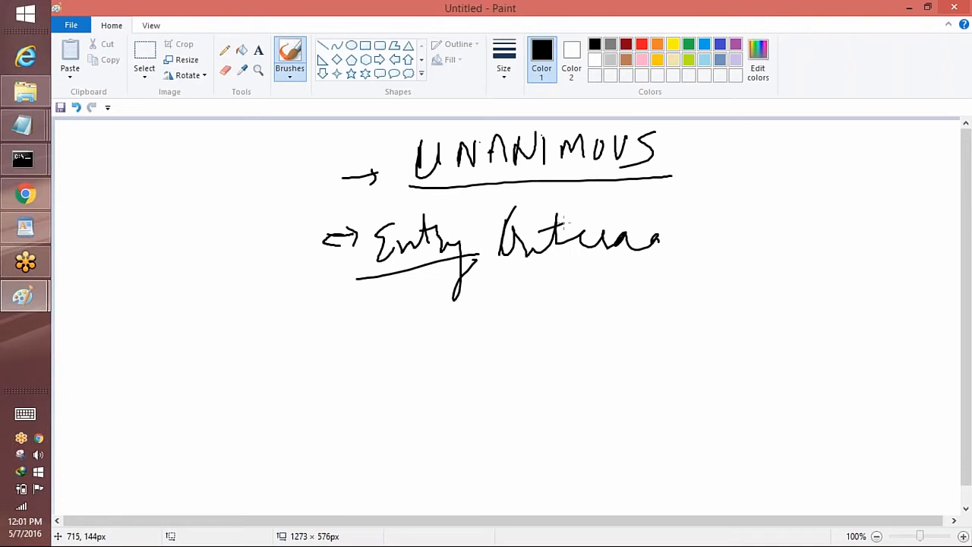
mouse_move(748, 219)
mouse_down()
mouse_move(770, 228)
mouse_move(765, 245)
mouse_up()
mouse_move(806, 211)
mouse_down()
mouse_move(819, 238)
mouse_move(856, 224)
mouse_up()
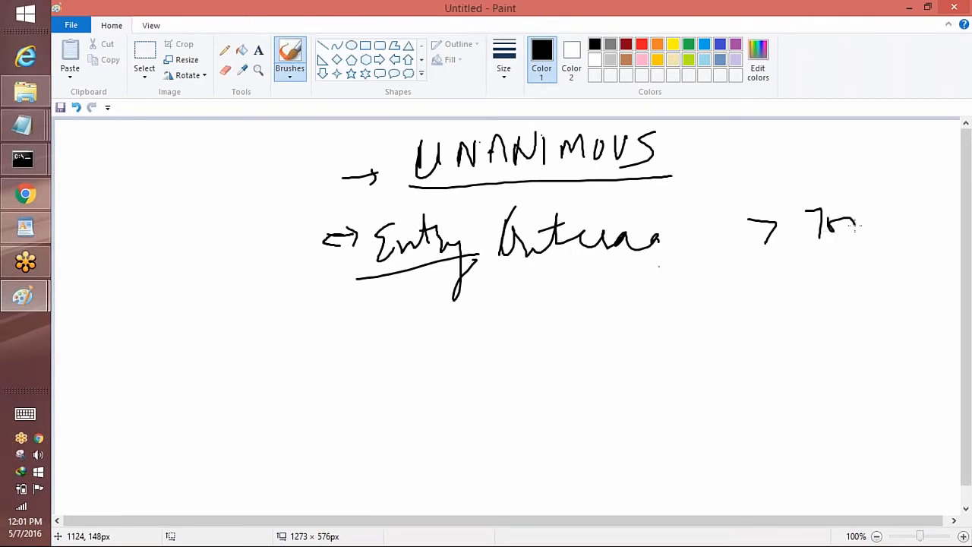
drag(660, 265, 374, 291)
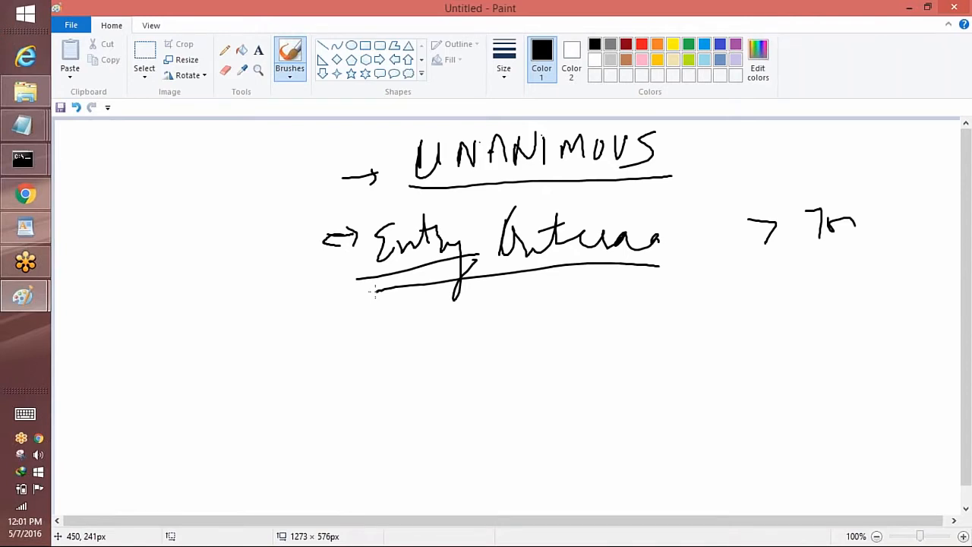
Handwrite an arrow and "First or" below the entry criteria line, and write "01" beside it.
mouse_move(335, 351)
mouse_down()
mouse_move(357, 346)
mouse_move(345, 362)
mouse_up()
mouse_move(410, 326)
mouse_down()
mouse_move(410, 362)
mouse_move(422, 318)
mouse_move(417, 339)
mouse_up()
mouse_move(430, 334)
mouse_down()
mouse_move(430, 349)
mouse_move(458, 350)
mouse_move(480, 316)
mouse_move(486, 348)
mouse_up()
drag(469, 325, 486, 316)
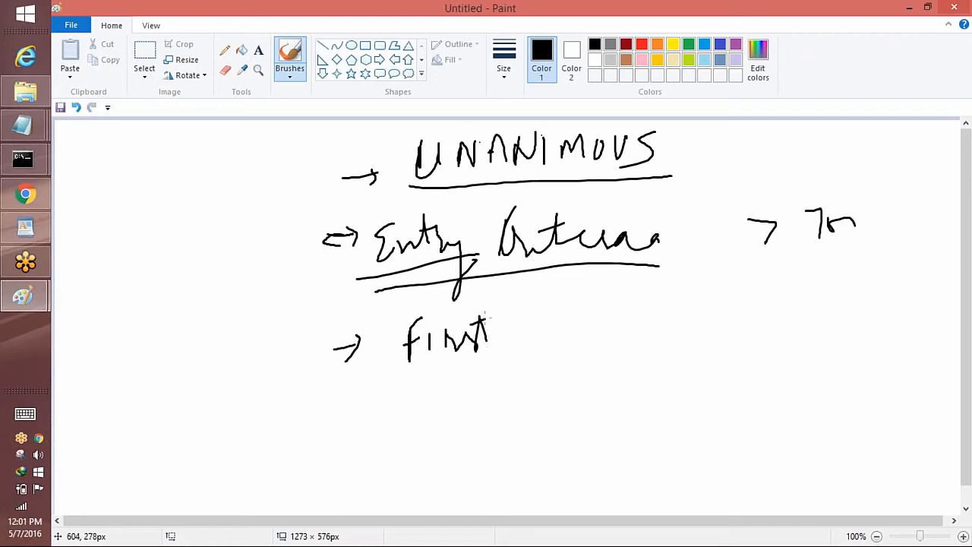
mouse_move(544, 324)
mouse_down()
mouse_move(546, 336)
mouse_move(566, 342)
mouse_up()
mouse_move(703, 290)
mouse_down()
mouse_move(686, 325)
mouse_move(701, 283)
mouse_move(699, 295)
mouse_move(740, 324)
mouse_up()
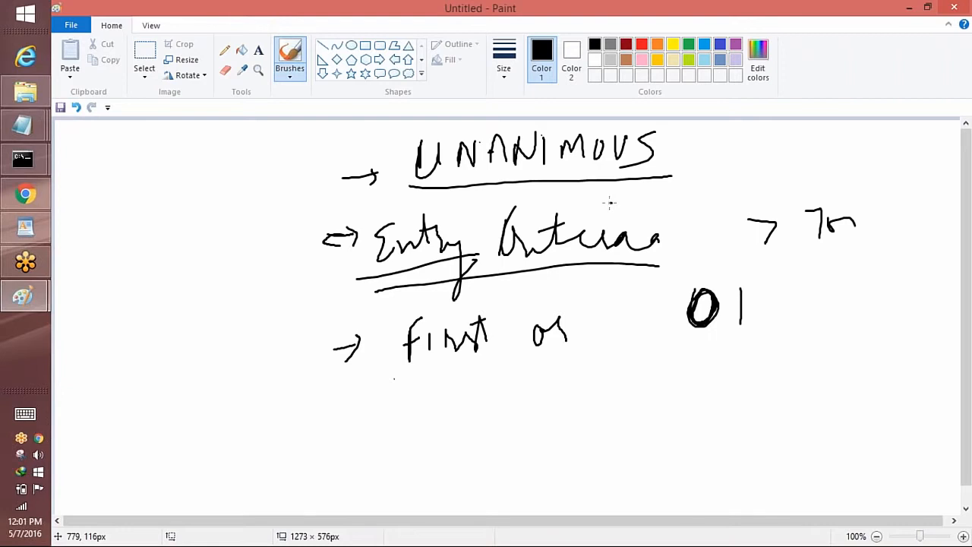
Handwrite a second "First or" line below the first, with a 0-shaped mark before it and a dash after it.
mouse_move(409, 397)
mouse_down()
mouse_move(397, 423)
mouse_move(385, 396)
mouse_up()
mouse_move(469, 385)
mouse_down()
mouse_move(466, 422)
mouse_move(496, 375)
mouse_up()
mouse_move(501, 393)
mouse_down()
mouse_move(502, 418)
mouse_move(569, 406)
mouse_up()
mouse_move(555, 391)
mouse_down()
mouse_move(665, 374)
mouse_move(749, 384)
mouse_up()
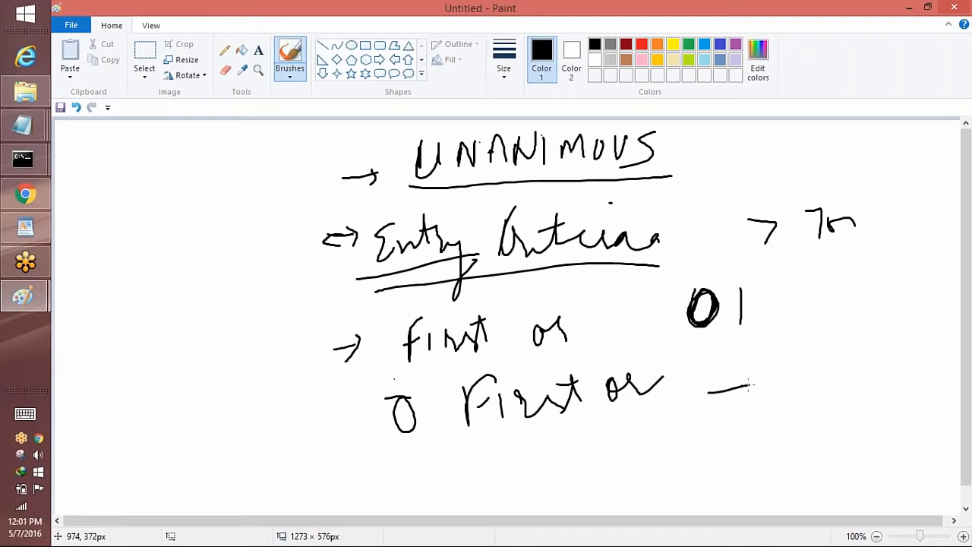
Handwrite an arrow and "Wor" below the last line, and draw a vertical stroke beside the notes.
drag(966, 333, 970, 357)
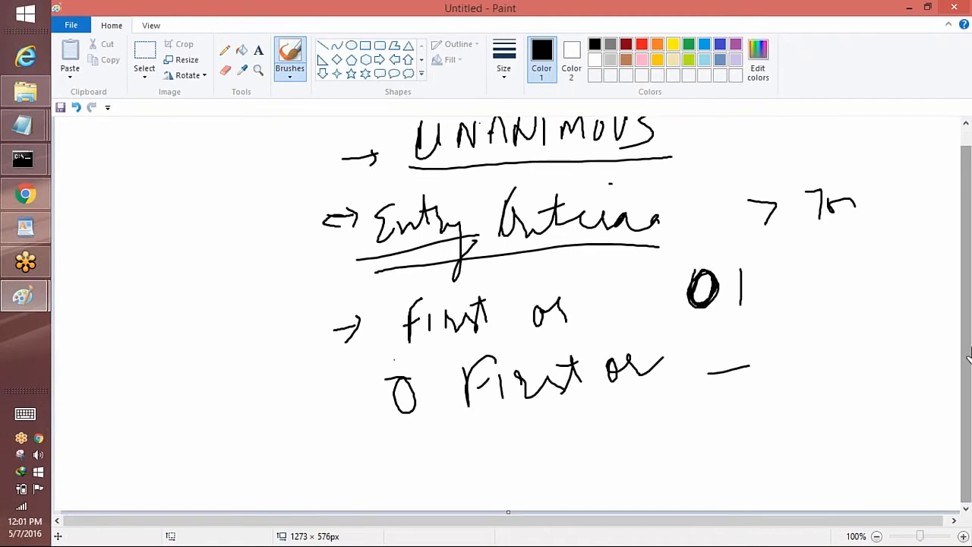
mouse_move(335, 447)
mouse_down()
mouse_move(373, 448)
mouse_move(365, 464)
mouse_up()
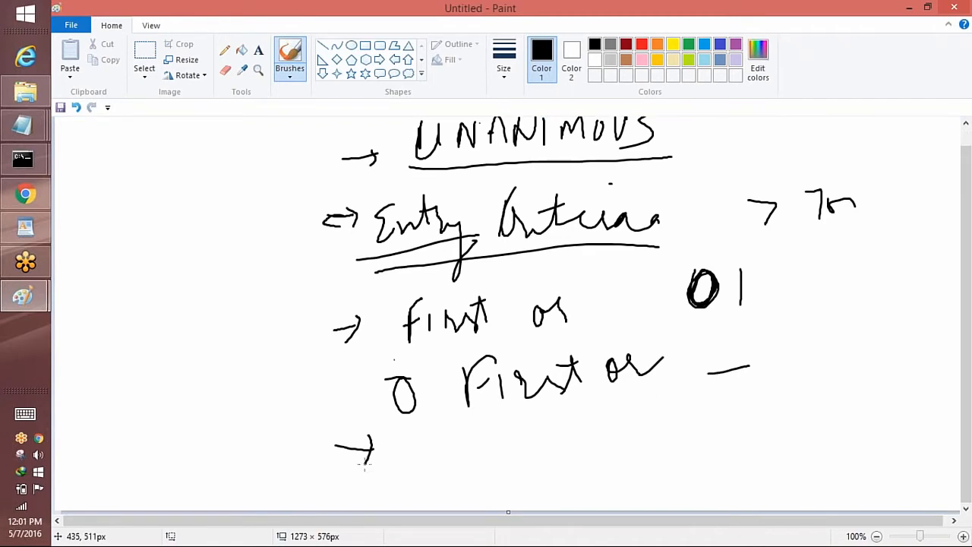
mouse_move(445, 427)
mouse_down()
mouse_move(472, 465)
mouse_move(483, 417)
mouse_move(492, 429)
mouse_move(531, 425)
mouse_up()
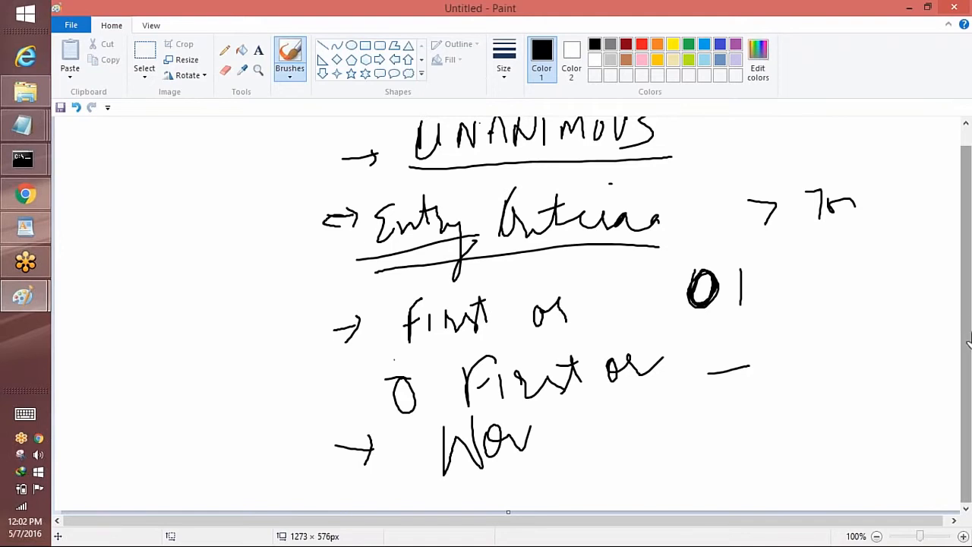
drag(226, 297, 240, 410)
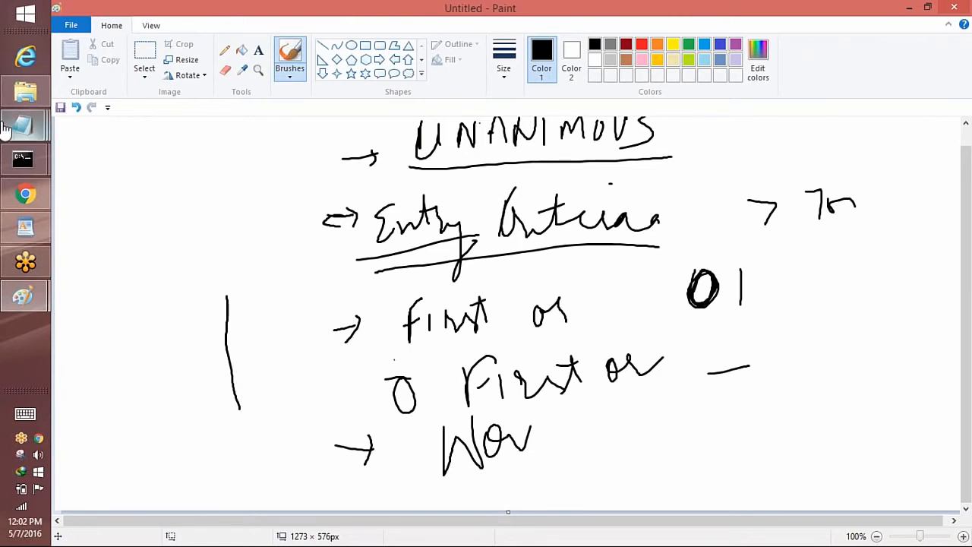
Switch to Salesforce in Chrome, log out the current approver, and log in with the position owner's saved account.
click(26, 195)
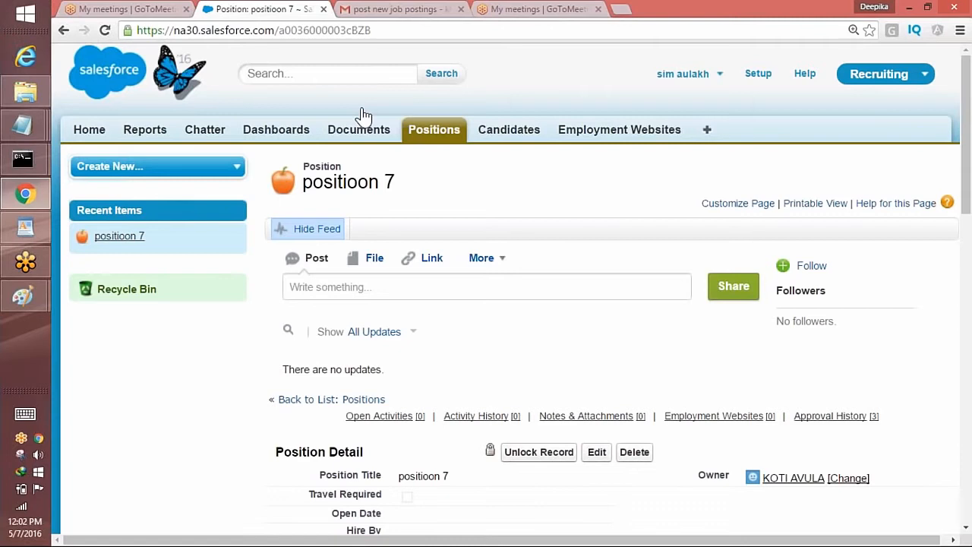
click(687, 74)
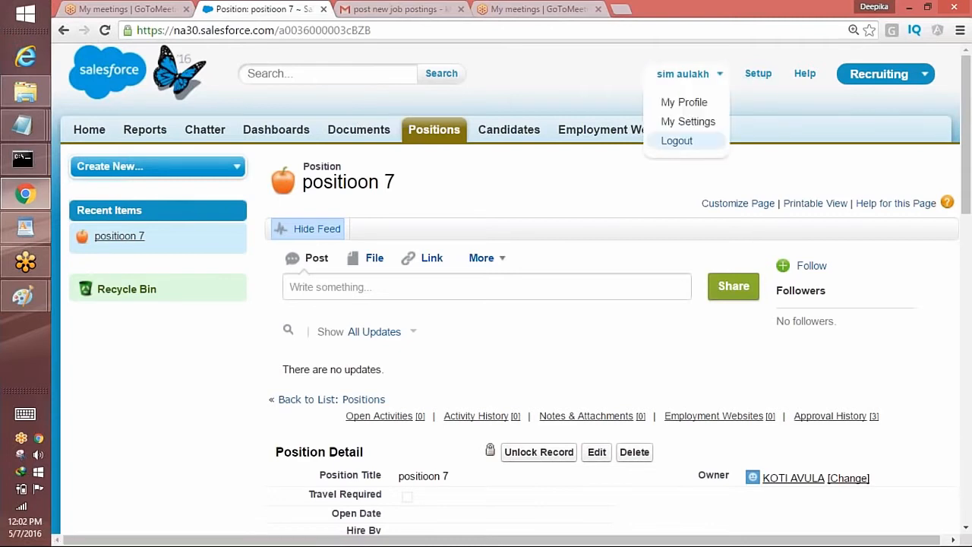
click(686, 144)
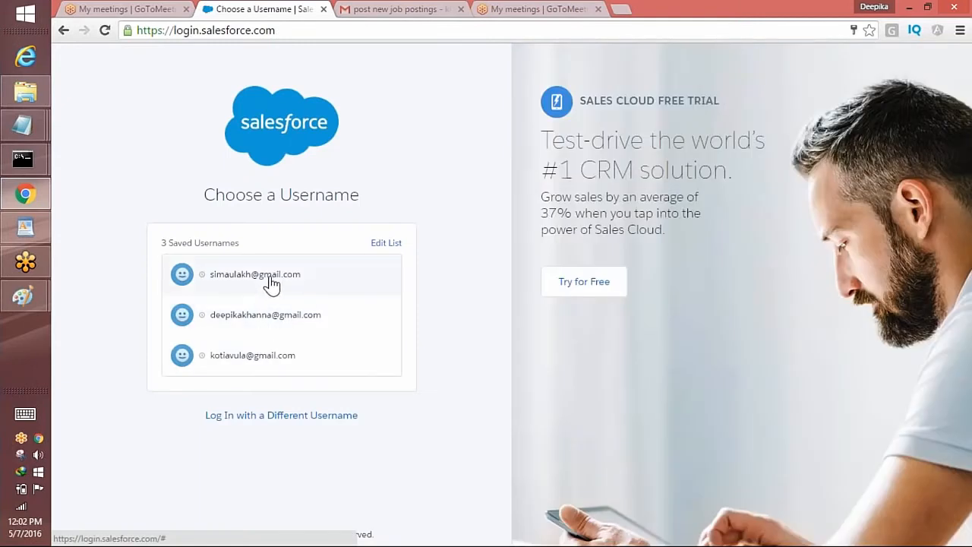
click(255, 356)
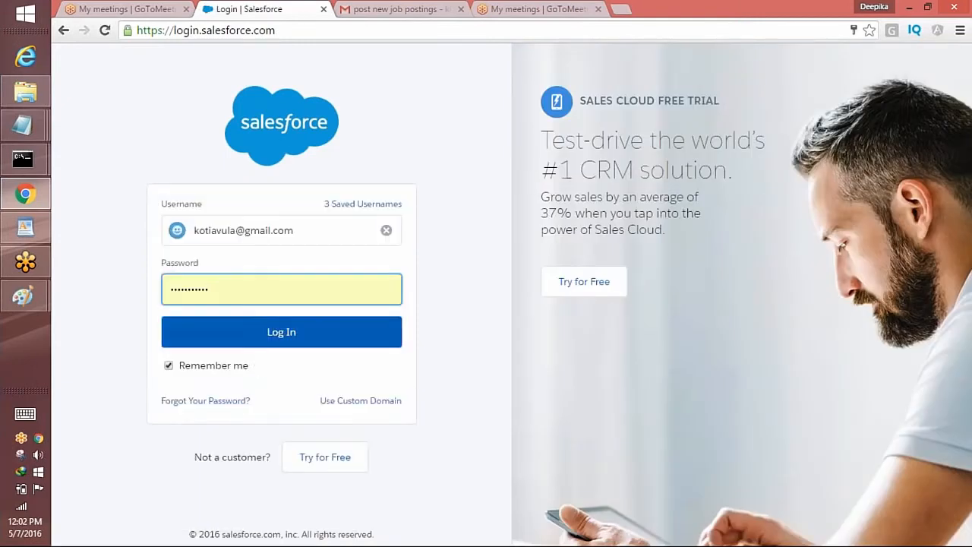
click(259, 332)
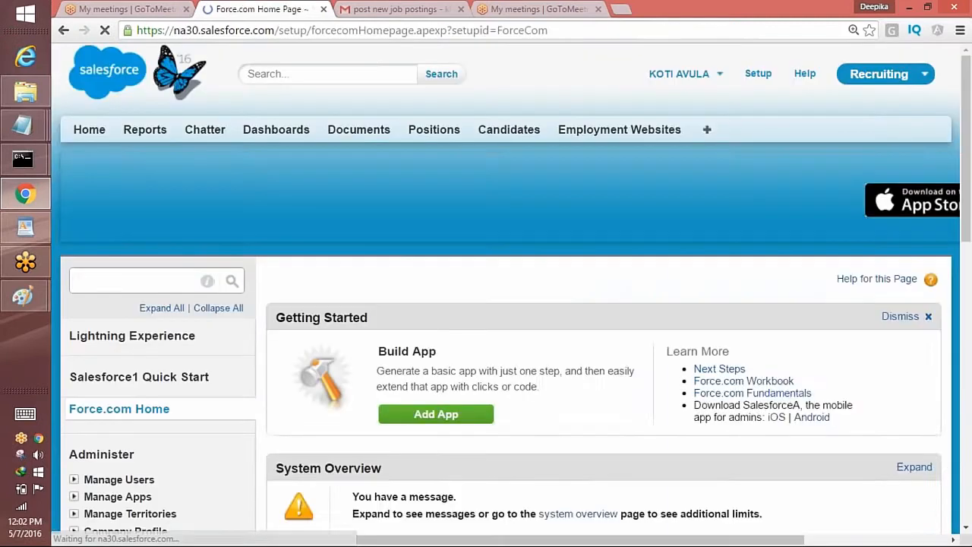
Find Approval Processes in Setup and start a new Position approval process with the Standard Setup Wizard.
text(approv)
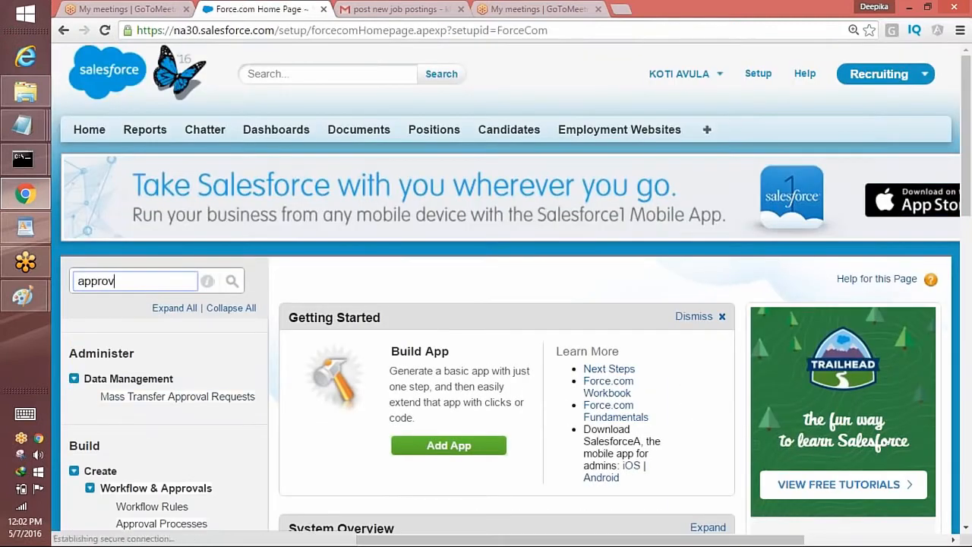
double_click(167, 523)
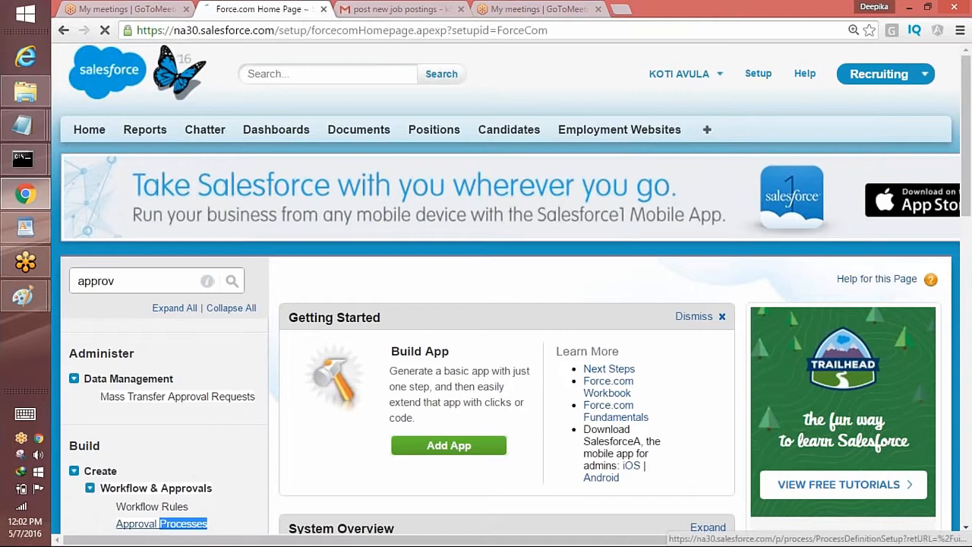
scroll(455, 232, down, 5)
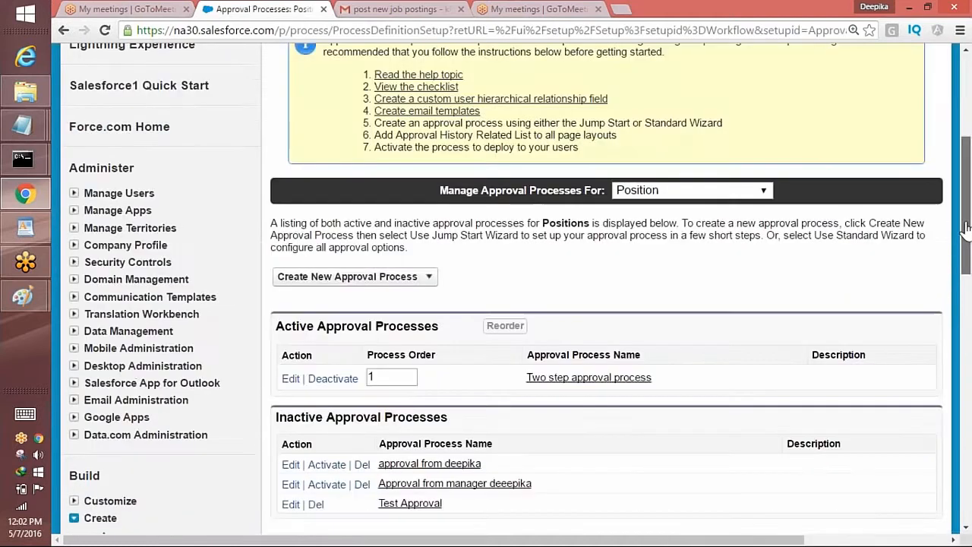
click(394, 136)
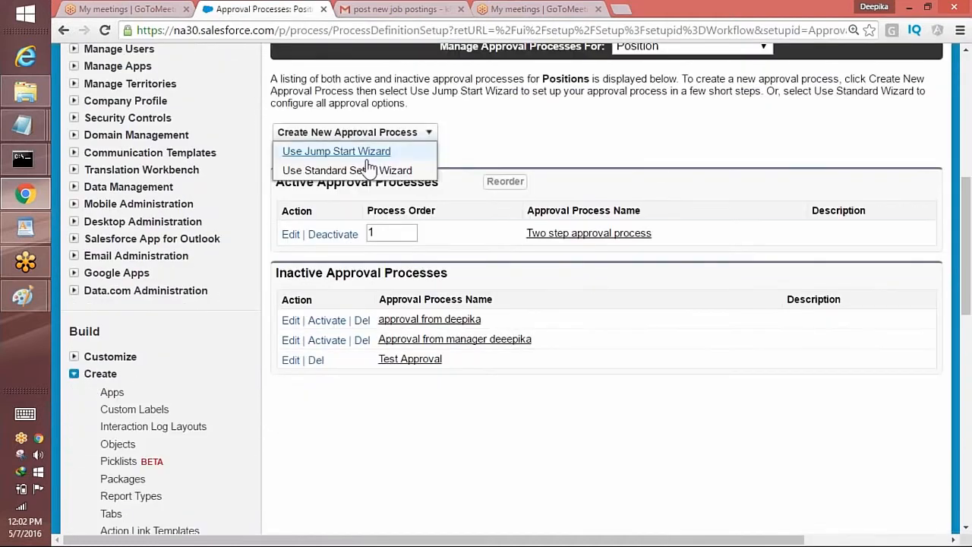
click(372, 171)
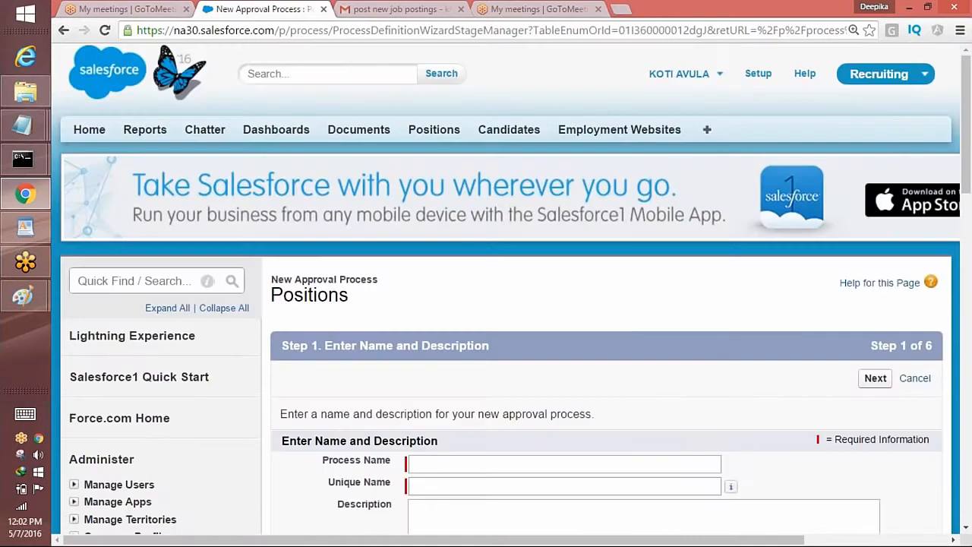
drag(964, 179, 964, 240)
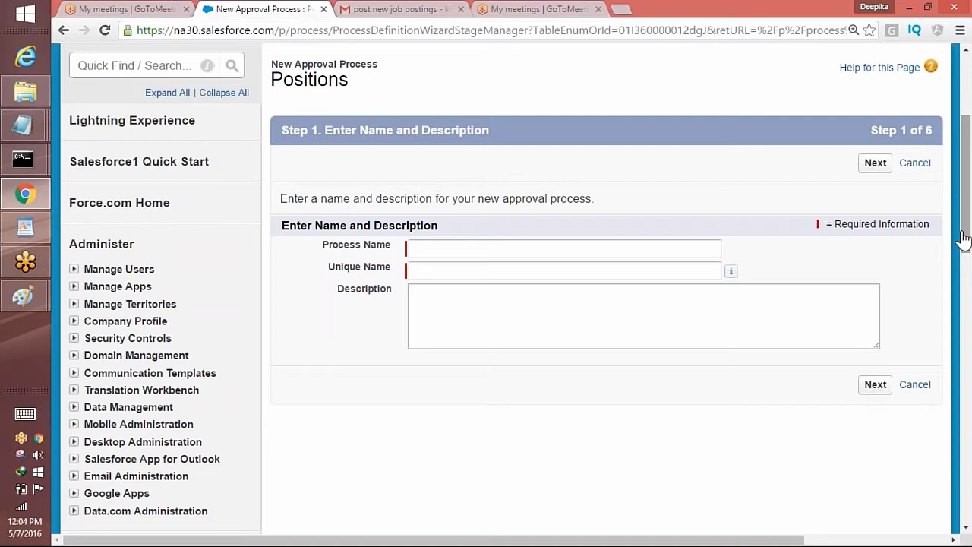
click(132, 68)
text(w)
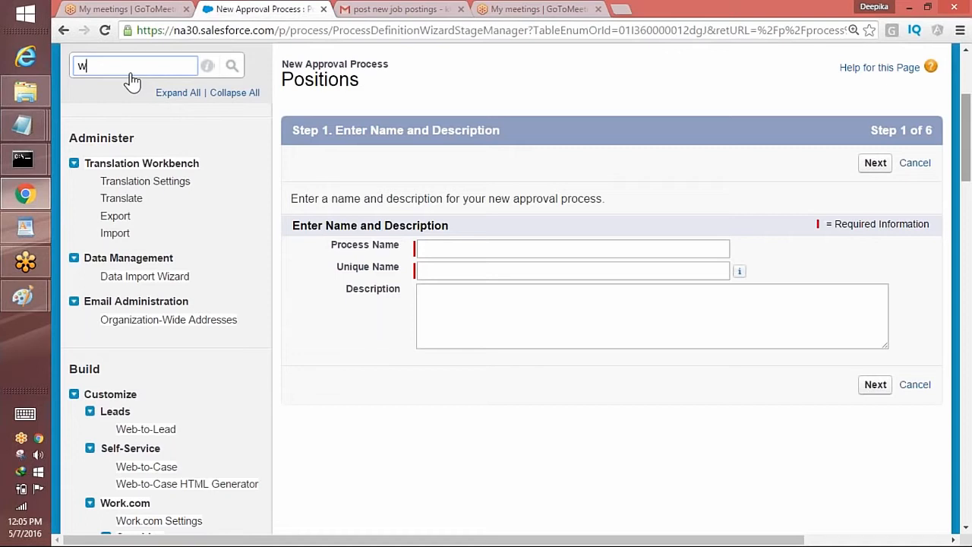
scroll(330, 239, up, 3)
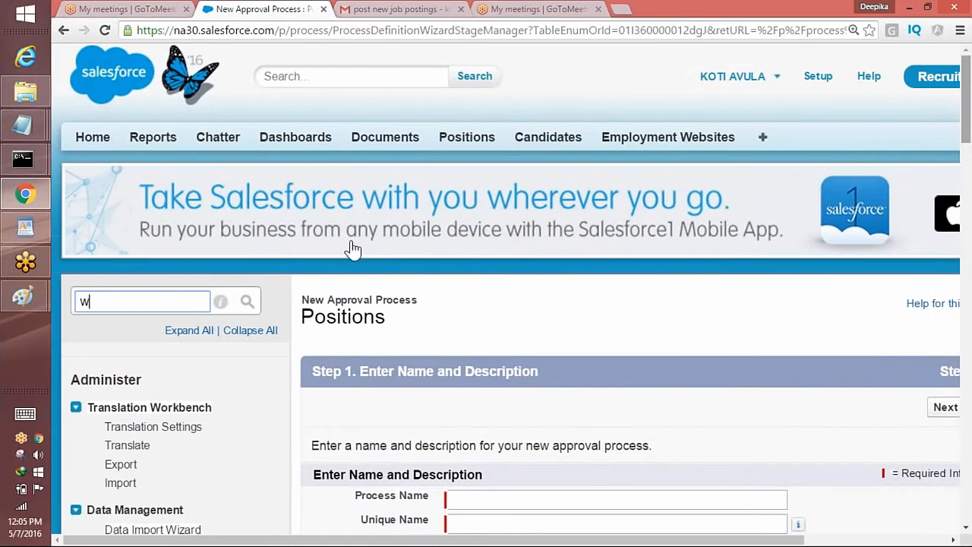
Log out of Salesforce and log back in with the same saved account.
click(757, 82)
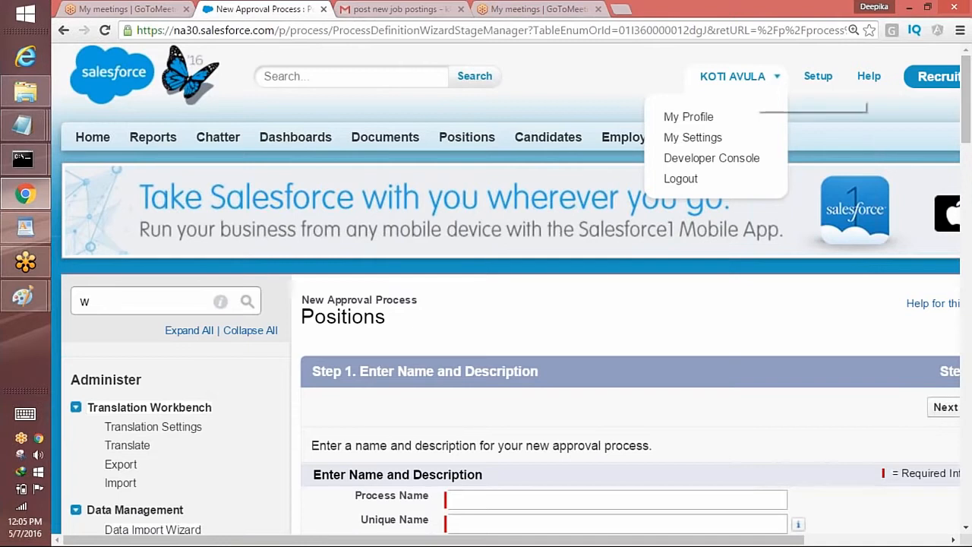
click(680, 178)
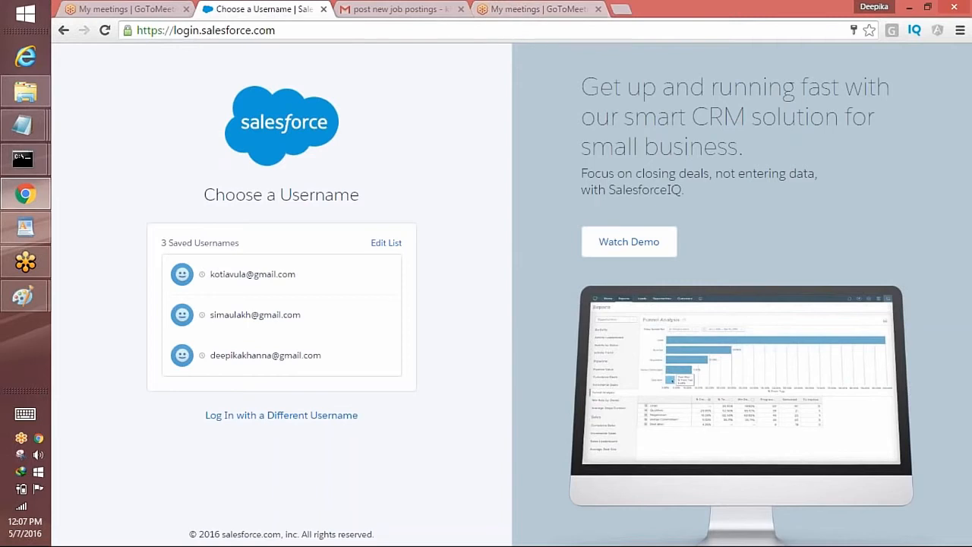
click(258, 280)
click(291, 332)
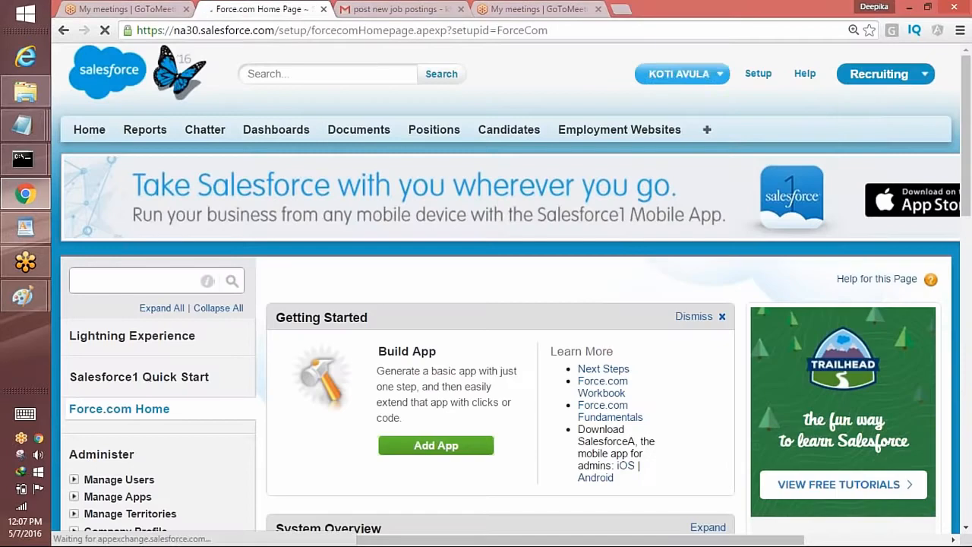
Open the AppExchange marketplace from the Recruiting app.
click(896, 76)
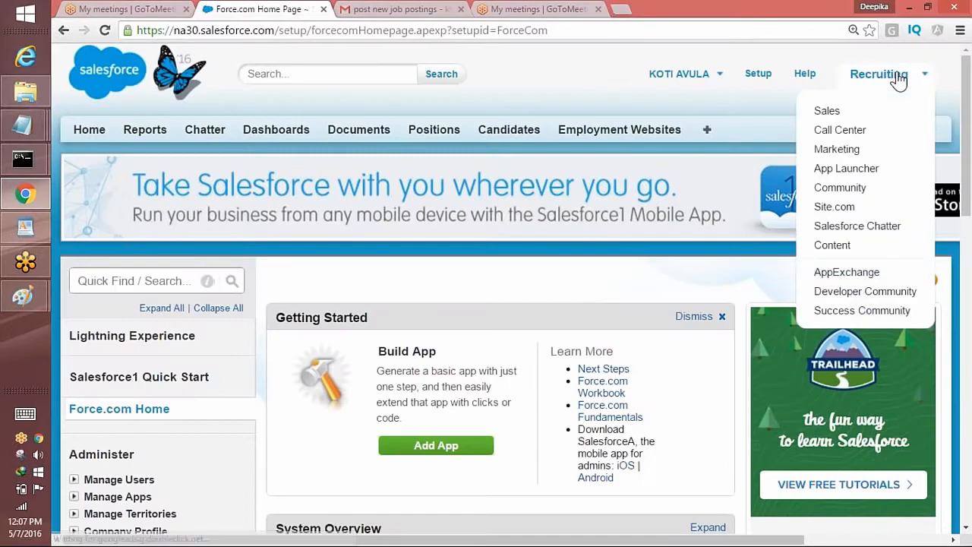
click(857, 281)
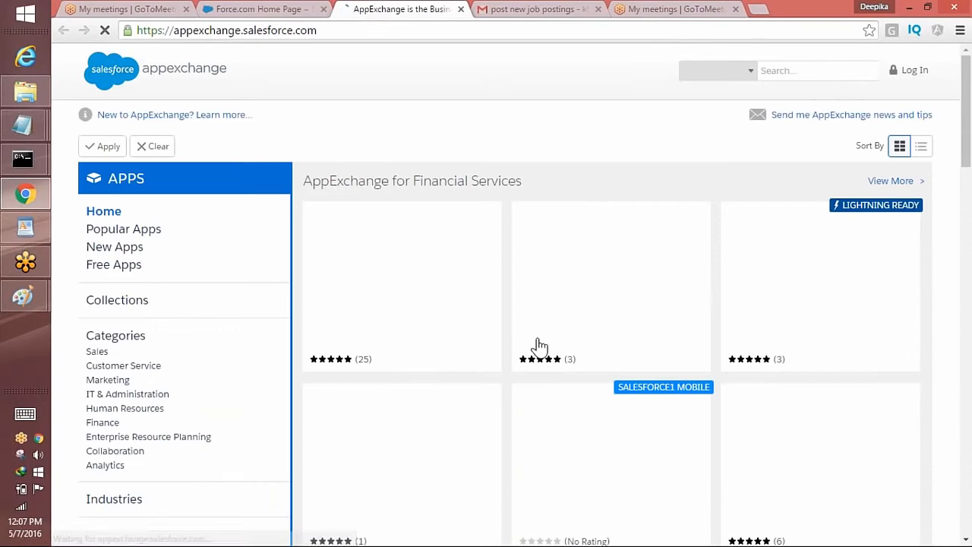
click(281, 9)
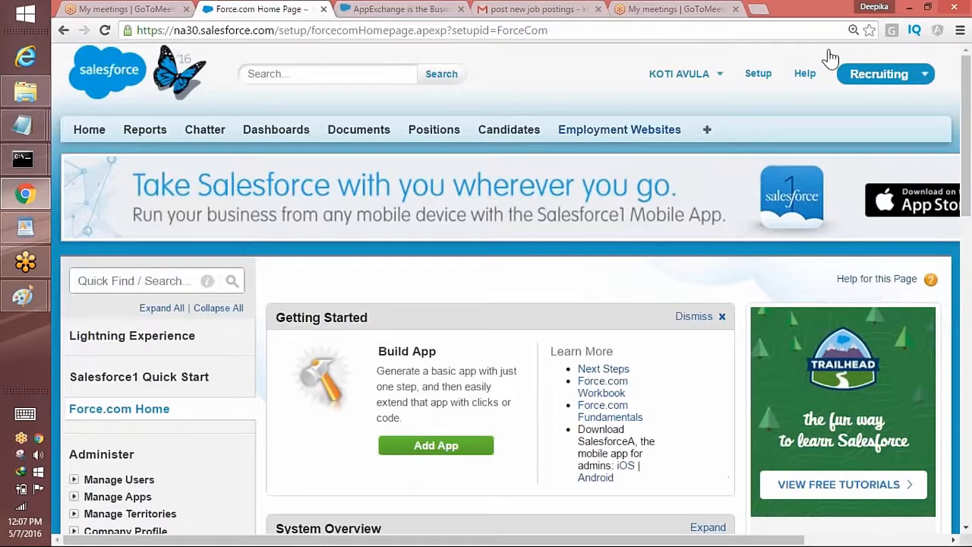
click(885, 74)
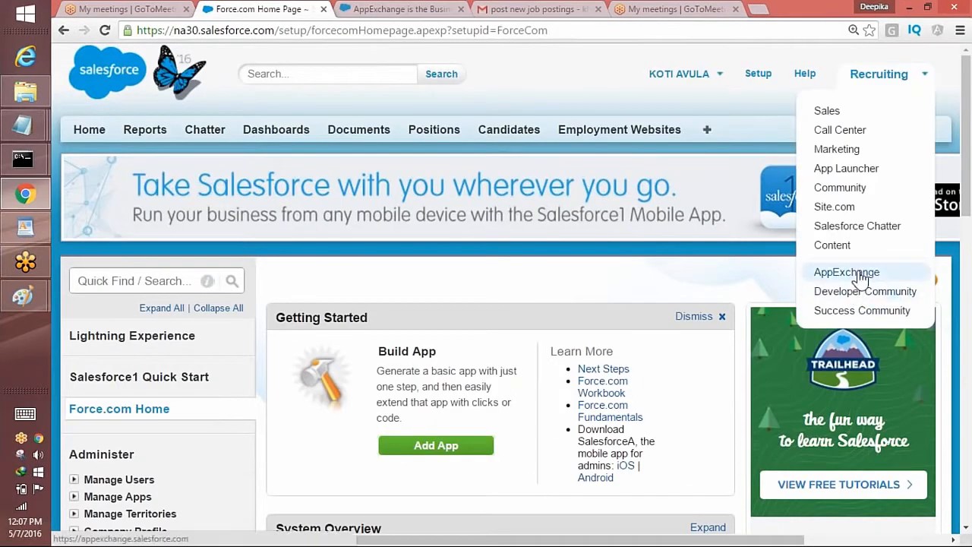
click(363, 11)
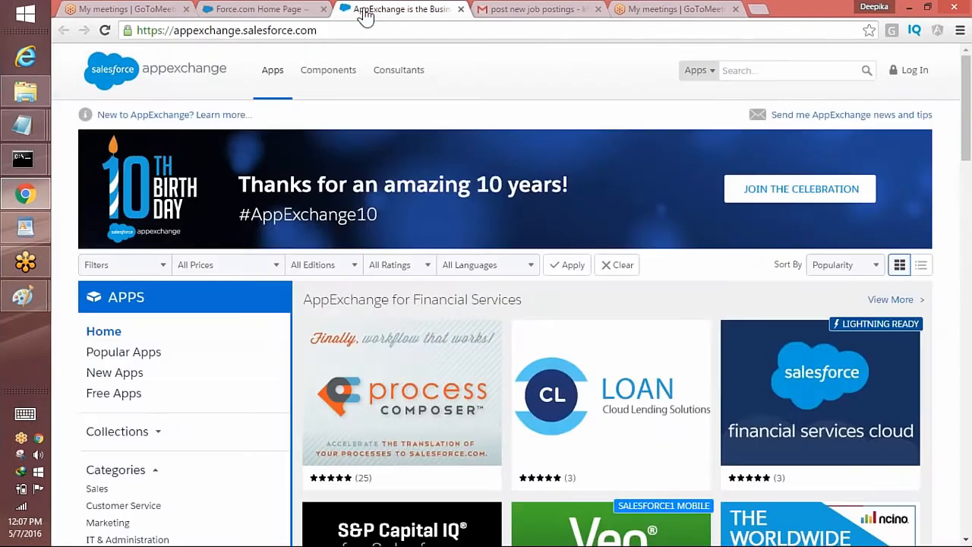
Filter the AppExchange apps by the Developer edition, and browse the Sales category.
mouse_move(968, 132)
mouse_down()
mouse_move(968, 199)
mouse_move(969, 118)
mouse_up()
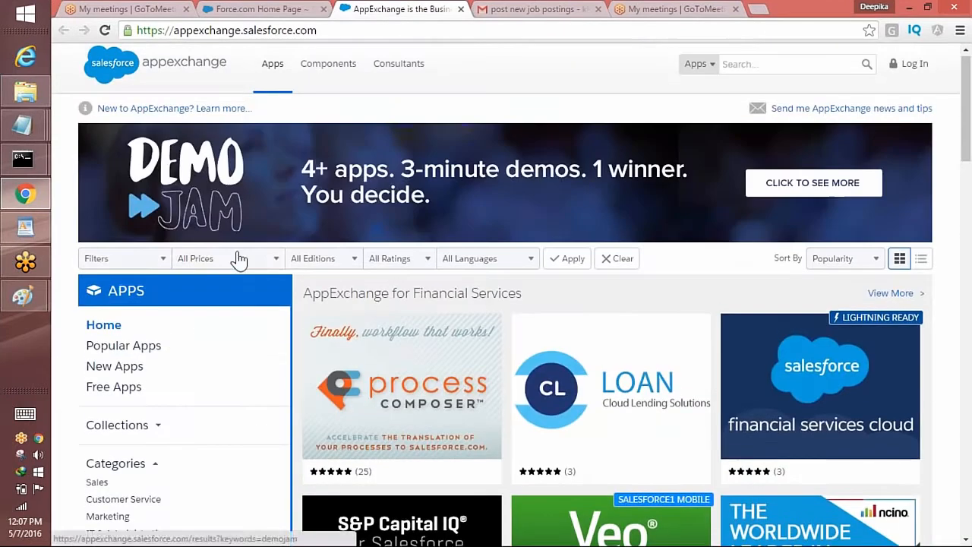
click(247, 266)
click(316, 262)
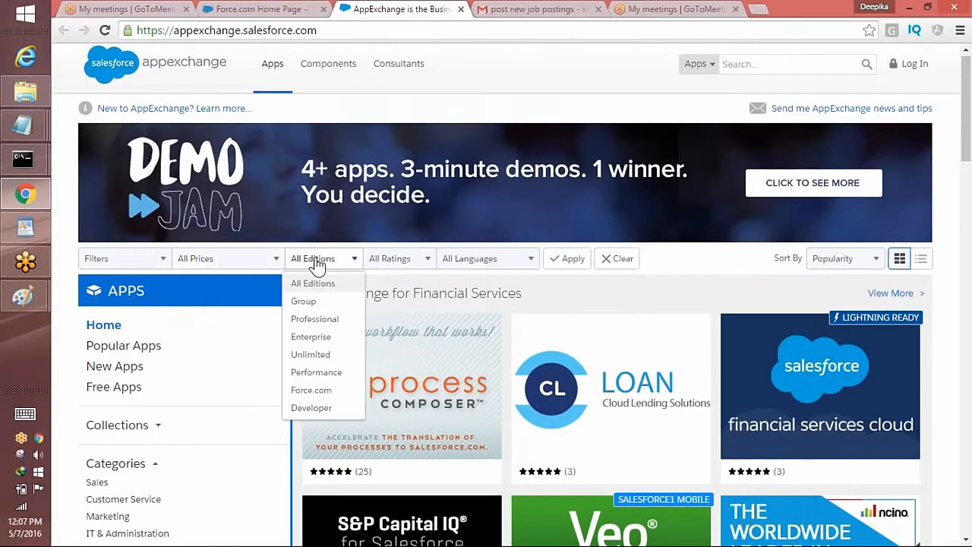
click(319, 410)
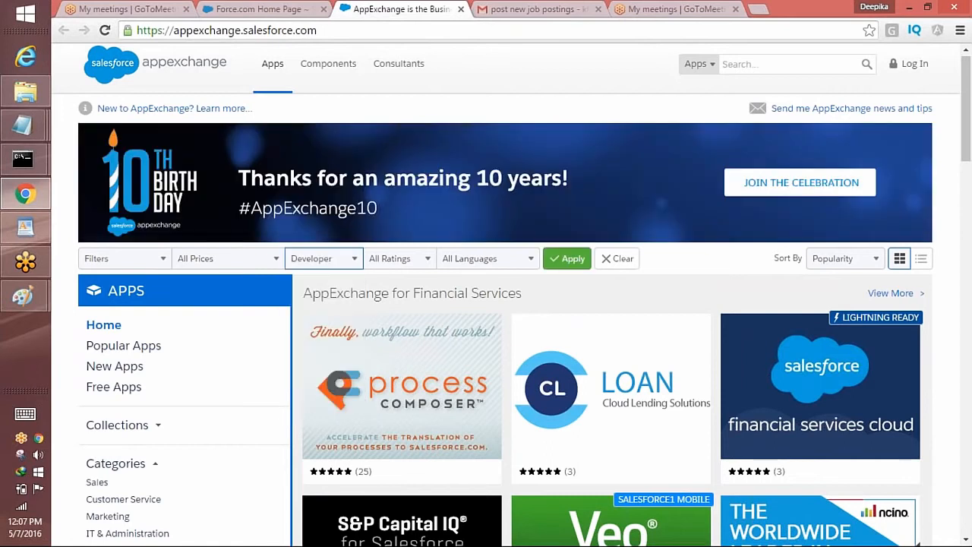
click(570, 261)
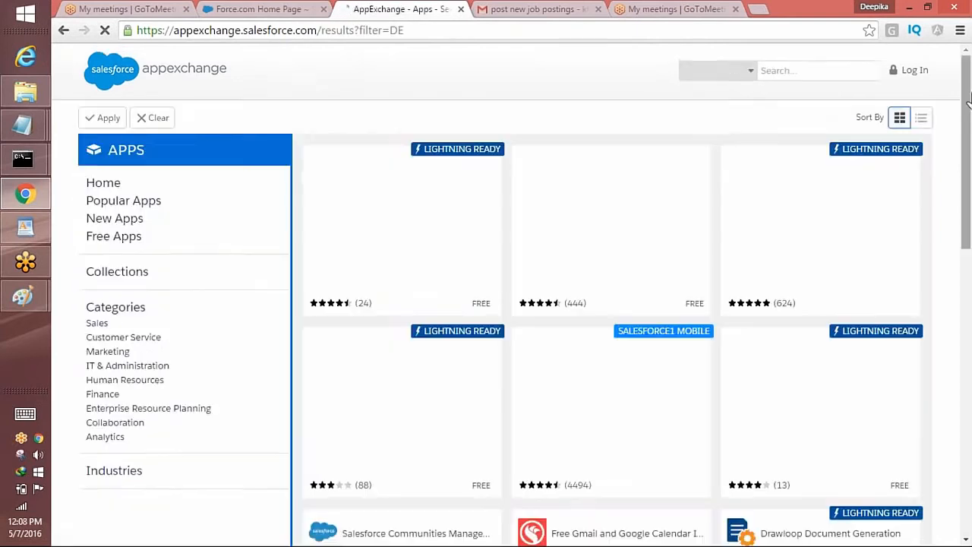
drag(968, 124, 968, 76)
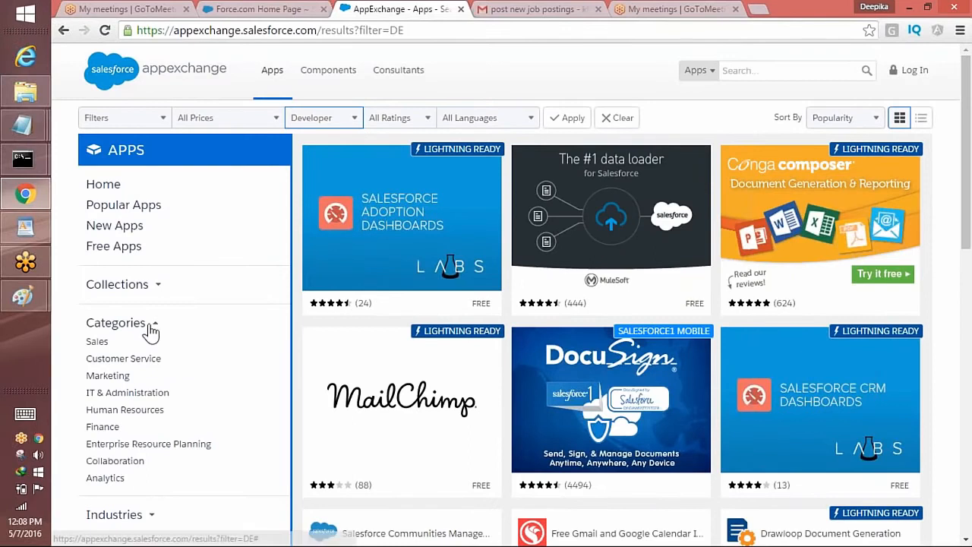
click(102, 343)
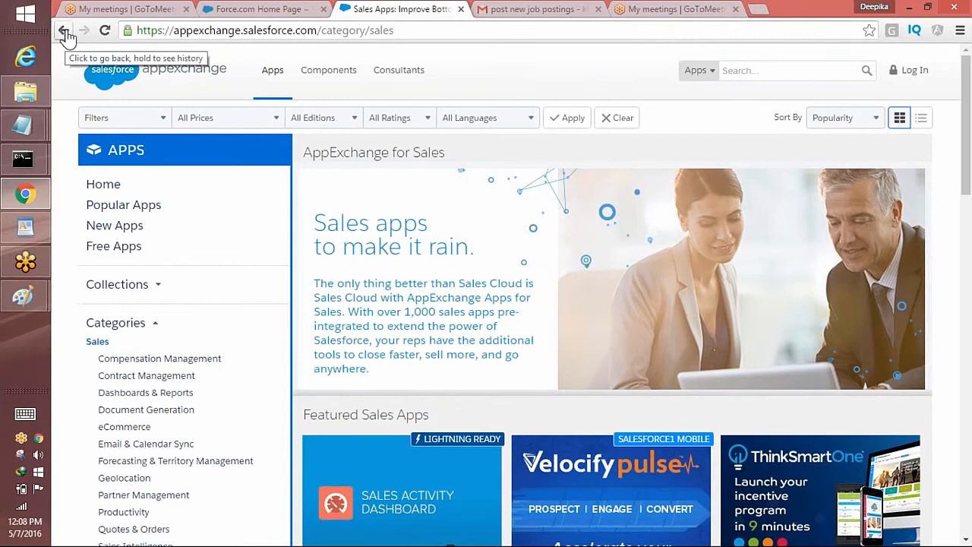
Search the AppExchange apps for "opportunity planning wall".
click(746, 69)
text(opp)
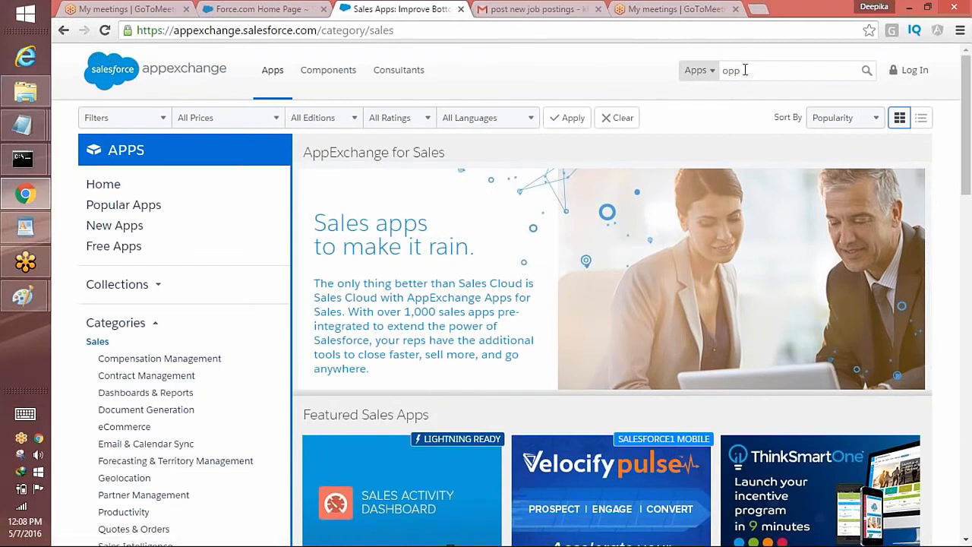
text(ortunity planning wall)
key(Return)
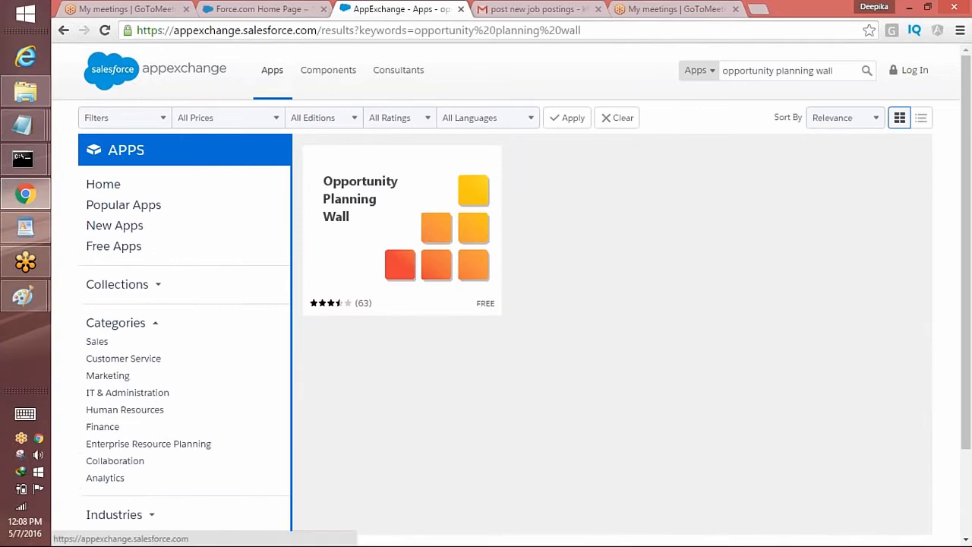
Return to the Salesforce org, switch from Recruiting to the Sales app, and open Opportunities.
click(236, 9)
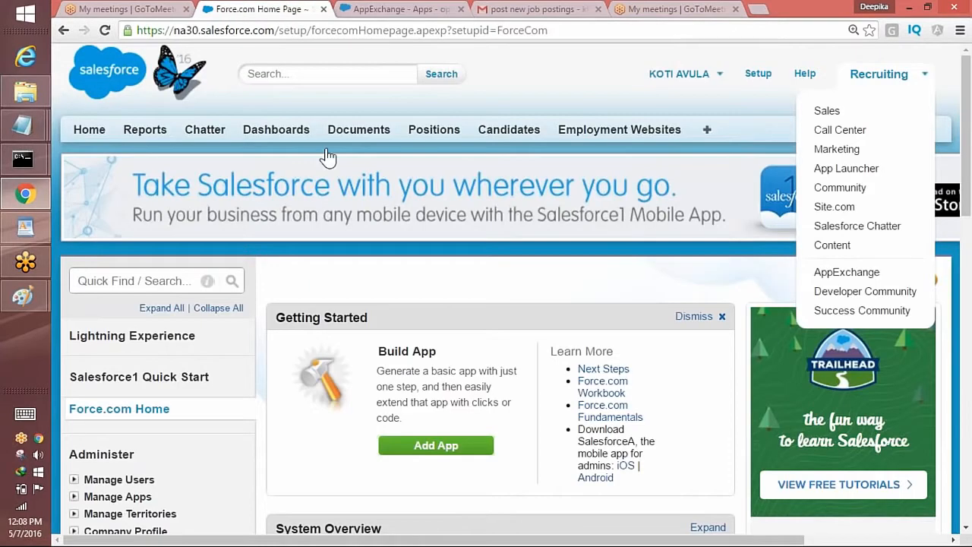
click(758, 74)
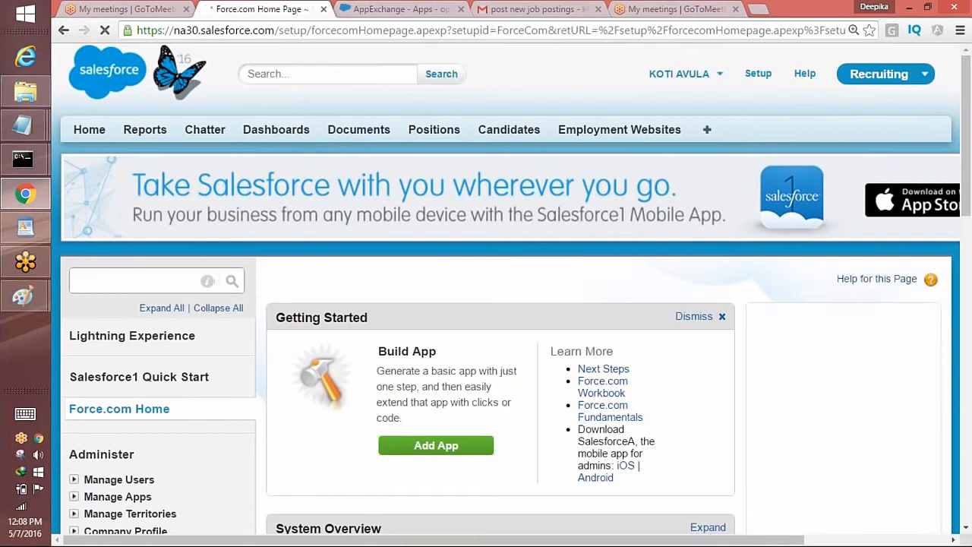
click(871, 80)
click(824, 112)
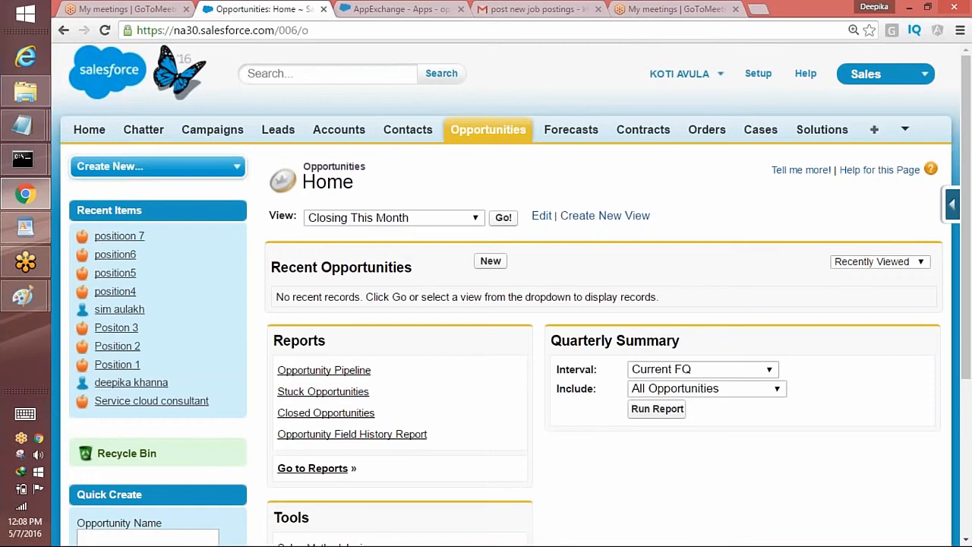
Display the All Opportunities list view and look through its records.
click(467, 219)
click(440, 233)
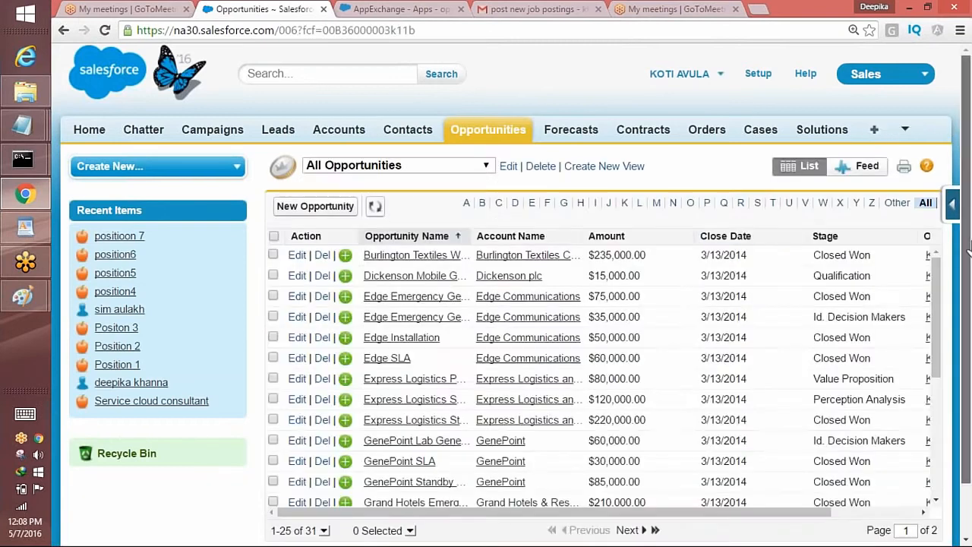
drag(969, 249, 968, 305)
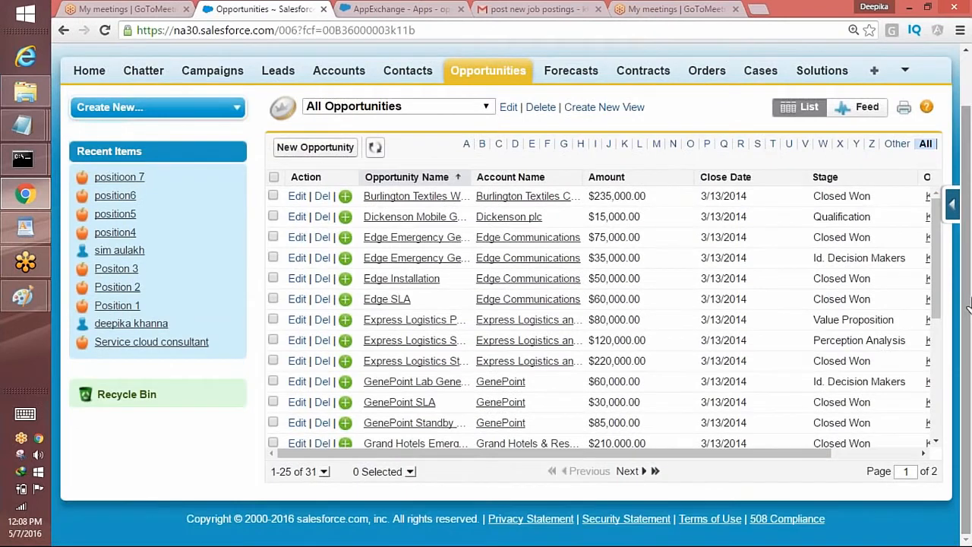
drag(968, 305, 969, 248)
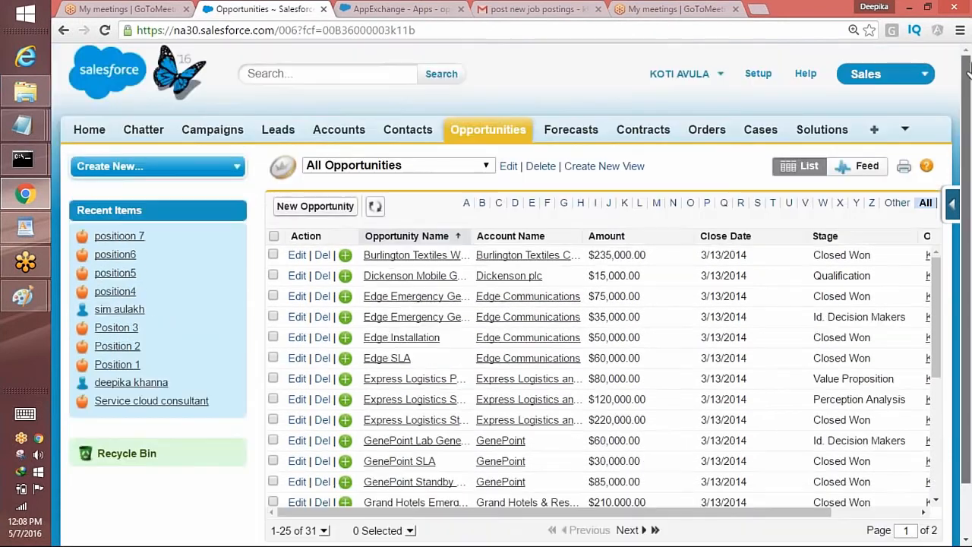
Return to AppExchange, open the Opportunity Planning Wall listing, and view its overview screenshot enlarged before closing it.
click(376, 10)
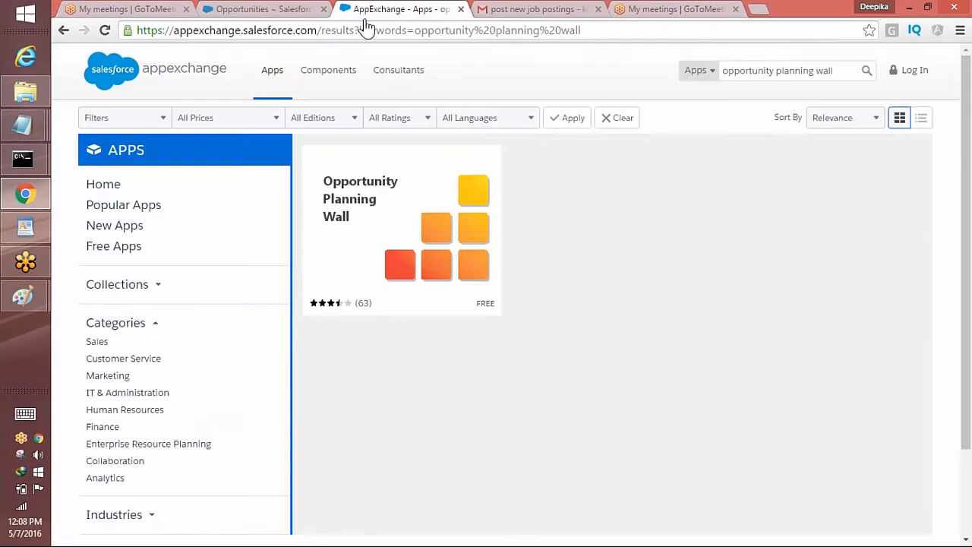
mouse_move(452, 251)
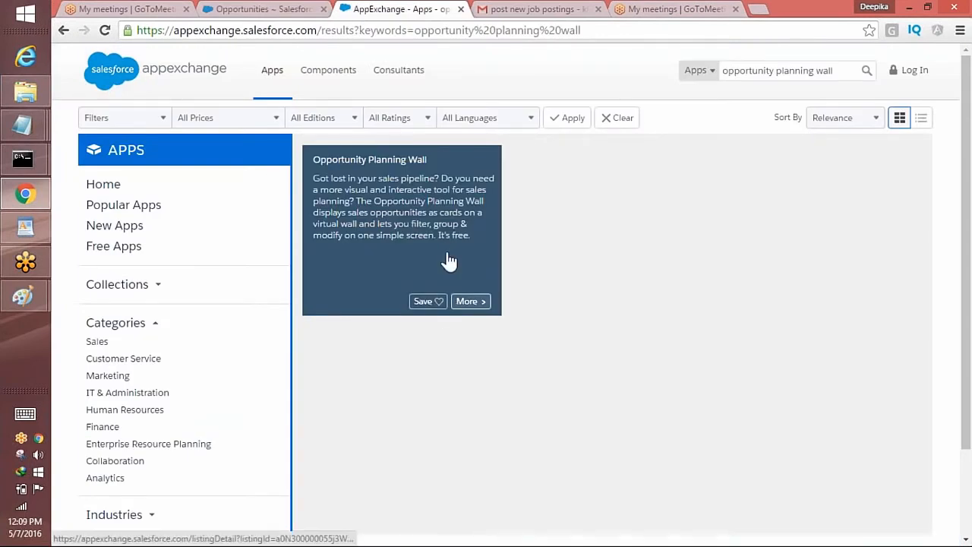
click(449, 261)
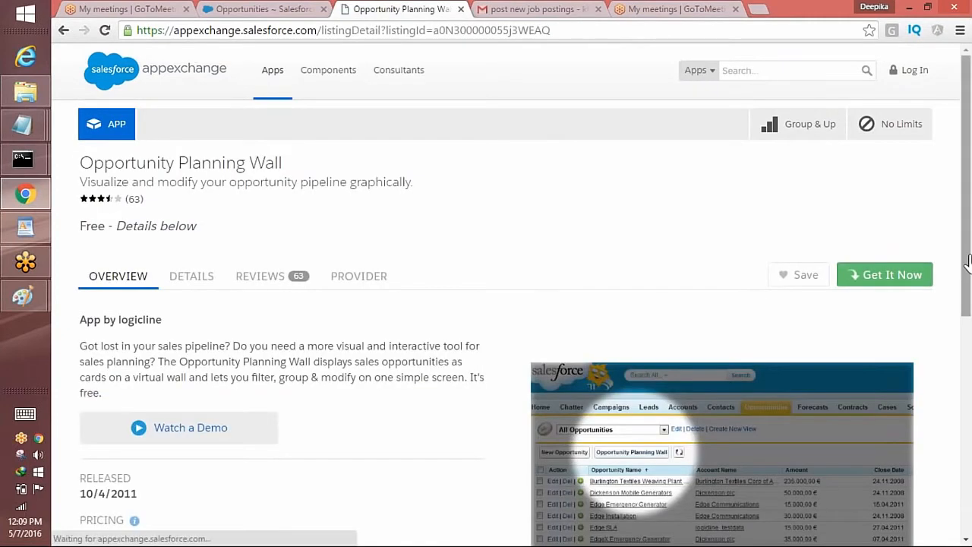
drag(965, 256, 965, 276)
click(619, 351)
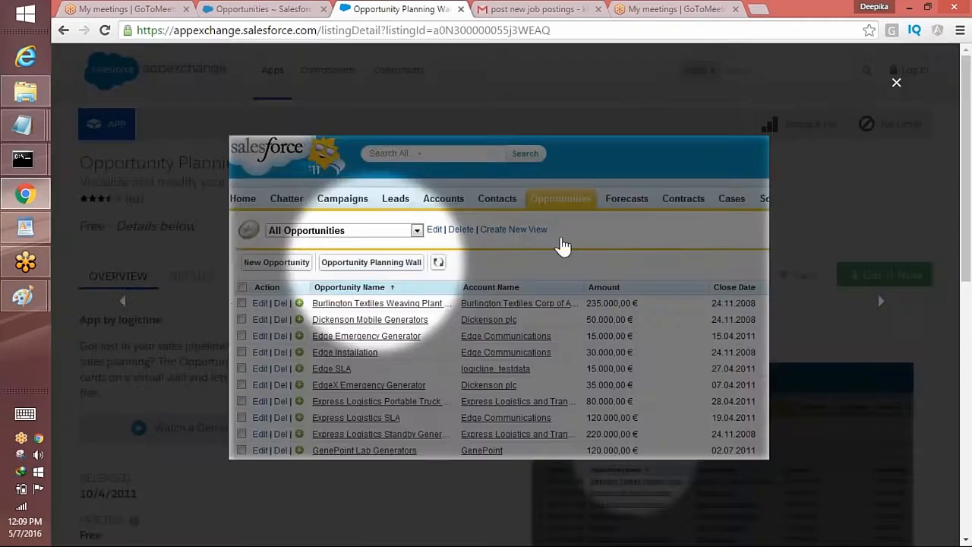
click(896, 82)
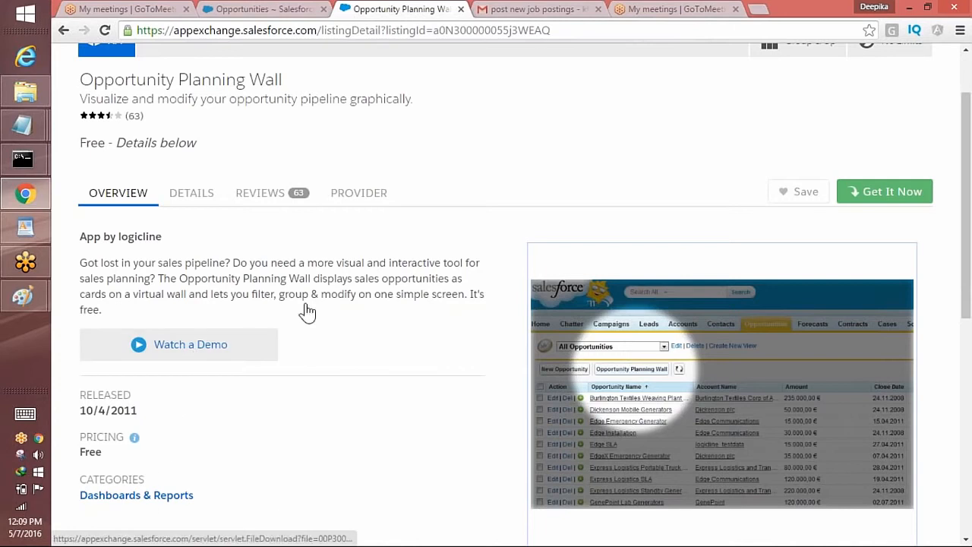
Read through the details of the Opportunity Planning Wall listing down to its customization guides.
click(187, 205)
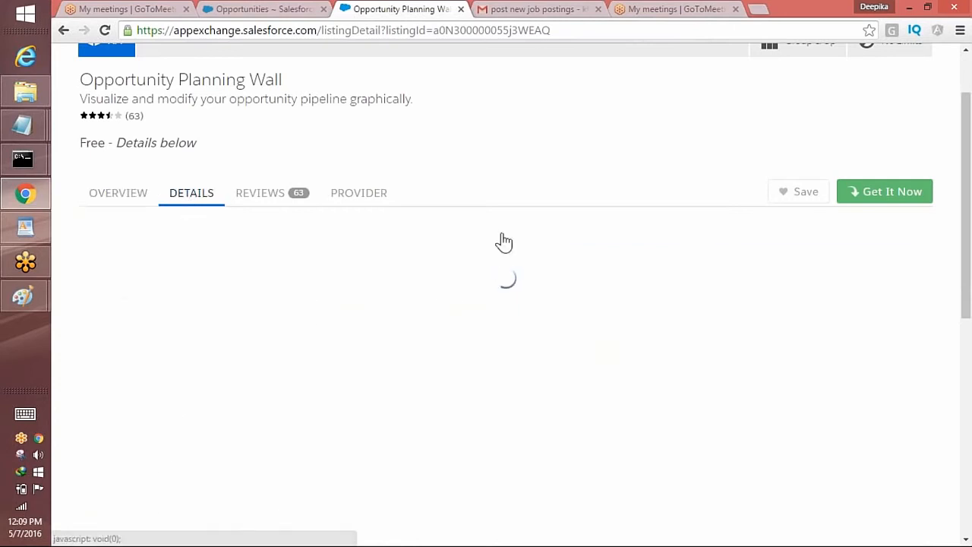
drag(966, 148, 966, 176)
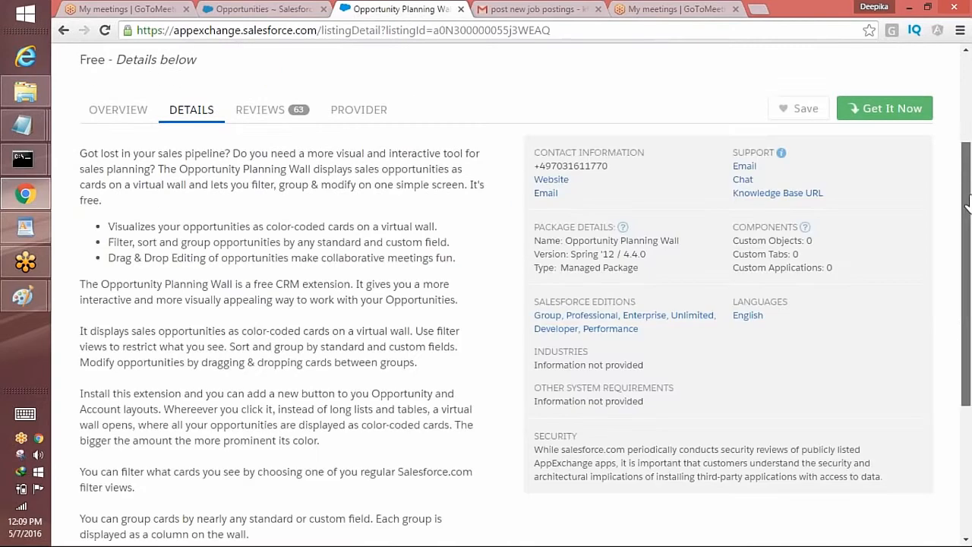
scroll(830, 308, down, 3)
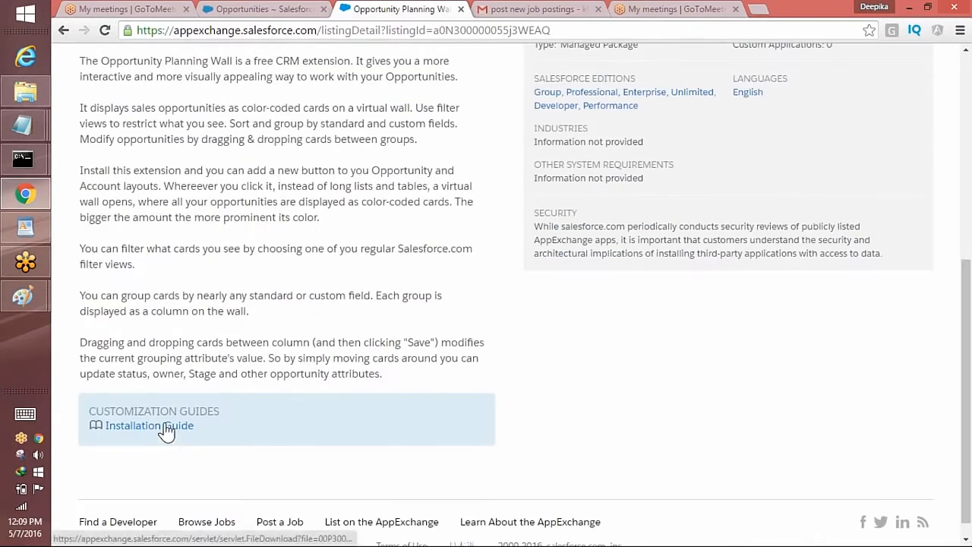
Open the app's Installation Guide in a separate browser tab and look through its first installation steps.
right_click(164, 426)
click(221, 433)
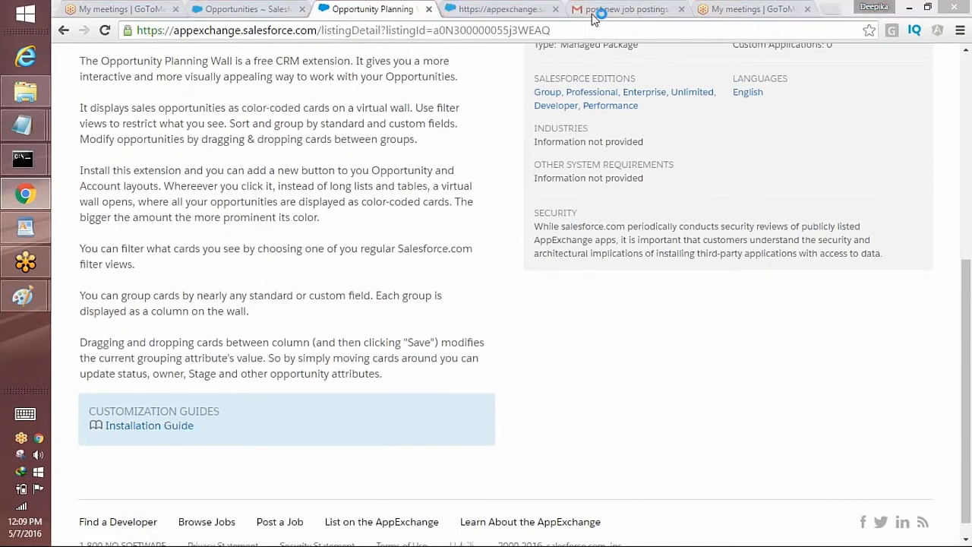
click(479, 8)
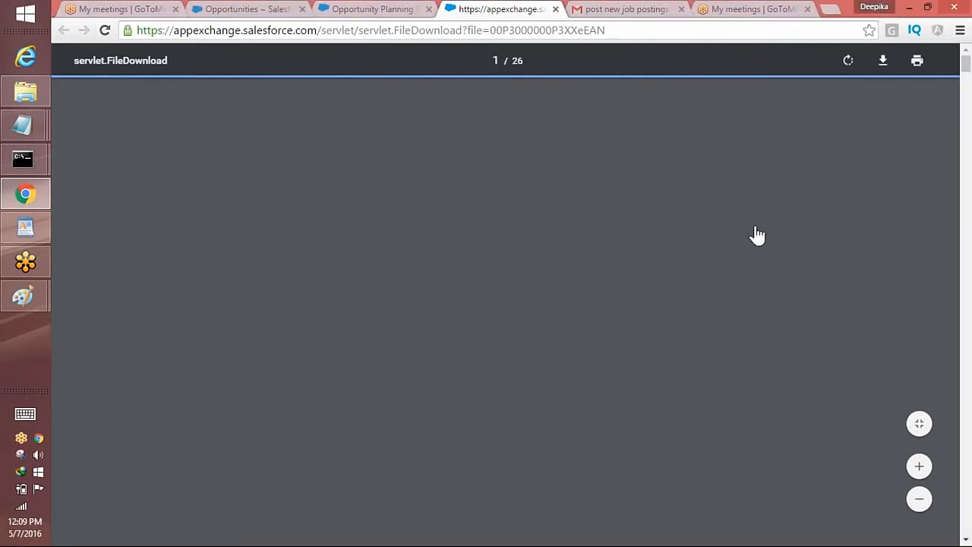
scroll(548, 183, down, 1)
scroll(532, 251, down, 10)
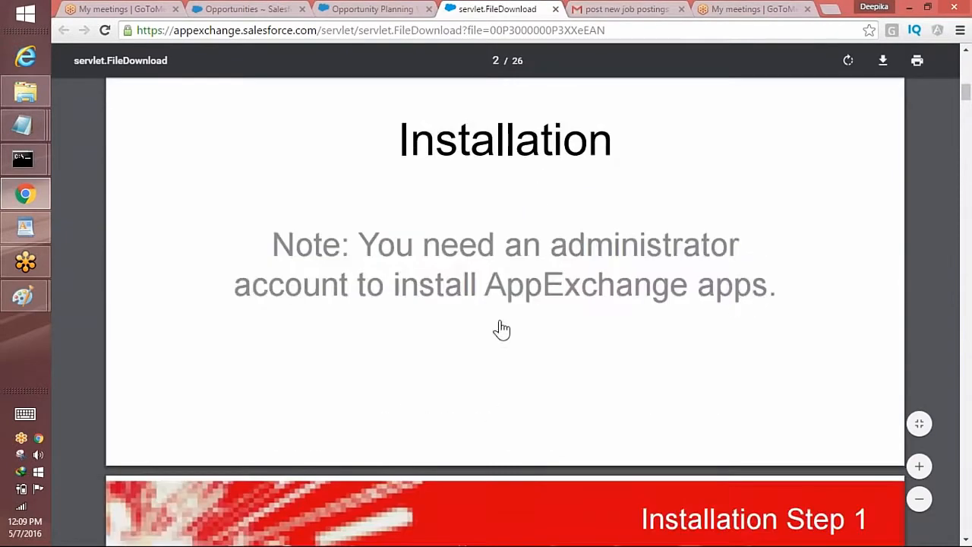
scroll(521, 309, down, 7)
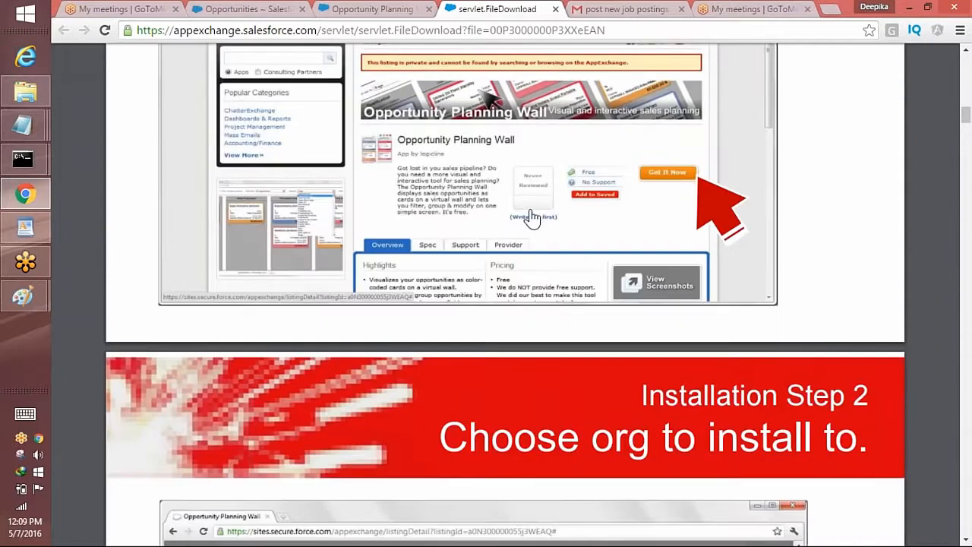
scroll(526, 252, down, 5)
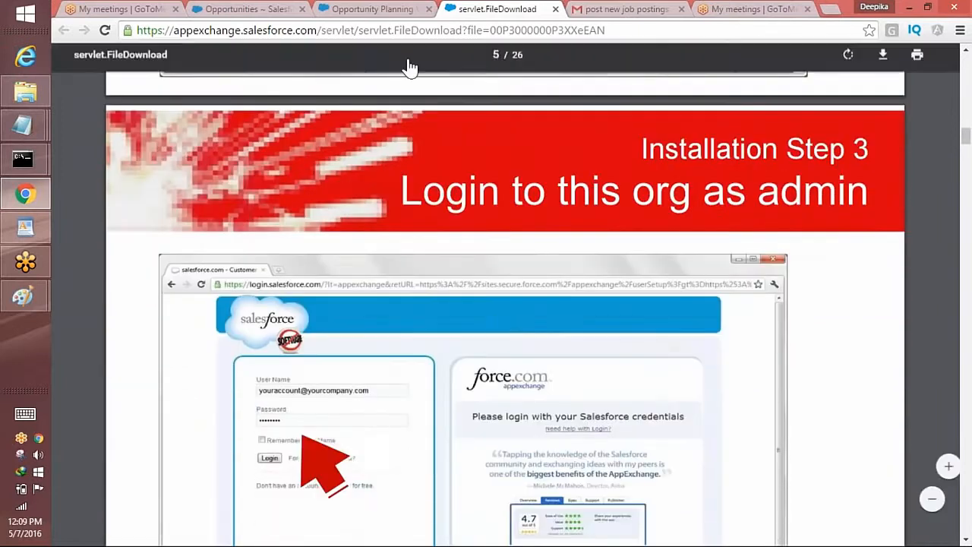
Return to the Opportunity Planning Wall listing and examine its user reviews and provider information.
click(351, 9)
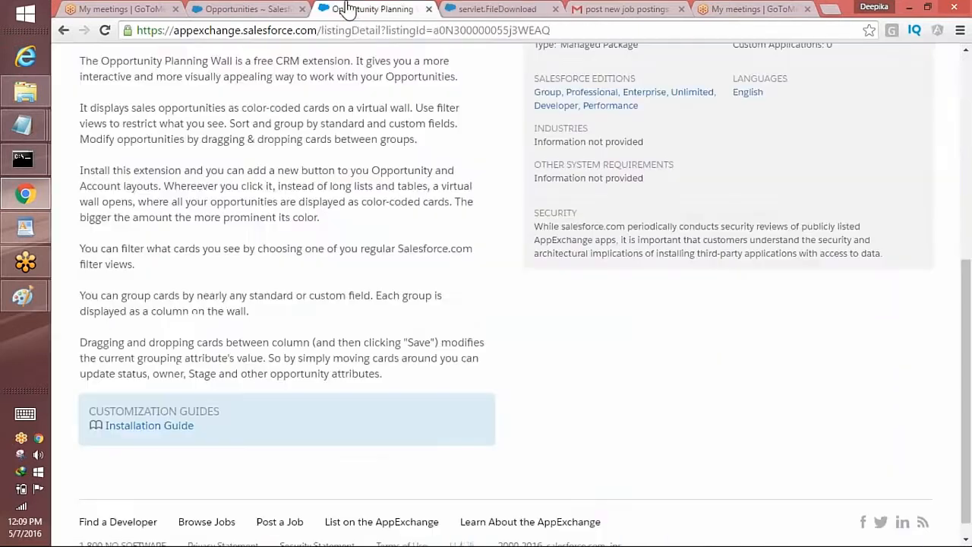
scroll(955, 311, up, 1)
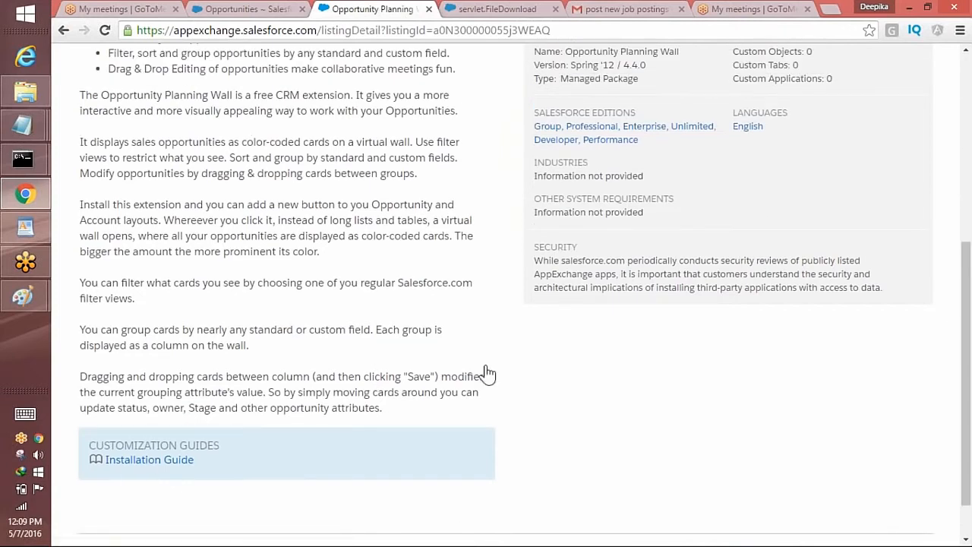
scroll(967, 307, up, 3)
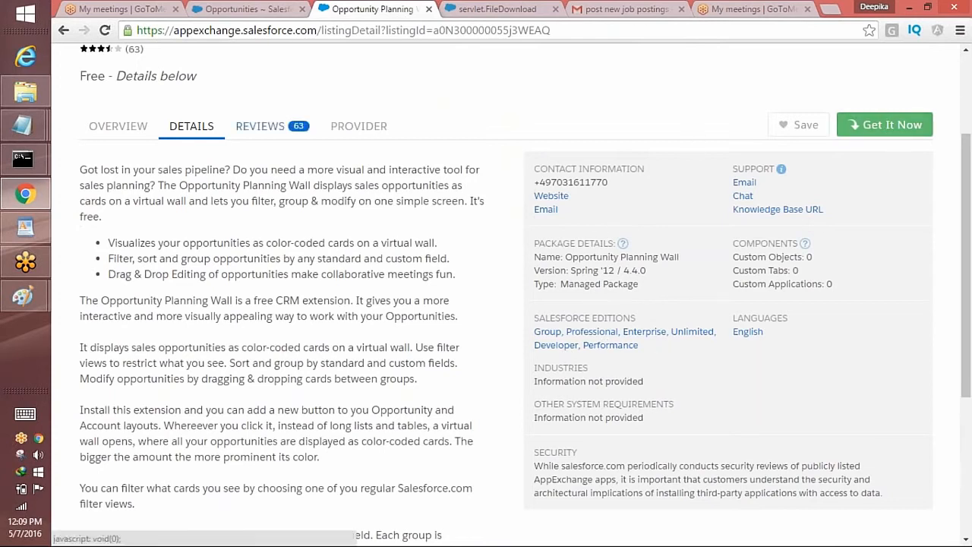
click(262, 126)
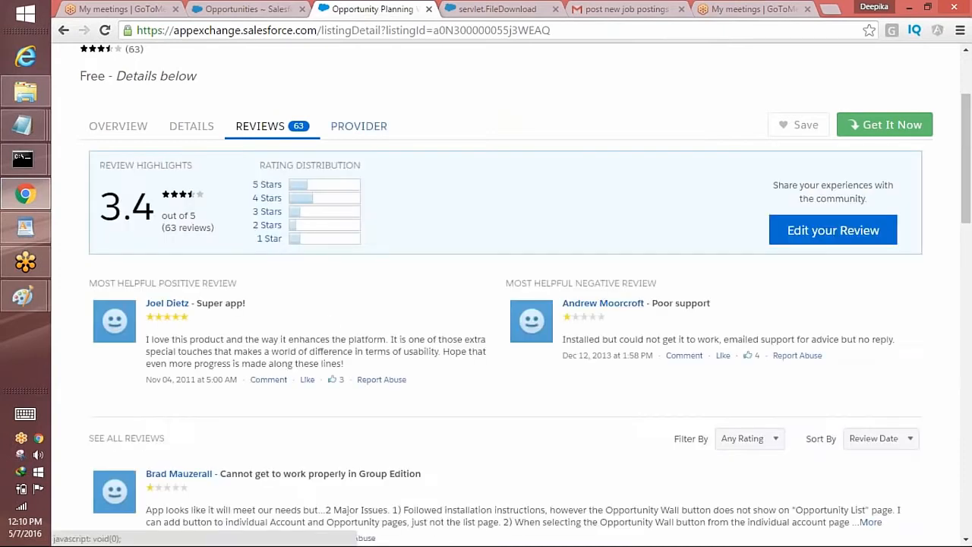
click(359, 126)
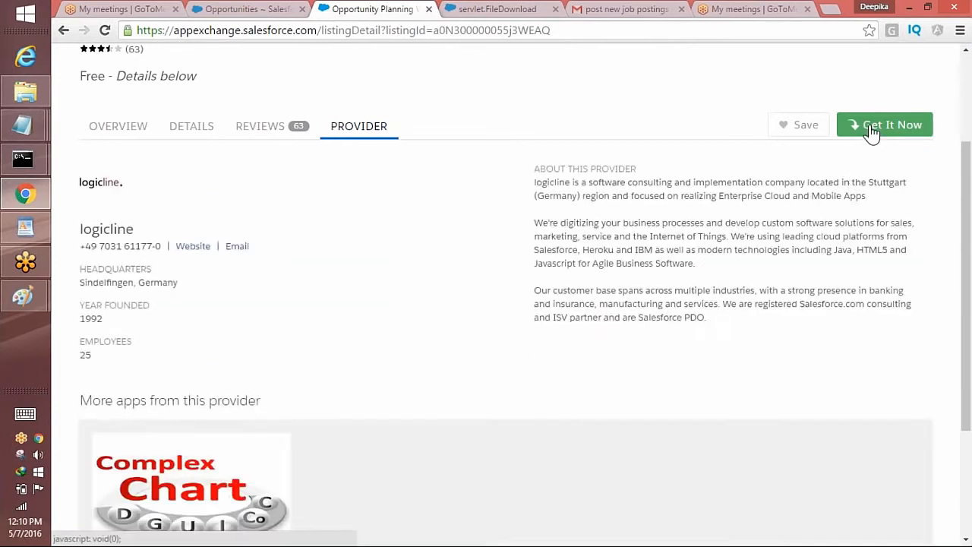
Get the Opportunity Planning Wall app by logging in to the AppExchange with Salesforce credentials, and choose to install it in production.
click(872, 132)
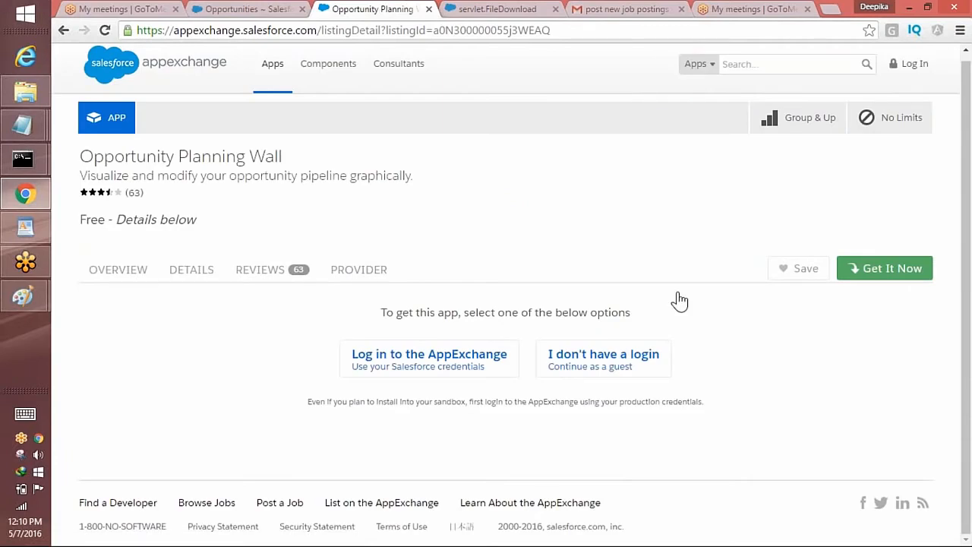
click(441, 367)
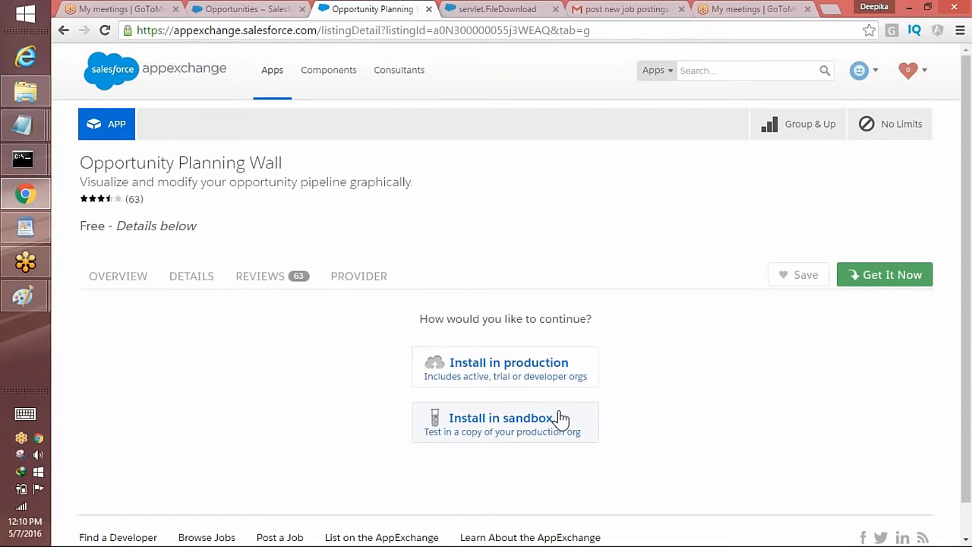
click(527, 380)
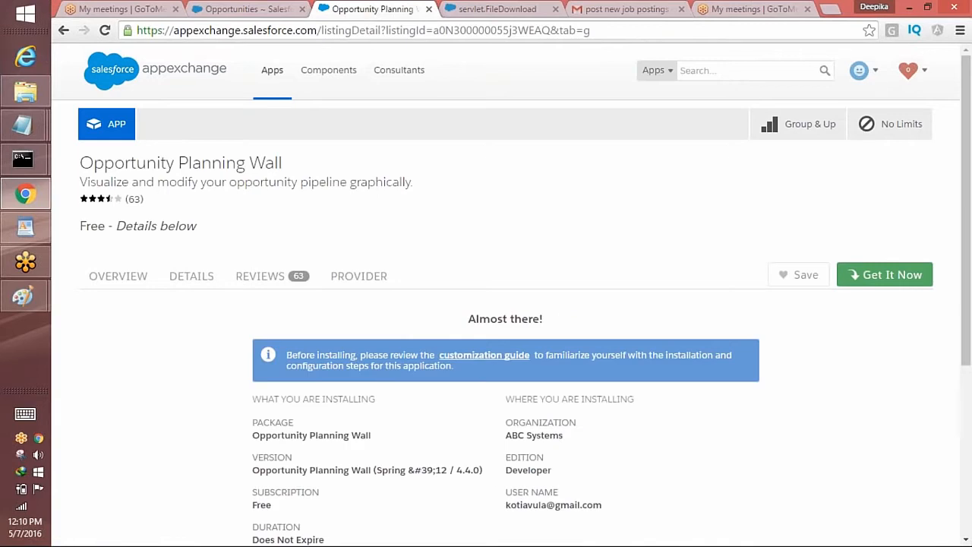
Agree to the terms and conditions for Opportunity Planning Wall and confirm the installation.
scroll(532, 380, down, 3)
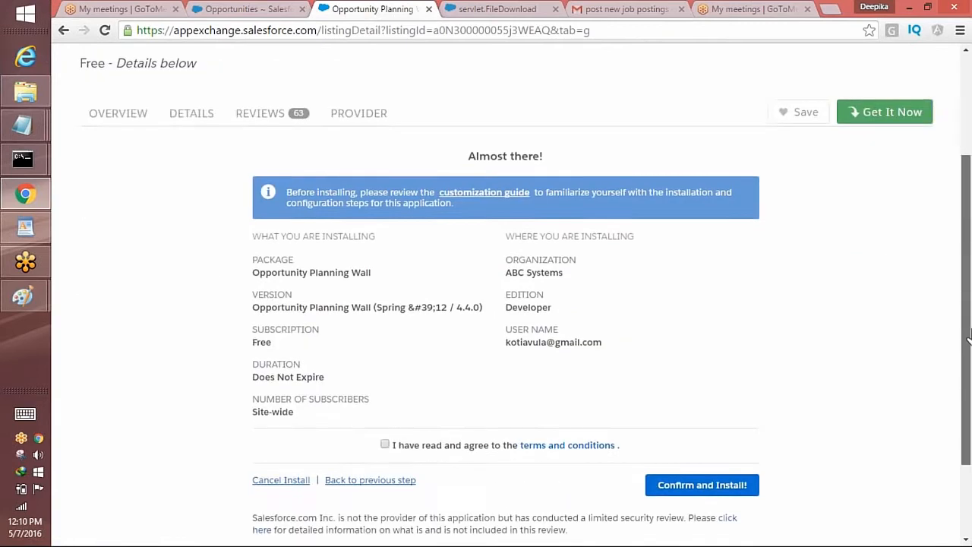
click(385, 366)
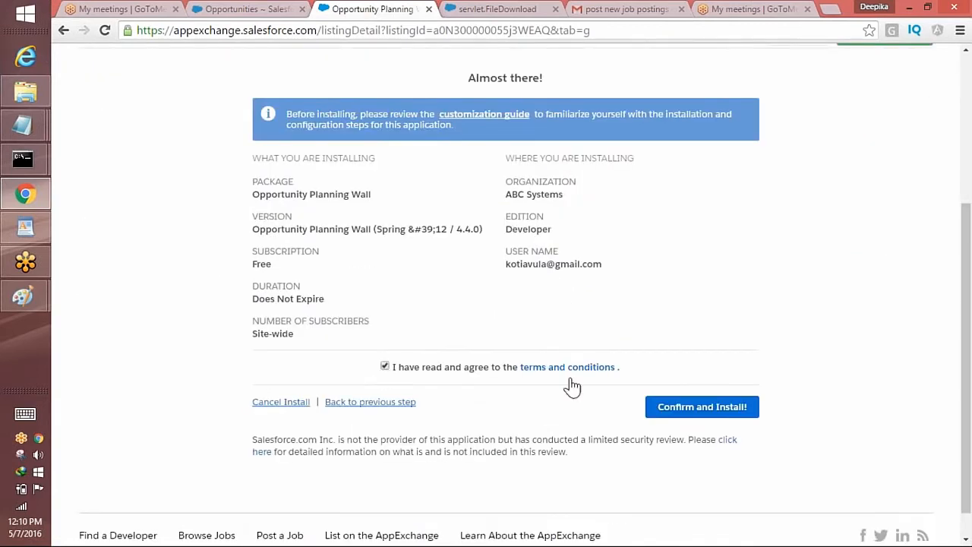
click(678, 410)
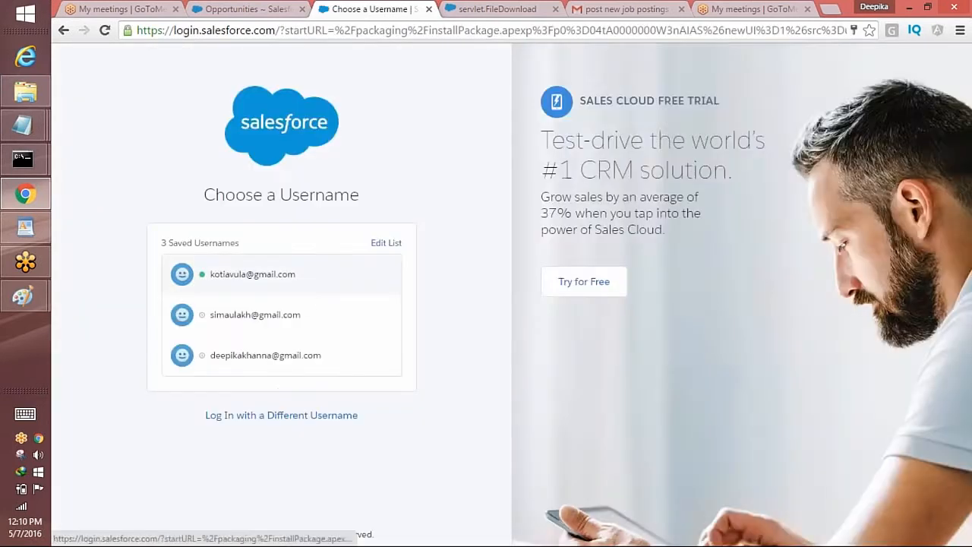
Install the Opportunity Planning Wall package for all users and finish the installation.
click(264, 274)
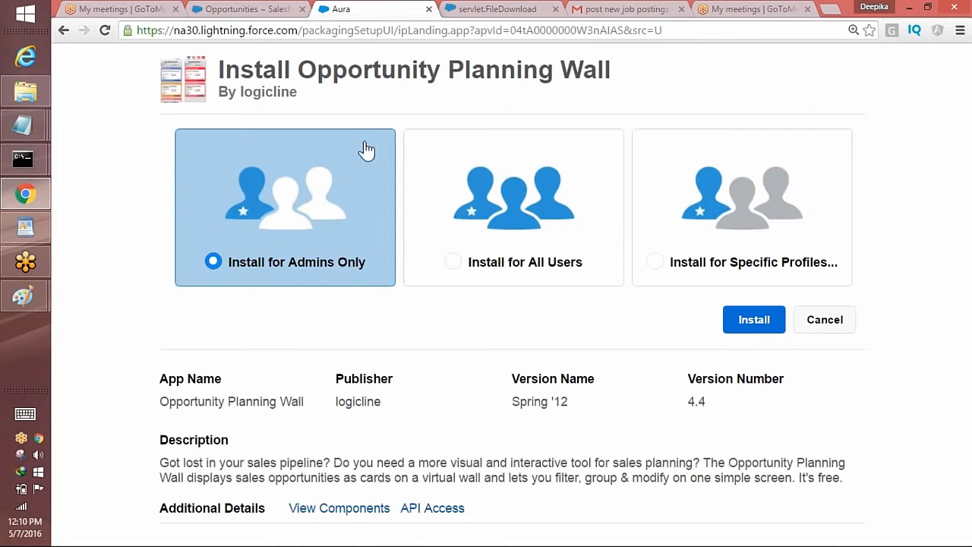
click(490, 269)
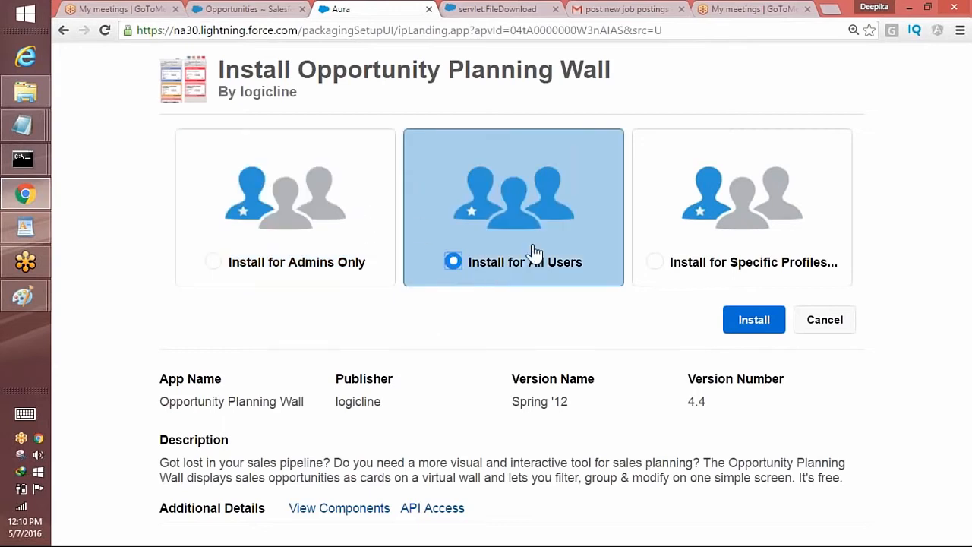
click(771, 322)
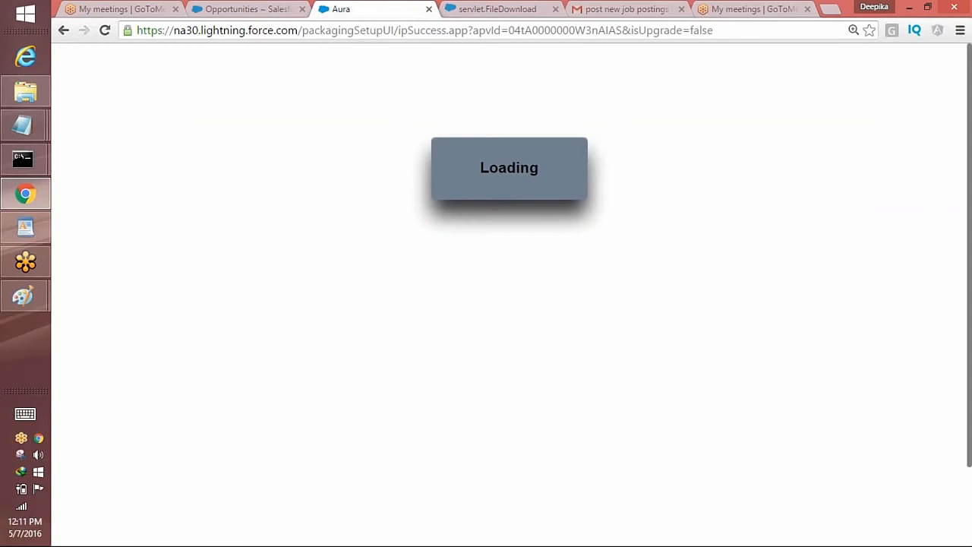
click(827, 214)
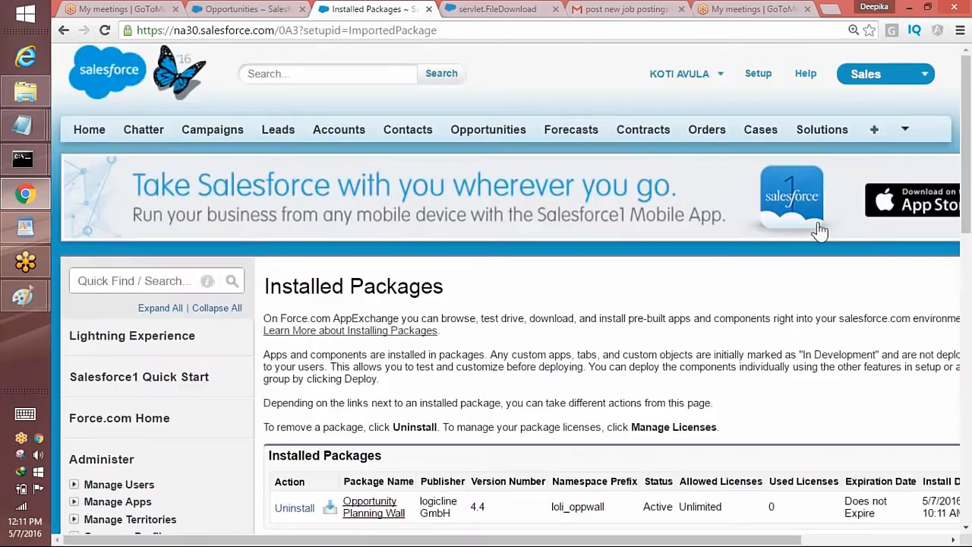
Review the Opportunity Planning Wall entry in the Installed Packages list across all its columns.
scroll(610, 389, down, 2)
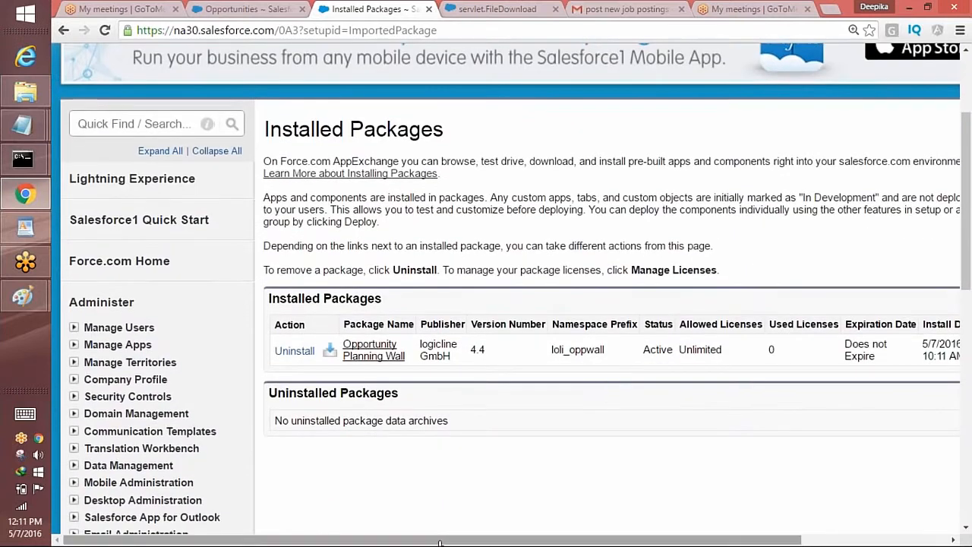
drag(440, 542, 661, 542)
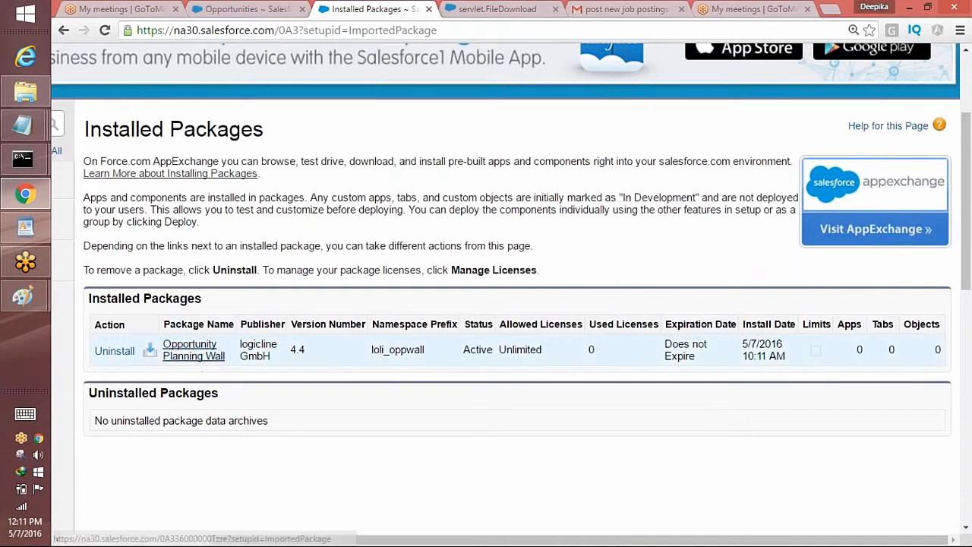
drag(969, 179, 955, 124)
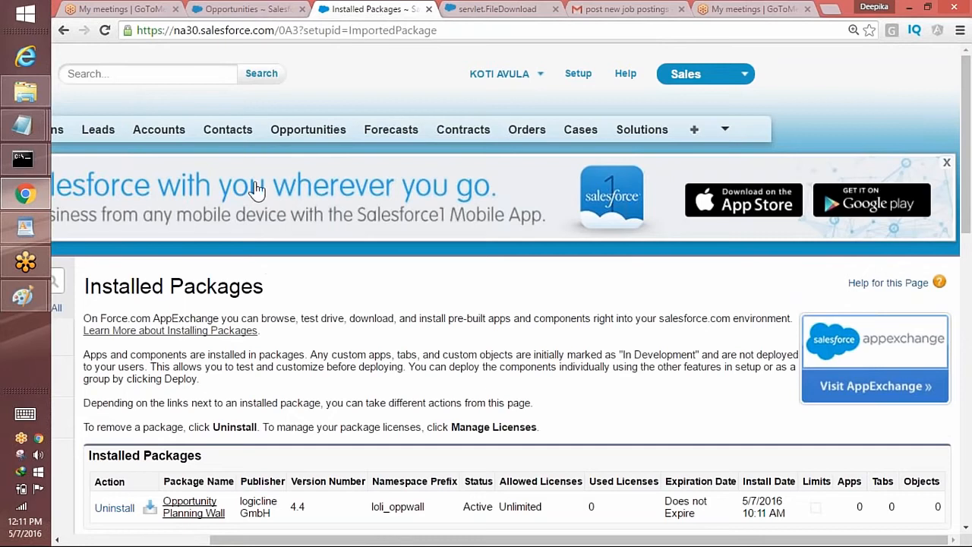
Open Opportunities and display the All Opportunities list view to check for the planning wall.
click(329, 134)
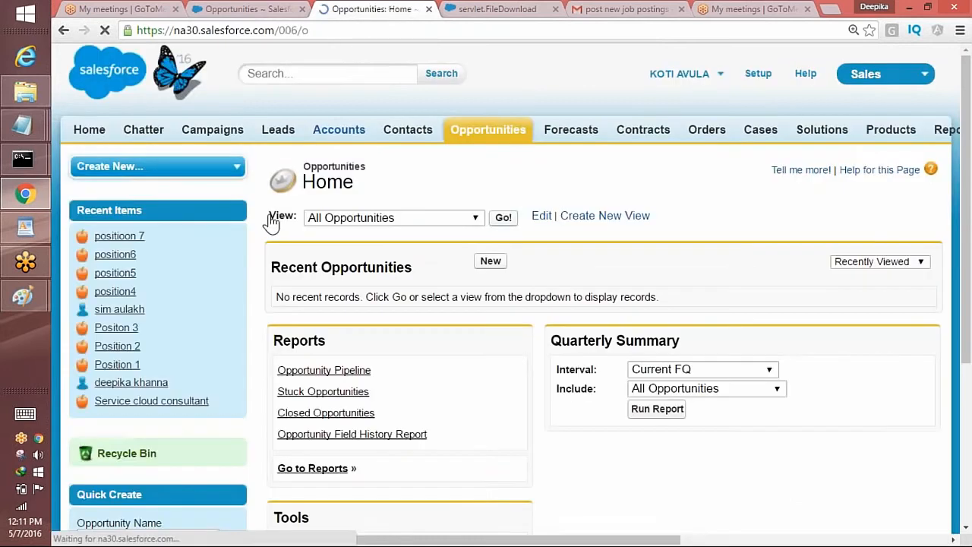
click(497, 224)
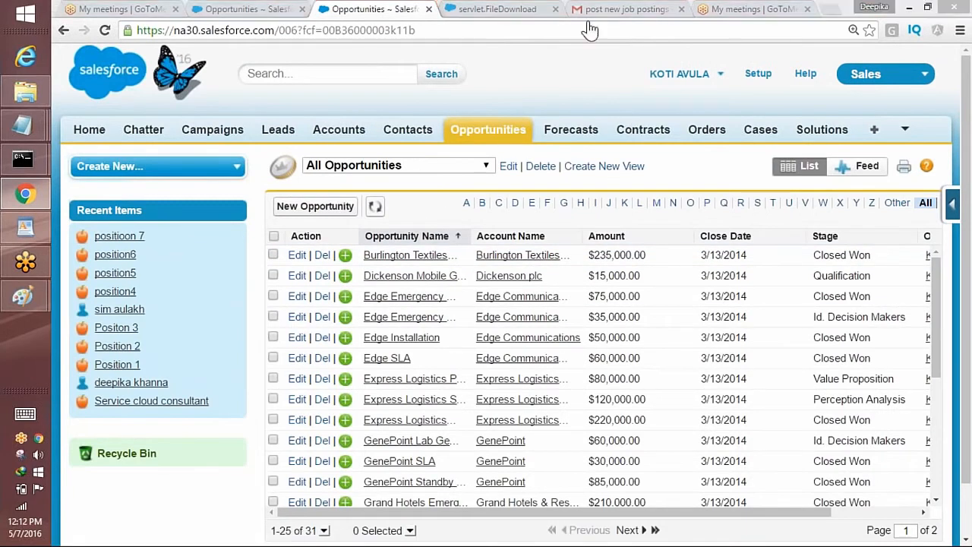
Read through the Opportunity Planning Wall installation guide from Installation Step 3 to Installation Step 9.
click(496, 10)
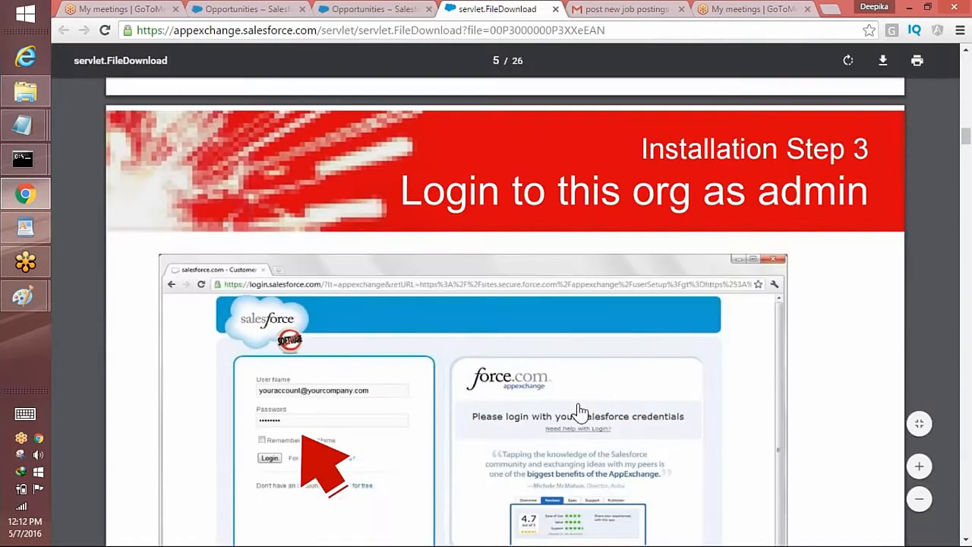
scroll(419, 395, down, 5)
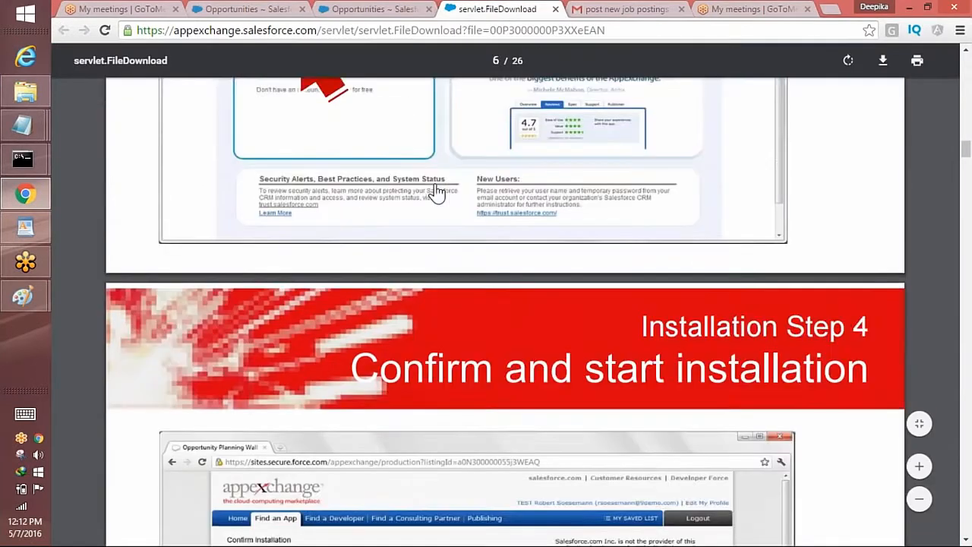
scroll(425, 151, down, 6)
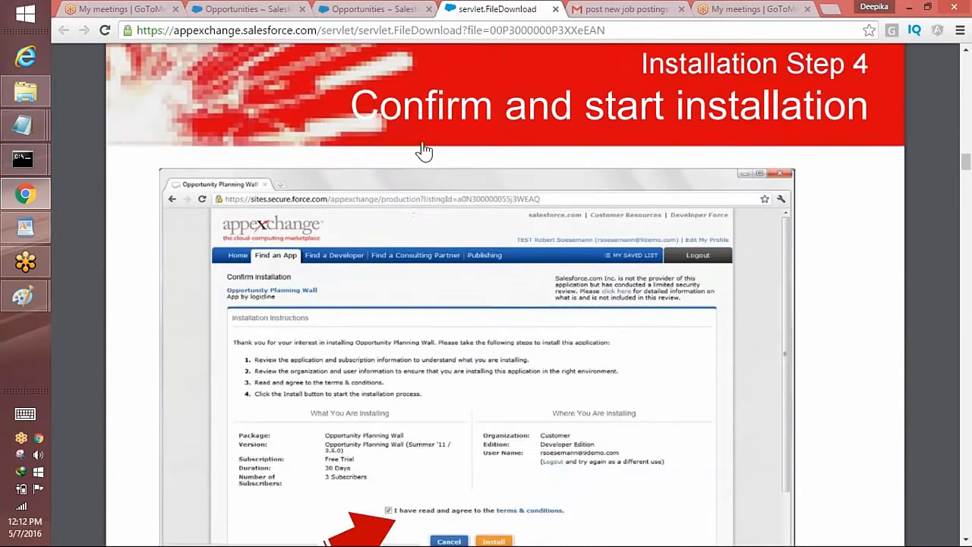
scroll(422, 211, down, 9)
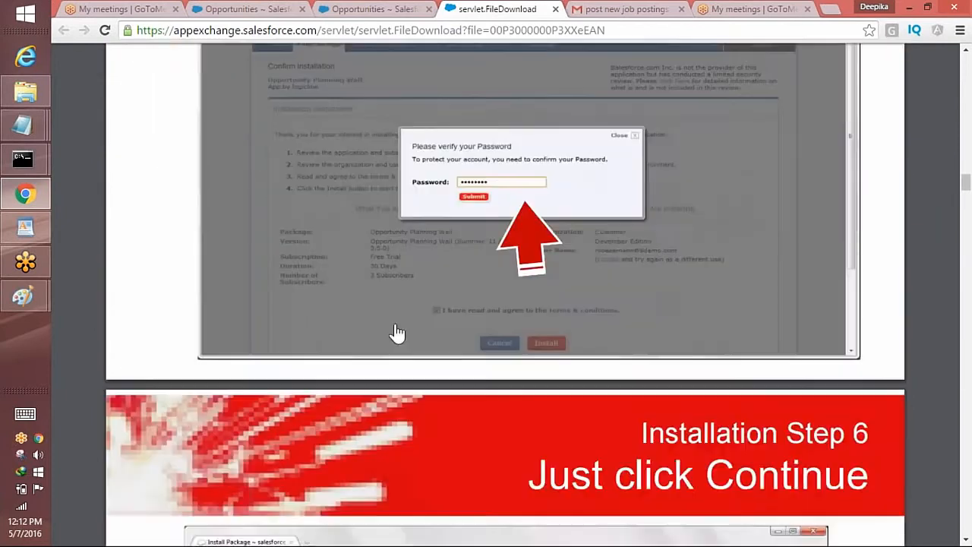
scroll(410, 175, down, 8)
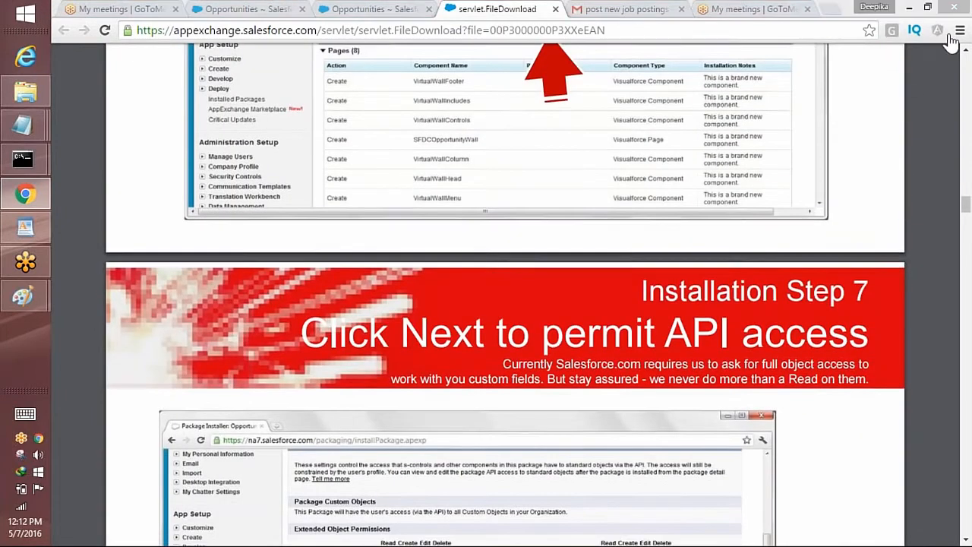
scroll(501, 303, down, 5)
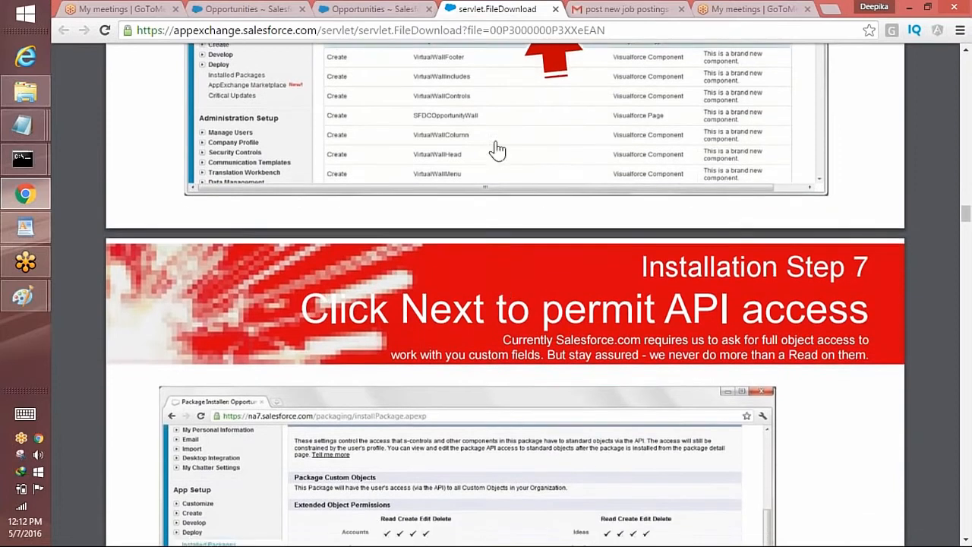
scroll(490, 247, down, 3)
scroll(474, 273, down, 7)
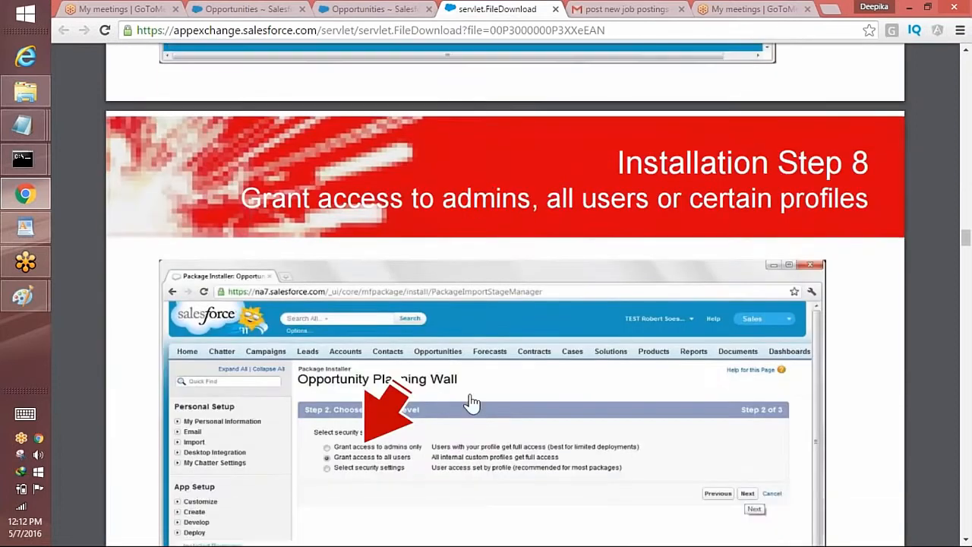
scroll(447, 304, up, 2)
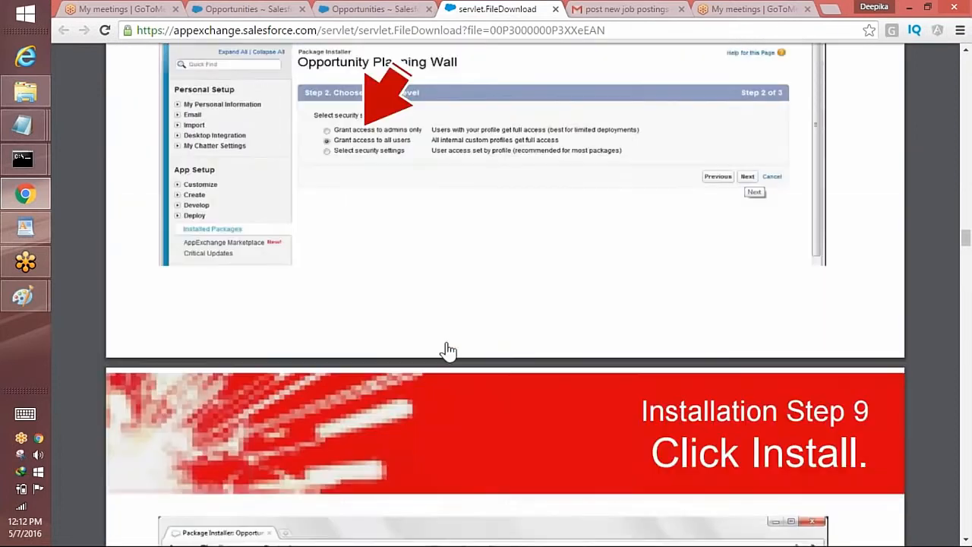
scroll(448, 350, down, 6)
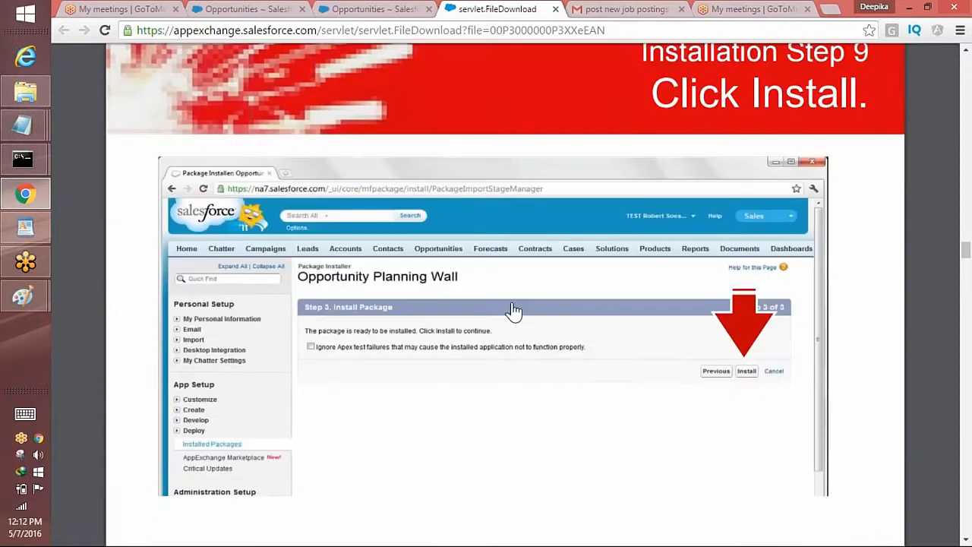
scroll(471, 254, down, 1)
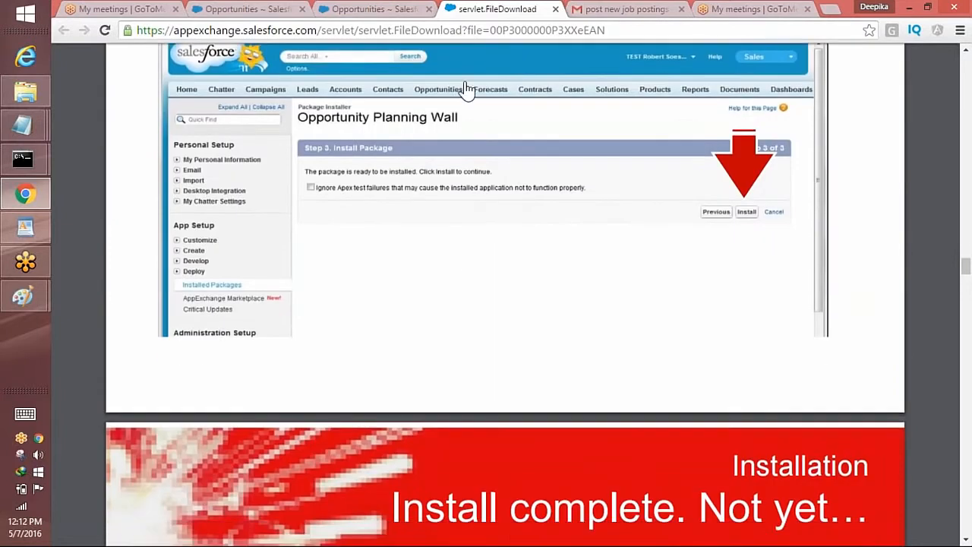
Examine Installation Step 10 of the guide for where to find the Opportunities List View search layout in Setup.
scroll(478, 380, down, 5)
scroll(483, 327, down, 4)
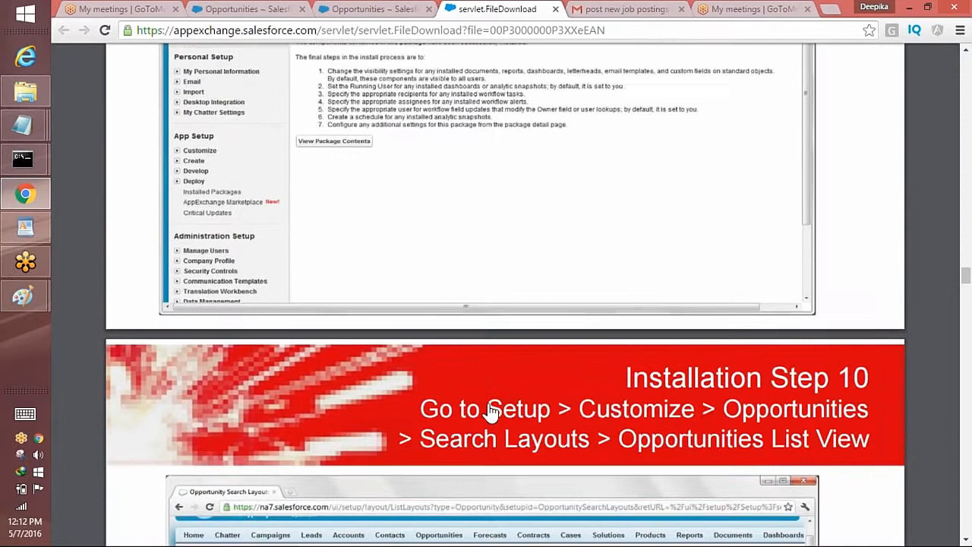
scroll(494, 379, down, 1)
scroll(497, 340, down, 4)
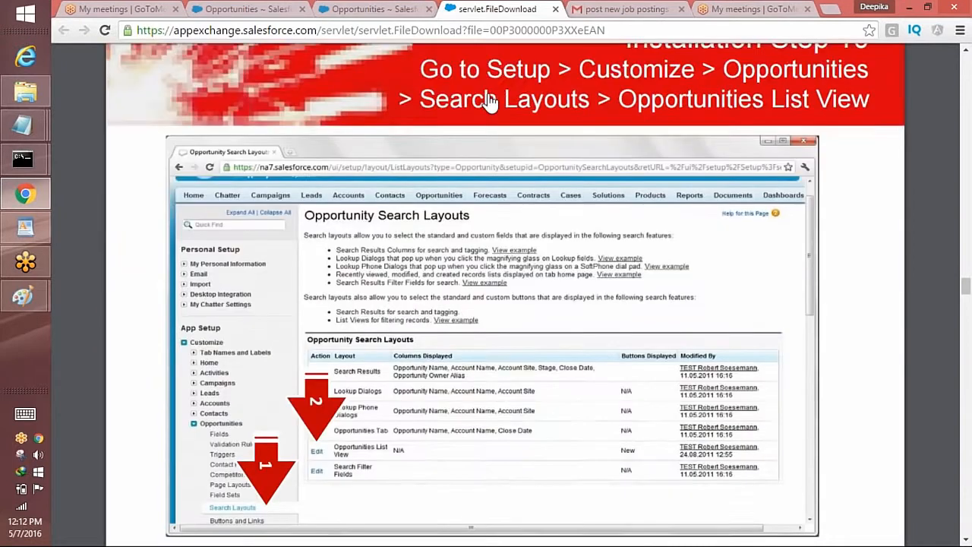
scroll(480, 292, down, 2)
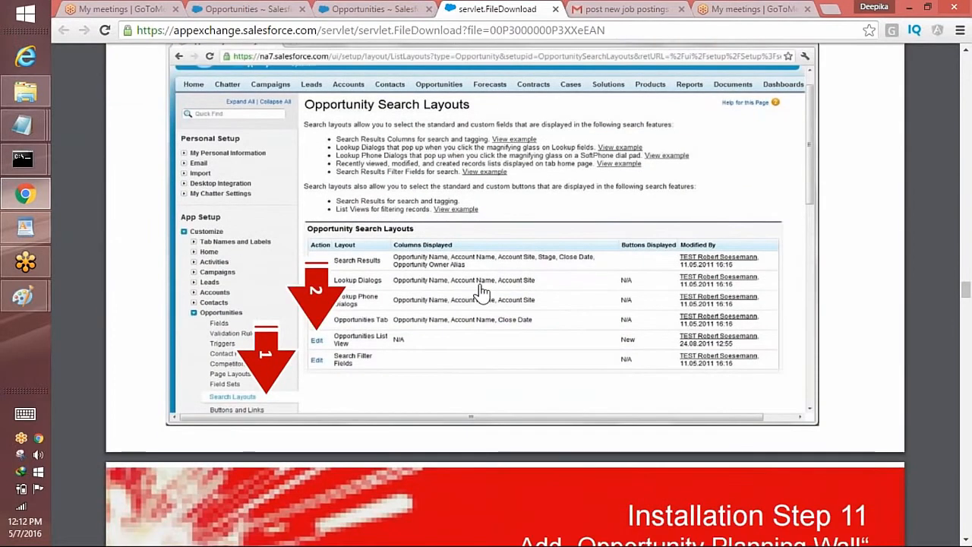
scroll(481, 293, up, 4)
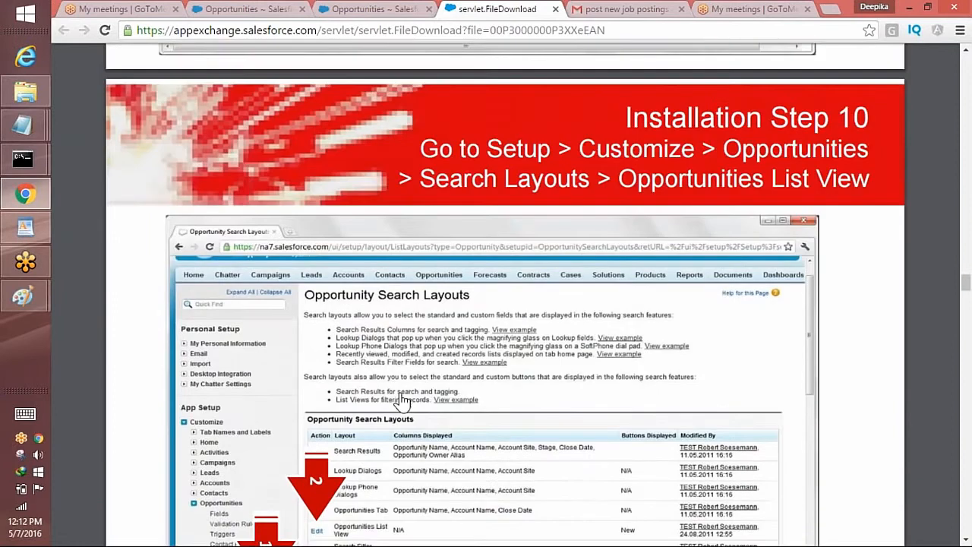
scroll(388, 470, up, 3)
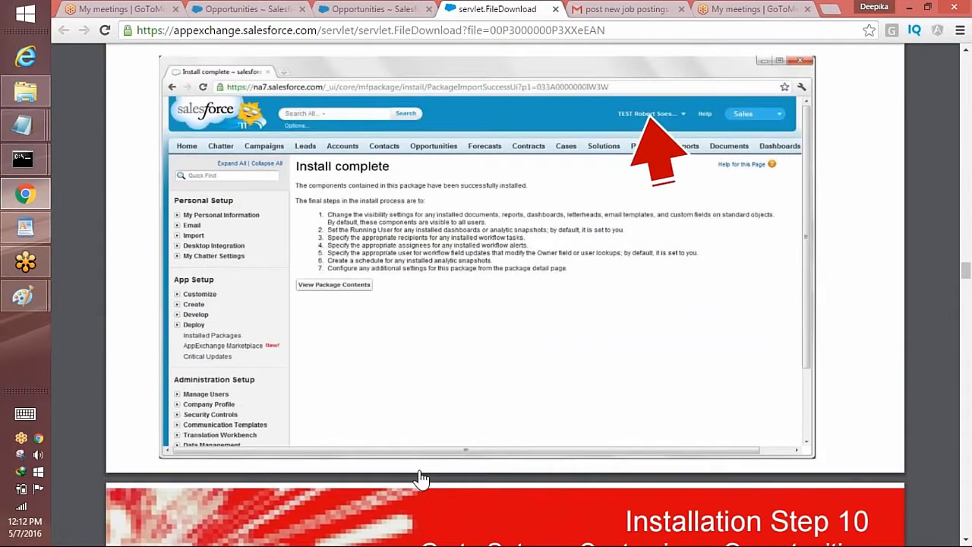
scroll(459, 114, down, 4)
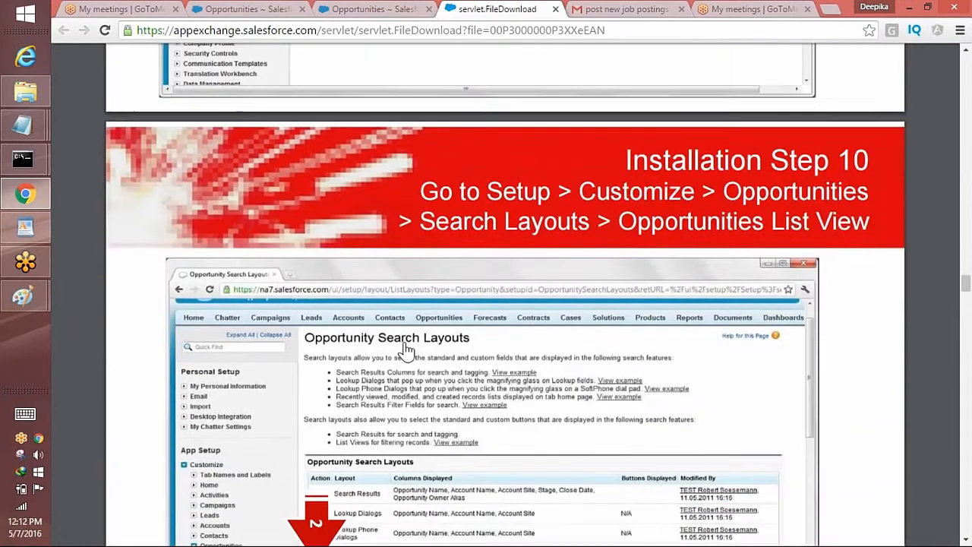
scroll(406, 350, down, 3)
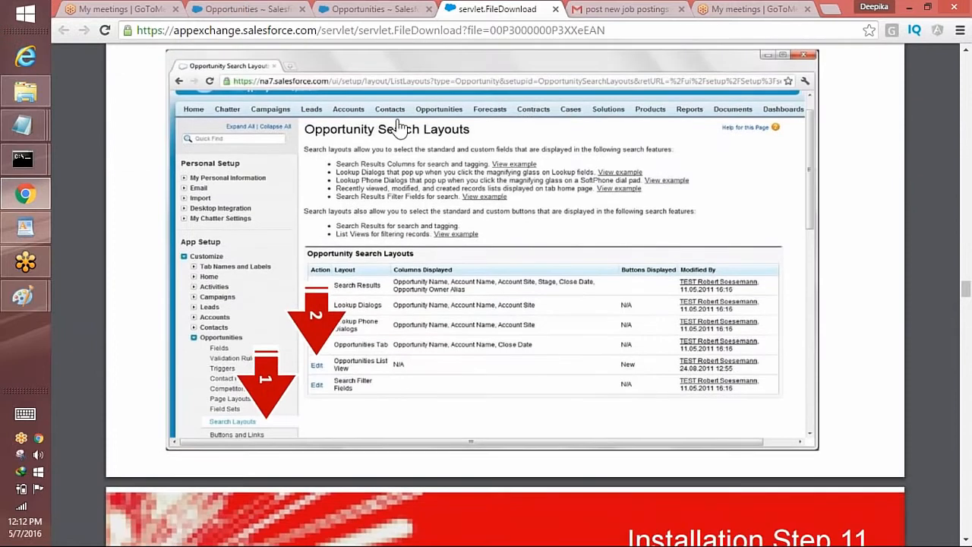
Open Setup, search it for "searc", and open the search layouts under Opportunity Products.
click(353, 9)
click(764, 76)
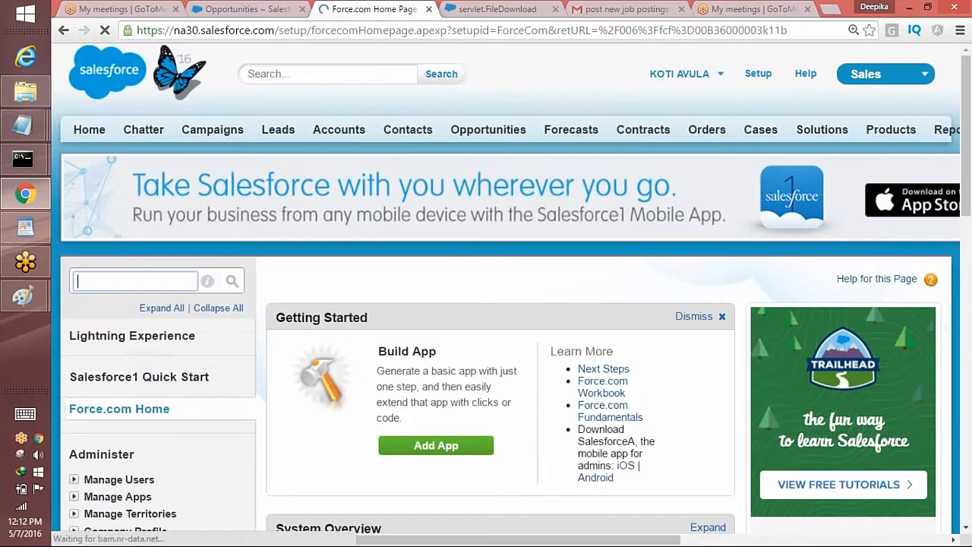
text(searc)
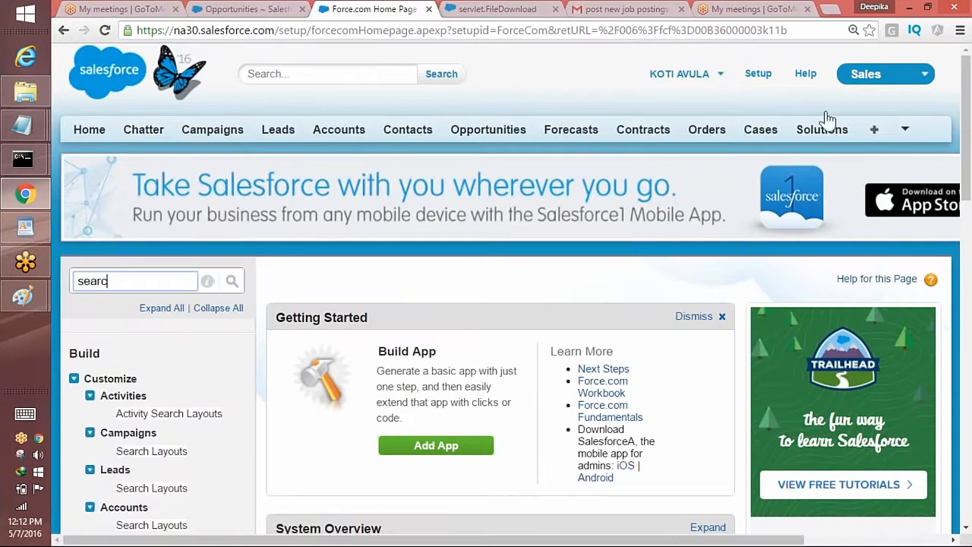
scroll(965, 167, down, 3)
scroll(965, 167, down, 1)
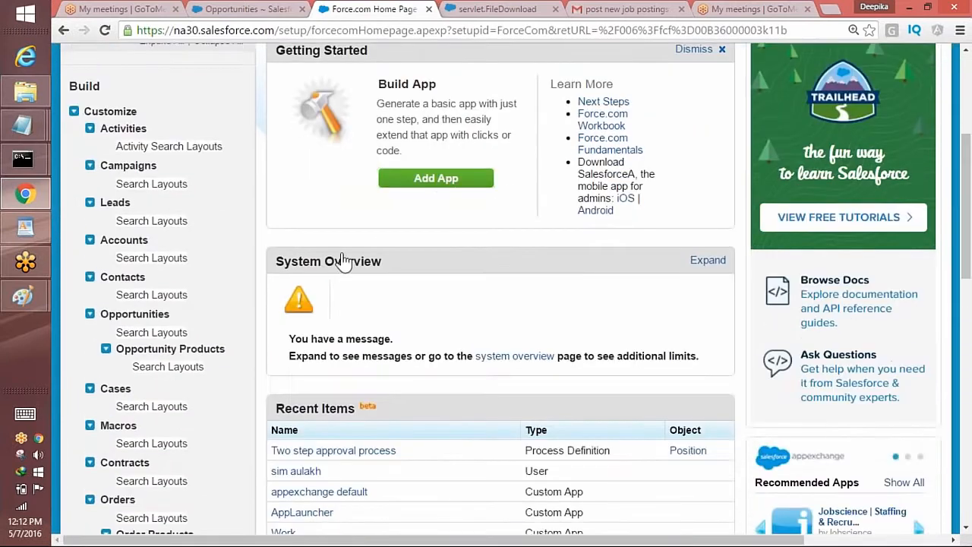
click(168, 366)
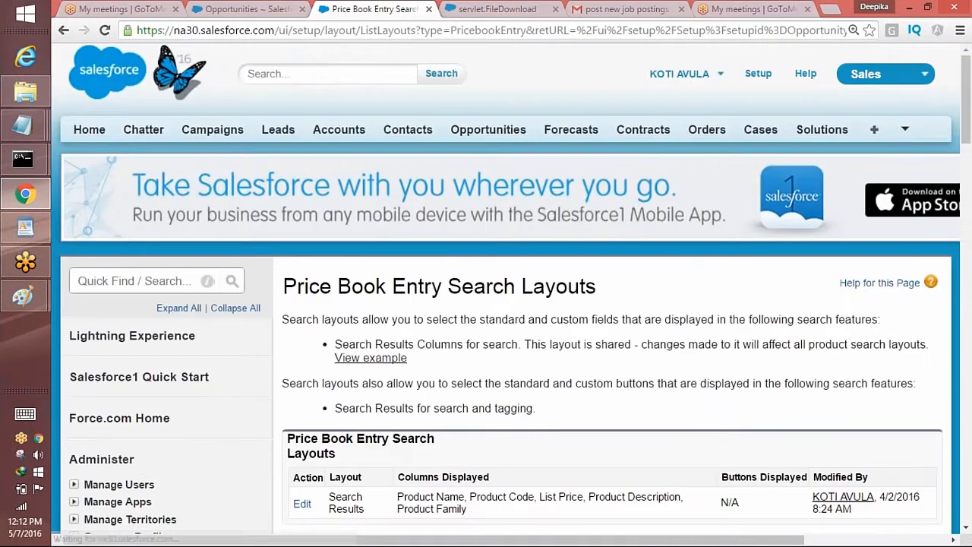
scroll(967, 132, down, 2)
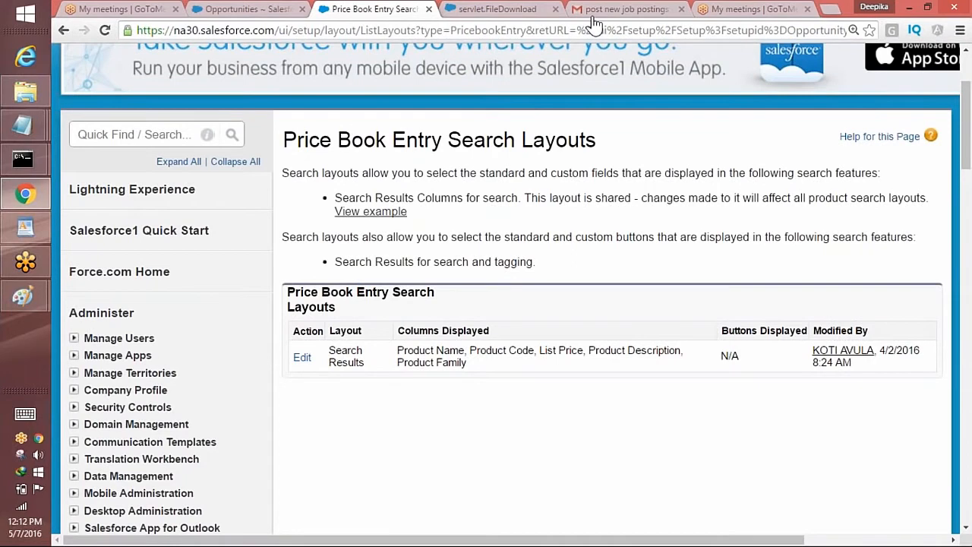
Compare the layouts with the guide's Step 10 illustration and open the Price Book Entry Search Results layout for editing.
click(460, 9)
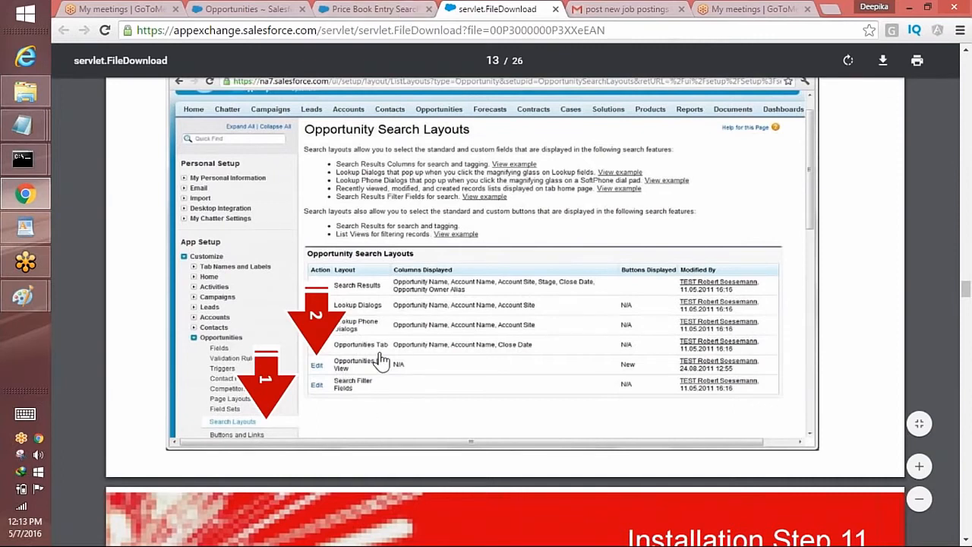
click(372, 9)
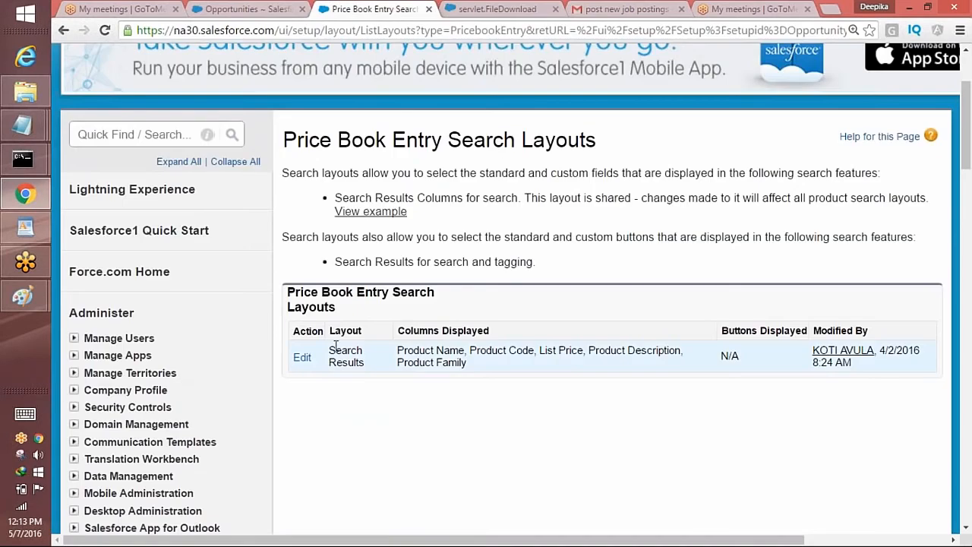
click(302, 357)
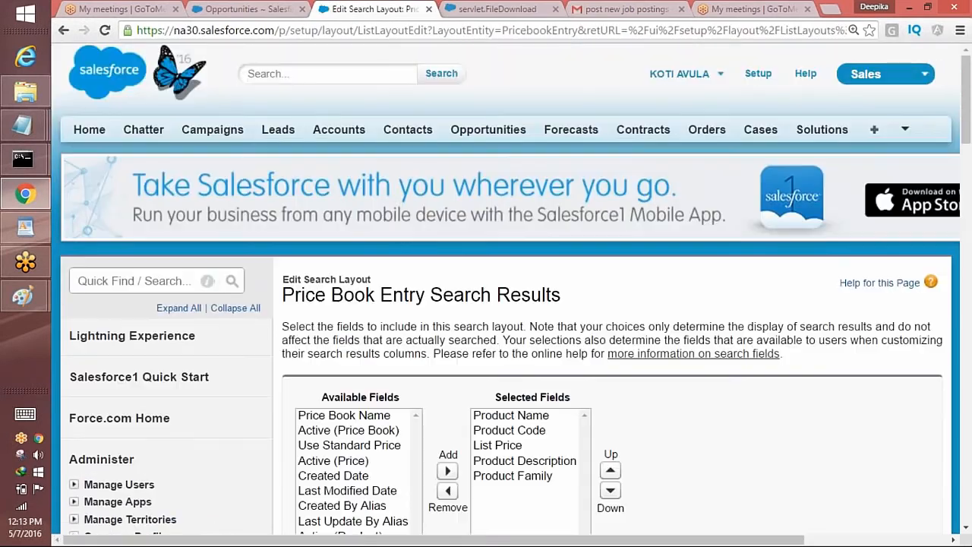
Search Setup for "opp" and open the search layouts directly under Opportunities.
click(151, 280)
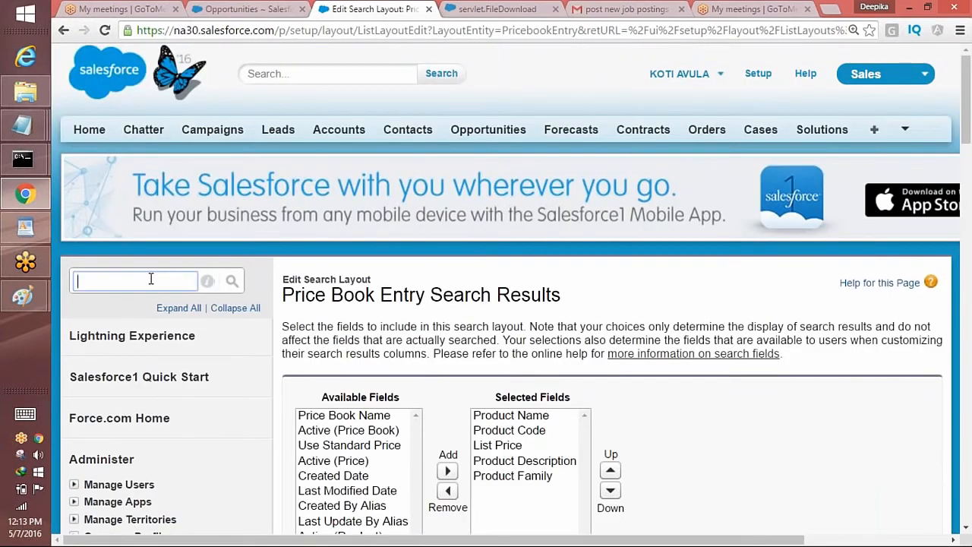
text(sea)
key(BackSpace)
key(BackSpace)
key(BackSpace)
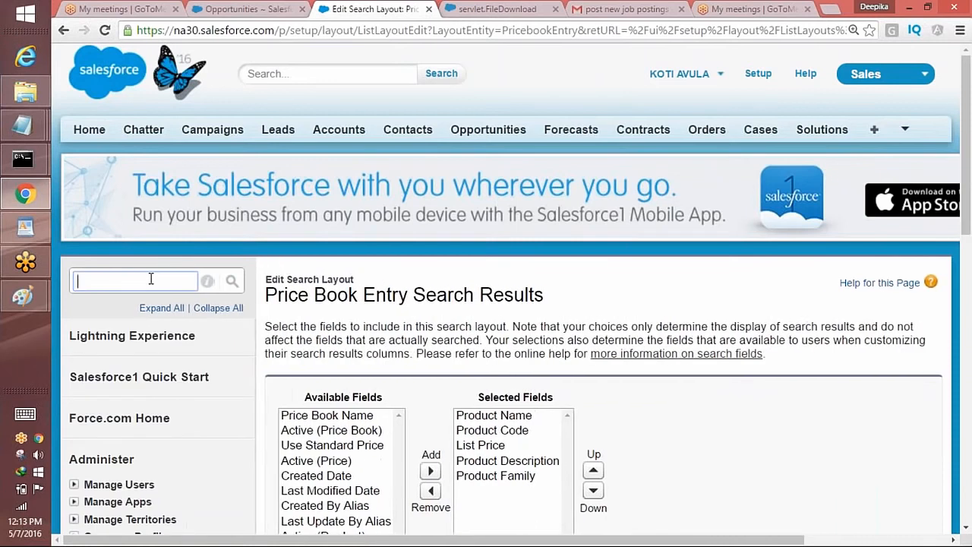
text(opp)
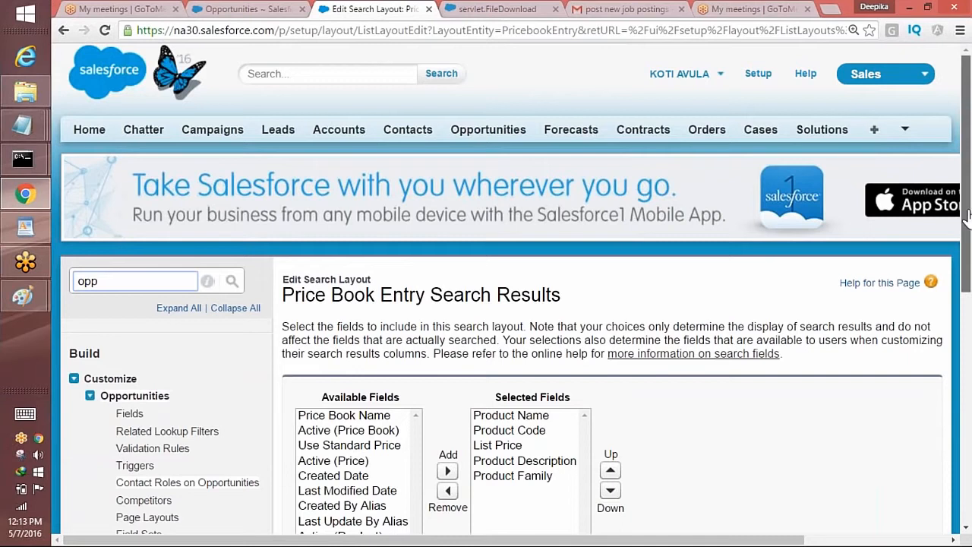
drag(966, 214, 960, 354)
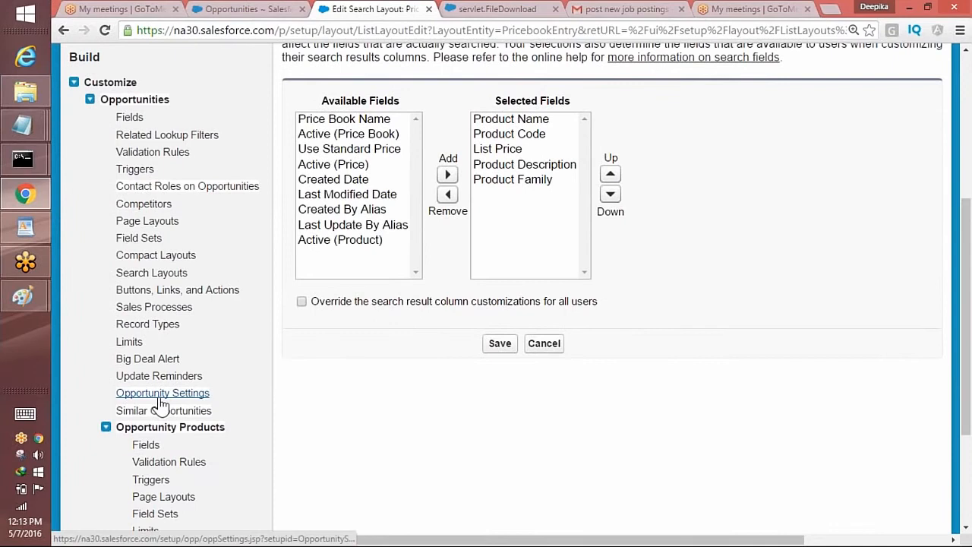
click(141, 273)
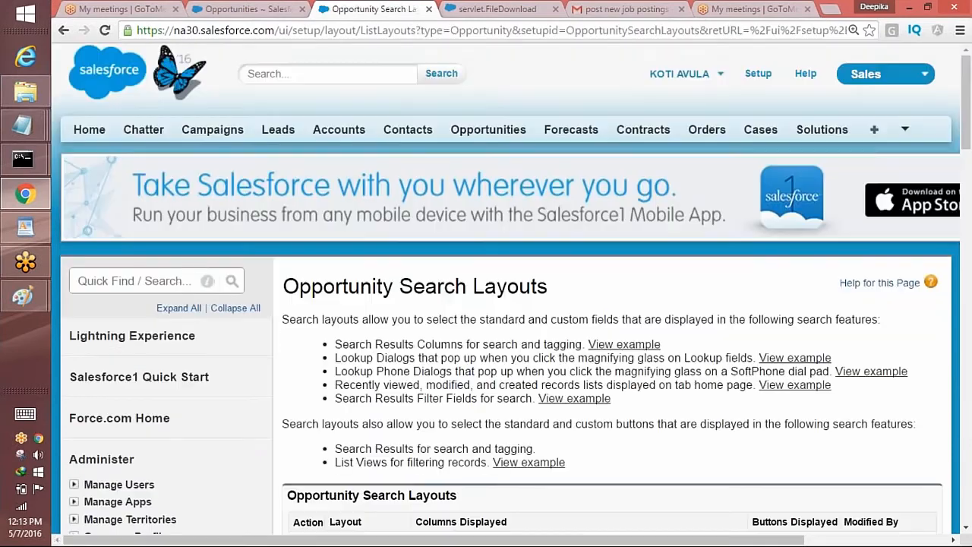
Open the Opportunities List View search layout for editing.
drag(967, 114, 968, 181)
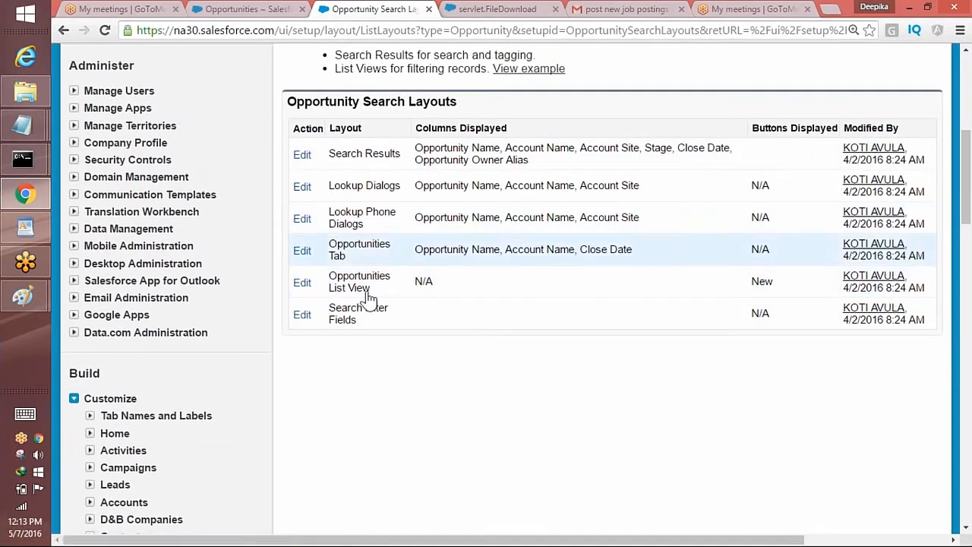
click(302, 284)
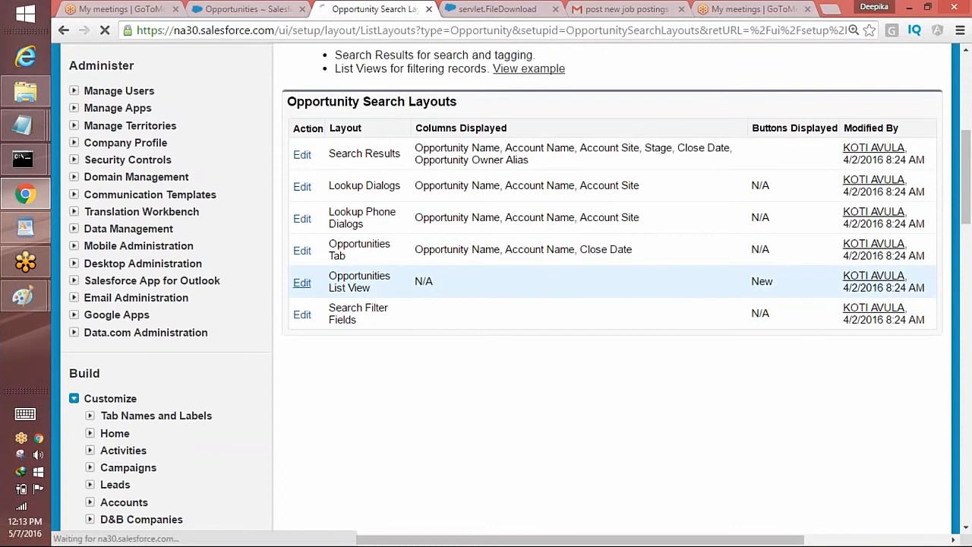
drag(968, 98, 968, 133)
Return to the installation guide and examine how Step 11 adds the planning wall button to the Opportunities List View.
click(593, 11)
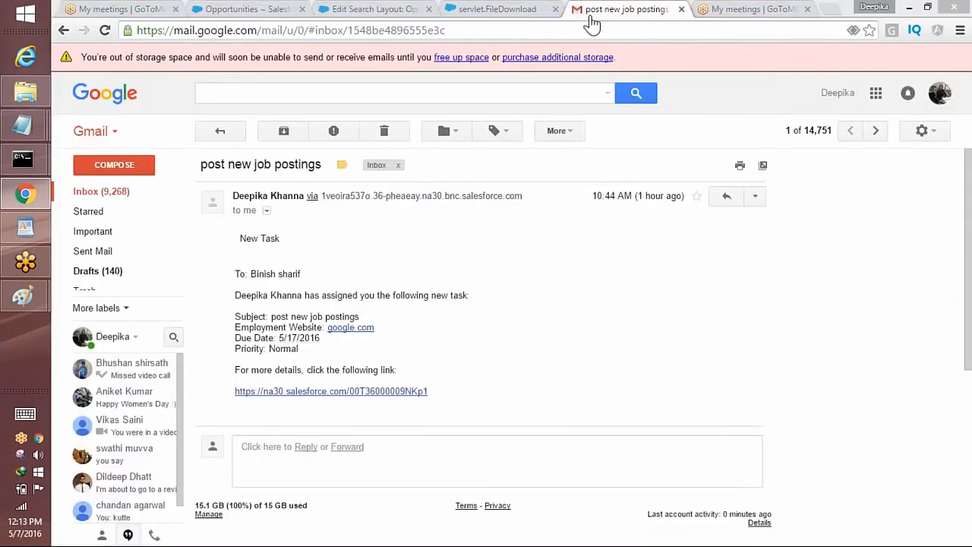
click(501, 9)
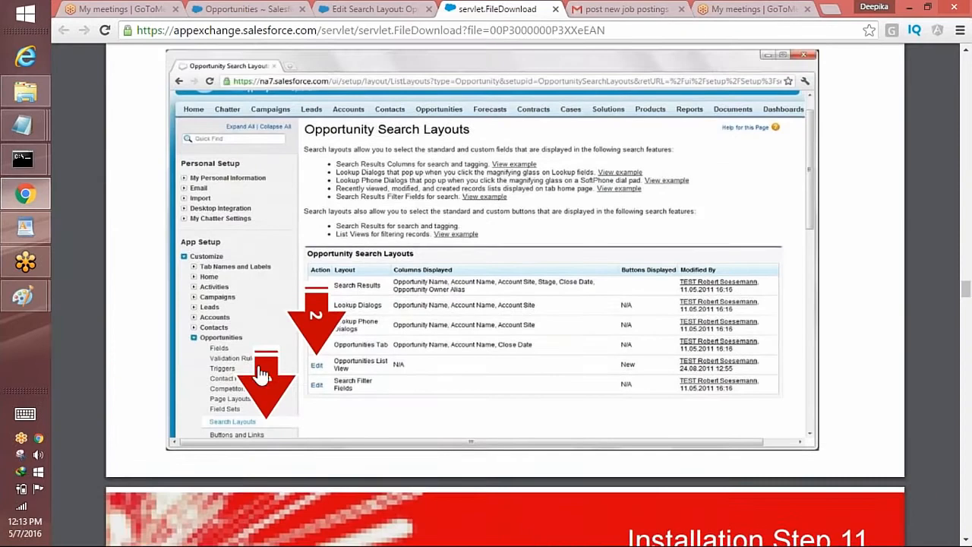
scroll(269, 239, down, 8)
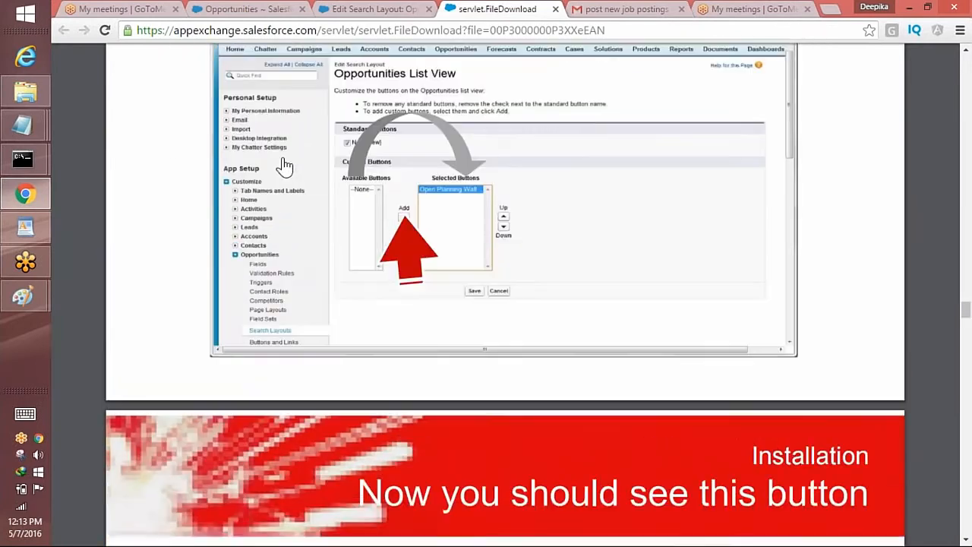
Add the Open Planning Wall custom button to the selected buttons of the Opportunities List View layout and save it.
scroll(285, 166, up, 1)
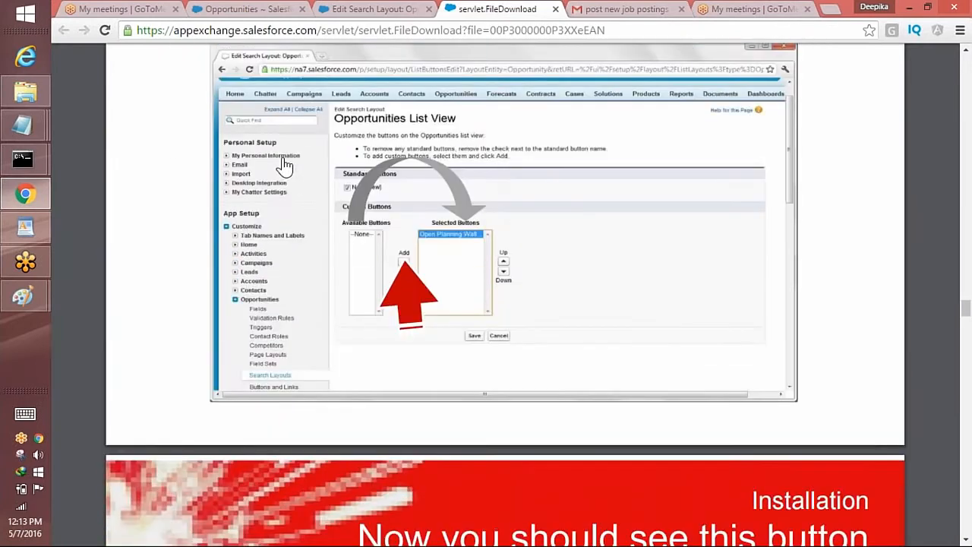
click(345, 9)
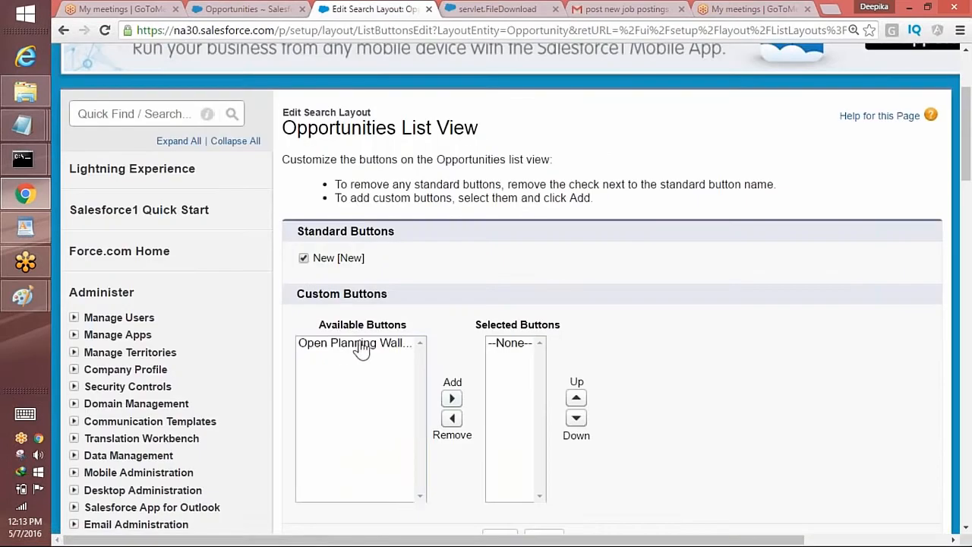
click(358, 343)
click(452, 399)
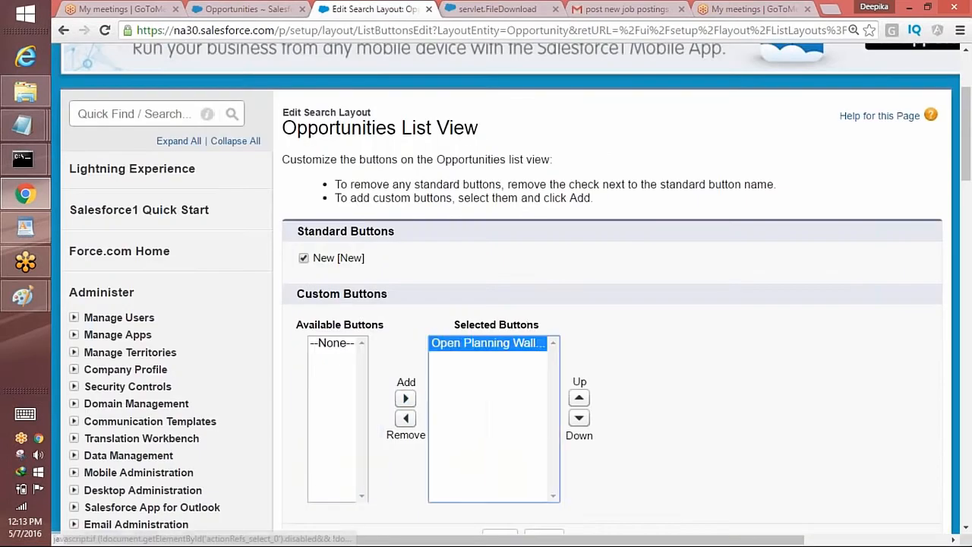
scroll(357, 96, down, 3)
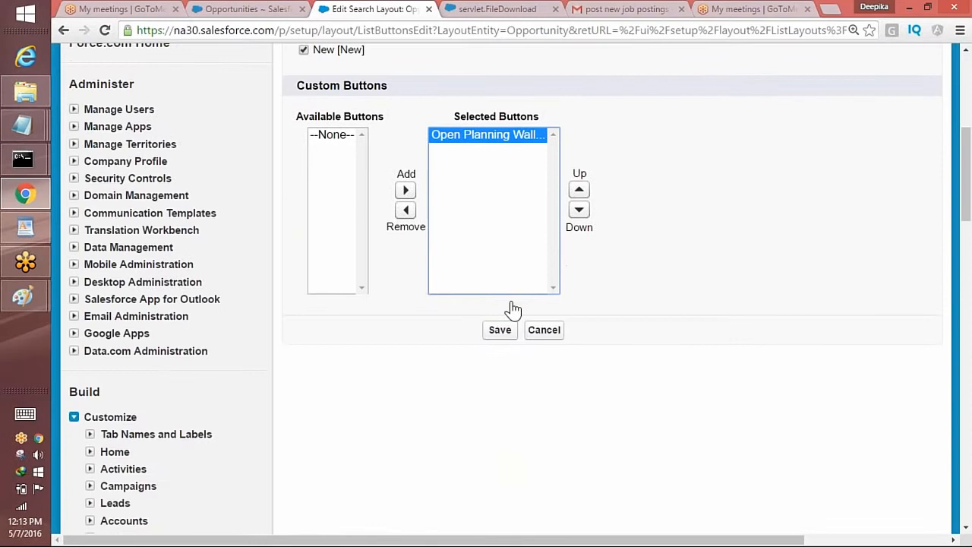
click(500, 330)
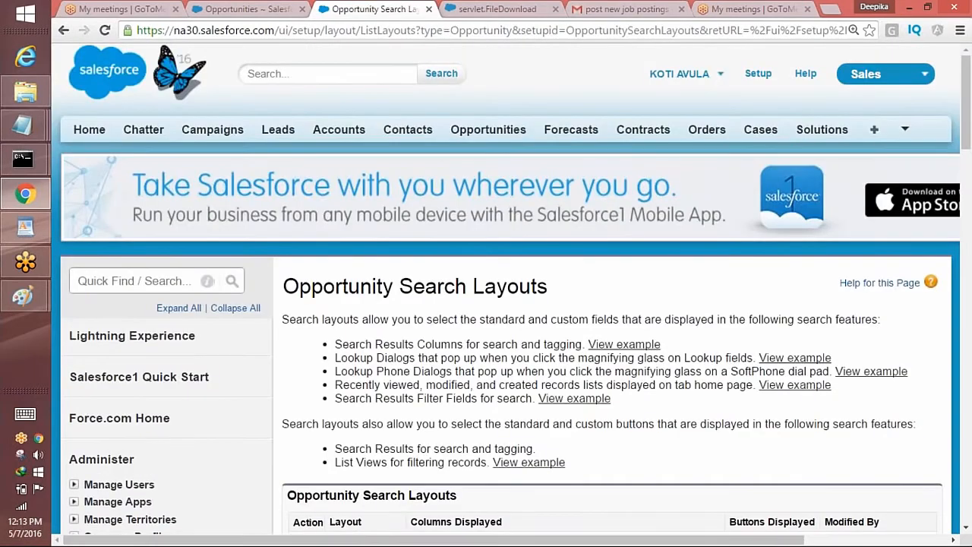
Display the All Opportunities list view and open the planning wall from it in a maximized window.
scroll(337, 294, down, 3)
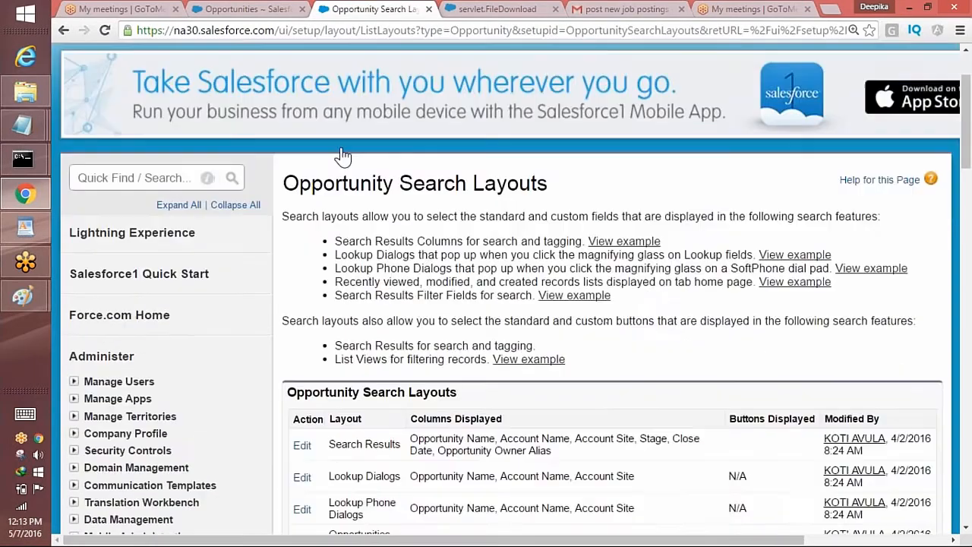
scroll(345, 243, up, 3)
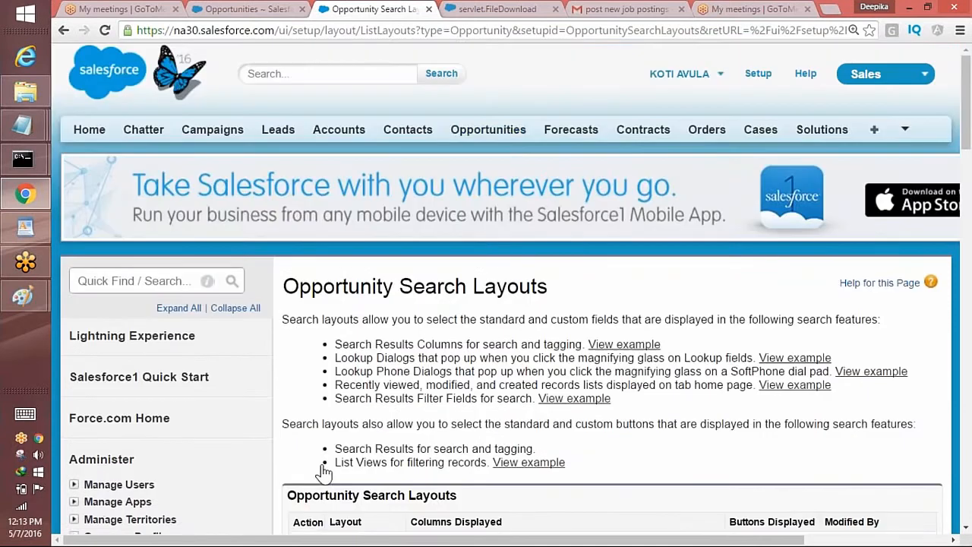
click(489, 133)
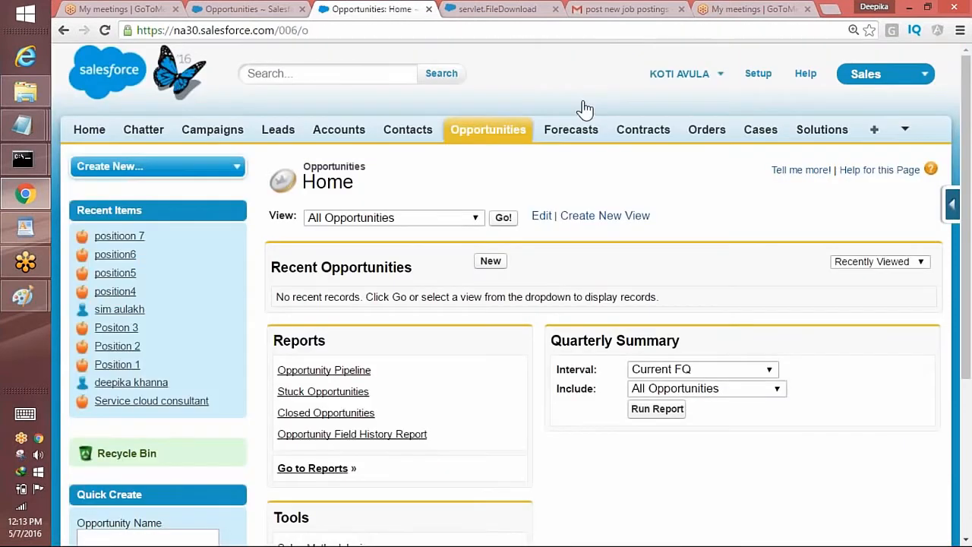
click(503, 218)
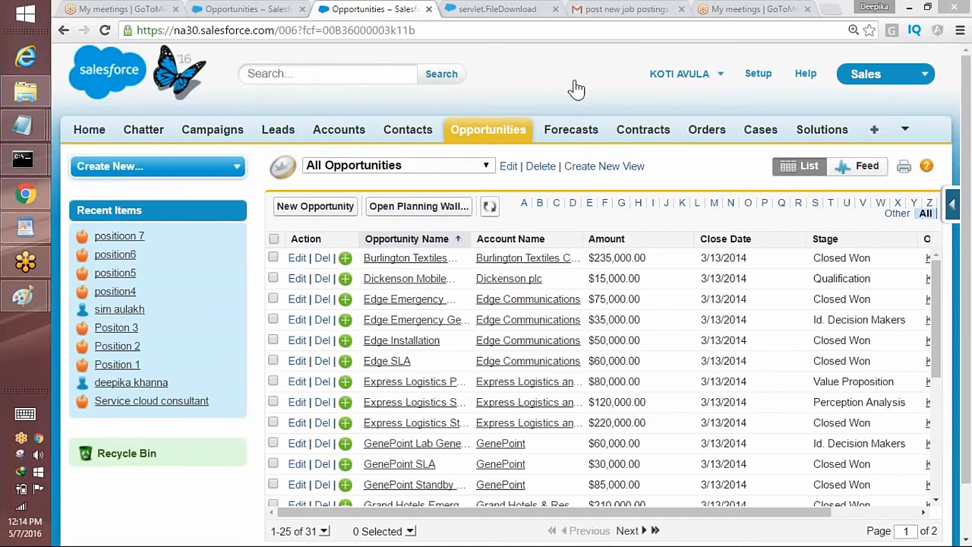
click(413, 213)
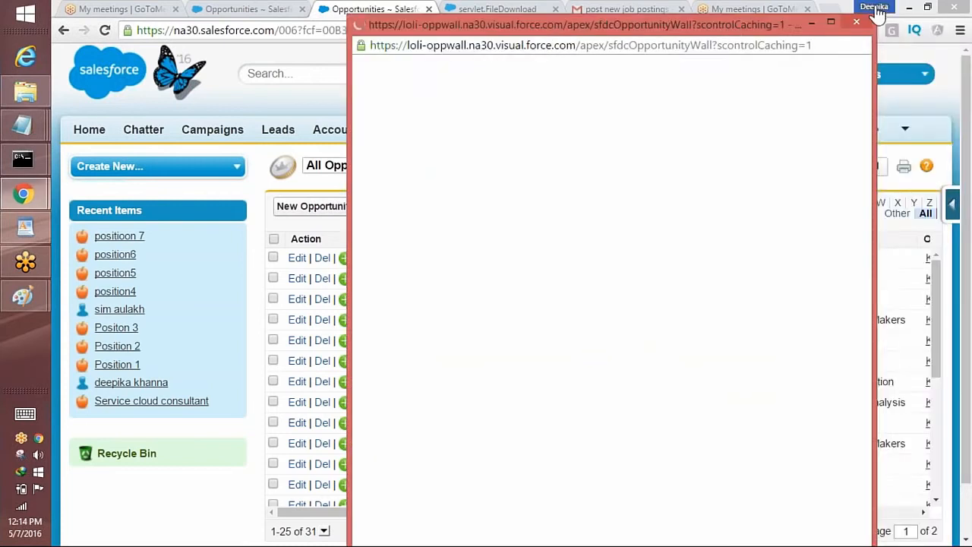
click(833, 23)
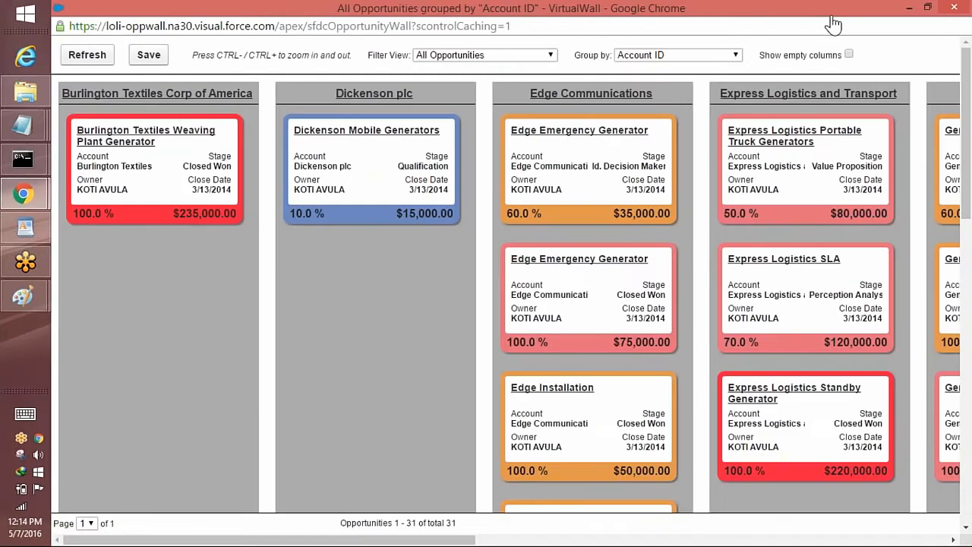
Refresh the planning wall and move the Express Logistics SLA card below the Express Logistics Standby Generator card.
click(87, 55)
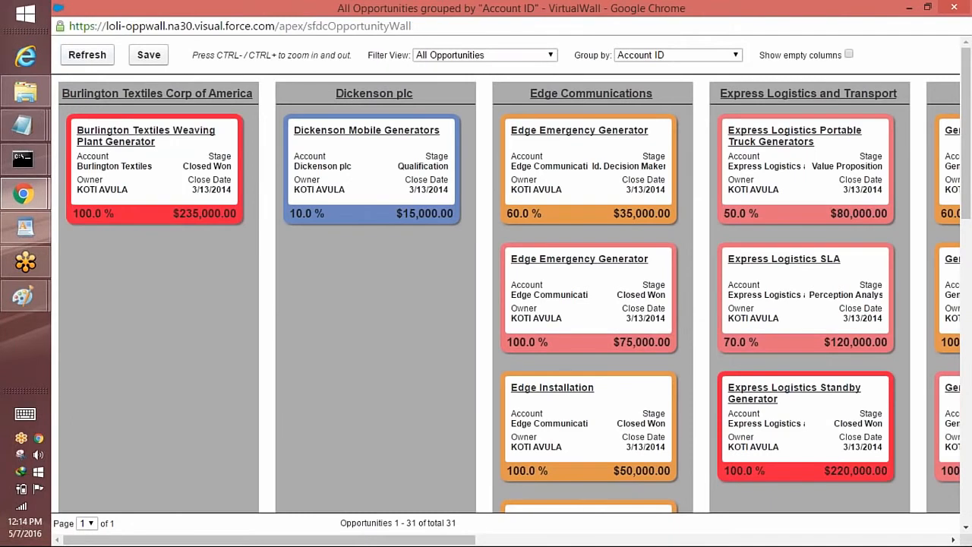
scroll(336, 343, right, 3)
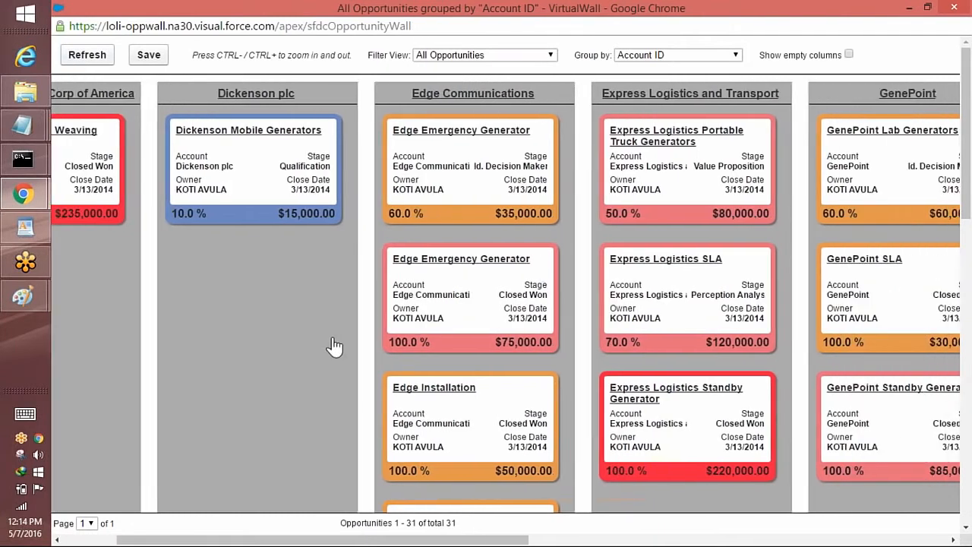
drag(177, 309, 301, 319)
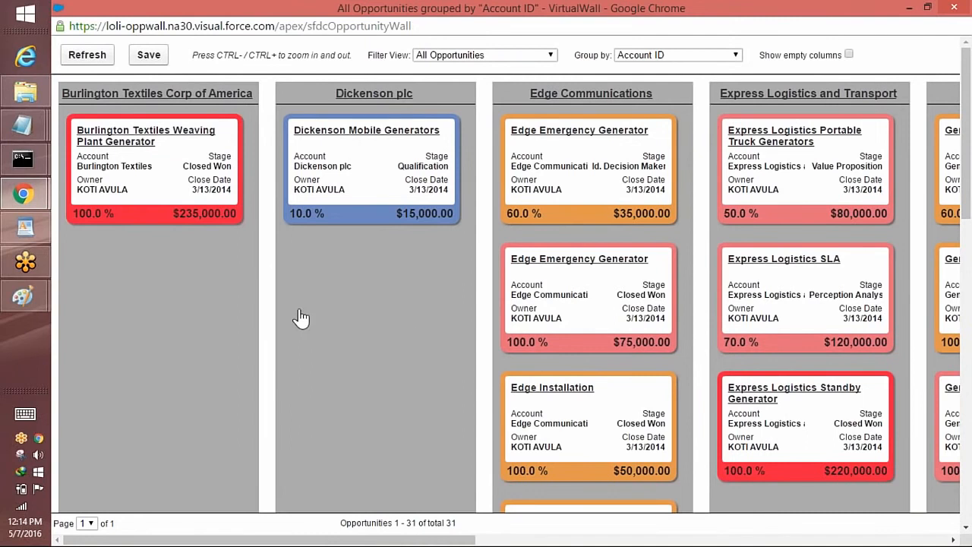
drag(412, 338, 340, 344)
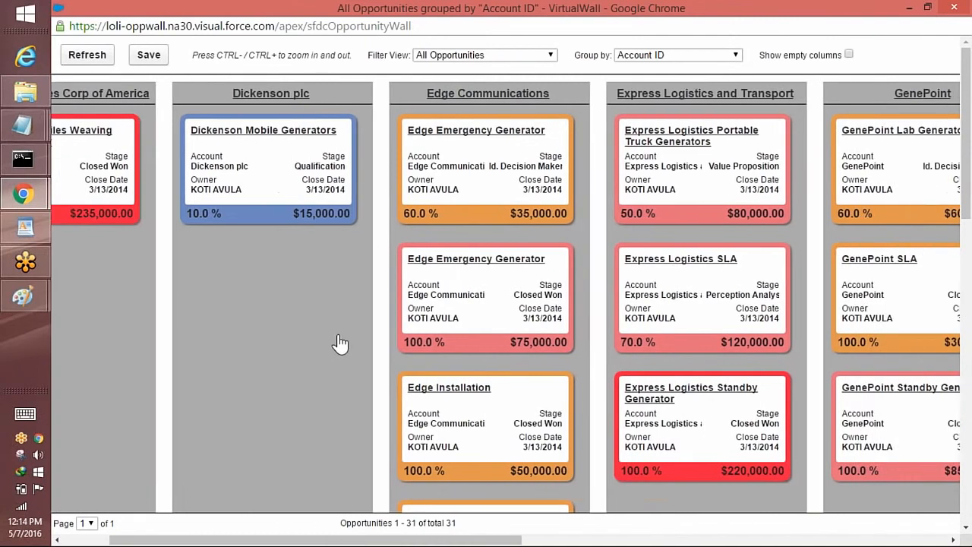
drag(631, 351, 629, 411)
drag(815, 253, 563, 253)
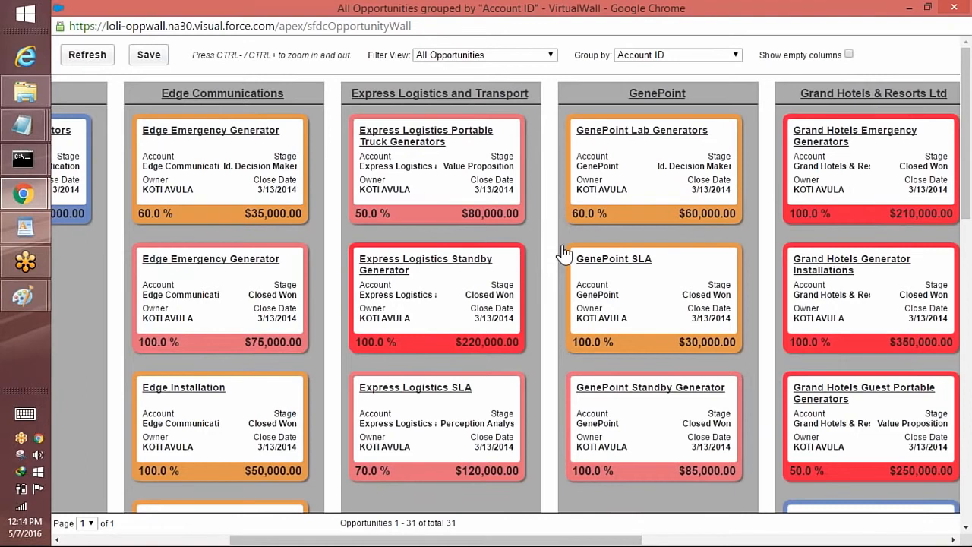
Filter the planning wall to the Won view and look through its account columns.
click(492, 57)
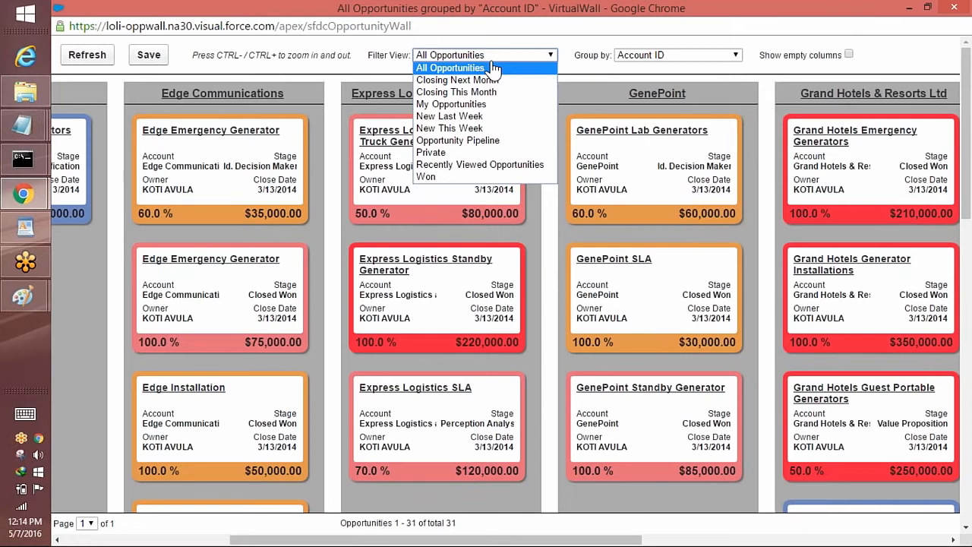
click(429, 176)
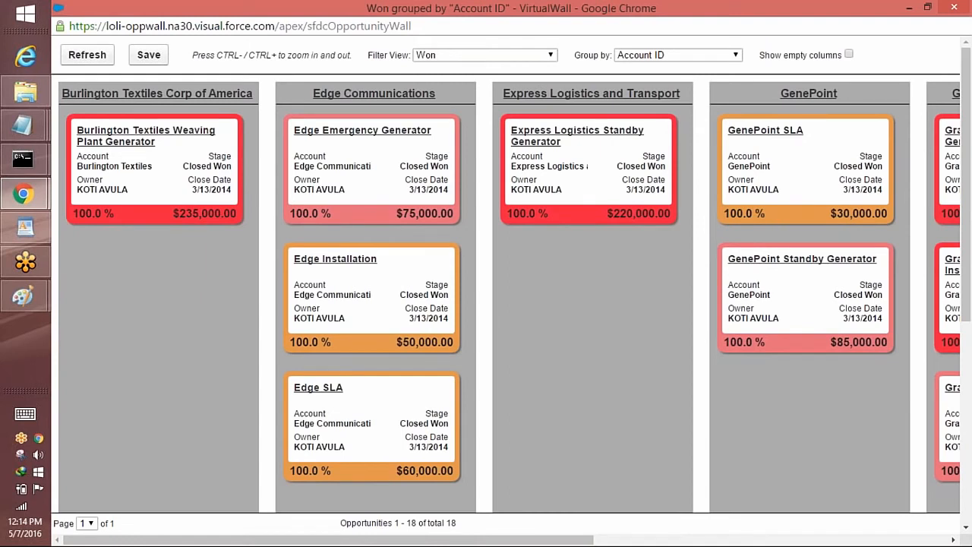
drag(485, 544, 565, 543)
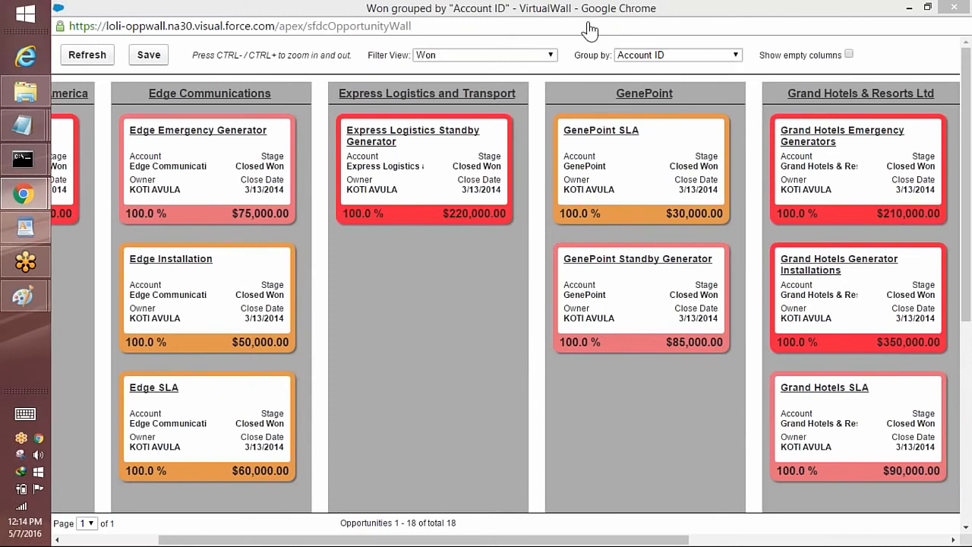
Minimize the planning wall window, close the installation guide and return to the Opportunities list.
click(909, 8)
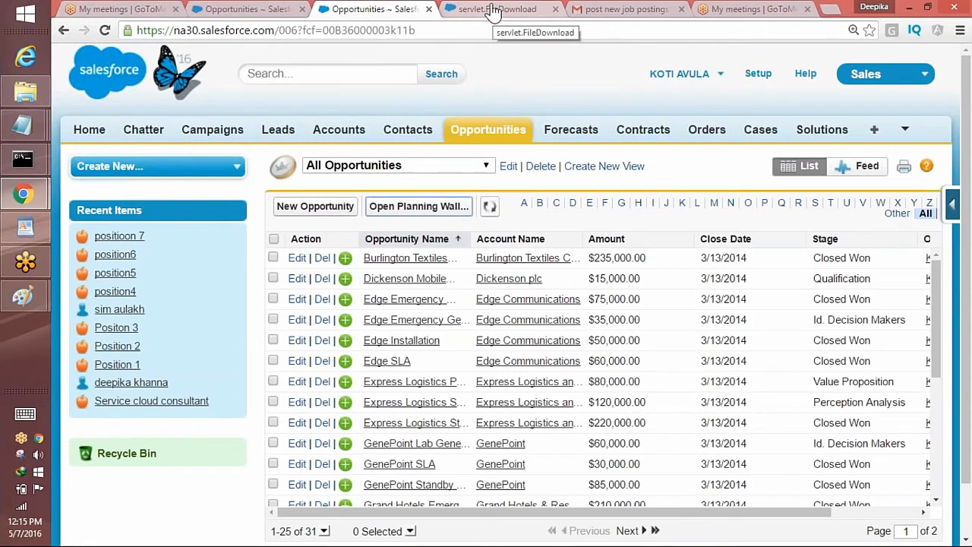
drag(494, 12, 911, 15)
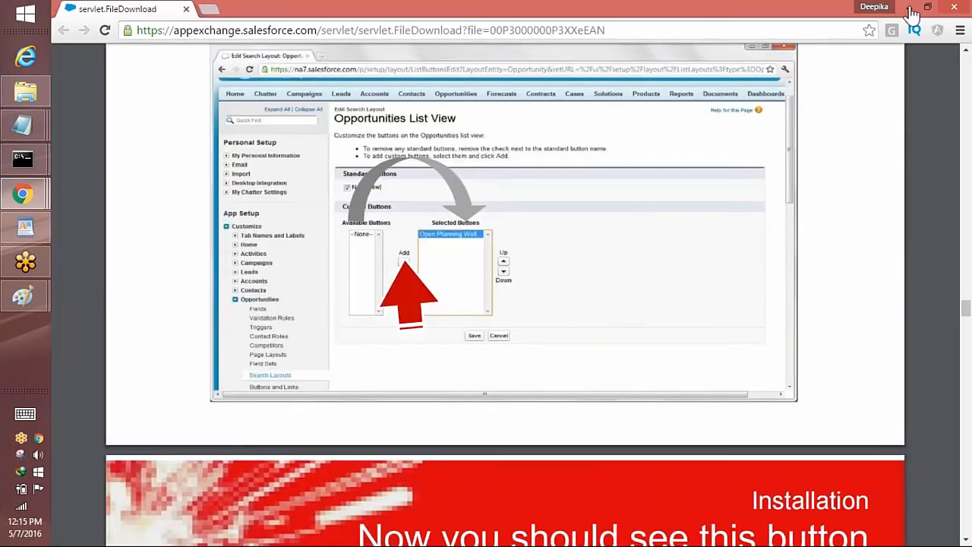
click(186, 9)
click(373, 8)
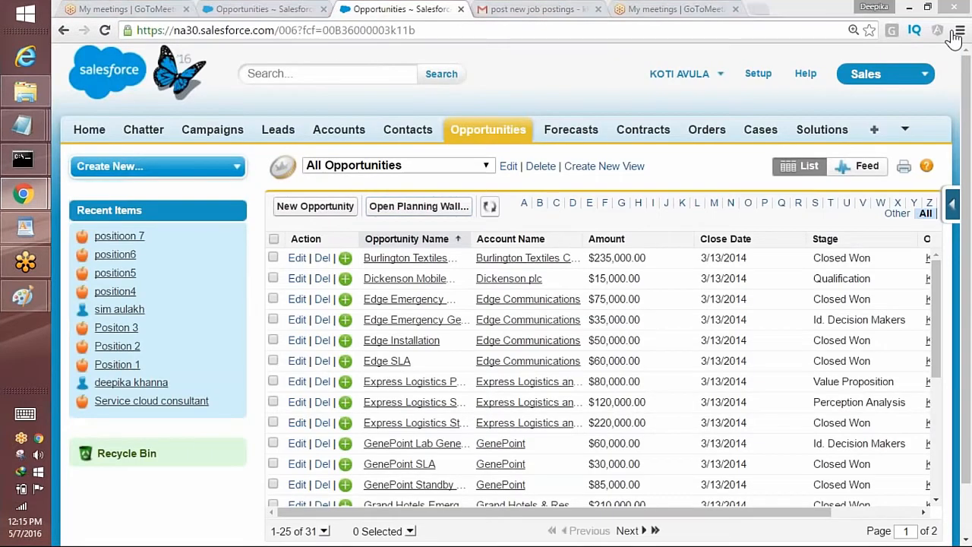
Open AppExchange from the Salesforce app selector.
click(917, 76)
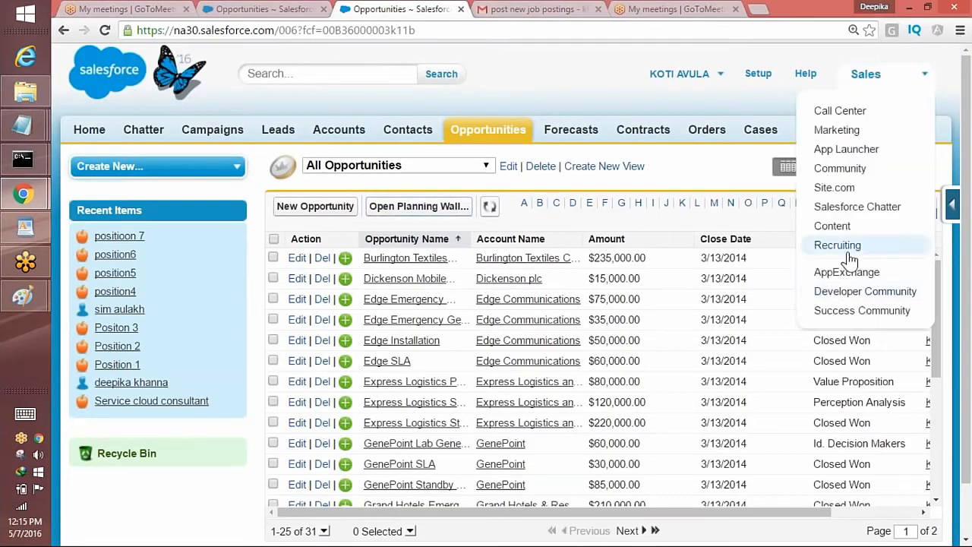
click(845, 272)
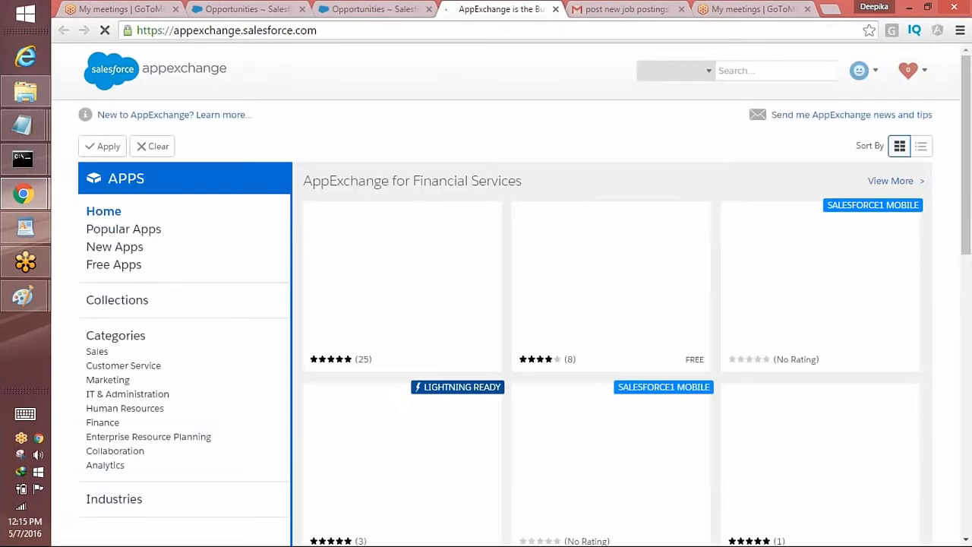
drag(969, 103, 969, 116)
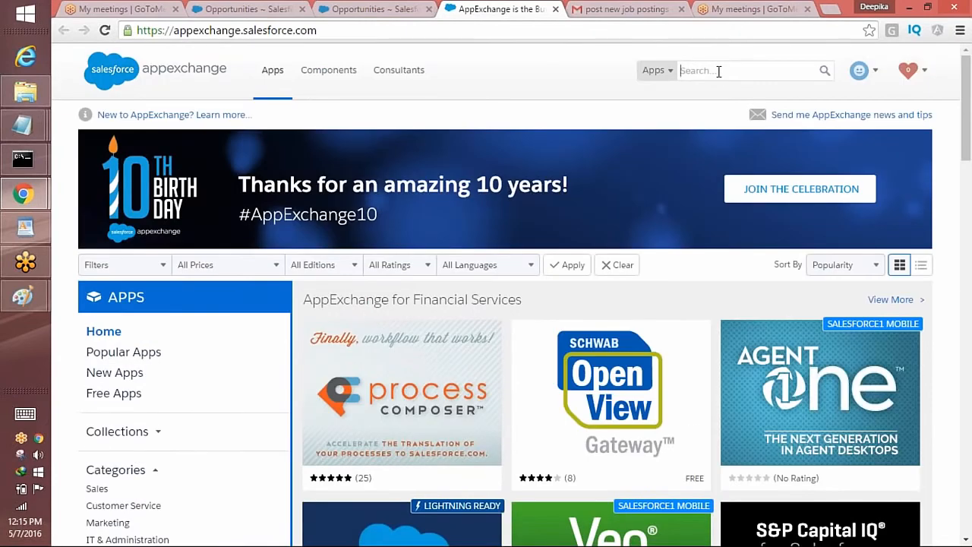
text(me)
key(BackSpace)
text(t)
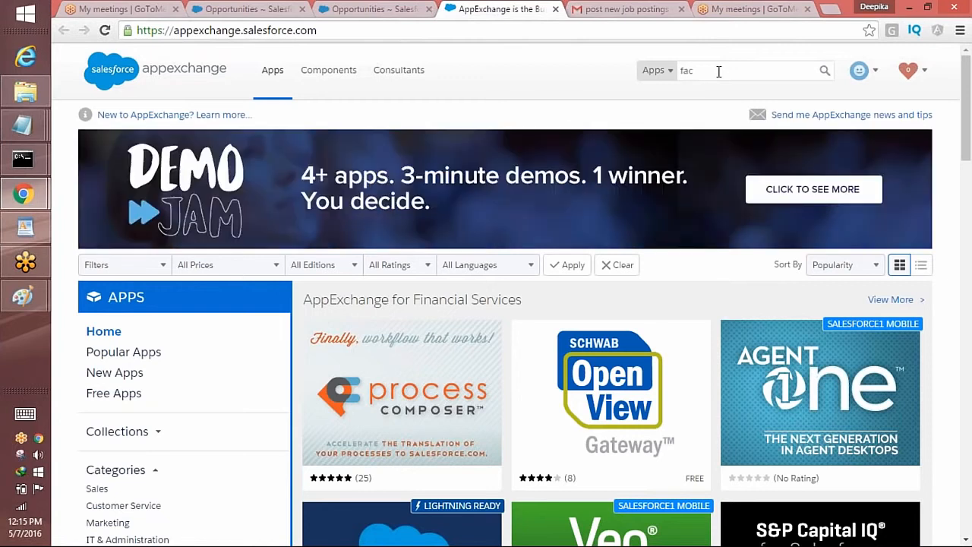
key(BackSpace)
key(BackSpace)
key(BackSpace)
text(ui)
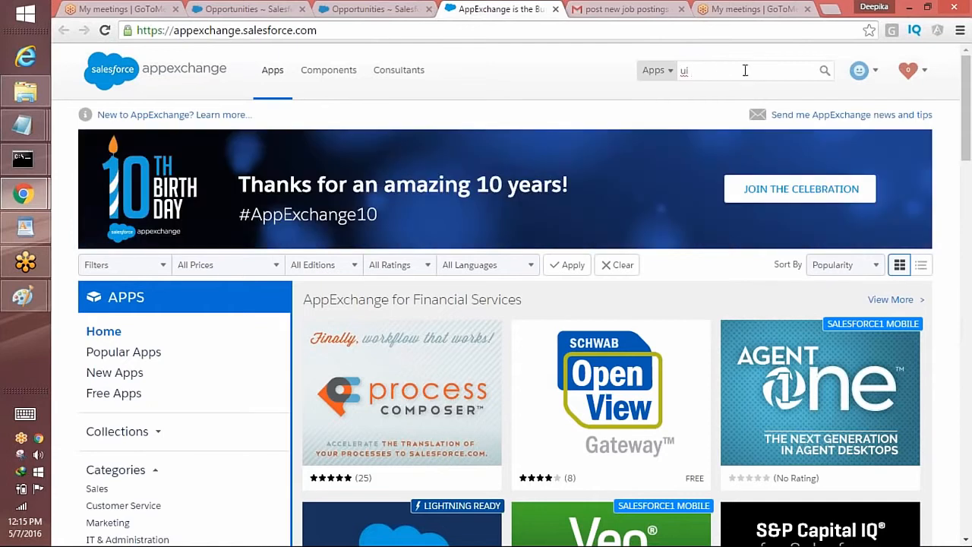
drag(742, 71, 672, 77)
key(BackSpace)
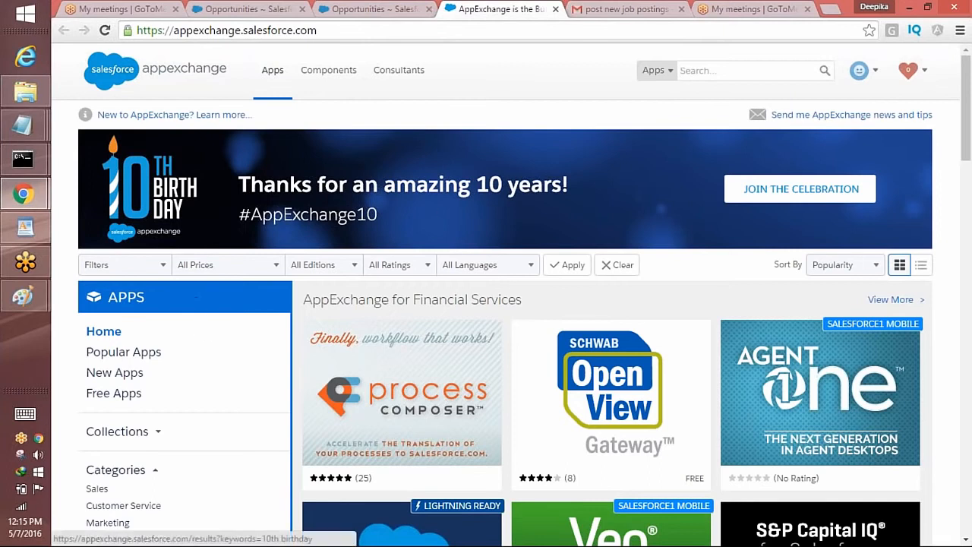
Search the AppExchange apps for "field tracking".
text(tield)
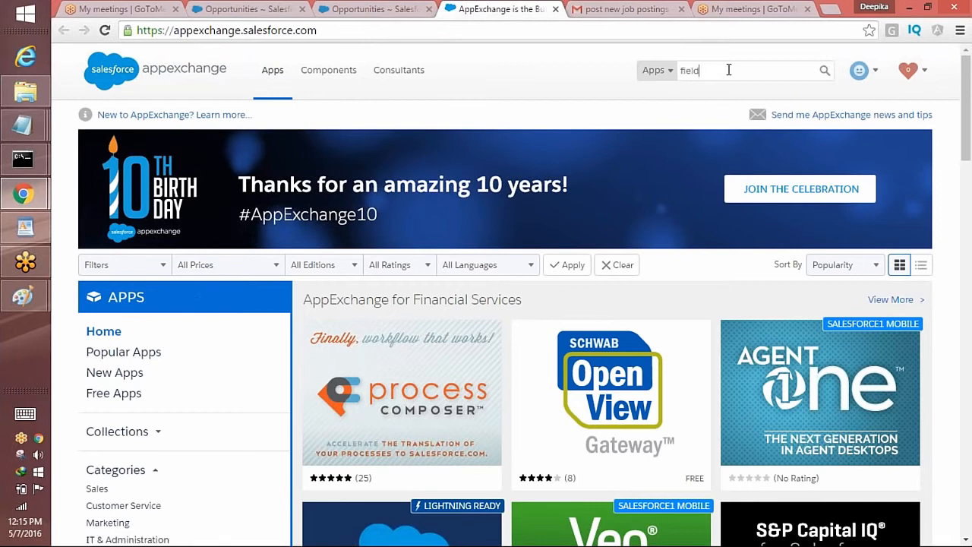
text( trac)
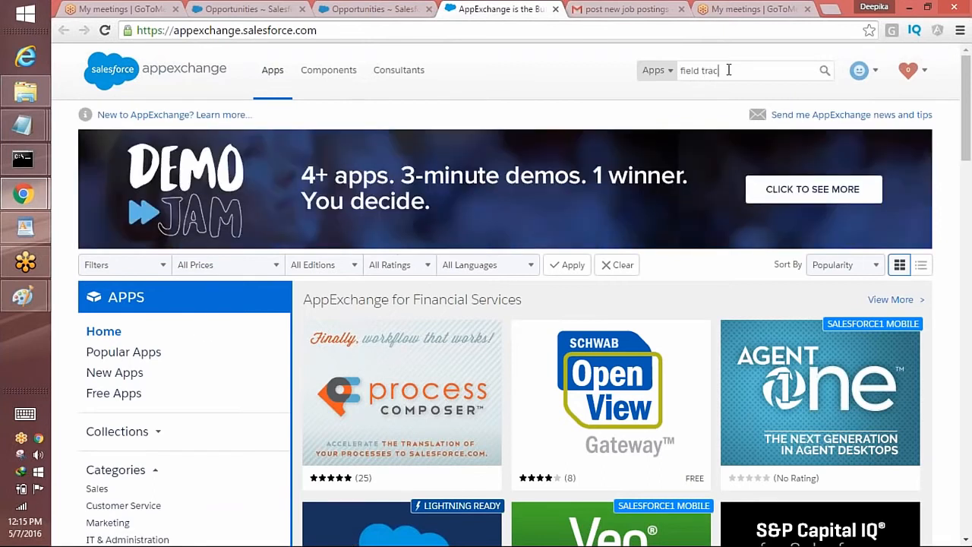
text(king)
key(Return)
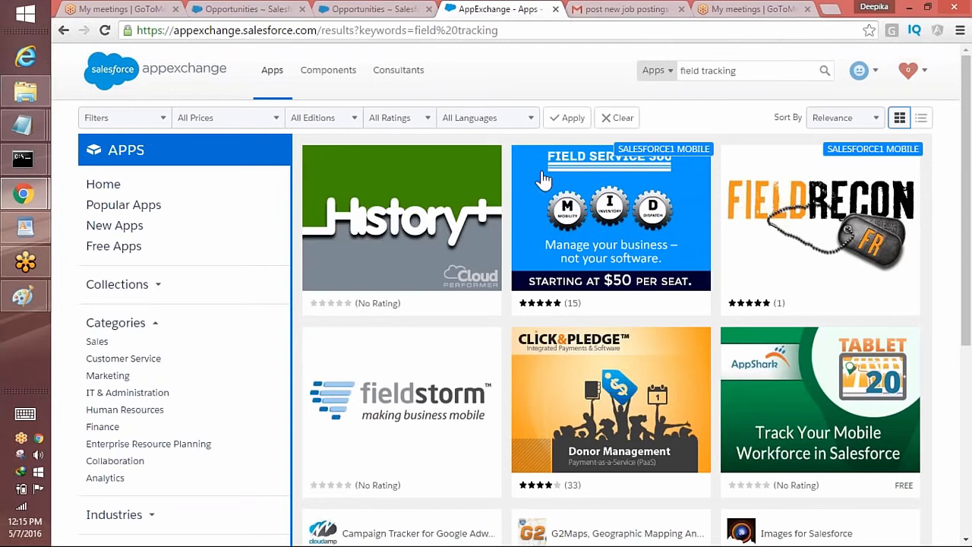
Refine the AppExchange app search to "field history tracking".
mouse_move(969, 135)
mouse_down()
mouse_move(967, 341)
mouse_move(966, 140)
mouse_up()
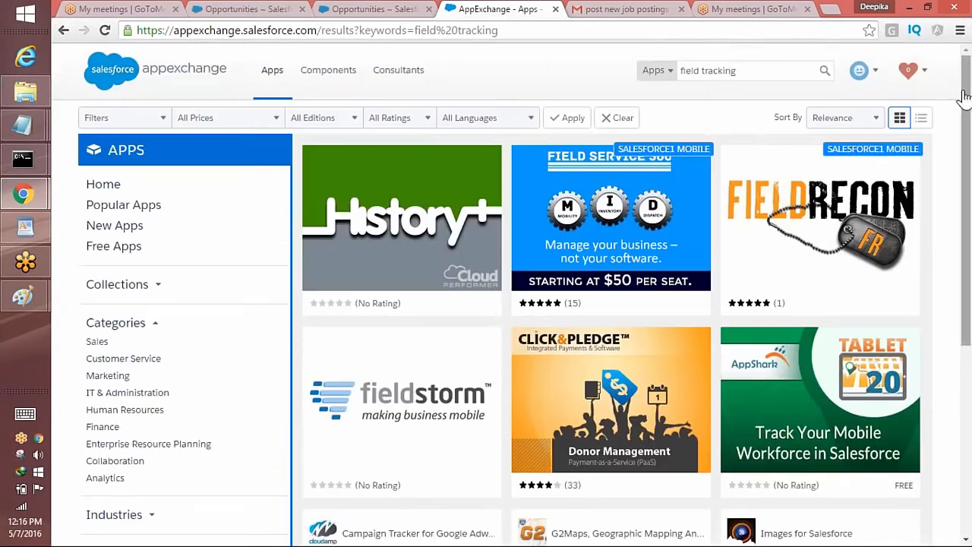
double_click(710, 71)
text(histoo)
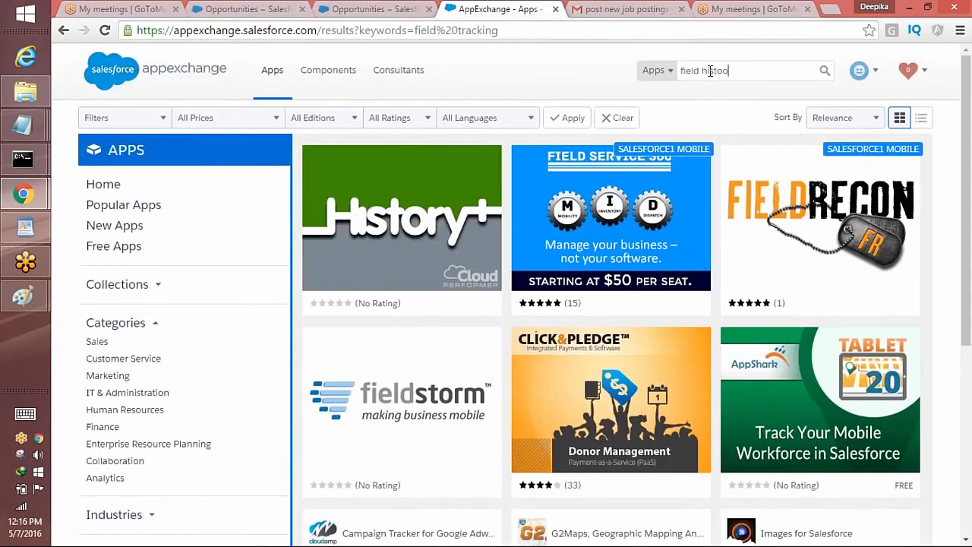
key(BackSpace)
text(ry tracking)
key(Return)
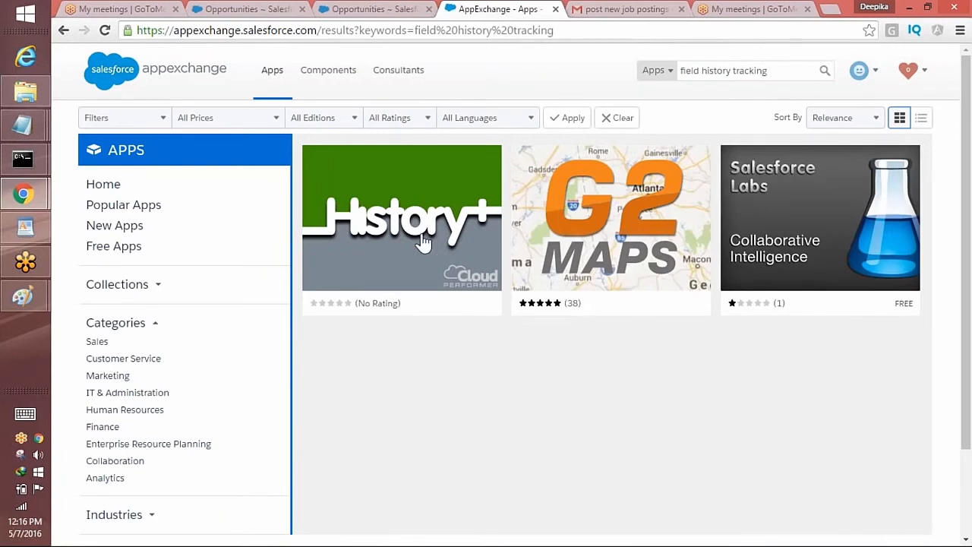
Shorten the AppExchange search term to "field" and run the search again.
double_click(715, 73)
drag(706, 74, 803, 68)
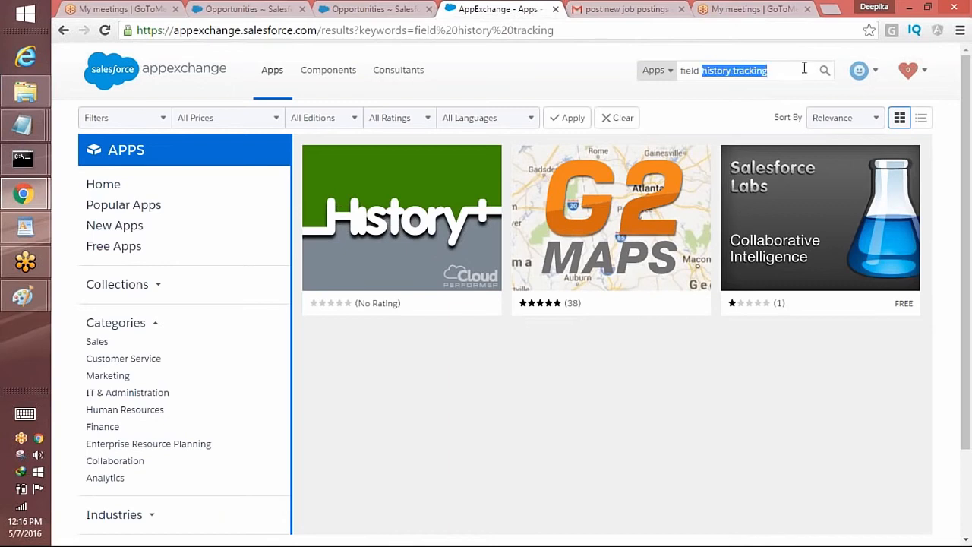
key(BackSpace)
key(BackSpace)
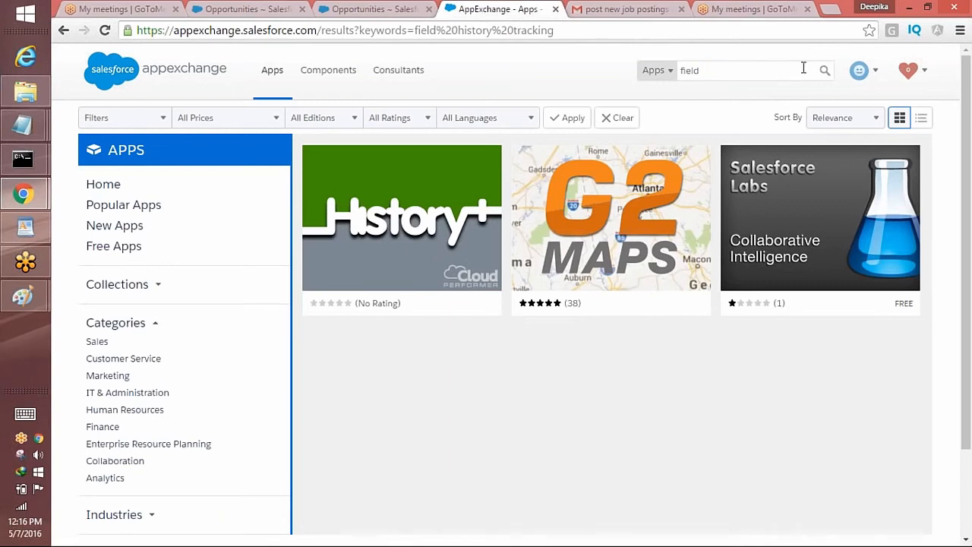
key(BackSpace)
text(d)
key(Return)
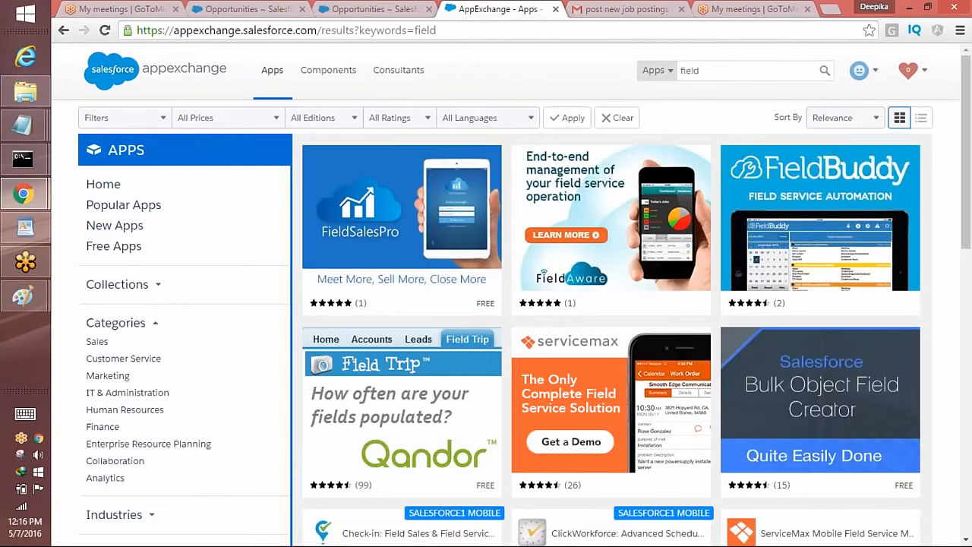
Find the free Field Trip app among the search results and open its listing.
scroll(825, 76, down, 1)
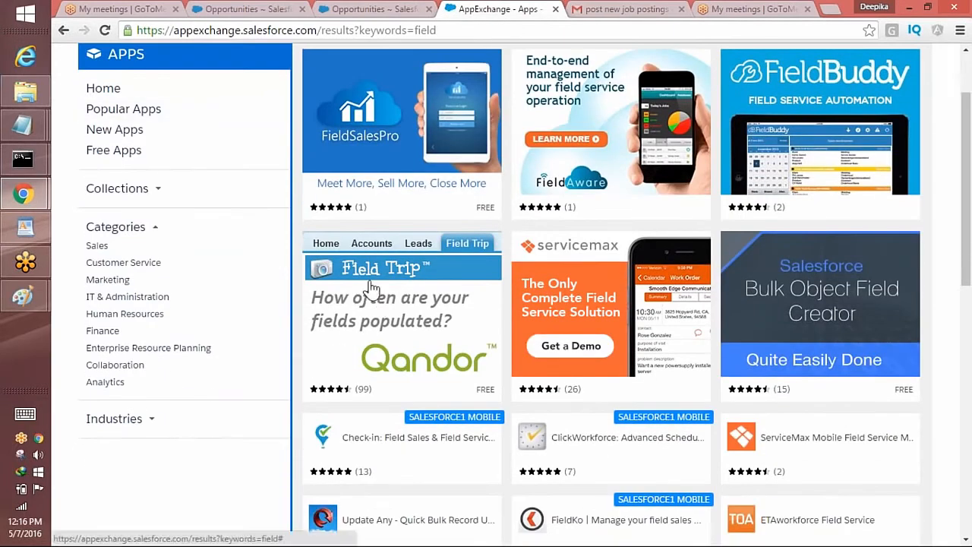
mouse_move(376, 298)
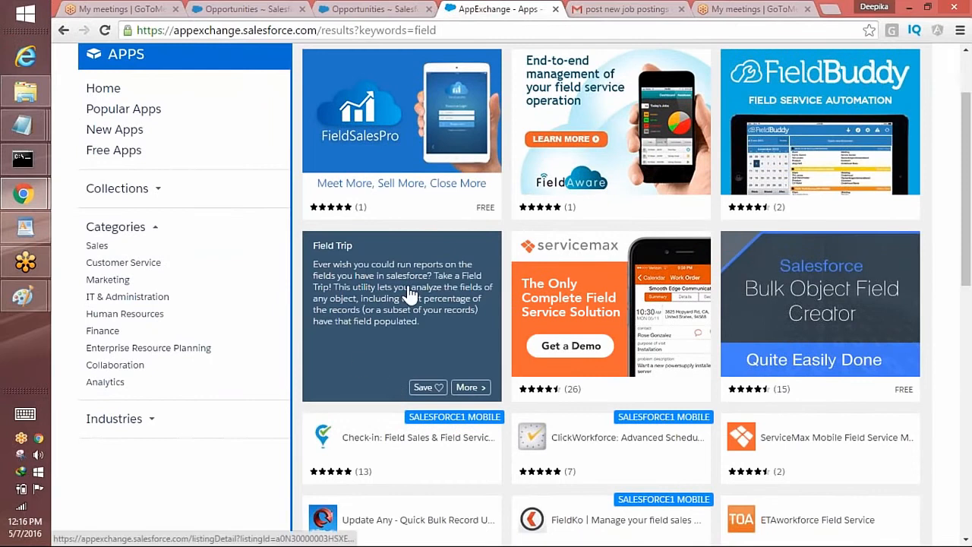
click(411, 295)
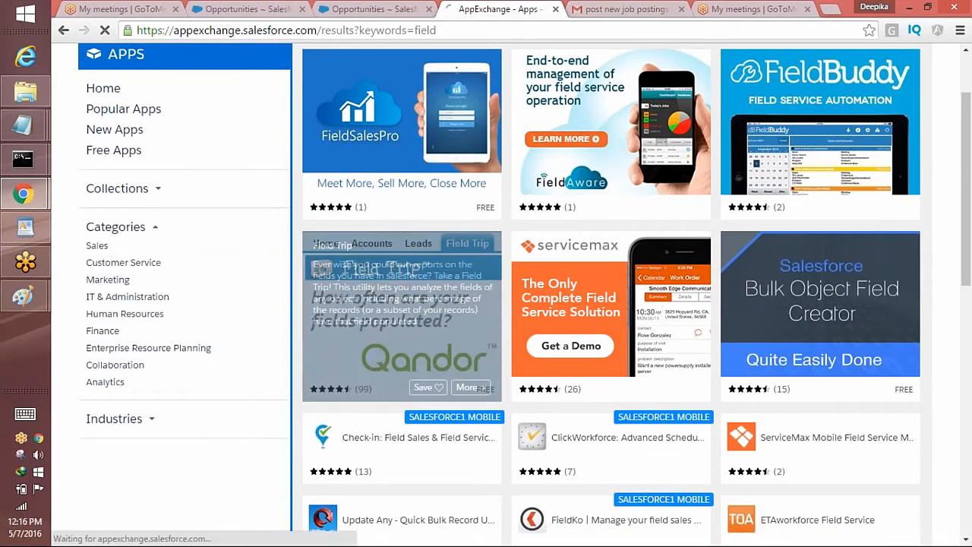
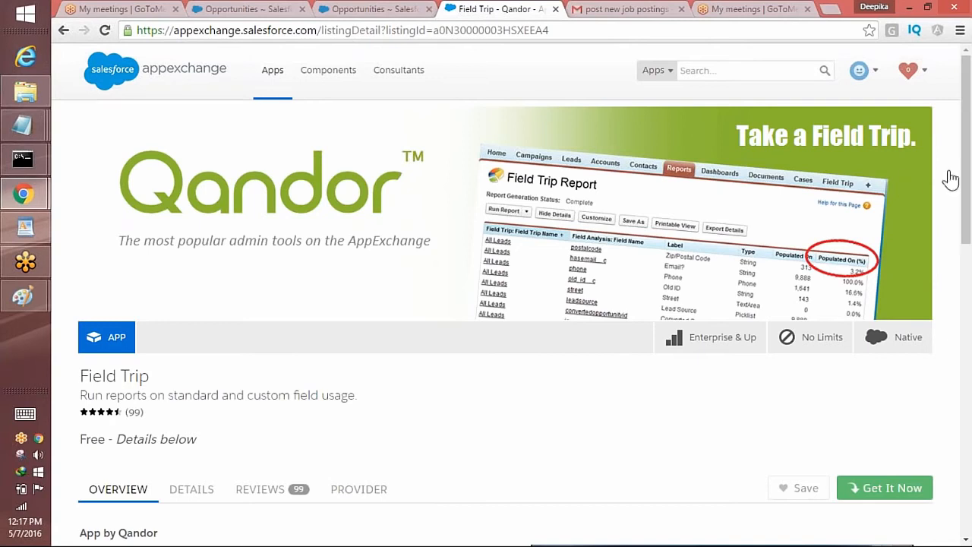
Review the Field Trip listing's install options and its details down to the customization guides.
drag(967, 180, 970, 204)
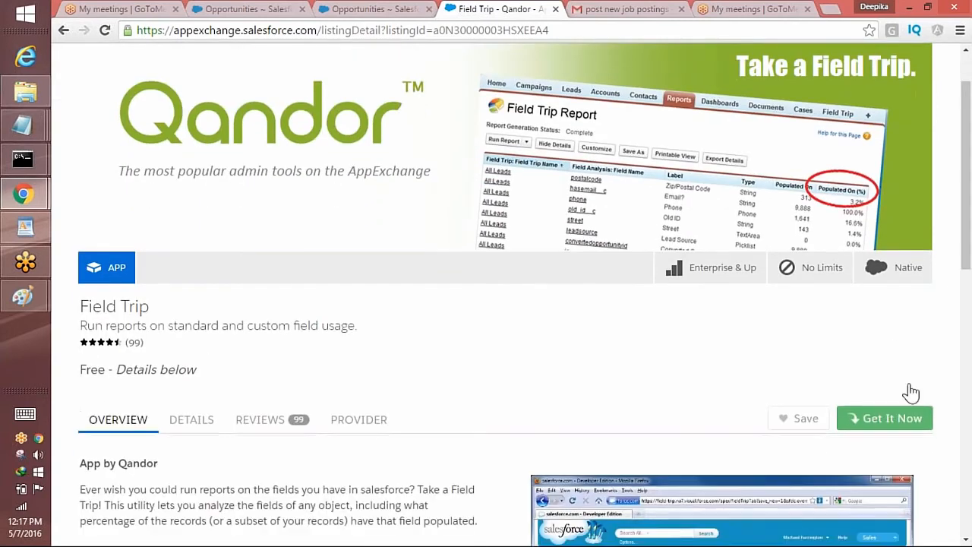
click(896, 425)
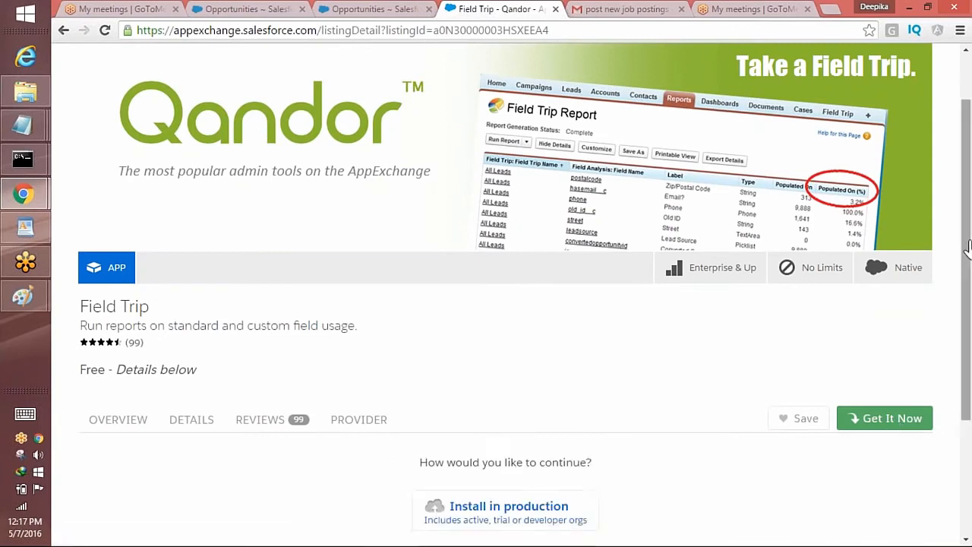
drag(960, 256, 959, 336)
click(196, 278)
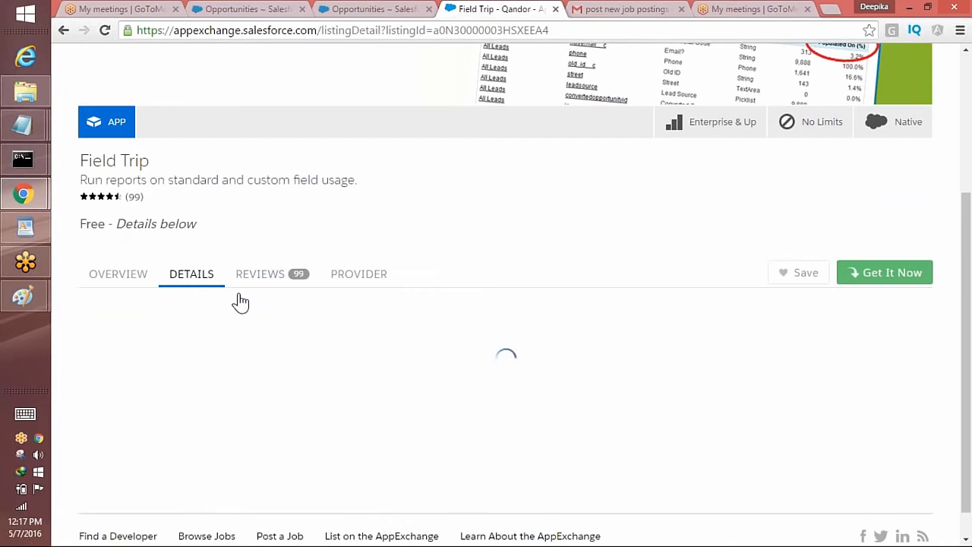
drag(968, 258, 966, 393)
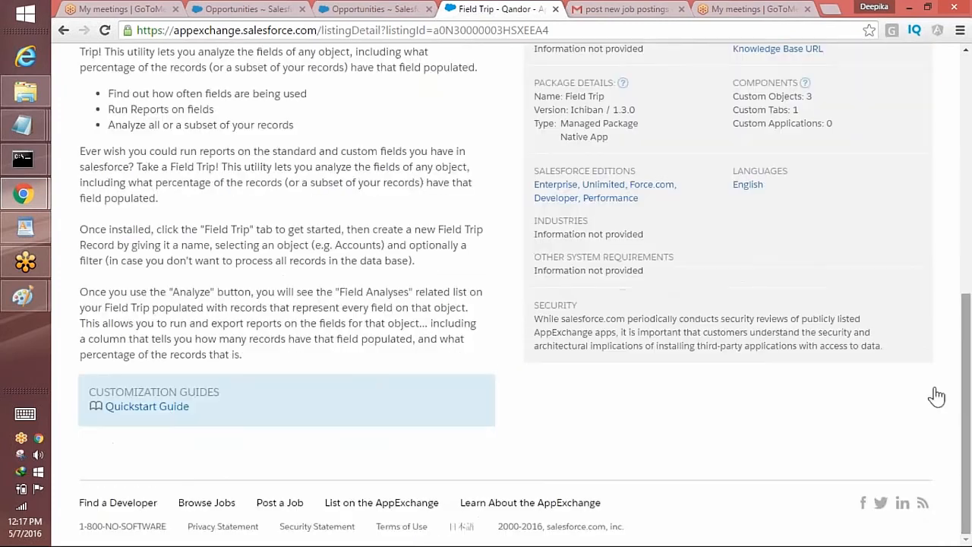
Download the Field Trip Quickstart Guide linked in the listing's details and view the PDF in Reader.
click(163, 414)
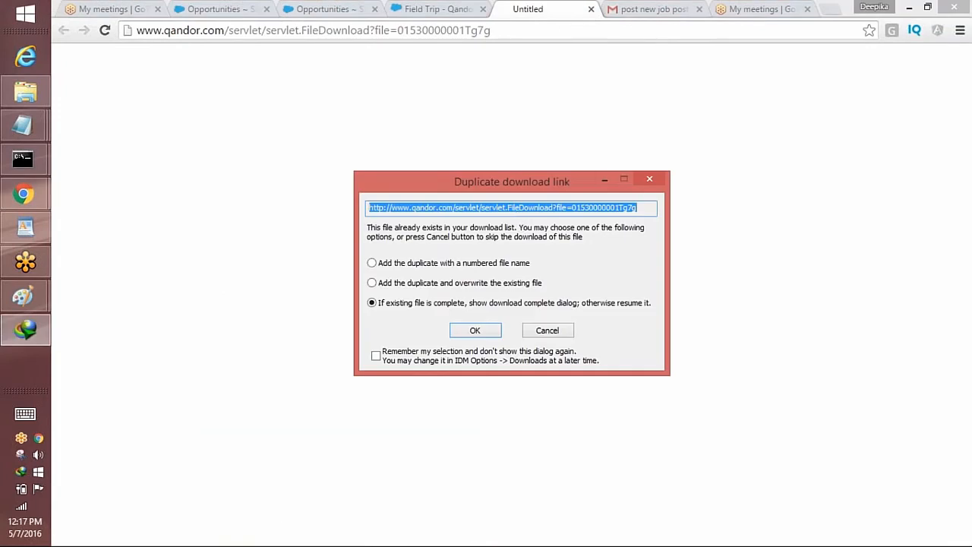
click(488, 330)
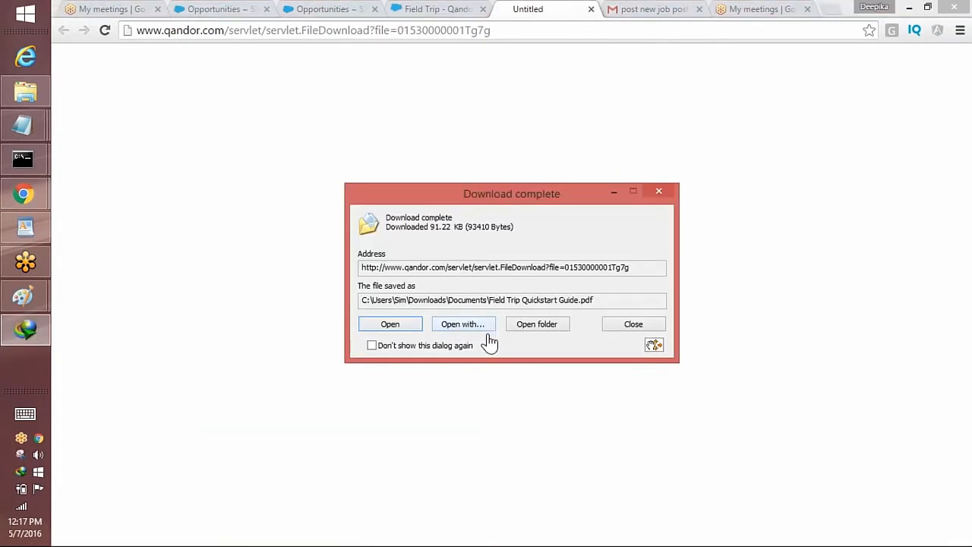
click(386, 325)
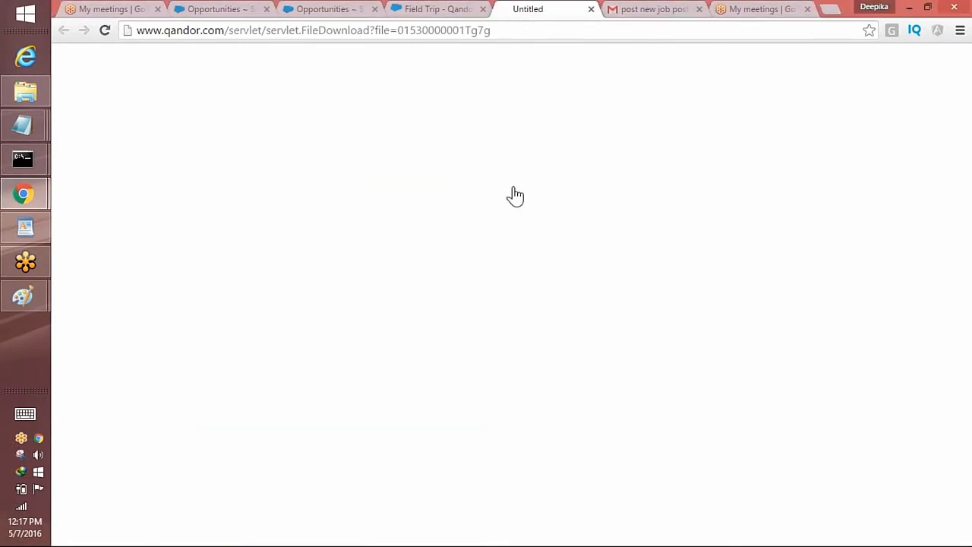
click(421, 9)
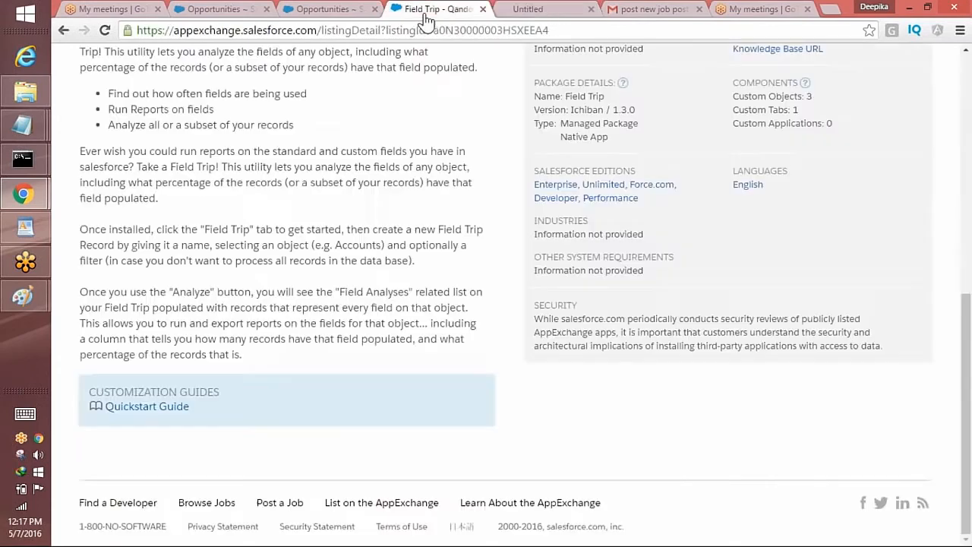
click(525, 9)
click(499, 34)
key(Return)
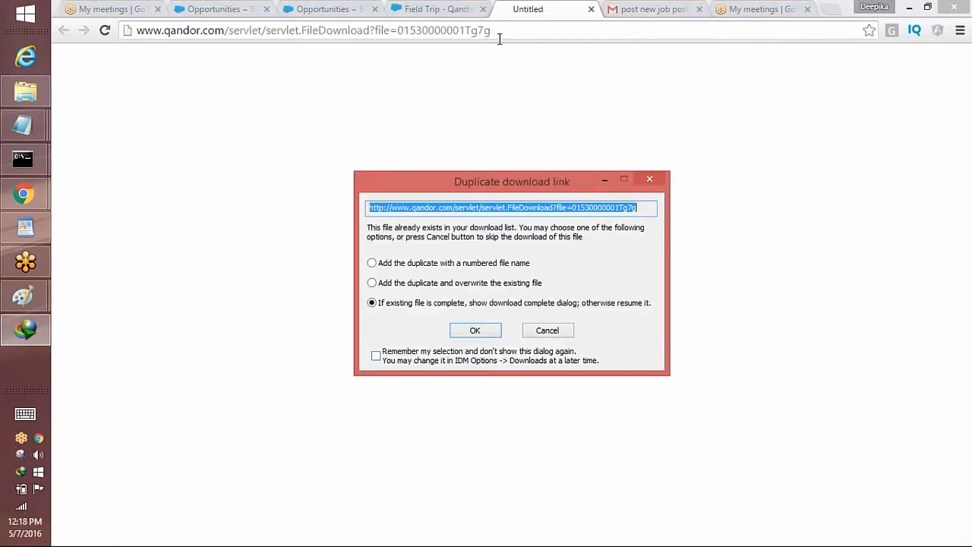
click(474, 333)
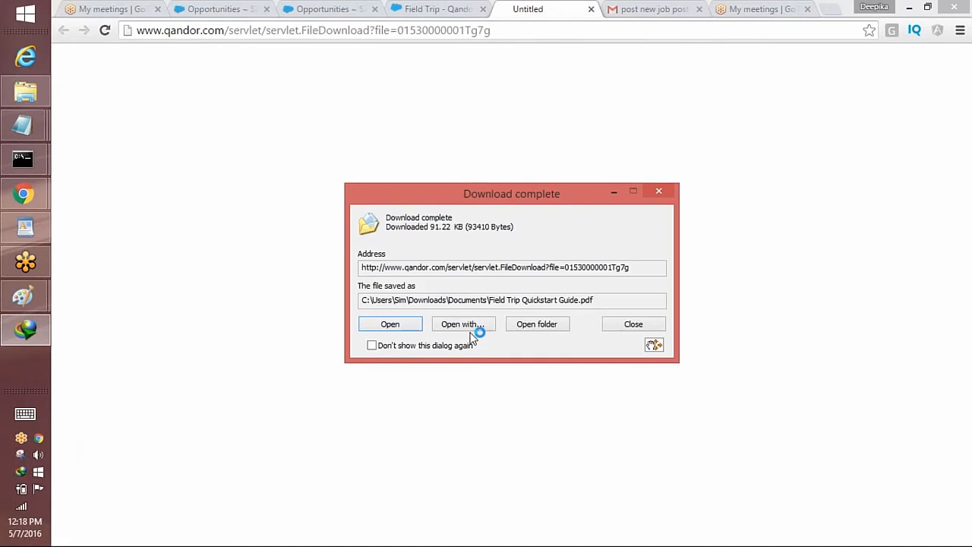
click(410, 327)
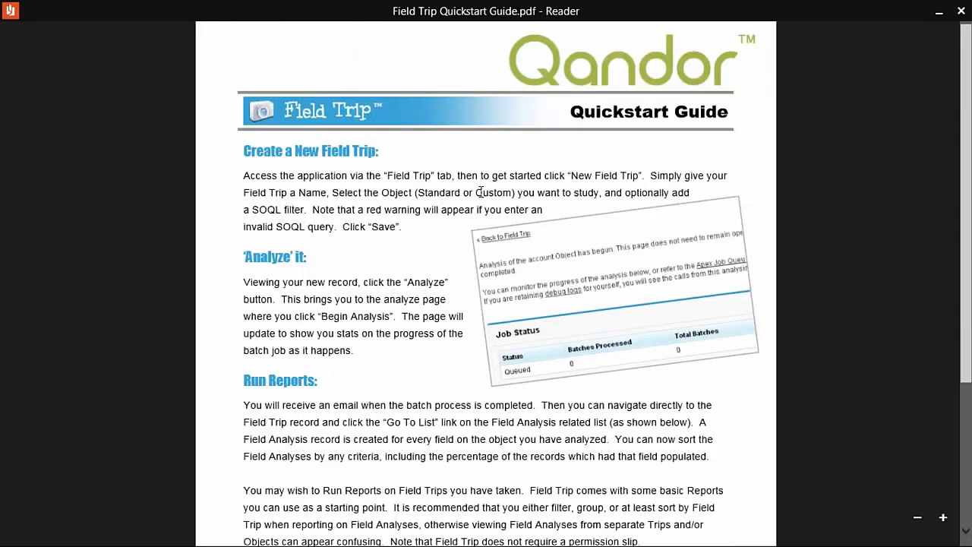
click(942, 16)
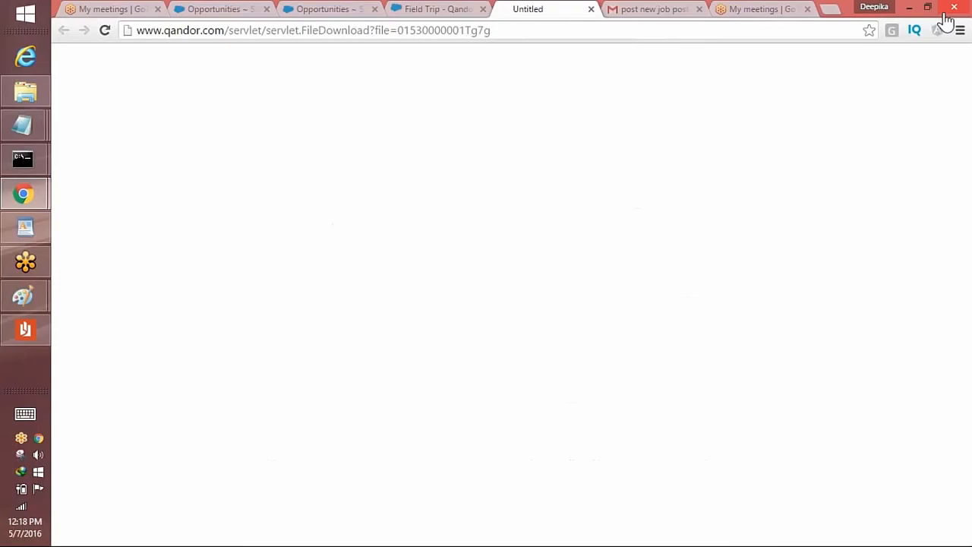
Install Field Trip in production for all users, accepting the terms and conditions.
click(422, 9)
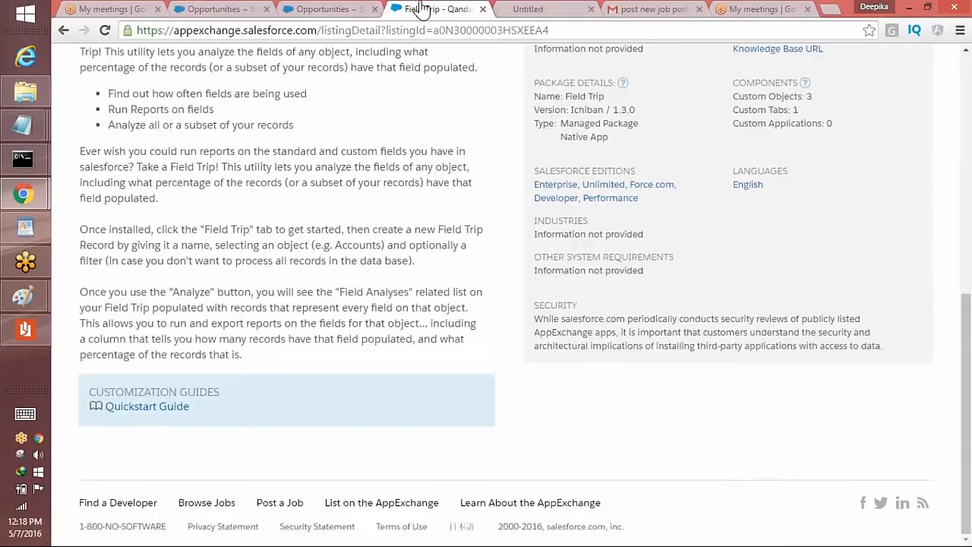
scroll(279, 465, up, 3)
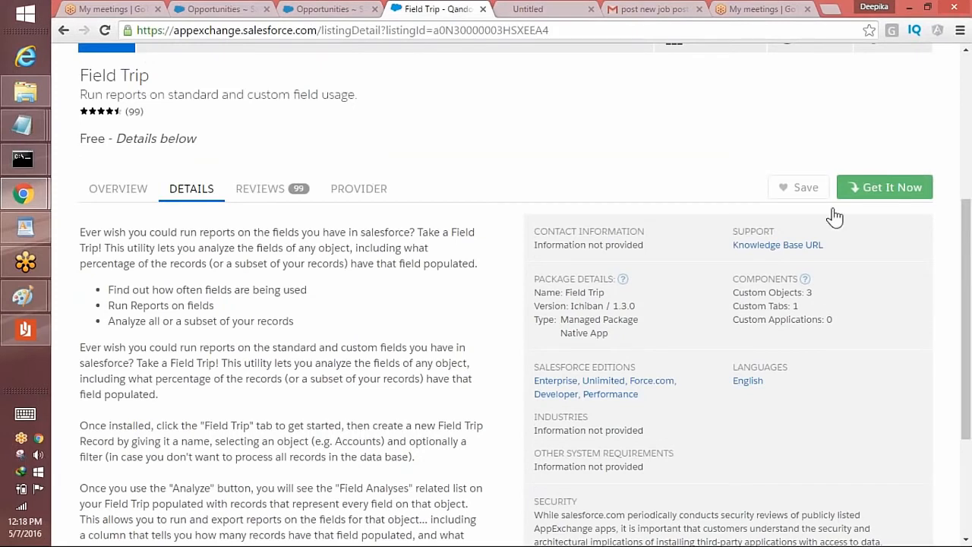
click(882, 189)
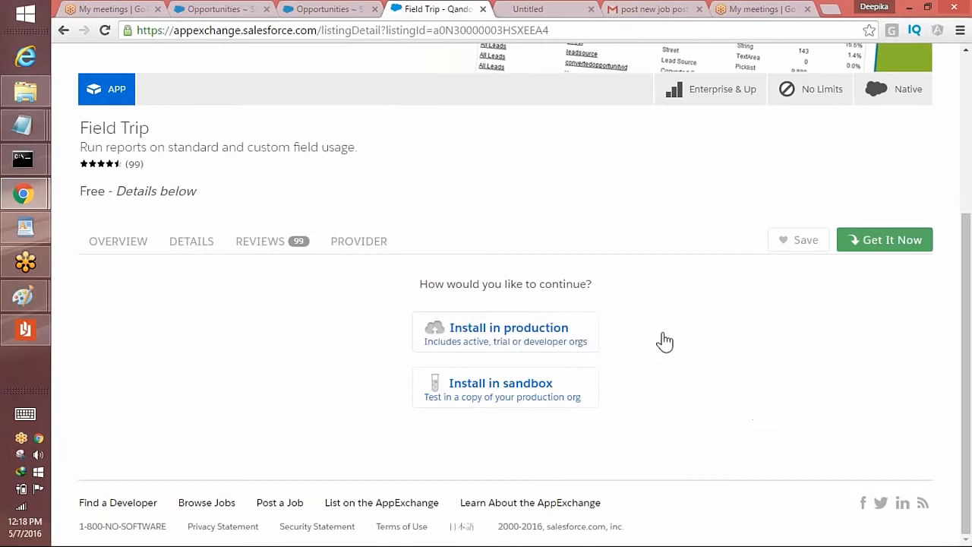
click(503, 343)
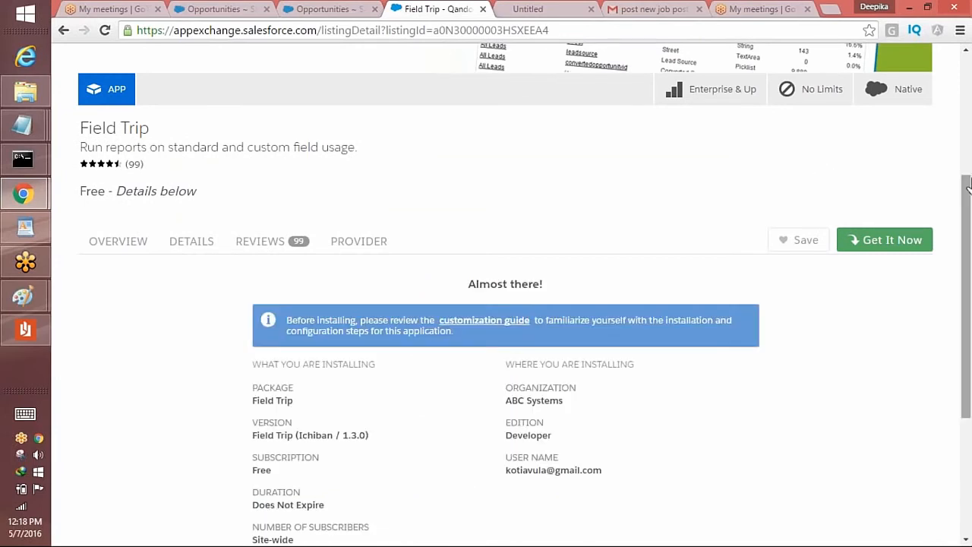
drag(968, 215, 962, 342)
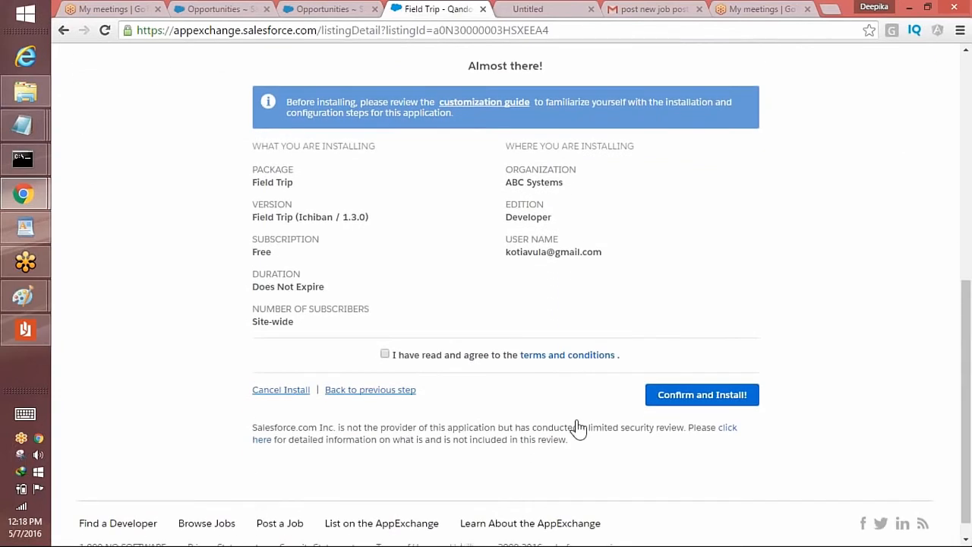
click(385, 355)
click(702, 394)
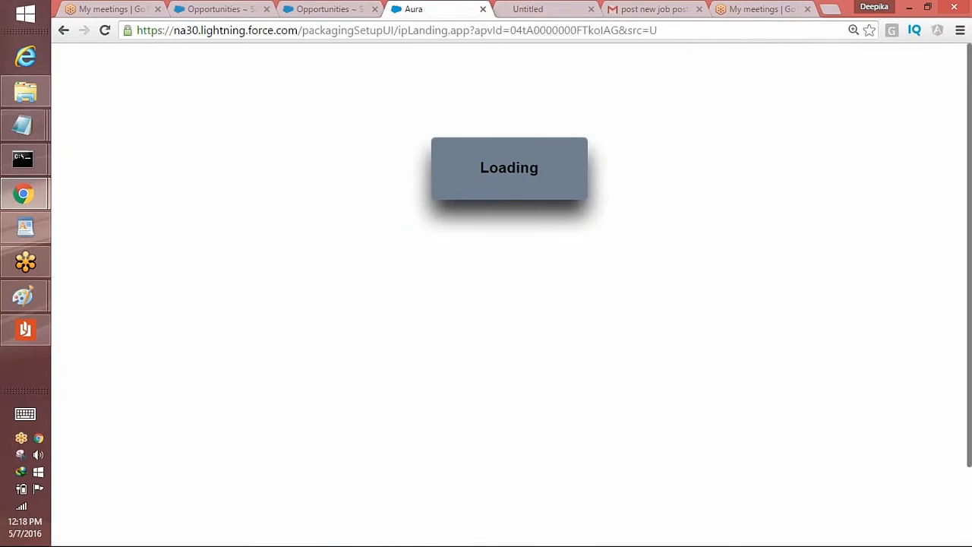
click(520, 273)
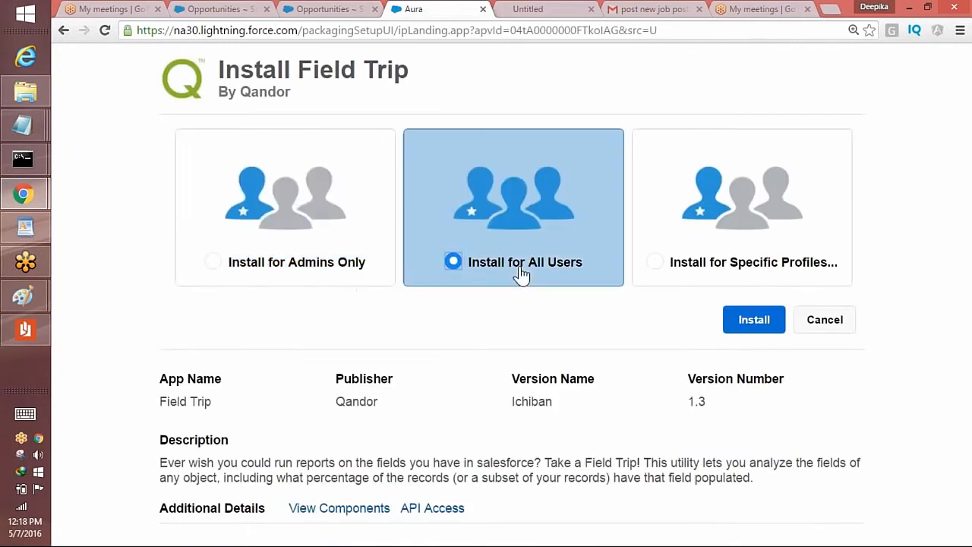
click(761, 322)
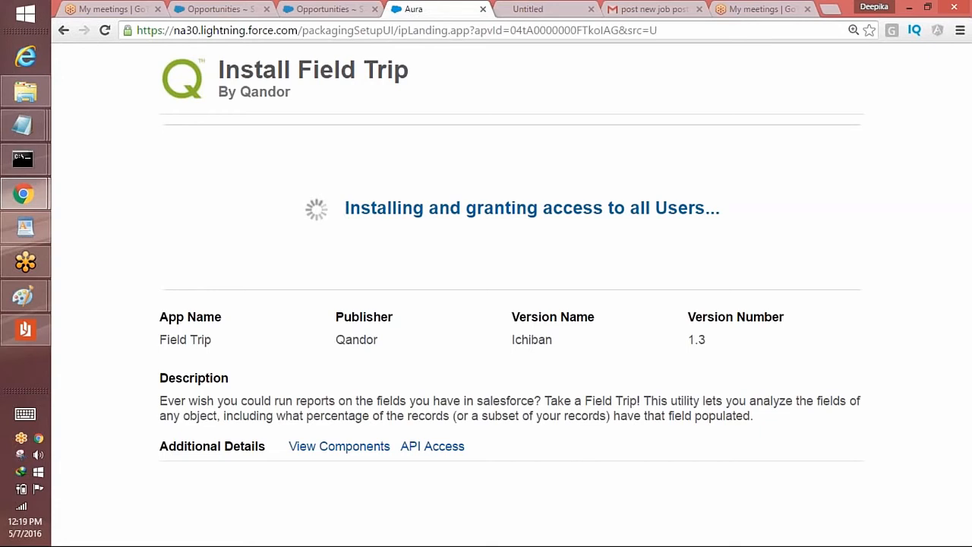
Read the Quickstart Guide's sections on analyzing a field trip and running reports.
click(27, 330)
scroll(30, 332, down, 3)
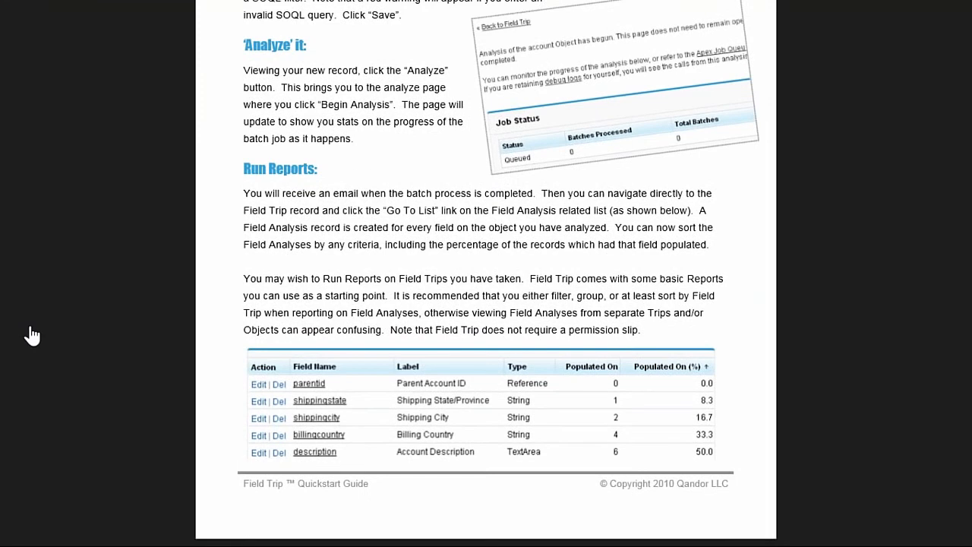
scroll(32, 335, up, 3)
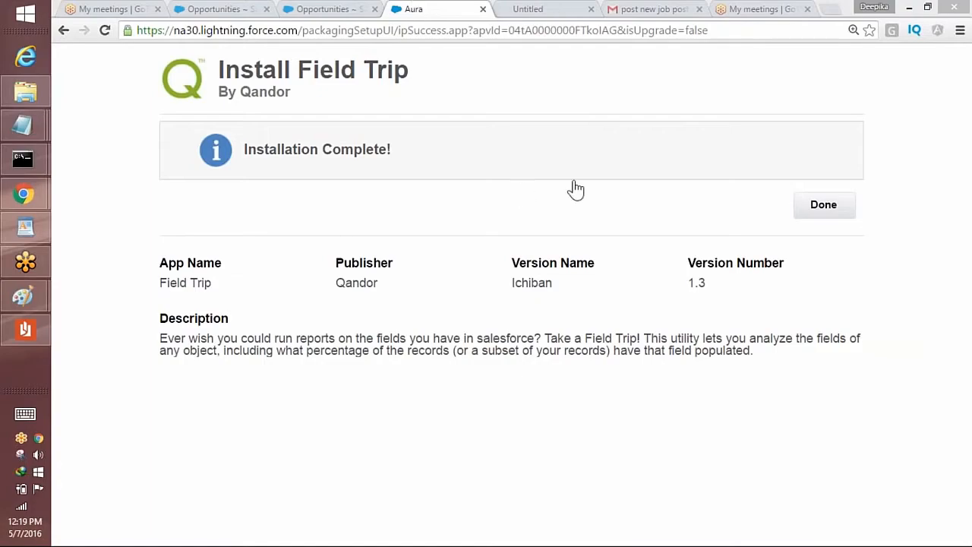
Finish the installation and open the Field Trip page from Salesforce's list of all tabs.
click(824, 204)
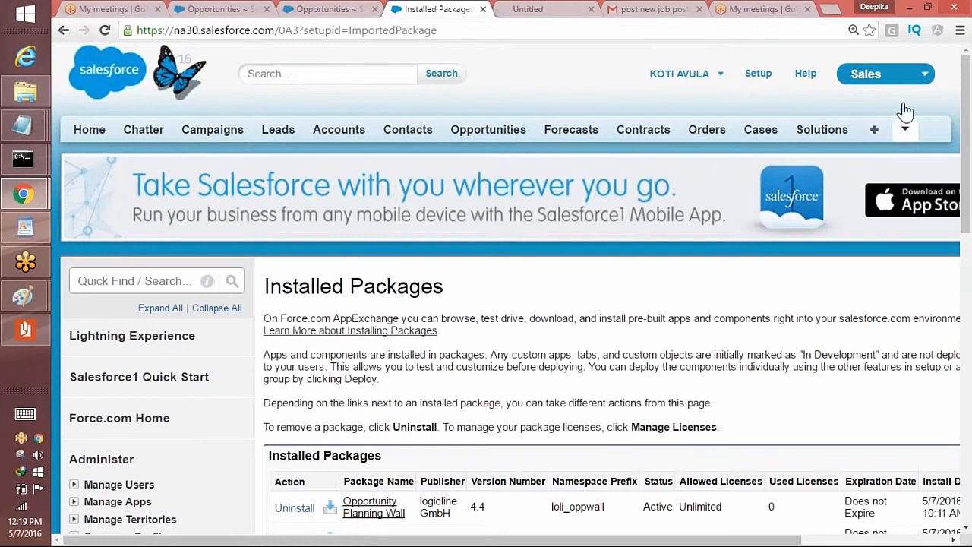
click(875, 131)
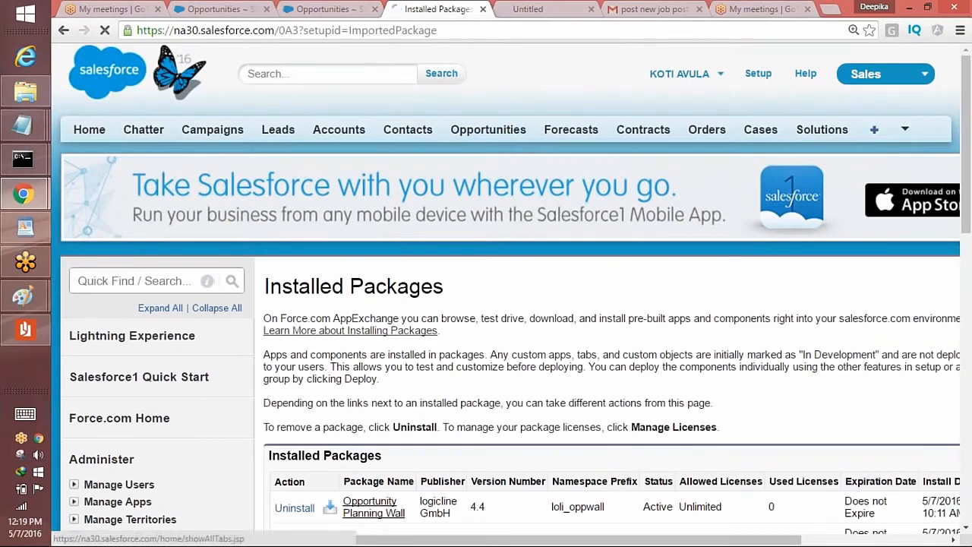
scroll(968, 254, down, 3)
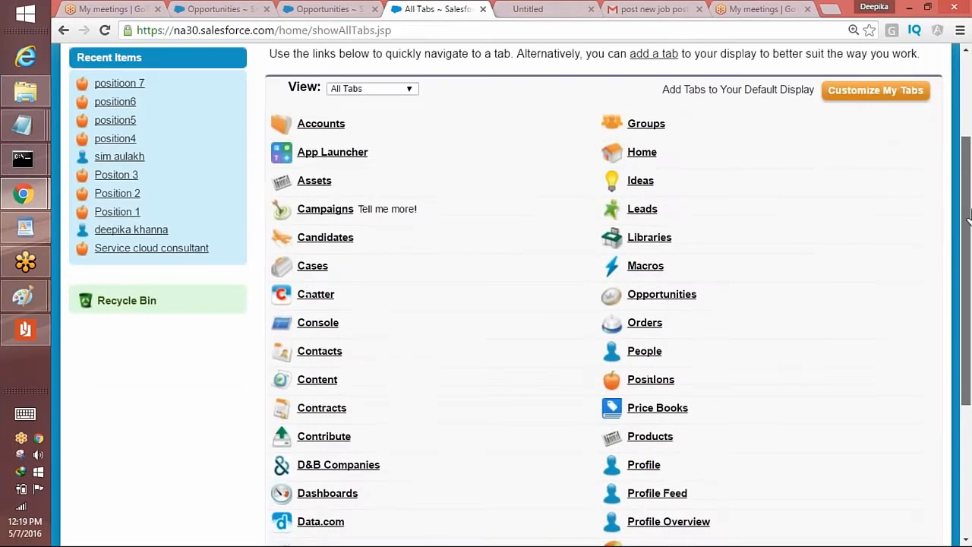
scroll(969, 255, down, 2)
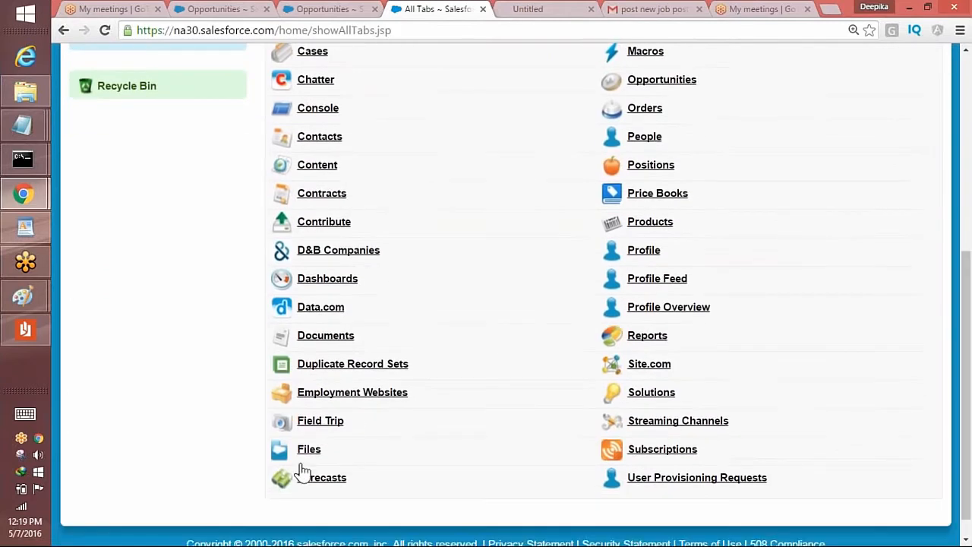
click(326, 428)
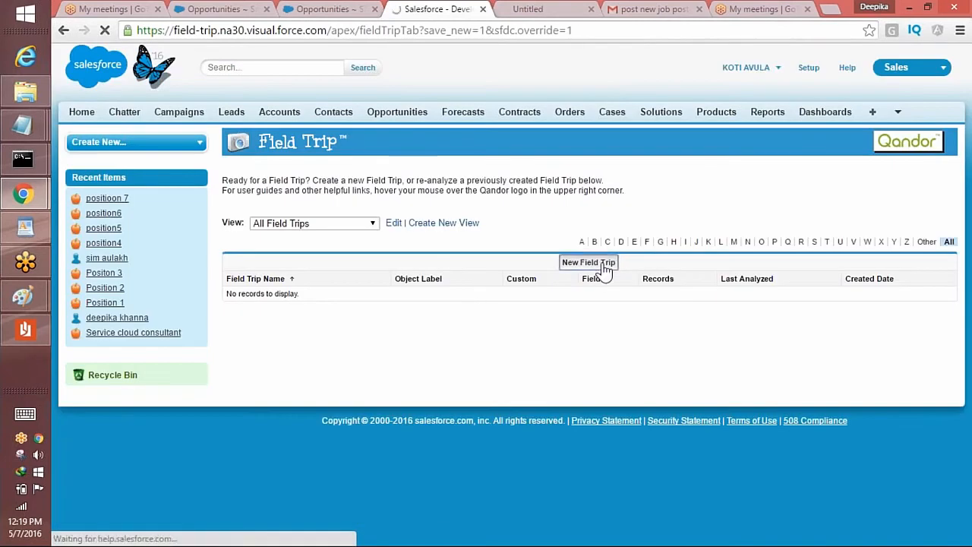
Start a new field trip named "Position Fields" that analyzes the position__c object.
click(604, 265)
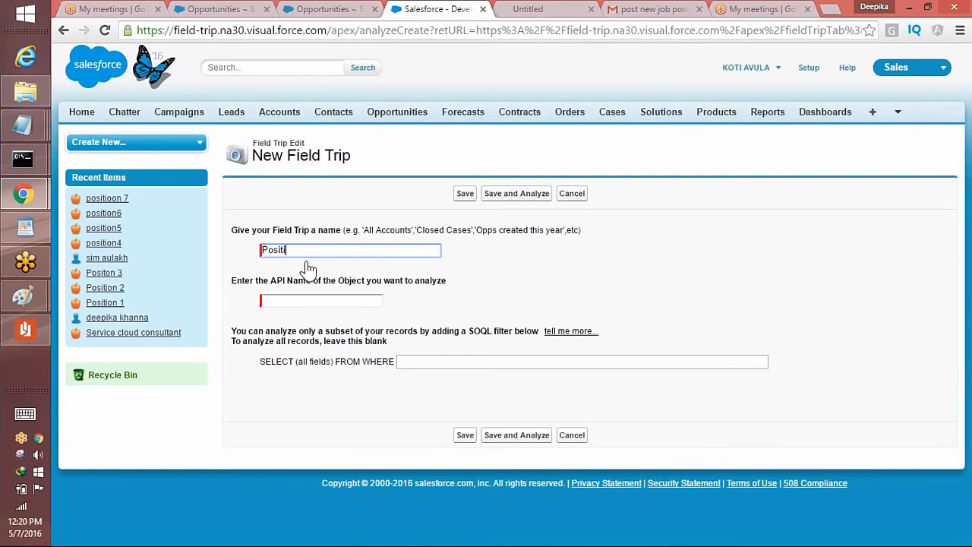
text(Position Fields)
key(Tab)
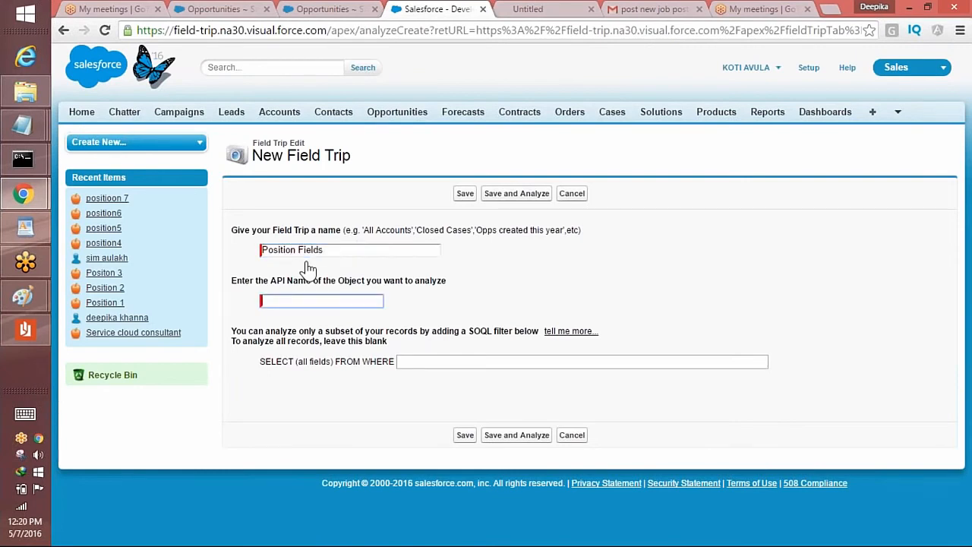
click(324, 301)
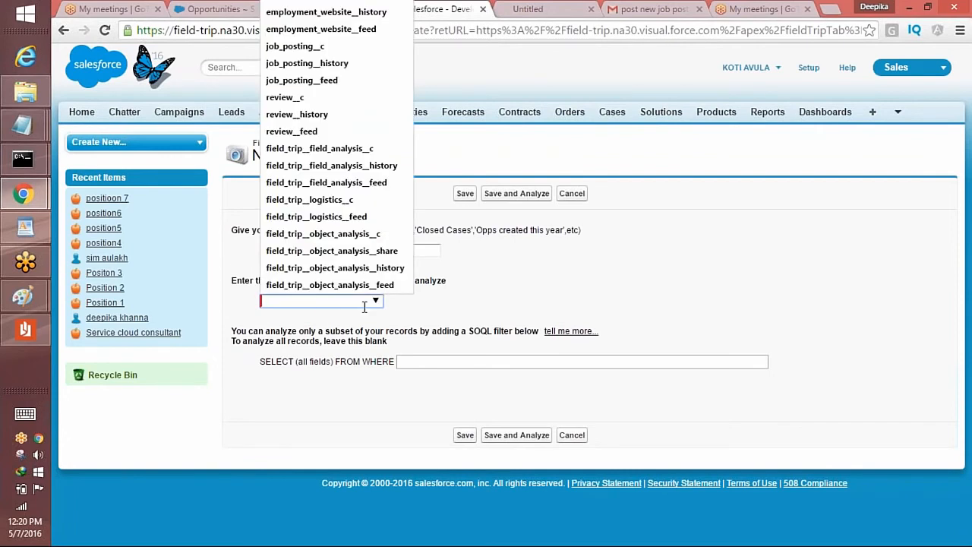
text(pos)
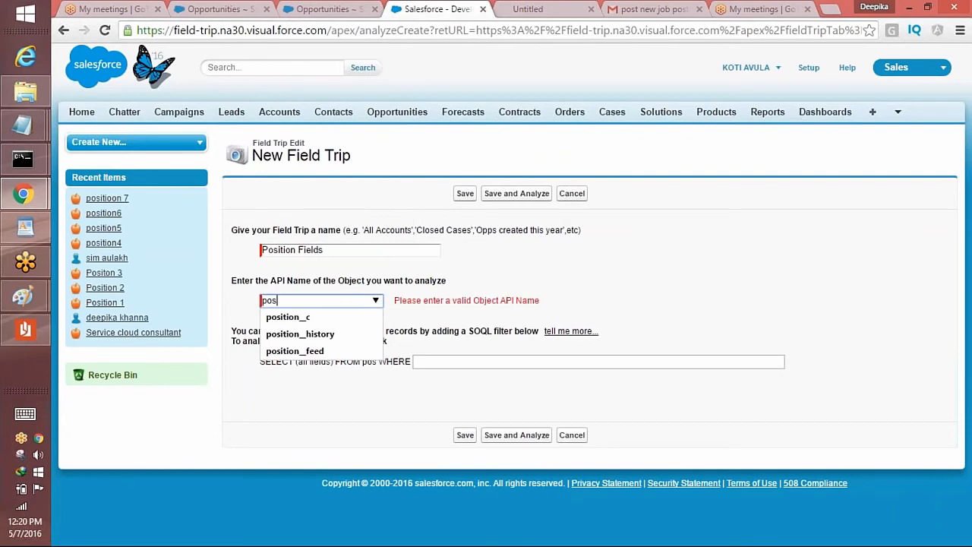
click(310, 317)
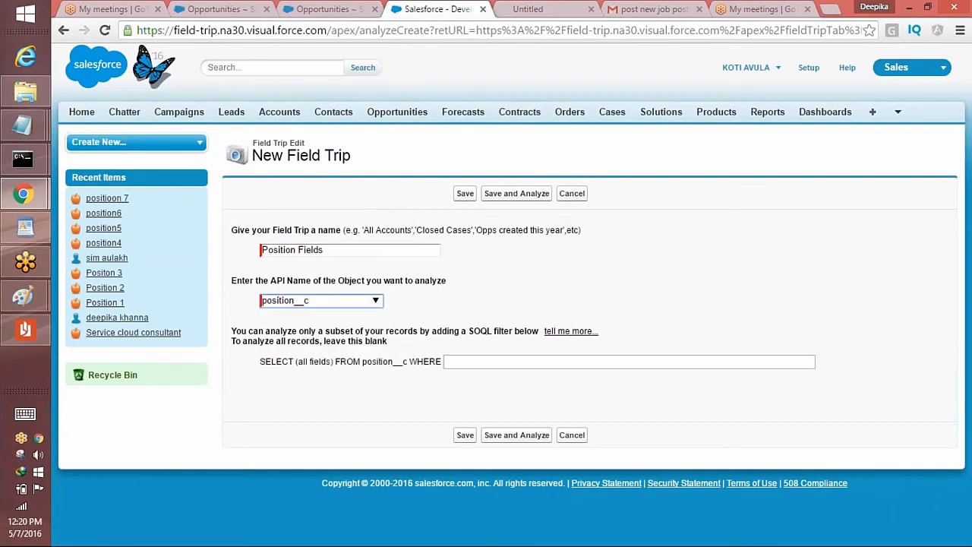
Examine the optional SOQL filter for limiting the analyzed position records.
drag(232, 332, 400, 332)
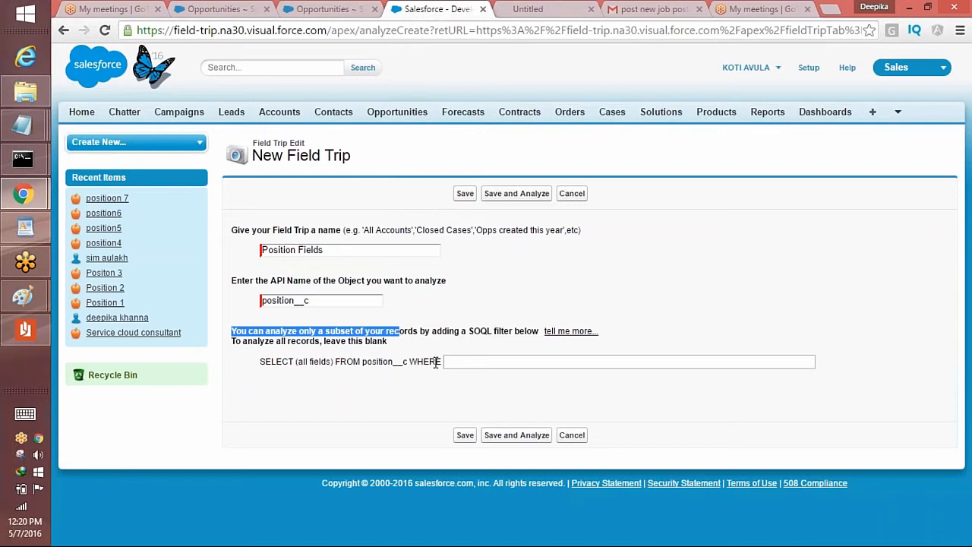
click(466, 362)
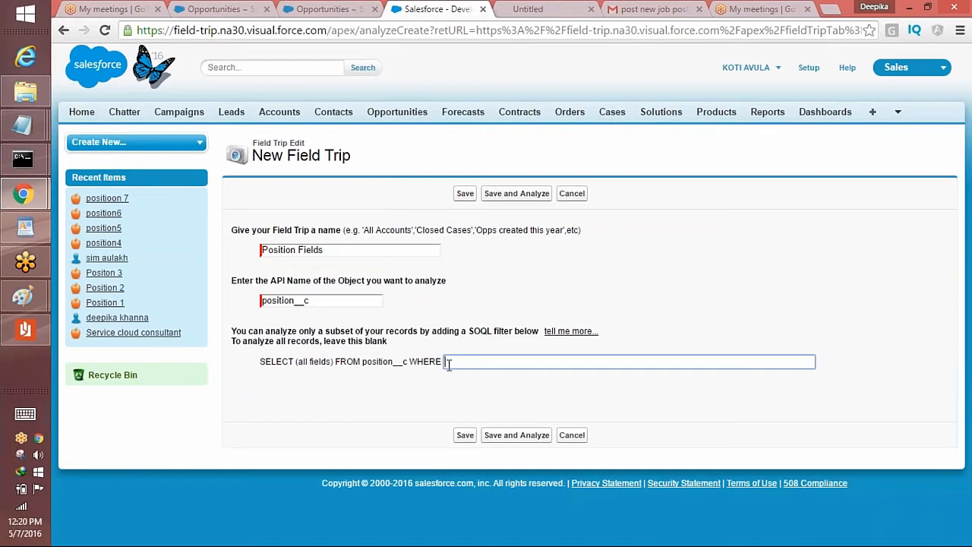
drag(261, 362, 426, 358)
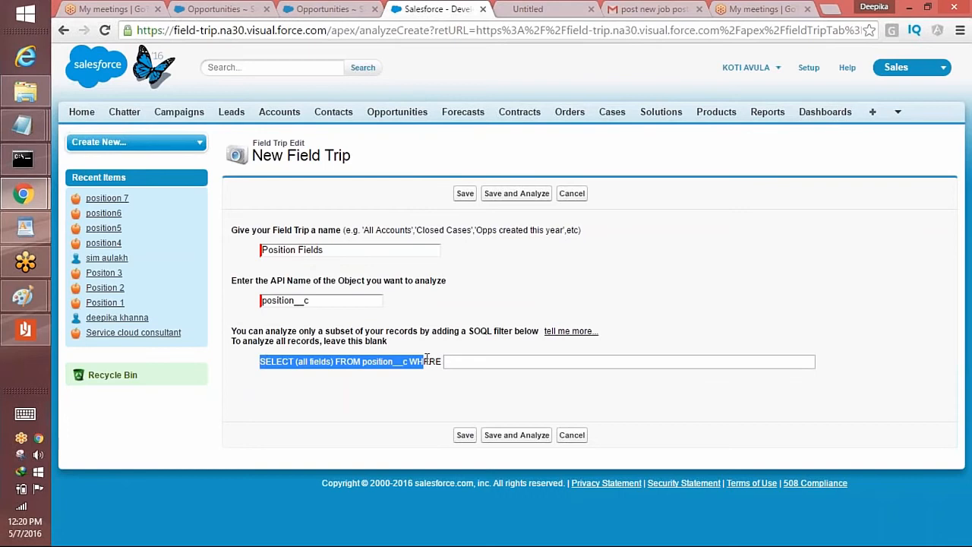
Leave the SOQL record filter blank, save the field trip and start its analysis.
click(472, 364)
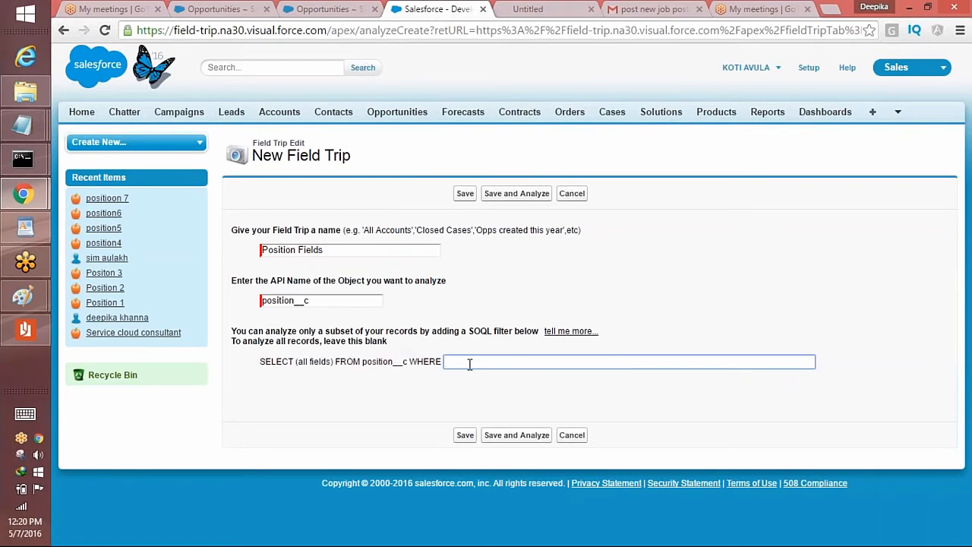
click(496, 444)
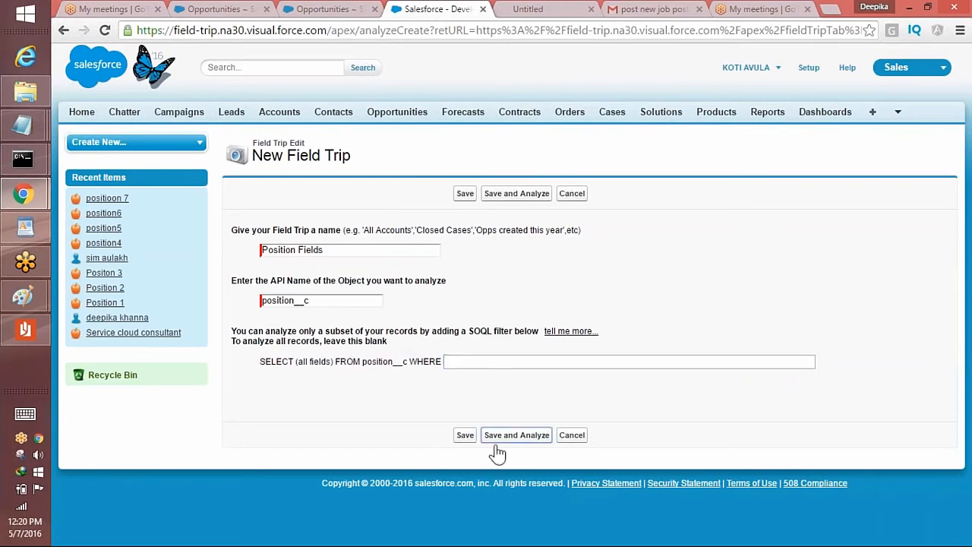
click(511, 442)
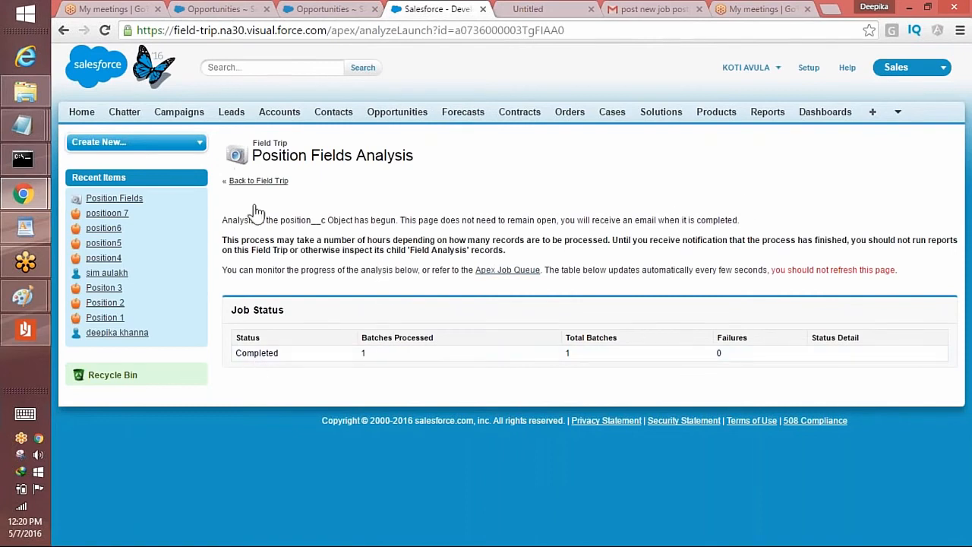
Return to the Position Fields field trip and examine its full list of field analyses for how populated each field is.
click(258, 180)
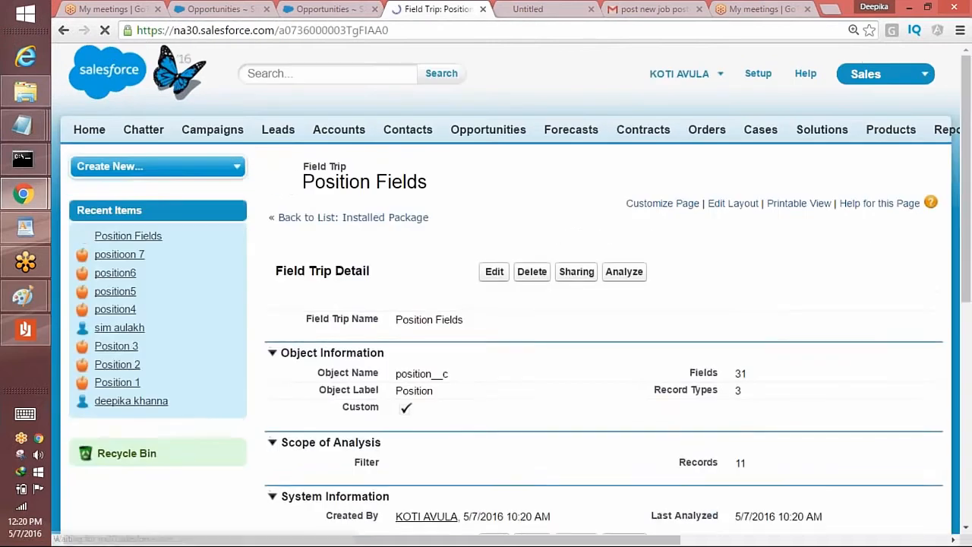
drag(967, 221, 957, 334)
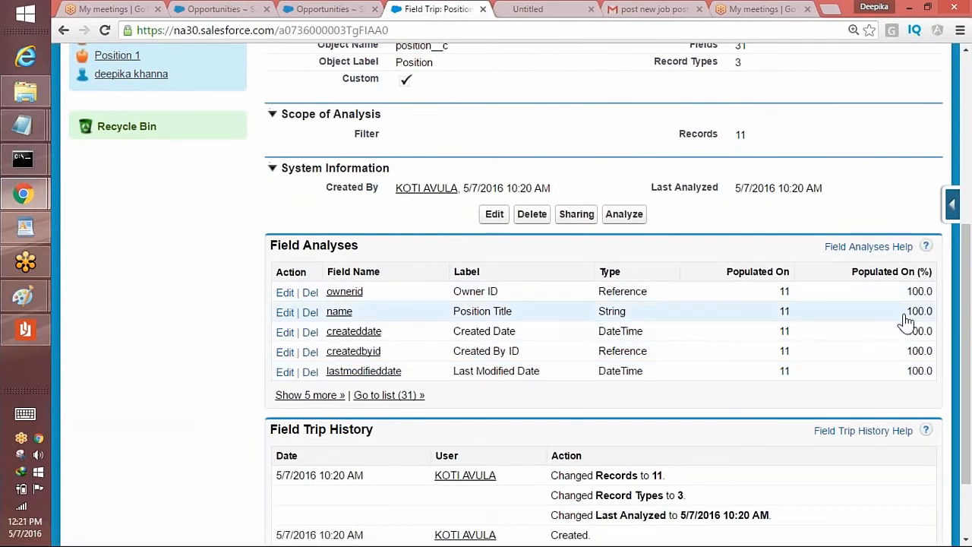
click(411, 395)
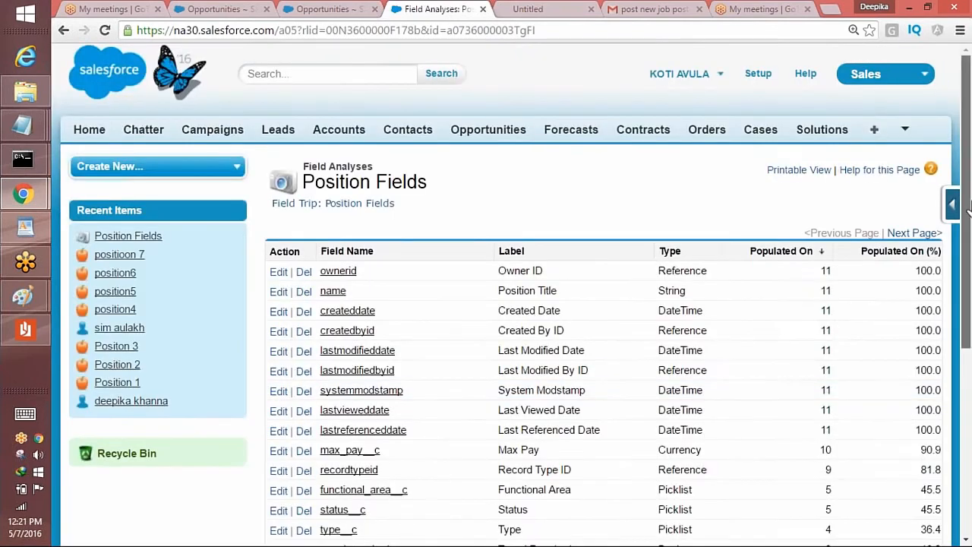
drag(966, 202, 965, 372)
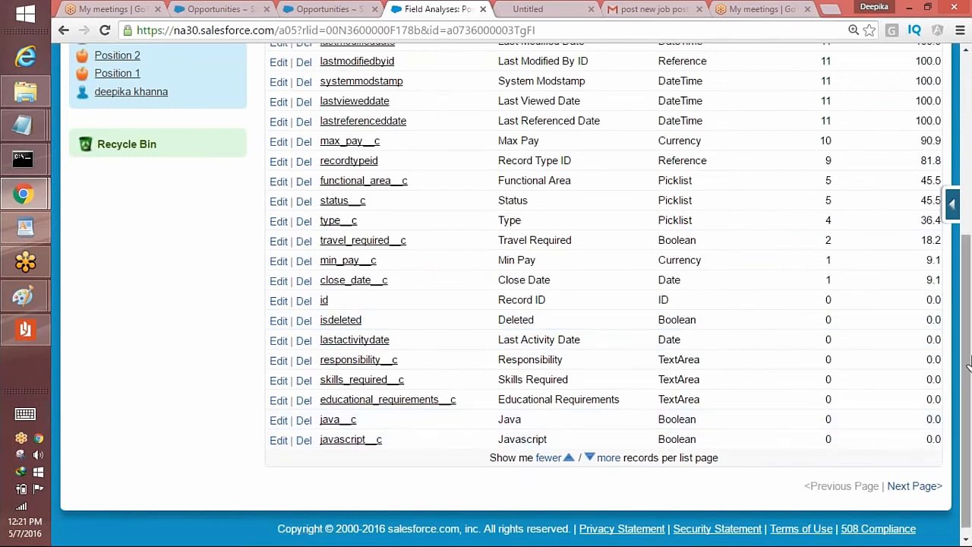
drag(936, 359, 940, 433)
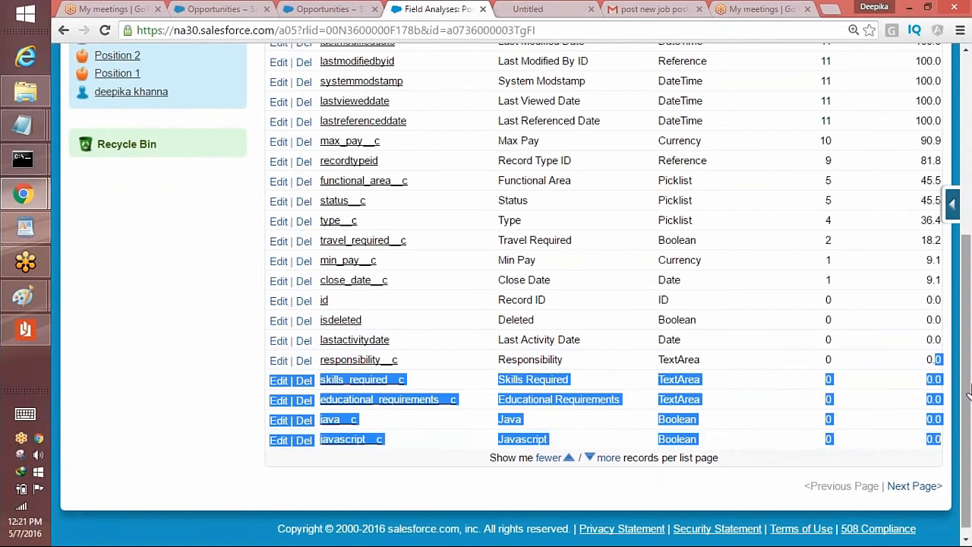
drag(964, 380, 963, 199)
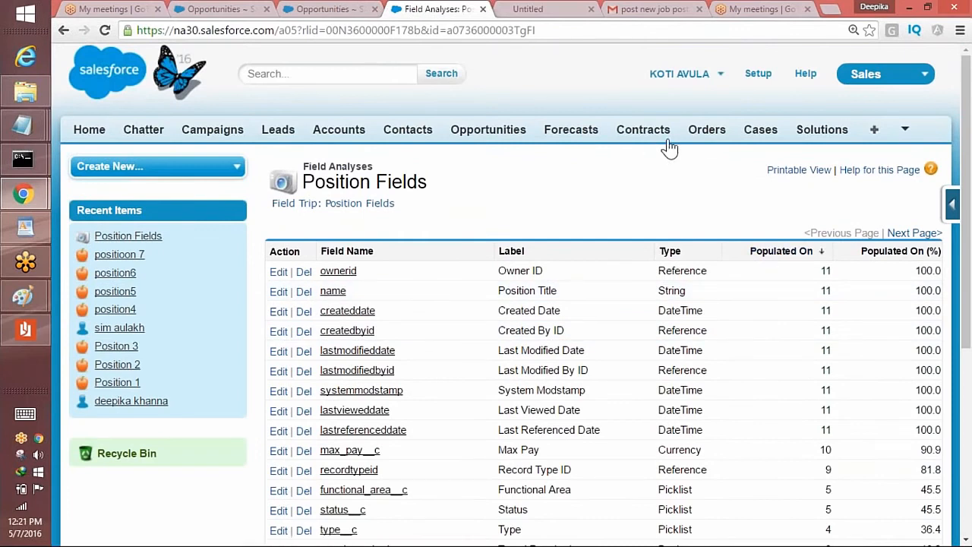
click(757, 75)
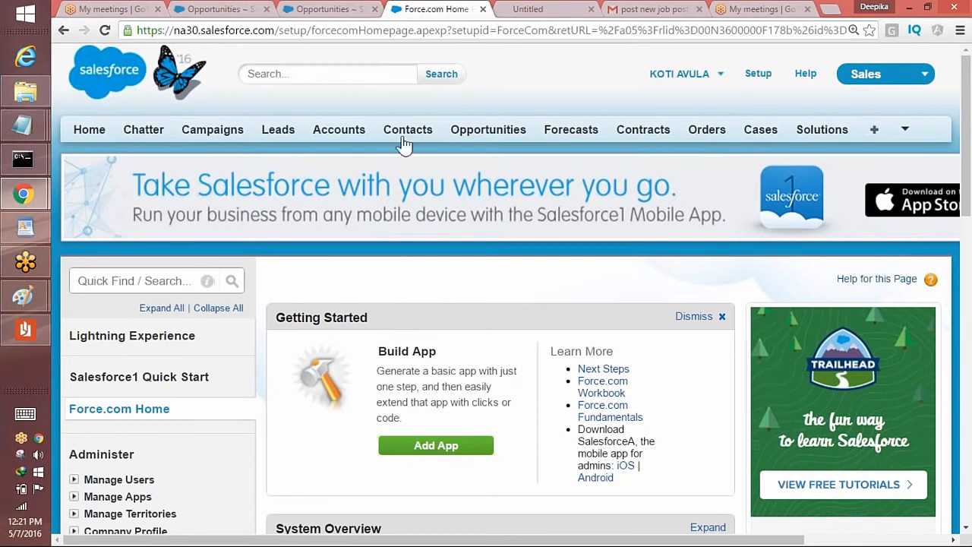
click(121, 285)
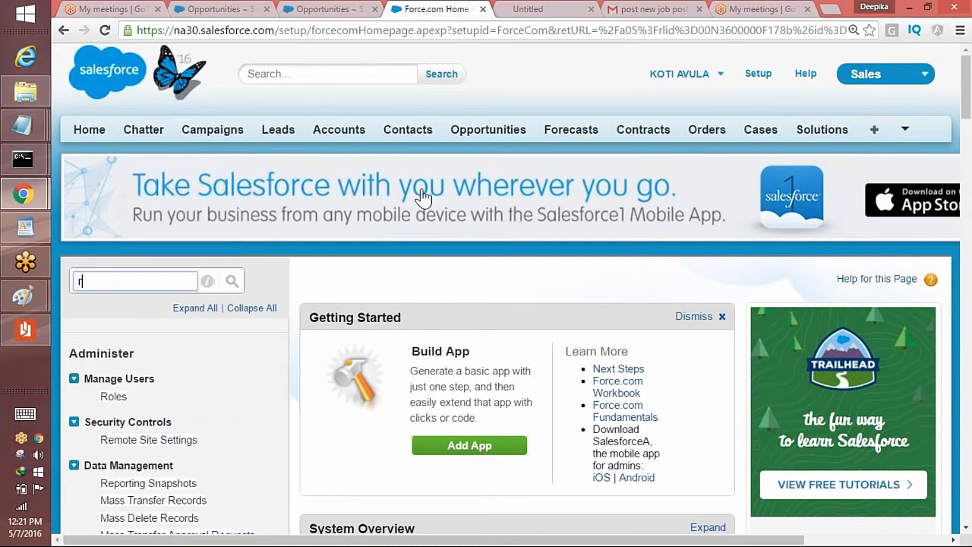
click(905, 130)
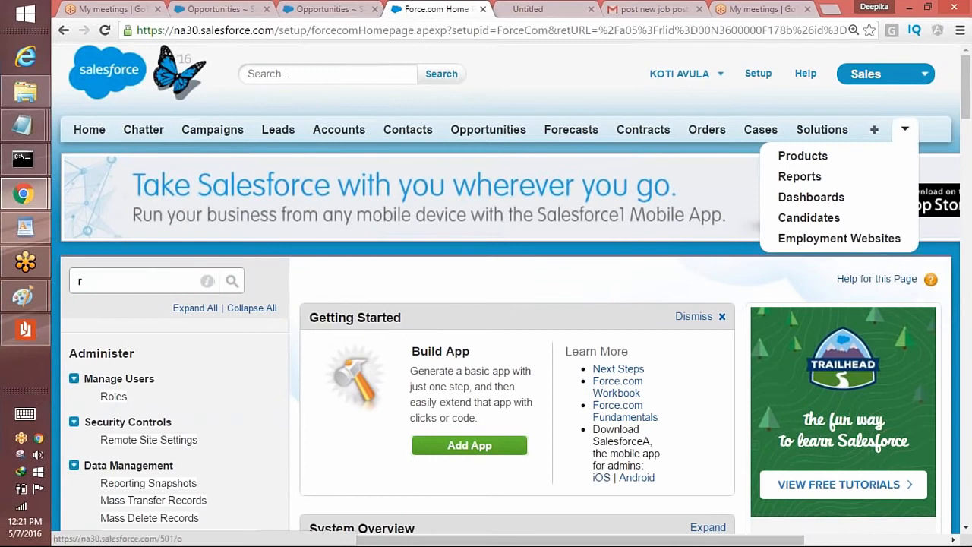
Switch to the Marketing app and start a new report from its reports page.
click(865, 74)
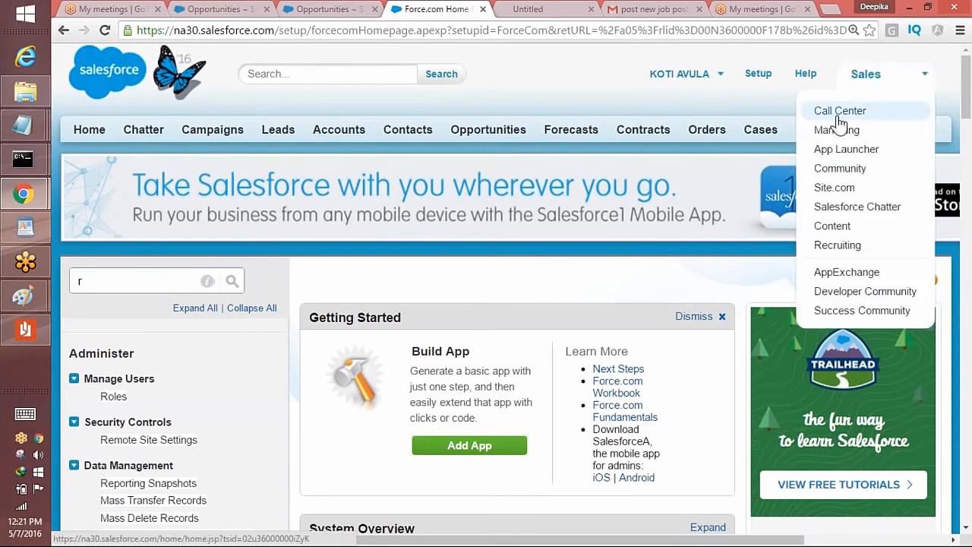
click(832, 131)
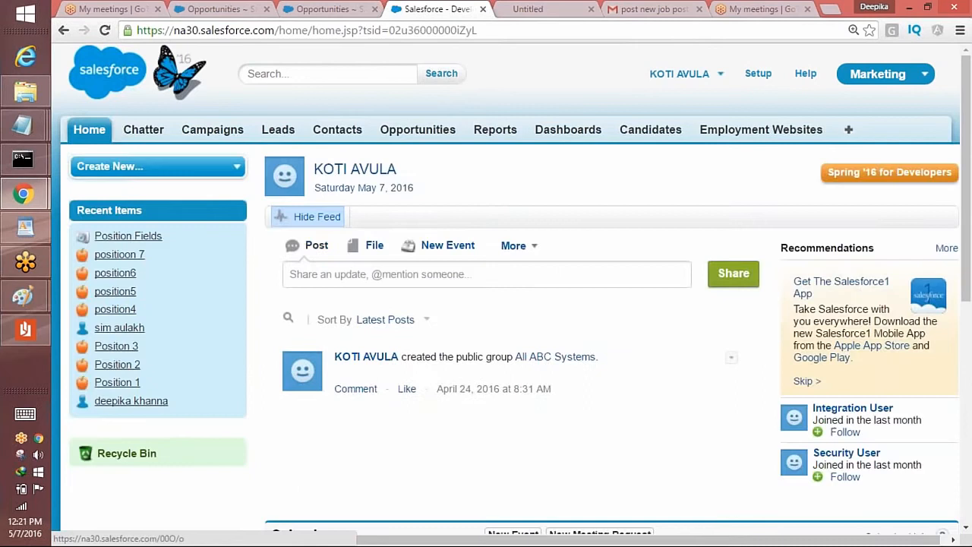
click(490, 130)
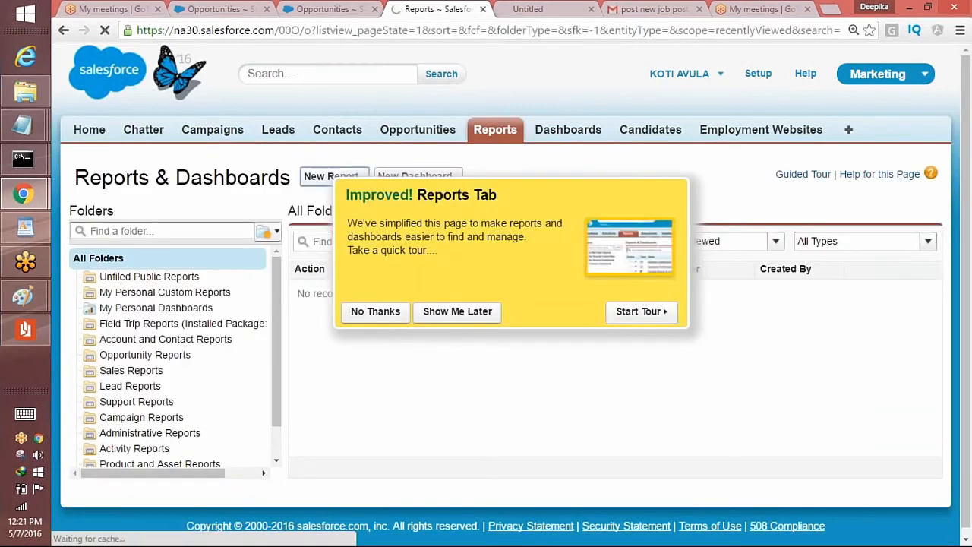
click(357, 174)
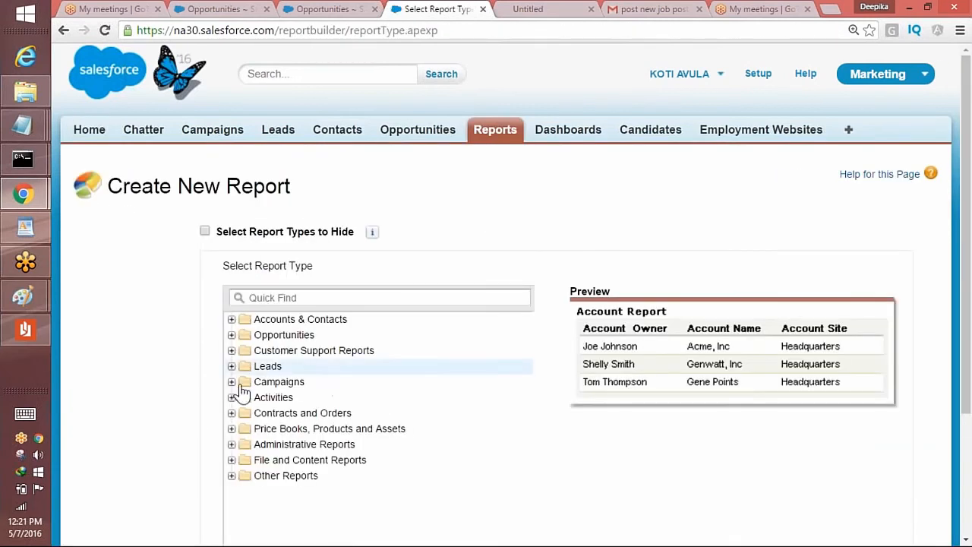
Create a report of the Field Trip type from Other Reports and dismiss the guided tour offer.
click(231, 476)
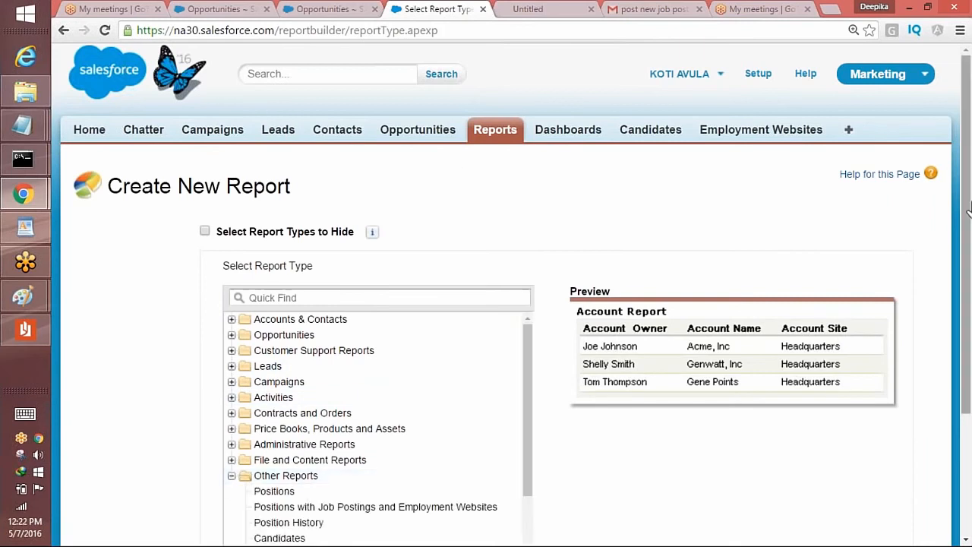
scroll(571, 259, down, 2)
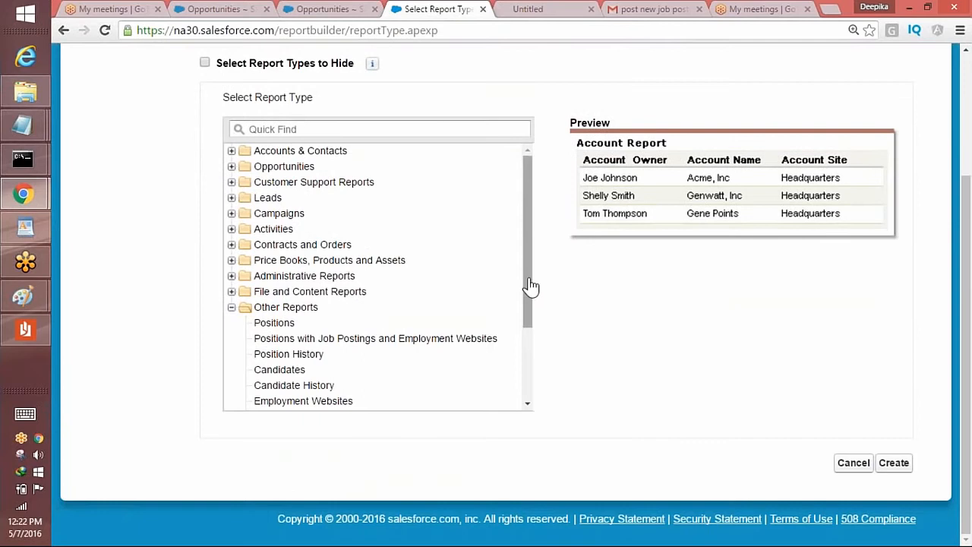
drag(527, 289, 530, 371)
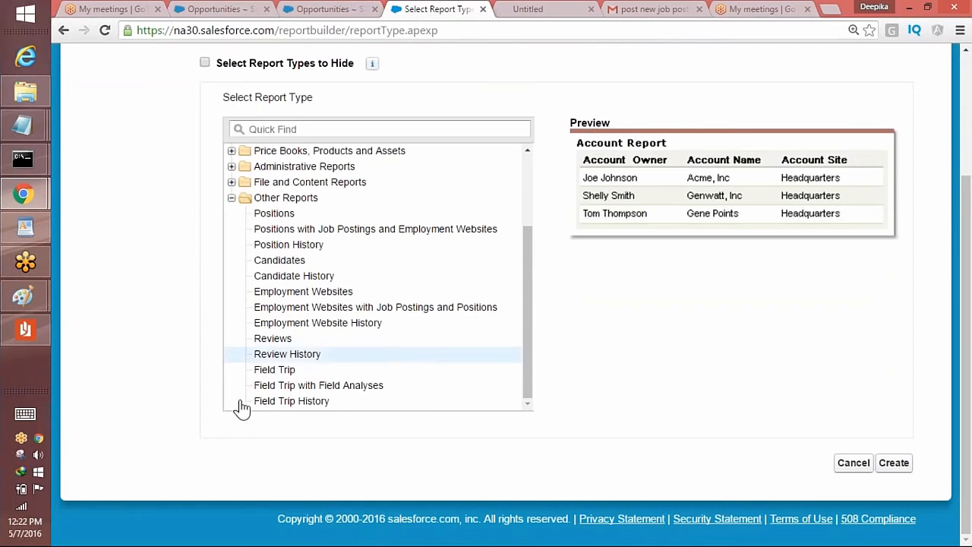
click(281, 371)
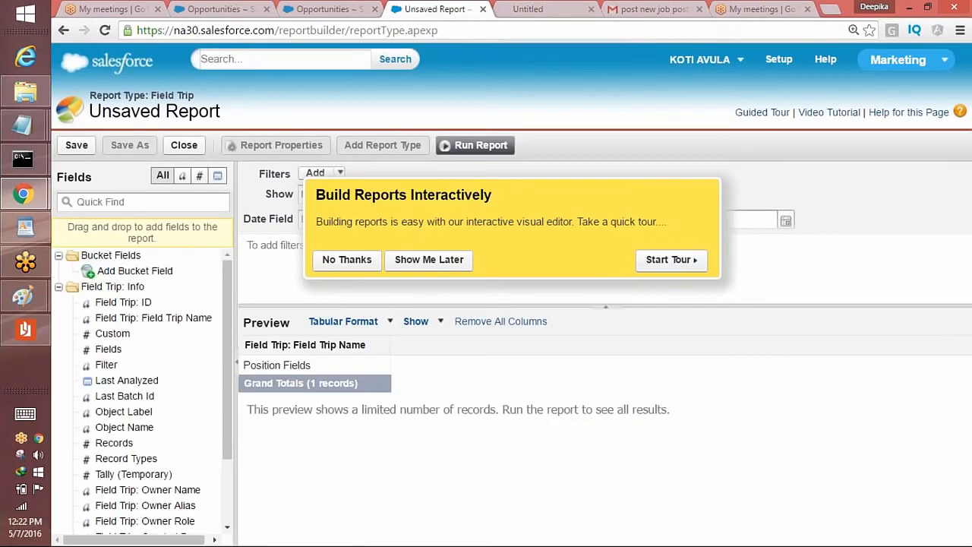
click(347, 259)
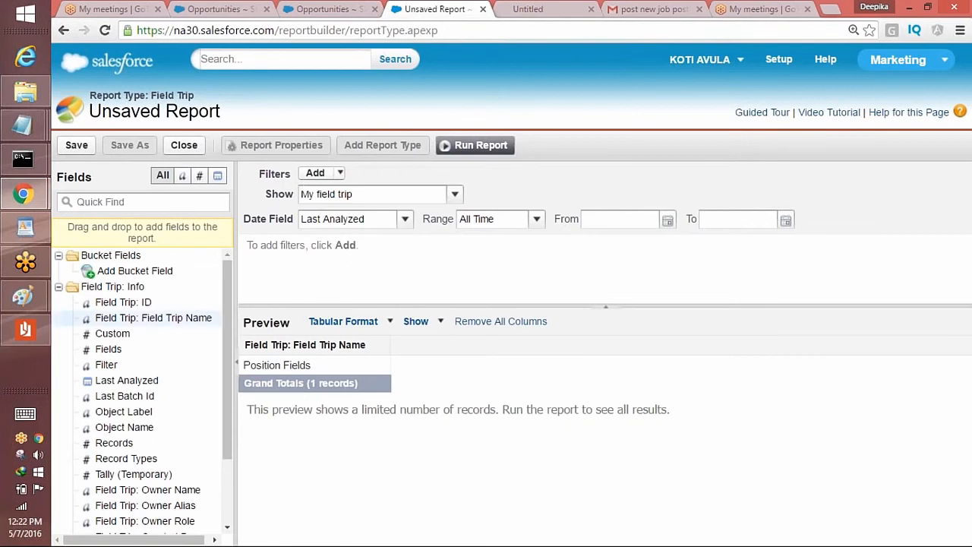
Try adding the Fields column and a Field Trip Name filter to the report, and abandon it for the report type selection.
drag(224, 331, 224, 392)
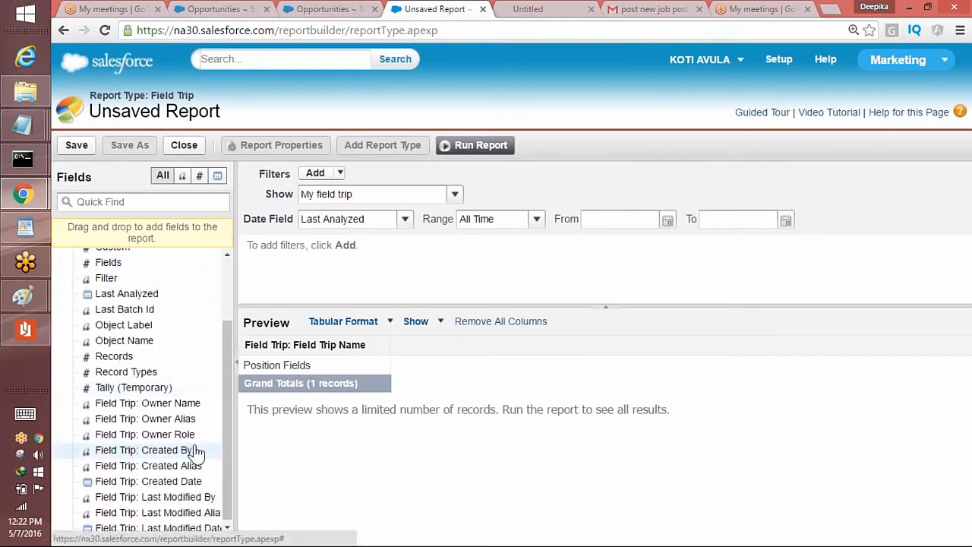
drag(227, 449, 231, 393)
drag(121, 347, 407, 349)
drag(227, 402, 225, 337)
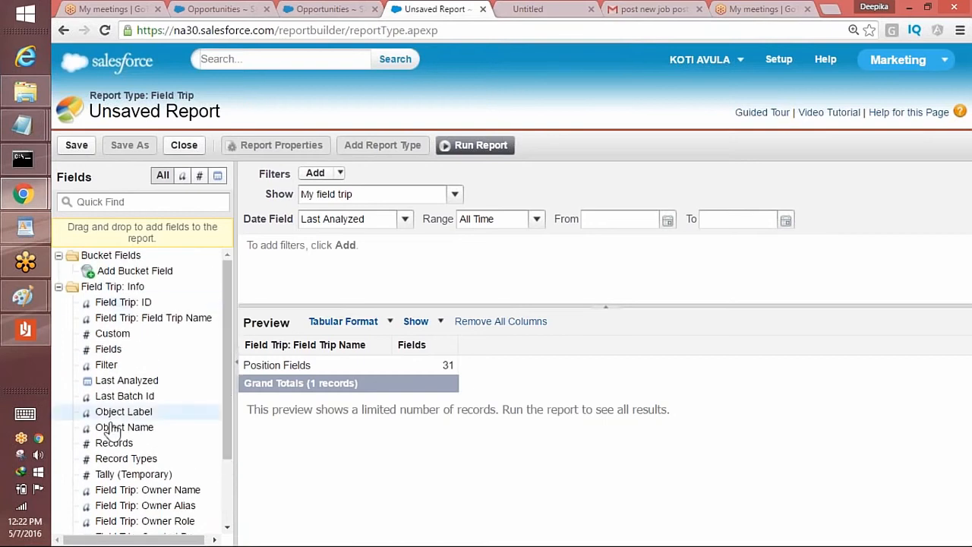
drag(127, 382, 486, 336)
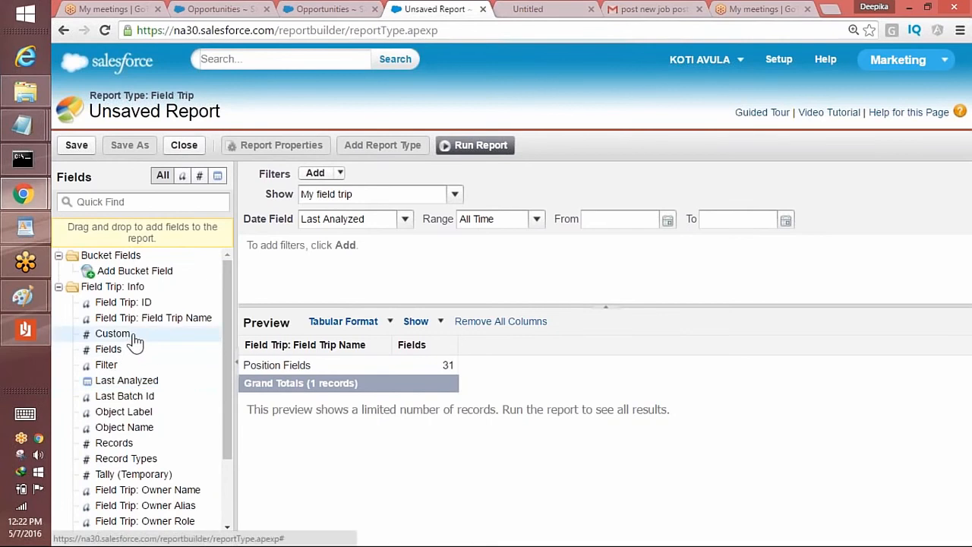
drag(151, 318, 445, 351)
mouse_move(130, 324)
mouse_down()
mouse_move(435, 278)
mouse_move(476, 332)
mouse_move(431, 348)
mouse_move(439, 325)
mouse_move(463, 355)
mouse_move(378, 332)
mouse_move(312, 296)
mouse_up()
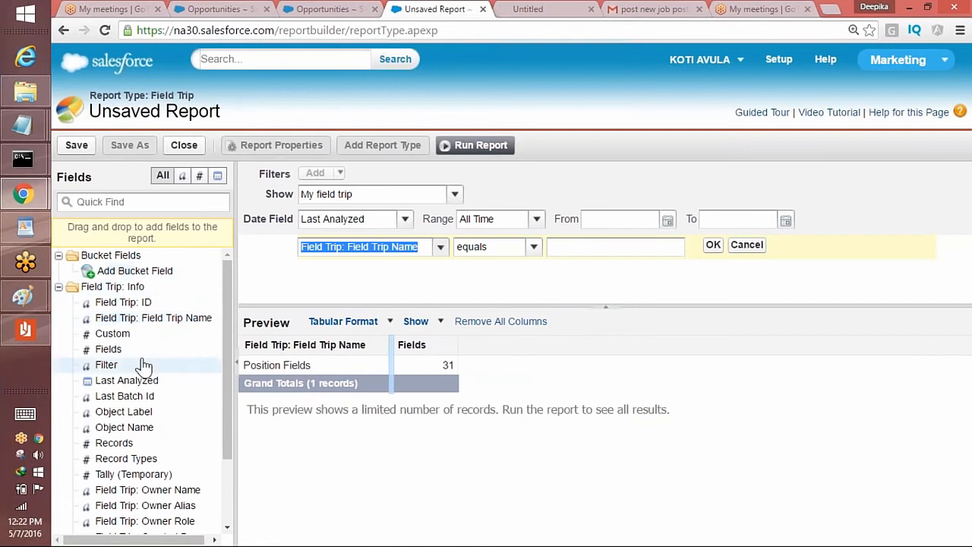
scroll(152, 456, down, 3)
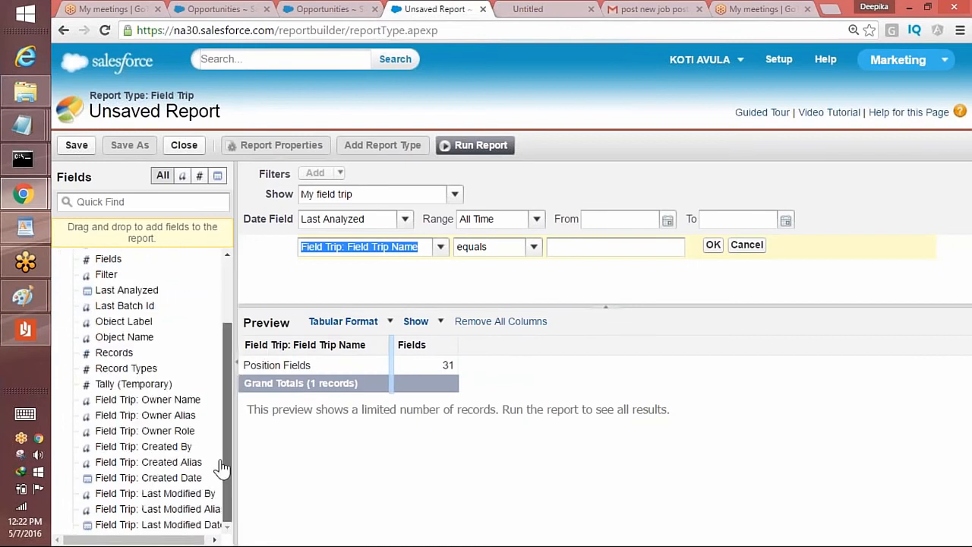
click(64, 30)
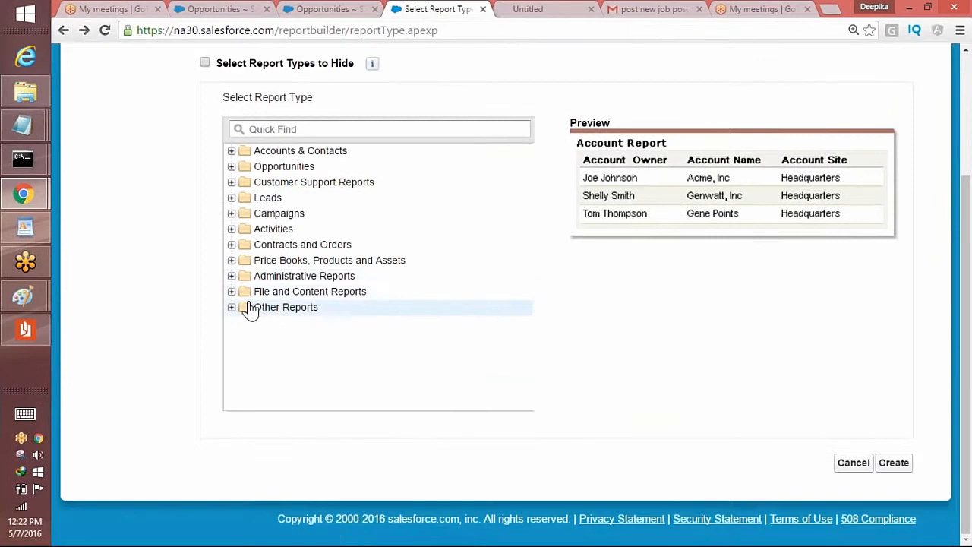
Create a report of the Field Trip with Field Analyses type from Other Reports.
scroll(249, 310, up, 1)
click(231, 406)
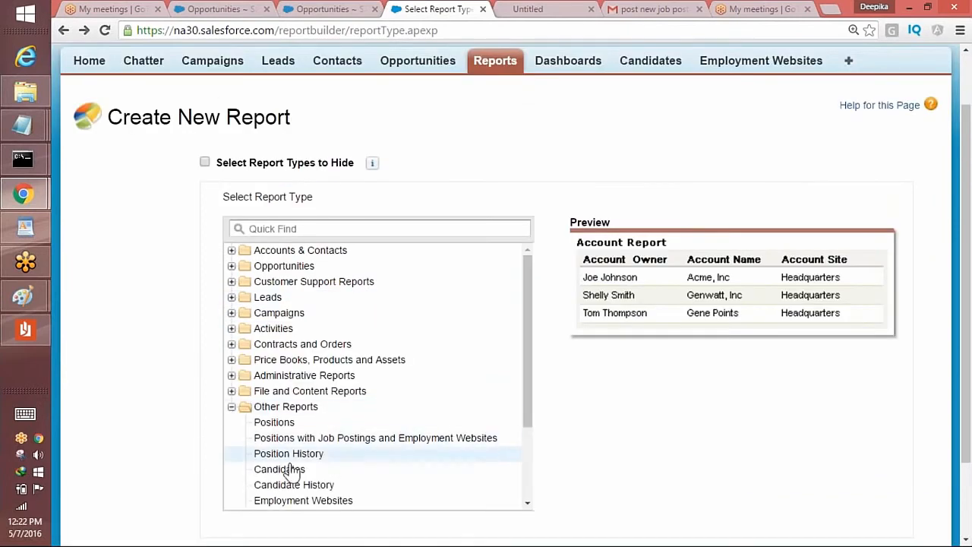
drag(529, 399, 527, 472)
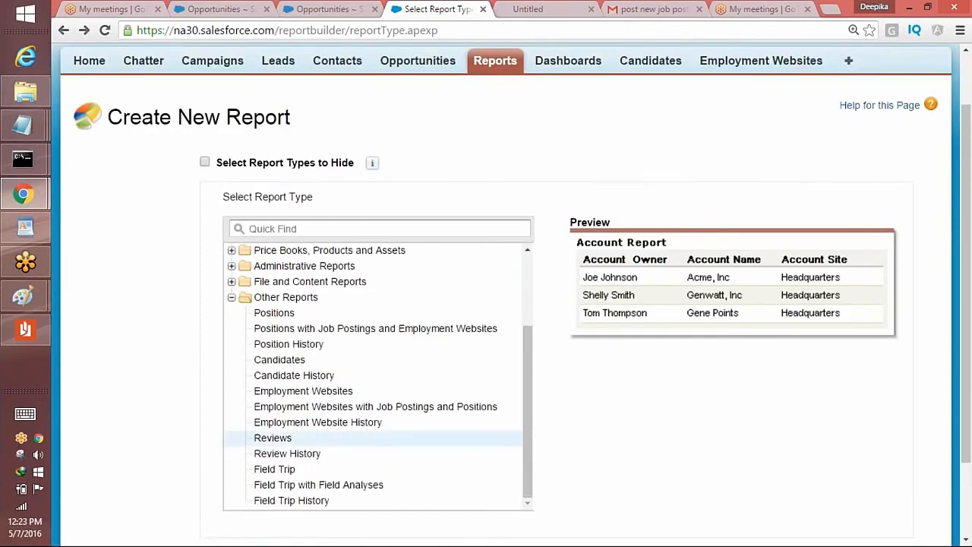
click(299, 492)
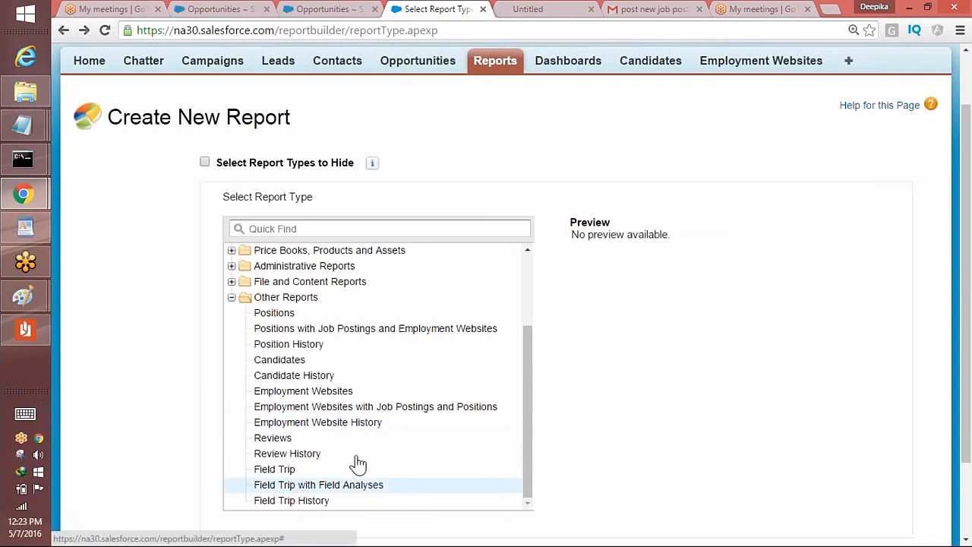
scroll(963, 285, down, 2)
click(892, 462)
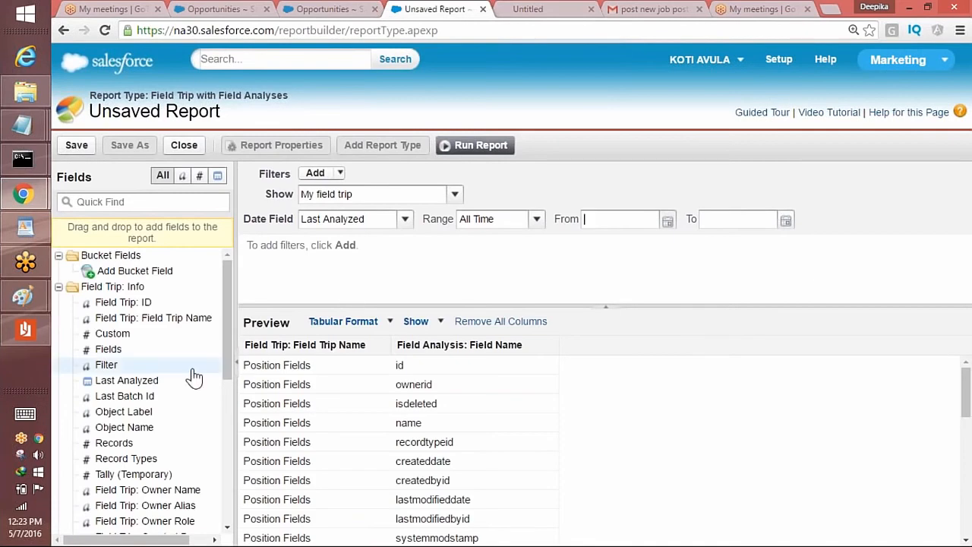
Add the Populated On (%) column to the report and try adding the Populated On column beside it.
drag(228, 372, 228, 486)
drag(135, 442, 536, 380)
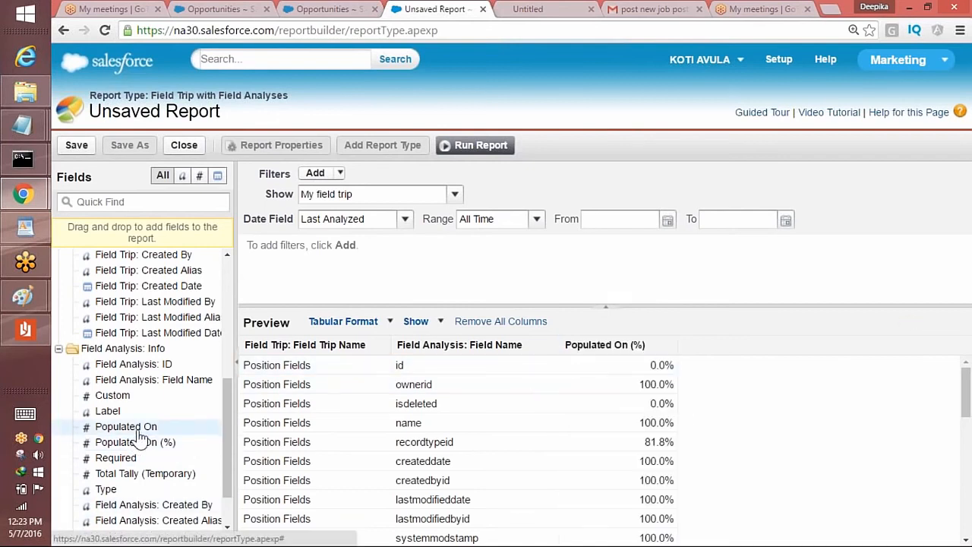
drag(138, 432, 716, 352)
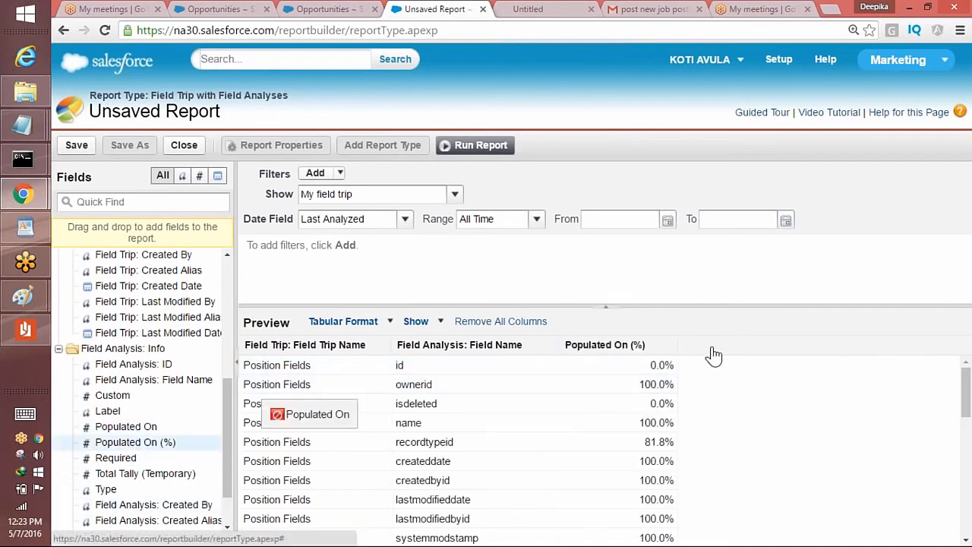
Sort the report by Populated On (%) in ascending order and run it.
click(670, 346)
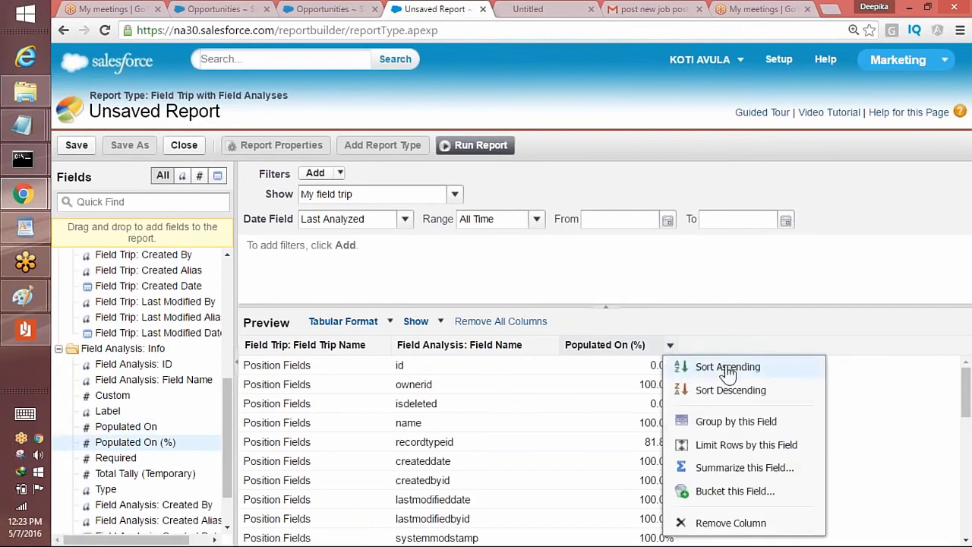
click(728, 367)
drag(961, 383, 958, 505)
click(477, 145)
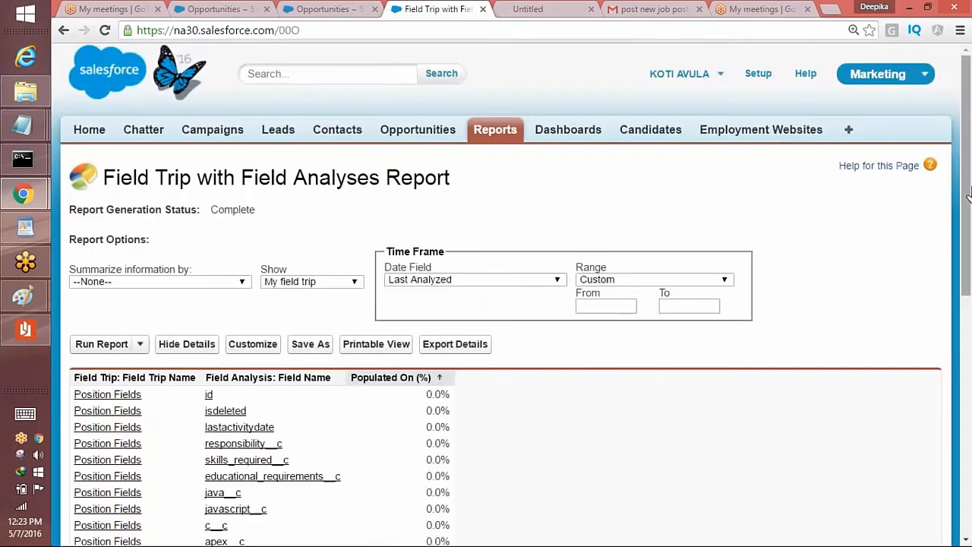
Open the Field Trip page from the full list of available tabs.
mouse_move(967, 205)
mouse_down()
mouse_move(961, 397)
mouse_move(966, 191)
mouse_up()
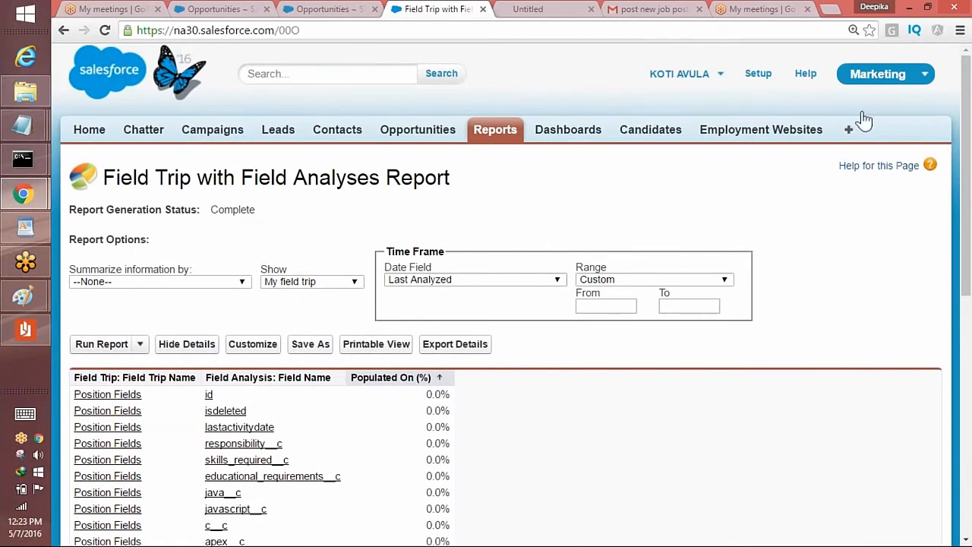
click(911, 73)
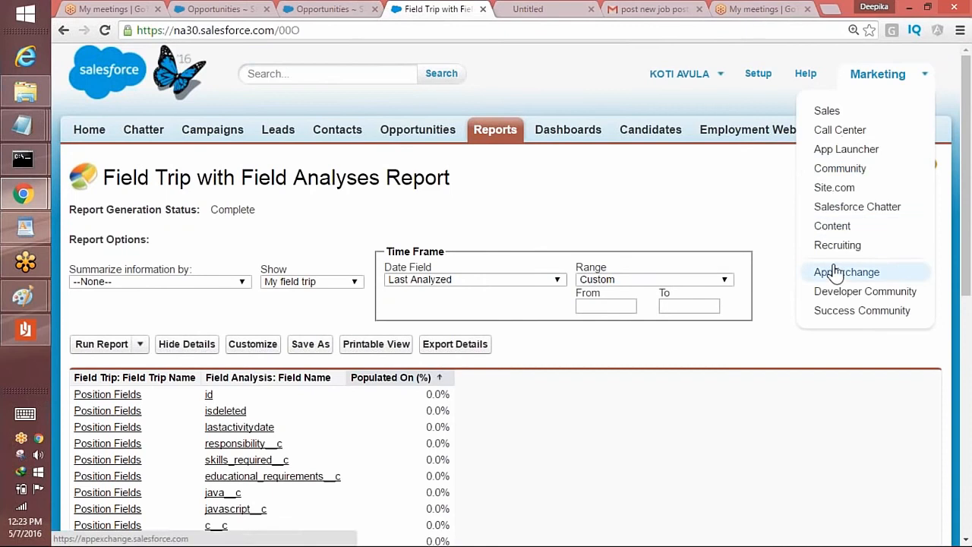
click(850, 133)
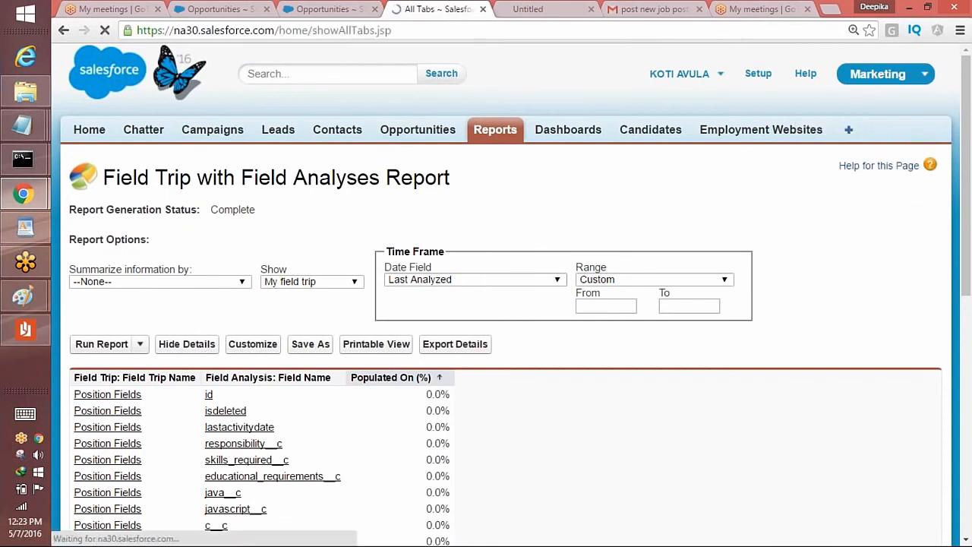
drag(954, 222, 966, 358)
click(886, 341)
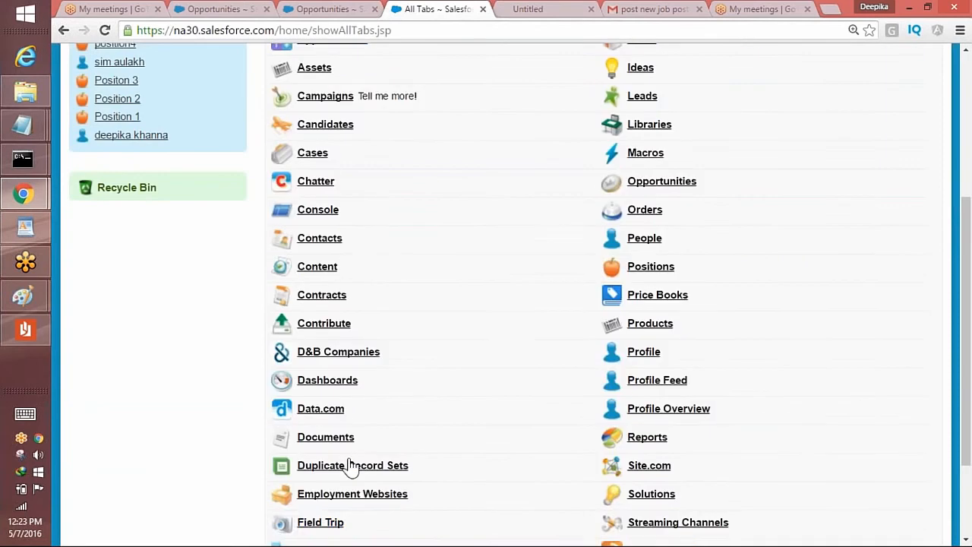
click(334, 521)
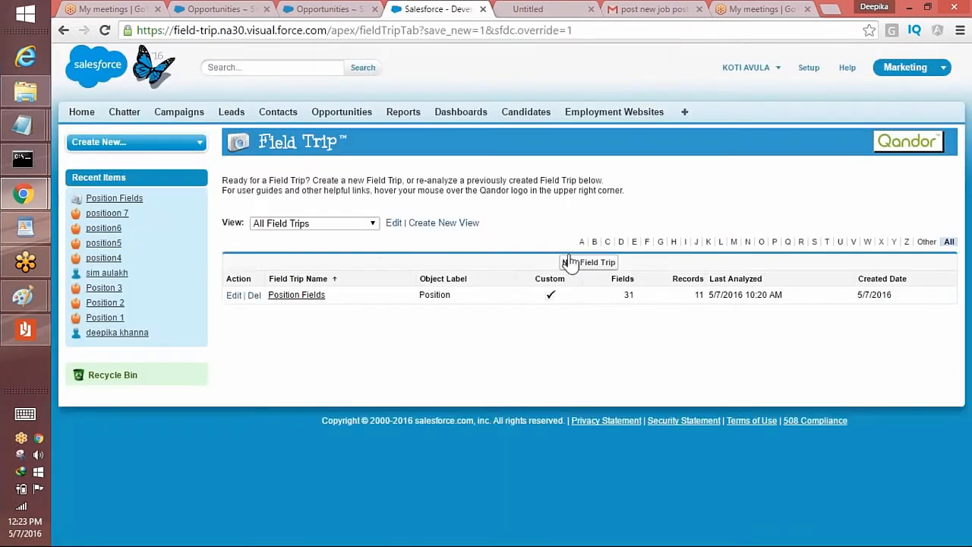
Create and save a new Field Trip named candidate fields for the candidate__c object, with no record filter.
click(572, 262)
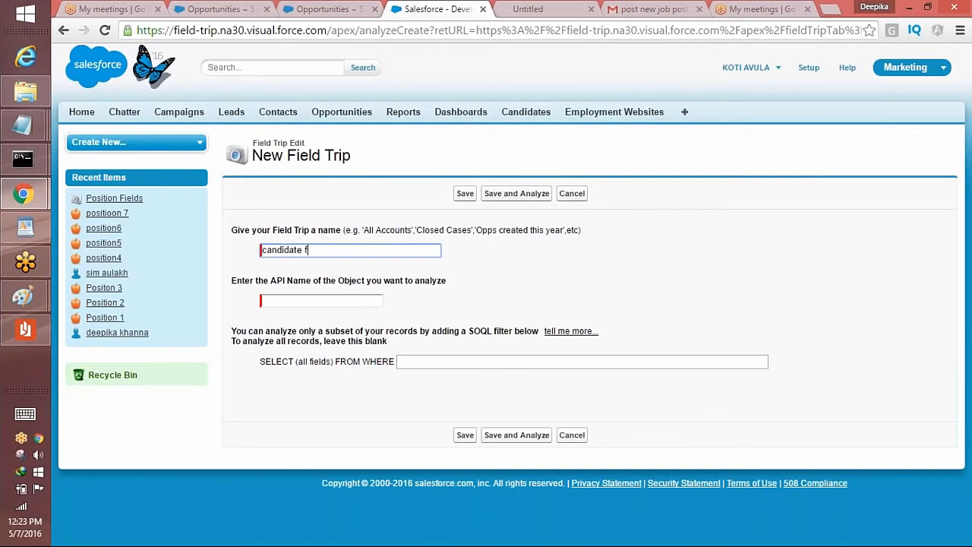
text(candidate fields)
key(Tab)
text(cand)
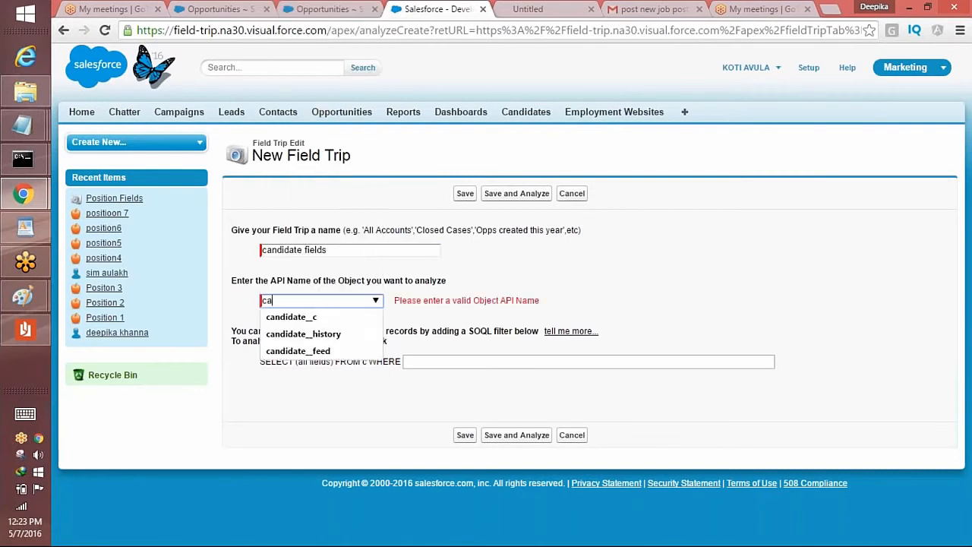
click(304, 318)
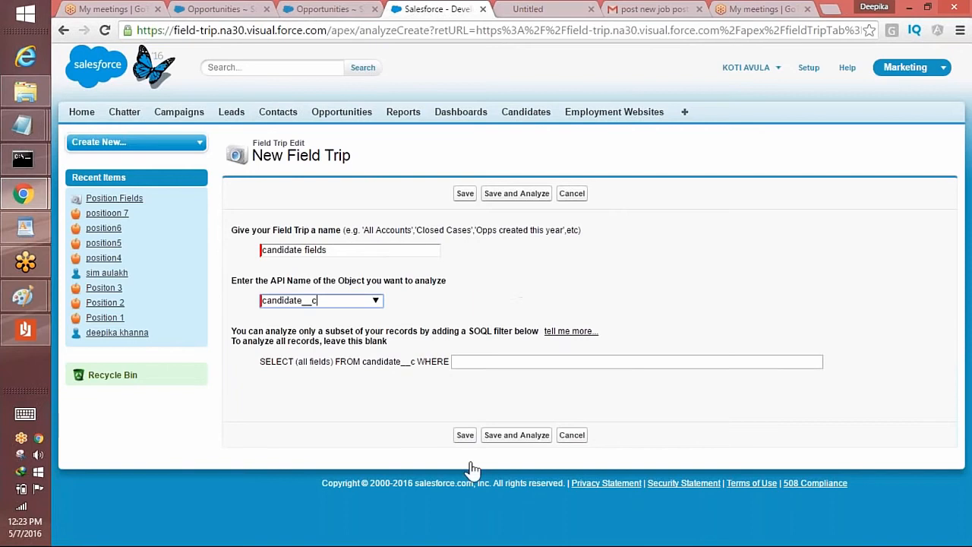
click(465, 437)
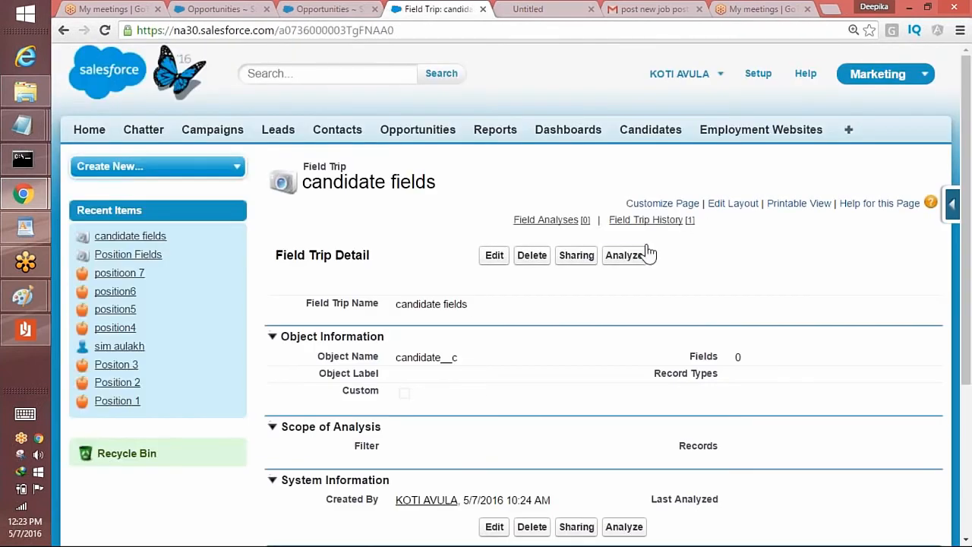
Analyze the candidate fields Field Trip and review its complete list of field analyses.
click(644, 255)
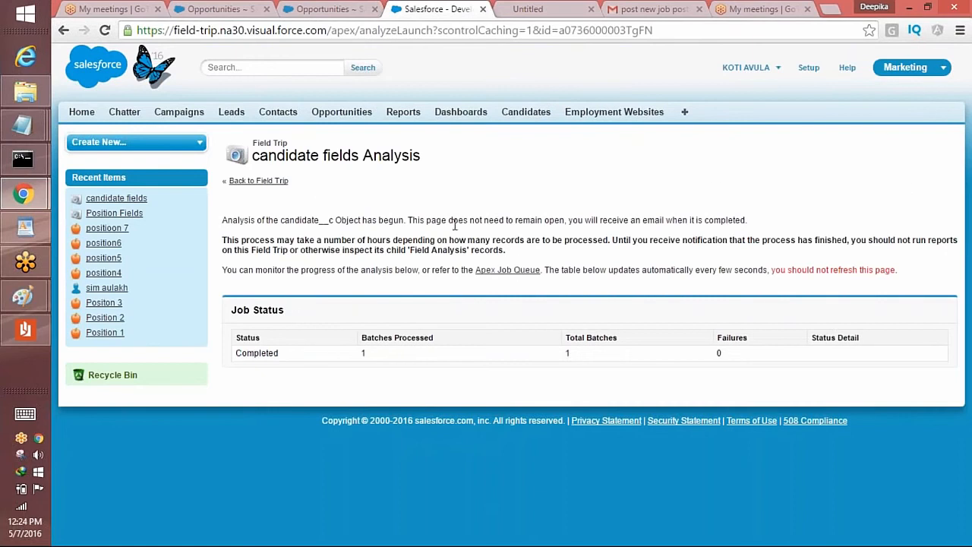
click(245, 183)
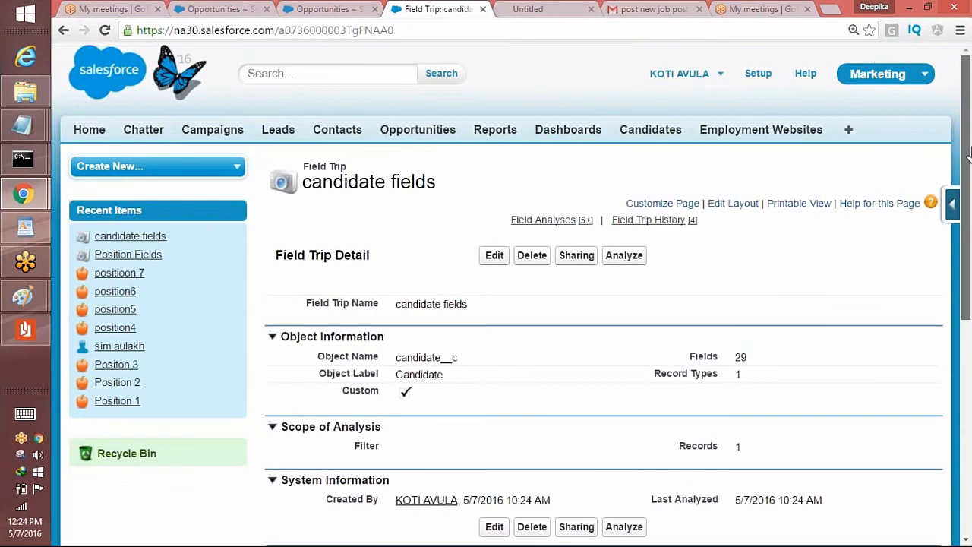
drag(966, 144, 939, 384)
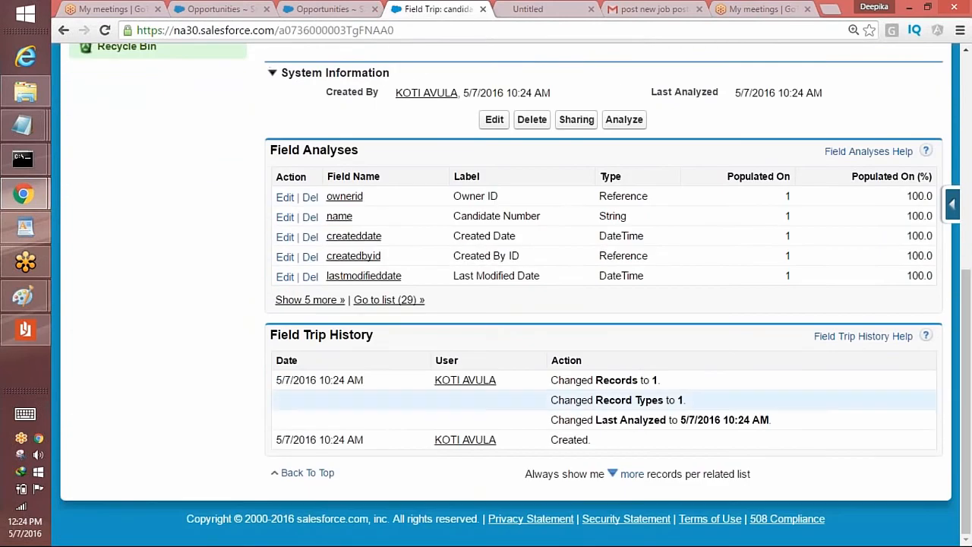
click(407, 301)
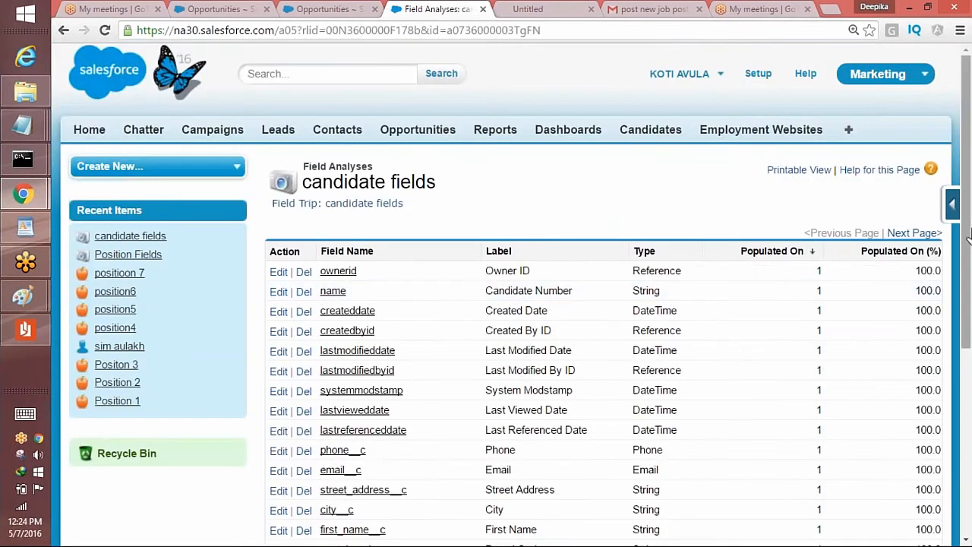
drag(969, 239, 970, 148)
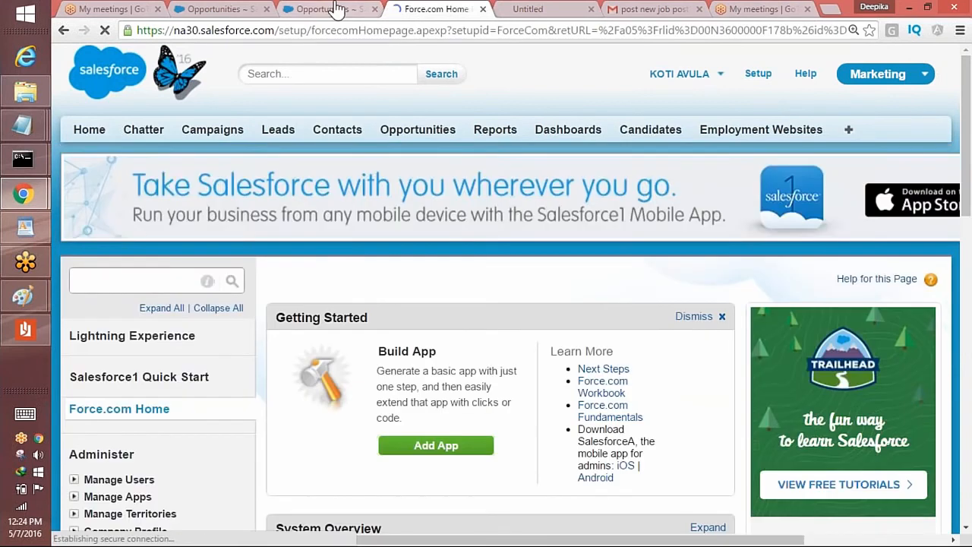
Open the Chatter feed and place the cursor in the post box.
click(917, 79)
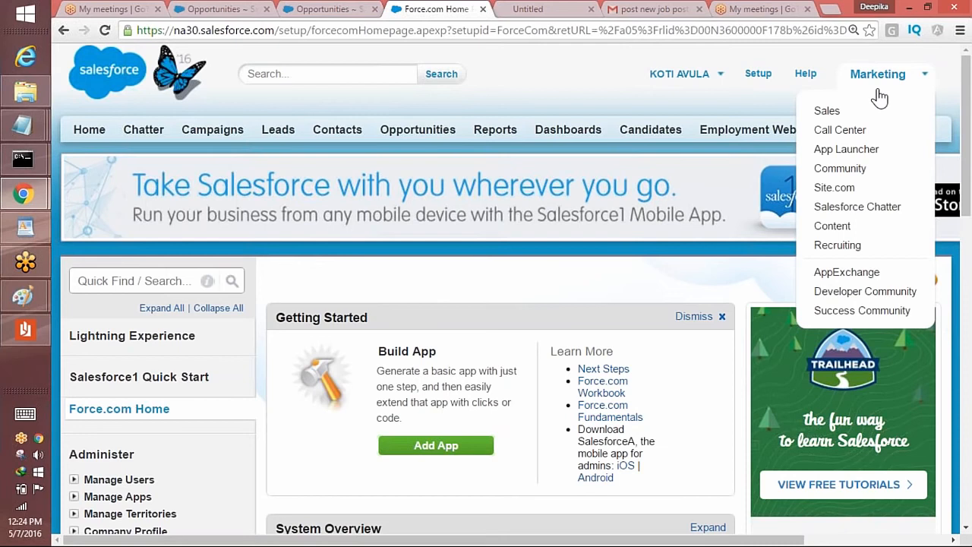
click(135, 129)
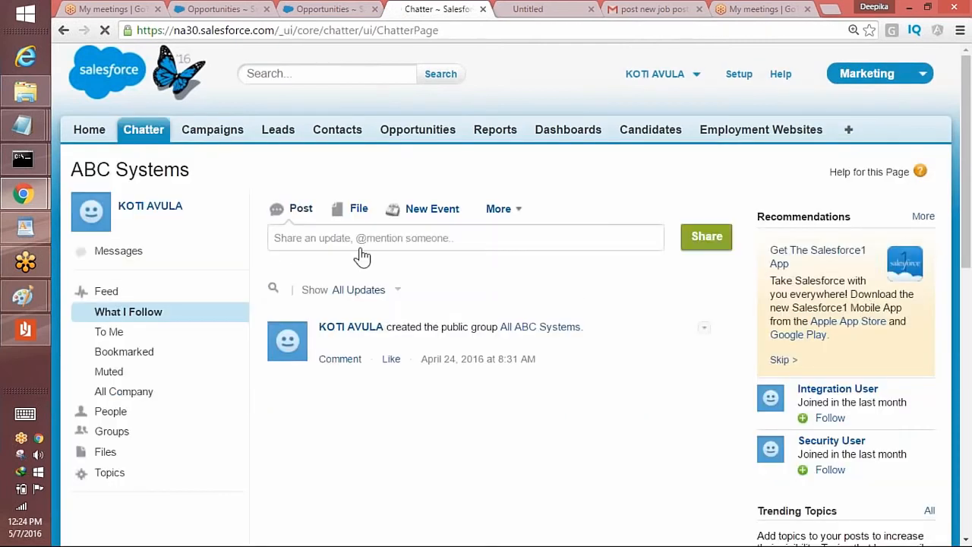
click(359, 247)
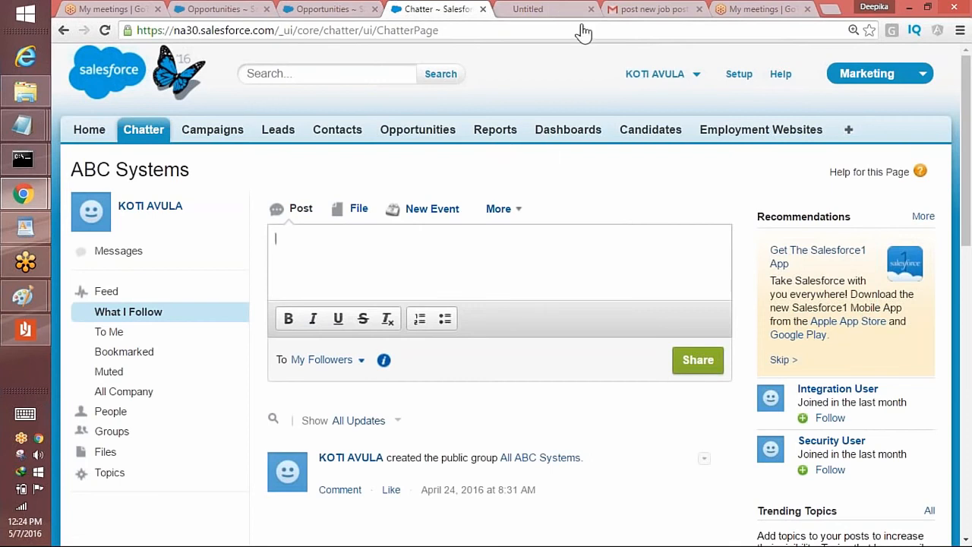
click(346, 9)
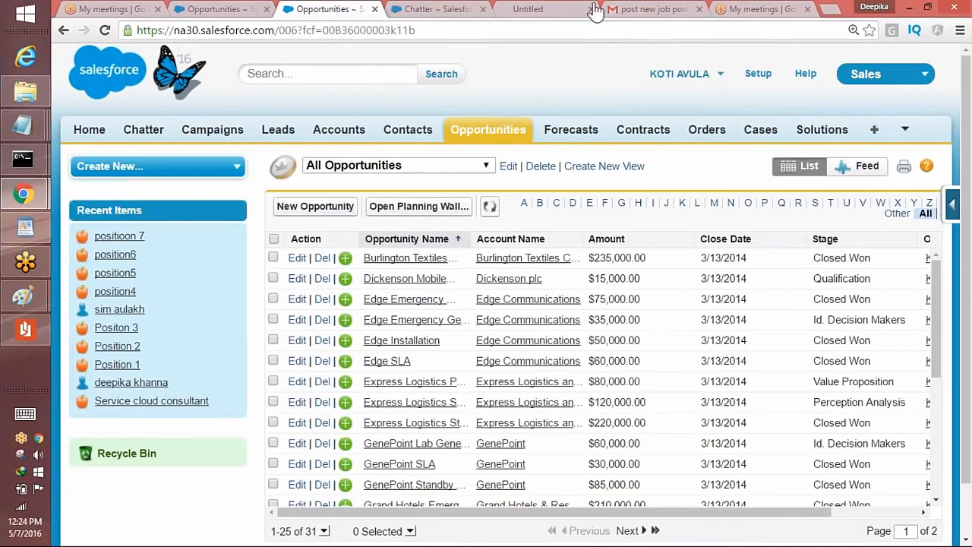
click(478, 9)
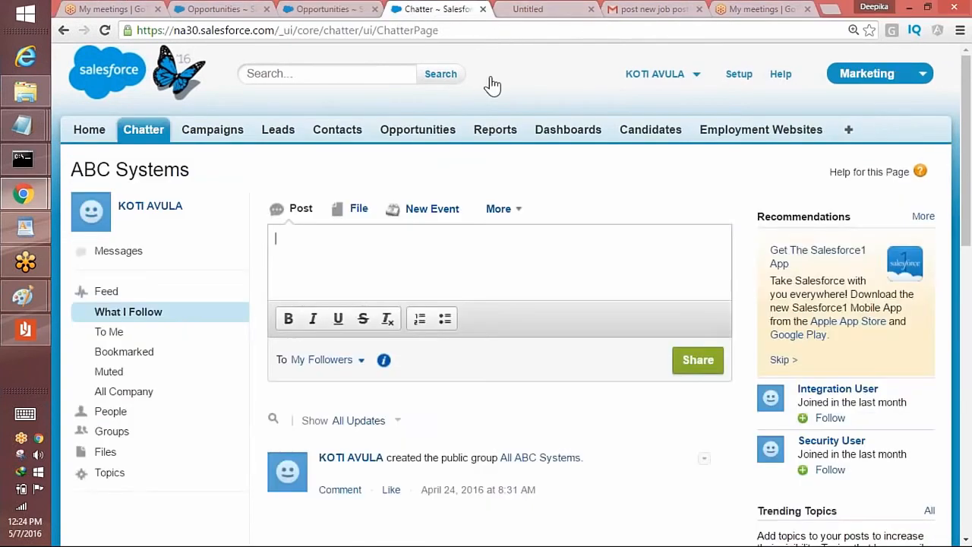
click(555, 9)
click(419, 9)
Open AppExchange, search its apps for social and look through the listings.
click(887, 73)
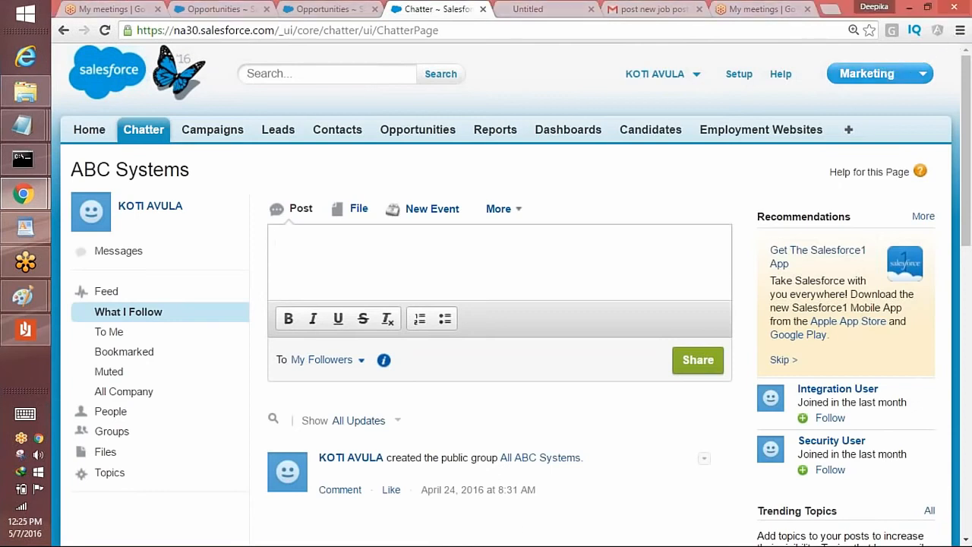
click(849, 261)
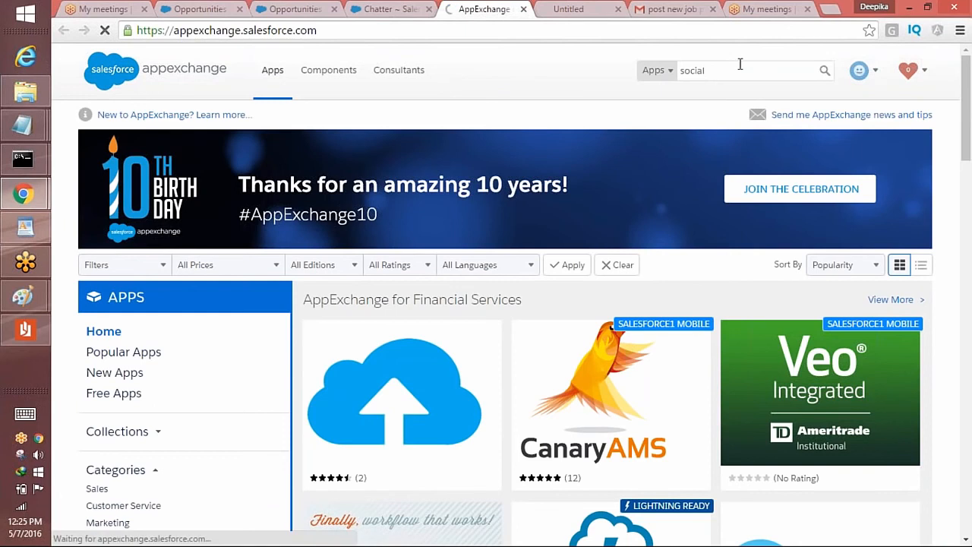
key(Return)
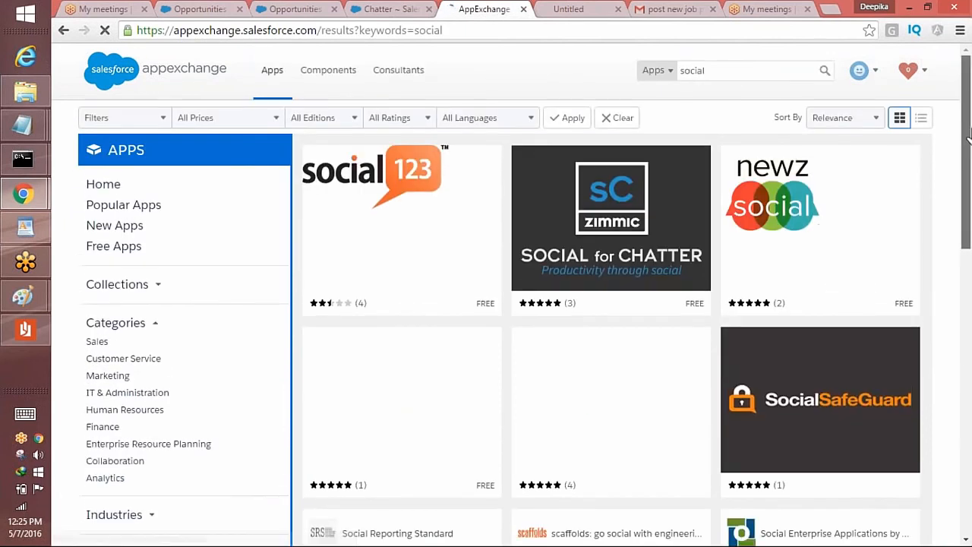
drag(969, 135, 810, 66)
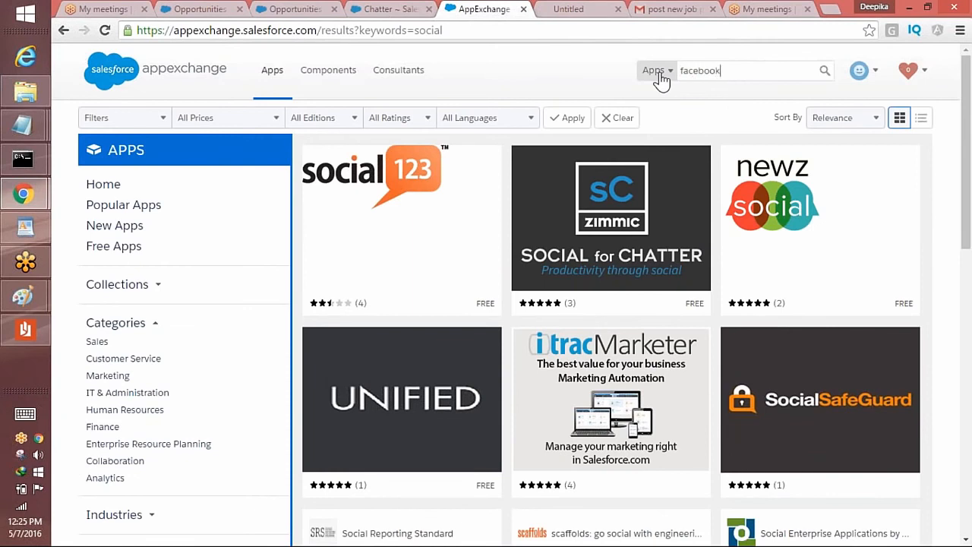
Search the apps for facebook salesforce and open the Salesforce for Twitter and Facebook listing.
key(Return)
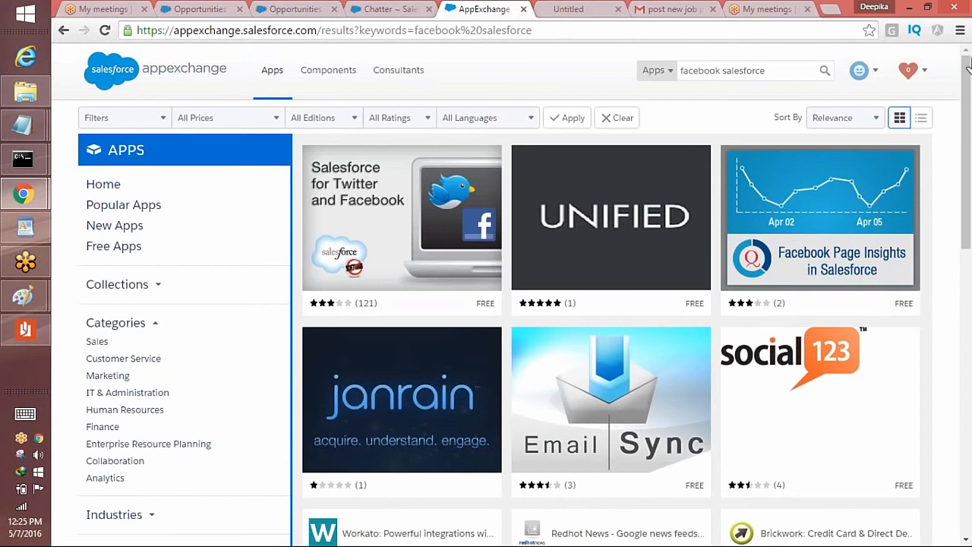
drag(969, 97, 969, 168)
scroll(957, 226, up, 4)
click(471, 302)
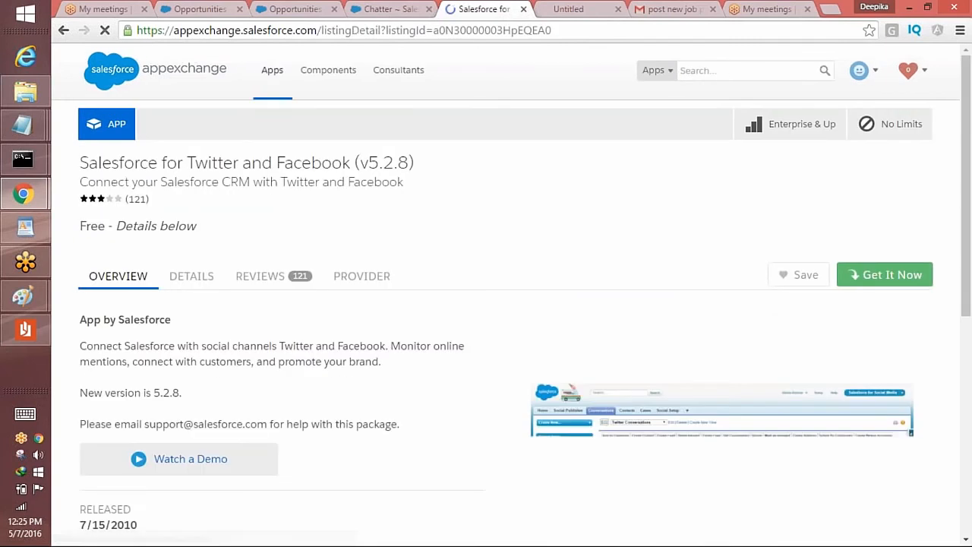
Examine the Salesforce for Twitter and Facebook listing's overview, user reviews and package details.
scroll(877, 237, down, 2)
scroll(878, 239, down, 1)
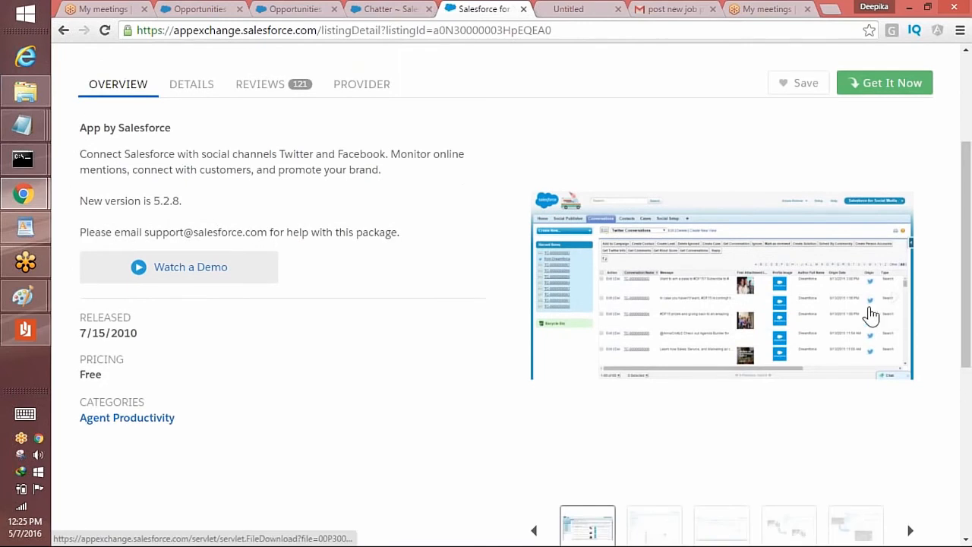
drag(968, 239, 968, 196)
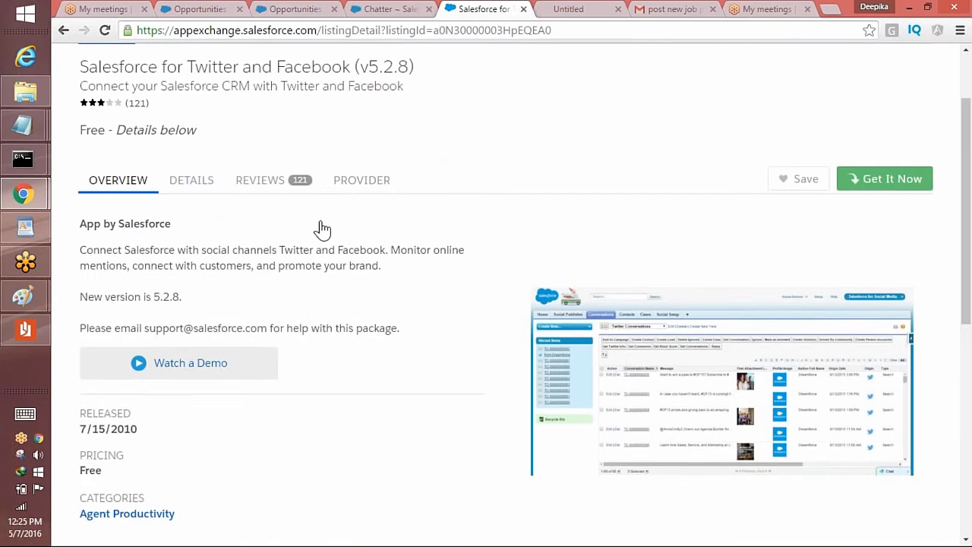
click(193, 188)
click(287, 190)
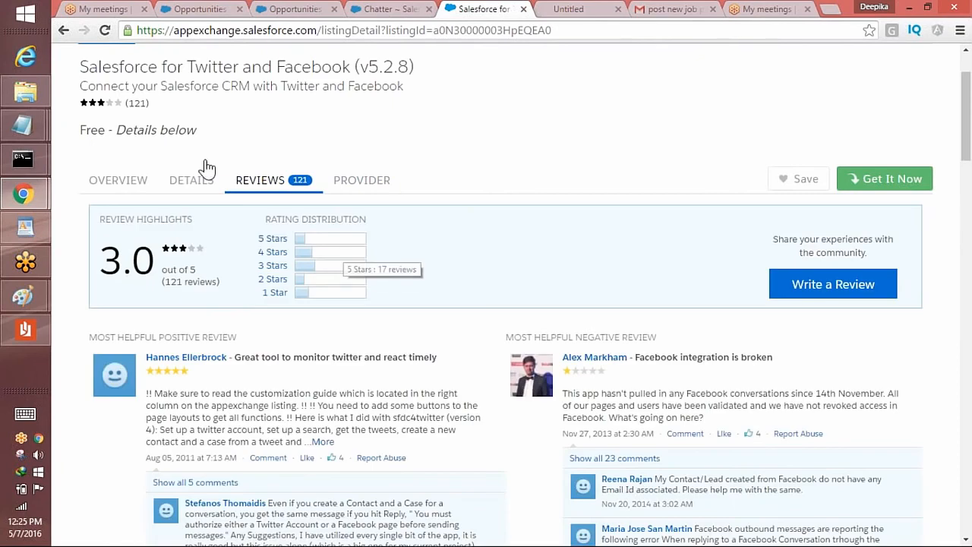
click(191, 180)
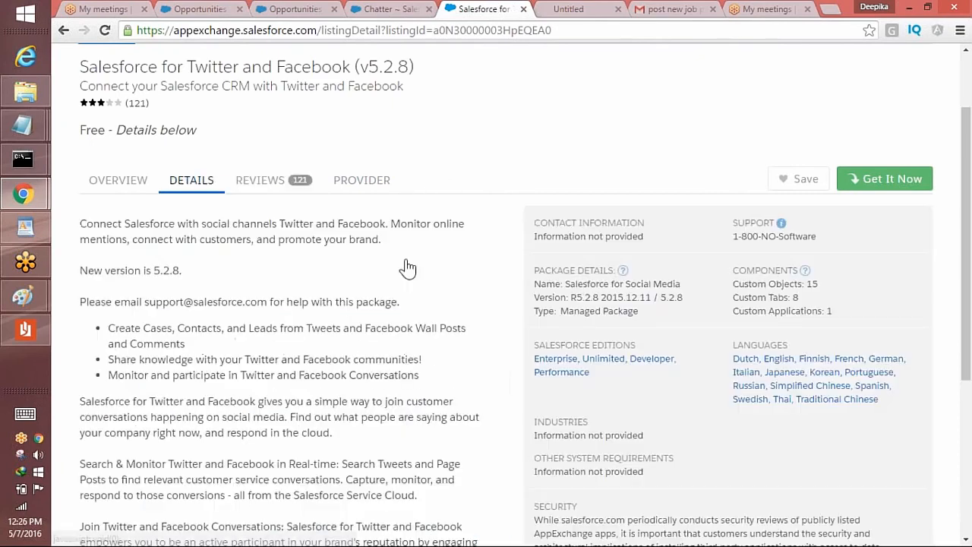
scroll(950, 285, down, 4)
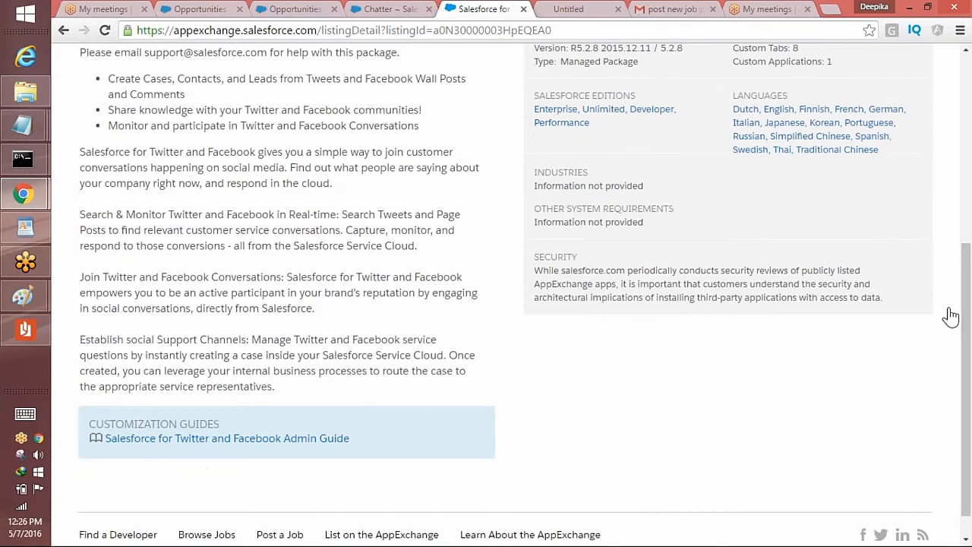
scroll(651, 365, up, 5)
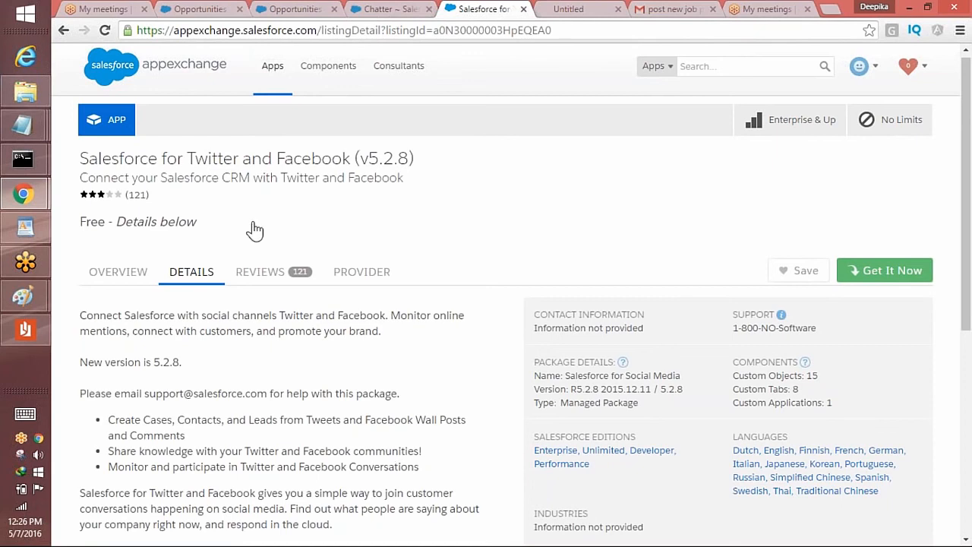
Open the Salesforce home page in the Opportunities browser tab, review its feed, calendar and tasks, and close that tab.
click(293, 10)
click(89, 130)
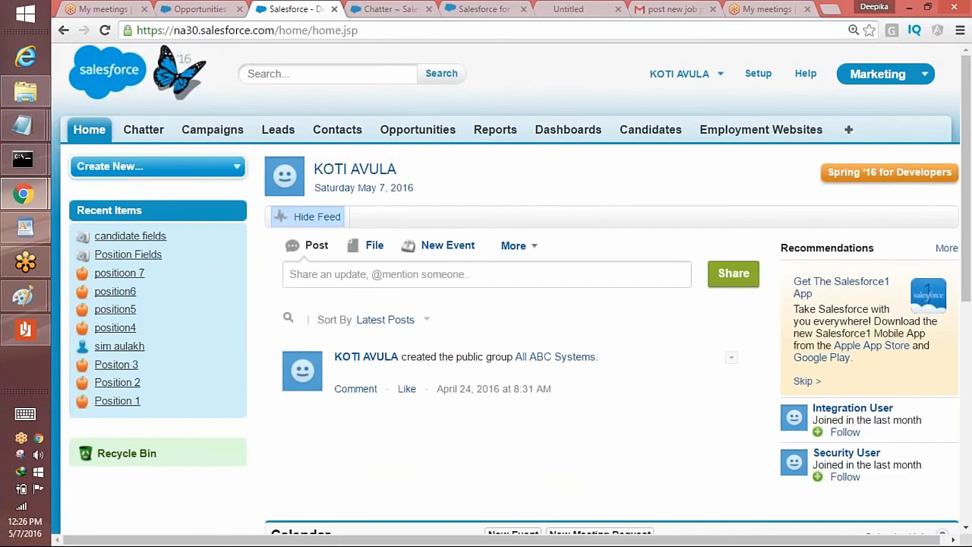
scroll(967, 338, down, 2)
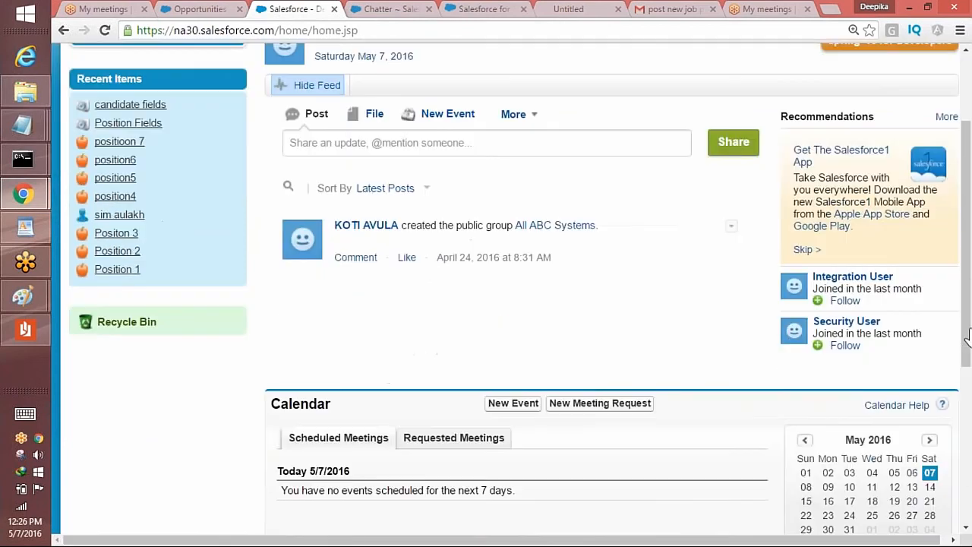
scroll(429, 211, down, 2)
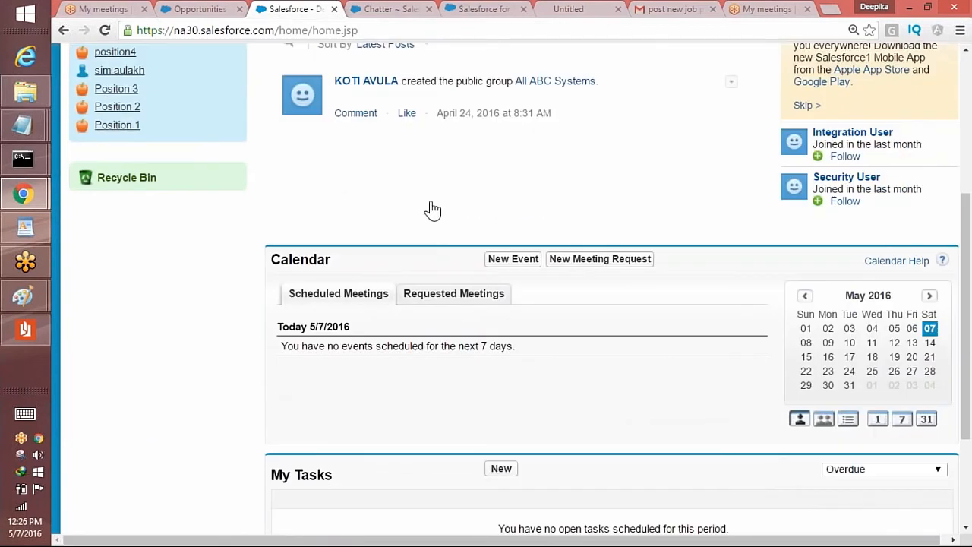
scroll(462, 315, up, 2)
scroll(471, 448, up, 1)
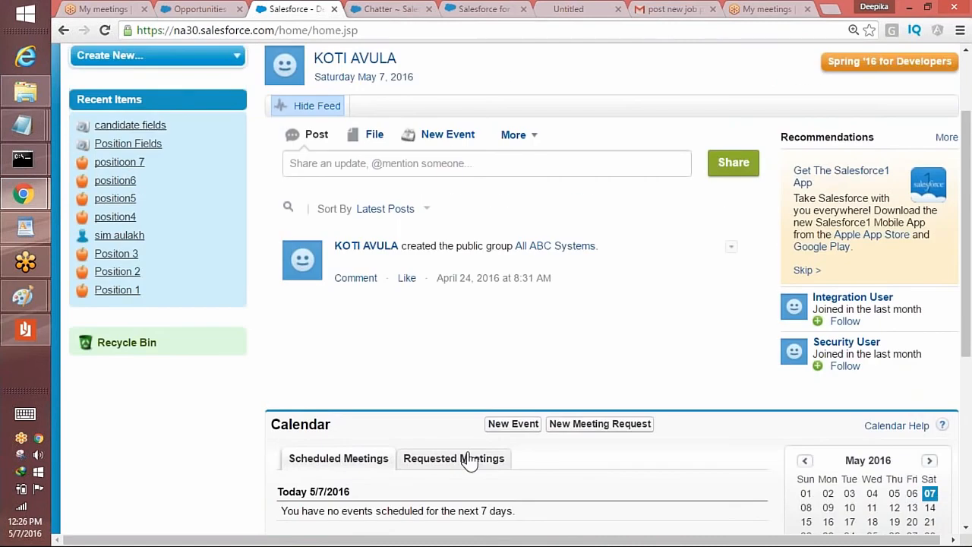
scroll(189, 428, up, 2)
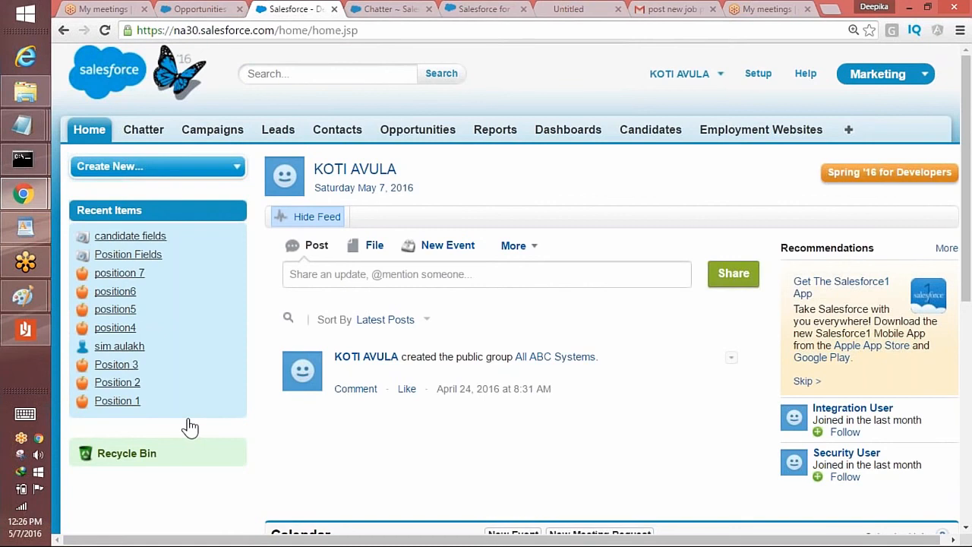
drag(967, 183, 967, 196)
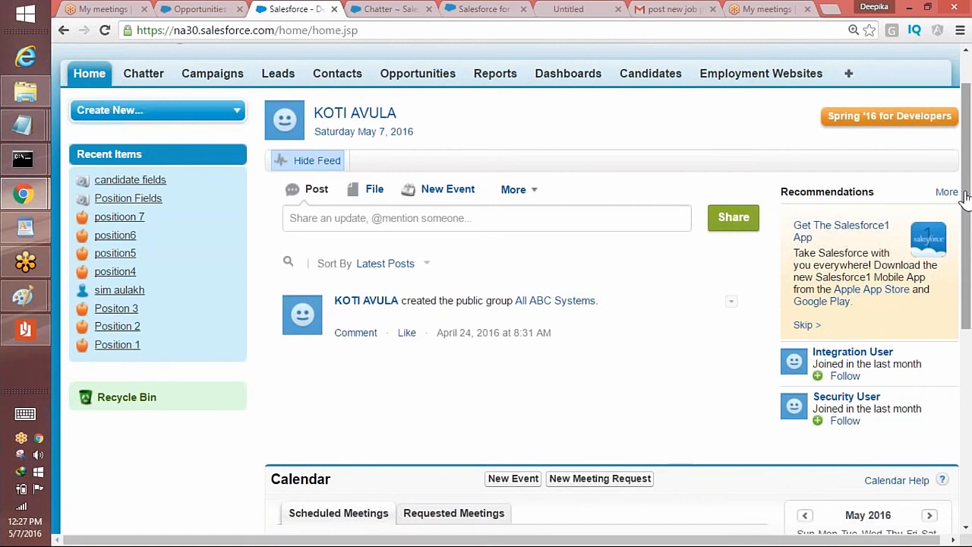
scroll(506, 514, up, 1)
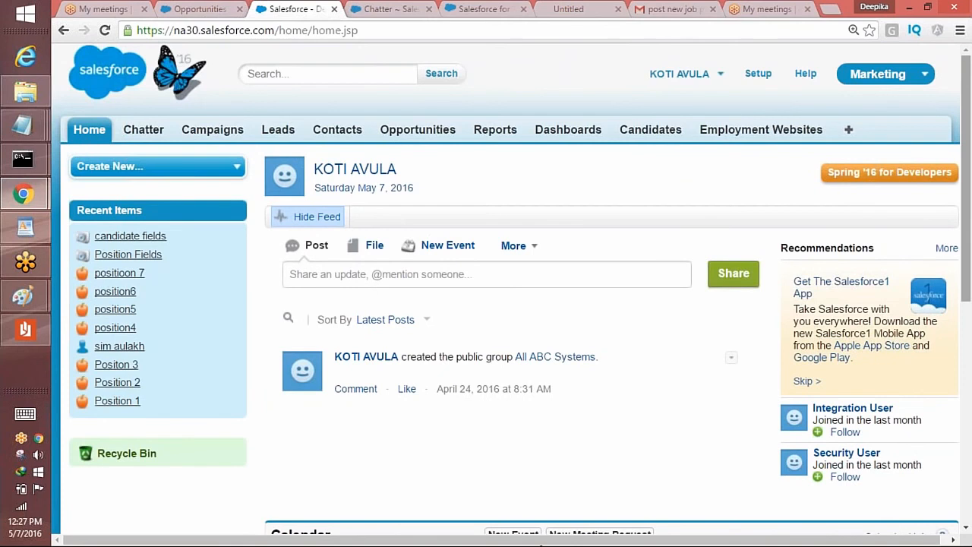
click(334, 9)
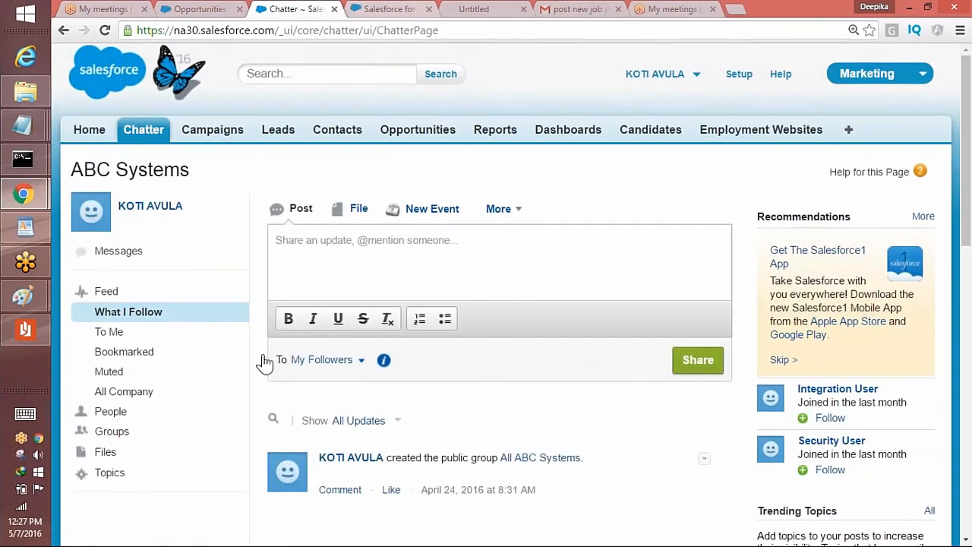